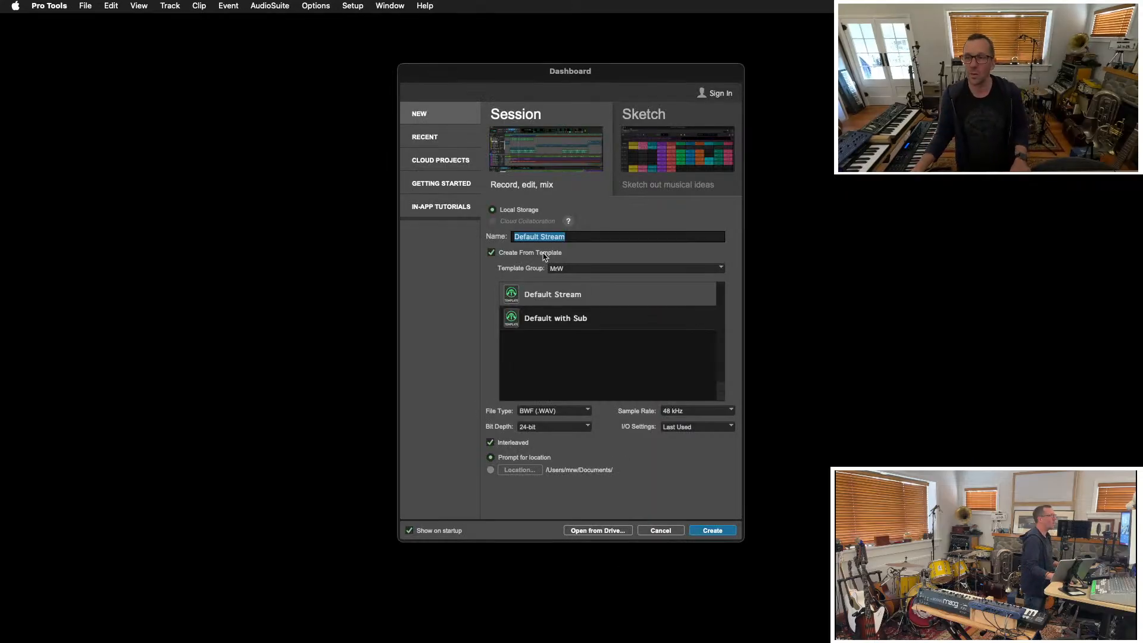
Create a session named "047.01 Running In Socks" from the Default Stream template and save it in the 047 250607 folder
drag(608, 78, 280, 94)
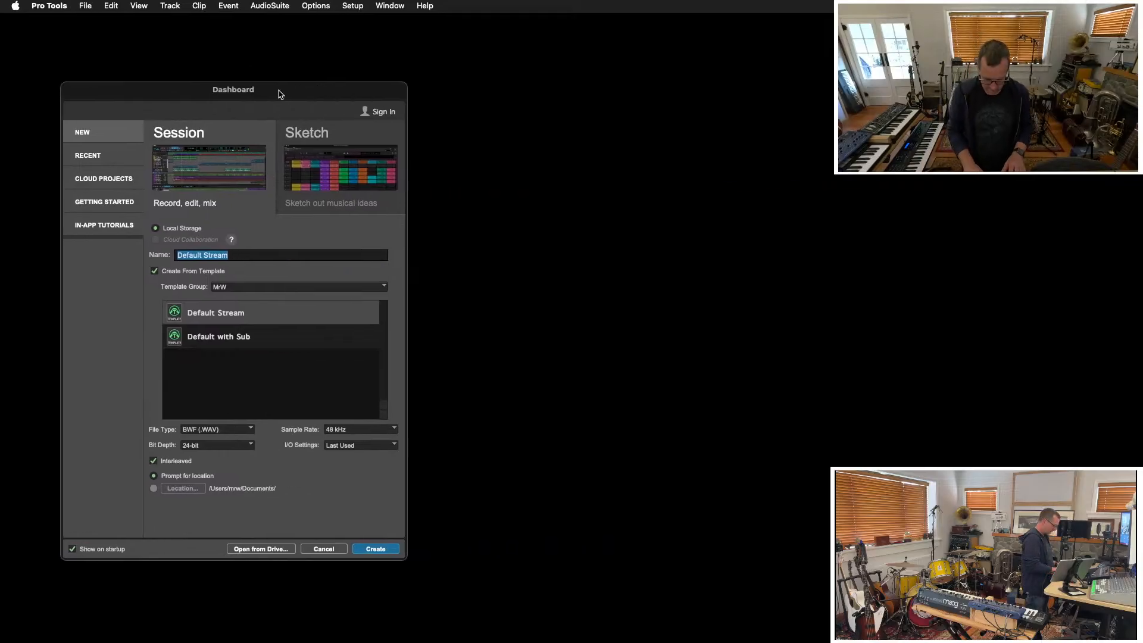
text(047)
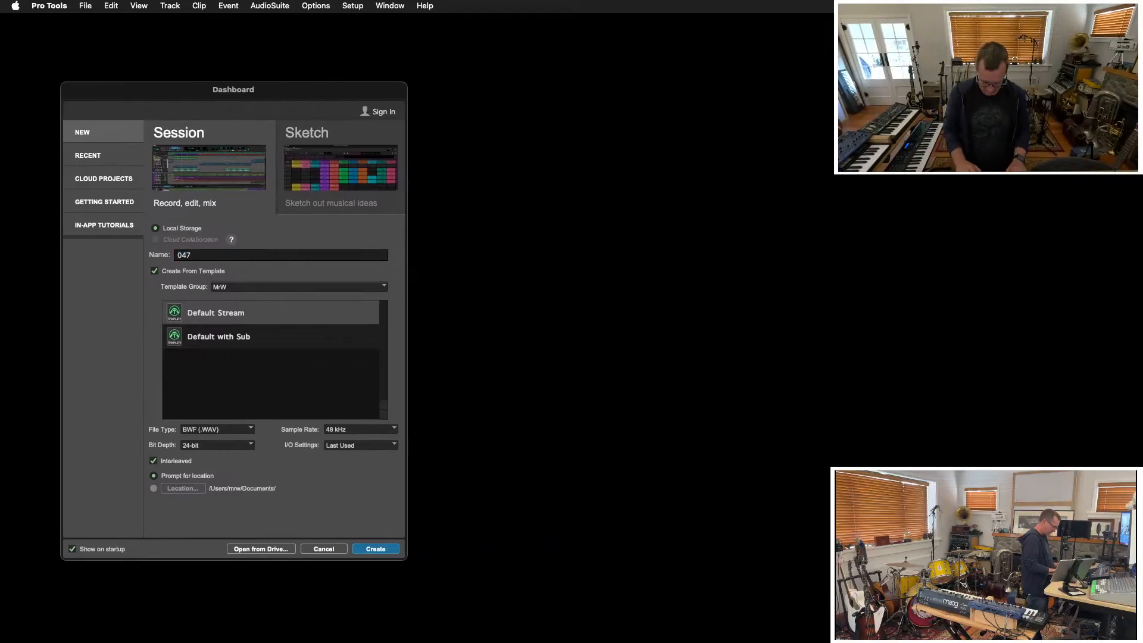
text(.01)
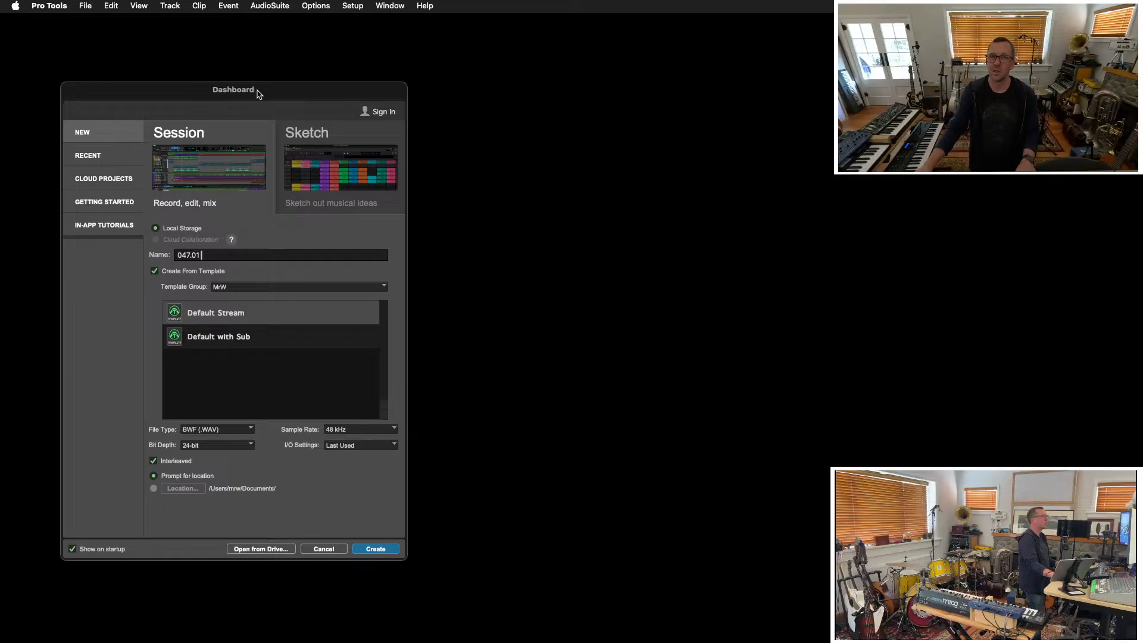
text(Running In)
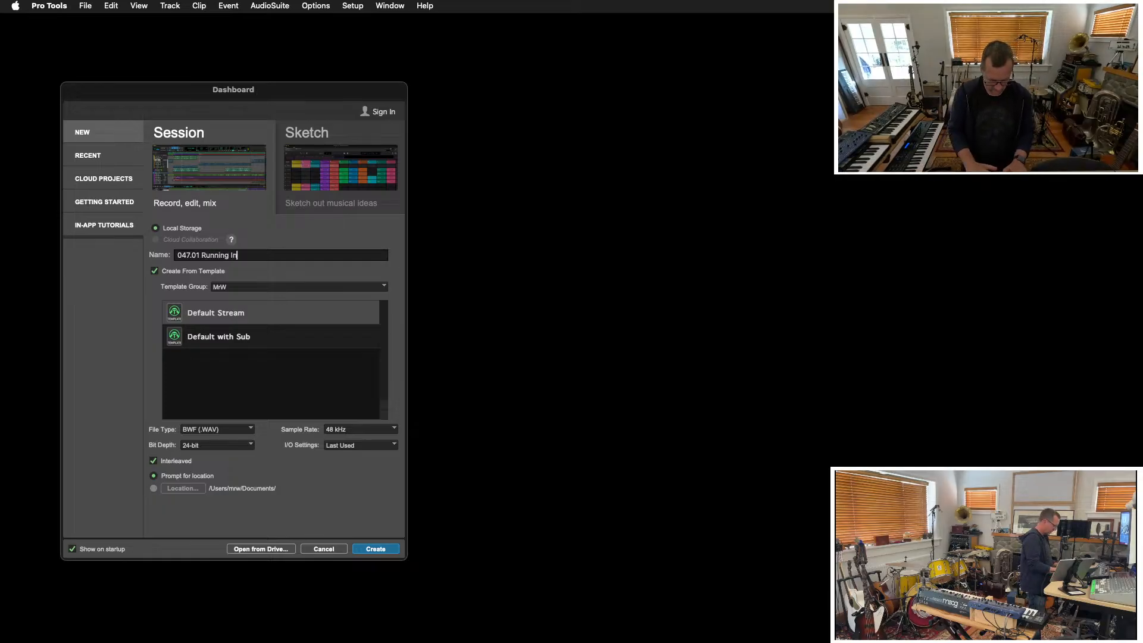
text( Socks)
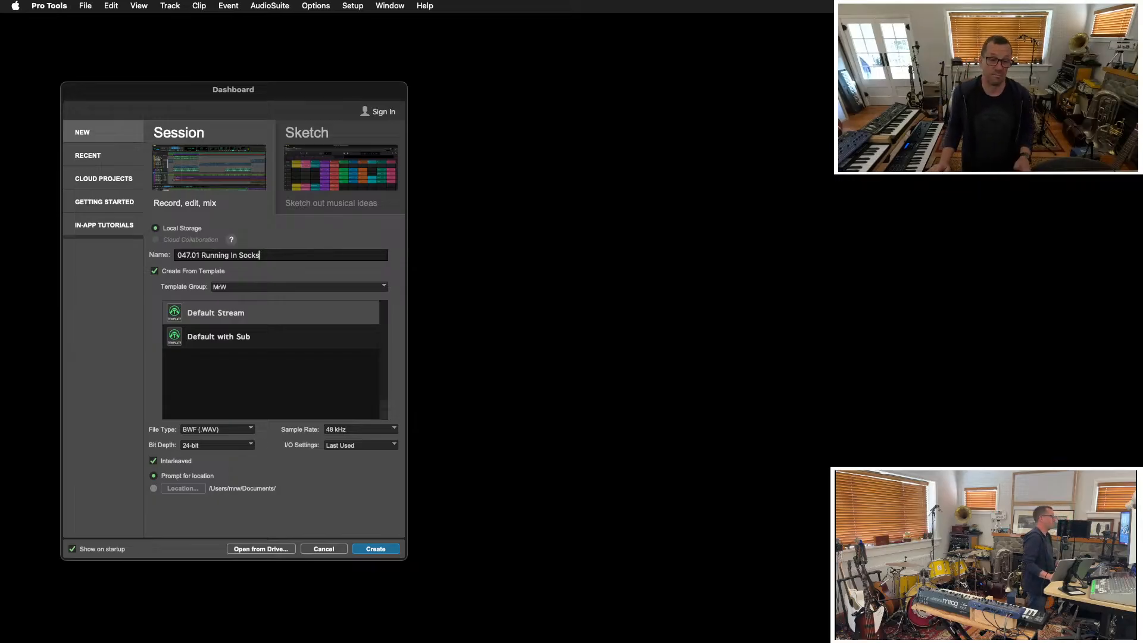
key(Return)
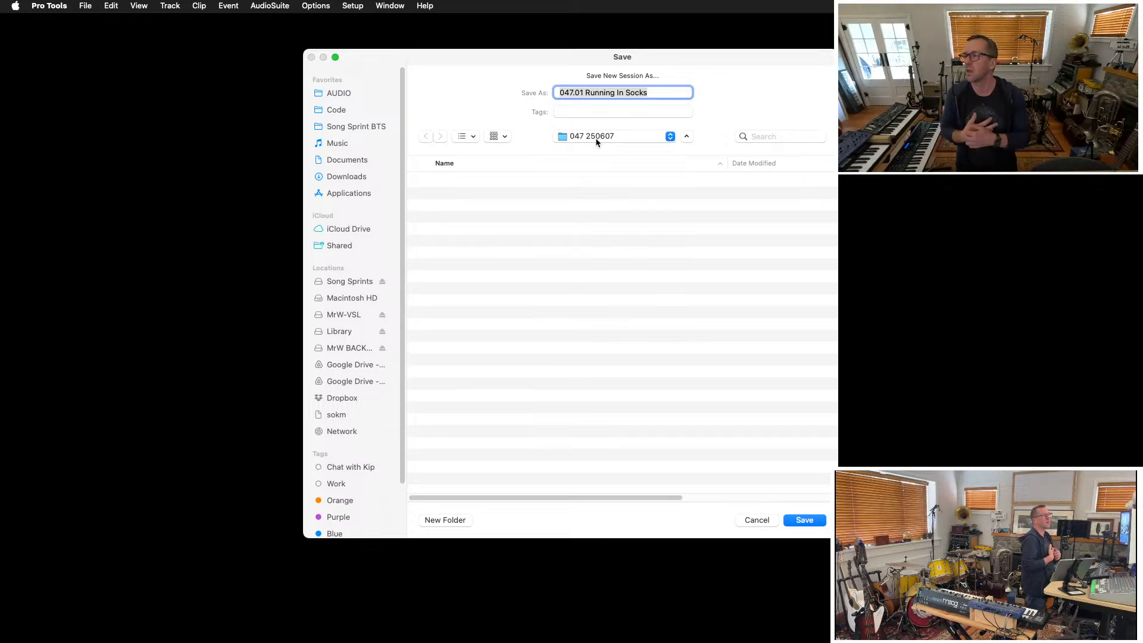
key(Return)
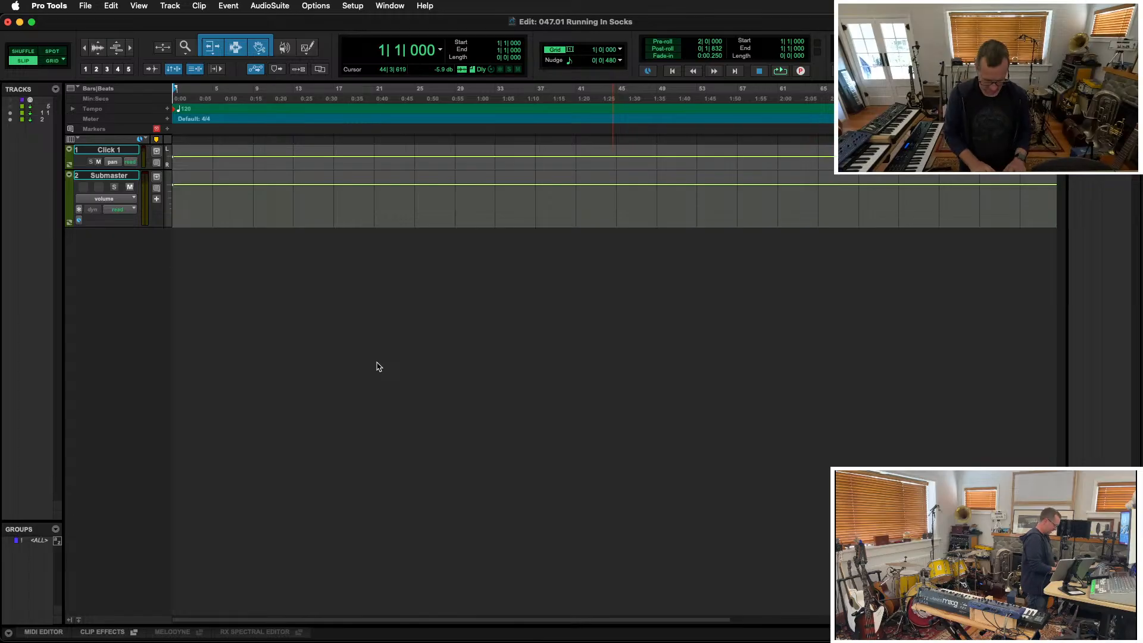
Create one new track from the VSL track preset "Oboe da cassa + Scaler" in the A-MrW-MX preset category
key(shift+super+n)
key(super+Down)
key(super+Down)
key(super+Down)
key(super+Down)
key(super+Down)
key(super+Down)
key(super+Down)
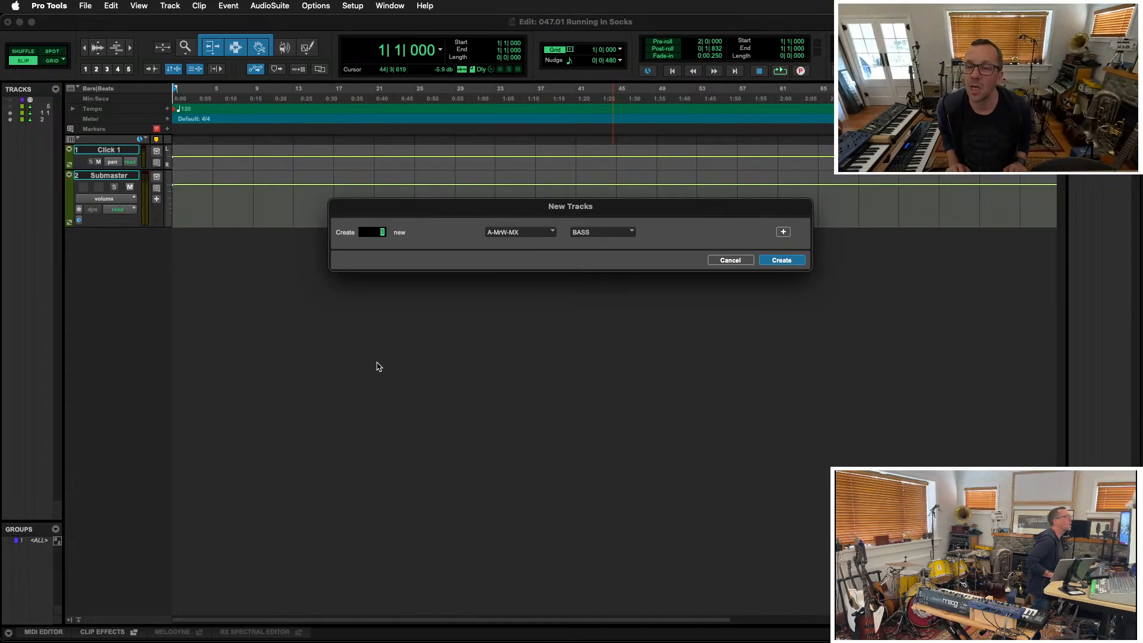
key(super+Down)
key(super+Up)
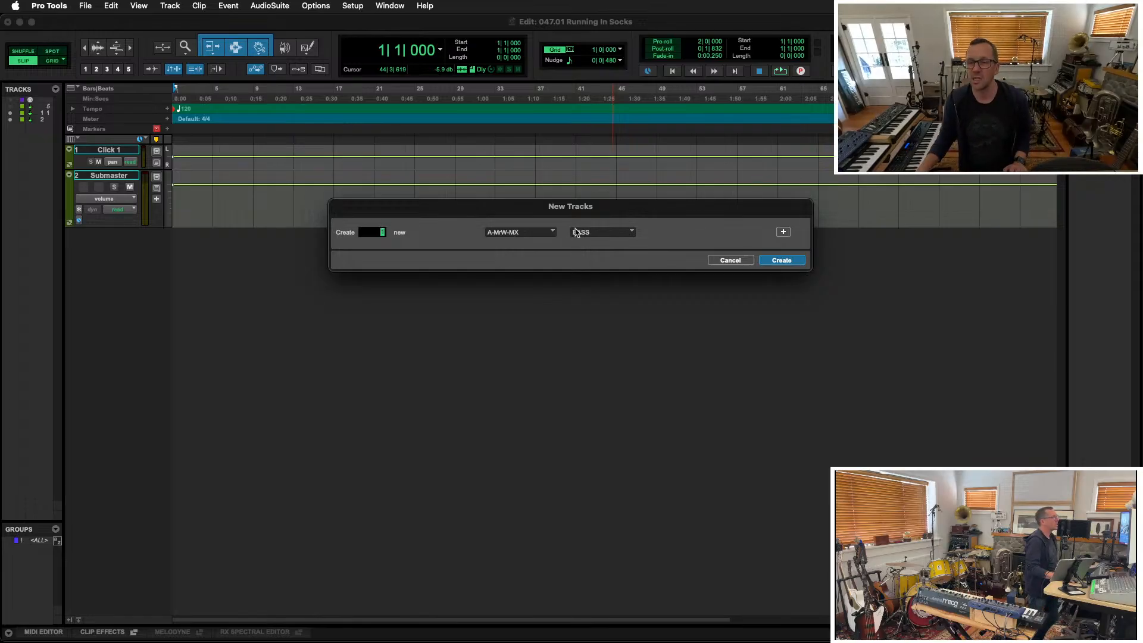
click(552, 233)
mouse_move(553, 337)
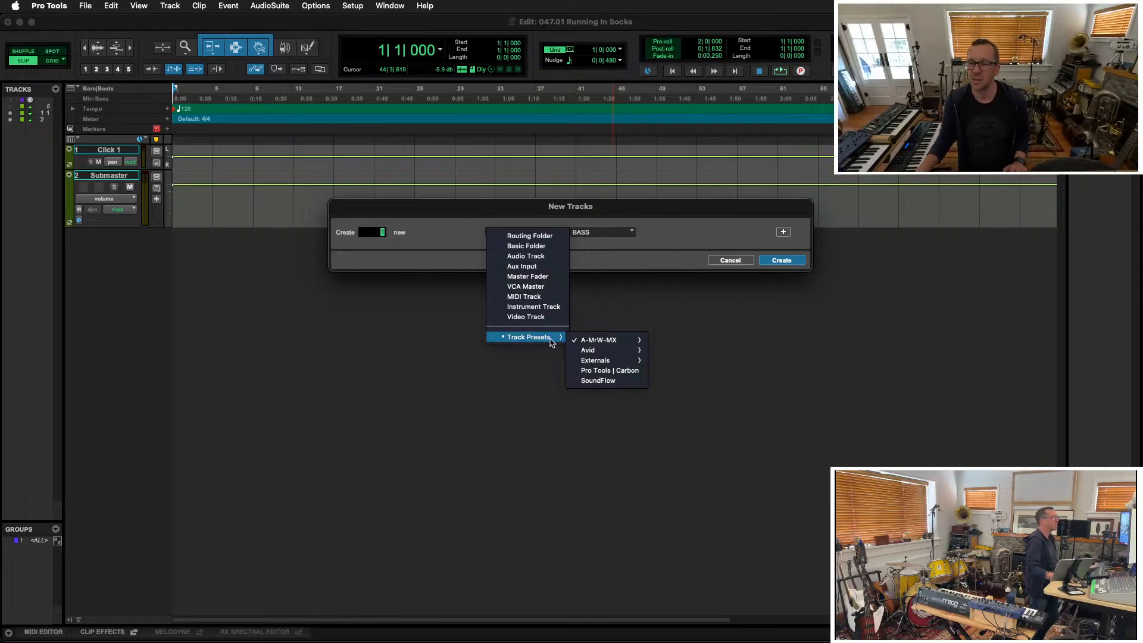
mouse_move(596, 339)
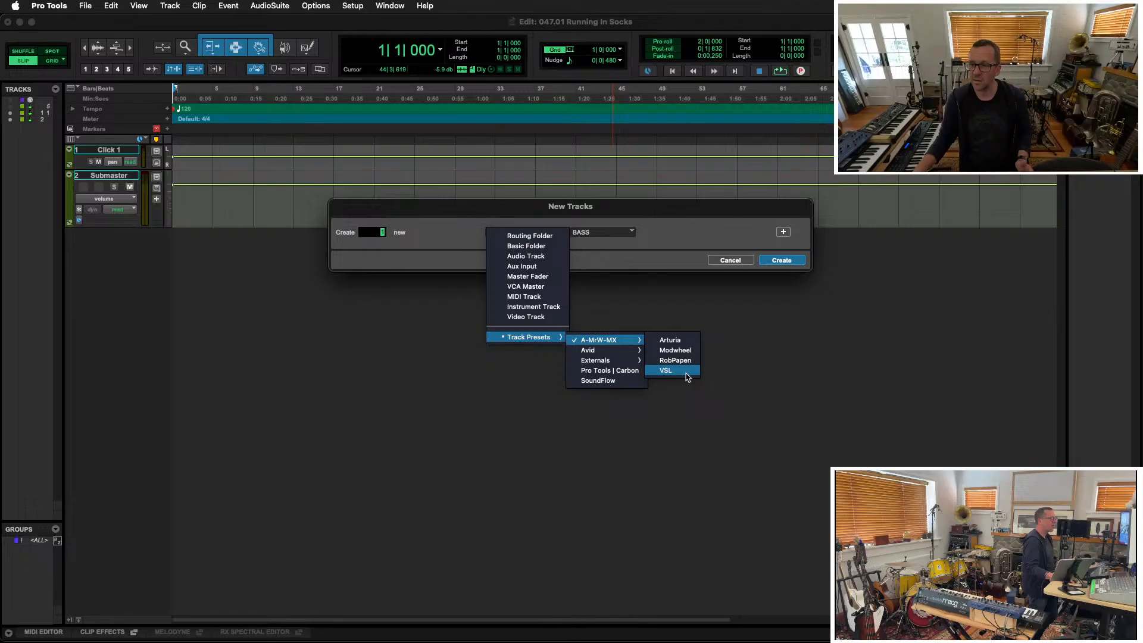
click(685, 373)
click(632, 232)
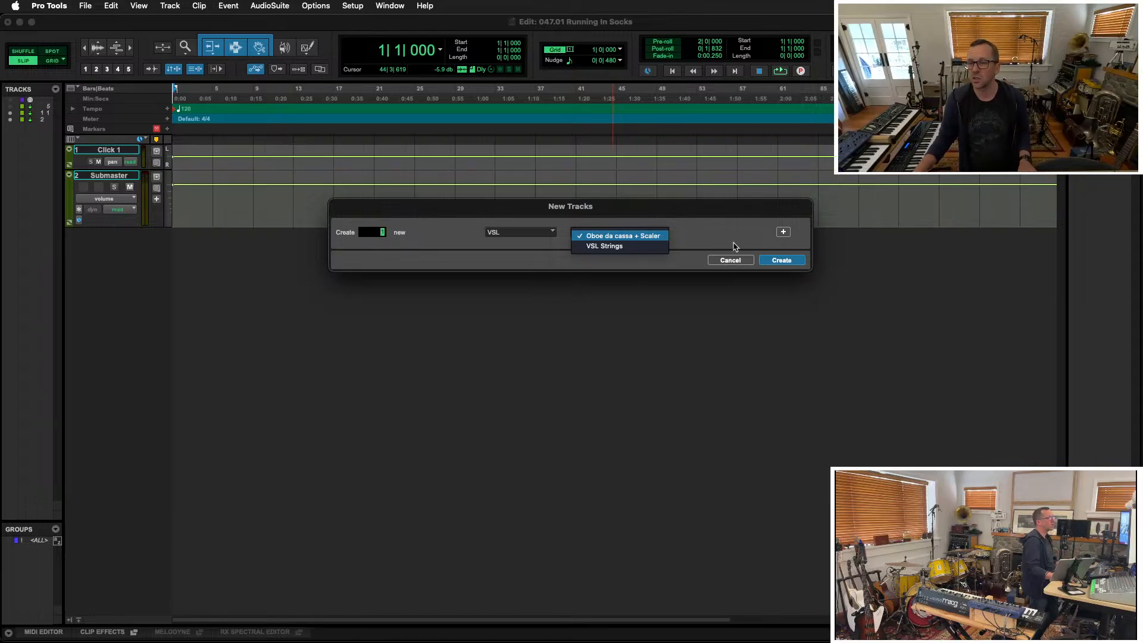
click(778, 262)
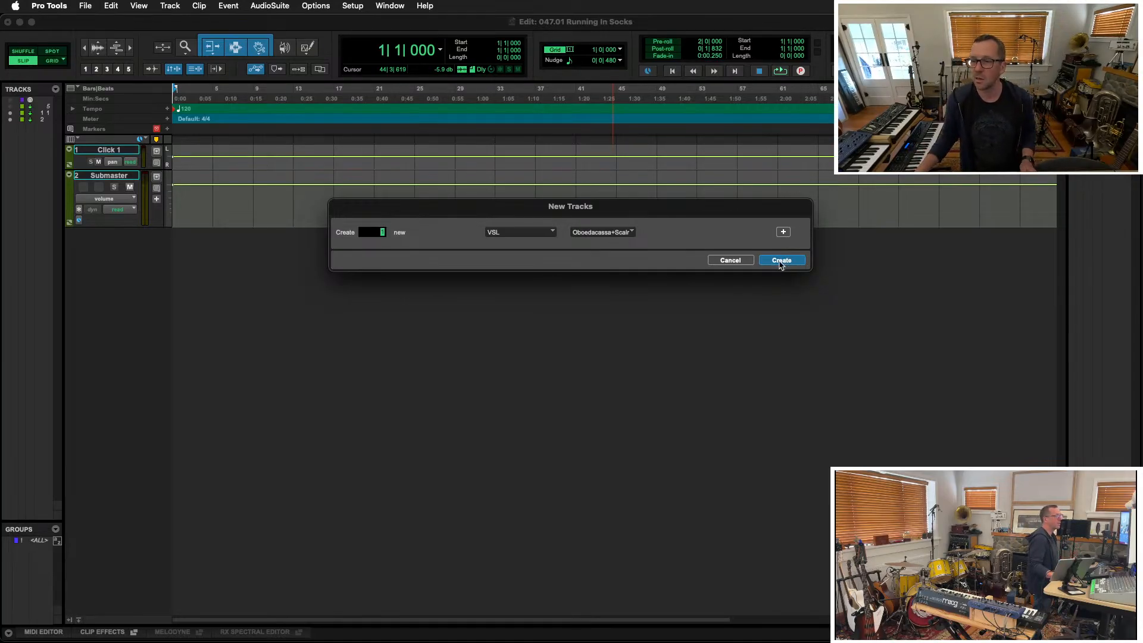
click(781, 261)
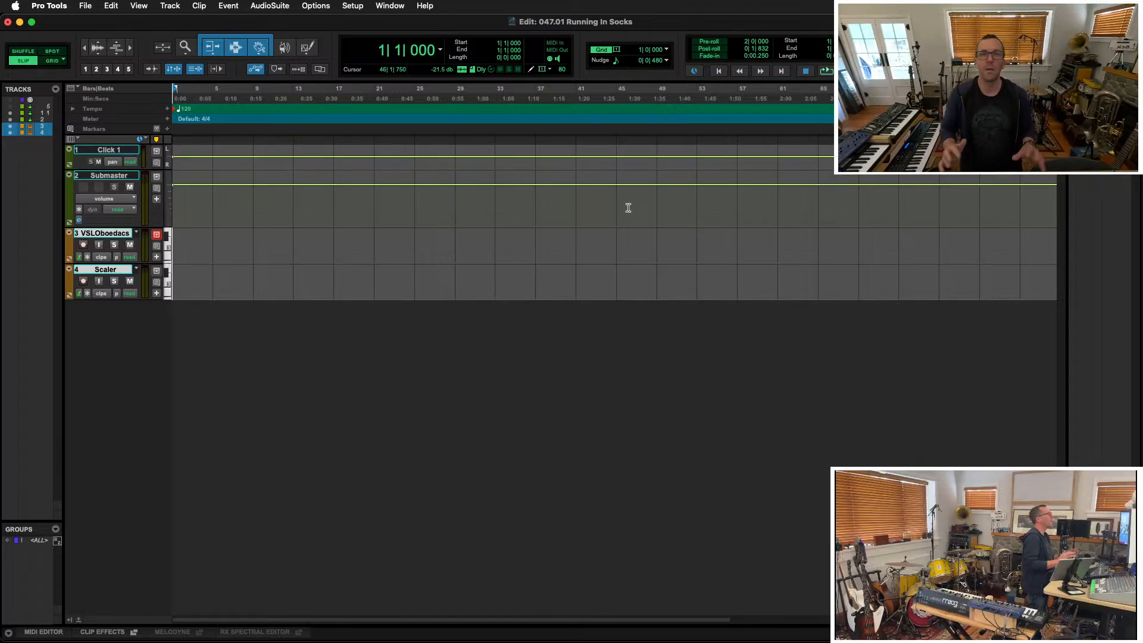
Show the mixer and open the Scaler 2 plug-in on the Scaler track, placing its window beside the channel strips
key(super+equal)
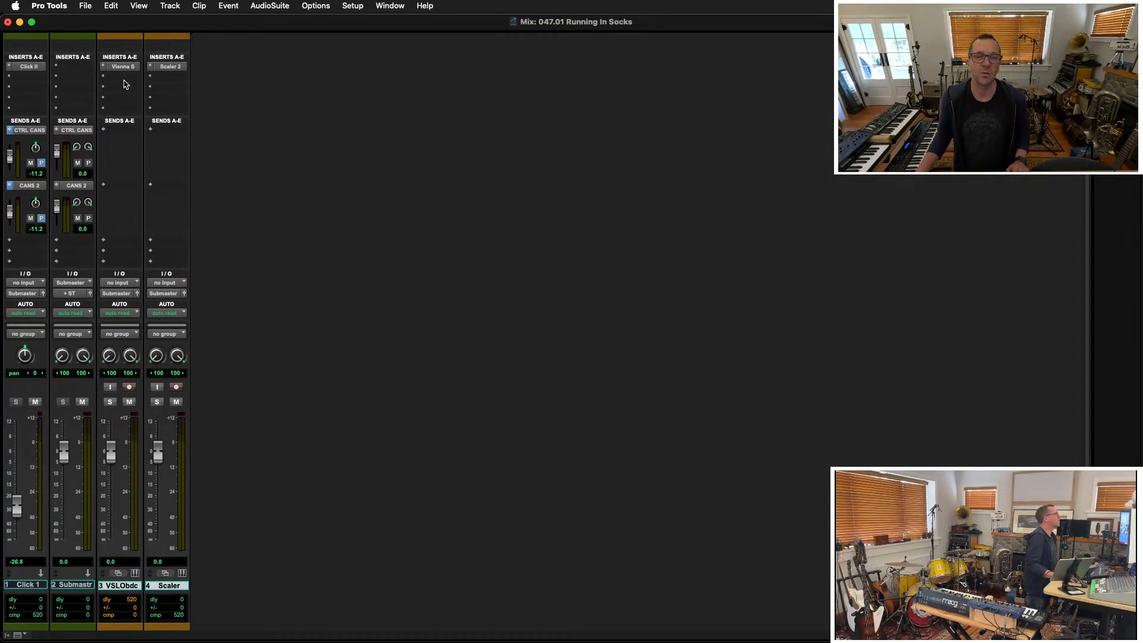
click(182, 67)
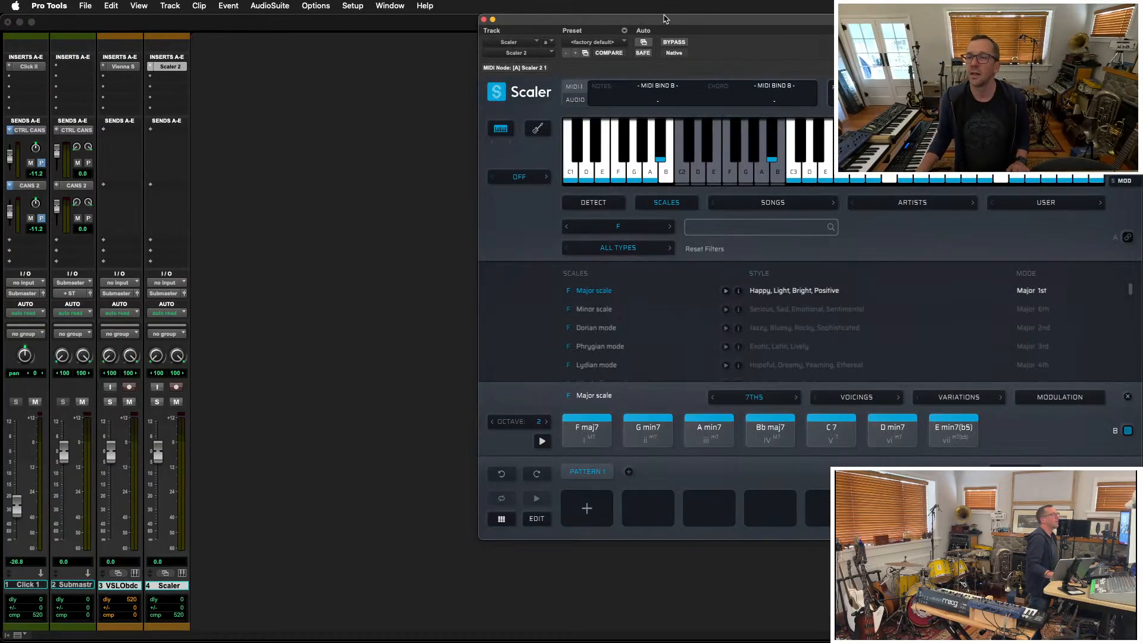
drag(664, 22, 382, 83)
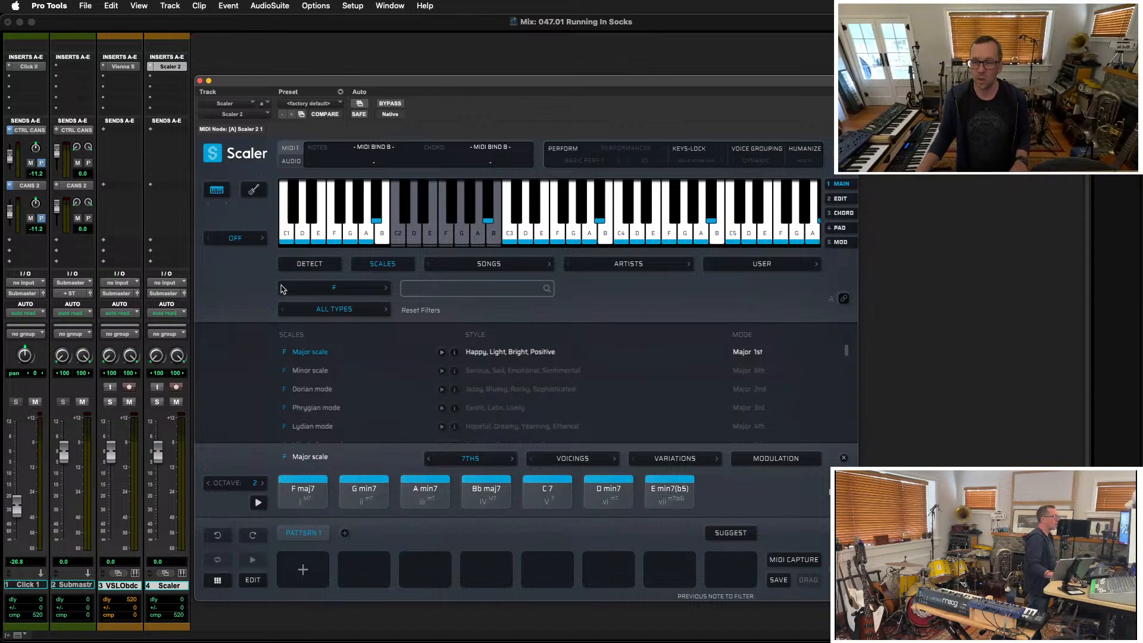
Examine the options for the G min7 chord and the voicings offered for the F major scale in Scaler
click(358, 491)
right_click(362, 492)
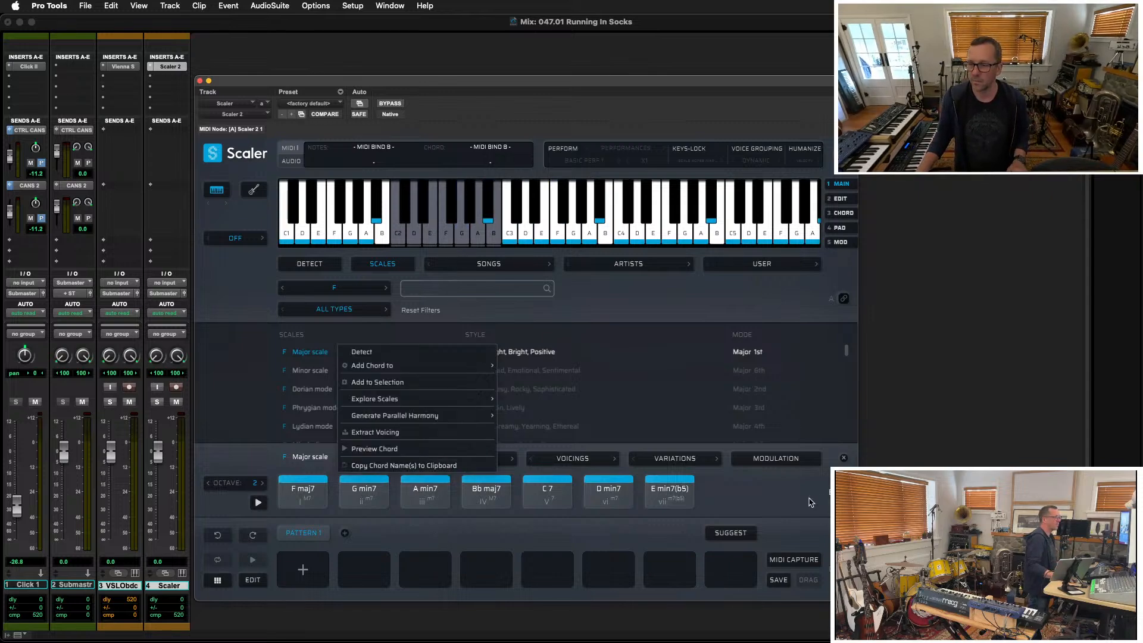
click(784, 502)
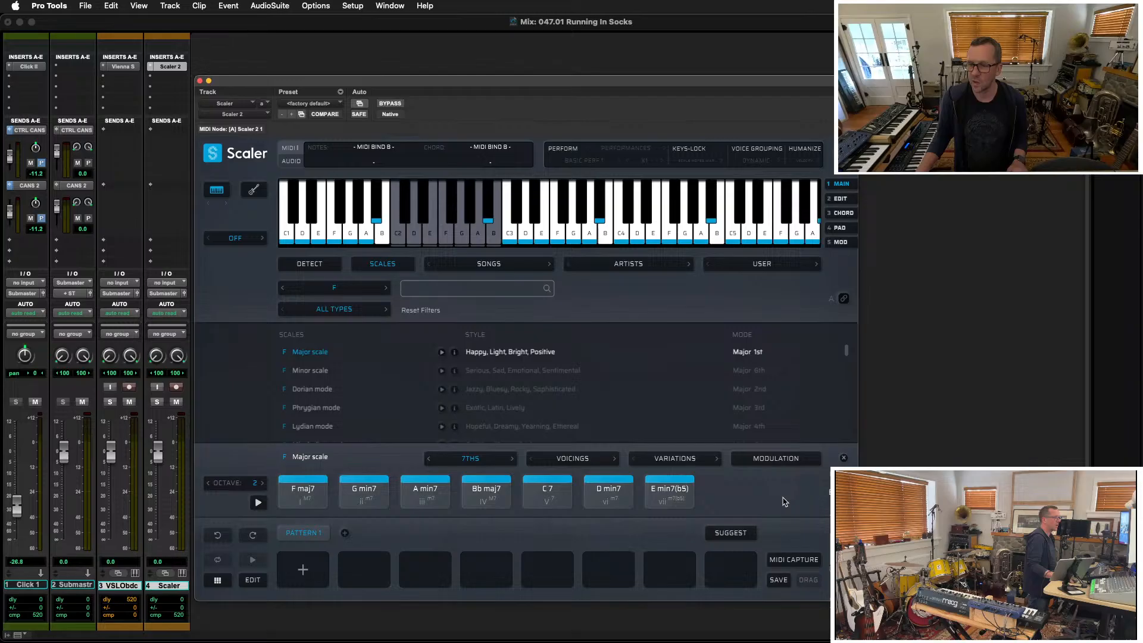
click(583, 459)
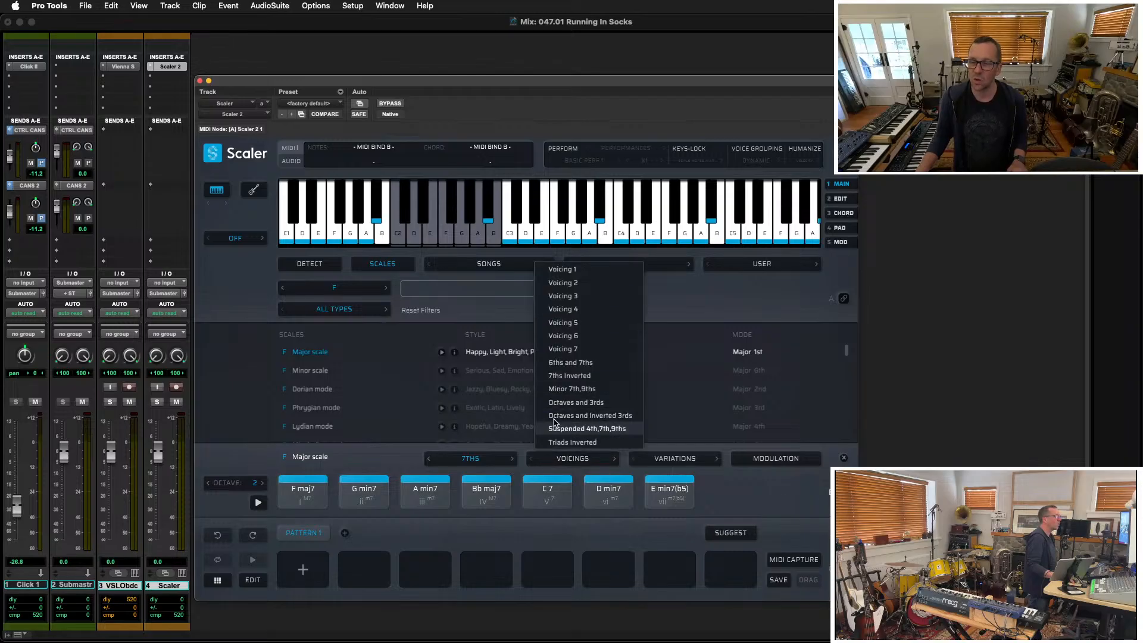
click(717, 484)
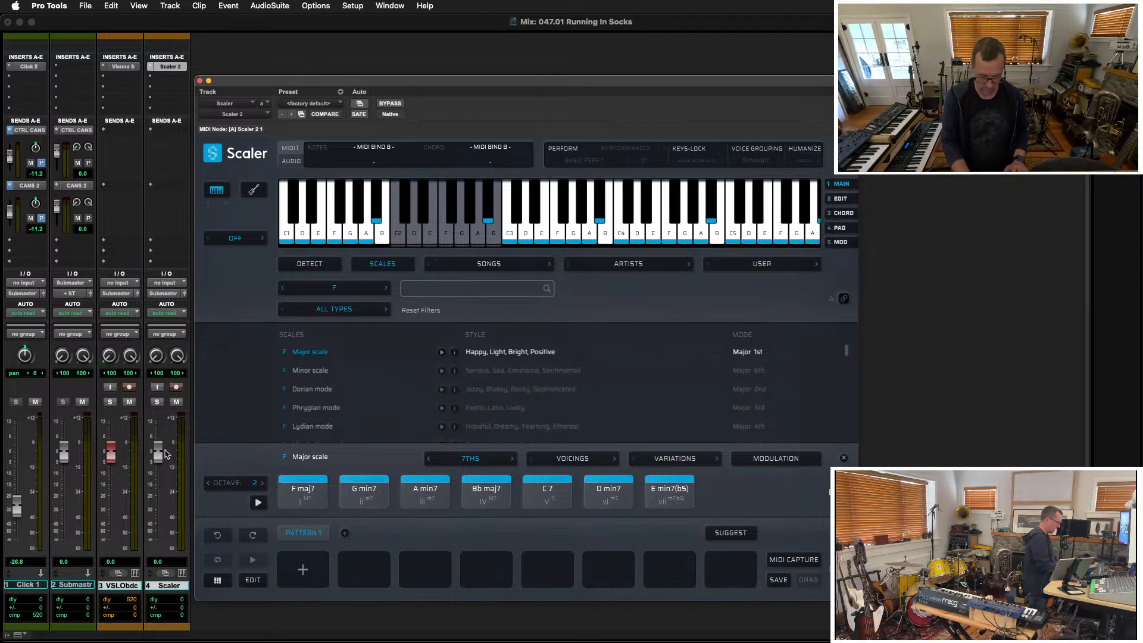
Record-enable the VSL oboe and Scaler tracks and audition the F major seventh chords, trying octave 1 before returning to octave 2
key(shift+r)
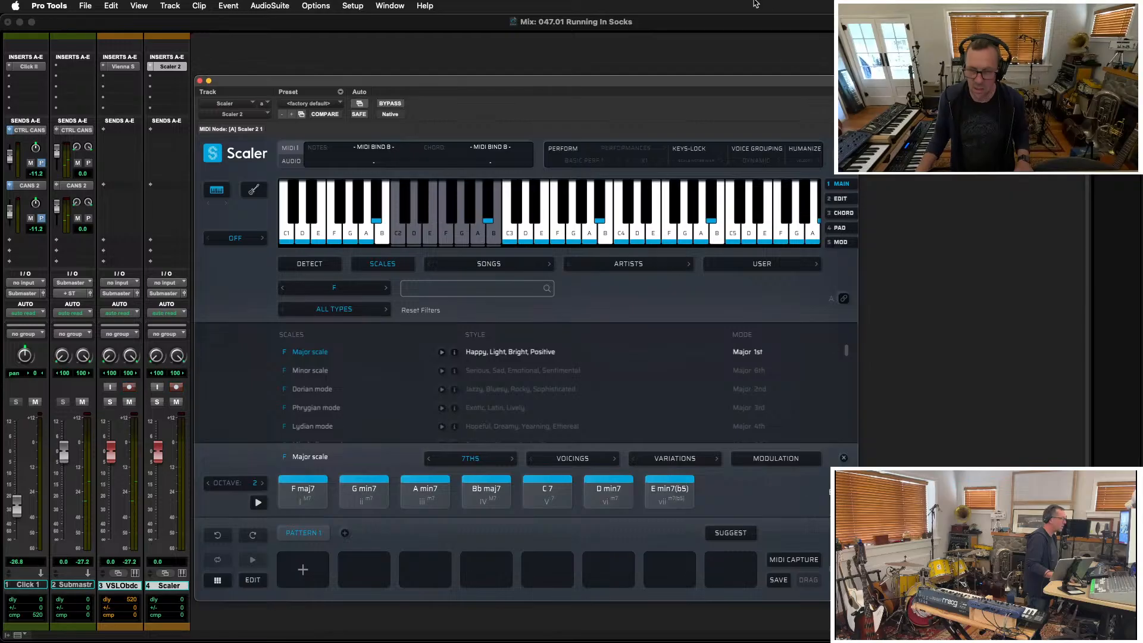
drag(748, 76, 571, 24)
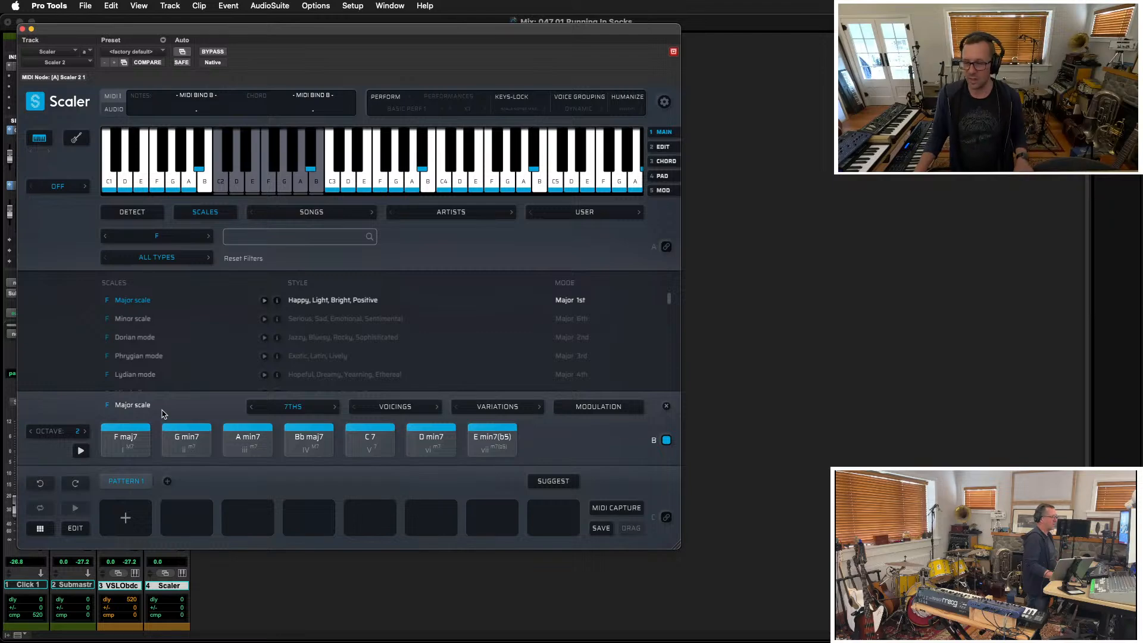
click(80, 451)
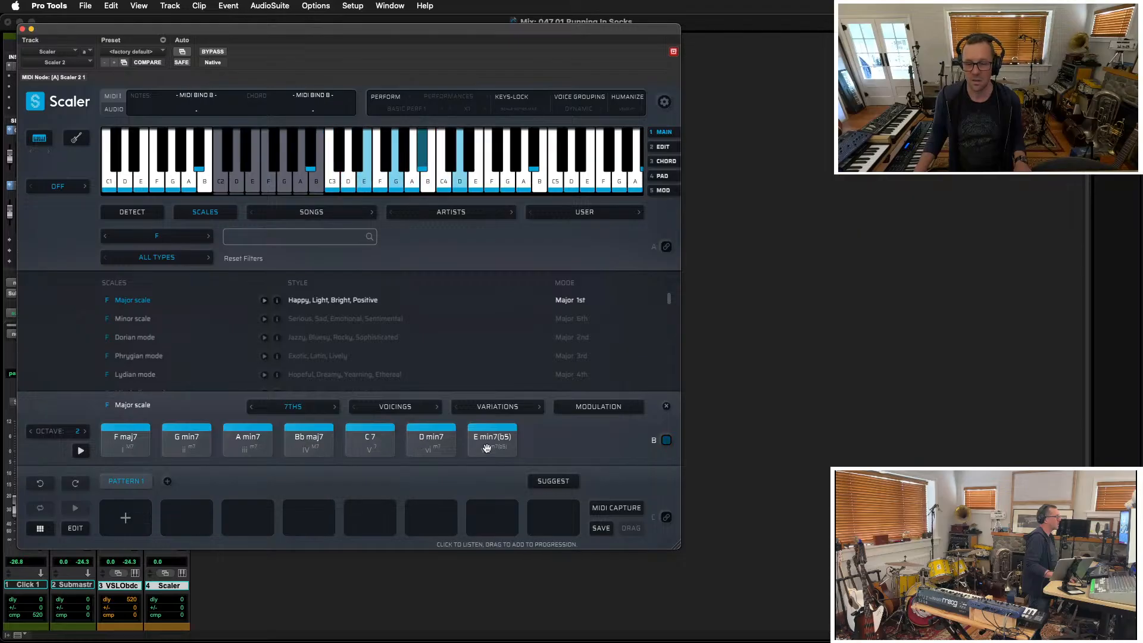
click(255, 441)
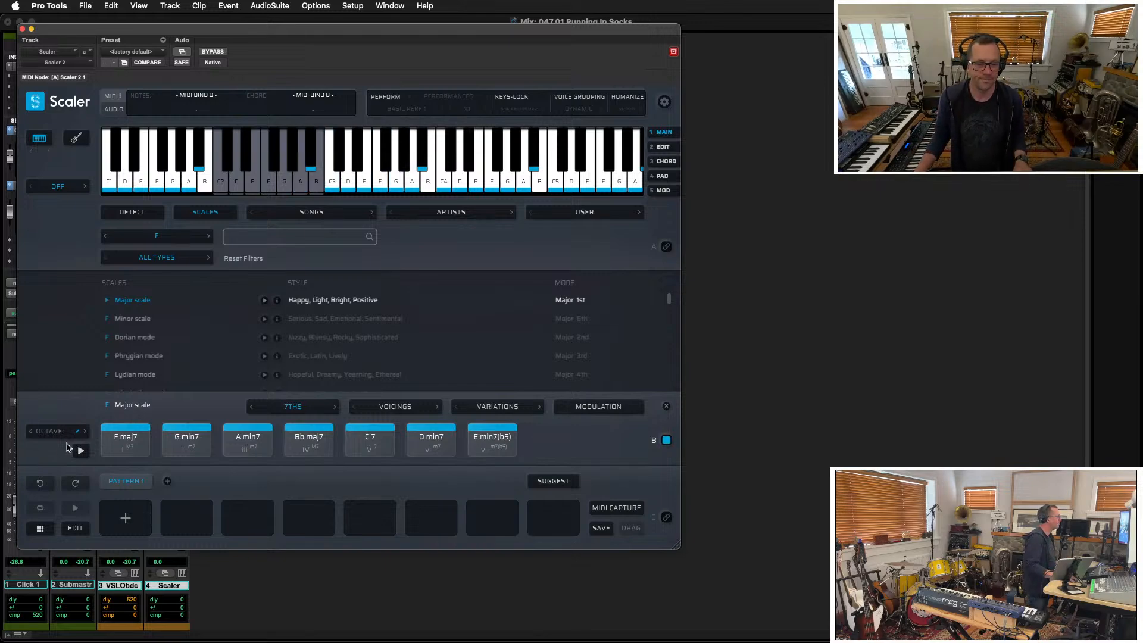
click(31, 432)
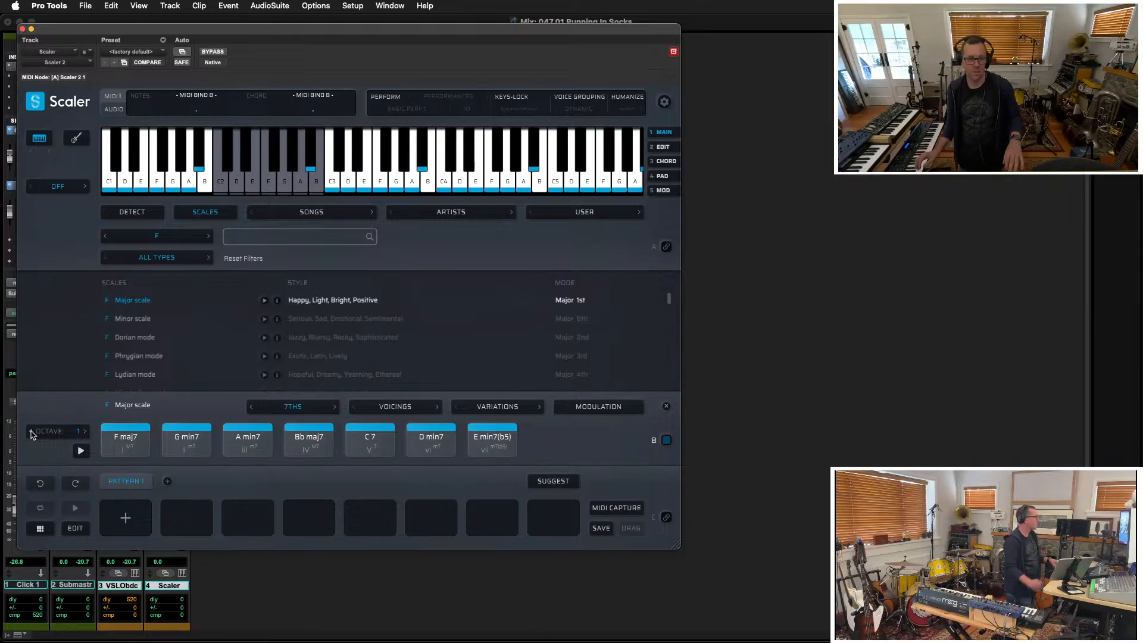
click(85, 431)
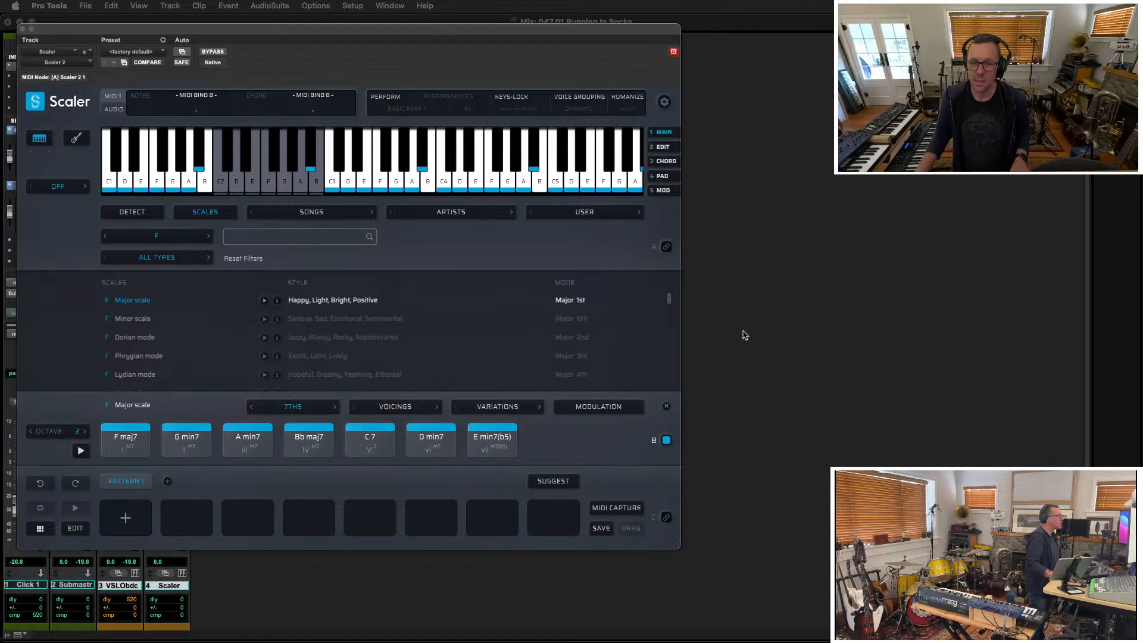
Select the Submaster track in the mixer and disable recording on the VSL oboe track
drag(398, 30, 563, 66)
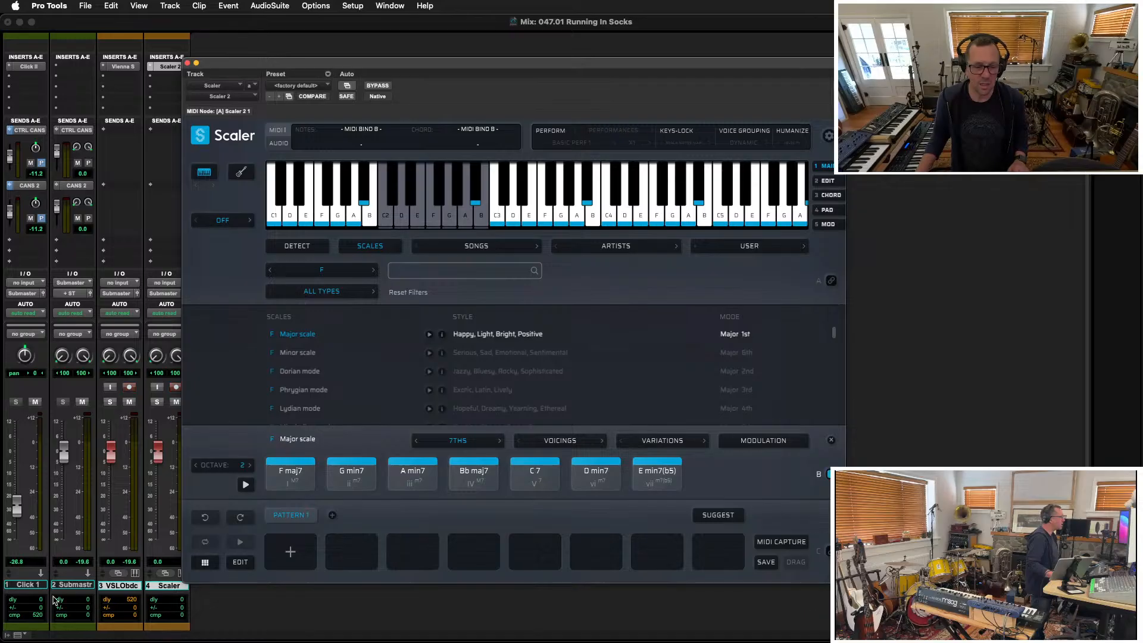
click(78, 586)
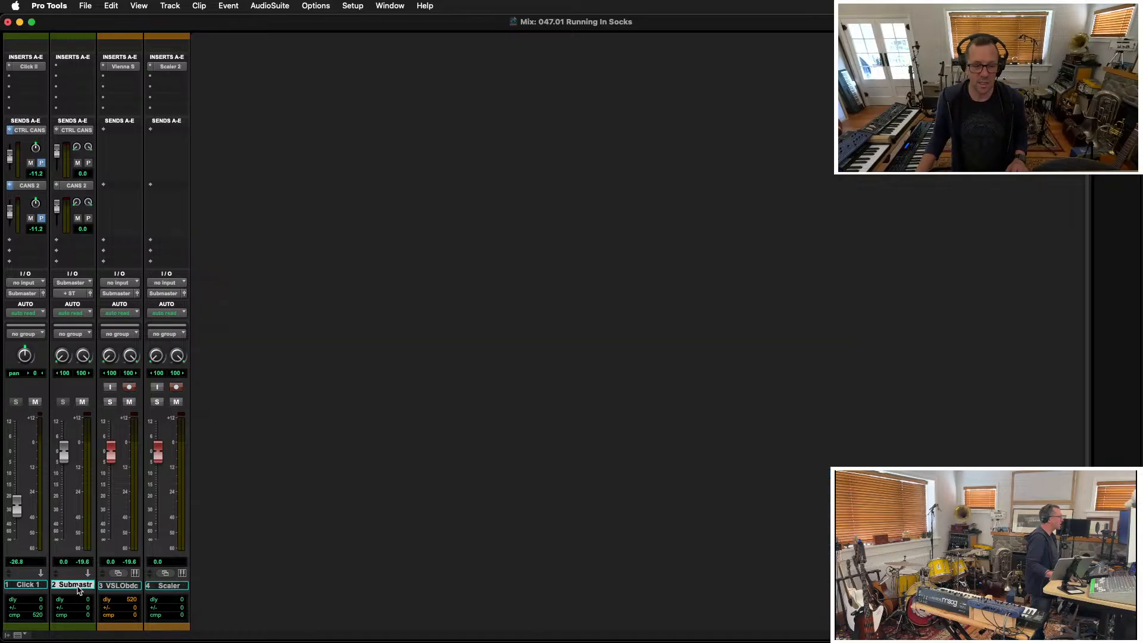
click(129, 388)
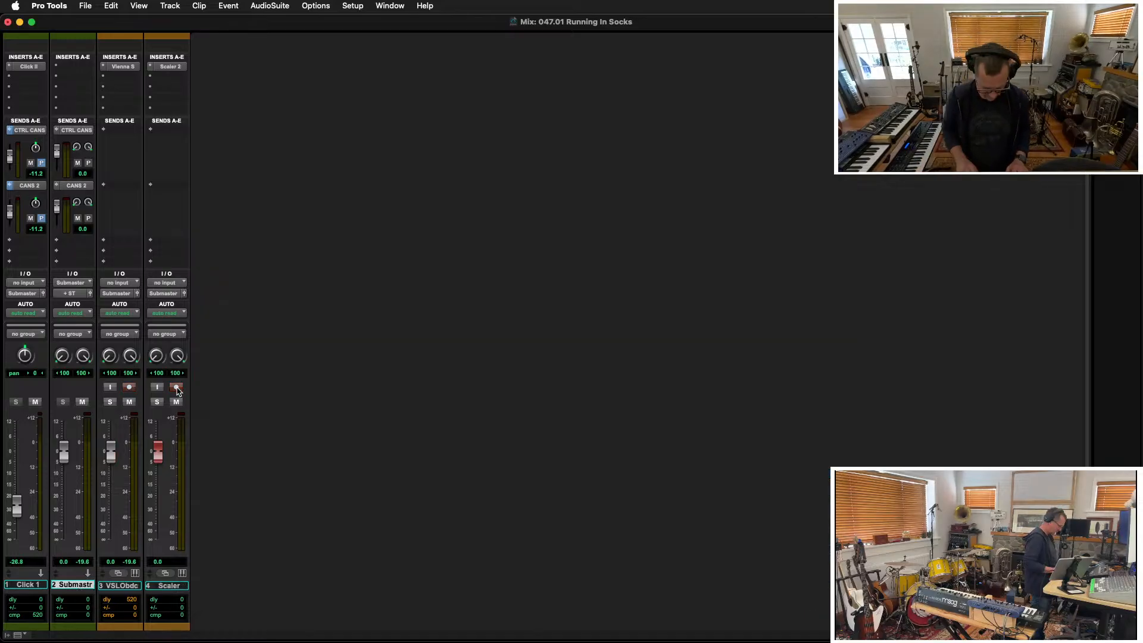
Create one new track from the VSL Strings preset after the Submaster track and record-enable it
key(super+shift+n)
key(super+Down)
key(super+Down)
key(super+Down)
key(super+Down)
key(super+Down)
key(super+Down)
key(super+Down)
key(super+Down)
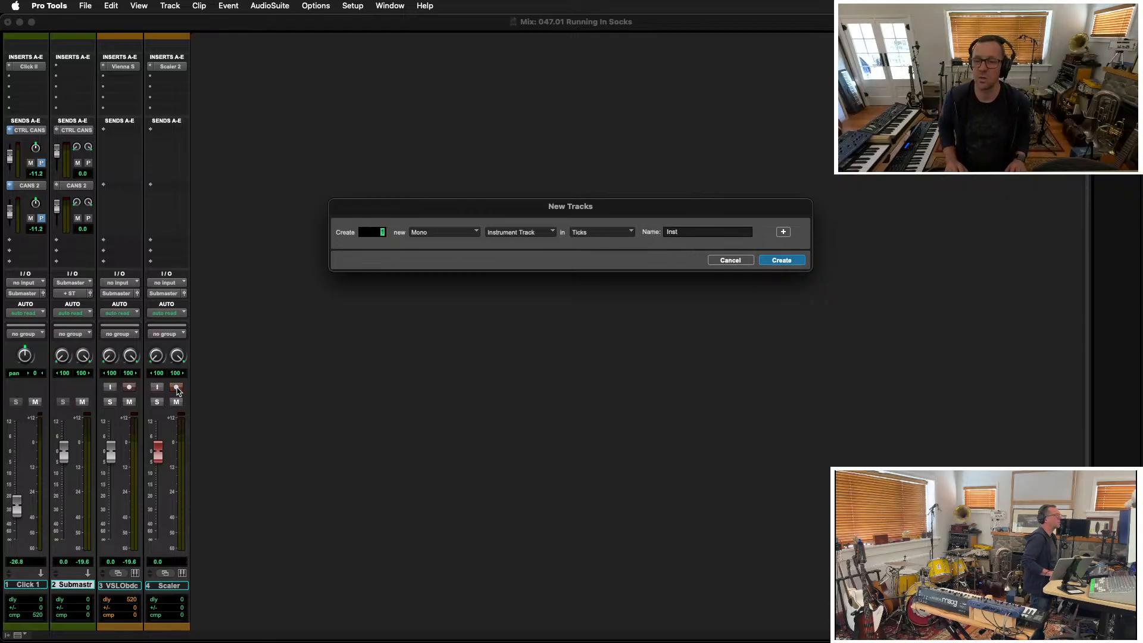
key(super+Down)
key(super+Down)
key(super+Down)
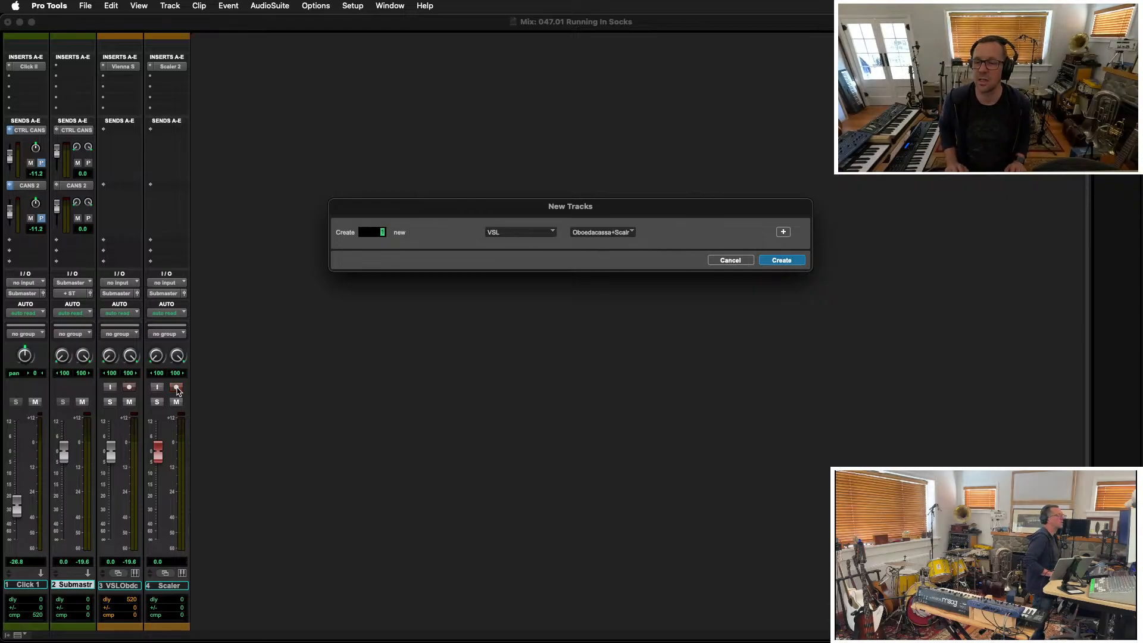
key(super+Down)
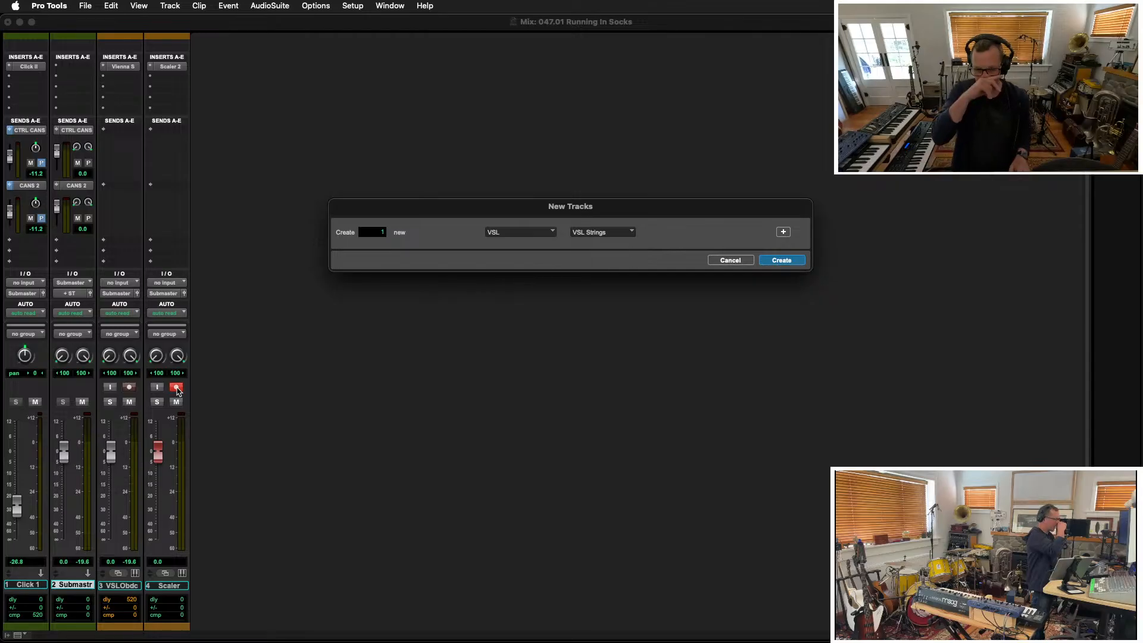
key(Return)
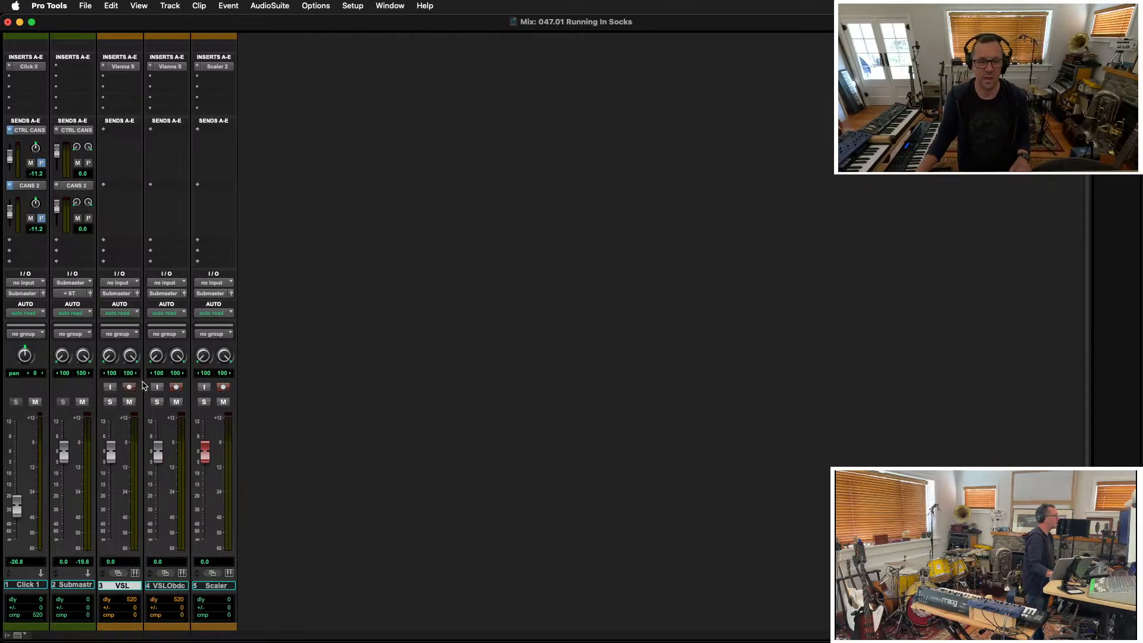
click(129, 387)
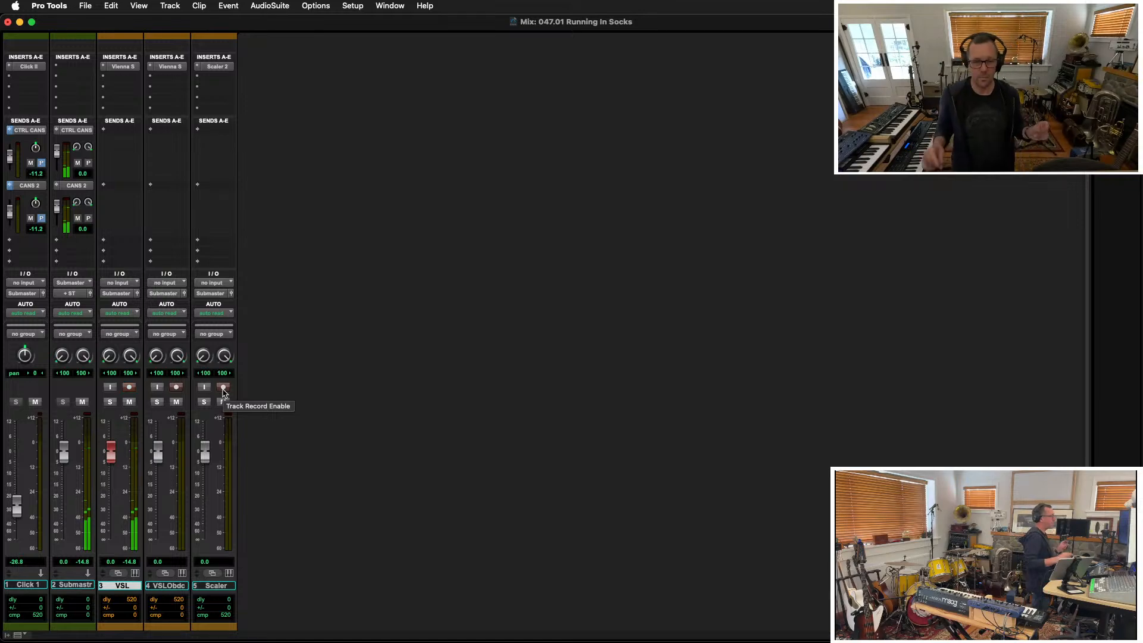
Insert a tempo change of 84 BPM at bar 1 and play the click to check the tempo
key(super+equal)
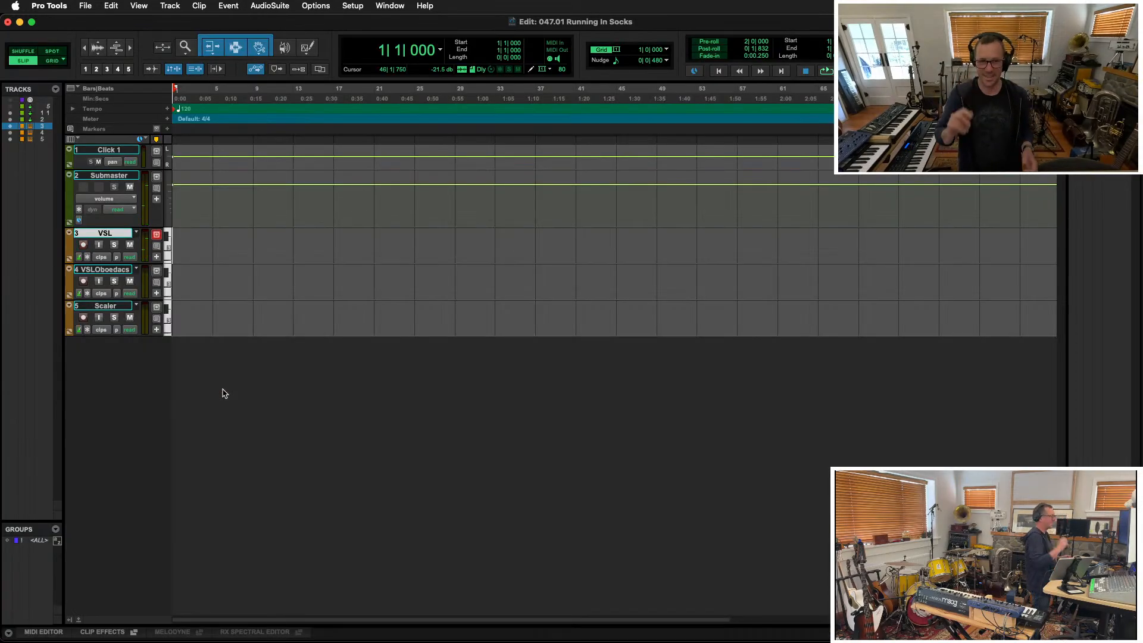
click(168, 109)
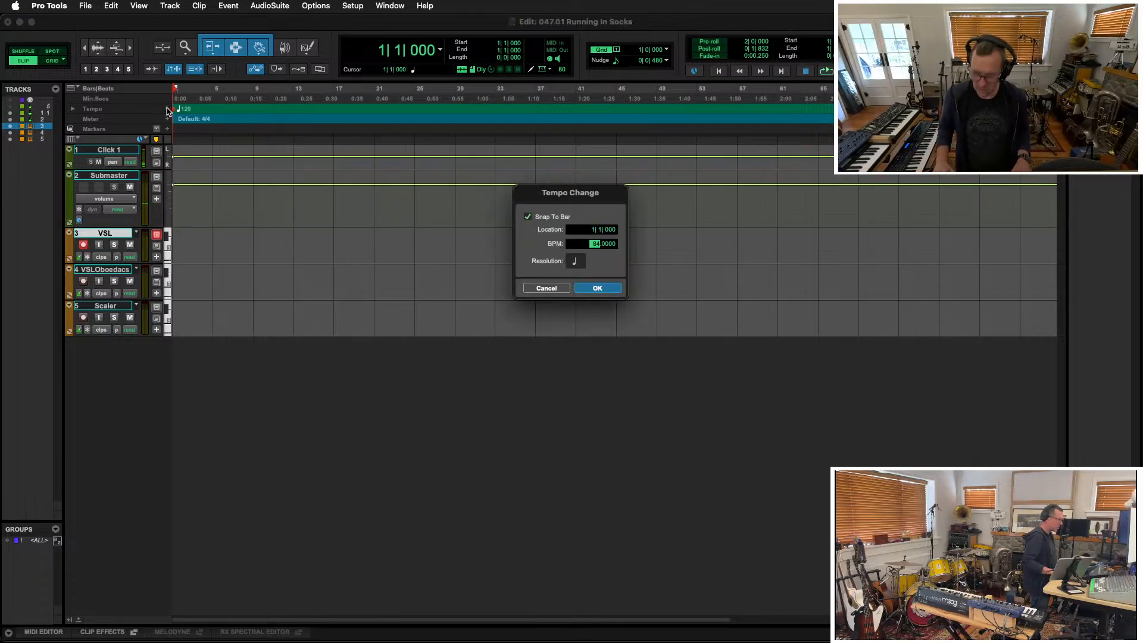
key(Return)
key(space)
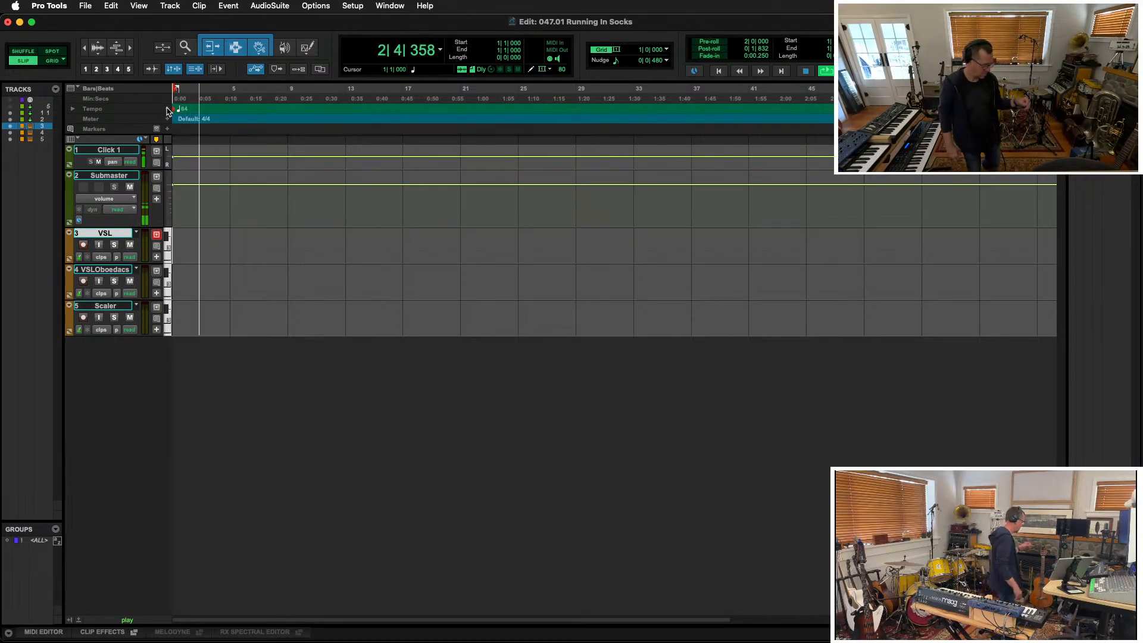
key(space)
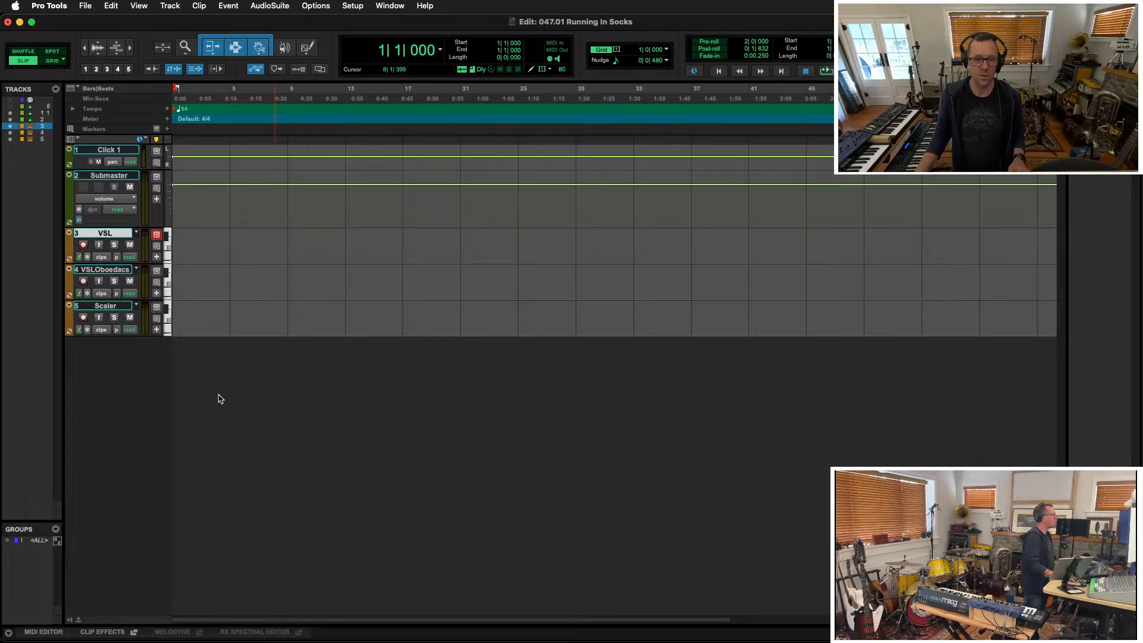
Record a trial take on the VSL strings track and delete the recorded clip
key(super+equal)
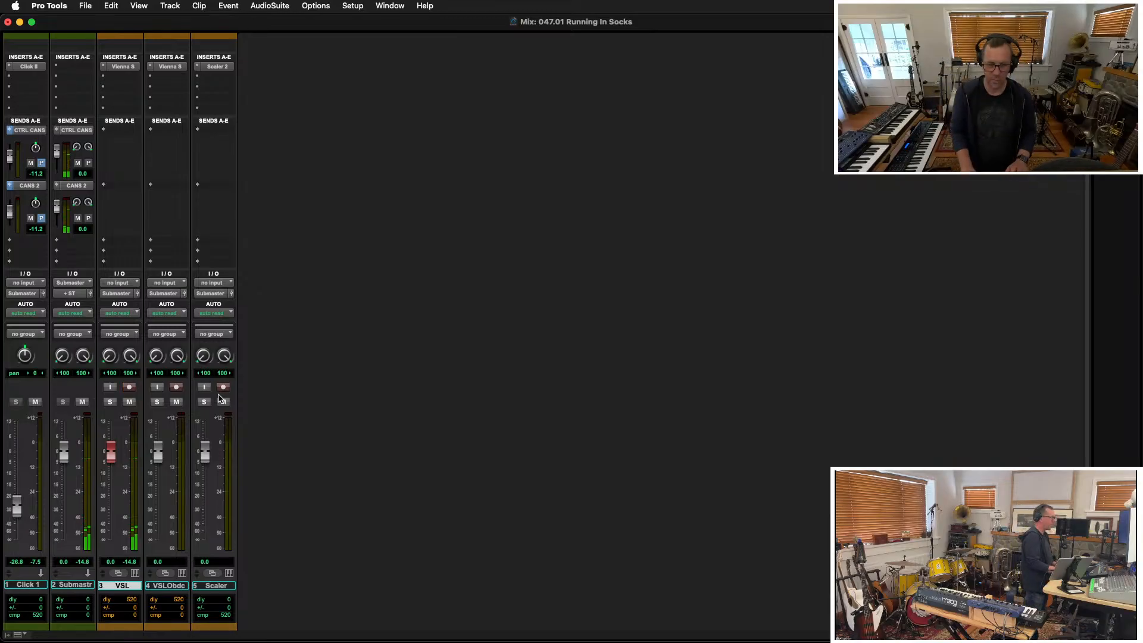
key(super+equal)
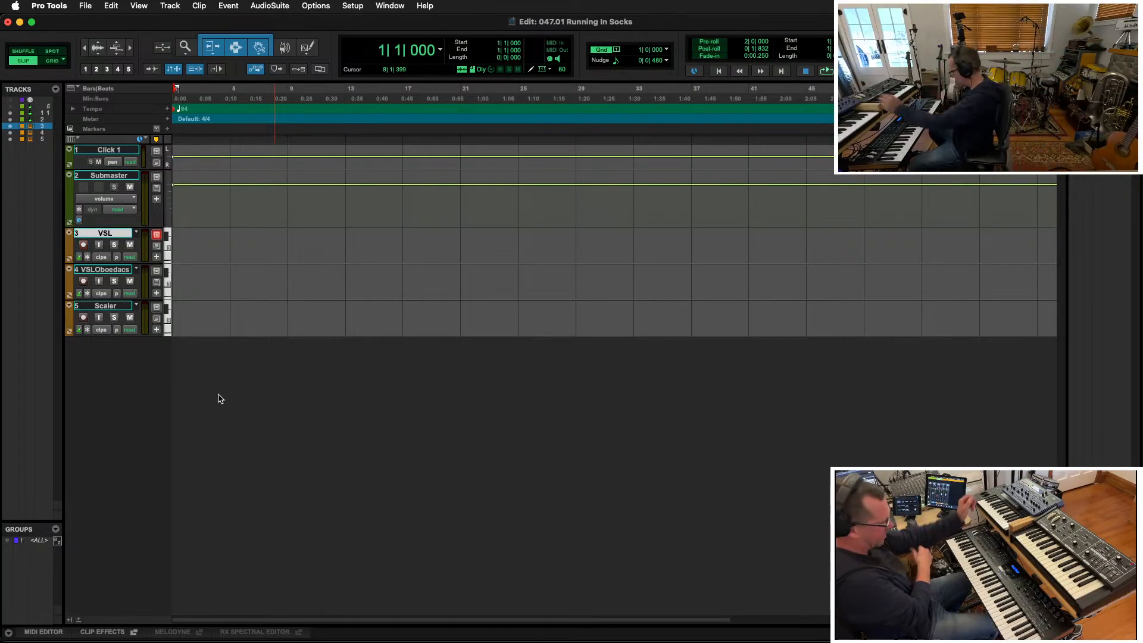
key(shift+r)
key(space)
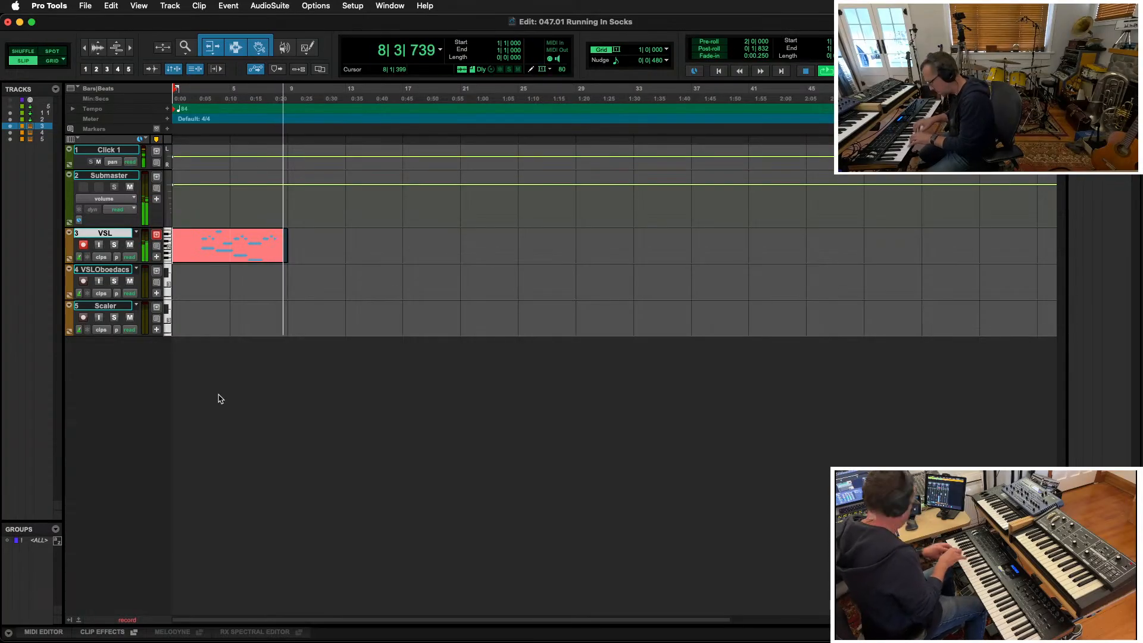
key(space)
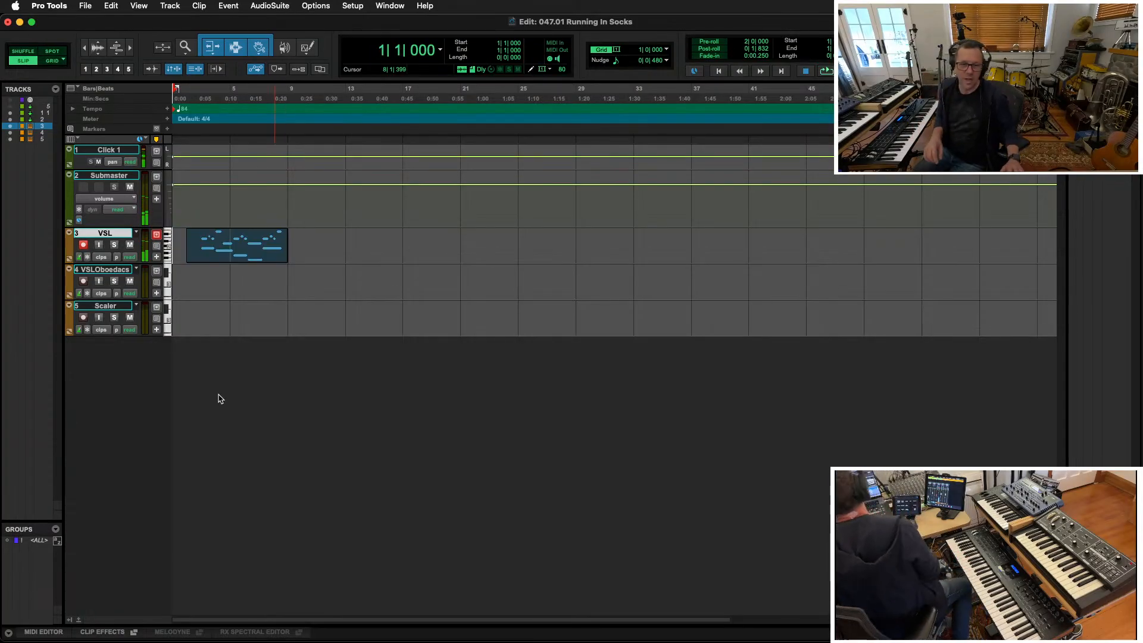
click(234, 254)
key(Delete)
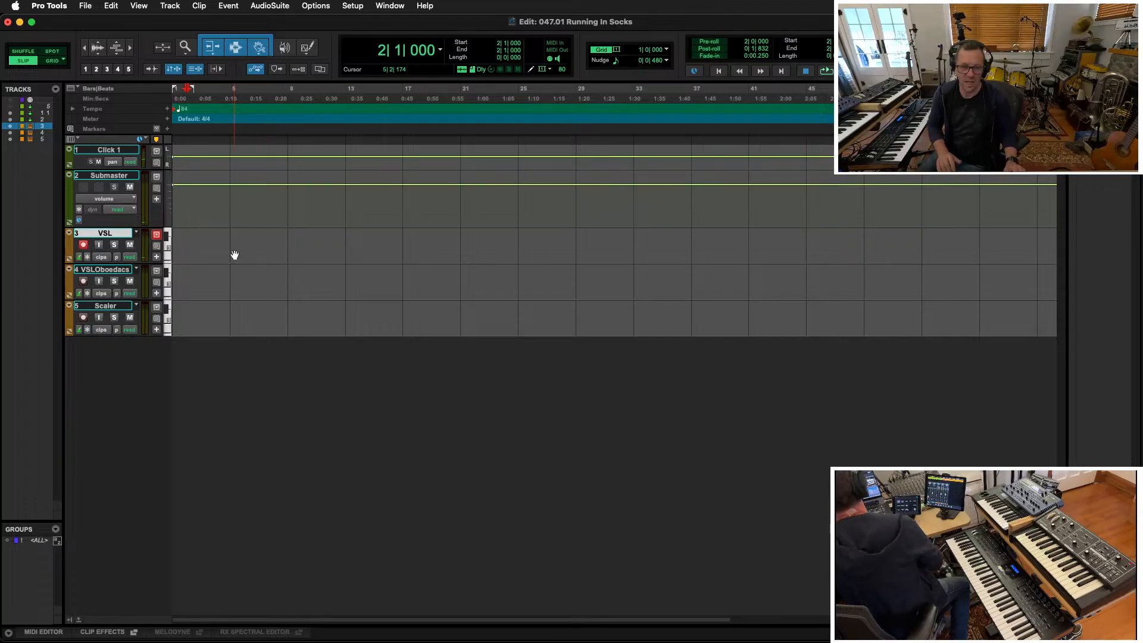
Record a strings part of about 17 bars on the VSL track, starting from the beginning of the session
key(Return)
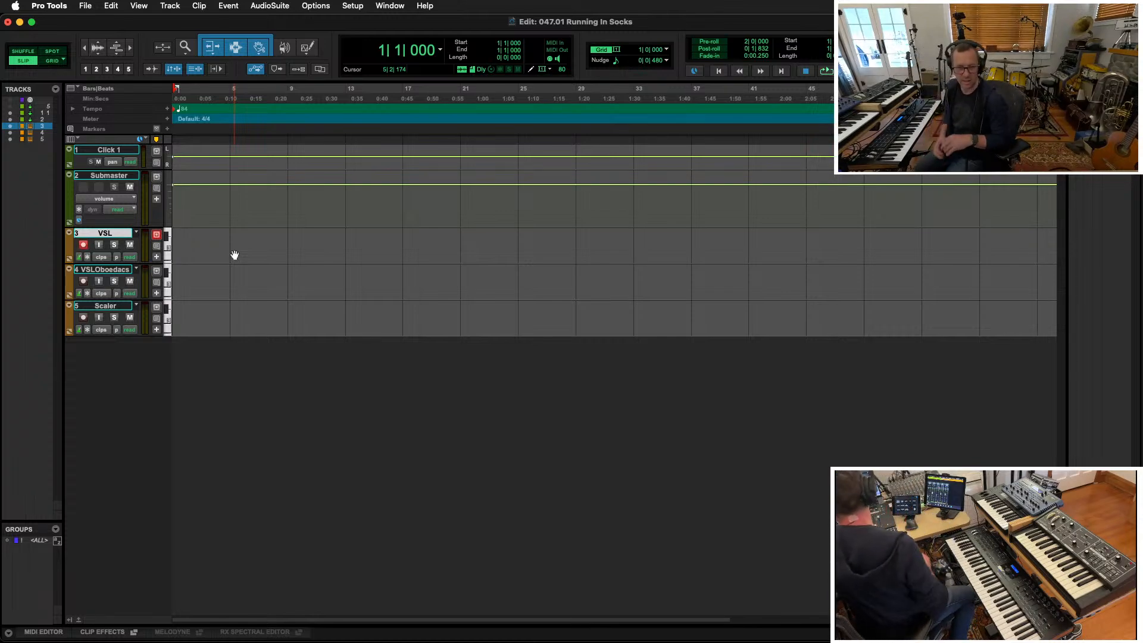
key(super+space)
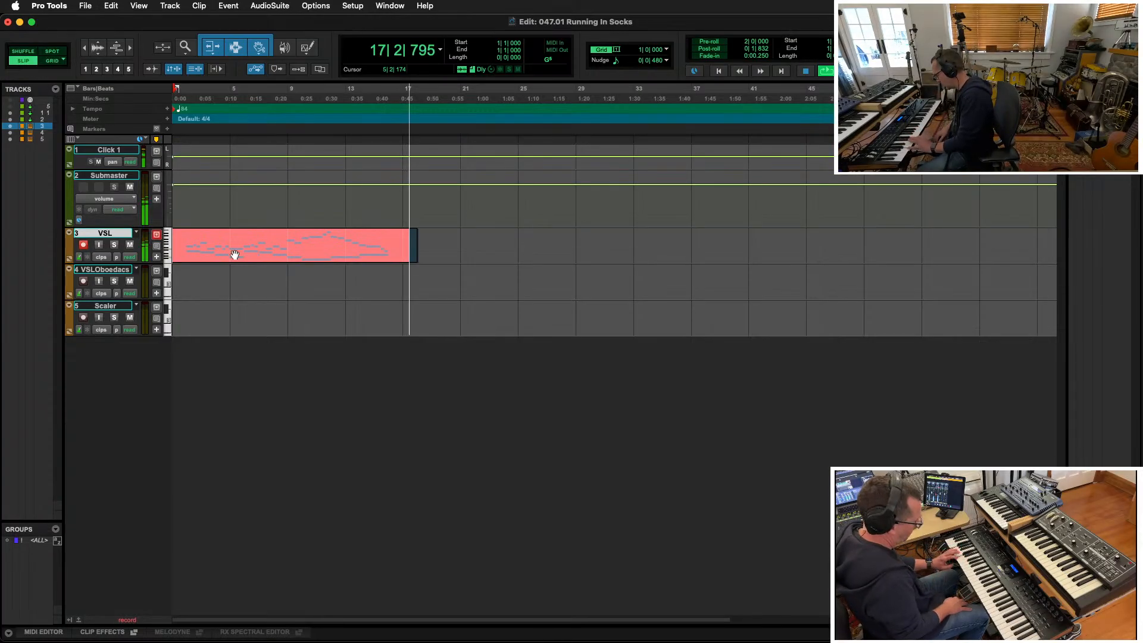
key(space)
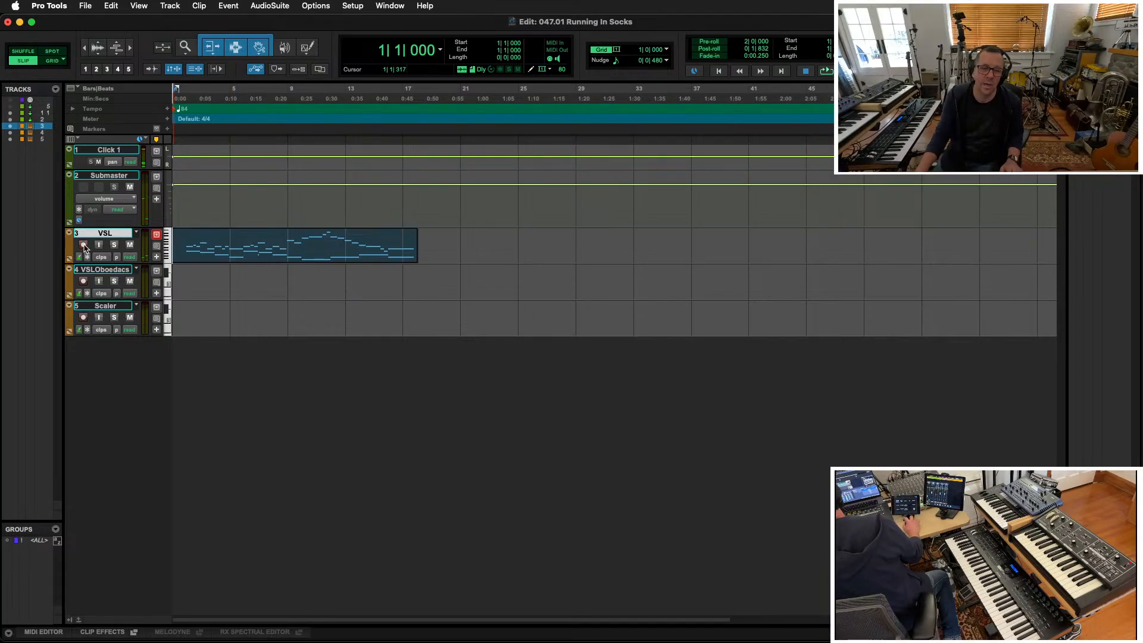
Record-enable the VSL oboe track and show the Instrument section in the mixer
click(83, 282)
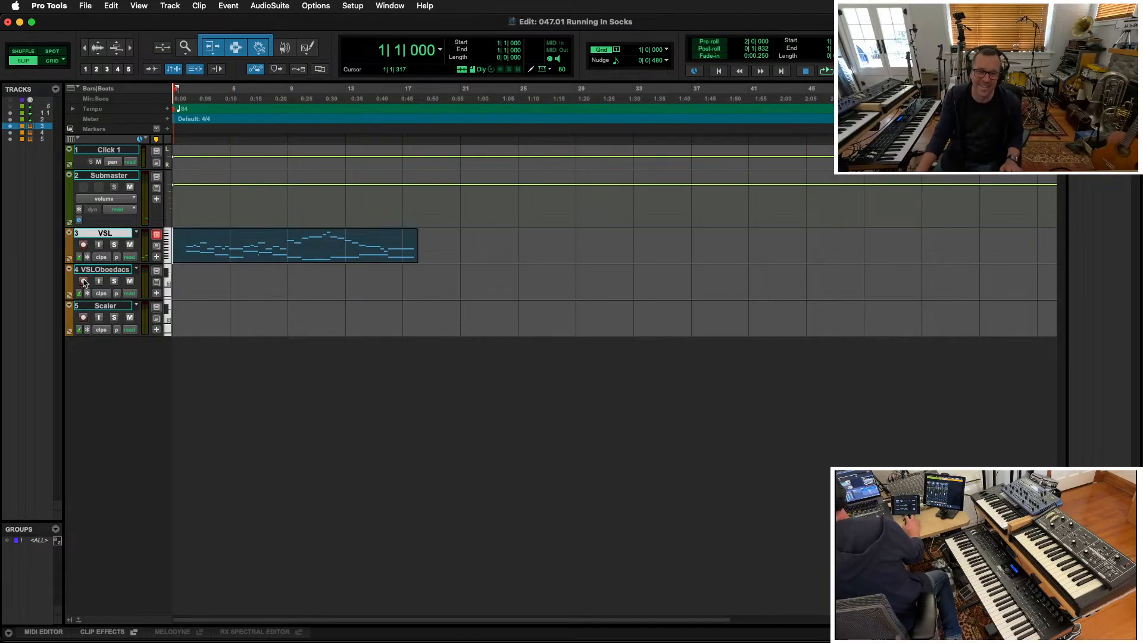
key(super+equal)
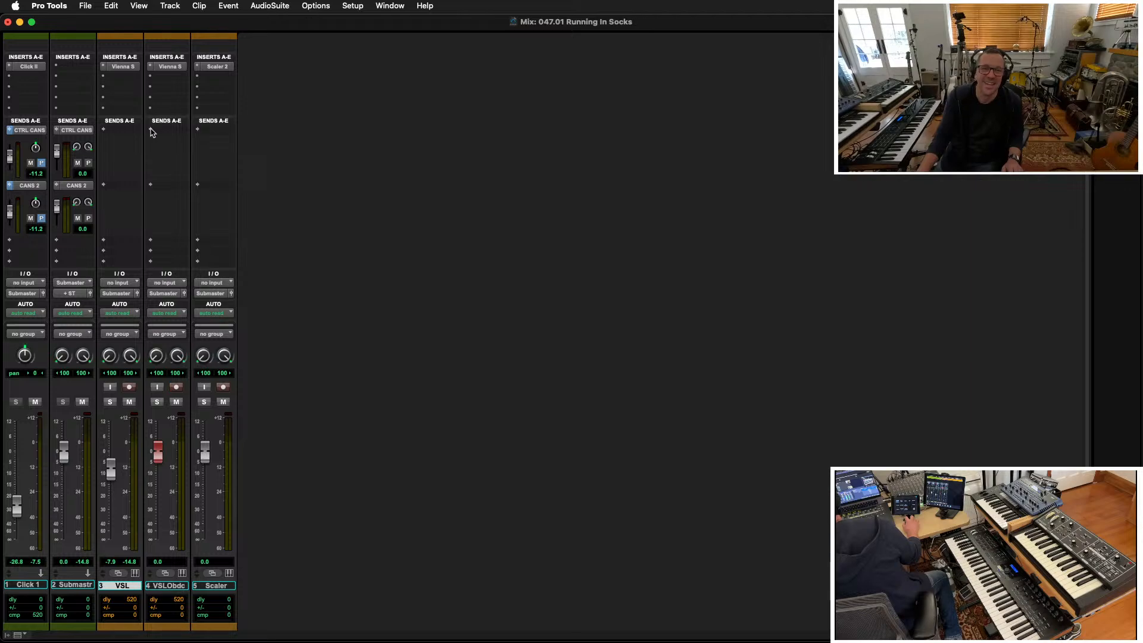
click(21, 635)
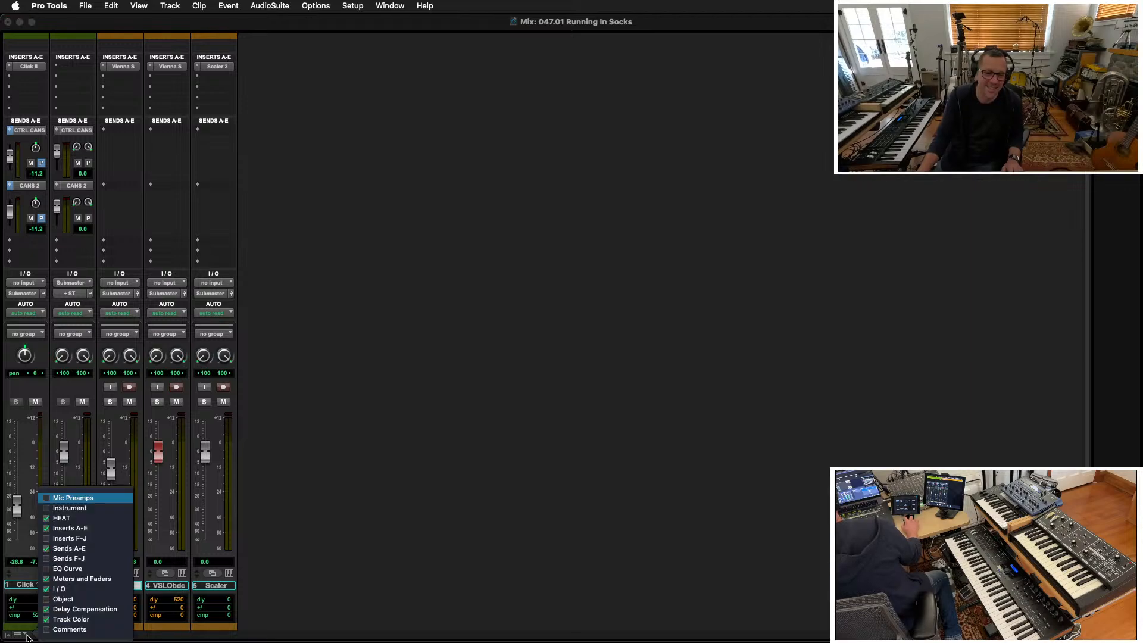
click(70, 508)
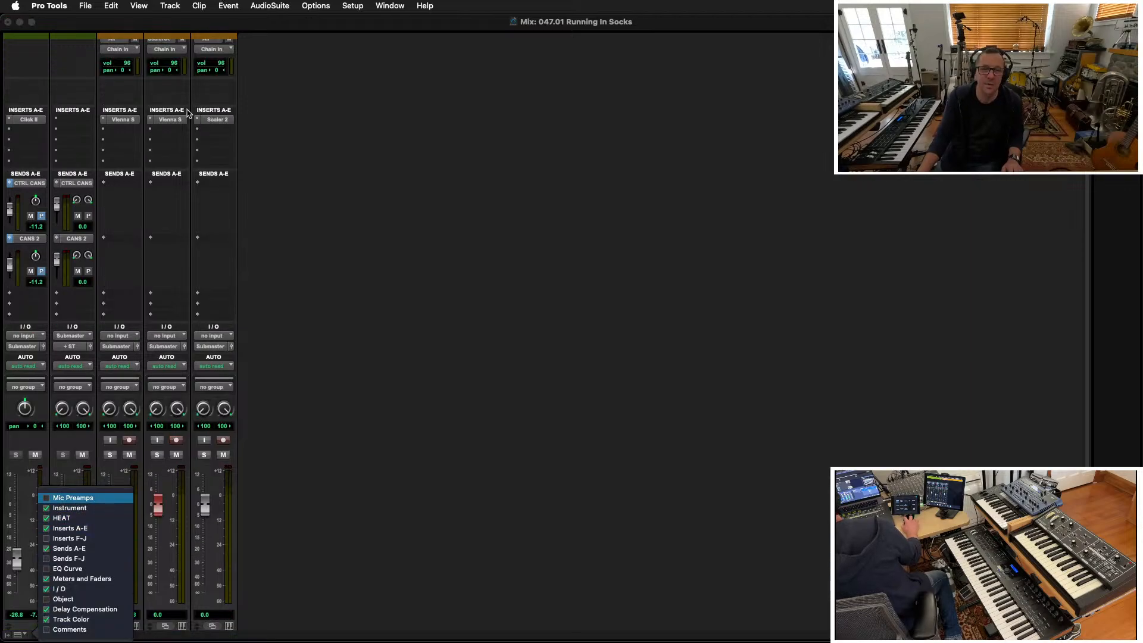
scroll(178, 119, up, 1)
Change the VSL oboe track's MIDI input so that it no longer receives from Scaler
click(171, 54)
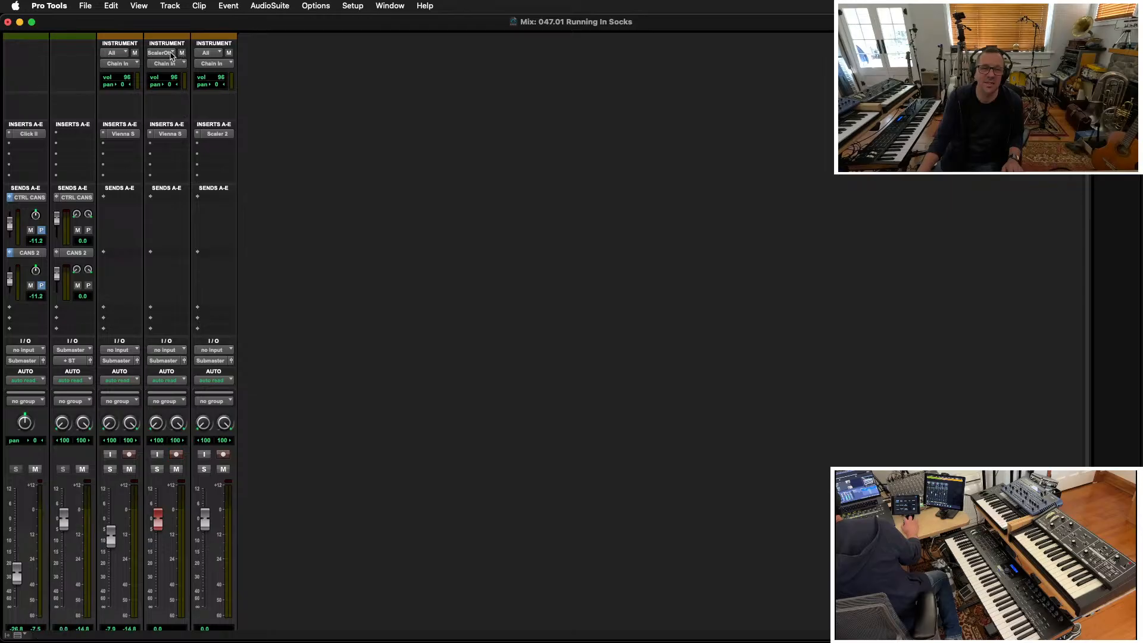
click(171, 53)
click(178, 43)
scroll(435, 461, down, 5)
Record an oboe melody of about 19 bars on the VSL oboe track from the session start
key(super+equal)
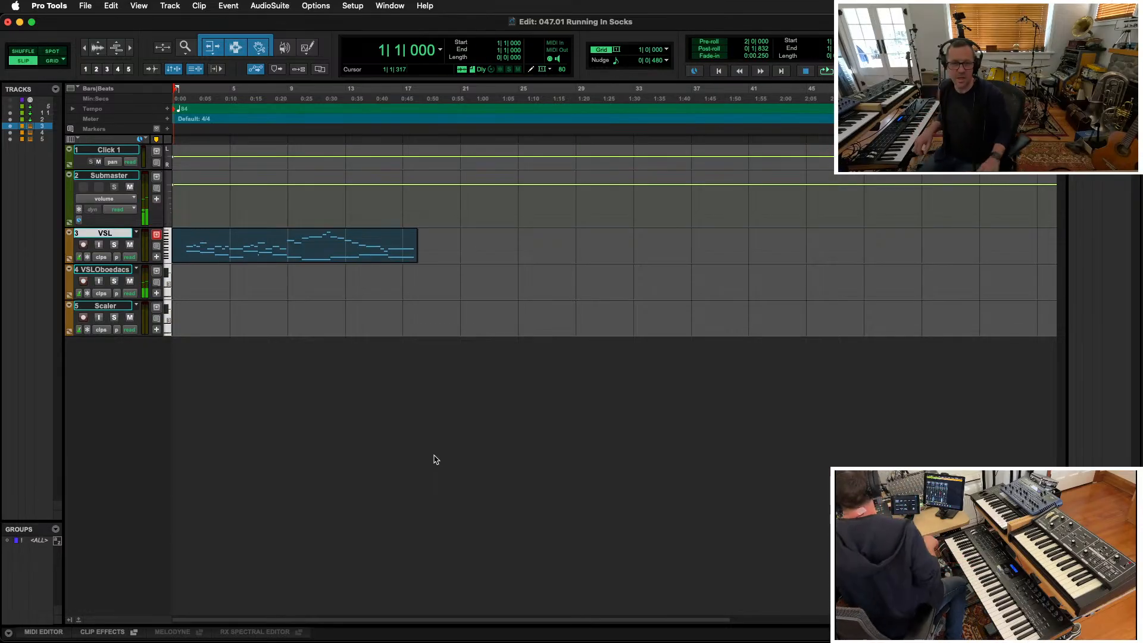
key(super+space)
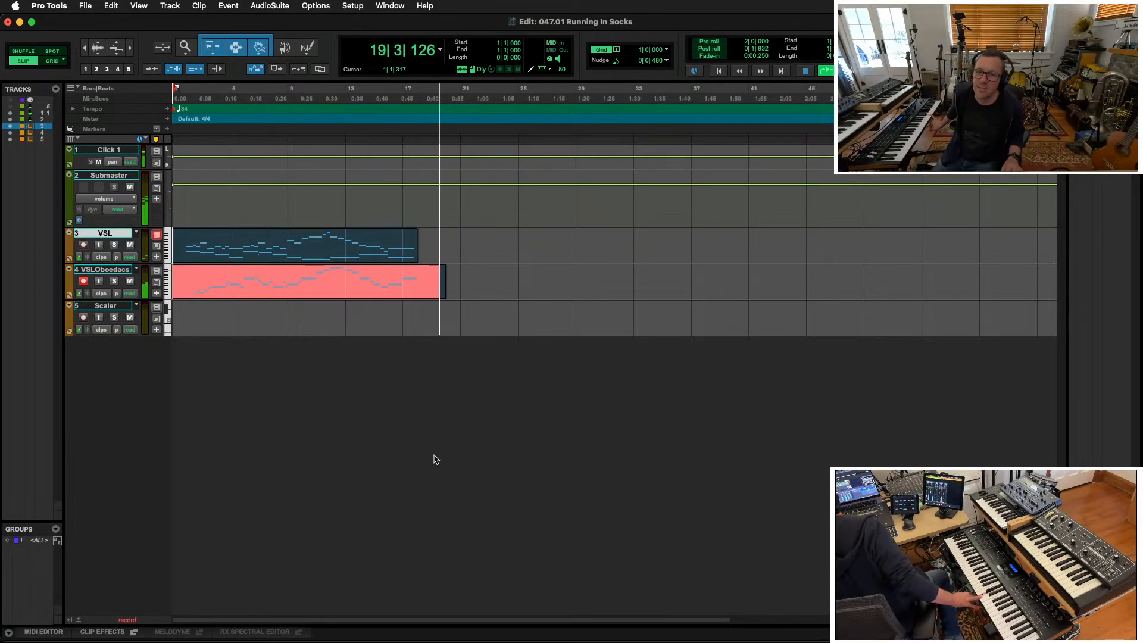
key(space)
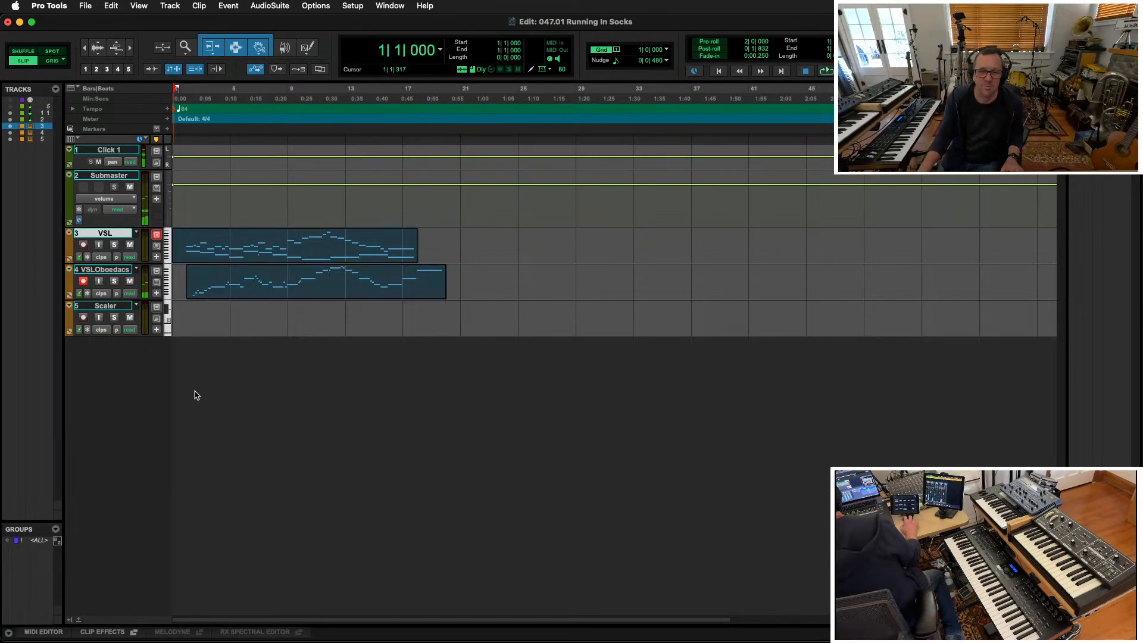
Play back the strings and oboe parts from bar 2, switch to Grid mode and select the VSL oboe track
click(176, 271)
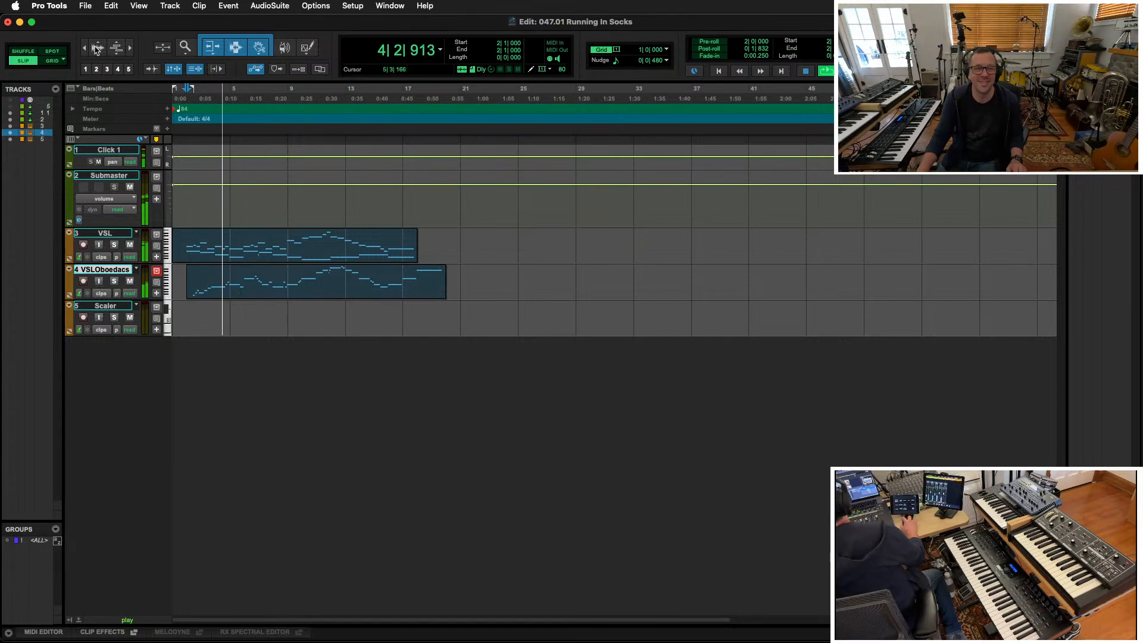
click(52, 61)
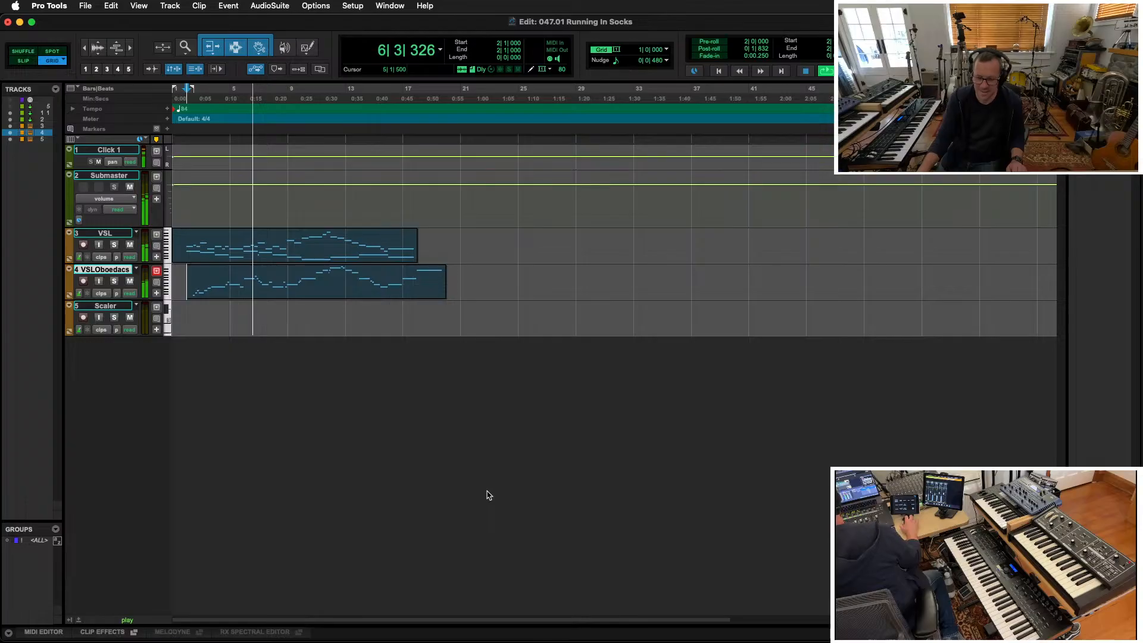
click(108, 233)
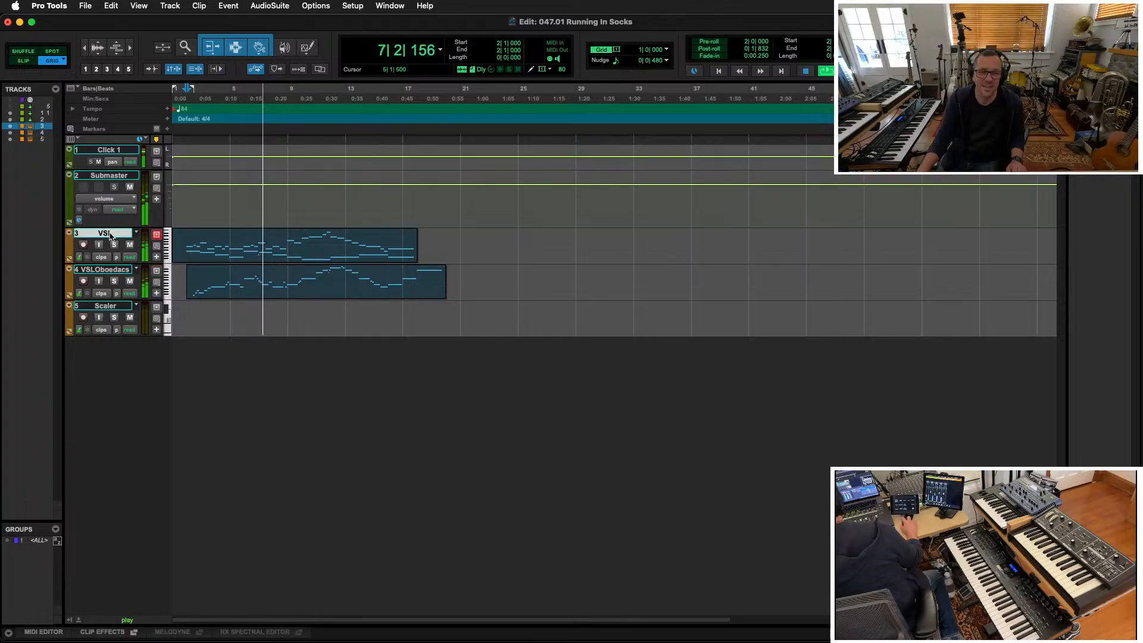
click(119, 270)
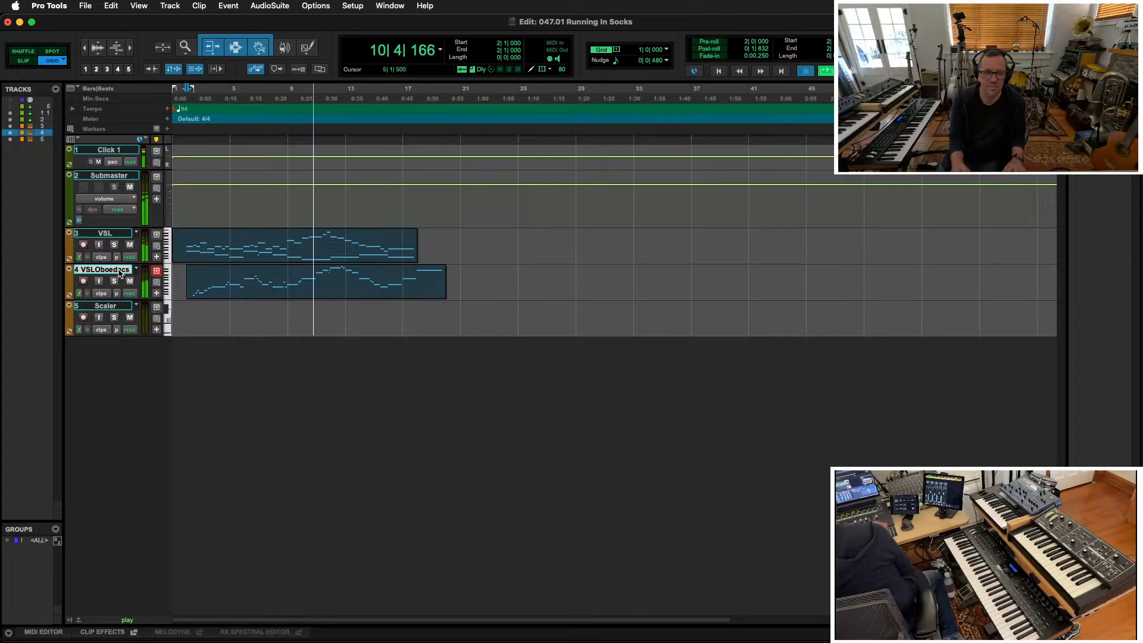
key(space)
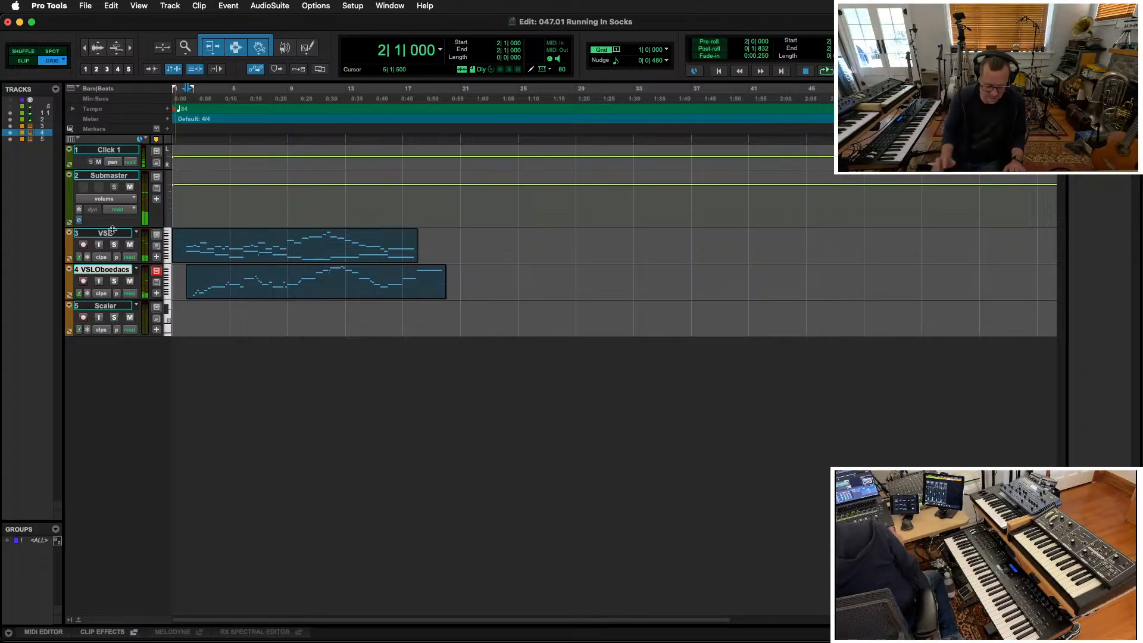
Create one new track from the VSL Strings preset after the VSL oboe track
key(super+shift+n)
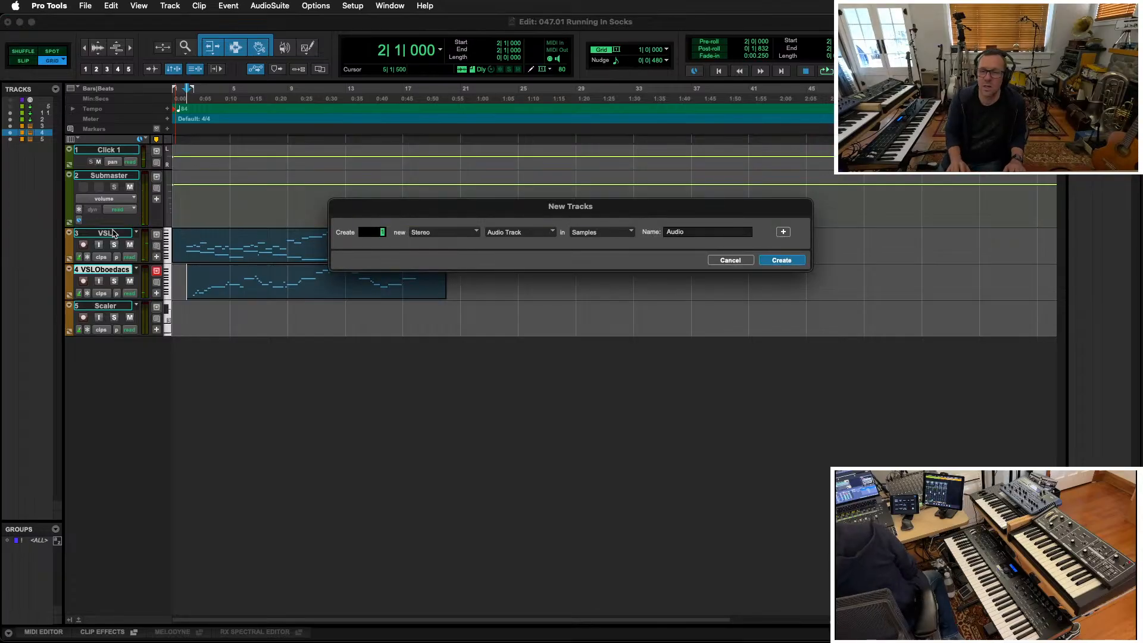
key(super+Down)
key(super+Down)
key(super+Down)
key(super+Down)
key(super+Down)
key(super+Down)
key(super+Down)
key(super+Down)
key(super+Down)
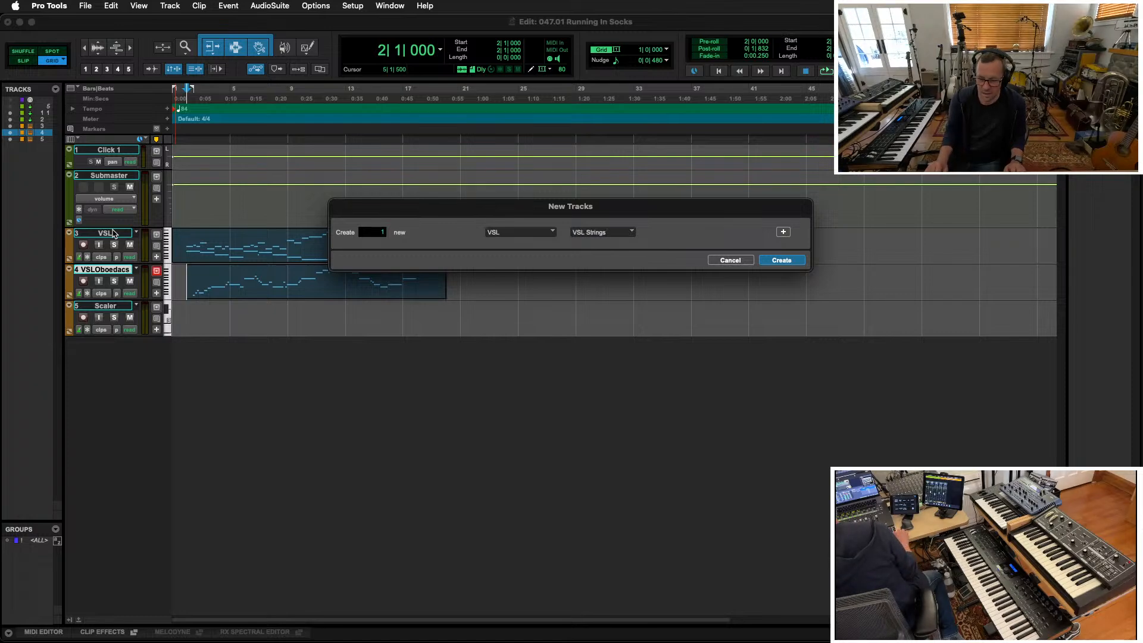
key(Return)
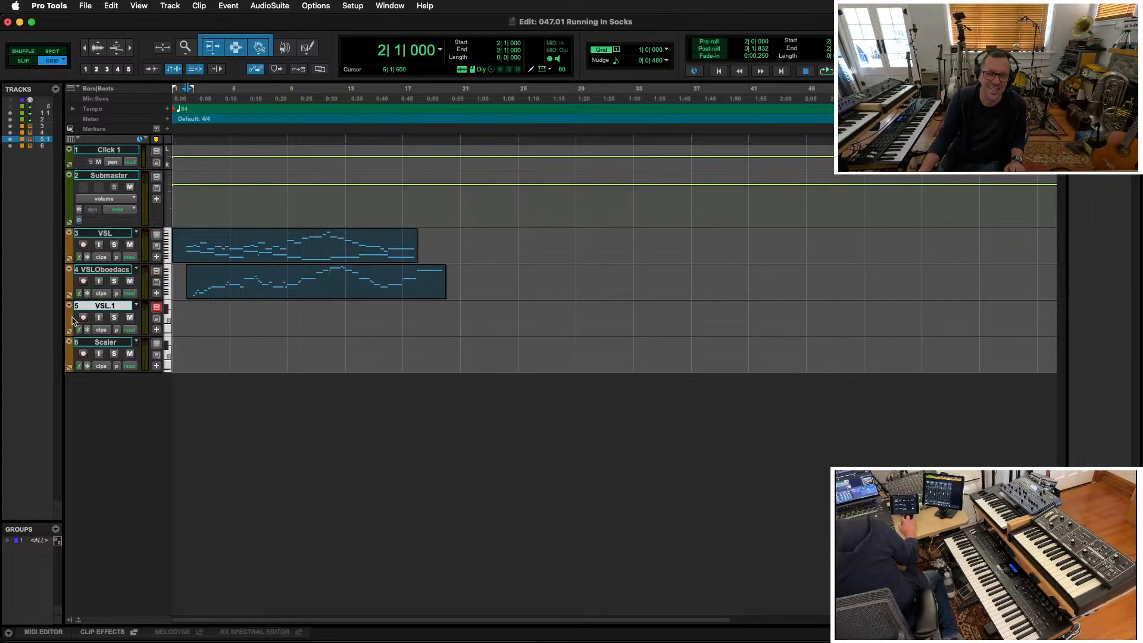
Rename the new VSL track as Voice
double_click(115, 308)
text(Voice)
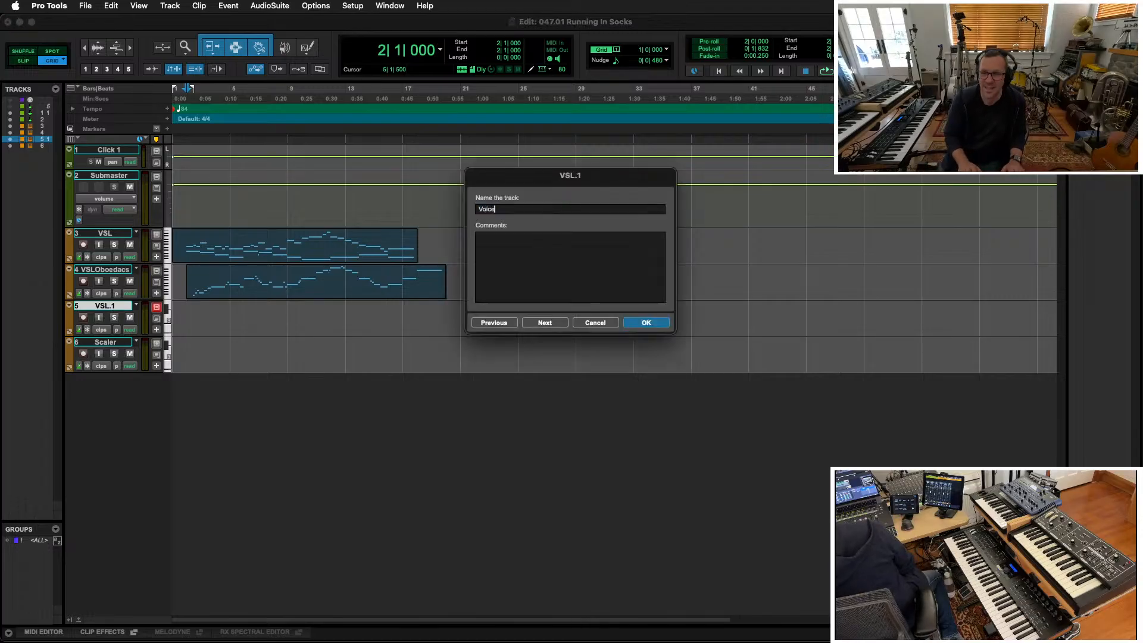
key(Return)
Load the preset 11 Choir - VelXF sus from 41 Voices, 01 VelXF sus - MOD, in the Voice track's Synchron Player
key(super+equal)
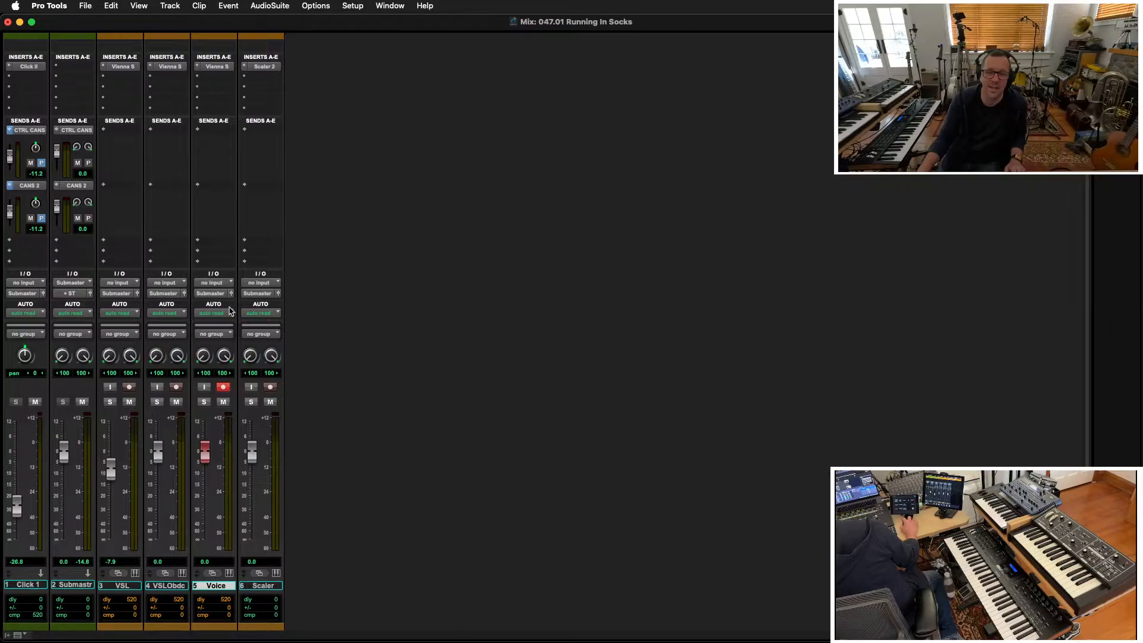
click(229, 71)
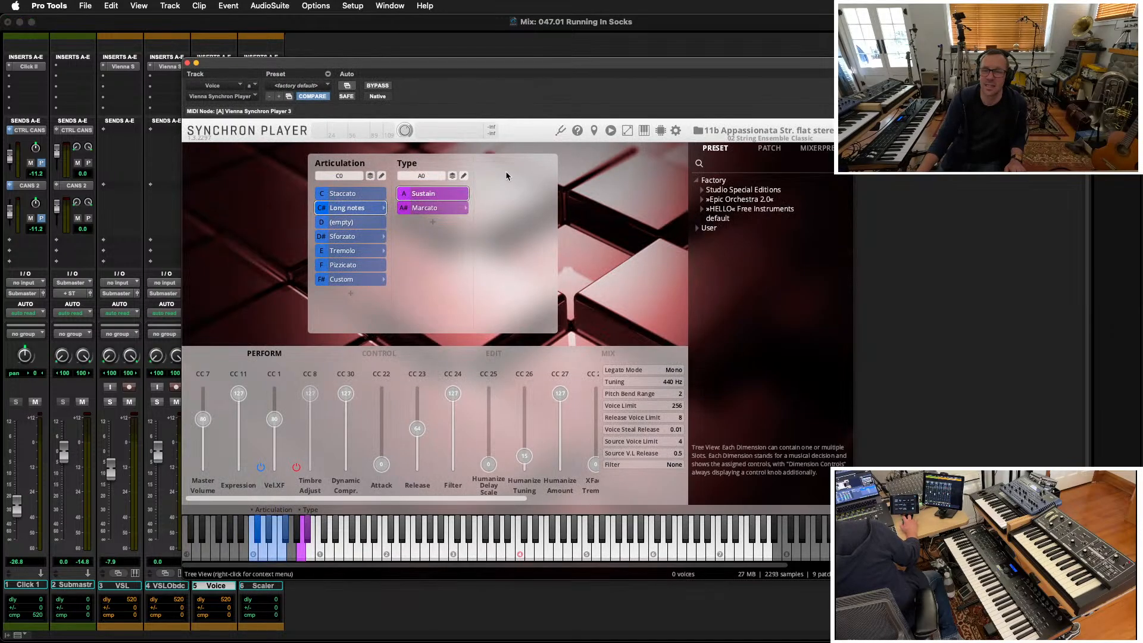
click(701, 190)
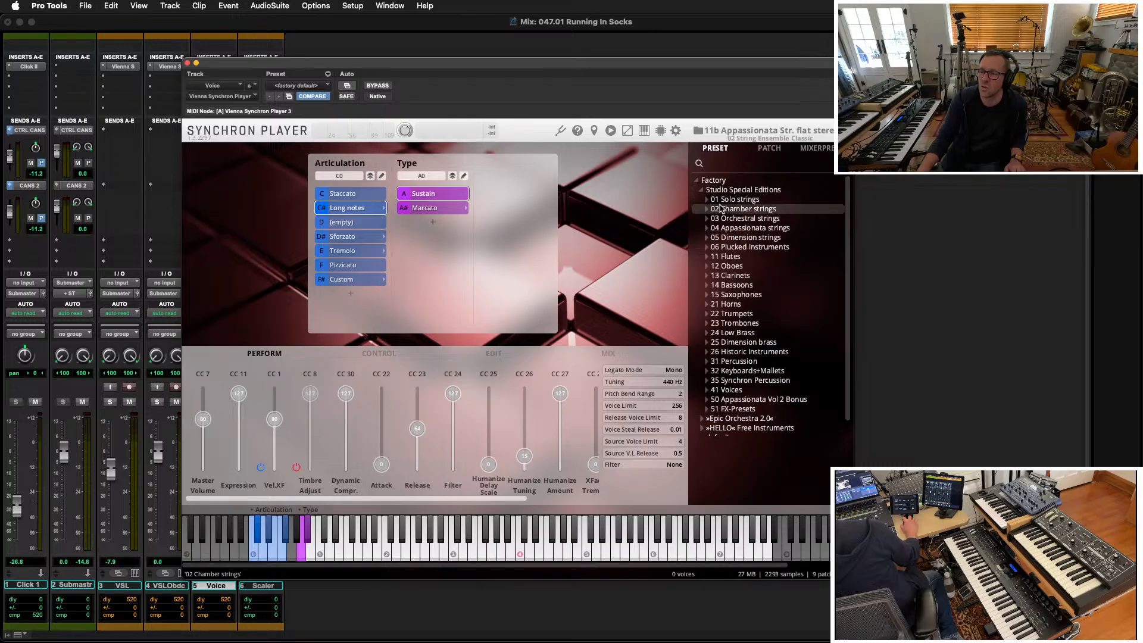
click(724, 390)
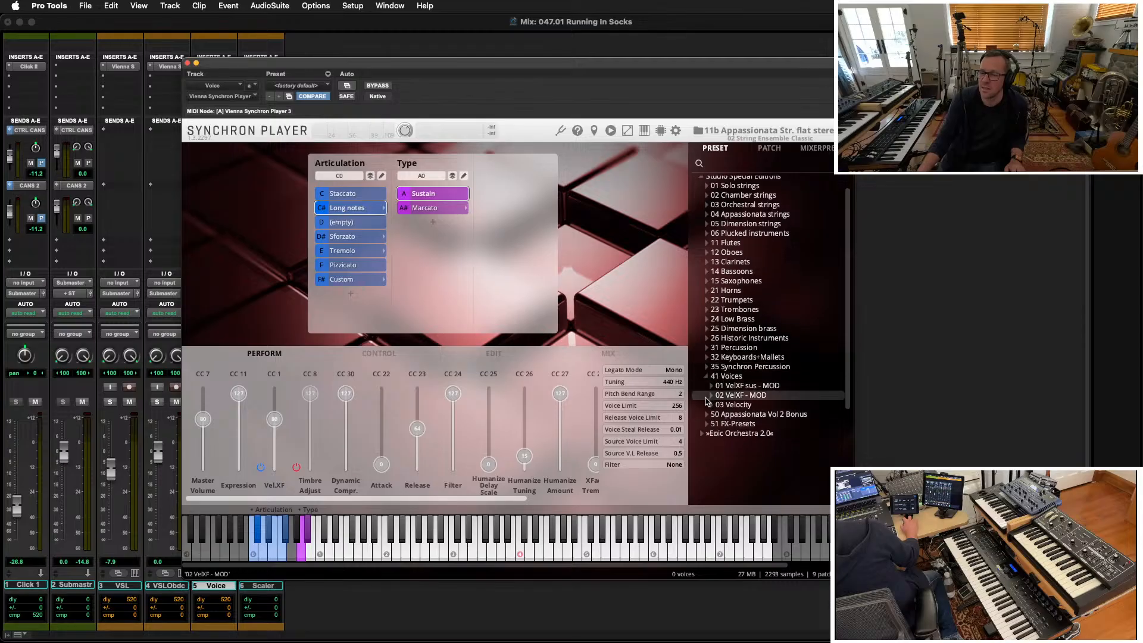
click(711, 388)
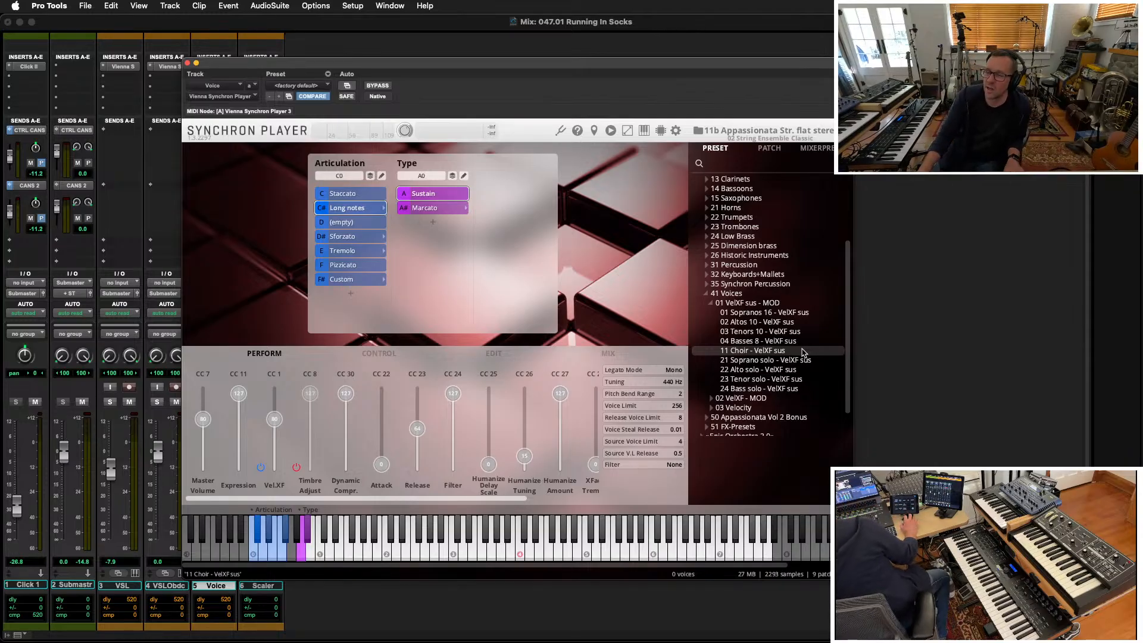
double_click(746, 351)
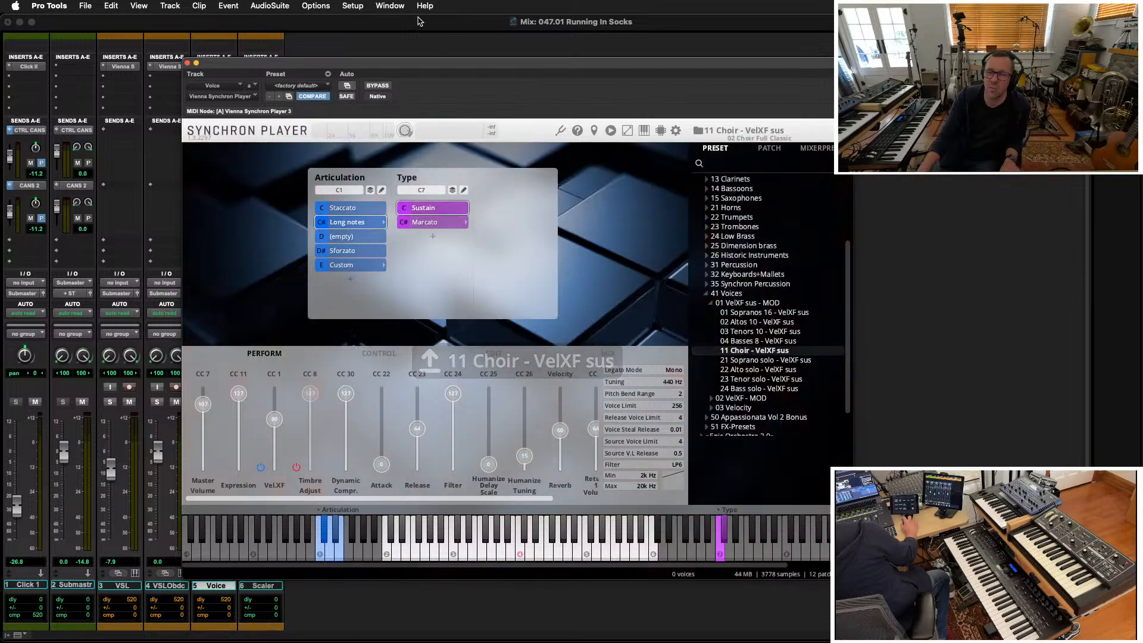
Play back the strings and oboe parts from bar 2 with the Voice track's choir player open
drag(451, 70, 592, 78)
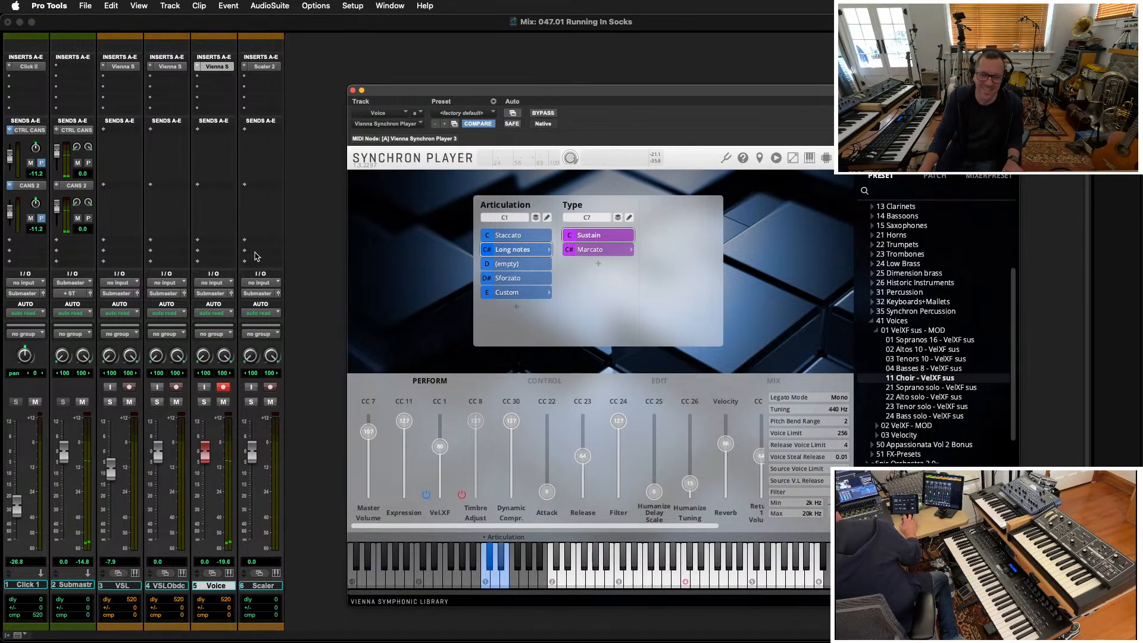
key(super+equal)
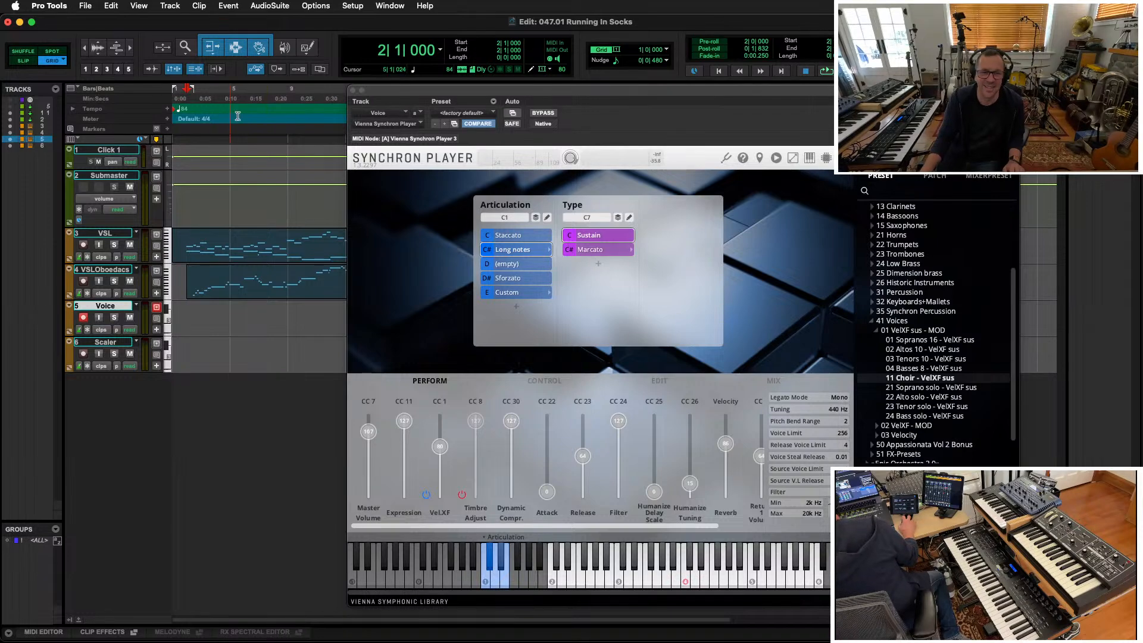
key(space)
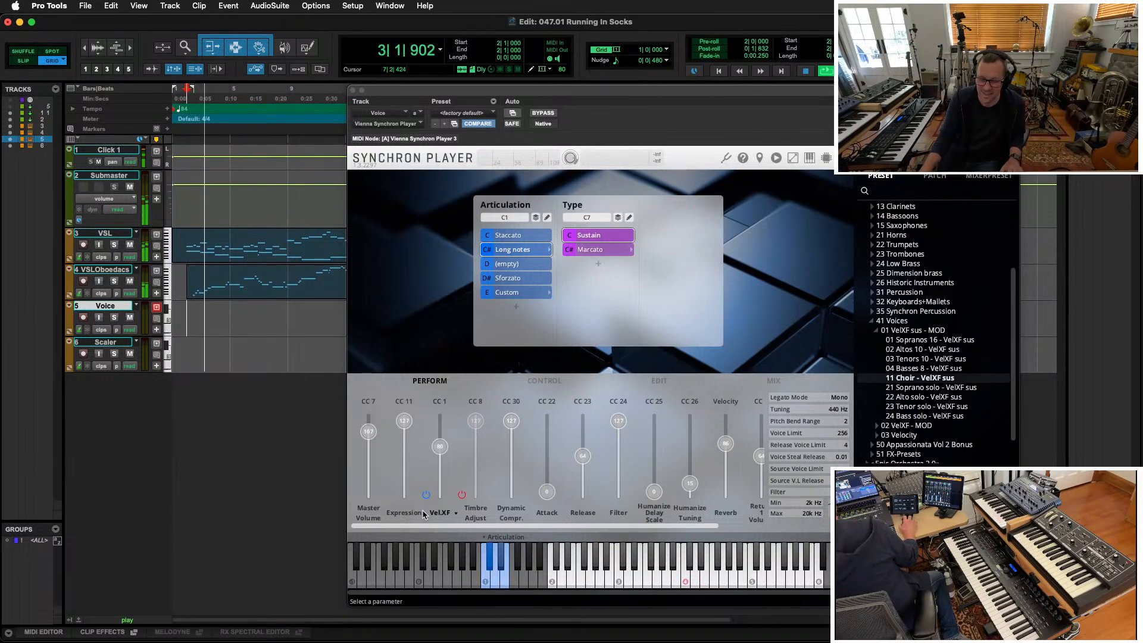
drag(516, 95, 545, 91)
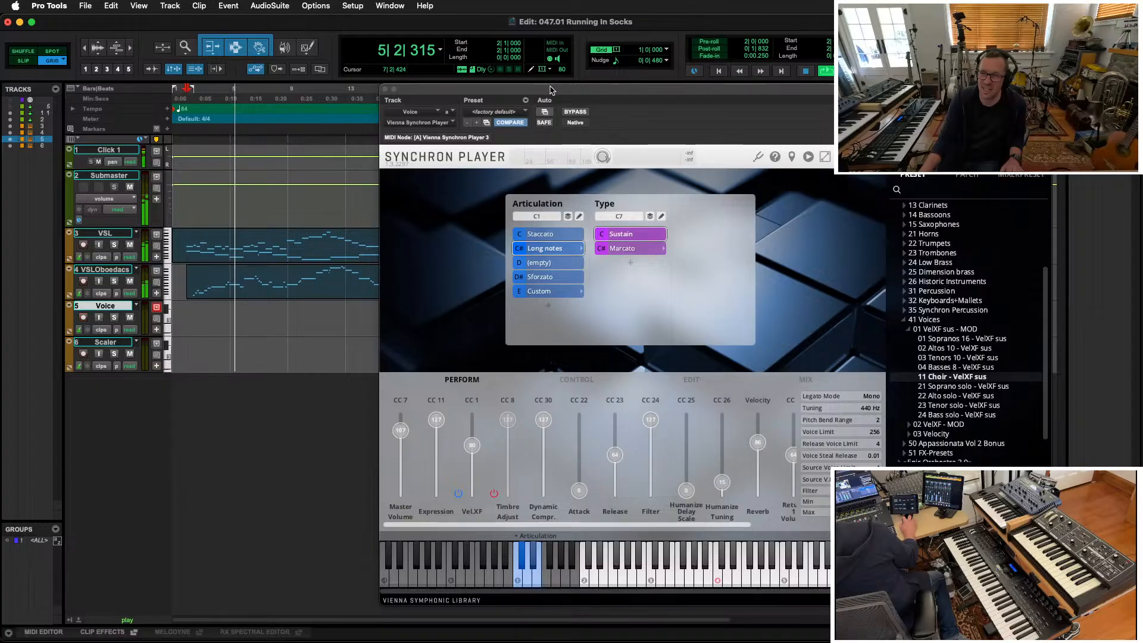
click(552, 90)
key(space)
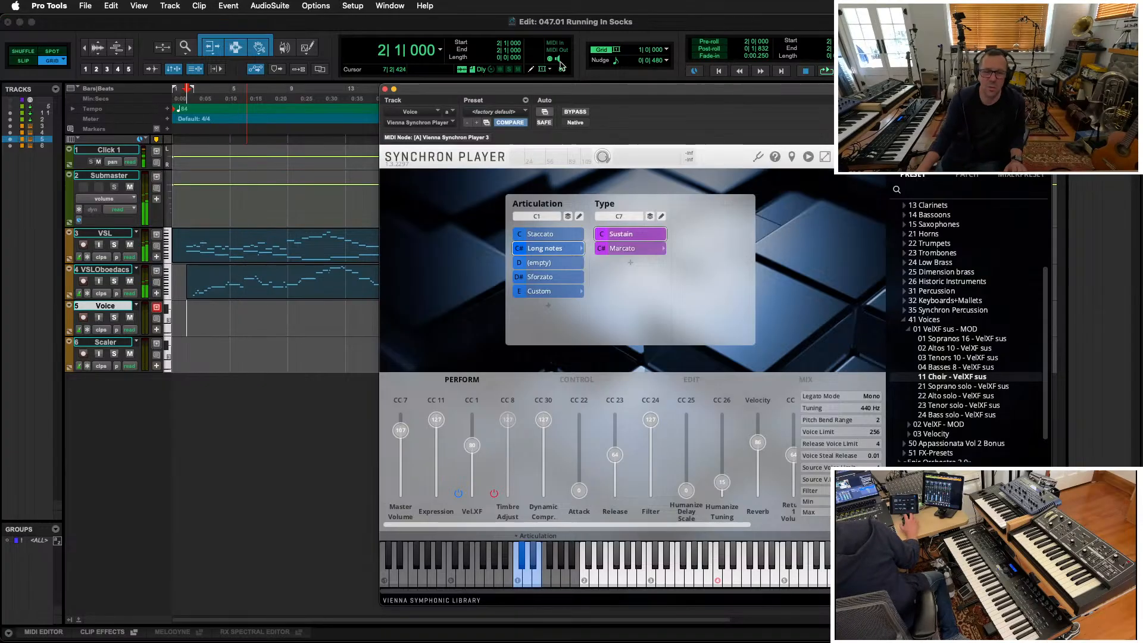
Copy the VSL strings clip and paste it at bar 1 on the Voice track
key(r)
key(r)
key(t)
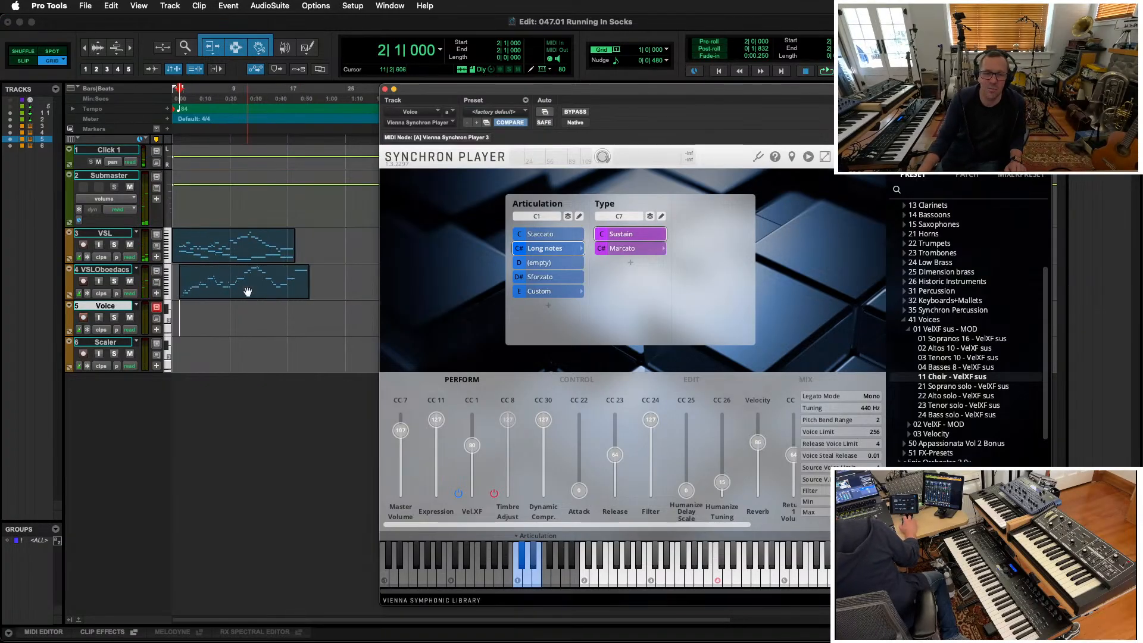
click(246, 256)
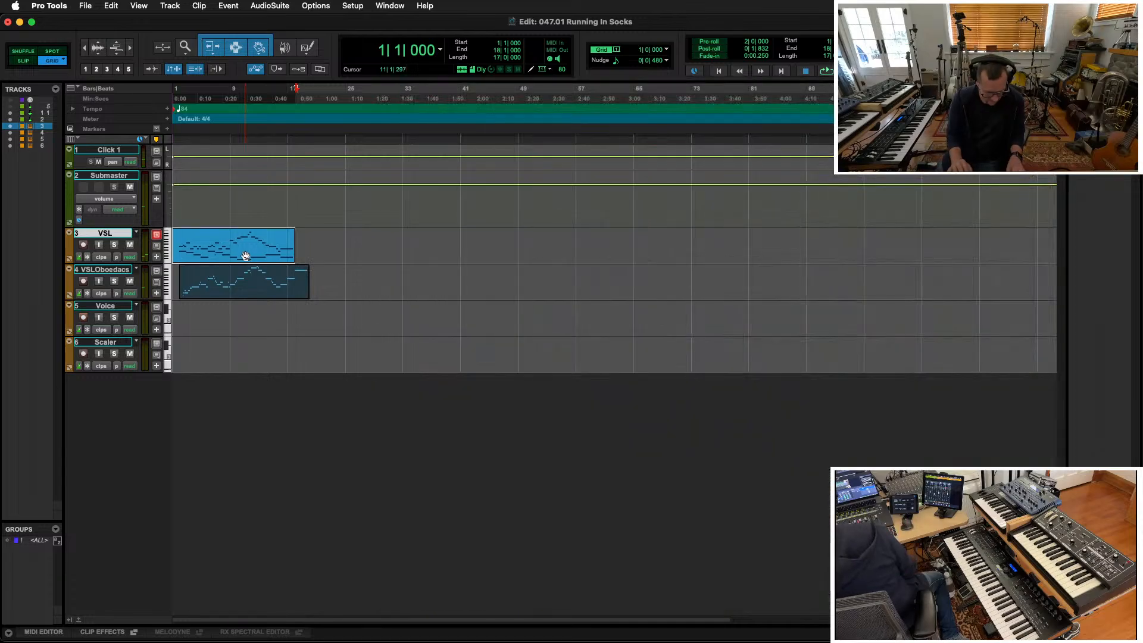
key(super+c)
key(semicolon)
key(semicolon)
key(super+v)
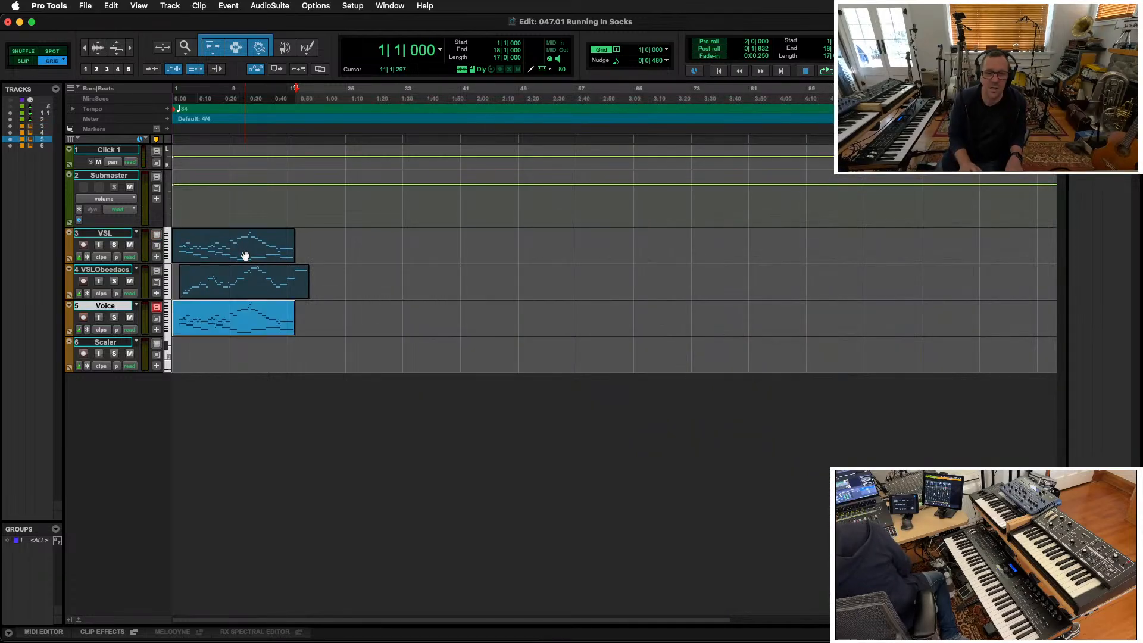
Open the pasted Voice clip in the MIDI Editor and place the editor over the track area
double_click(254, 332)
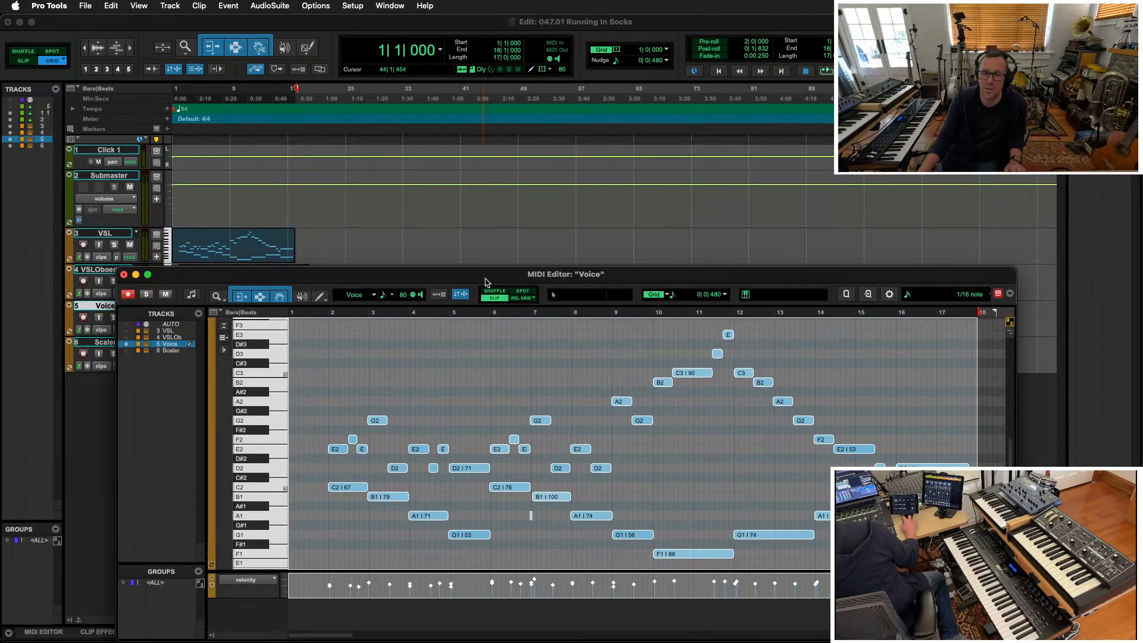
drag(487, 282, 441, 140)
click(307, 239)
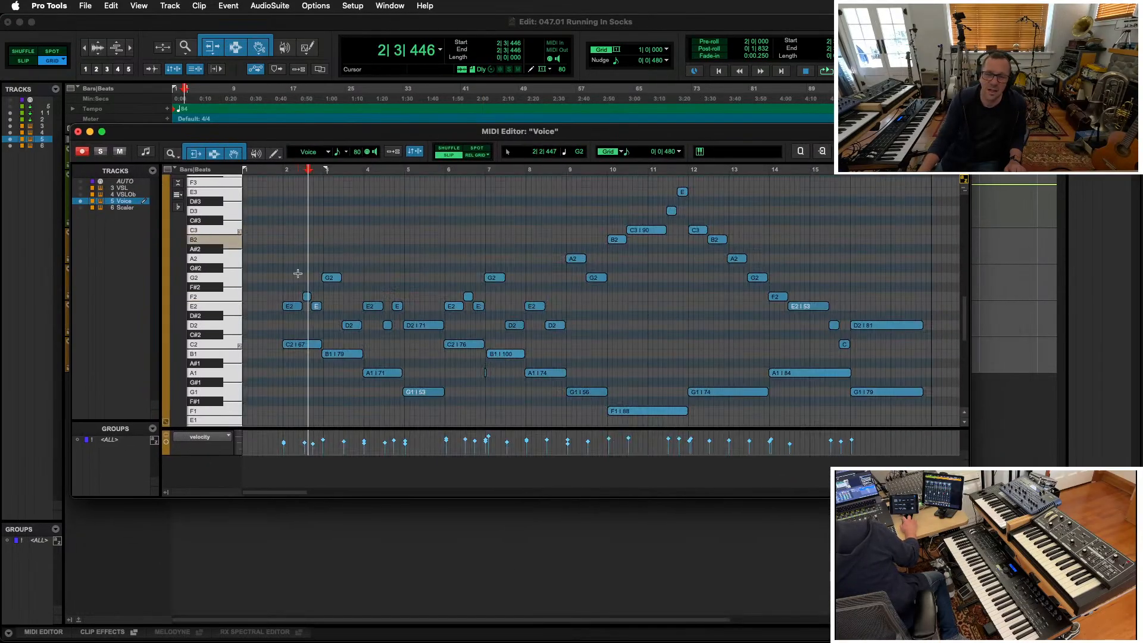
drag(268, 258, 294, 354)
click(292, 277)
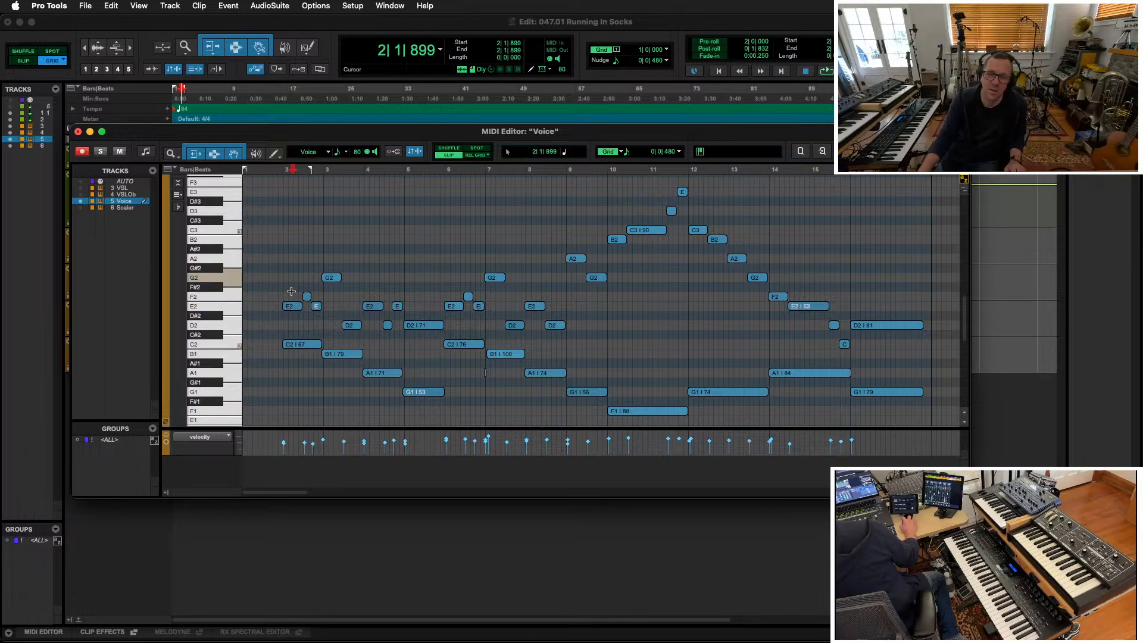
Try raising the C2 and E2 notes at bar 2 by an octave, both as moved notes and as added copies
click(291, 306)
shift+click(294, 345)
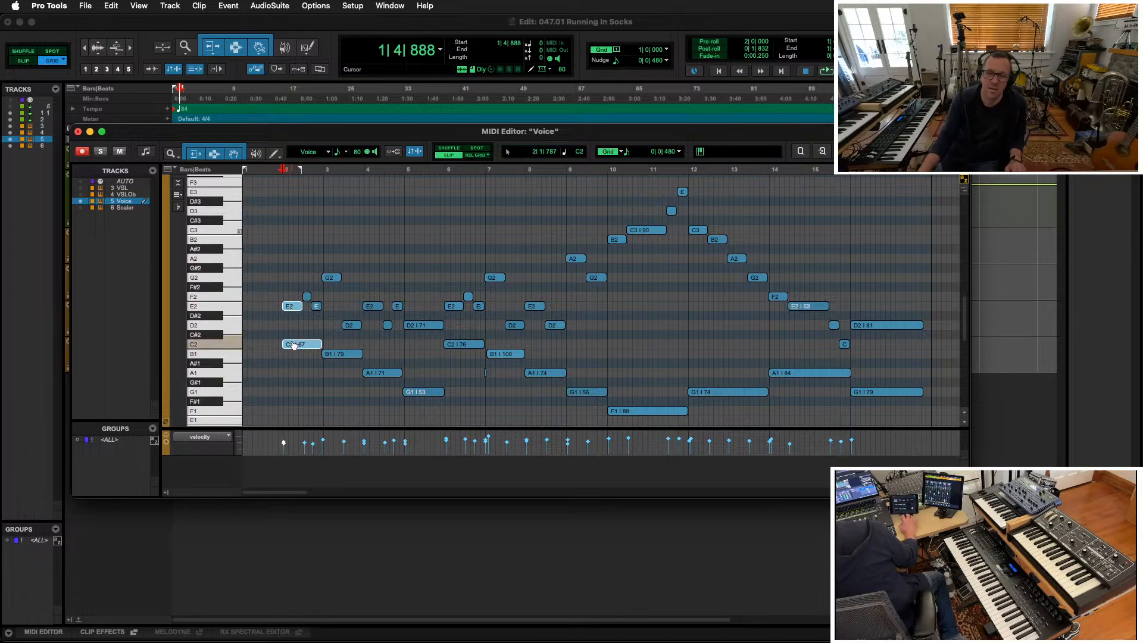
key(shift+Up)
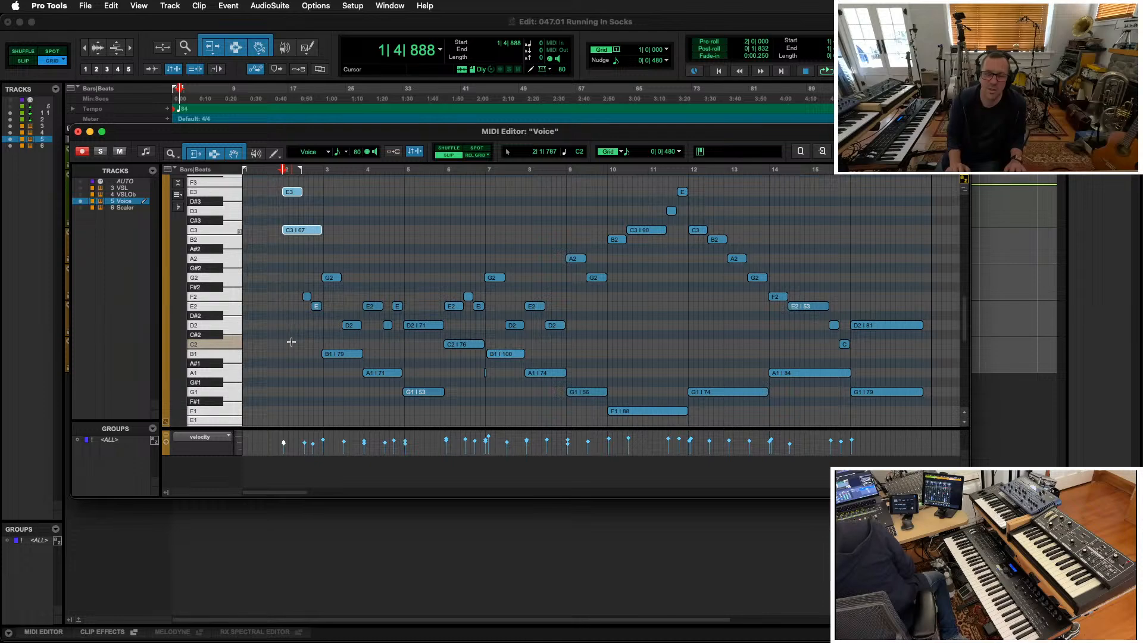
key(super+z)
key(super+shift+z)
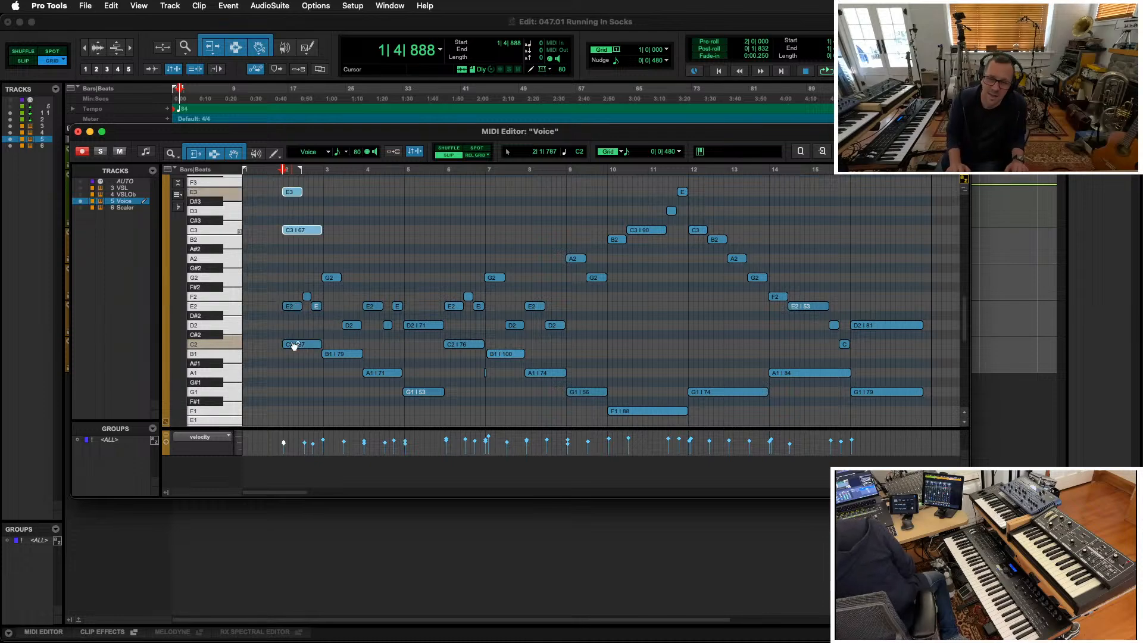
key(super+z)
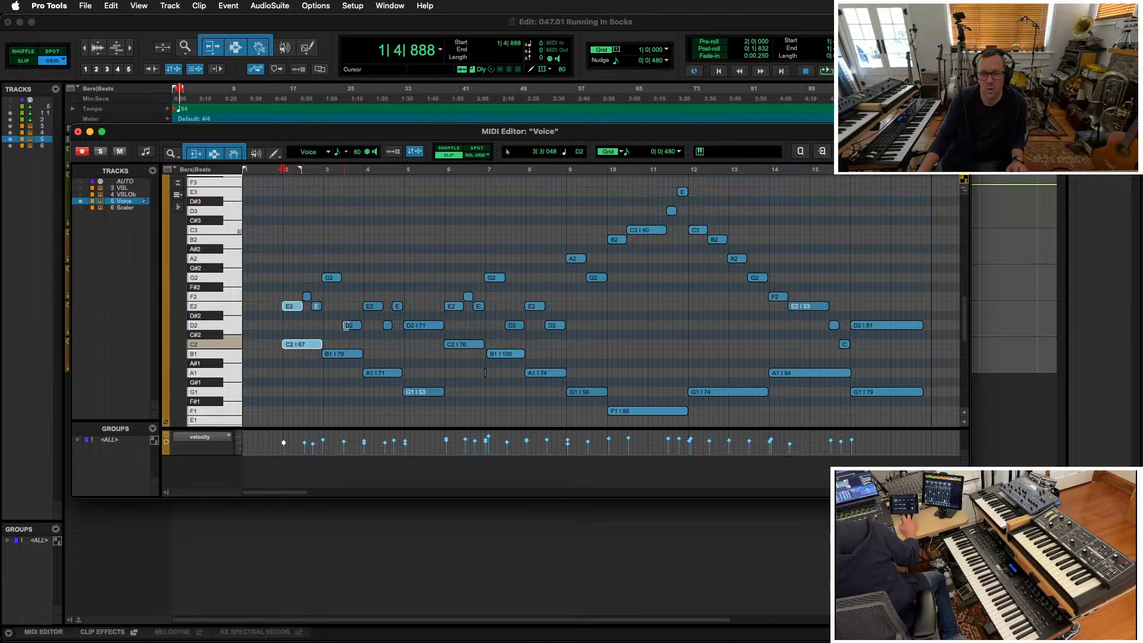
Duplicate all notes of the Voice clip one octave higher, keeping the original notes
key(r)
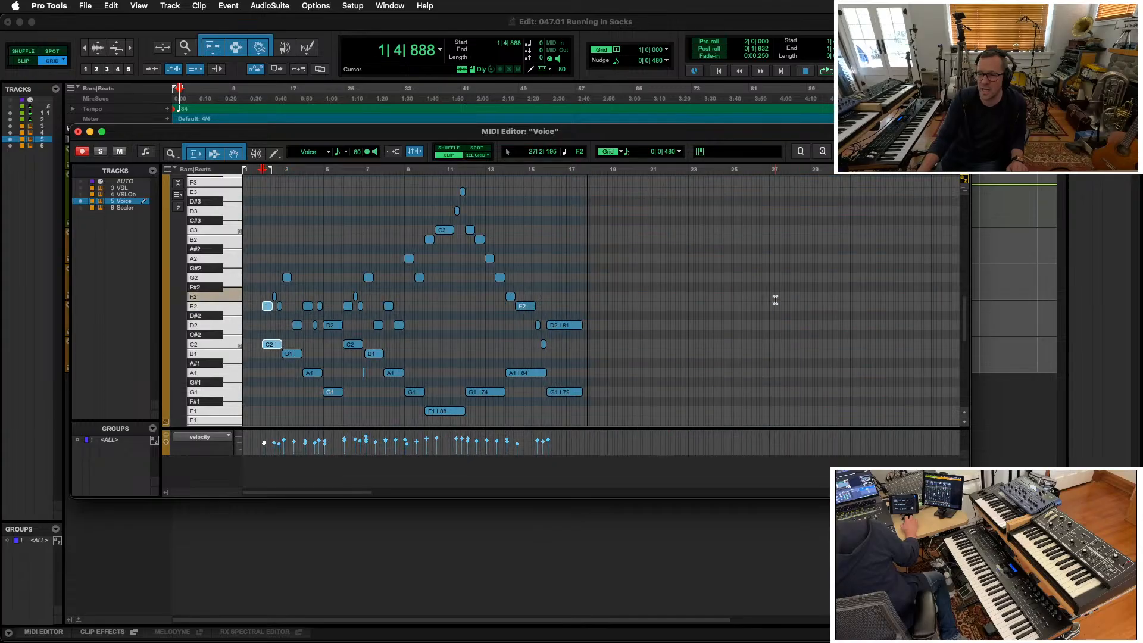
click(463, 193)
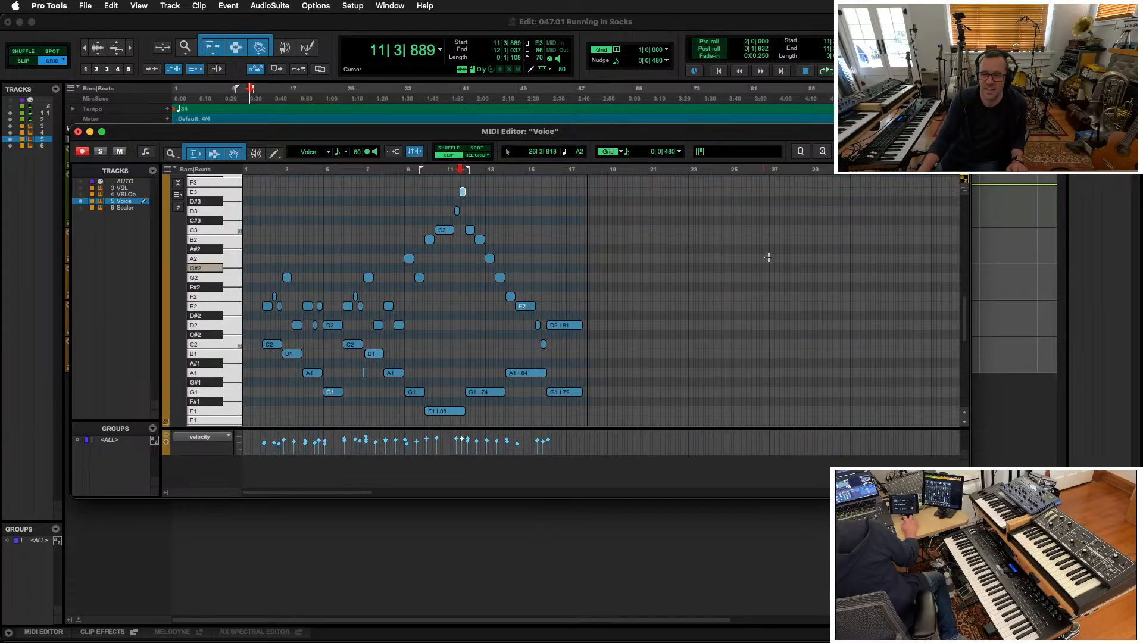
drag(775, 237, 383, 418)
key(super+a)
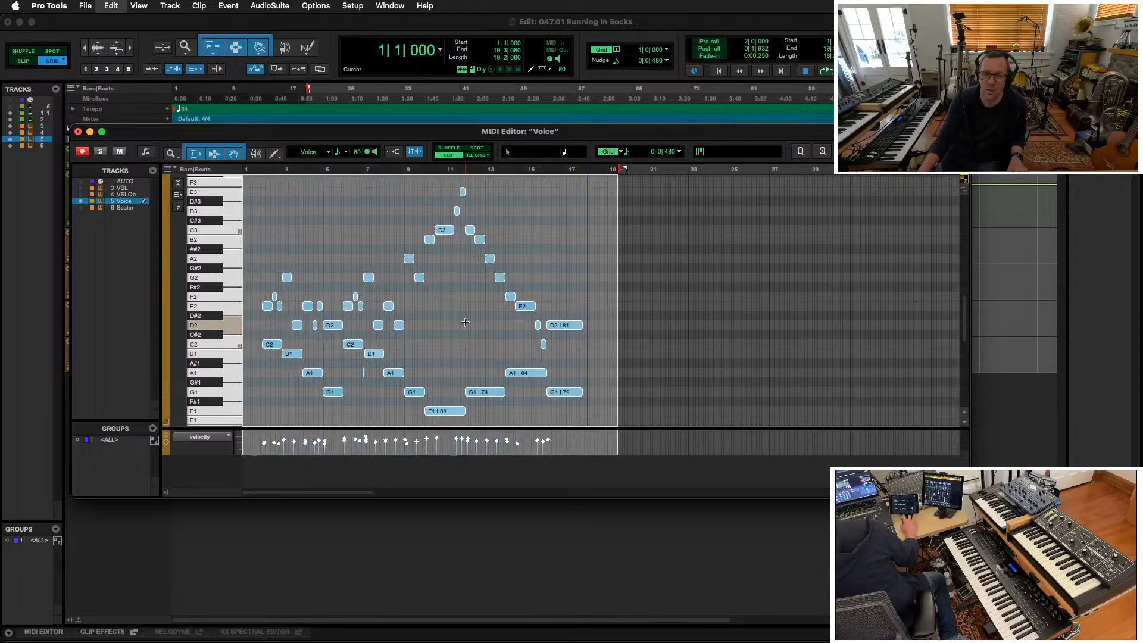
key(ctrl+alt+shift+Up)
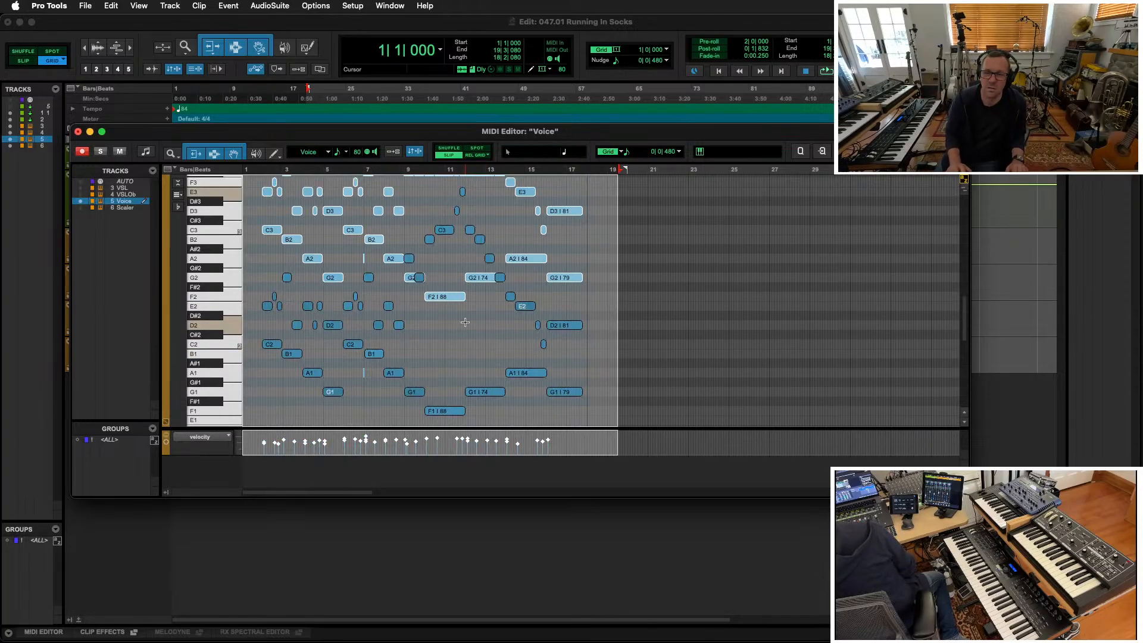
Play the song from the start, return to the Edit window and mute the Click 1 track
key(Return)
key(space)
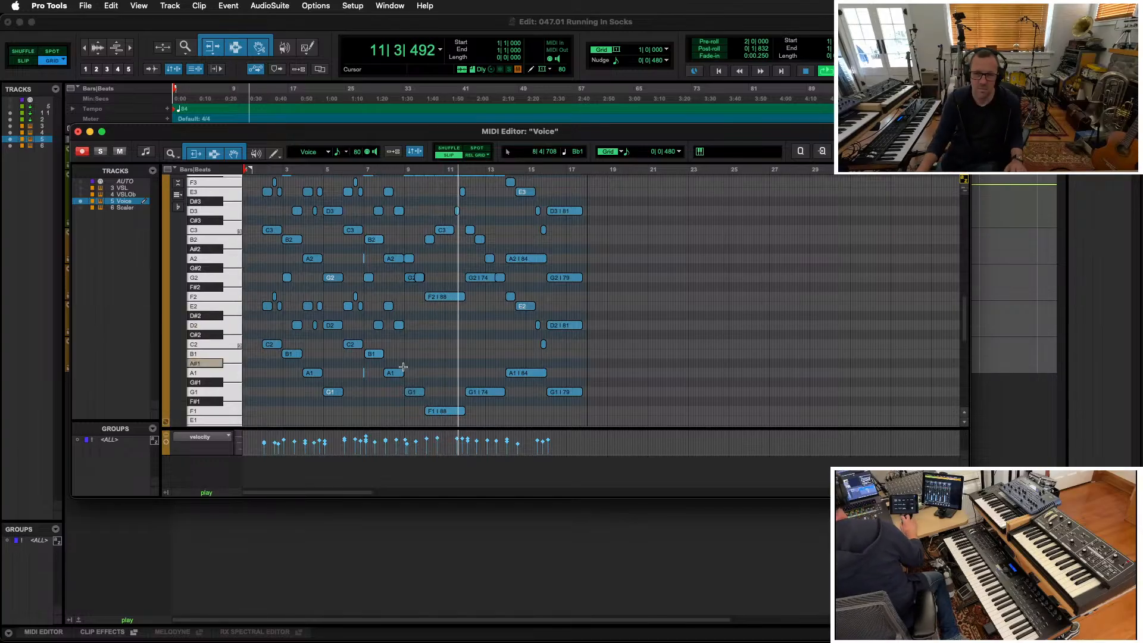
click(189, 24)
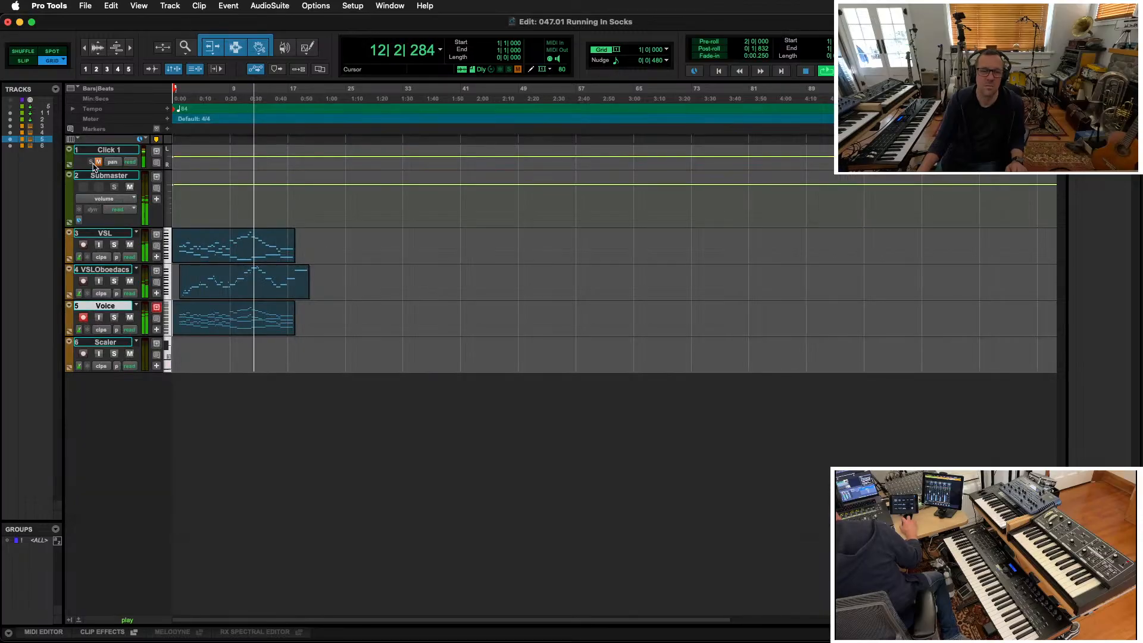
Set the volumes to -9.6 dB for VSL, -3.2 dB for the oboe and -16.1 dB for Voice, disarm Voice and stop playback
key(super+equal)
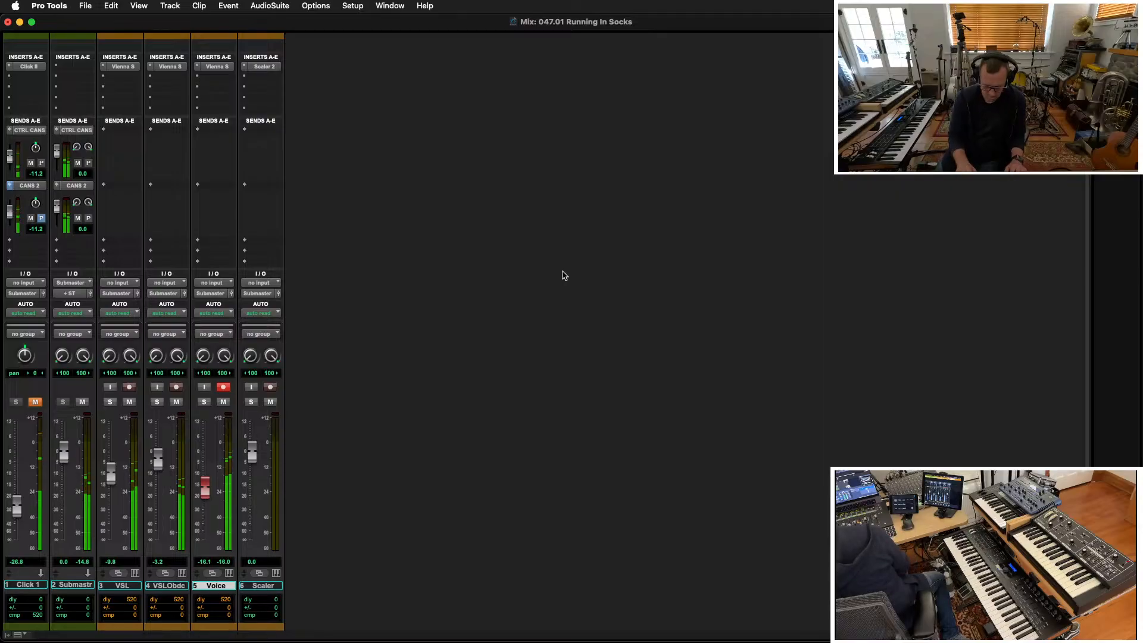
key(super+equal)
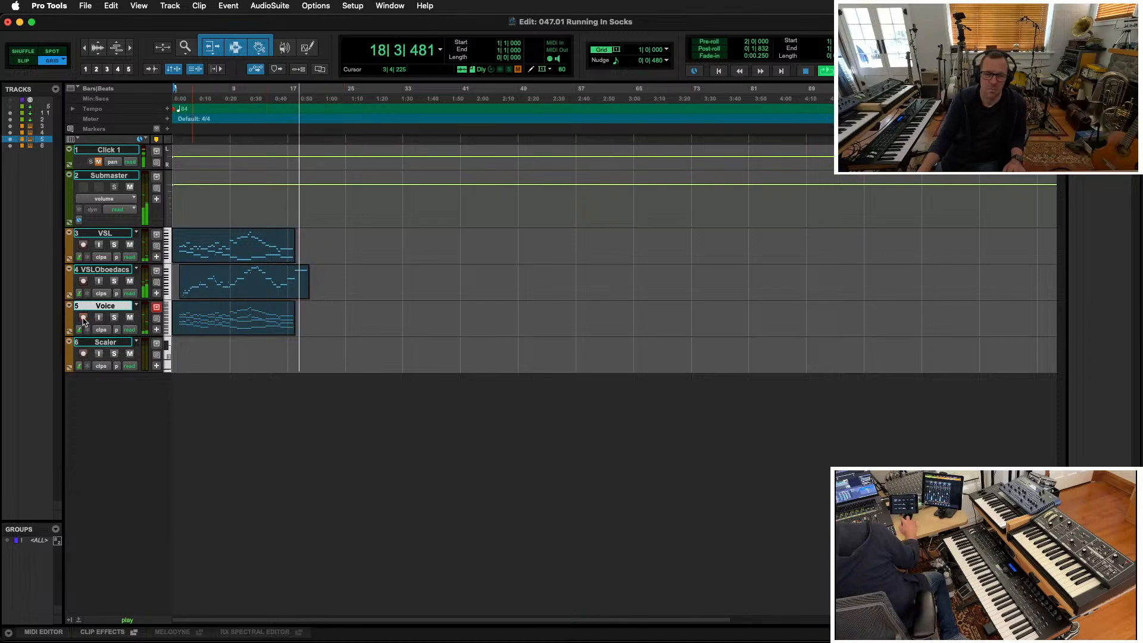
key(space)
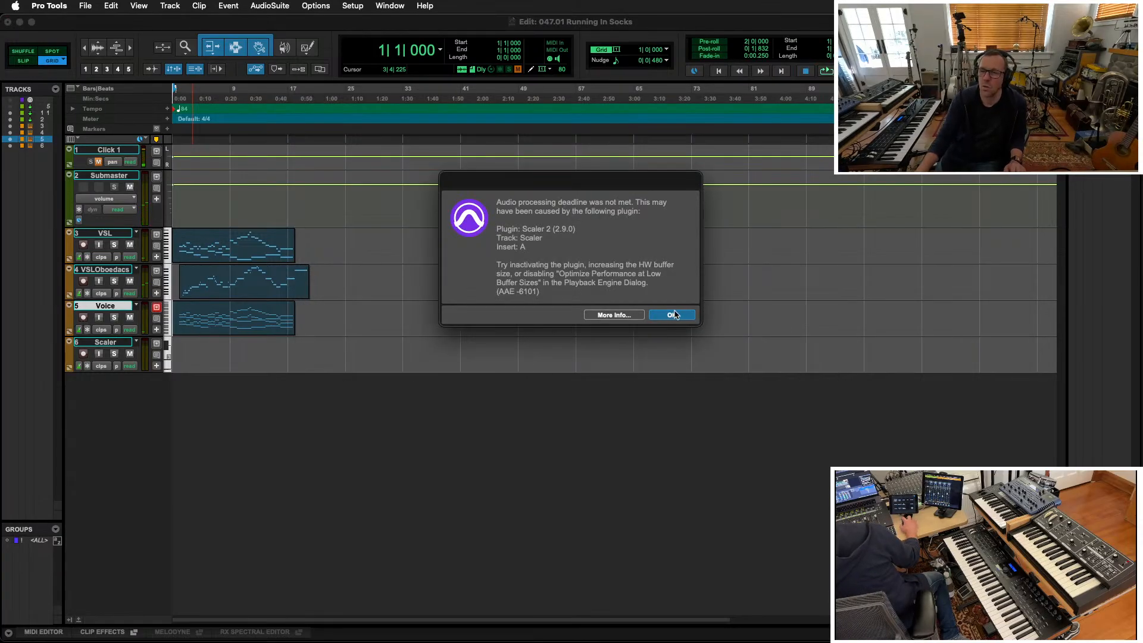
click(671, 316)
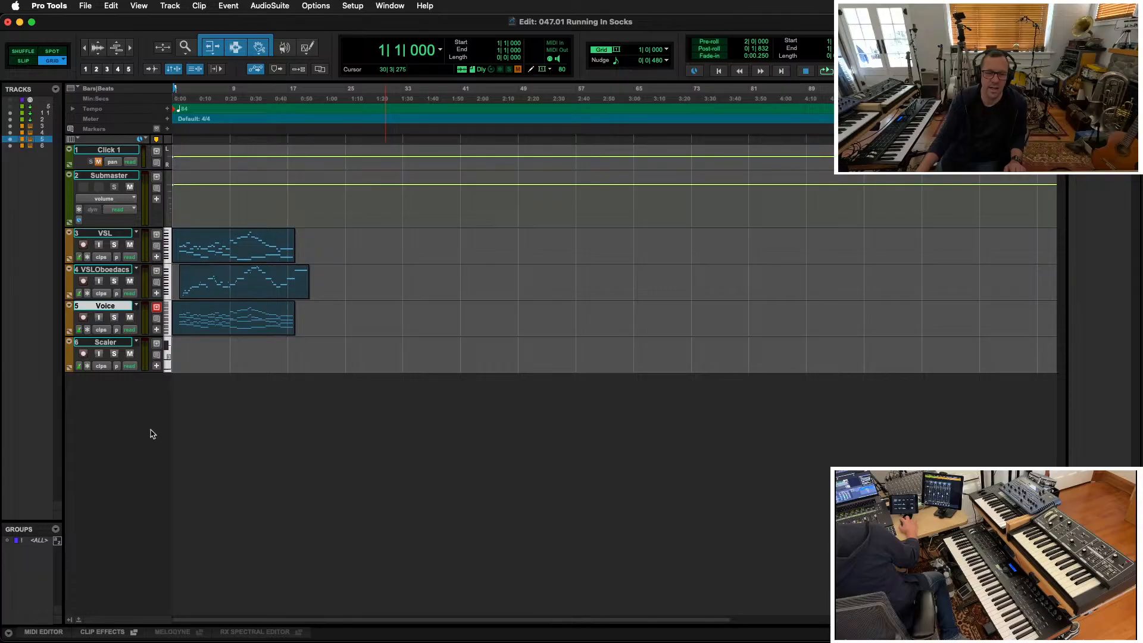
Play back the strings, oboe and choir parts together from bar 2
click(175, 274)
key(space)
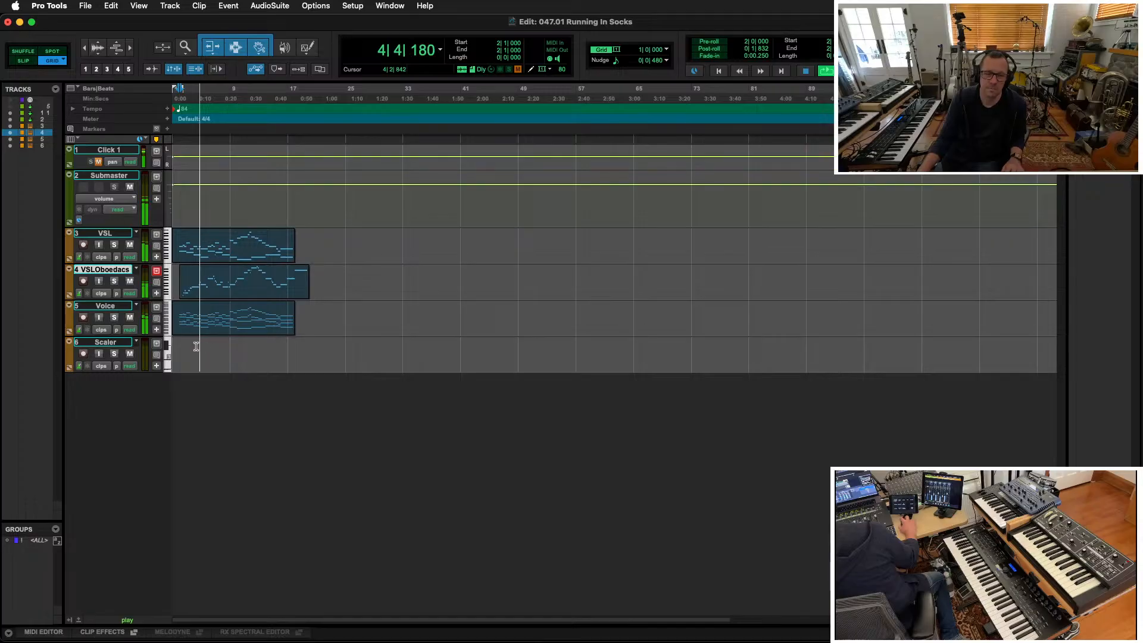
key(space)
click(93, 345)
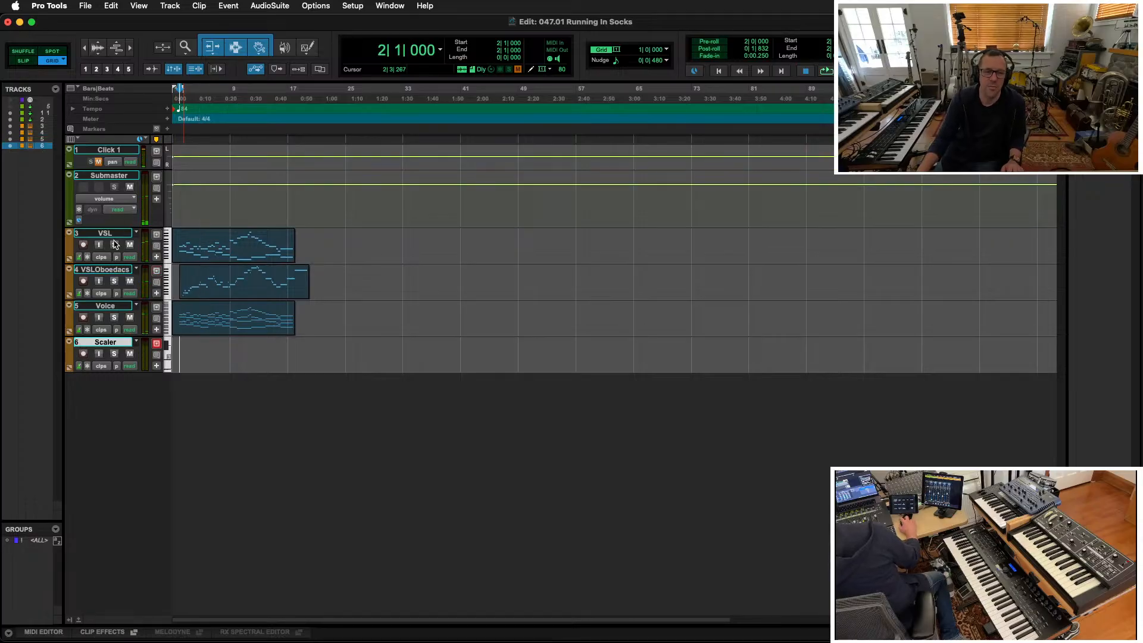
Create one new track from the Arturia preset CMI SAMPLER after the Submaster track
click(115, 176)
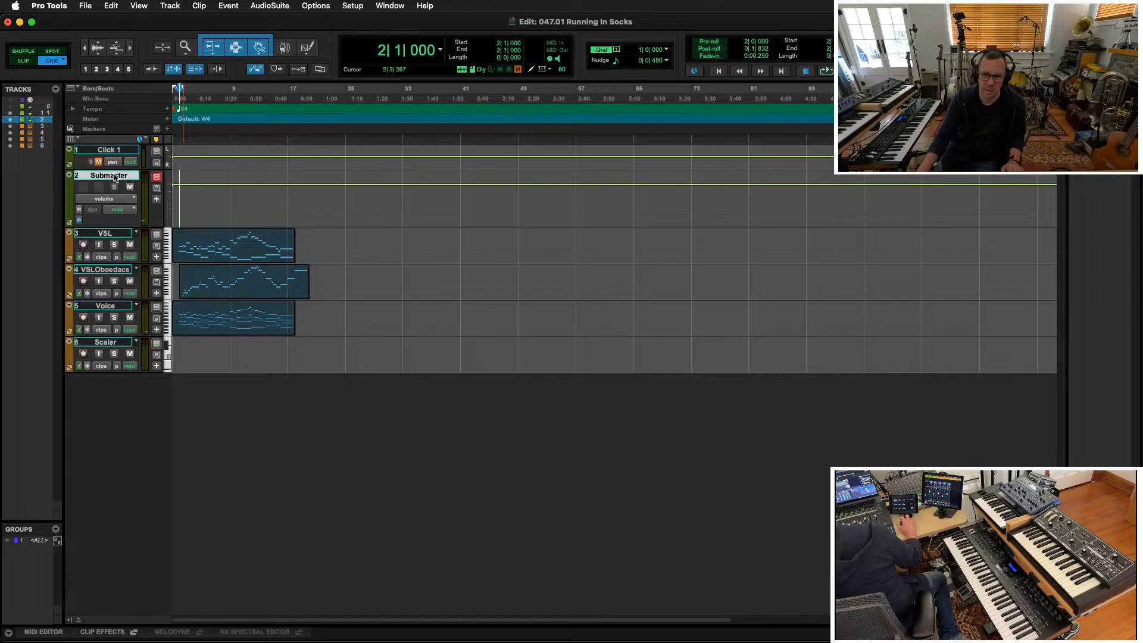
key(super+shift+n)
key(super+Down)
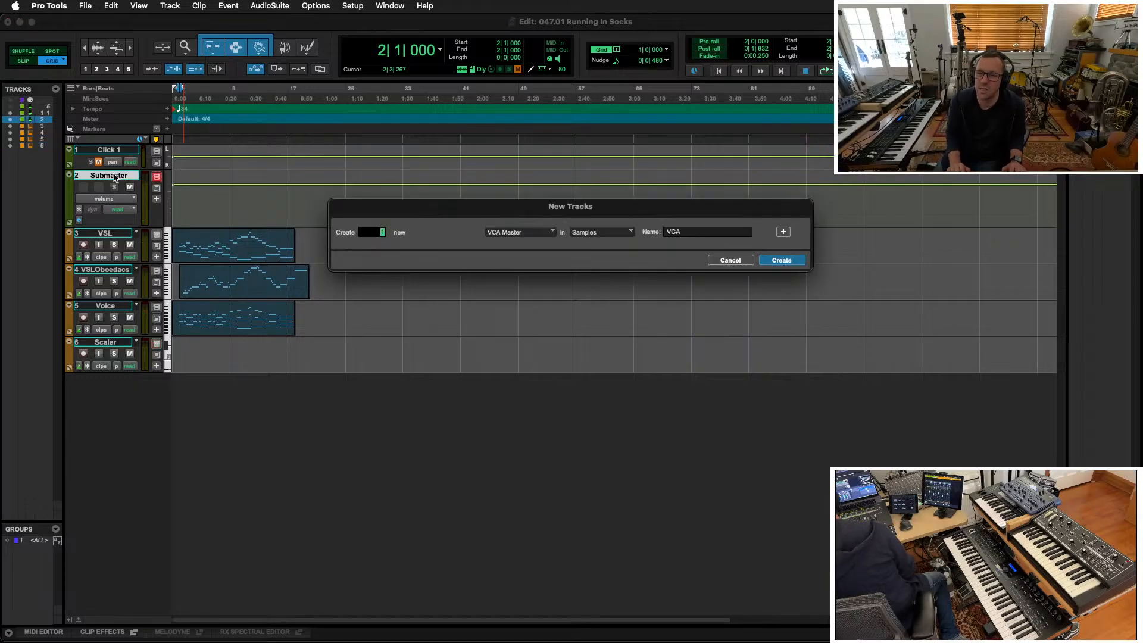
key(super+Down)
key(super+Down)
key(super+Down)
key(super+Down)
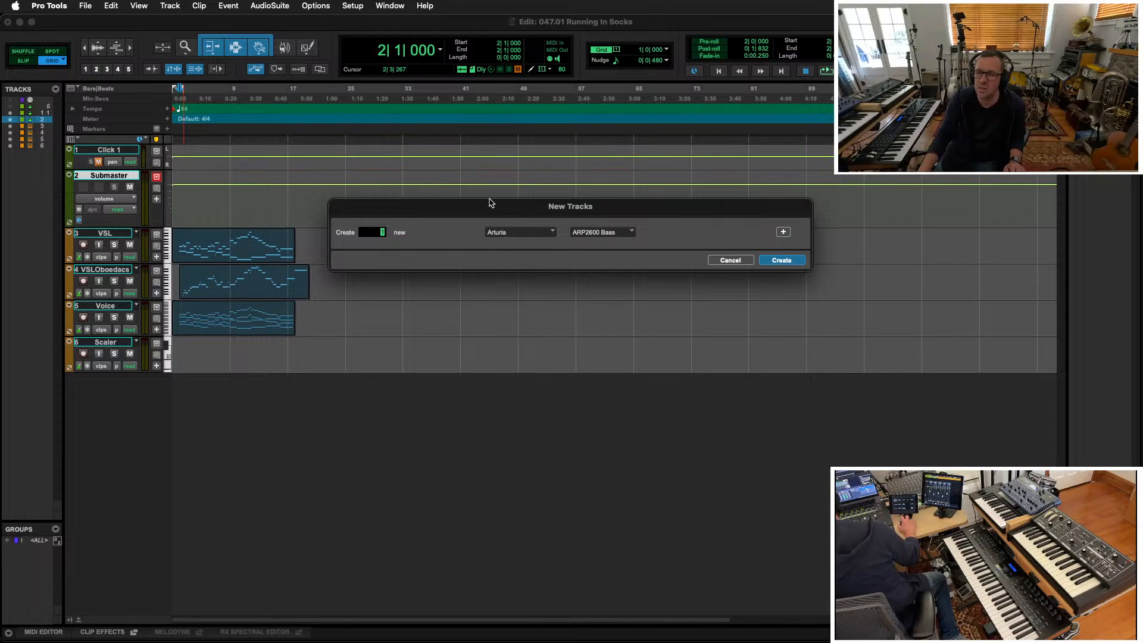
click(591, 233)
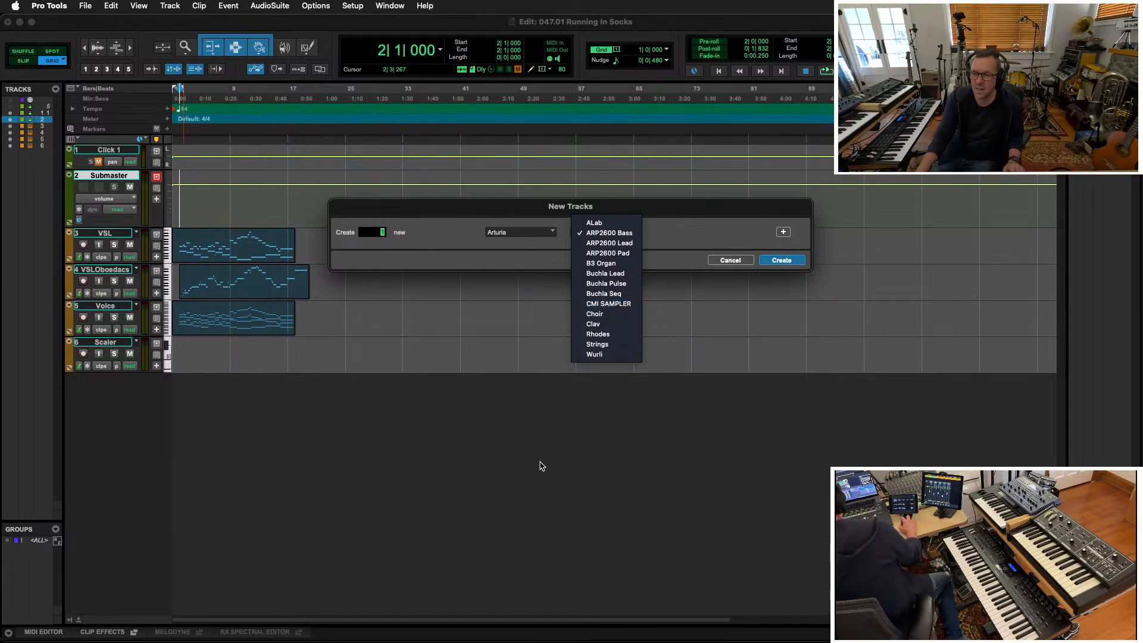
click(513, 504)
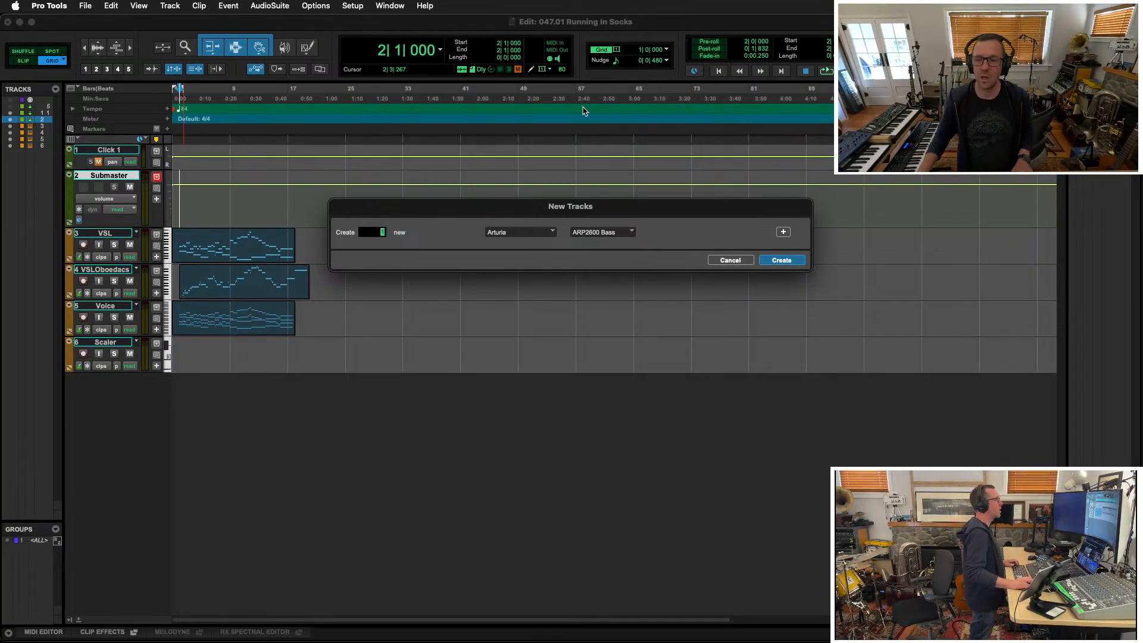
click(601, 233)
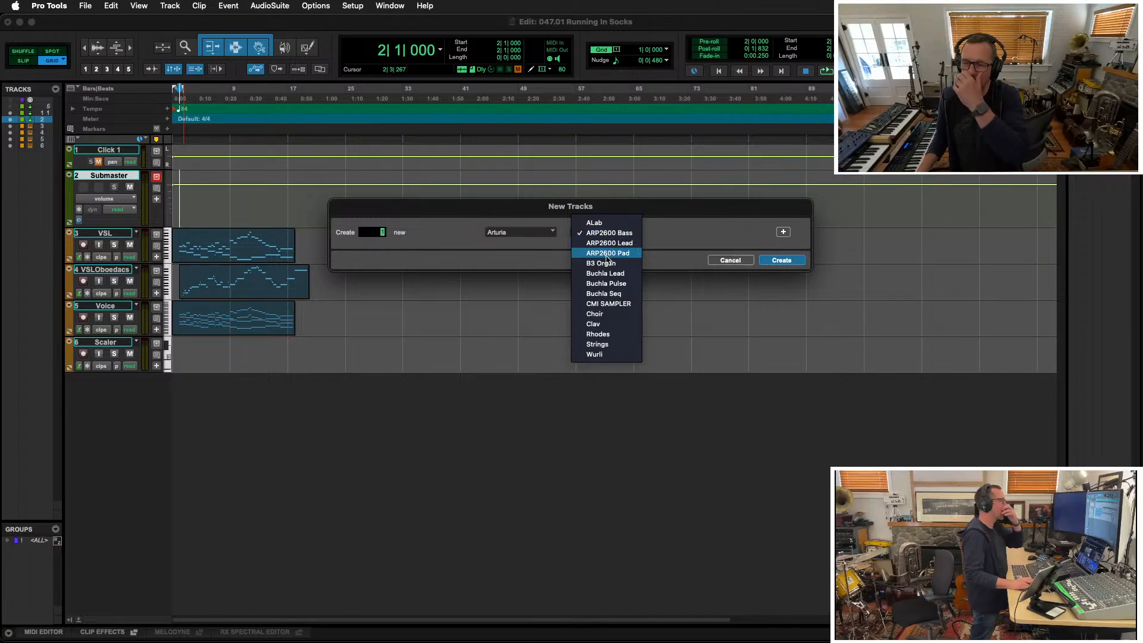
click(621, 305)
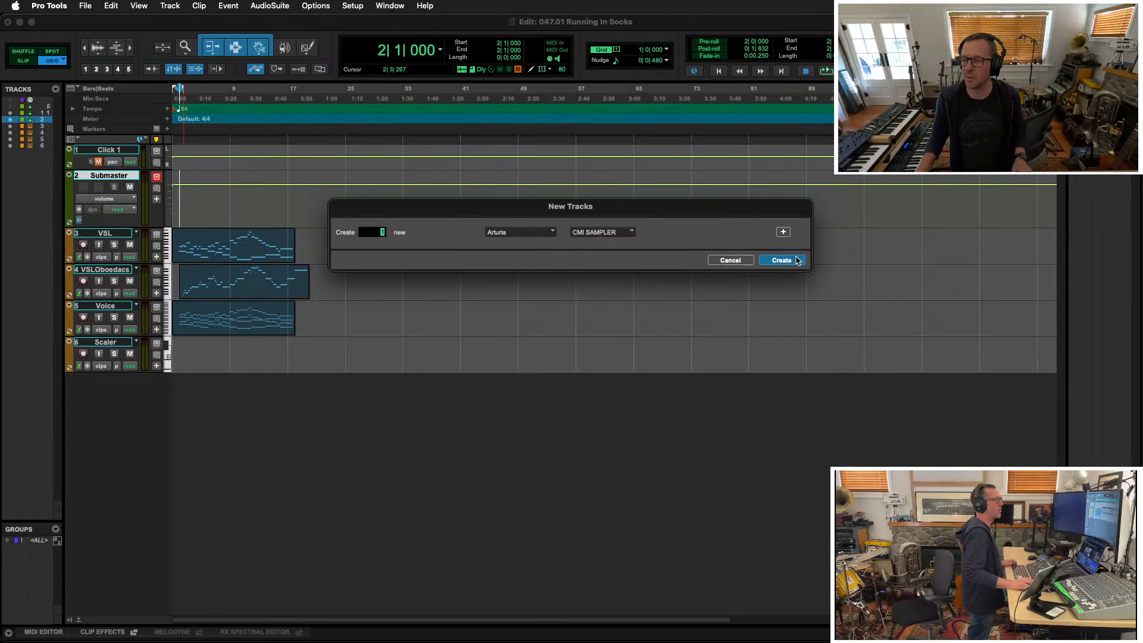
click(782, 260)
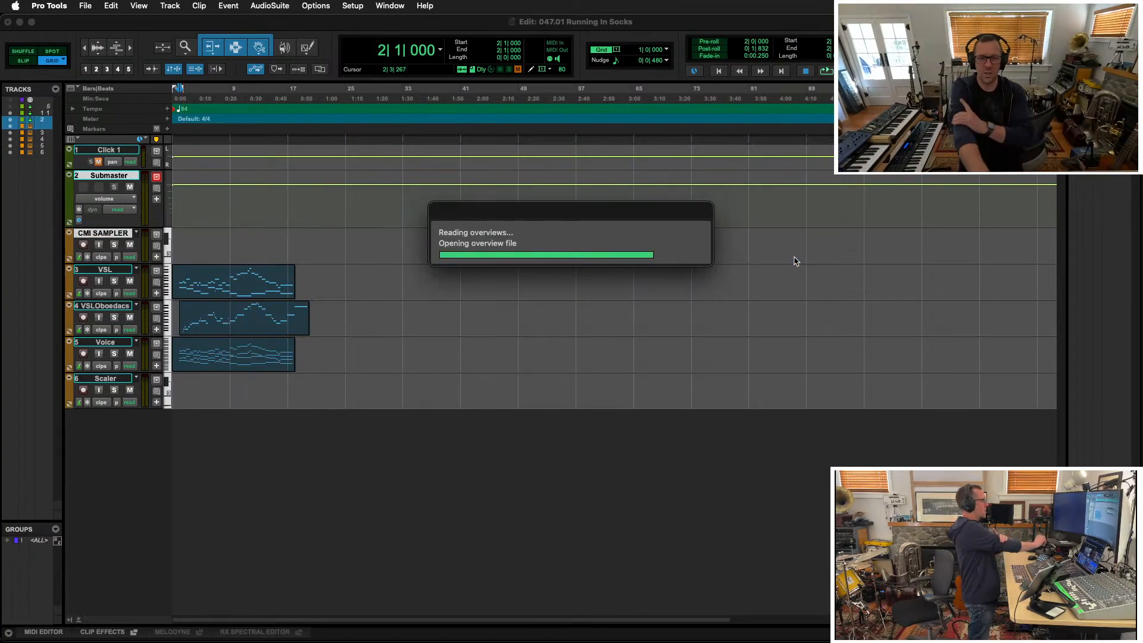
Move the CMI SAMPLER track below the Scaler track at the end of the track order
double_click(104, 233)
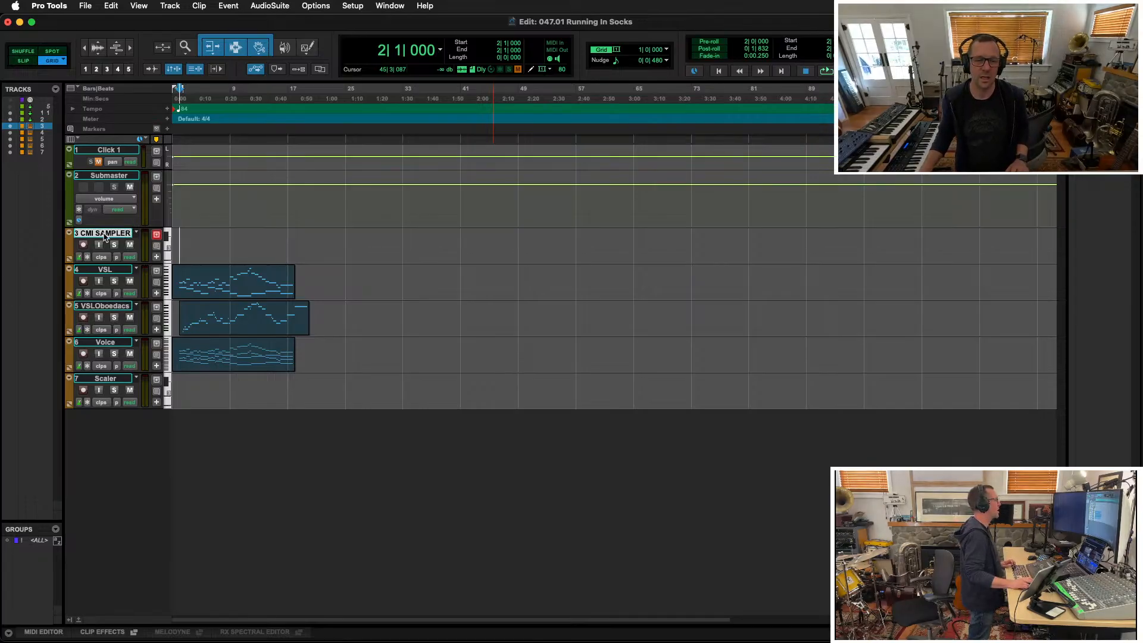
click(595, 324)
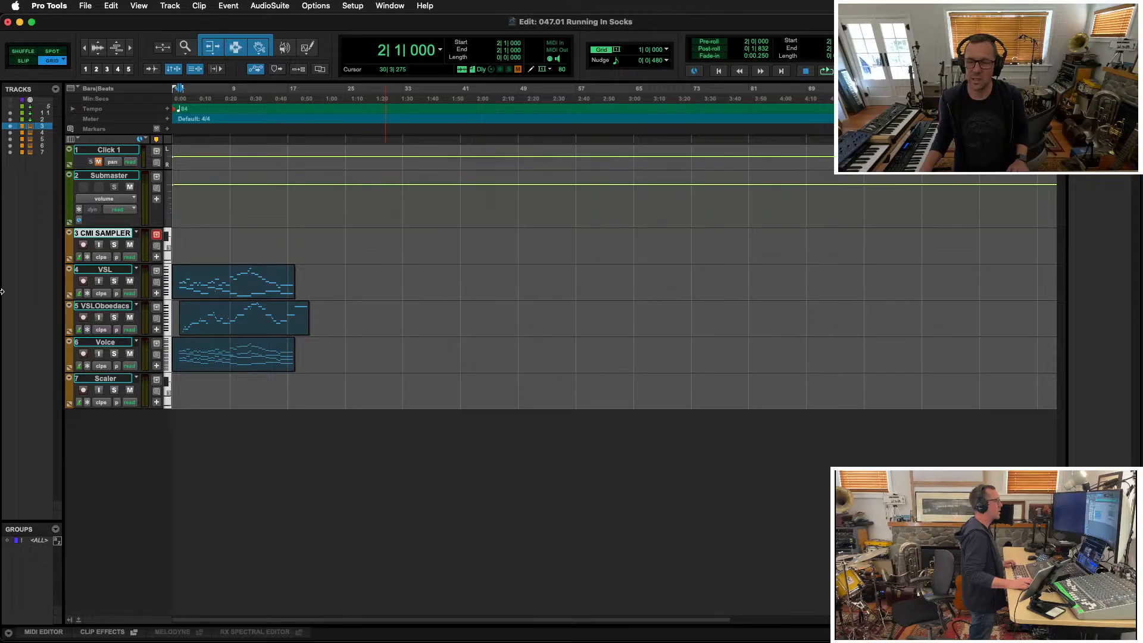
drag(79, 231, 84, 486)
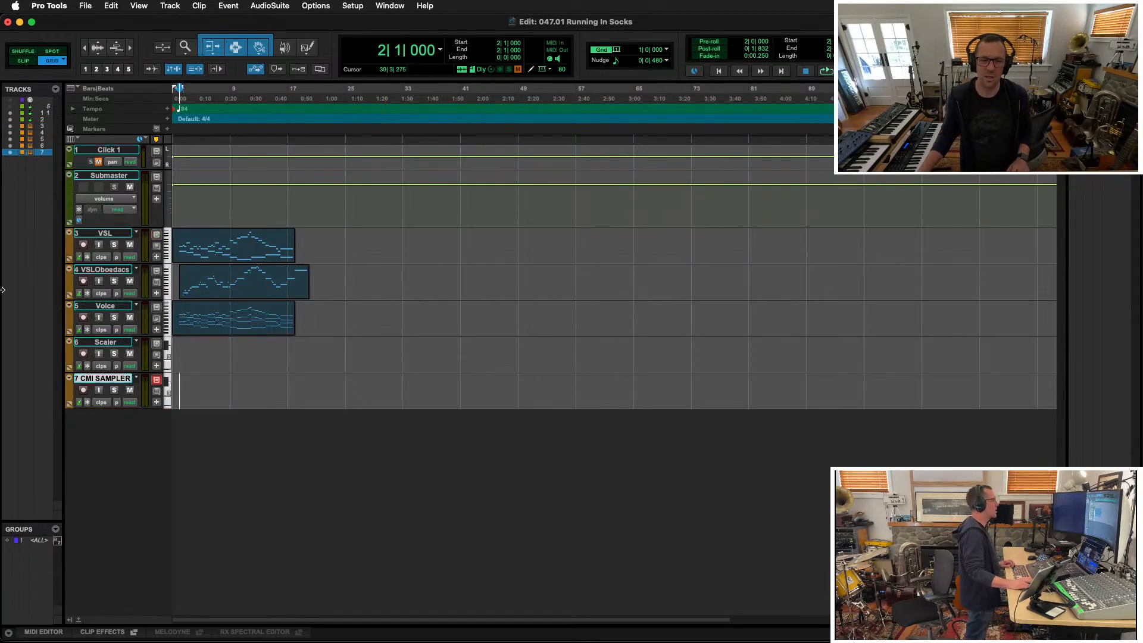
Move the VSL, VSLOboedacs and Voice tracks into a new stereo routing folder named ORCH, with the tracks routed to it
click(114, 310)
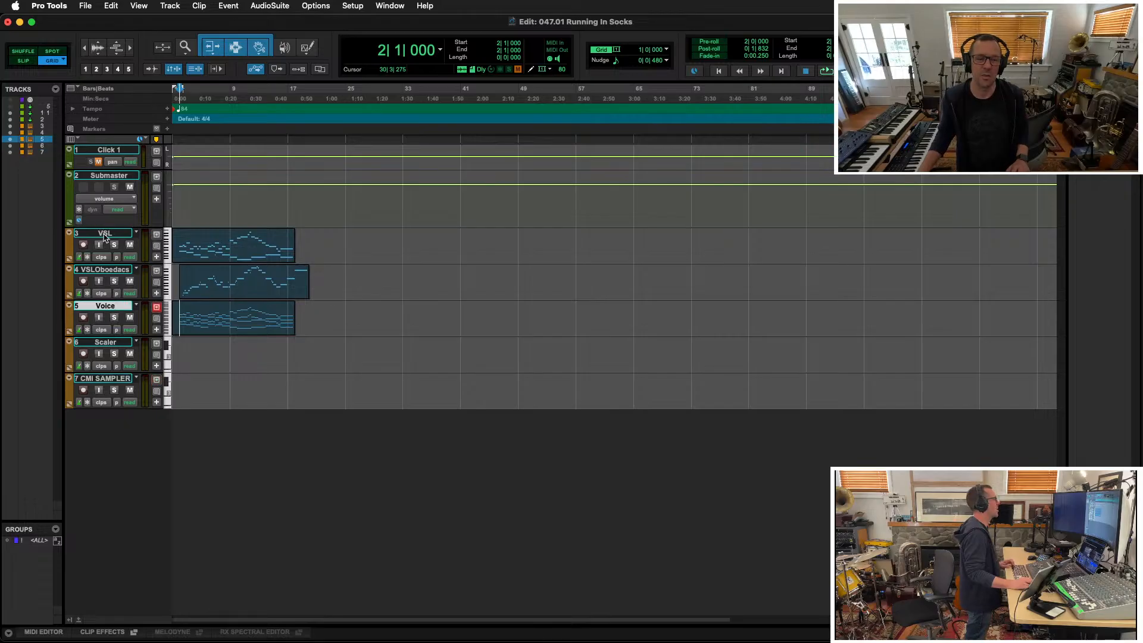
shift+click(105, 233)
key(super+alt+shift+n)
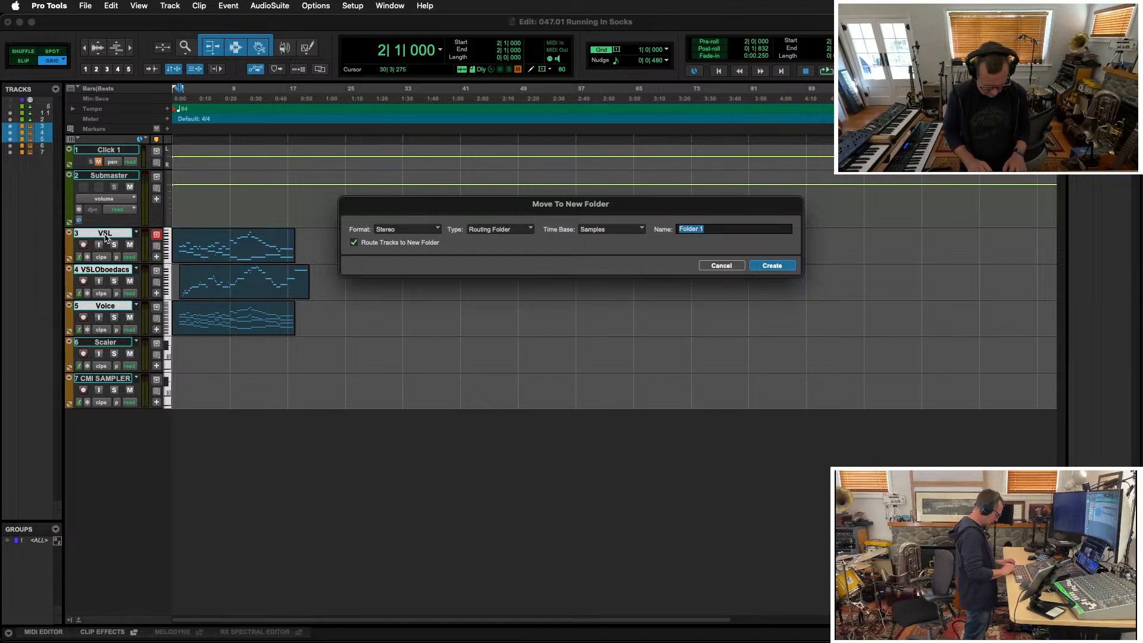
text(ORCH)
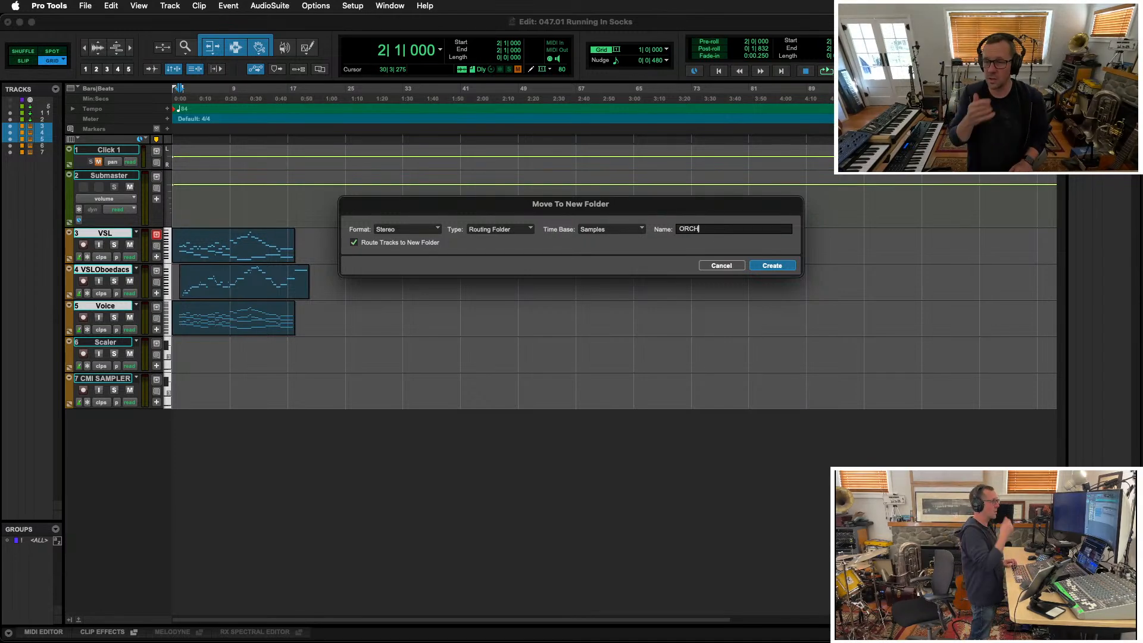
key(Return)
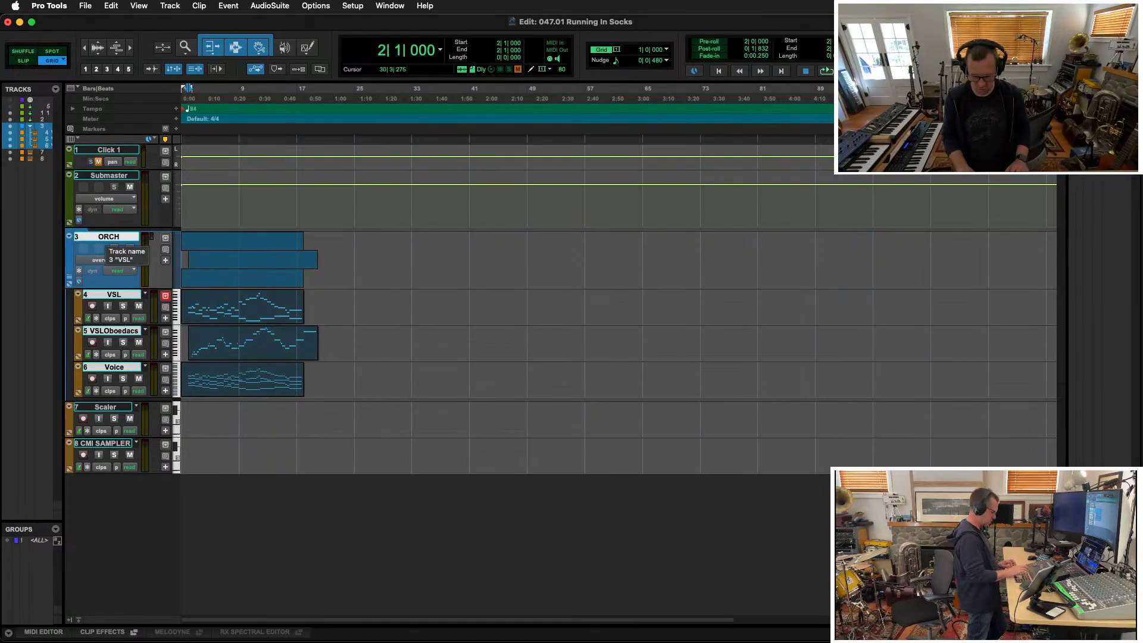
Switch to the Mix window, start playback and insert a multichannel Altiverb 8 reverb in the first insert slot of ORCH
key(super+equal)
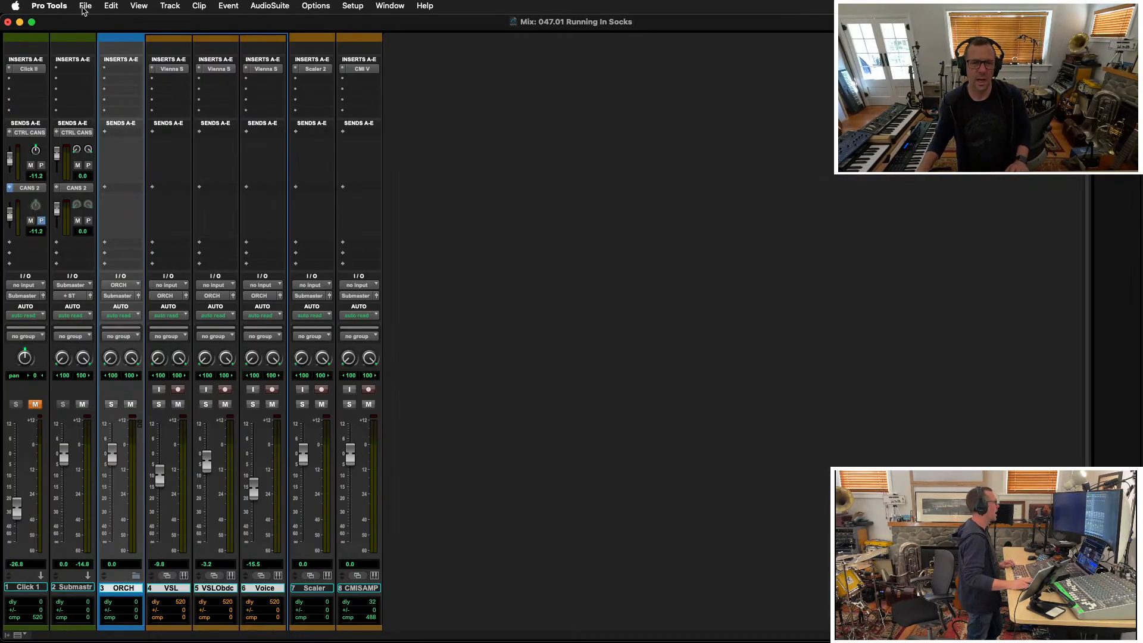
click(116, 69)
click(496, 131)
key(space)
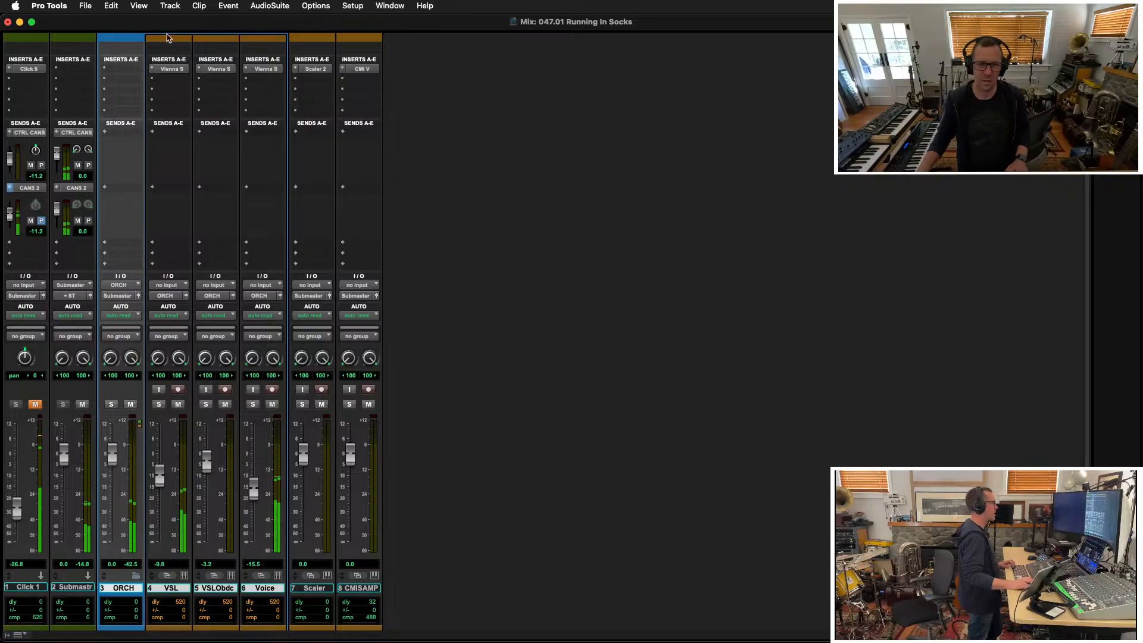
click(112, 68)
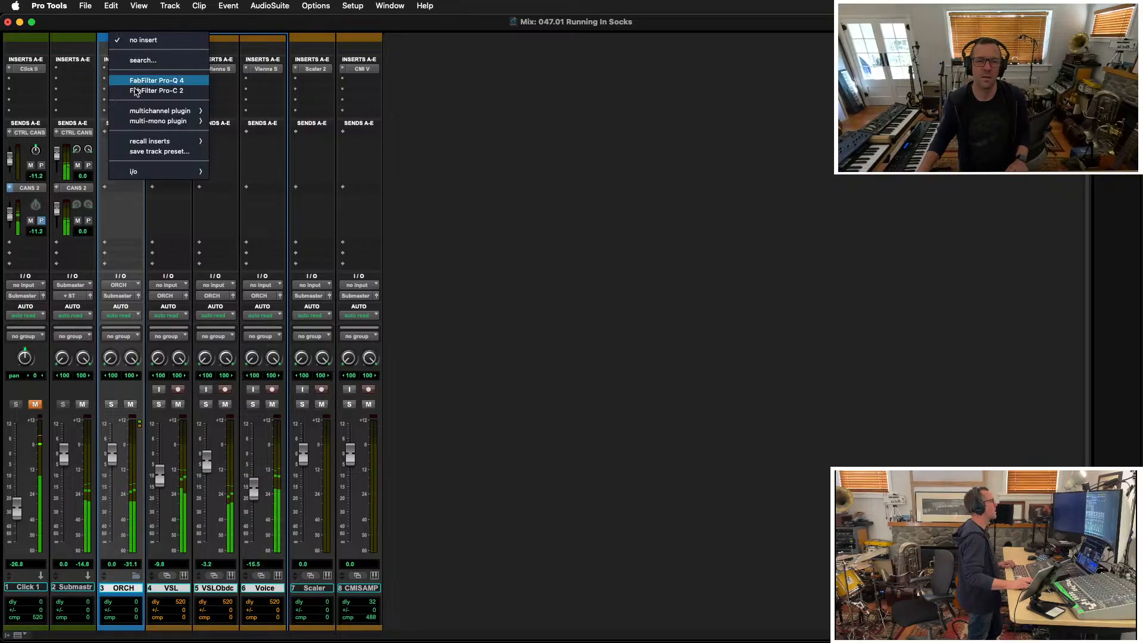
mouse_move(148, 113)
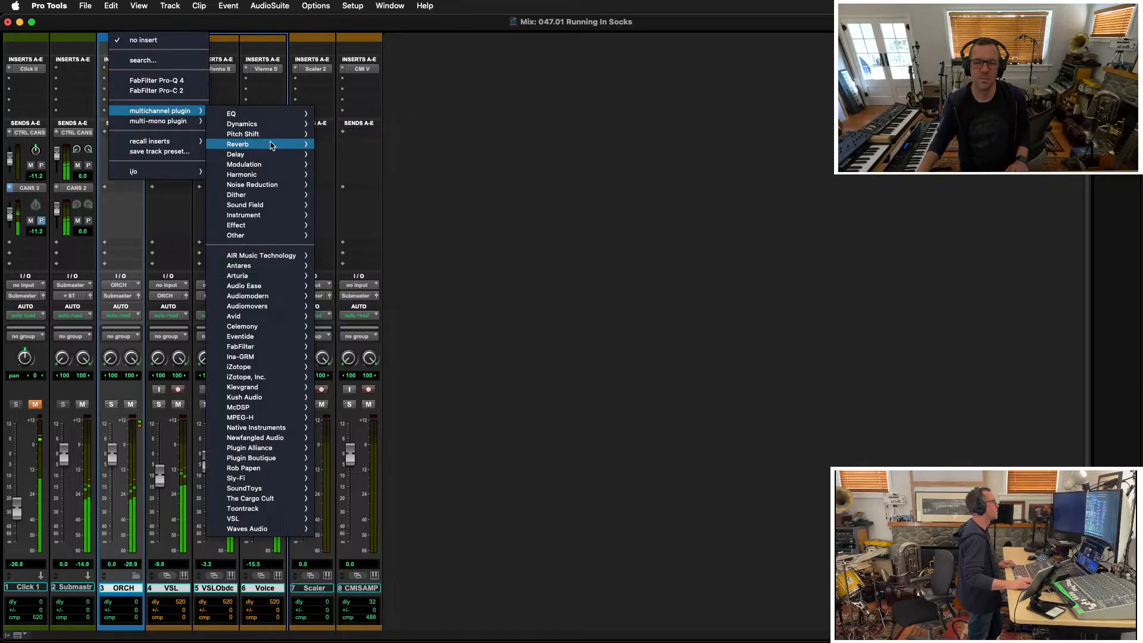
mouse_move(271, 144)
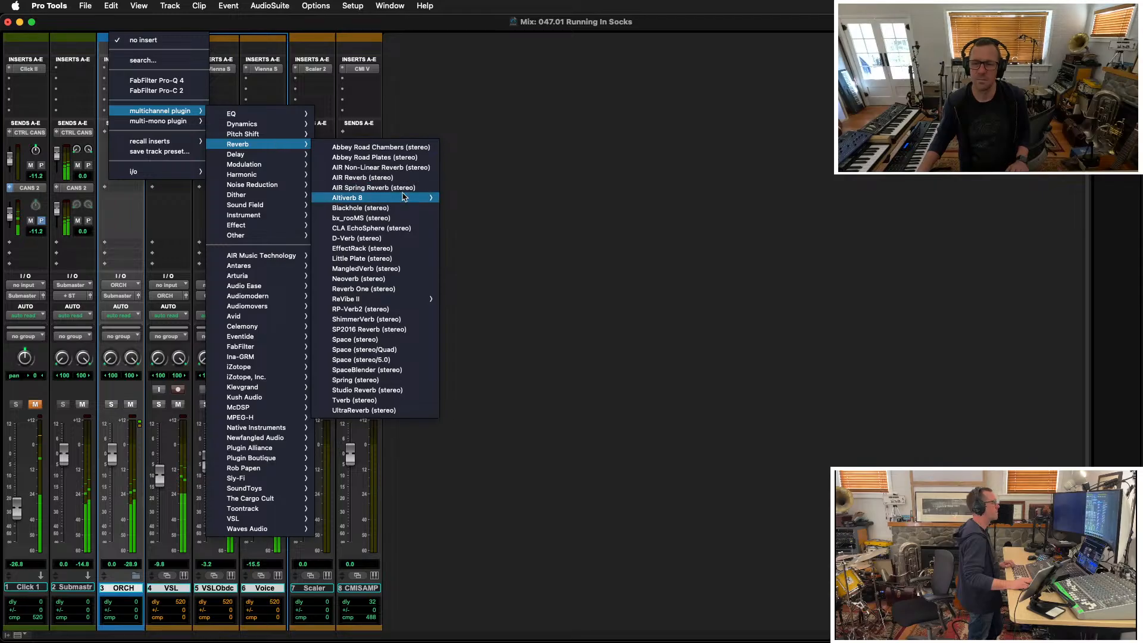
mouse_move(414, 197)
click(489, 202)
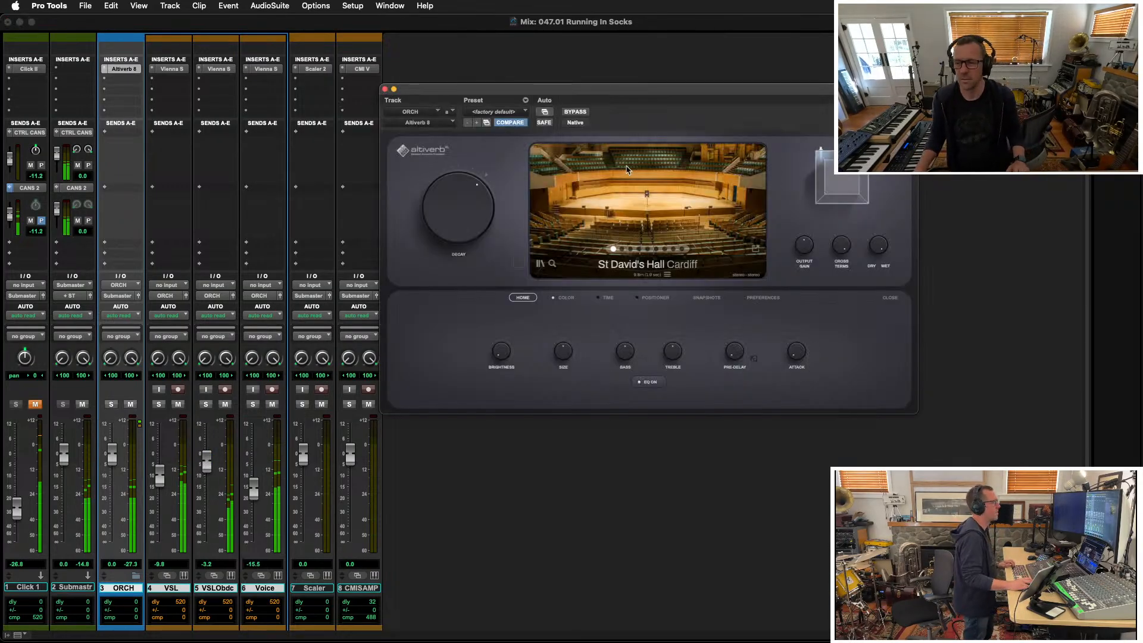
Lower the VSLOboedacs volume to -5.9 dB during playback and close the Altiverb window
drag(206, 465, 208, 477)
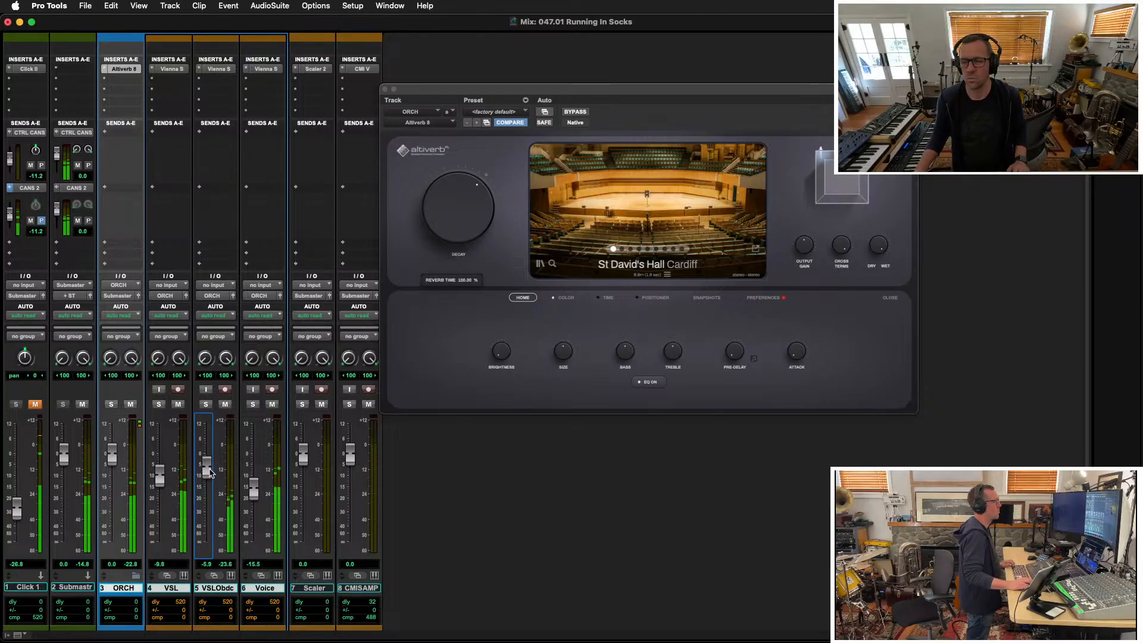
key(super+w)
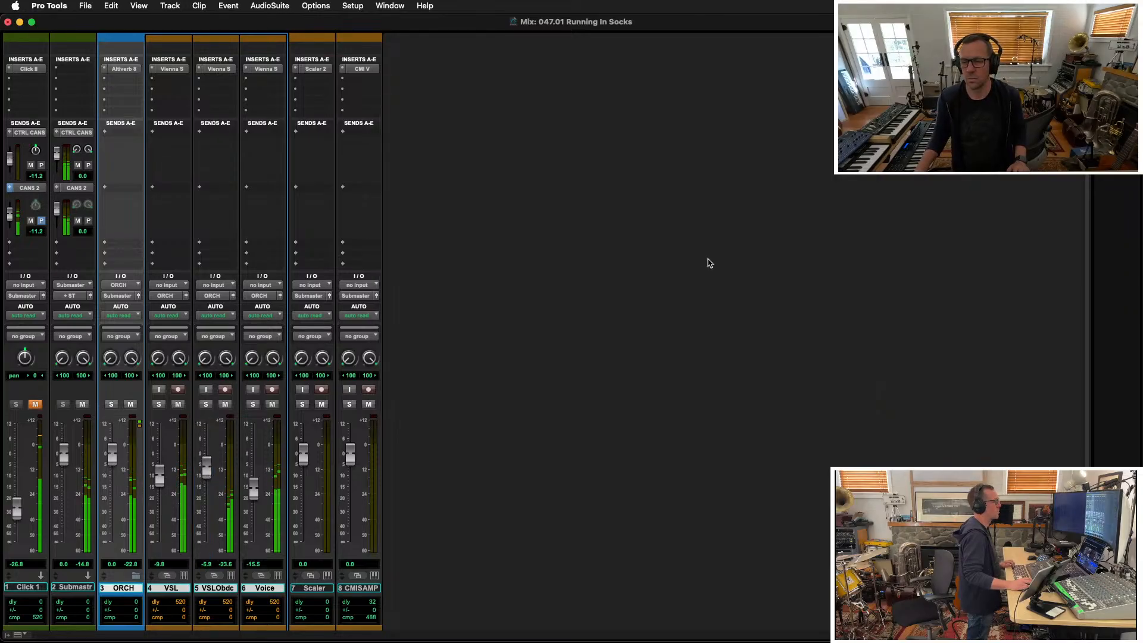
Audition the Salle de Musique, Konzerthaus large hall Berlin and Concertgebouw spaces in the Altiverb on ORCH
click(130, 71)
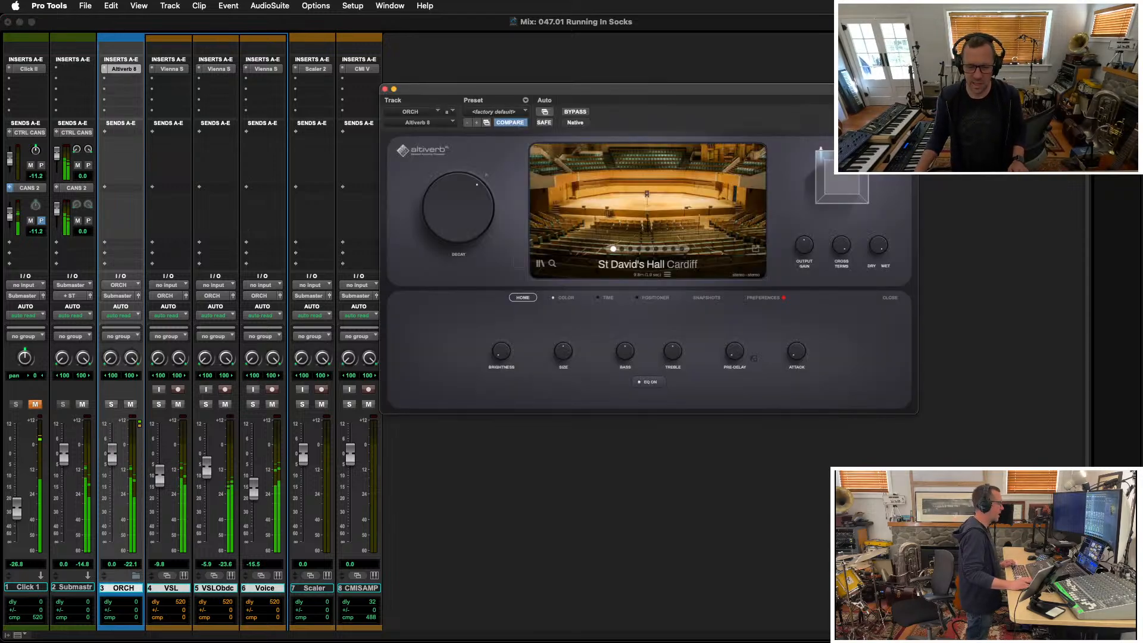
click(540, 263)
drag(411, 228, 105, 75)
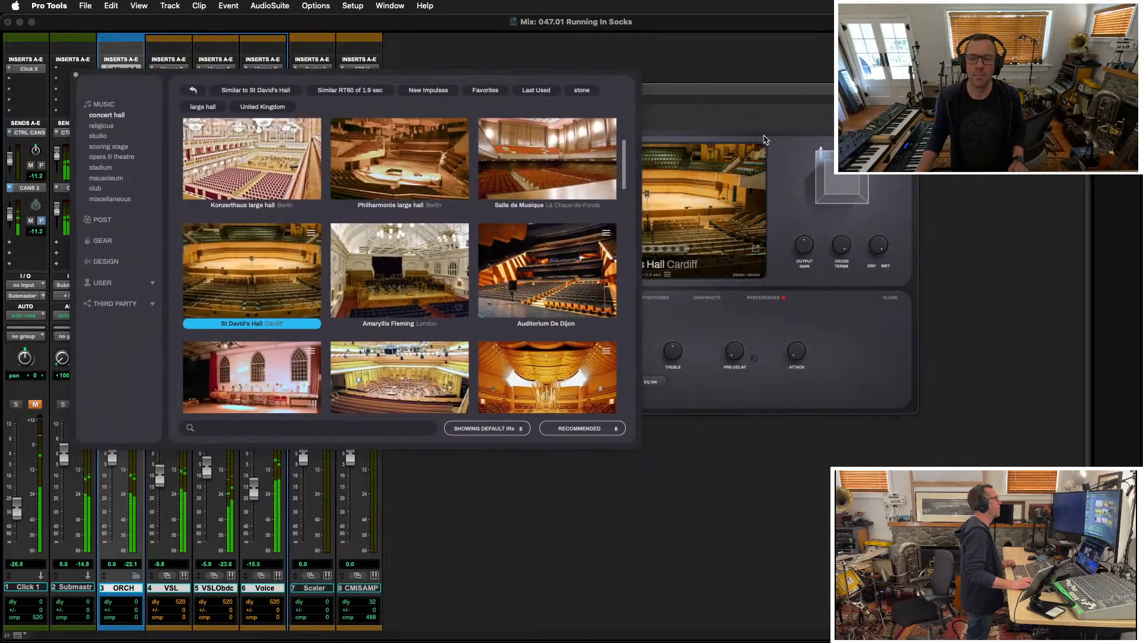
click(492, 152)
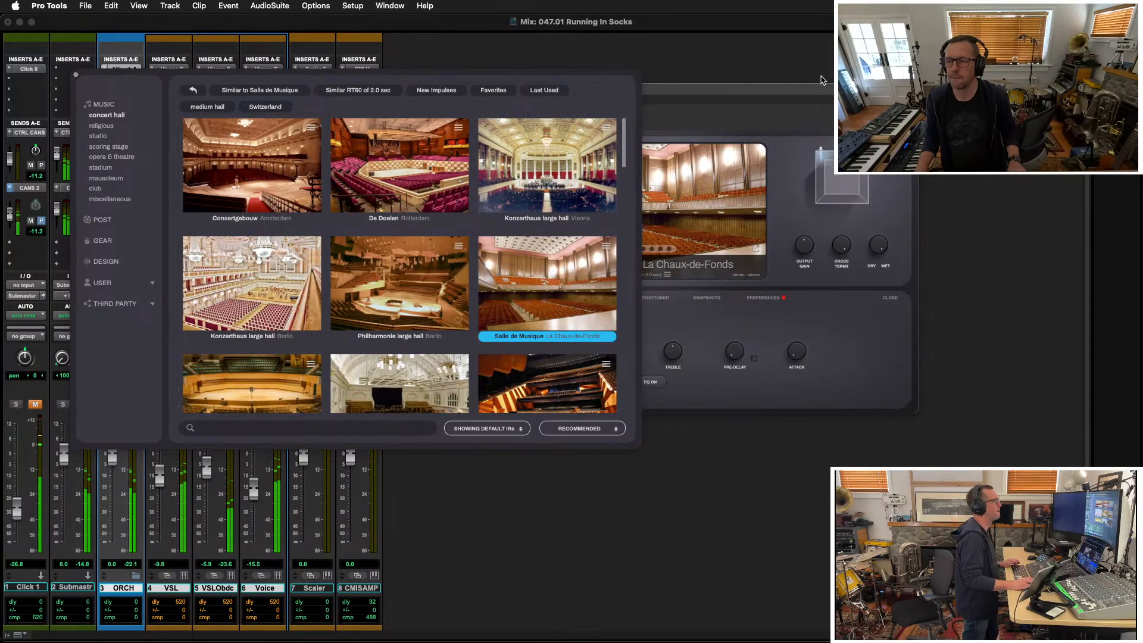
drag(819, 94, 1035, 284)
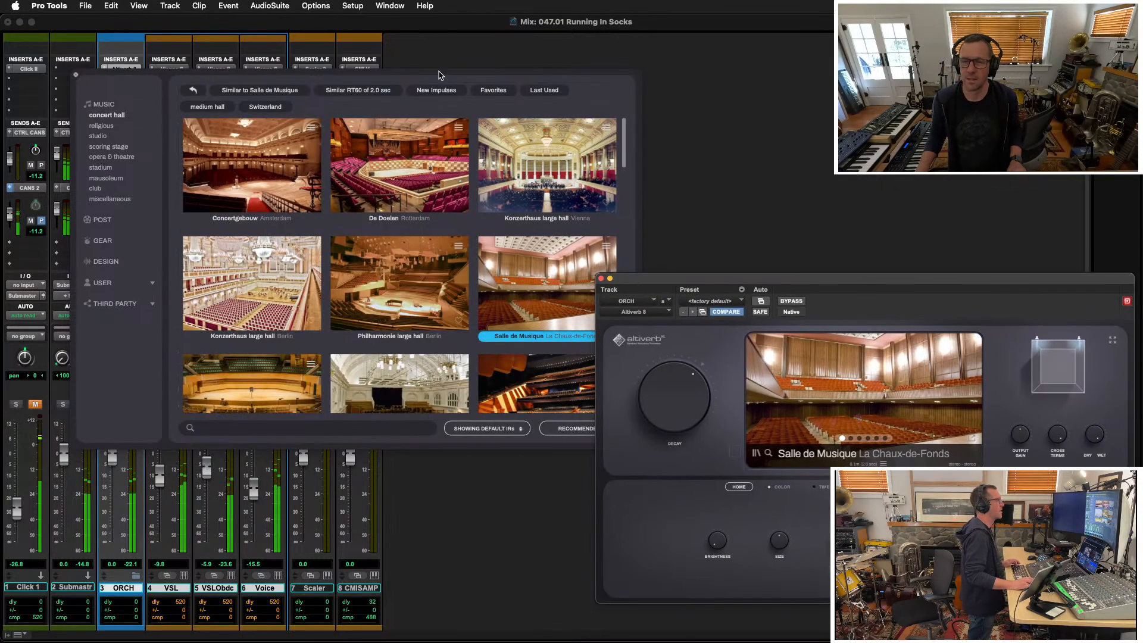
drag(486, 78, 401, 82)
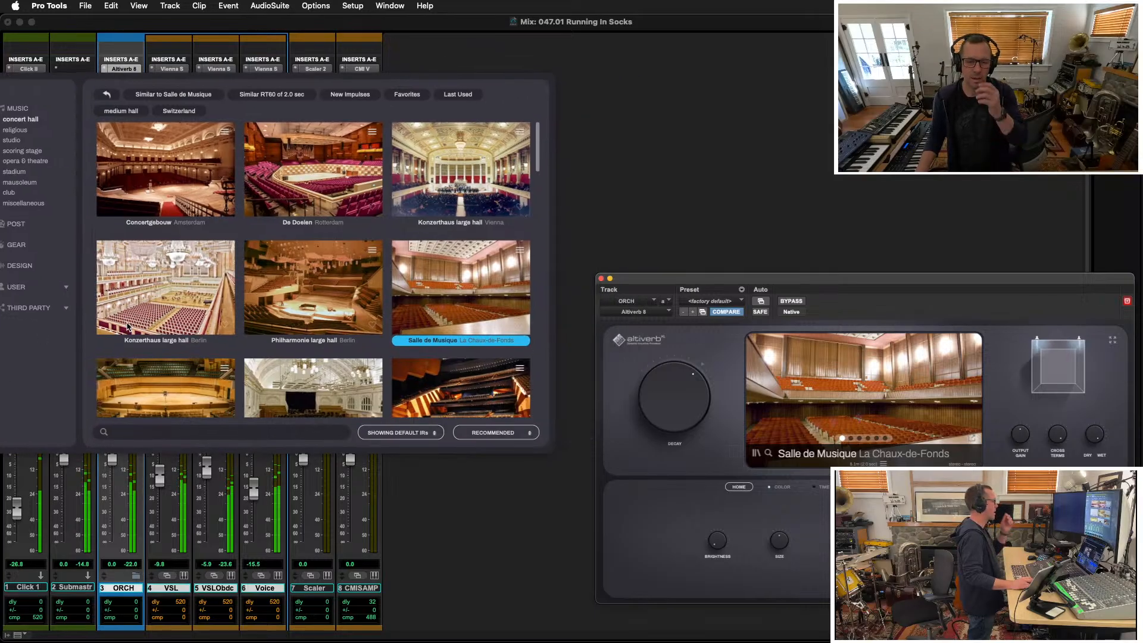
click(158, 286)
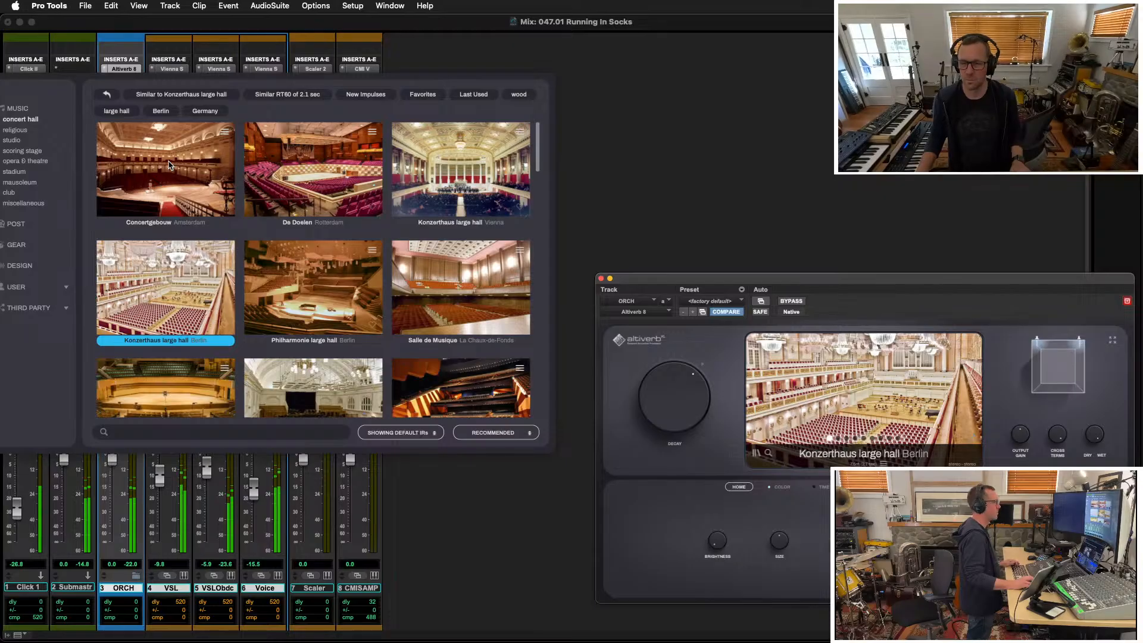
drag(120, 81, 198, 85)
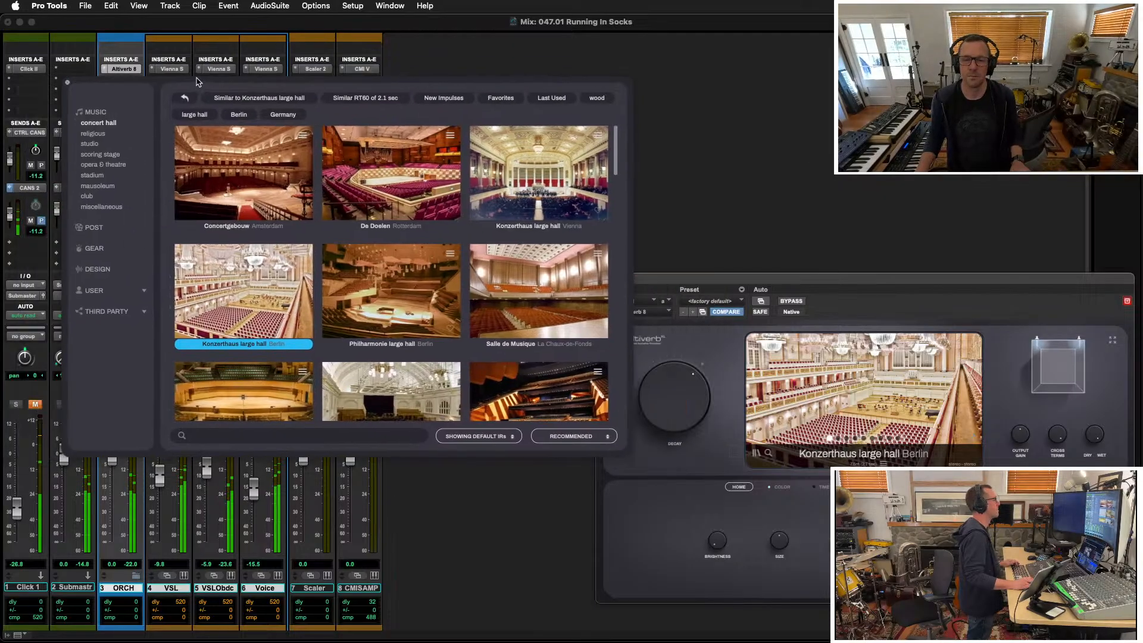
click(237, 178)
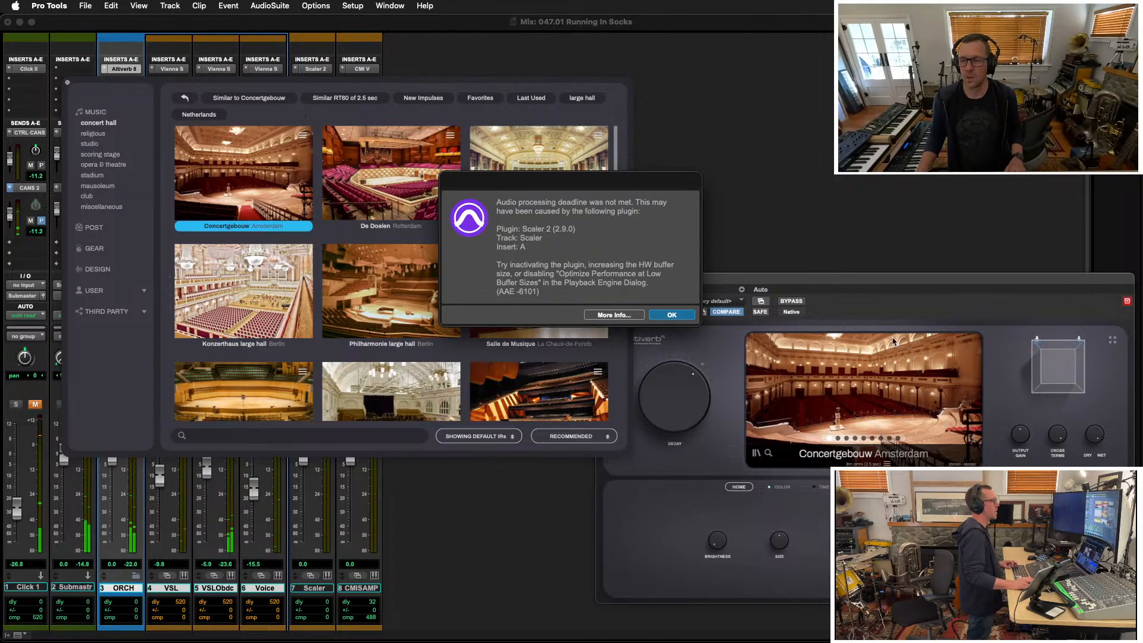
Dismiss the audio processing warning and delete the Scaler track
click(668, 315)
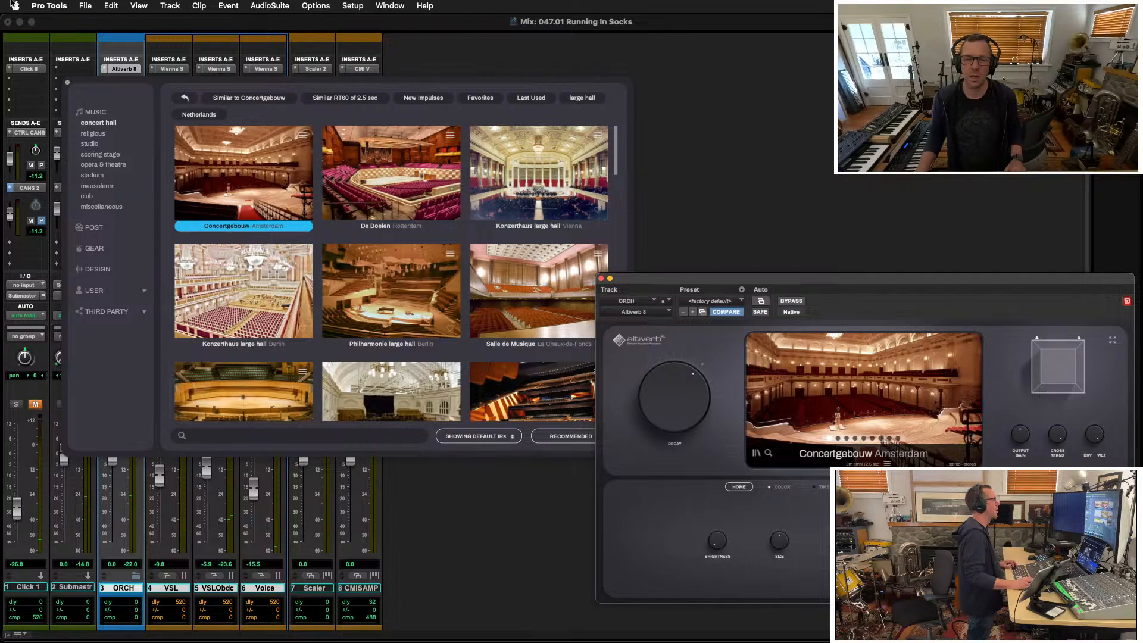
click(317, 591)
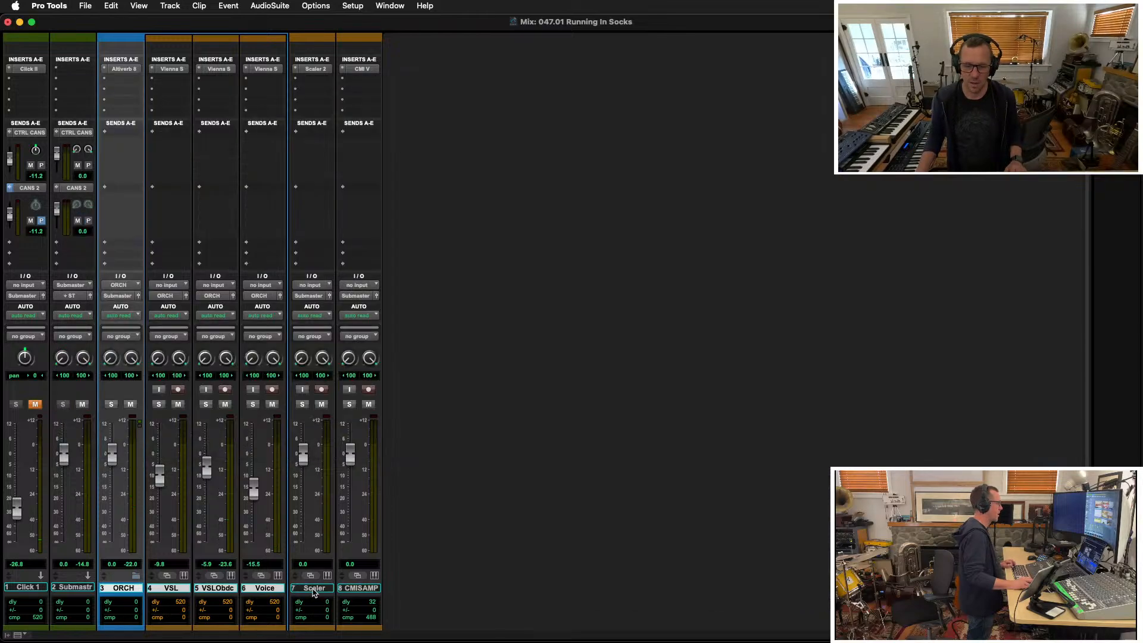
click(315, 590)
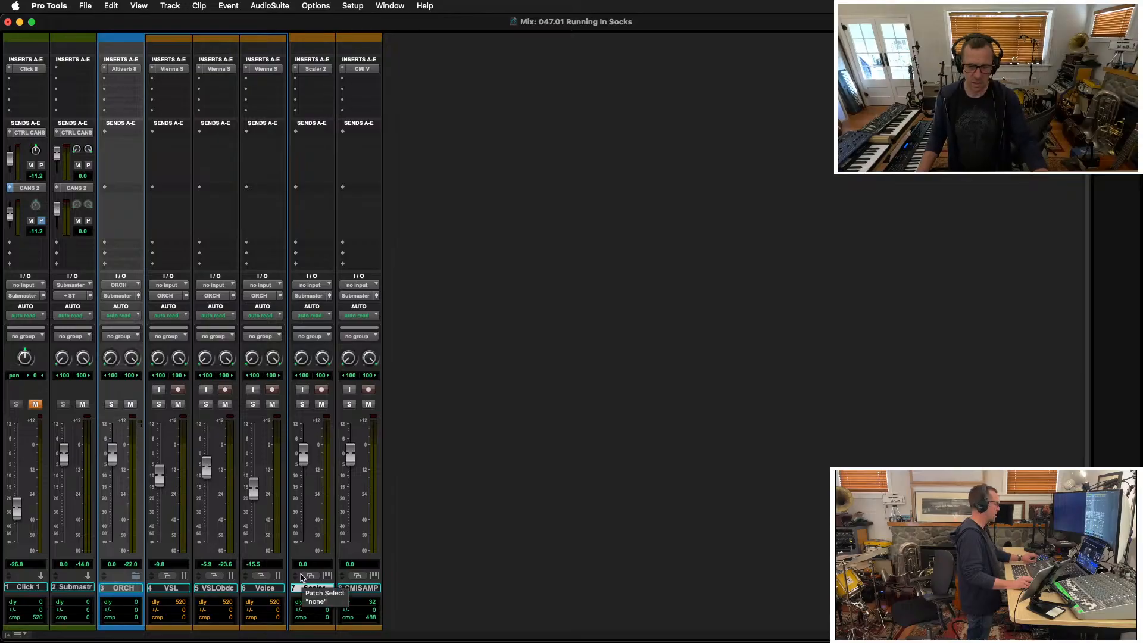
key(Delete)
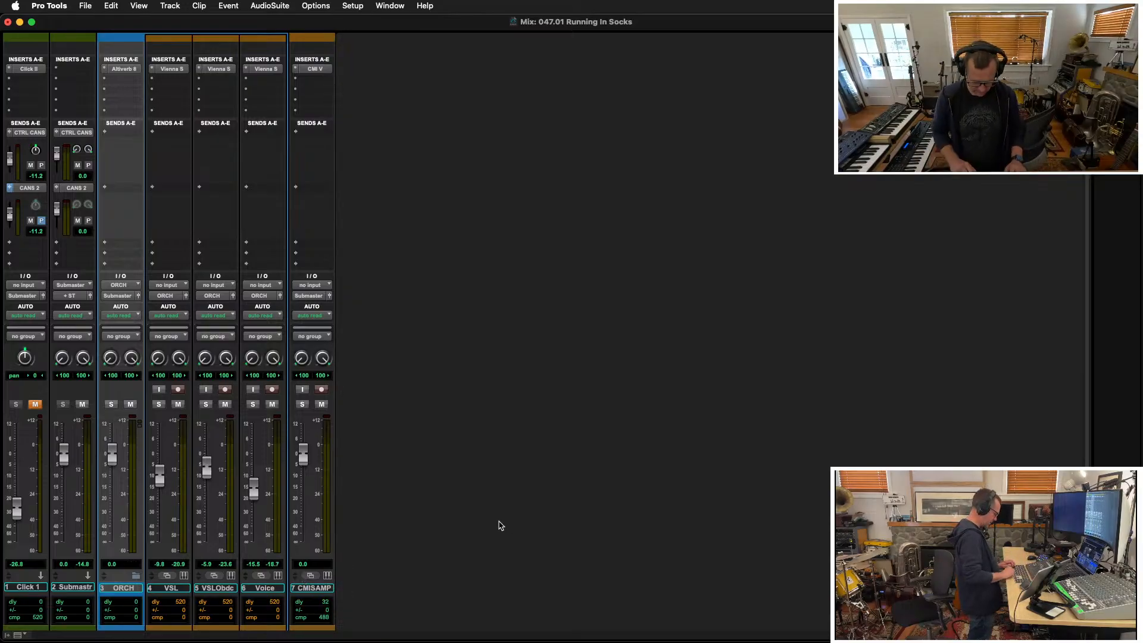
Compare St David's Hall and Berwaldhallen in the ORCH Altiverb, load Konzerthaus large hall Berlin and close the impulse browser
click(123, 69)
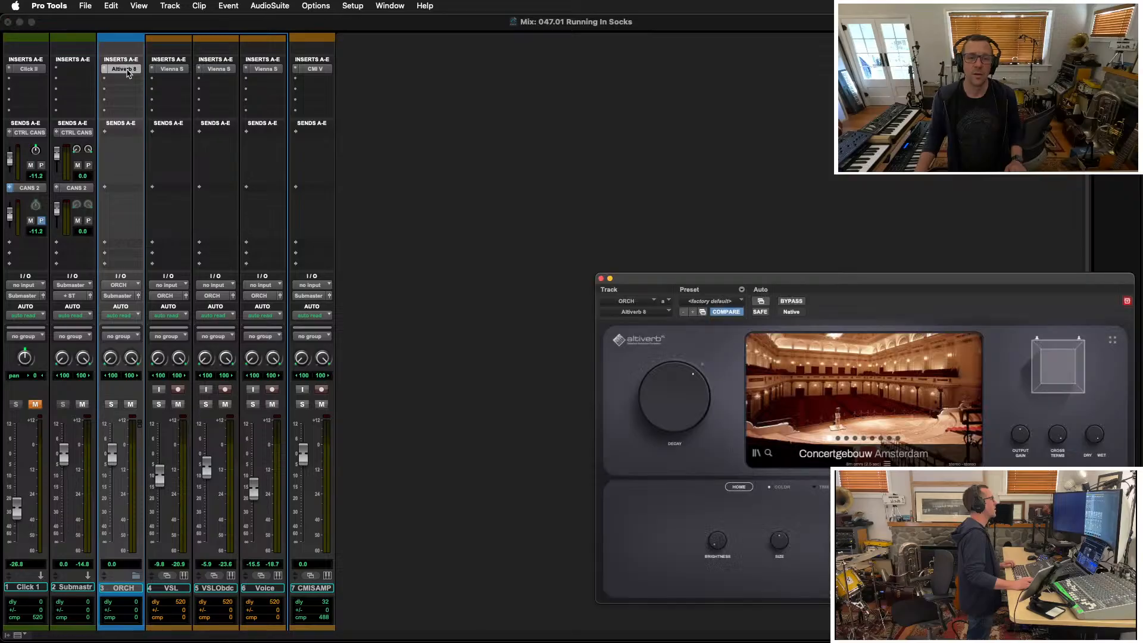
drag(914, 286, 361, 127)
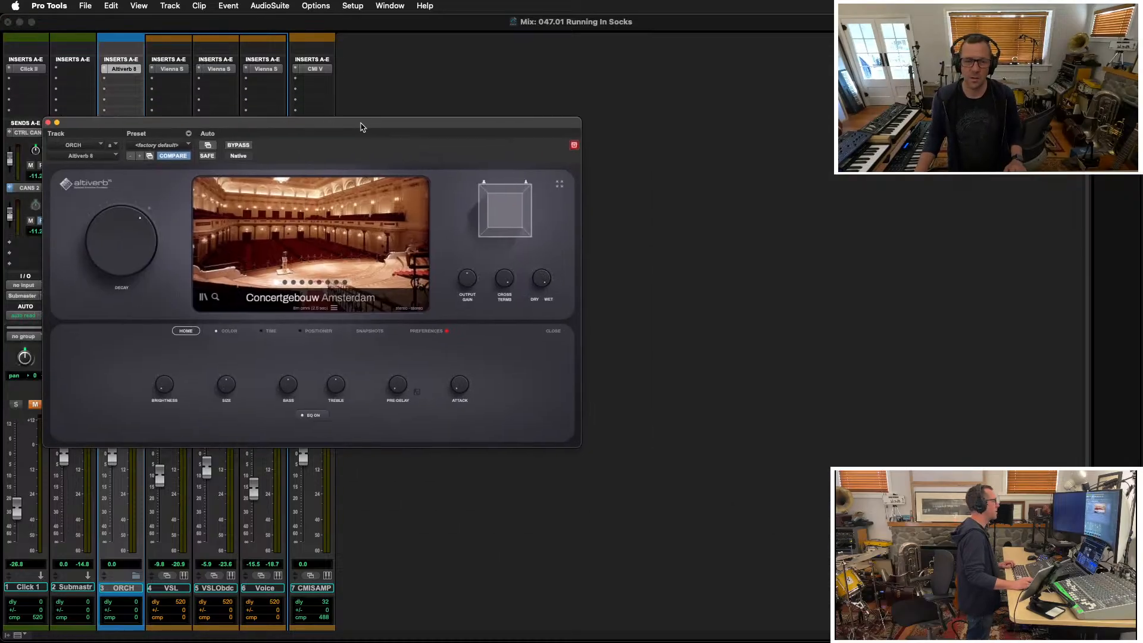
click(354, 247)
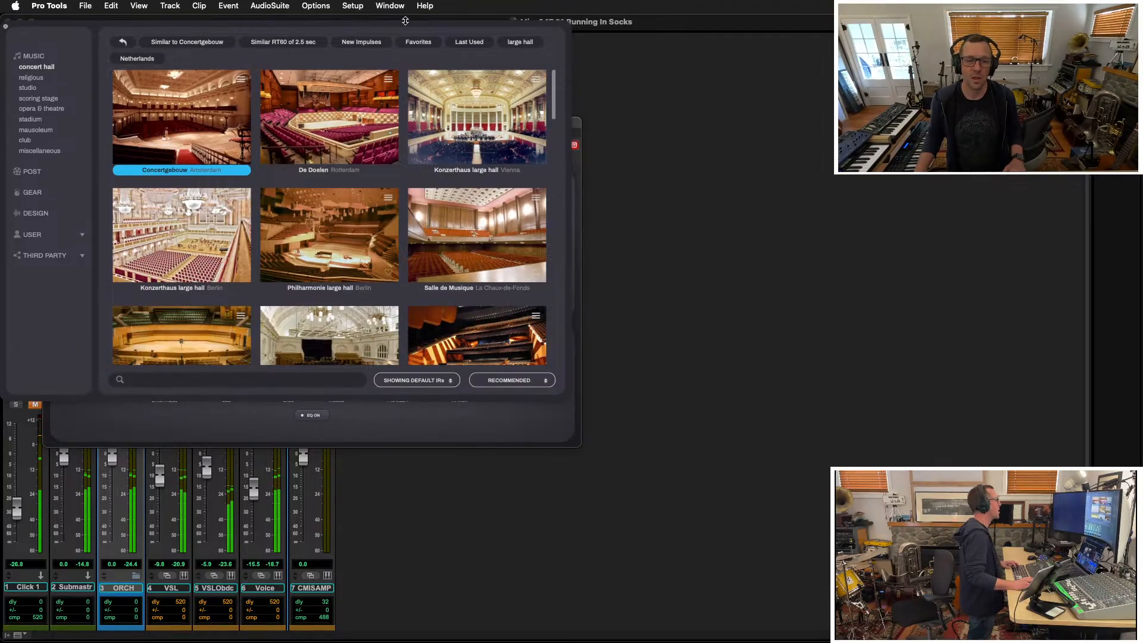
click(165, 322)
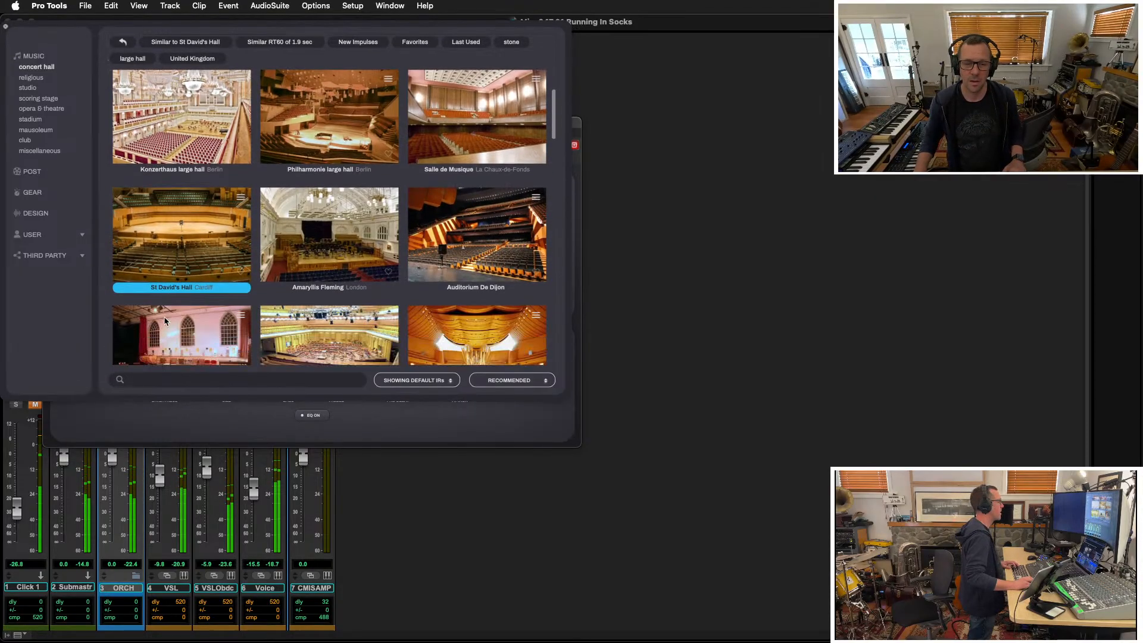
click(163, 317)
click(327, 239)
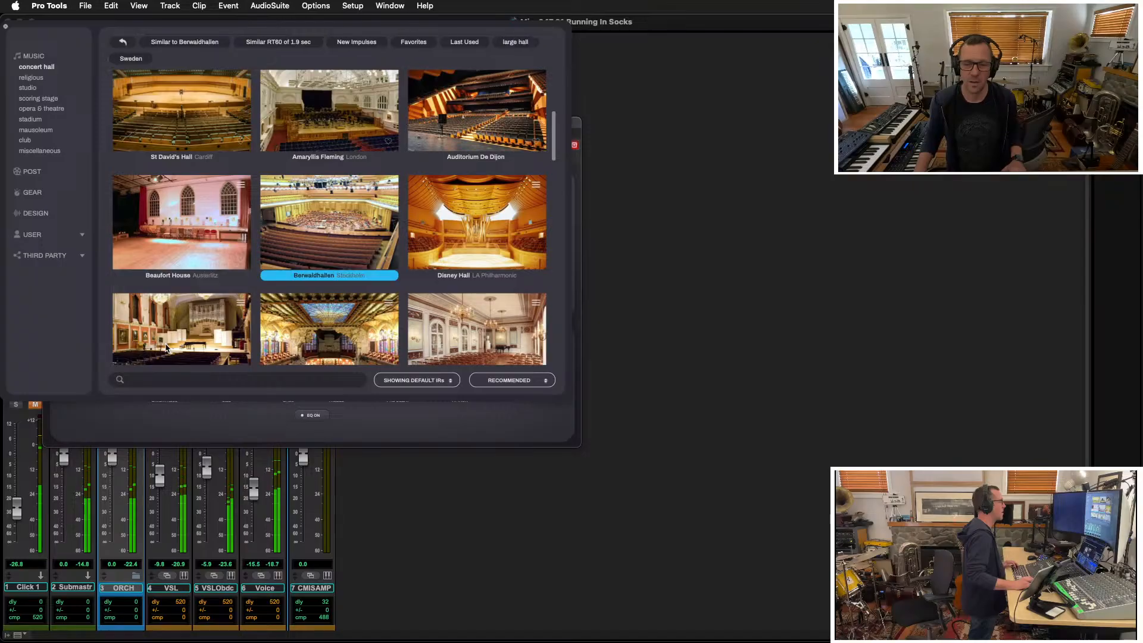
scroll(259, 198, up, 5)
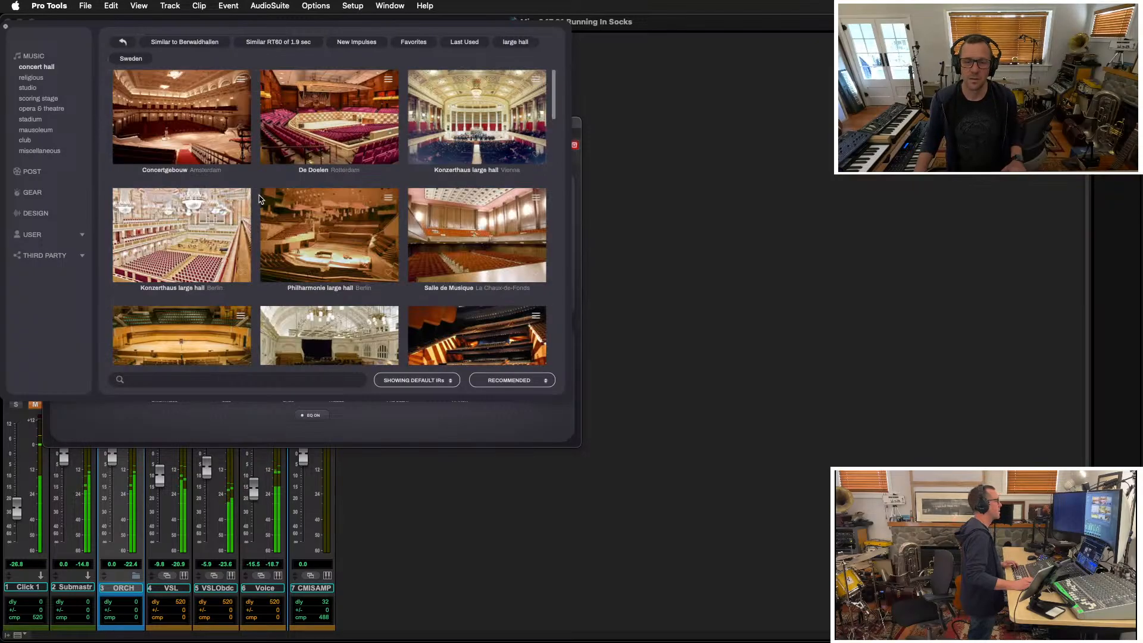
click(159, 267)
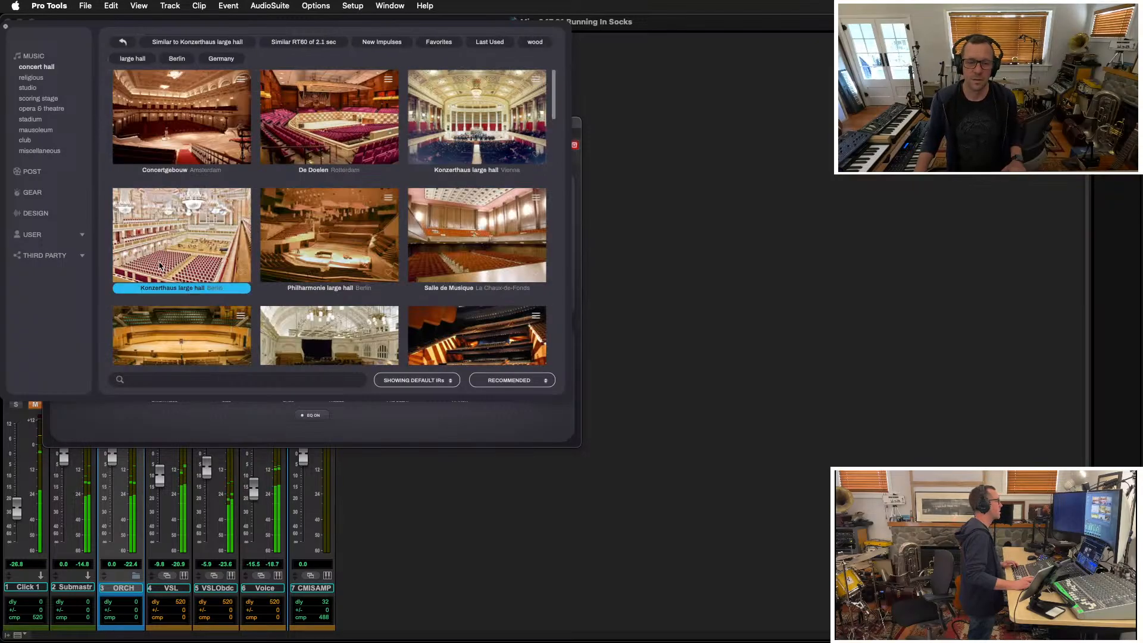
click(6, 28)
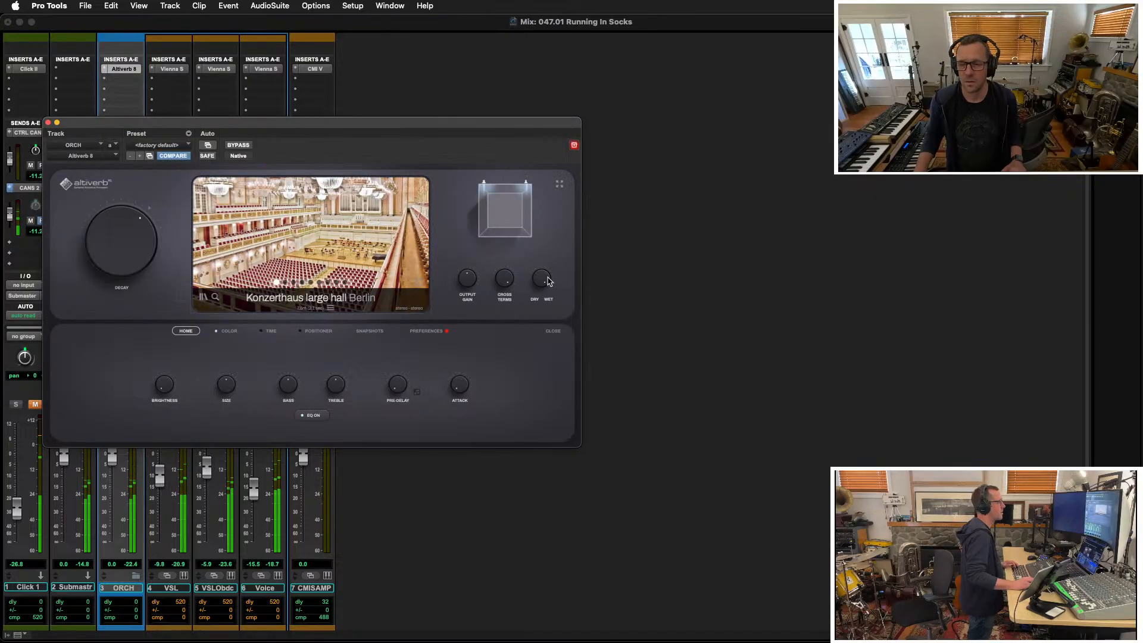
Shorten the decay slightly in the Altiverb on ORCH and close the plug-in window
mouse_move(542, 280)
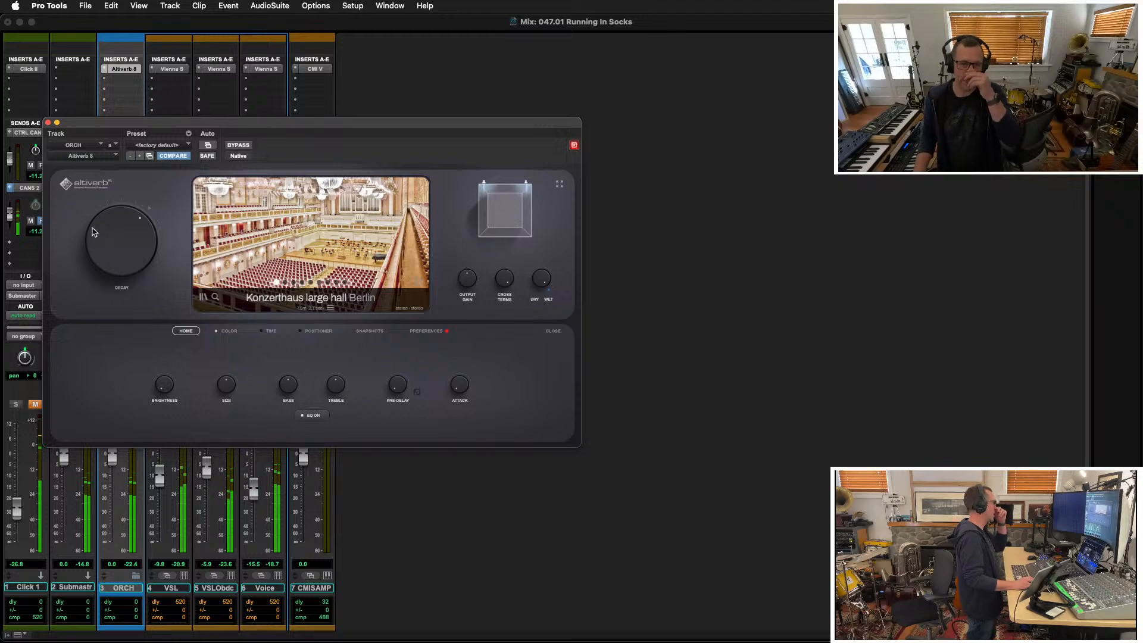
drag(115, 214, 114, 221)
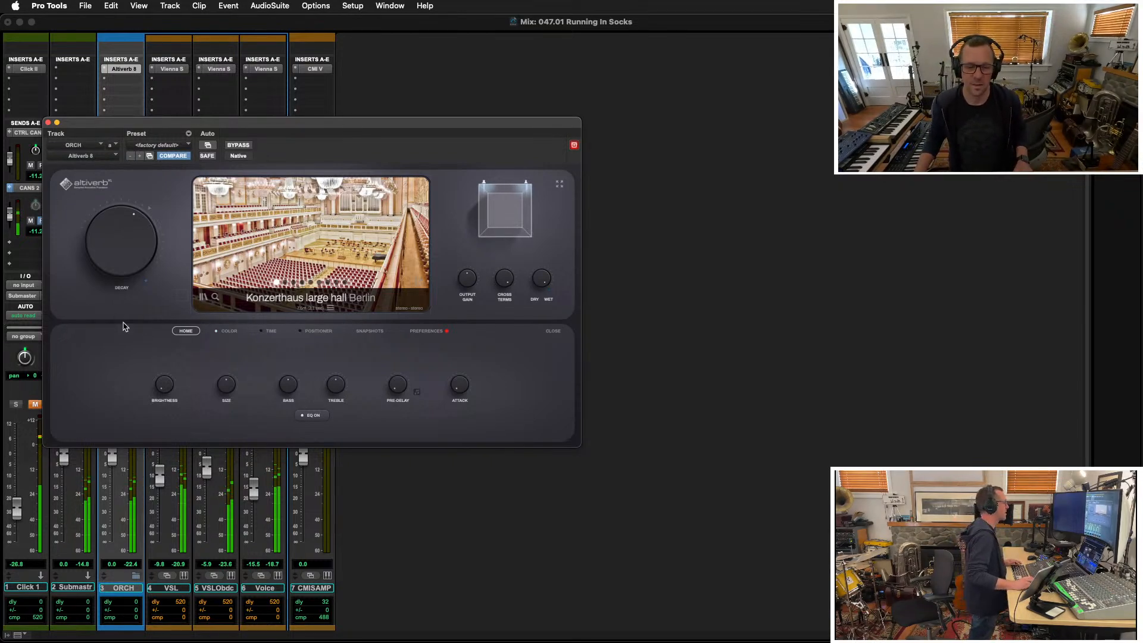
click(49, 122)
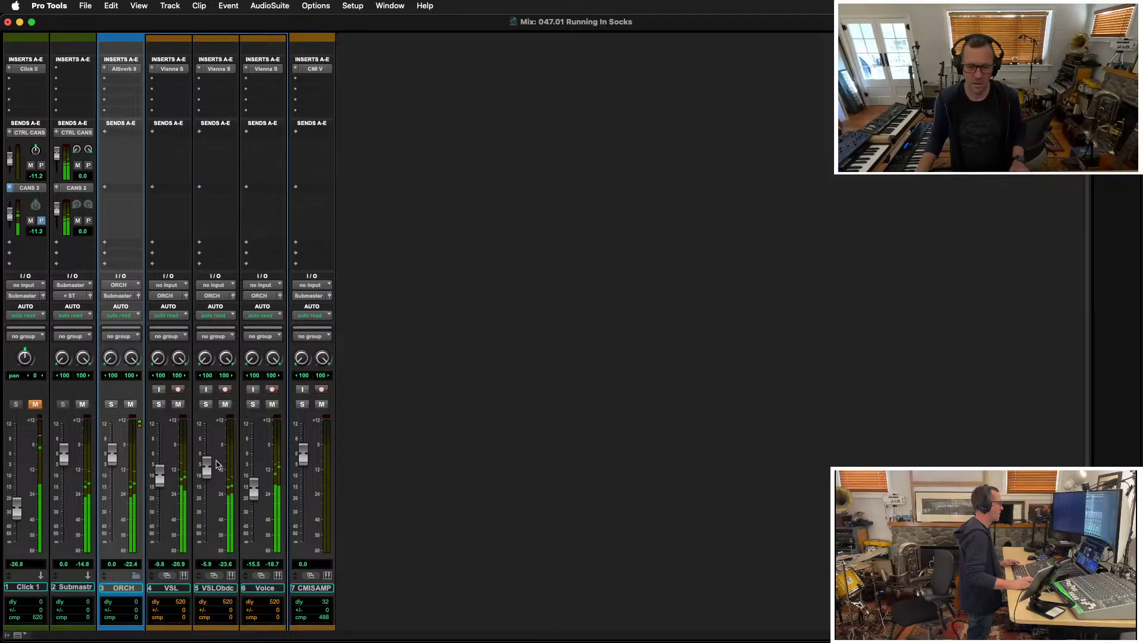
key(ctrl+shift)
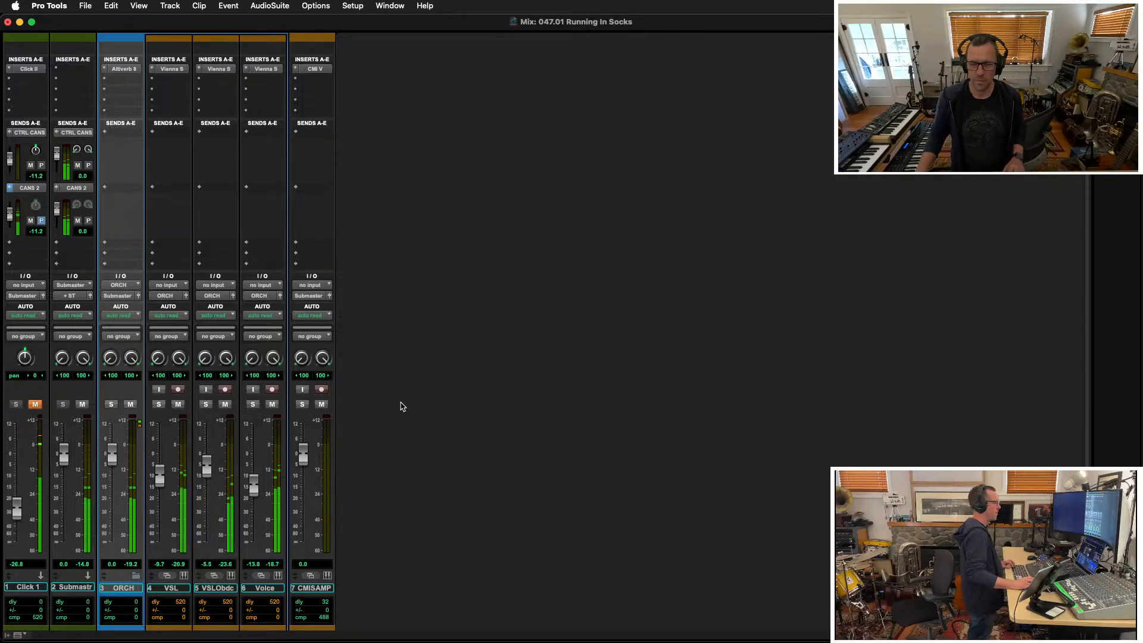
Open the CMI V on the CMI SAMPLER track, enlarge and reposition its window, and show its Screen view
key(super+equal)
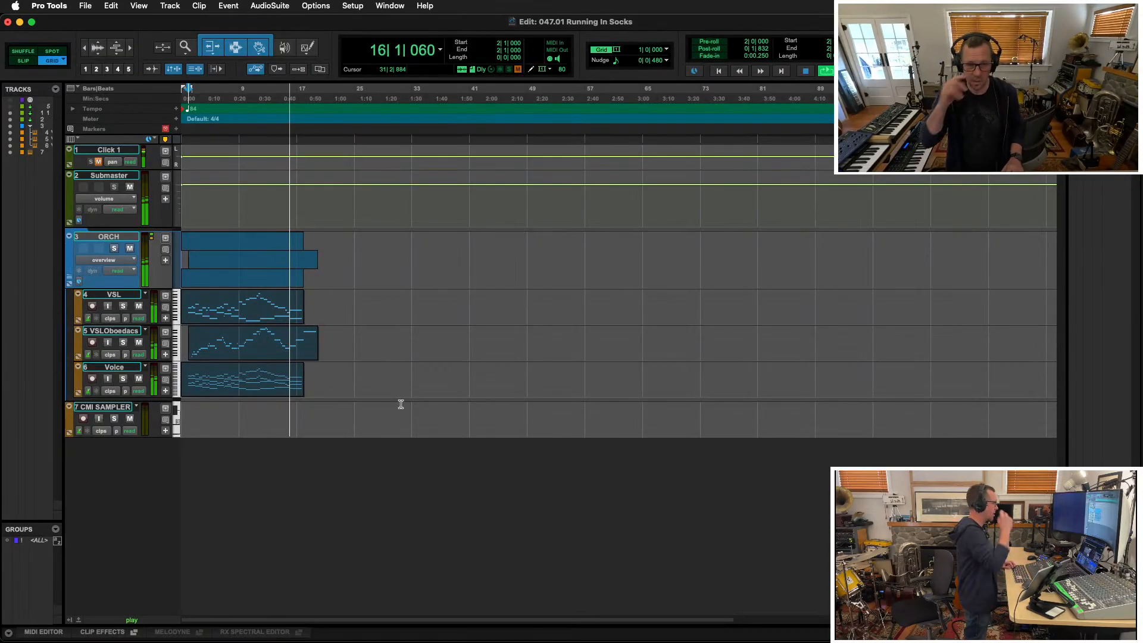
key(super+equal)
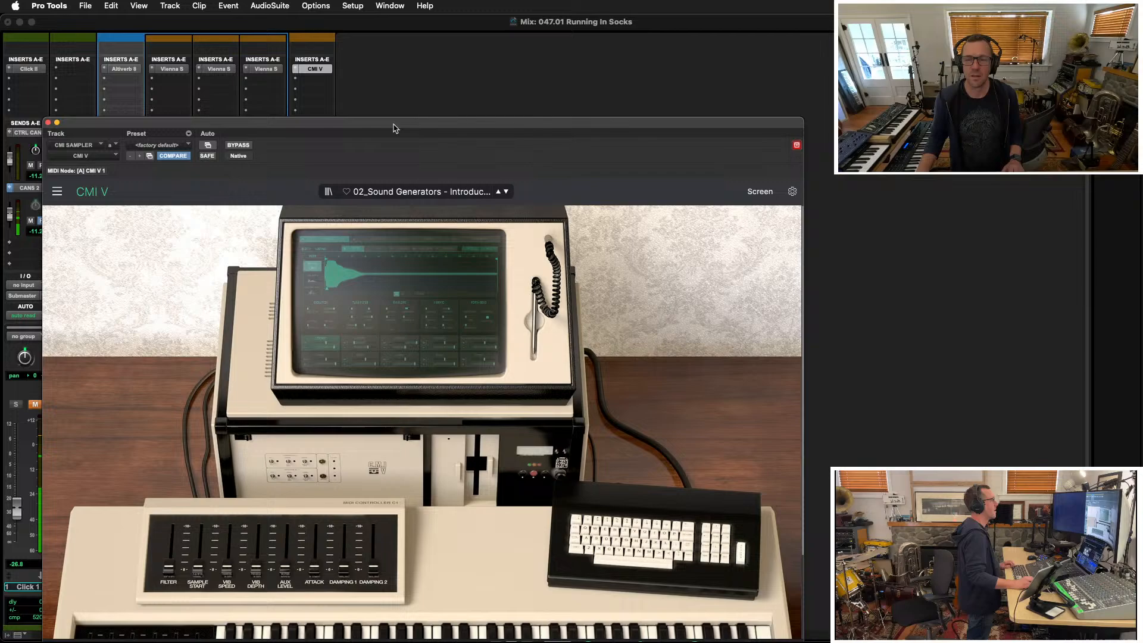
drag(393, 128, 384, 35)
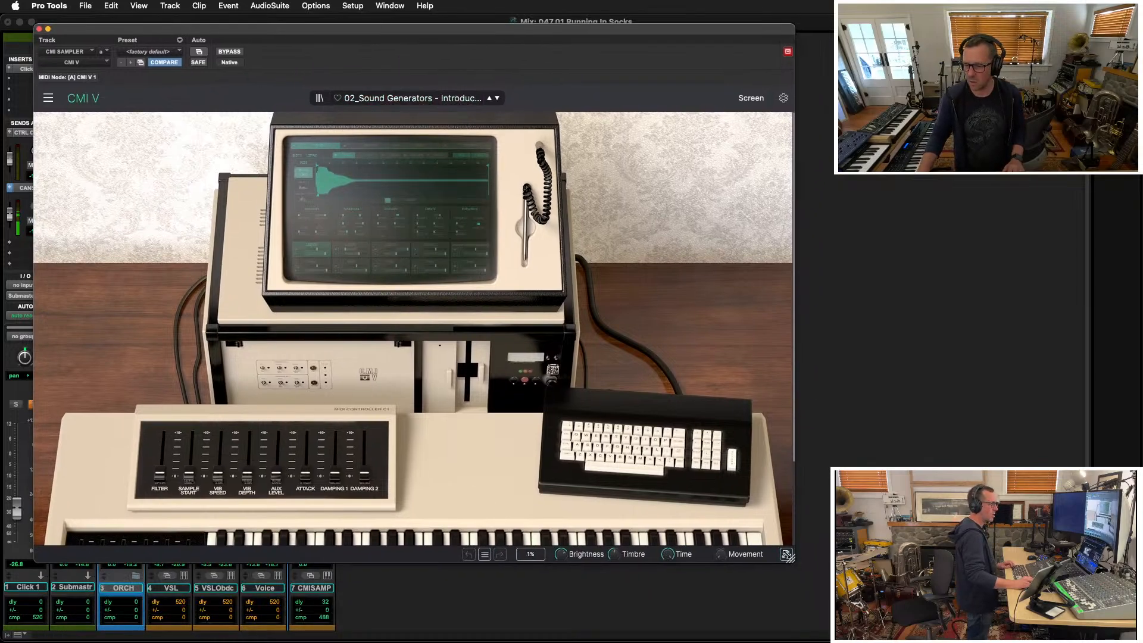
click(786, 553)
scroll(201, 283, down, 2)
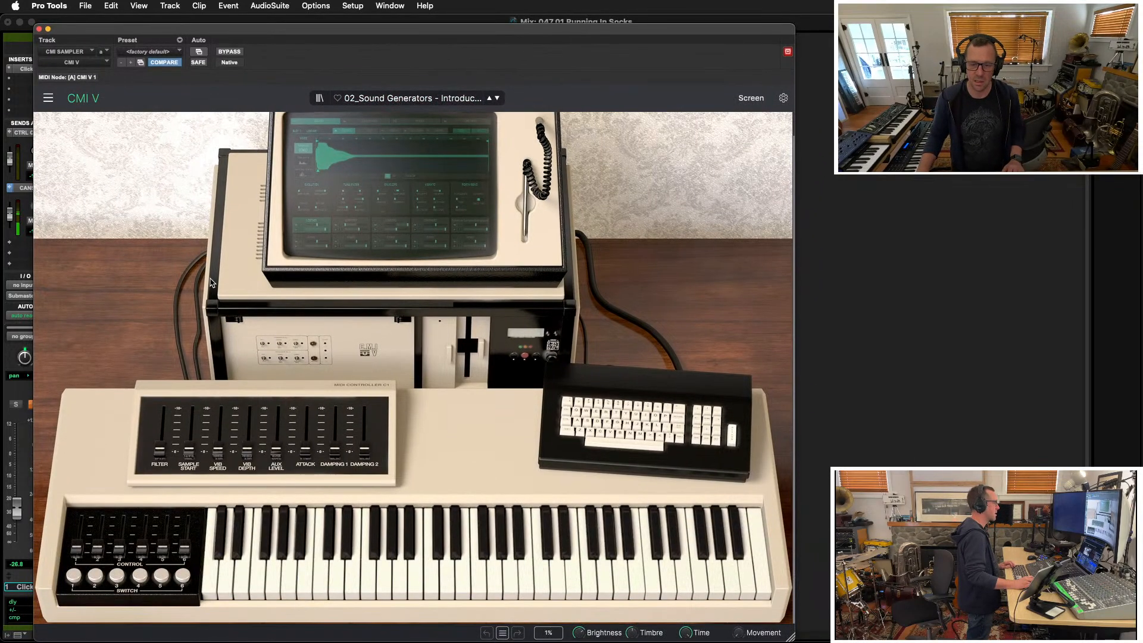
scroll(215, 279, up, 2)
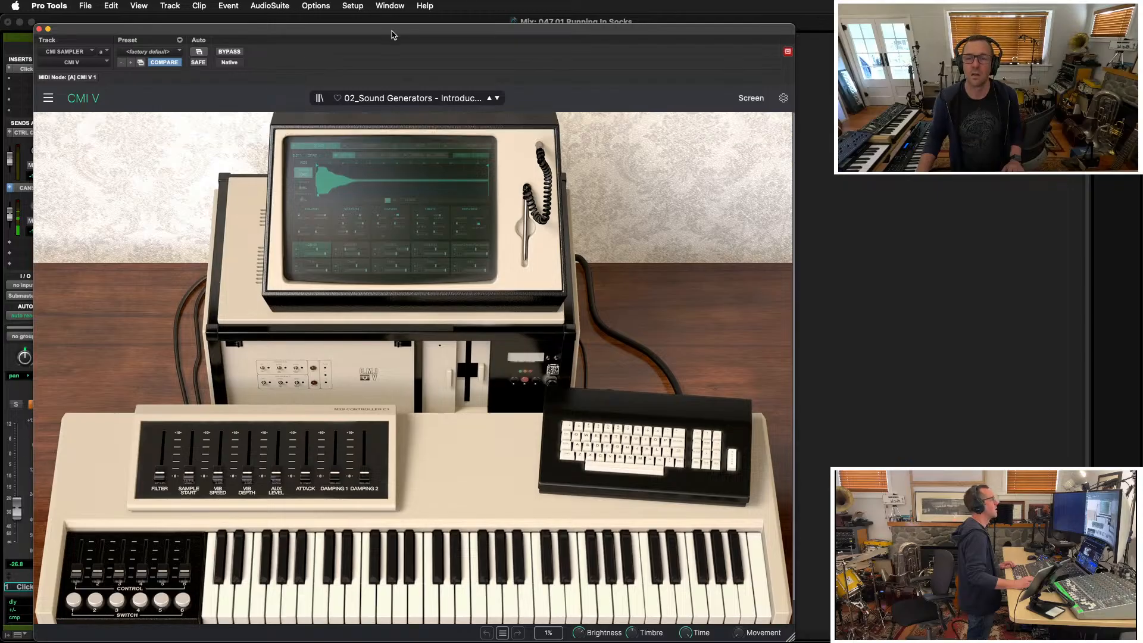
drag(392, 34, 385, 25)
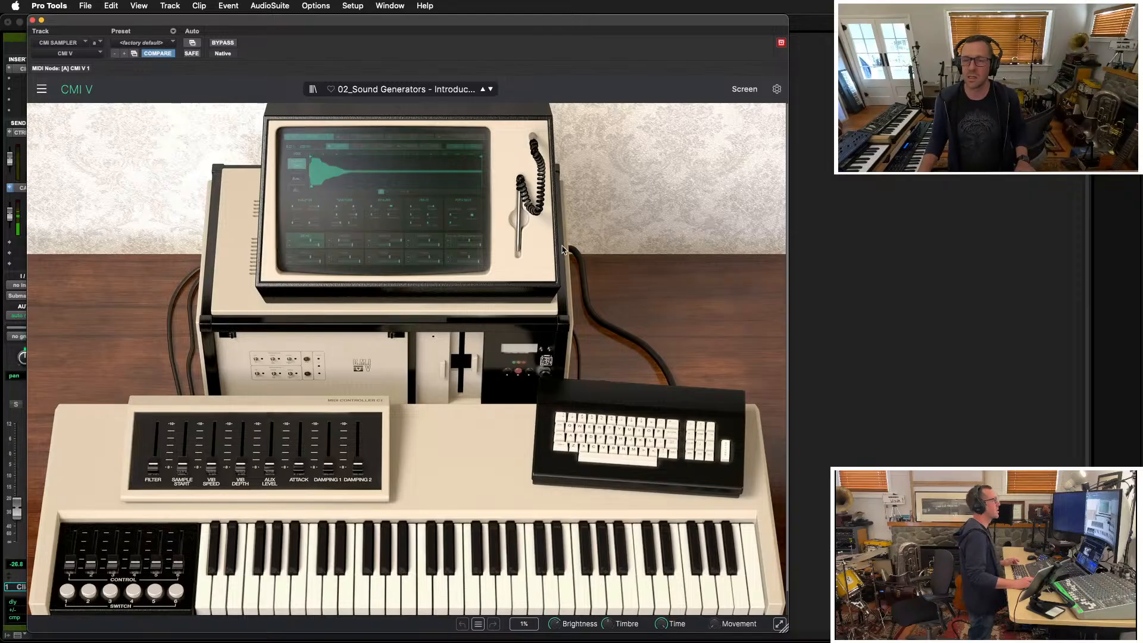
click(747, 92)
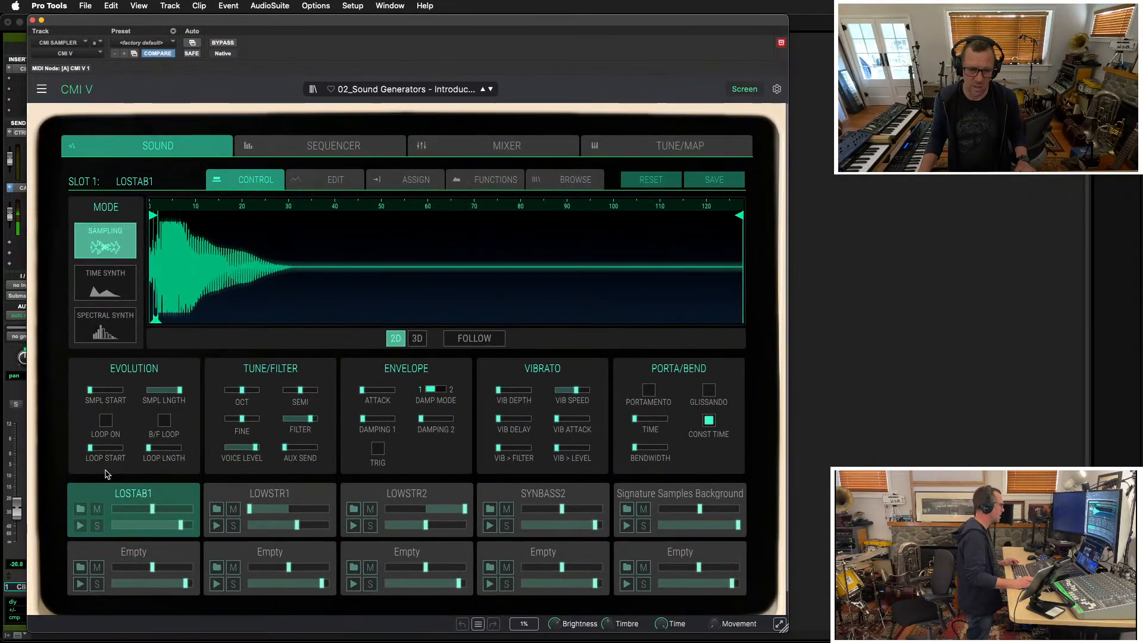
Solo the LOWSTR1 slot in place of LOSTAB1 and select LOWSTR1 for editing
scroll(108, 473, down, 2)
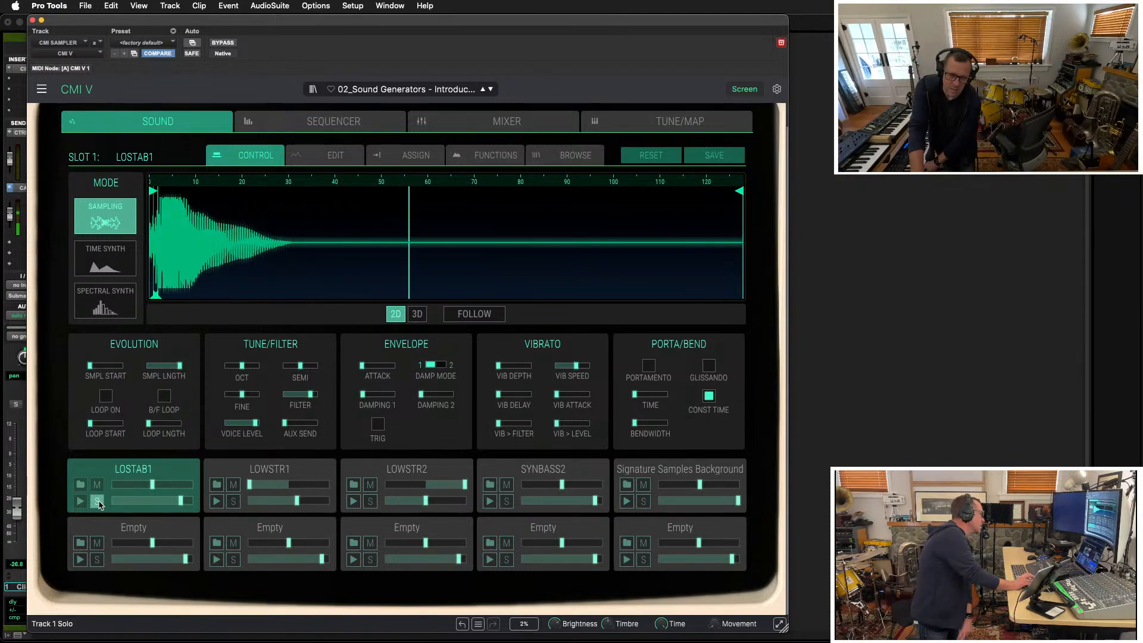
click(232, 501)
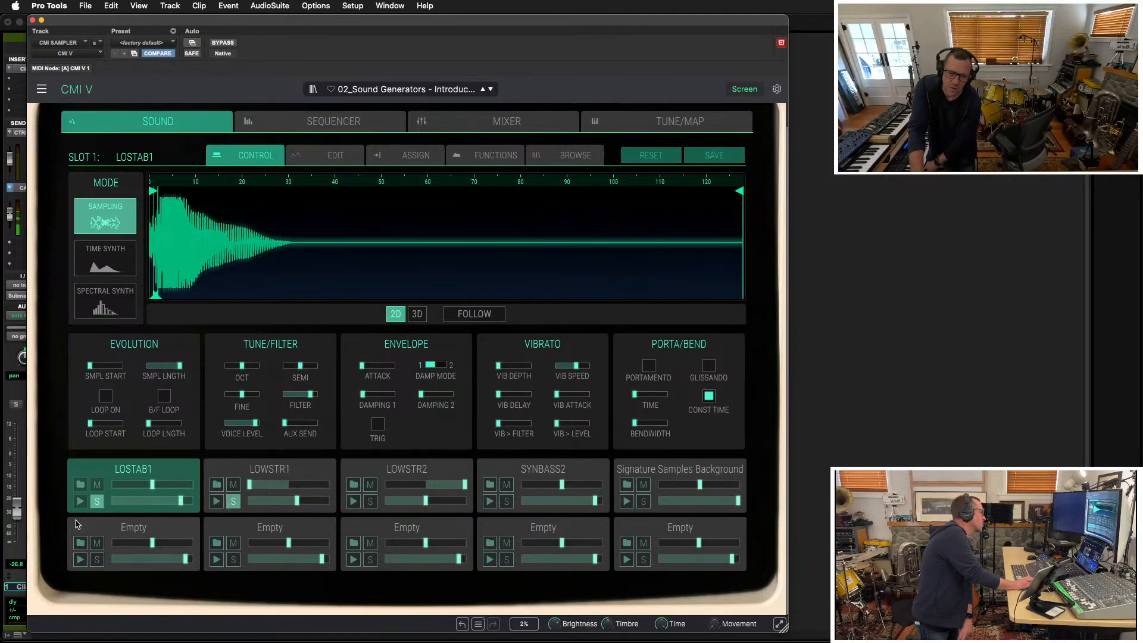
click(97, 501)
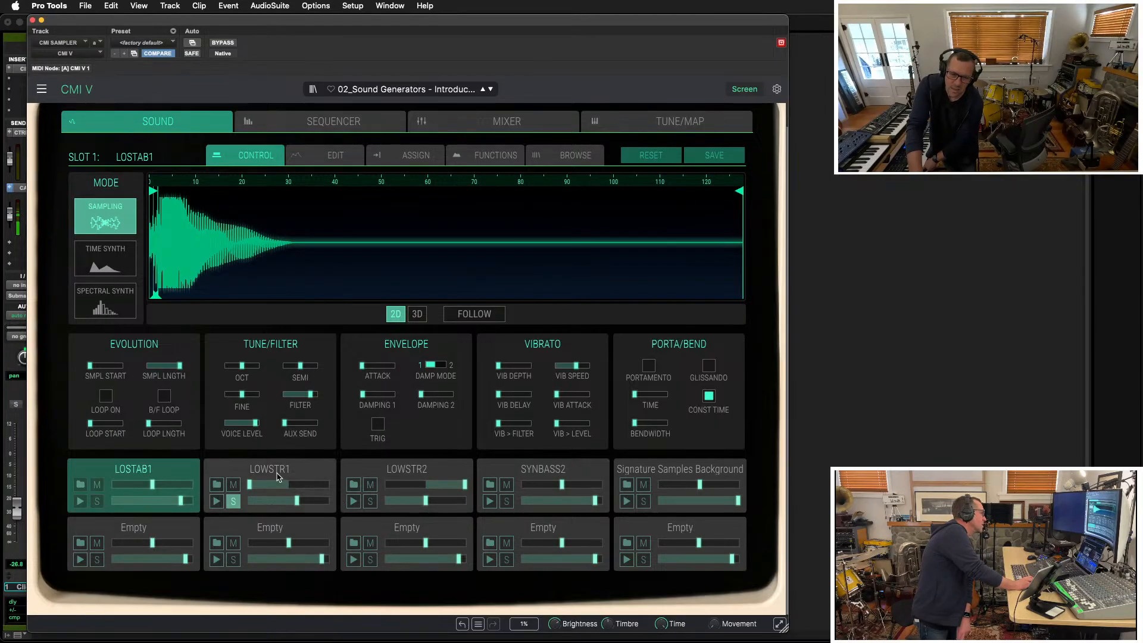
click(310, 472)
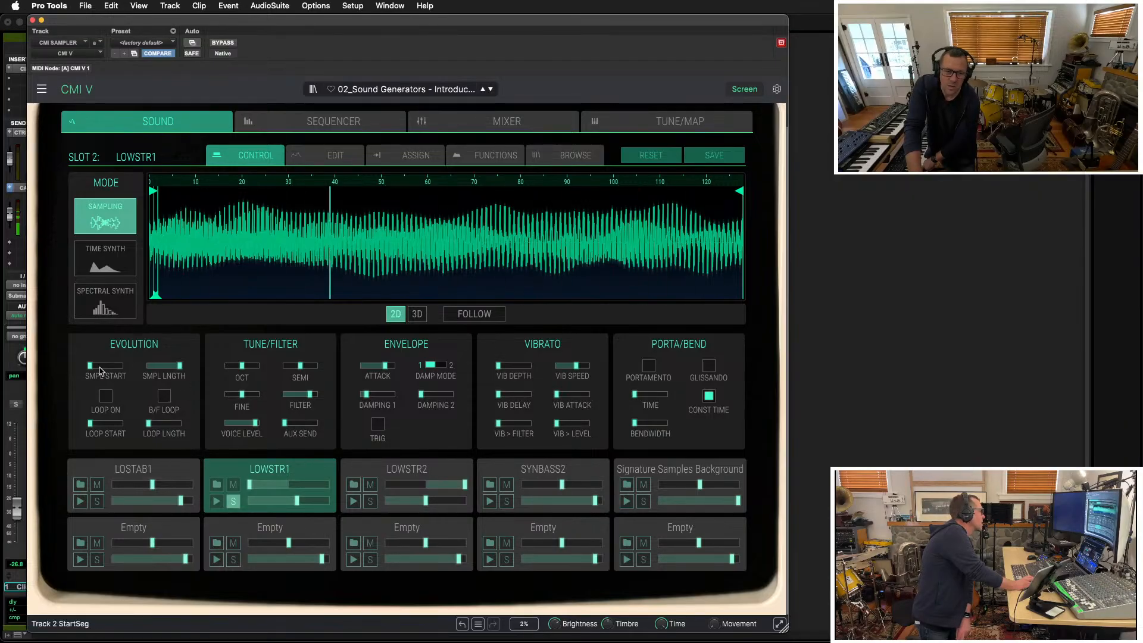
Turn on looping for LOWSTR1, with a loop length of 128 segments starting at the beginning of the sample
mouse_move(178, 365)
mouse_down()
mouse_move(149, 365)
mouse_move(179, 365)
mouse_up()
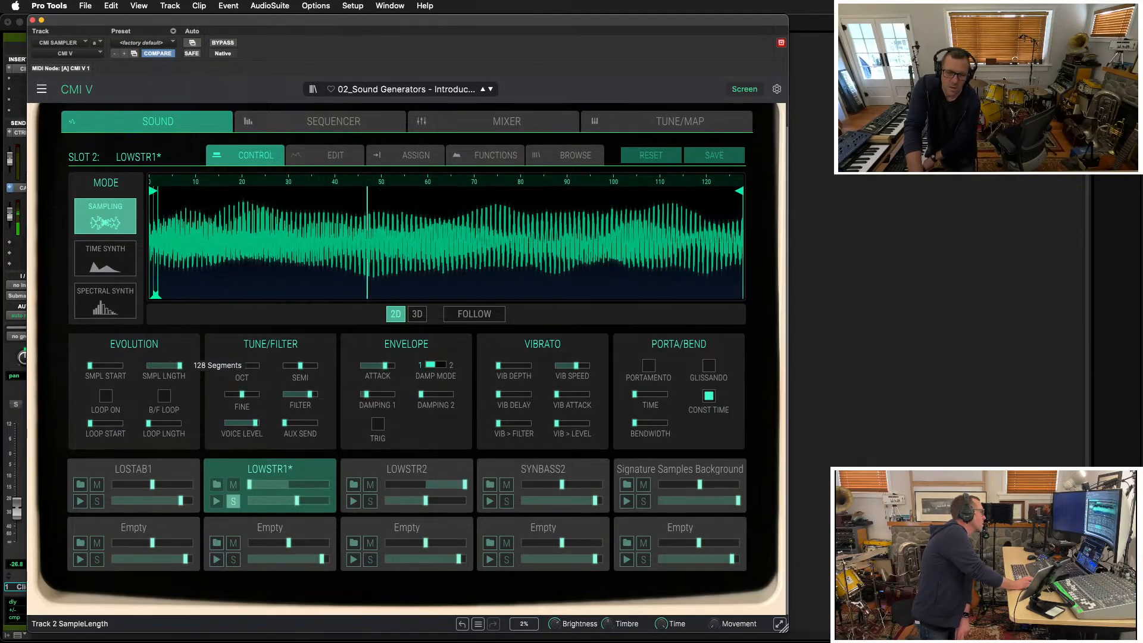
click(105, 396)
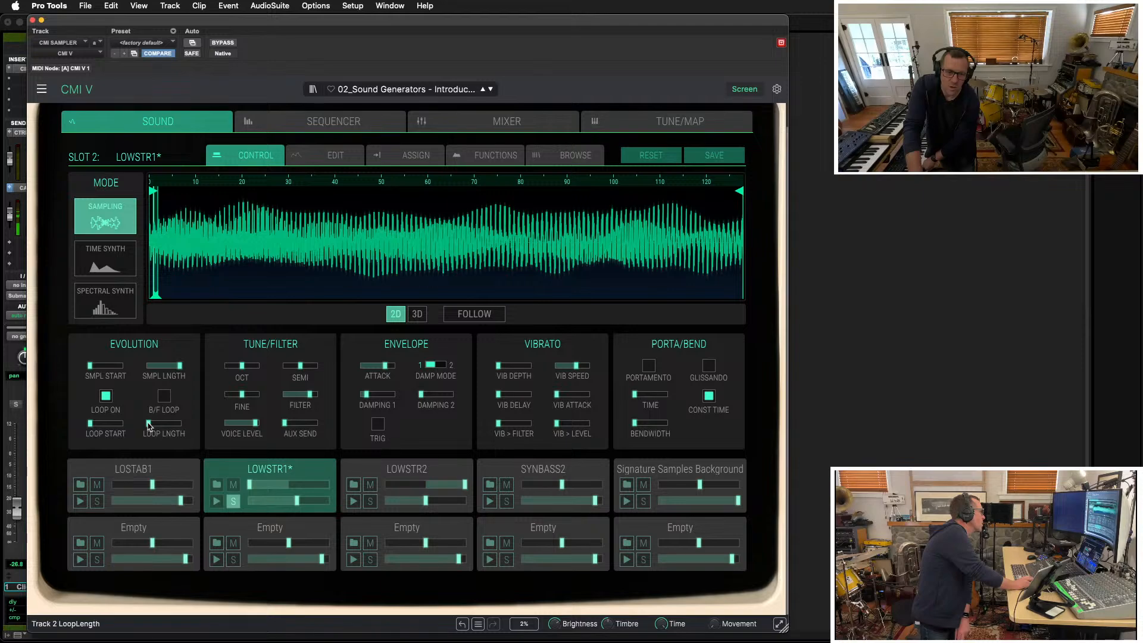
drag(148, 423, 179, 422)
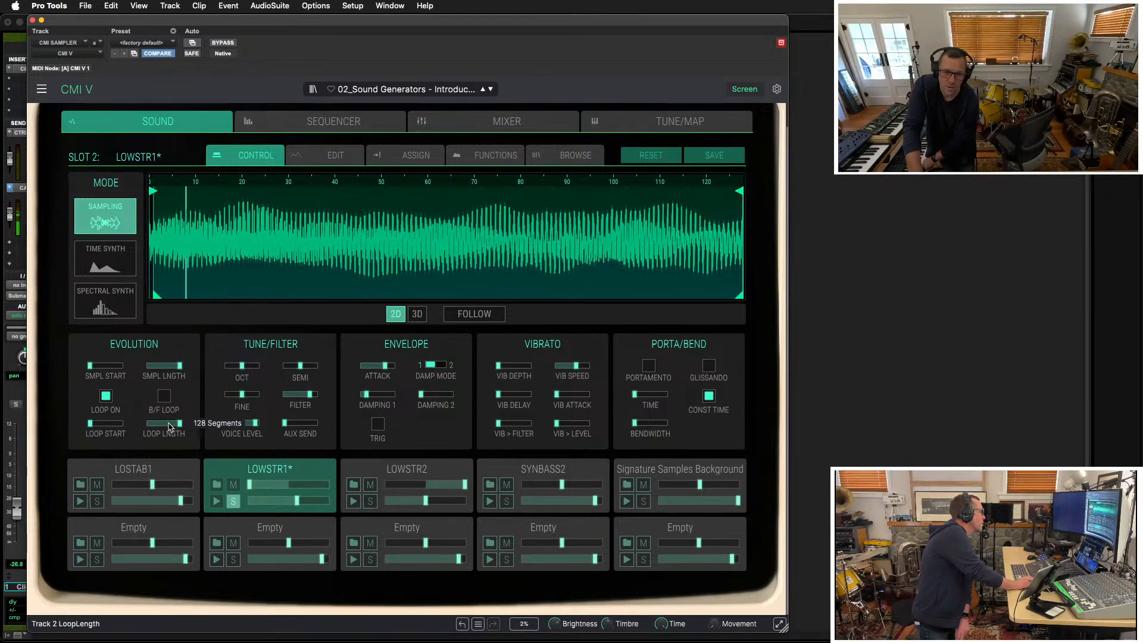
drag(91, 423, 91, 424)
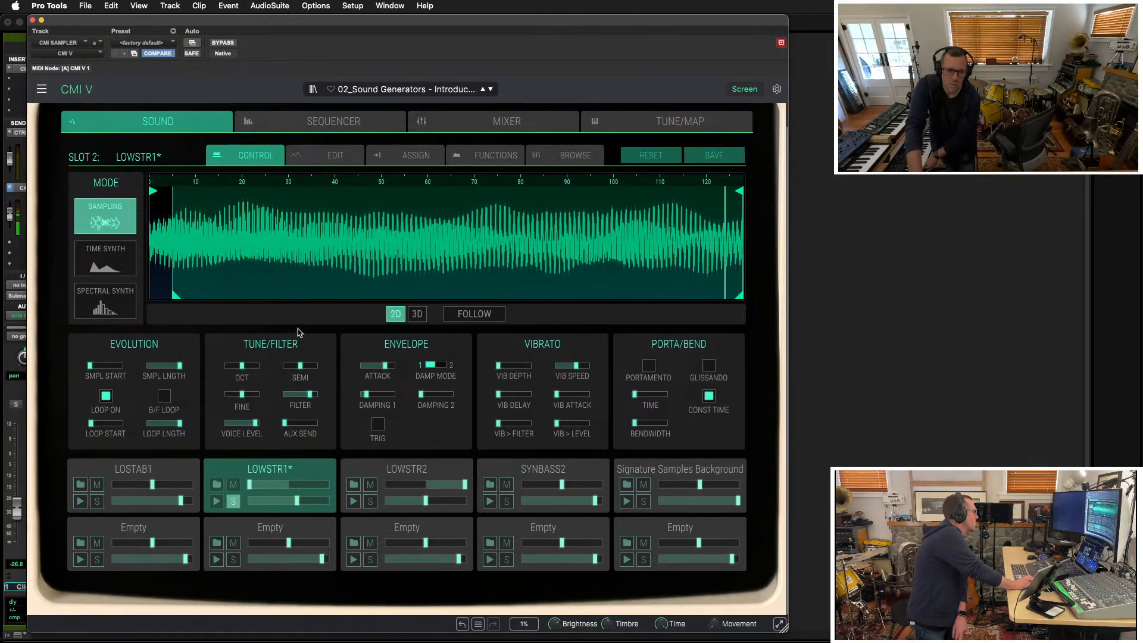
mouse_move(91, 424)
mouse_down()
mouse_move(117, 423)
mouse_move(89, 423)
mouse_up()
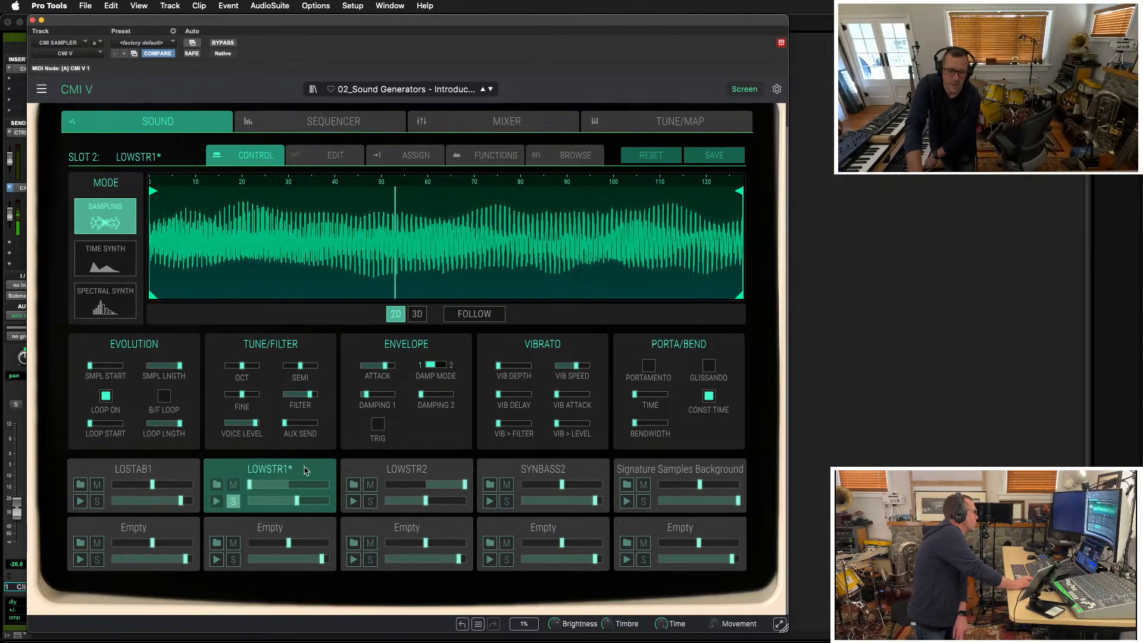
Audition LOWSTR2, SYNBASS2 and Signature Samples Background by soloing them alongside LOWSTR1, and clear all slot solos and mutes
click(371, 501)
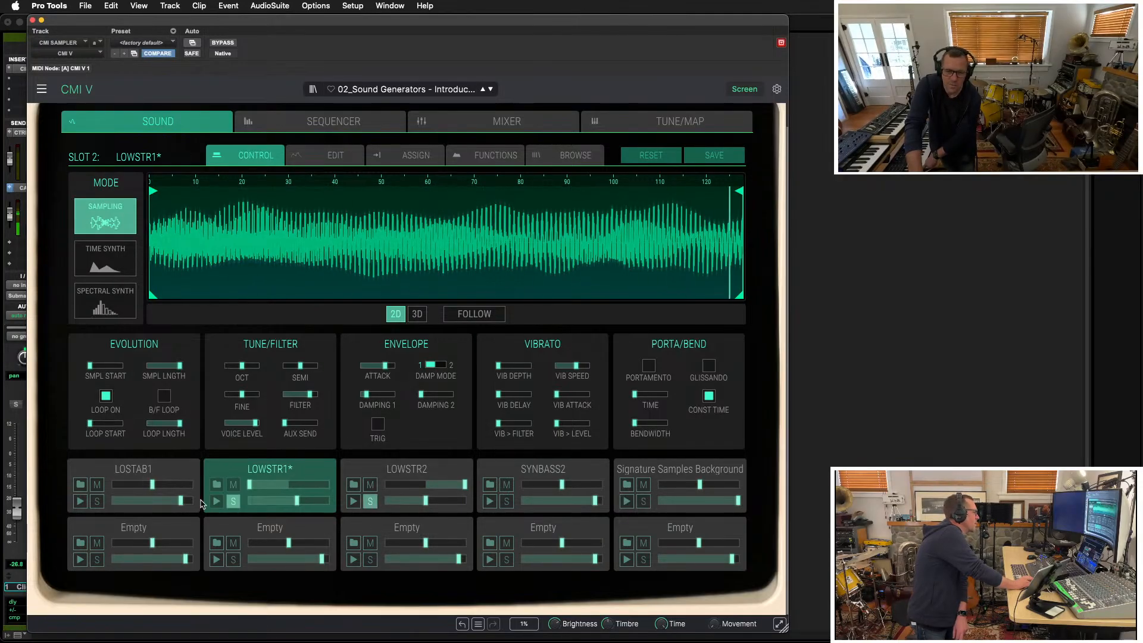
click(233, 501)
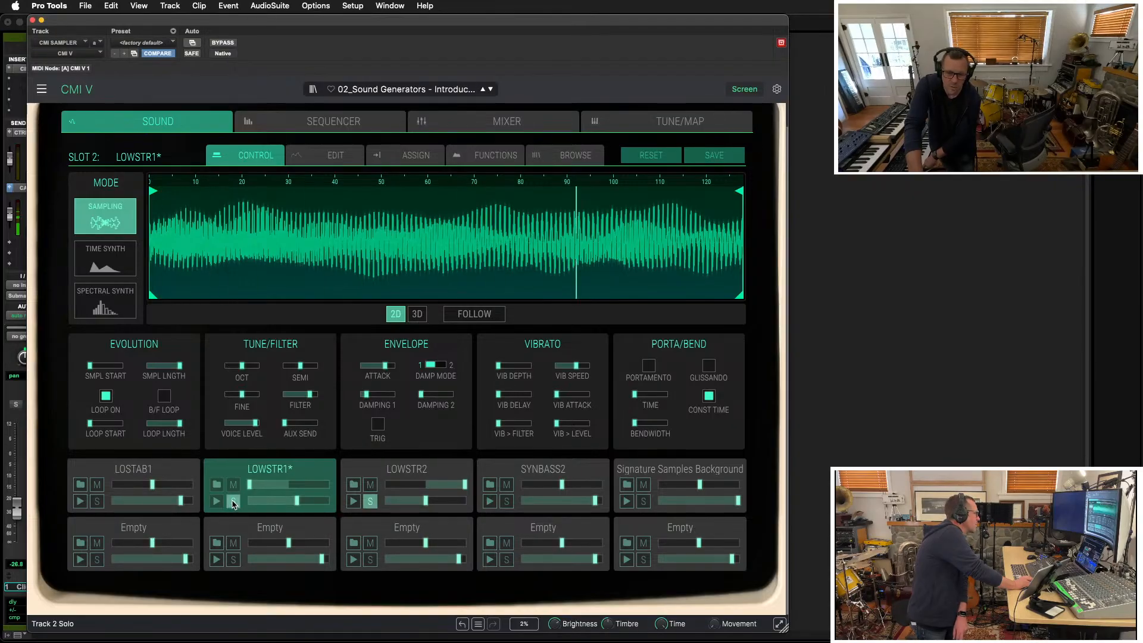
click(234, 501)
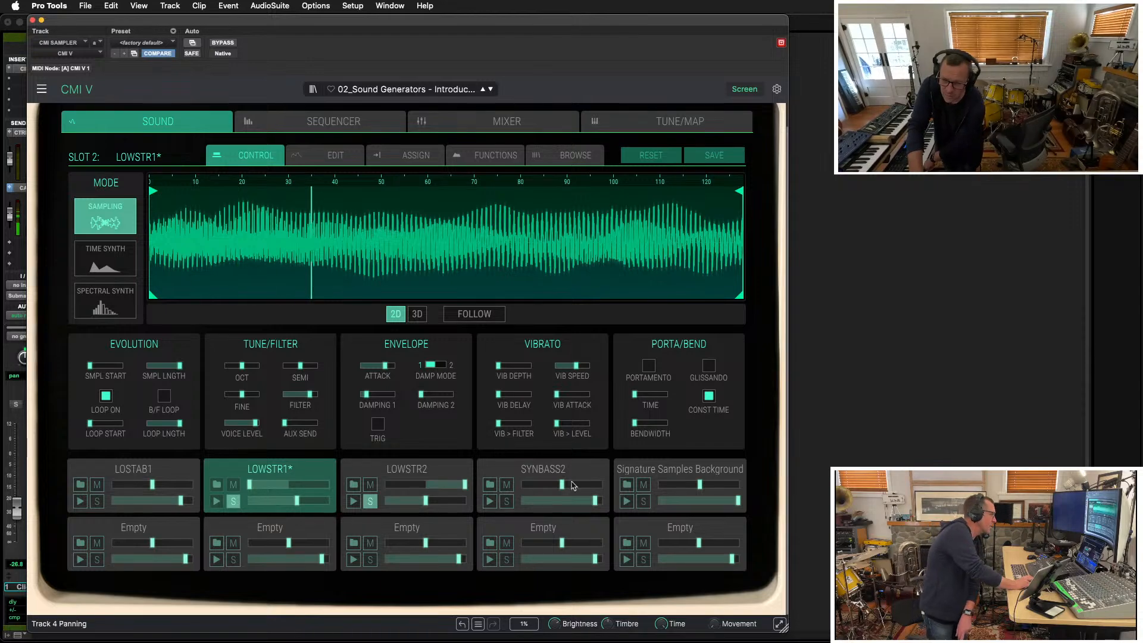
click(506, 501)
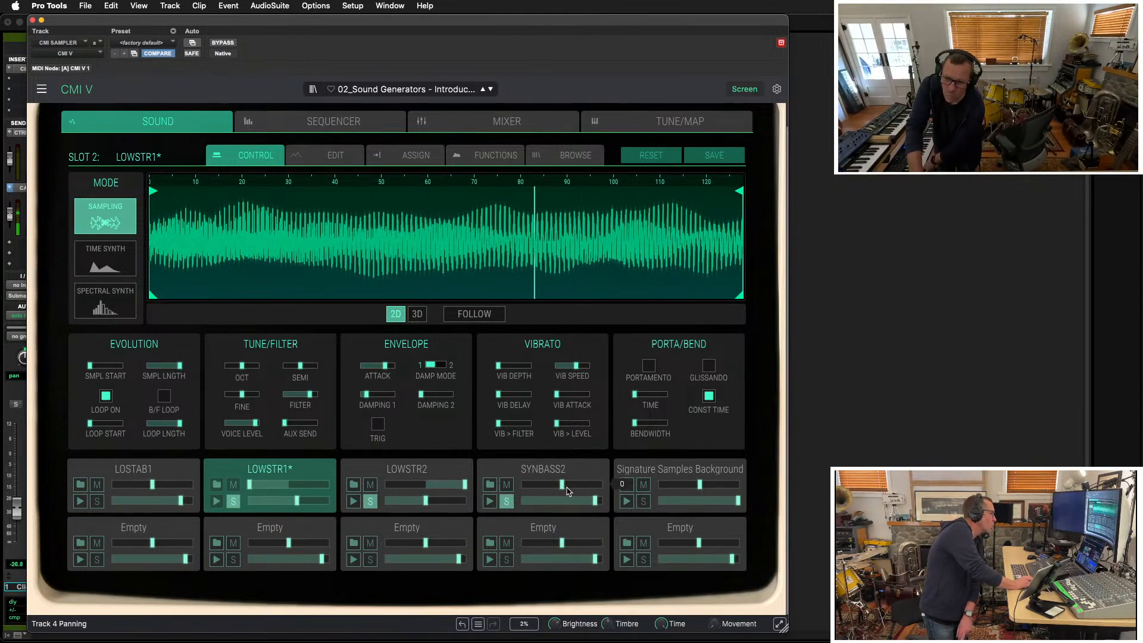
click(642, 501)
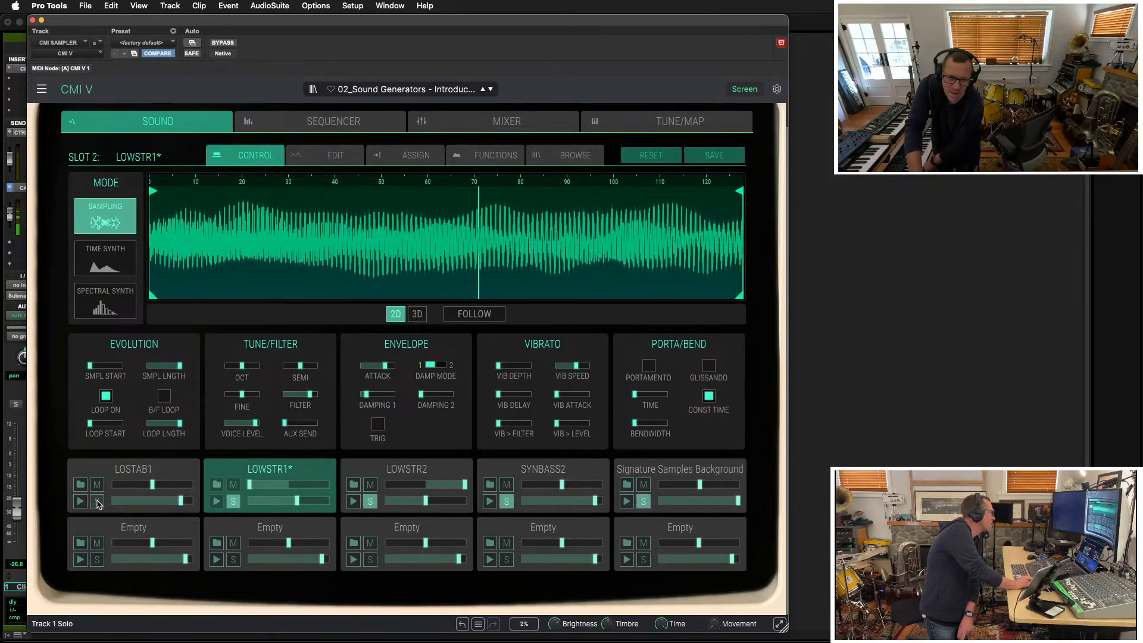
click(372, 502)
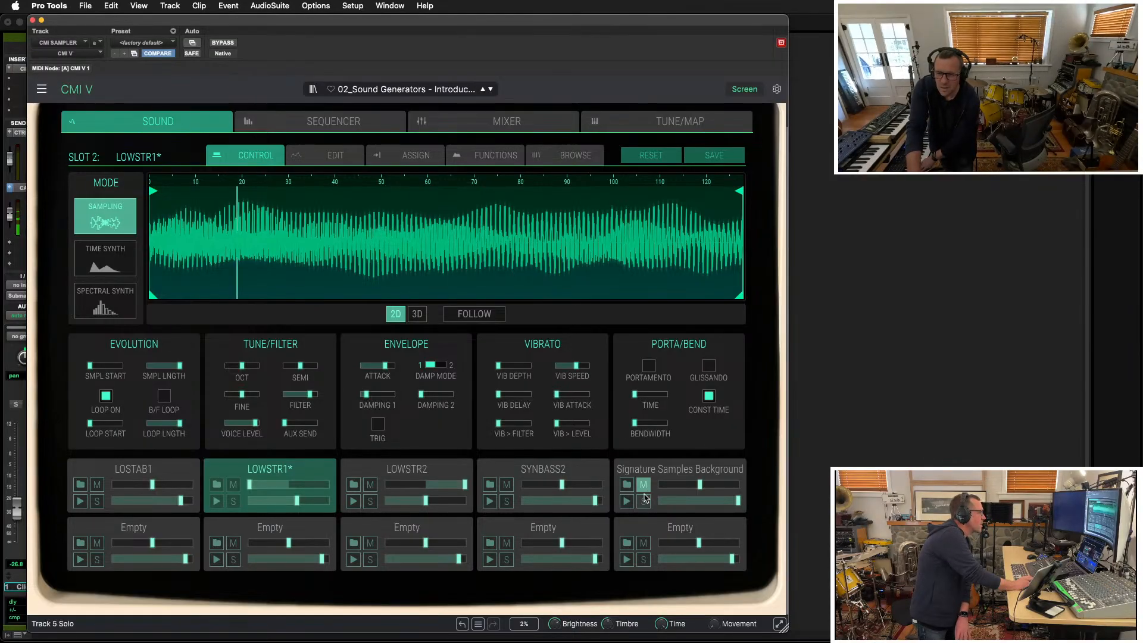
click(644, 487)
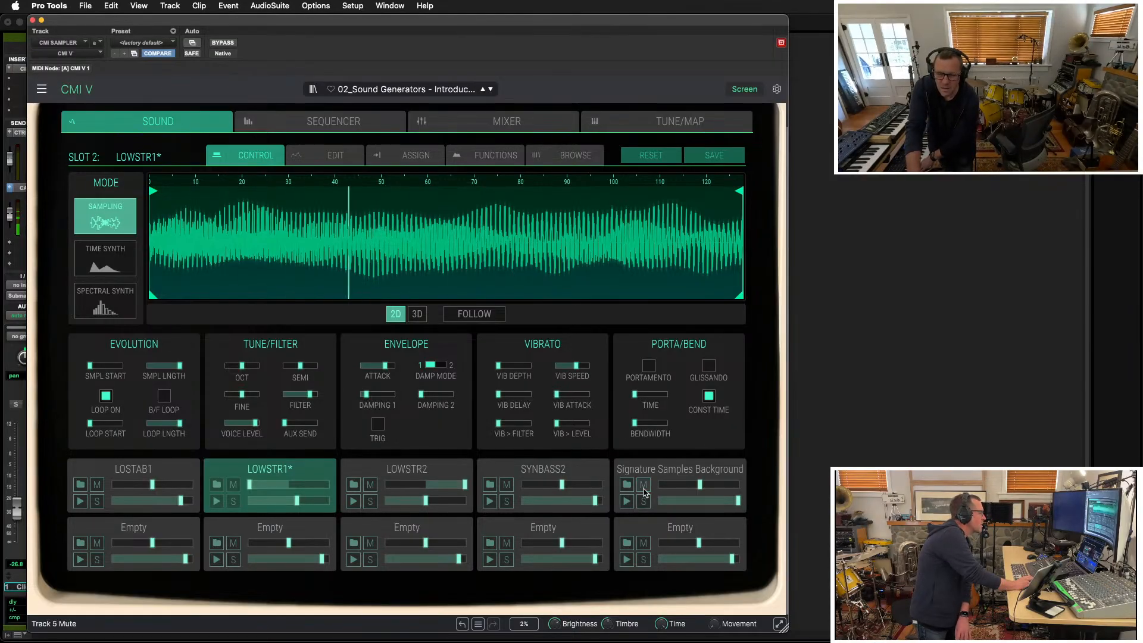
Pan SYNBASS2 slightly left, adjust LOSTAB1's pan and lower its level to about mid-range, and close the CMI V window
drag(561, 484, 554, 484)
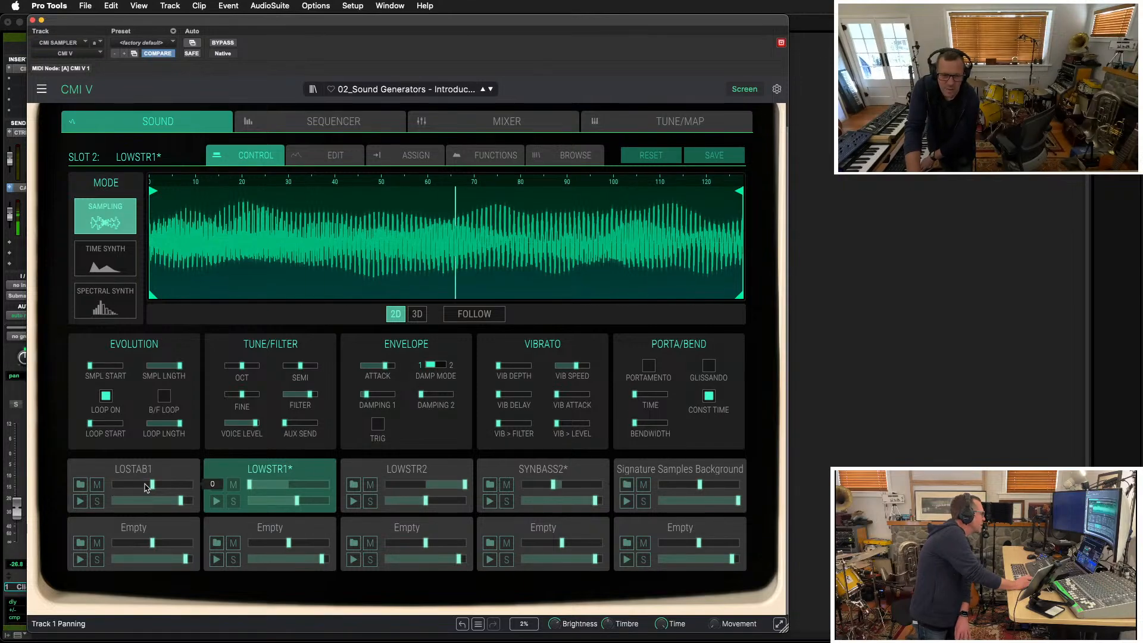
mouse_move(152, 484)
mouse_down()
mouse_move(178, 483)
mouse_move(156, 483)
mouse_up()
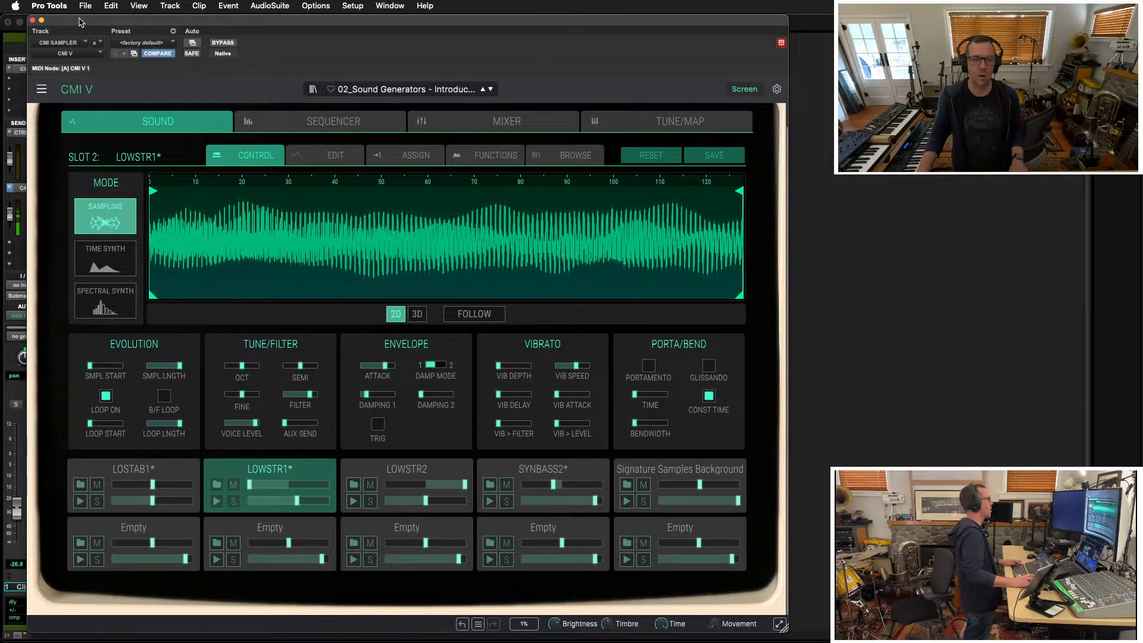
click(33, 20)
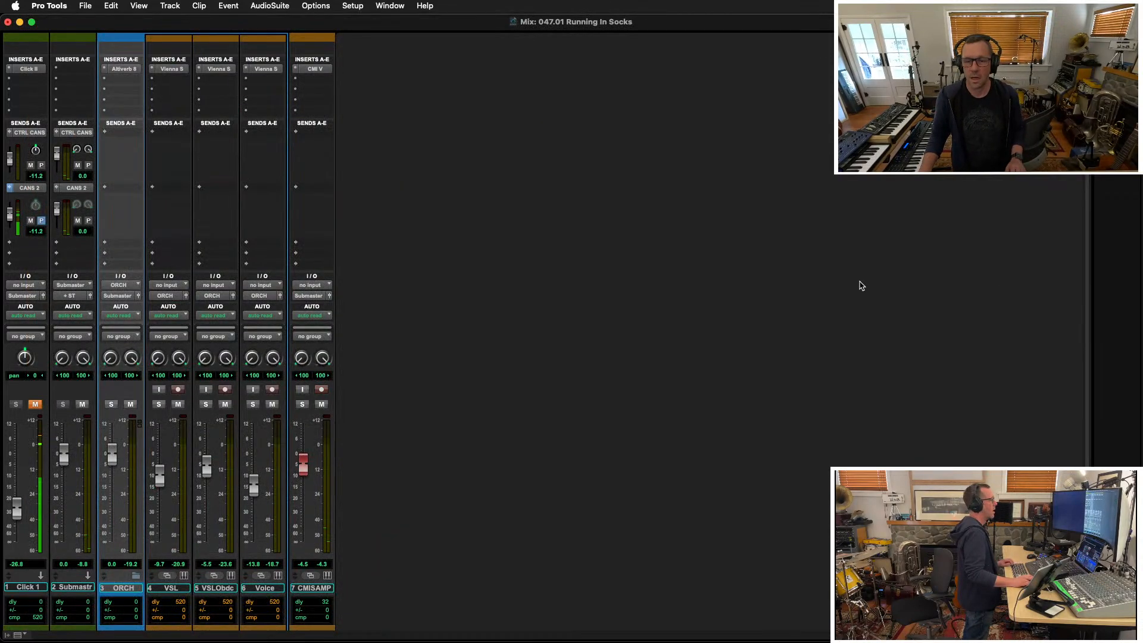
Play the arrangement from bar 16 in the Edit window, stop it and place the edit cursor on the VSL track at bar 18
key(super+equal)
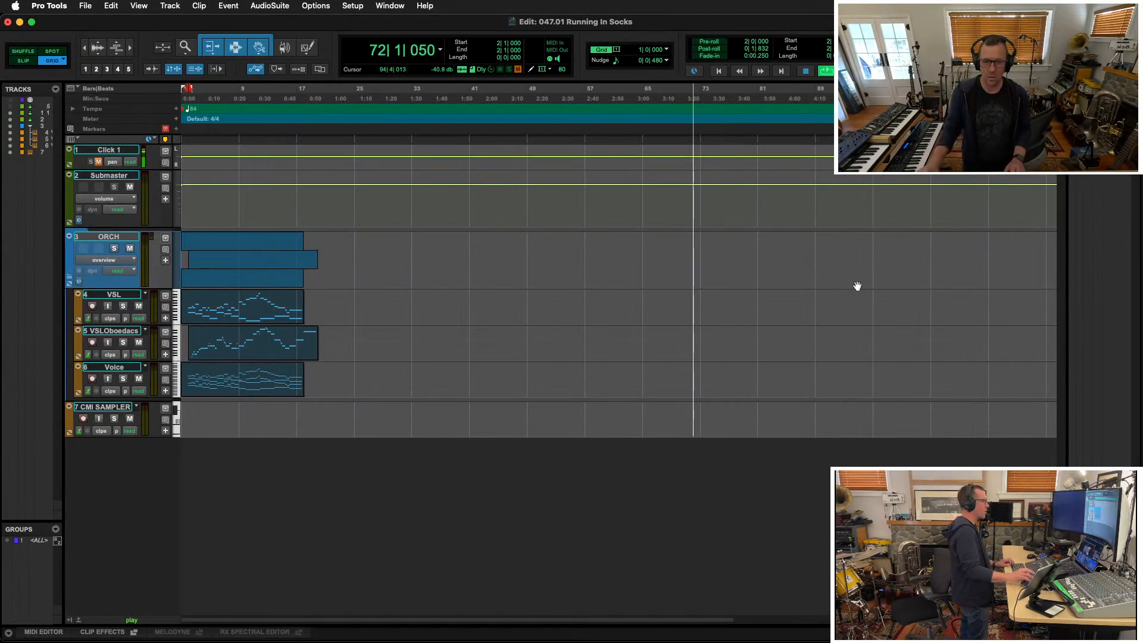
click(289, 306)
key(space)
key(space)
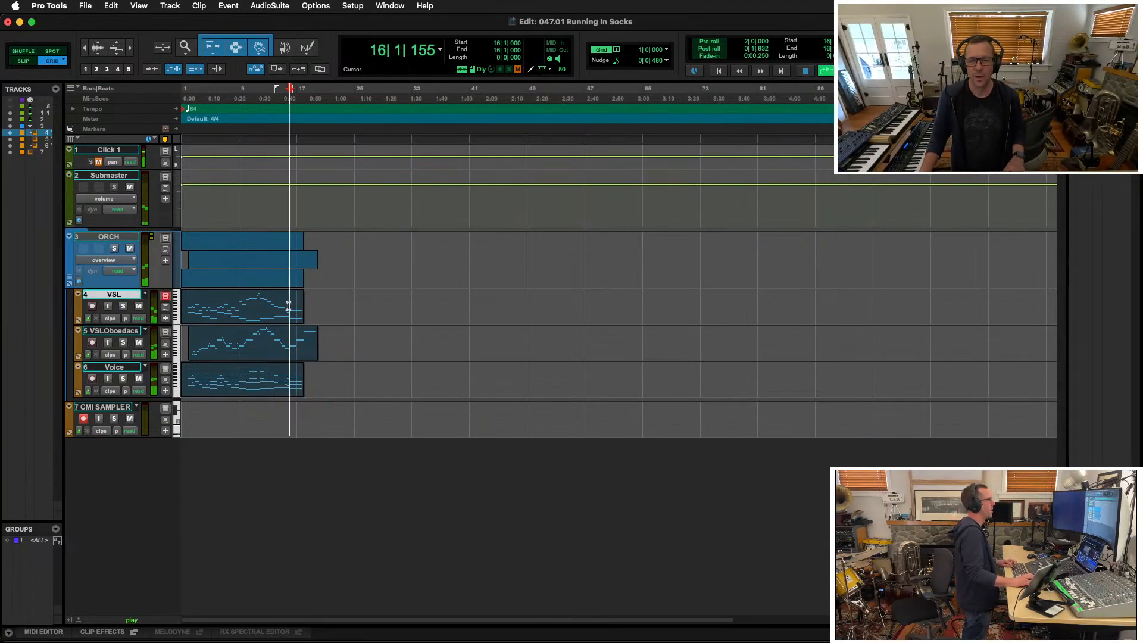
key(super+bracketright)
key(super+bracketright)
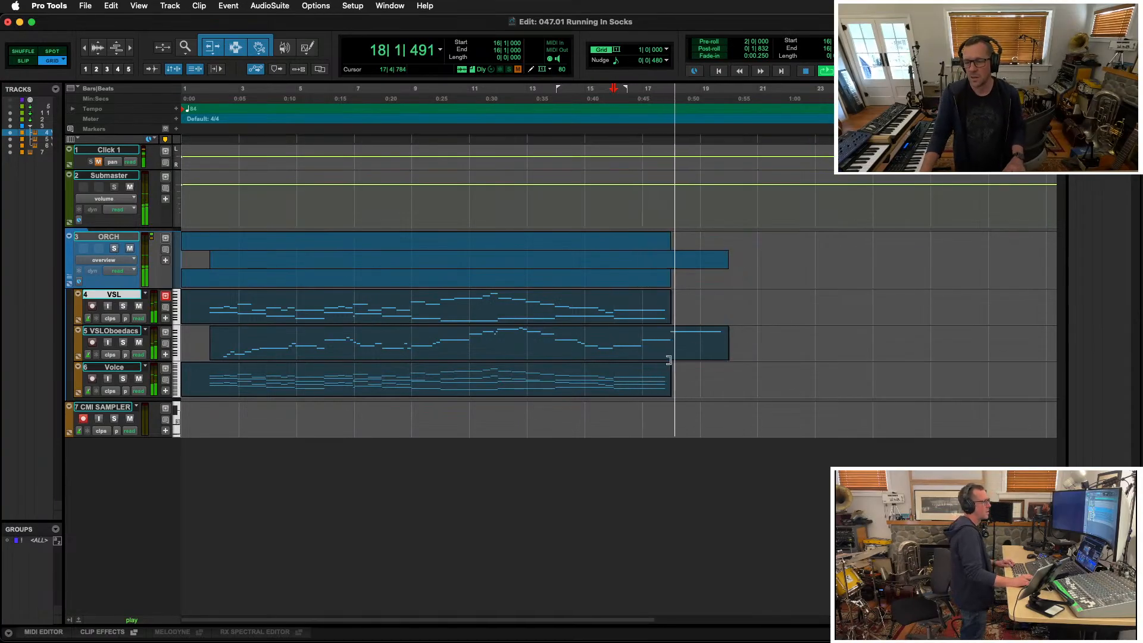
key(space)
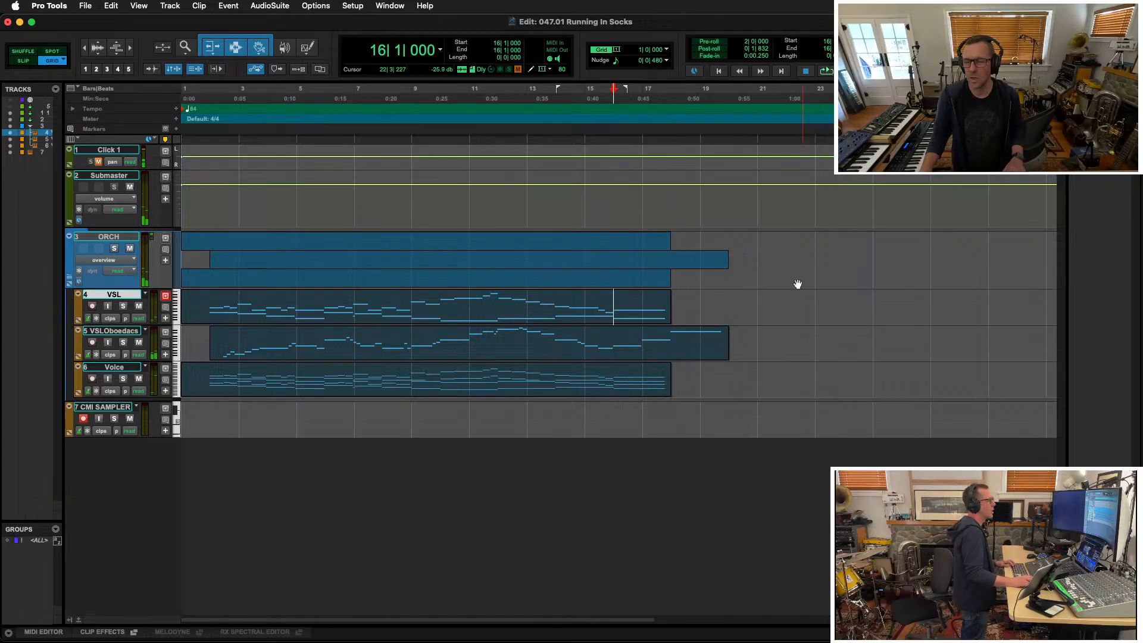
click(669, 302)
click(673, 301)
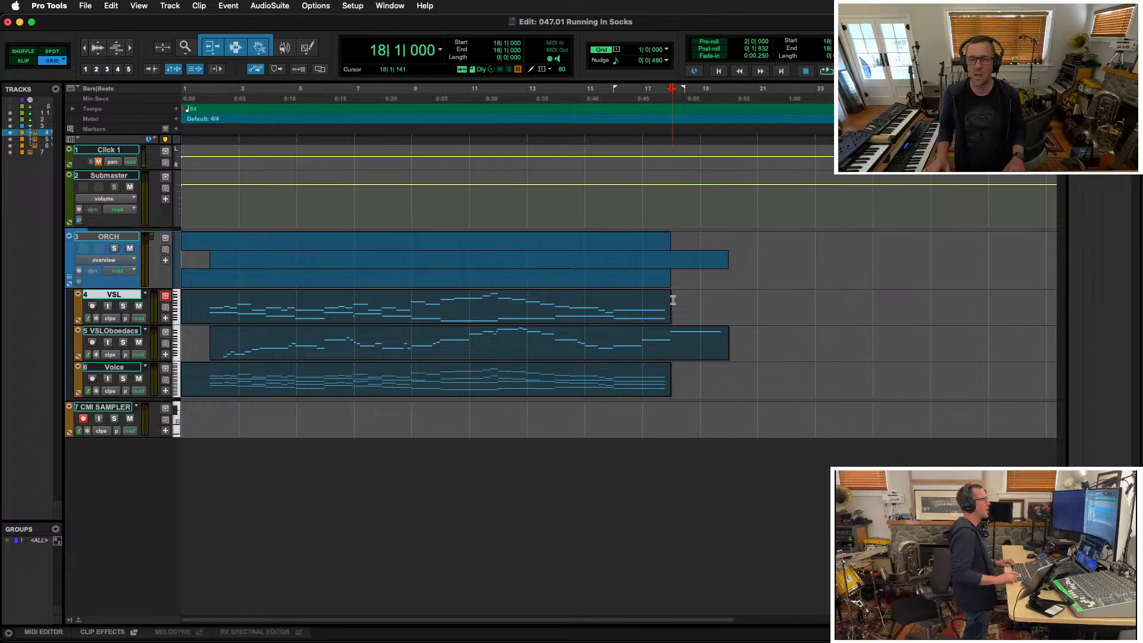
Insert a 172 BPM tempo change at bar 18, unmute the Click 1 track and play from there
click(177, 111)
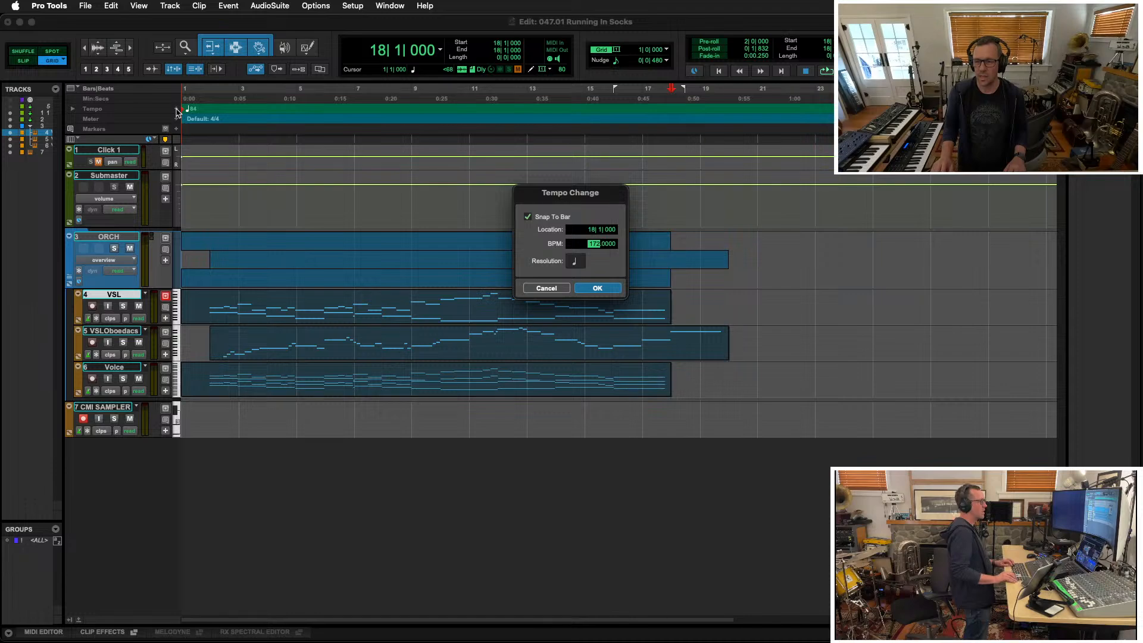
key(Return)
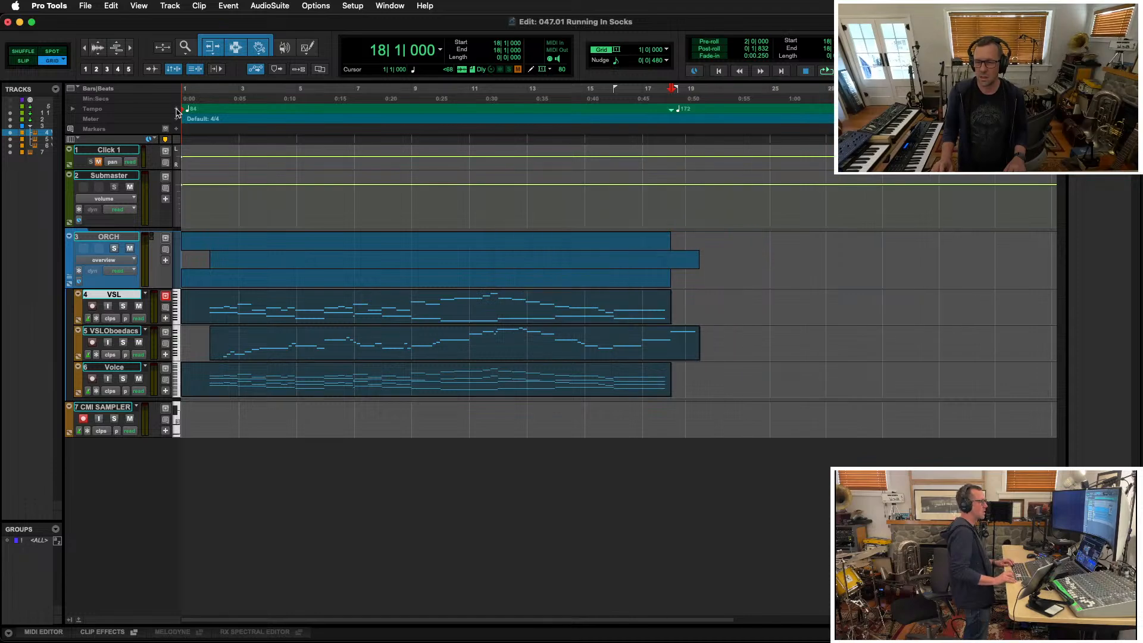
key(space)
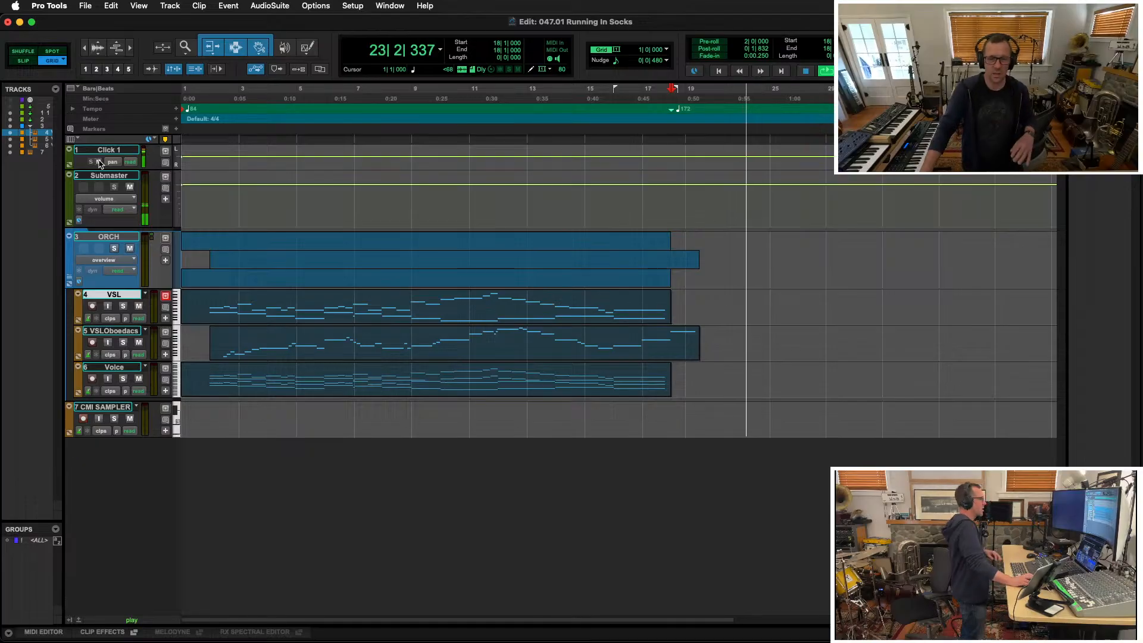
key(super+equal)
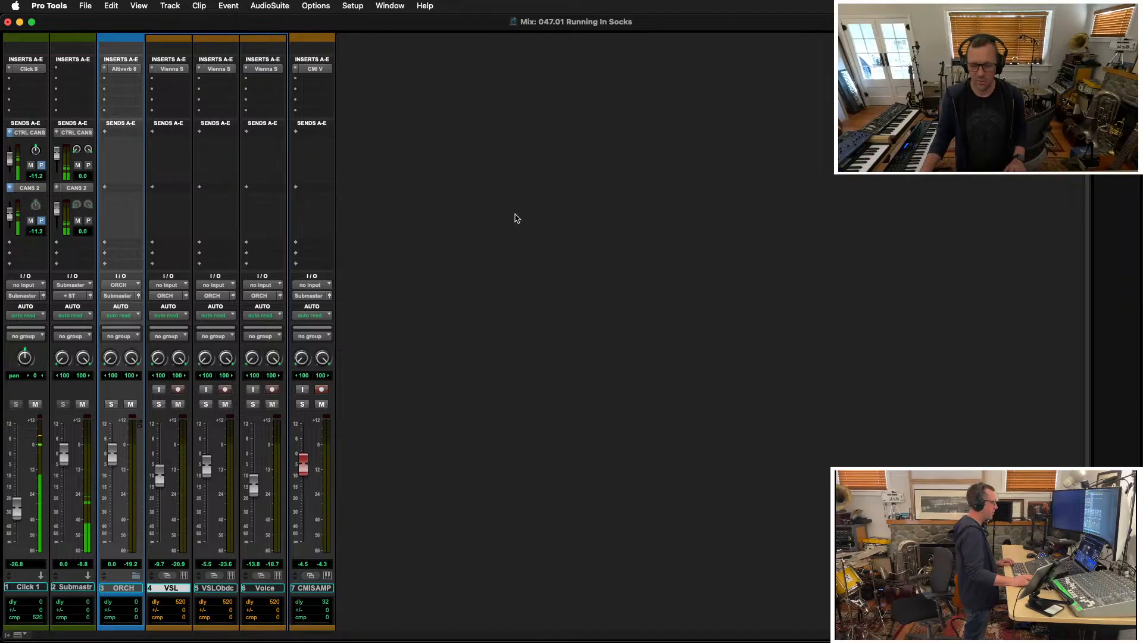
key(super+equal)
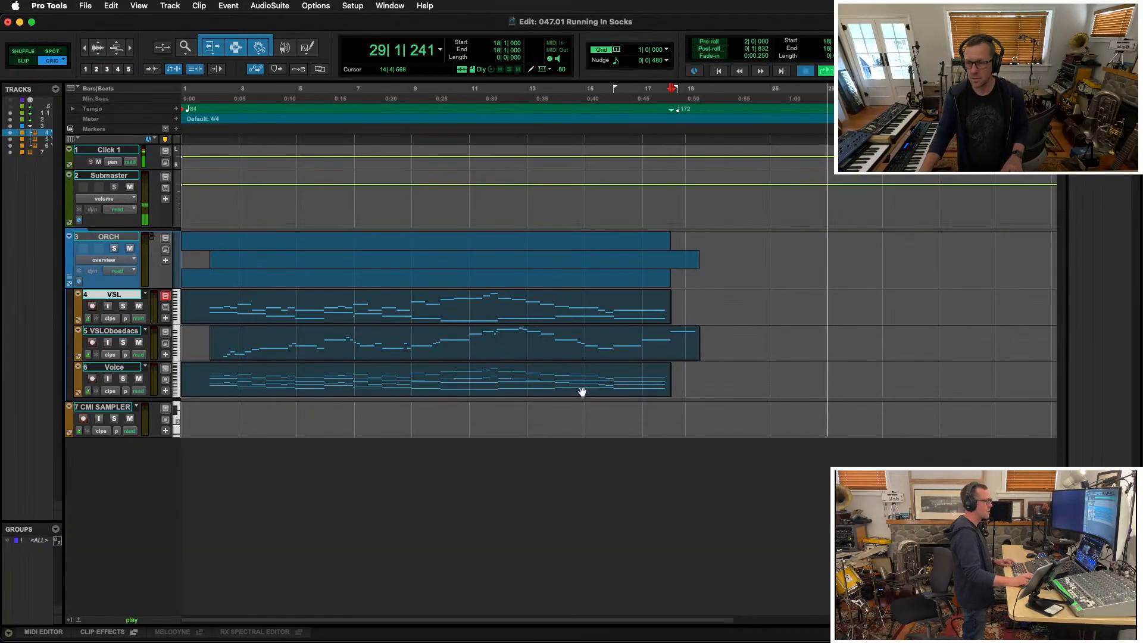
Rehearse the CMI SAMPLER part against the click, playing from bar 18
key(space)
key(space)
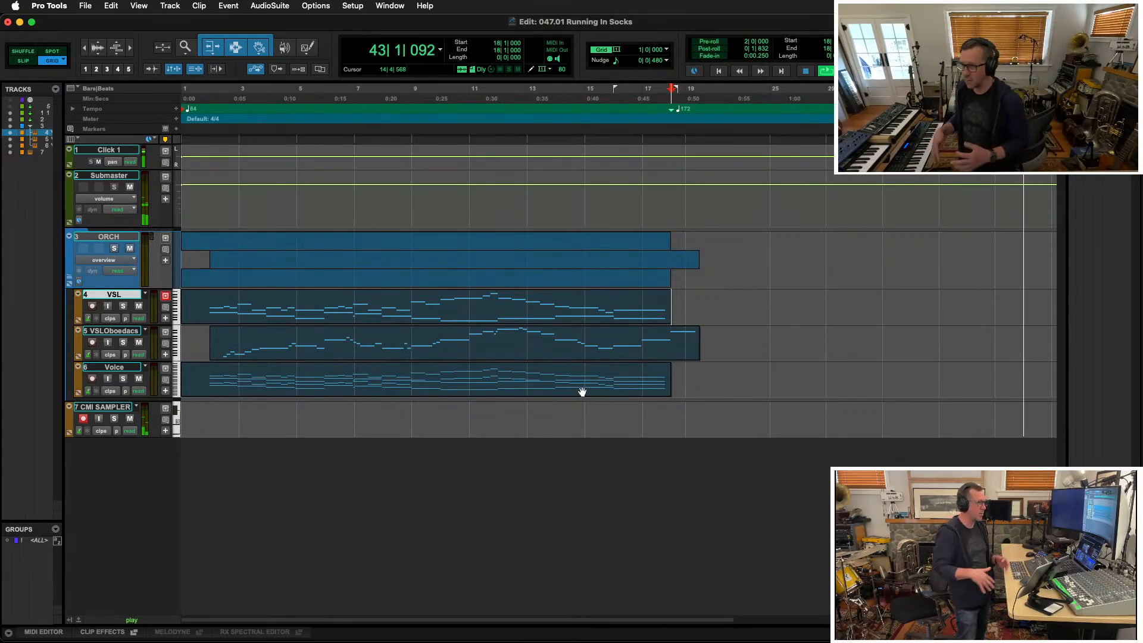
key(space)
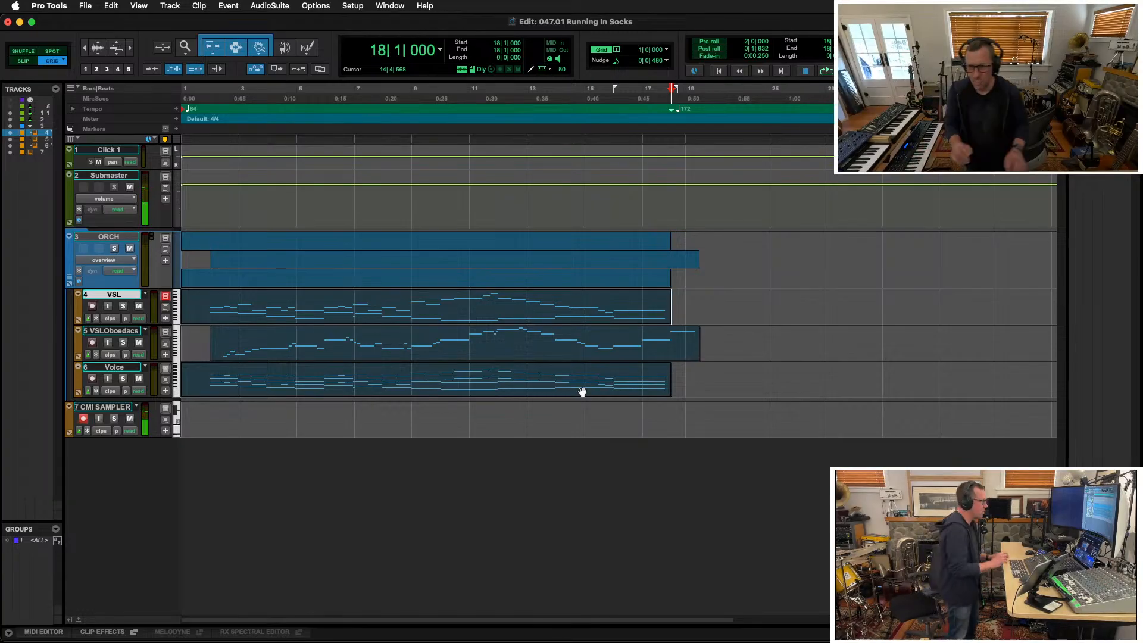
Start playback at bar 18 and punch in a CMI SAMPLER take covering bars 37 to 44
key(space)
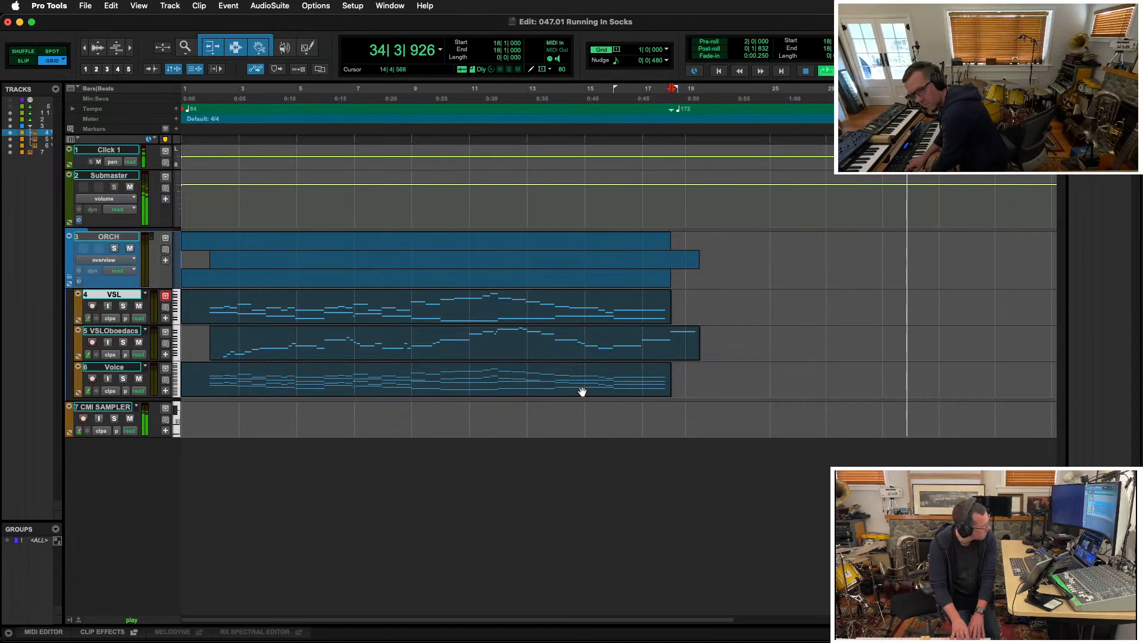
key(super+space)
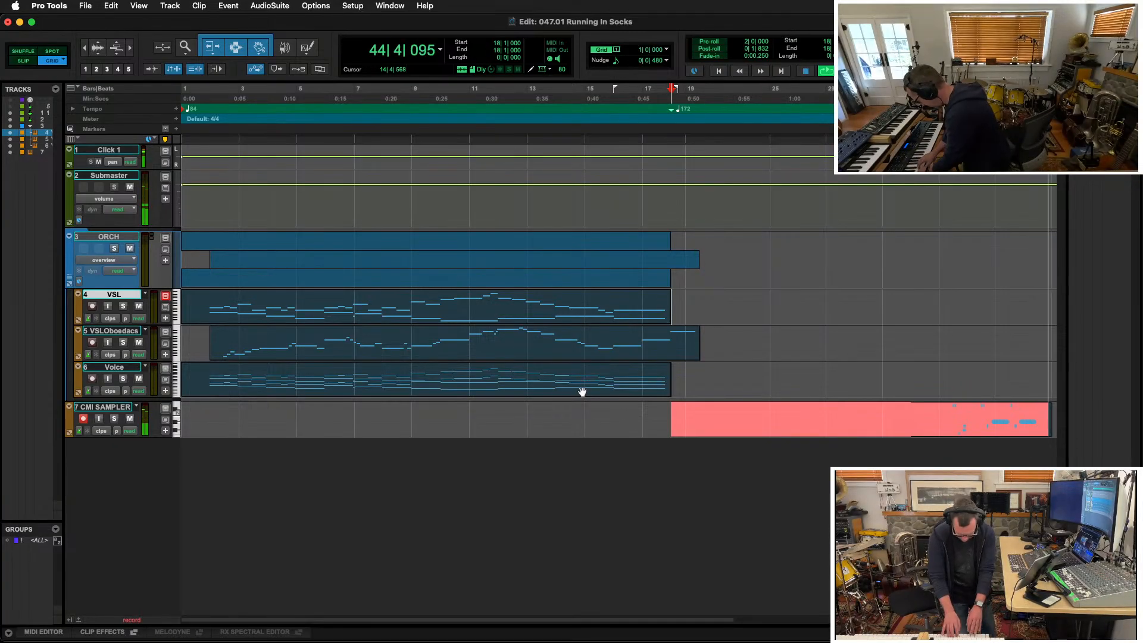
key(space)
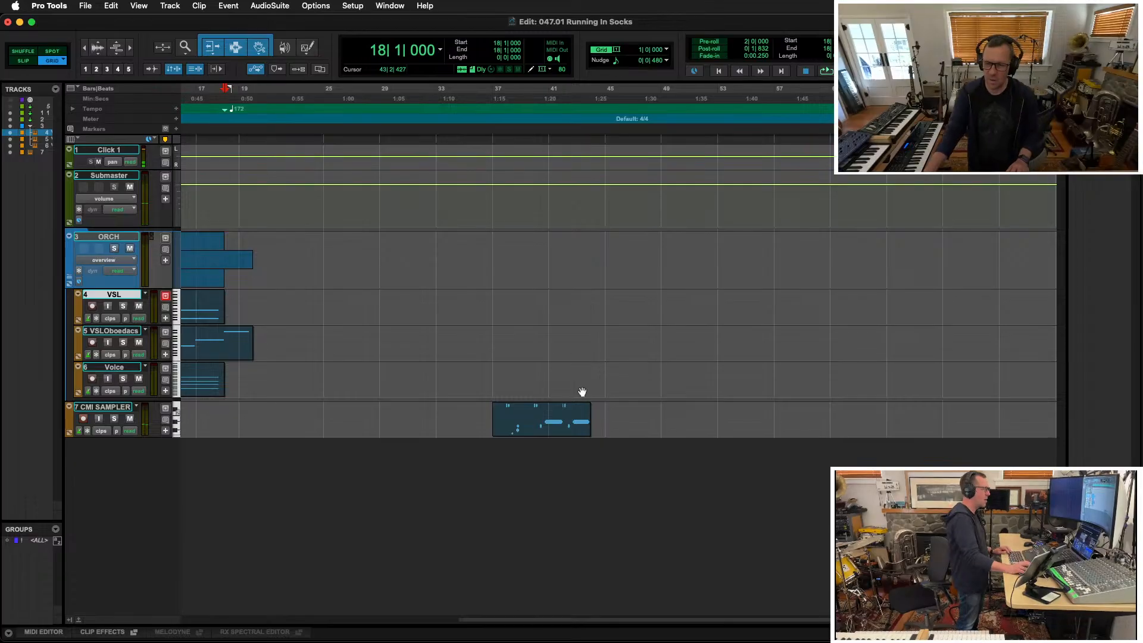
Audition the recorded CMI SAMPLER clip from bar 37 and from bar 40, and select the whole clip
key(space)
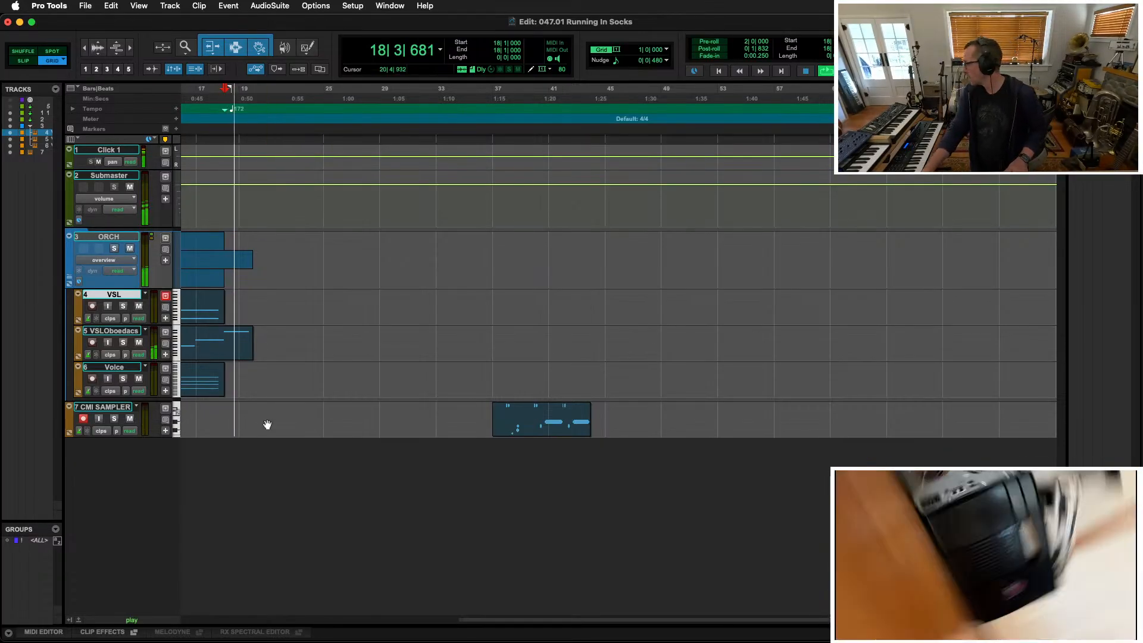
key(space)
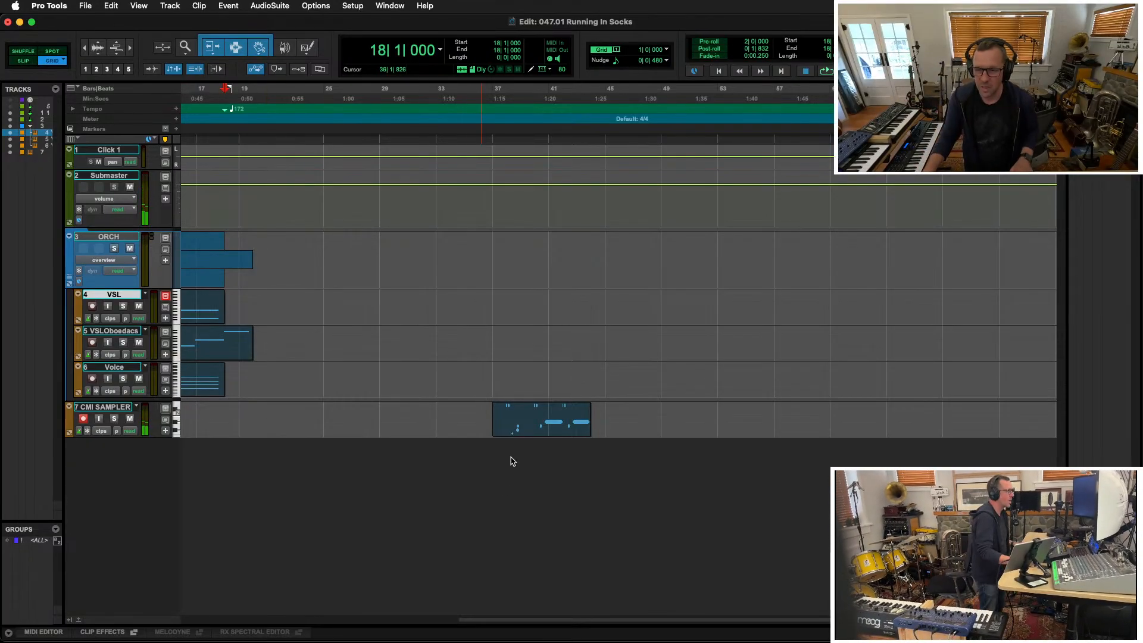
click(513, 429)
key(space)
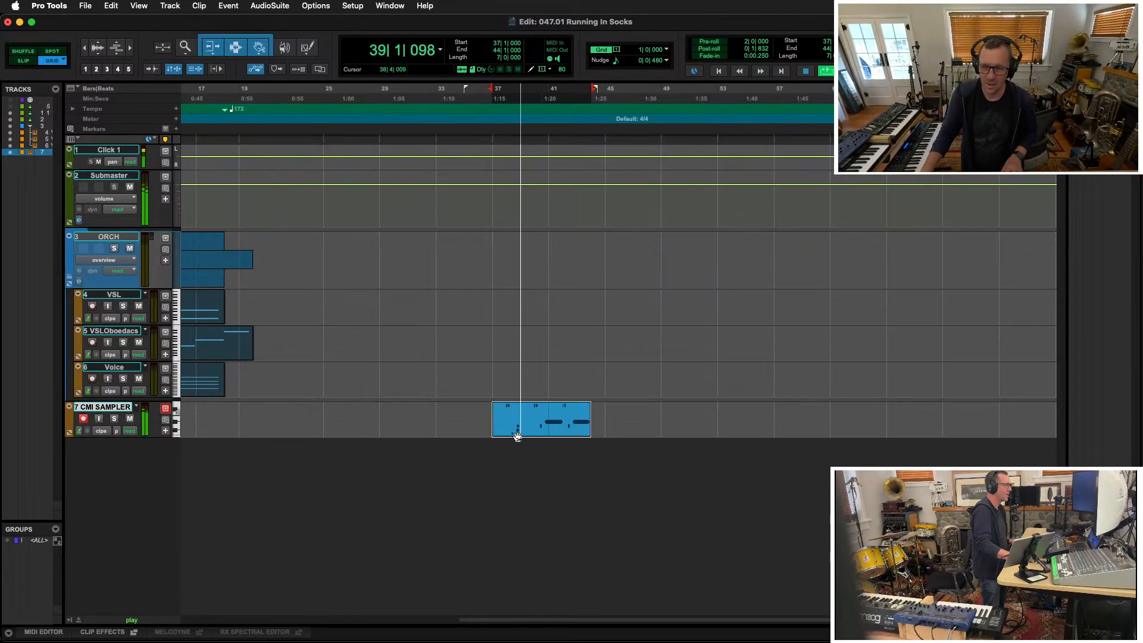
key(space)
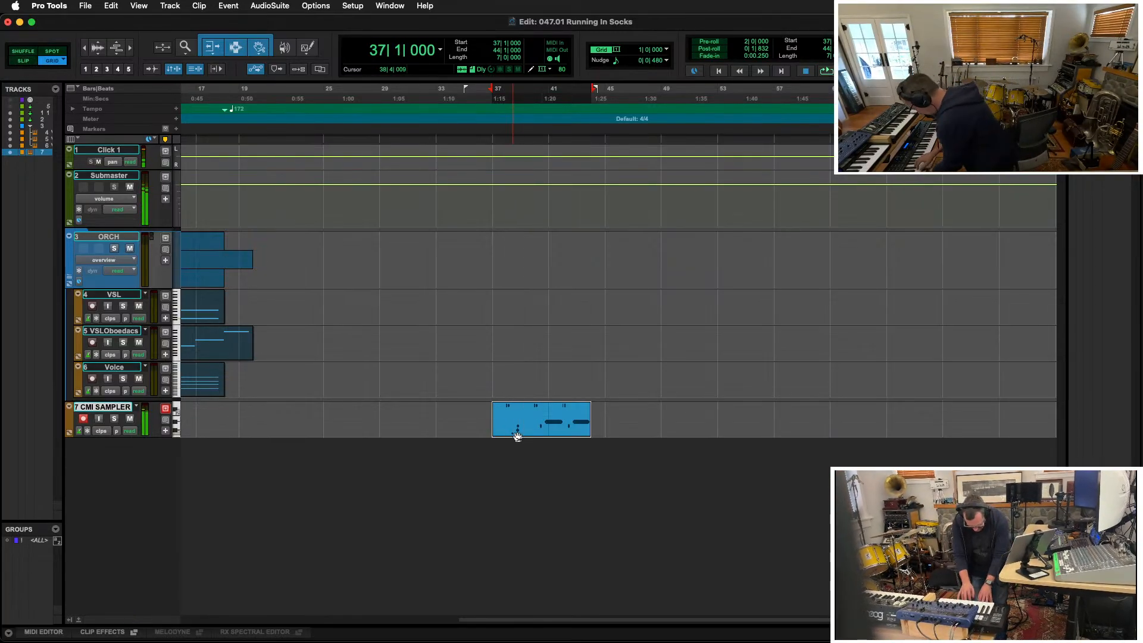
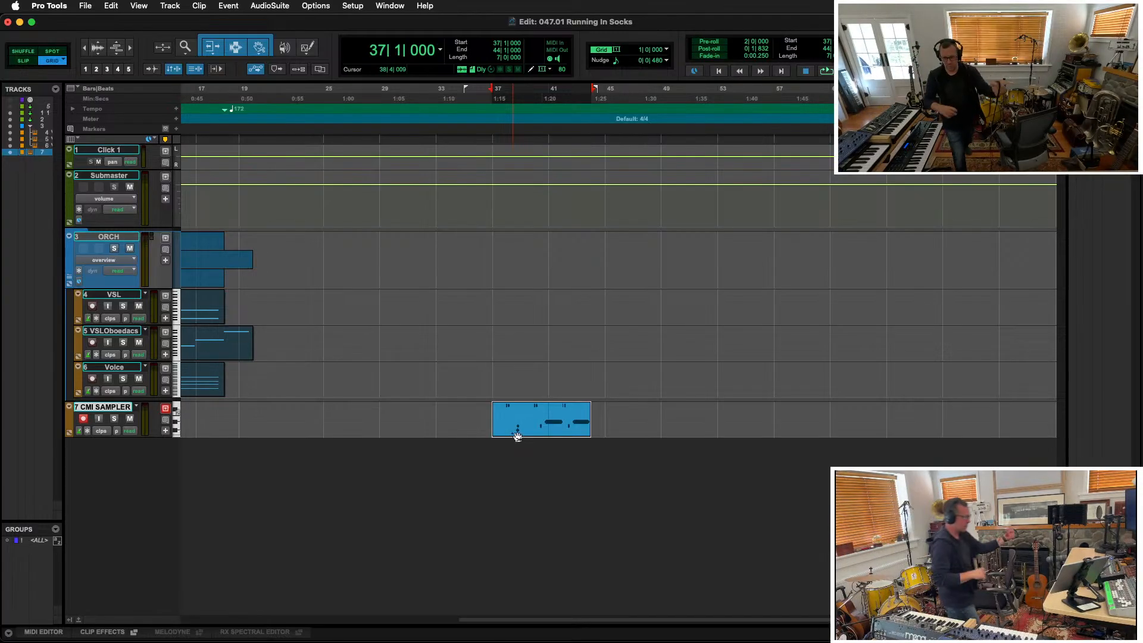
key(space)
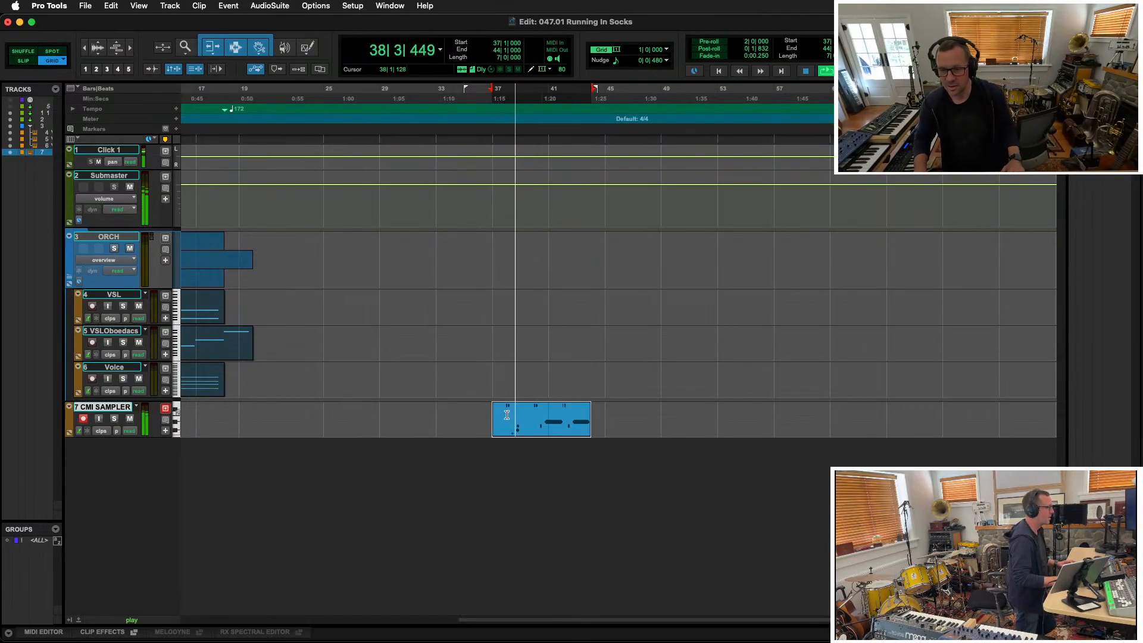
key(space)
click(535, 405)
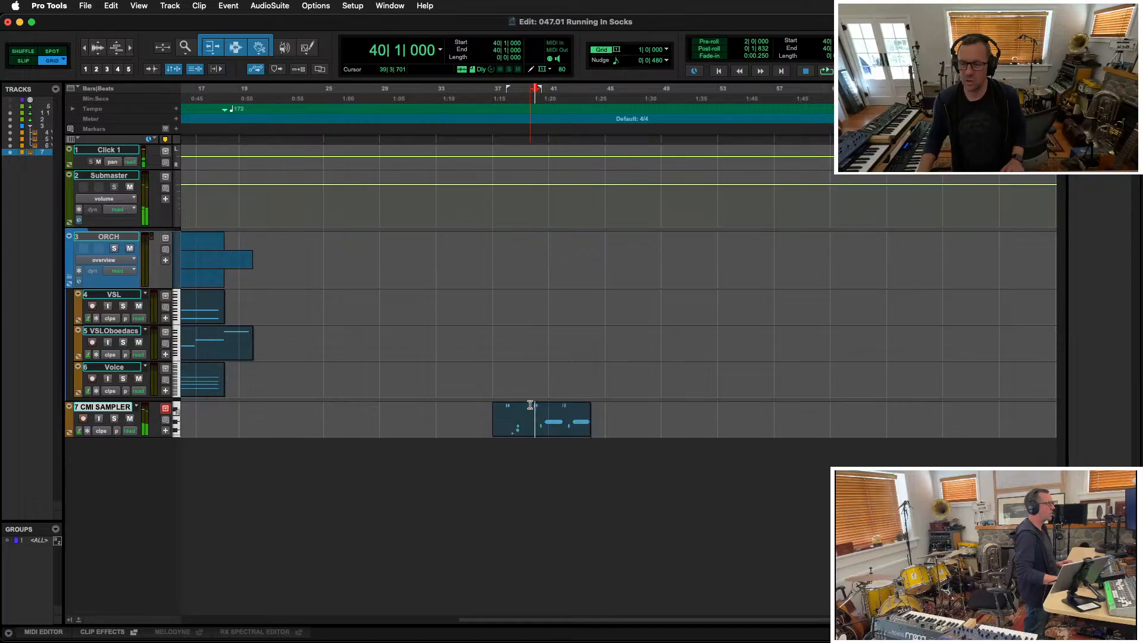
key(space)
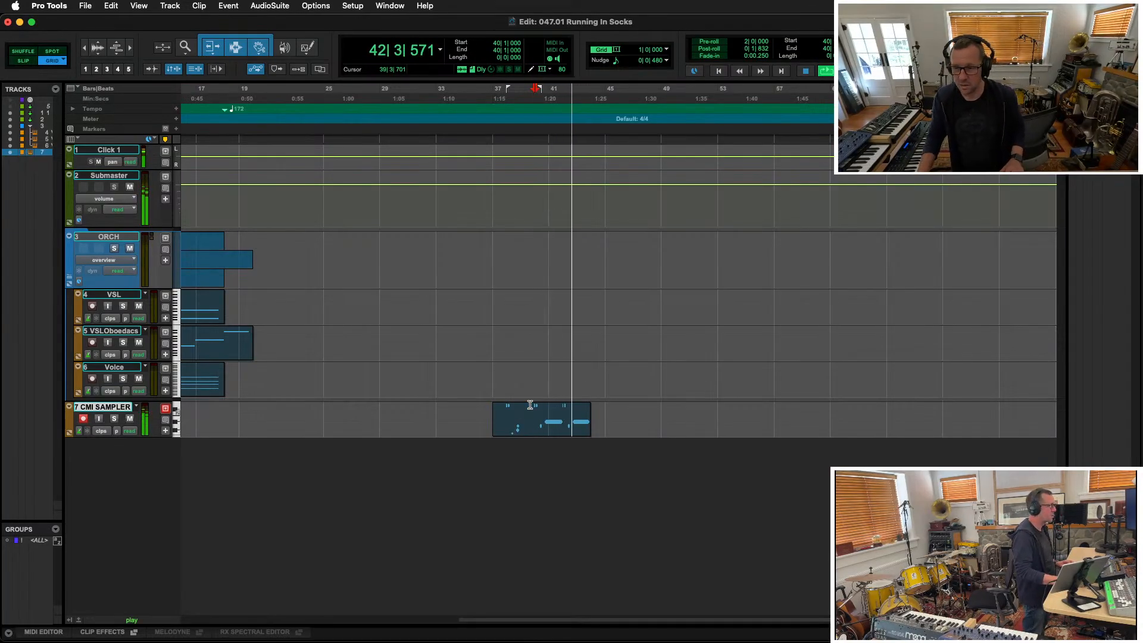
click(552, 426)
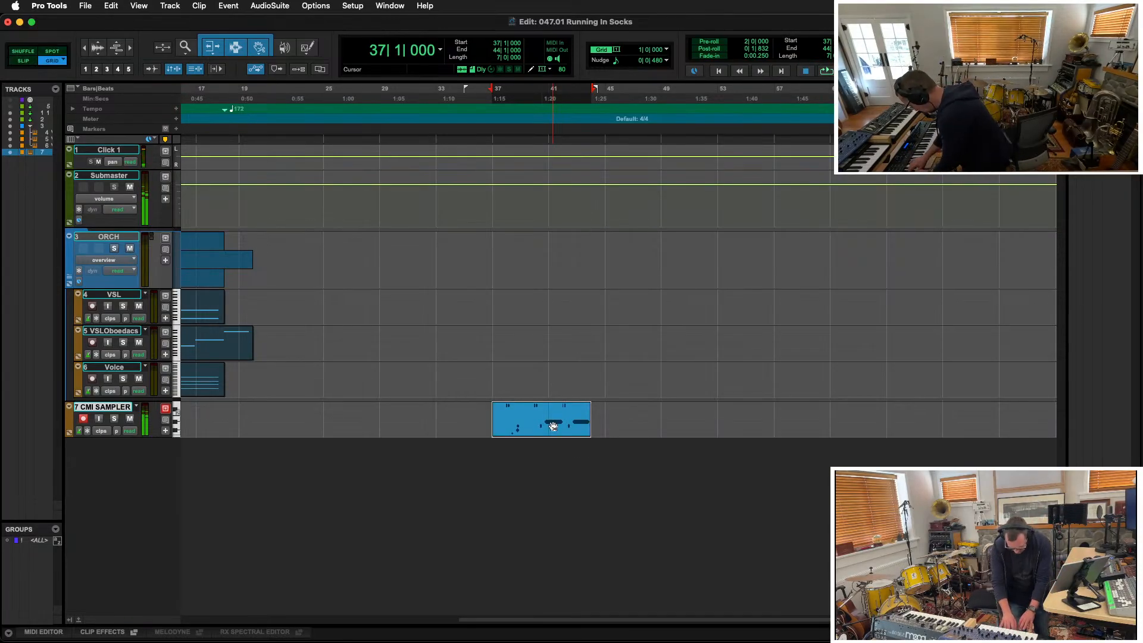
Undo the previous recording and record a new CMI SAMPLER take from bar 18 past bar 37
key(super+z)
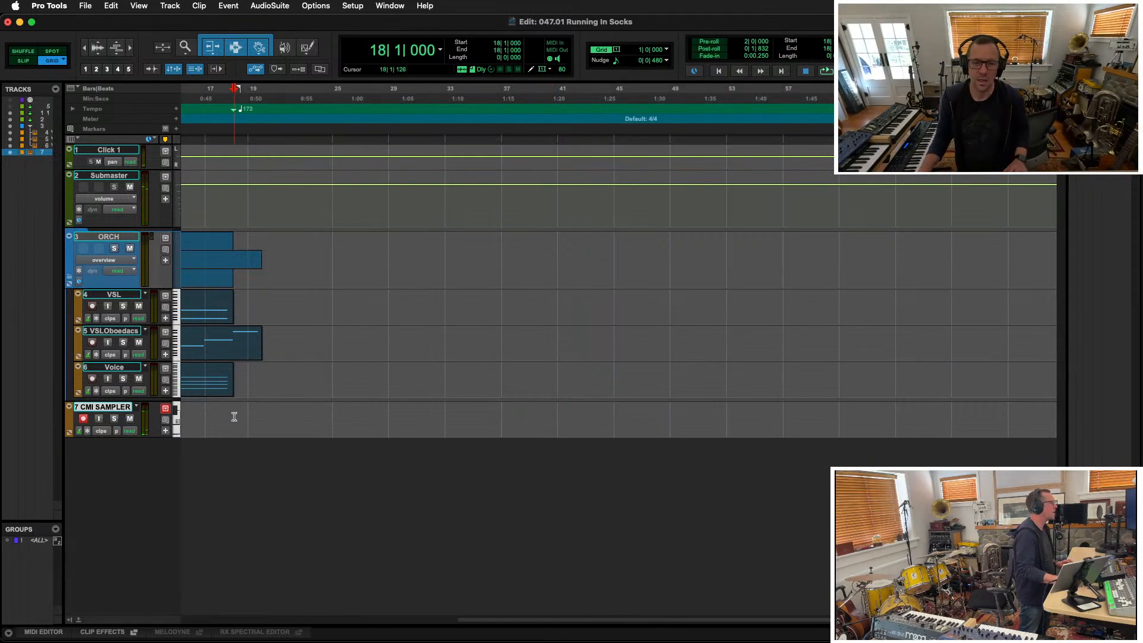
key(super+space)
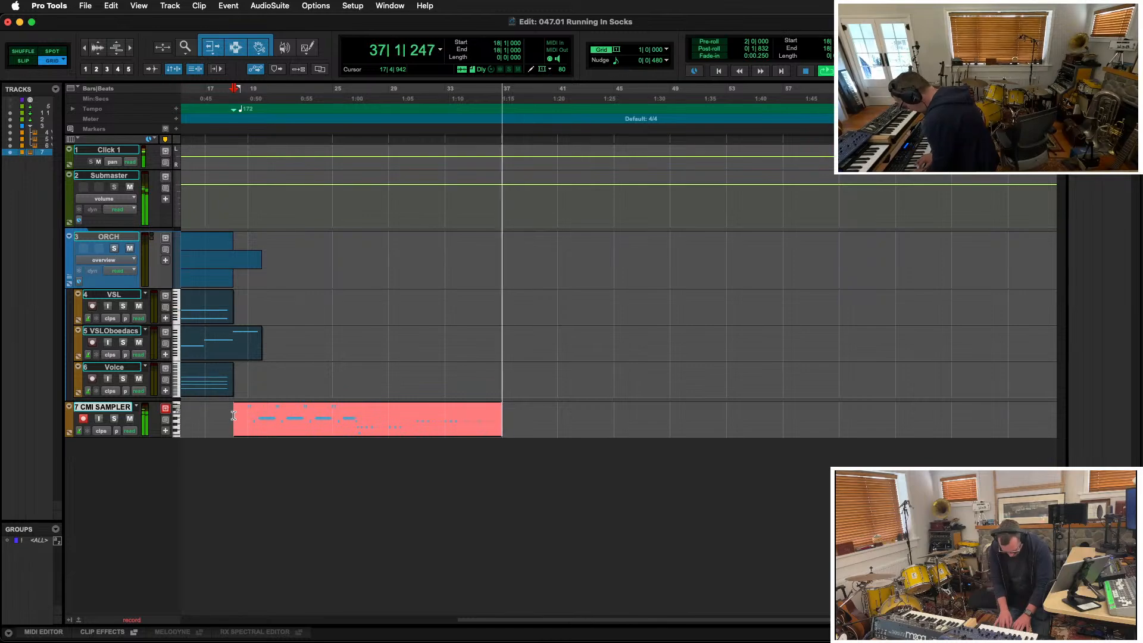
key(space)
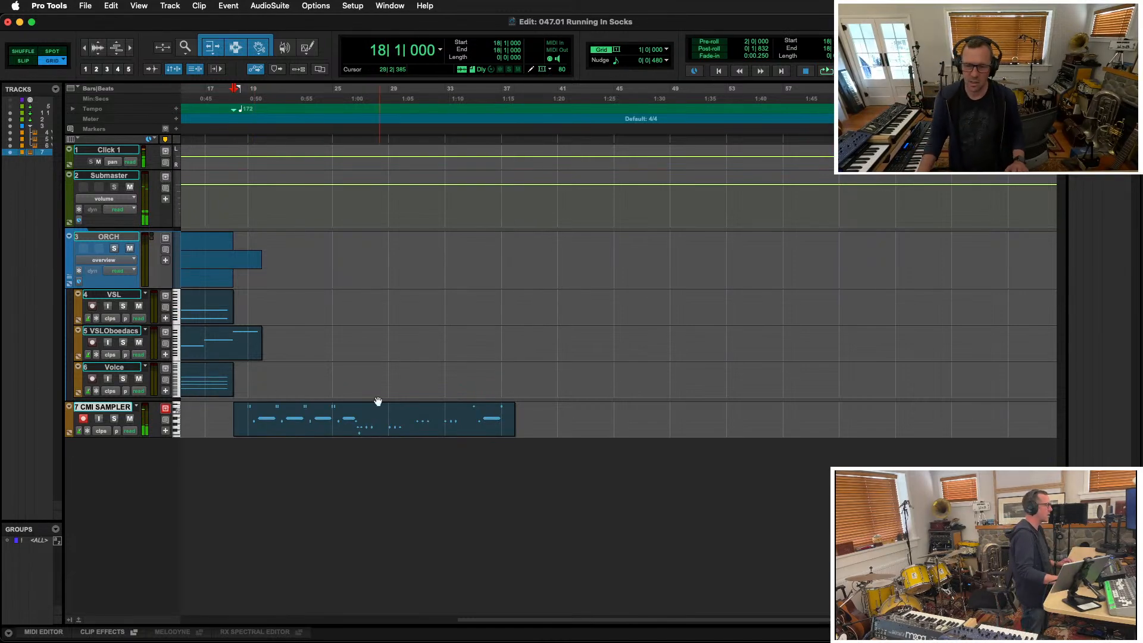
Duplicate bars 19 to 37 of the CMI SAMPLER take and extend the copy's start back to 36|4|841 in Slip mode
drag(246, 414, 498, 419)
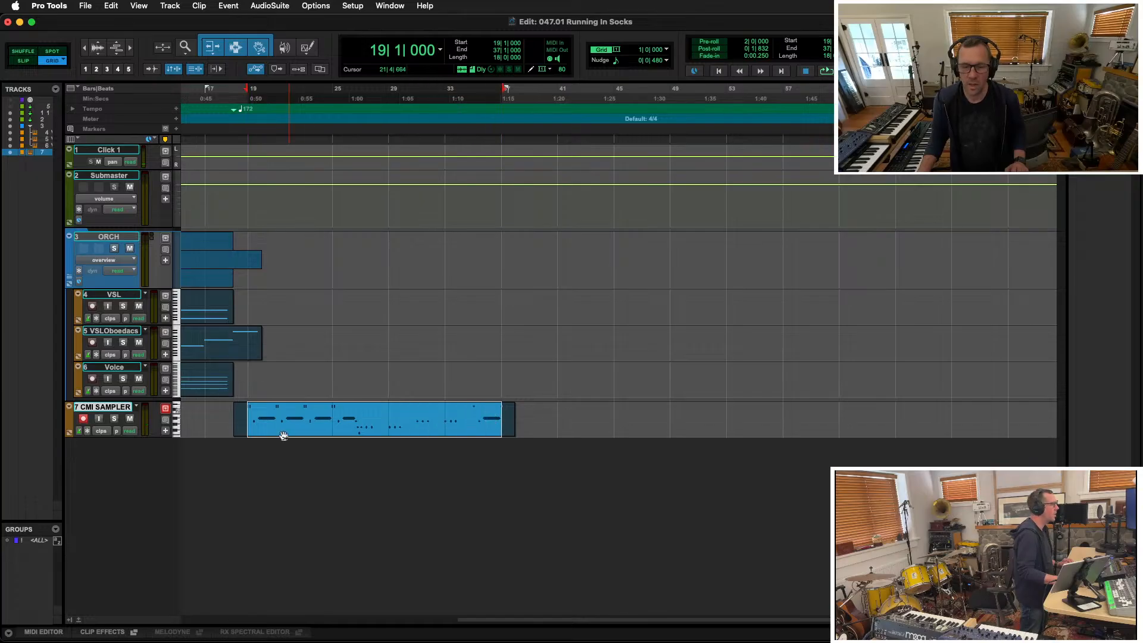
key(super+d)
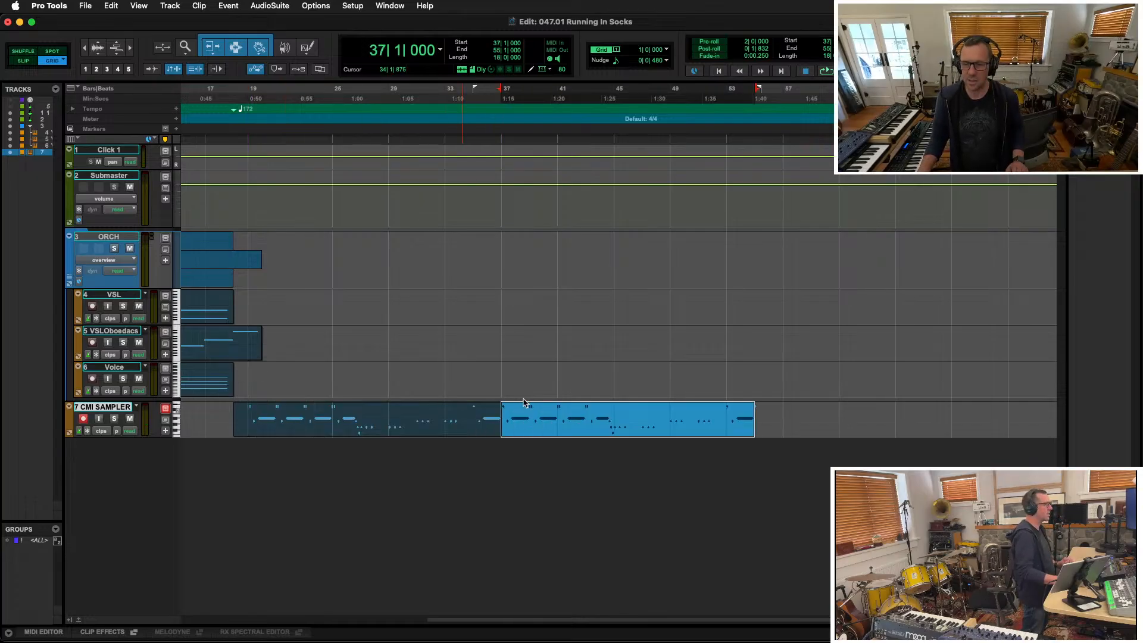
key(t)
key(t)
key(t)
key(t)
key(t)
key(t)
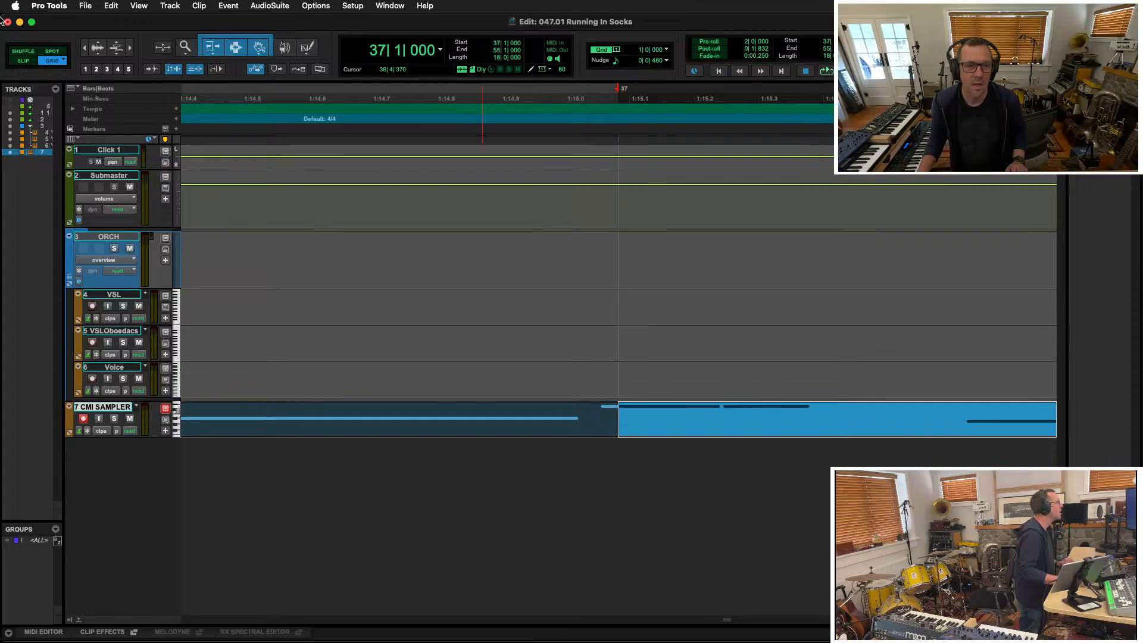
key(F2)
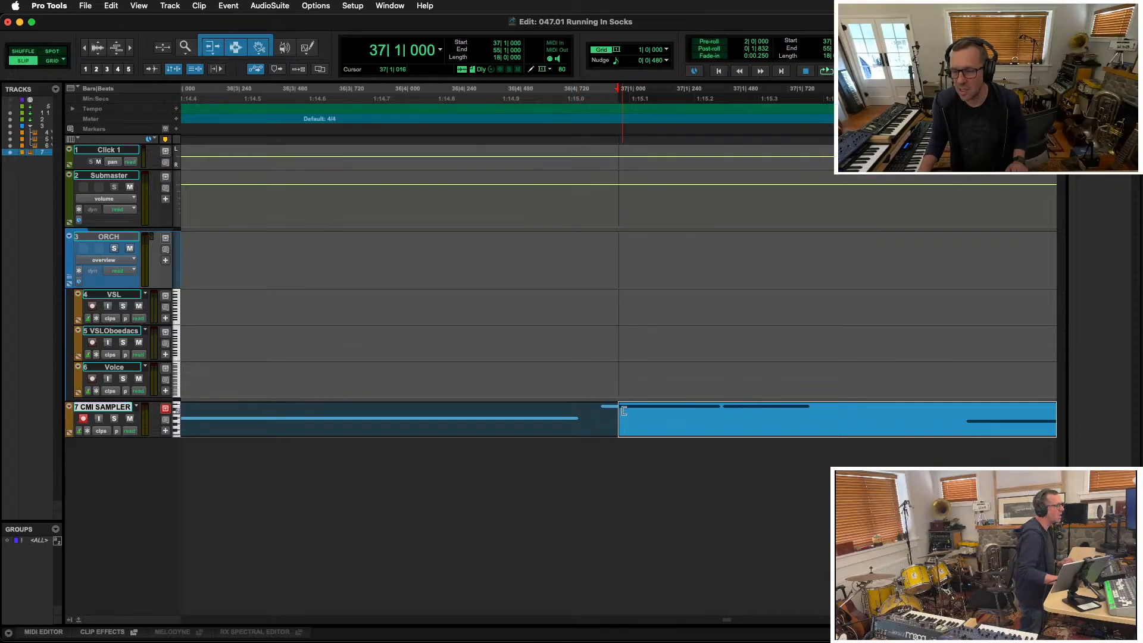
drag(624, 410, 603, 419)
key(r)
key(r)
key(r)
key(r)
key(r)
key(r)
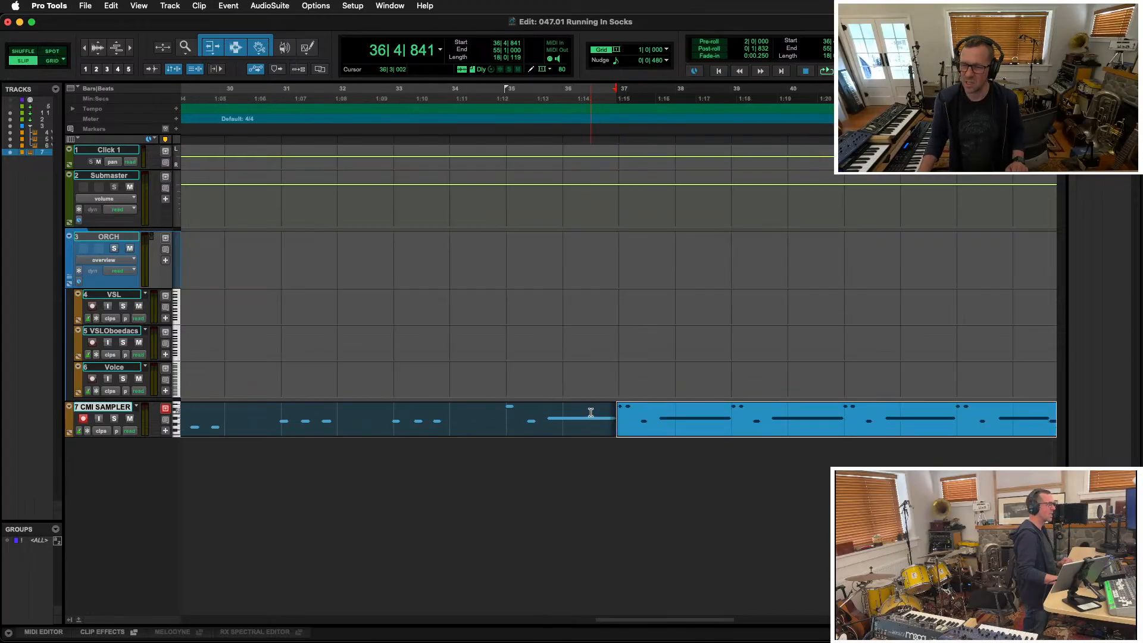
Trim the duplicated CMI SAMPLER clip's end to 54|3|418 and play from bar 18
key(alt+Tab)
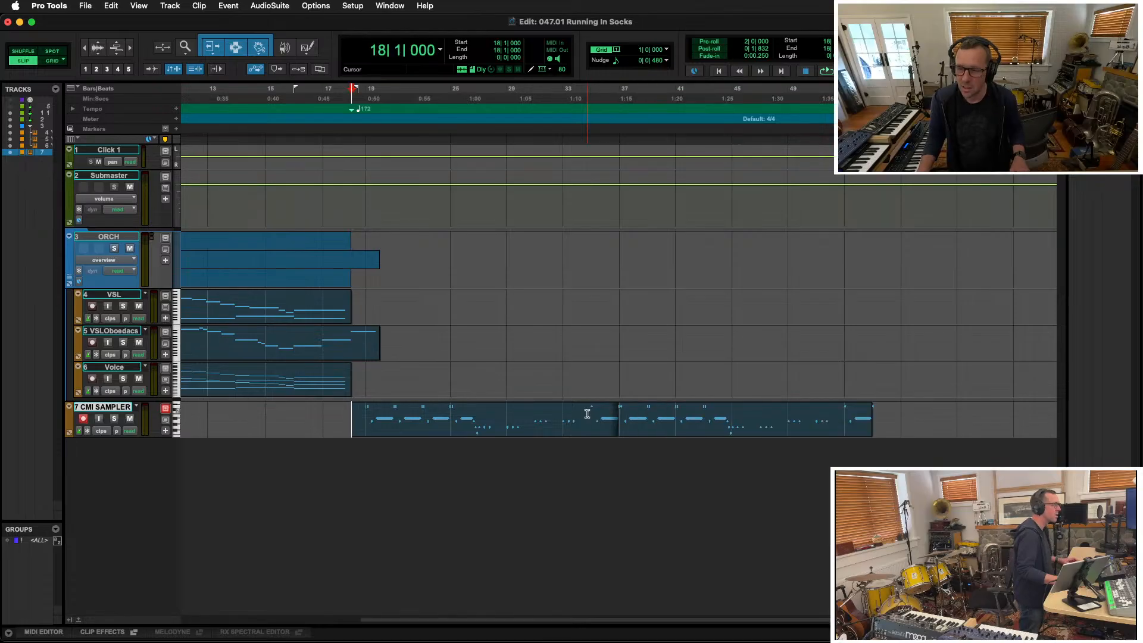
click(864, 418)
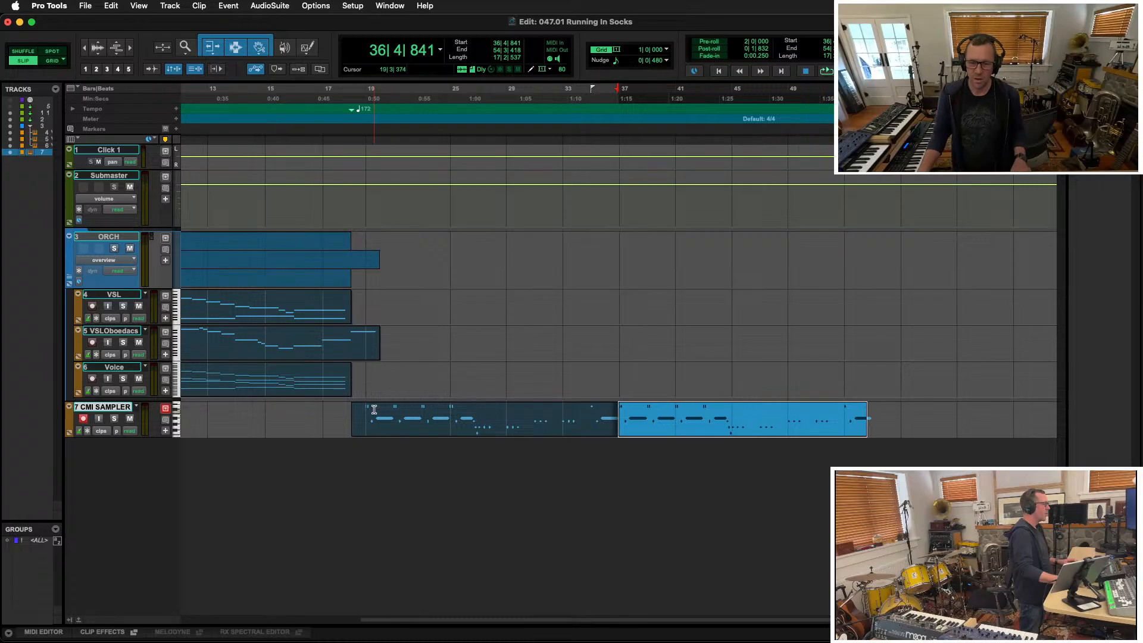
click(341, 409)
key(space)
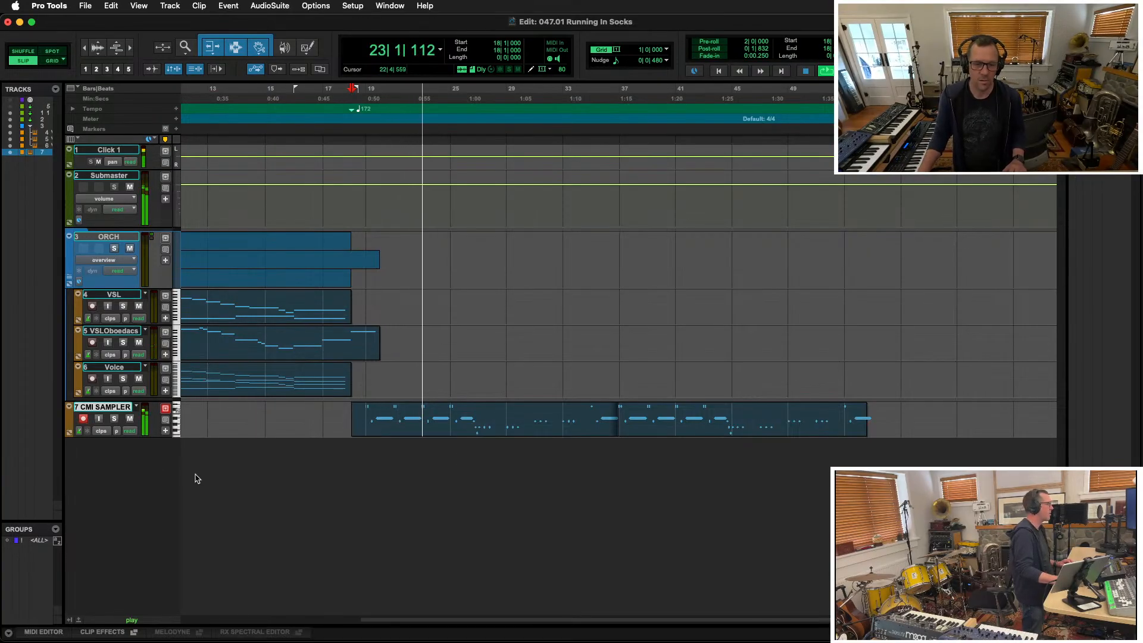
Add a track from the Arturia Clav track preset below CMI SAMPLER without saving a detailed report, and stop playback
click(112, 409)
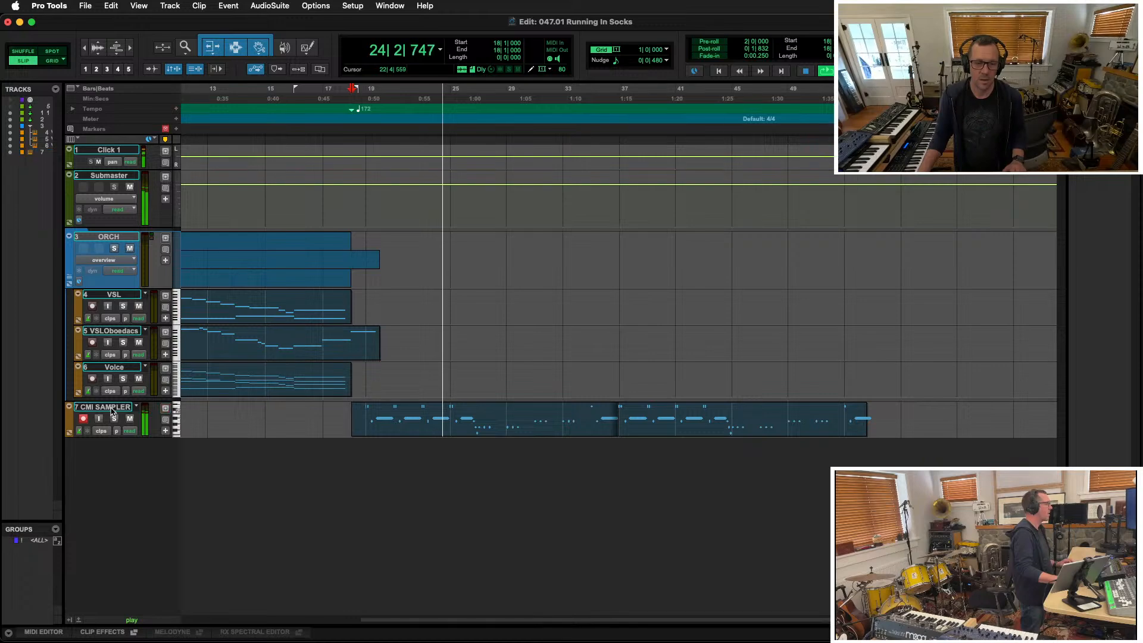
click(112, 409)
key(super+shift+n)
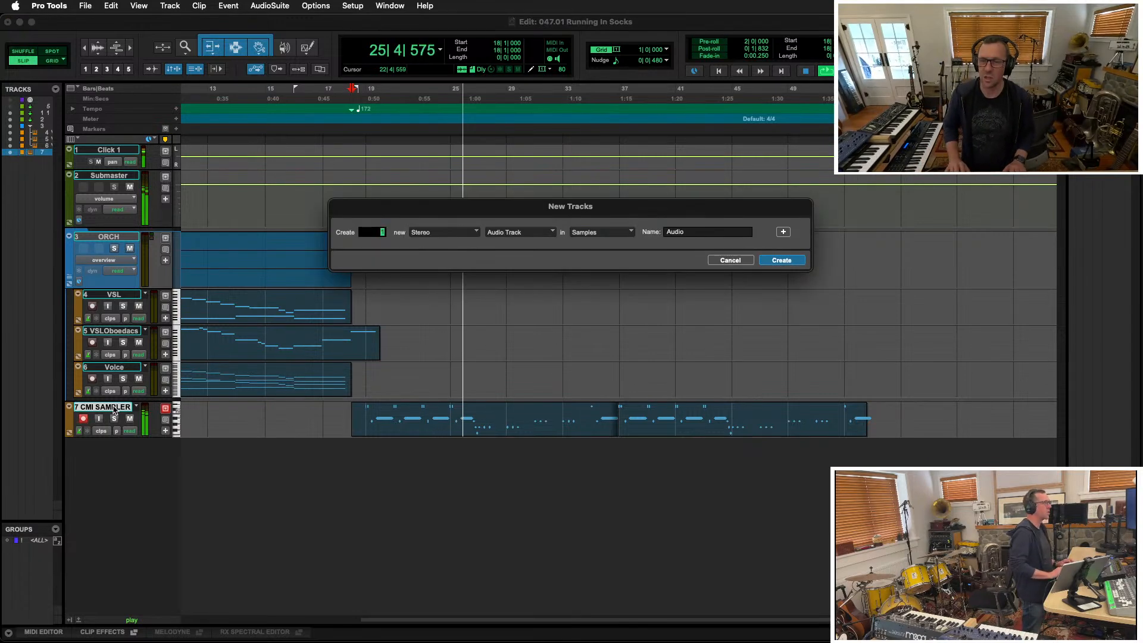
key(super+Down)
key(super+Down)
key(super+Down)
key(super+Down)
key(super+Down)
key(super+Down)
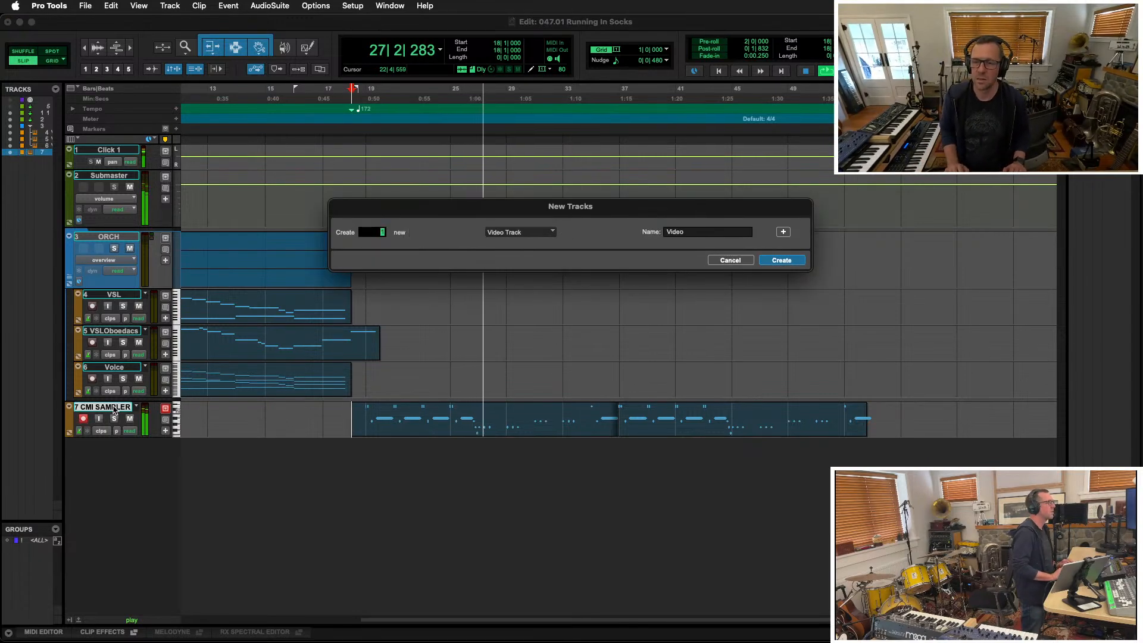
key(super+Down)
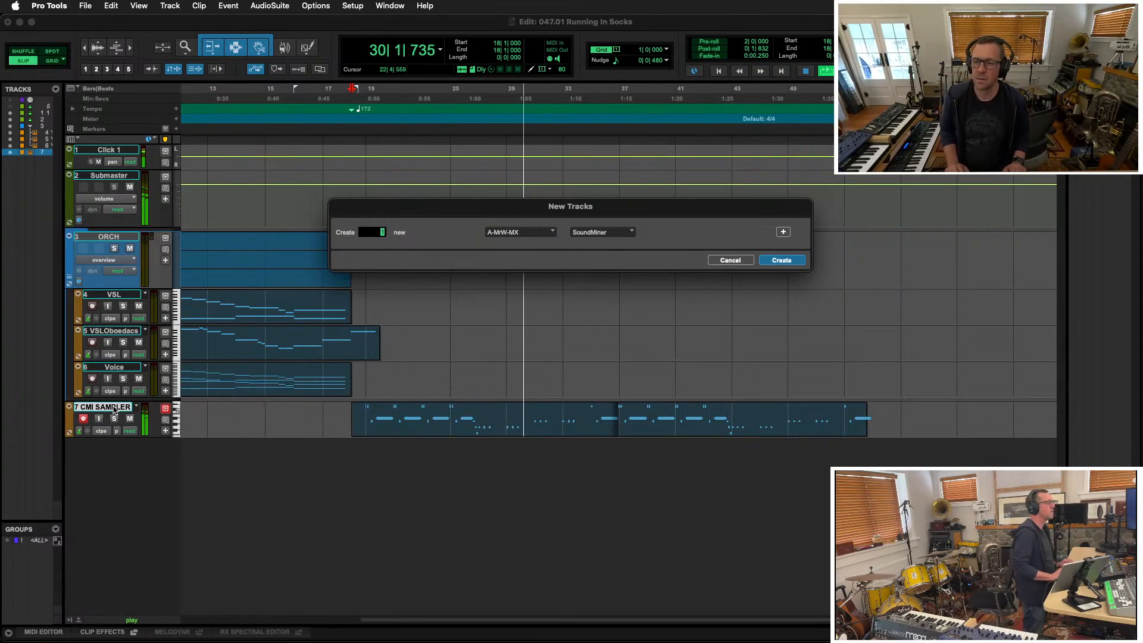
key(super+Down)
key(super+Down)
key(super+Down)
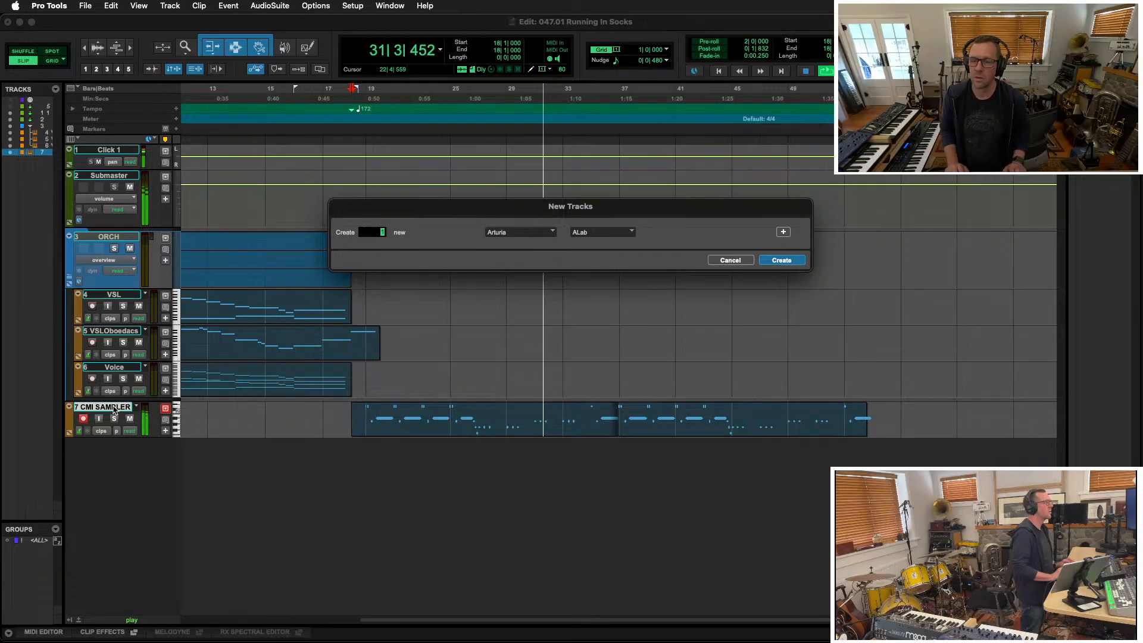
key(super+Down)
key(super+Down)
key(super+Down)
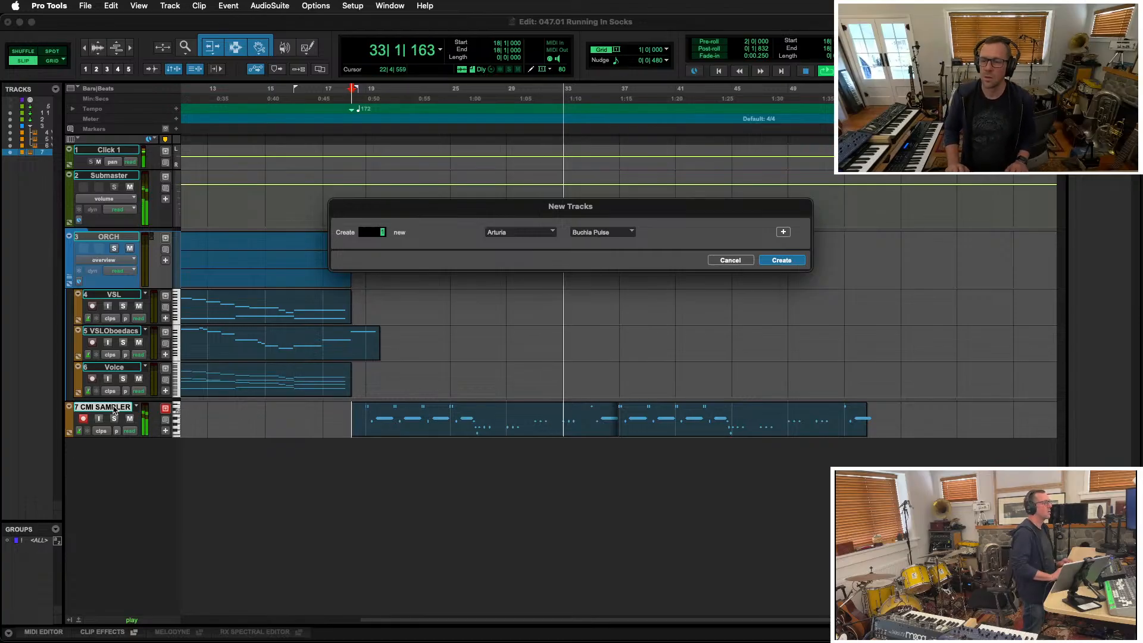
key(super+Down)
key(super+Down)
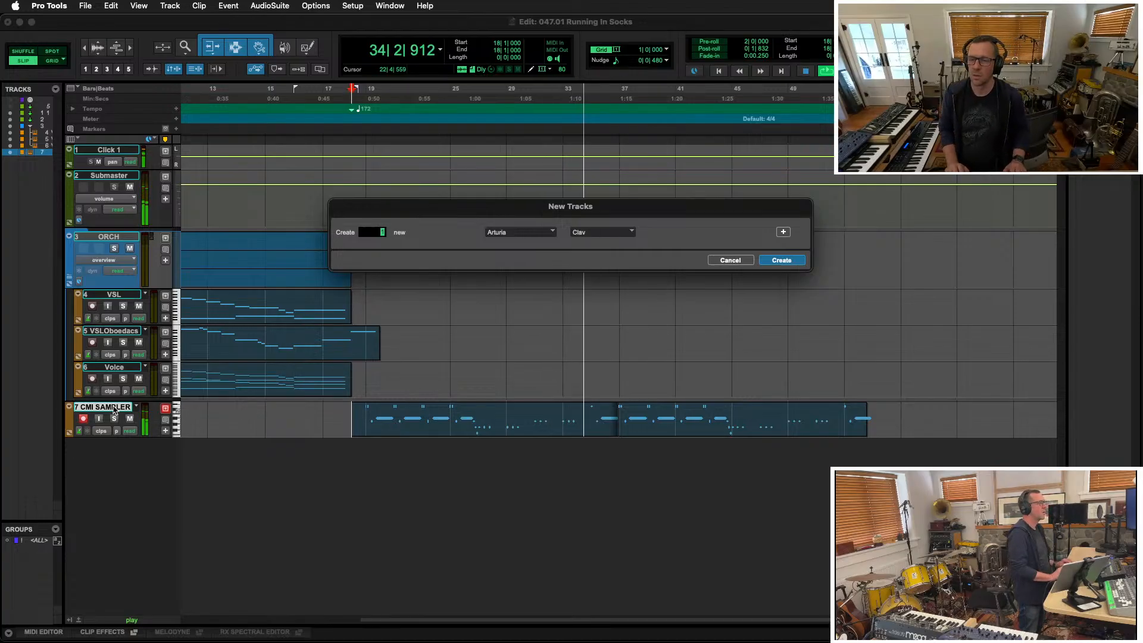
key(Return)
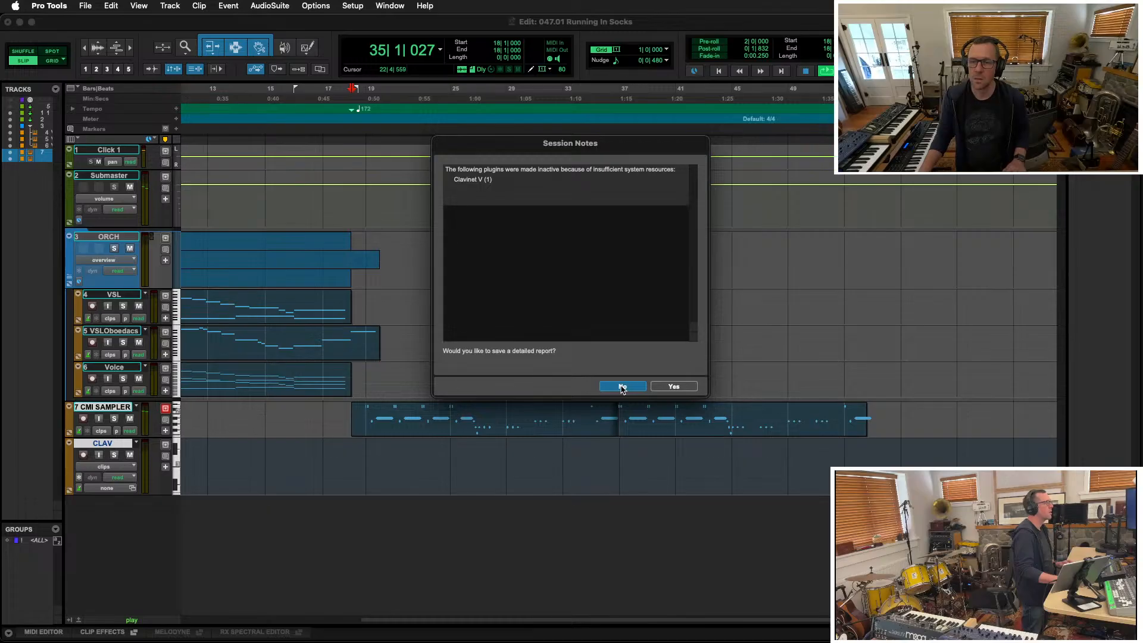
key(Return)
key(space)
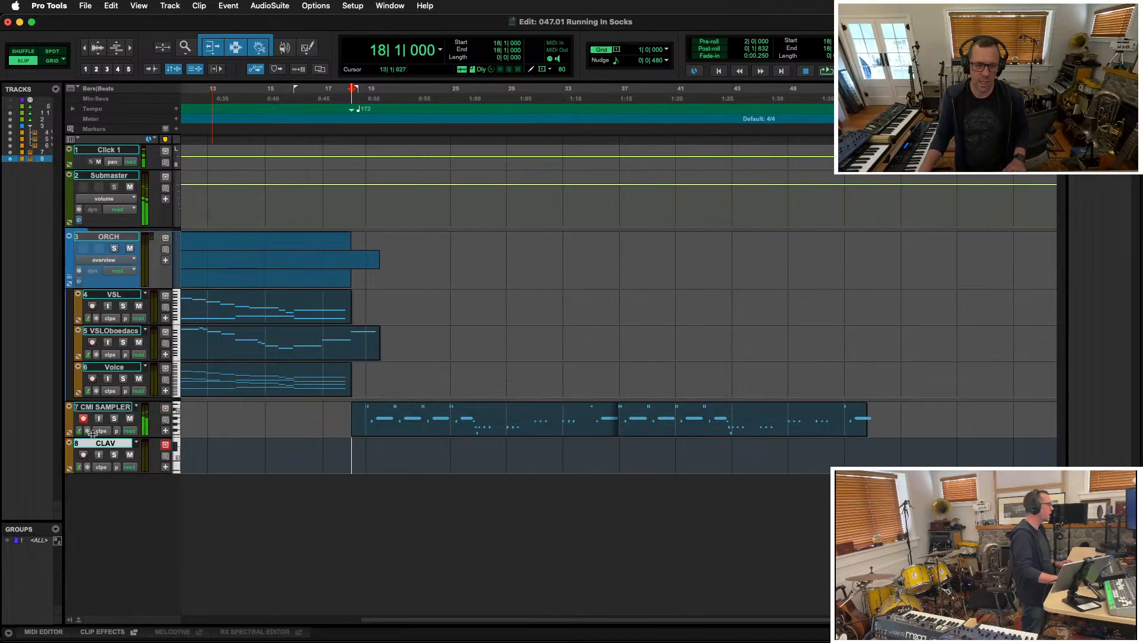
Open the lid of the CLAV track's Clavinet V and set its pickup noise to -35.3 dB
key(super+equal)
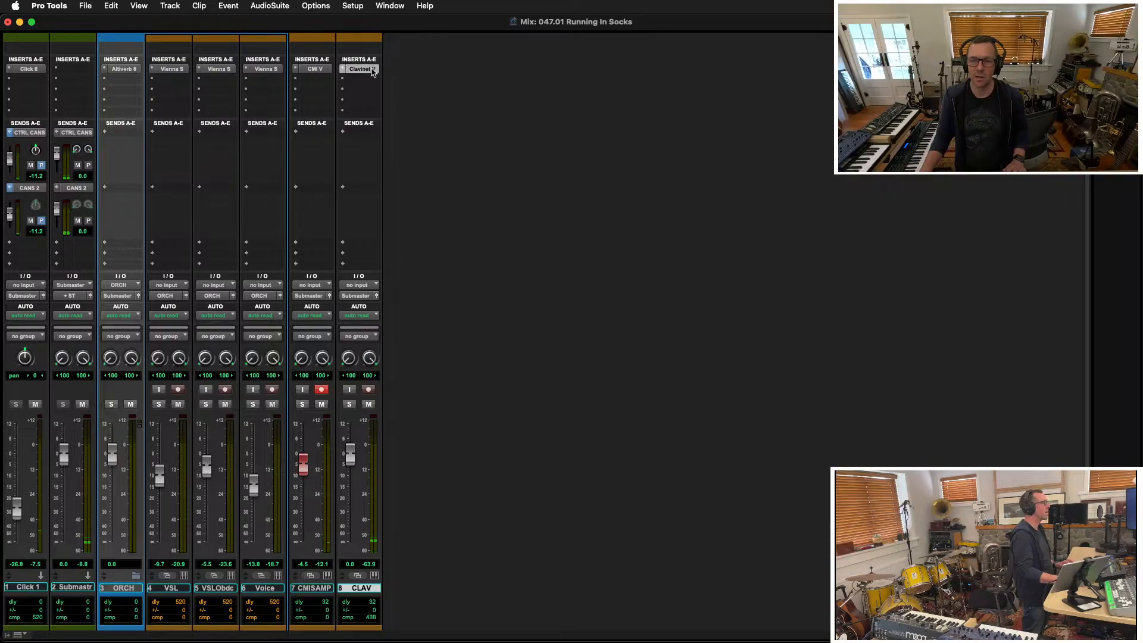
click(360, 69)
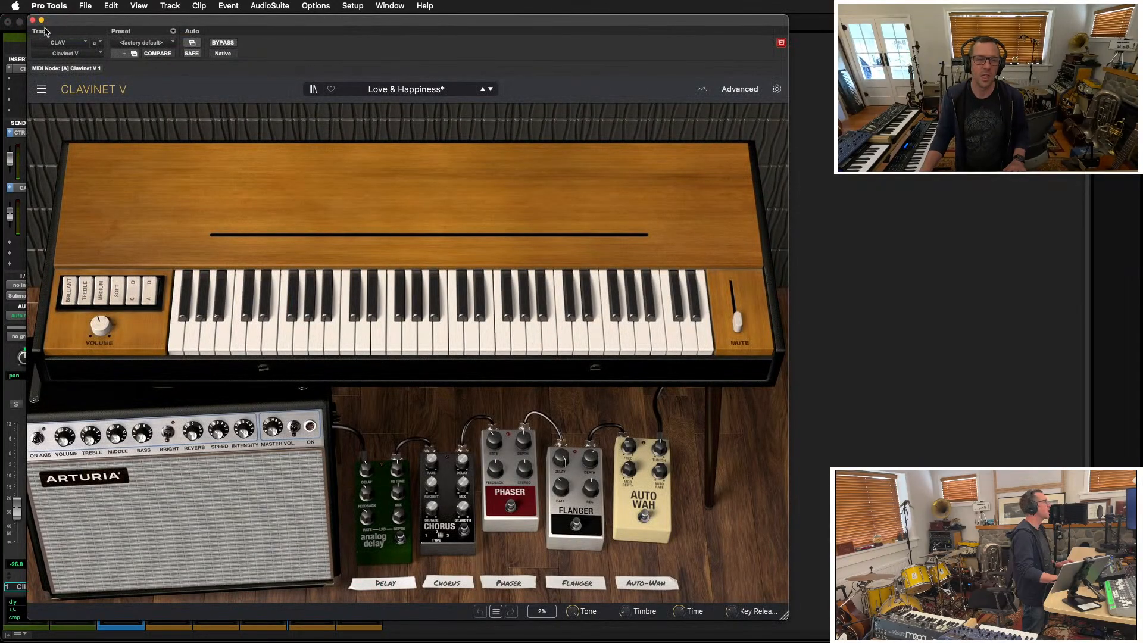
click(33, 21)
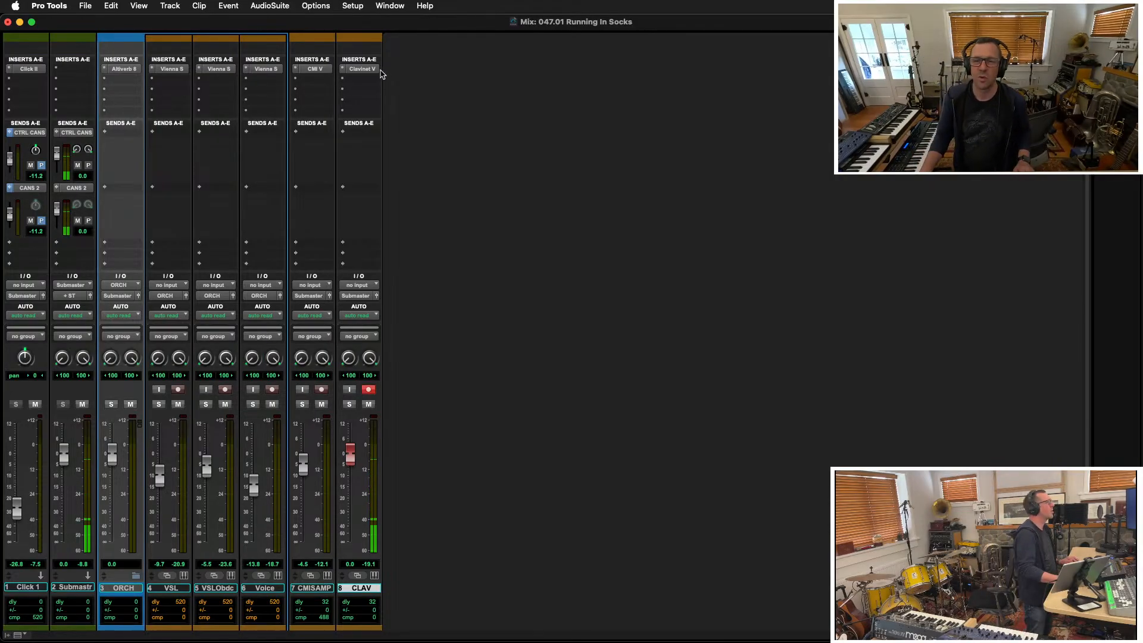
click(359, 69)
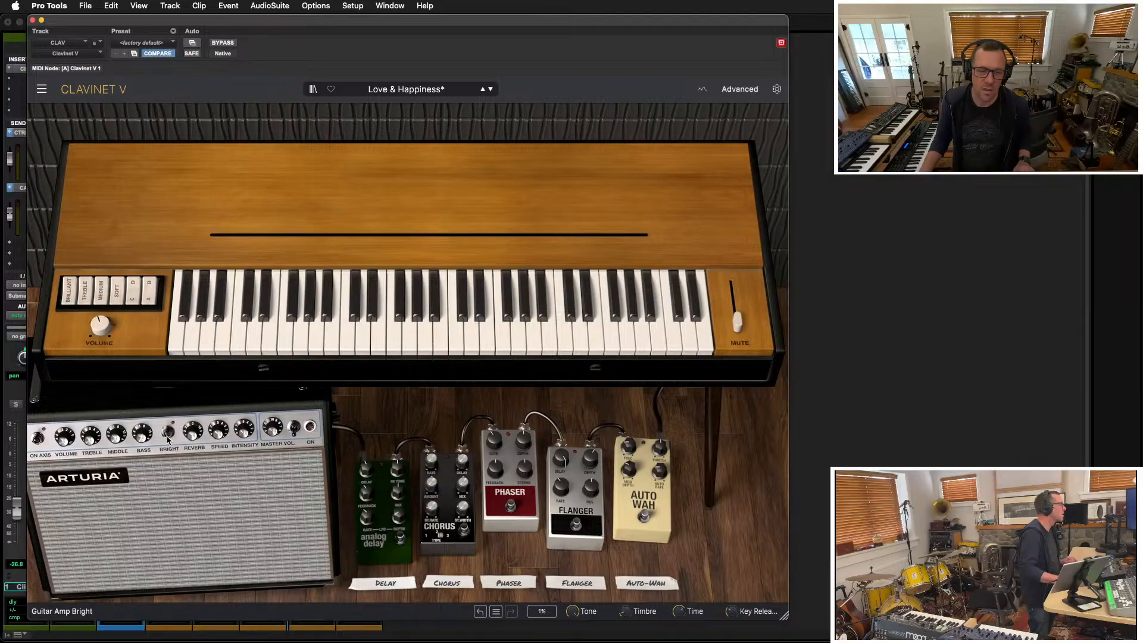
click(472, 165)
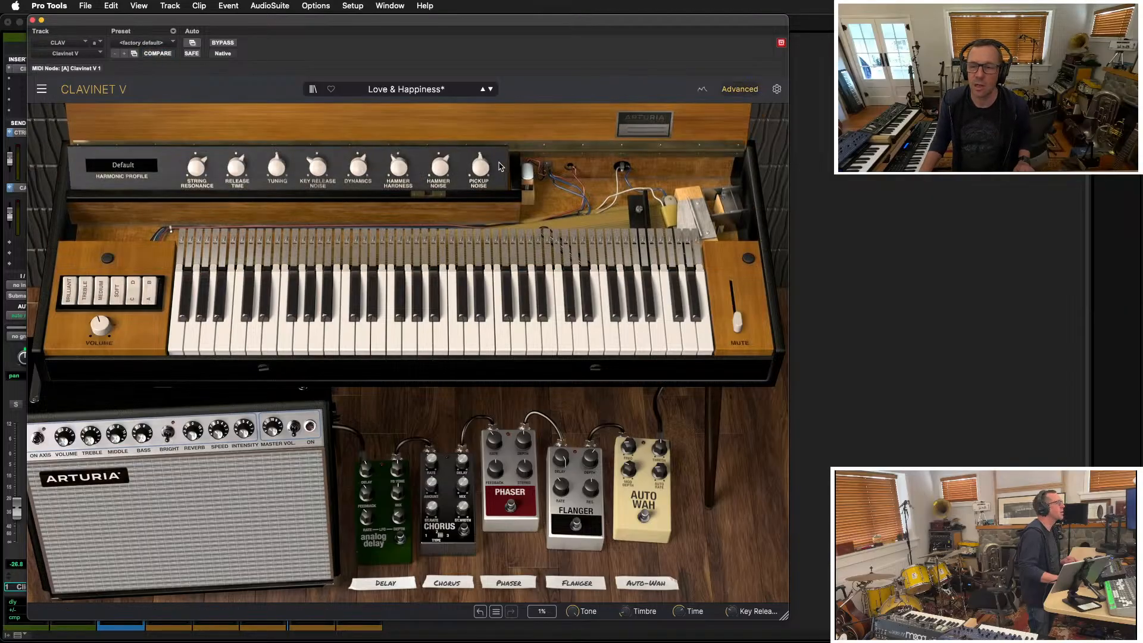
mouse_move(483, 164)
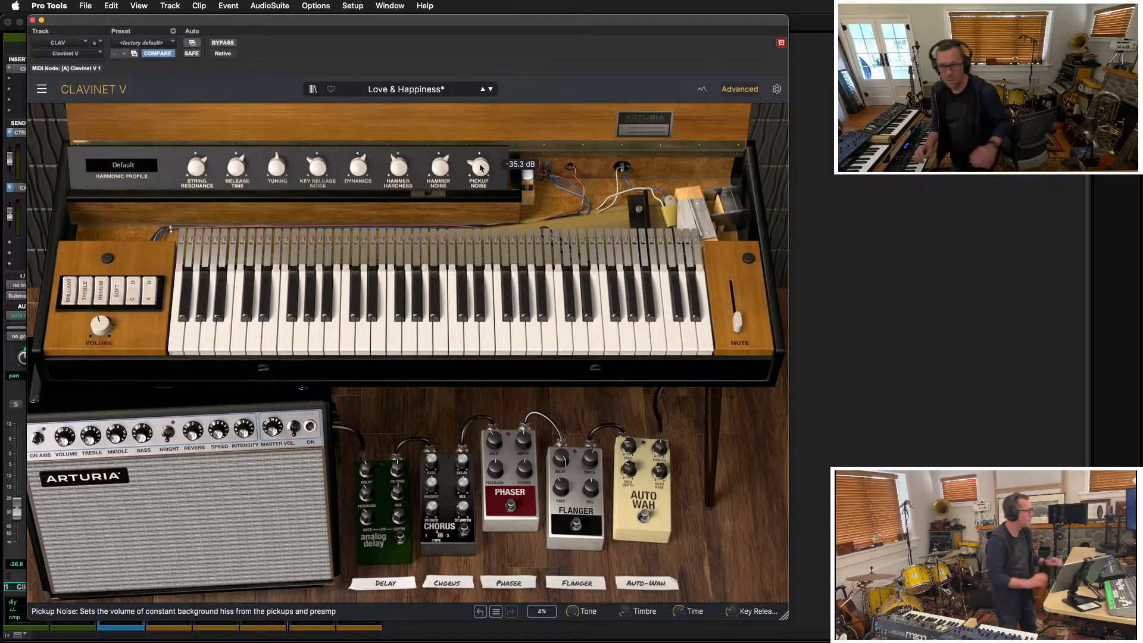
click(32, 20)
key(super+equal)
Rehearse the CLAV part over playback from bar 18 and record a take from bar 18 to about bar 53
key(space)
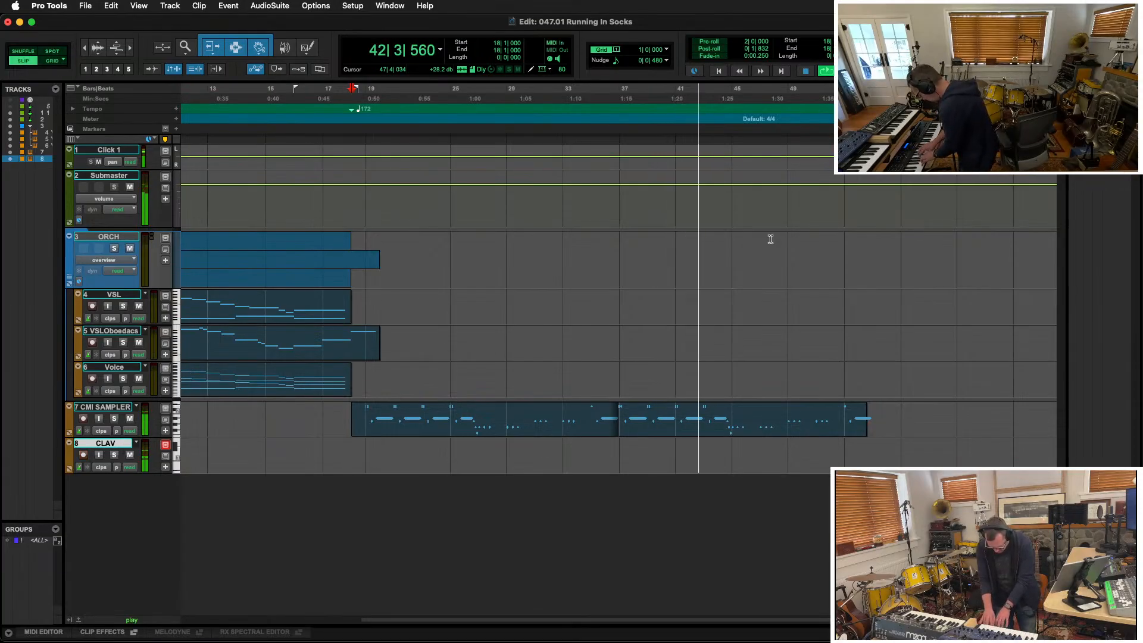
key(space)
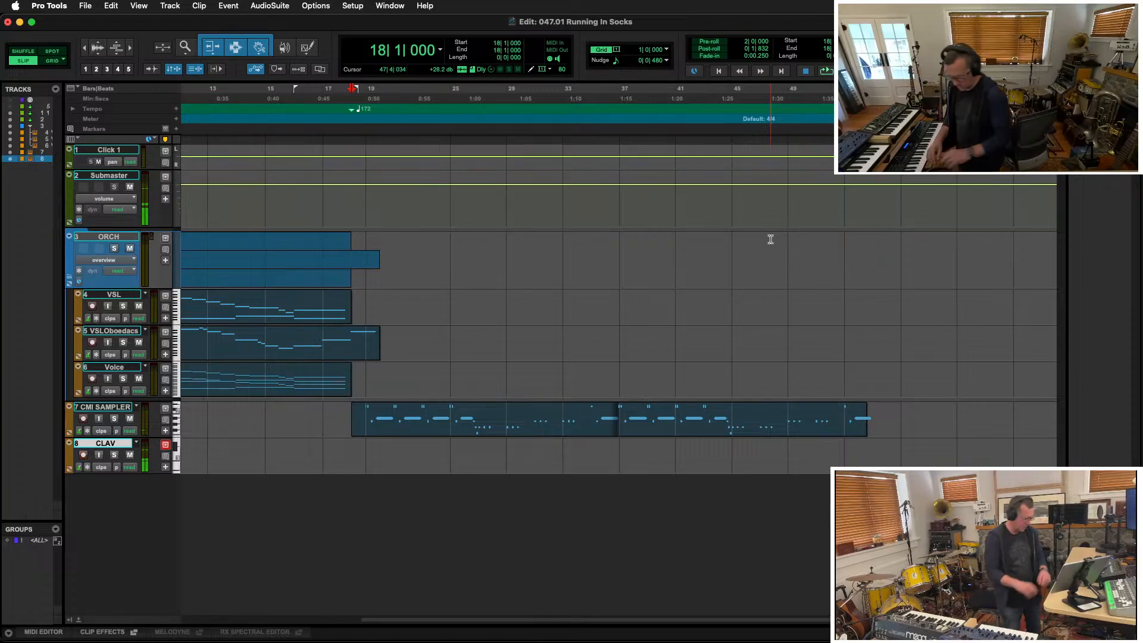
key(super+space)
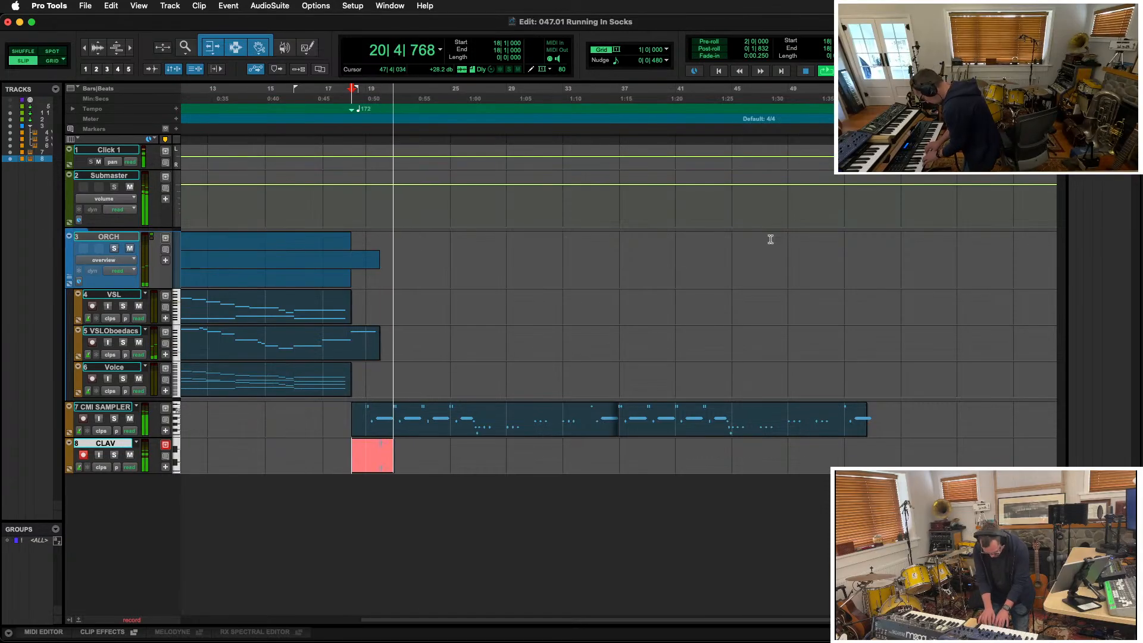
key(super+period)
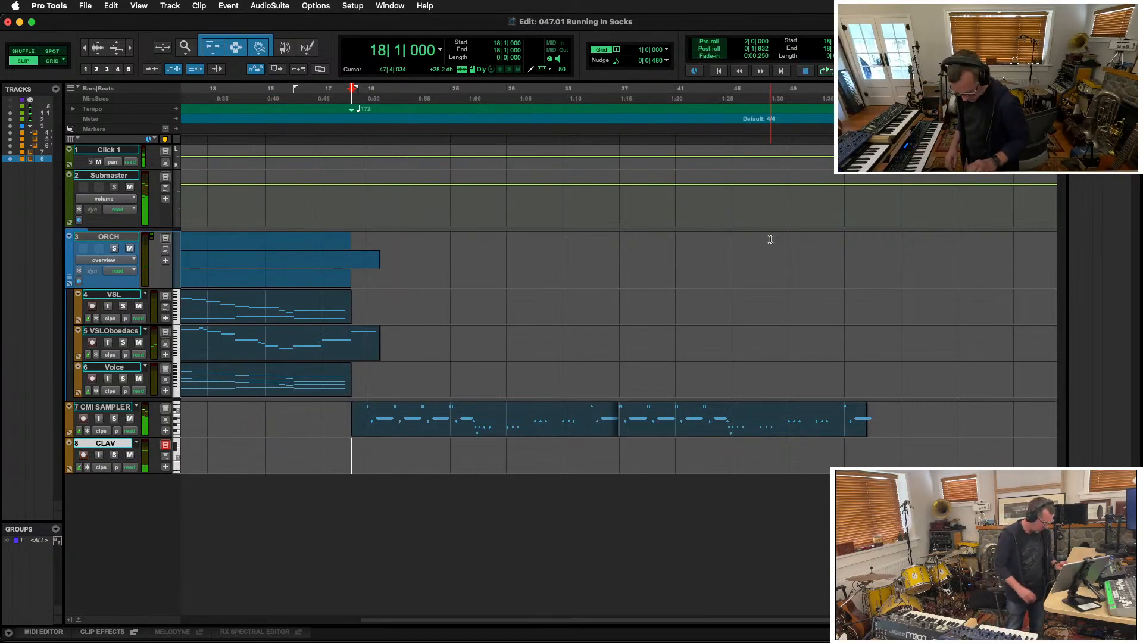
key(super+space)
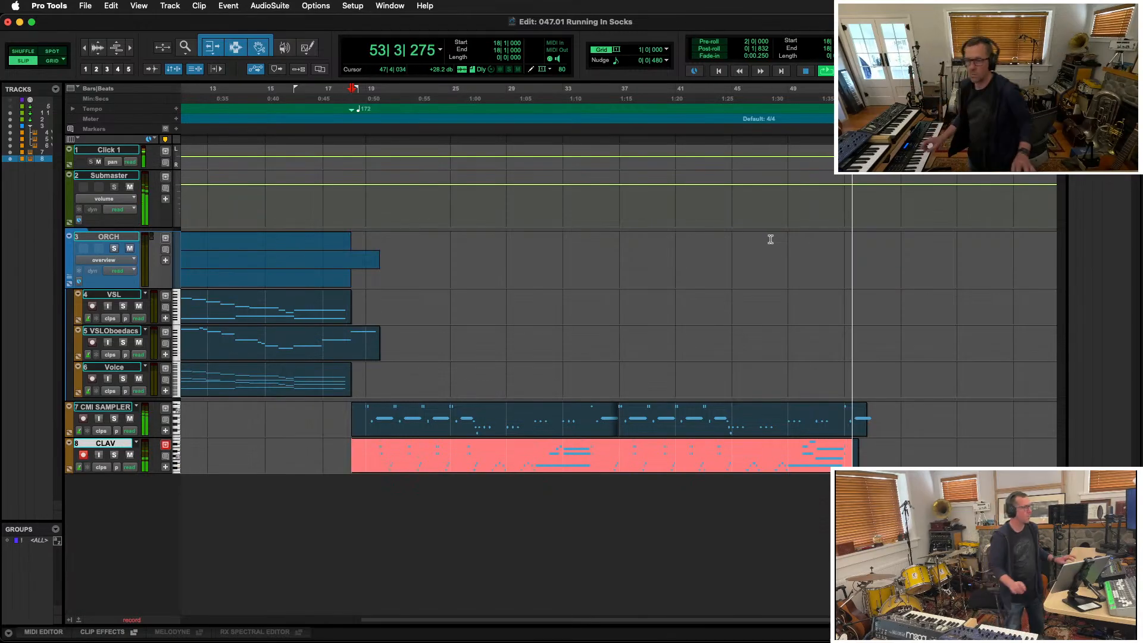
key(space)
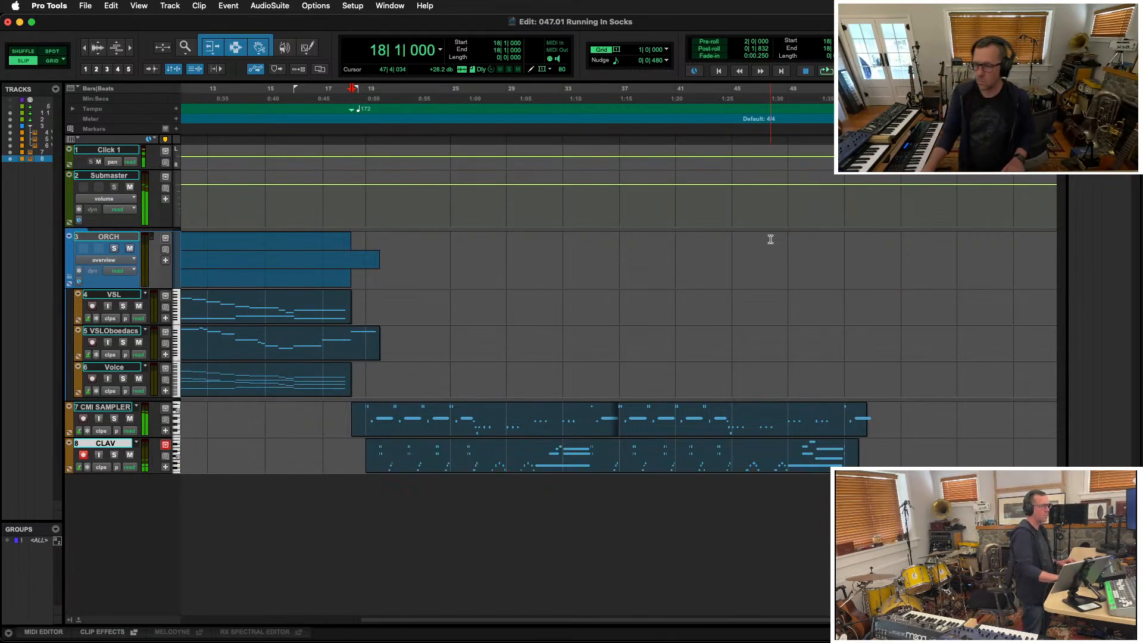
Trim the second CMI SAMPLER clip's end to 52|4|806 and copy the phrase from 18|4|331 to 52|4|331 in Relative Grid mode
click(843, 419)
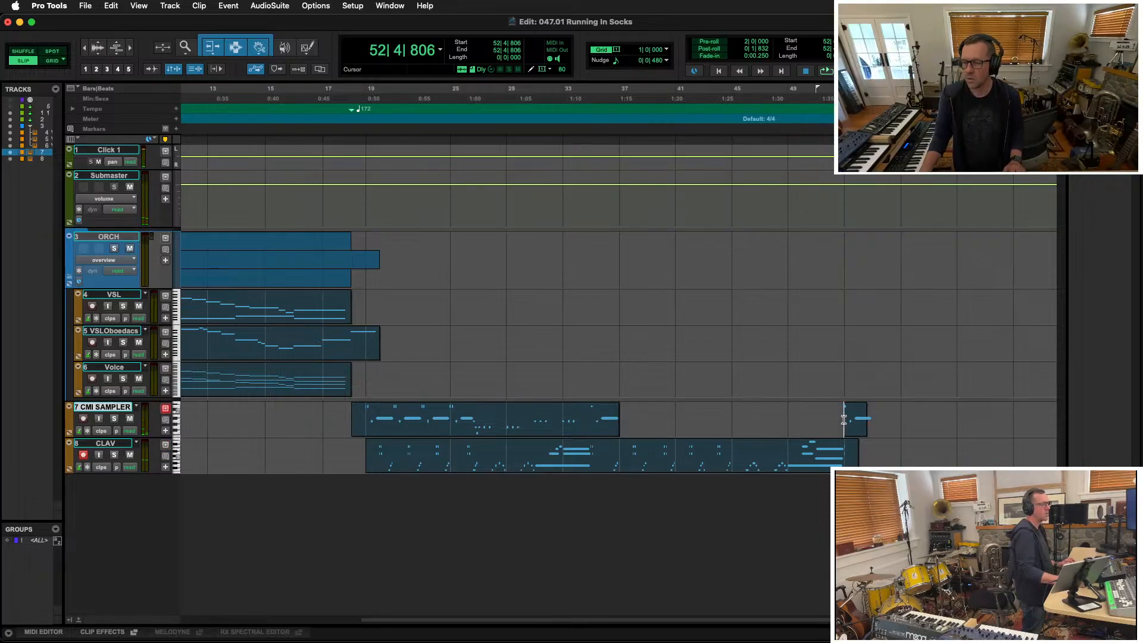
key(super+z)
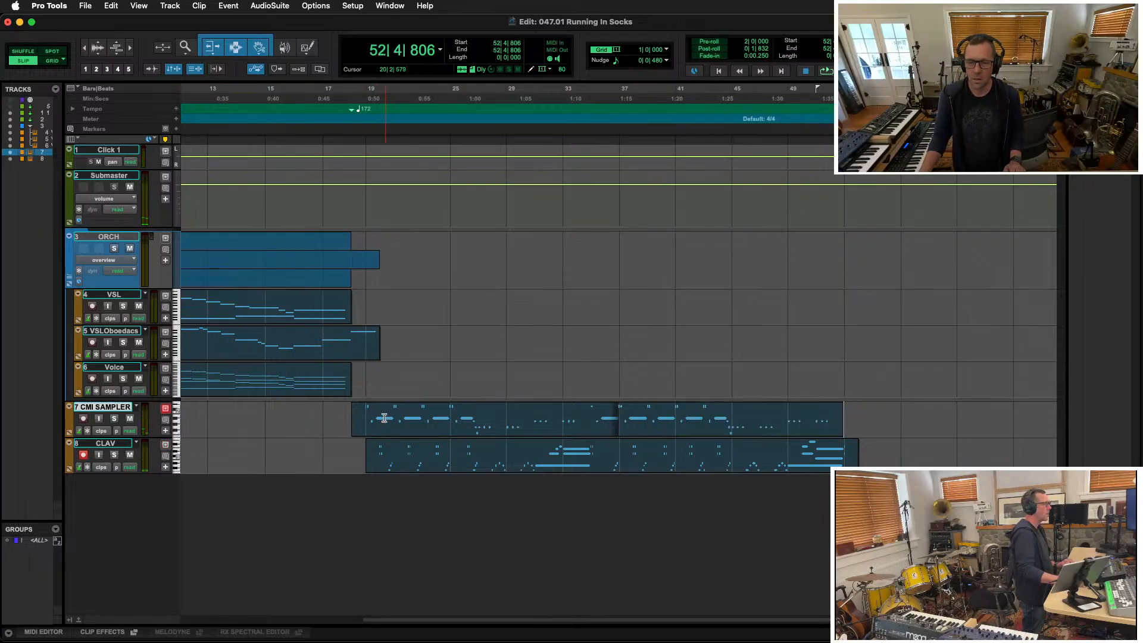
drag(363, 412, 618, 434)
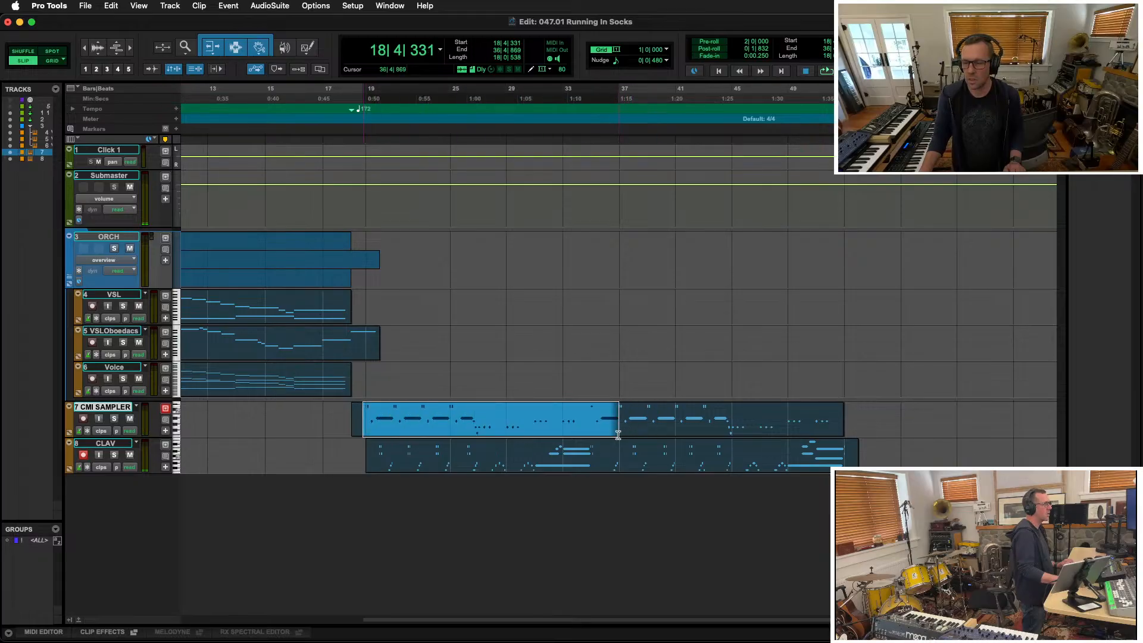
click(50, 61)
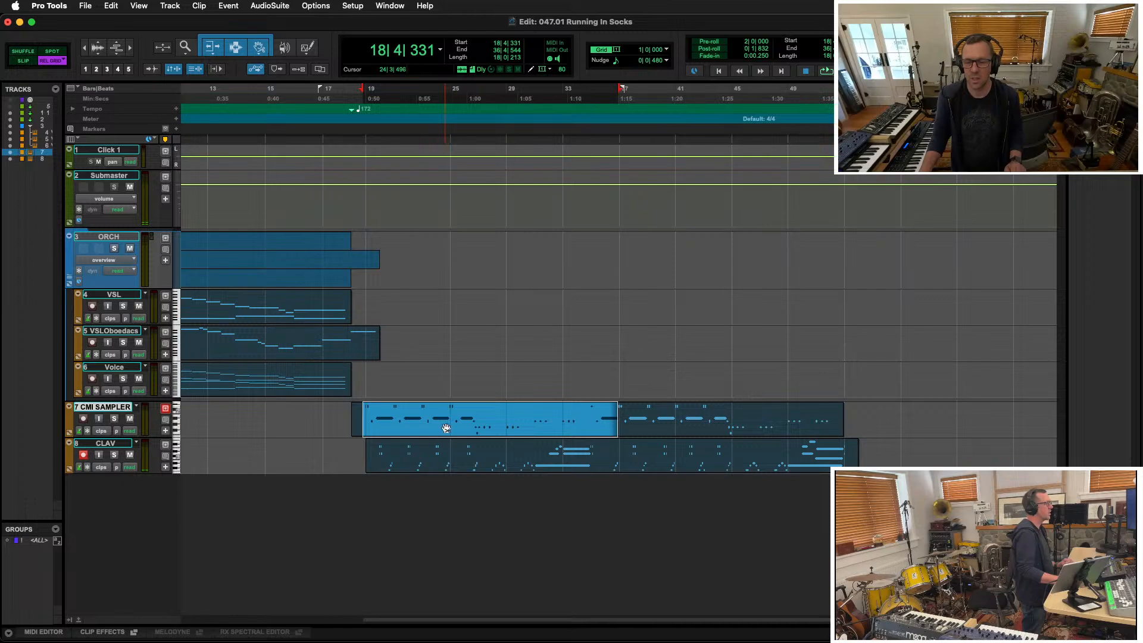
drag(445, 428, 906, 429)
key(super+bracketleft)
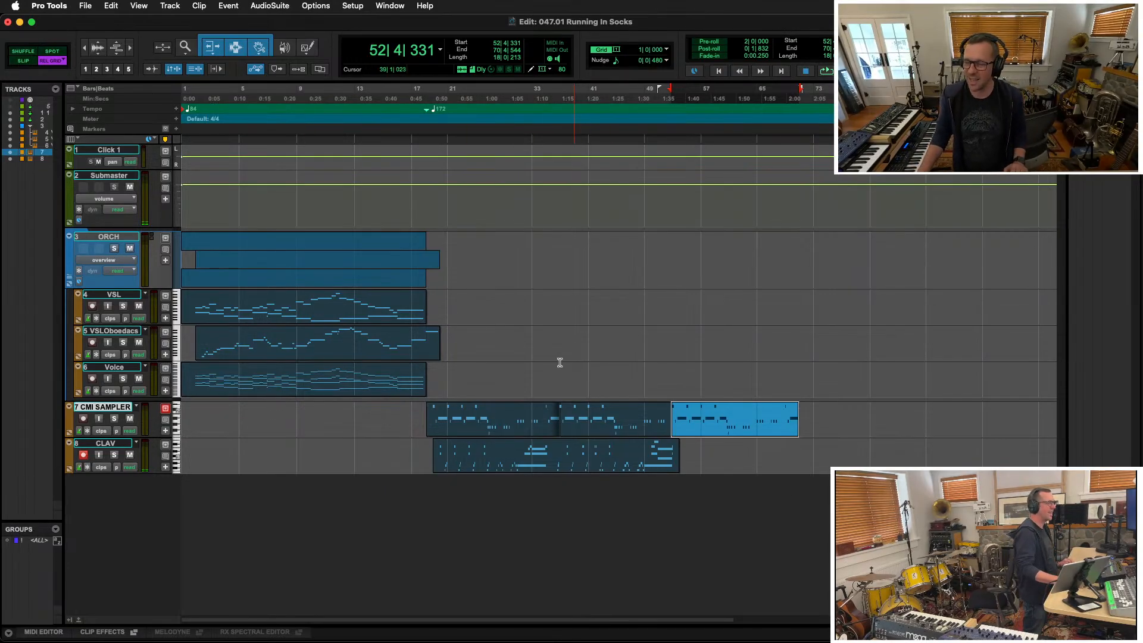
Select bars 2 to 18 across the VSL, VSLOboedacs and Voice clips and audition their opening
drag(194, 300, 426, 373)
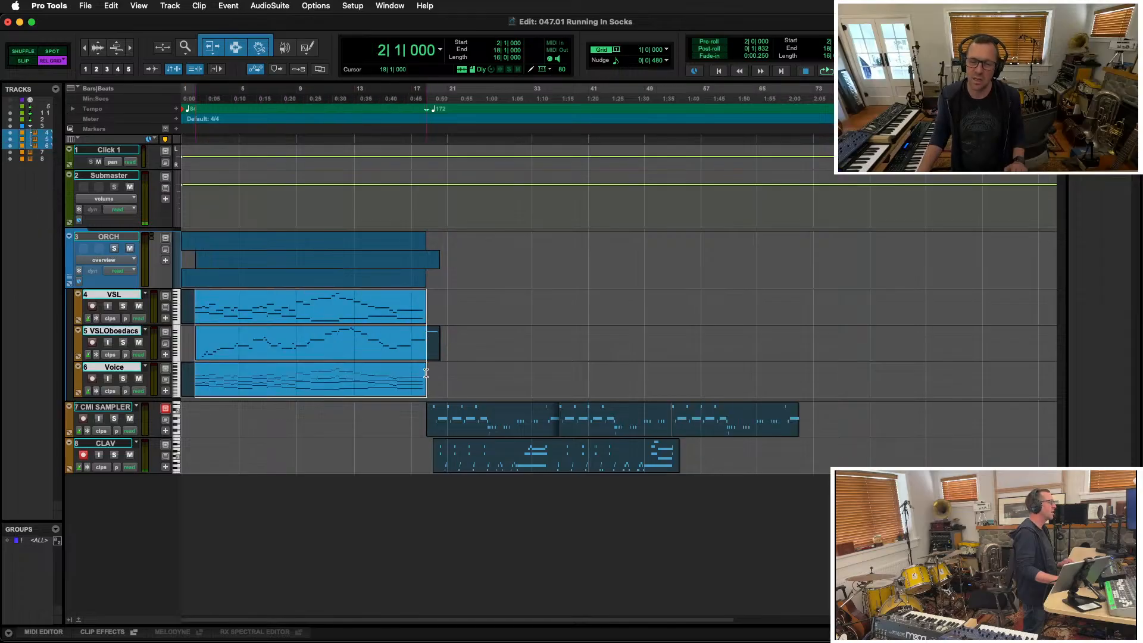
key(space)
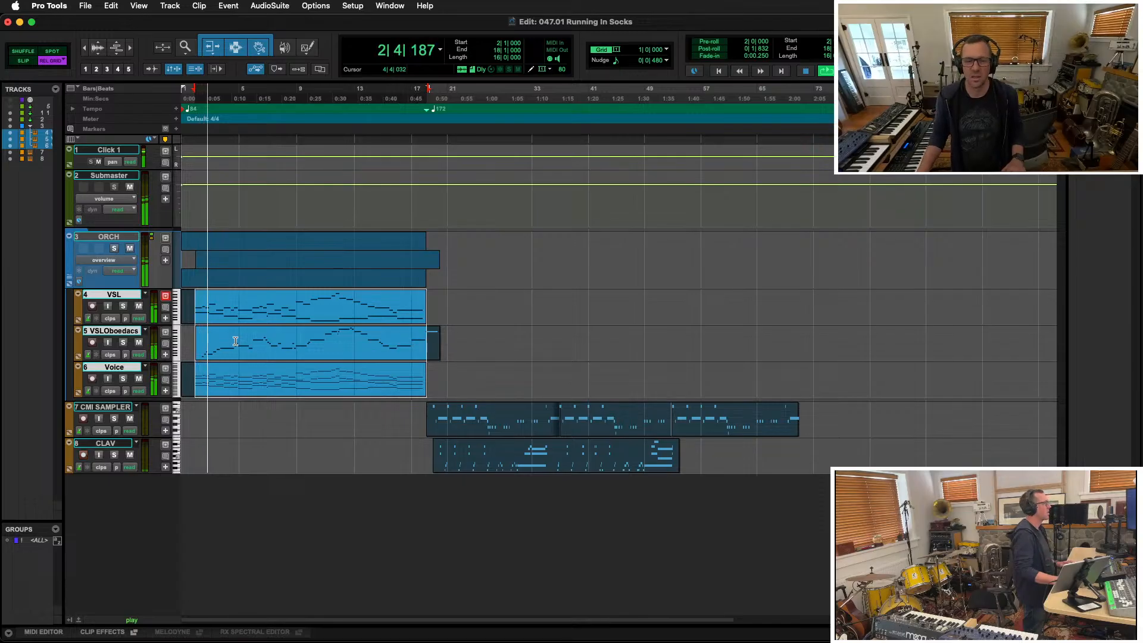
key(space)
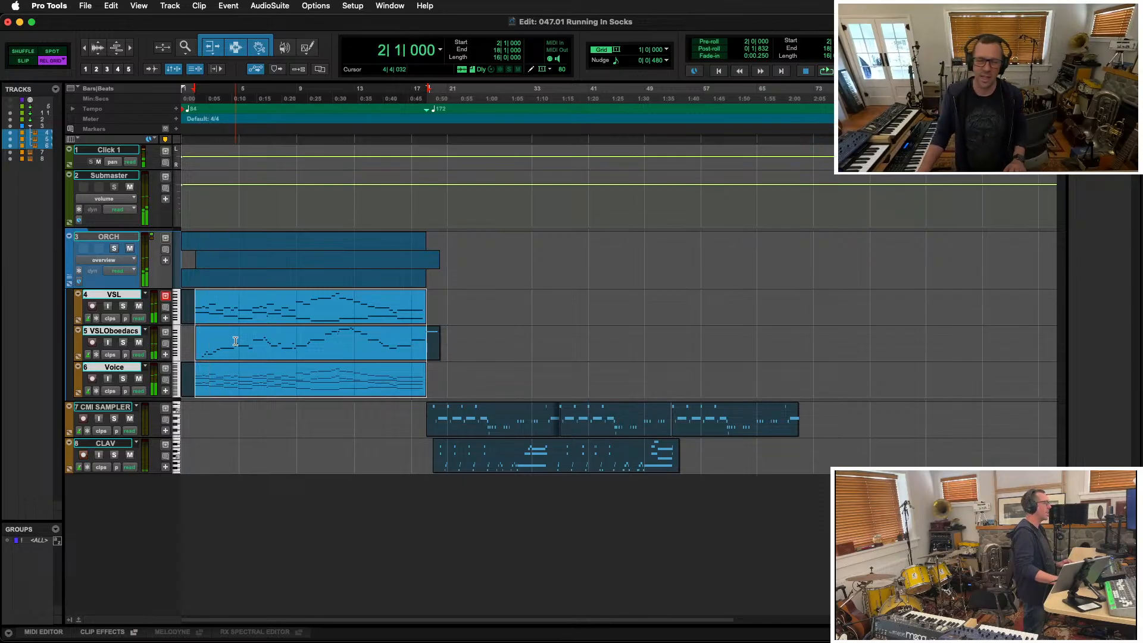
During playback from bar 22, insert FabFilter Pro-Q 4 on the CLAV track with a 12 dB/oct high cut at about 6481 Hz
click(456, 298)
key(space)
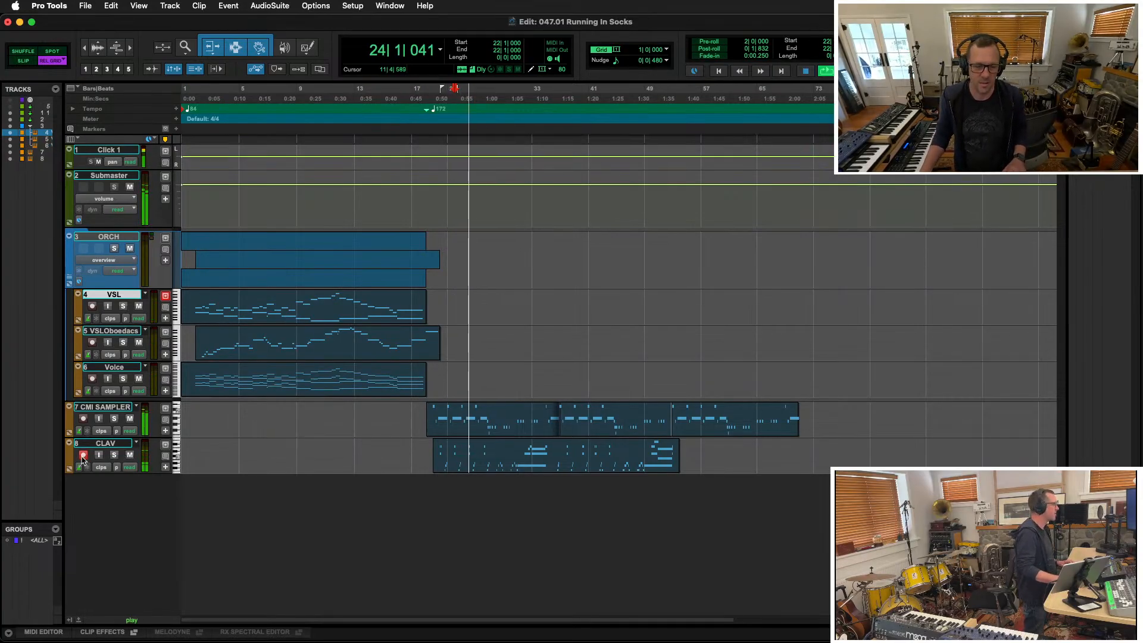
key(super+equal)
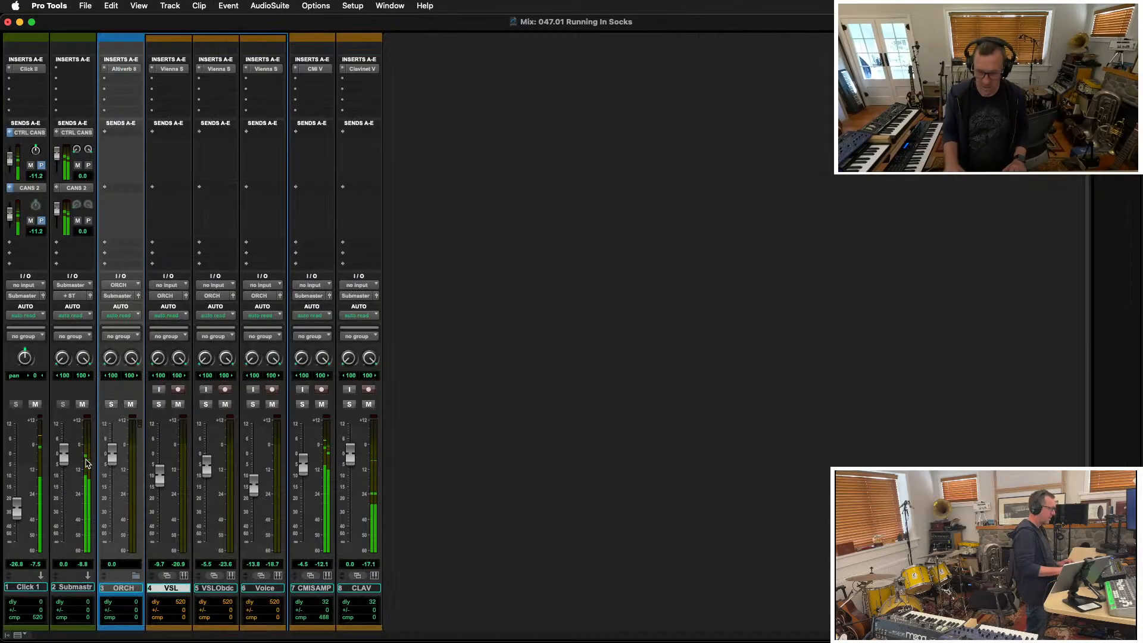
click(344, 79)
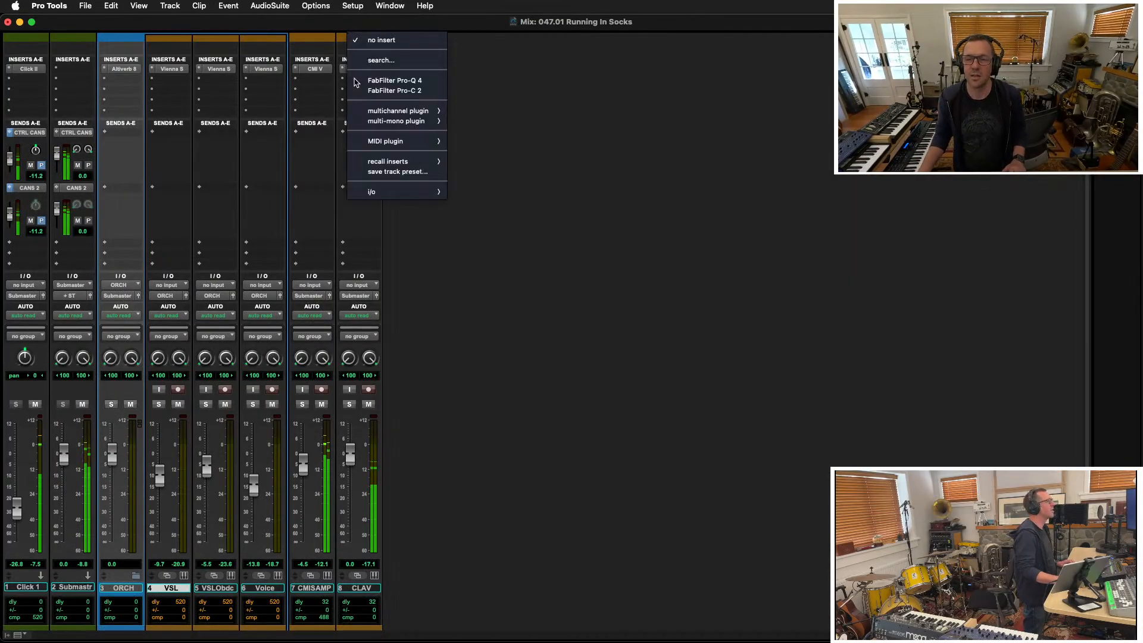
mouse_move(376, 115)
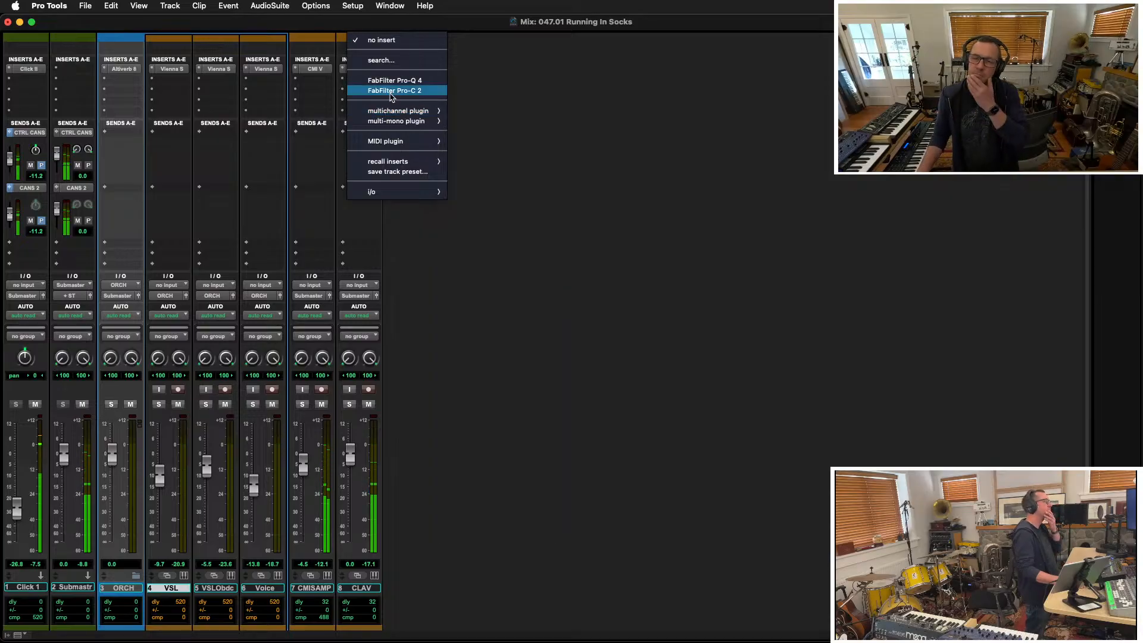
click(394, 83)
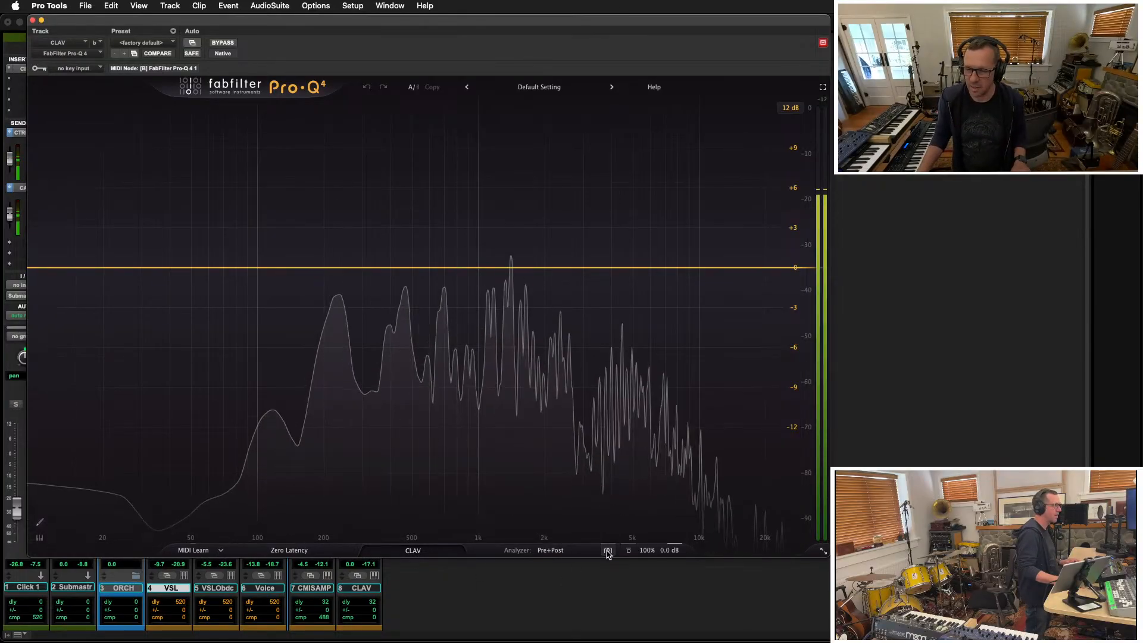
drag(773, 268, 657, 296)
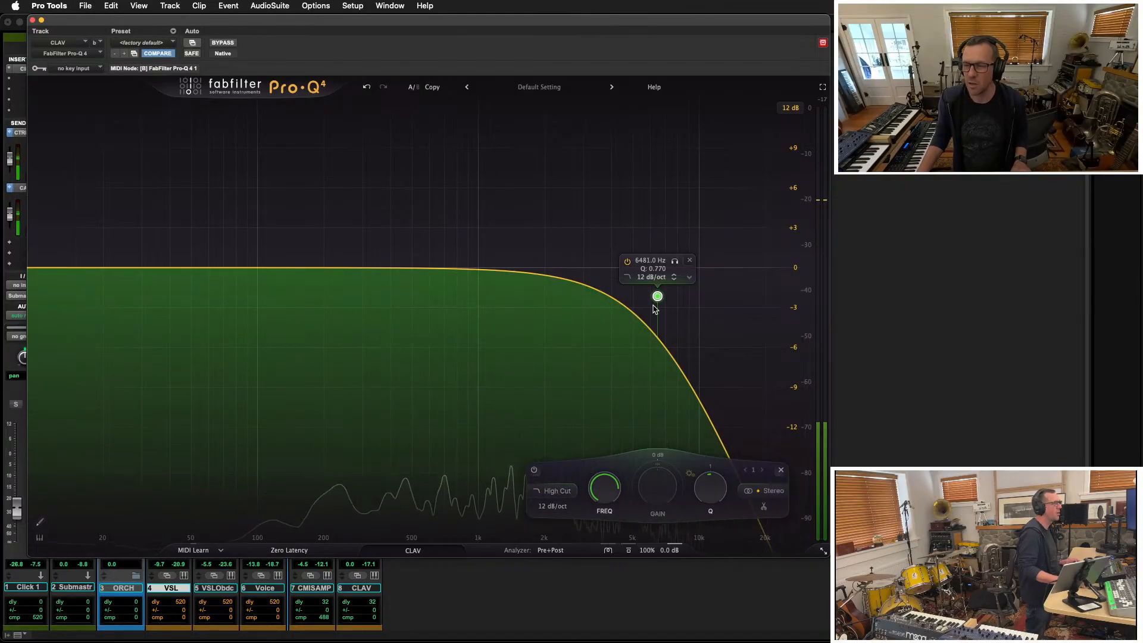
Bypass the CLAV EQ's high cut, try a bell cut near it, and add a high shelf at about 2553 Hz and -4.38 dB
click(533, 470)
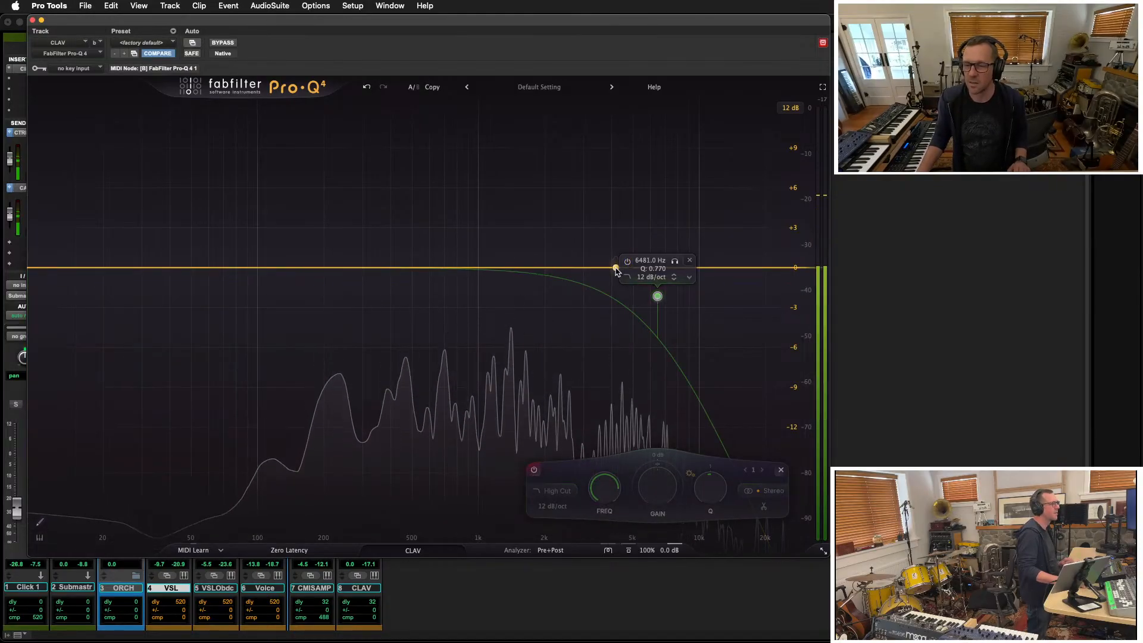
drag(619, 268, 653, 304)
alt+click(653, 305)
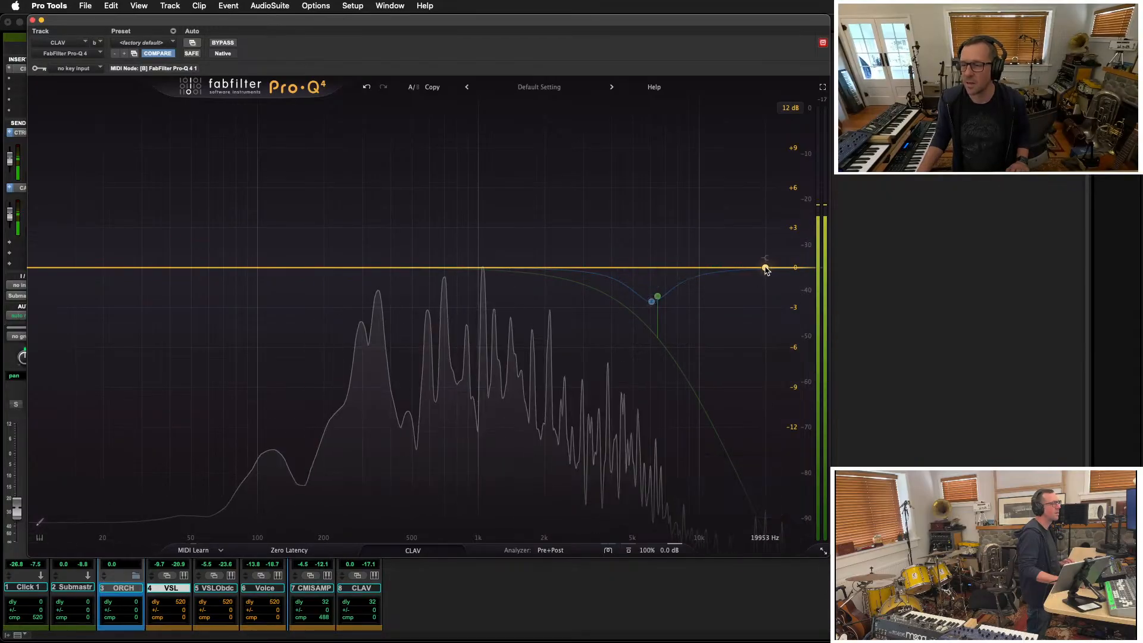
drag(758, 265, 568, 333)
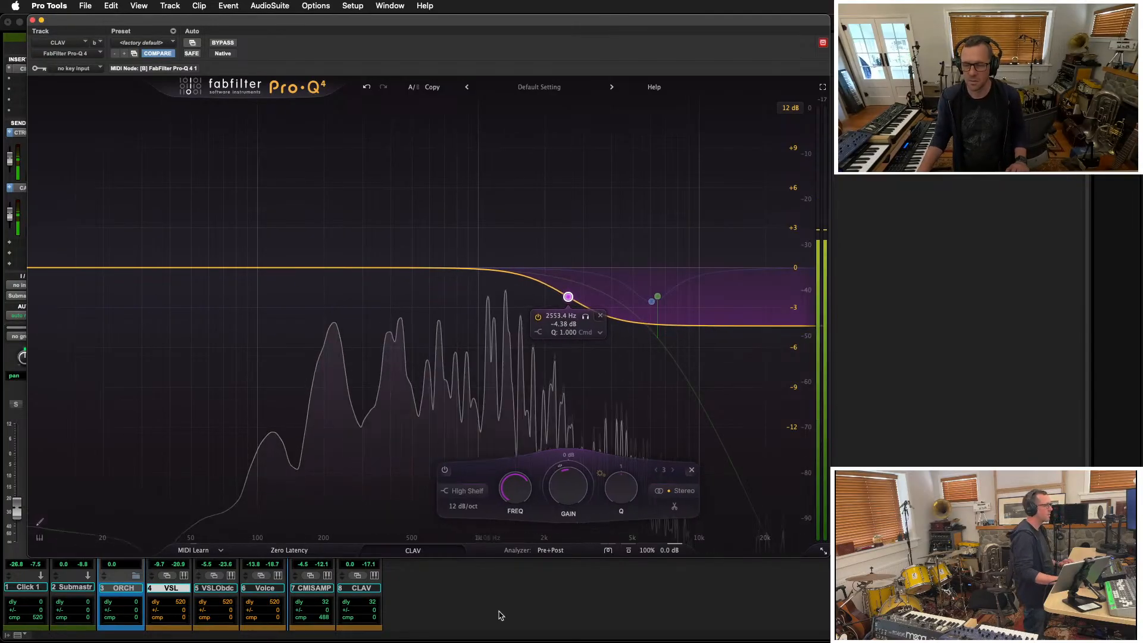
Set the EQ's character to Warm and move its high shelf to about 1617 Hz at -7.07 dB
click(608, 550)
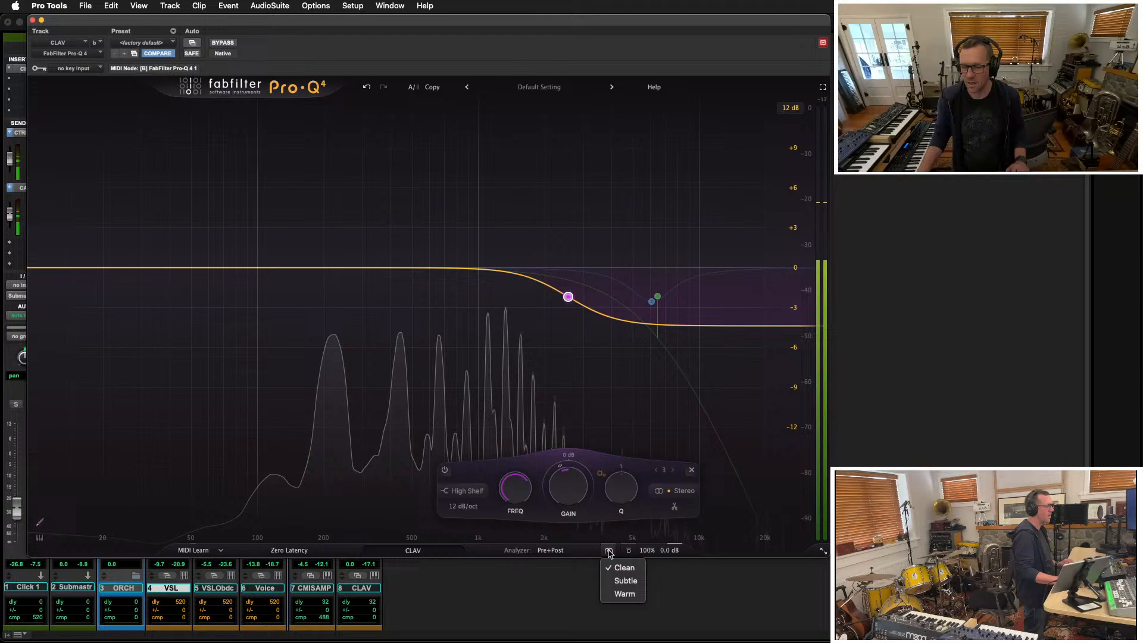
click(625, 594)
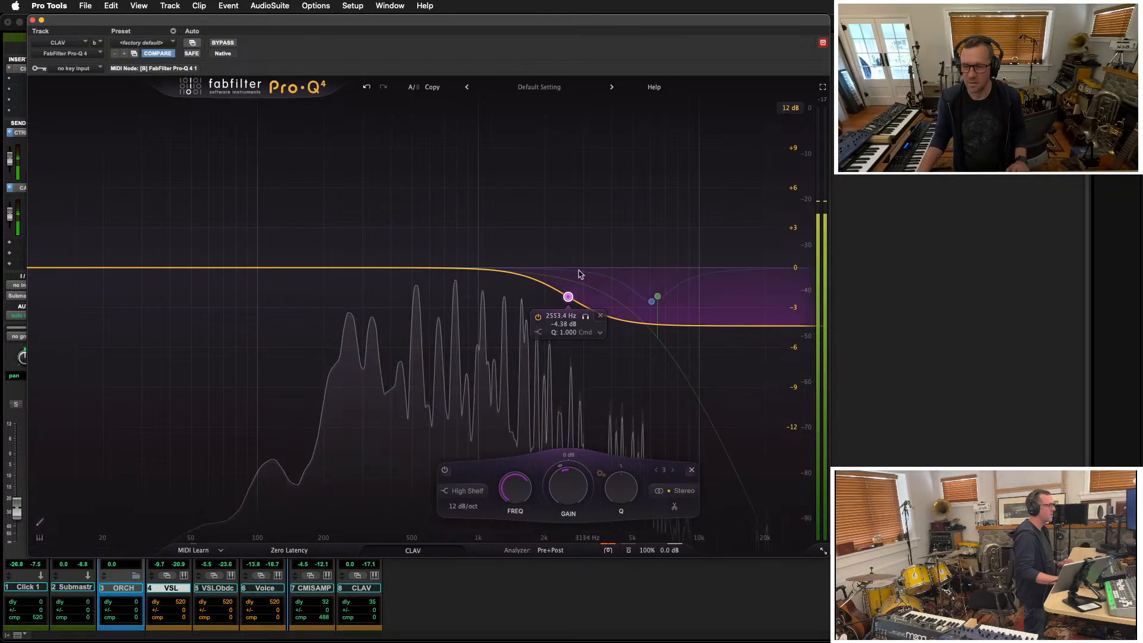
drag(568, 297, 525, 316)
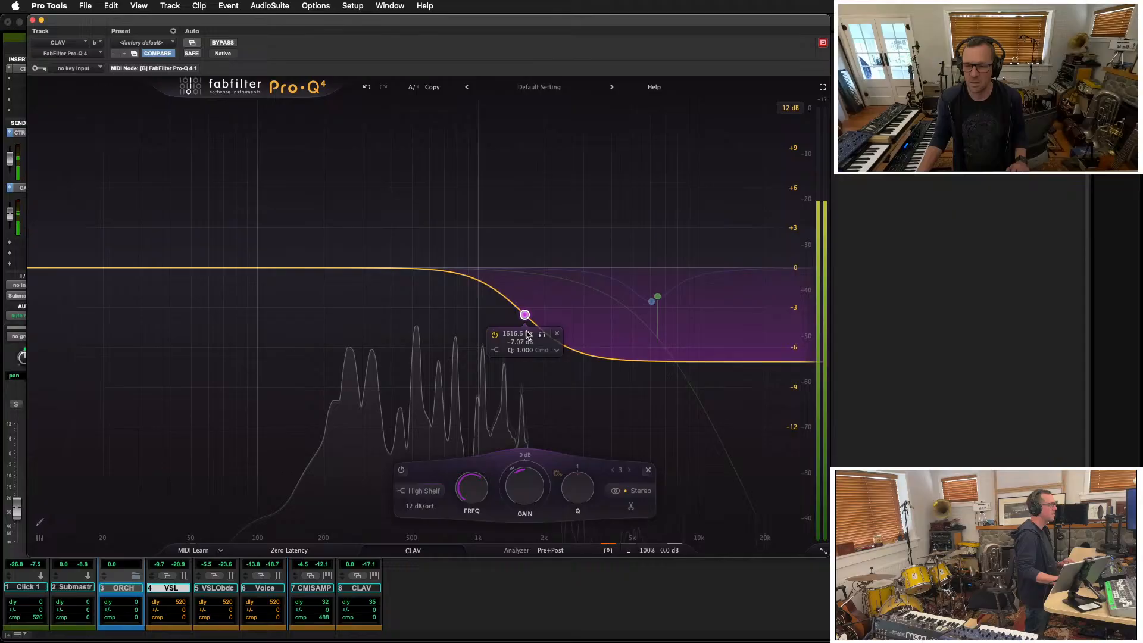
click(33, 20)
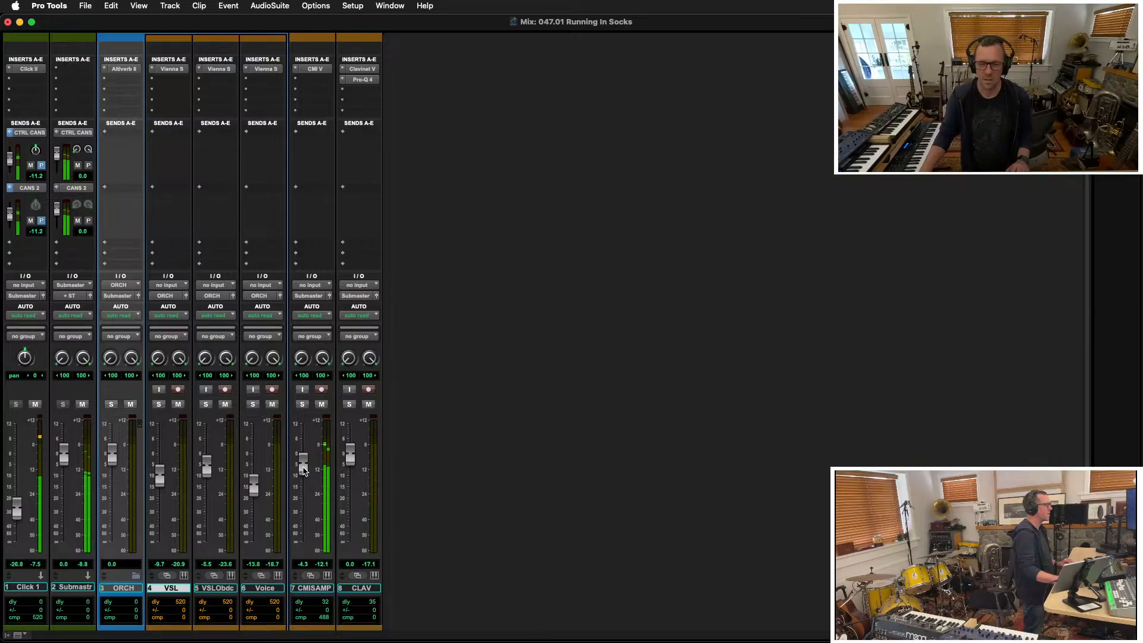
Raise the CMI SAMPLER fader to -2.0 dB and restart playback from bar 18
drag(303, 470, 303, 463)
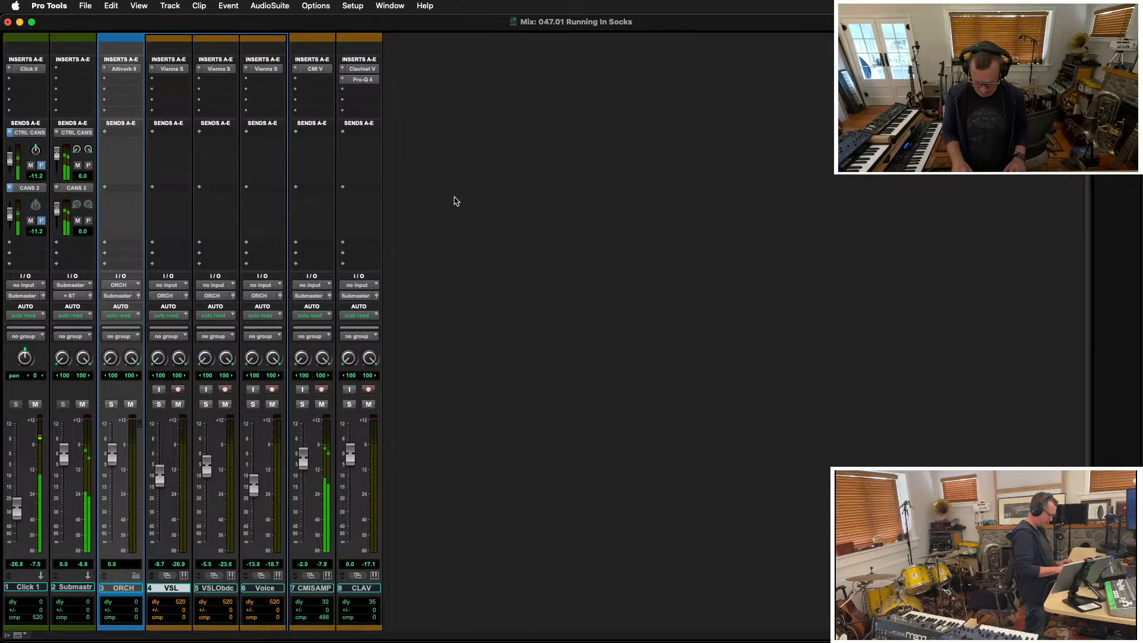
key(super+equal)
key(space)
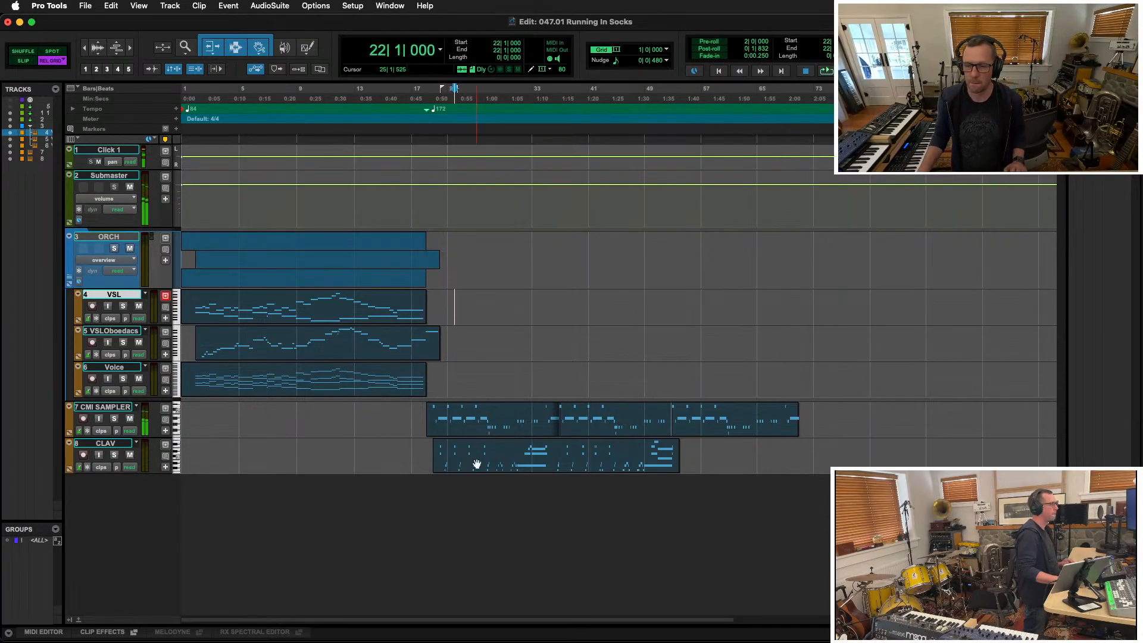
click(390, 418)
key(Tab)
key(space)
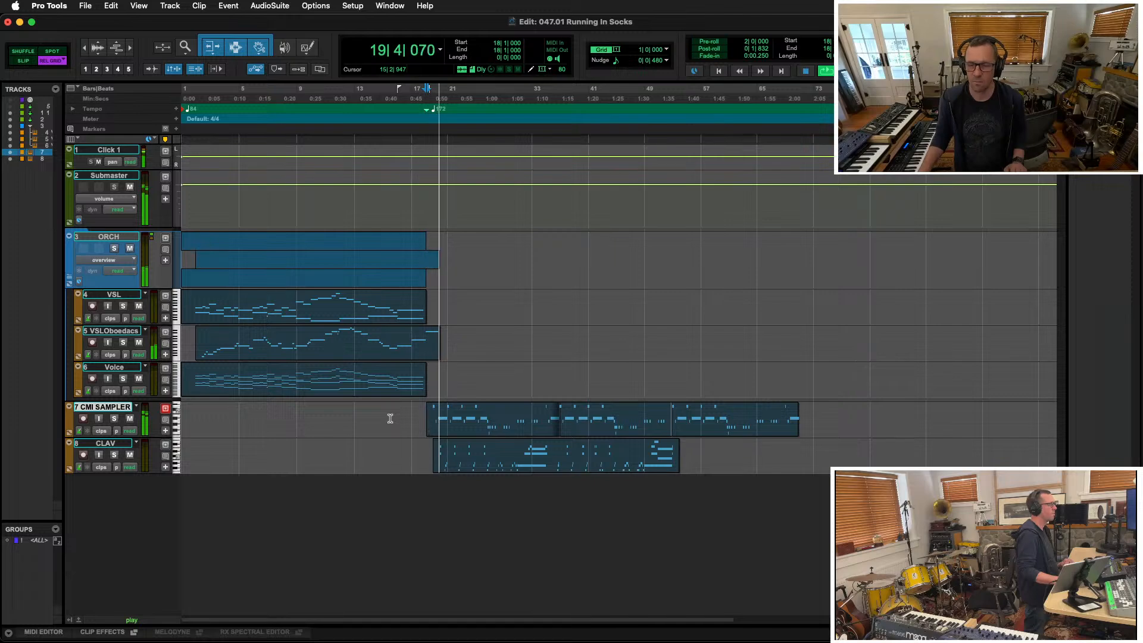
Insert EchoBoy Jr after Pro-Q 4 on the CLAV track with a 1/16-note echo, a lower mix and a different echo style
key(super+equal)
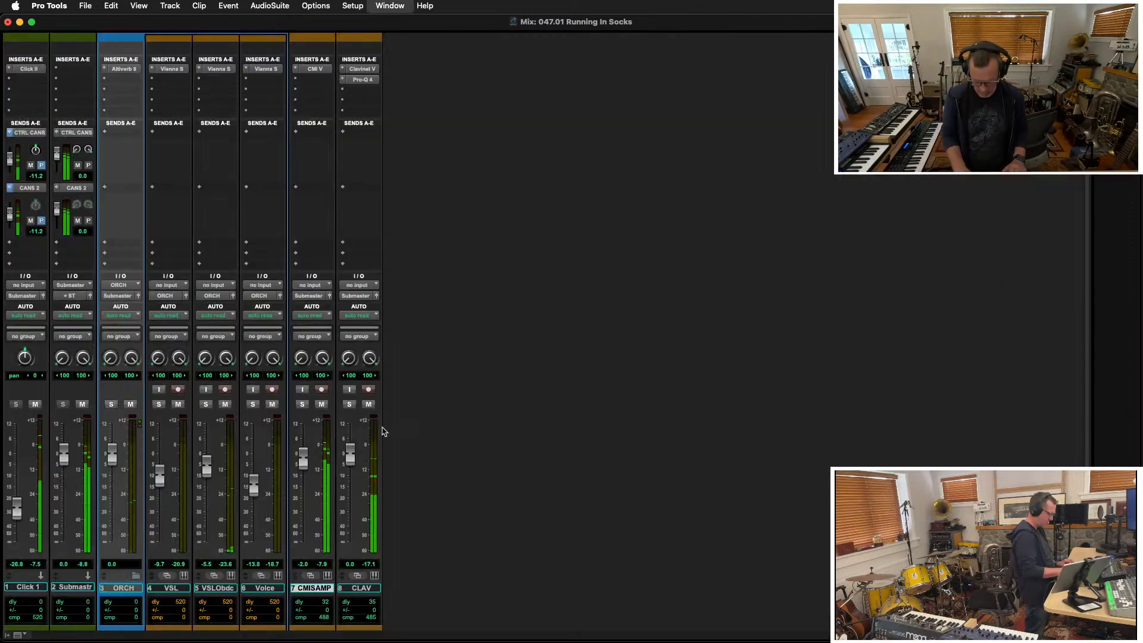
click(359, 89)
mouse_move(433, 110)
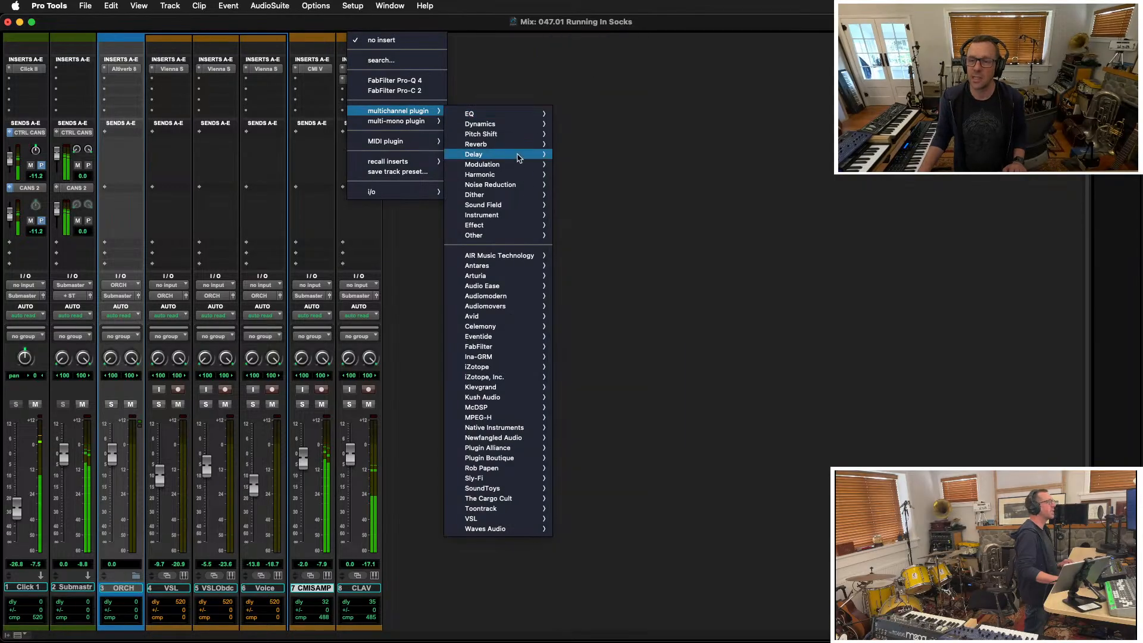
mouse_move(518, 157)
click(622, 238)
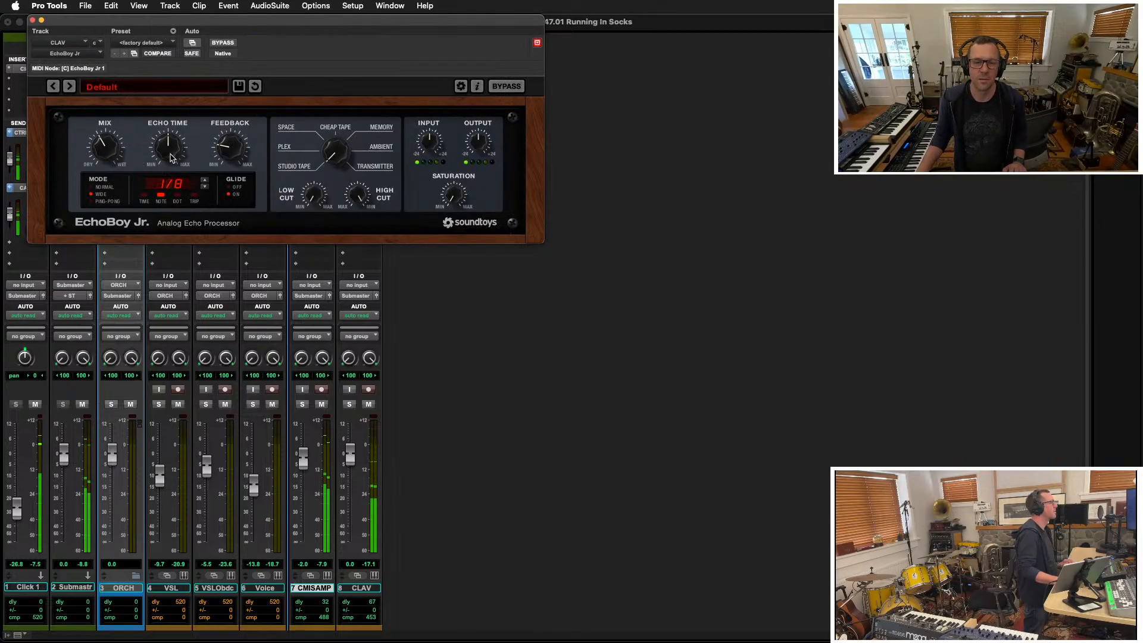
click(205, 187)
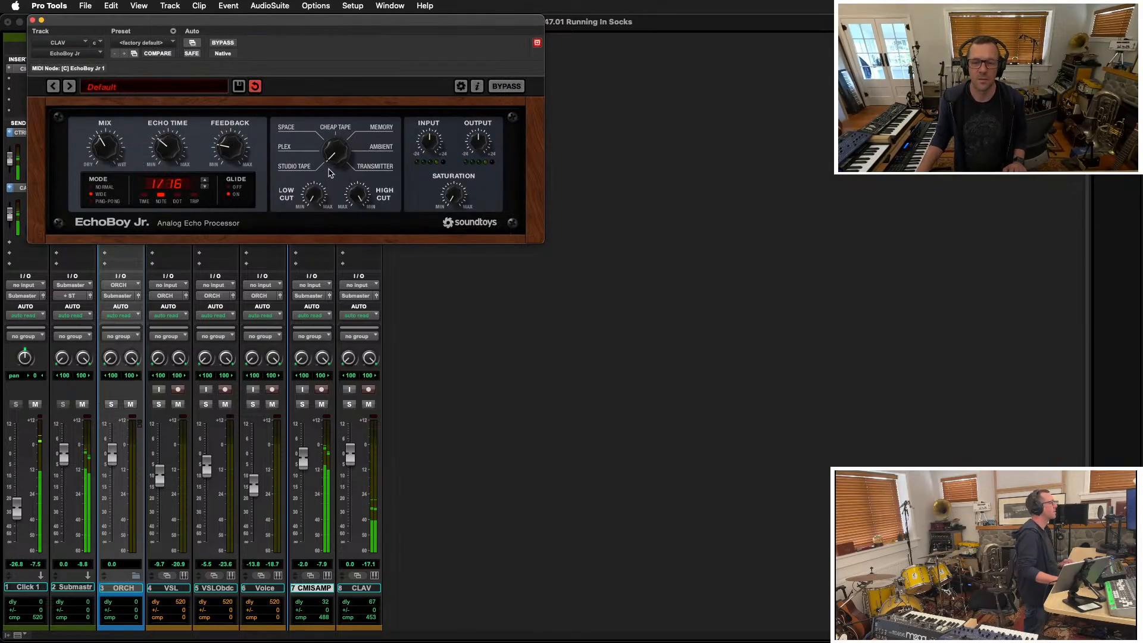
click(322, 125)
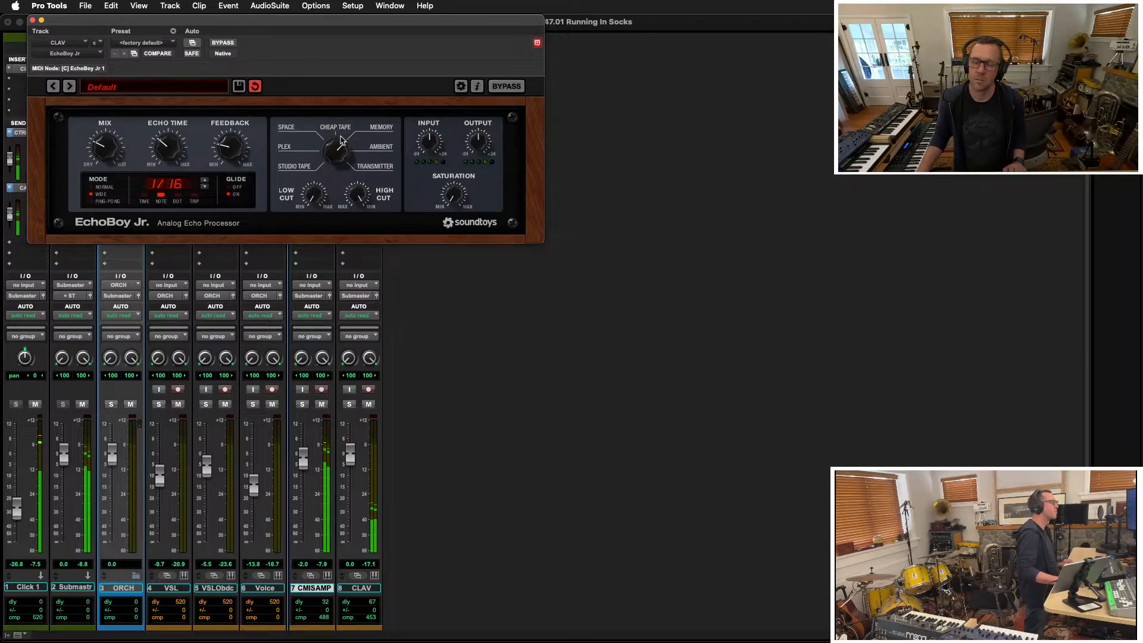
drag(250, 30, 631, 123)
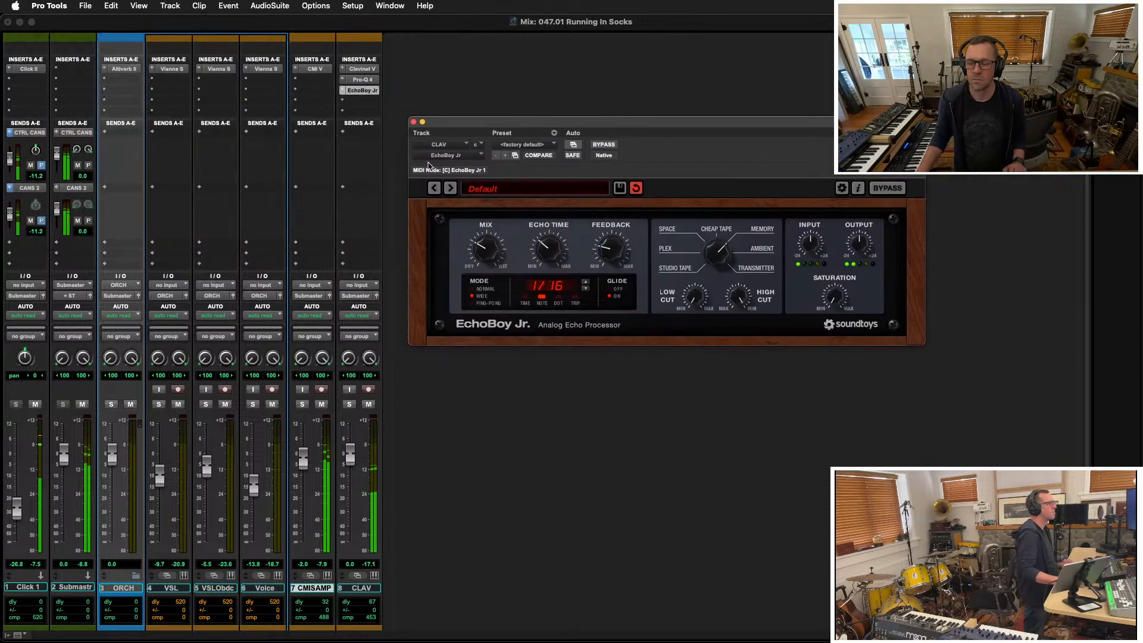
click(414, 122)
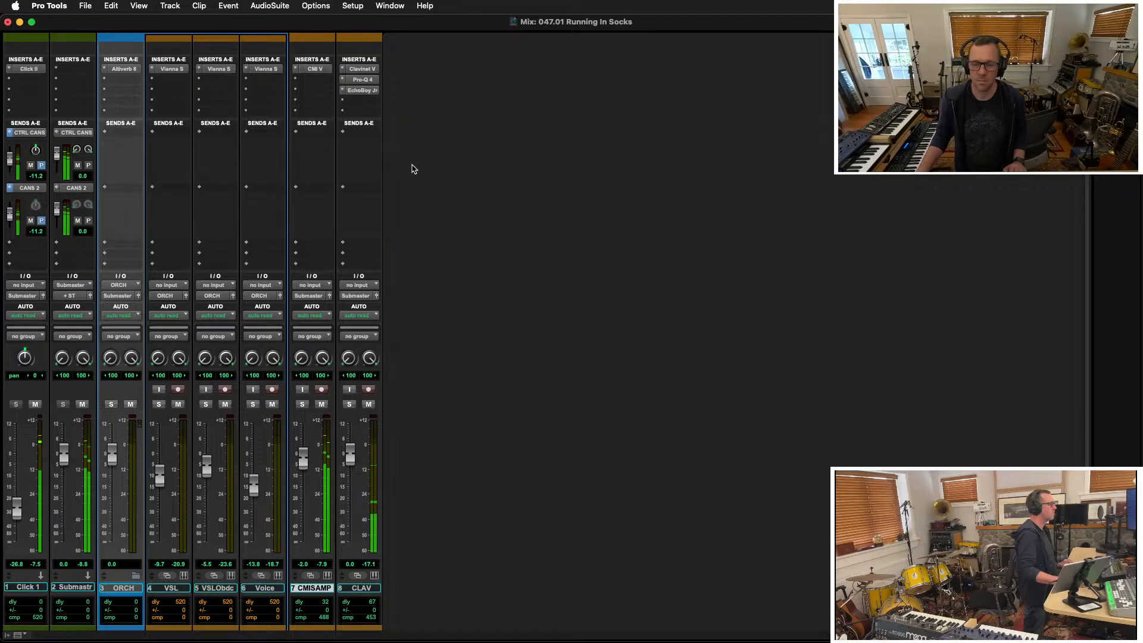
Lower the CLAV fader to about -8.2 dB, select the CLAV track and restart playback from bar 18
drag(351, 456, 350, 511)
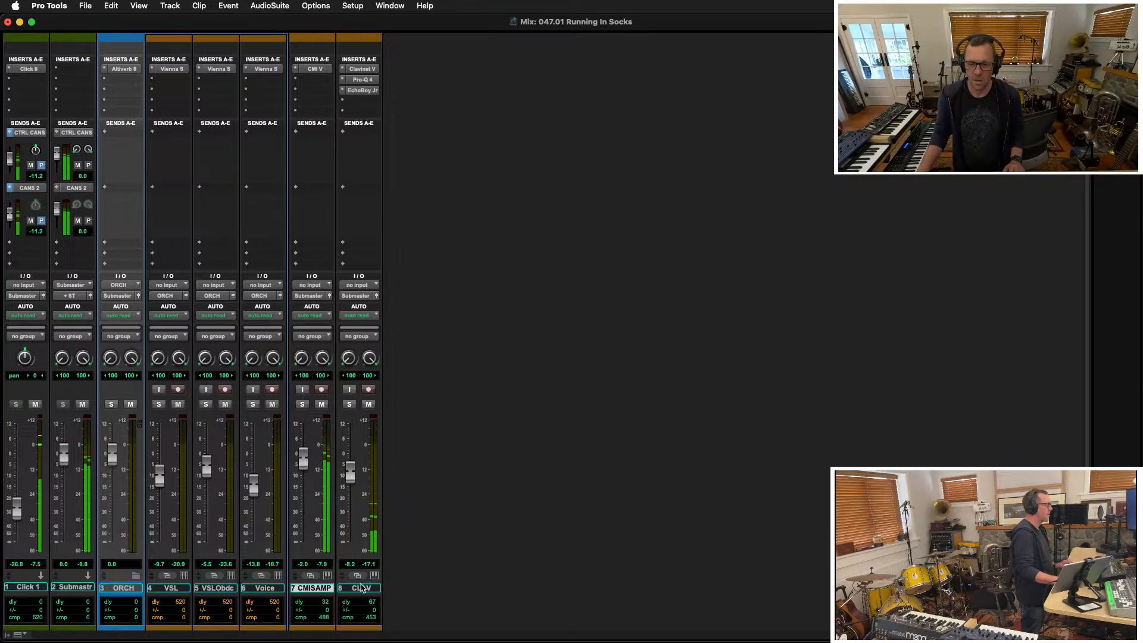
click(362, 588)
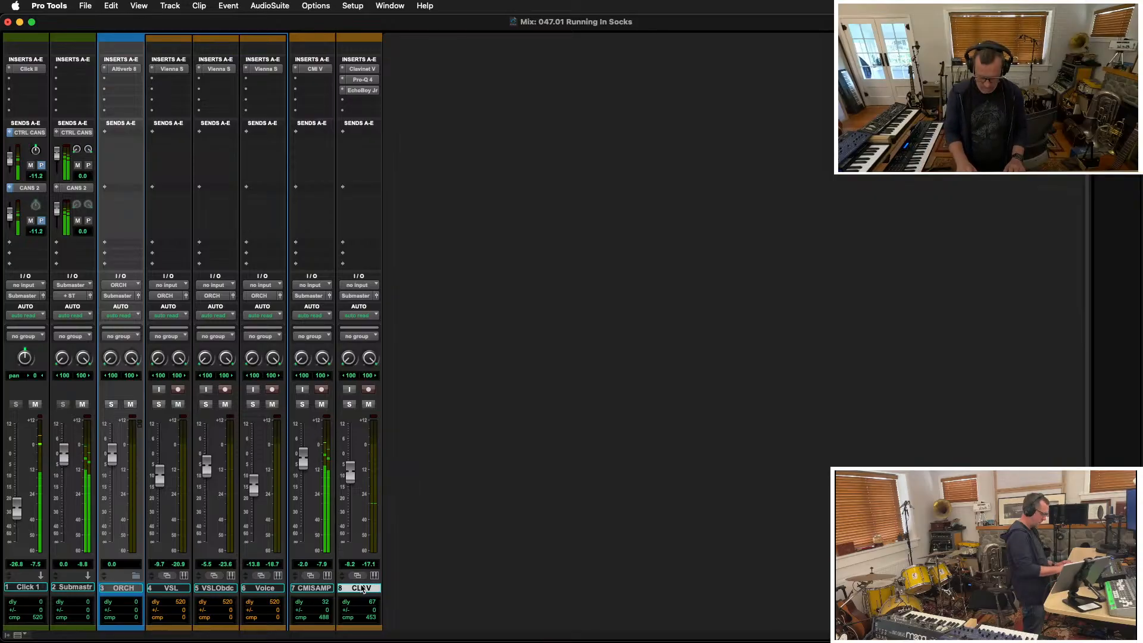
key(super+equal)
key(space)
key(space)
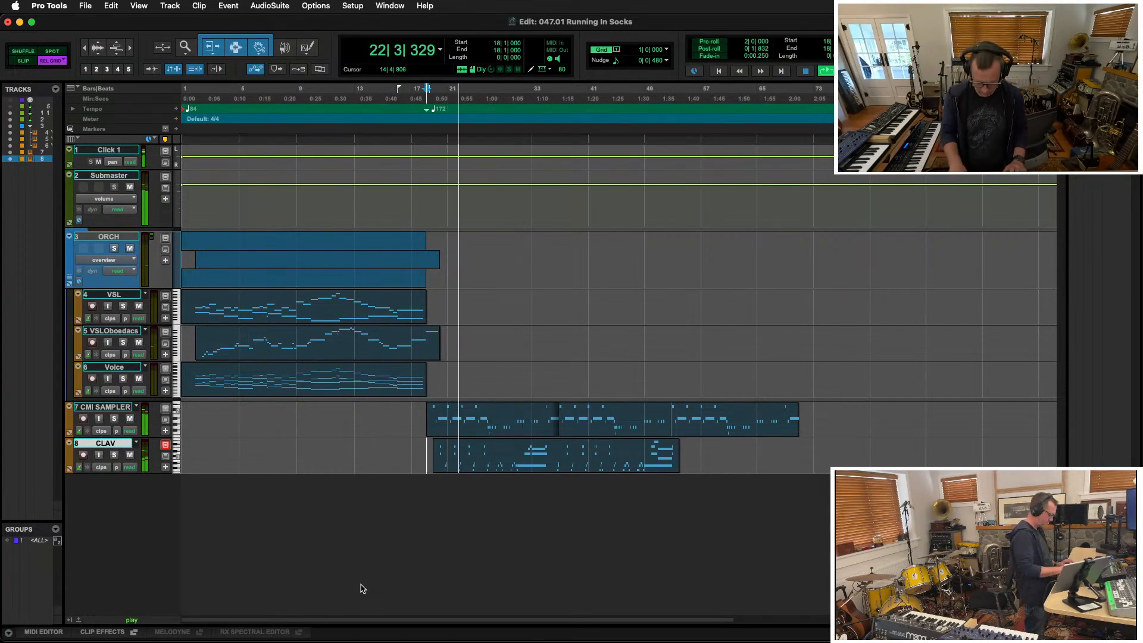
Create one new RubberBand track after CLAV from the Modwheel track preset category
key(super+equal)
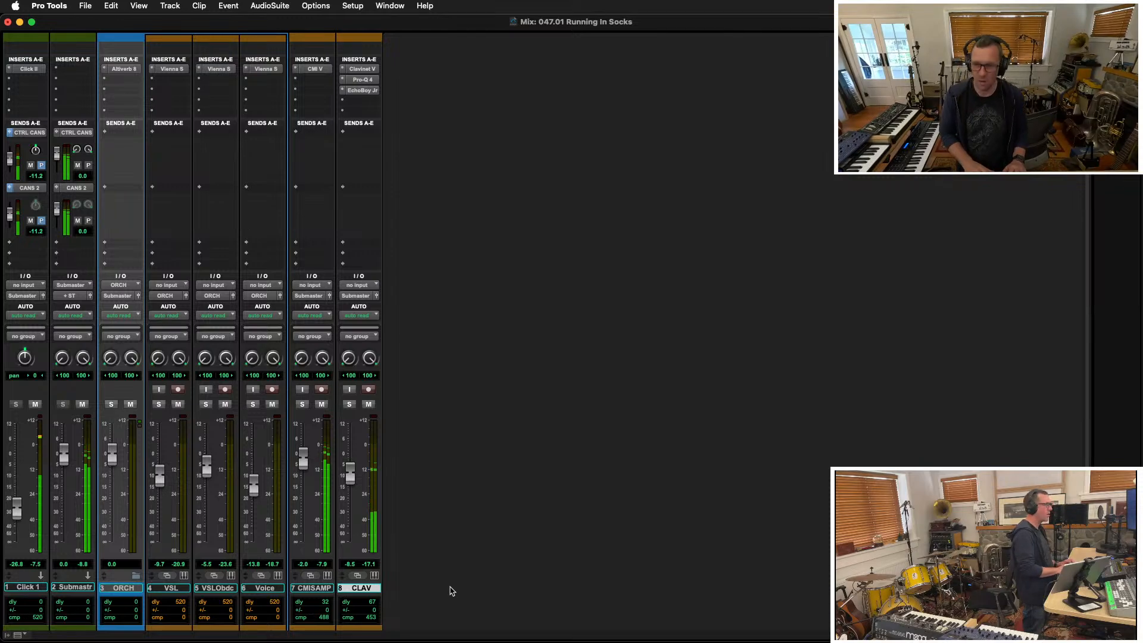
key(super+shift+n)
key(super+Right)
key(super+Down)
key(super+Down)
key(super+Down)
key(super+Down)
key(super+Down)
key(super+Down)
key(super+Down)
key(super+Down)
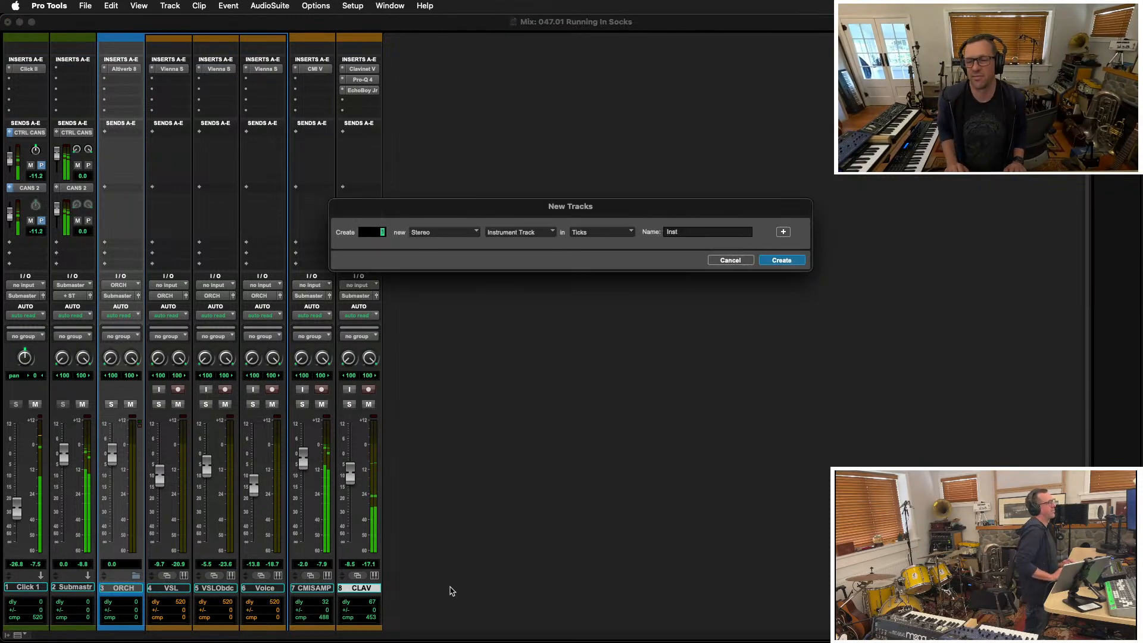
key(super+Down)
key(super+Down)
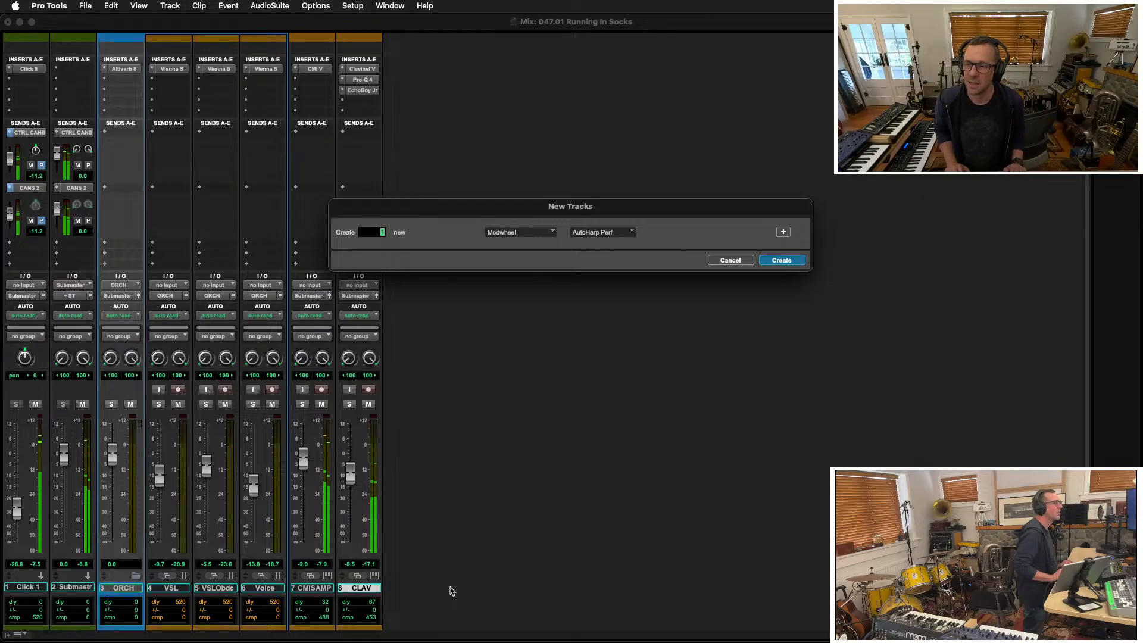
key(super+Down)
key(super+Down)
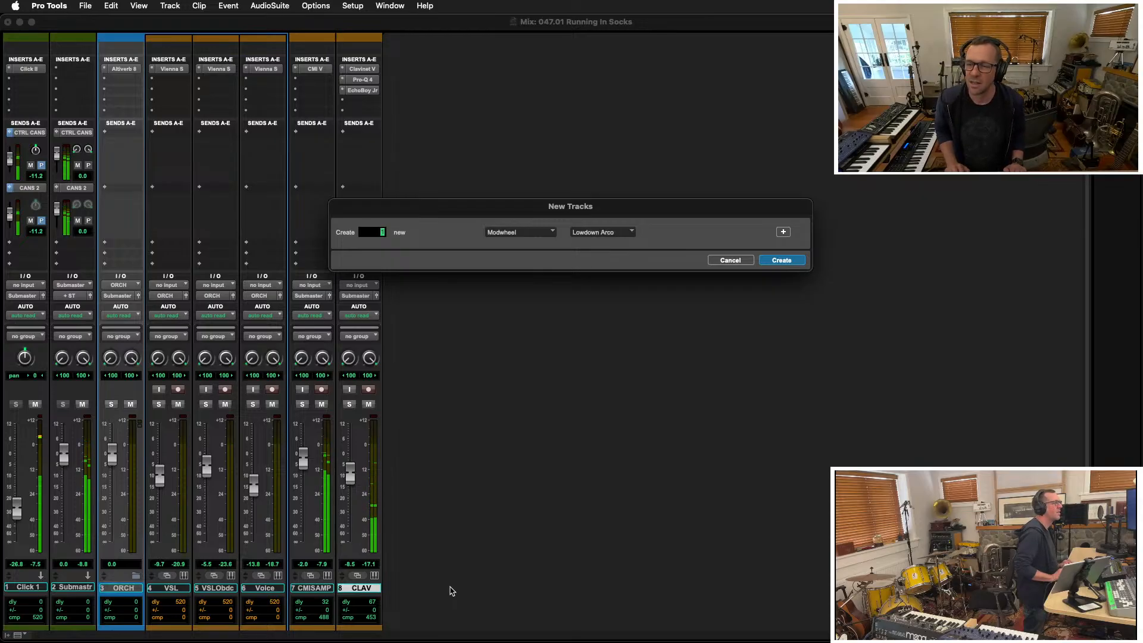
key(super+Down)
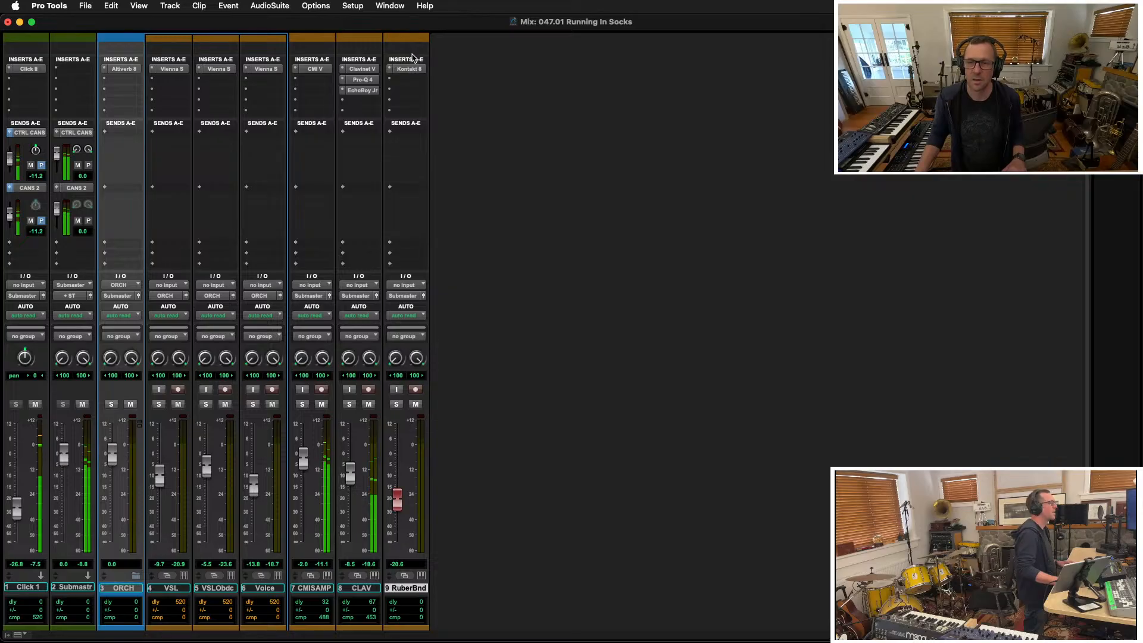
Open Kontakt 8 on the RubberBand track and raise the Tabacalyre instrument's Reverb Mix
click(409, 71)
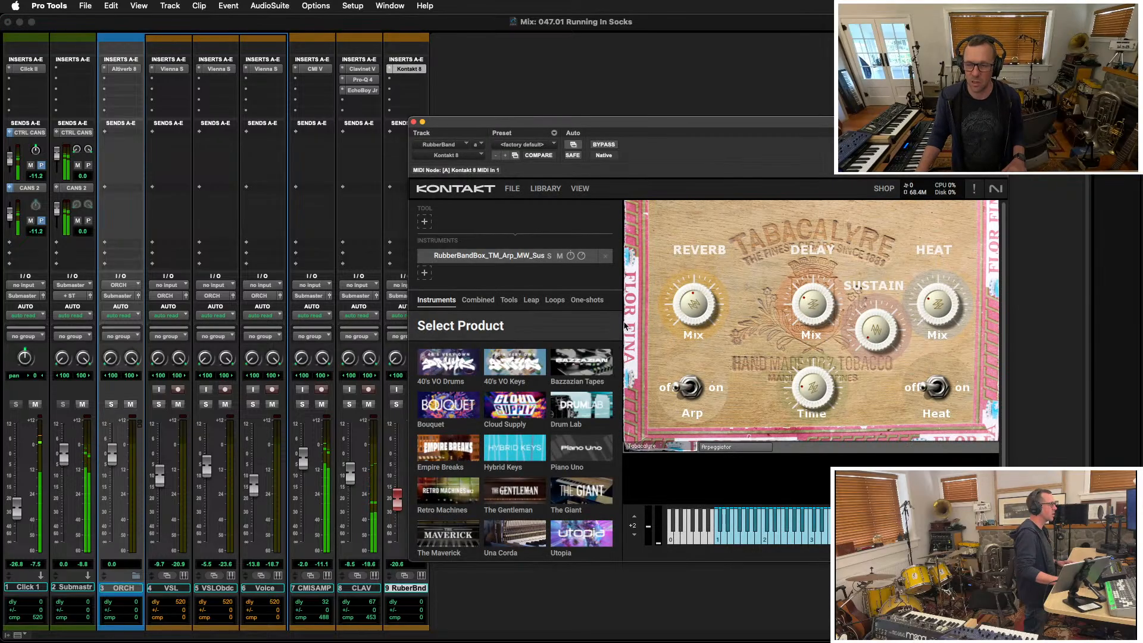
drag(726, 128, 702, 61)
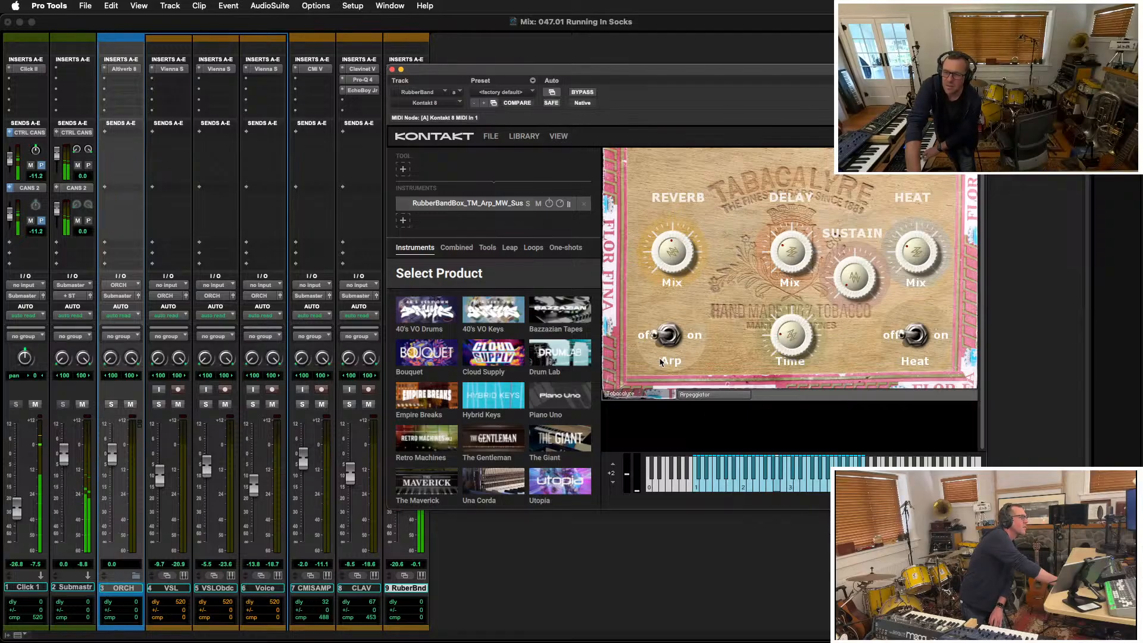
drag(667, 252, 675, 223)
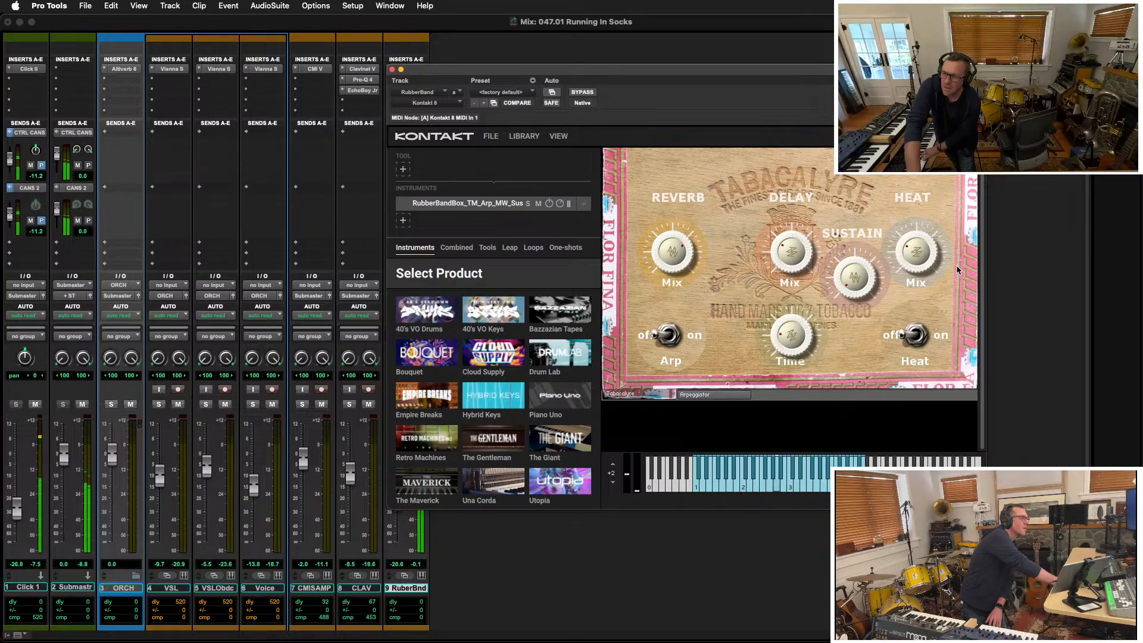
Try the Tabacalyre Heat effect at different mix levels, then raise the instrument's Sustain
drag(906, 246, 900, 280)
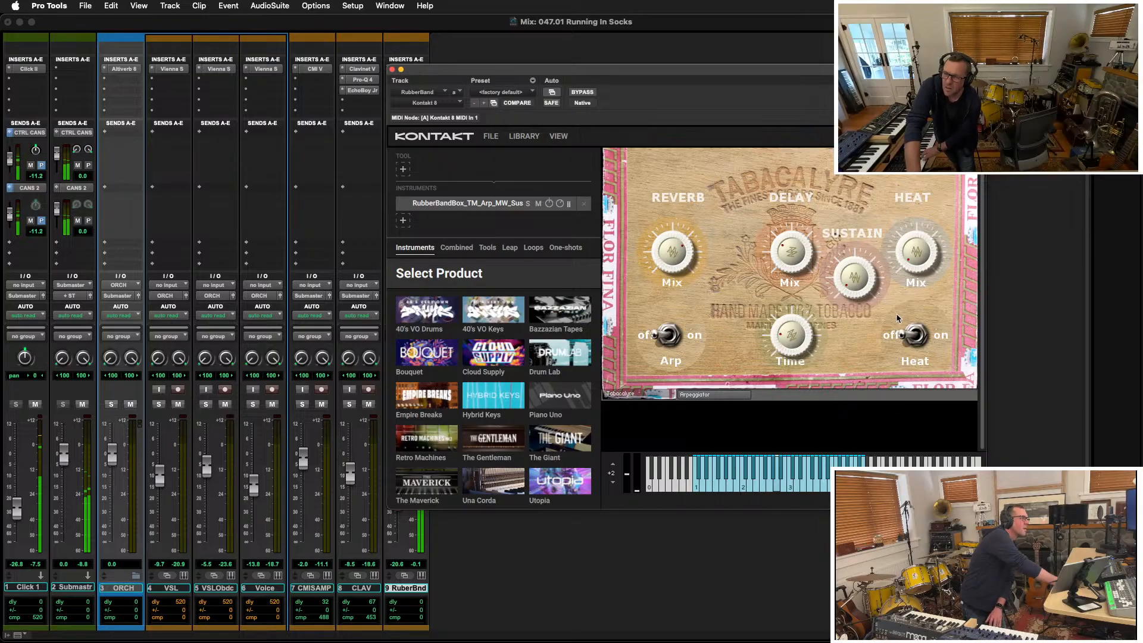
click(916, 335)
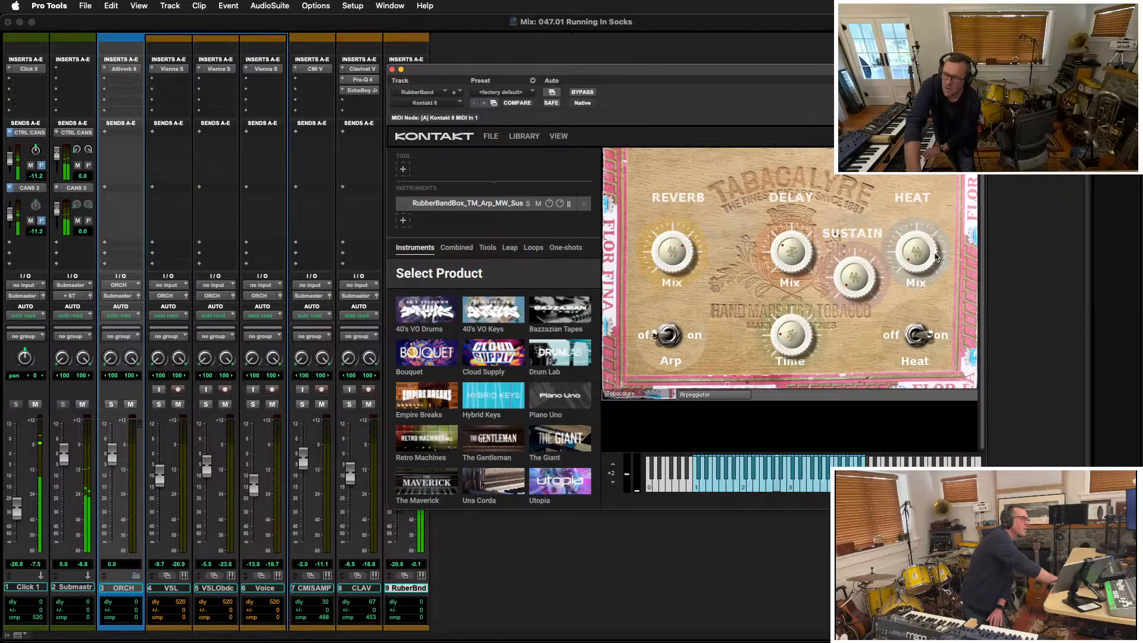
drag(924, 255, 916, 202)
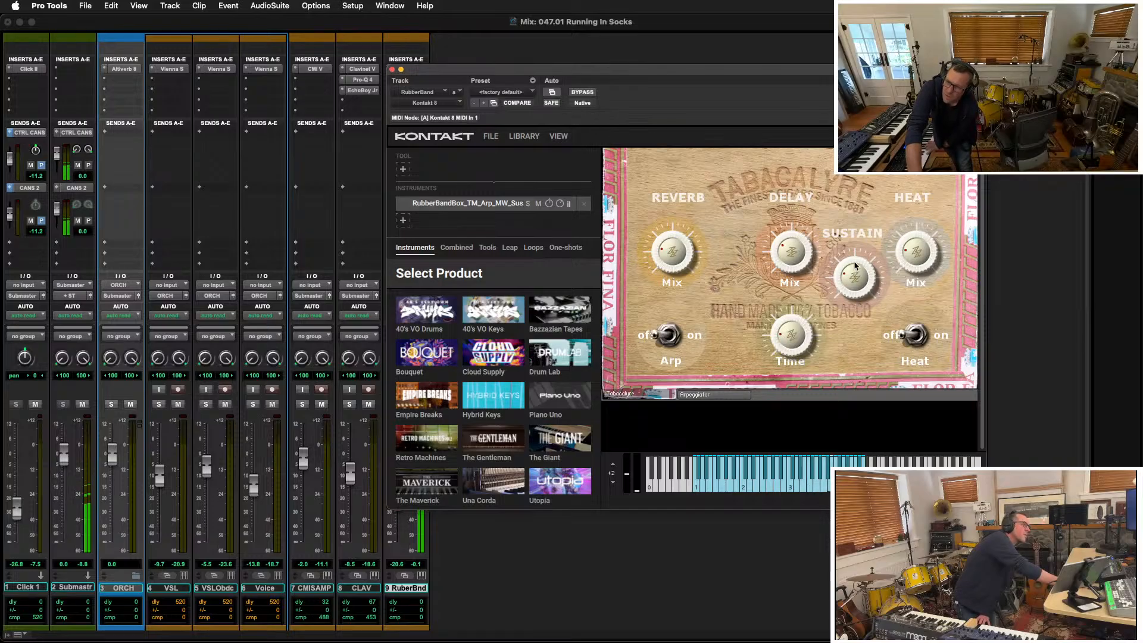
drag(855, 266, 861, 206)
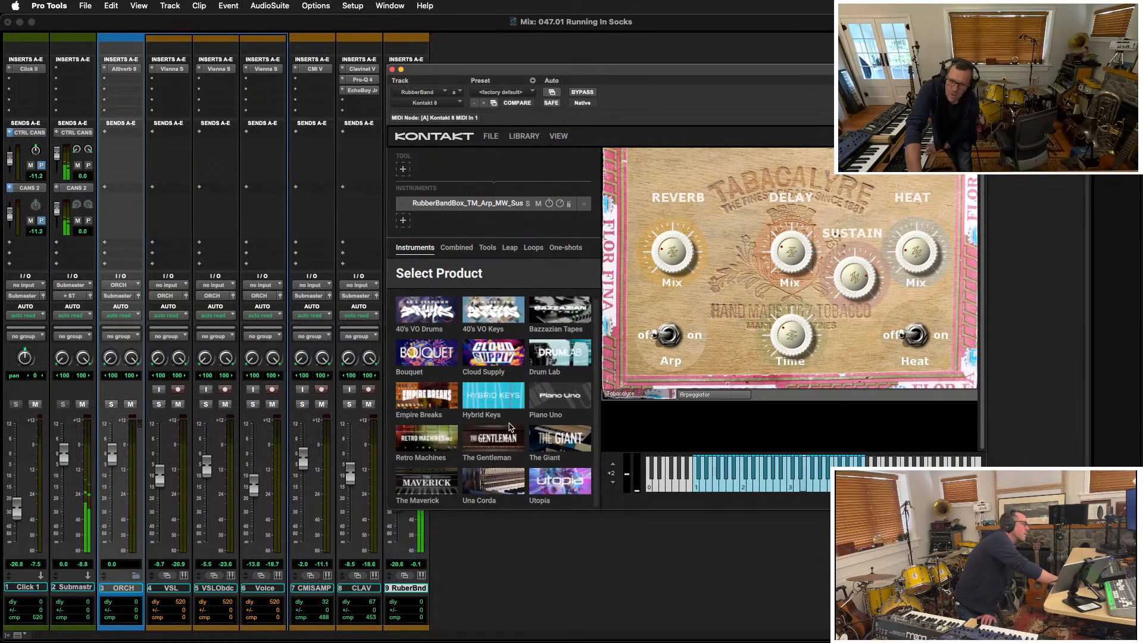
Switch to the Edit window with Kontakt kept in view and open the instrument's Arpeggiator page
drag(809, 76, 500, 100)
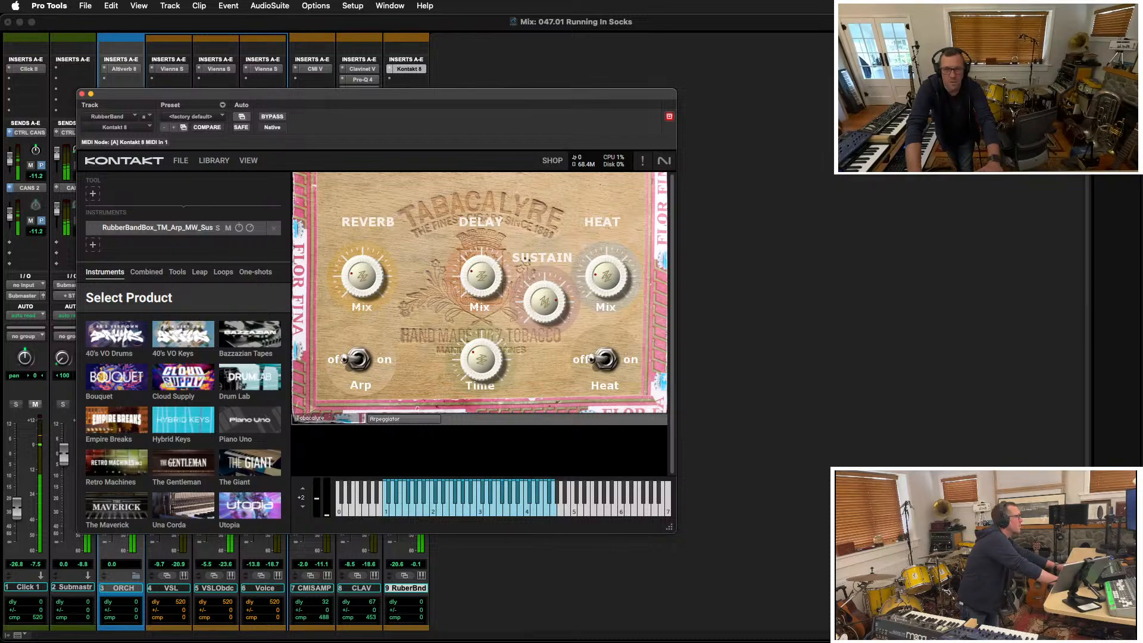
key(super+equal)
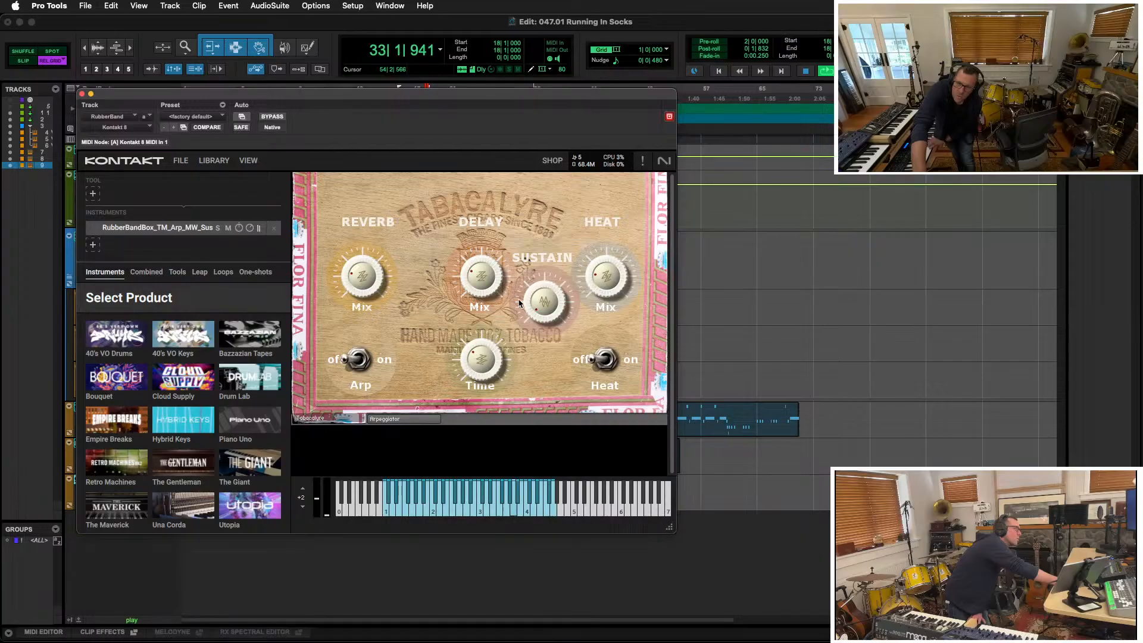
click(405, 419)
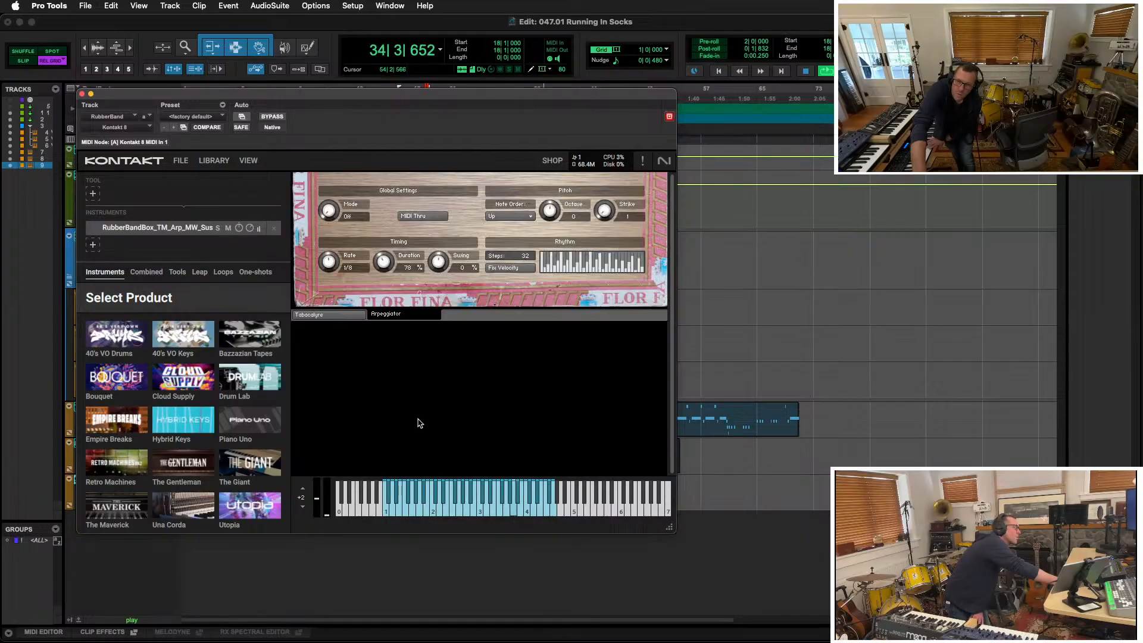
Return to the main Tabacalyre page, turn on the Arp and adjust the Sustain
click(333, 314)
click(367, 360)
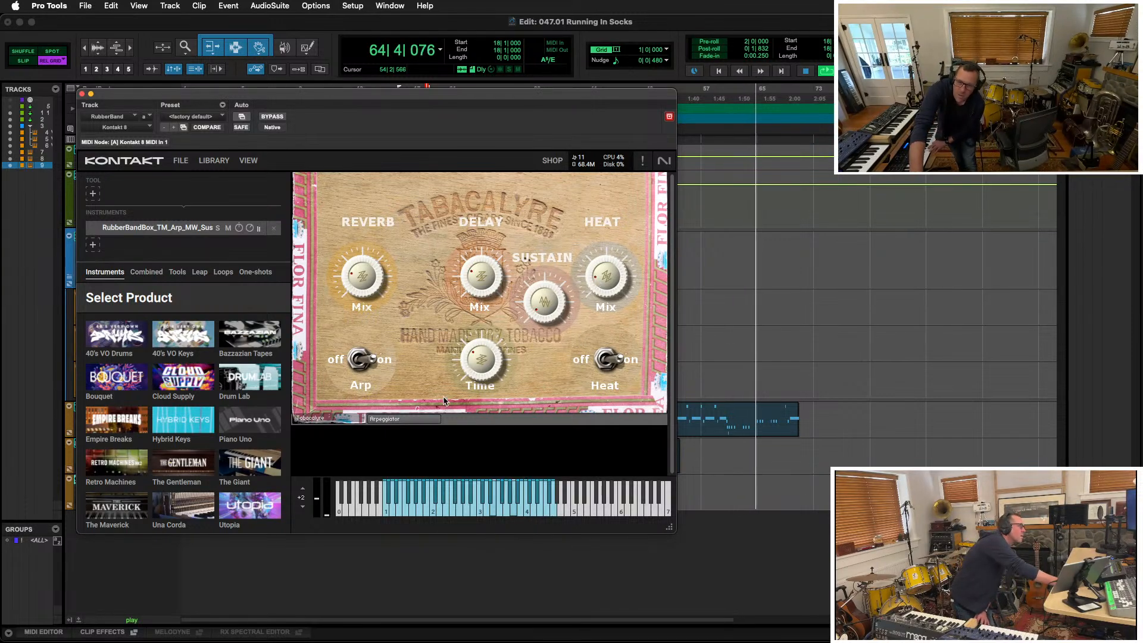
mouse_move(542, 301)
mouse_down()
mouse_move(547, 204)
mouse_move(543, 327)
mouse_move(535, 302)
mouse_up()
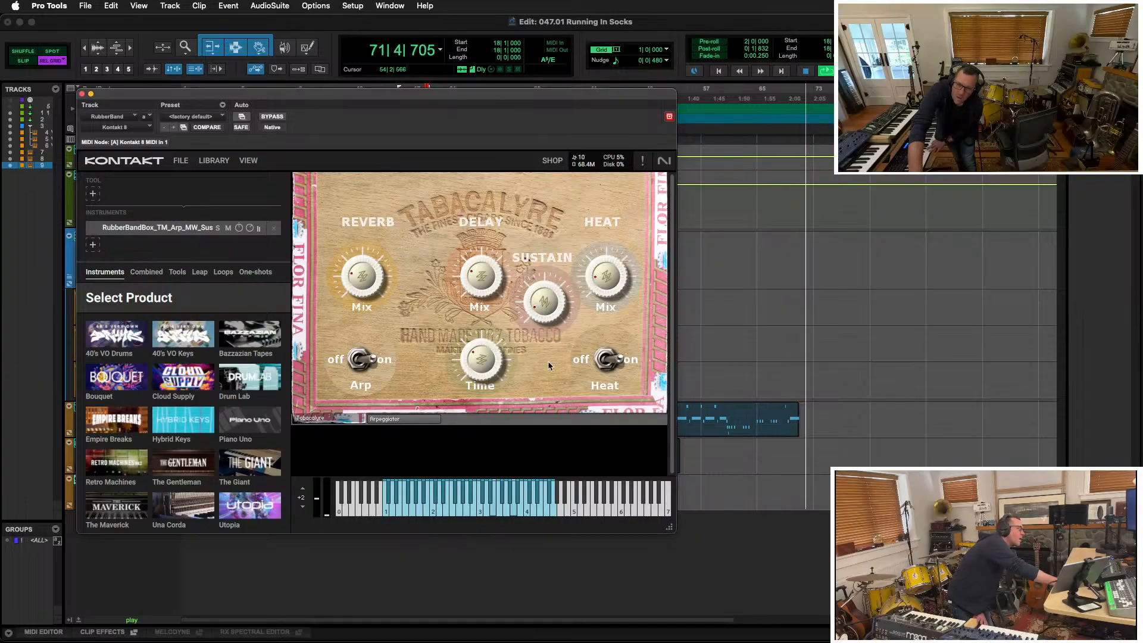
Try the arpeggiator's Zig-Zag Up note order, and set it to Zig-Zag Down
click(383, 419)
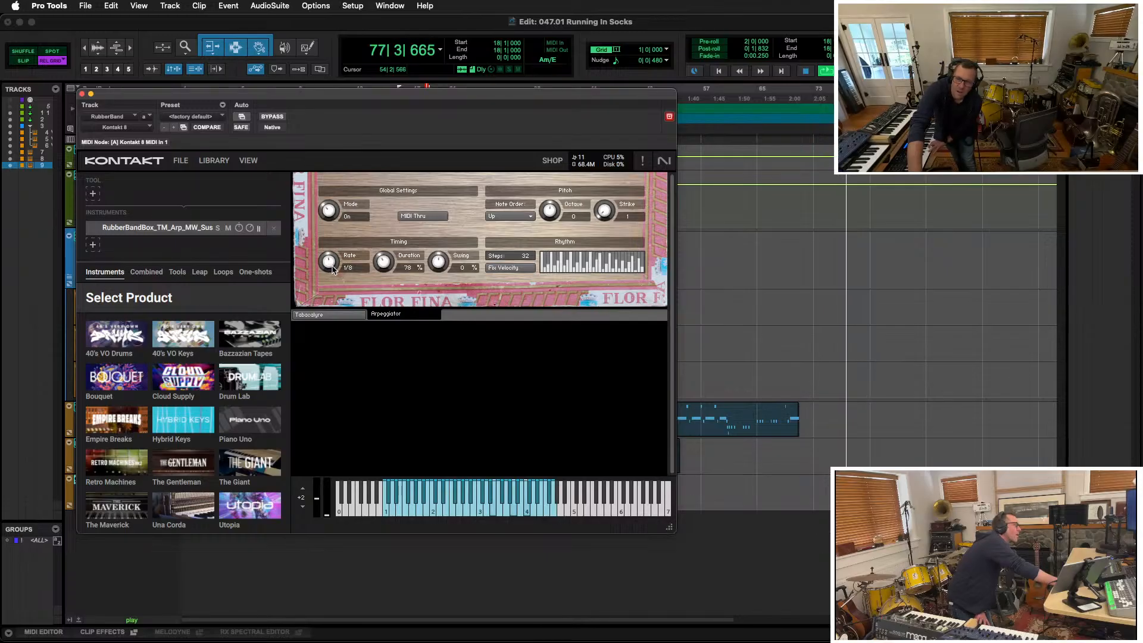
click(524, 216)
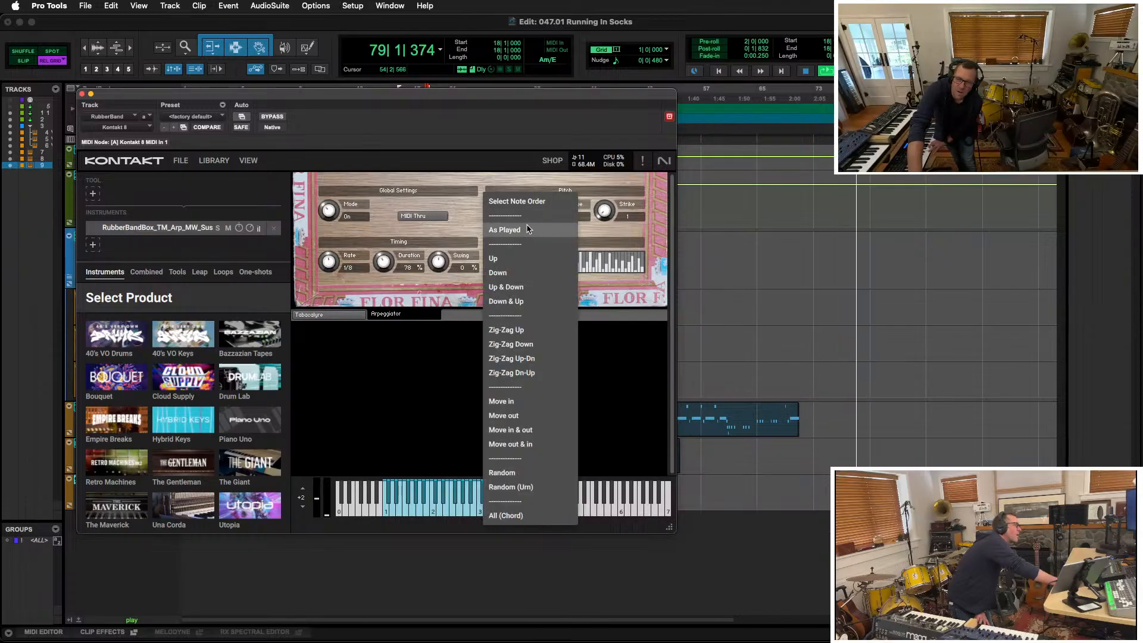
click(527, 330)
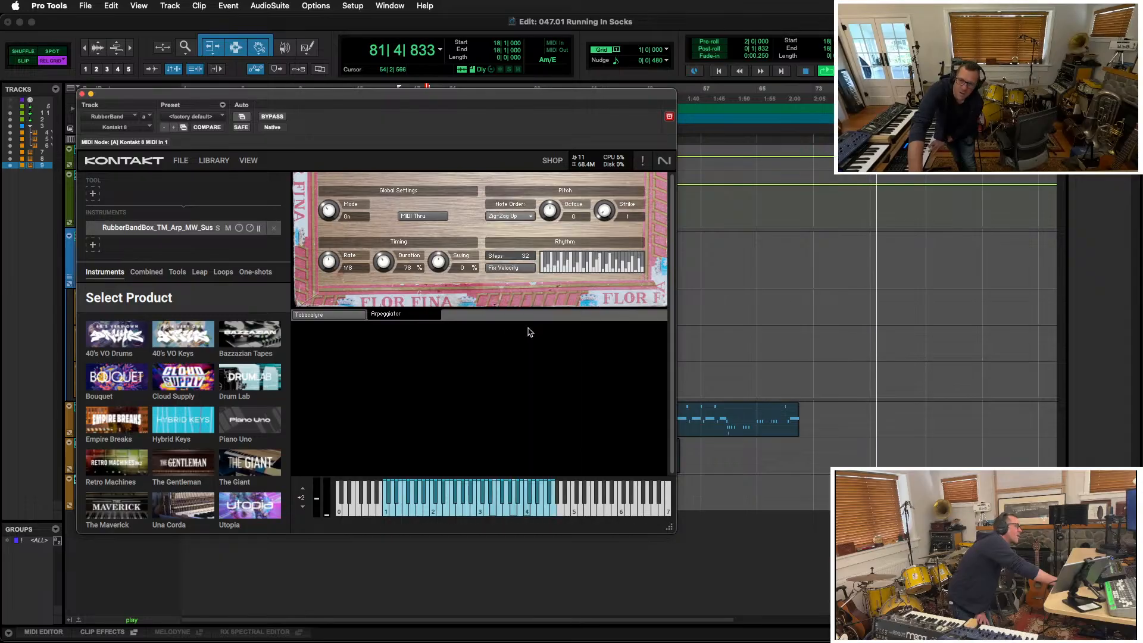
click(528, 216)
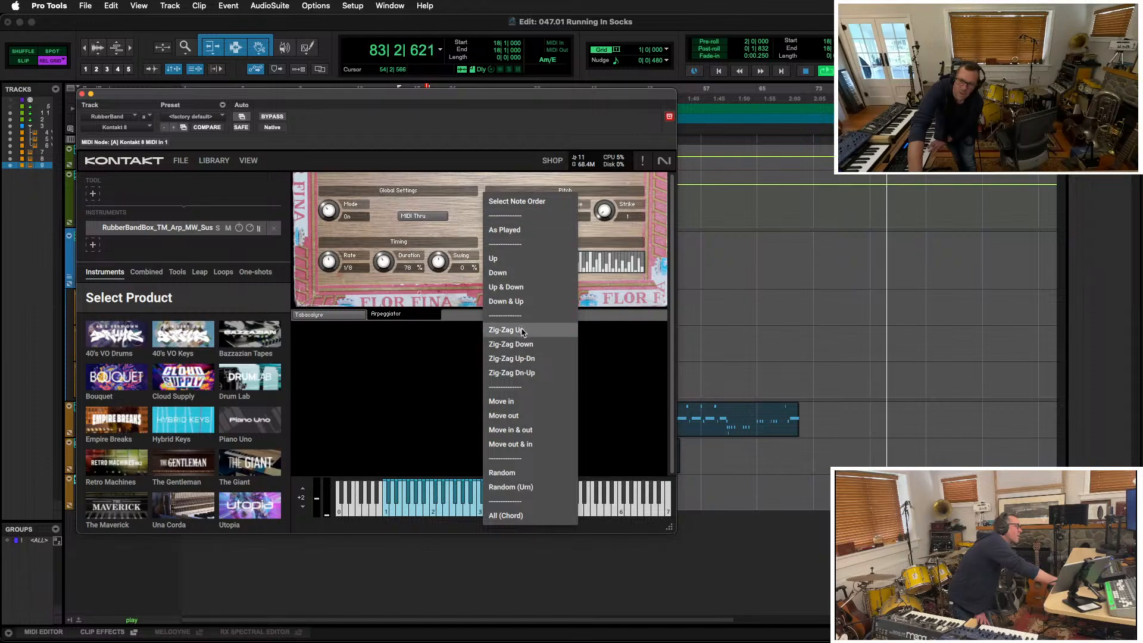
click(531, 347)
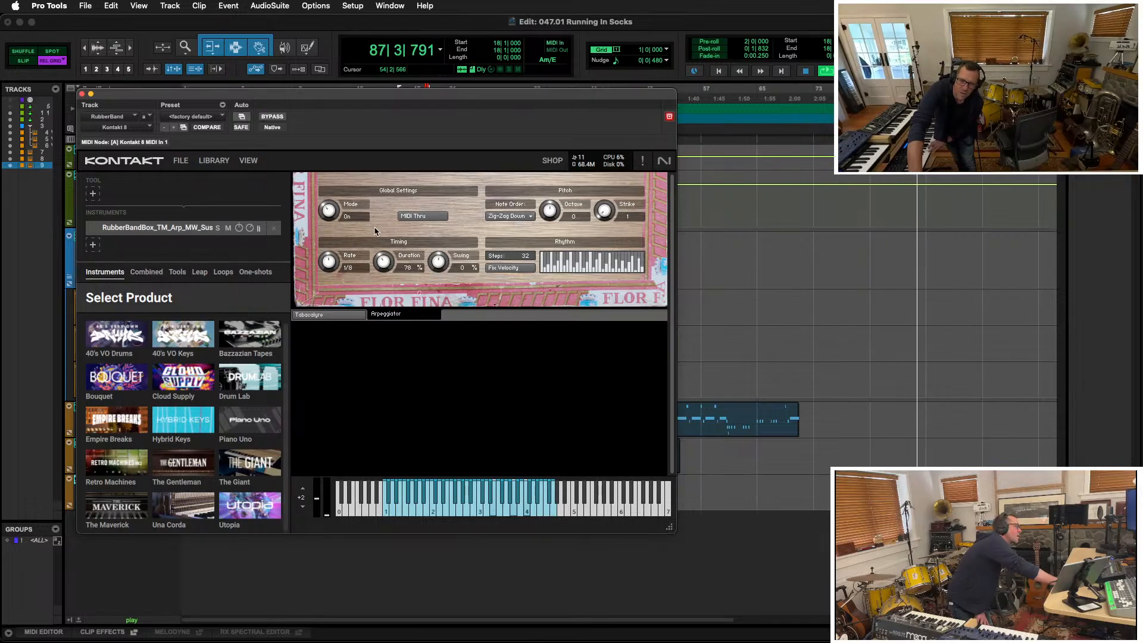
Go back to the main Tabacalyre page, stop playback and place the edit cursor at bar 18 on CMI SAMPLER
click(348, 322)
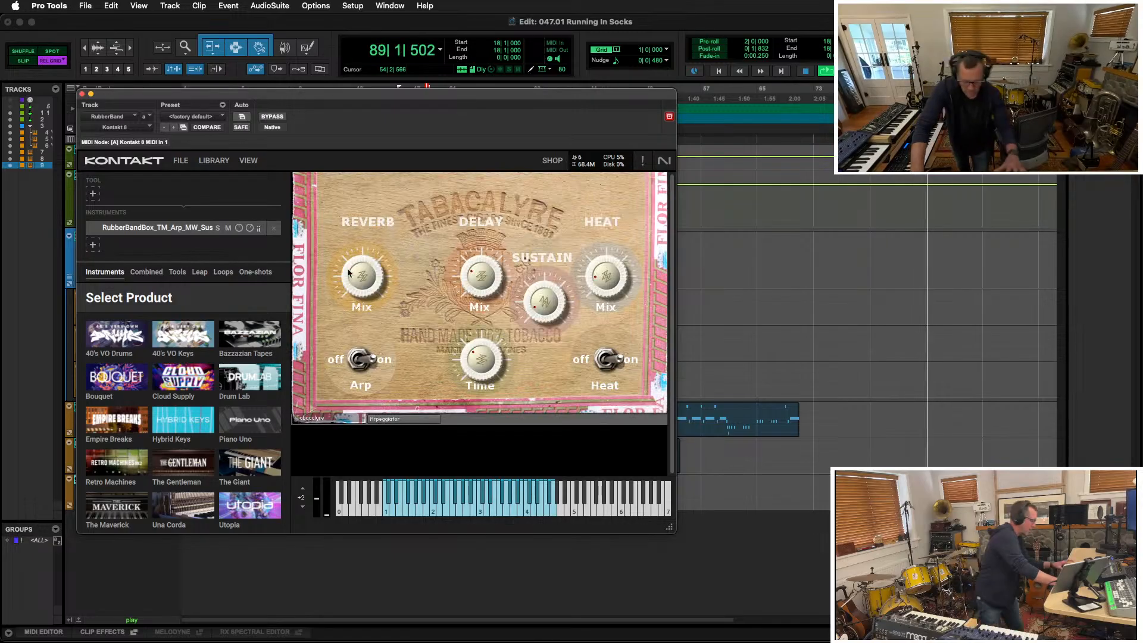
drag(270, 94, 682, 292)
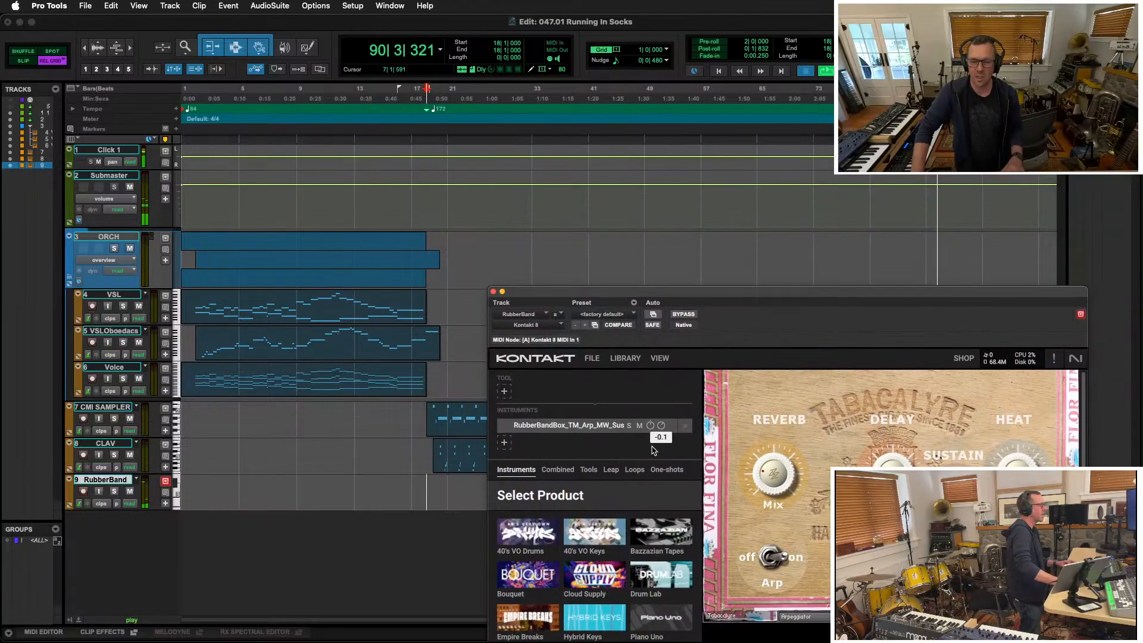
key(space)
click(425, 415)
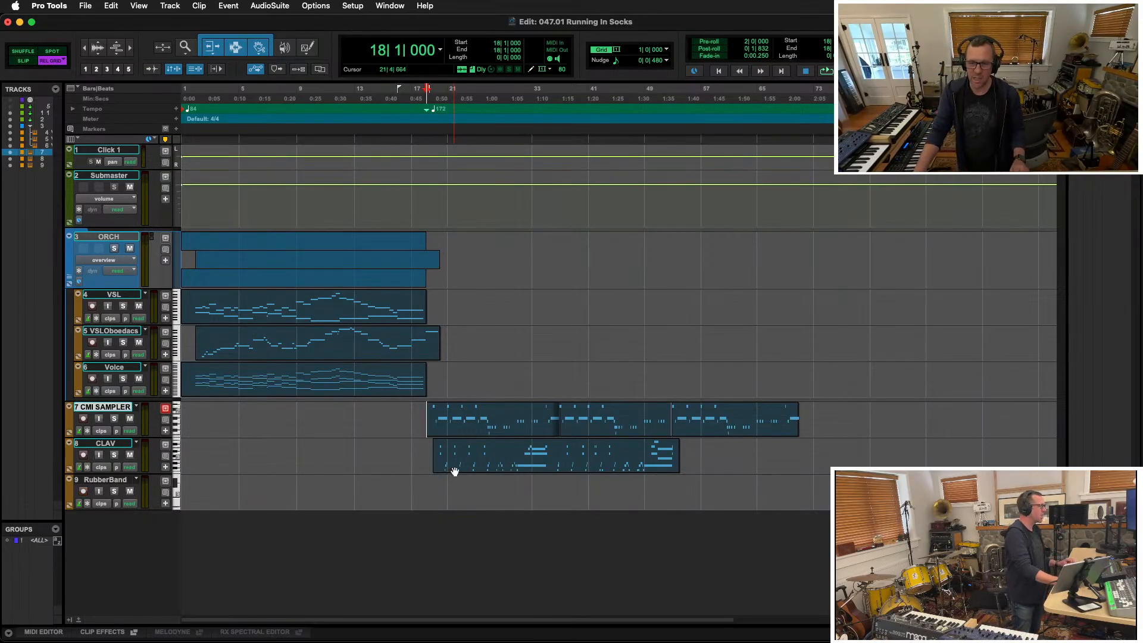
Reopen the RubberBand track's Kontakt 8 through the Mix window and place it beside the tracks in the Edit window
key(super+equal)
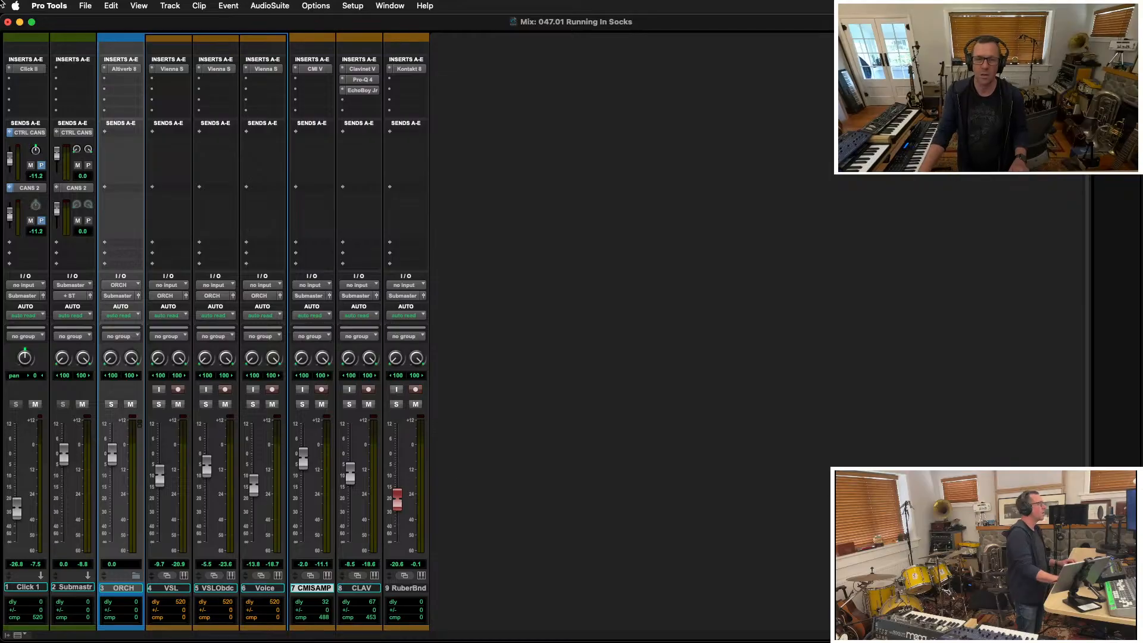
click(408, 69)
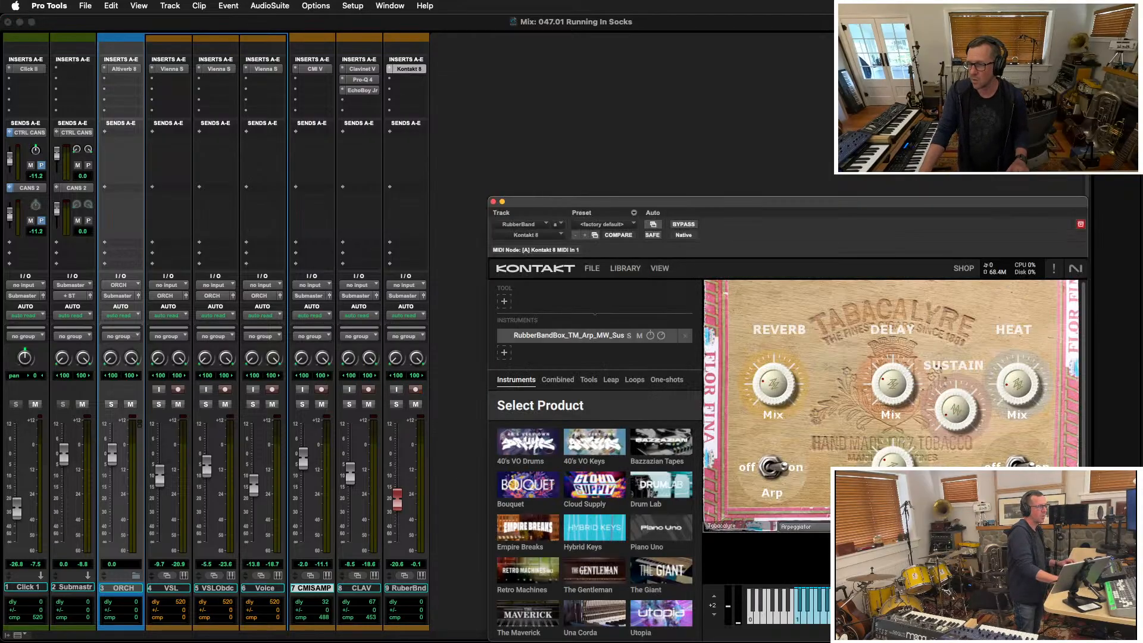
drag(541, 207, 586, 114)
key(super+equal)
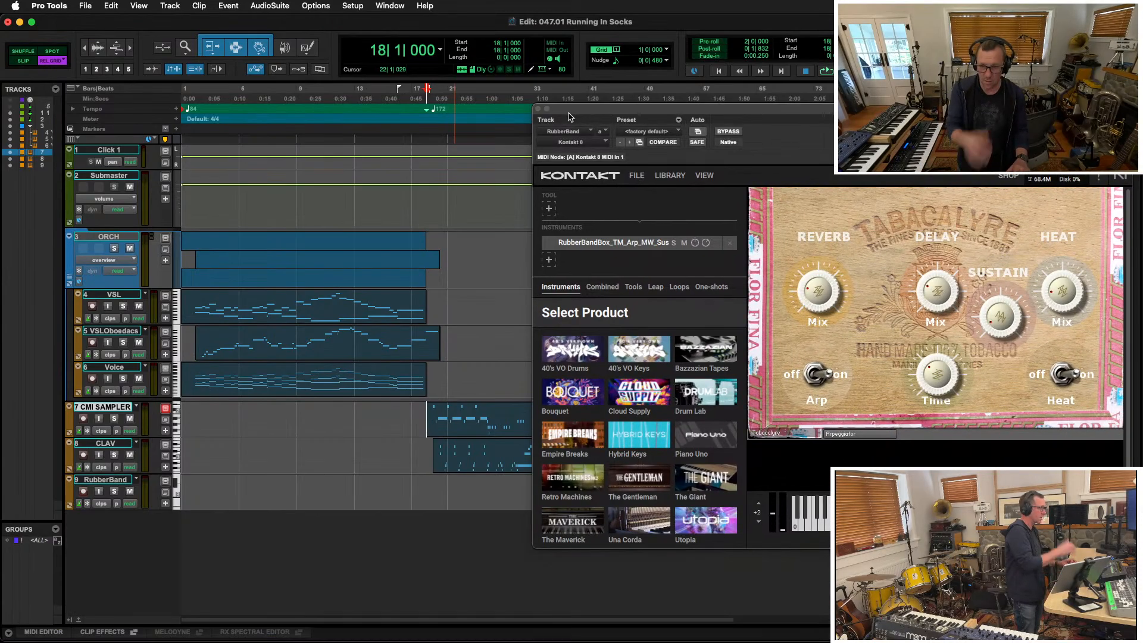
scroll(324, 363, right, 10)
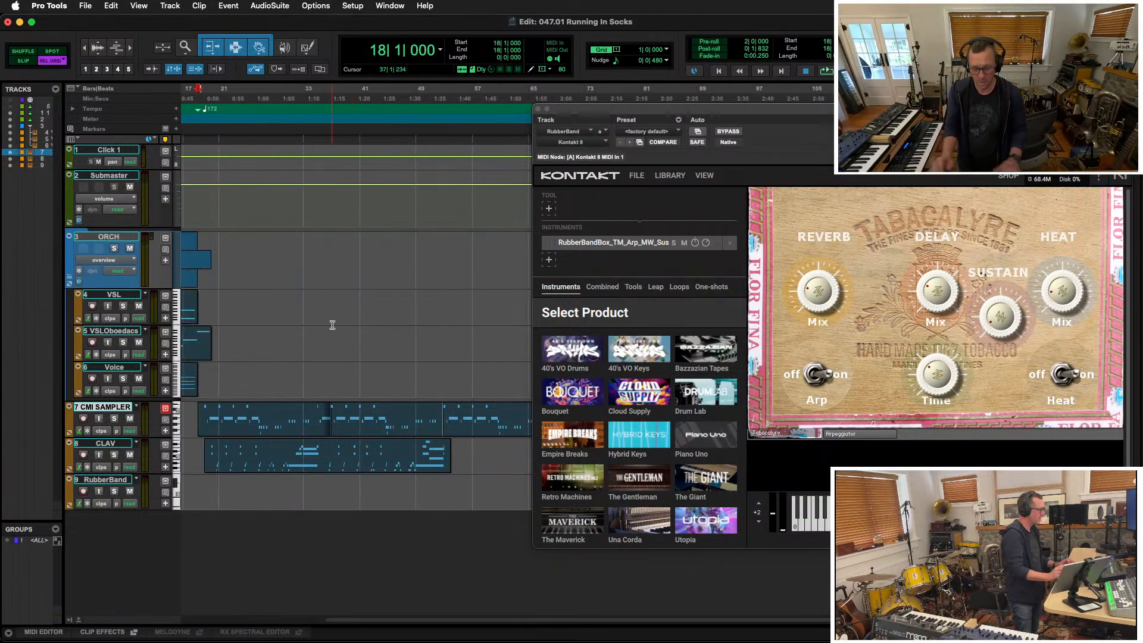
Record a RubberBand MIDI part from bar 18 to about bar 77 over the CMI and Clavinet parts
key(super+space)
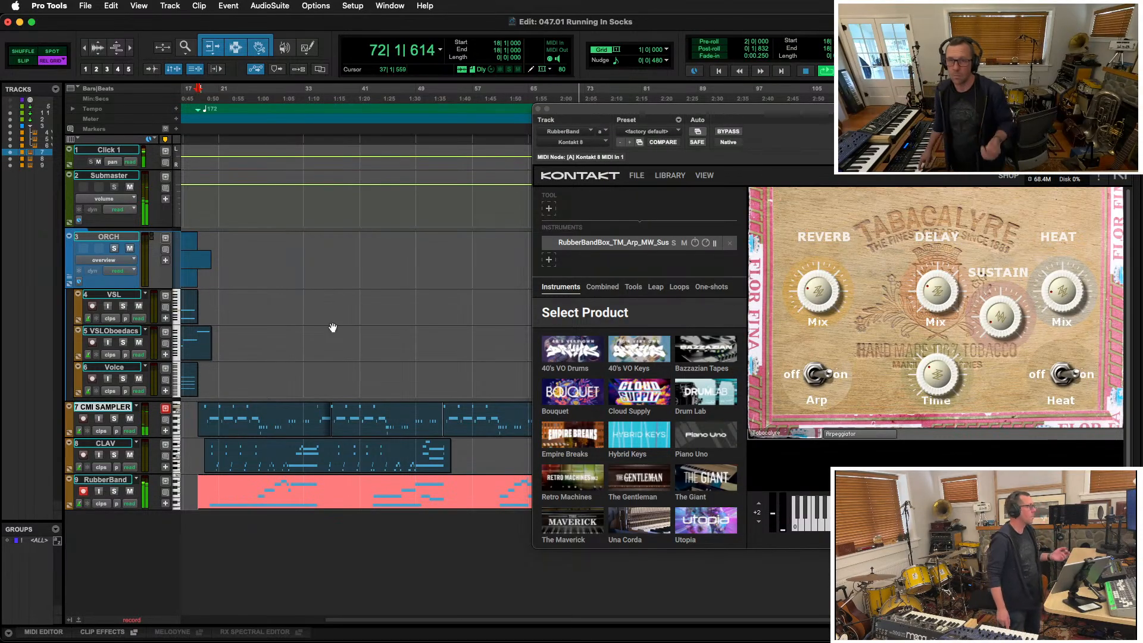
key(super+bracketleft)
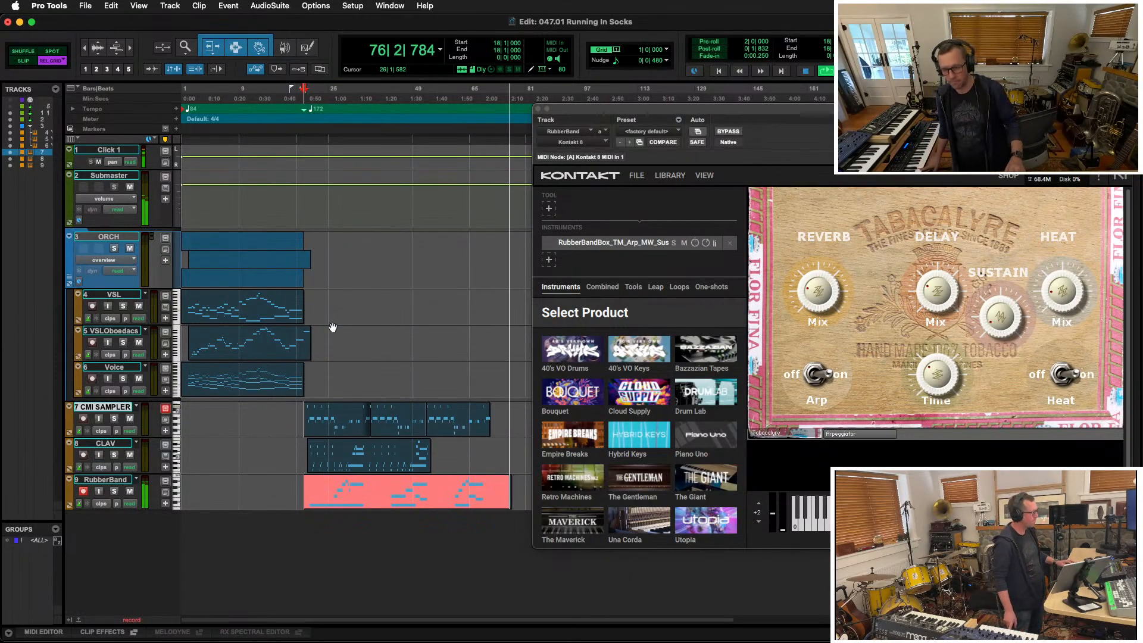
key(space)
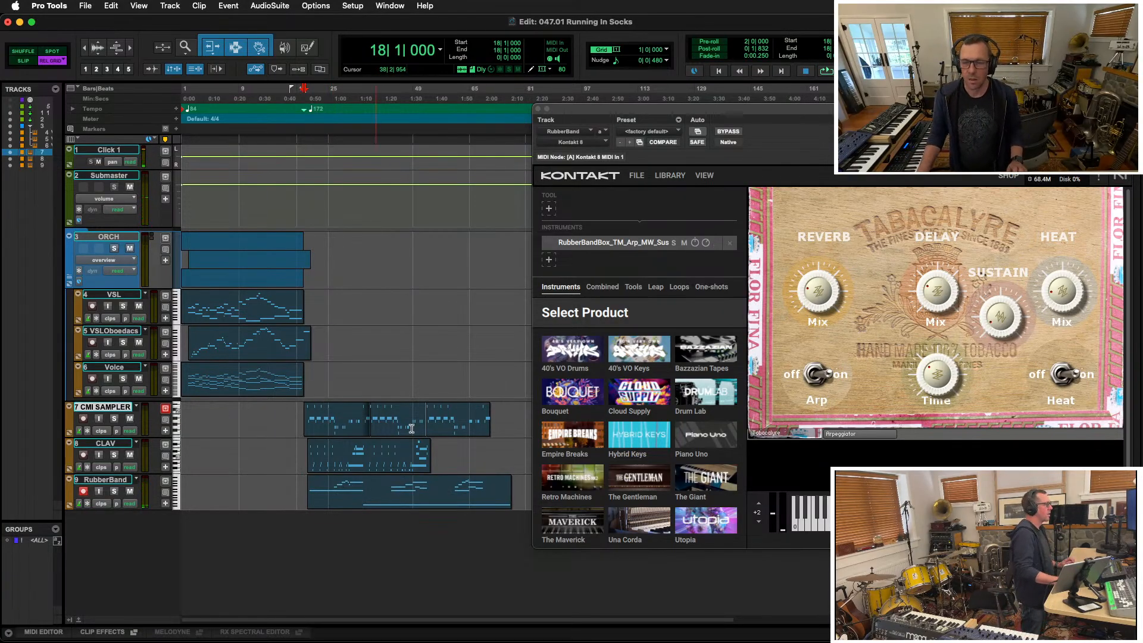
Select the CMI SAMPLER and CLAV parts from bar 18 and place a copy of them at bar 74
drag(525, 406, 510, 493)
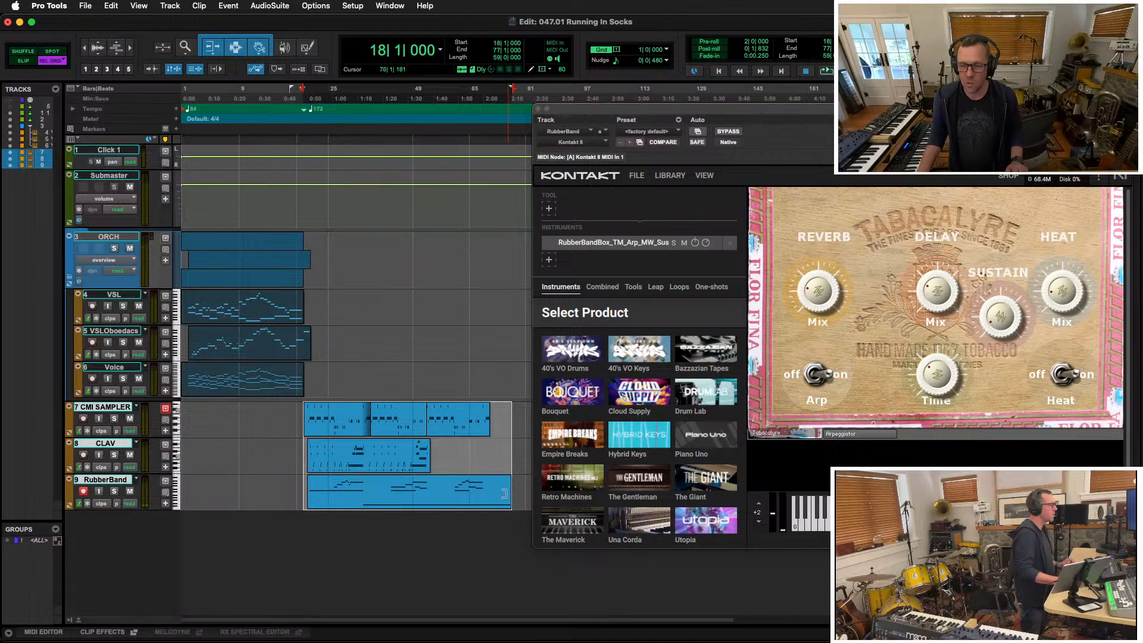
click(514, 452)
drag(514, 409, 528, 475)
key(super+bracketright)
key(super+bracketright)
key(super+bracketright)
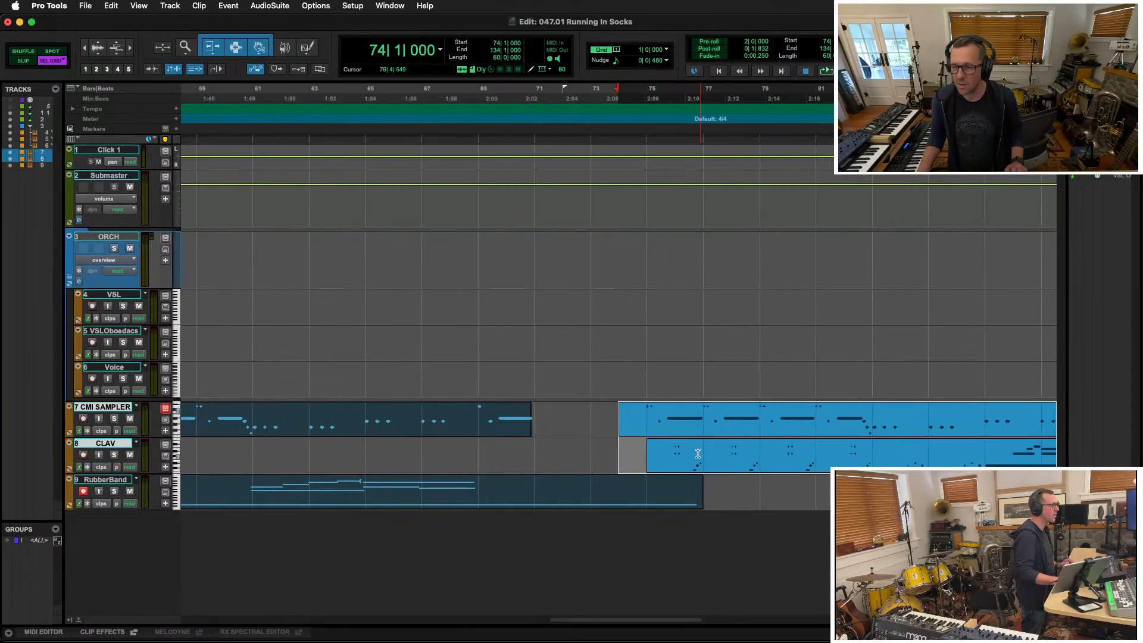
Play the copied CMI SAMPLER and CLAV parts from bar 74 to check their timing against the RubberBand ending
mouse_move(684, 466)
mouse_down()
mouse_move(628, 467)
mouse_move(679, 472)
mouse_up()
key(space)
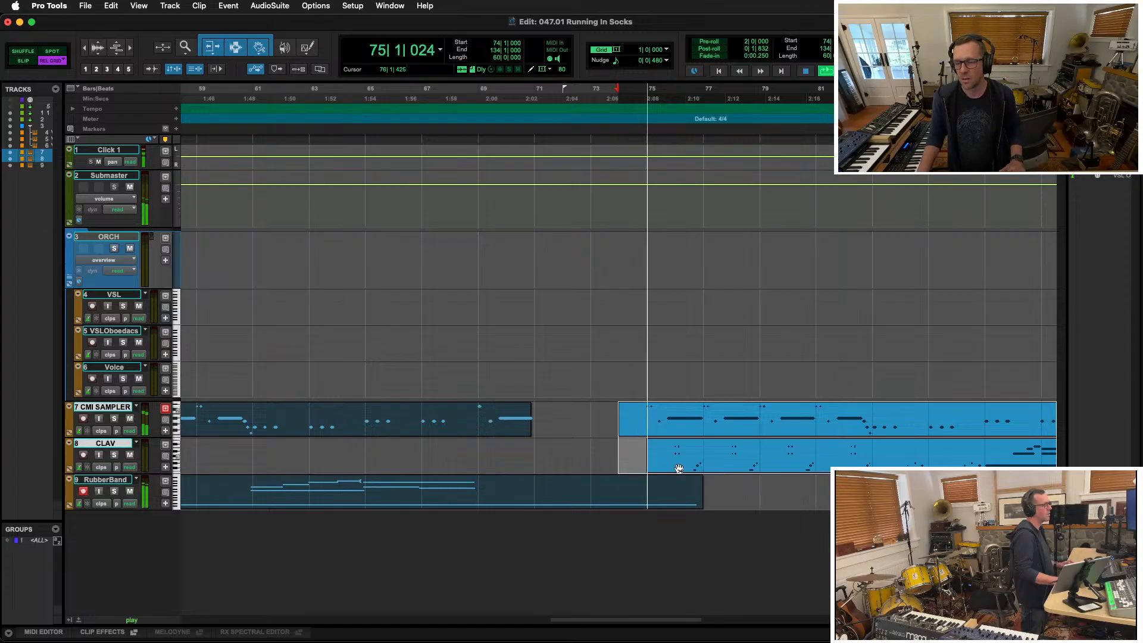
key(super+bracketleft)
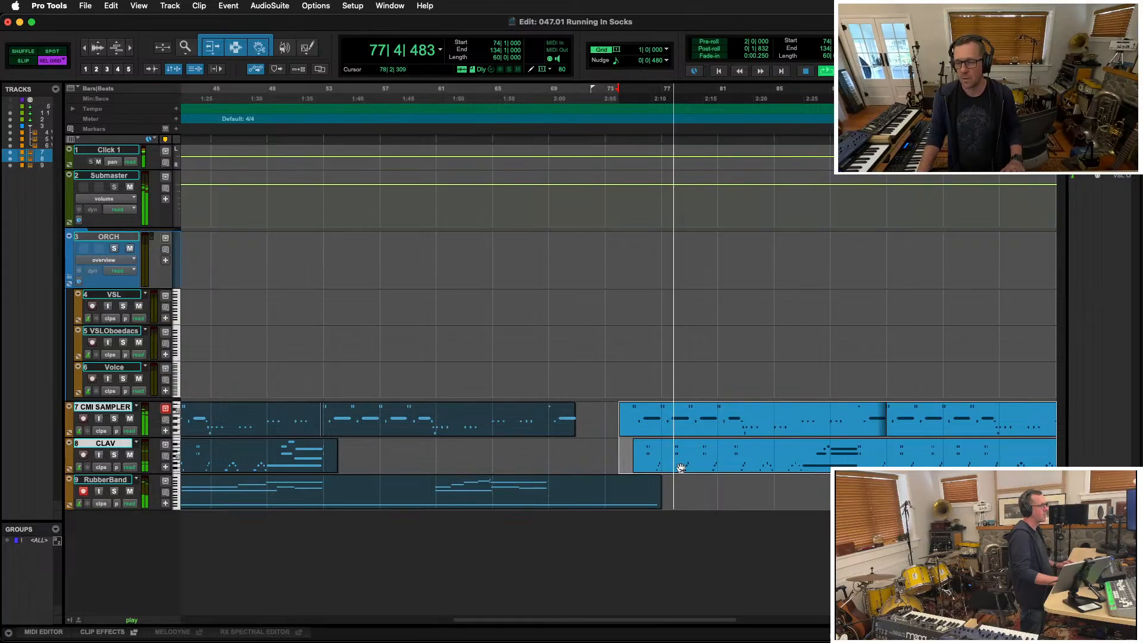
key(space)
Move the copied CMI SAMPLER and CLAV parts to start at bar 75 and audition the transition
drag(683, 468, 698, 475)
key(space)
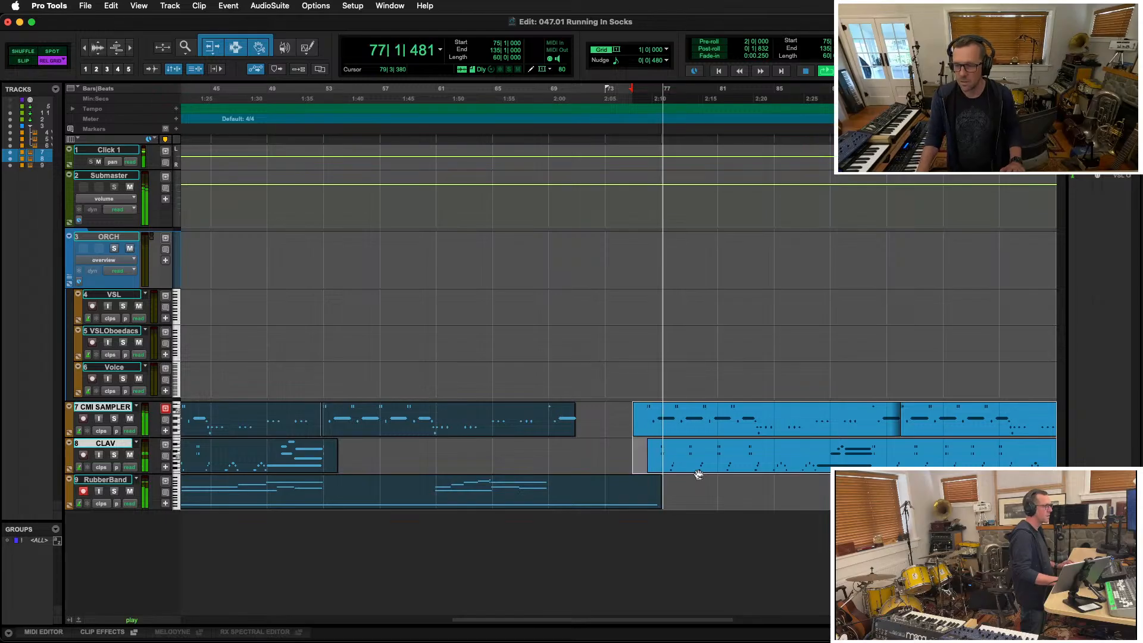
key(r)
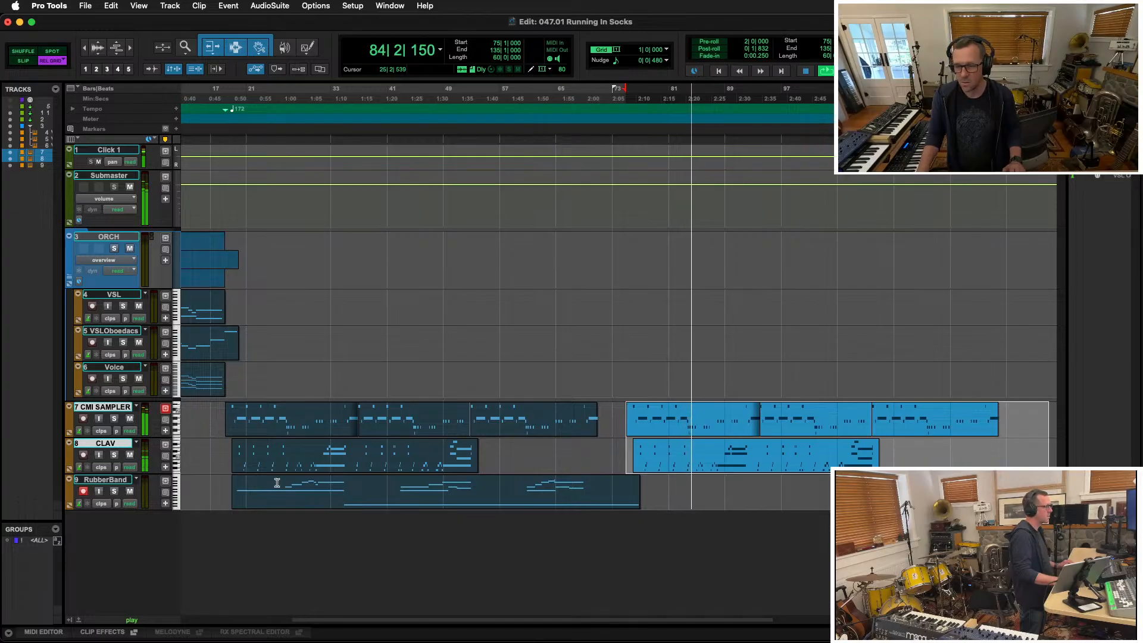
key(space)
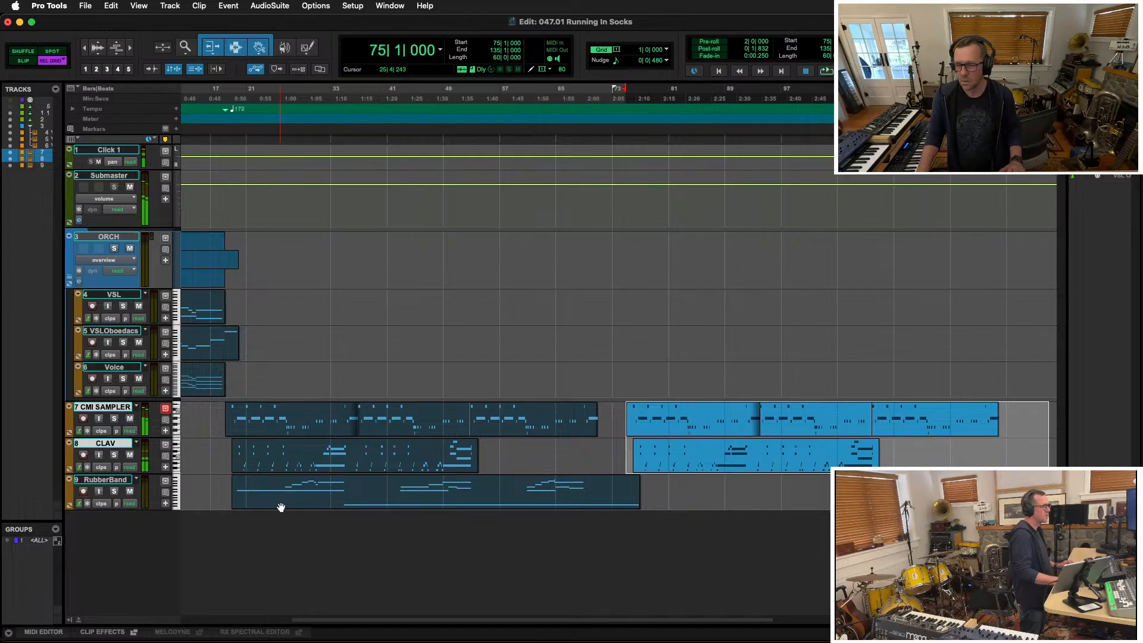
Copy the RubberBand clip after the original and shift the copy to start at bar 76
click(755, 507)
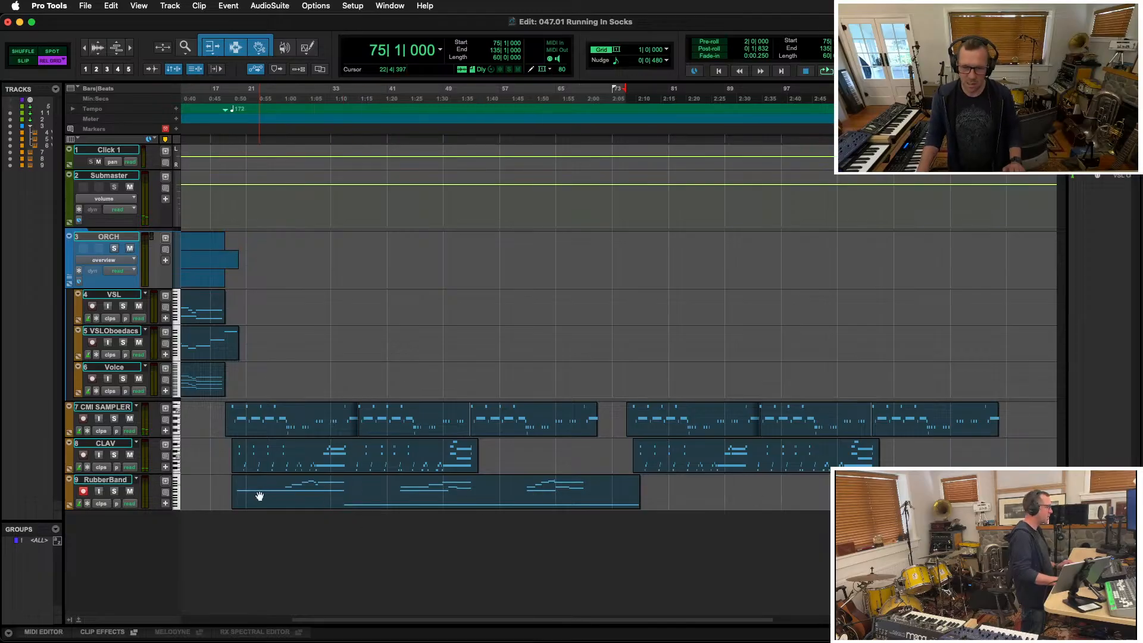
drag(259, 495, 671, 509)
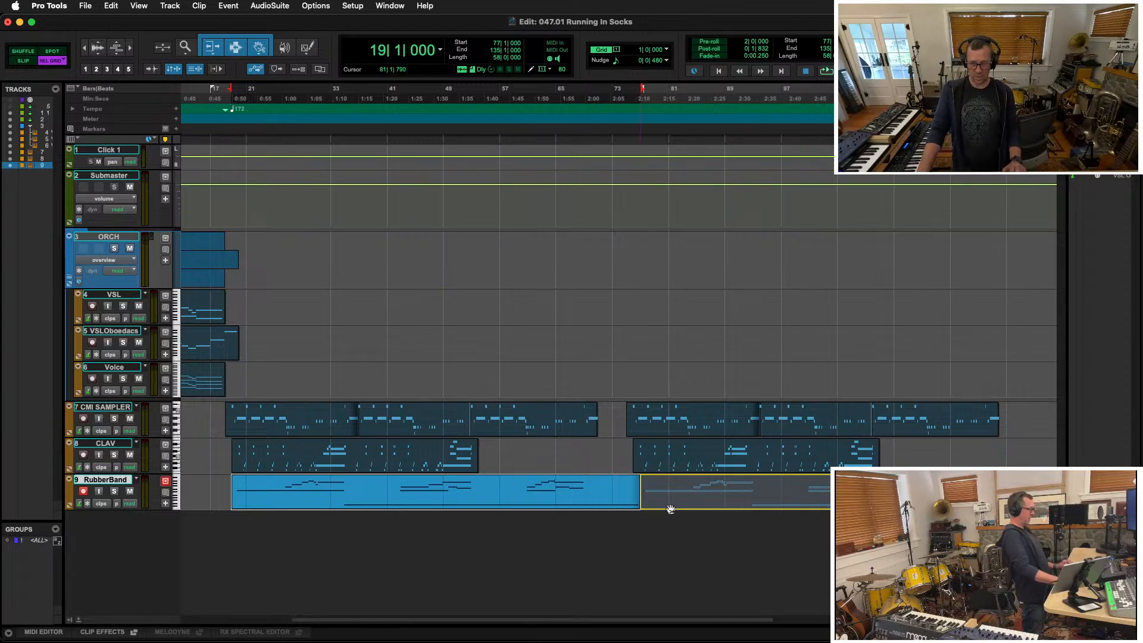
mouse_move(666, 510)
mouse_down()
mouse_move(677, 507)
mouse_move(659, 510)
mouse_up()
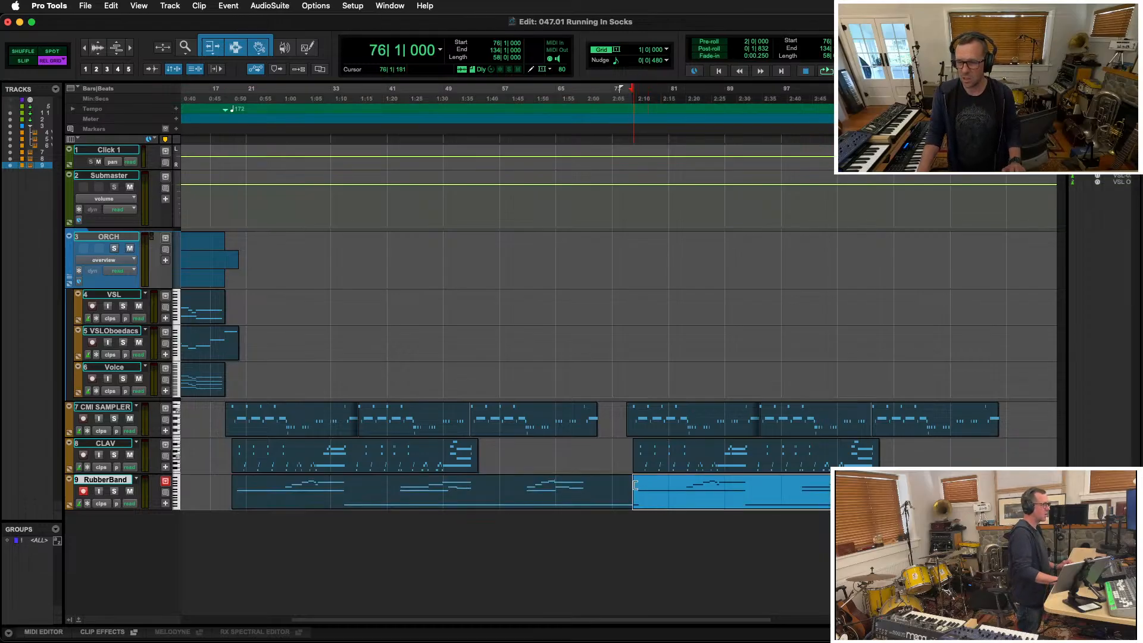
Open the copied RubberBand clip in the MIDI Editor and trim the first D3 note's start to bar 82, beat 2
double_click(681, 507)
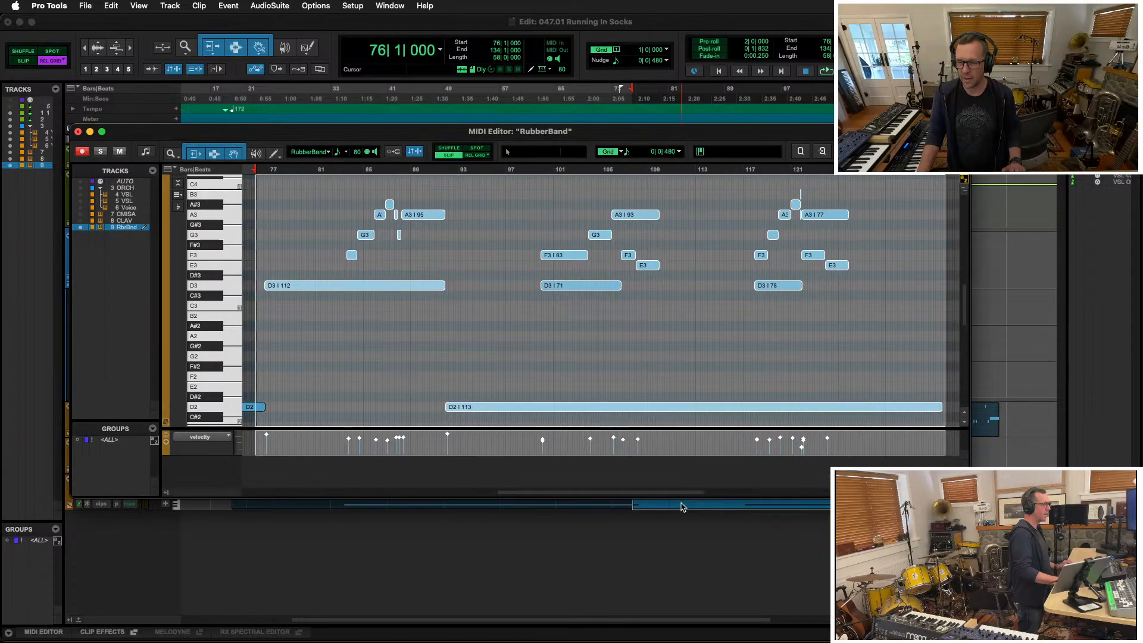
click(294, 324)
drag(270, 285, 335, 286)
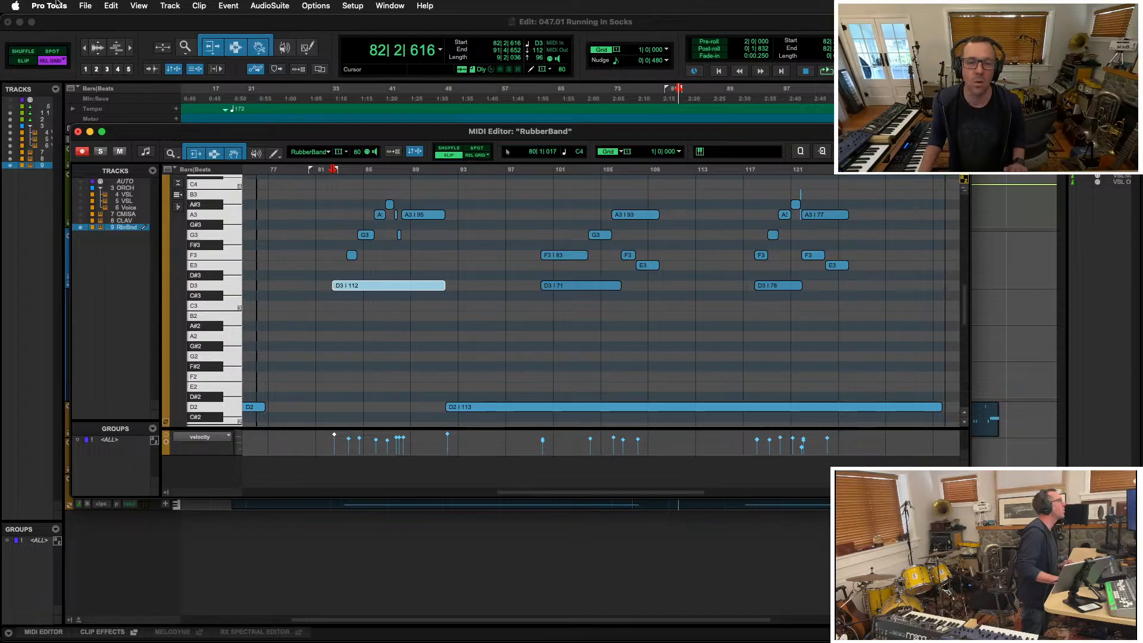
Set the Edit window to absolute Grid and the MIDI Editor to Relative Grid, and try trimming the first D3 note's start again
click(51, 65)
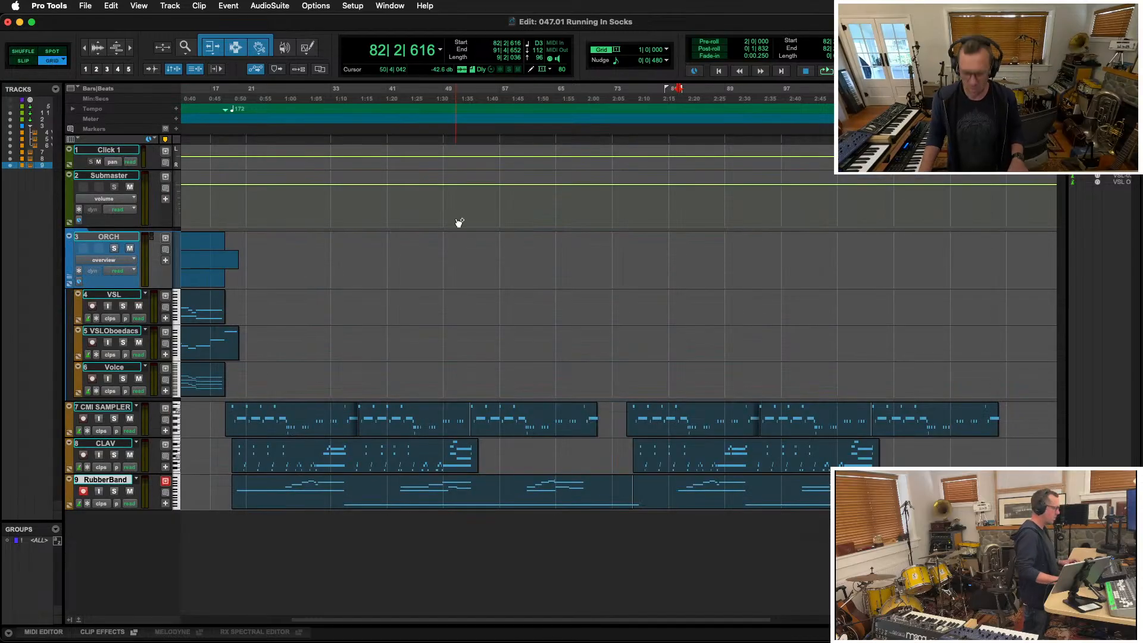
key(super+equal)
key(super+equal)
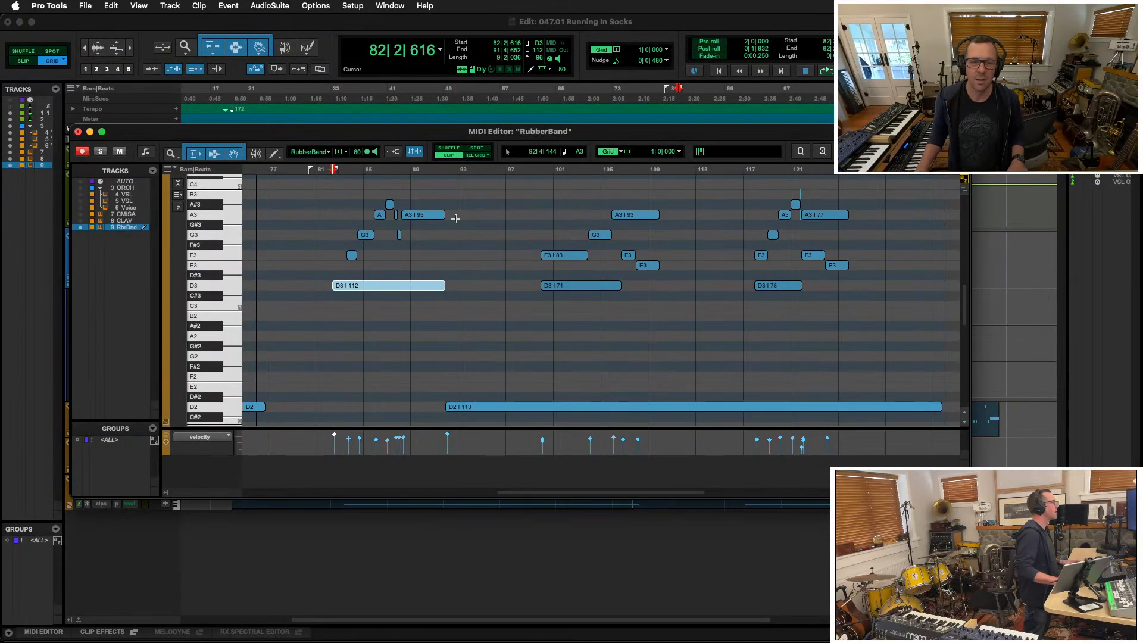
click(475, 156)
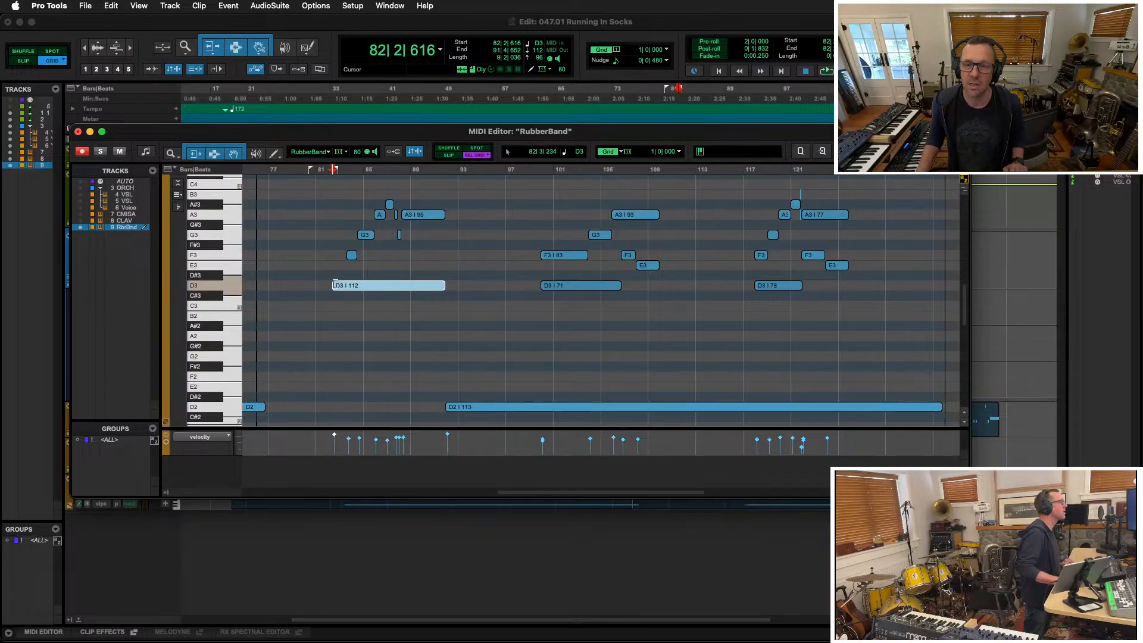
drag(336, 287, 319, 286)
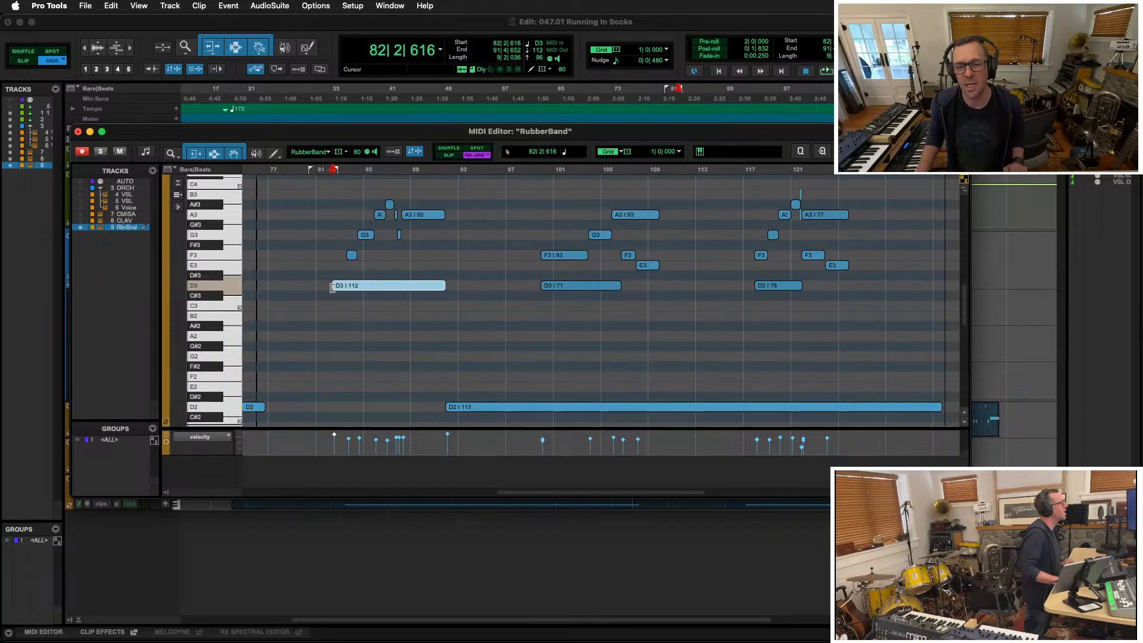
Audition the copied RubberBand part and delete its opening phrase, from D3 up to A#3, before the long D2 note
key(space)
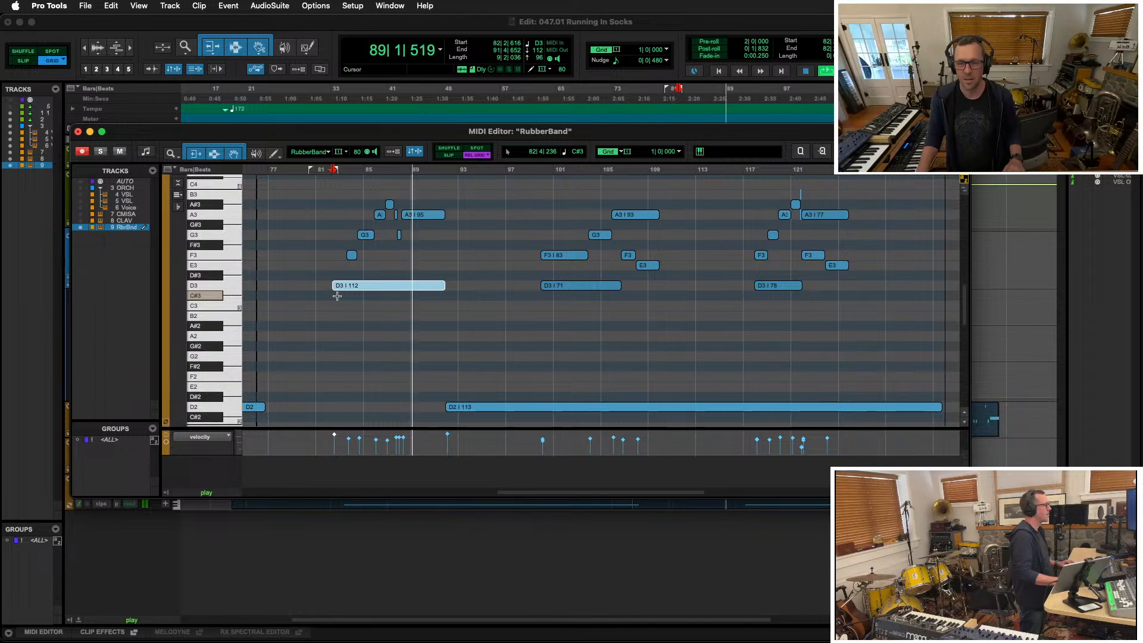
key(space)
drag(268, 199, 434, 309)
key(Delete)
key(super+bracketleft)
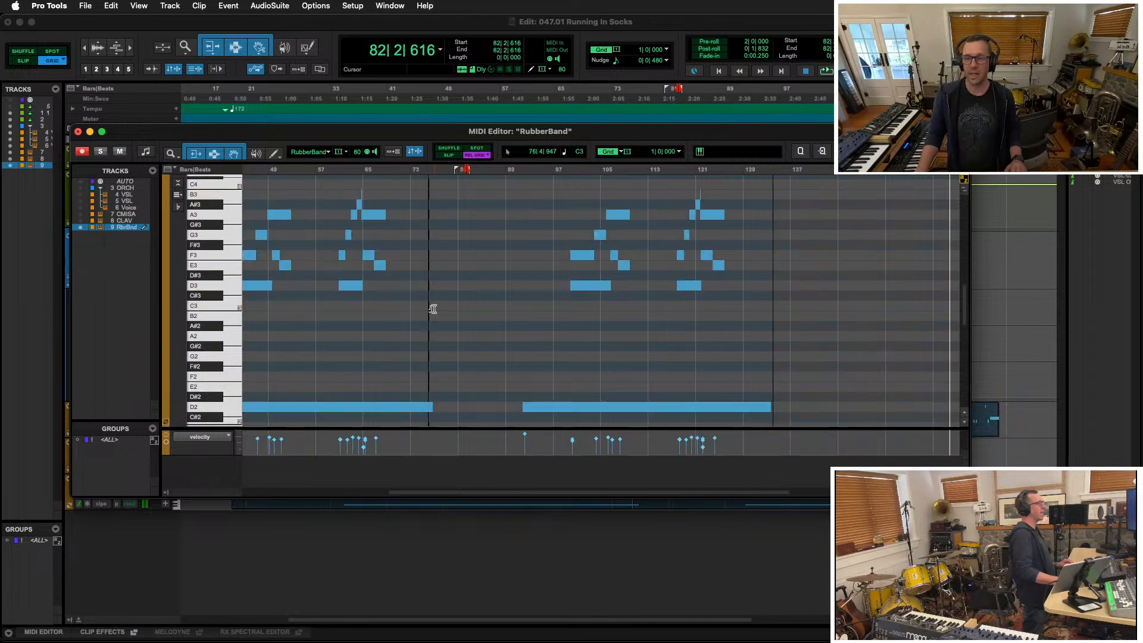
Close the RubberBand MIDI Editor and play the arrangement from bar 18
key(super+bracketleft)
key(super+w)
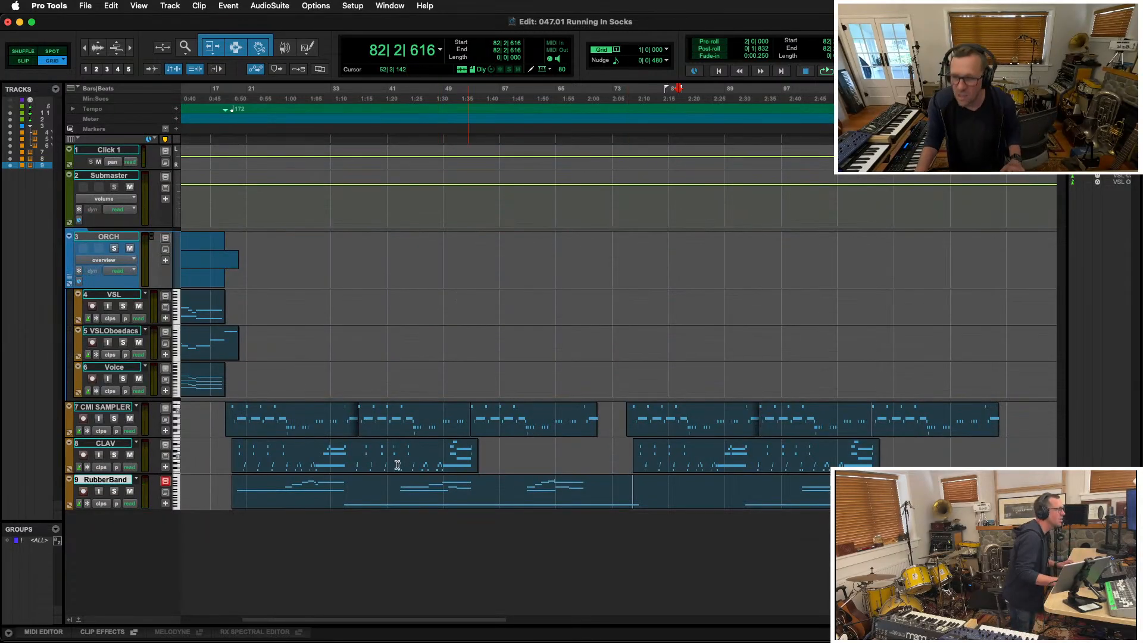
click(222, 404)
key(space)
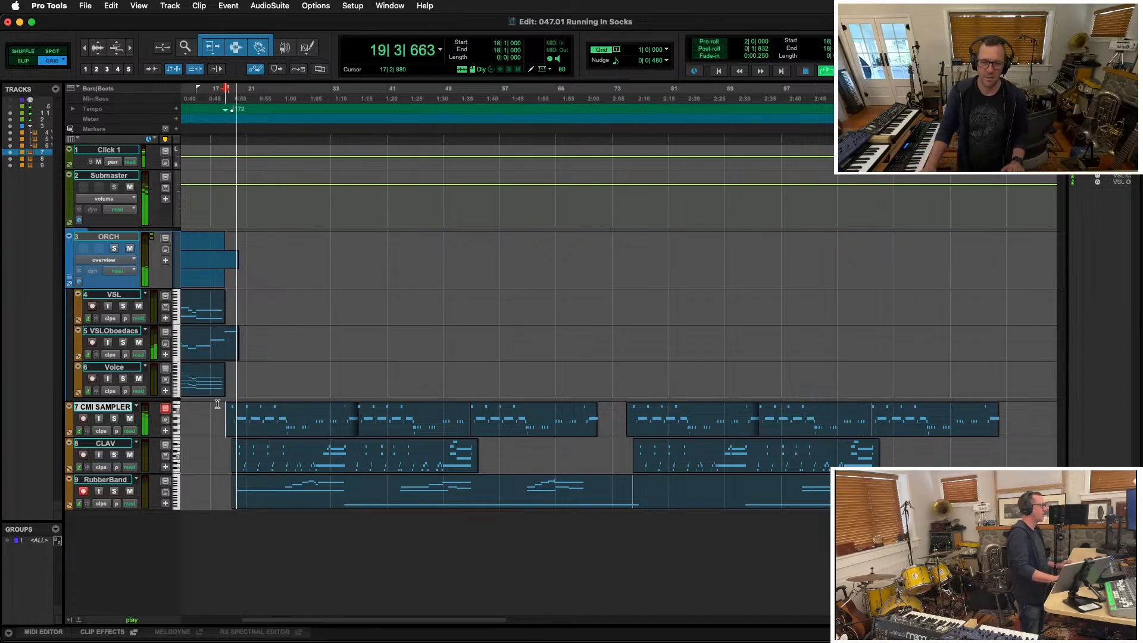
Disarm recording on the RubberBand track, stop playback, and play the song from its start
click(83, 491)
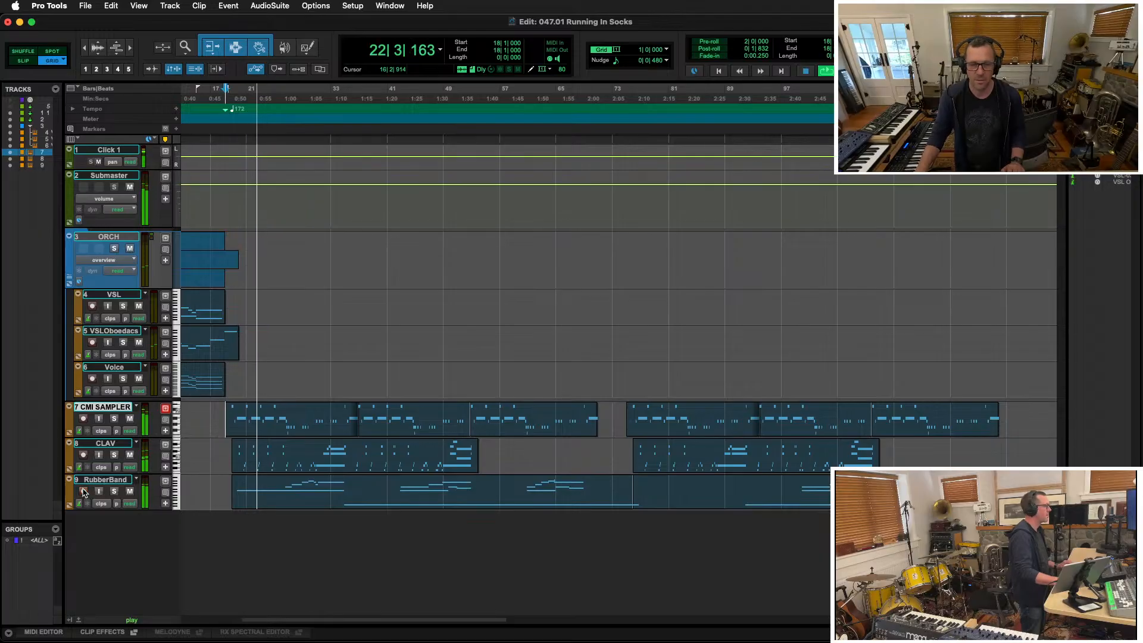
key(space)
click(207, 475)
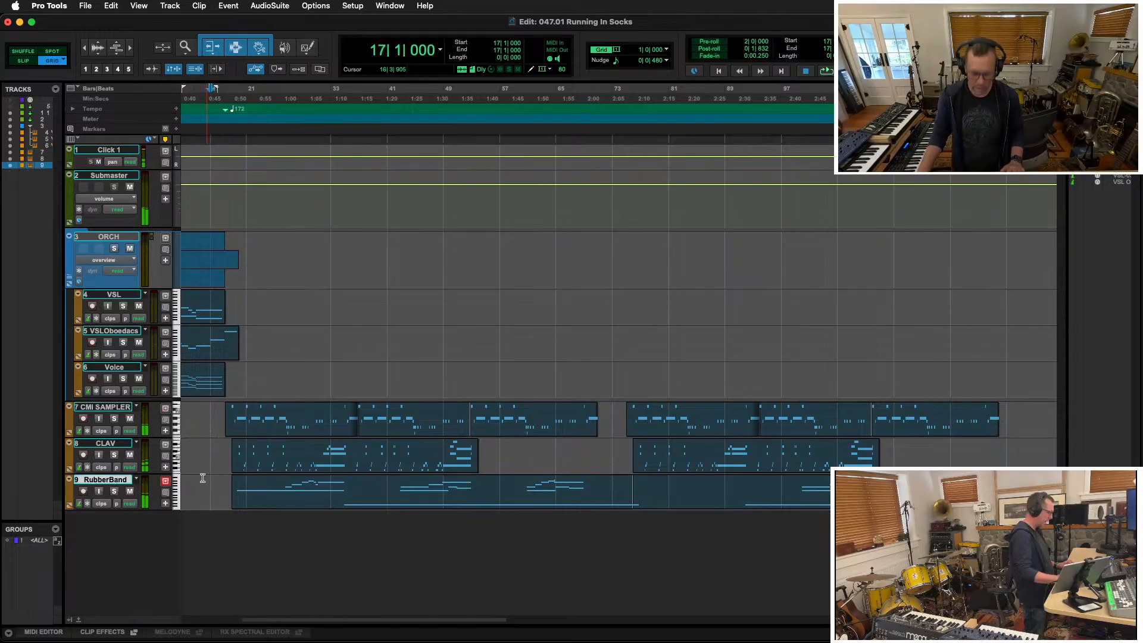
key(Return)
key(space)
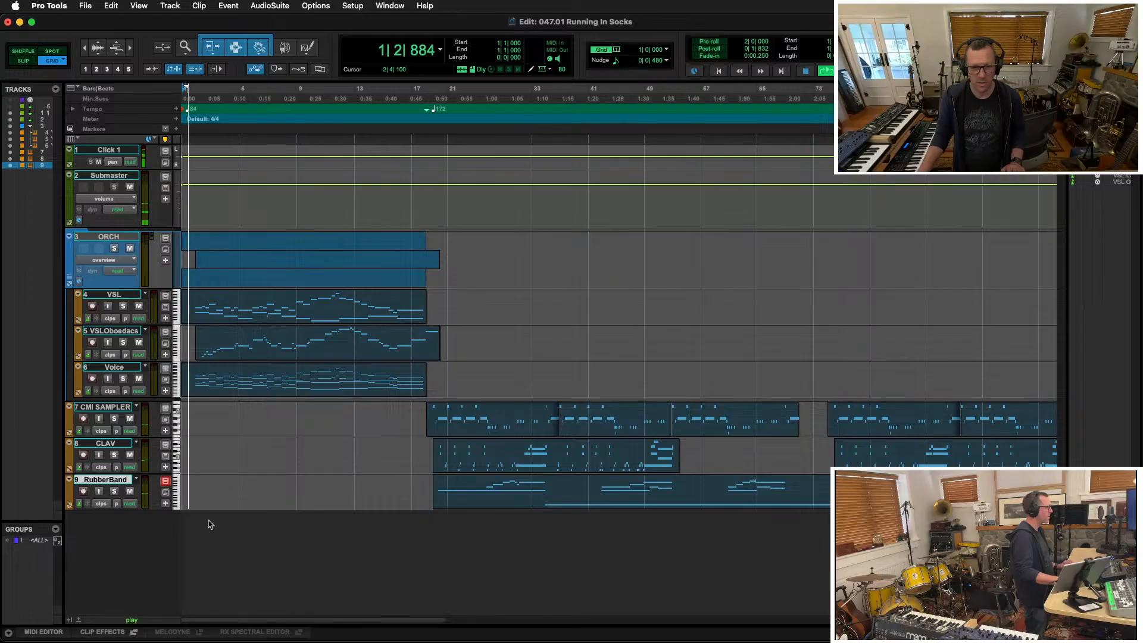
In the original RubberBand clip, extend the first D3 note's start back to bar 1 and close the MIDI Editor
double_click(441, 487)
double_click(447, 507)
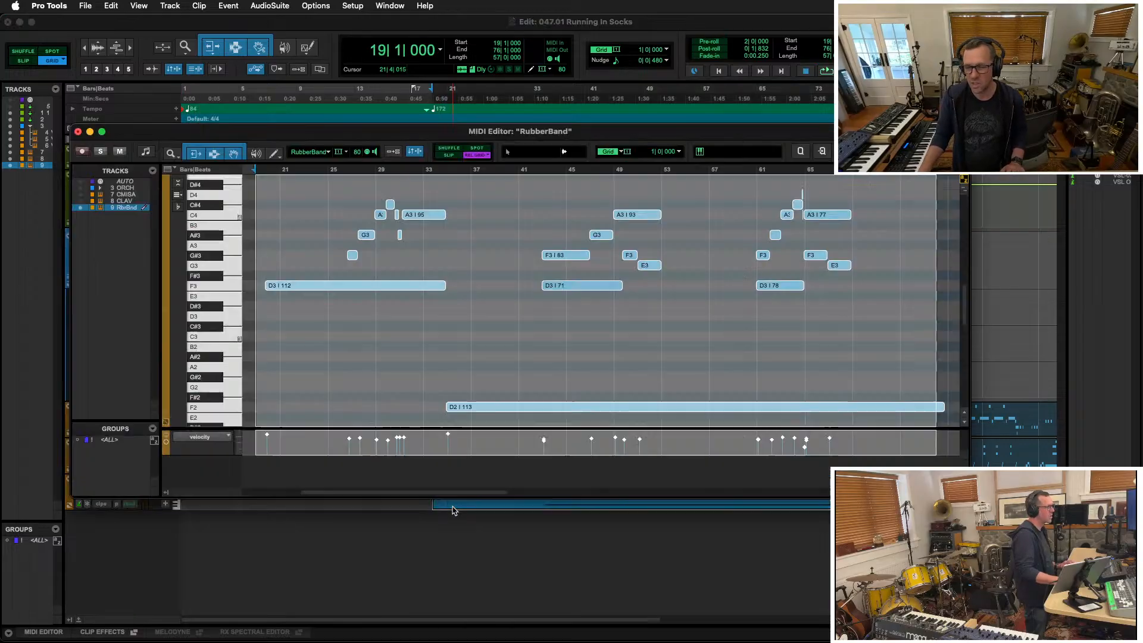
key(r)
key(r)
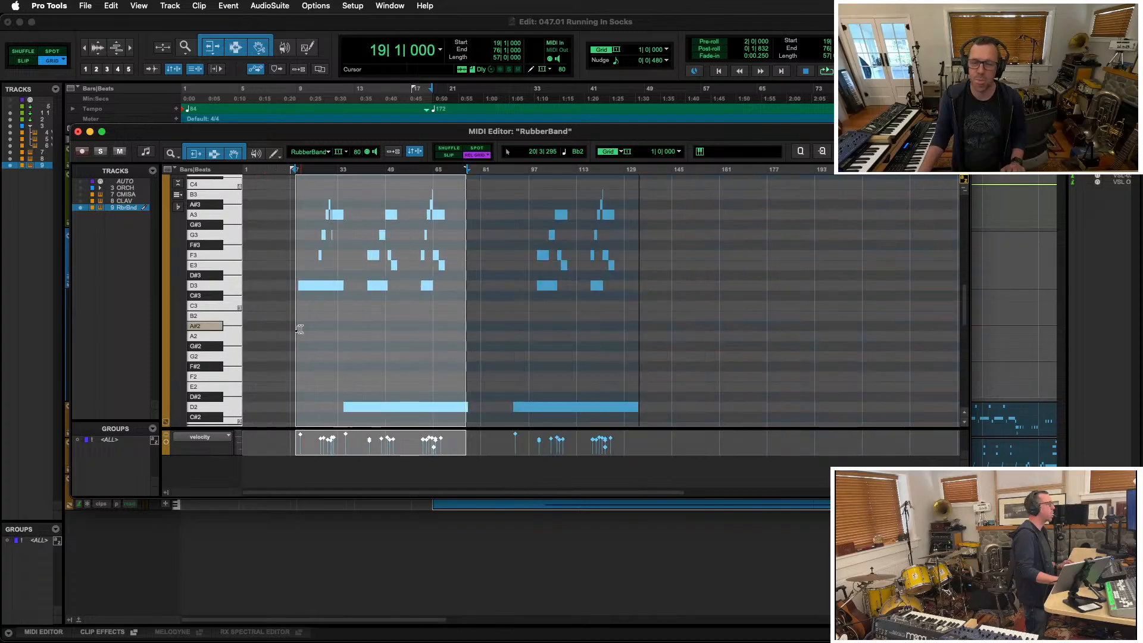
key(r)
click(290, 328)
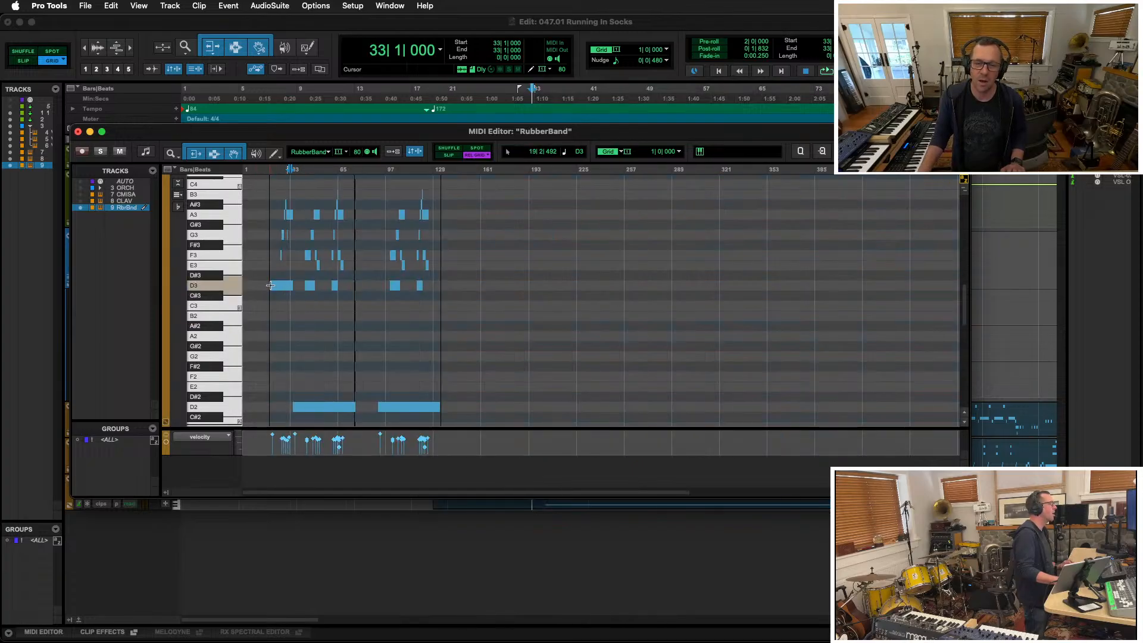
drag(275, 287, 56, 287)
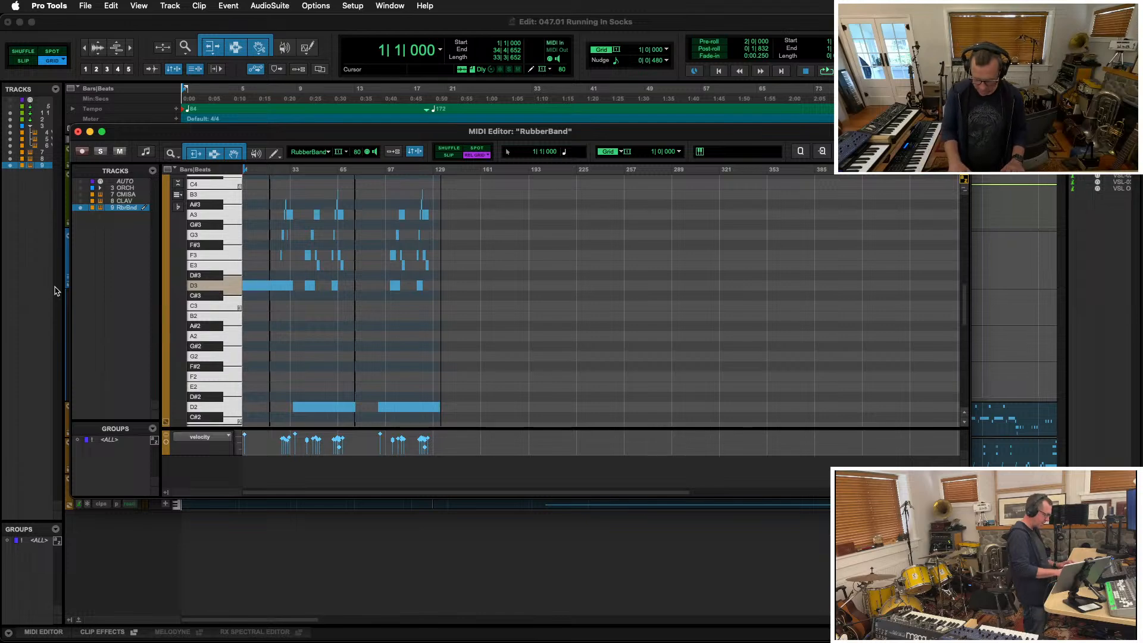
key(super+w)
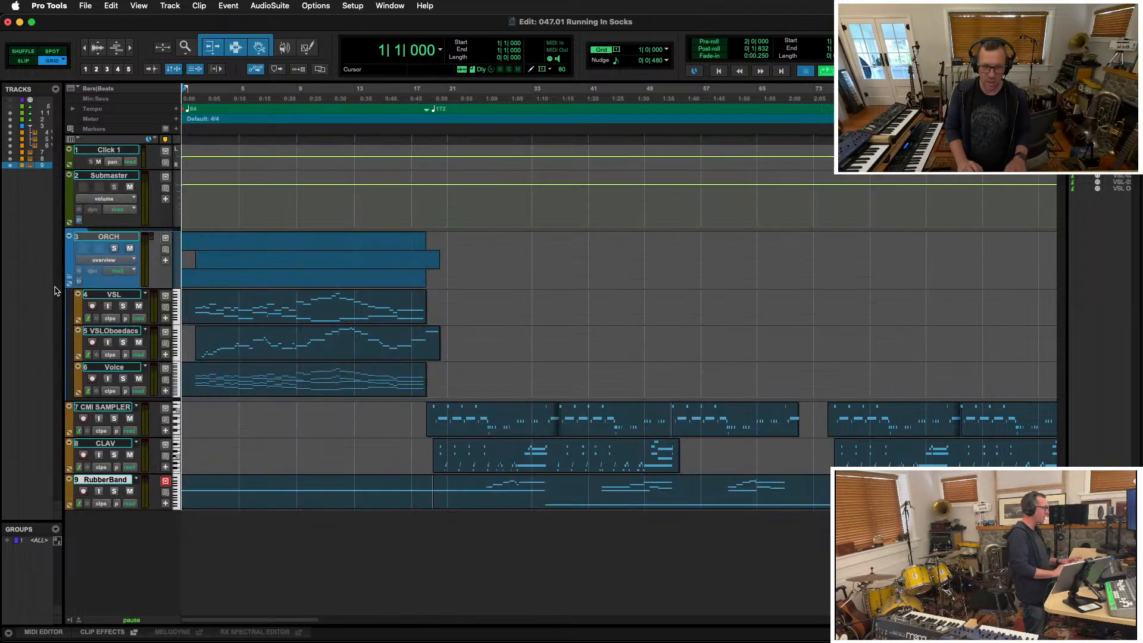
Play the song from bar 1, show the Mix window, and solo the RubberBand track
key(space)
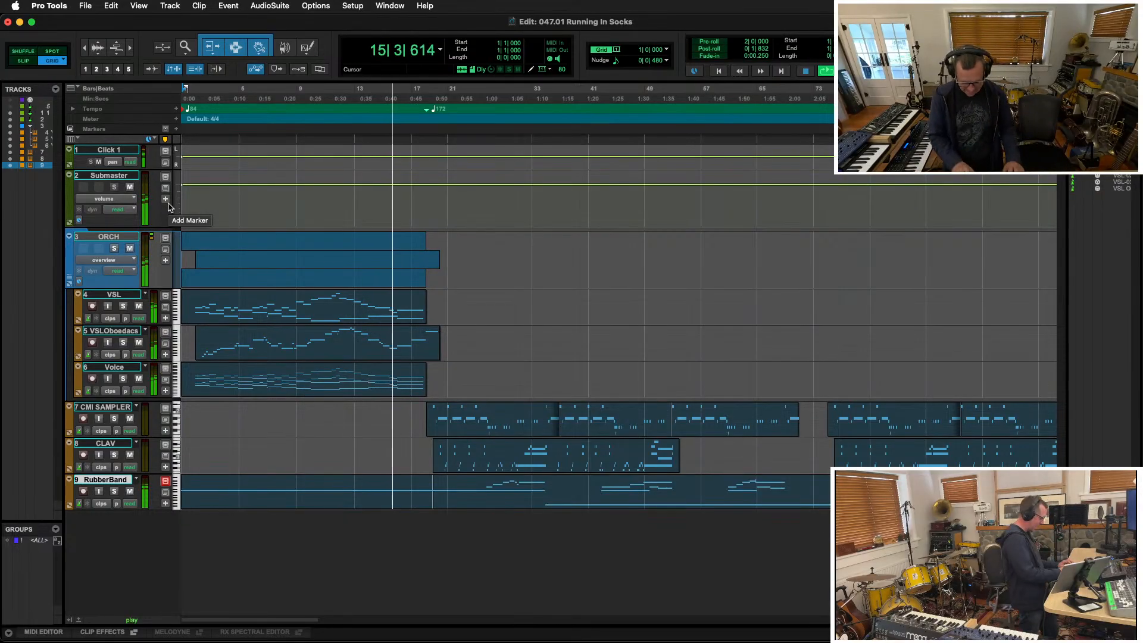
key(super+equal)
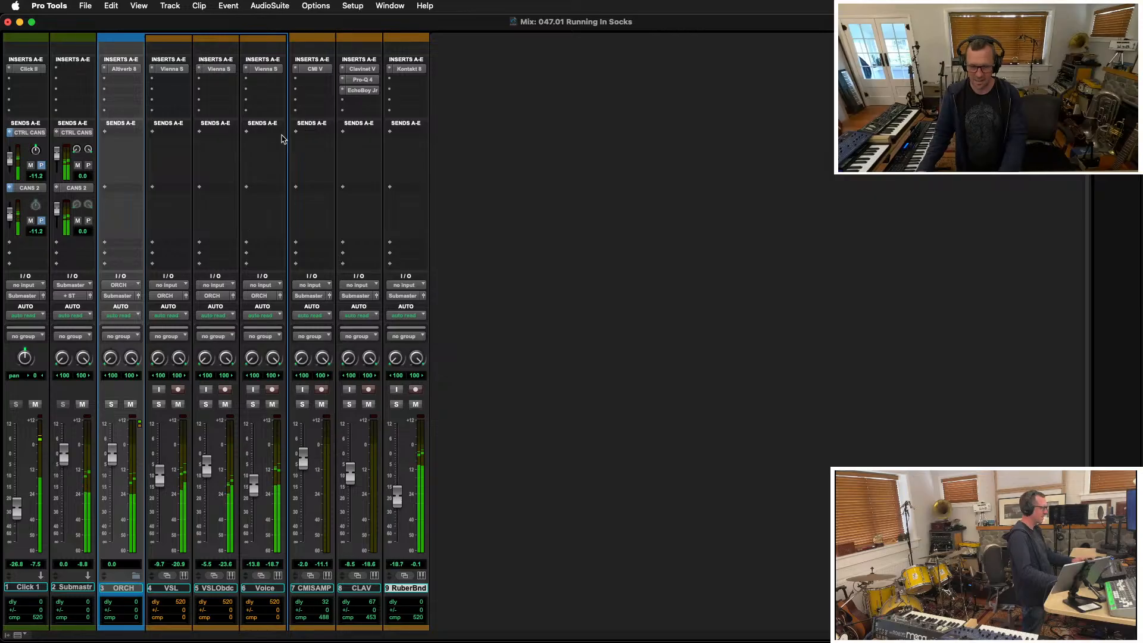
click(396, 404)
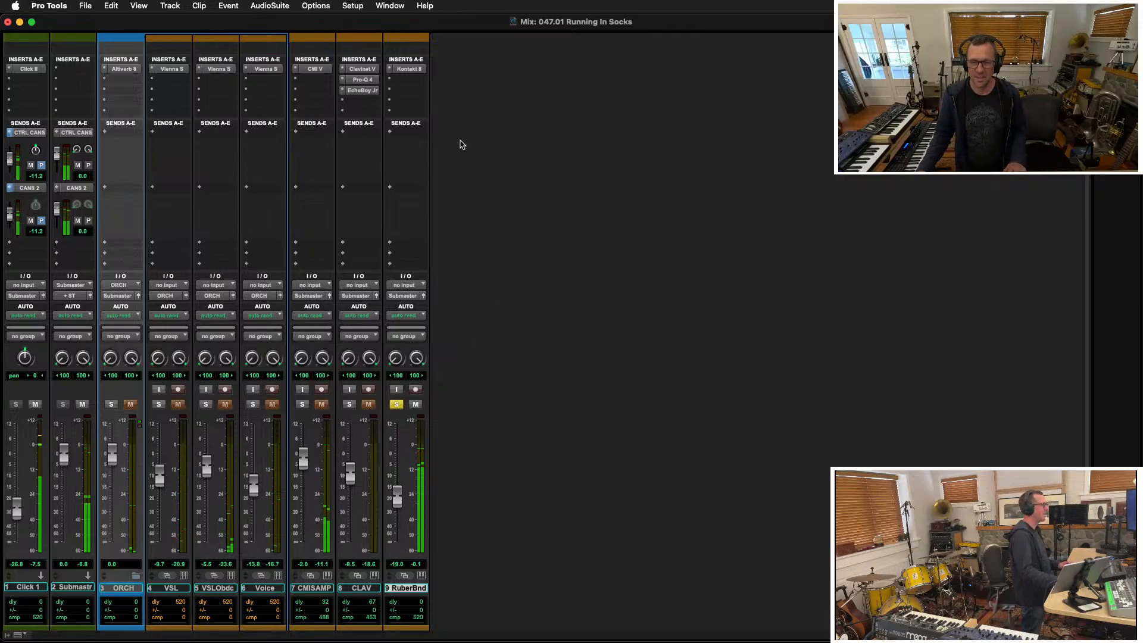
Insert the stereo FabFilter Saturn 2 plug-in below Kontakt on the RubberBand track
click(398, 82)
mouse_move(478, 113)
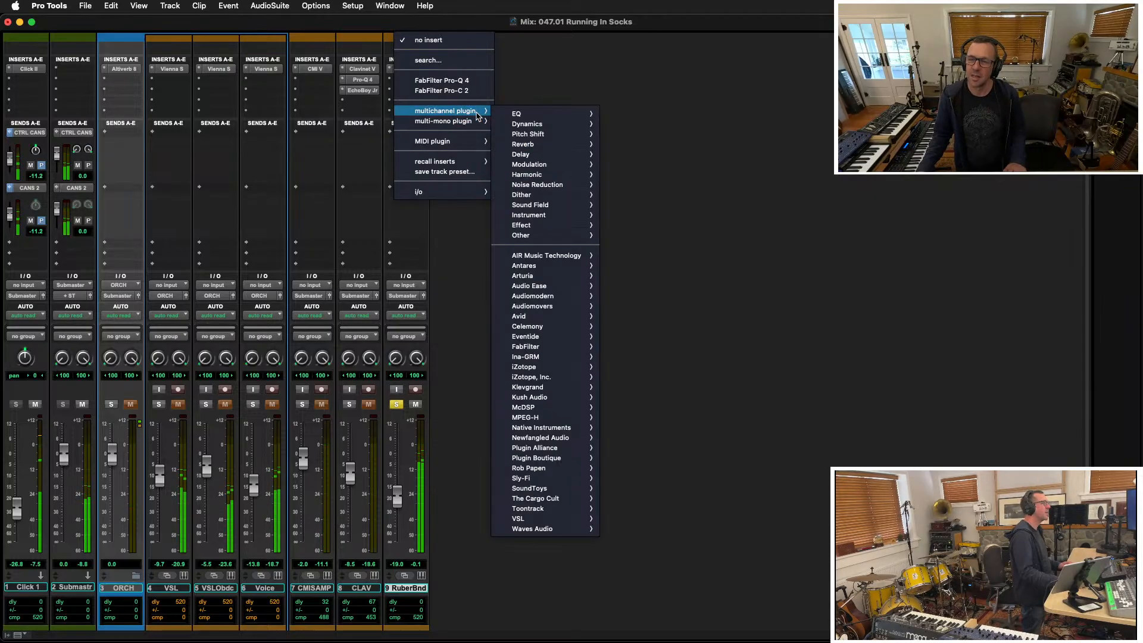
mouse_move(549, 137)
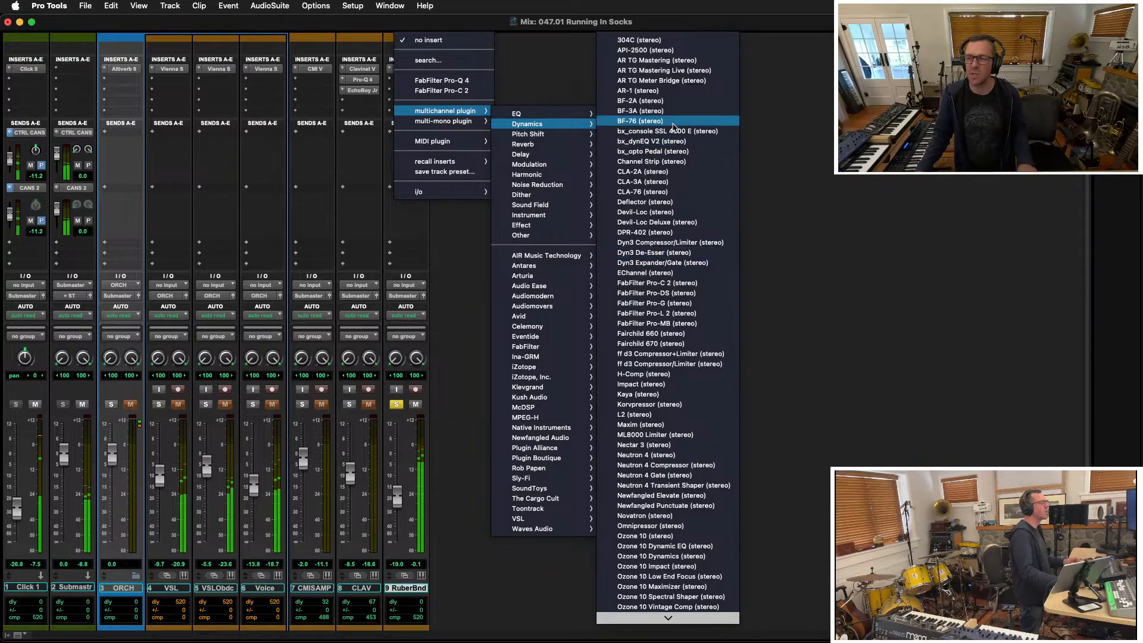
mouse_move(557, 174)
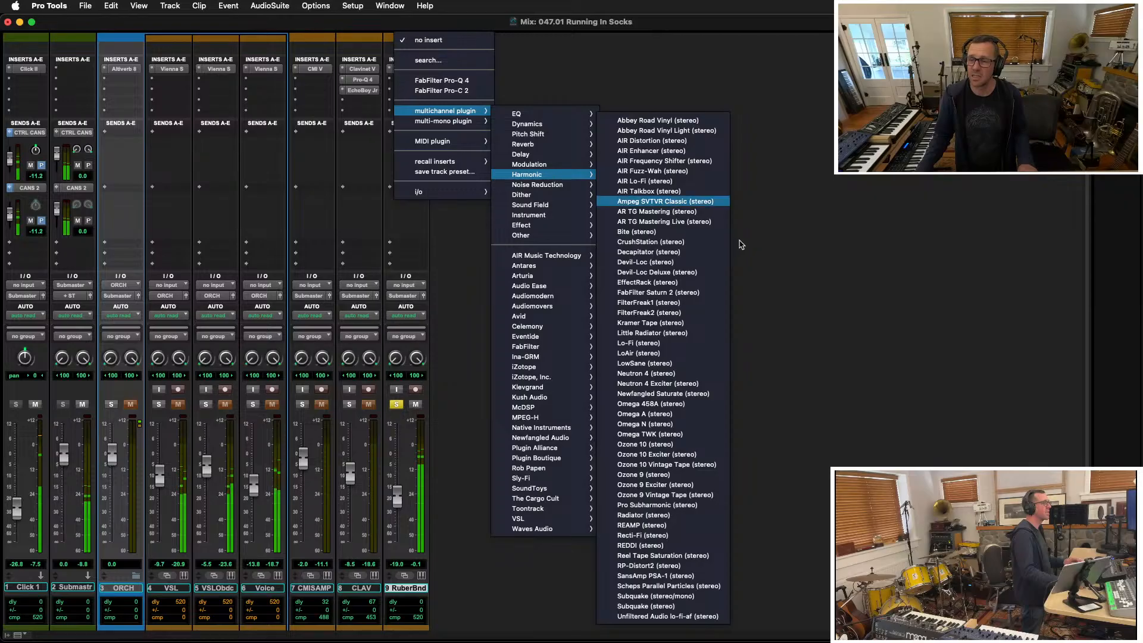
click(686, 295)
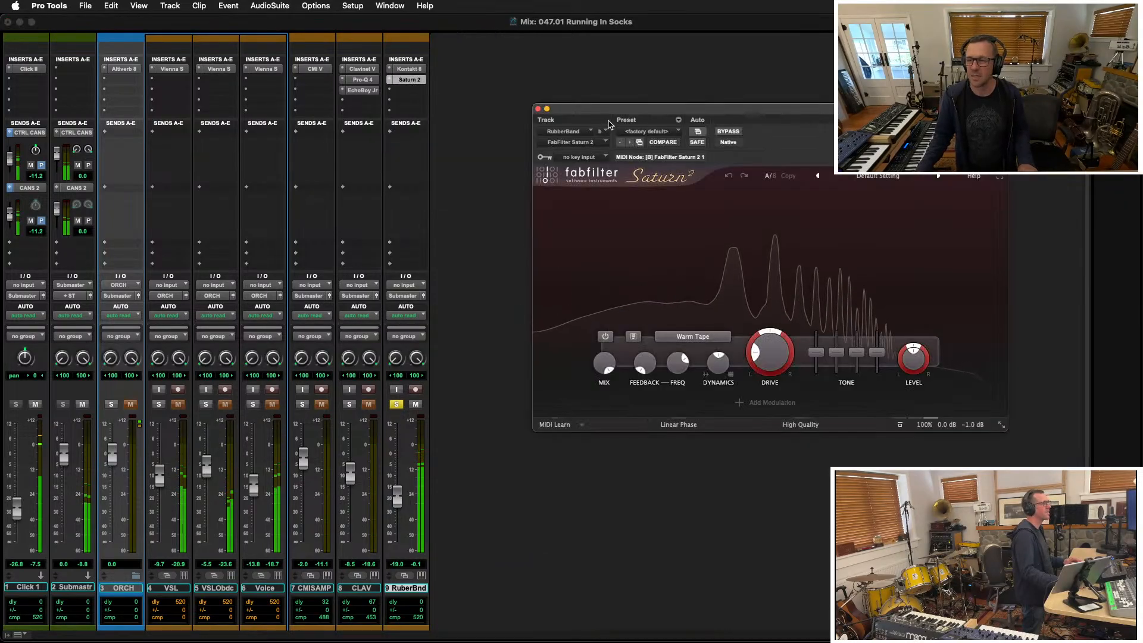
Audition Saturn 2's first two factory presets, return to the 456 Demo preset, and unsolo the RubberBand track
click(939, 177)
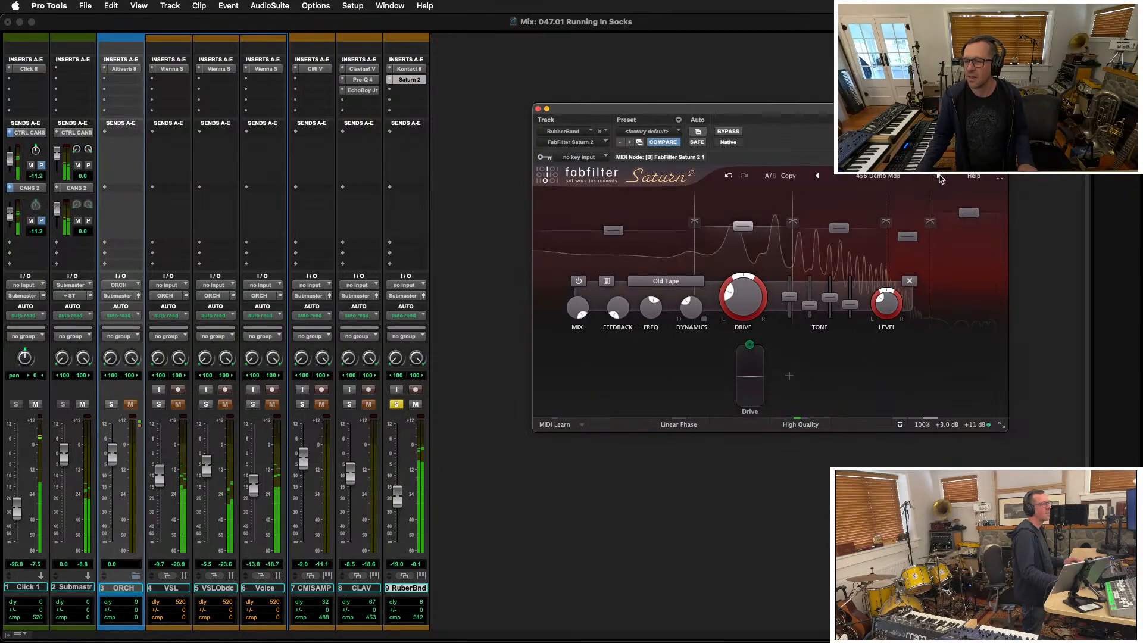
click(939, 177)
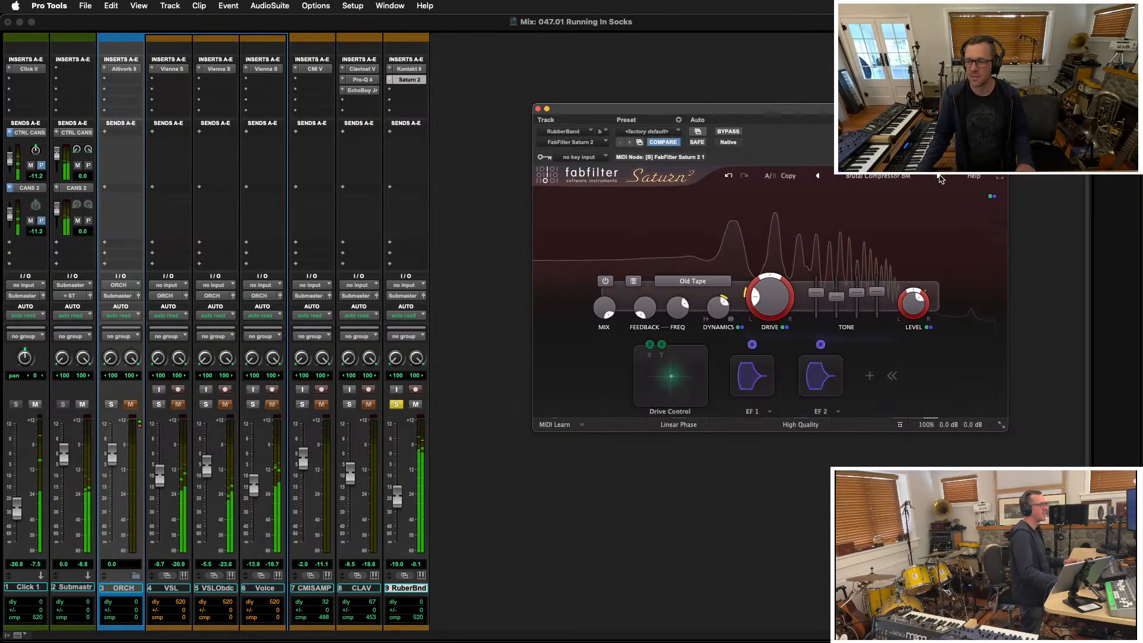
click(819, 176)
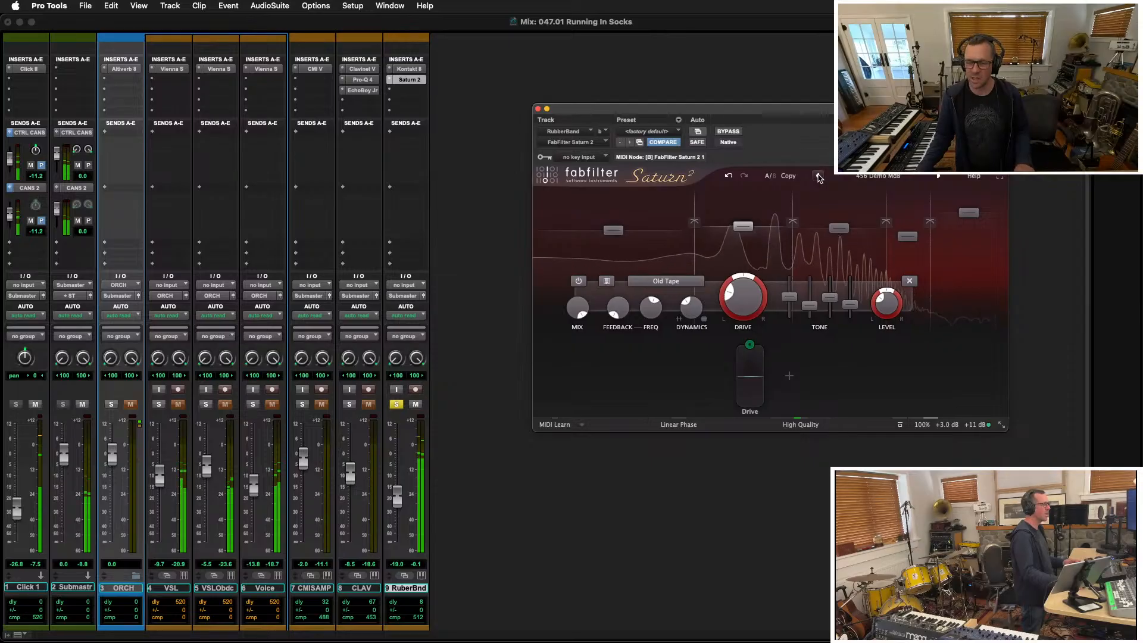
click(396, 405)
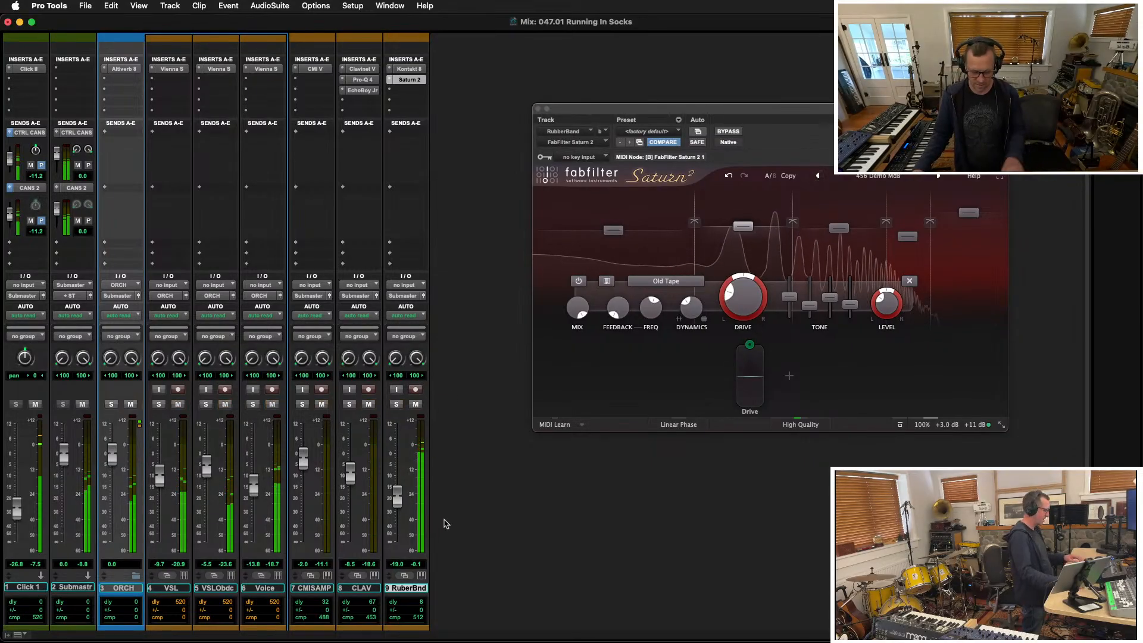
Audition further Saturn 2 presets on RubberBand within the full mix and settle on the Magic preset
click(939, 176)
click(938, 176)
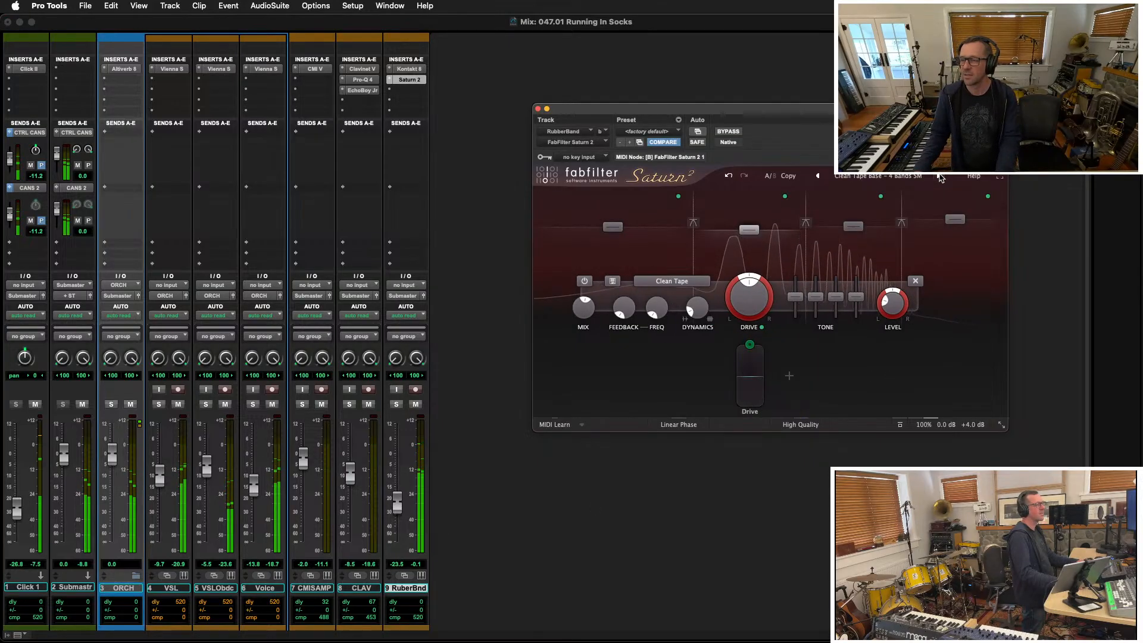
click(939, 176)
click(939, 176)
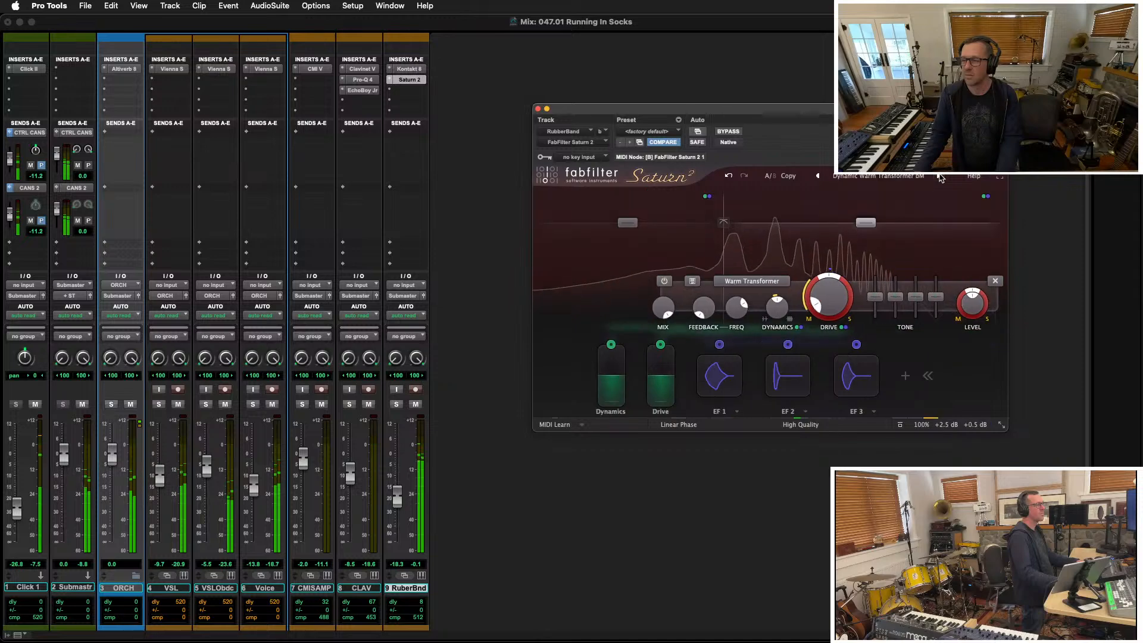
click(939, 176)
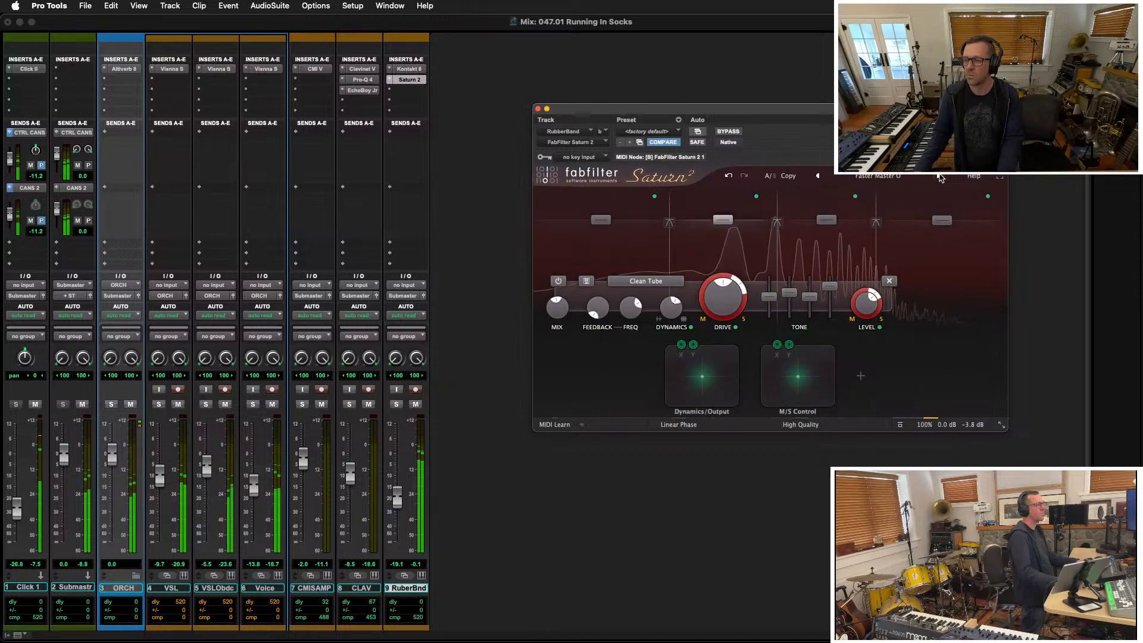
click(938, 176)
click(938, 176)
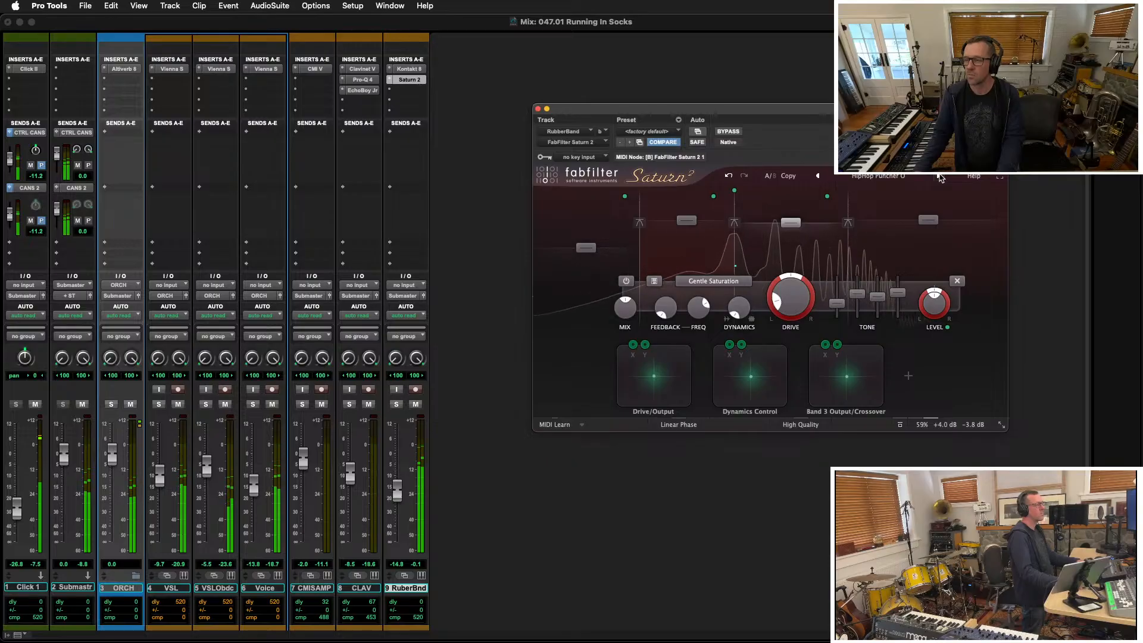
click(938, 176)
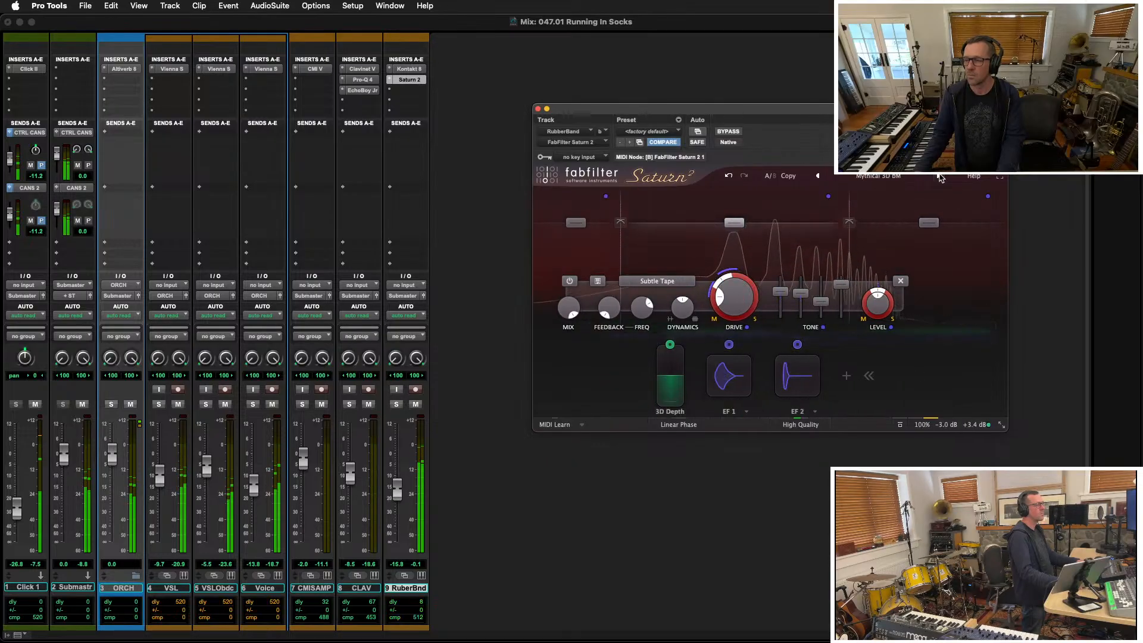
click(938, 177)
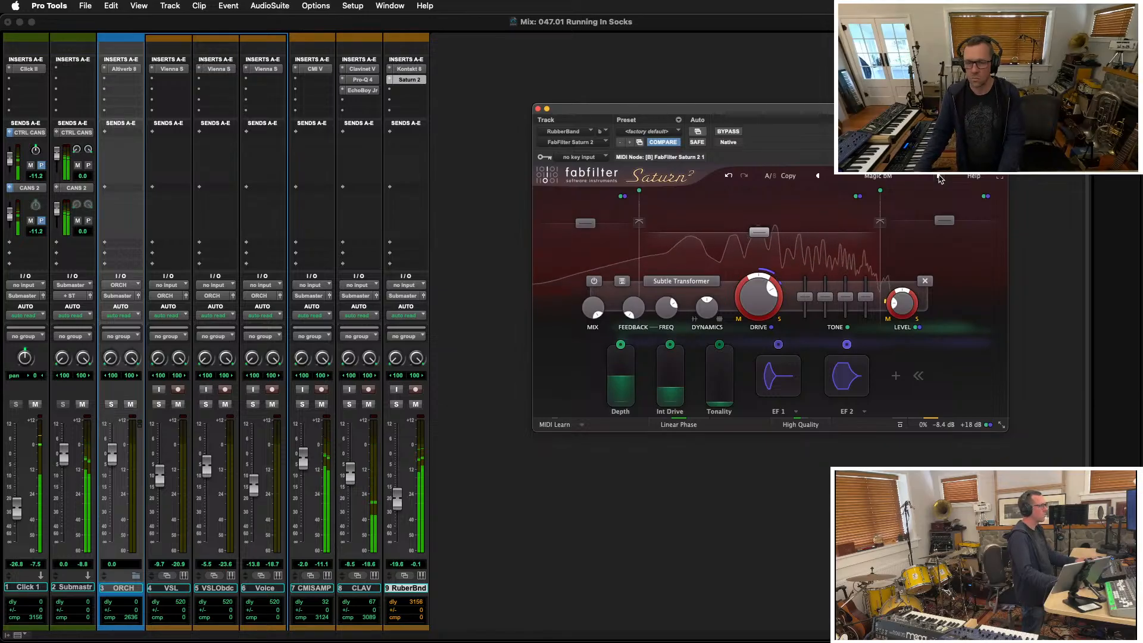
click(938, 177)
click(939, 177)
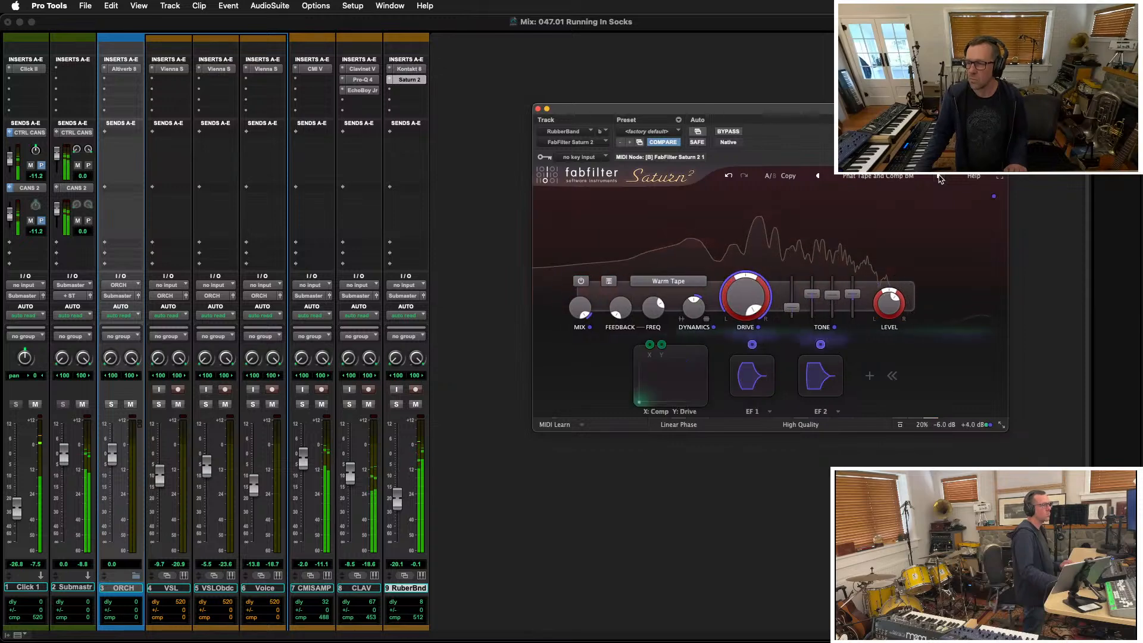
click(818, 177)
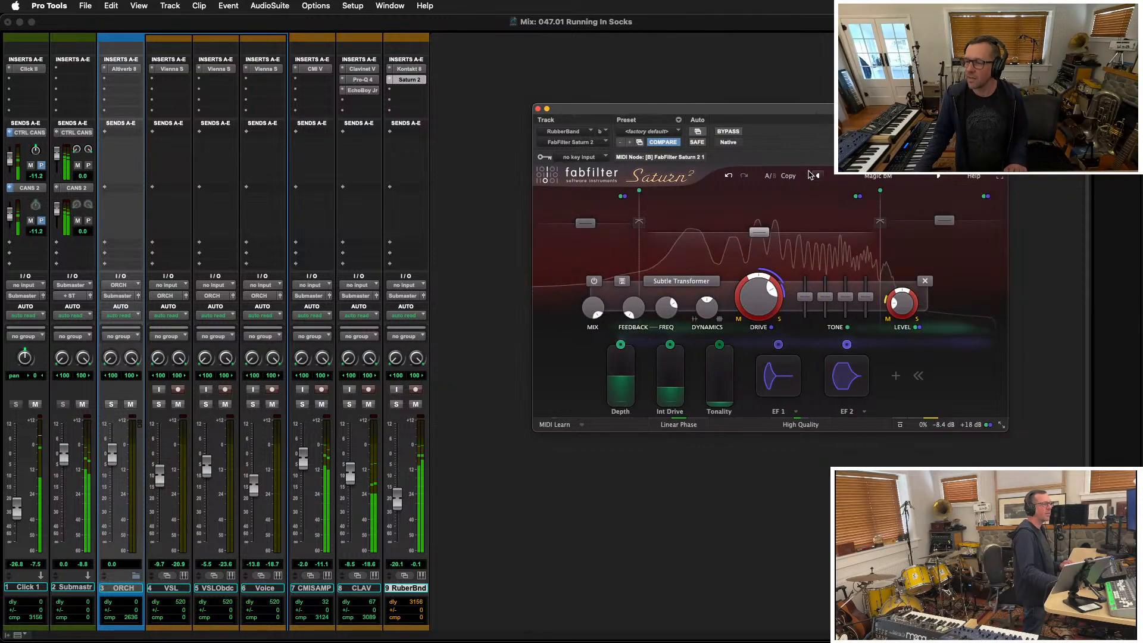
Insert the stereo EchoBoy Jr delay after Saturn 2 on RubberBand and load the Big Space preset from 07 Spaces
click(393, 92)
mouse_move(438, 113)
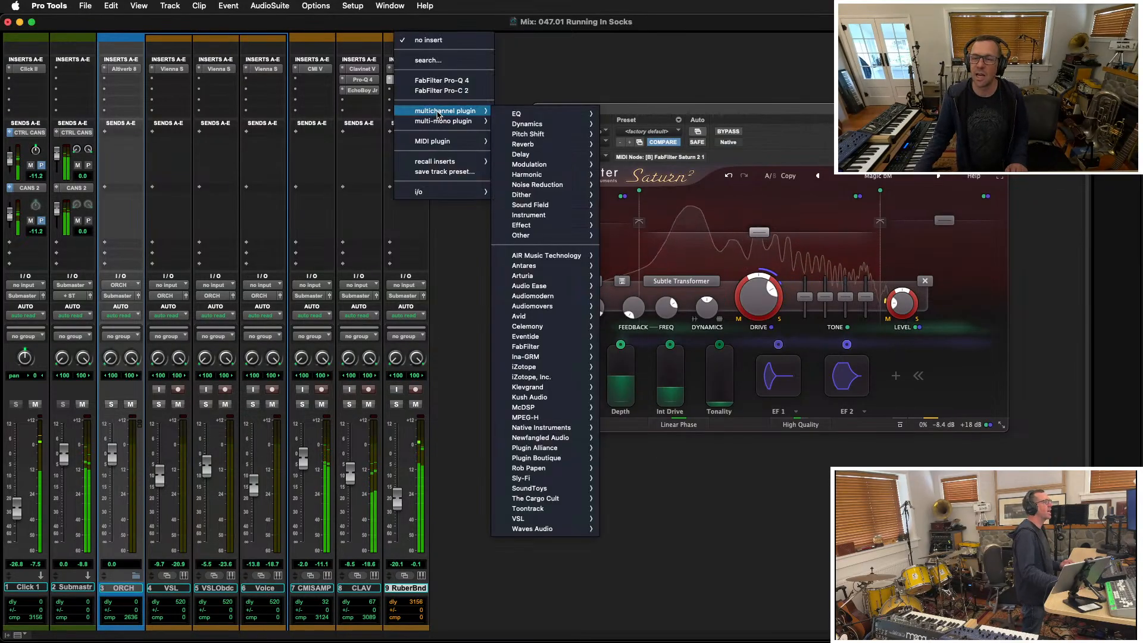
mouse_move(553, 156)
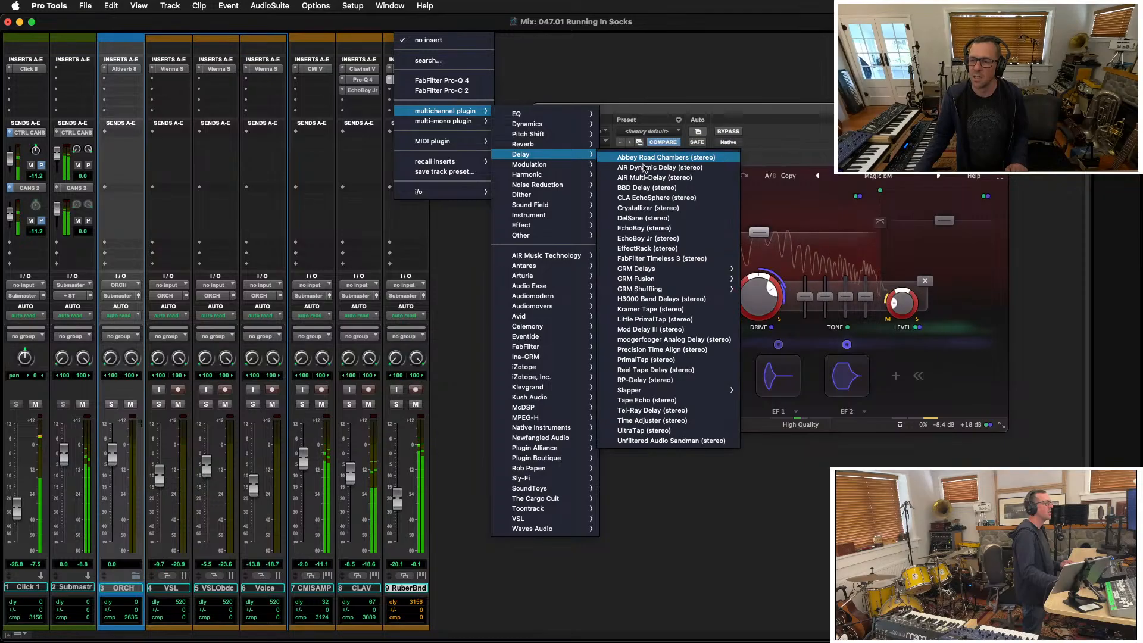
click(667, 238)
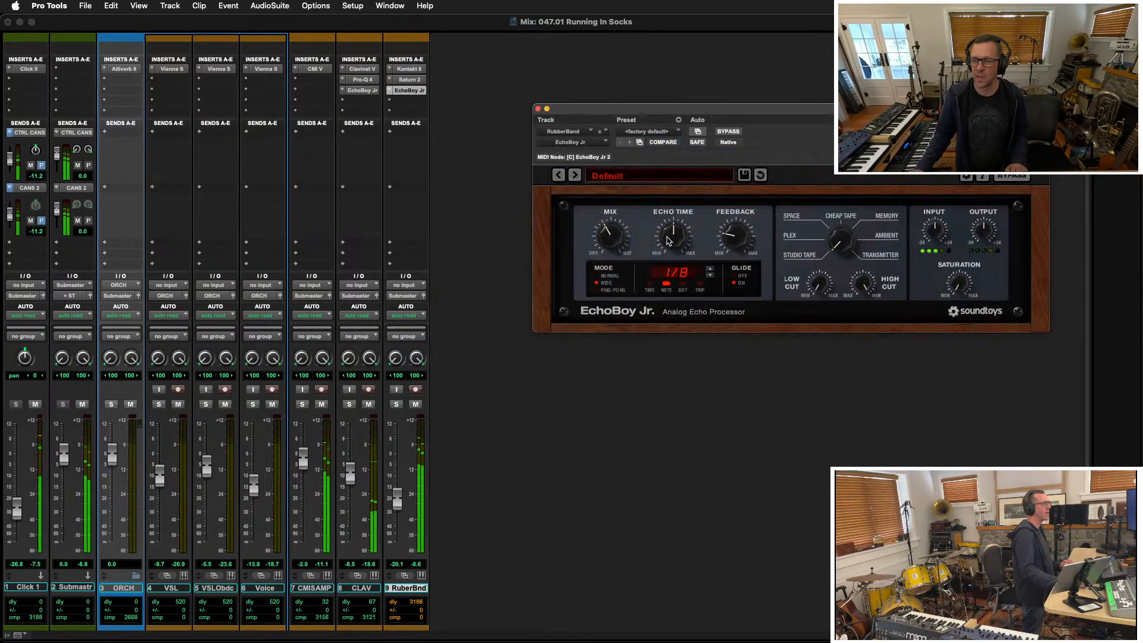
click(657, 179)
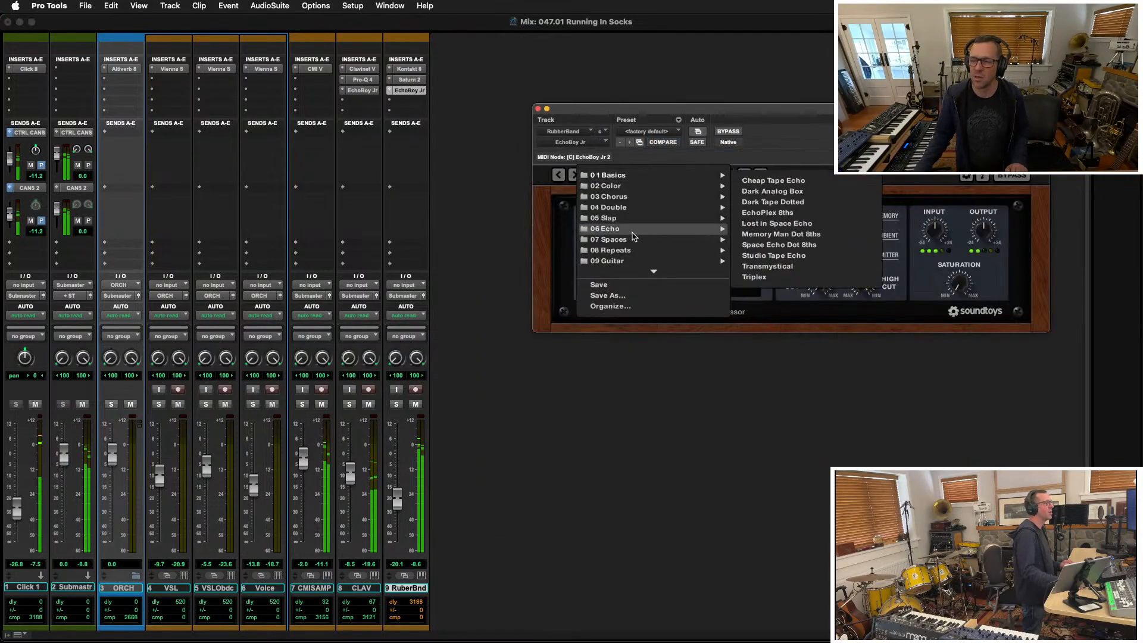
mouse_move(634, 241)
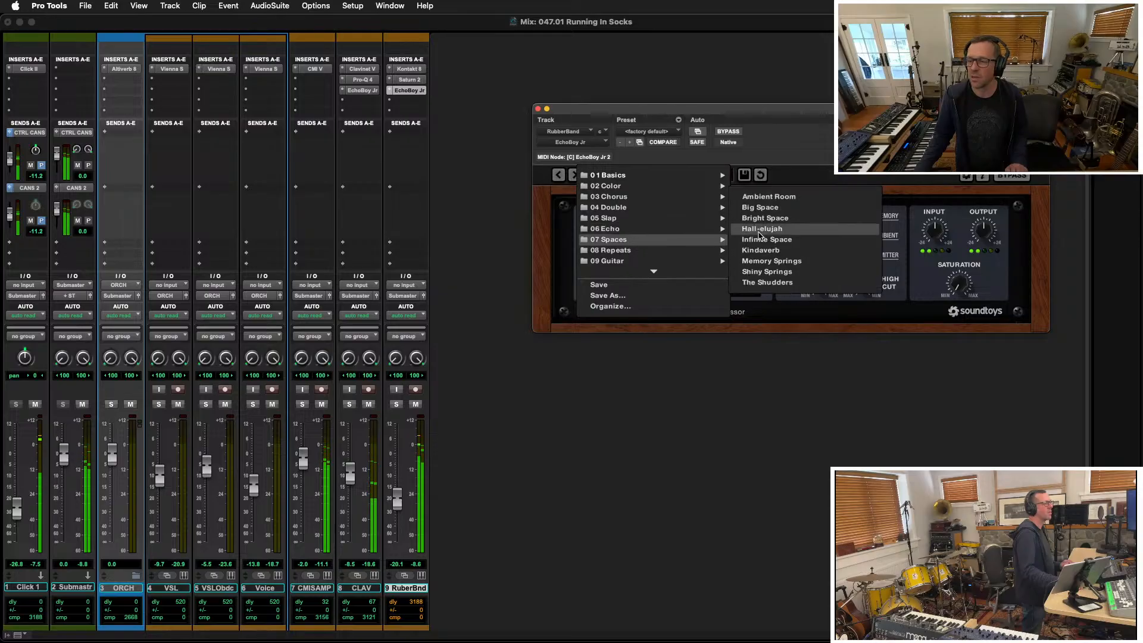
click(772, 209)
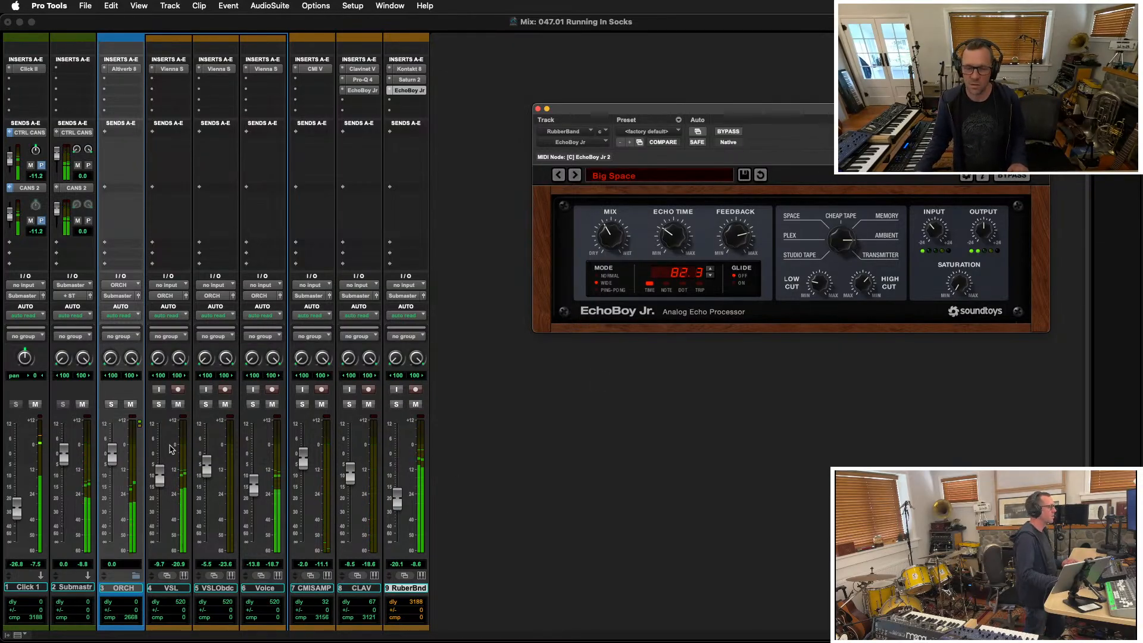
Mute the click track and raise the RubberBand fader to -19.3 dB
click(35, 403)
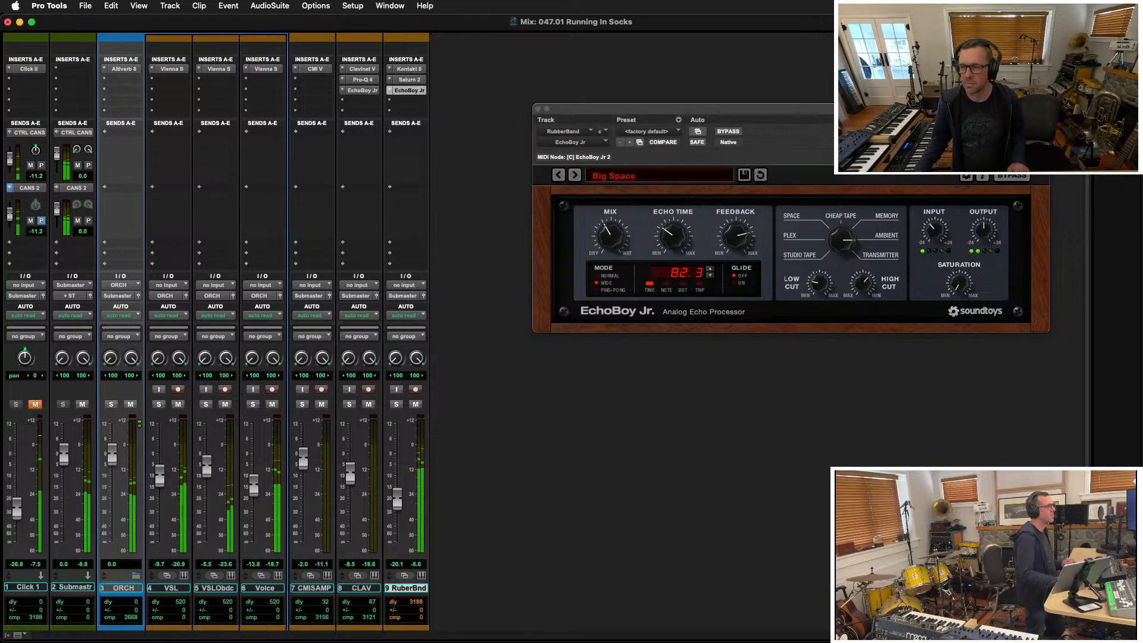
drag(881, 109, 847, 83)
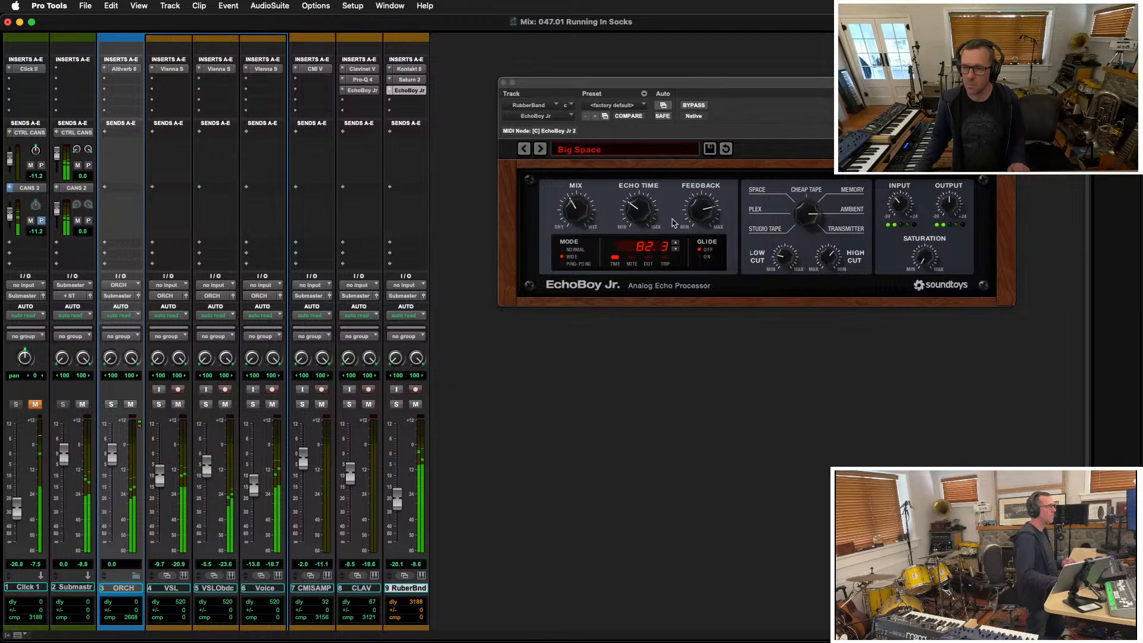
drag(397, 504, 397, 500)
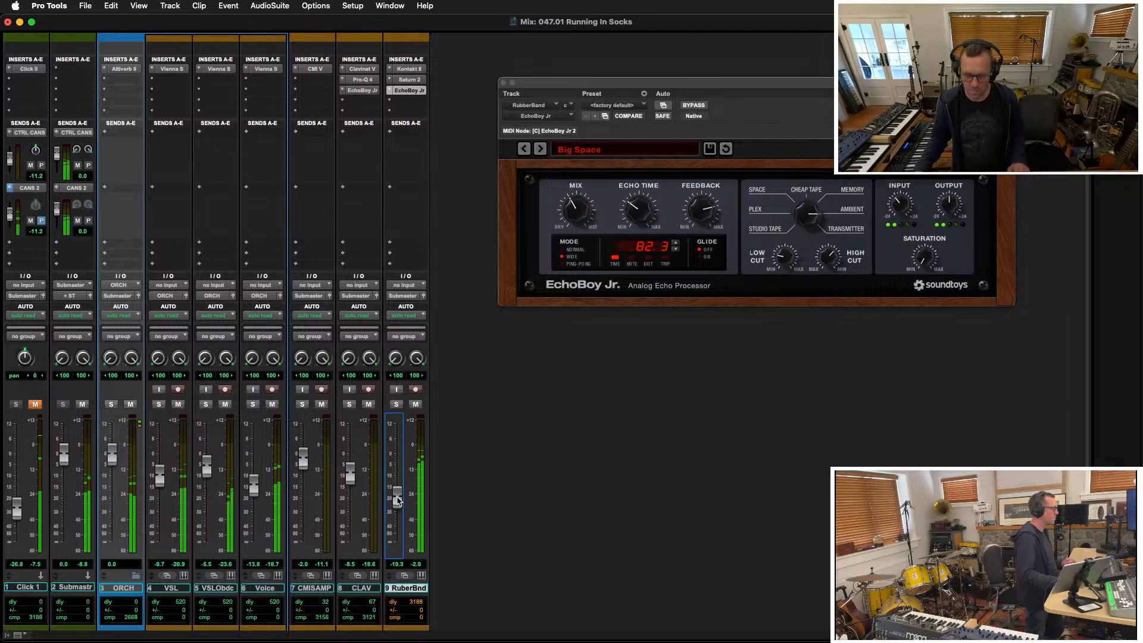
Set RubberBand's automation mode to touch and check the write-enabled parameters in the Automation window during playback
click(405, 315)
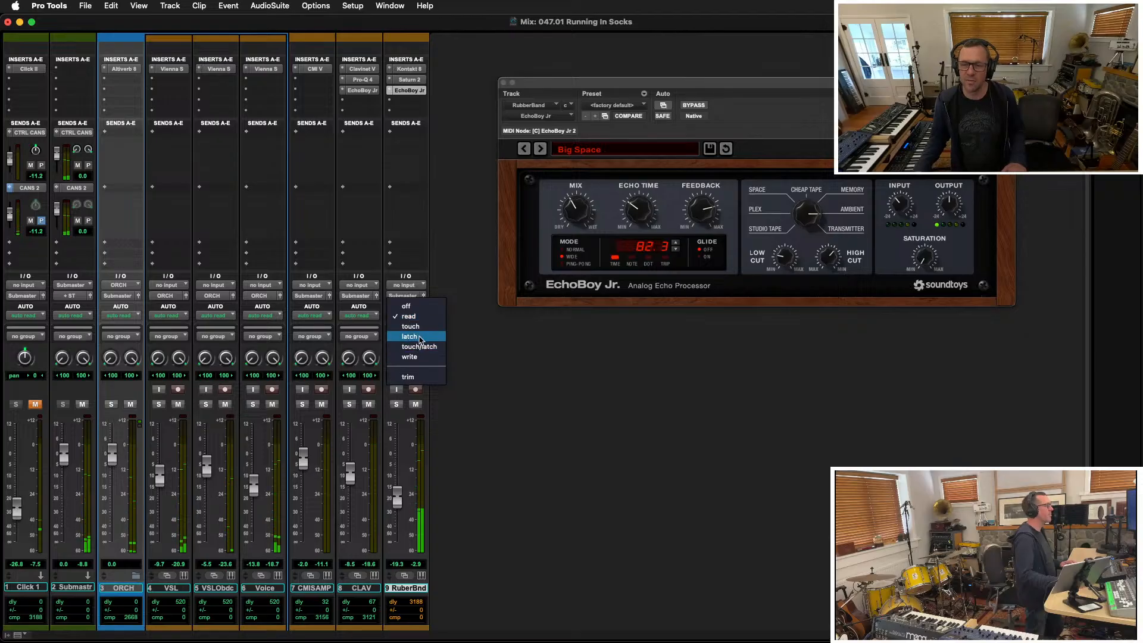
click(411, 326)
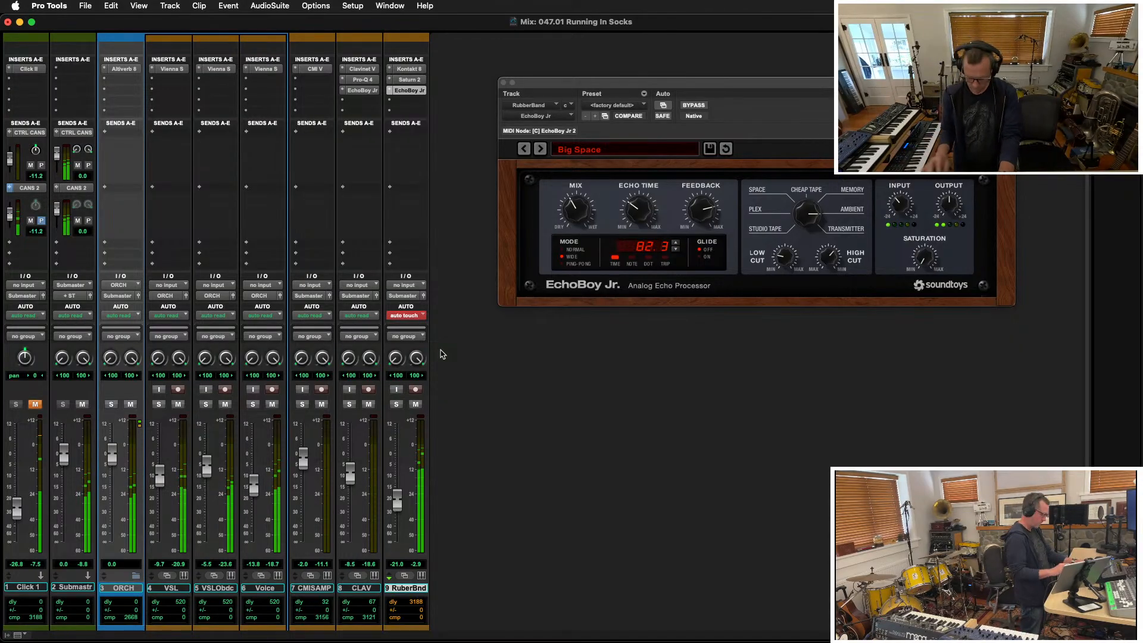
key(super+4)
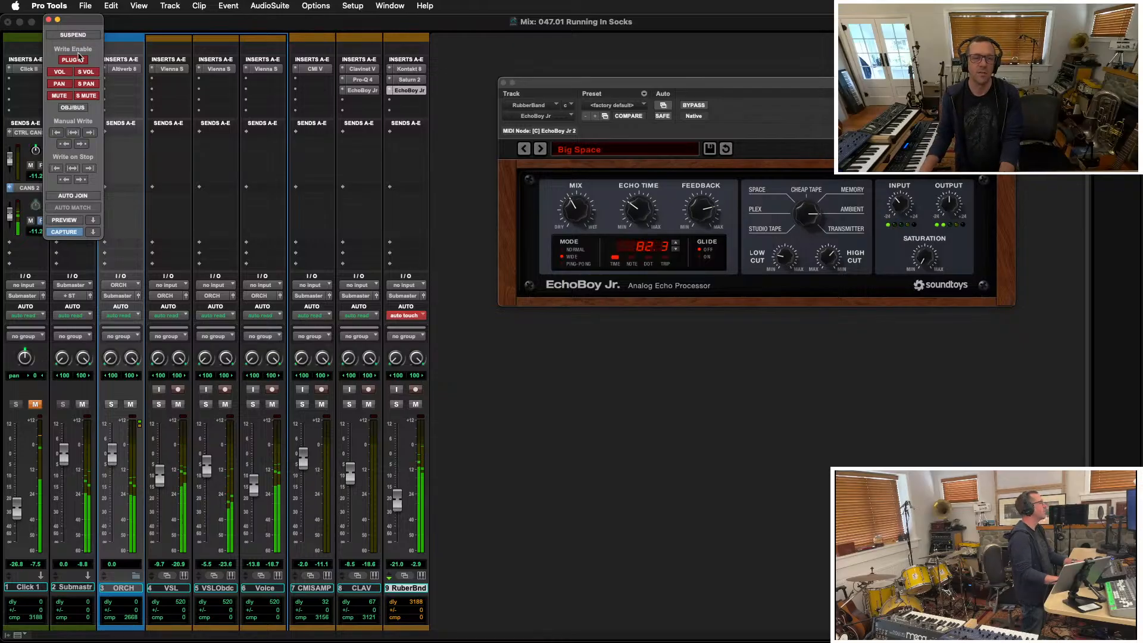
drag(84, 23, 527, 337)
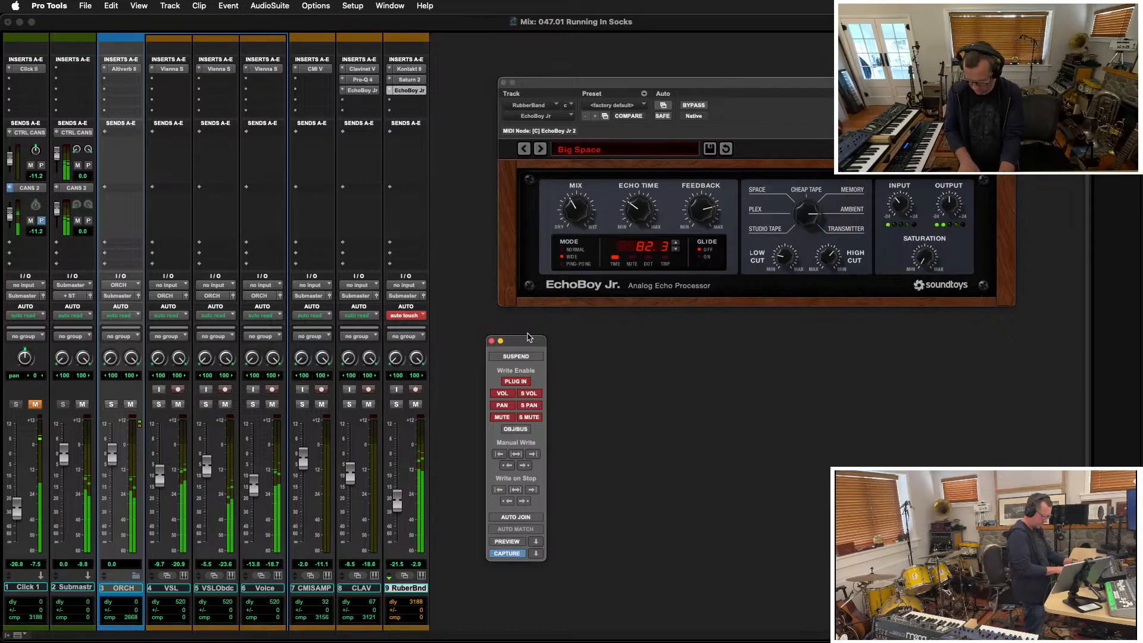
key(super+4)
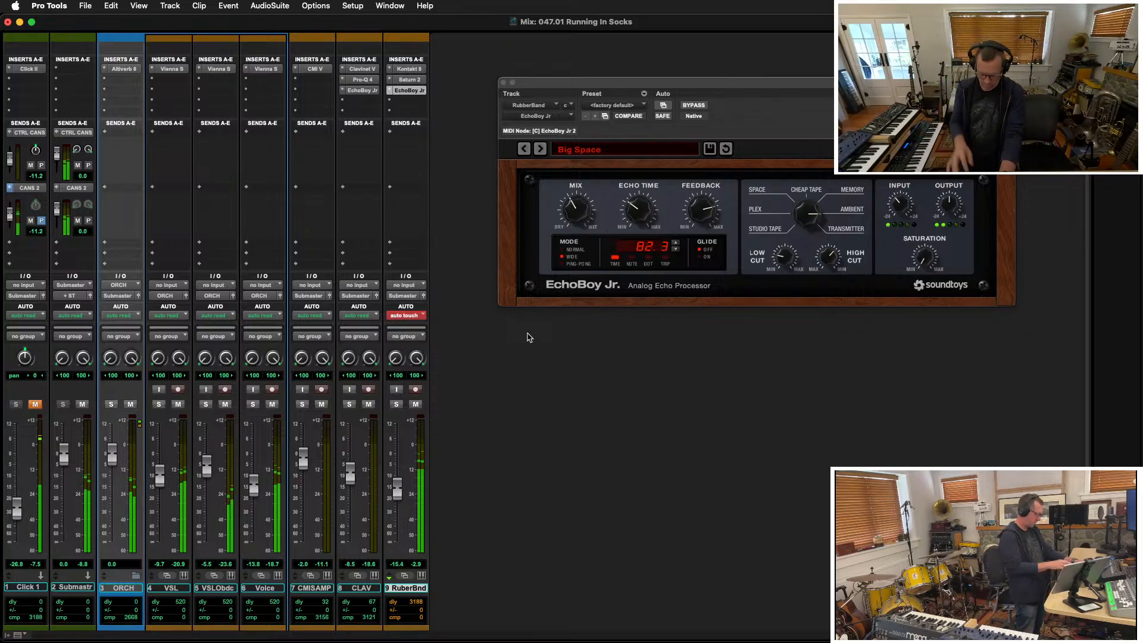
Ride RubberBand's volume during playback and switch its Edit window track view to the audio volume automation
key(super+equal)
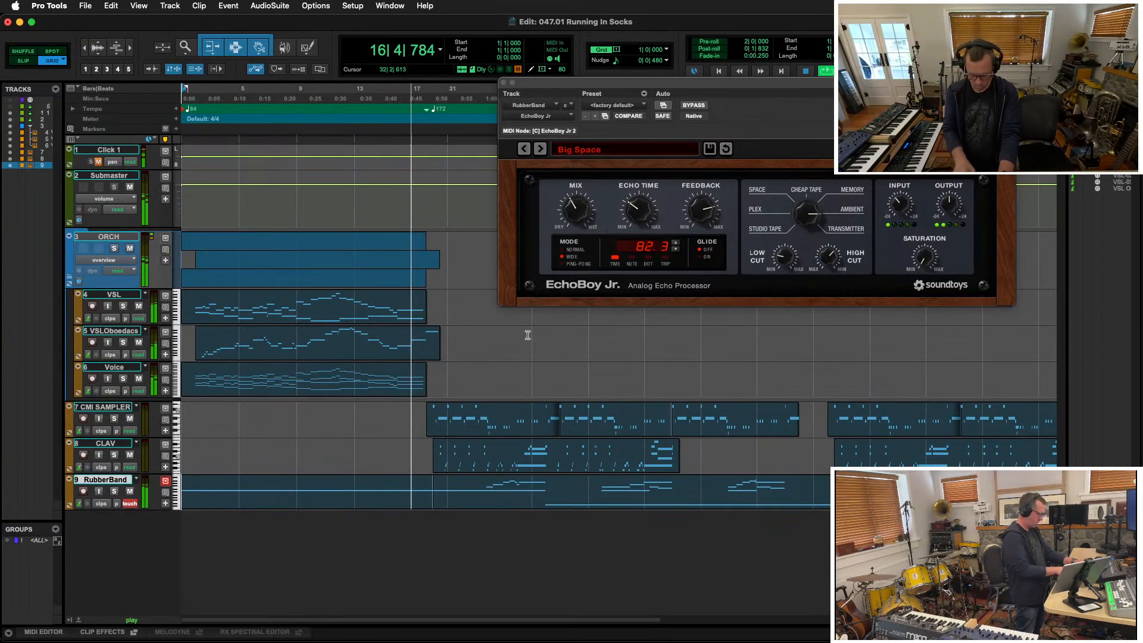
key(super+equal)
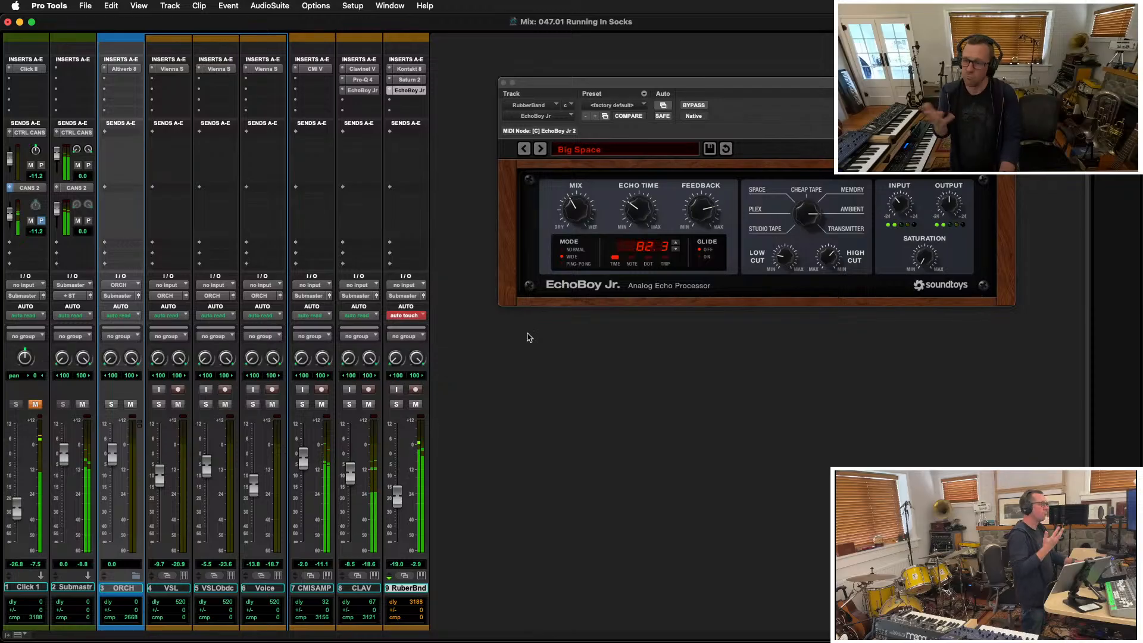
key(super+equal)
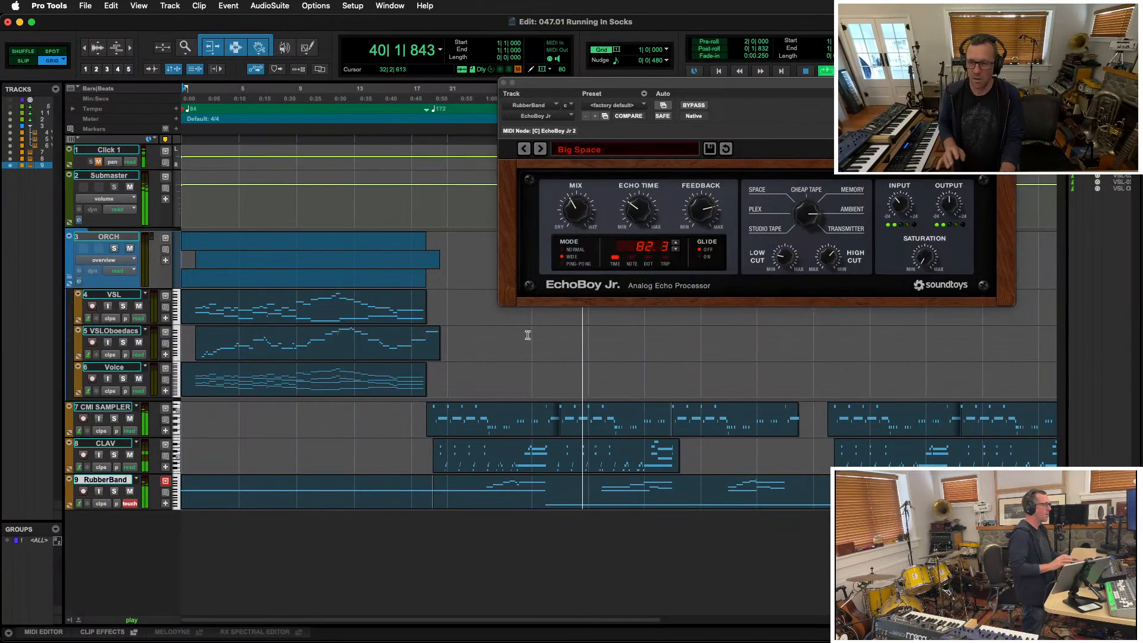
key(super+equal)
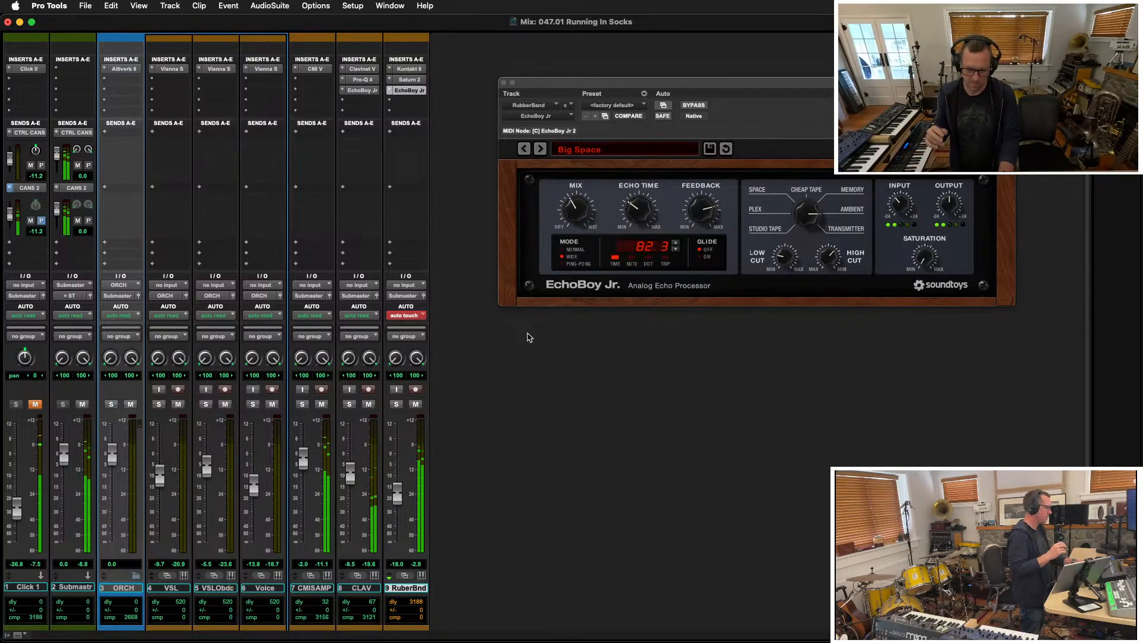
key(super+equal)
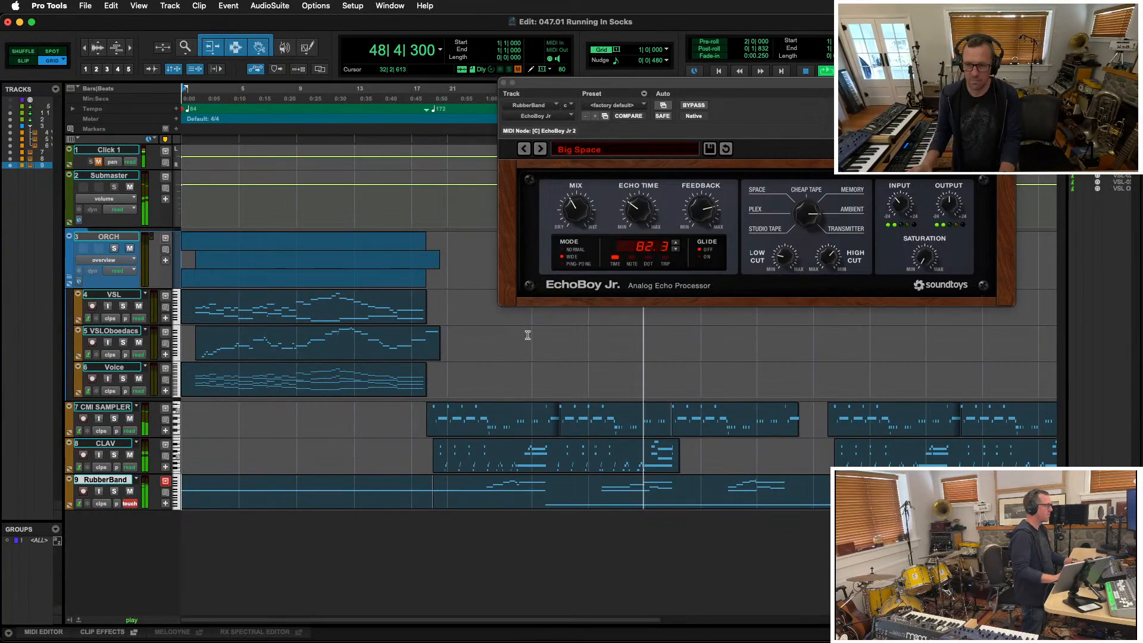
click(368, 487)
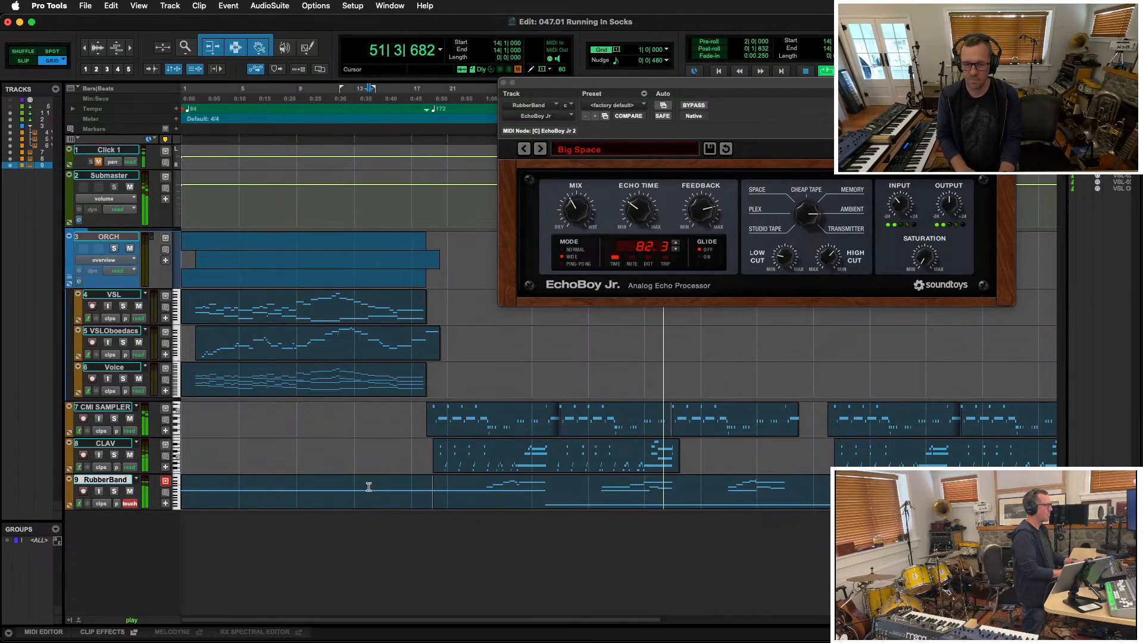
click(103, 504)
click(143, 576)
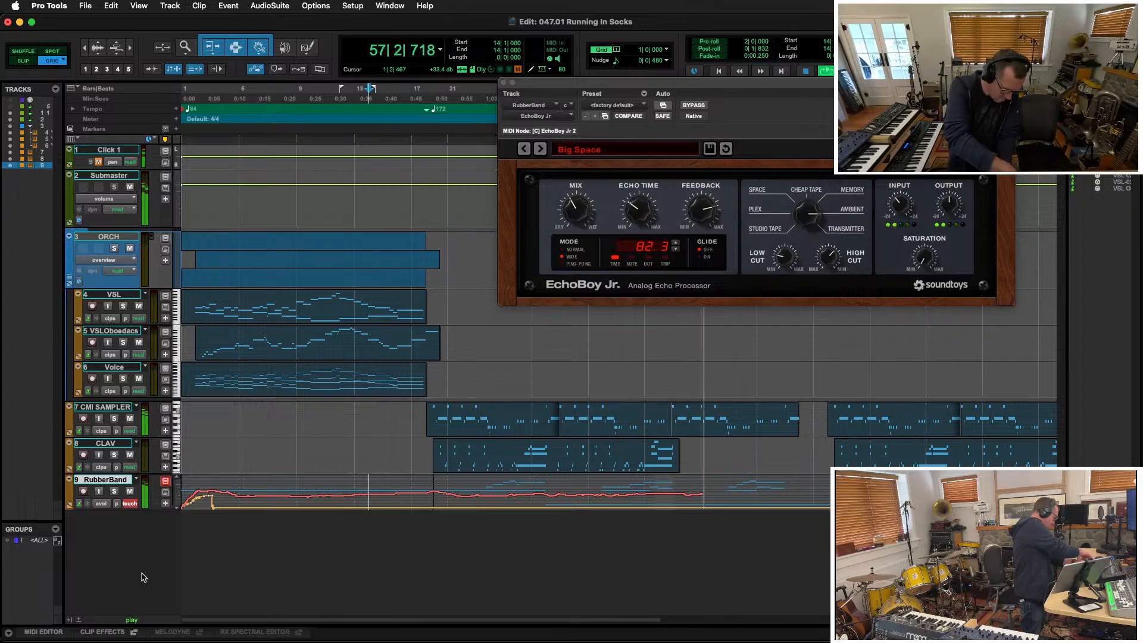
Enlarge the RubberBand track, close EchoBoy Jr, and continue the volume automation pass until about bar 94
key(e)
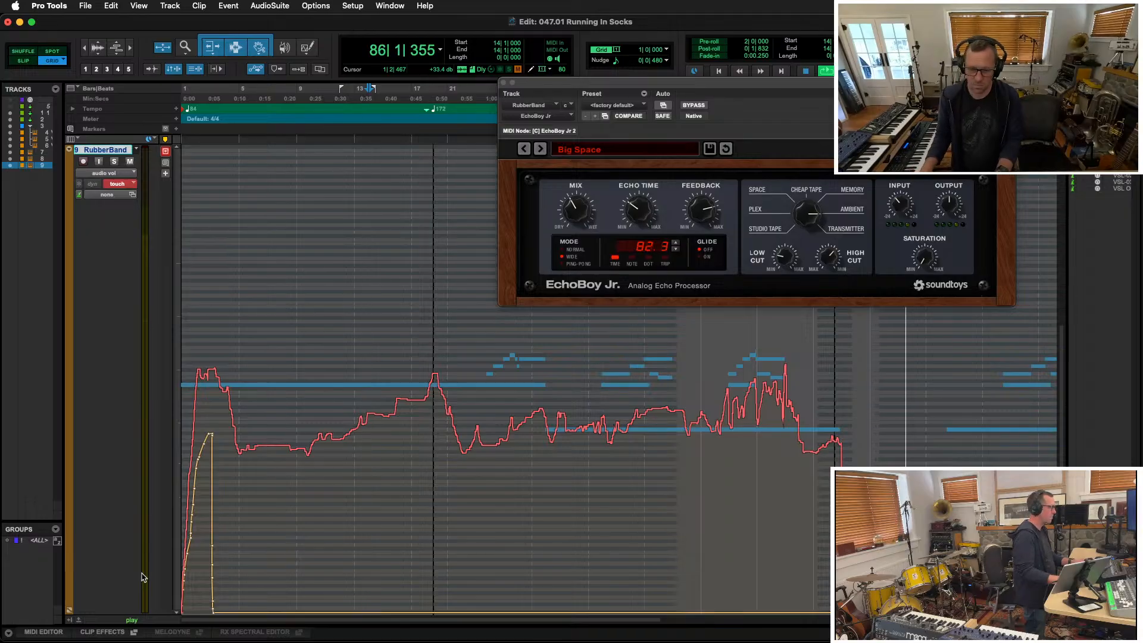
scroll(263, 457, right, 5)
scroll(264, 457, right, 3)
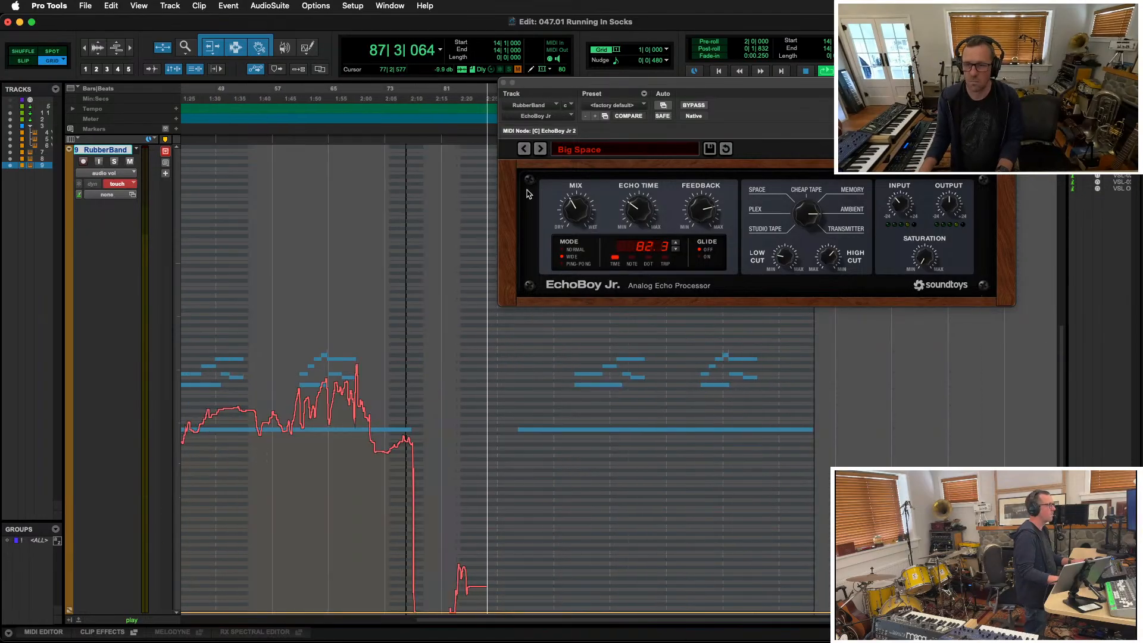
click(503, 83)
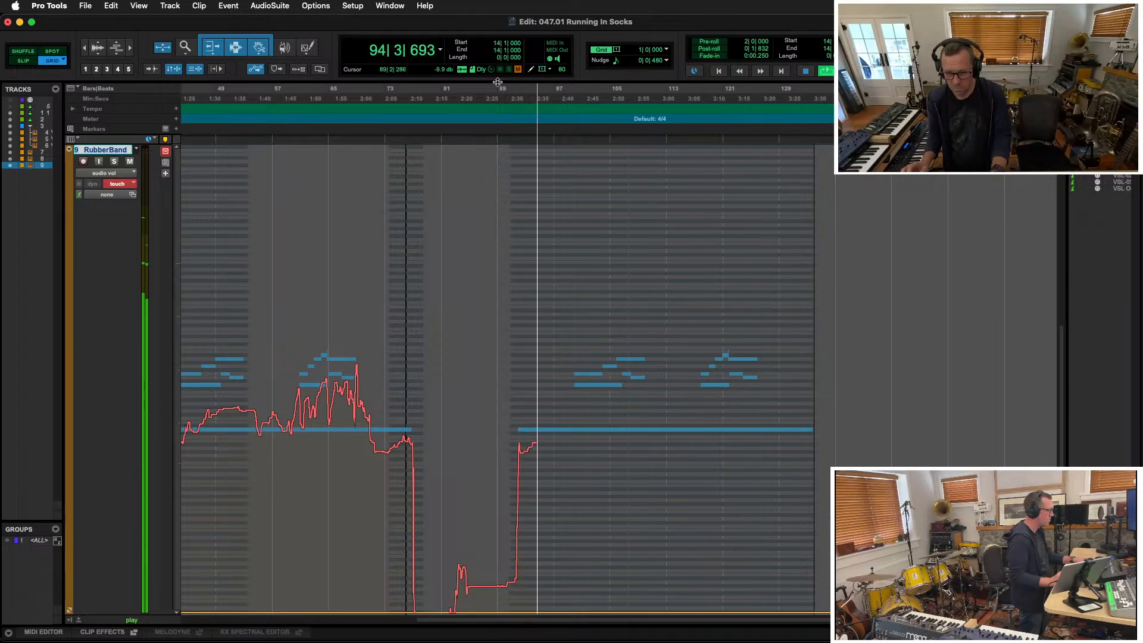
key(space)
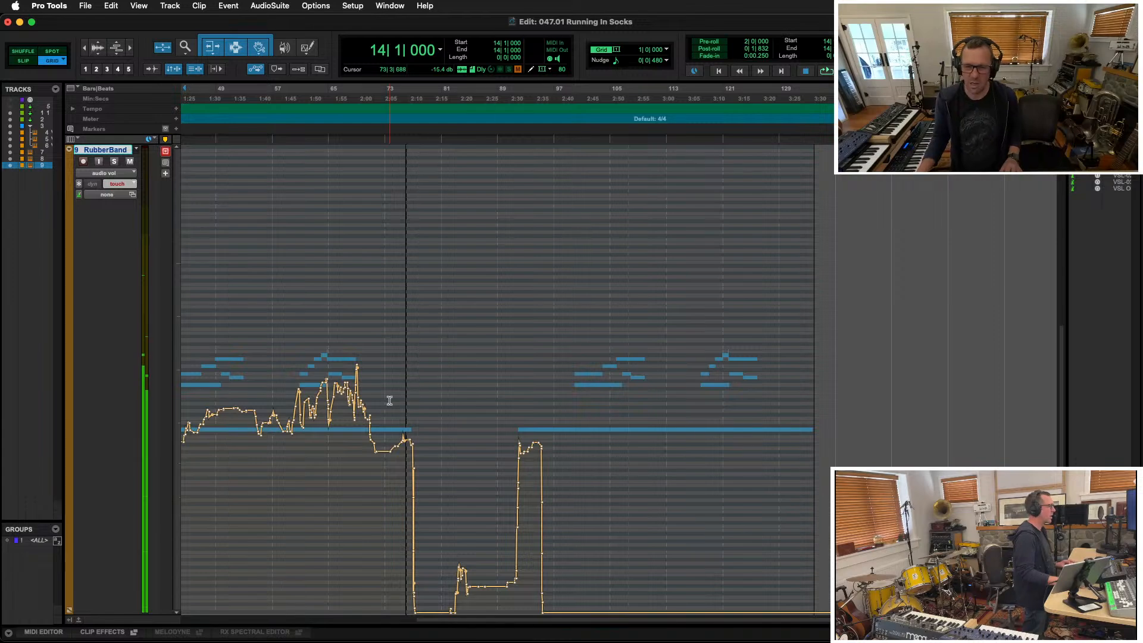
Rewrite RubberBand's volume automation from bar 65 to about bar 77, and start another pass from bar 90
click(329, 448)
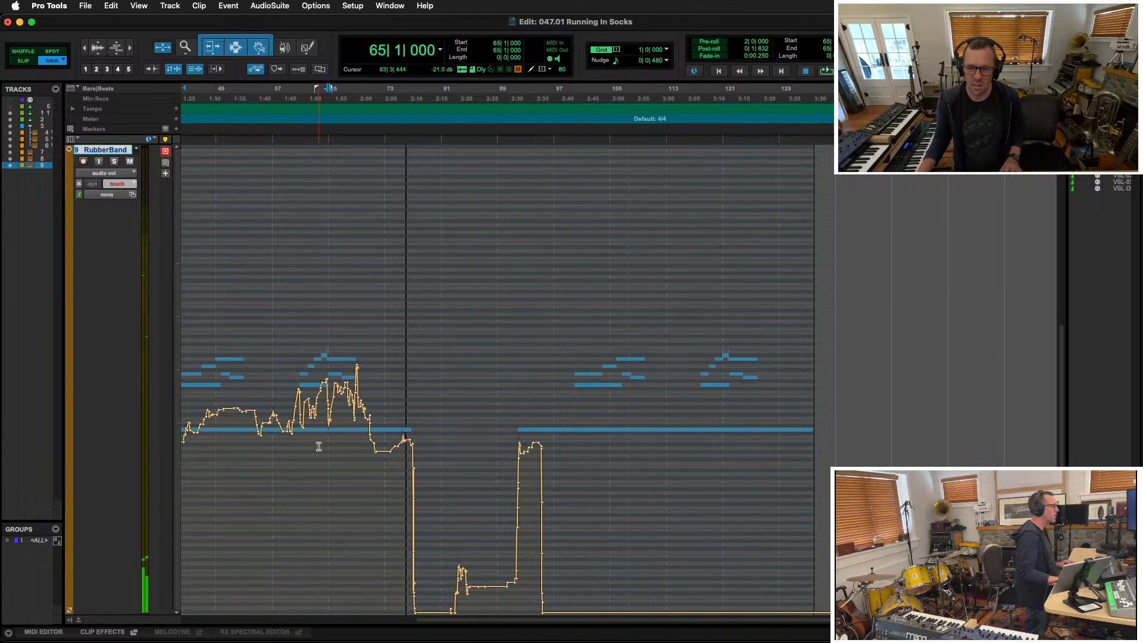
key(space)
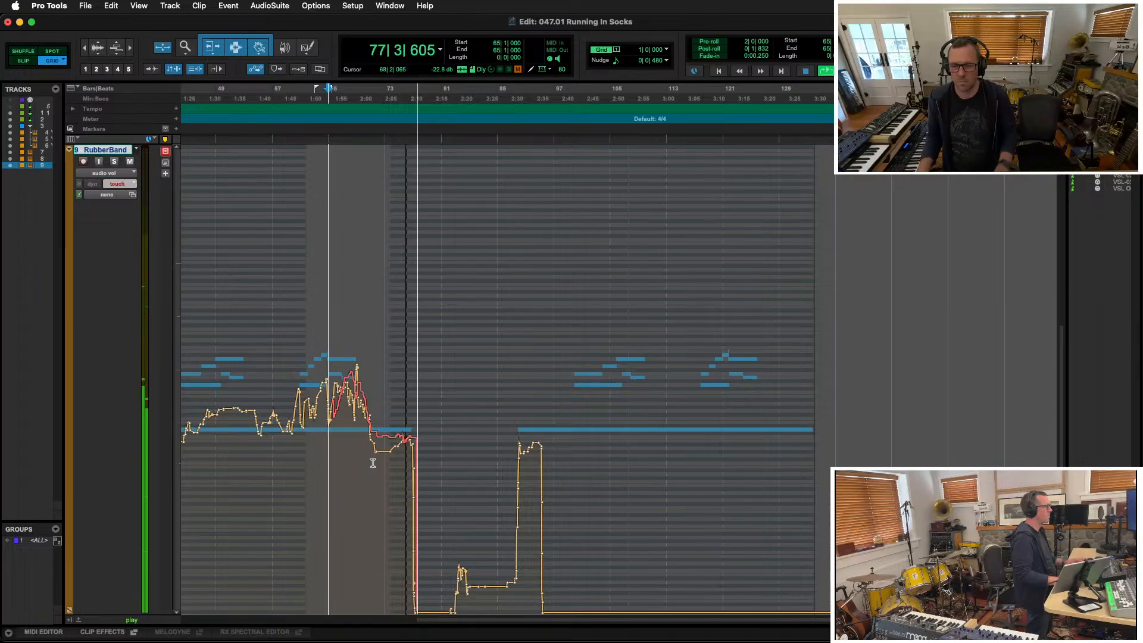
click(505, 454)
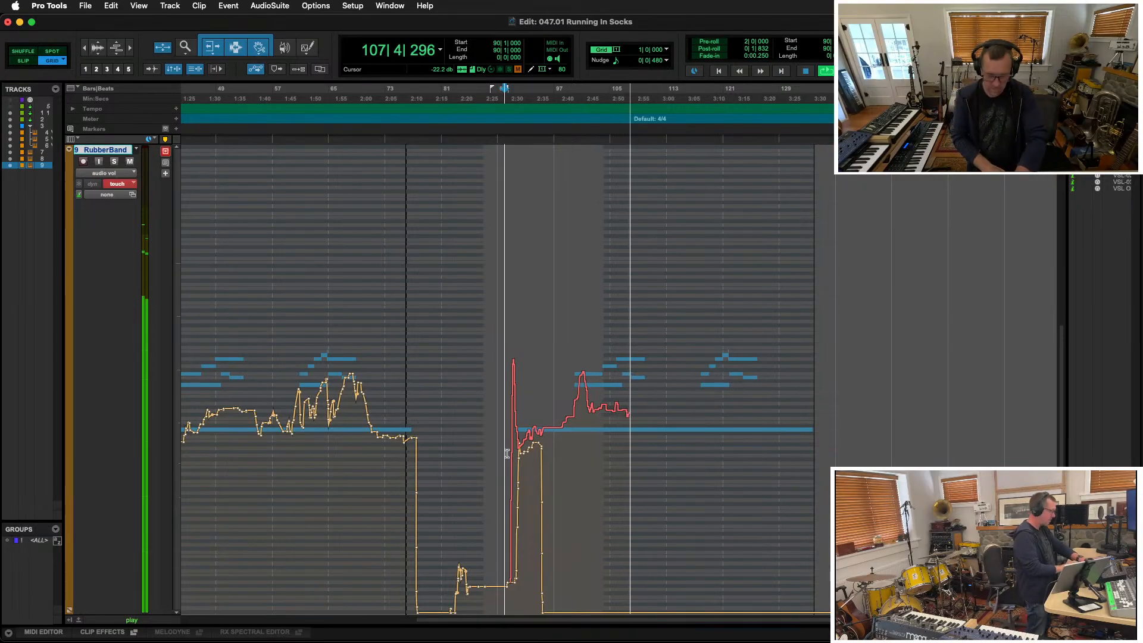
key(e)
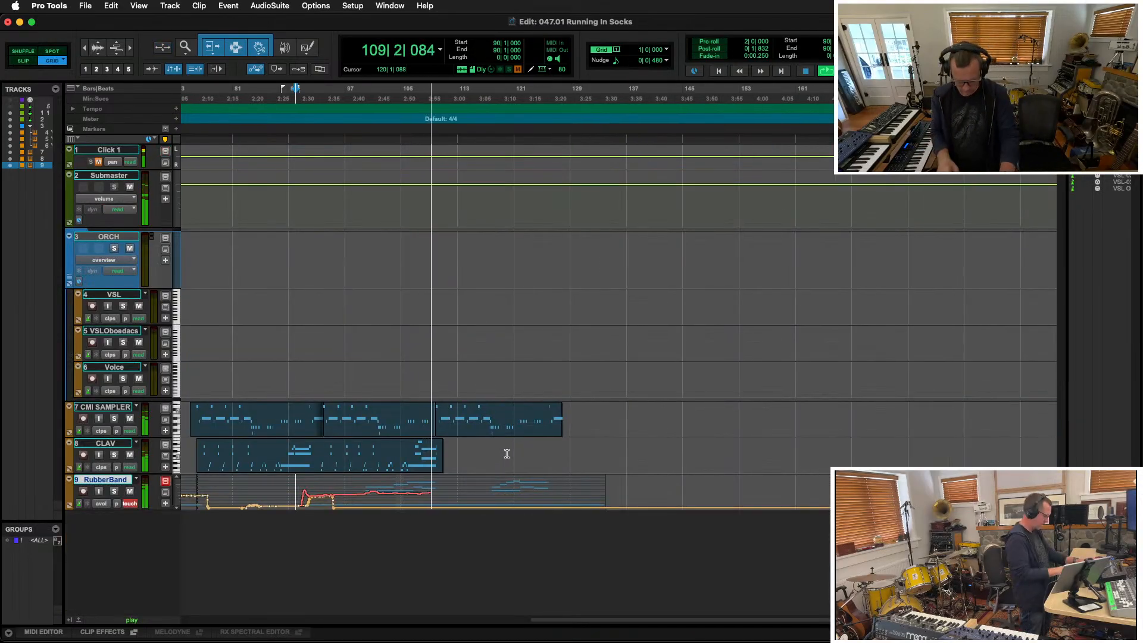
Continue RubberBand's volume ride to about bar 133, viewing its Kontakt instrument along the way, and stop playback
key(super+equal)
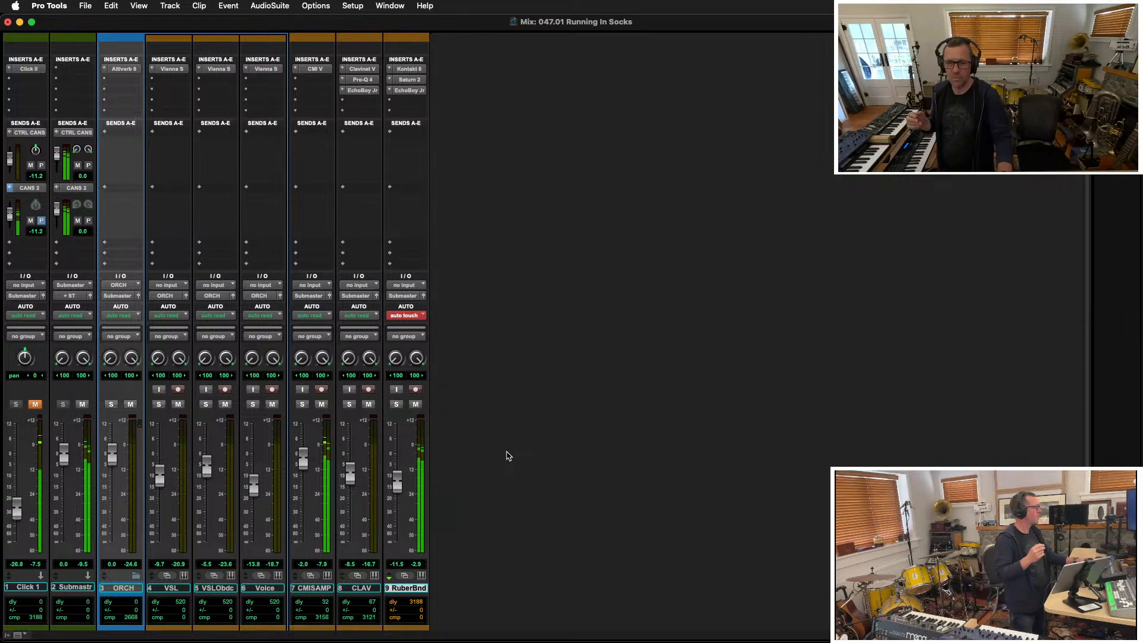
click(408, 69)
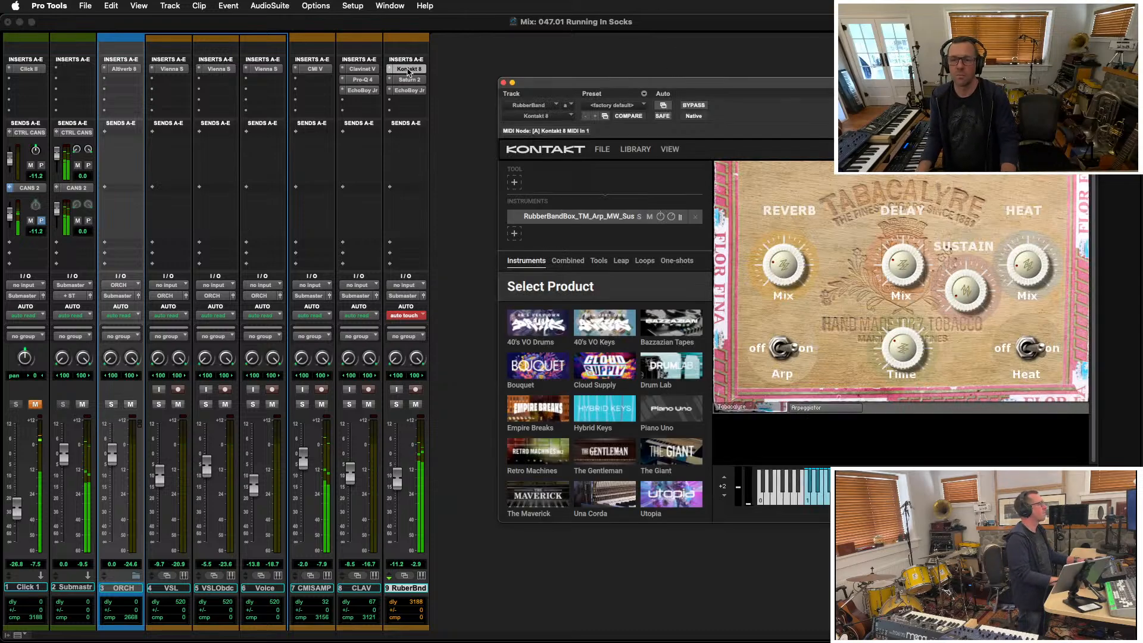
drag(884, 88, 516, 92)
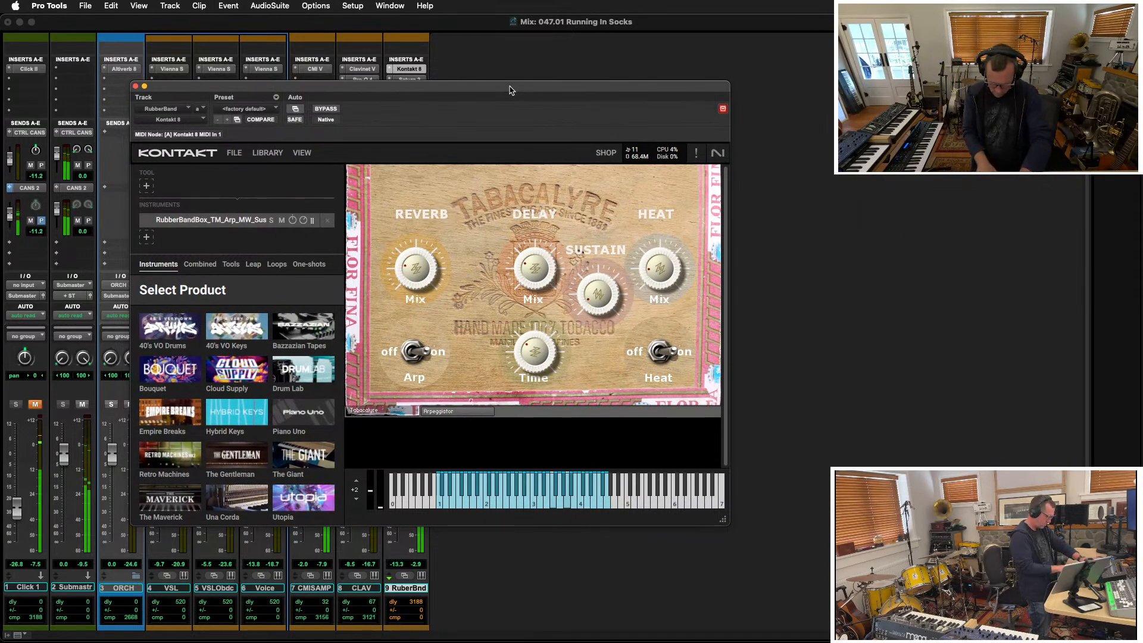
key(super+equal)
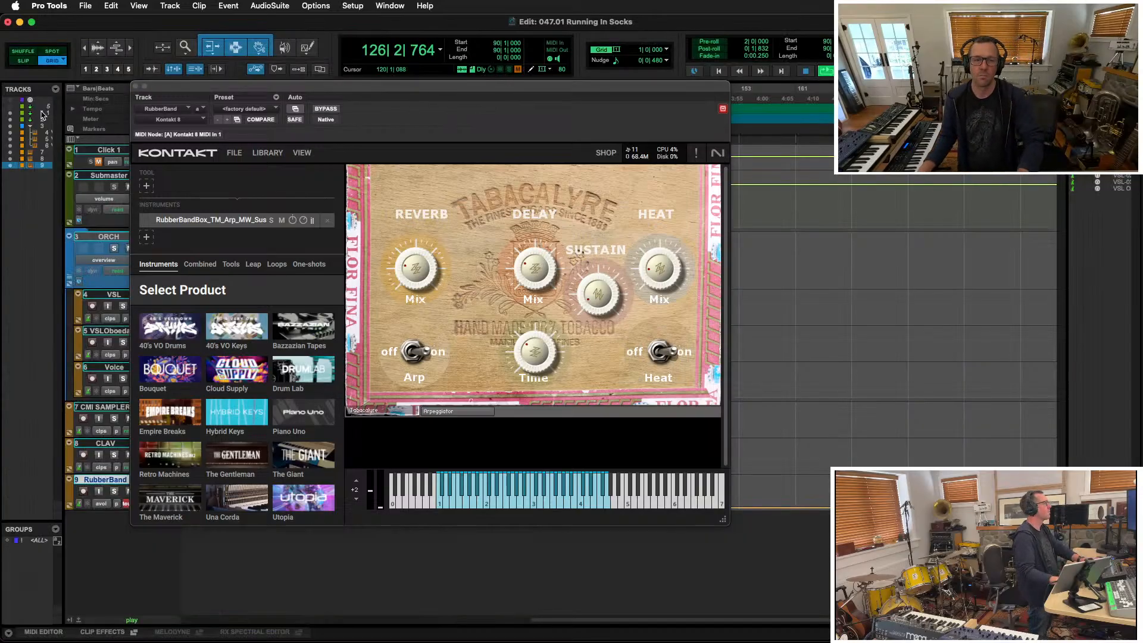
click(136, 87)
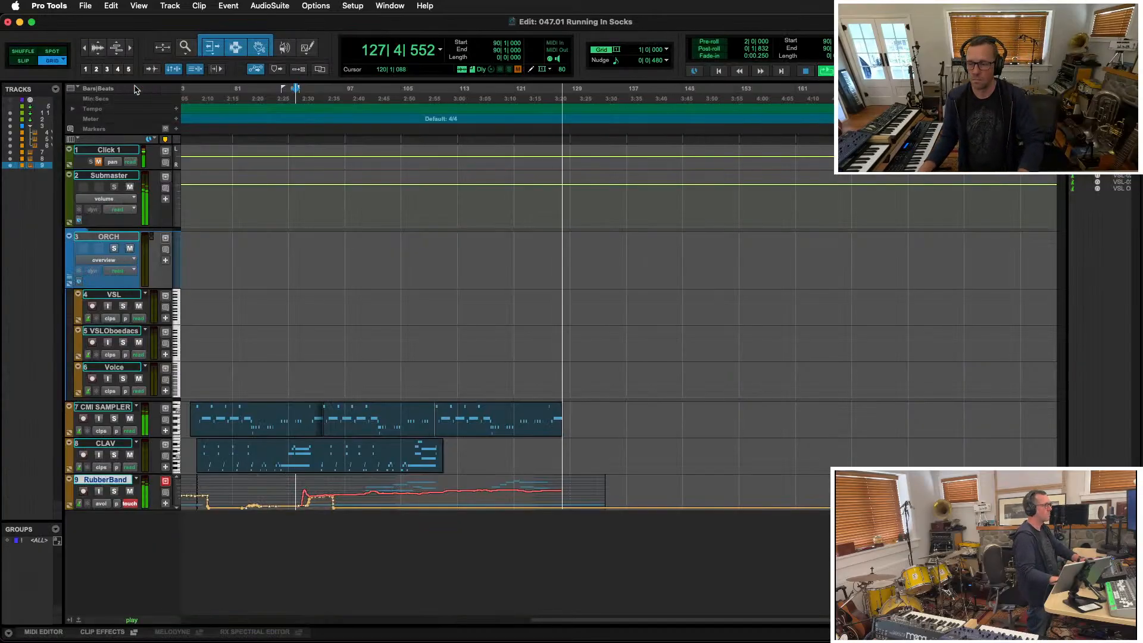
key(ctrl+e)
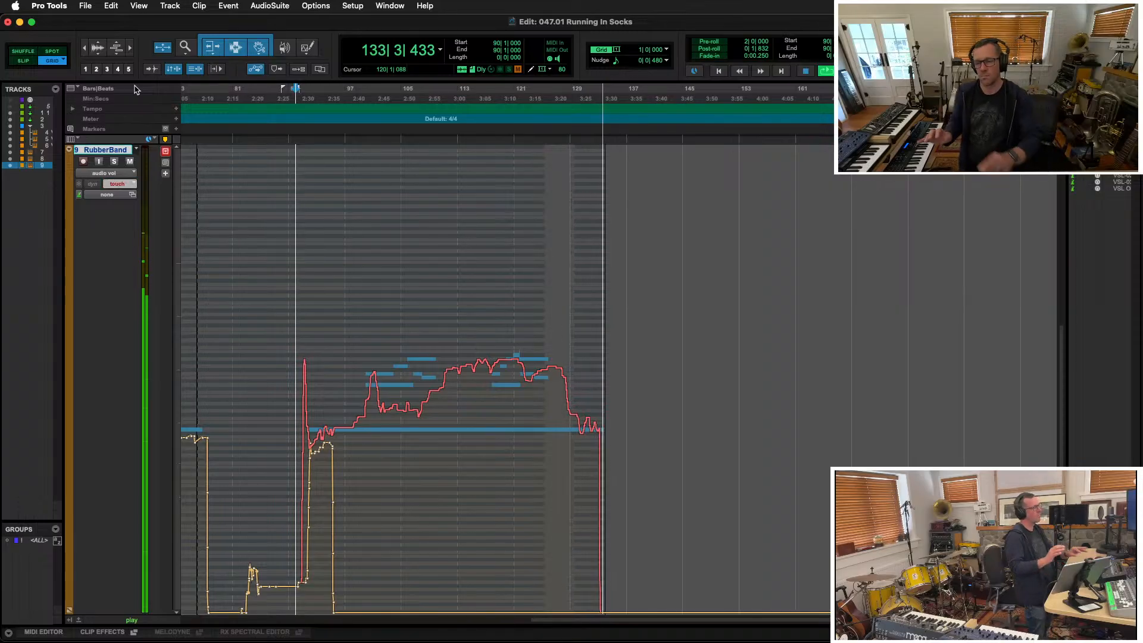
key(space)
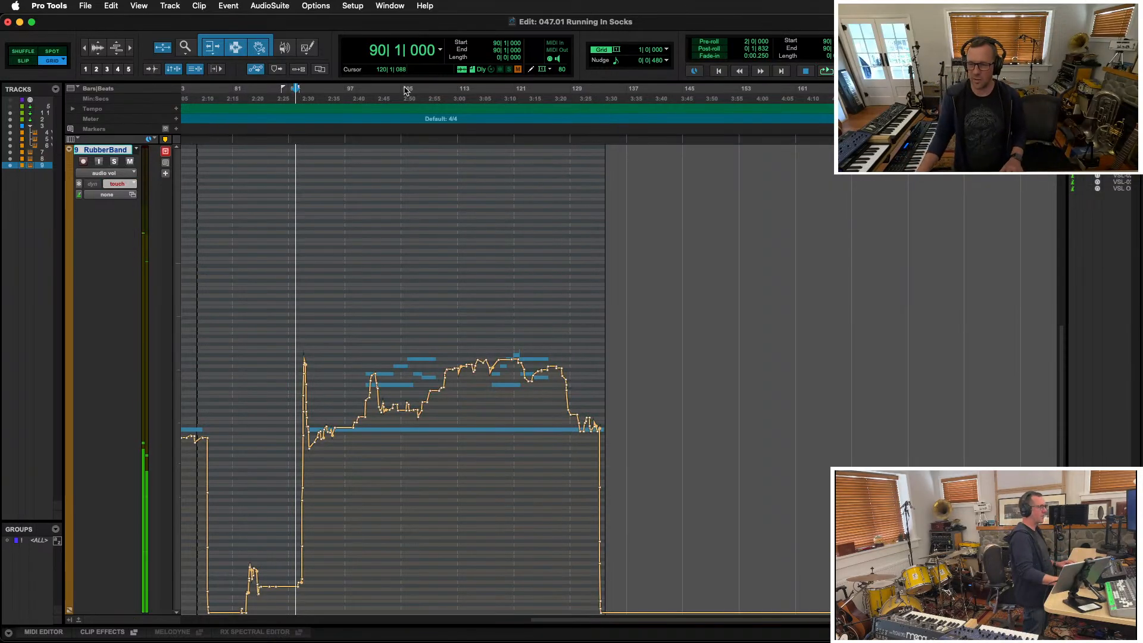
Extend RubberBand's volume automation from bar 132 to about bar 138, and return the track's automation mode to read
click(590, 463)
key(space)
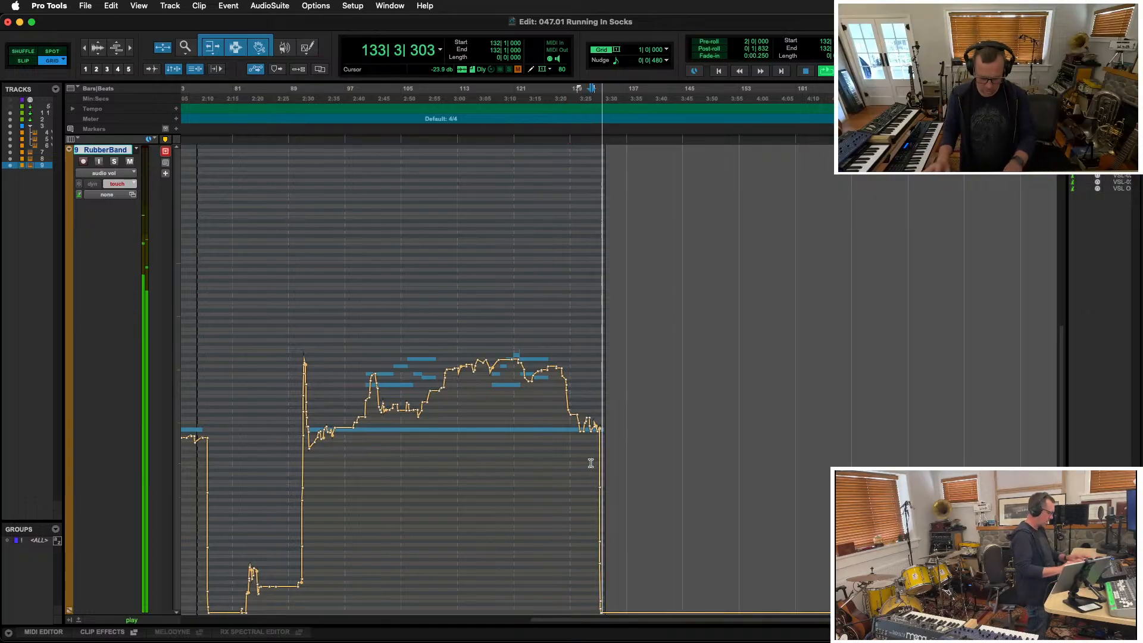
key(space)
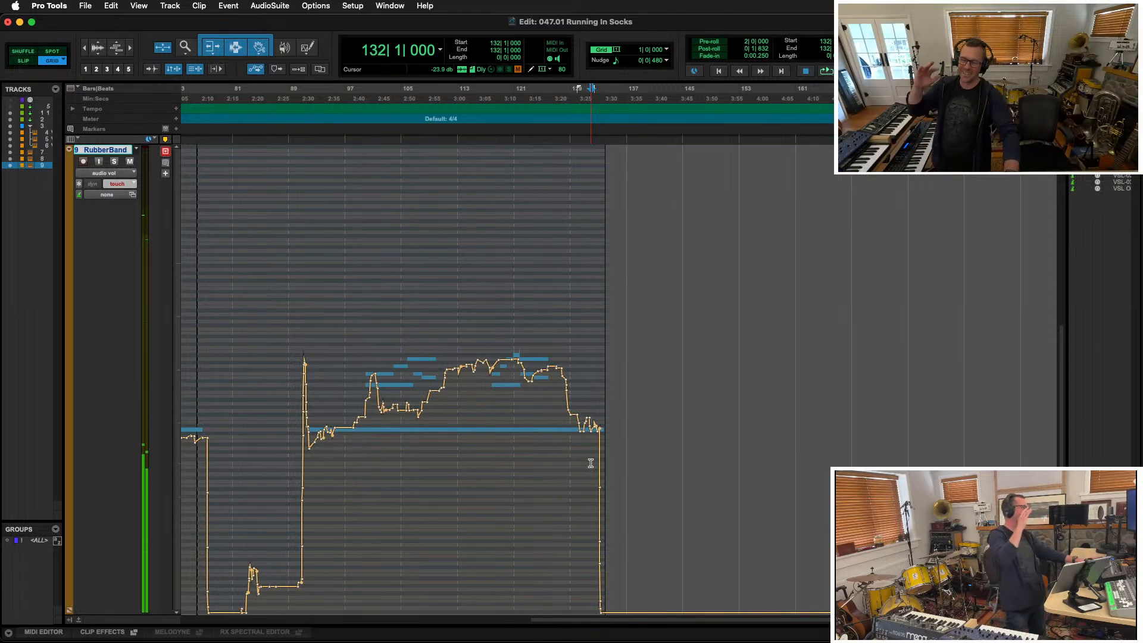
key(space)
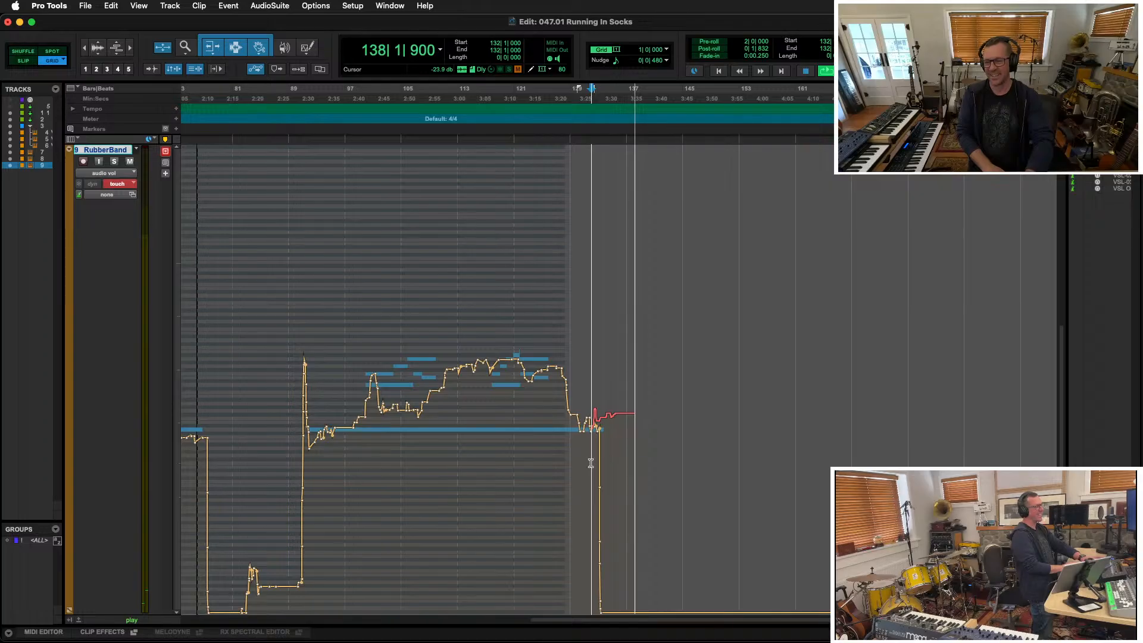
key(e)
key(space)
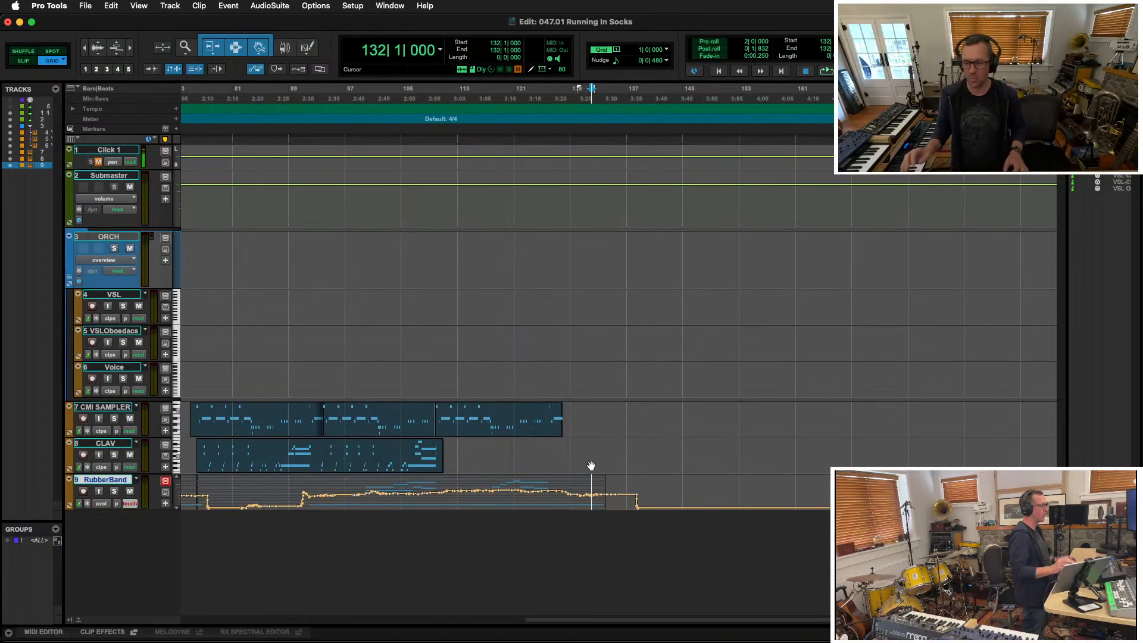
click(127, 507)
click(140, 499)
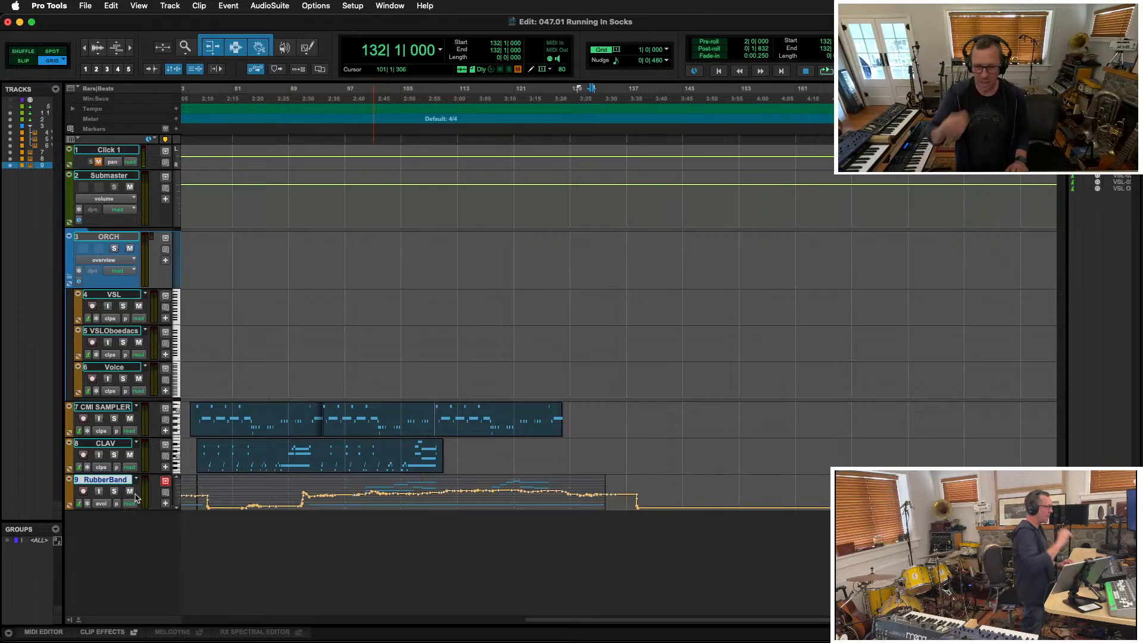
Switch the RubberBand track view from audio volume to clips, and briefly play the song from the start
key(r)
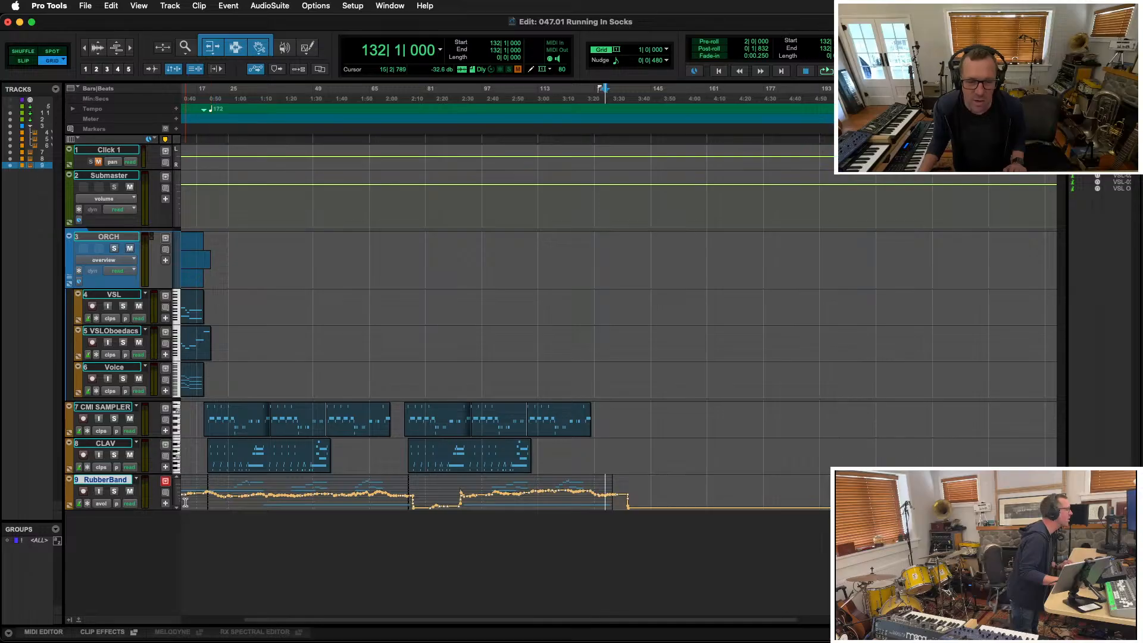
click(101, 504)
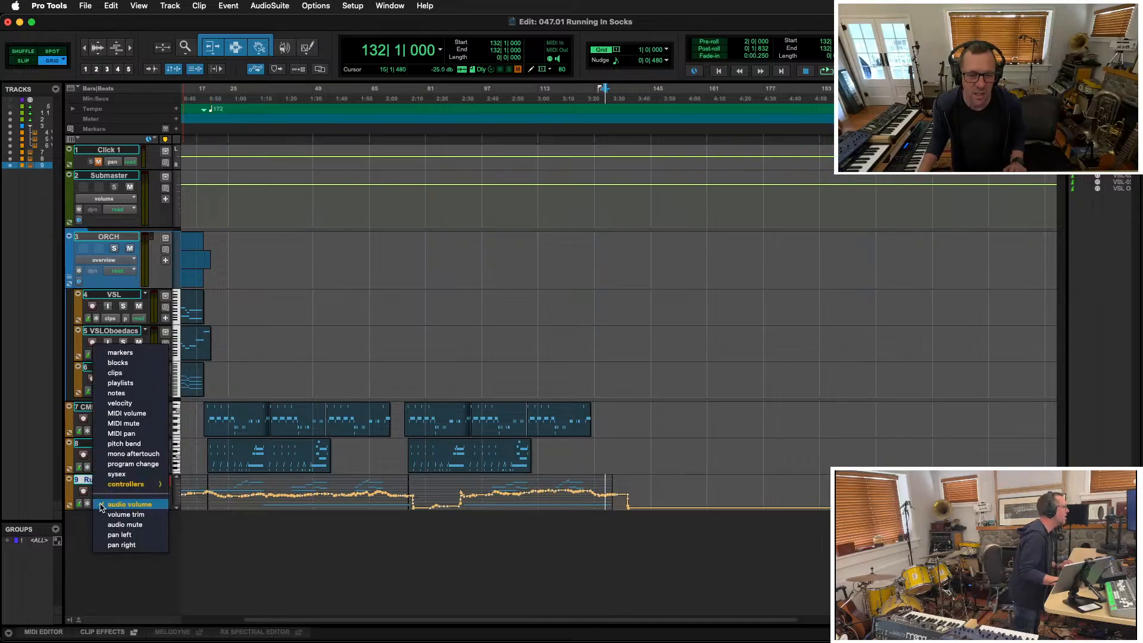
click(125, 372)
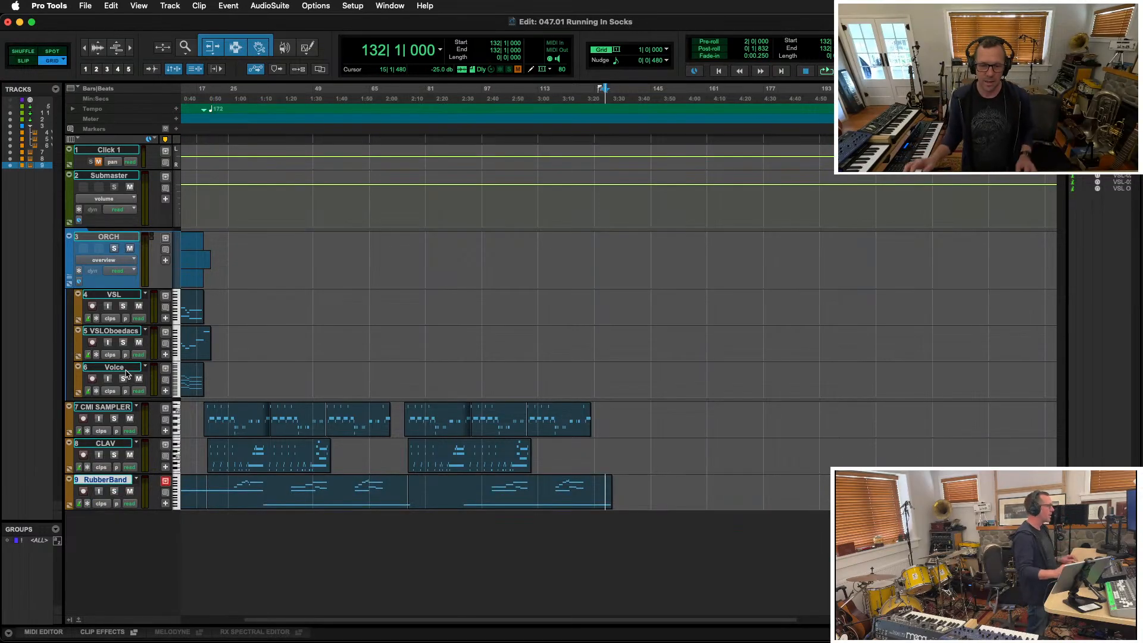
key(Return)
key(space)
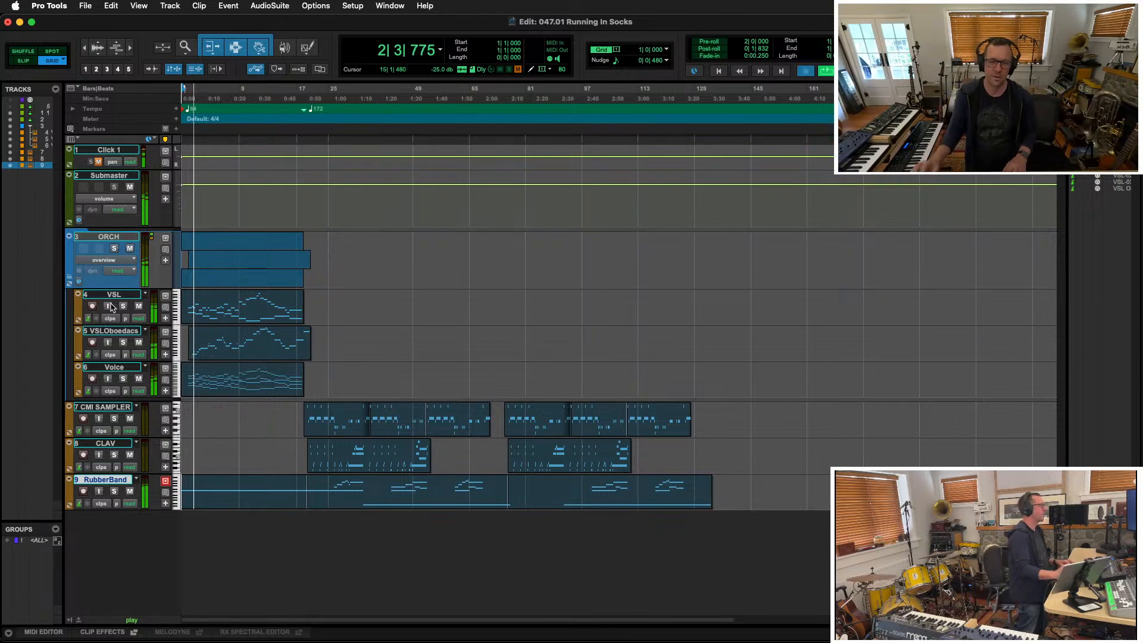
key(space)
Select the VSL, VSLOboedacs and Voice tracks in the mixer and set their automation mode to touch
key(super+equal)
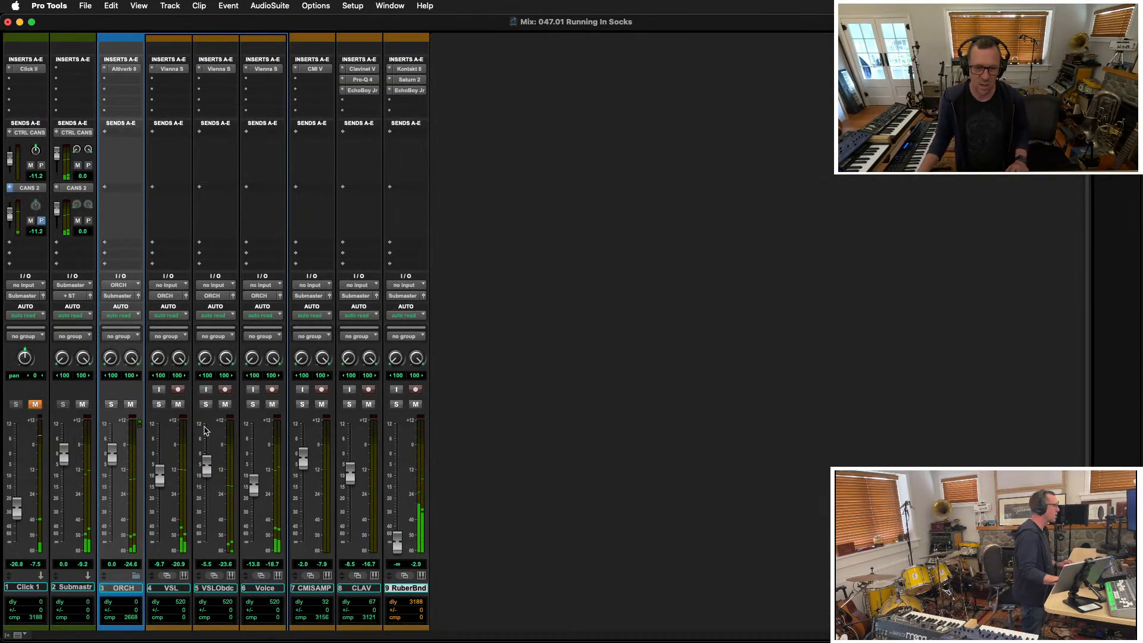
click(182, 589)
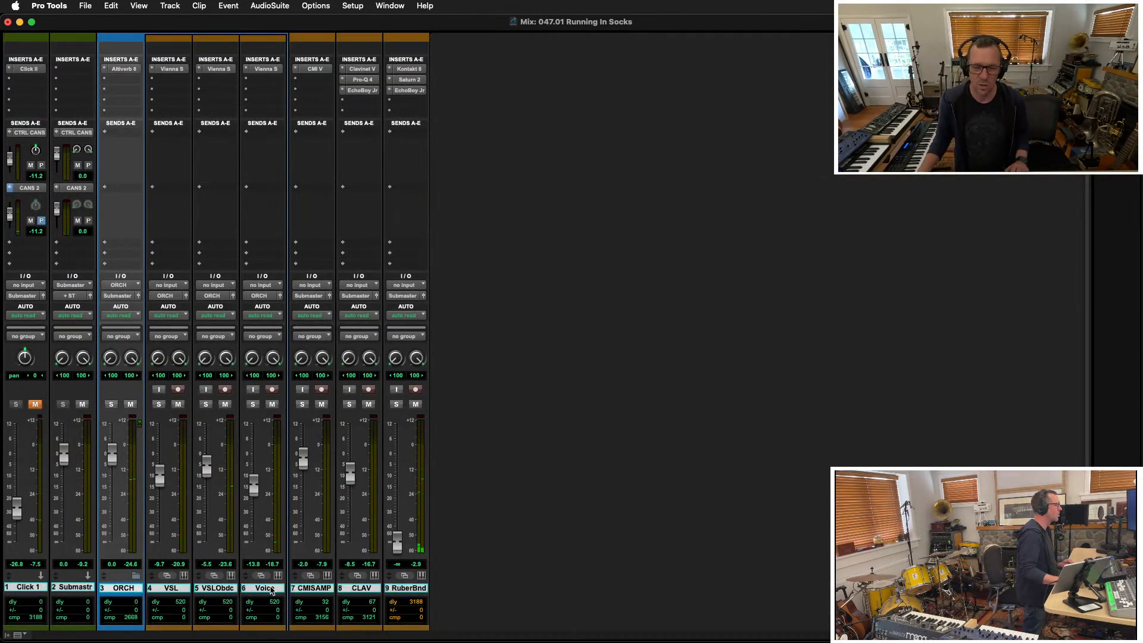
super+click(140, 589)
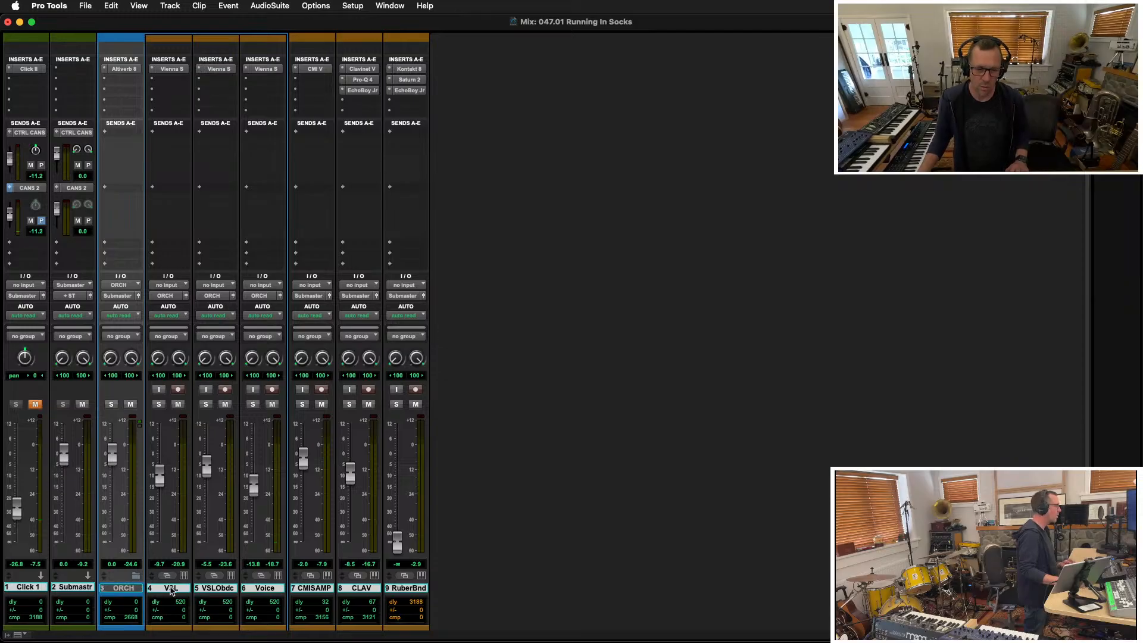
alt+click(169, 589)
alt+click(171, 589)
click(171, 589)
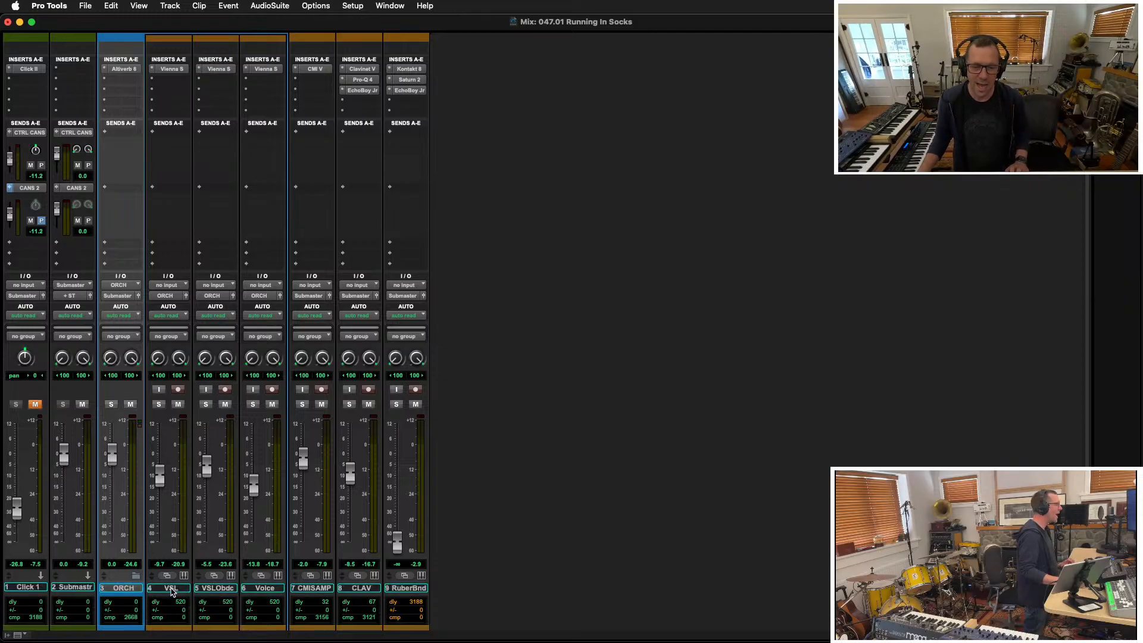
shift+click(260, 589)
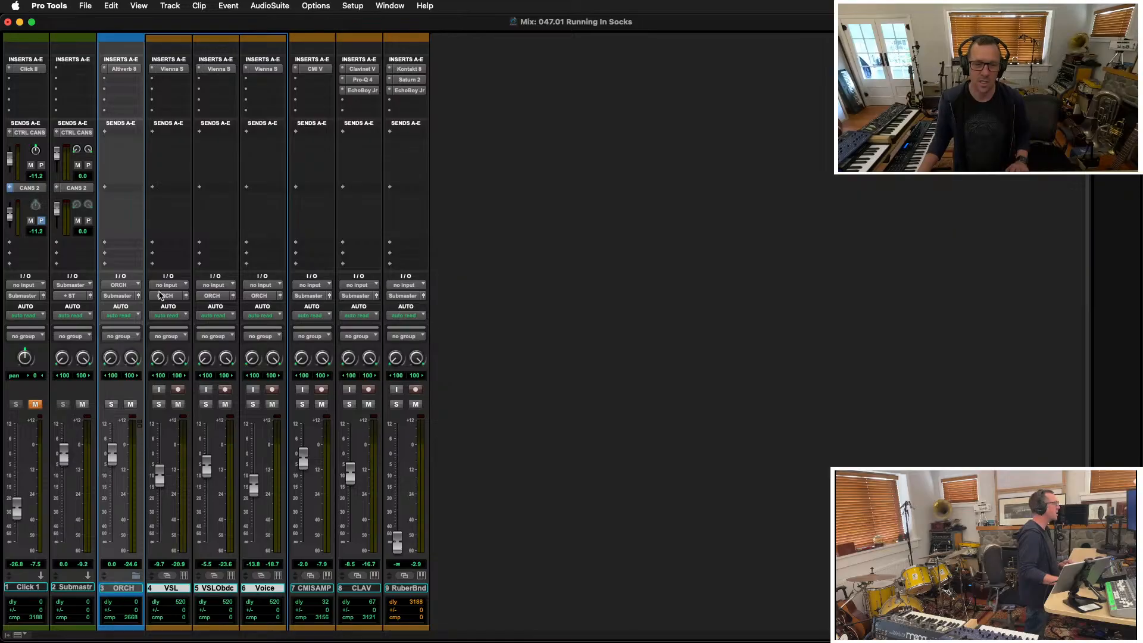
click(168, 318)
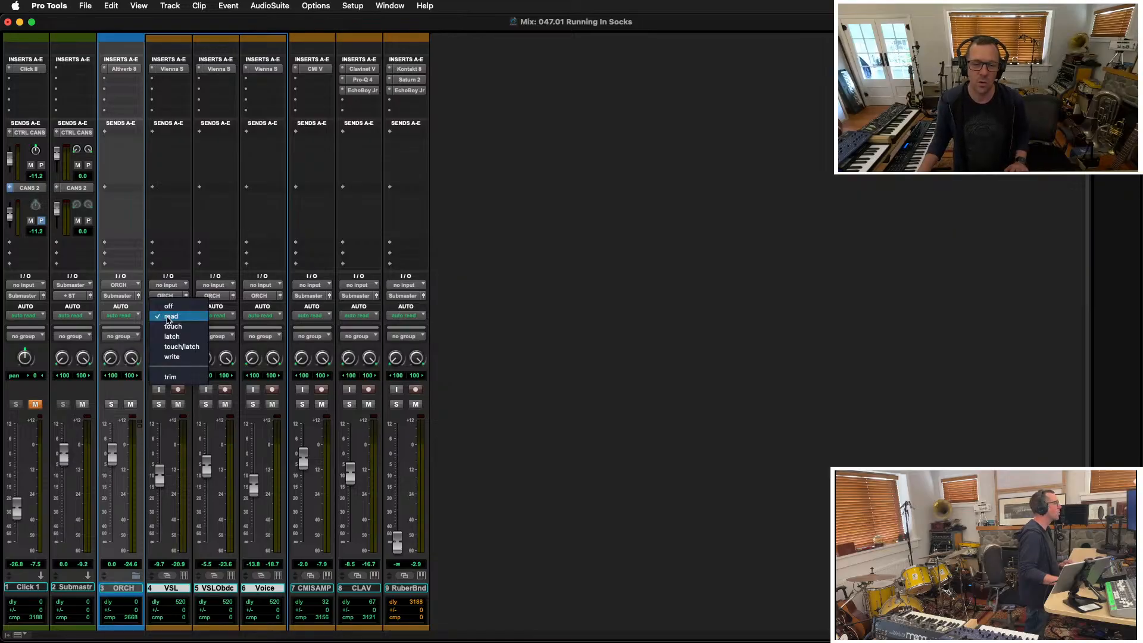
click(175, 329)
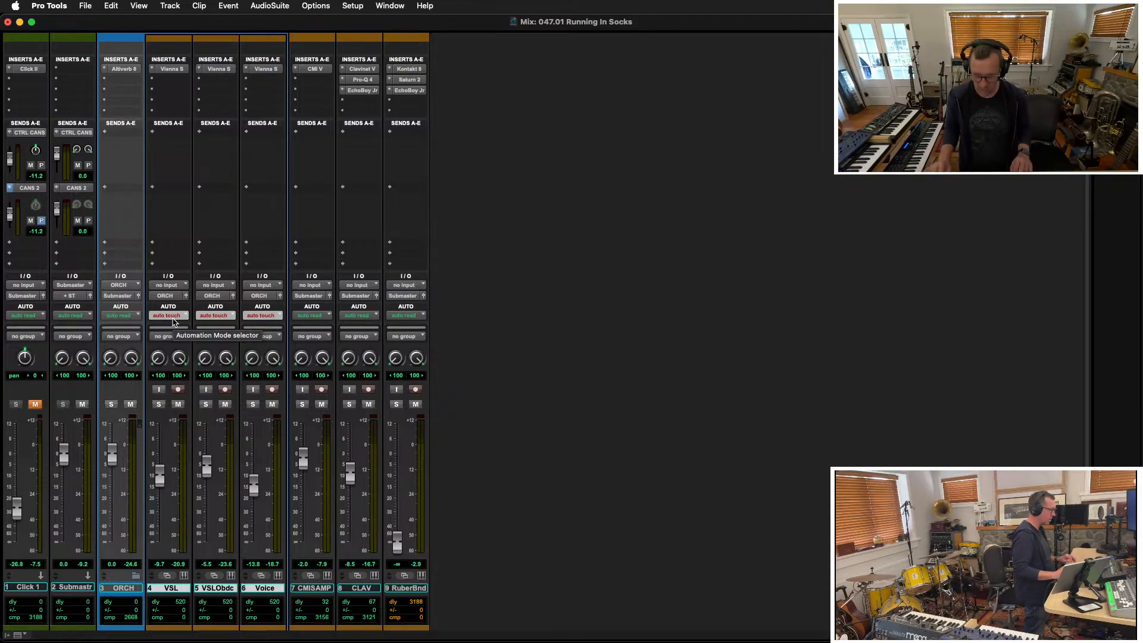
Select ORCH and record a volume automation pass for VSL, VSLOboedacs and Voice from the song's start, checking the mixer along the way
click(123, 588)
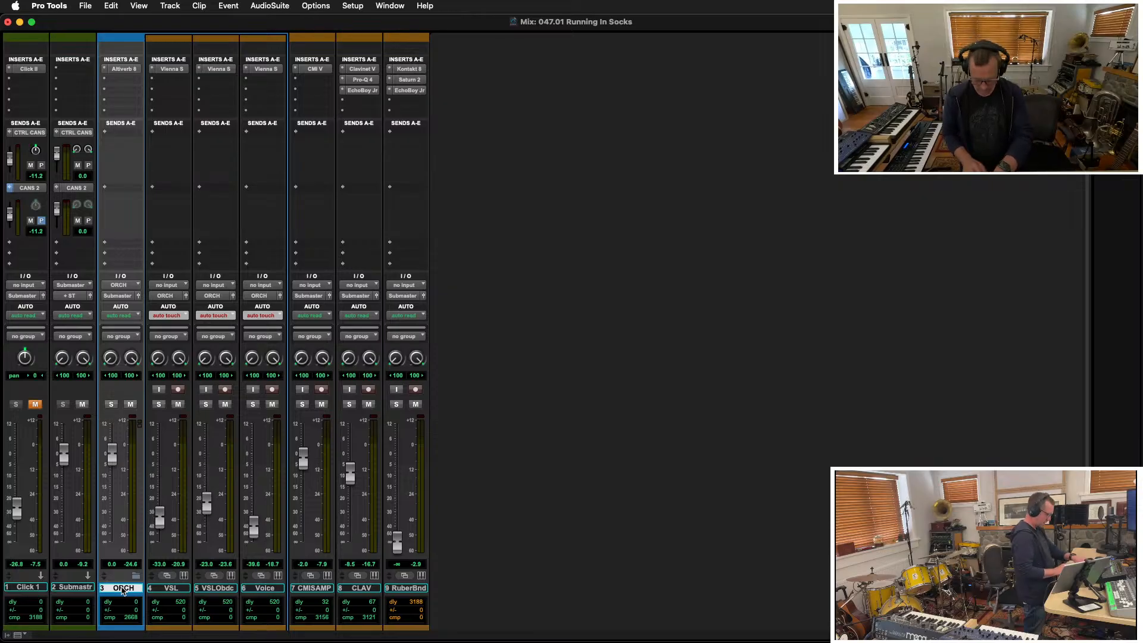
key(super+equal)
key(space)
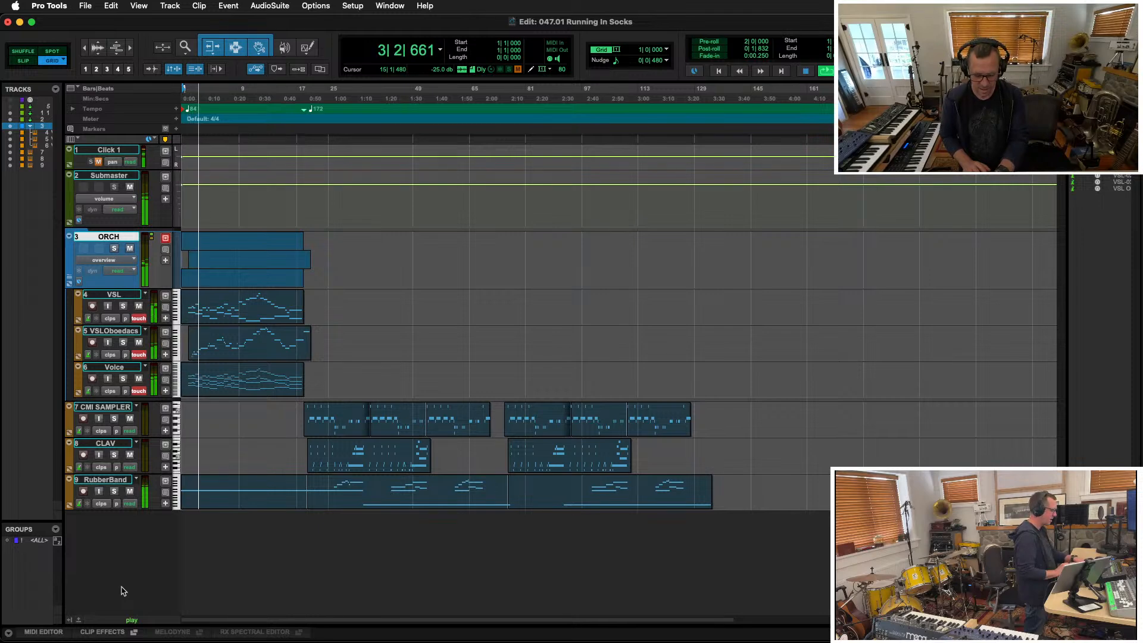
key(super+equal)
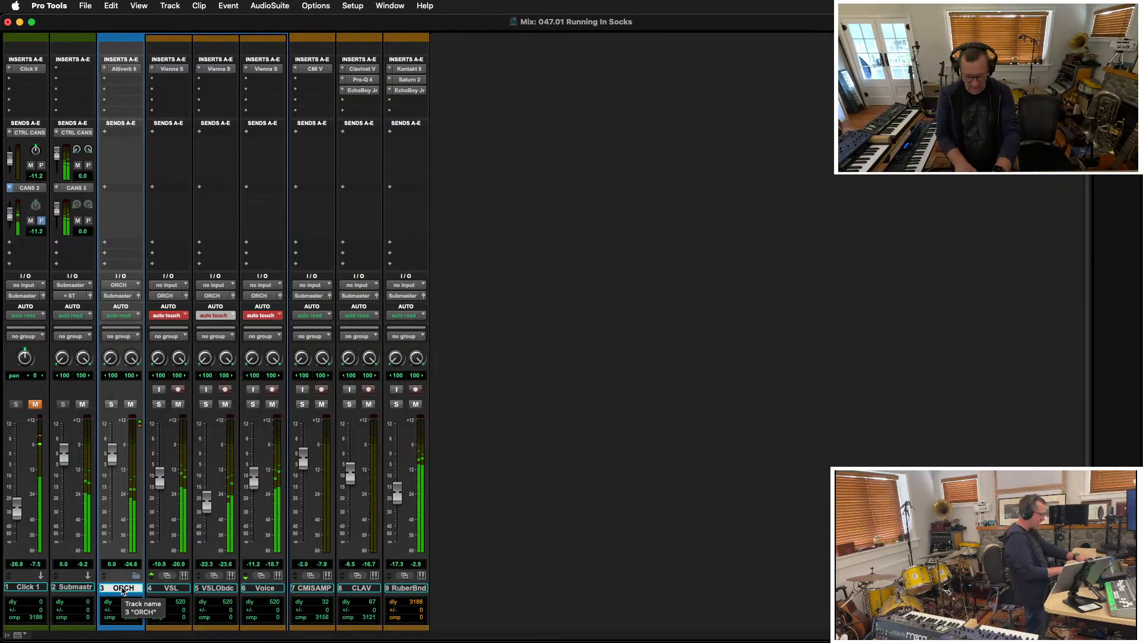
key(super+equal)
key(super+equal)
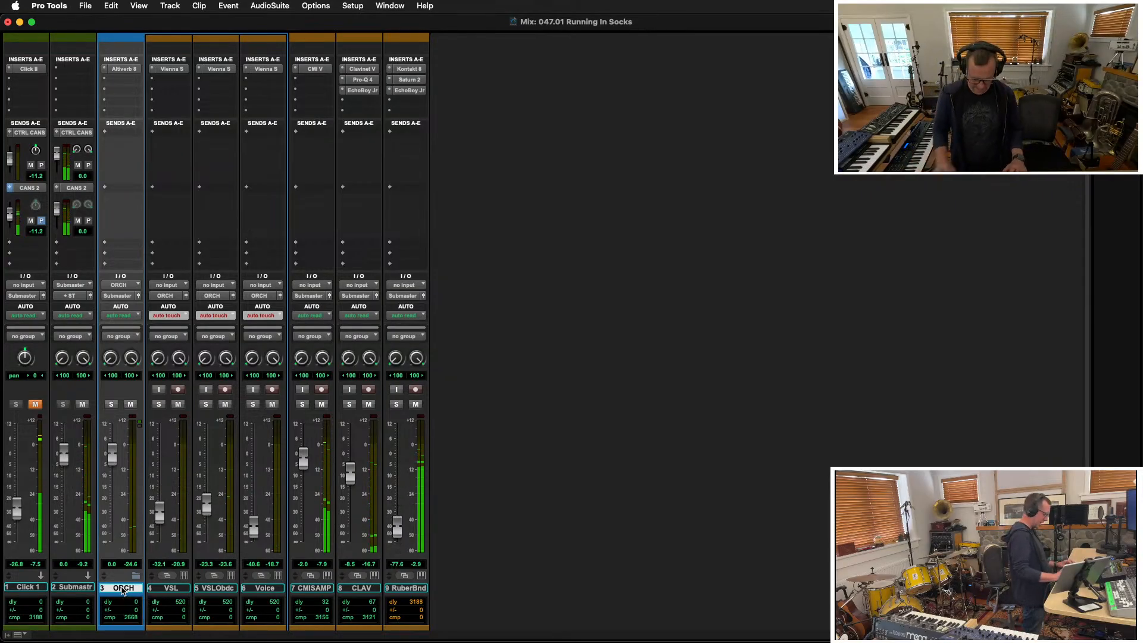
key(super+equal)
key(super+equal)
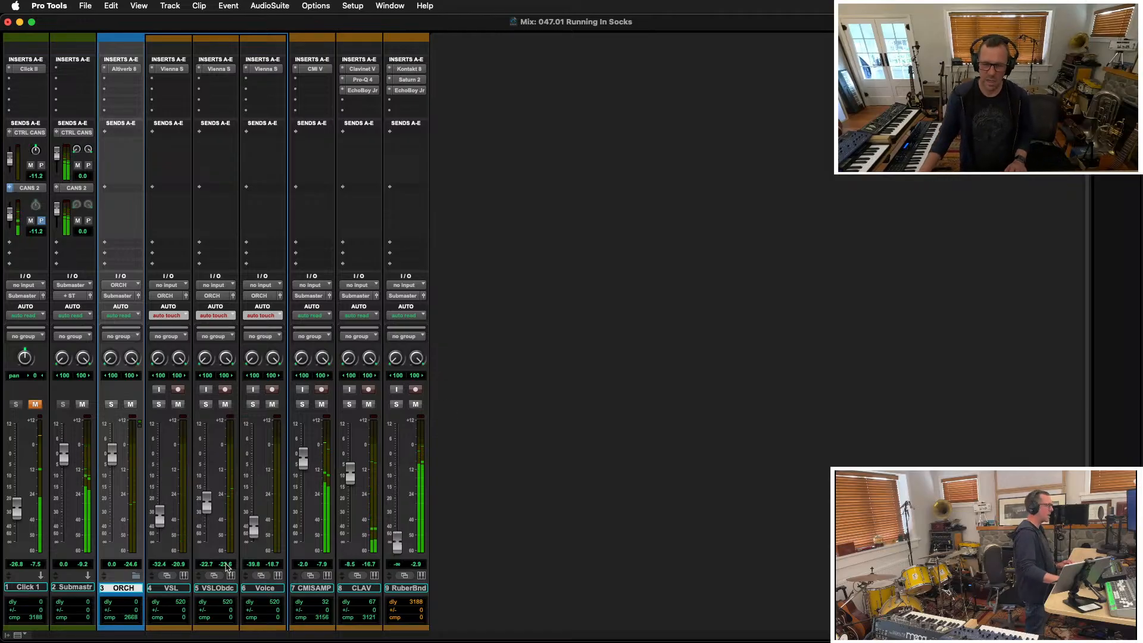
Return to the Edit window and open the track view choices for VSLOboedacs
key(super+equal)
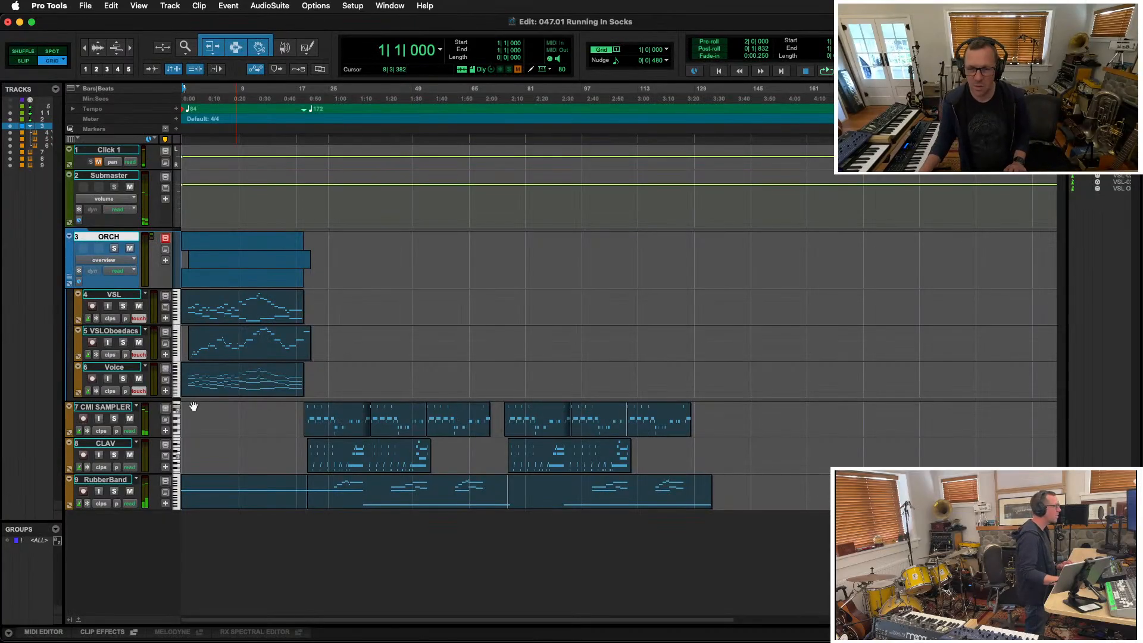
click(113, 354)
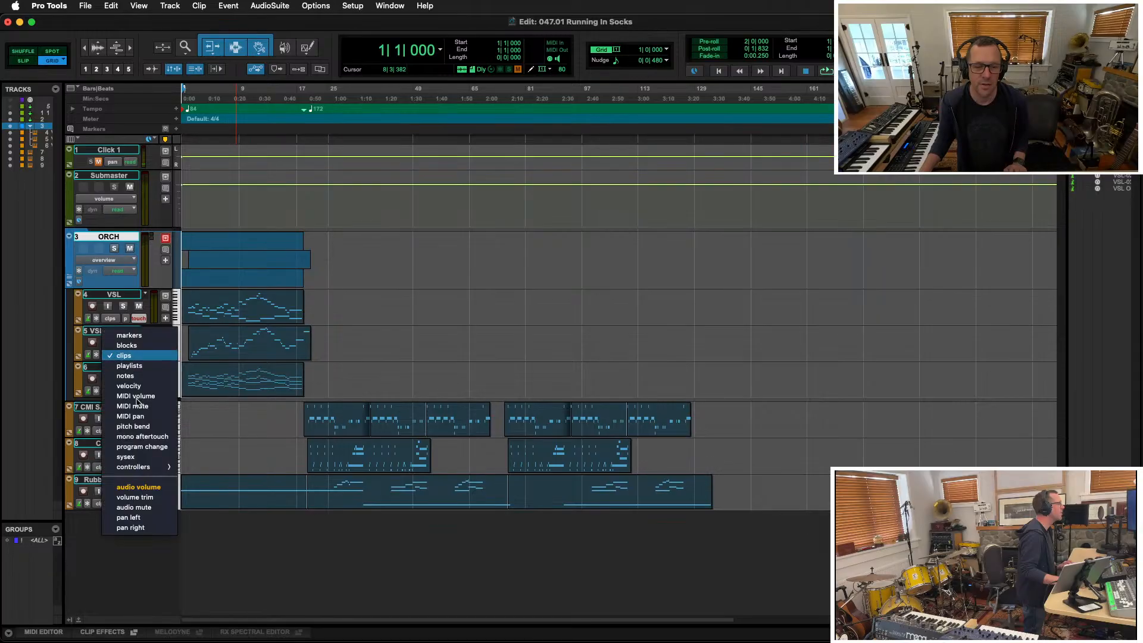
Show the audio volume automation on the VSLOboedacs track and expand the track to fill the edit area
click(122, 485)
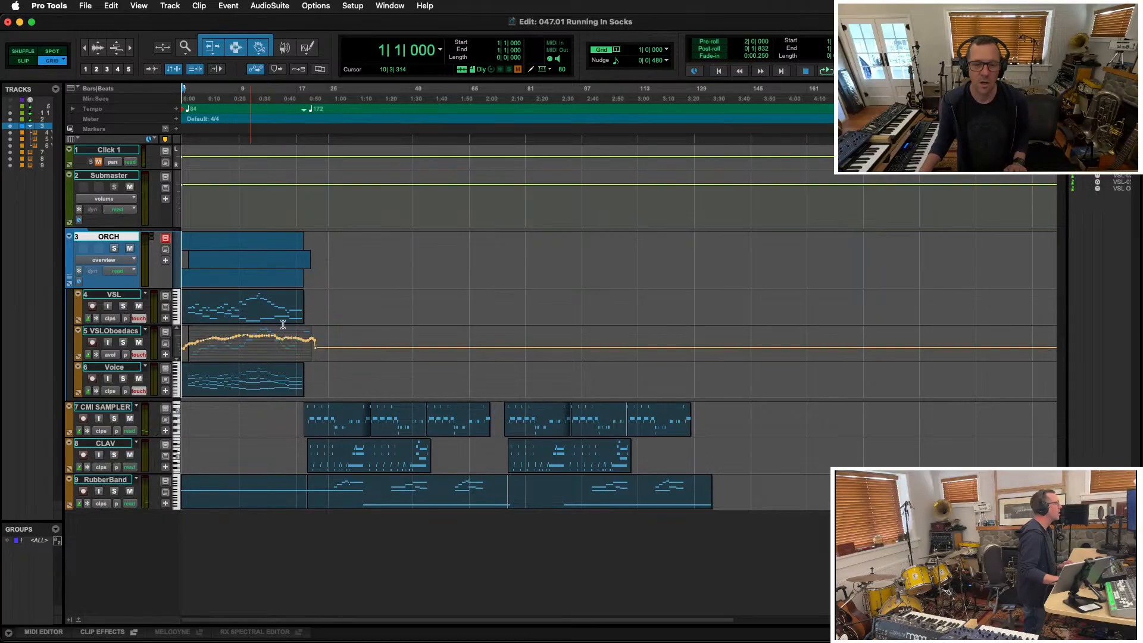
click(250, 345)
key(ctrl+alt+super+bracketleft)
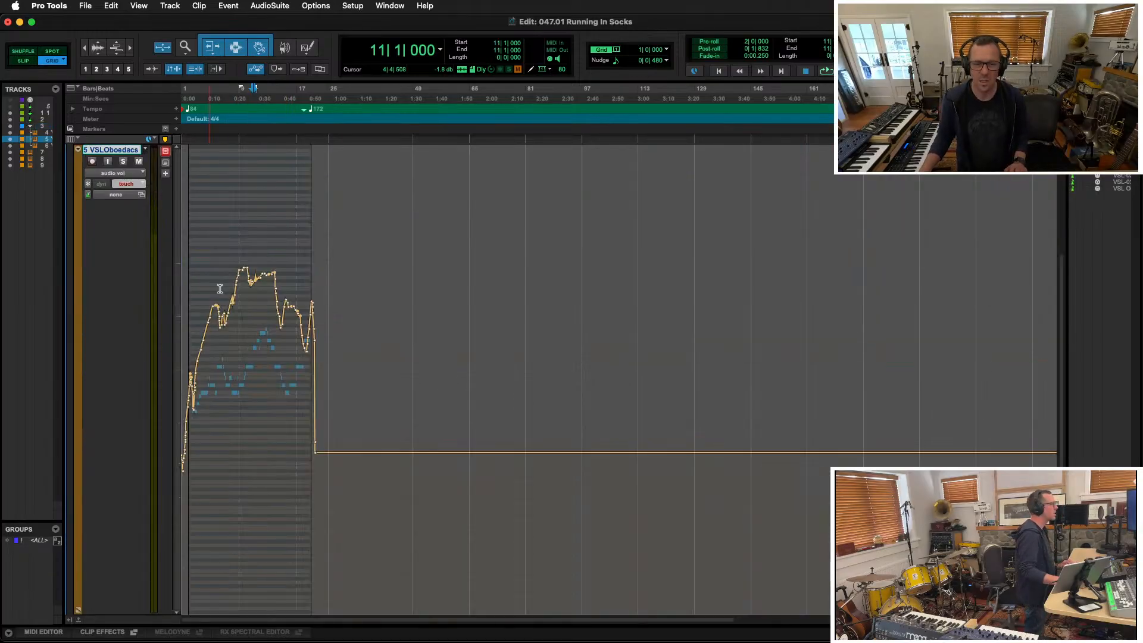
Audition from bar 8, then record a Touch volume automation pass on the VSLOboedacs track from bar 2 to about bar 6
click(230, 344)
key(space)
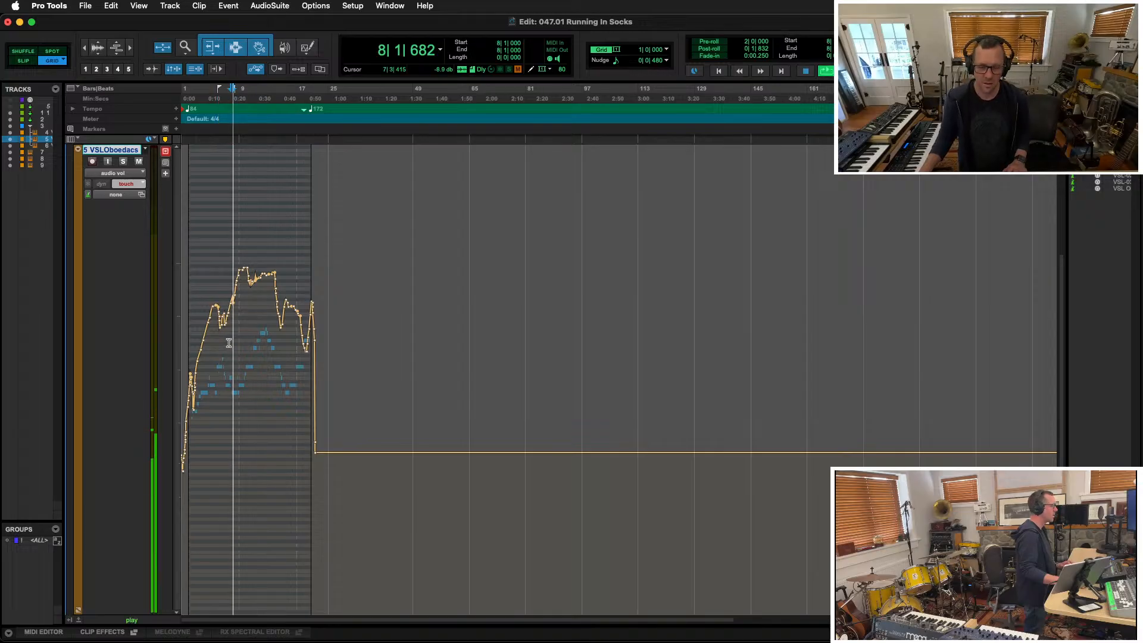
key(space)
key(t)
key(t)
key(t)
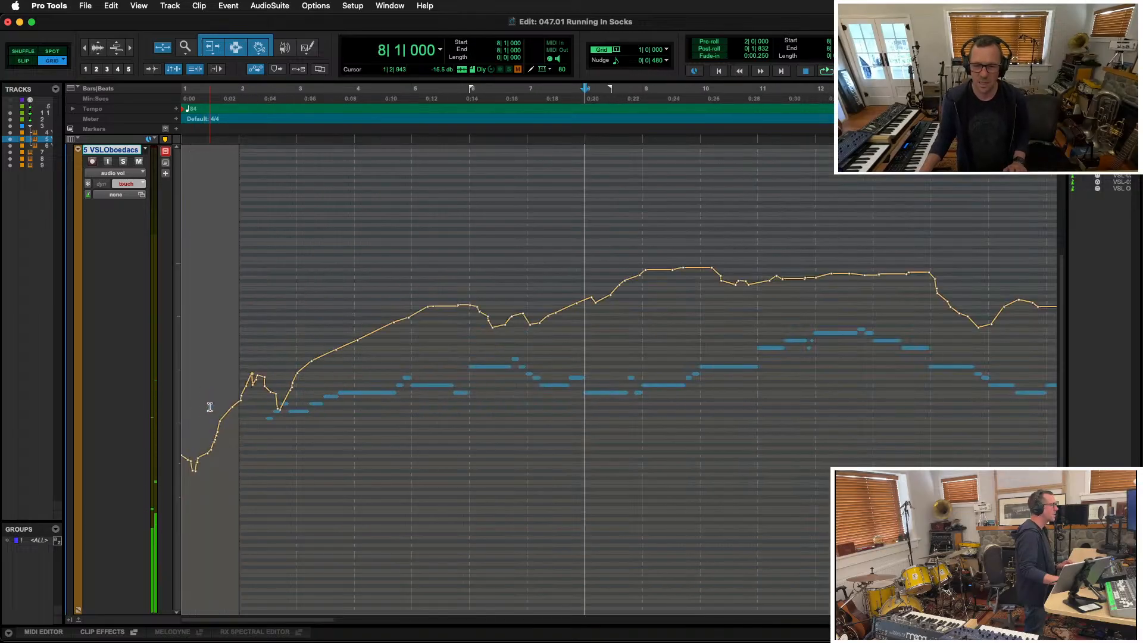
click(256, 410)
key(space)
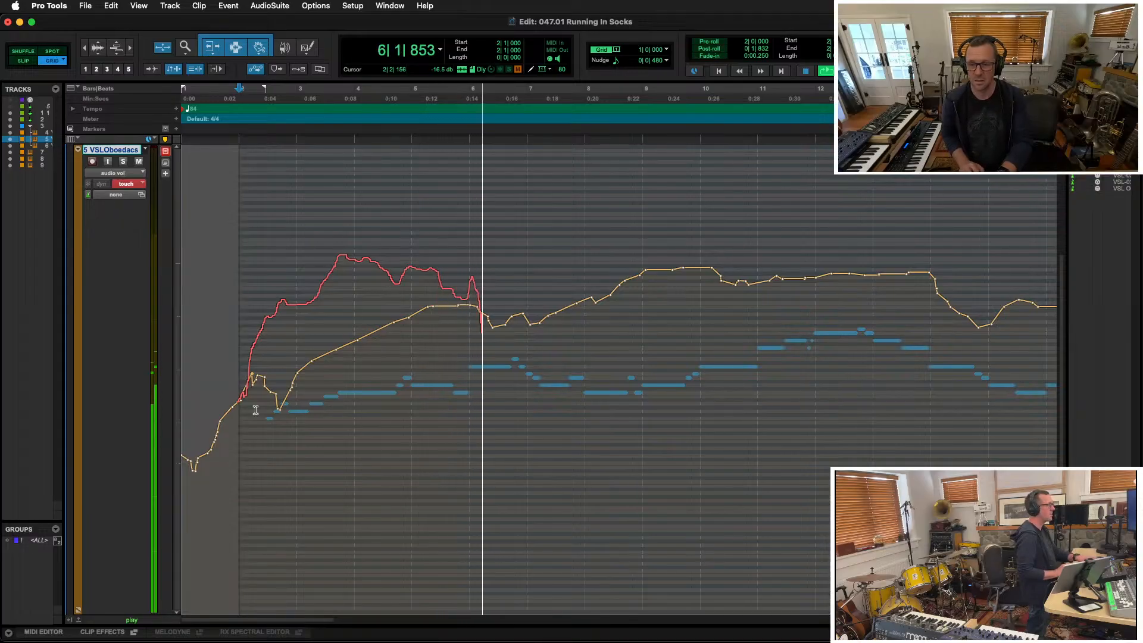
key(space)
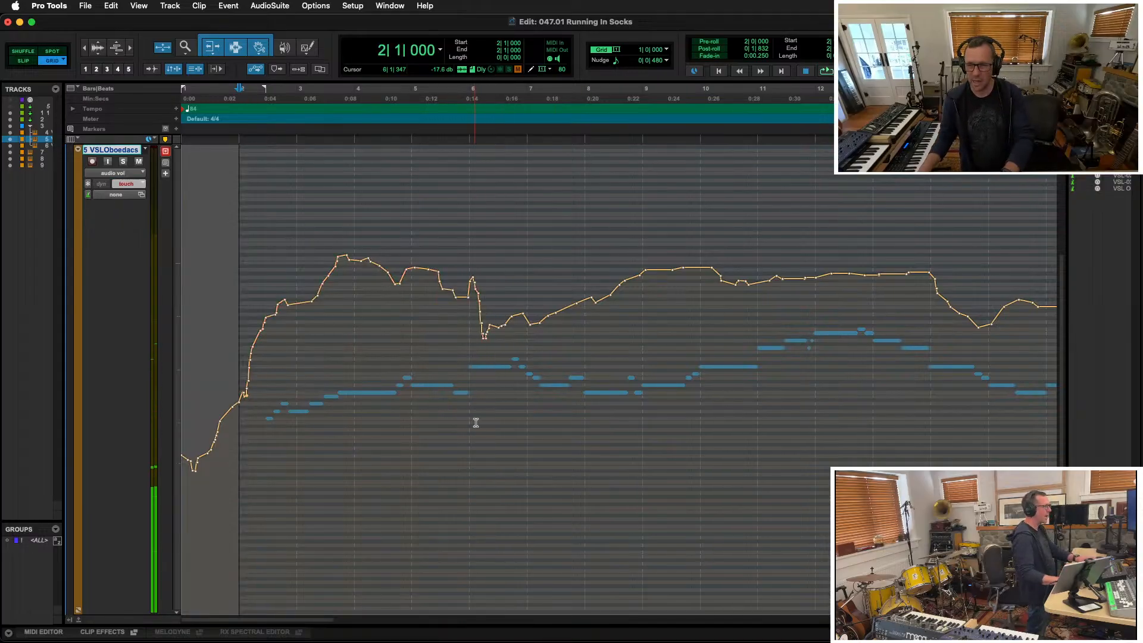
Switch to Slip mode and start a new volume automation pass on the VSLOboedacs track from 5|2|808
click(460, 458)
click(433, 455)
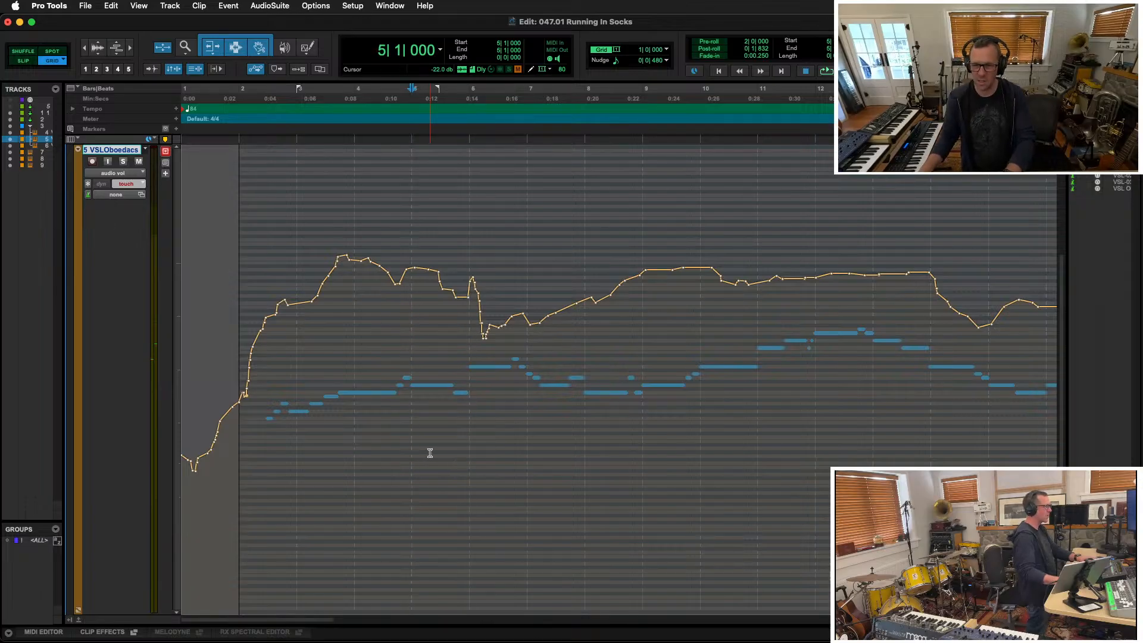
click(28, 65)
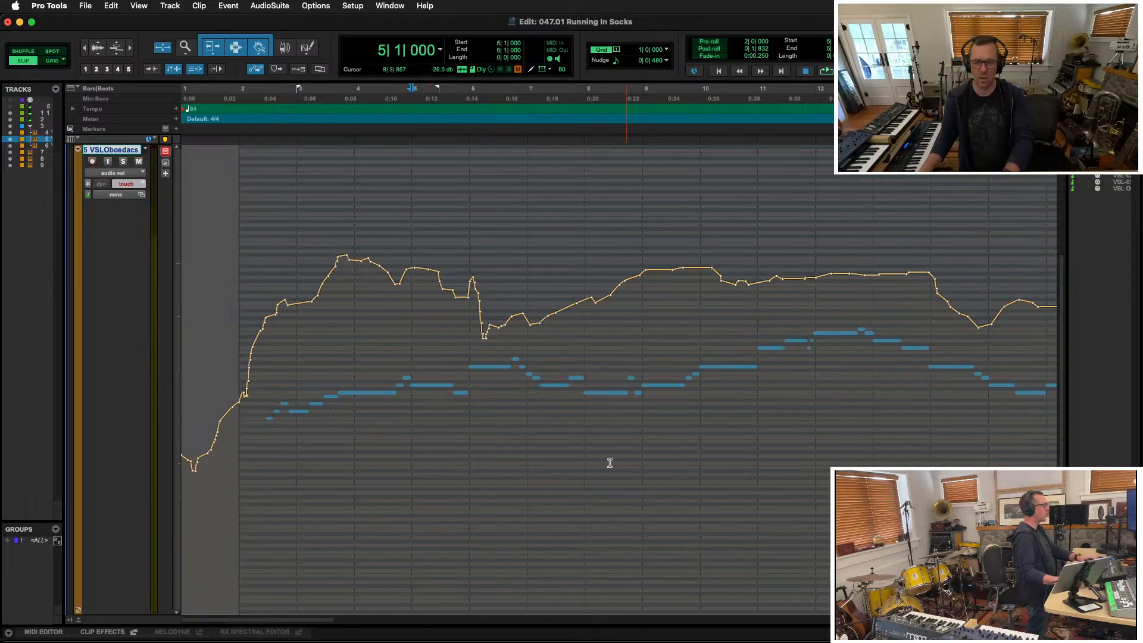
click(438, 448)
key(space)
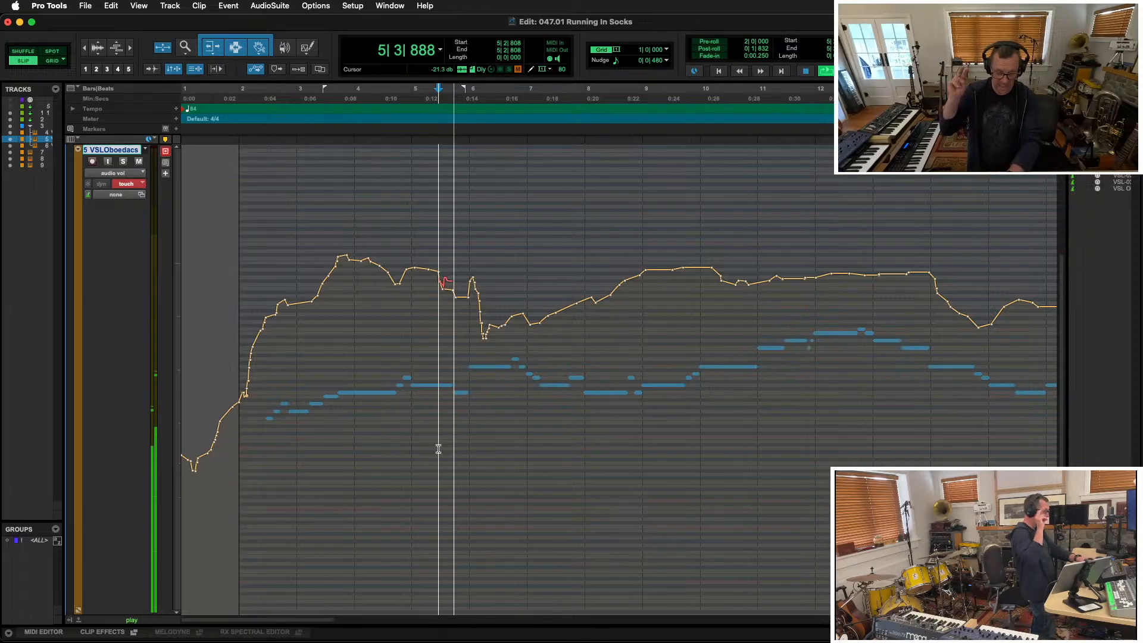
Nudge the playback start back to 5|1|808 and re-record the VSLOboedacs volume ride through about 9|4
key(KP_Subtract)
key(KP_Subtract)
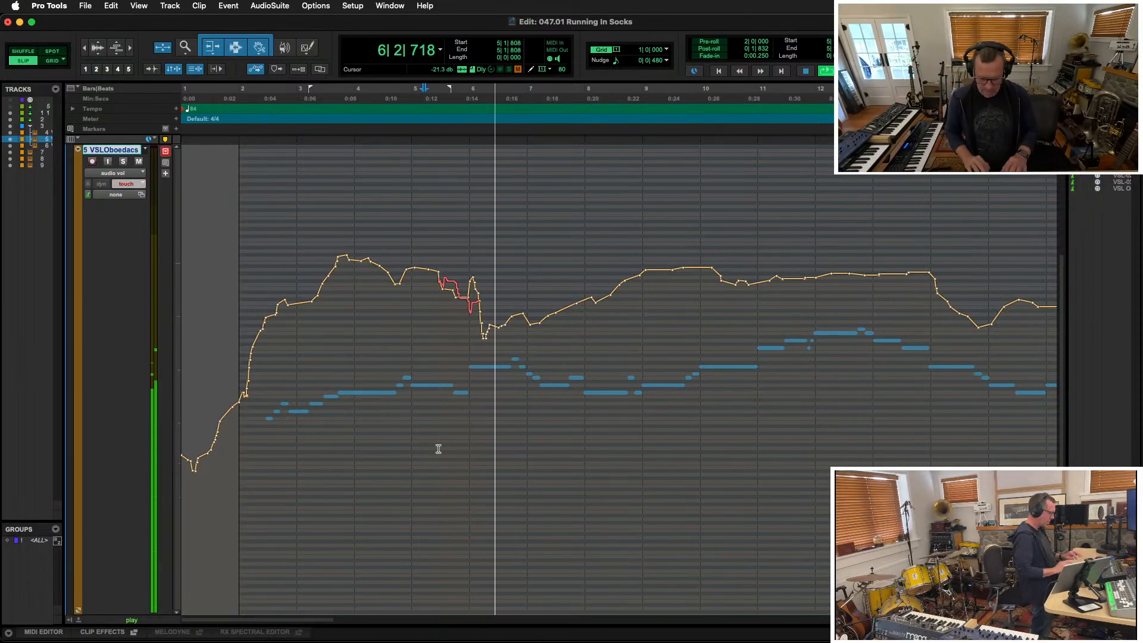
key(space)
key(space)
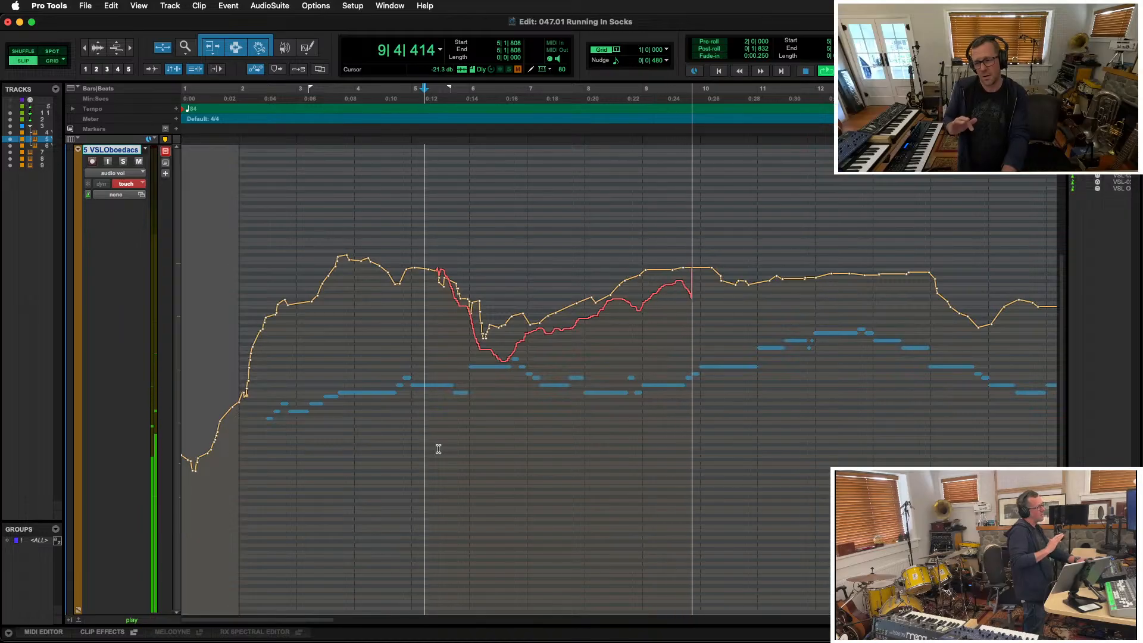
key(space)
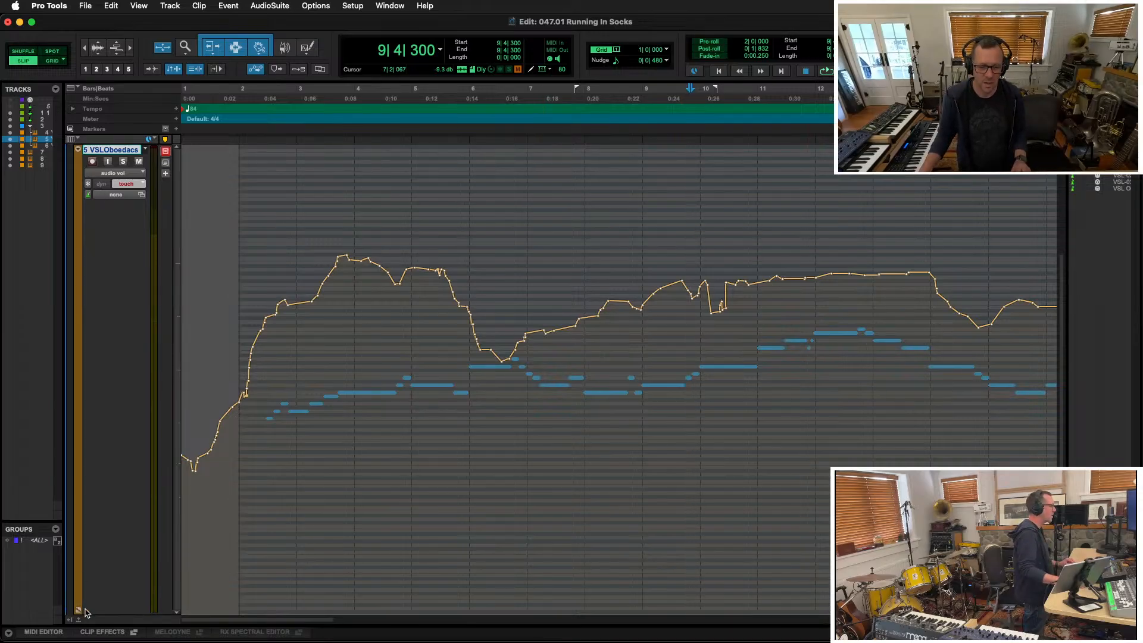
Return the VSLOboedacs track to its normal height among the other tracks and show its velocity lane
click(177, 612)
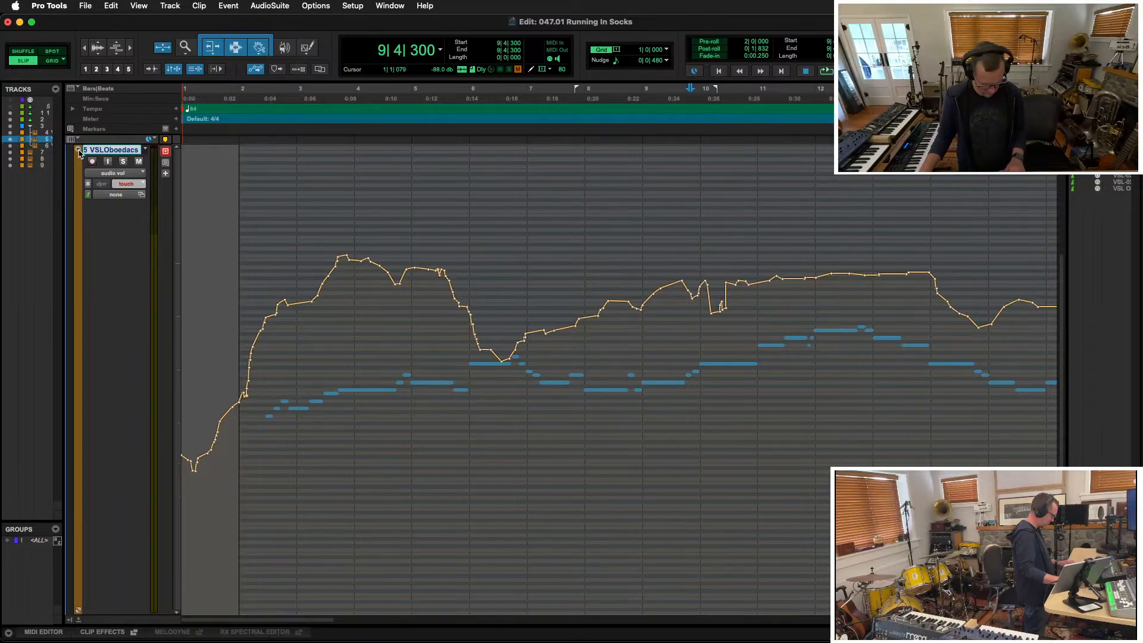
key(super+e)
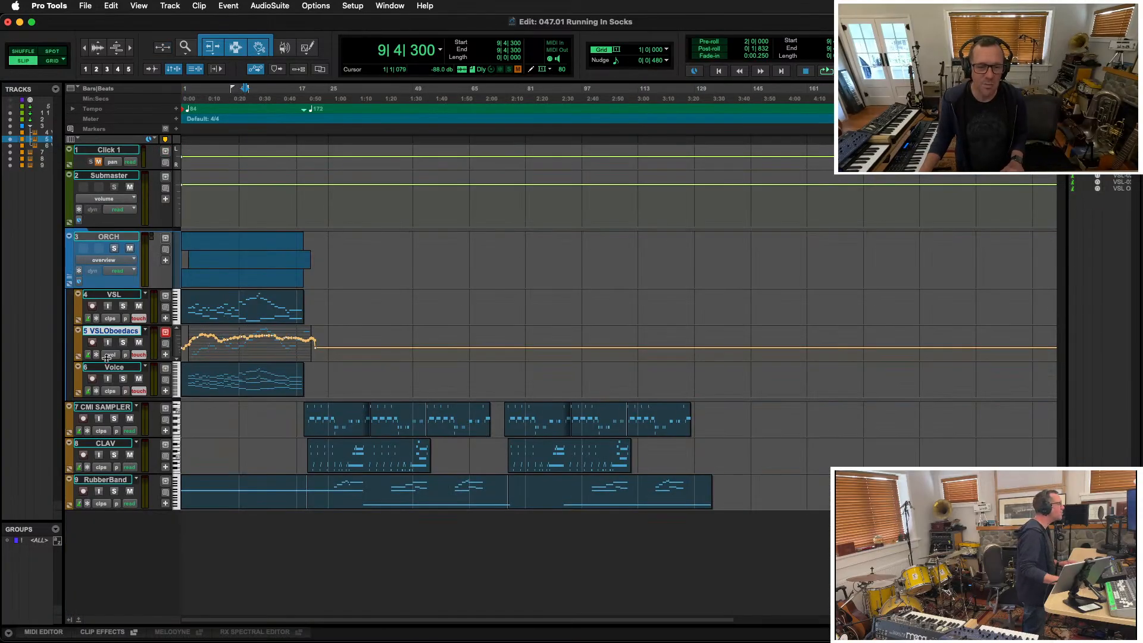
click(79, 357)
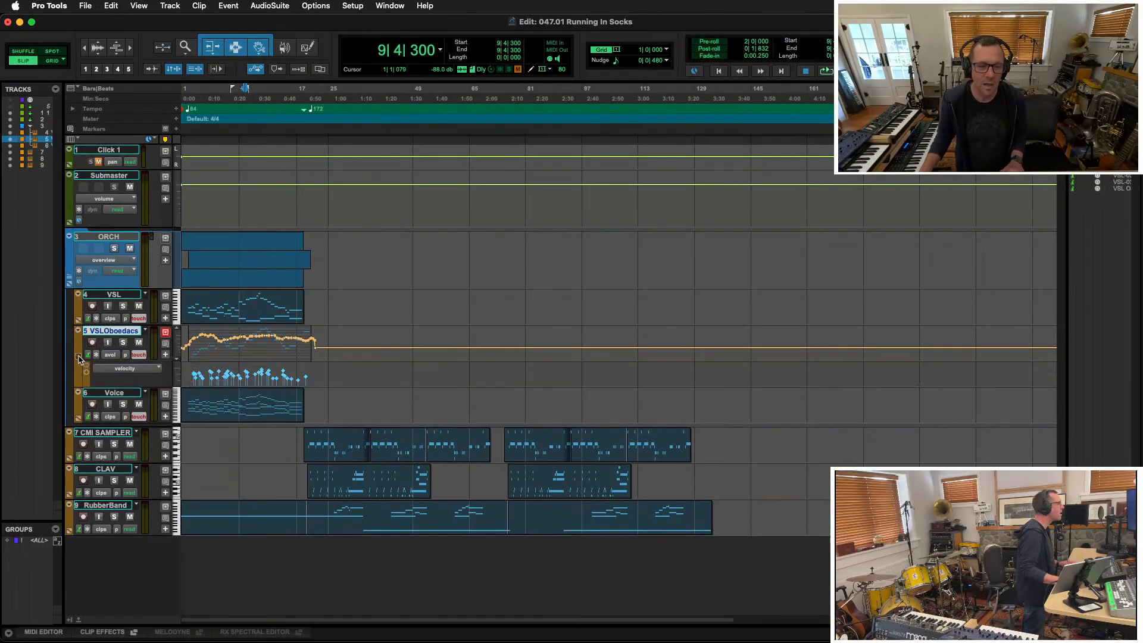
Audition the passage from 9|4|300 and select the velocity of the VSLOboedacs note near the start of bar 10
key(t)
key(t)
key(t)
key(t)
key(t)
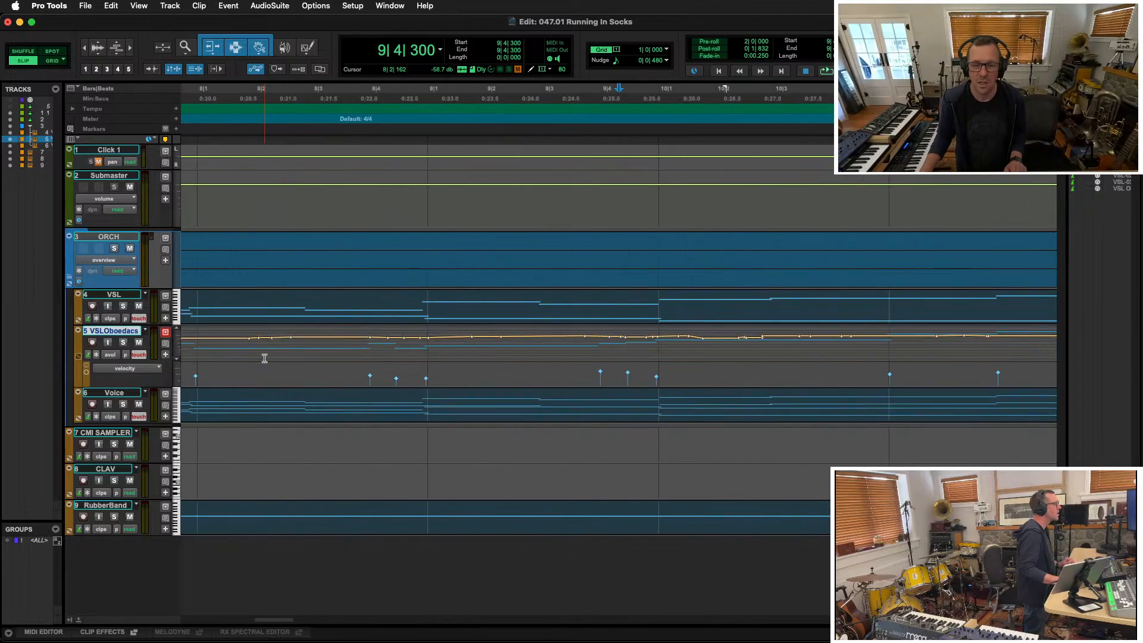
key(r)
key(space)
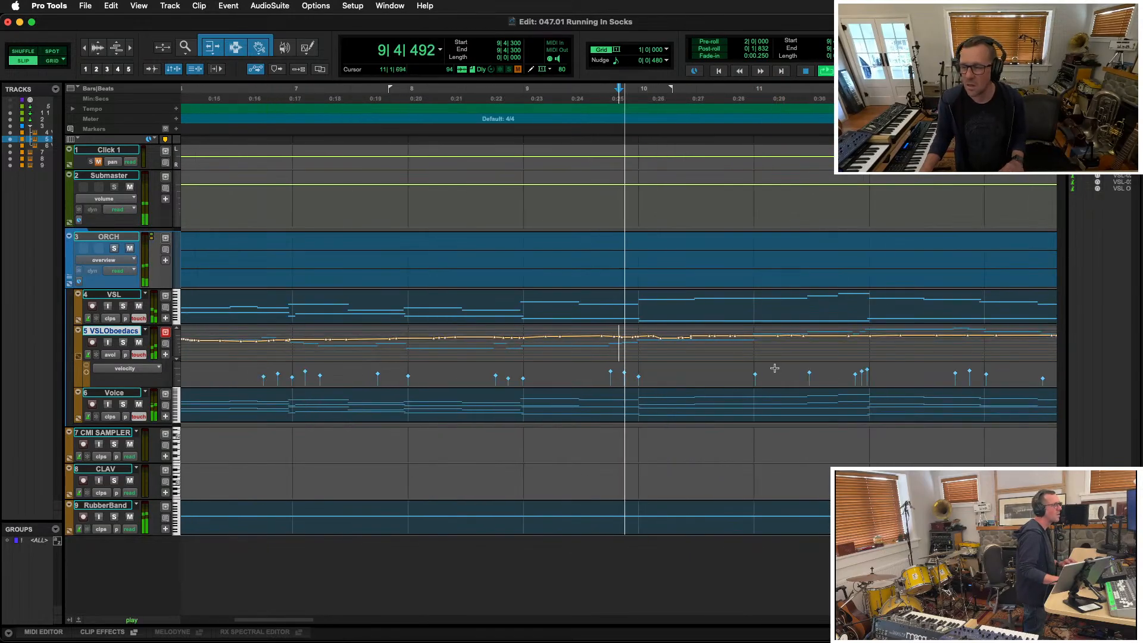
key(space)
click(638, 379)
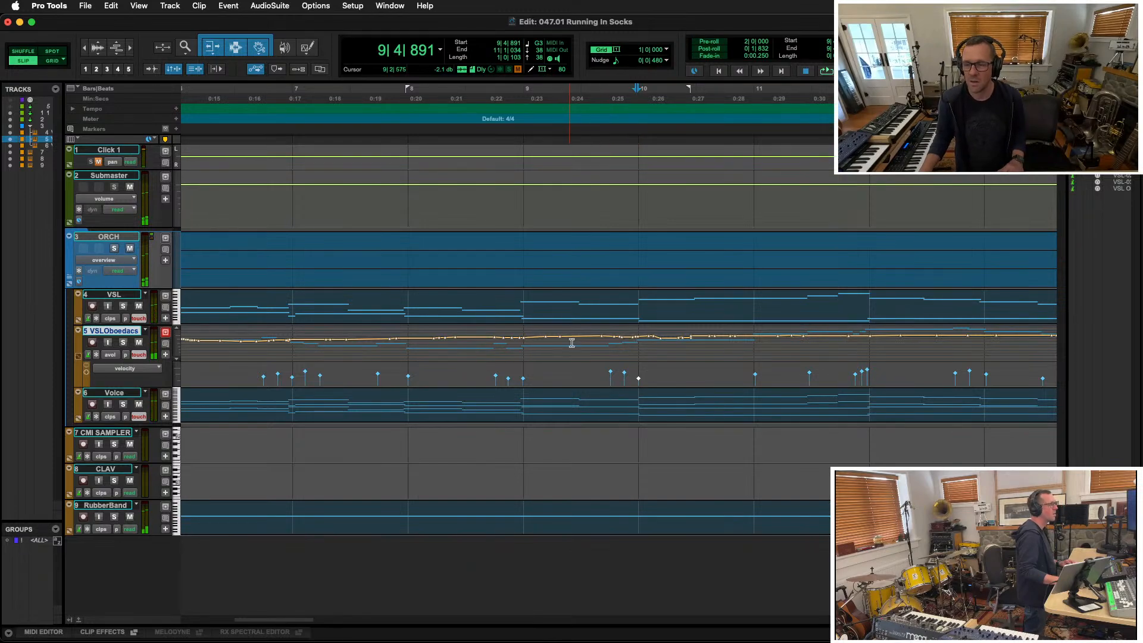
Record VSLOboedacs volume automation in the enlarged track view from 9|3|408 to about bar 20, then restore the track height
click(592, 339)
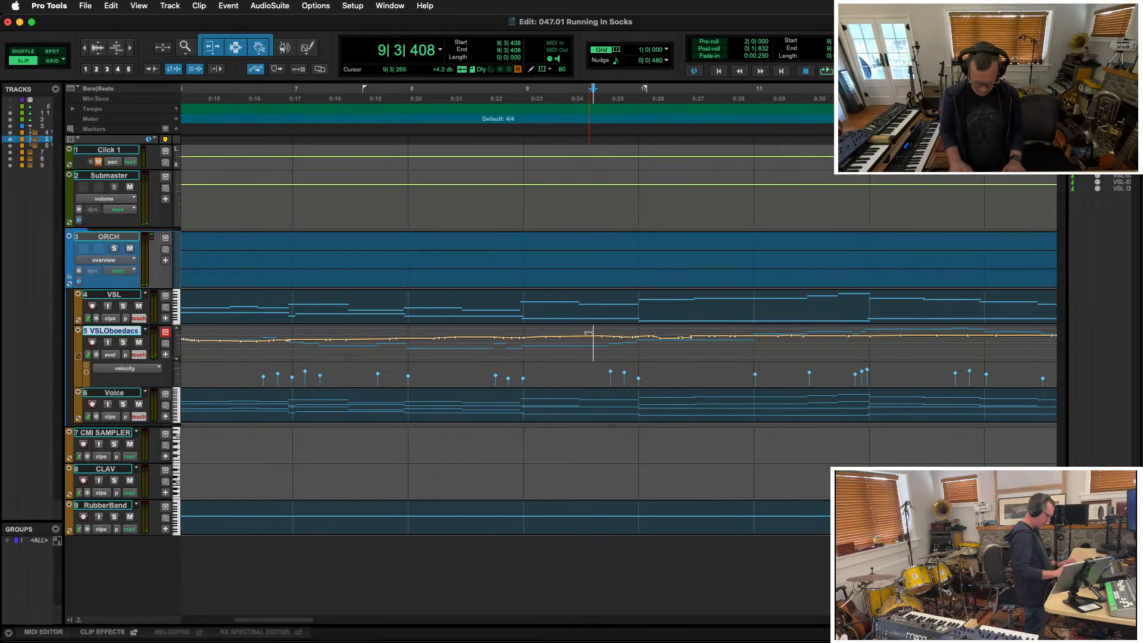
key(e)
key(space)
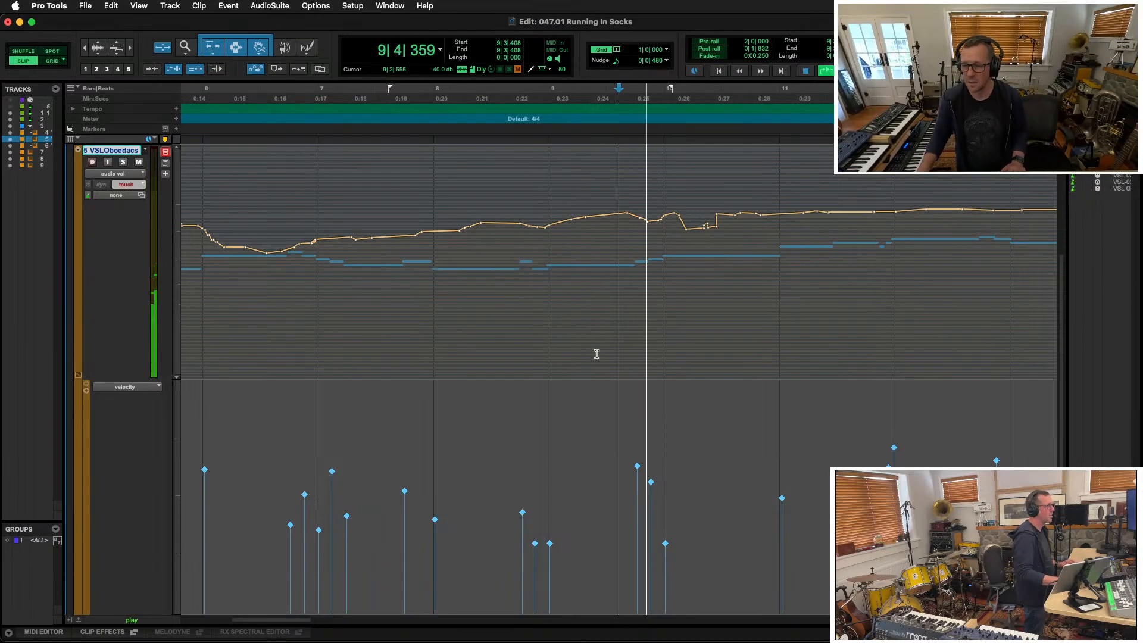
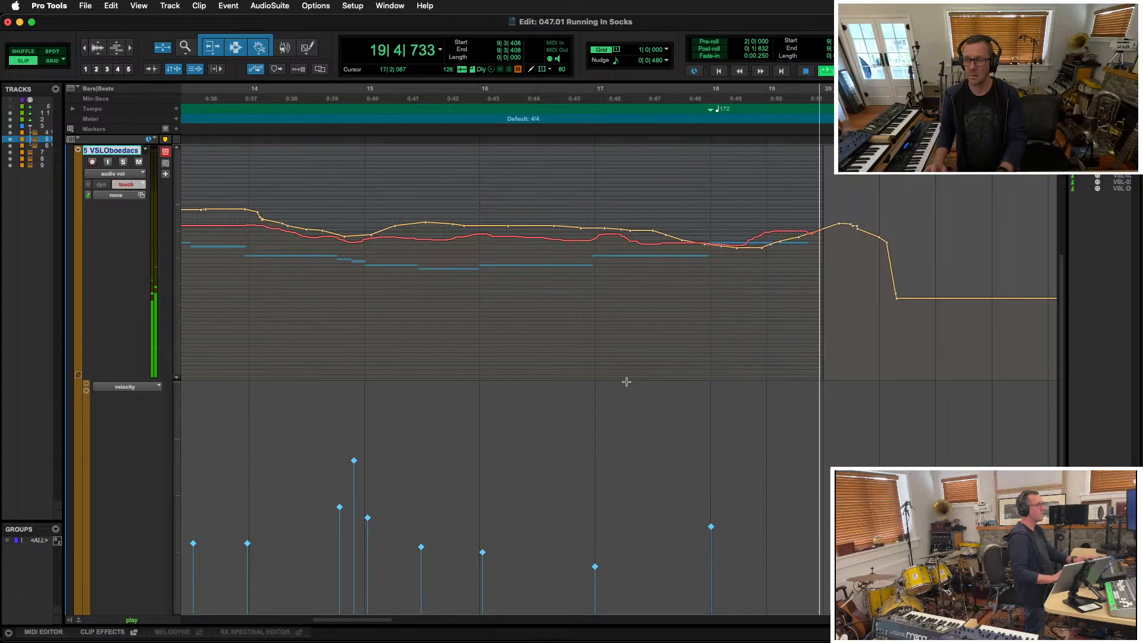
key(space)
key(e)
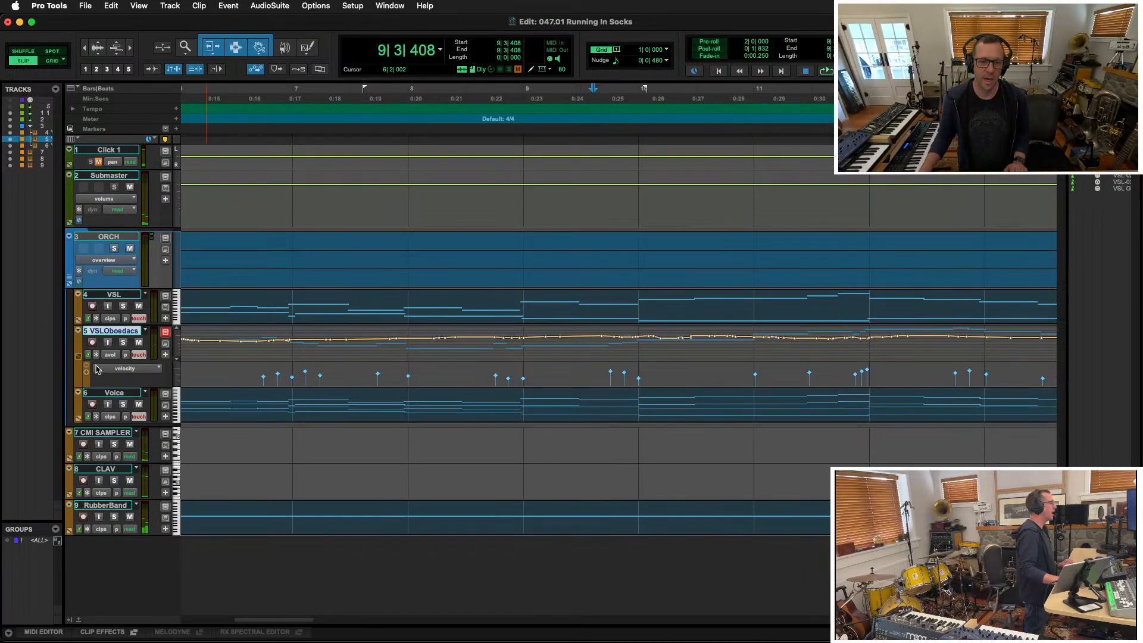
Hide the VSLOboedacs velocity lane and set the automation mode of the VSL, VSLOboedacs and Voice tracks to read
click(79, 358)
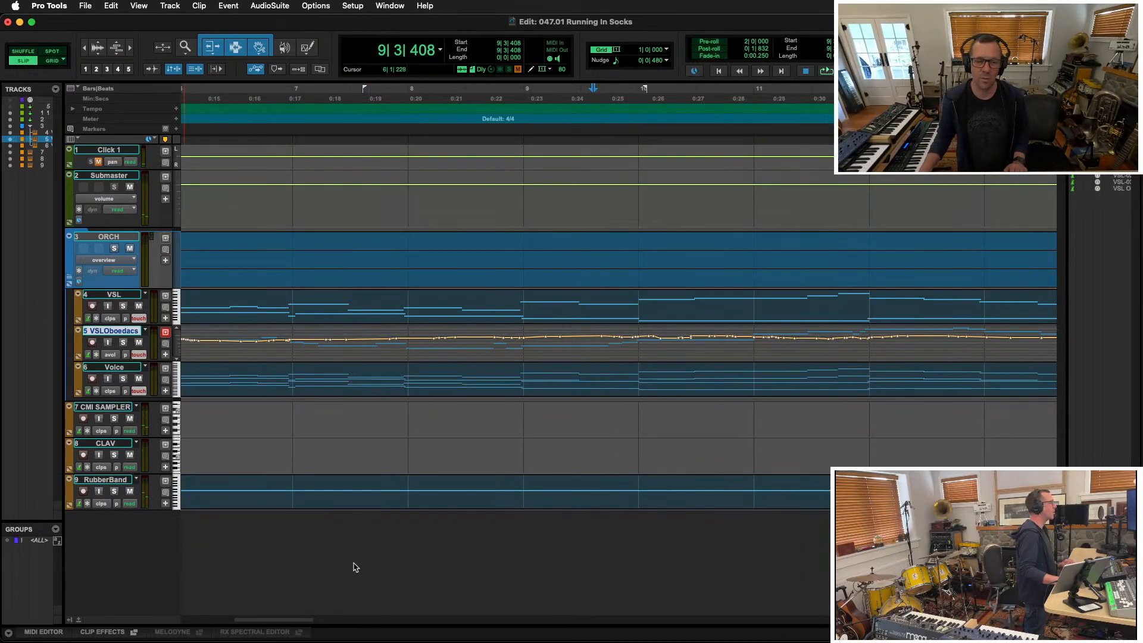
click(137, 354)
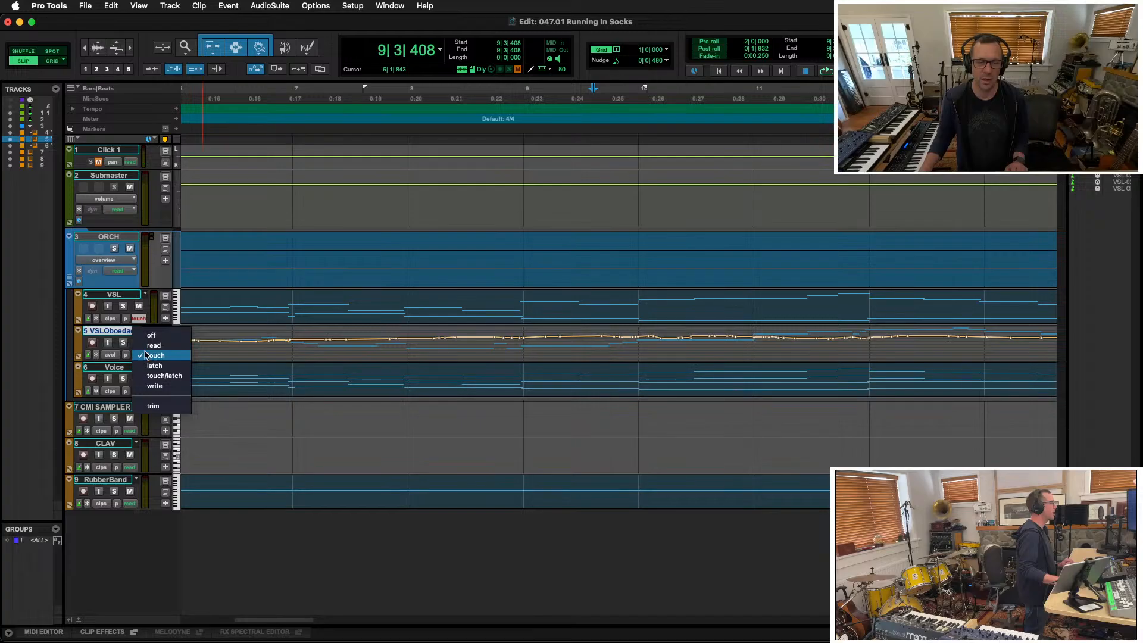
click(145, 355)
click(138, 355)
click(150, 345)
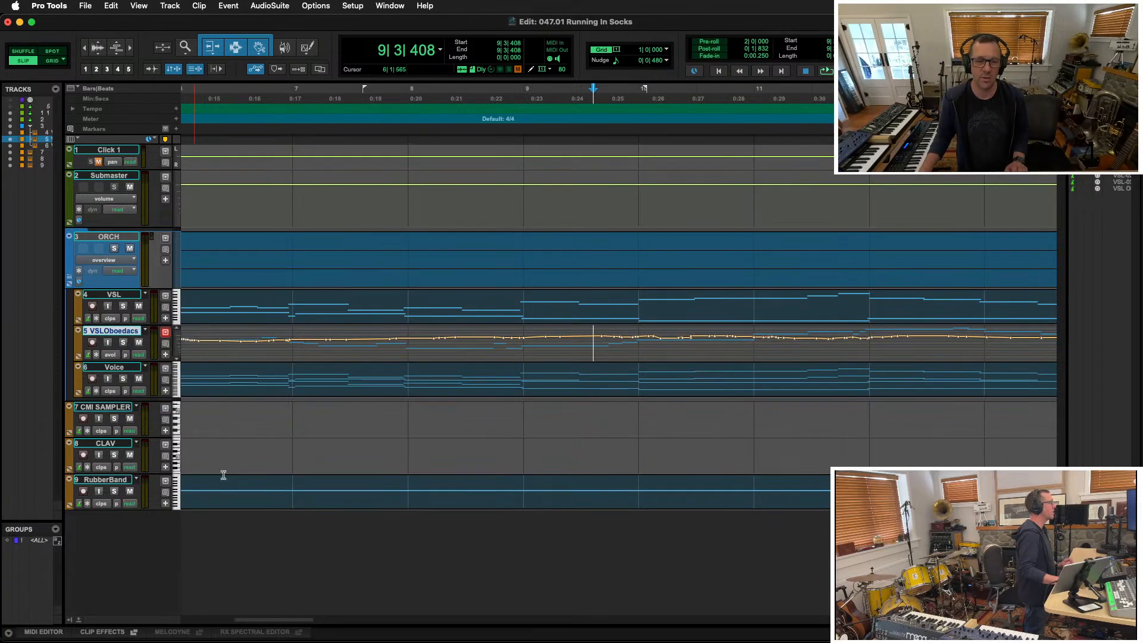
Show the whole session, switch to Grid mode and play from the start of the first CMI SAMPLER clip at bar 18
key(alt+a)
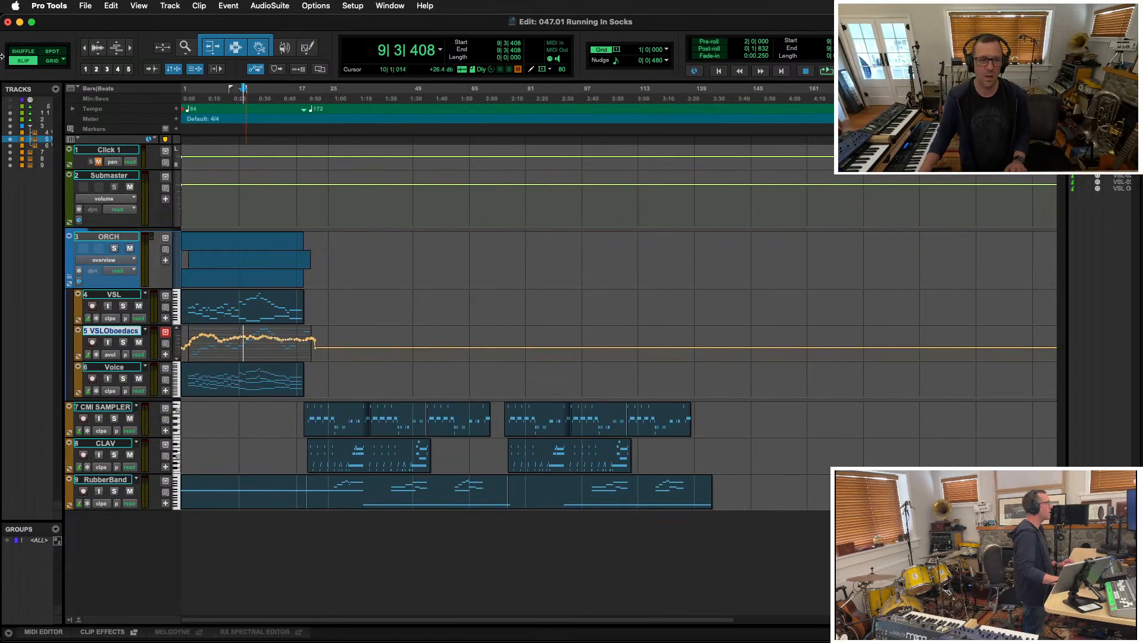
click(51, 61)
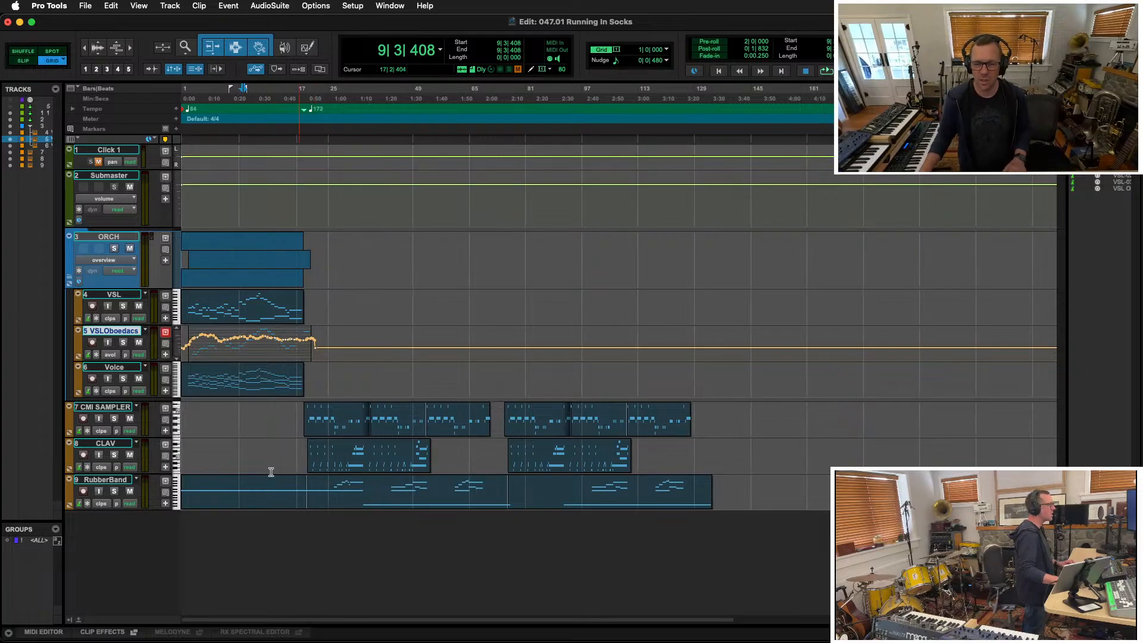
click(255, 414)
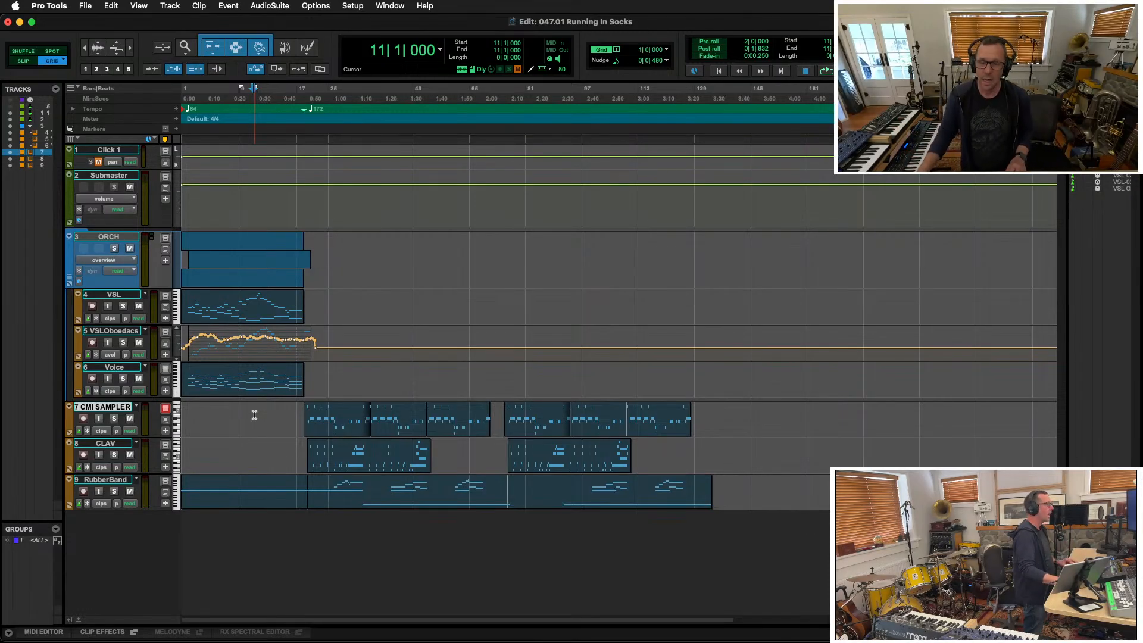
key(Tab)
key(space)
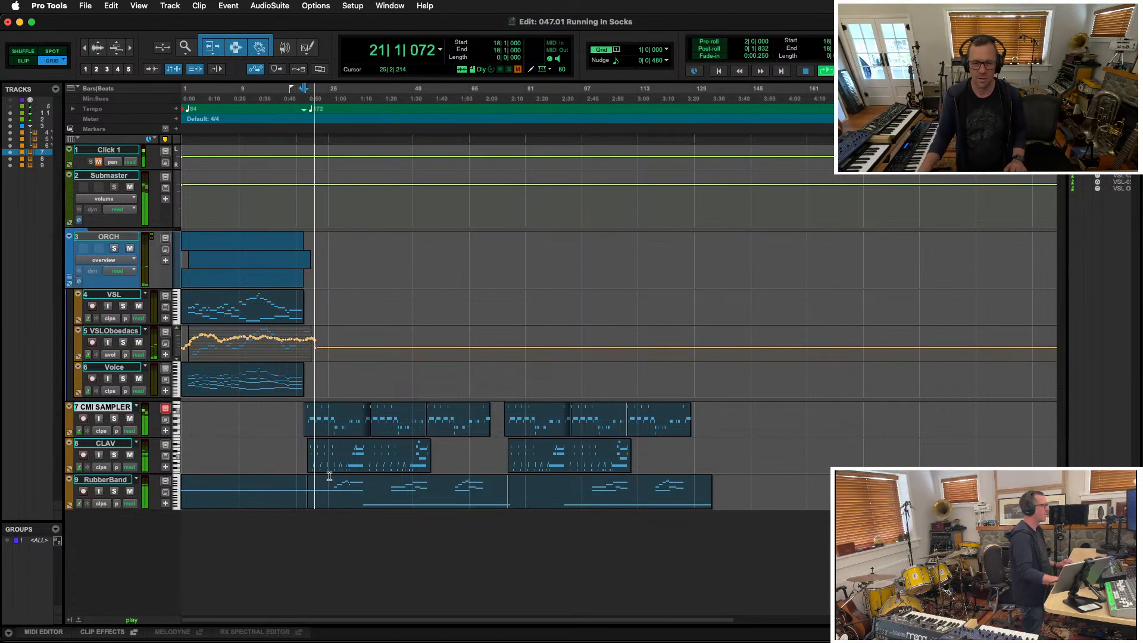
key(t)
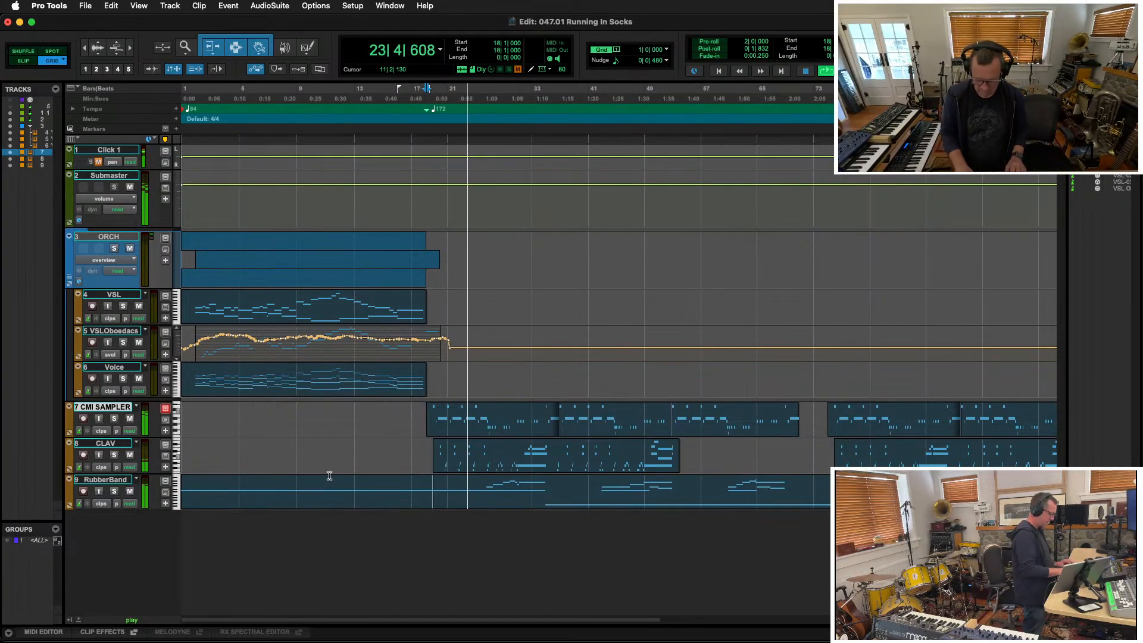
Bring up the mixer and inspect the EchoBoy Jr settings on the CLAV track, then close the plug-in
key(super+equal)
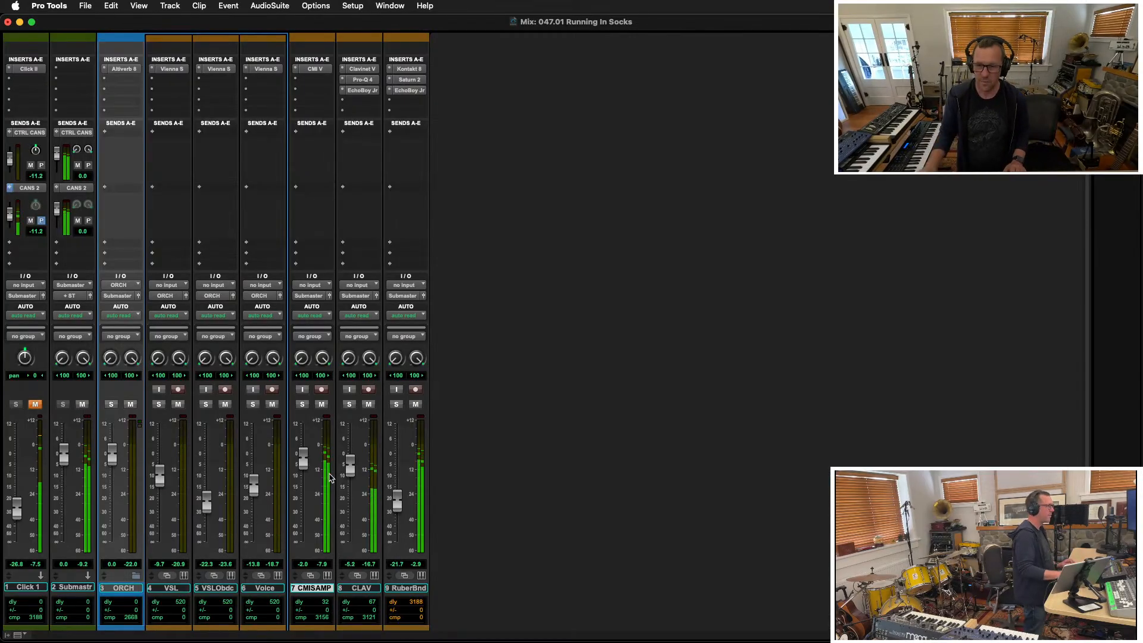
click(360, 91)
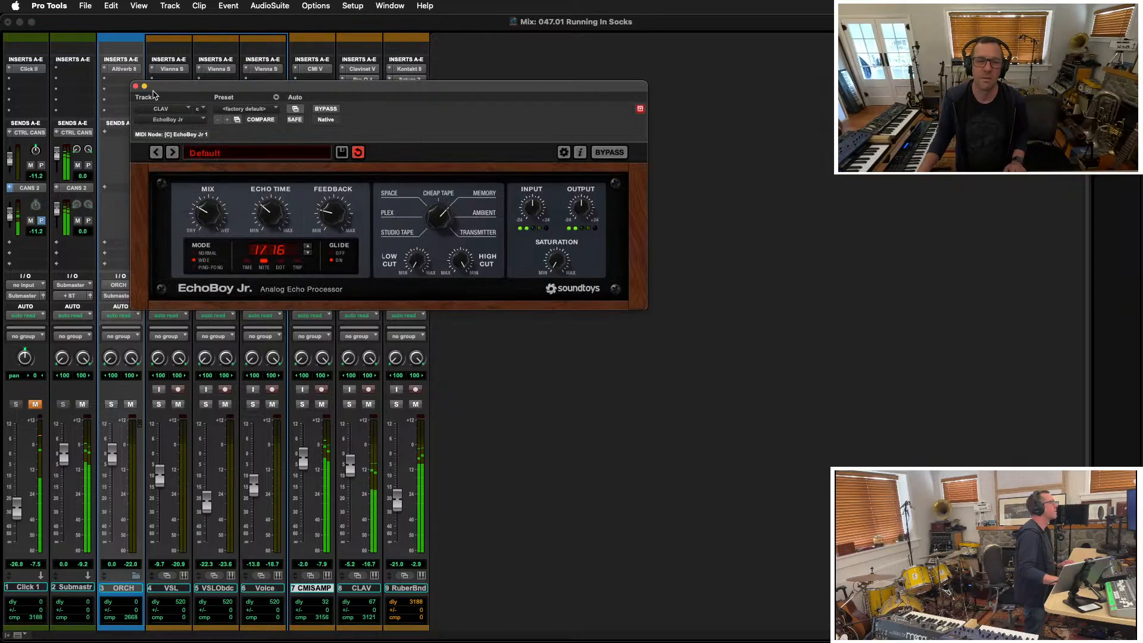
click(135, 86)
Insert a second stereo EchoBoy Jr delay on the CLAV track, below the existing one
click(367, 103)
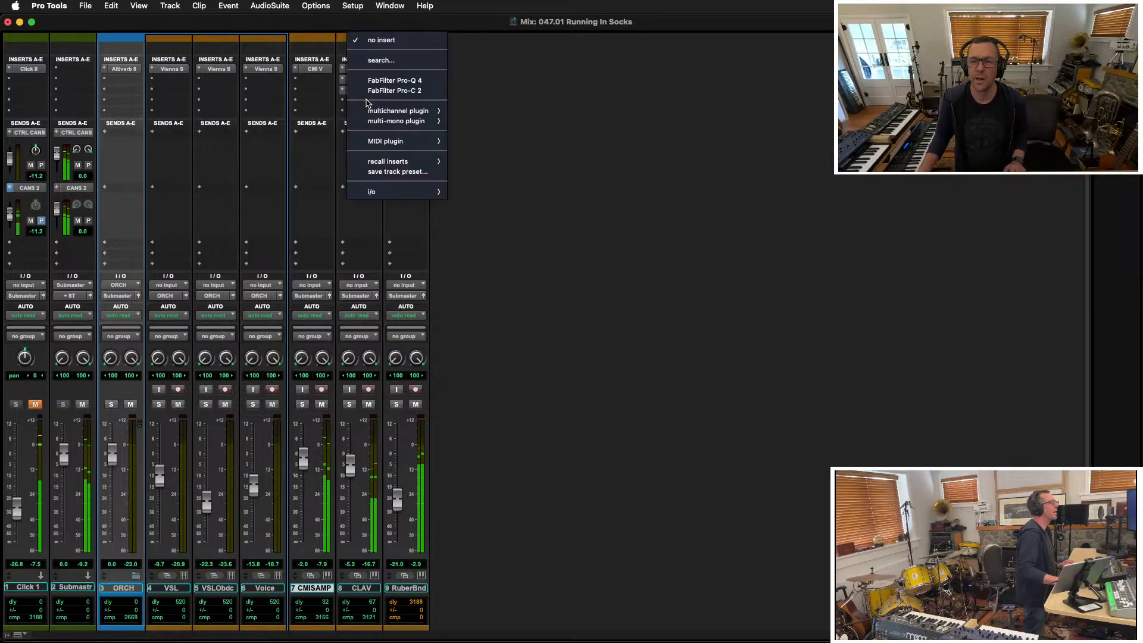
mouse_move(393, 112)
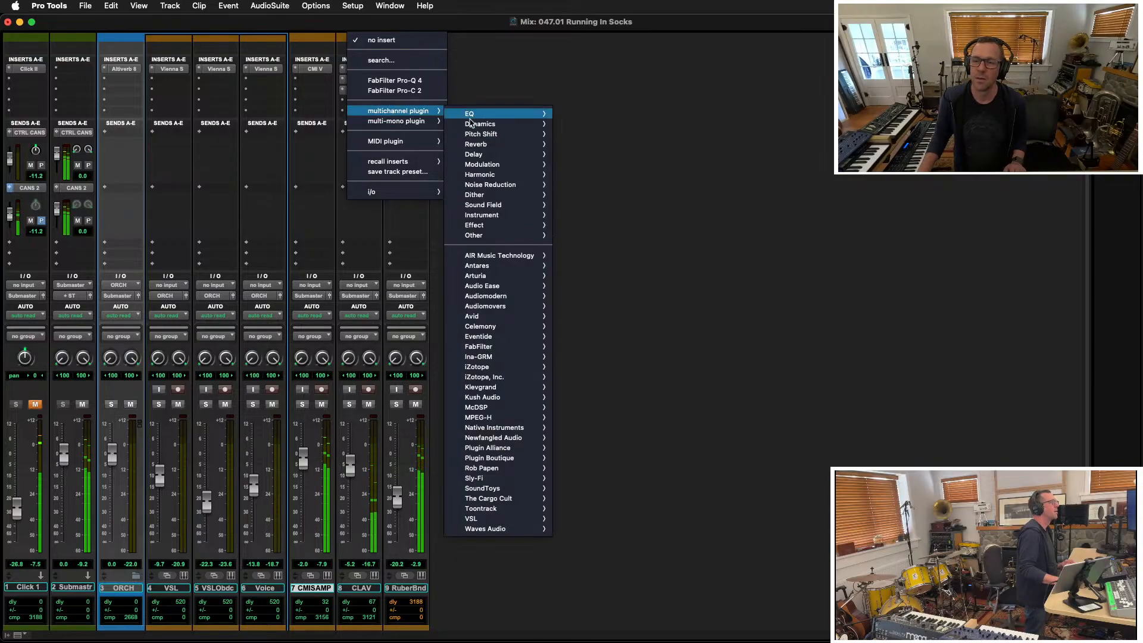
mouse_move(482, 154)
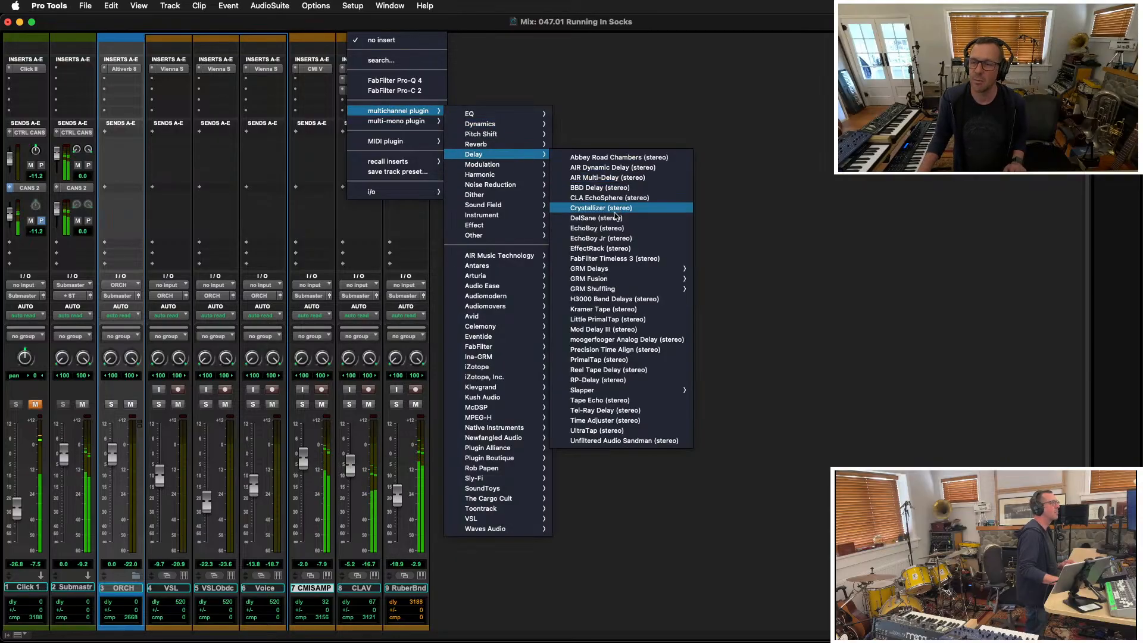
click(616, 238)
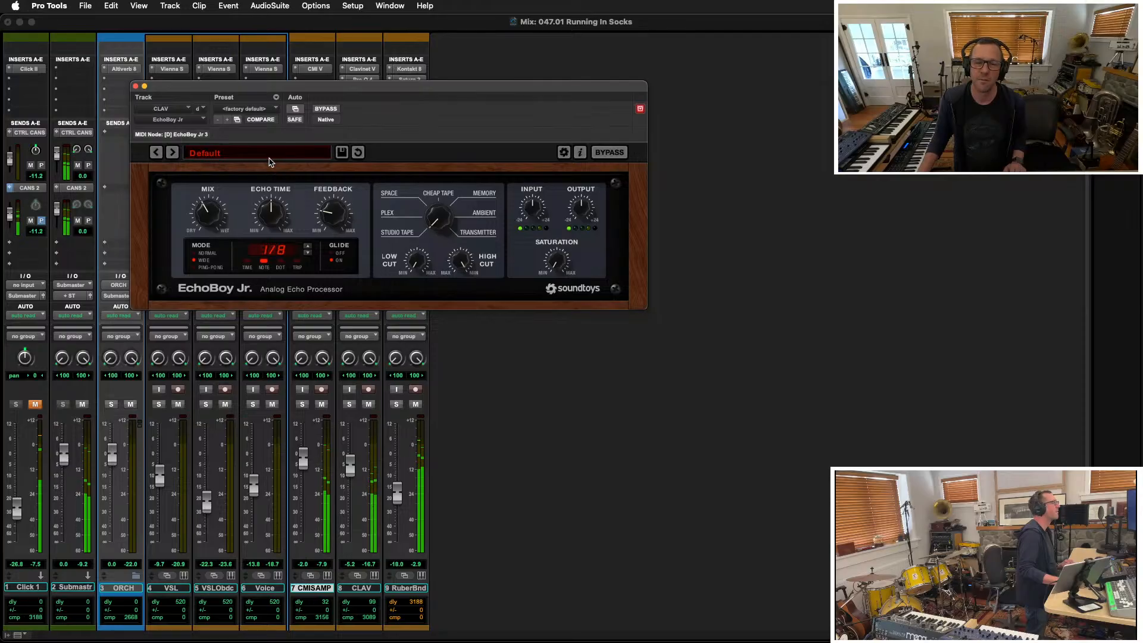
Try the Double Wide and Dramatic Double presets on CLAV's second EchoBoy Jr
click(269, 156)
mouse_move(200, 168)
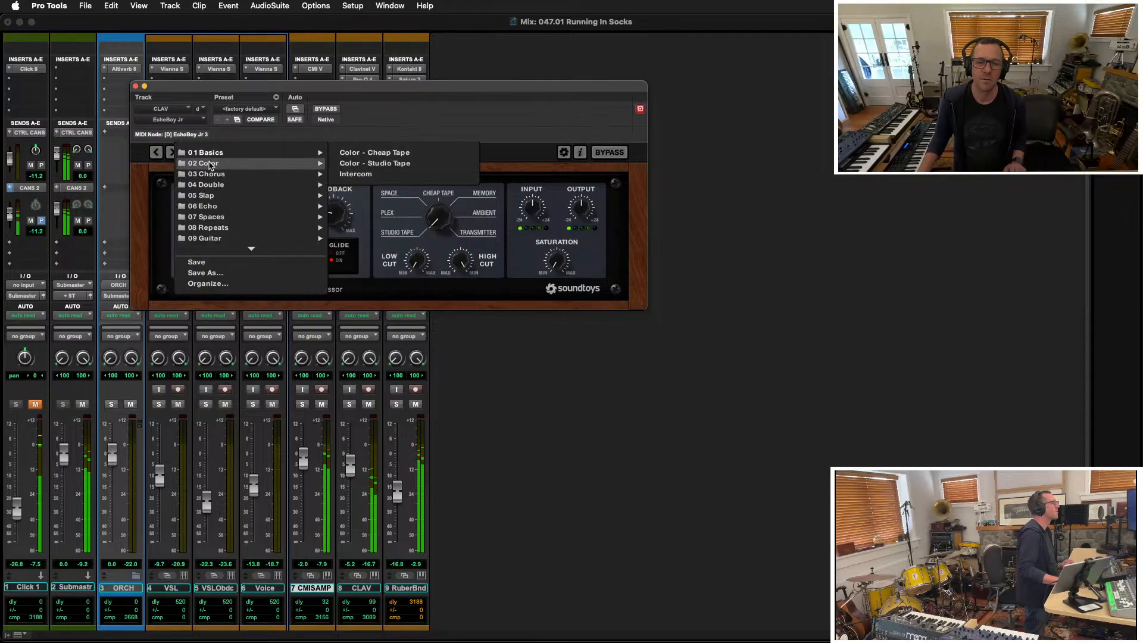
mouse_move(214, 187)
click(374, 163)
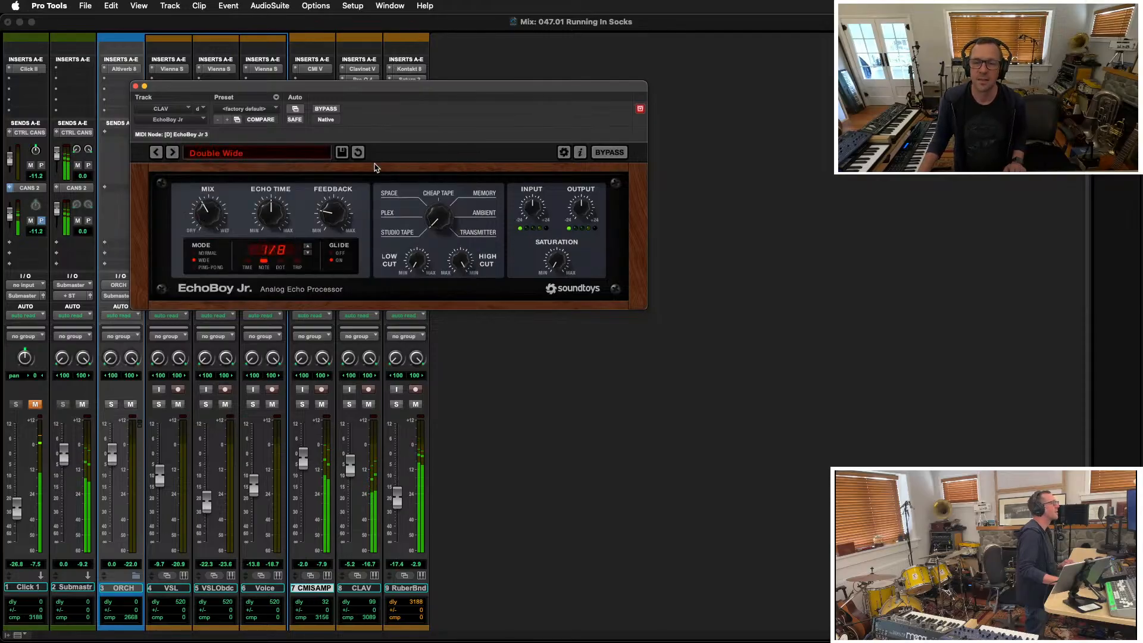
drag(184, 91, 575, 190)
click(567, 244)
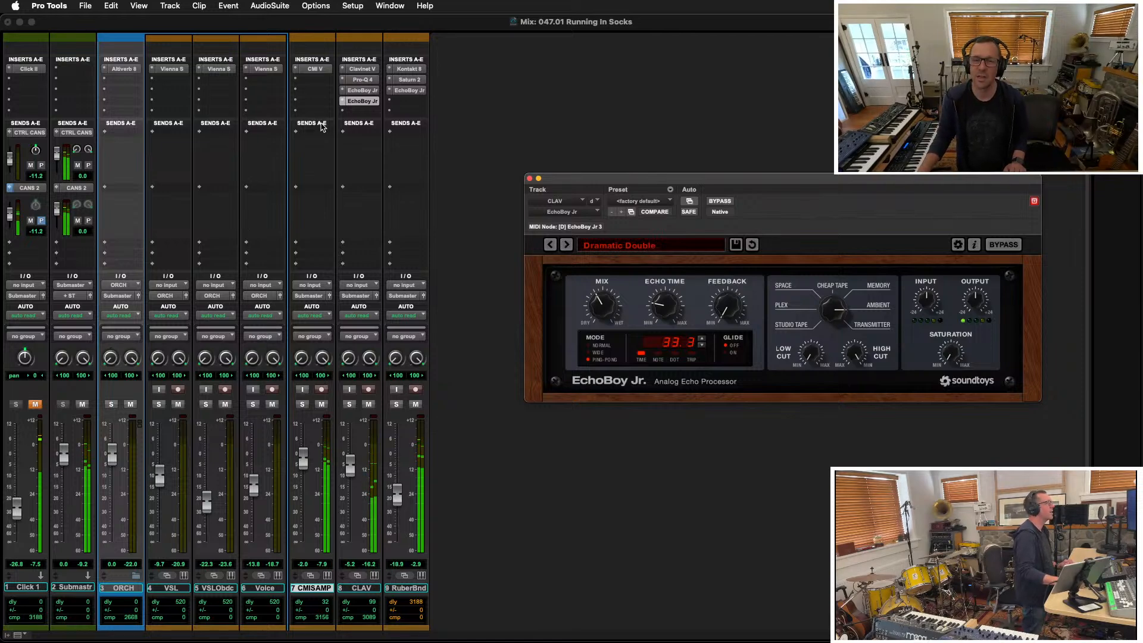
Insert Decapitator on the CLAV track with adjusted drive, and raise the track's volume to -4.9 dB
click(344, 115)
mouse_move(345, 113)
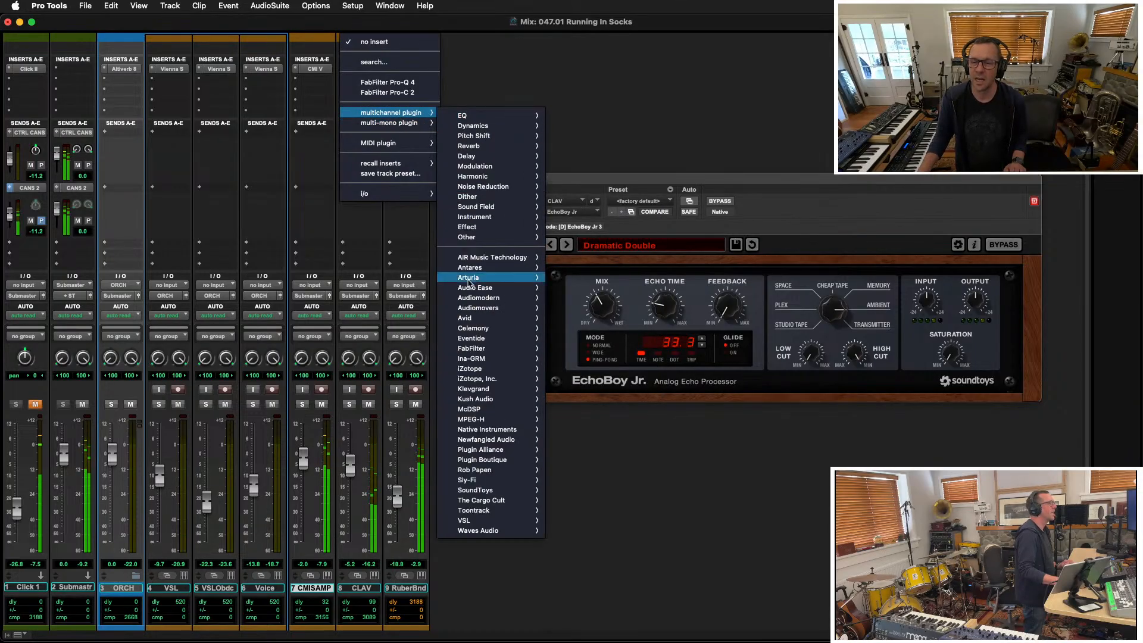
mouse_move(500, 177)
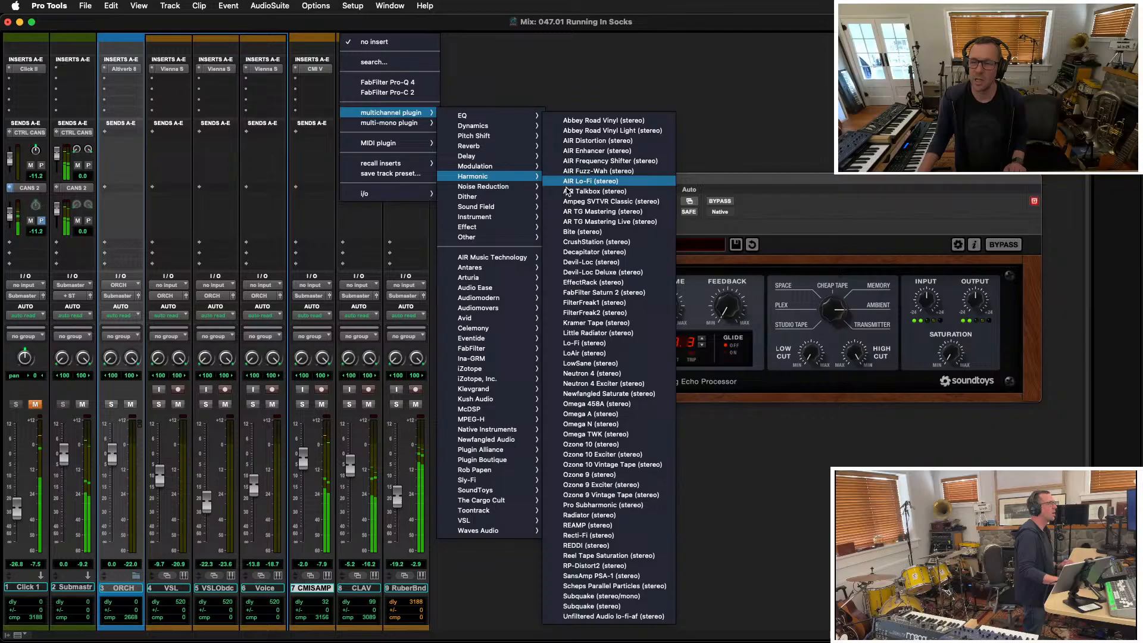
click(610, 252)
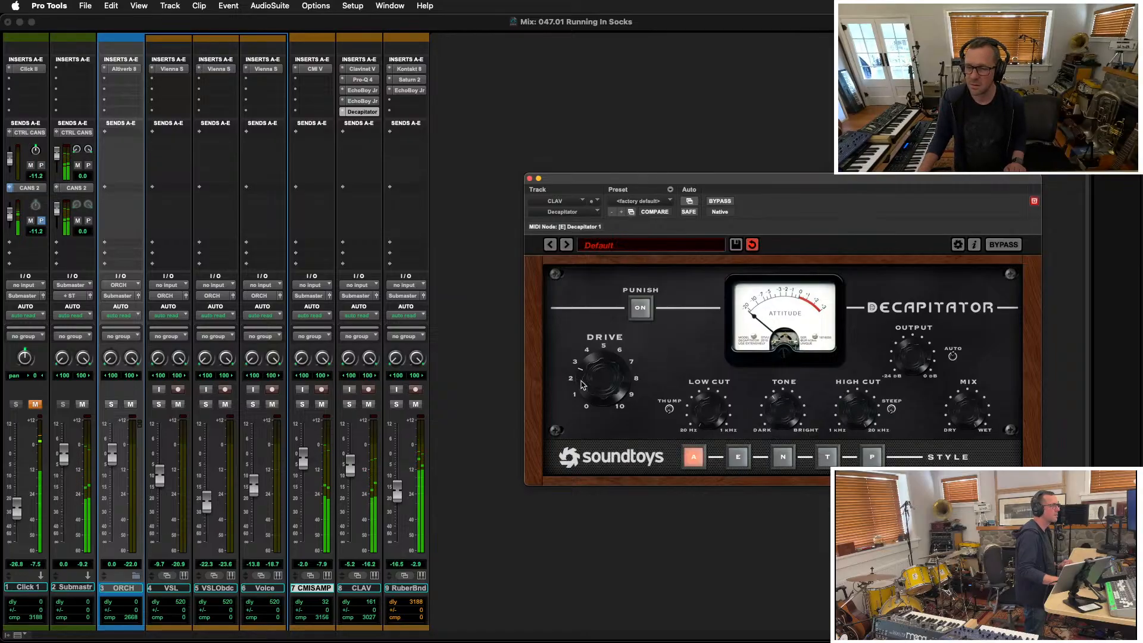
drag(592, 376, 592, 370)
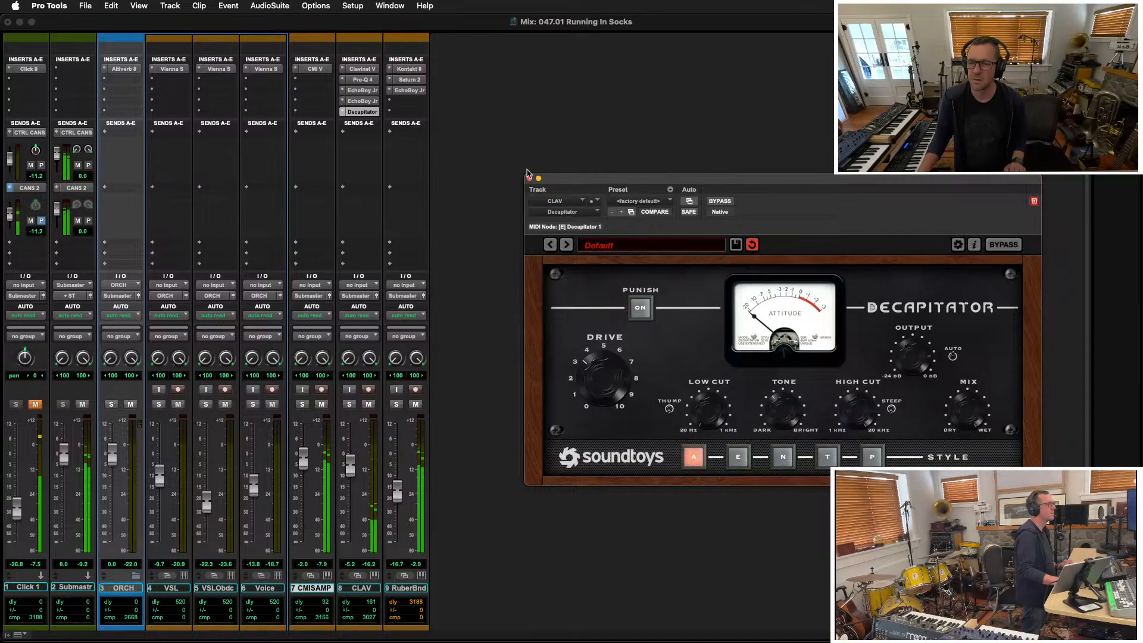
drag(551, 180, 549, 189)
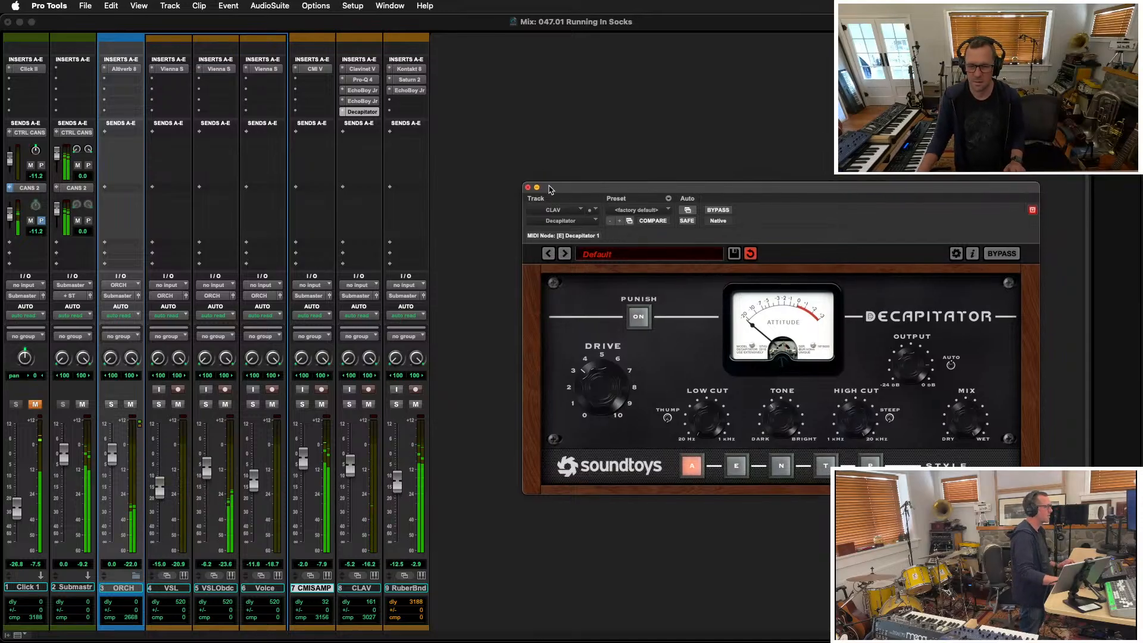
click(349, 469)
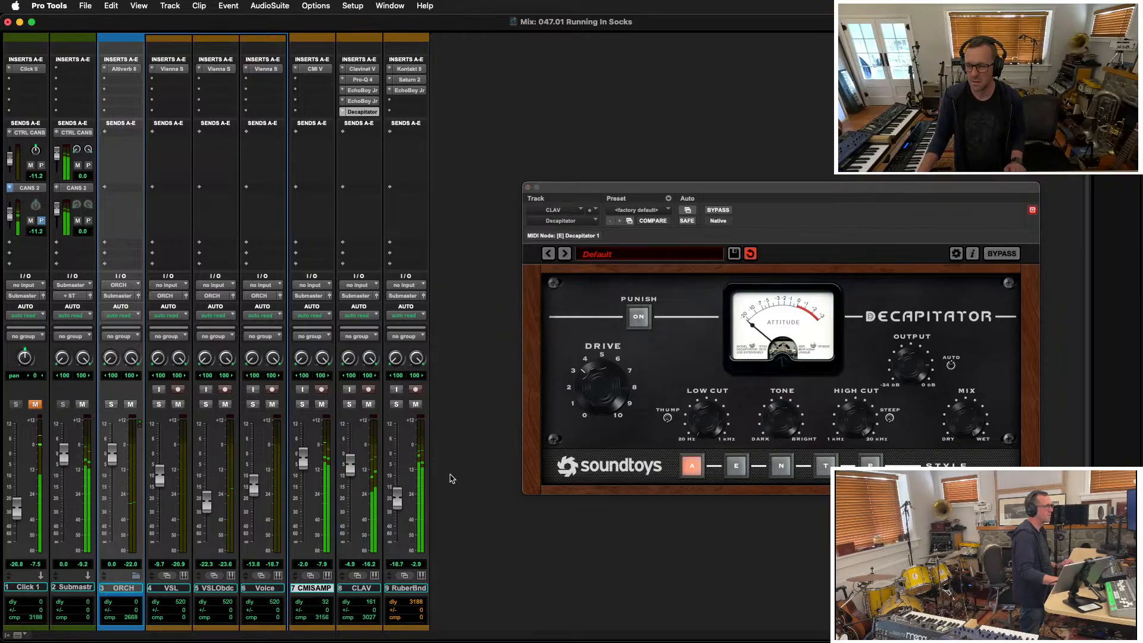
Load the 15 ips Studio Slap Wide preset in CLAV's second EchoBoy Jr, review Decapitator and close the plug-in window
click(361, 102)
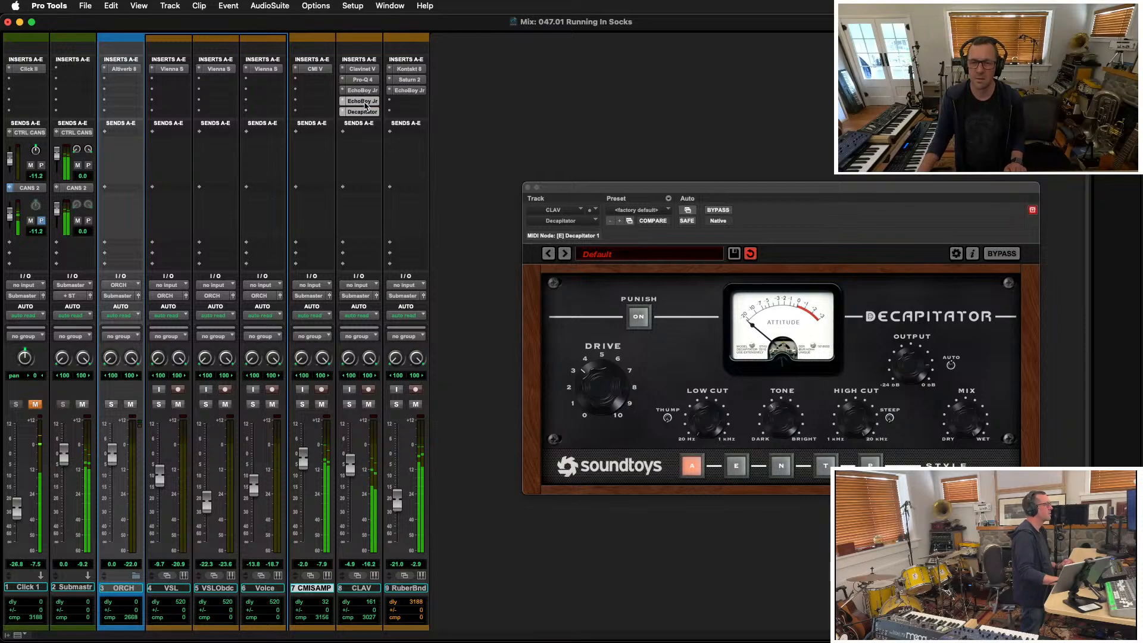
click(364, 103)
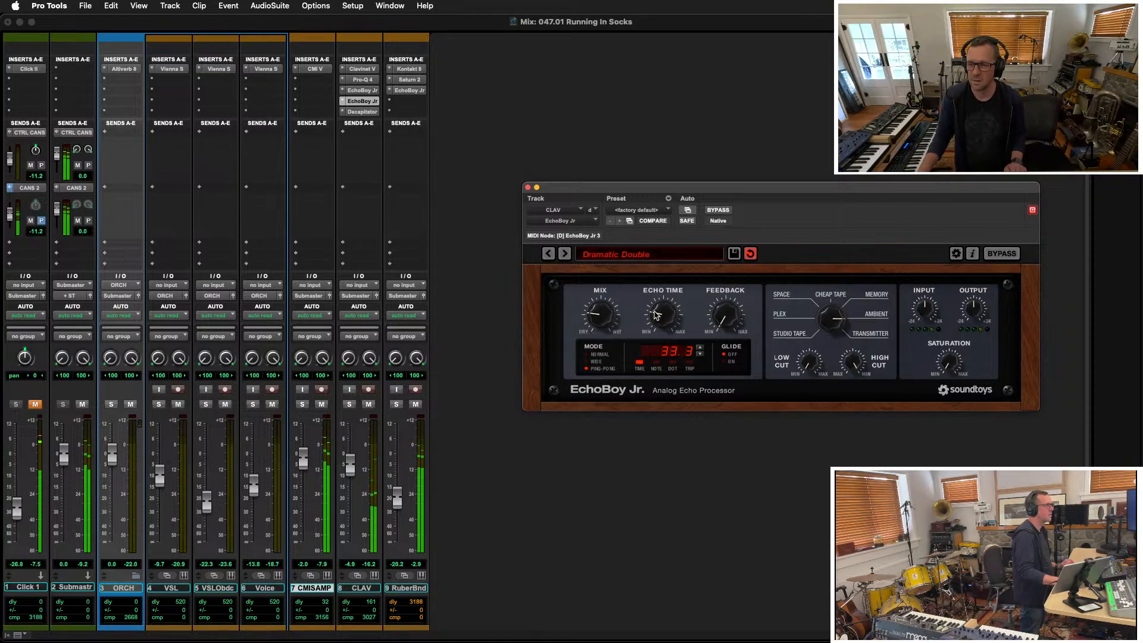
click(599, 256)
mouse_move(601, 299)
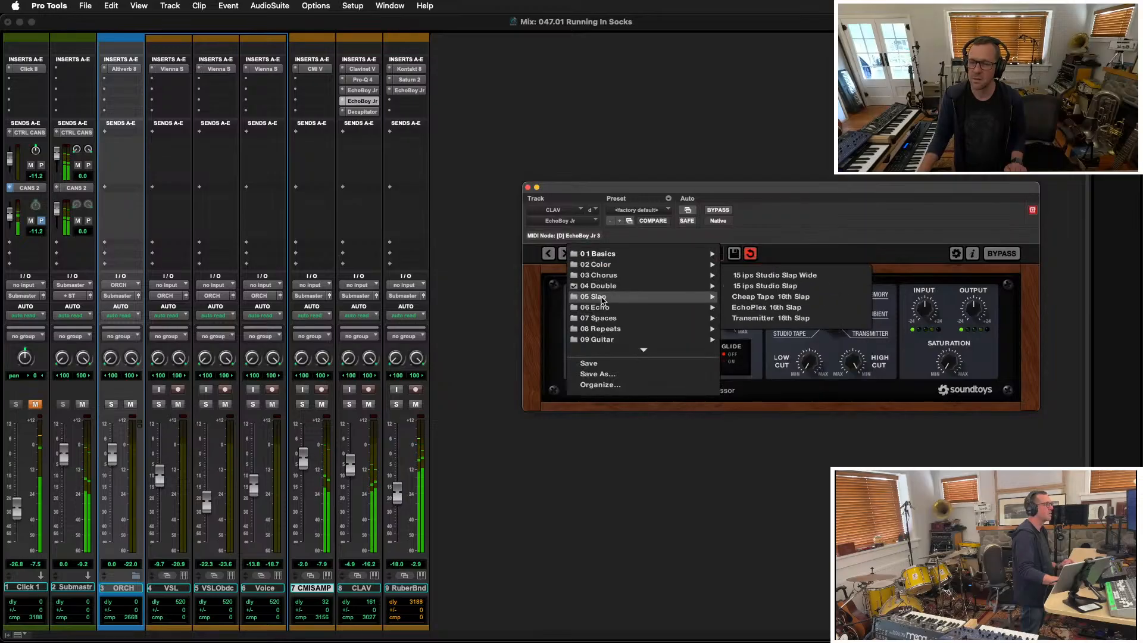
click(761, 275)
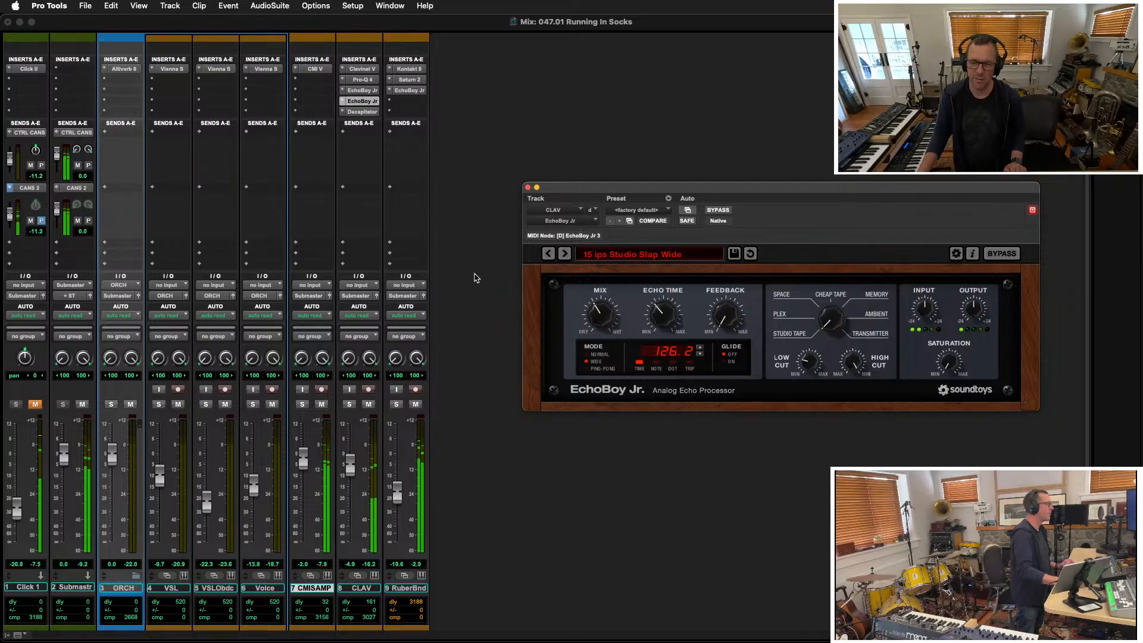
click(367, 112)
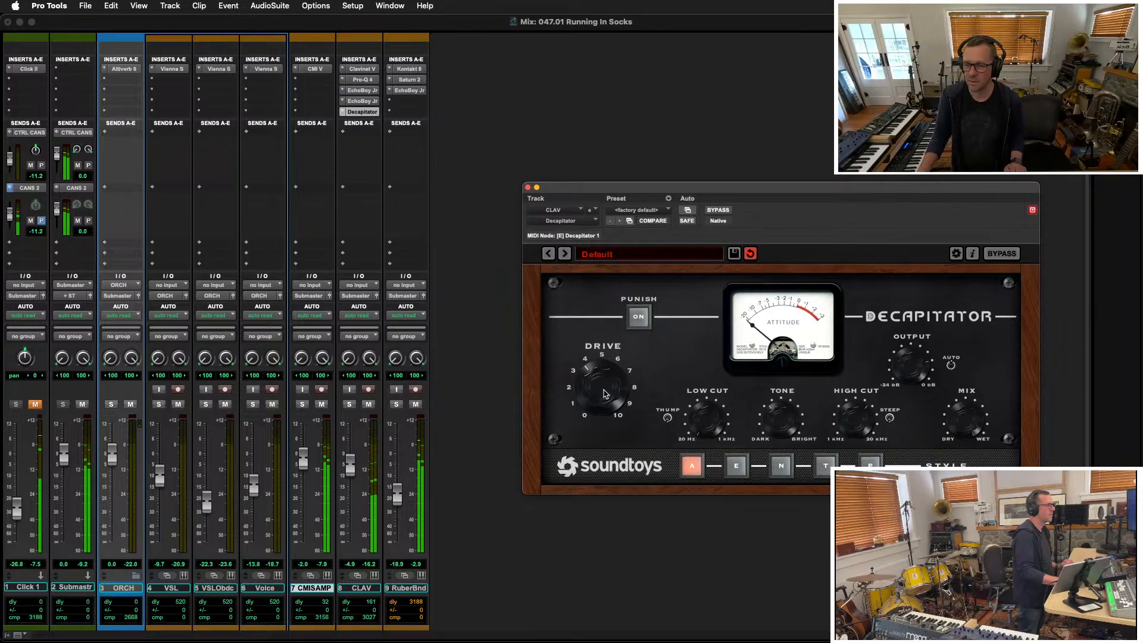
click(528, 187)
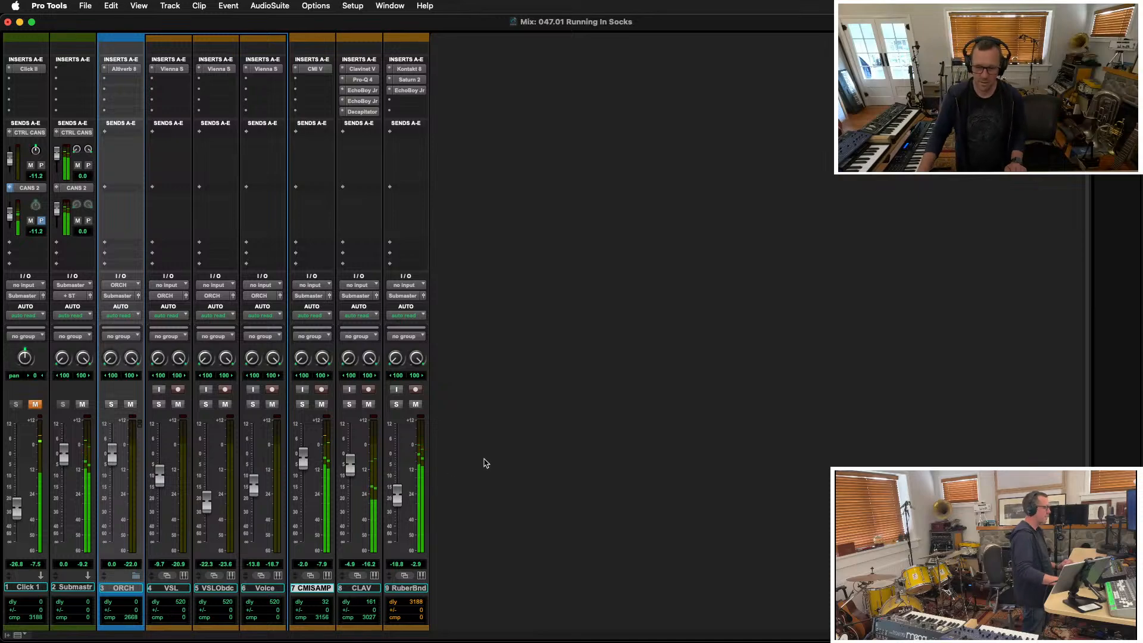
Reset the CMI SAMPLER track's volume to 0.0 dB in the mixer
key(super+equal)
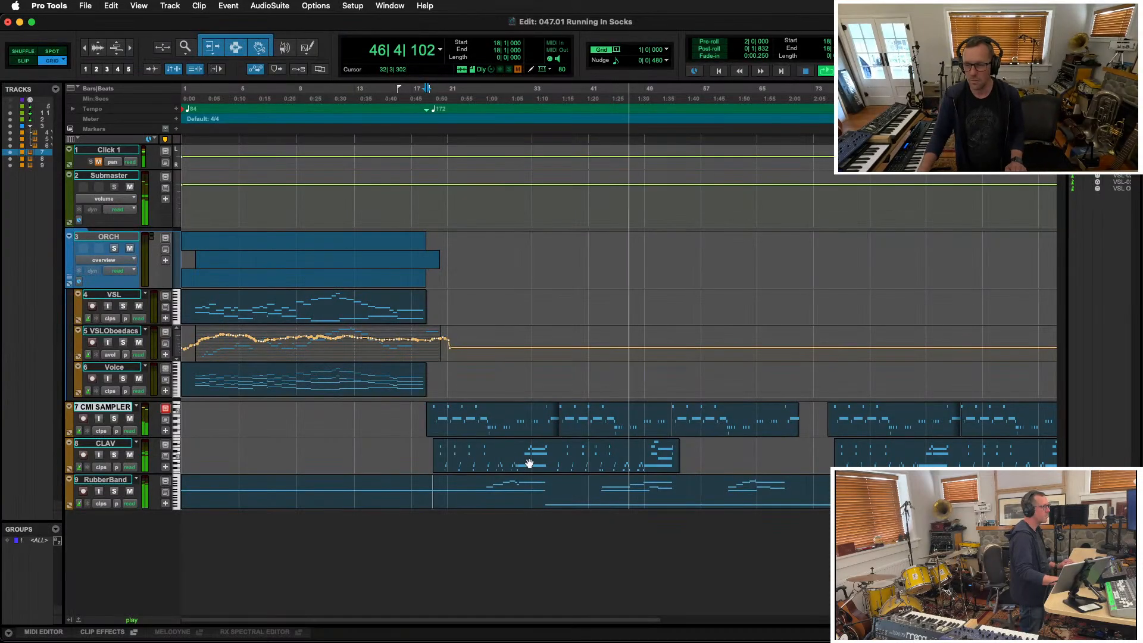
key(r)
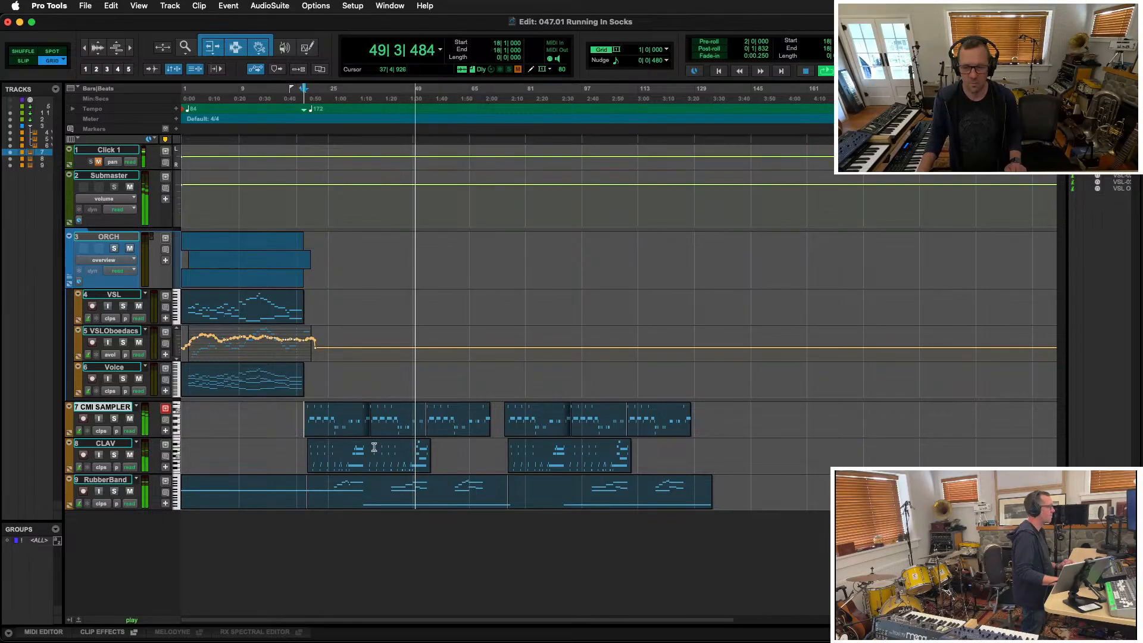
key(super+equal)
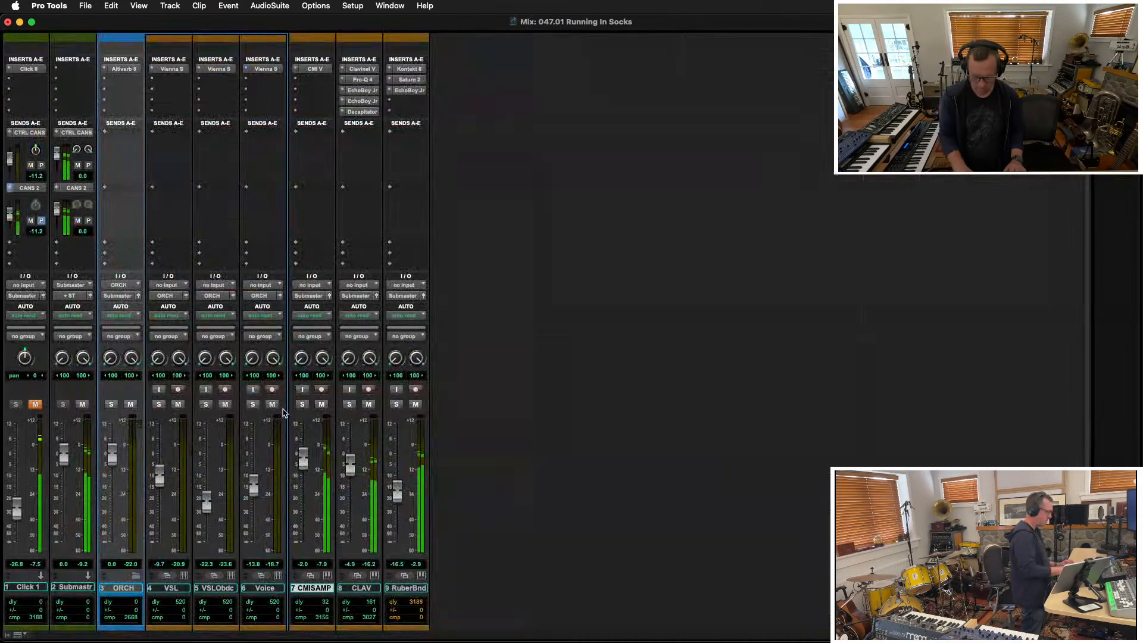
alt+click(304, 453)
Insert FabFilter Pro-C 2 on the CMI SAMPLER track, choose its compression style and close the plug-in
click(302, 80)
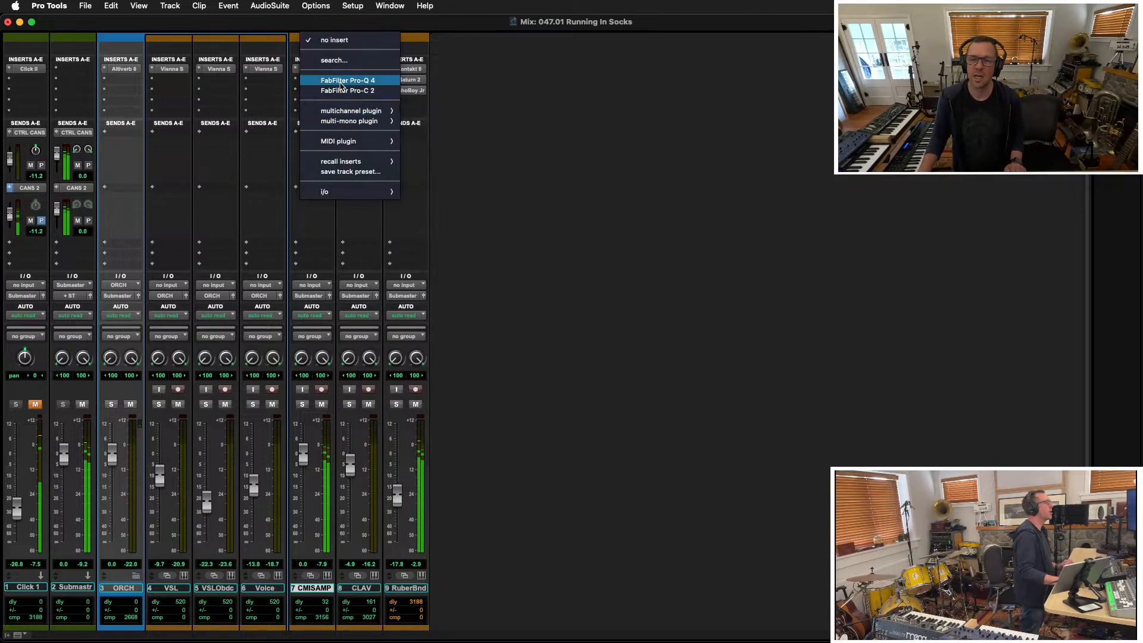
click(344, 91)
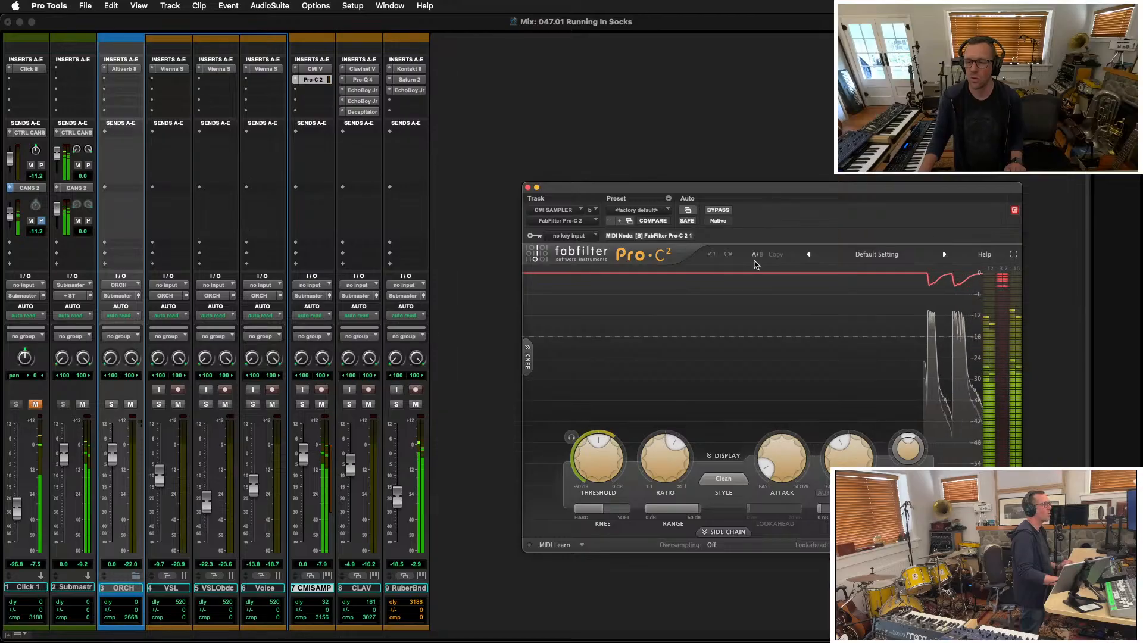
click(868, 258)
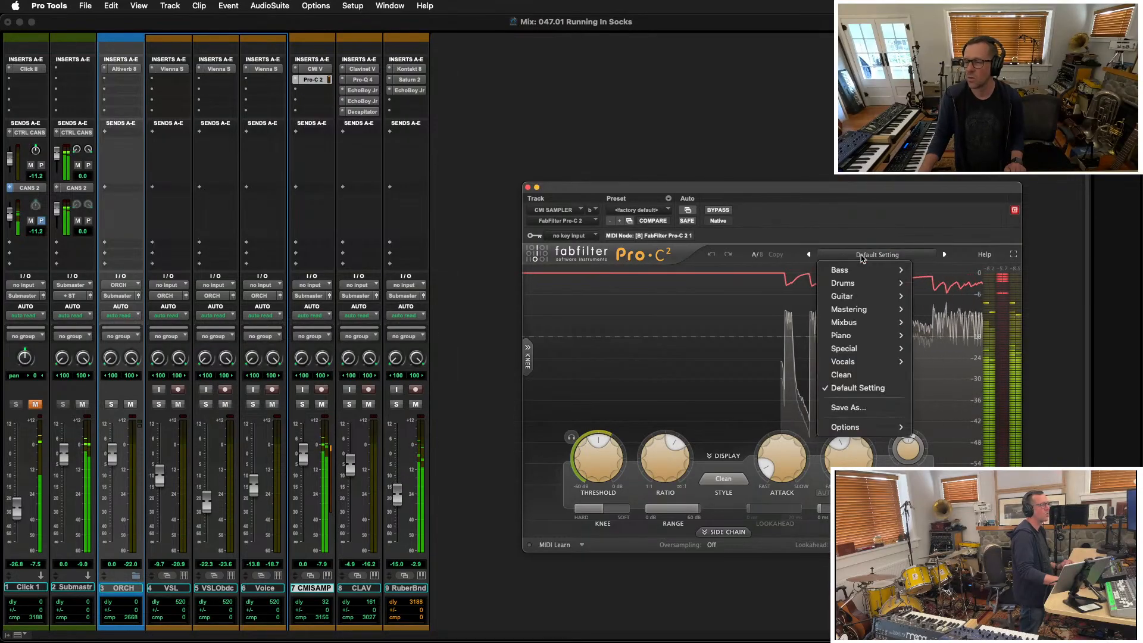
click(739, 364)
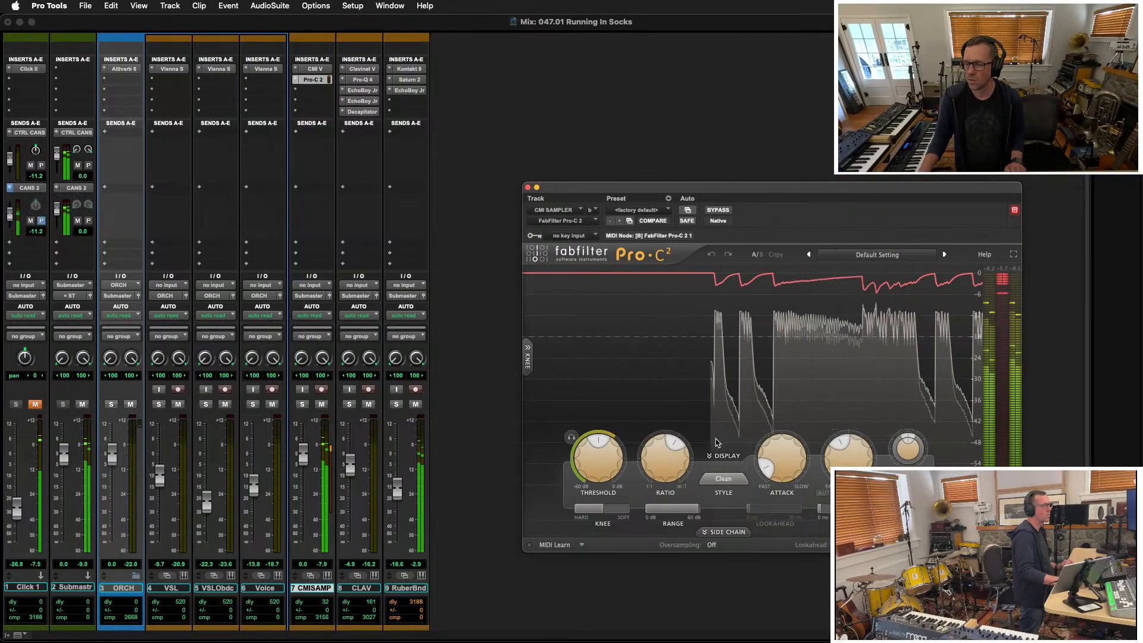
click(723, 476)
click(732, 573)
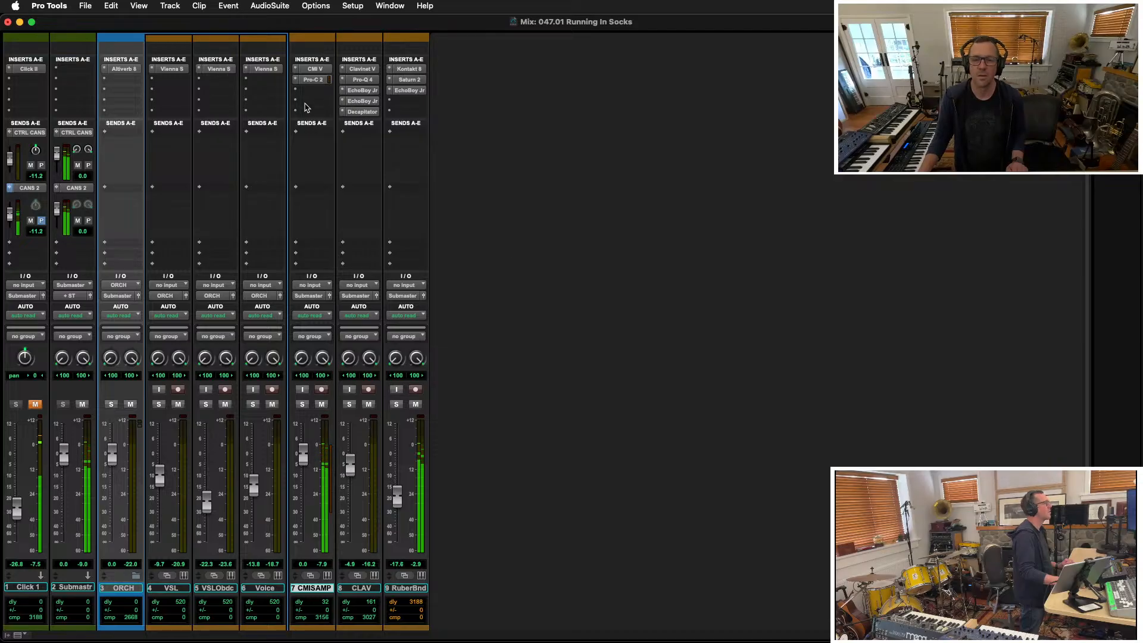
click(296, 90)
click(452, 155)
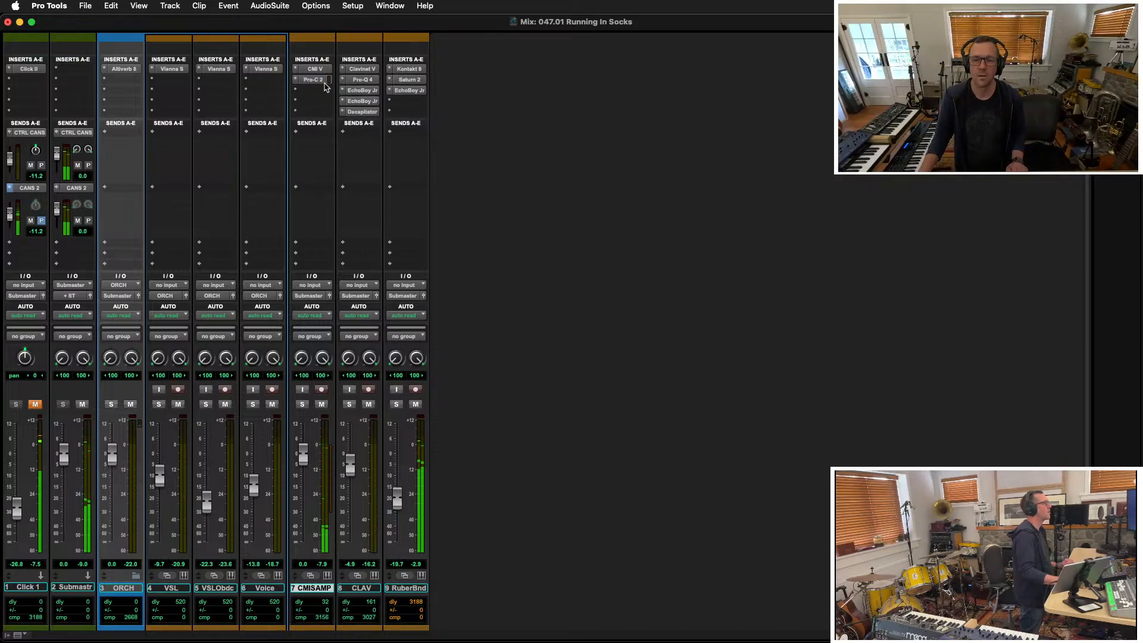
click(313, 96)
mouse_move(348, 115)
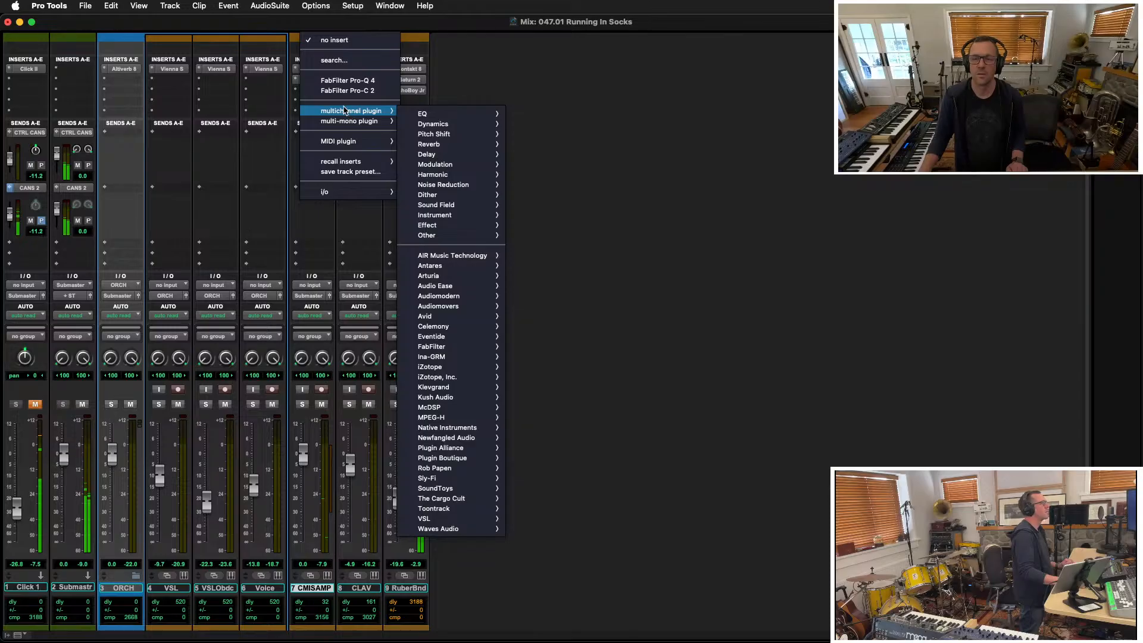
mouse_move(428, 117)
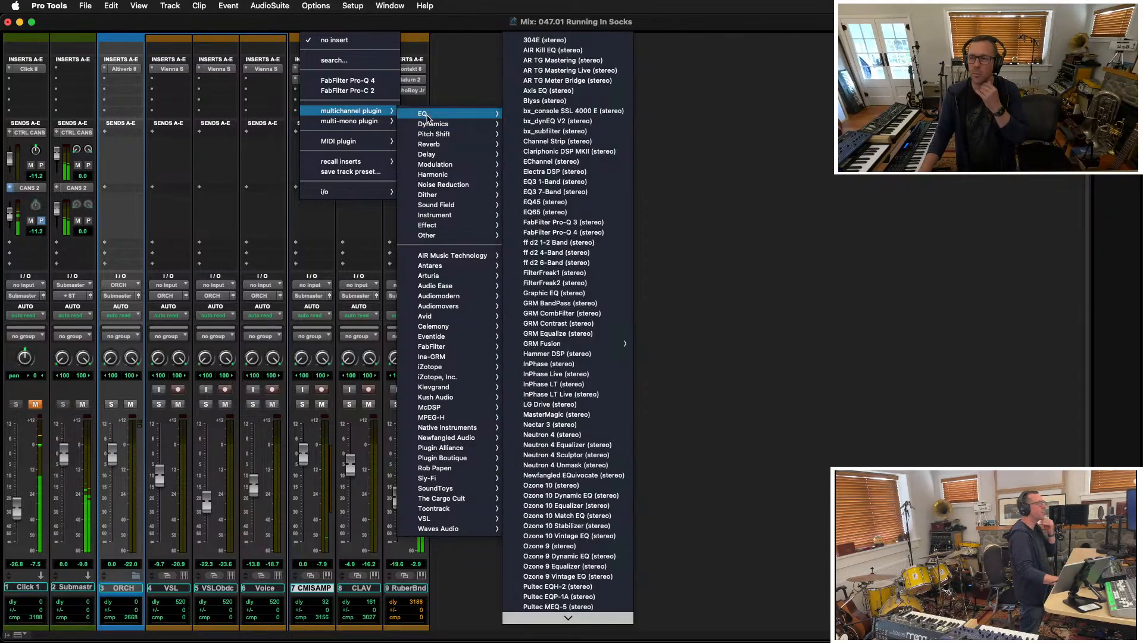
mouse_move(432, 176)
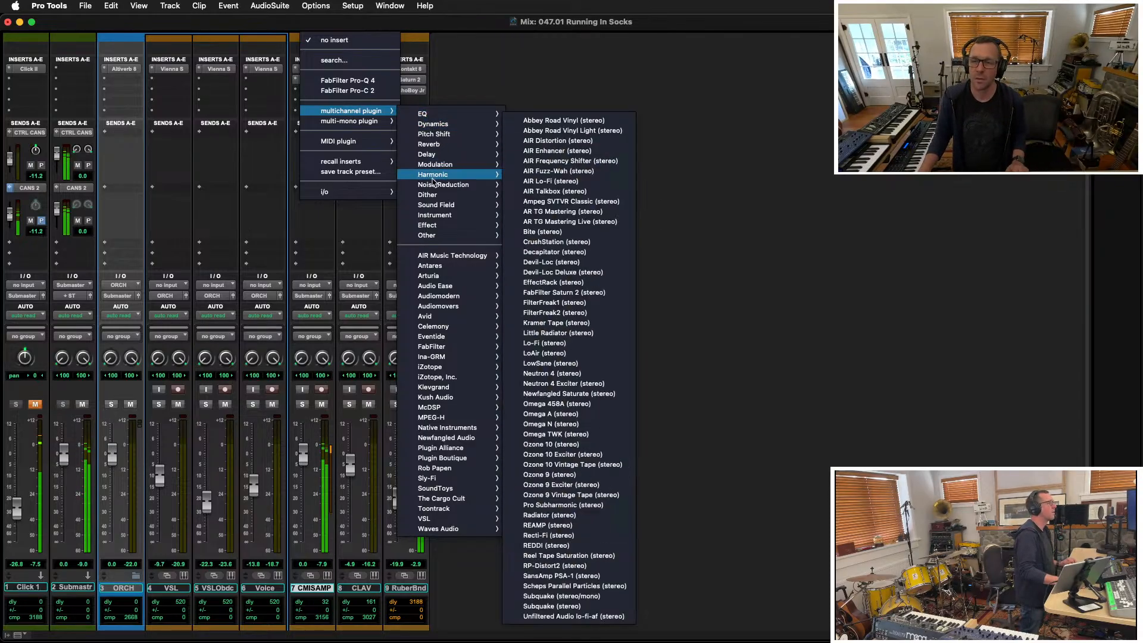
click(699, 147)
Insert Electra DSP on the CMI SAMPLER track with LMF +2.3 dB at 92 Hz, LF +0.9 dB and HPF 37 Hz, and close the plug-in
click(299, 90)
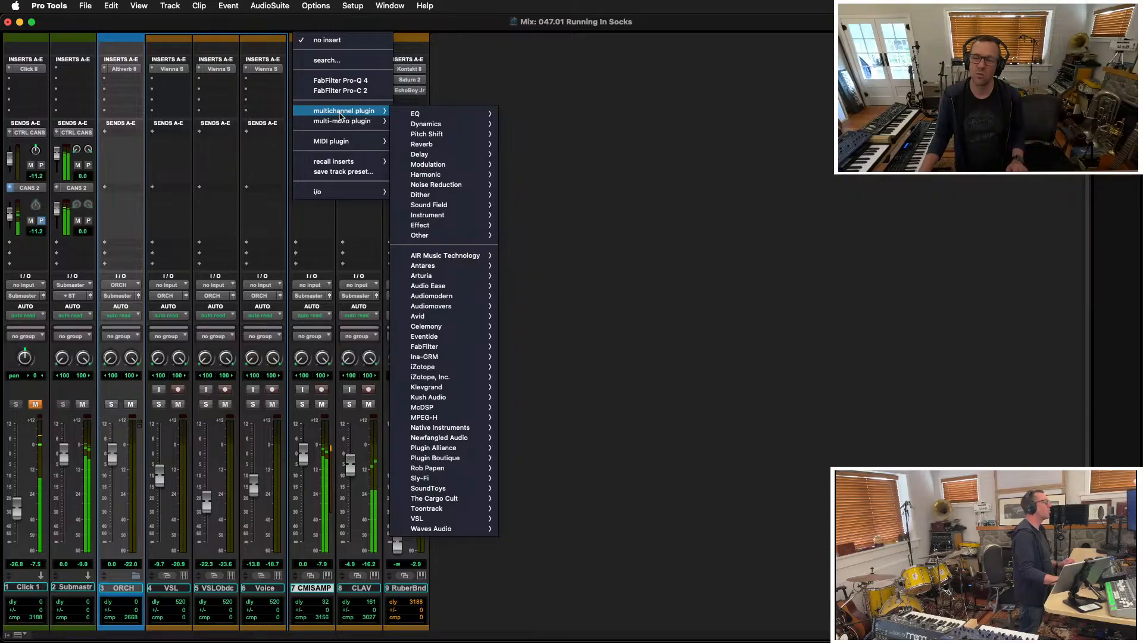
mouse_move(435, 118)
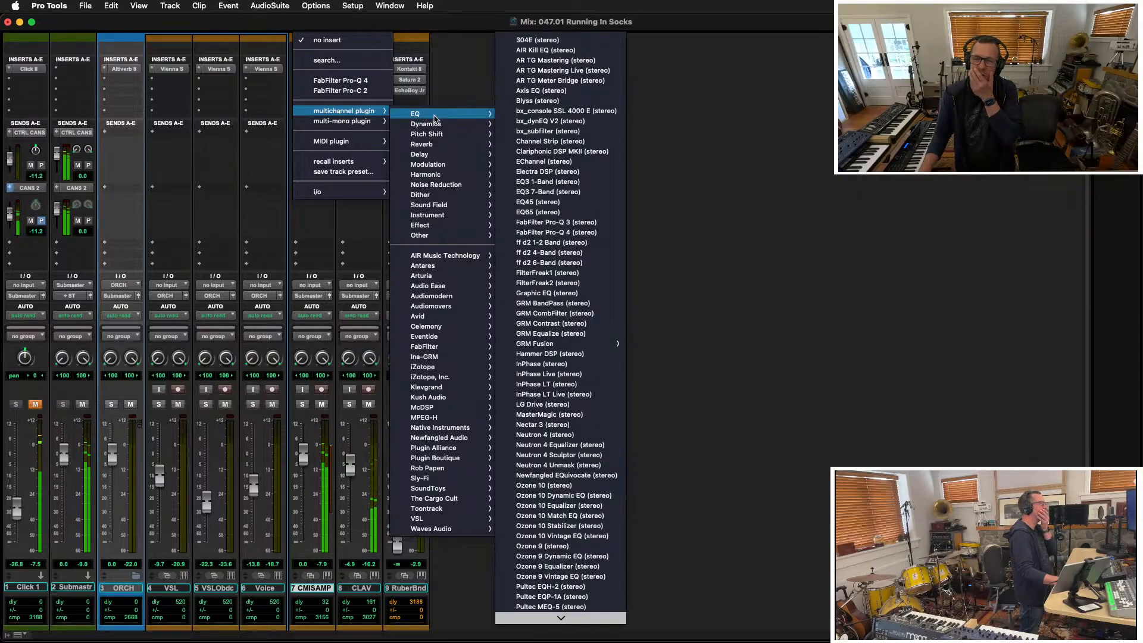
click(554, 171)
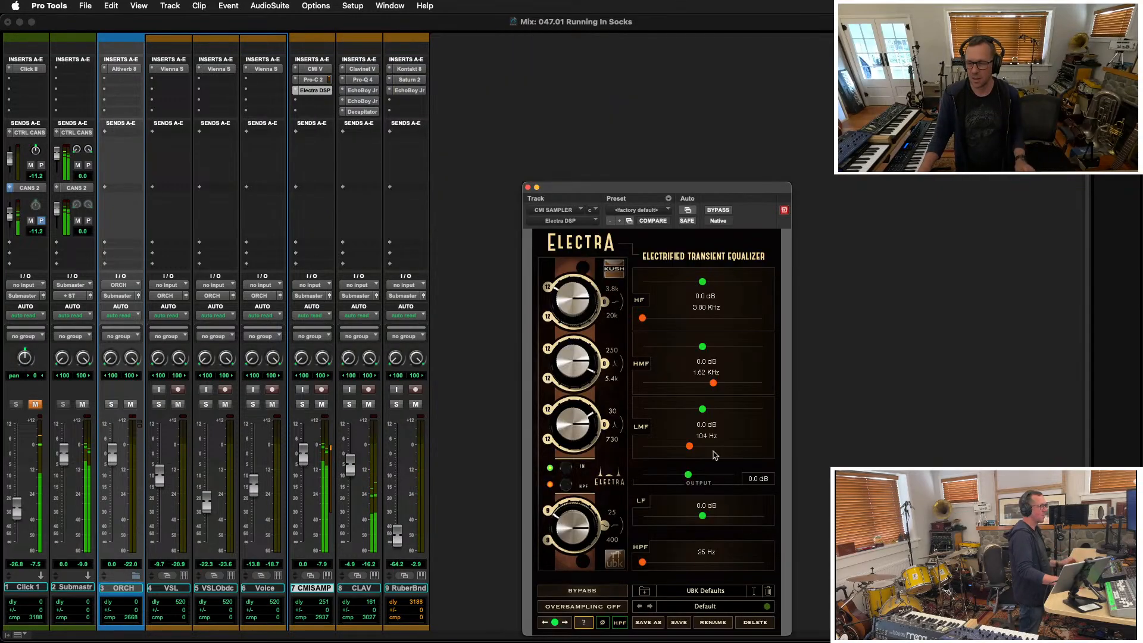
drag(703, 409, 712, 412)
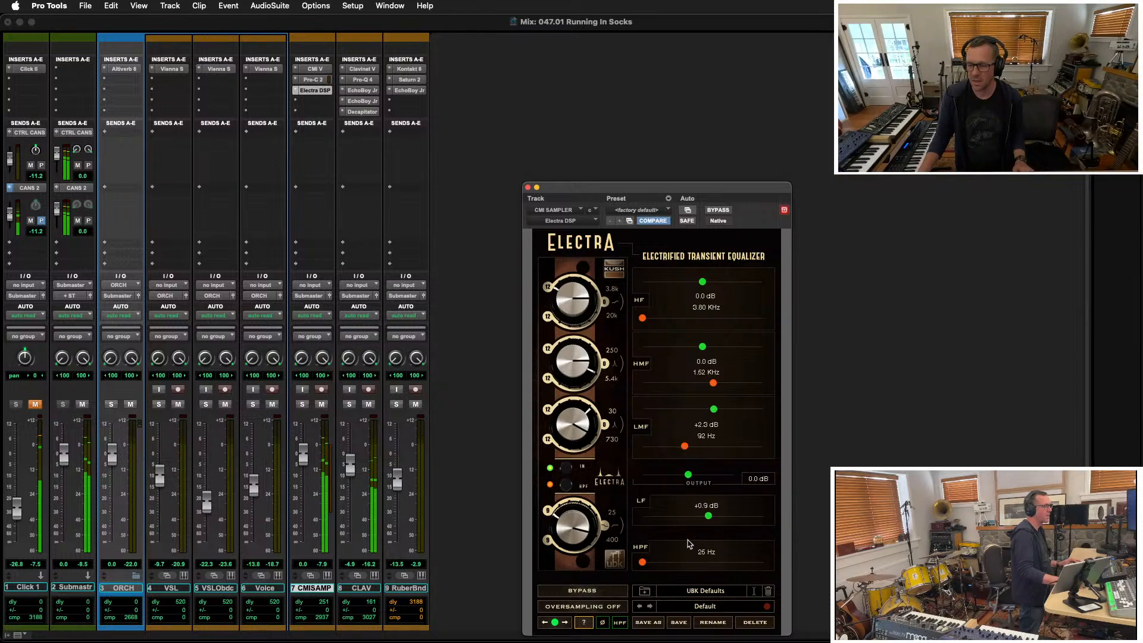
drag(644, 566, 651, 560)
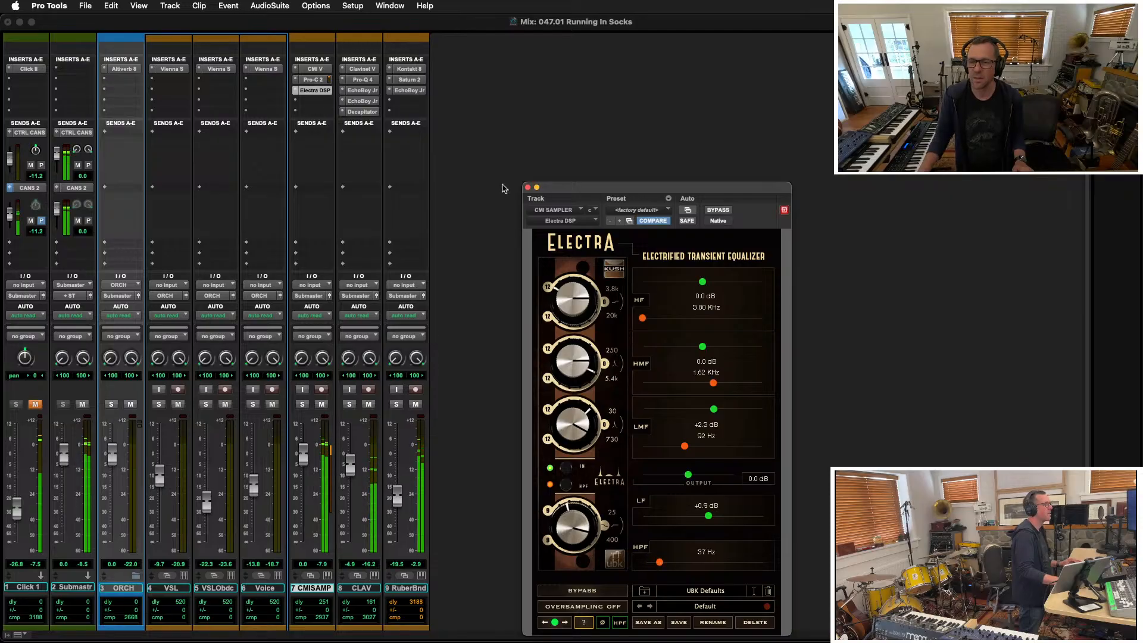
click(527, 188)
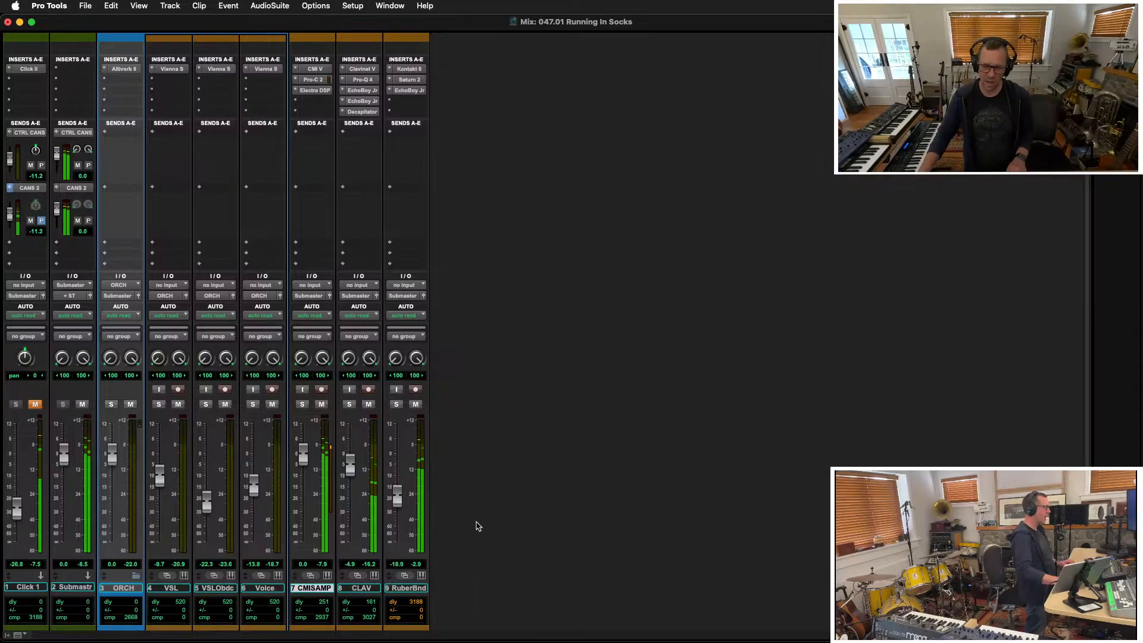
Create the DRUM track preset from the A-MrW-MX category directly after the Submaster track
click(406, 588)
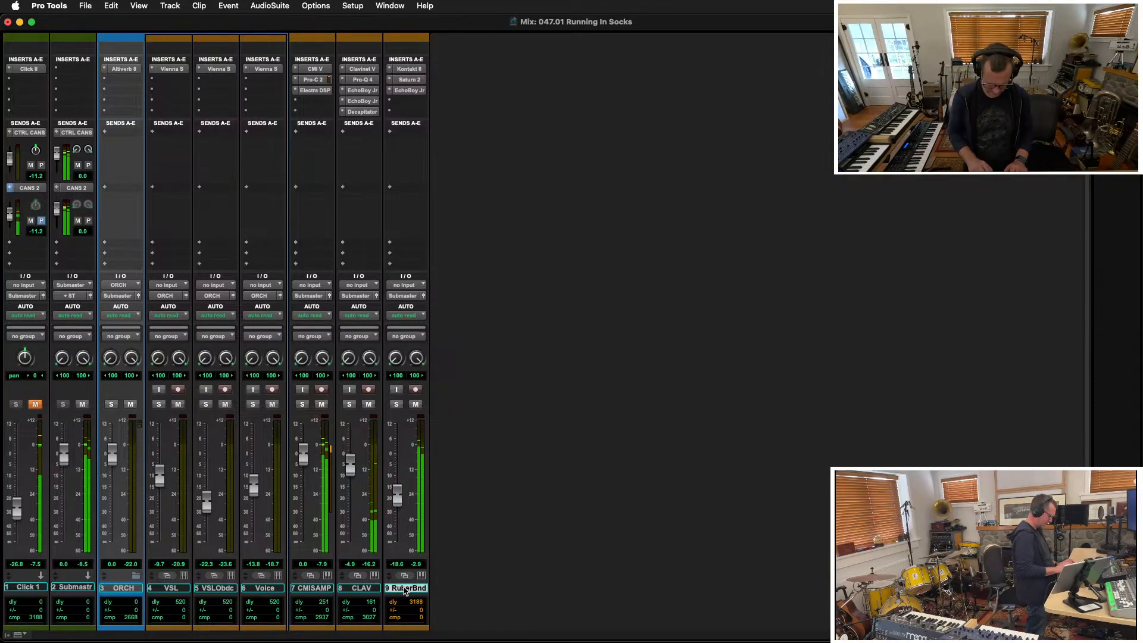
click(78, 587)
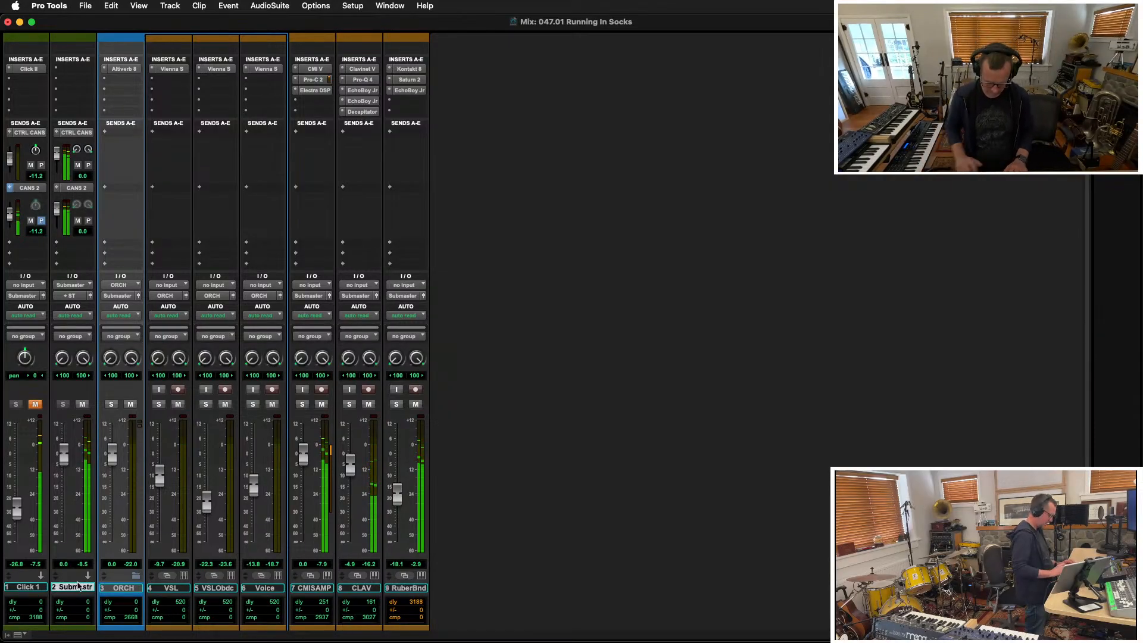
key(super+shift+n)
key(super+Down)
key(super+Down)
key(super+Down)
key(super+Down)
key(super+Down)
key(super+Down)
key(super+Down)
key(super+Down)
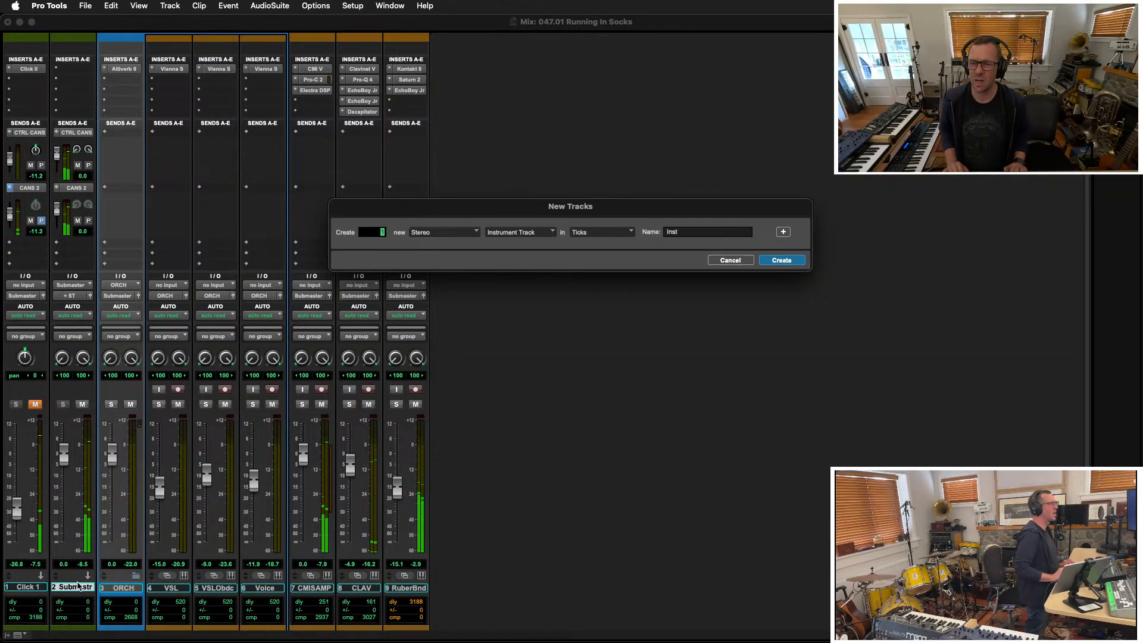
key(super+Down)
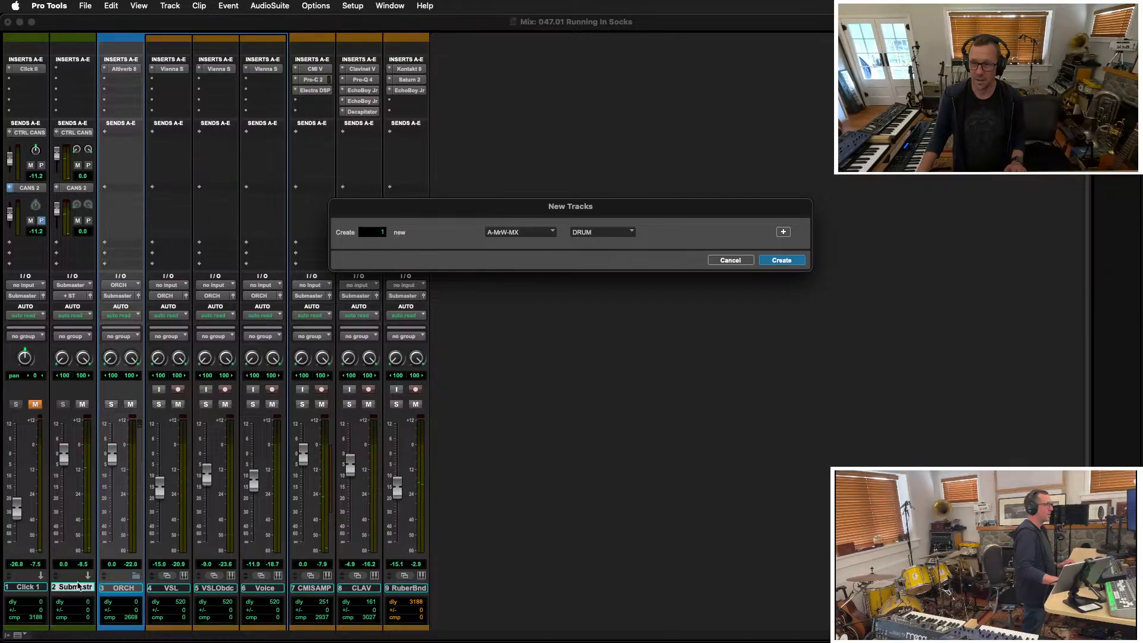
key(Return)
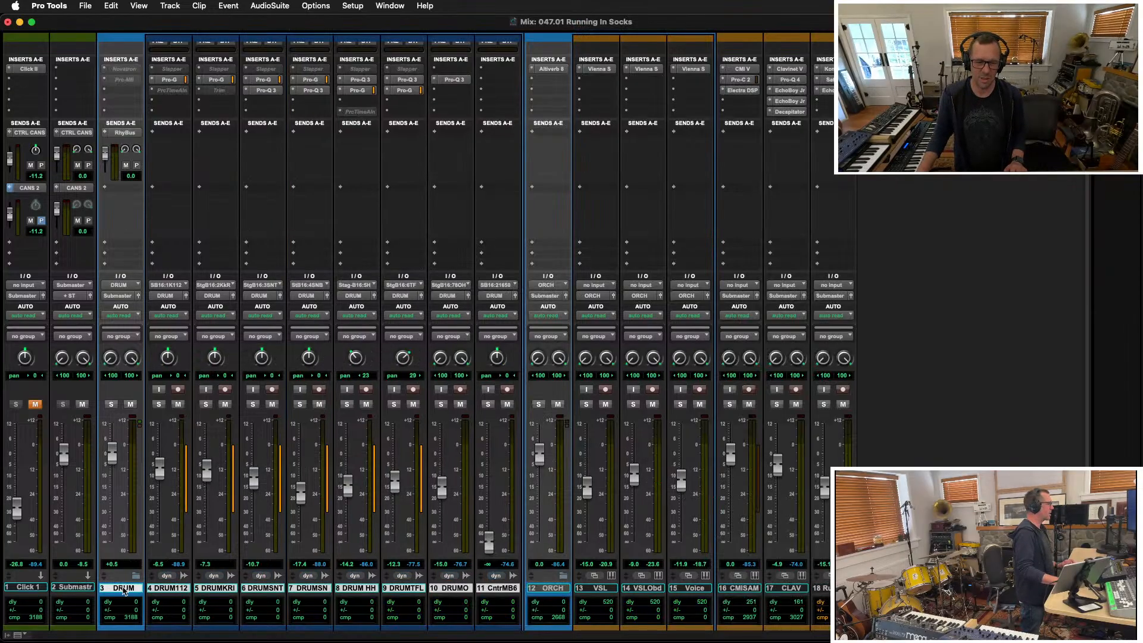
Record-arm all the drum tracks and raise the DRUM folder's volume to +2.1 dB
click(179, 388)
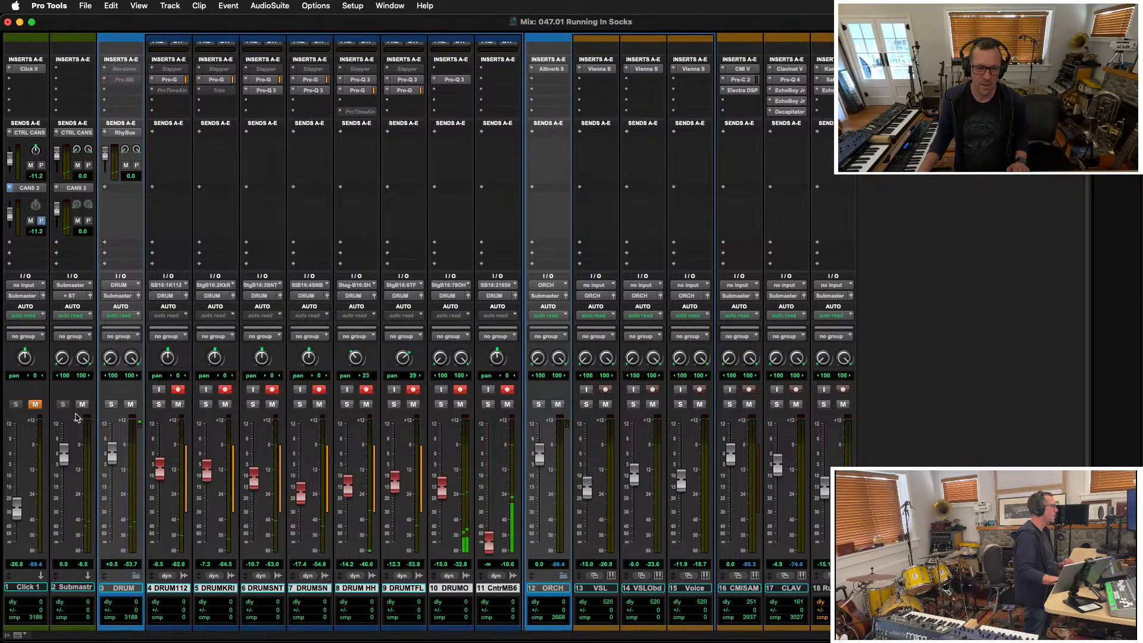
drag(115, 454, 116, 457)
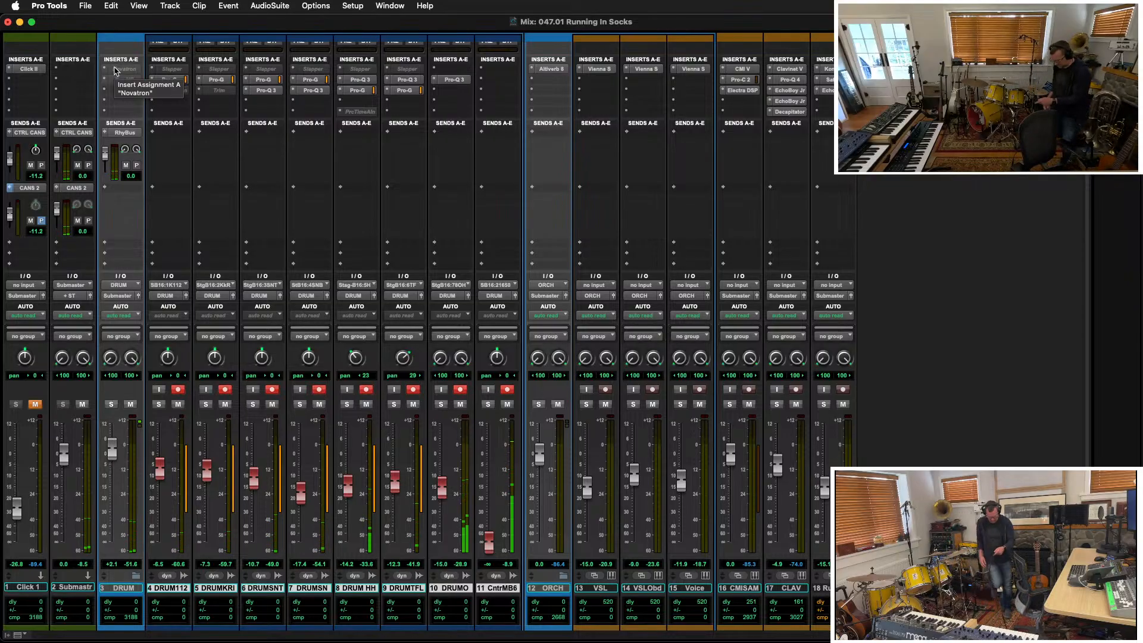
Select the range from bar 18 to bar 137 on the CMI SAMPLER track in the Edit window and return to the mixer
key(super+equal)
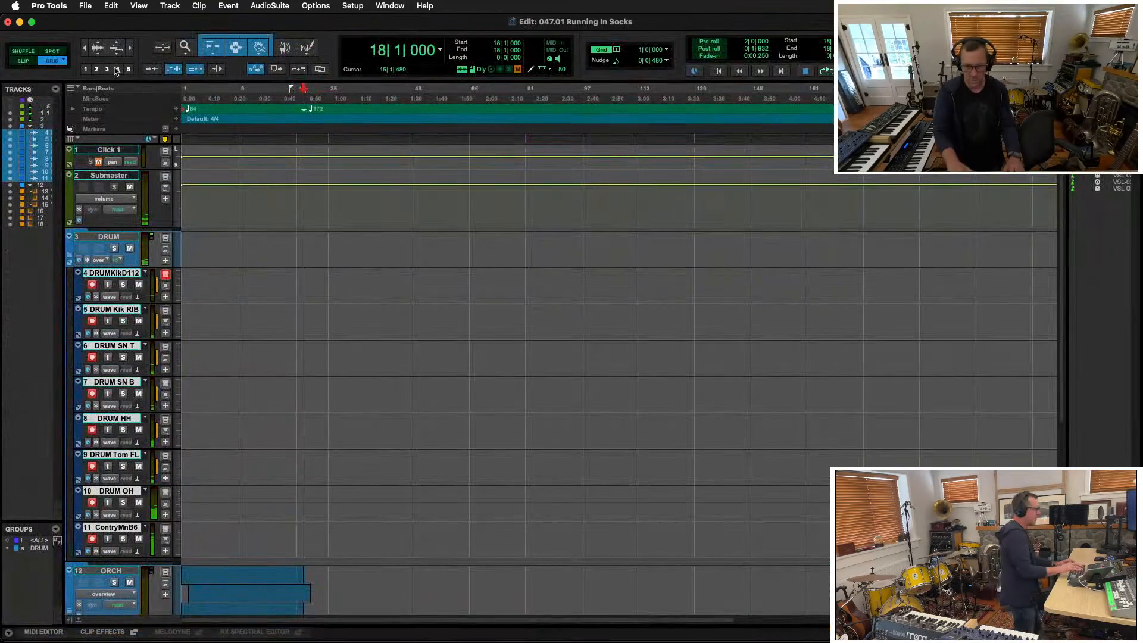
key(t)
key(t)
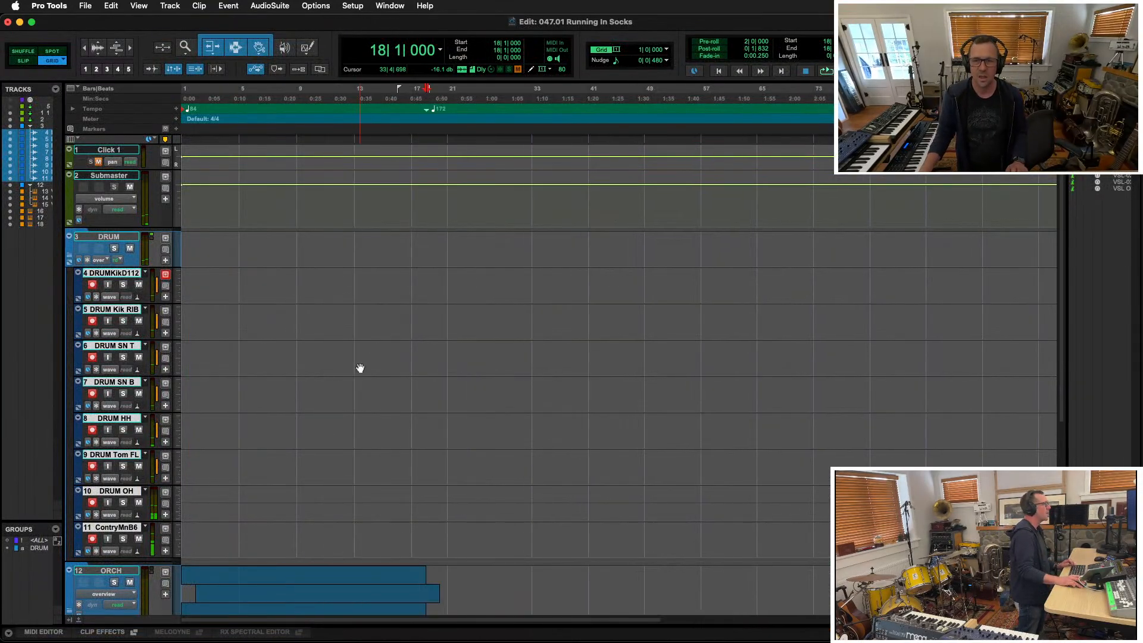
scroll(360, 368, down, 8)
key(r)
key(r)
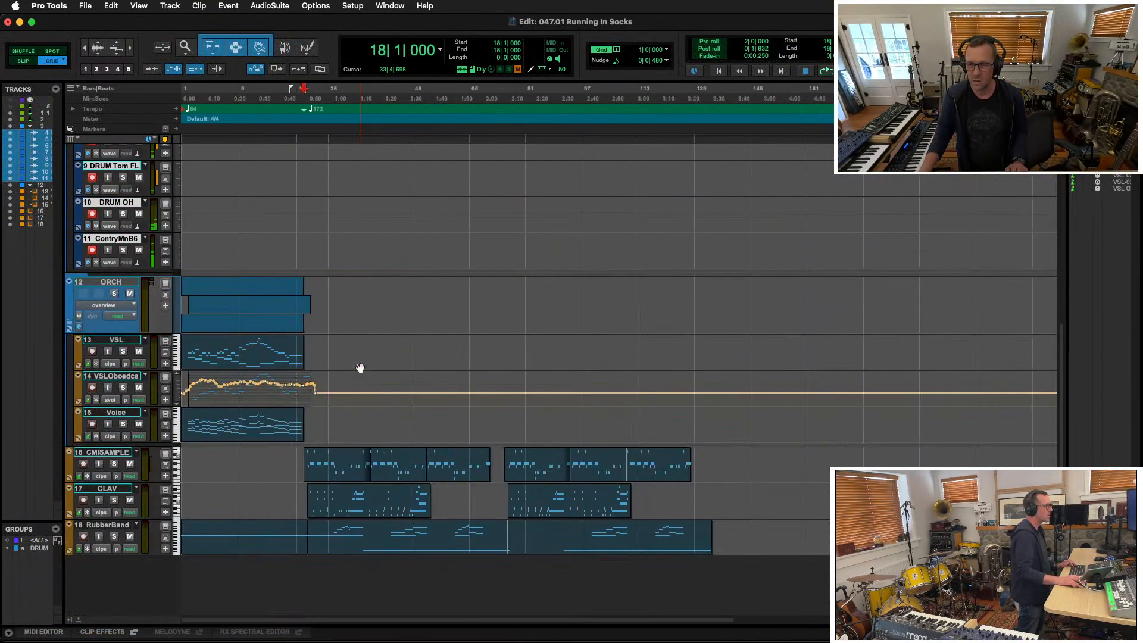
click(268, 457)
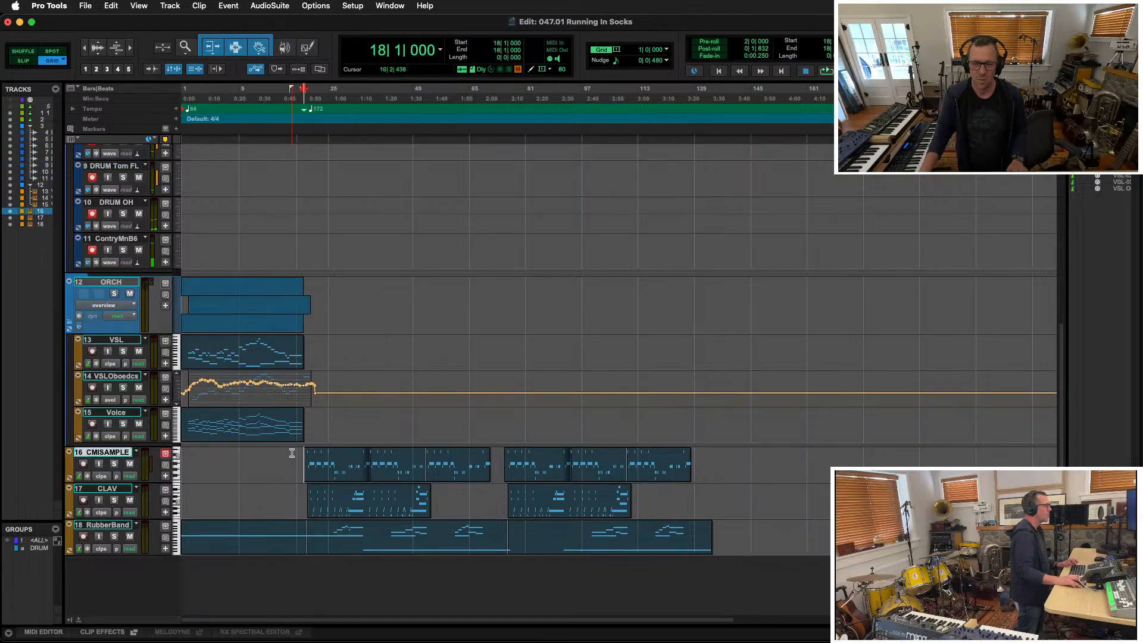
shift+click(719, 459)
key(super+equal)
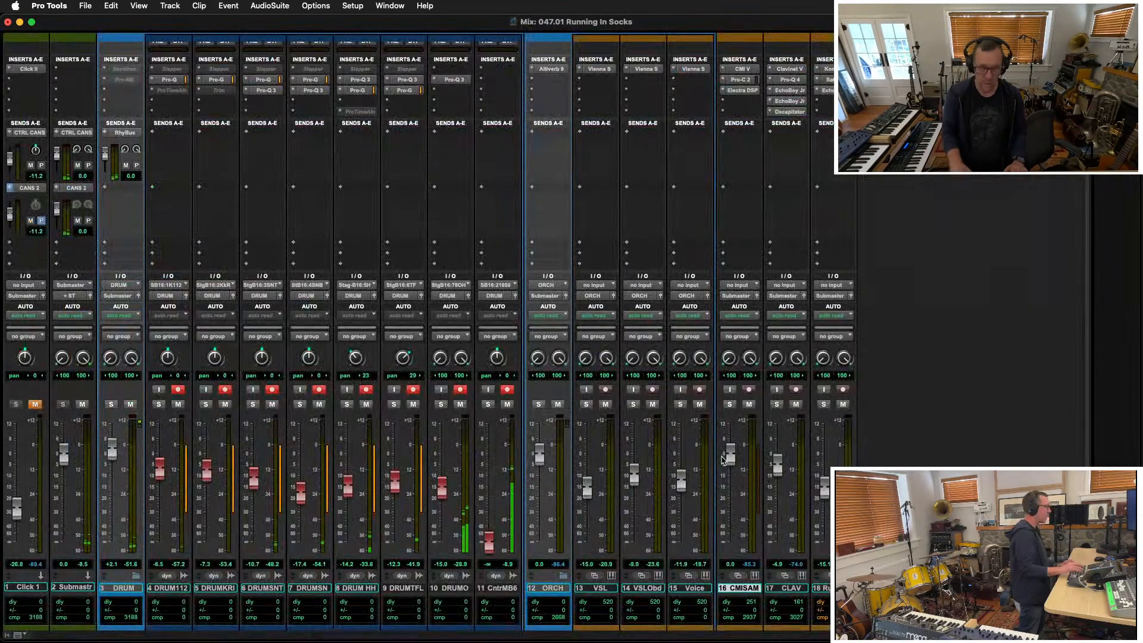
During playback, set Click 1's CTRL CANS send to 0.0 dB pre-fader and CANS 2 to -8.7 dB, unmute it and lower its volume to -31.0 dB
alt+click(10, 214)
key(space)
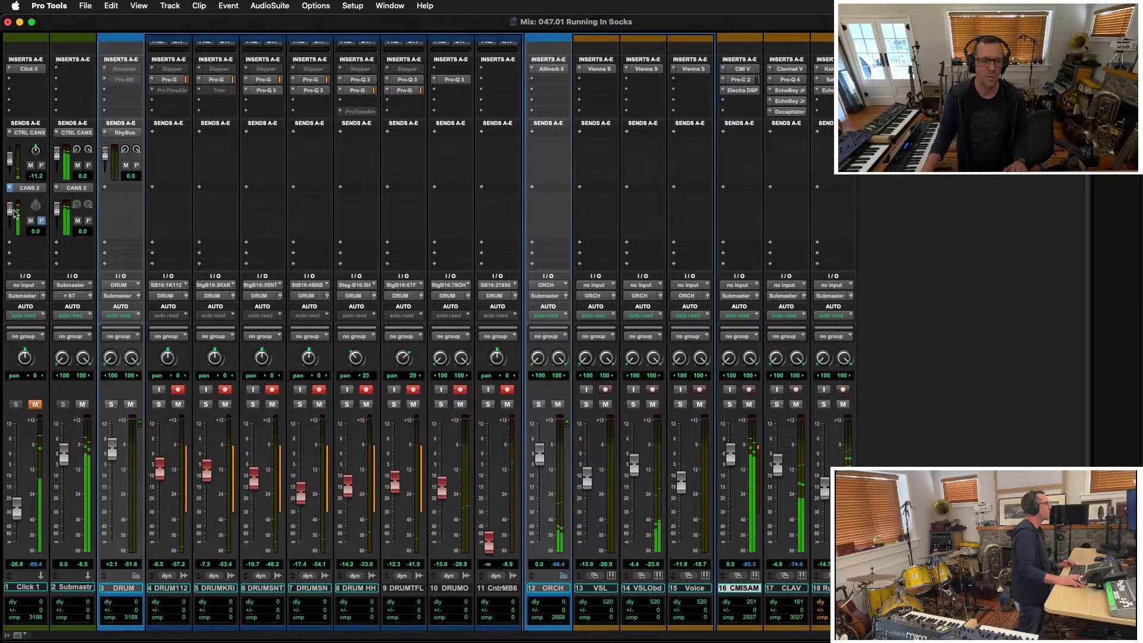
alt+click(10, 155)
drag(9, 213, 9, 217)
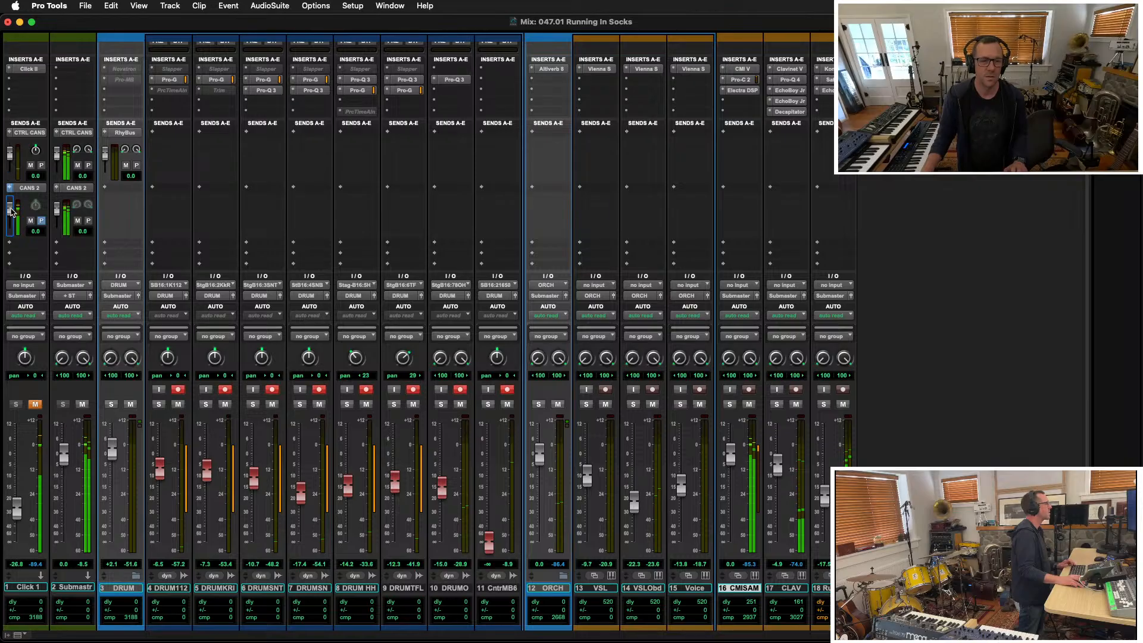
click(40, 166)
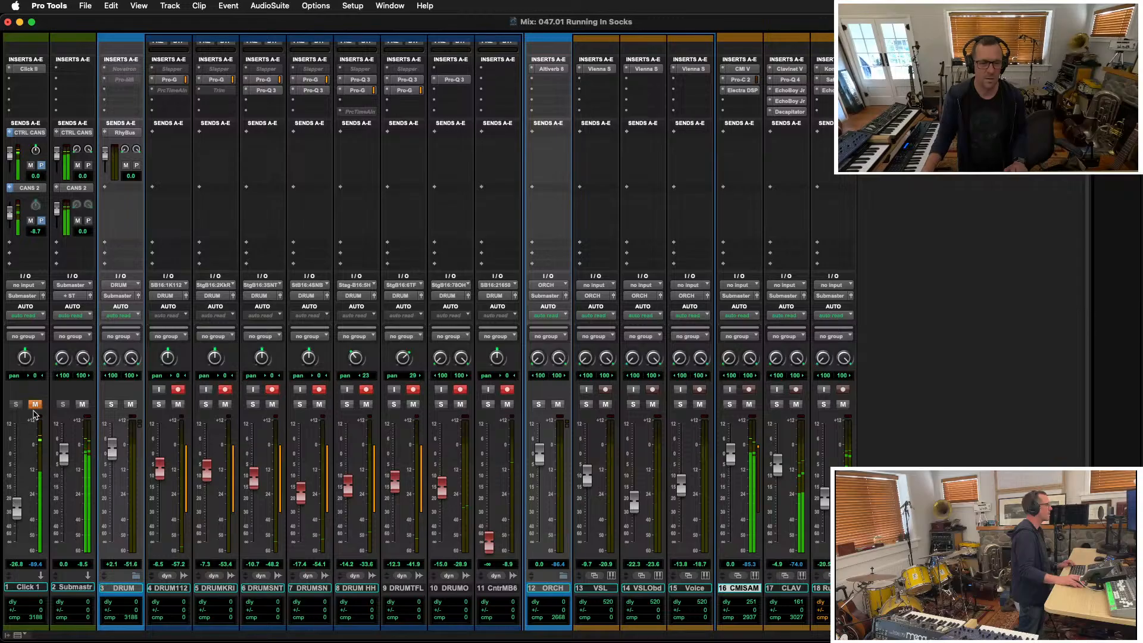
drag(14, 505, 16, 516)
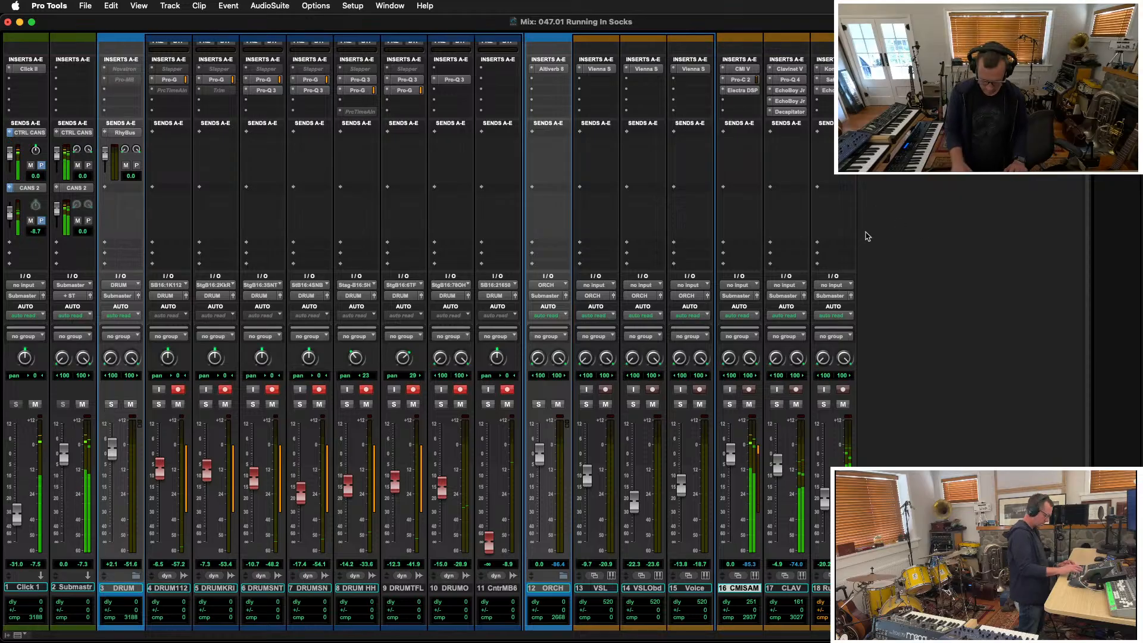
Replay the song from bar 18 in the Edit window and examine the transition where the CMI SAMPLER and CLAV clips begin
key(super+equal)
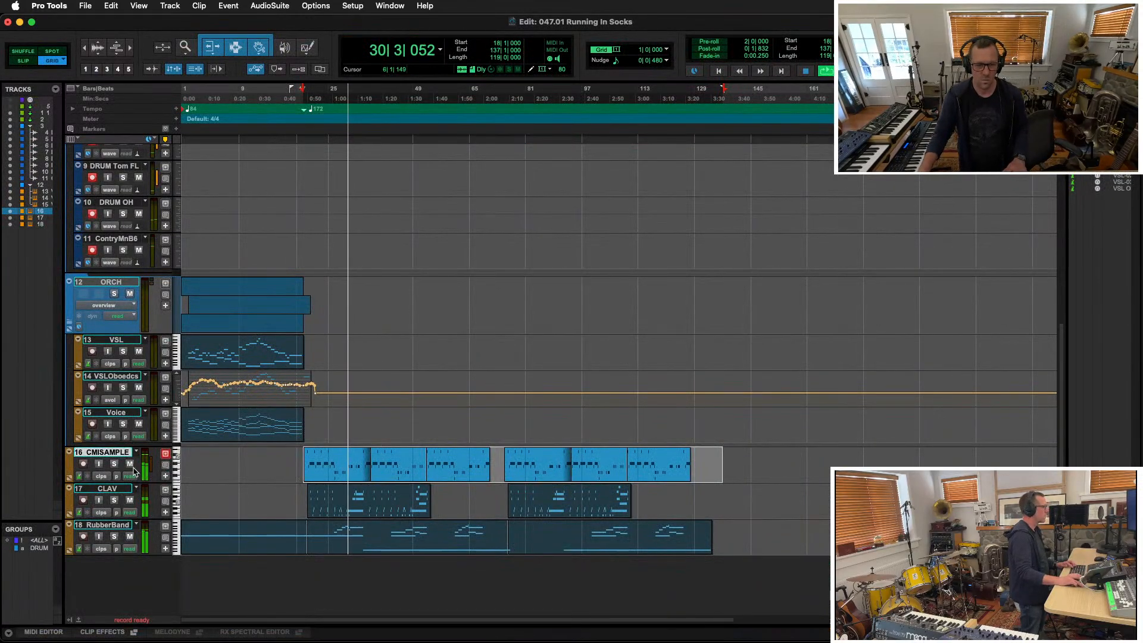
key(space)
key(space)
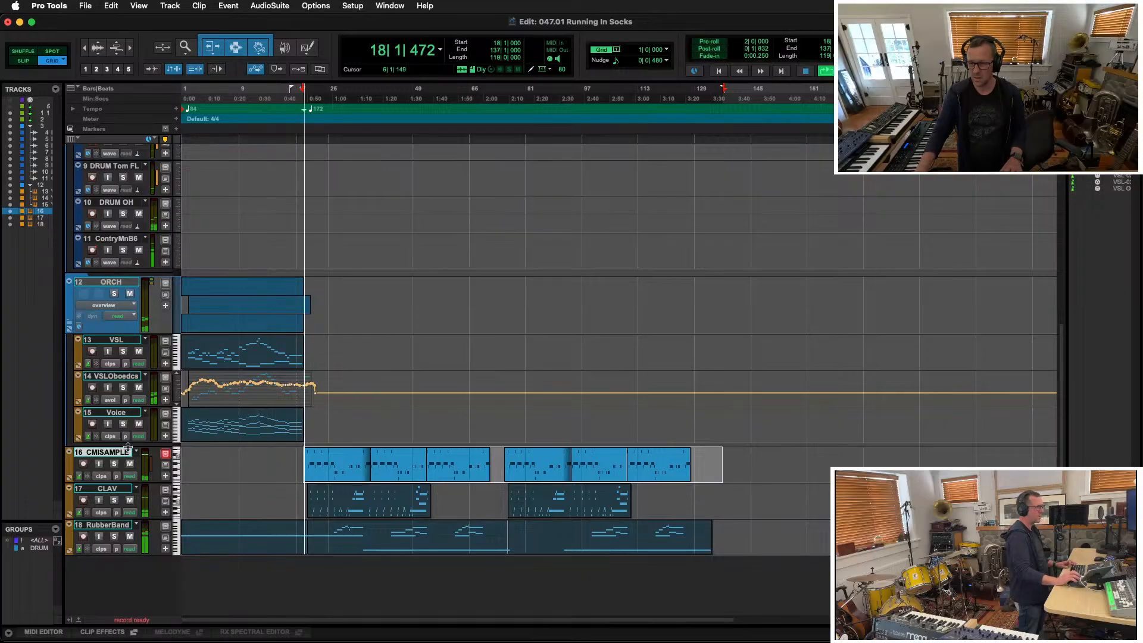
key(t)
key(t)
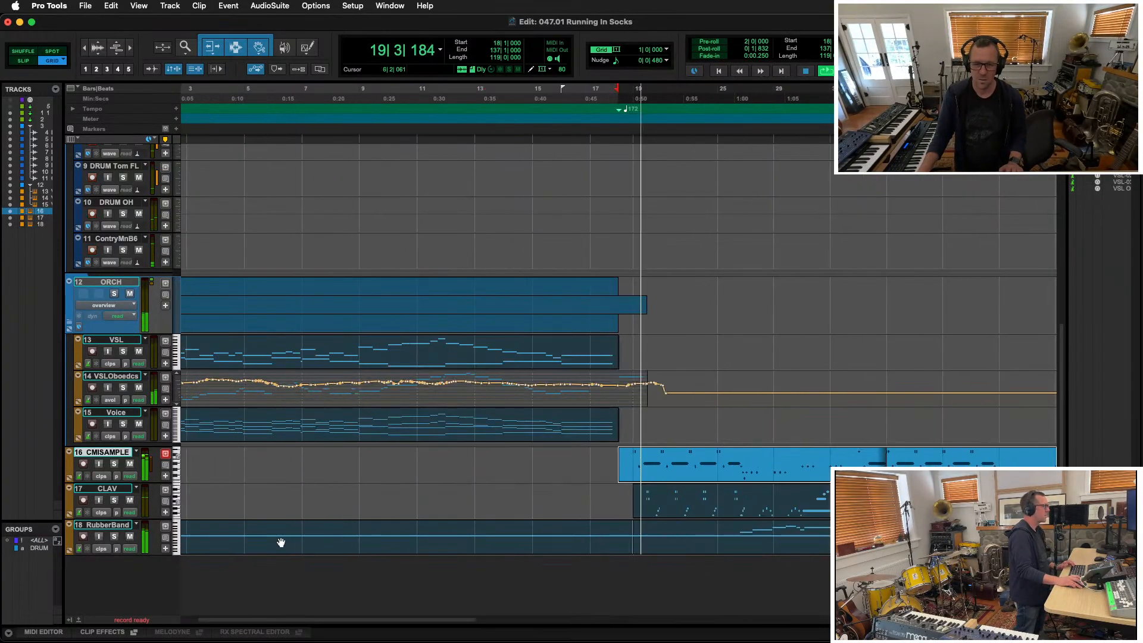
key(space)
key(r)
key(r)
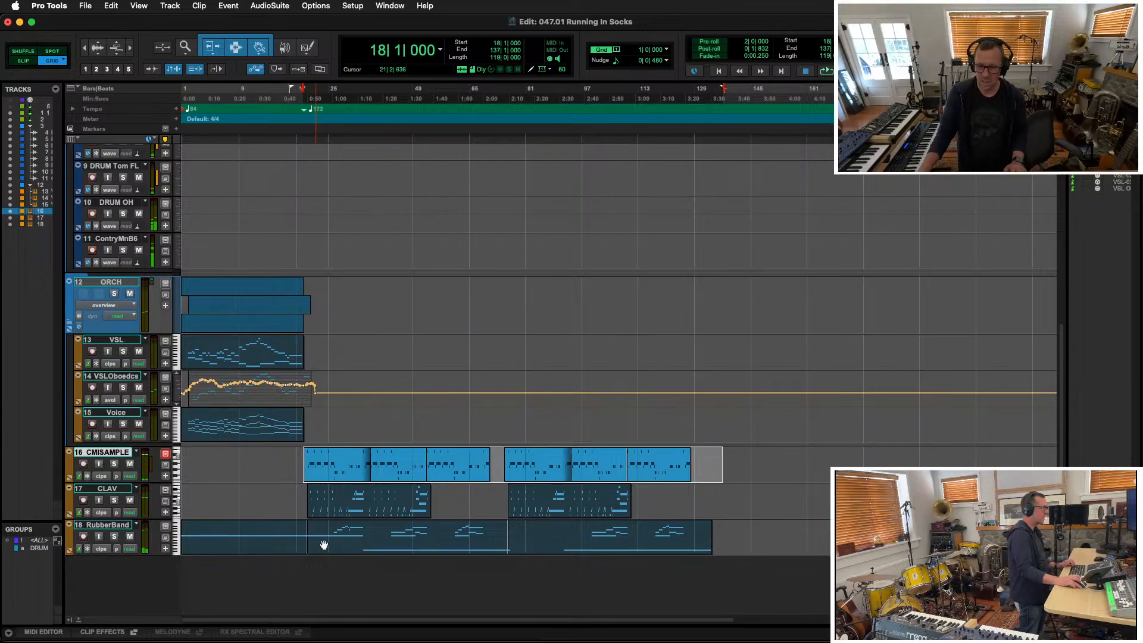
Move the CMI SAMPLER and CLAV tracks above the ORCH folder and increase their track height
key(shift+semicolon)
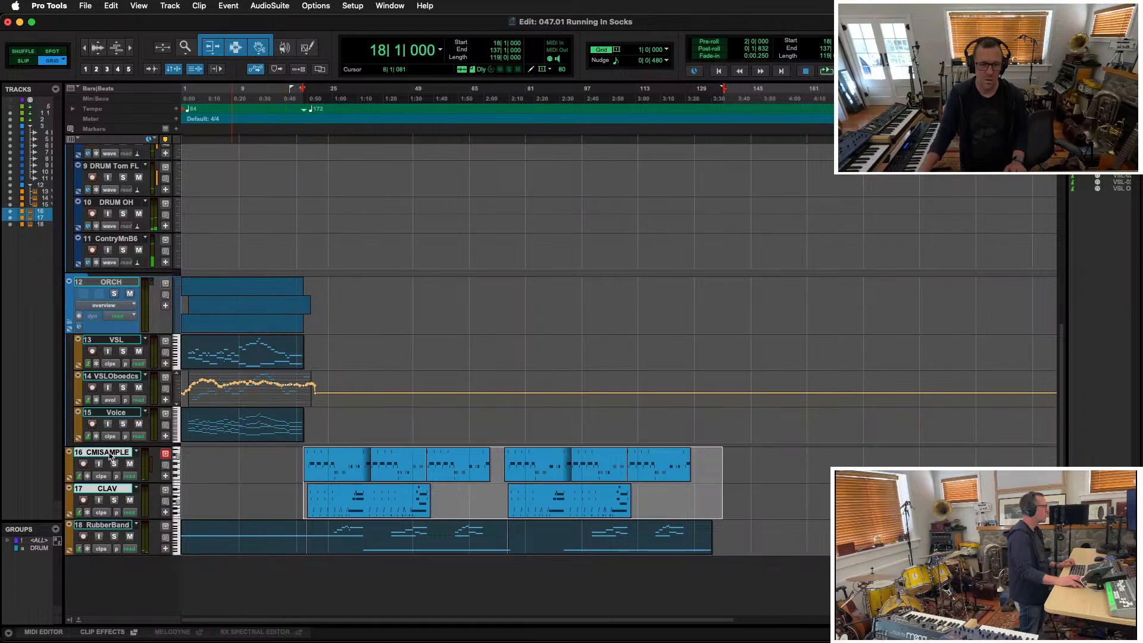
drag(109, 456, 45, 262)
scroll(550, 364, up, 5)
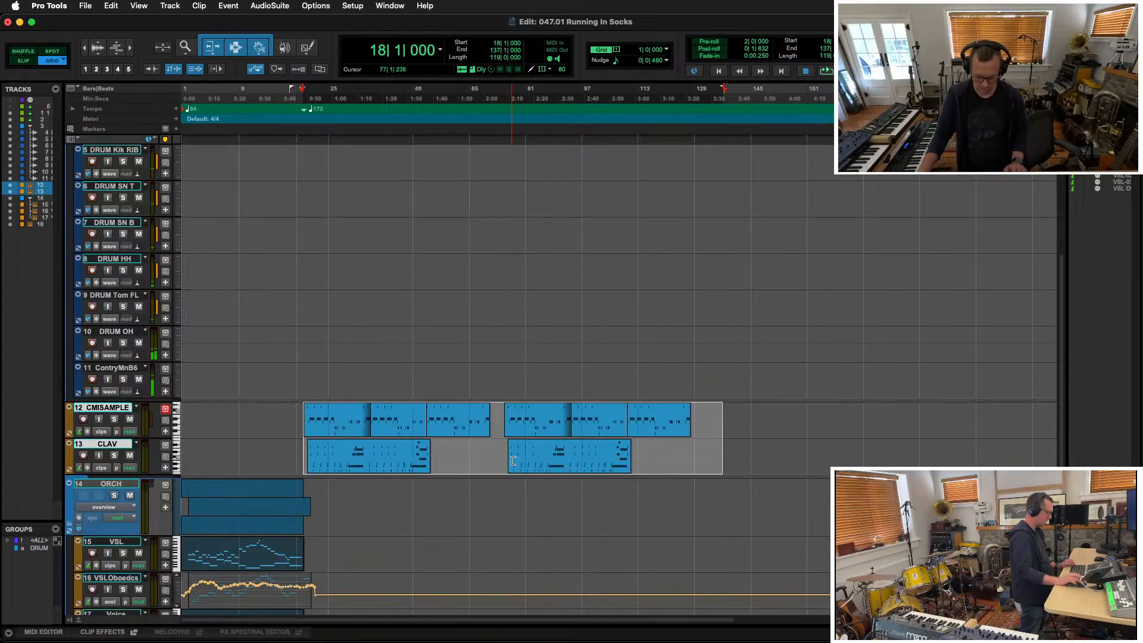
key(ctrl+Up)
key(ctrl+Up)
key(ctrl+Down)
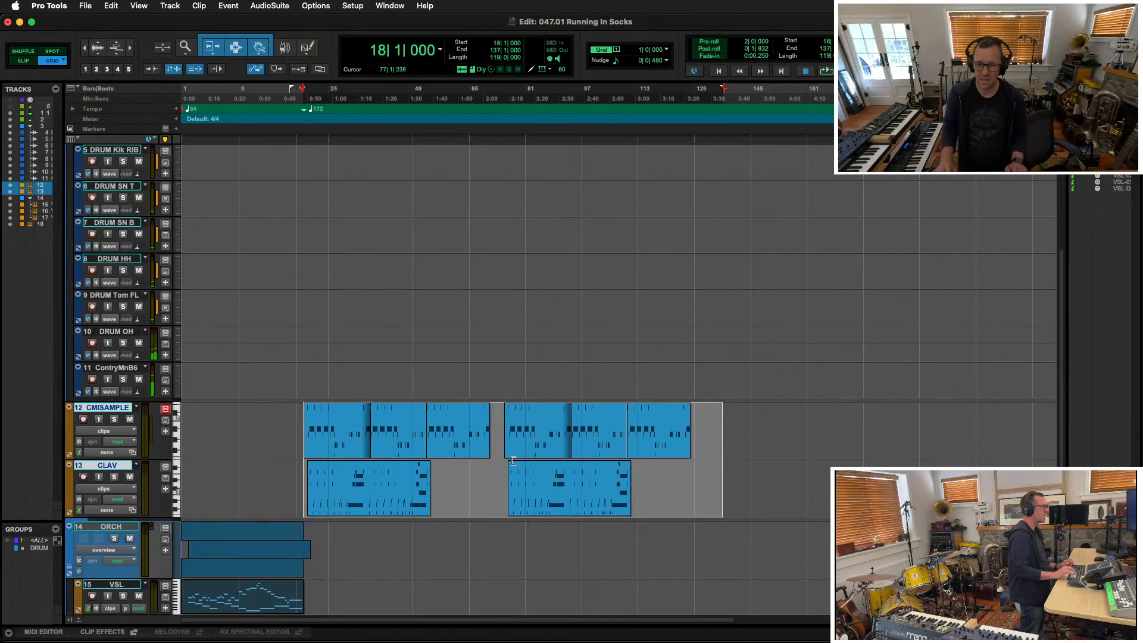
scroll(453, 470, down, 5)
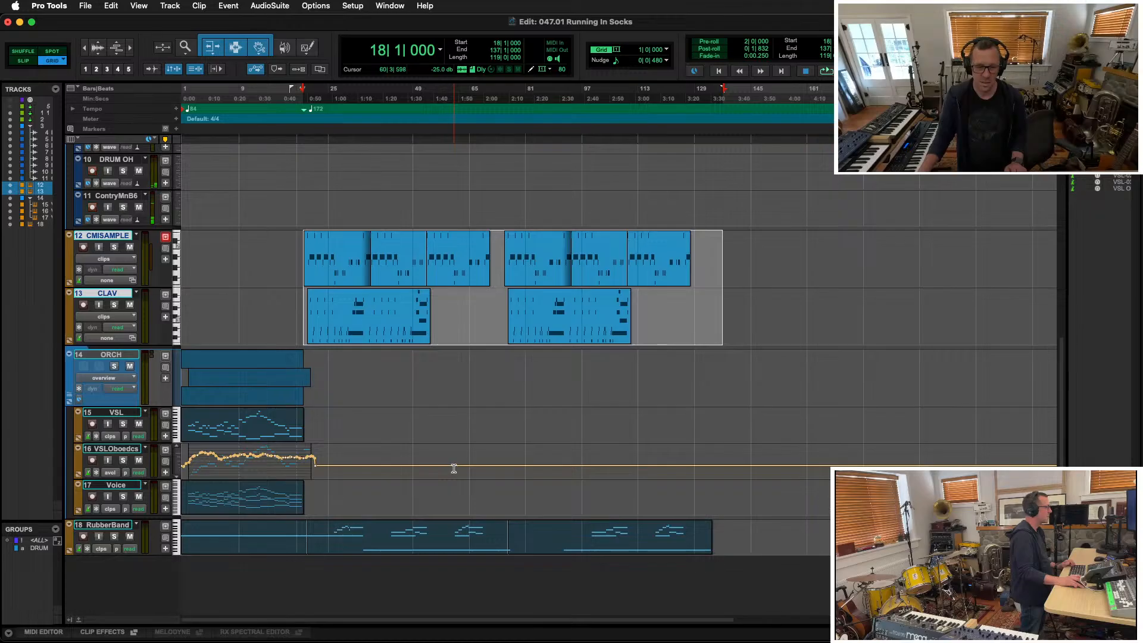
Move the RubberBand track directly below CLAV, above the ORCH folder
drag(108, 527, 72, 349)
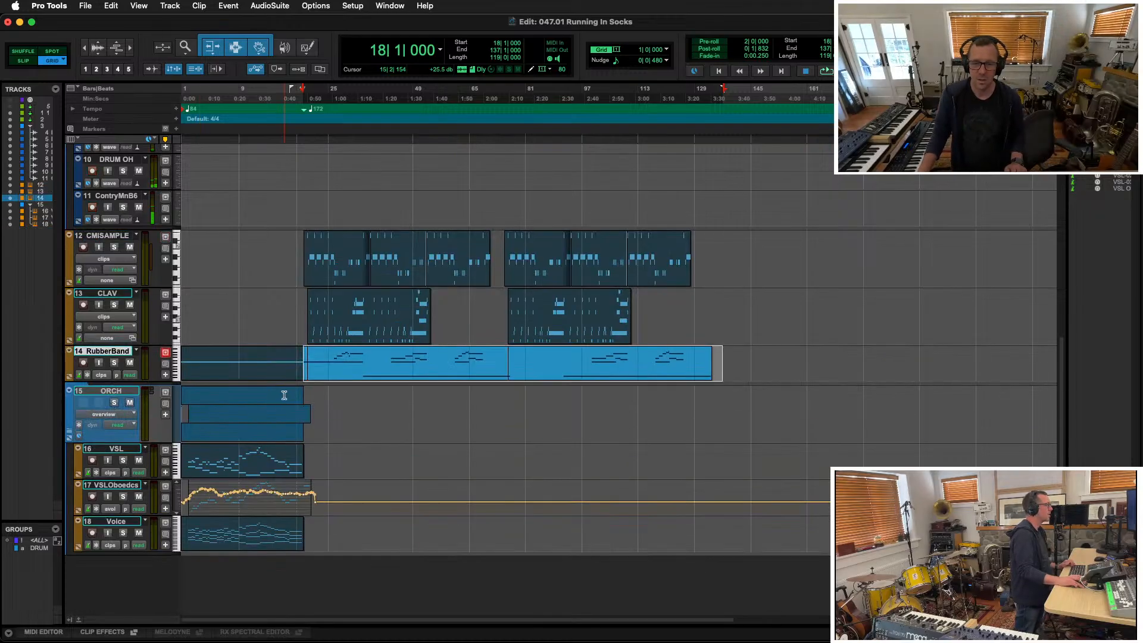
scroll(499, 433, up, 3)
scroll(499, 433, up, 2)
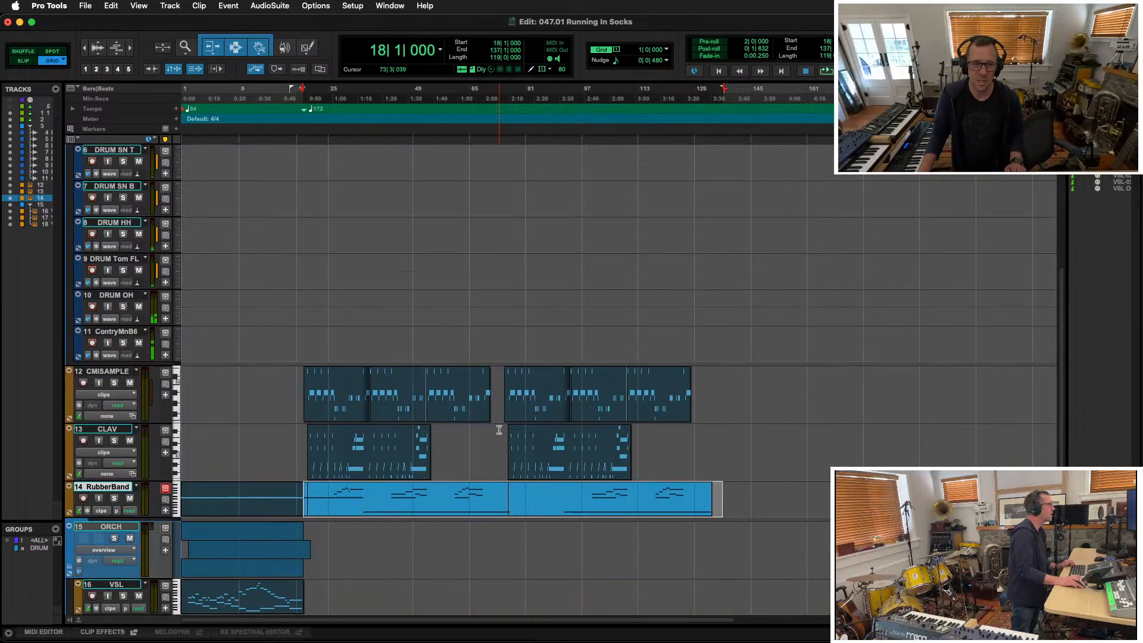
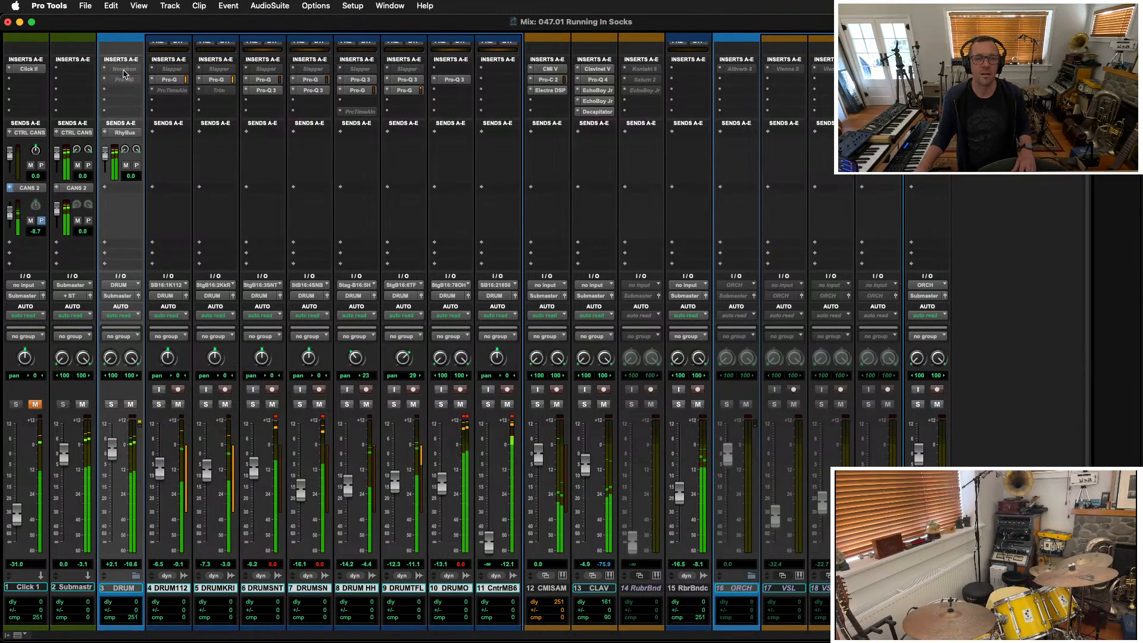
Insert SILIKA in the DRUM track's first insert slot and load the Fuzzy Smoothness preset from the Drum Buss bank
click(106, 72)
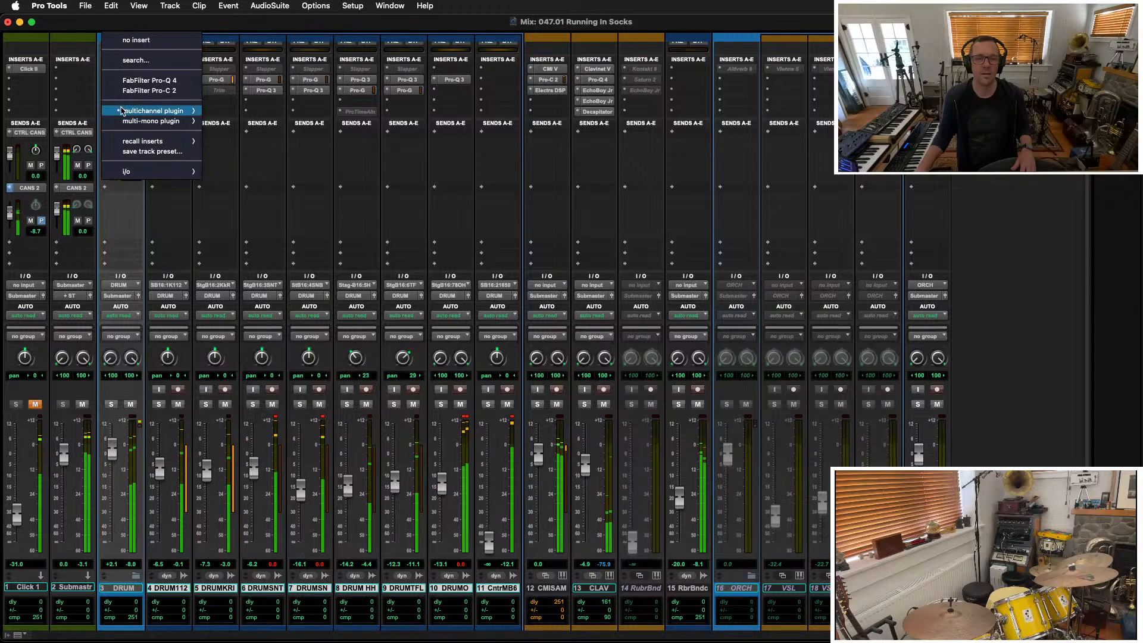
text(lof)
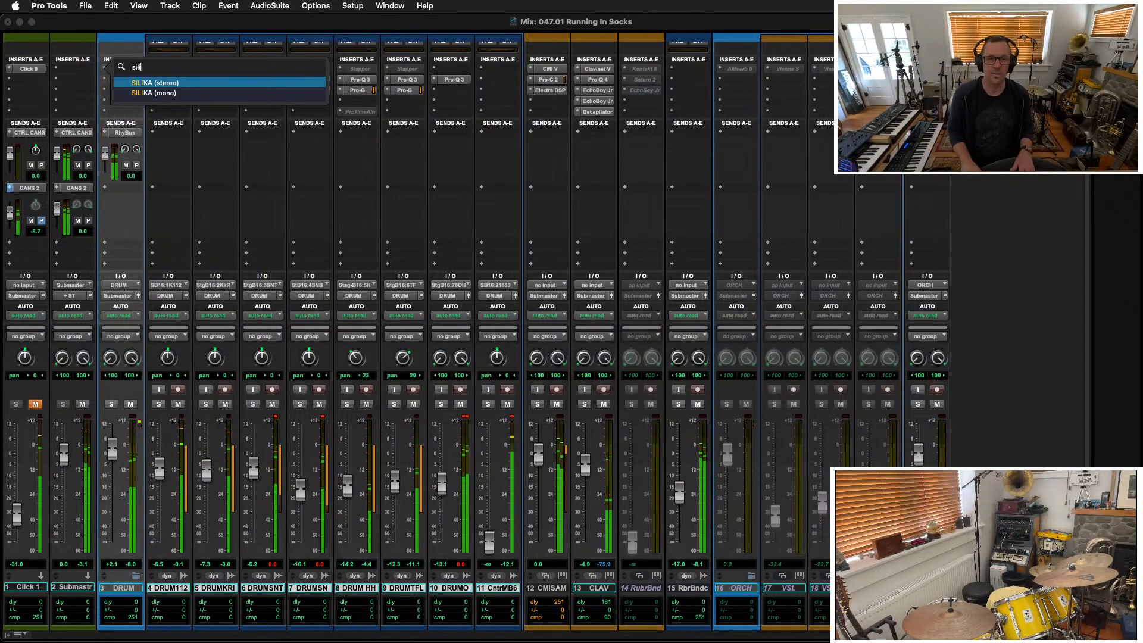
key(Return)
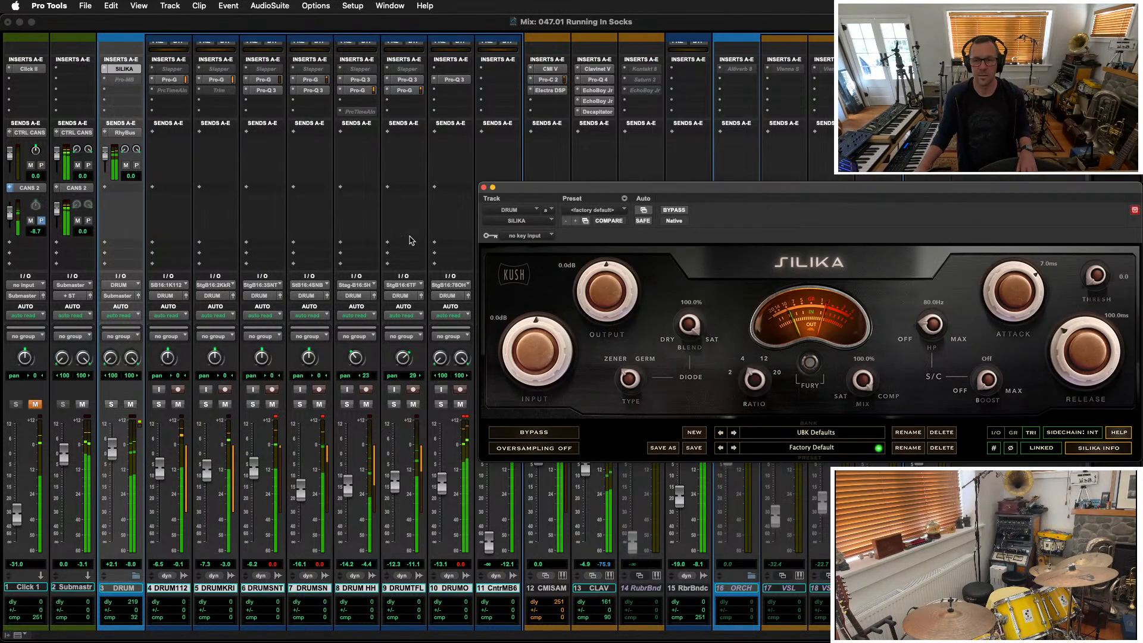
click(819, 434)
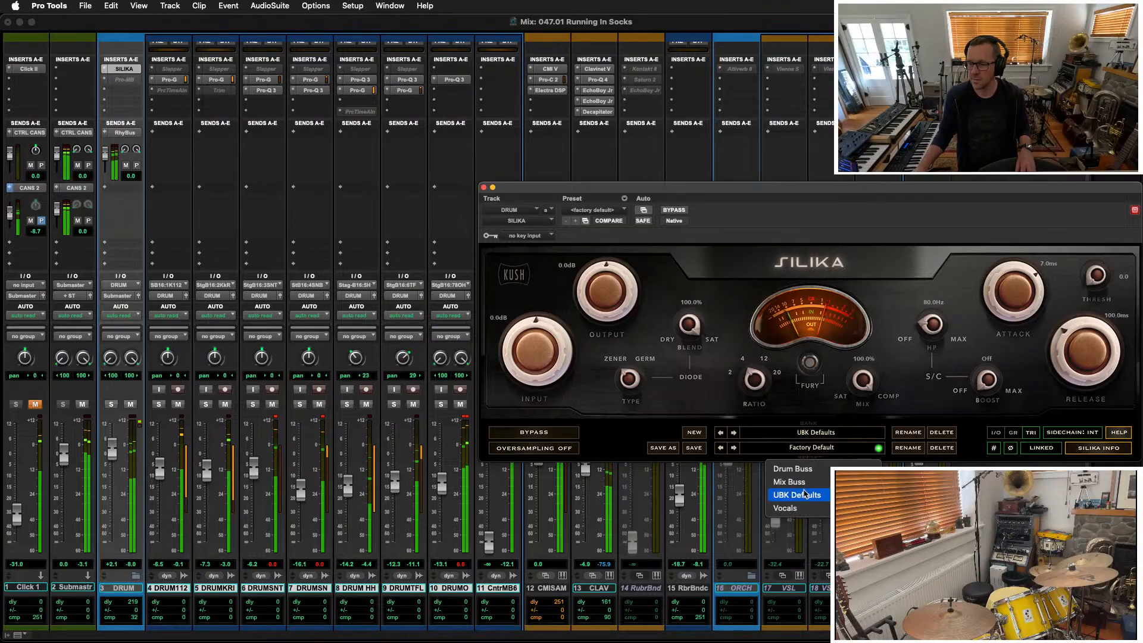
click(794, 469)
click(810, 448)
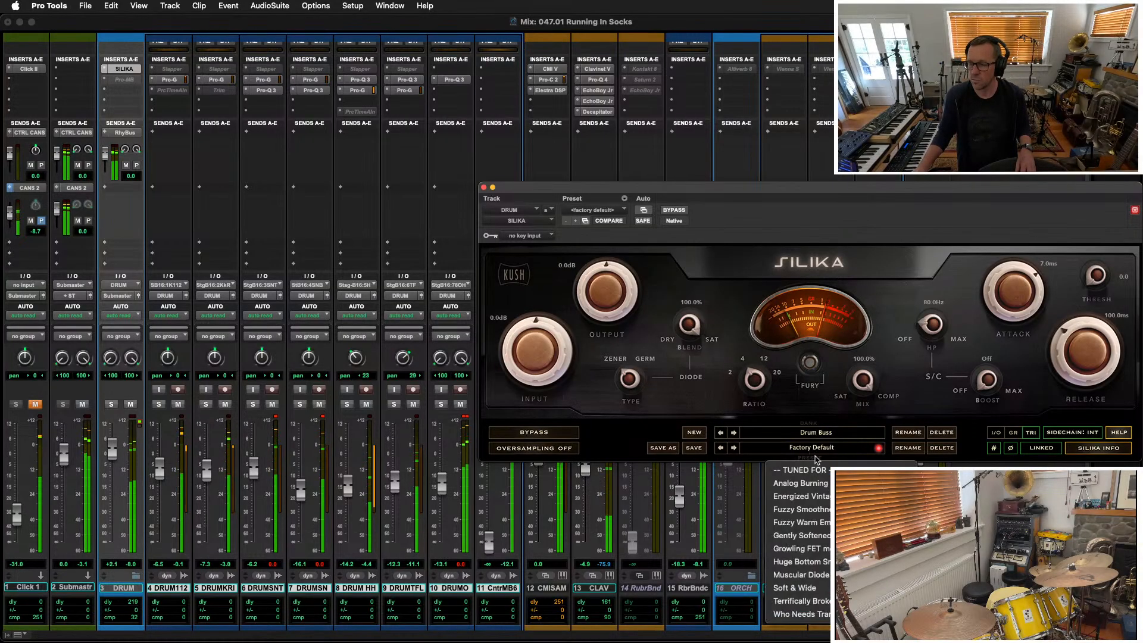
click(801, 509)
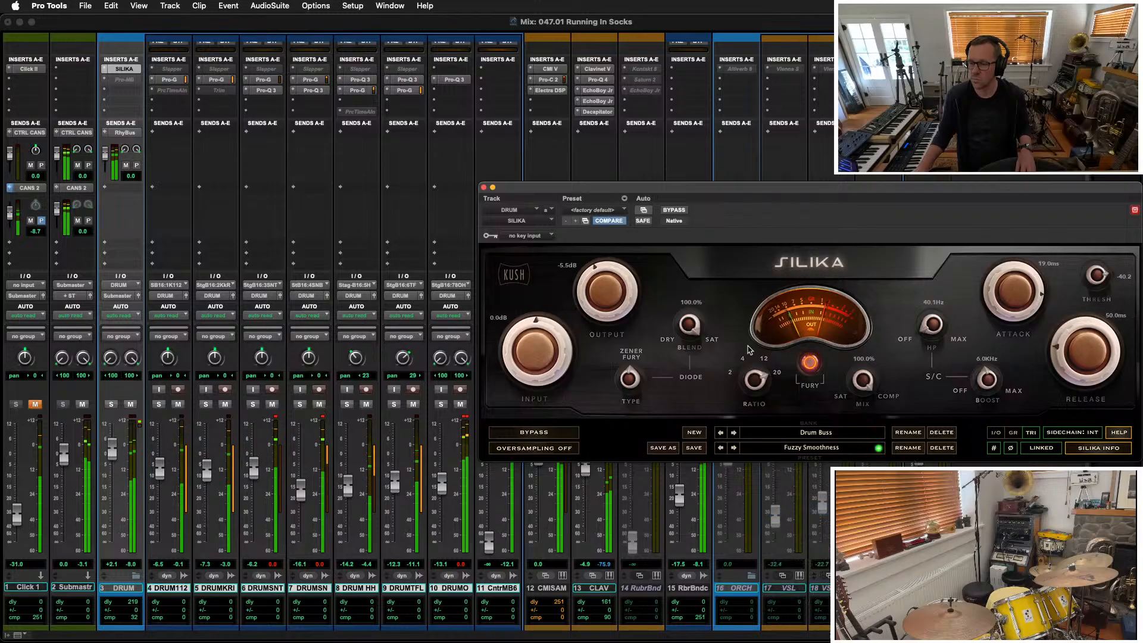
drag(896, 193, 550, 178)
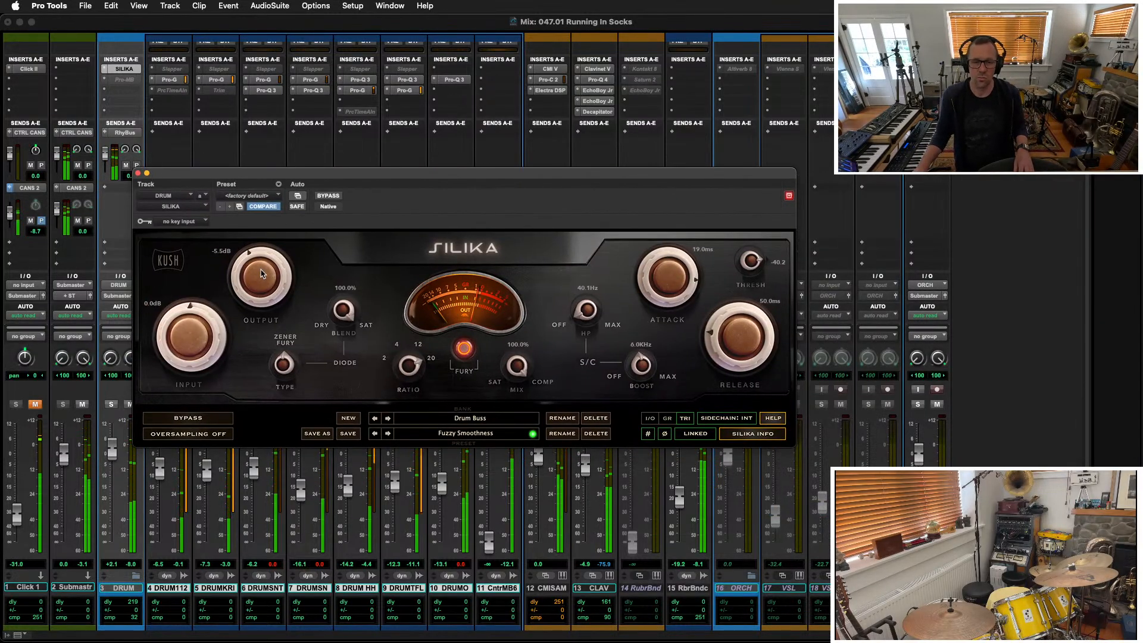
Insert FabFilter Pro-Q 4 after SILIKA on DRUM and add a high-shelf cut of about -7.2 dB near 4273 Hz
click(104, 83)
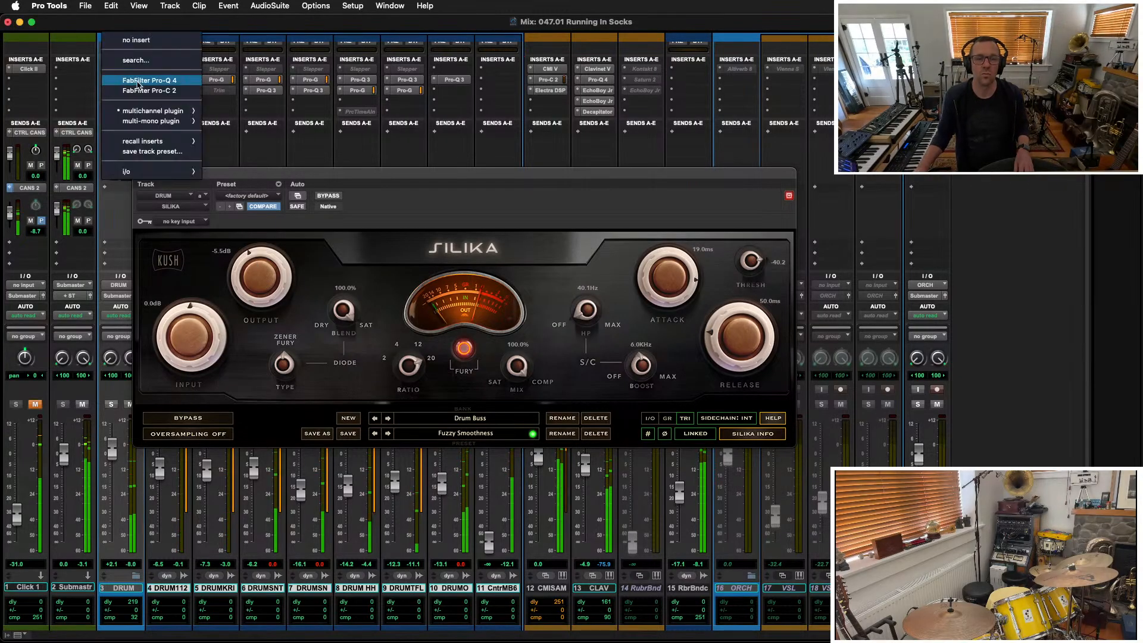
click(158, 83)
click(841, 421)
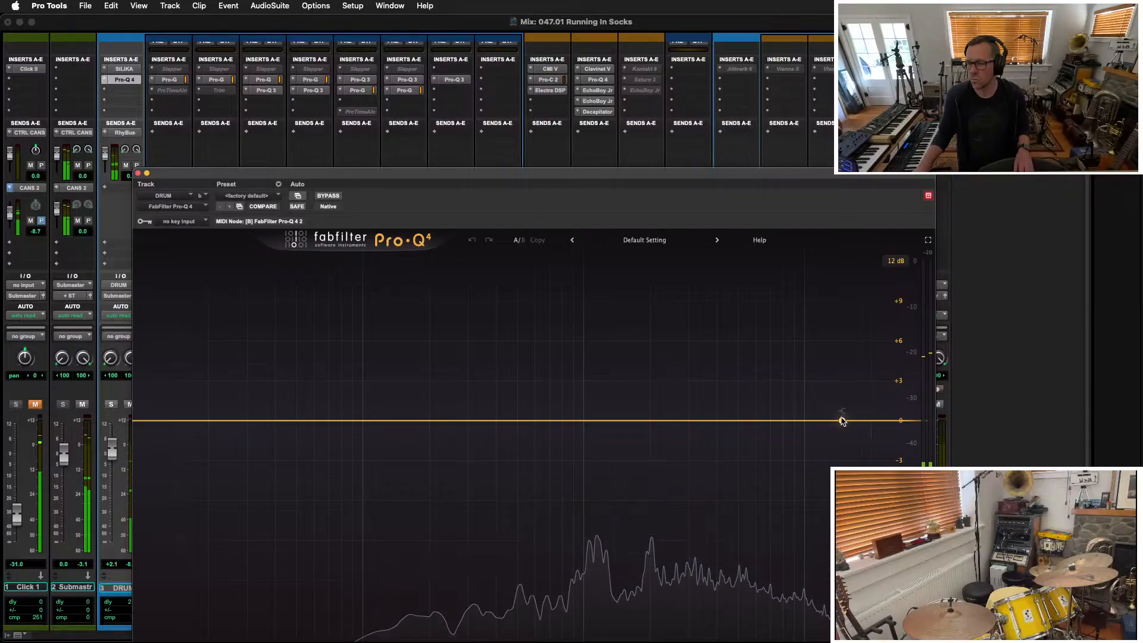
drag(841, 421, 723, 519)
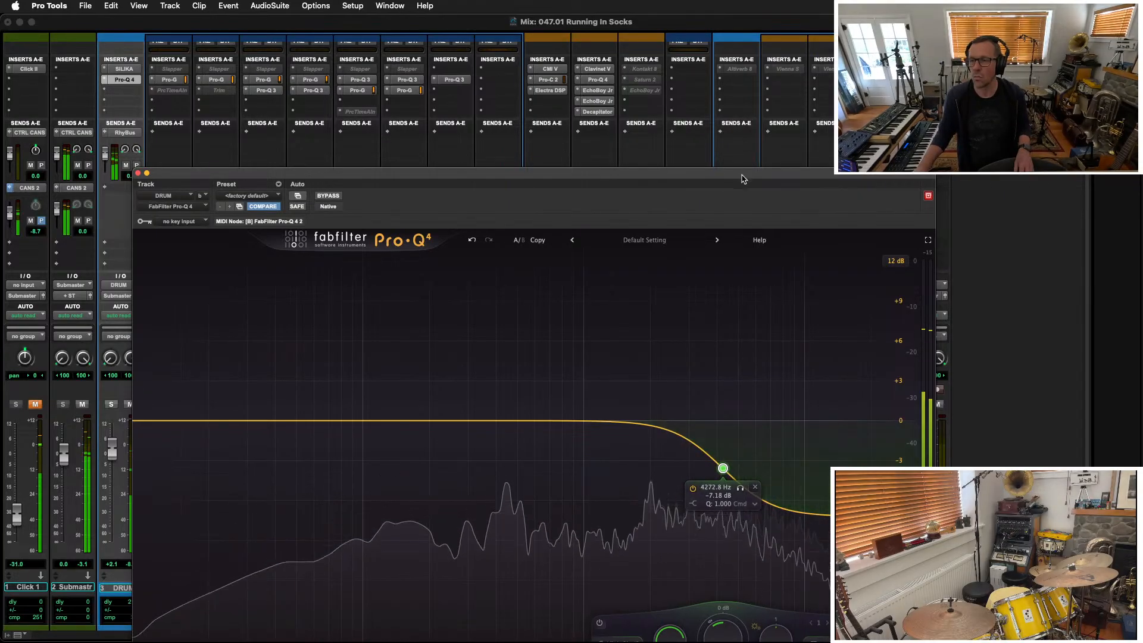
drag(742, 175, 632, 52)
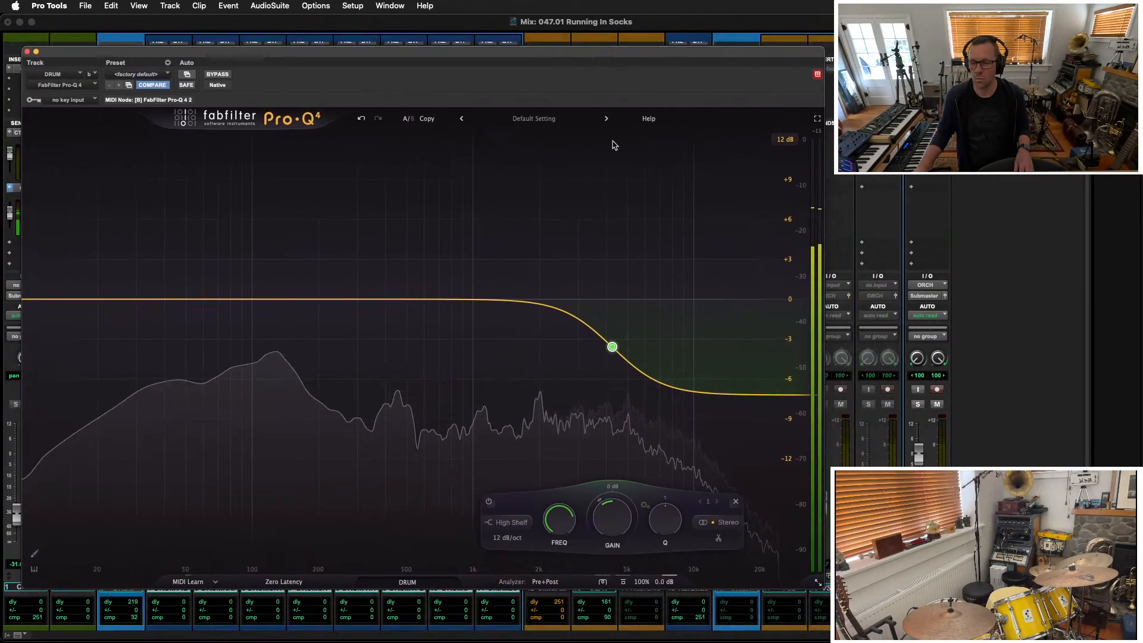
Set the high shelf's slope to 6 dB/oct and deepen its cut to about -9.8 dB near 4139 Hz
click(516, 540)
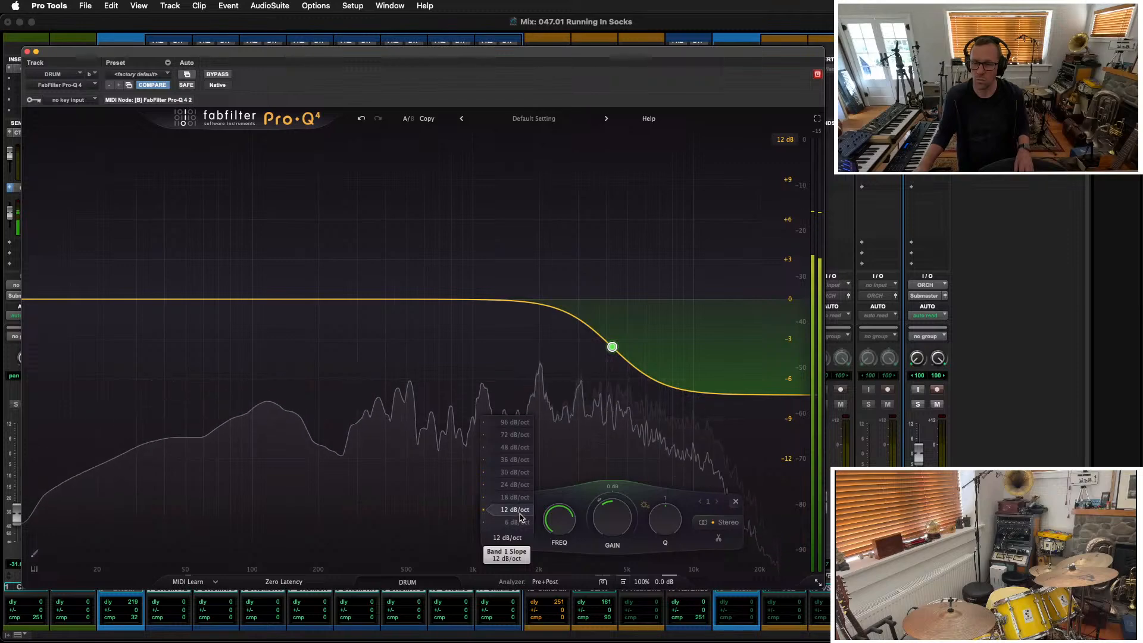
click(516, 523)
mouse_move(612, 347)
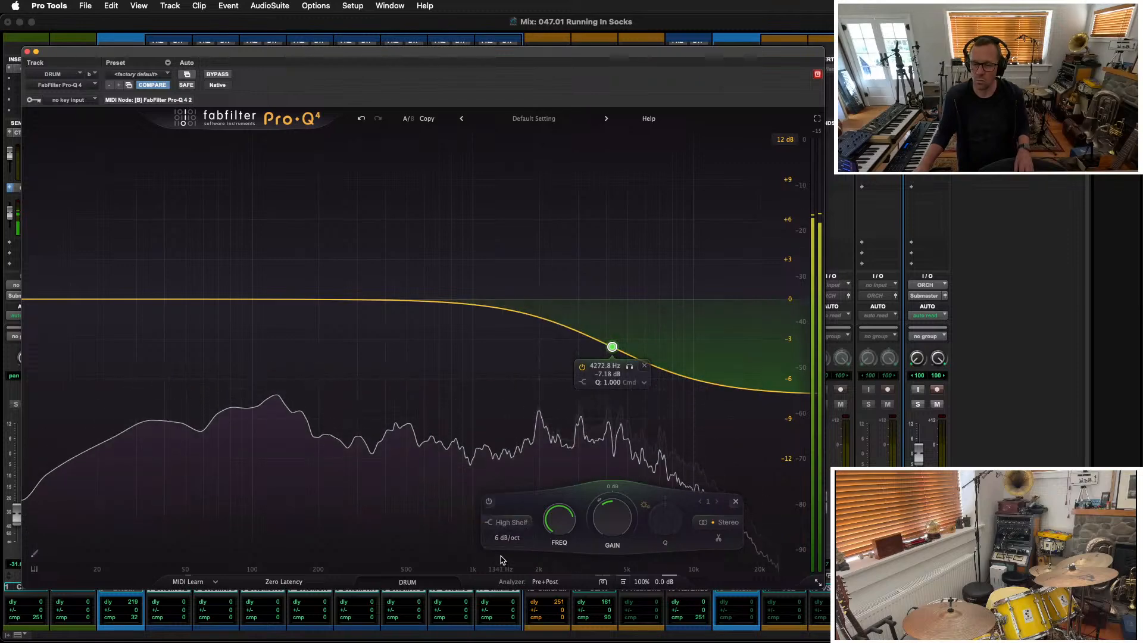
drag(612, 347, 608, 388)
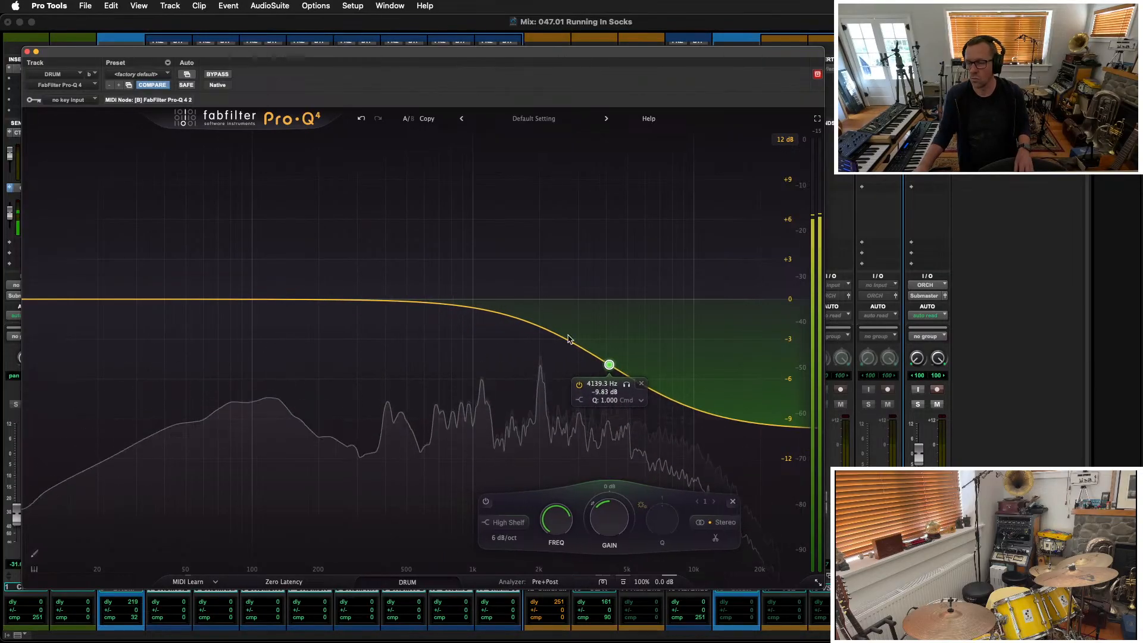
click(27, 52)
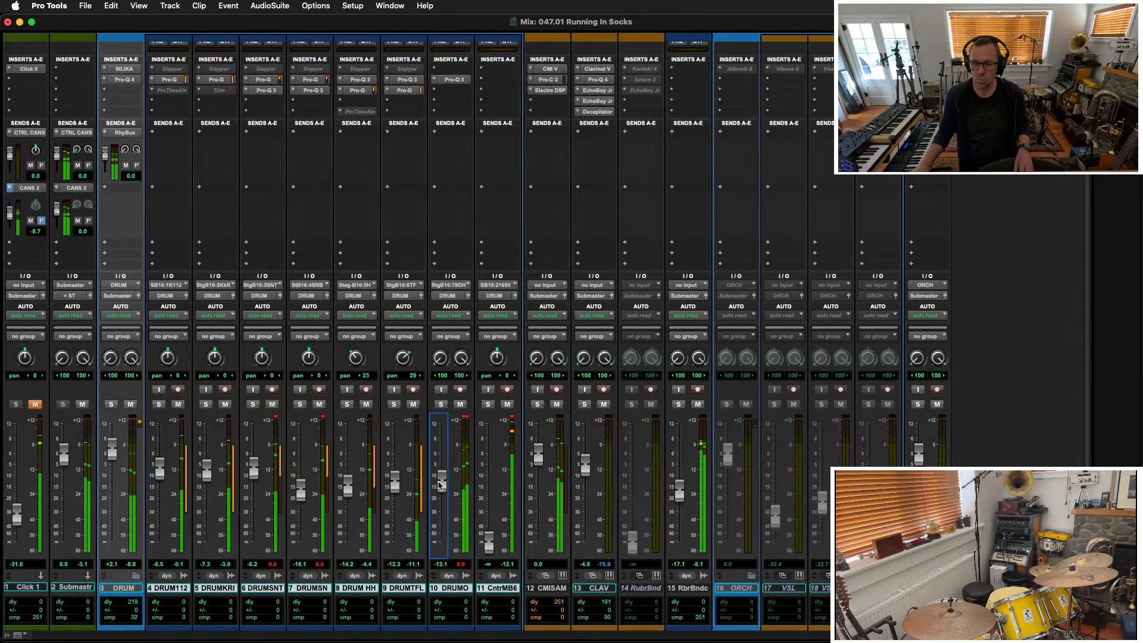
During playback, set the DRUM OH track volume to -12.6 dB and raise the ContryMnB6 track to -38.9 dB
drag(442, 488, 443, 483)
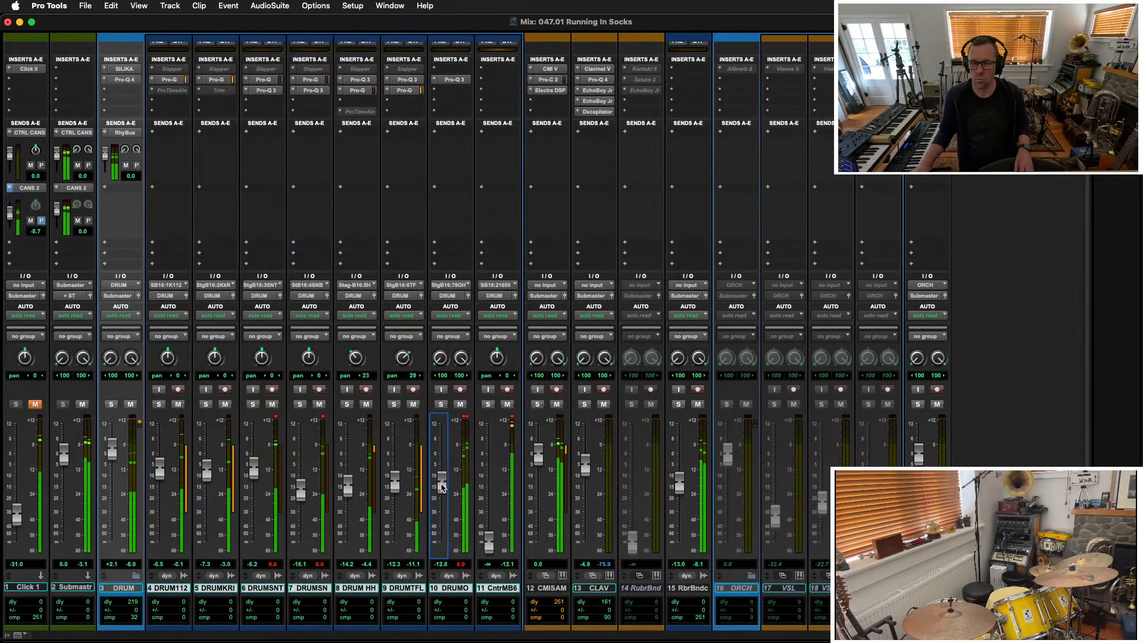
mouse_move(488, 542)
mouse_down()
mouse_move(491, 501)
mouse_move(489, 520)
mouse_up()
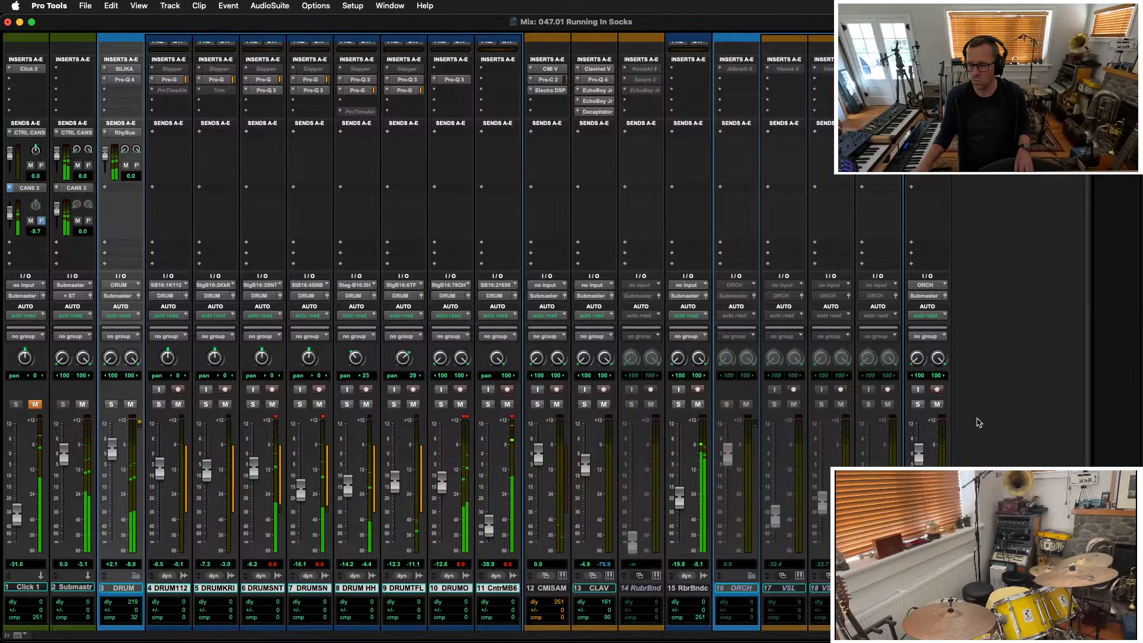
key(super+equal)
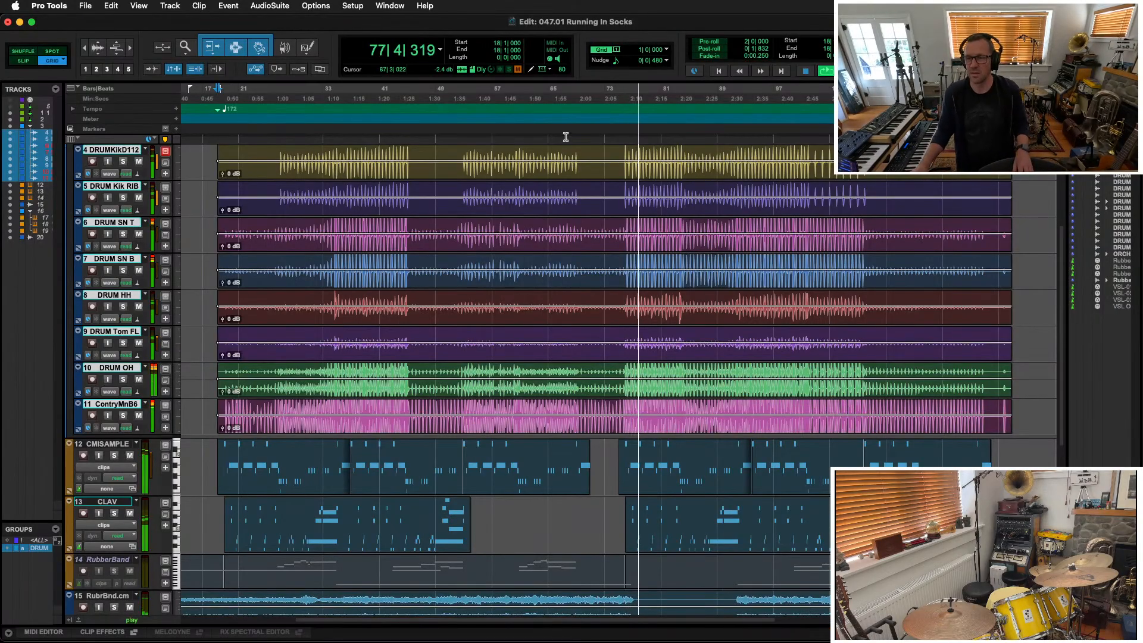
key(t)
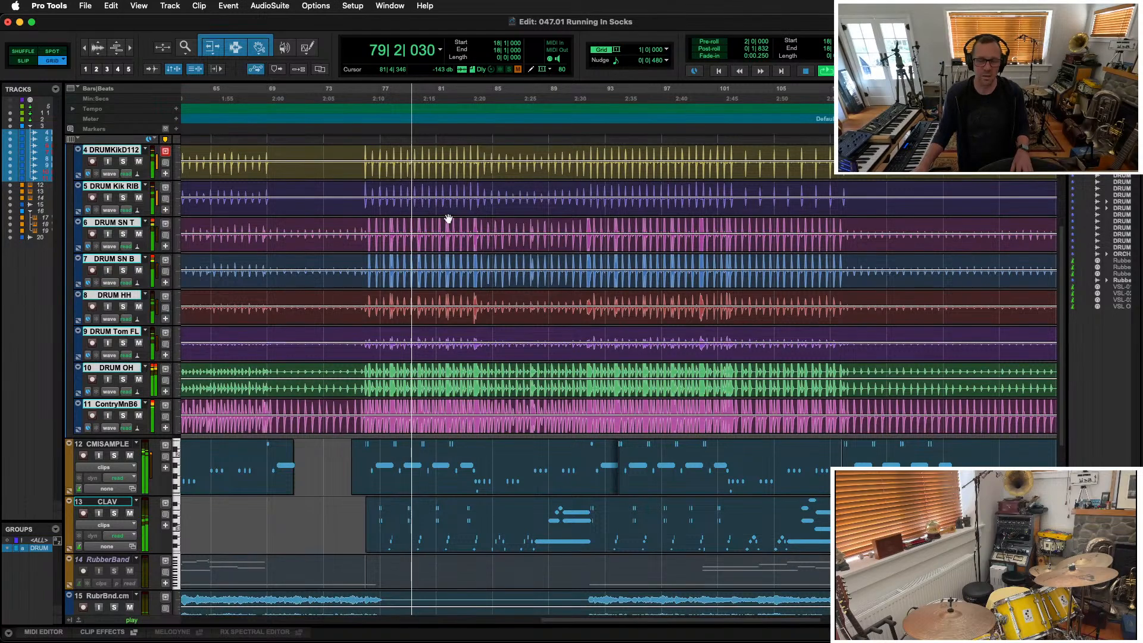
key(super+equal)
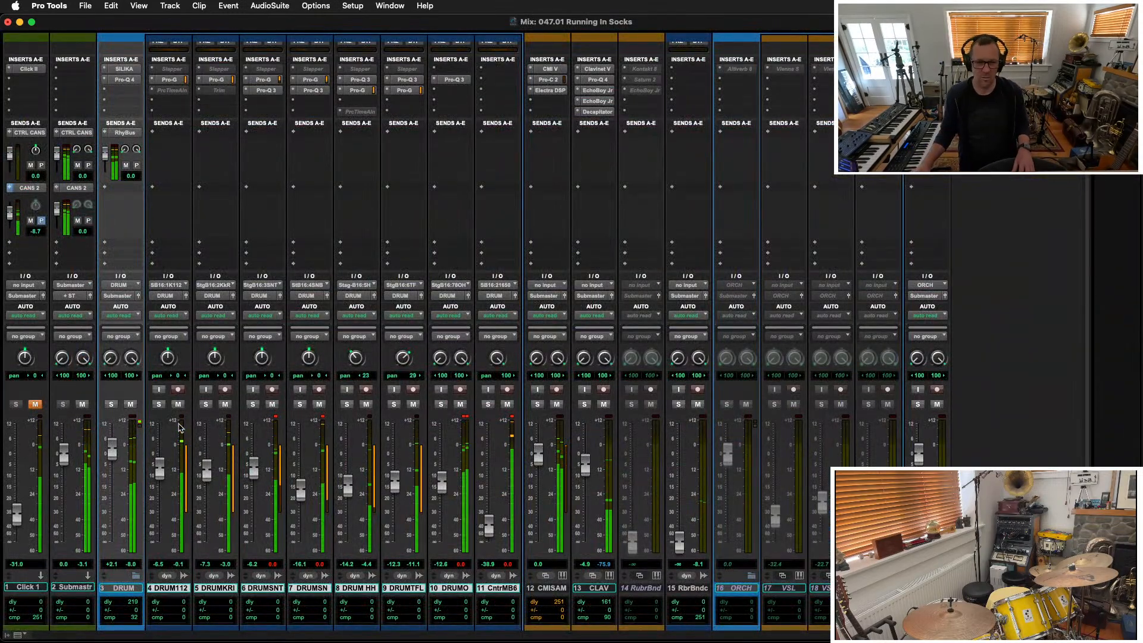
Move Pro-Q 4 down to DRUM's third insert slot and insert the stereo API-2500 compressor between it and SILIKA
click(122, 69)
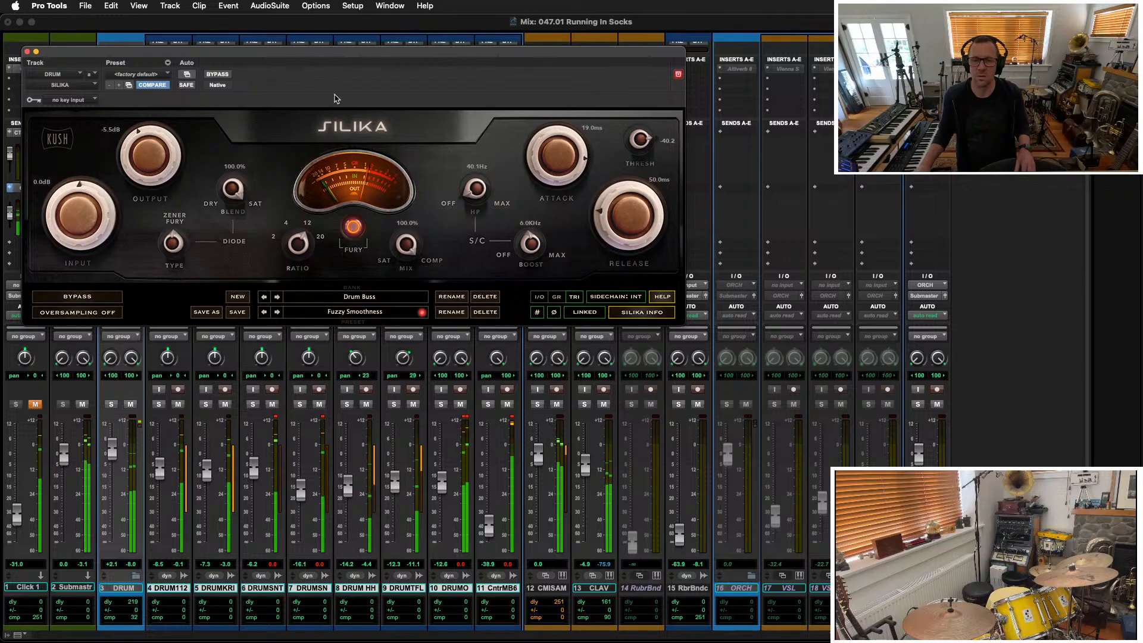
drag(336, 99, 520, 222)
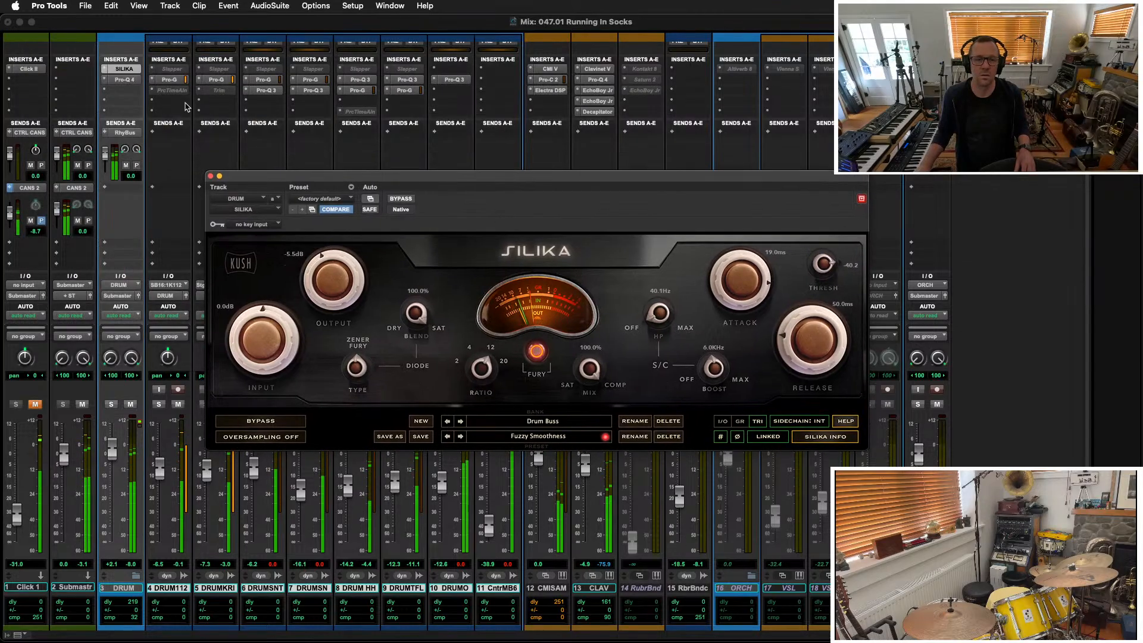
click(119, 82)
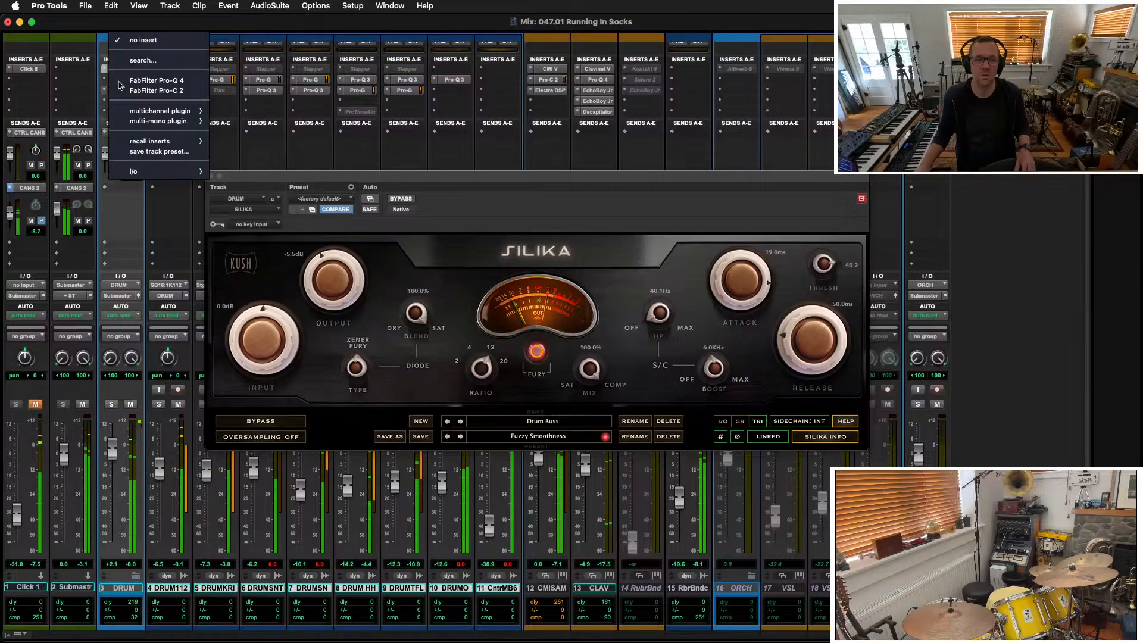
mouse_move(179, 111)
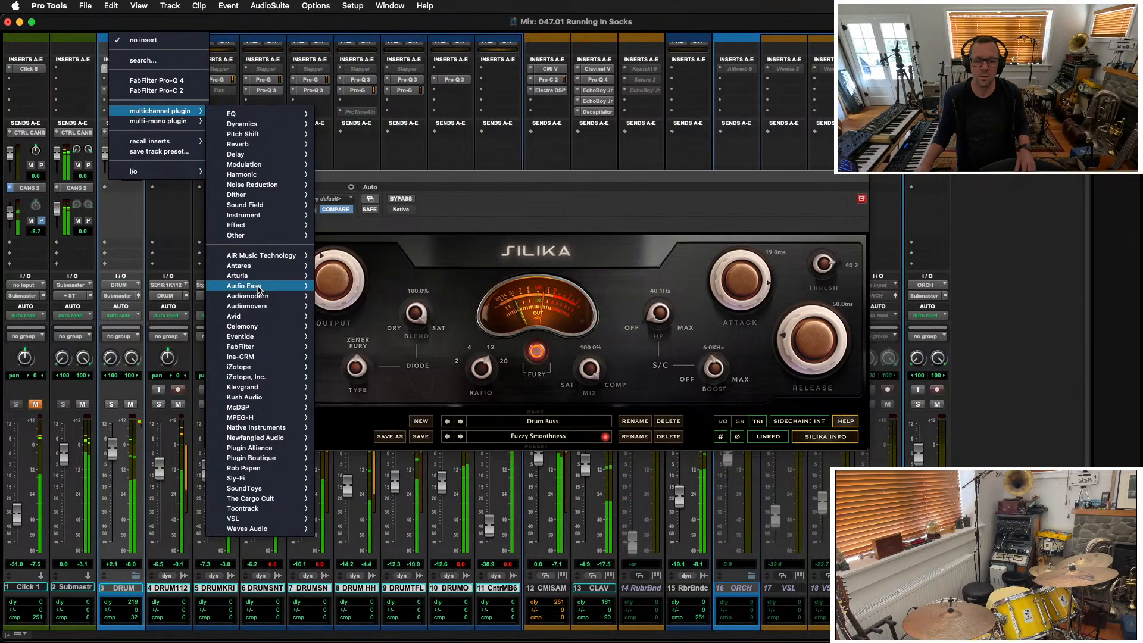
mouse_move(268, 123)
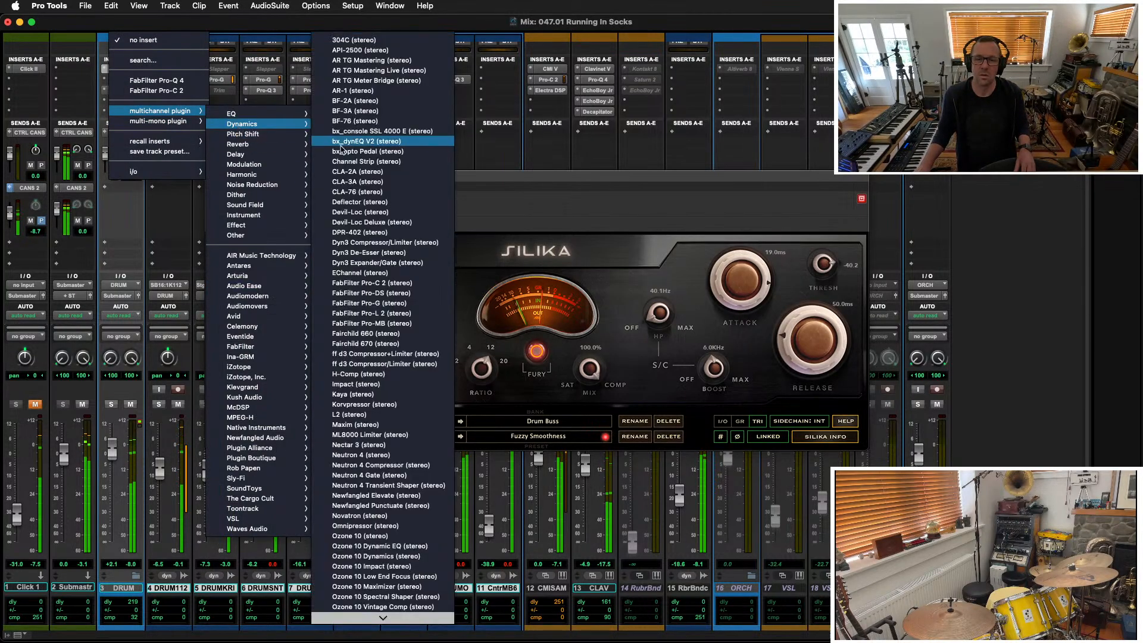
scroll(387, 66, down, 5)
click(390, 52)
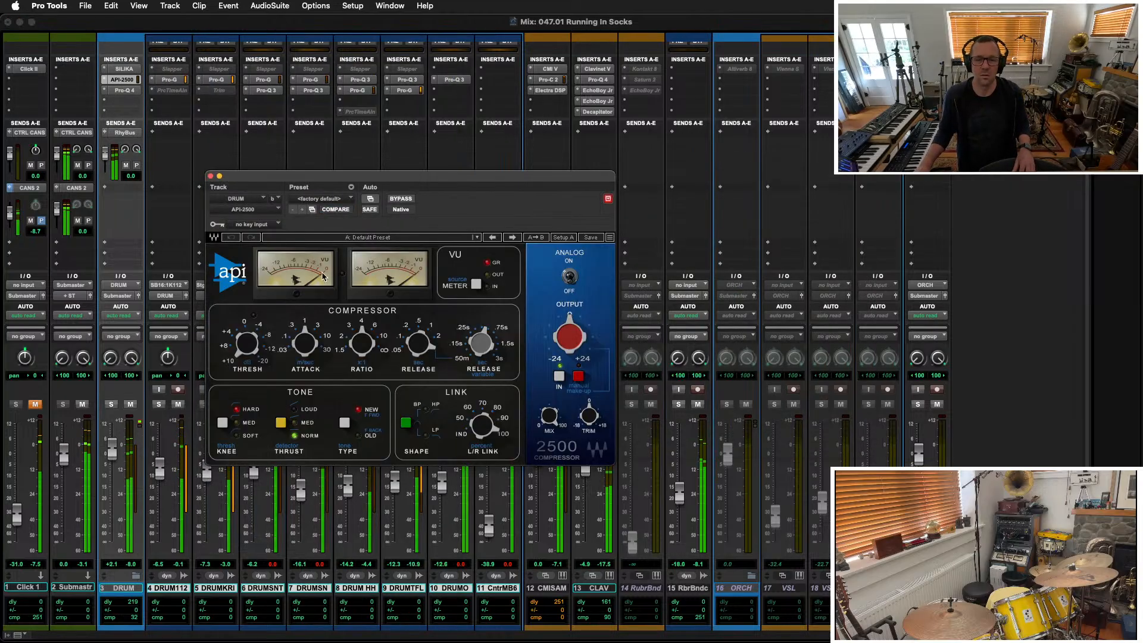
Set the API-2500 attack and release to 0.1, knee to Soft, thrust to Med and type to Old, and adjust its threshold
drag(221, 341, 220, 341)
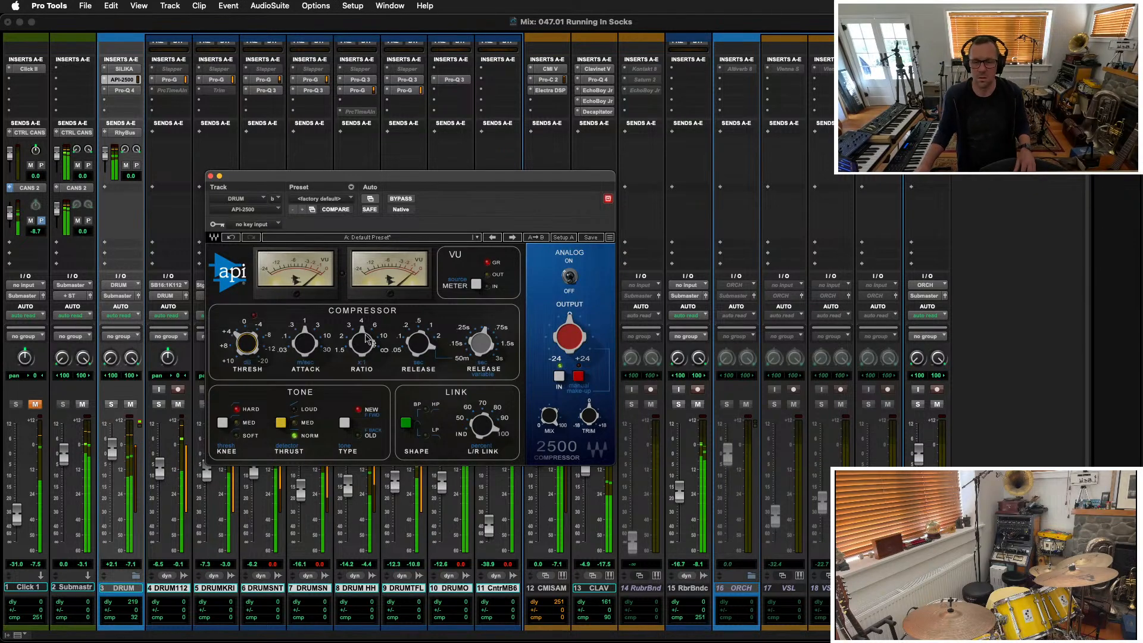
drag(367, 339, 307, 344)
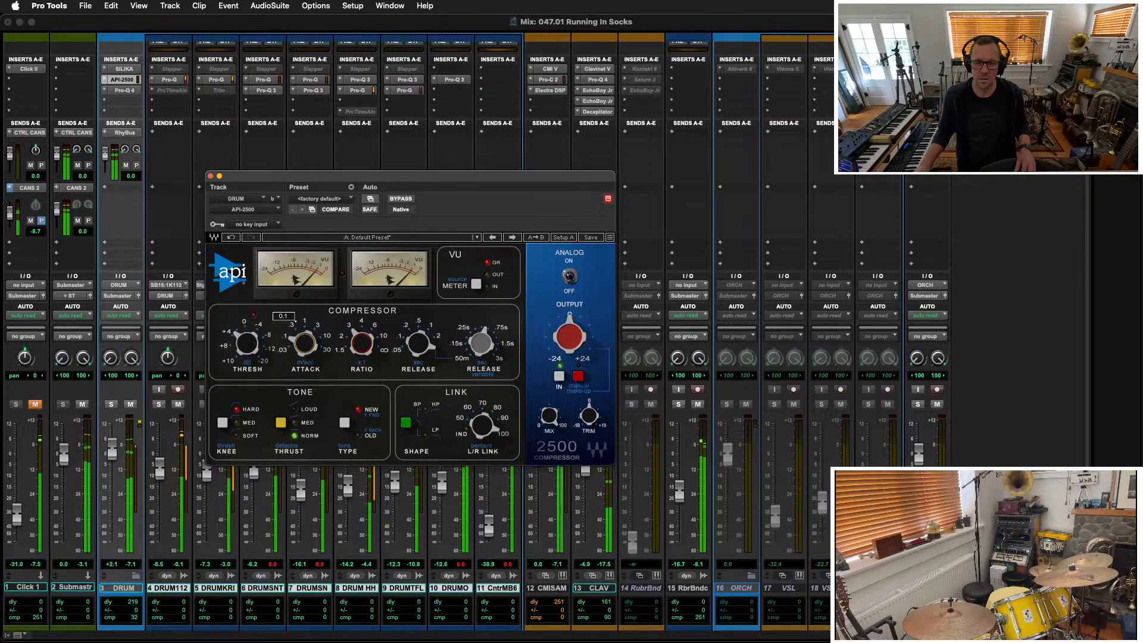
drag(418, 343, 418, 342)
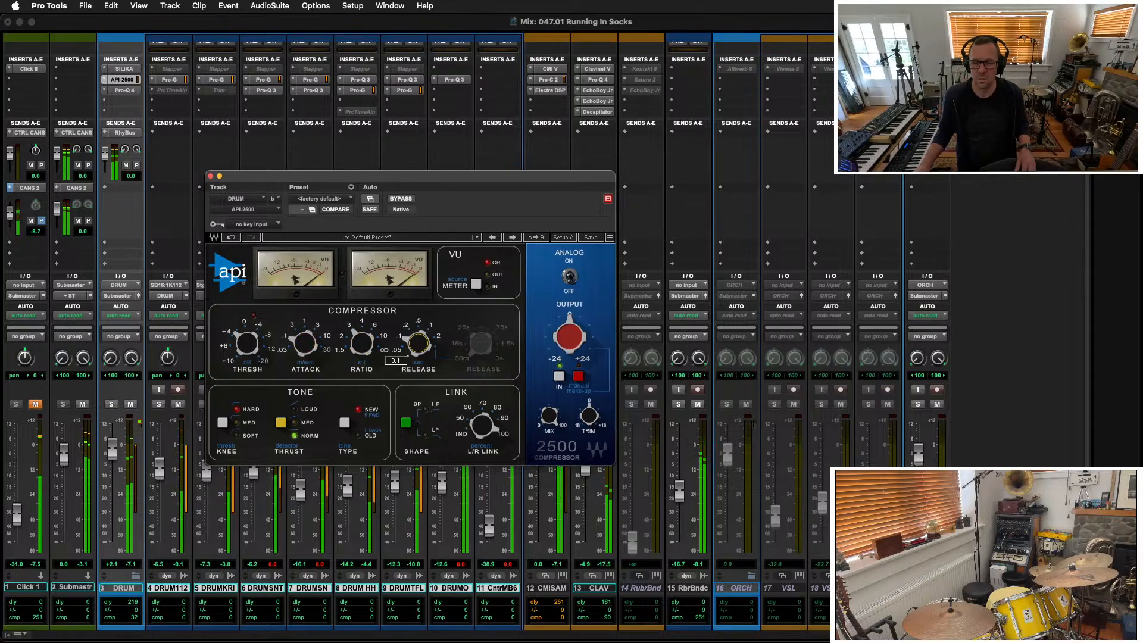
drag(237, 355, 237, 351)
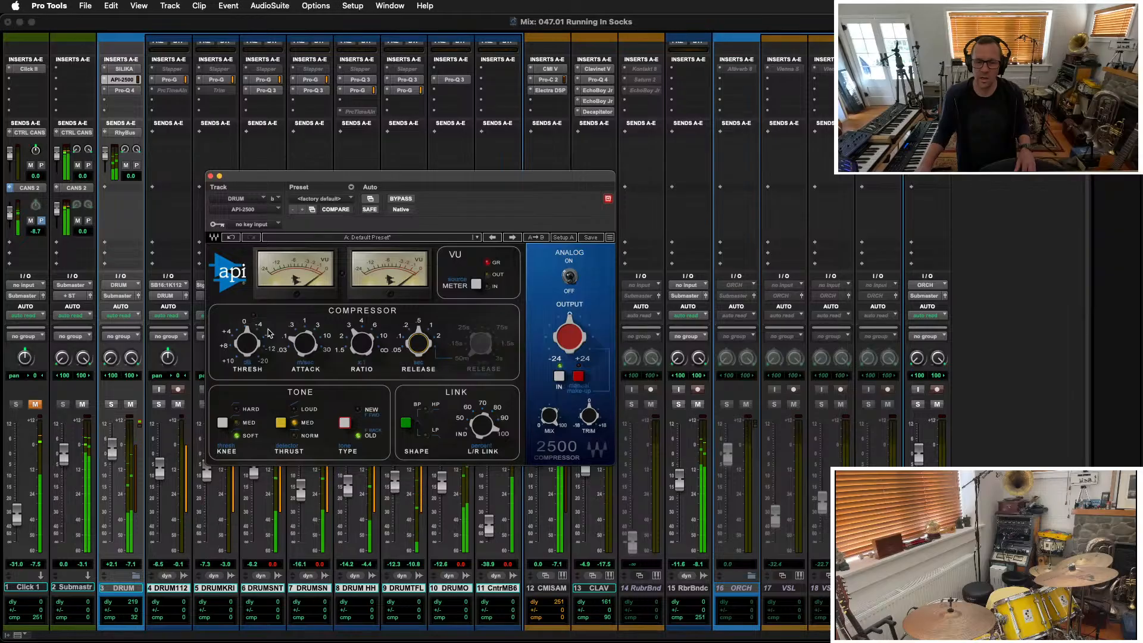
drag(249, 346, 249, 350)
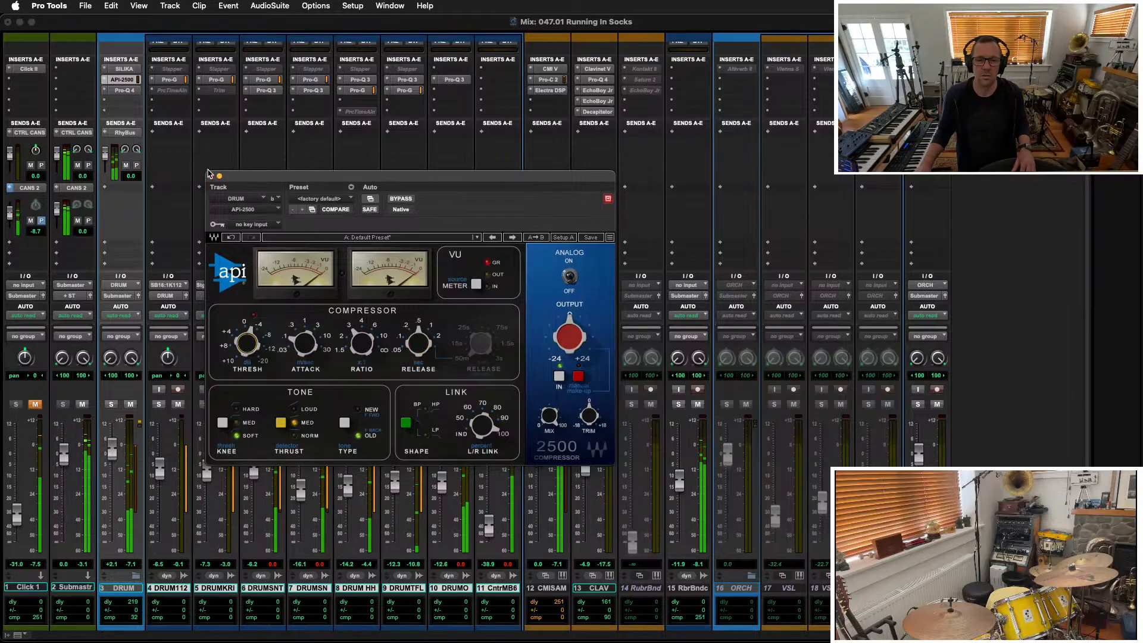
click(211, 176)
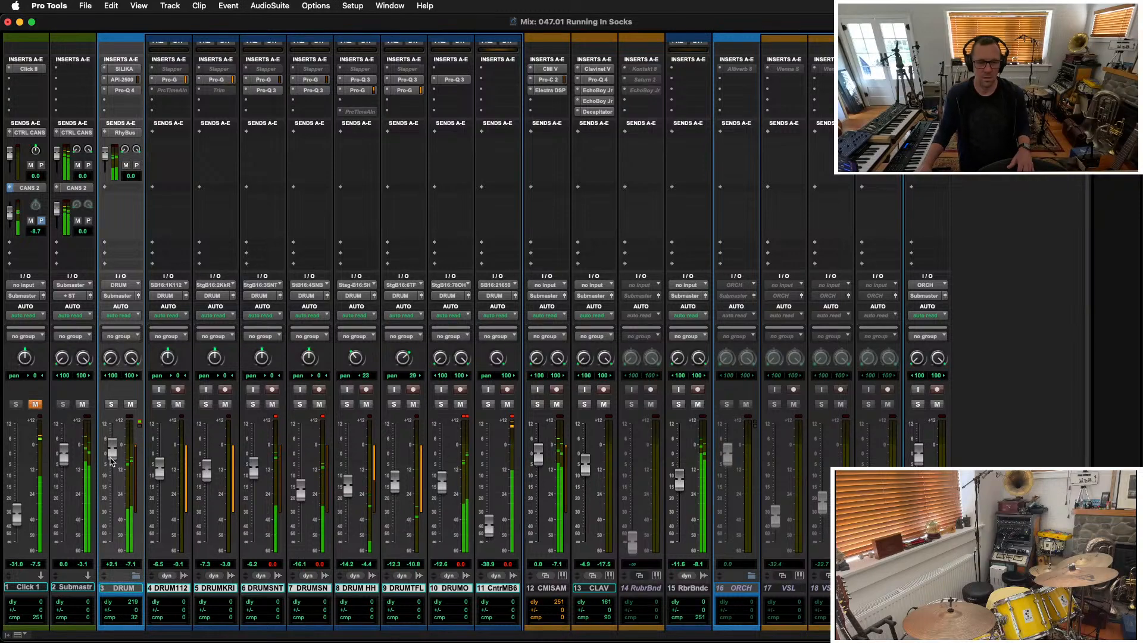
Insert the stereo Little Plate reverb in the fourth insert slot of the DRUM track
click(106, 100)
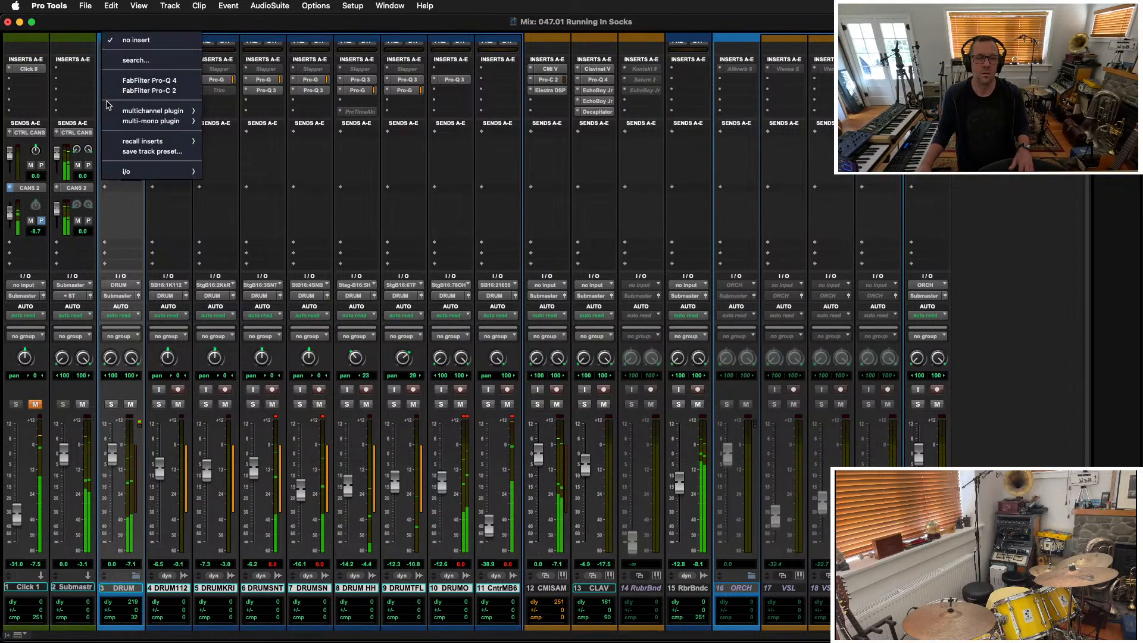
mouse_move(164, 112)
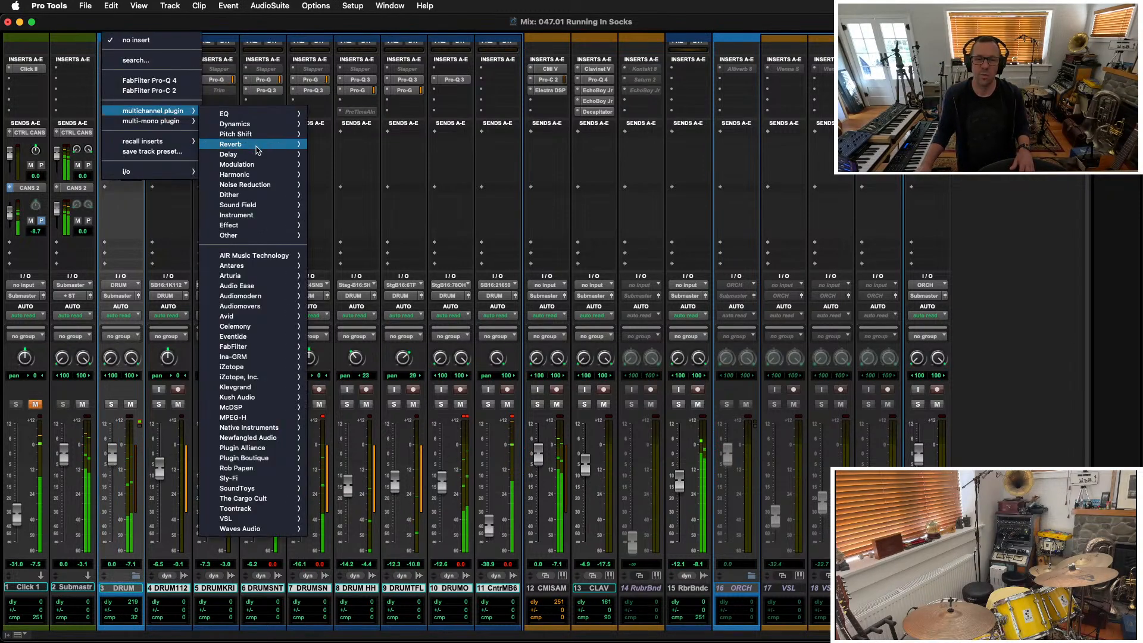
mouse_move(256, 144)
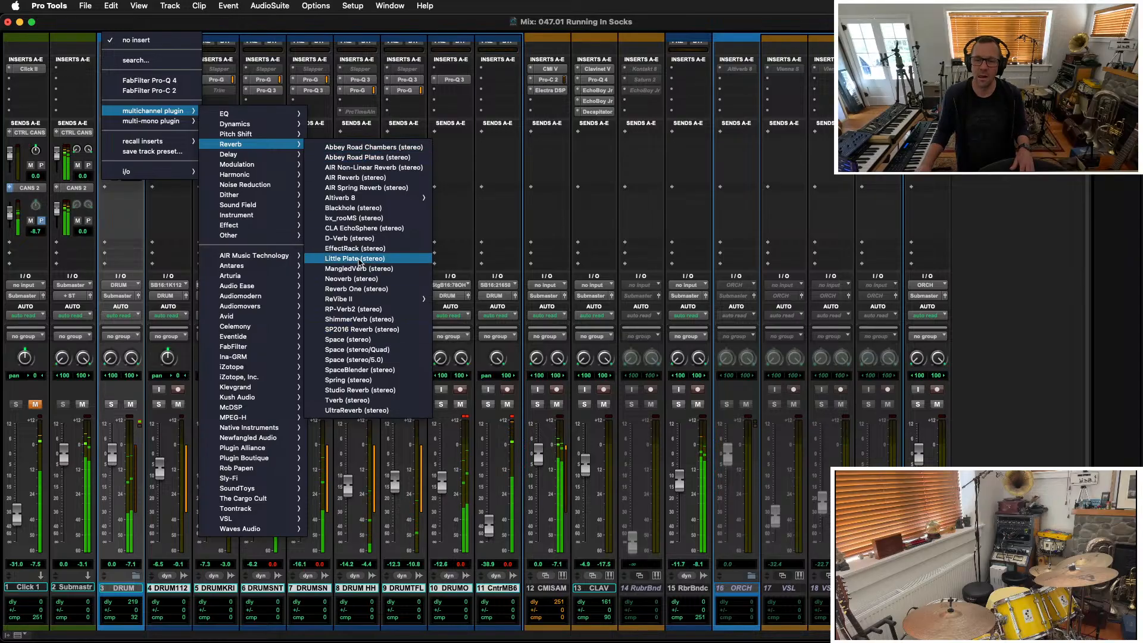
click(359, 260)
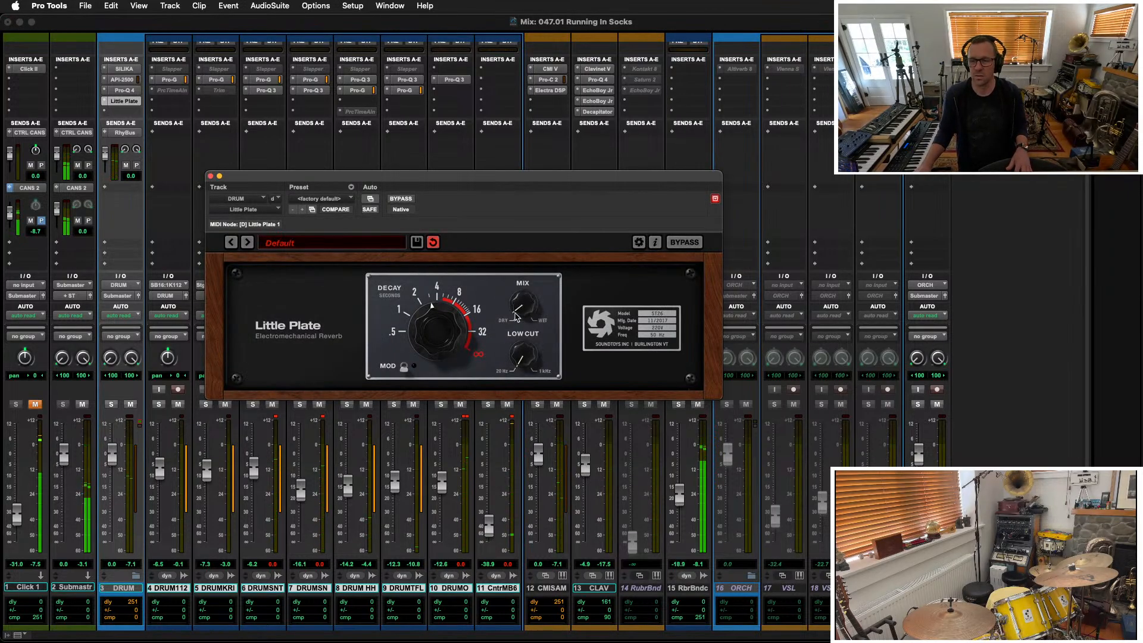
drag(472, 173, 327, 129)
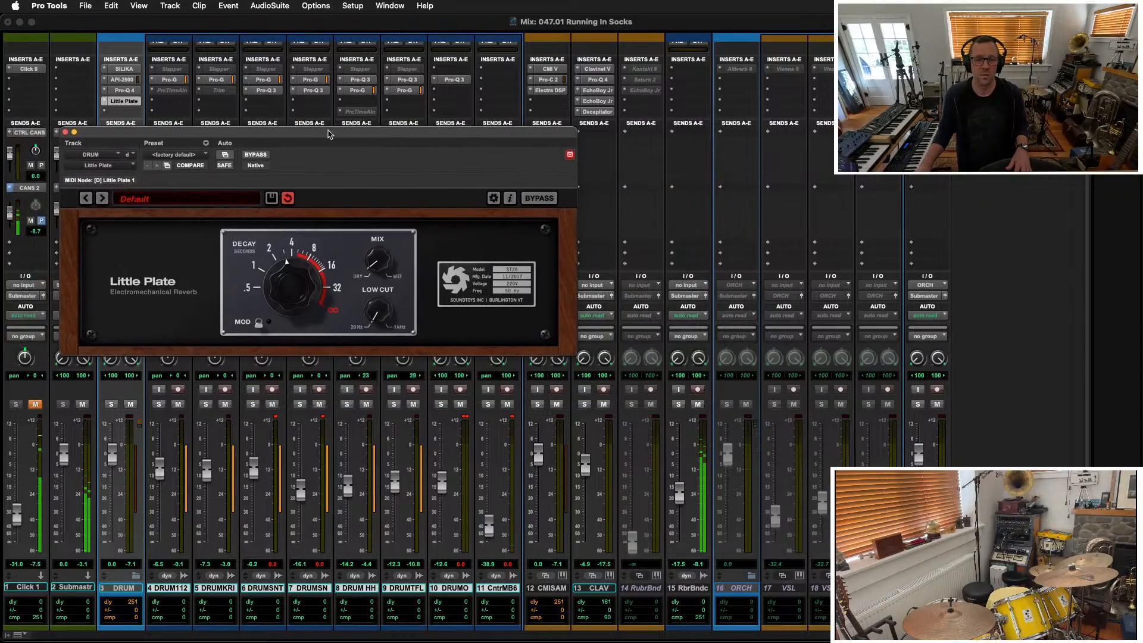
Restart playback in the Edit window, adjust the Little Plate mix to a mostly dry setting and close the plug-in
key(super+equal)
key(space)
key(space)
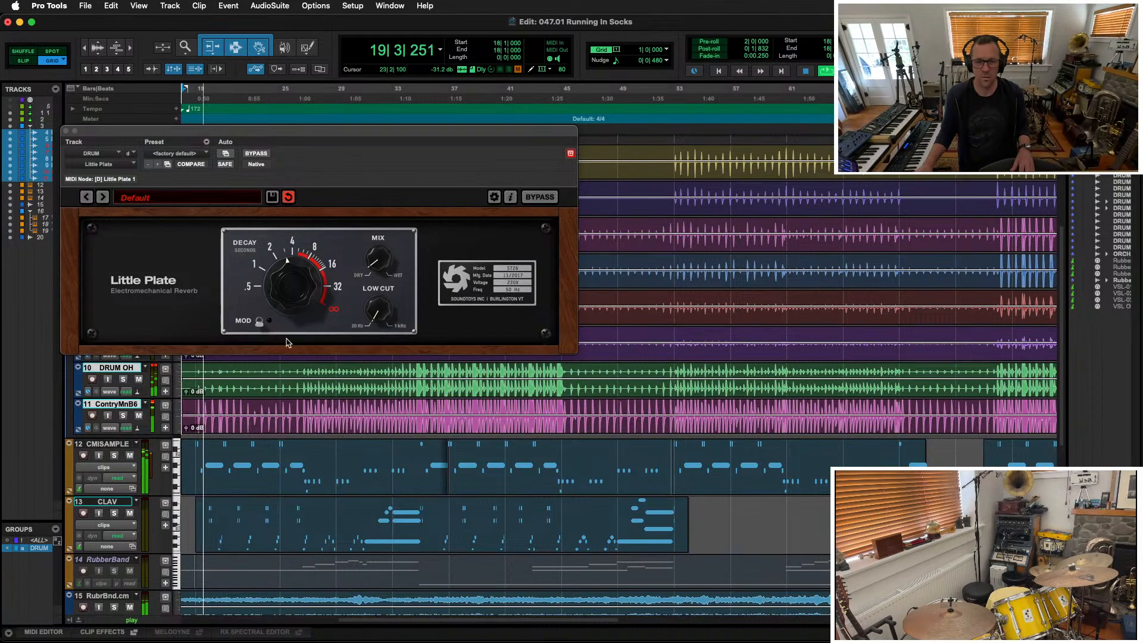
drag(381, 263, 376, 255)
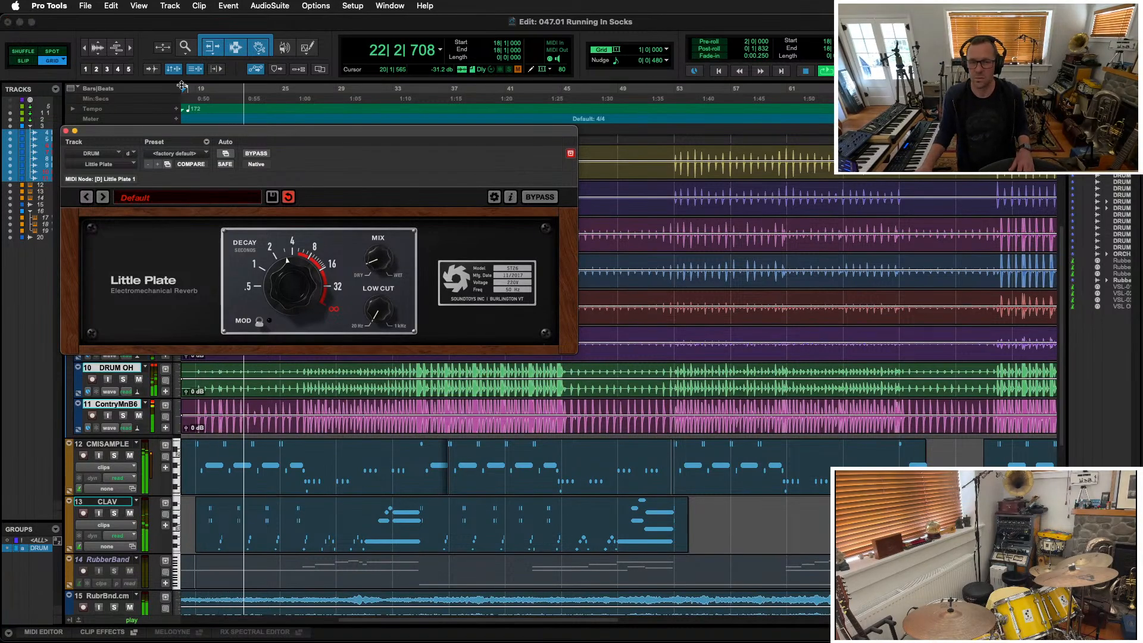
drag(287, 134, 321, 188)
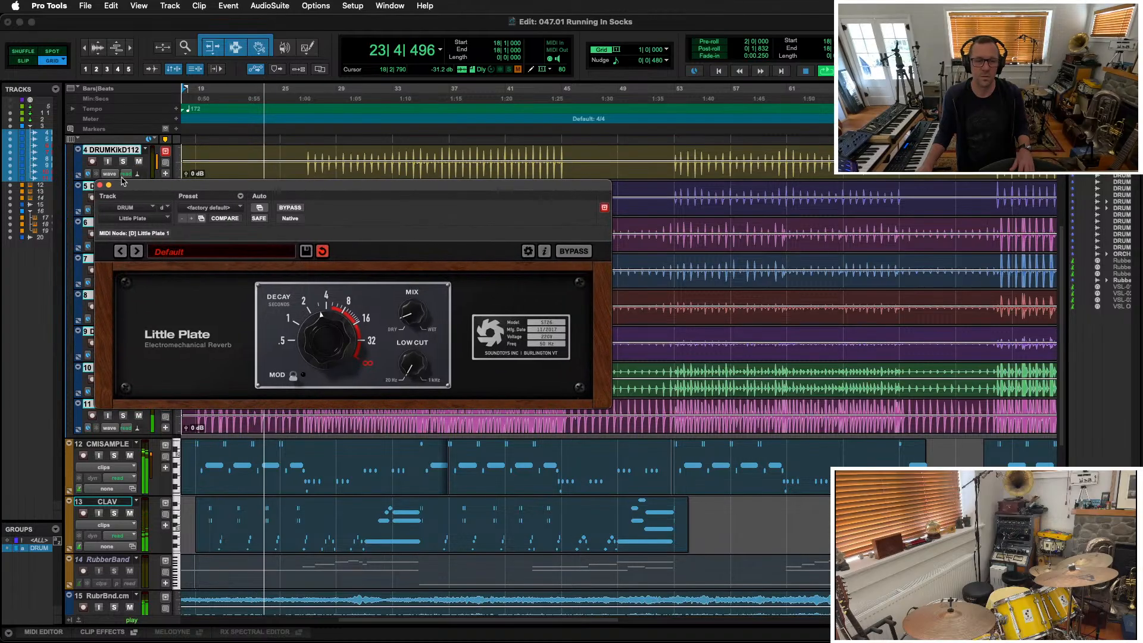
click(100, 186)
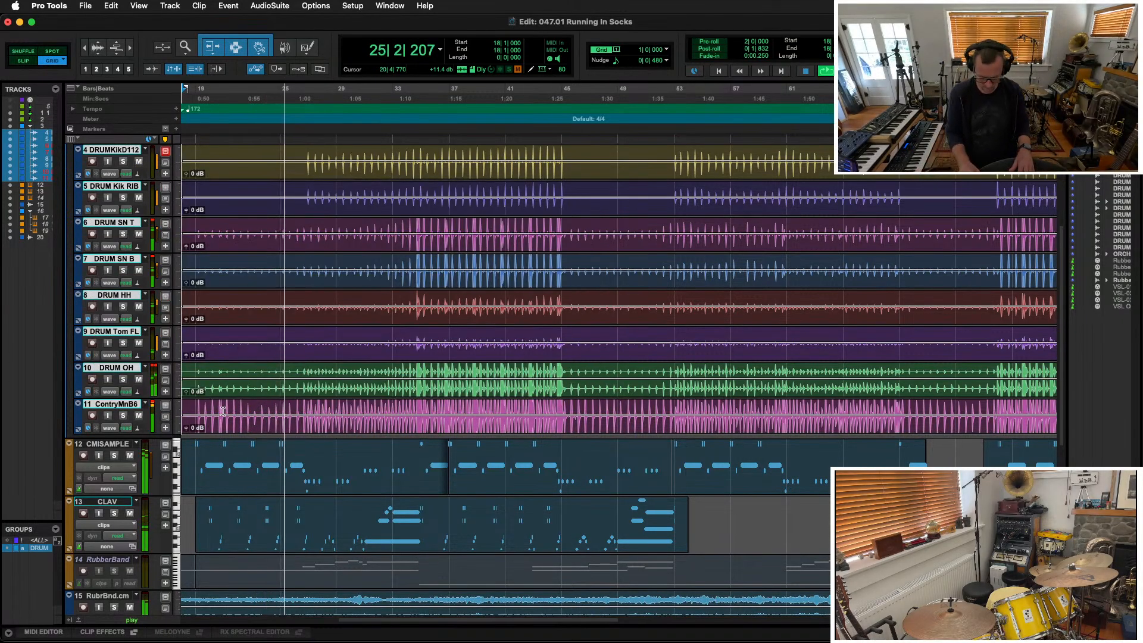
Lower the DRUM OH track to -22.2 dB in the Mix window, and make the DRUM OH and ContryMnB6 tracks inactive
key(super+equal)
drag(441, 480, 441, 506)
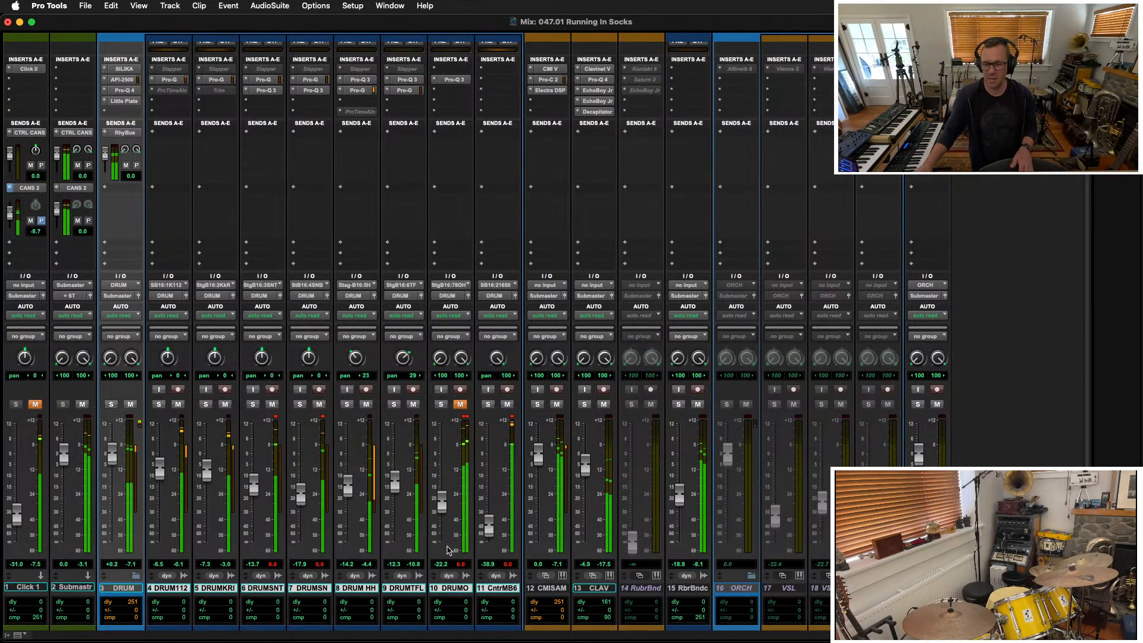
click(447, 587)
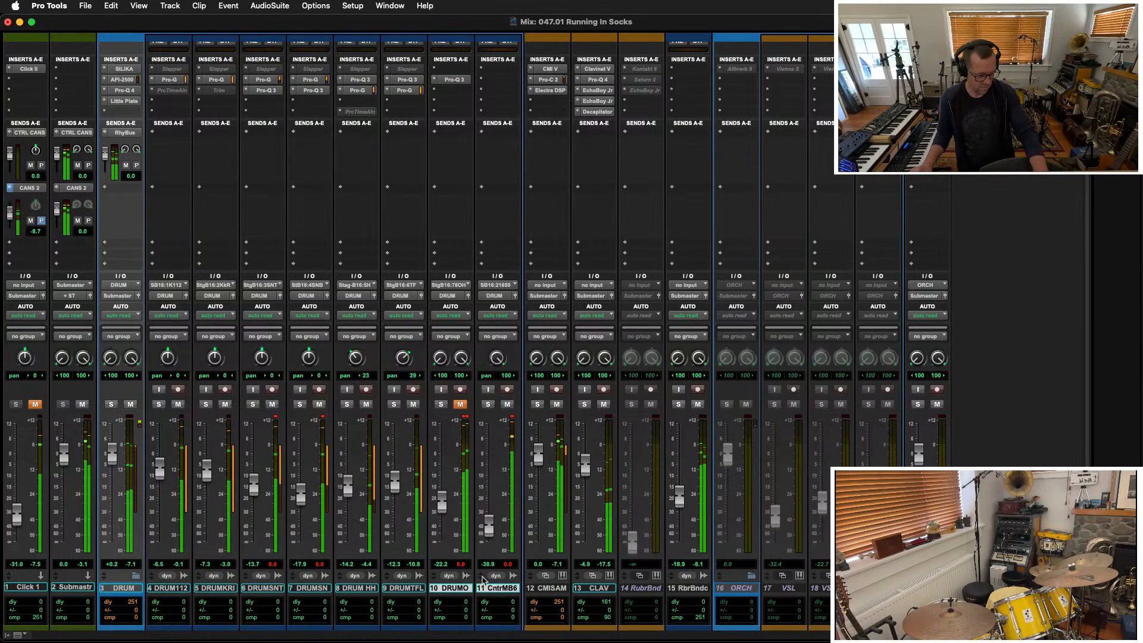
key(ctrl+super+m)
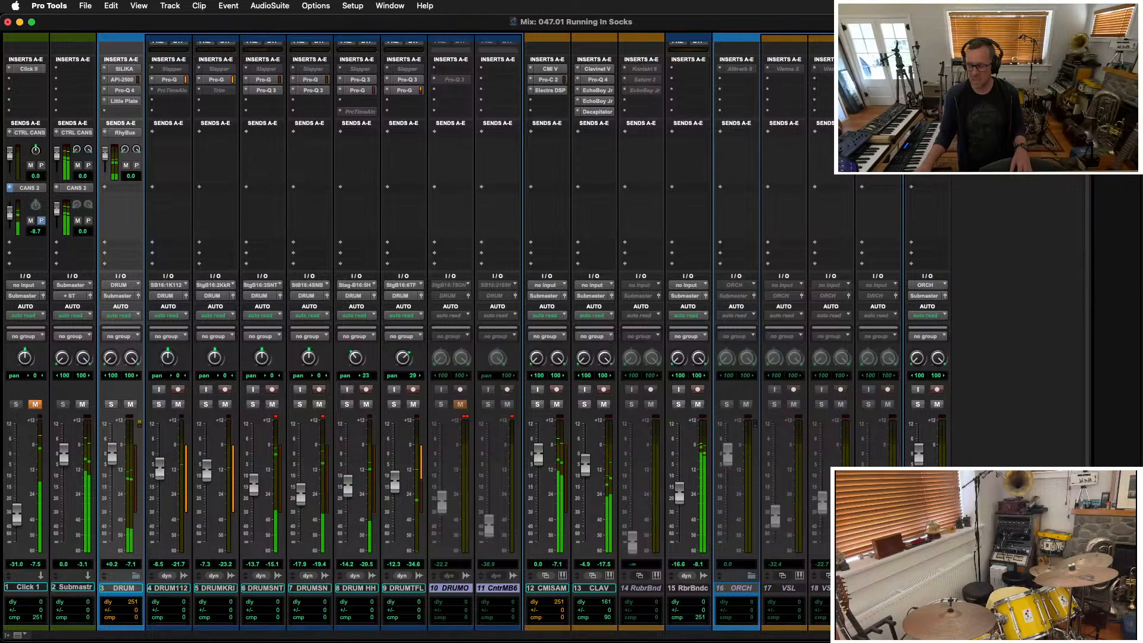
Reduce the vertical zoom of the audio waveforms in the Edit window and return to the Mix window
key(super+equal)
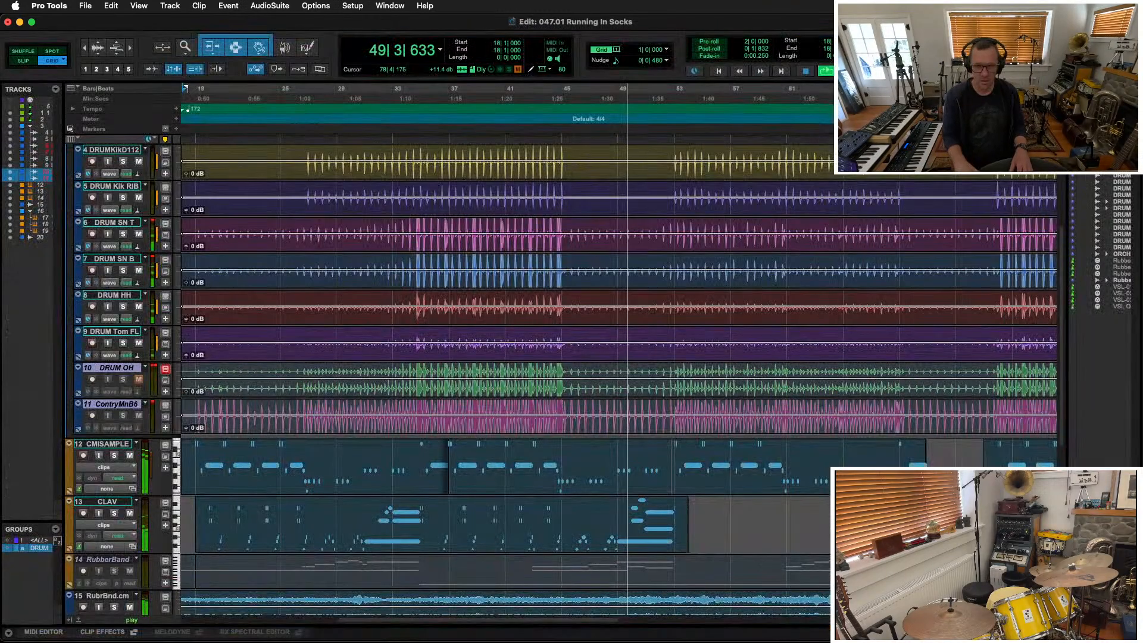
key(super+alt+[)
key(super+alt+[)
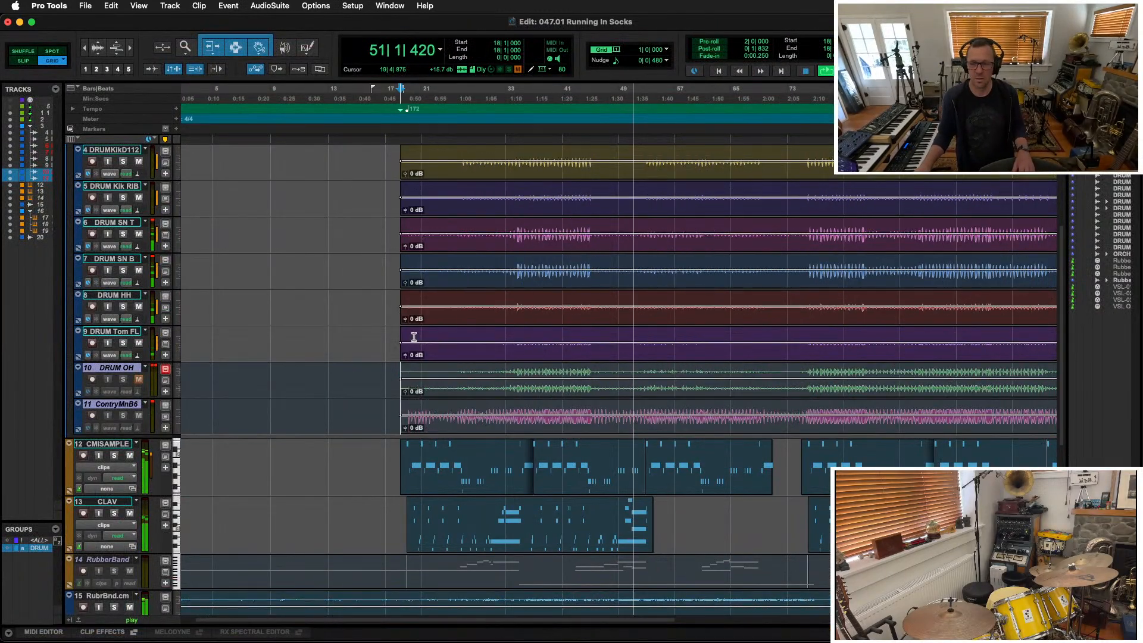
key(super+alt+])
key(super+equal)
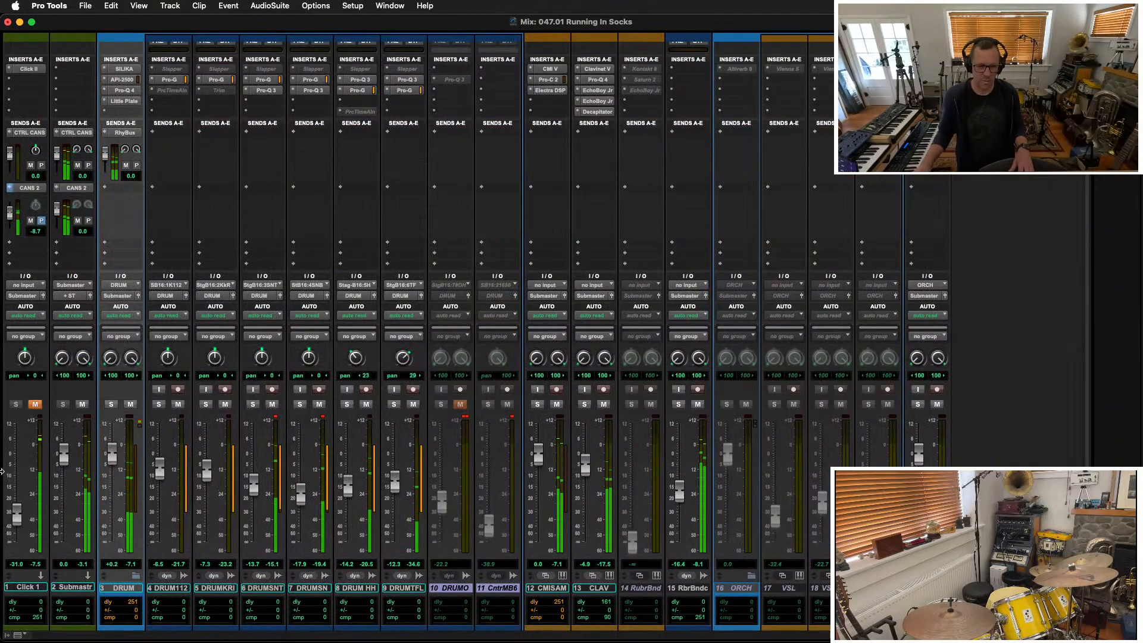
Create one stereo Aux Input track named RhyBus directly after the Submaster track
click(69, 587)
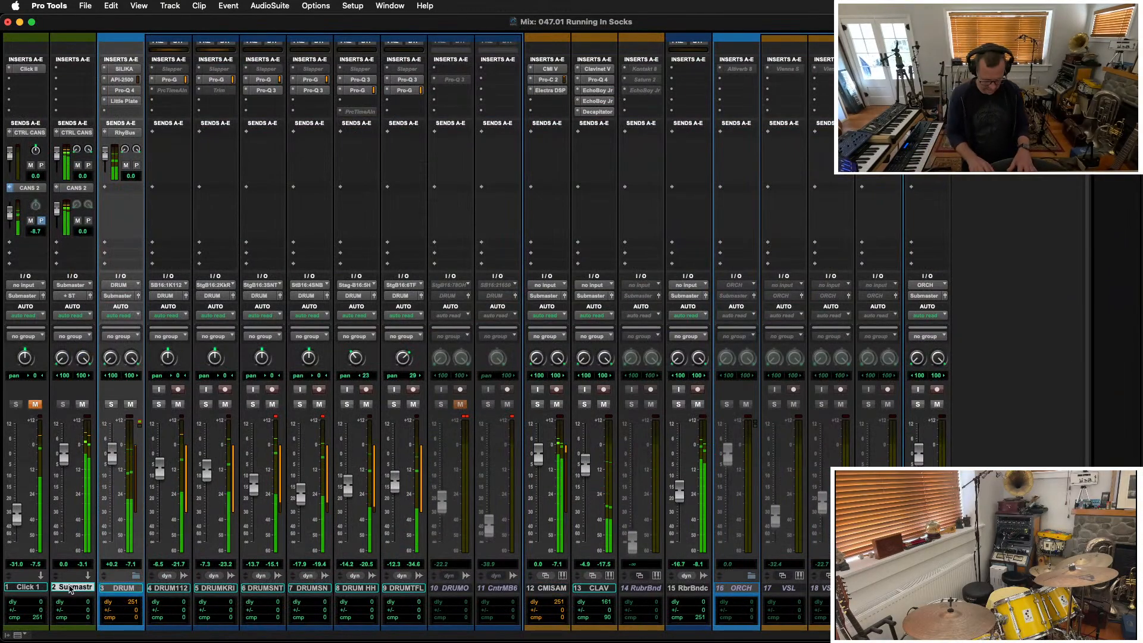
key(super+shift+n)
key(super+Down)
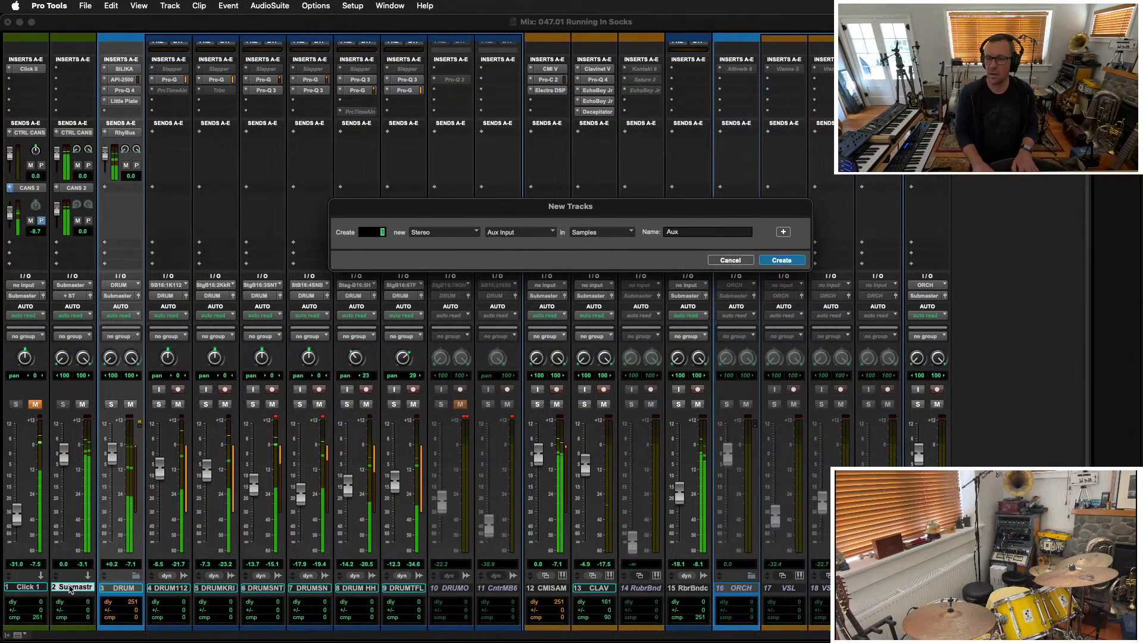
key(Tab)
text(RhyBus)
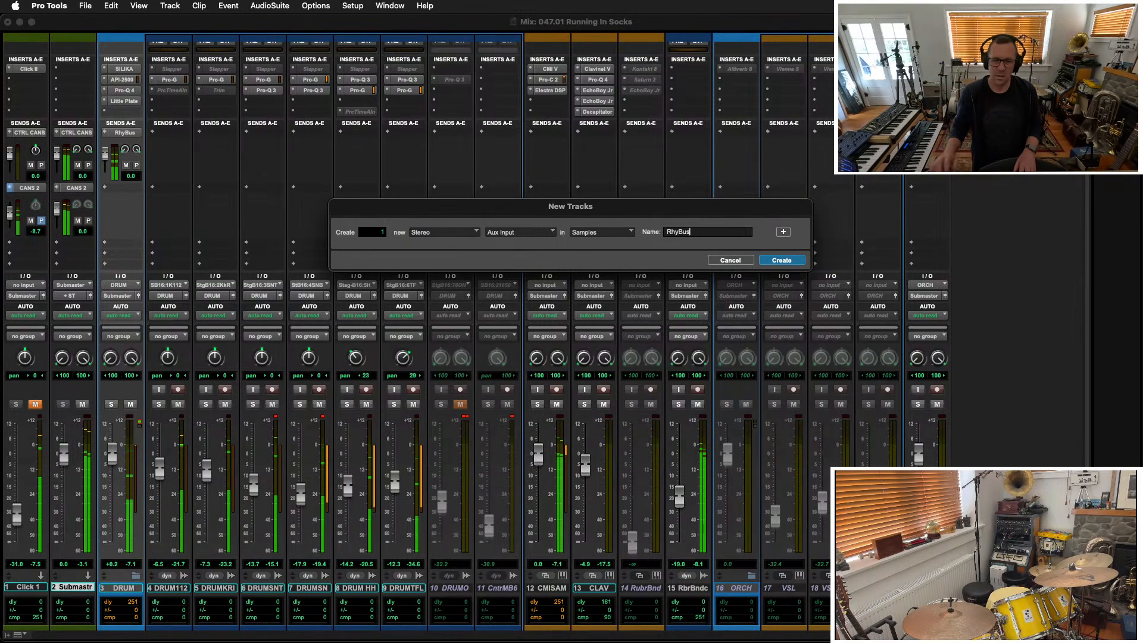
key(Return)
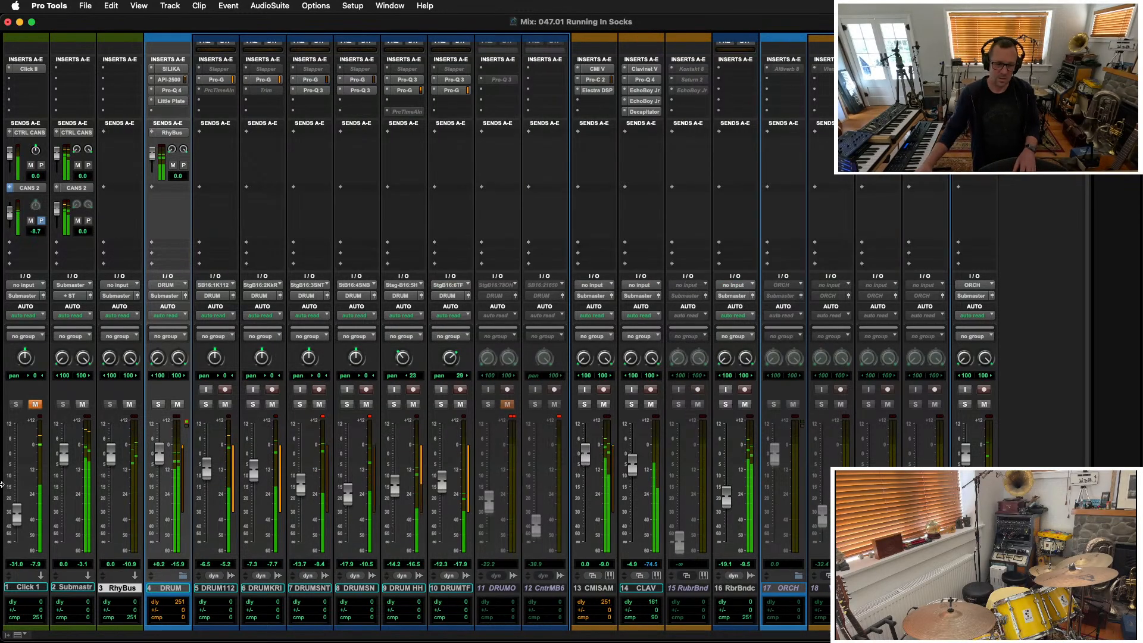
Set the RhyBus track's input to the RhyBus (Stereo) bus
click(123, 286)
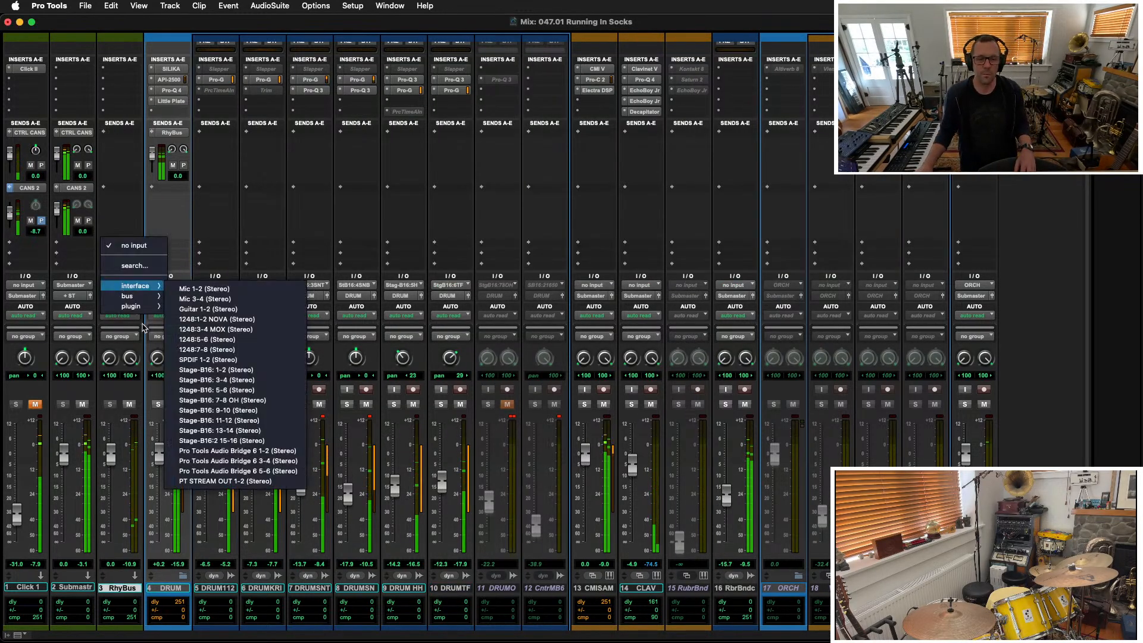
mouse_move(136, 295)
mouse_move(238, 298)
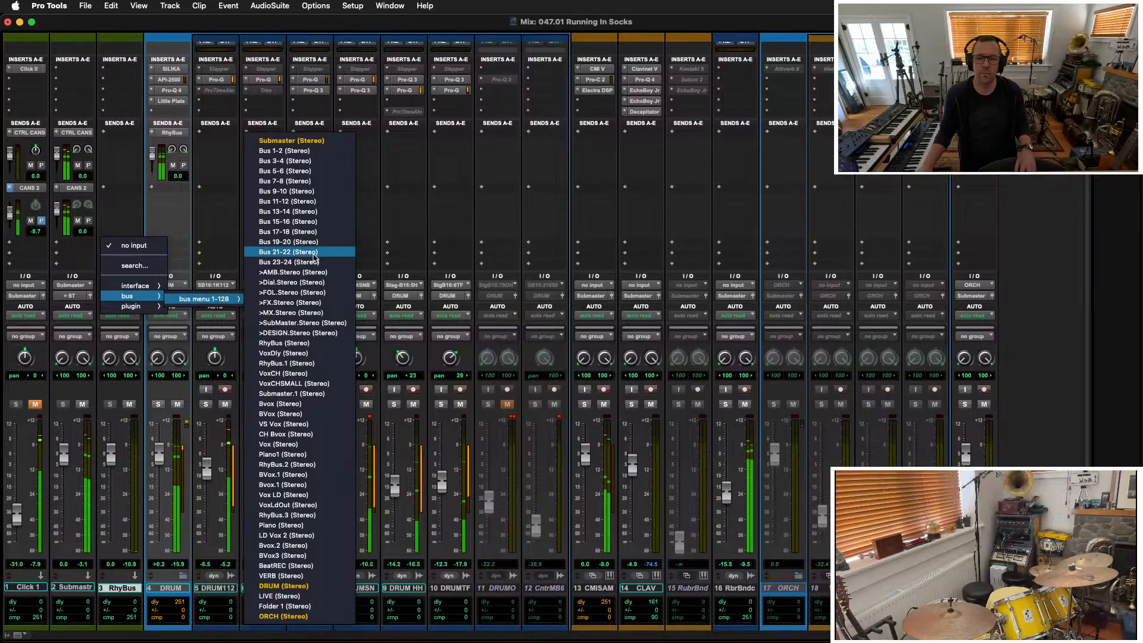
click(284, 343)
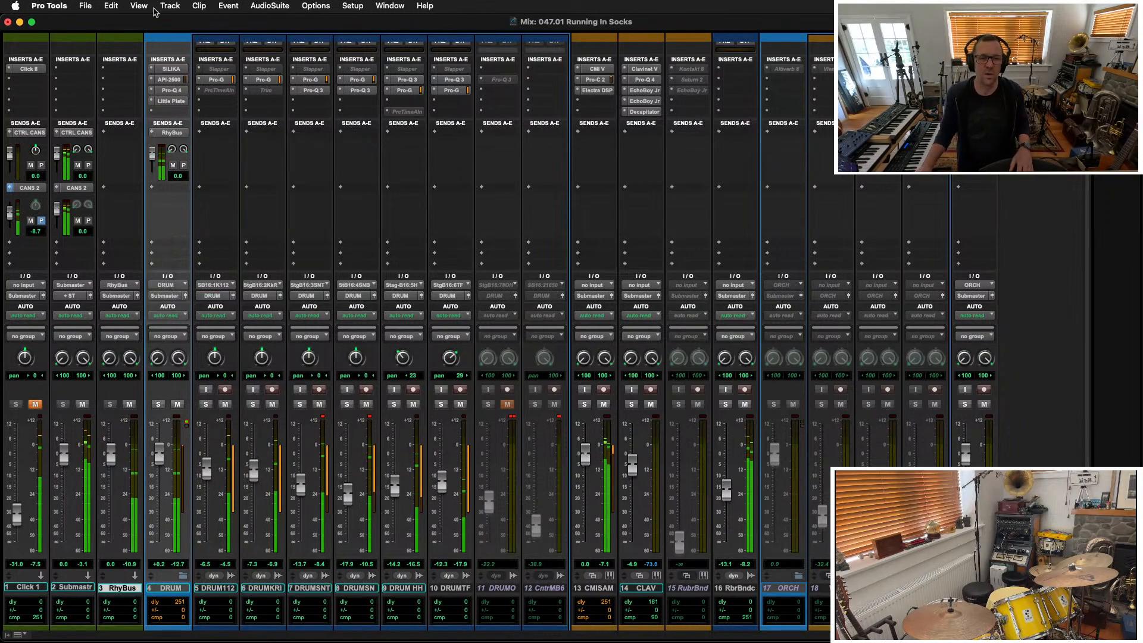
Insert the stereo CLA-2A compressor in the first slot of RhyBus and lower that track's volume to -3.8 dB
click(120, 69)
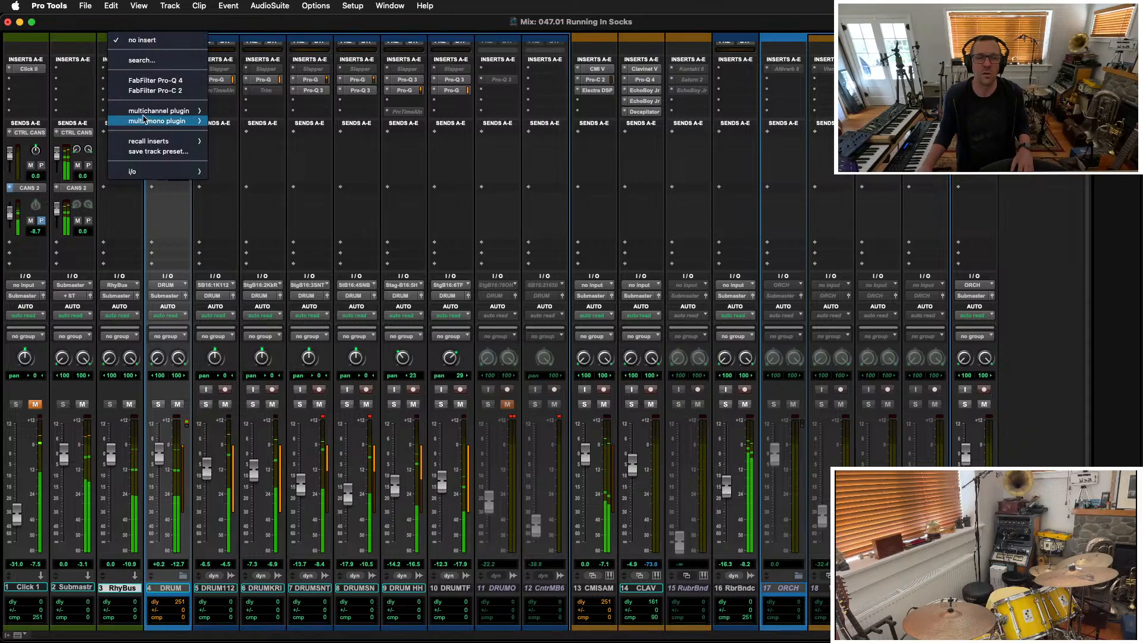
mouse_move(172, 112)
mouse_move(286, 124)
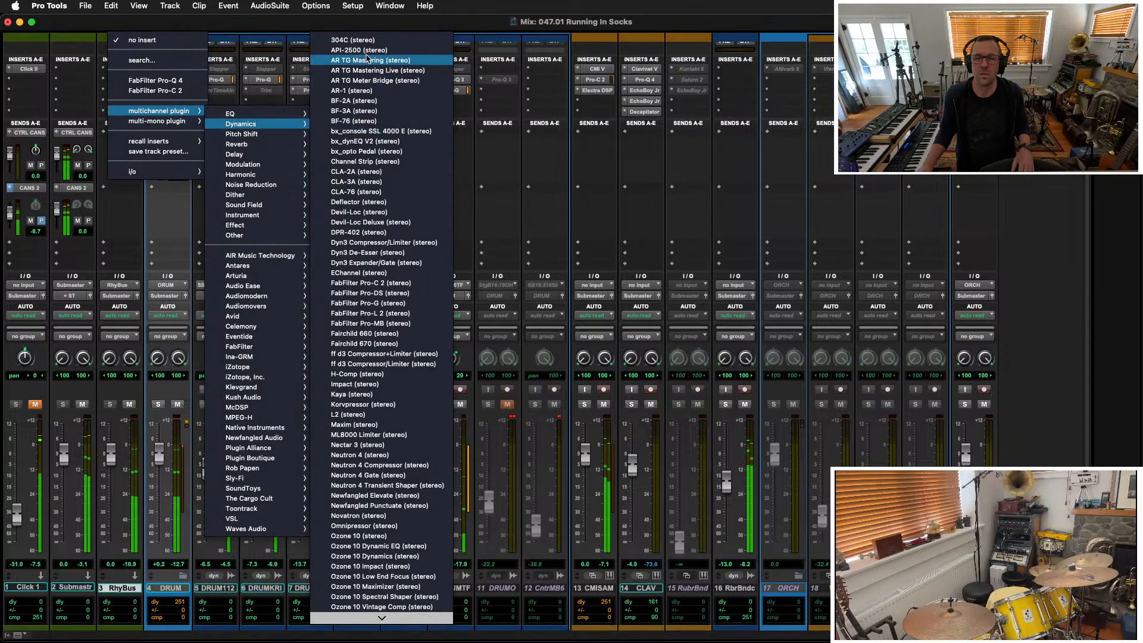
click(369, 176)
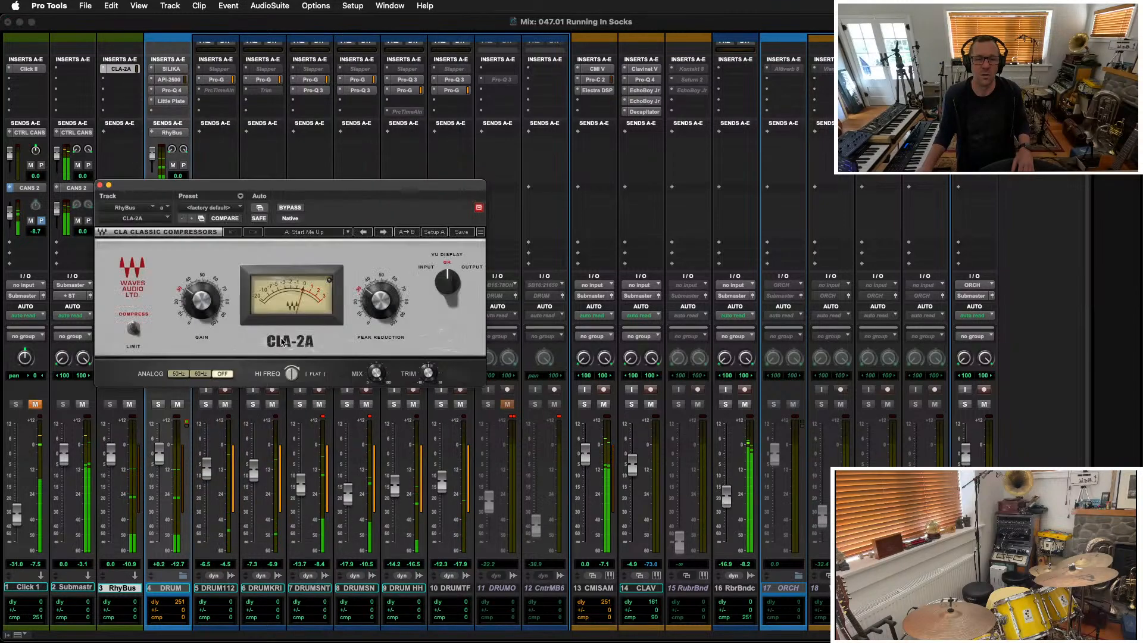
drag(111, 458, 110, 468)
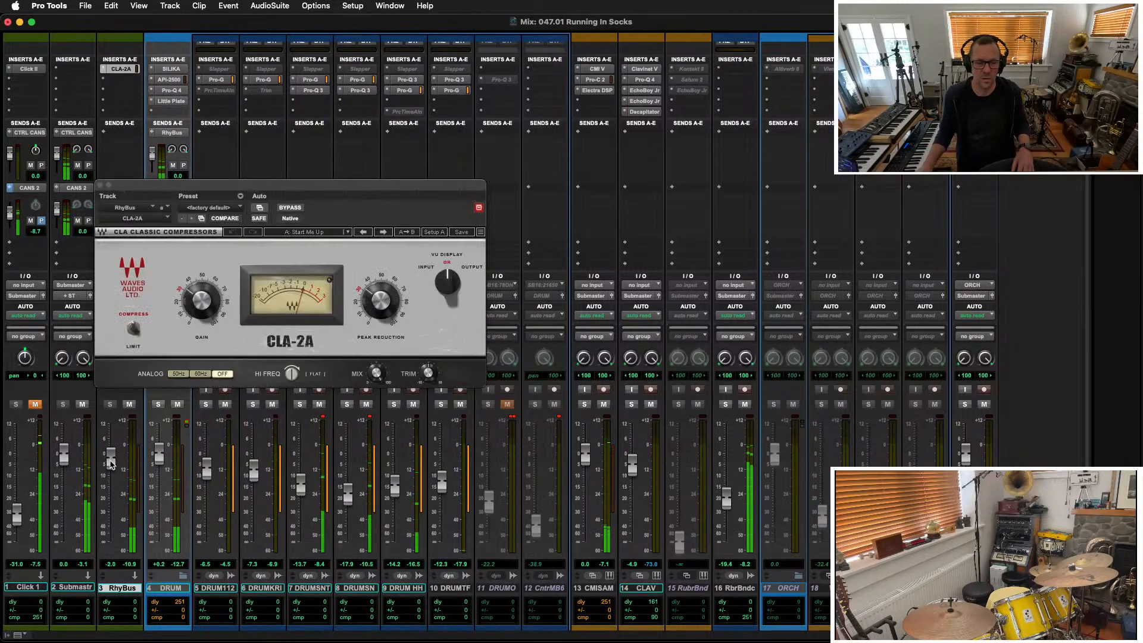
drag(275, 188, 430, 256)
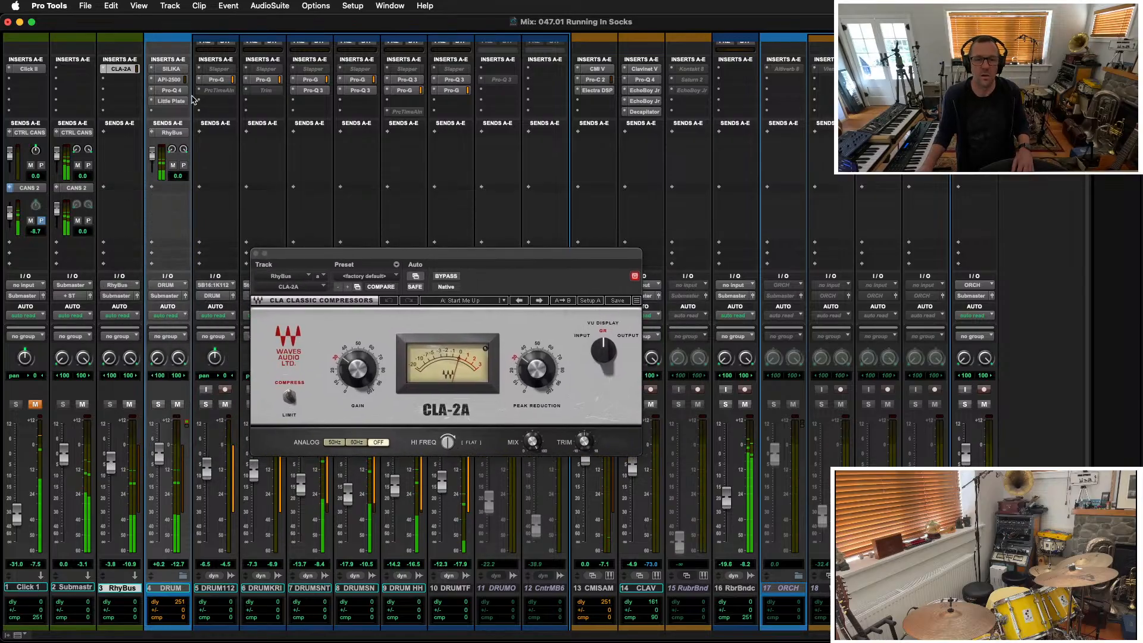
Shorten the decay of DRUM's Little Plate slightly, audition a higher low cut and return it close to its minimum
click(171, 100)
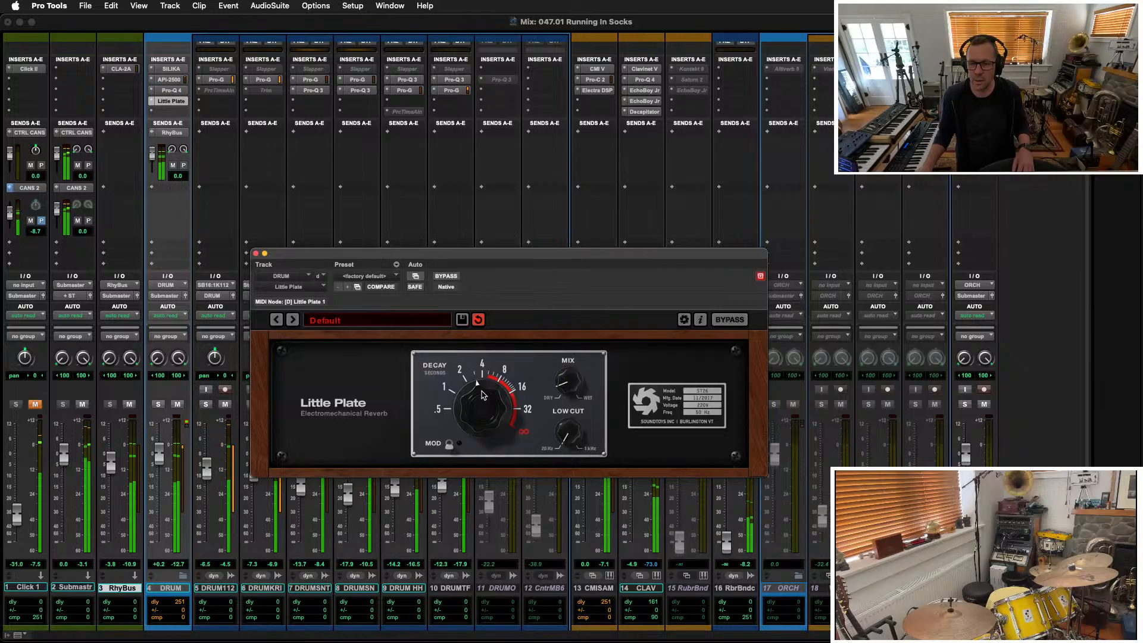
drag(483, 392, 479, 393)
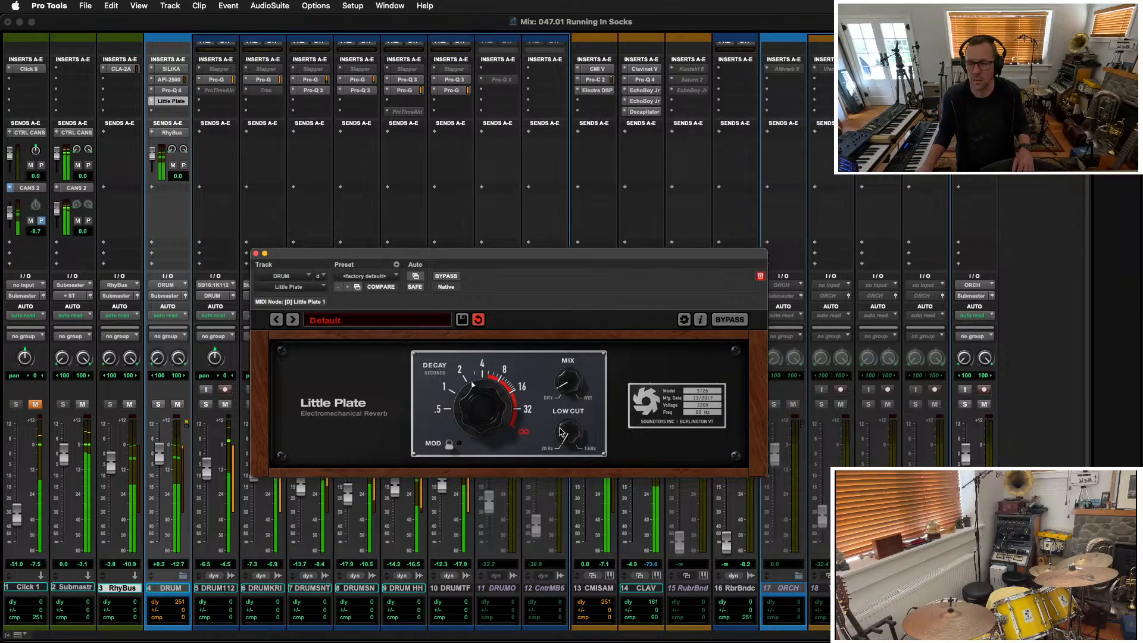
drag(567, 437, 564, 411)
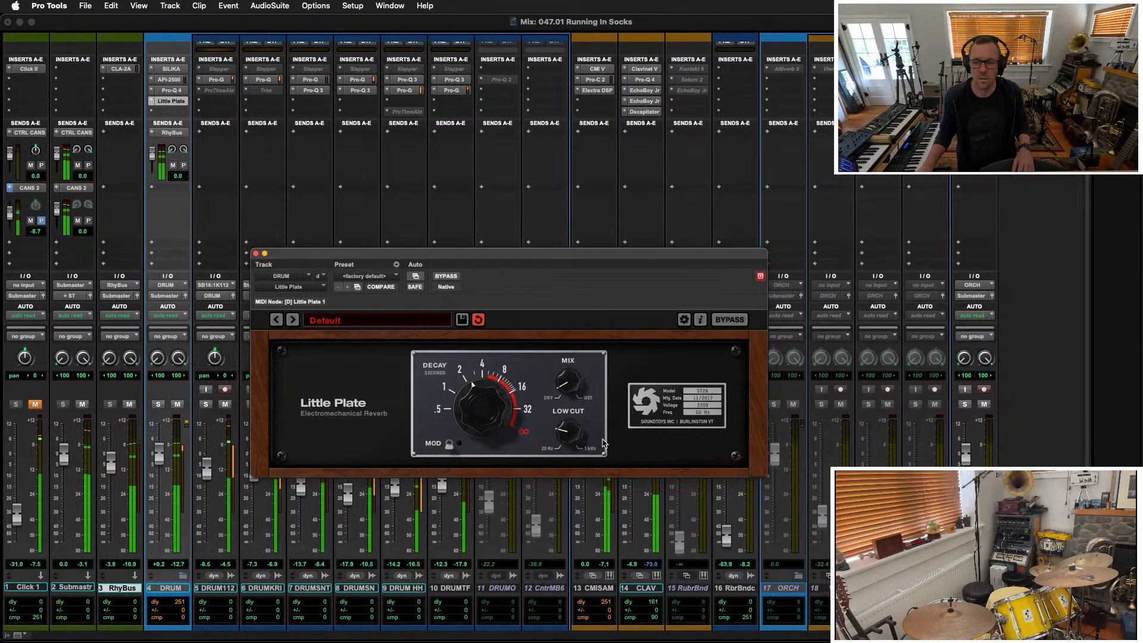
mouse_move(564, 434)
mouse_down()
mouse_move(568, 409)
mouse_move(551, 505)
mouse_up()
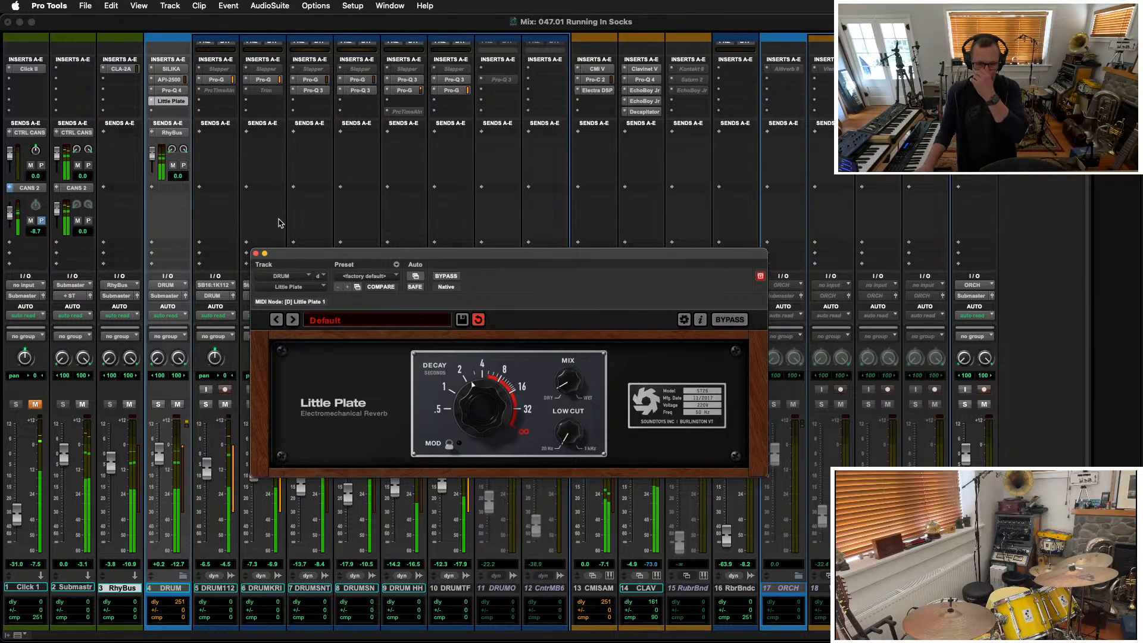
click(255, 253)
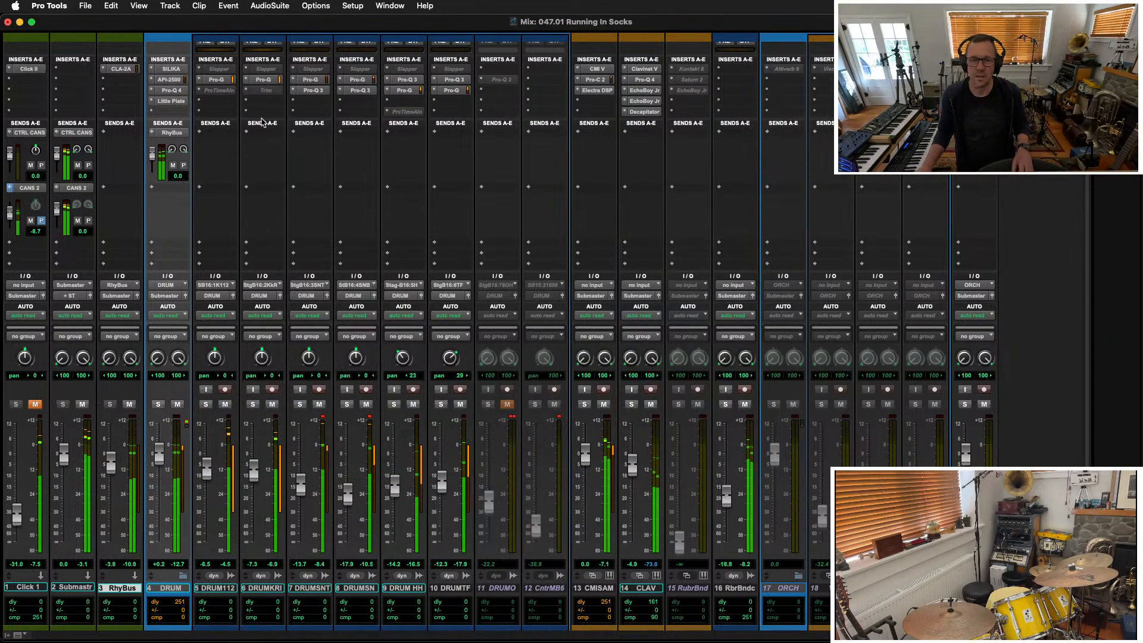
Copy DRUM's RhyBus send to CMISAMPLE and on to RubrBnd.cm, and set the RubrBnd.cm send level to -7.4 dB
drag(172, 133, 599, 137)
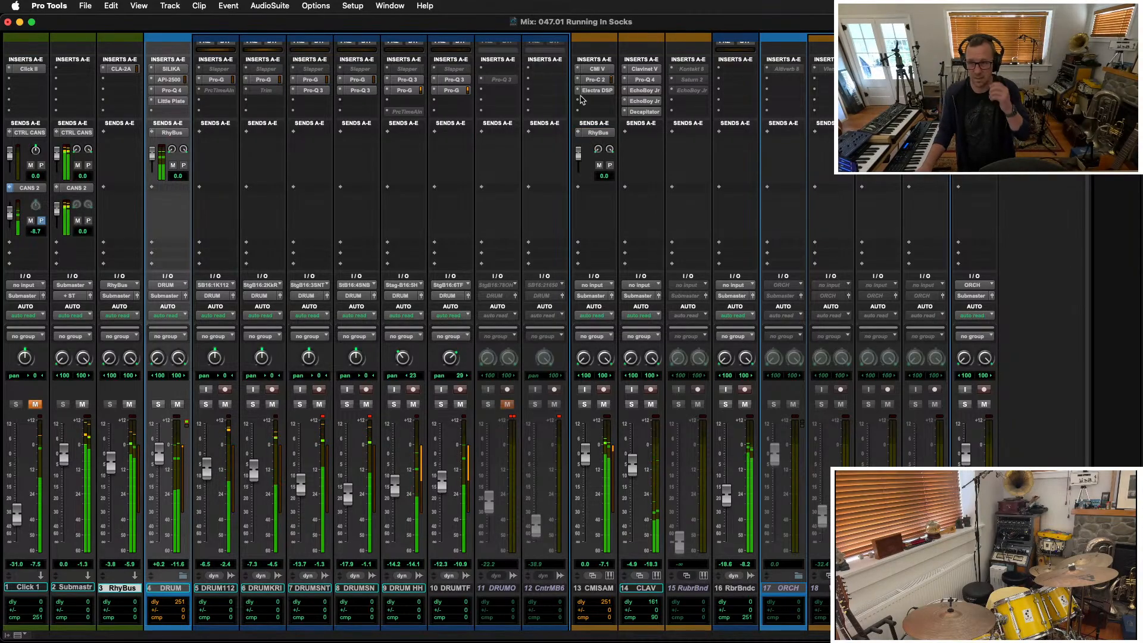
drag(579, 154, 737, 134)
click(738, 133)
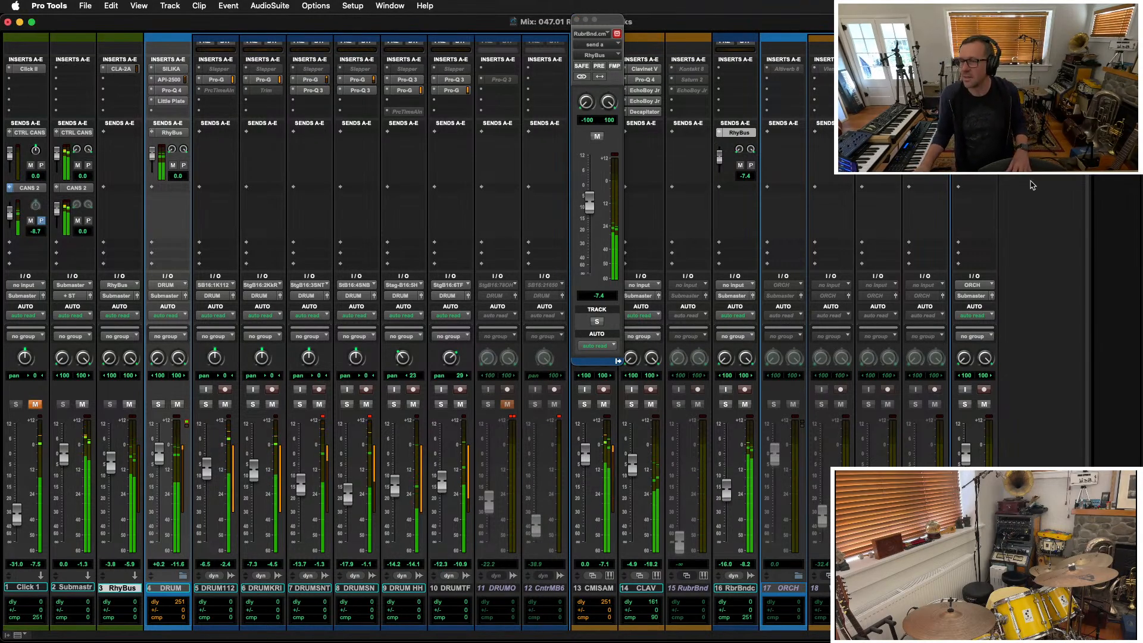
click(1022, 179)
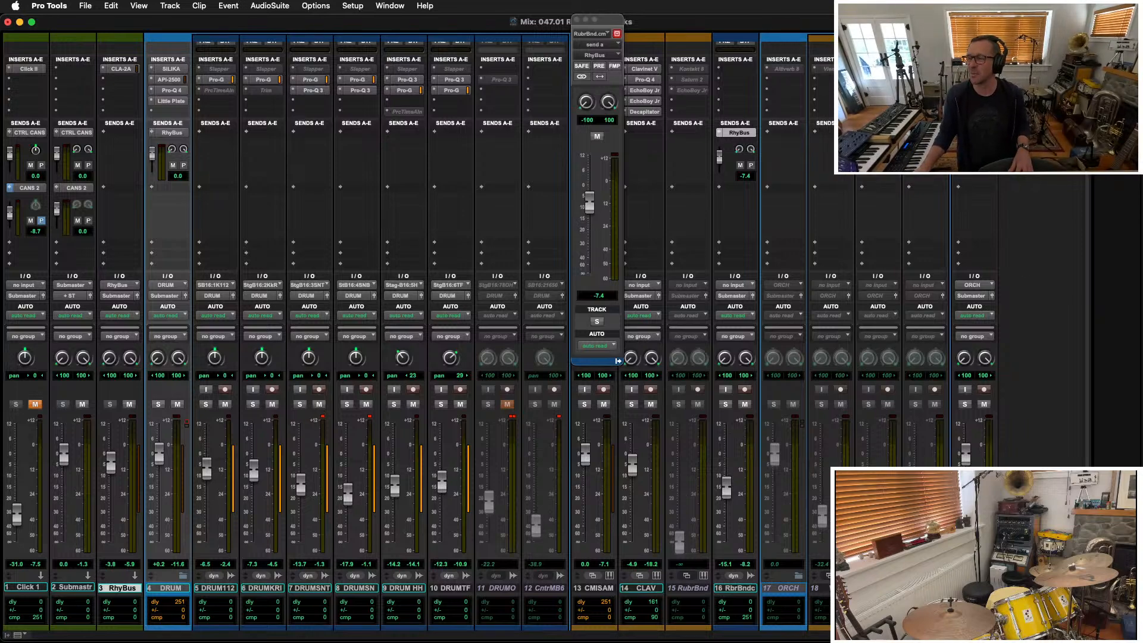
Play the mix from bar 18, raise DRUM Kik RIB's volume to -0.4 dB and set RhyBus's volume to -2.0 dB
click(576, 20)
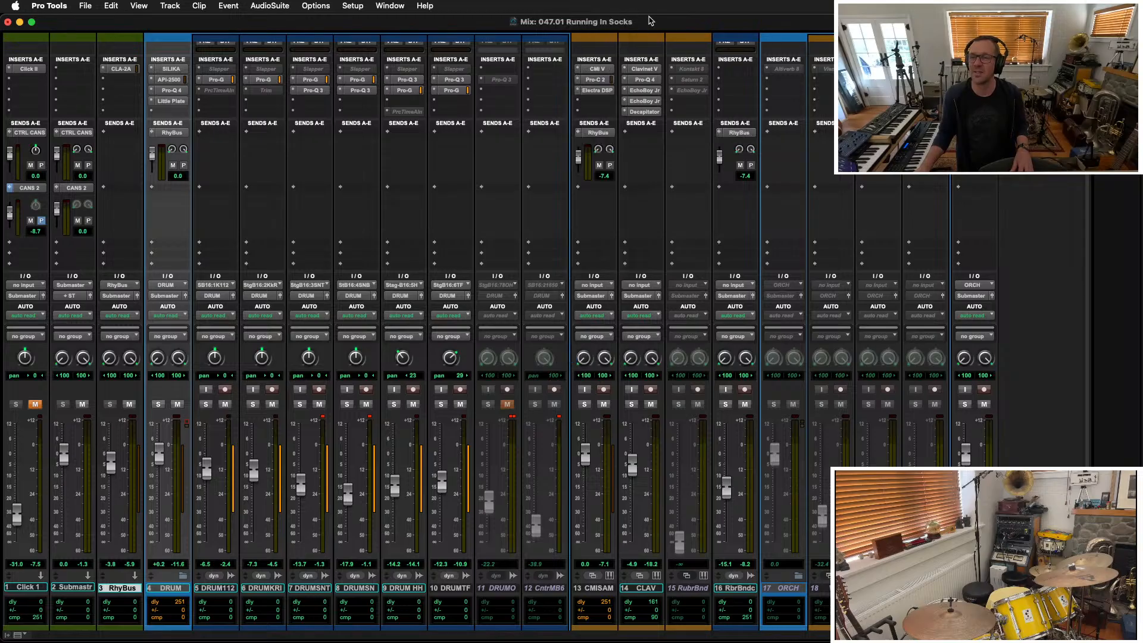
key(super+equal)
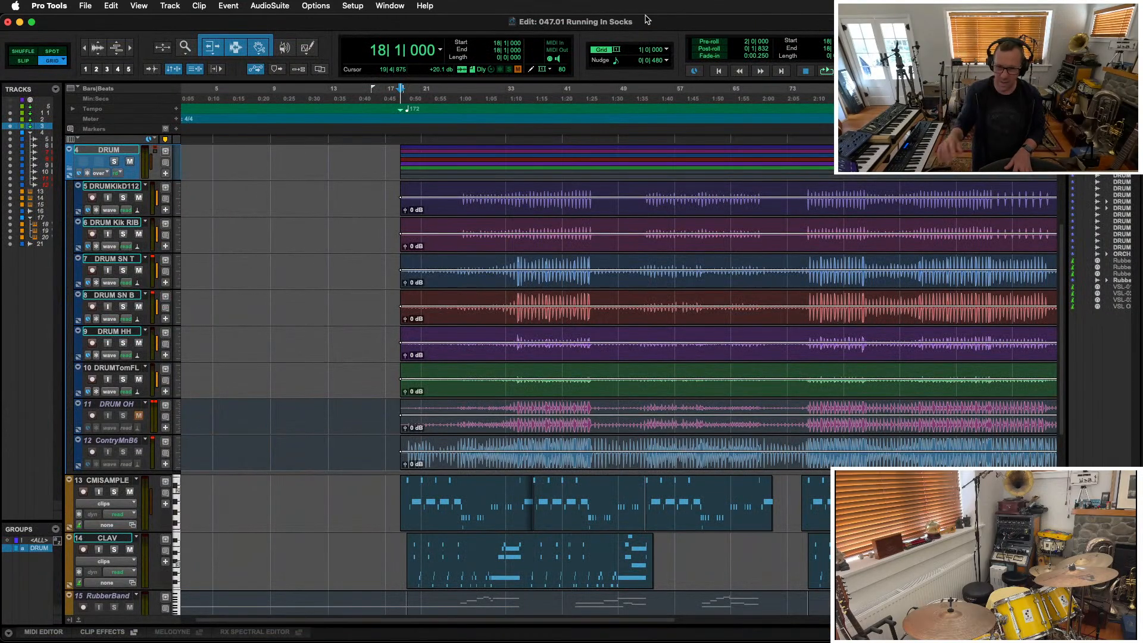
key(space)
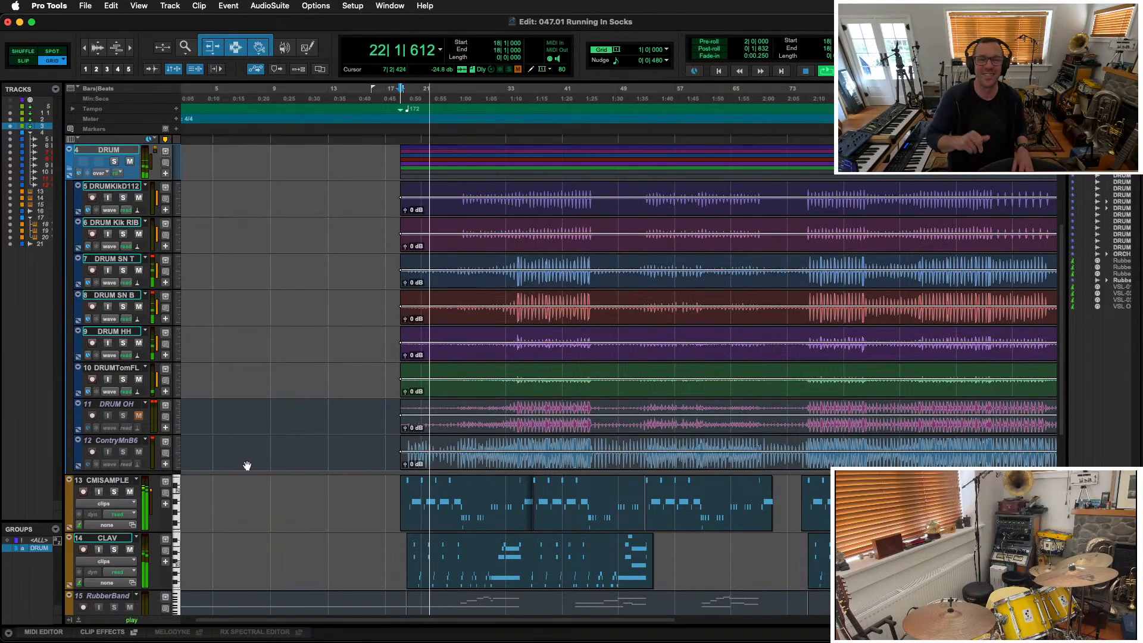
key(super+equal)
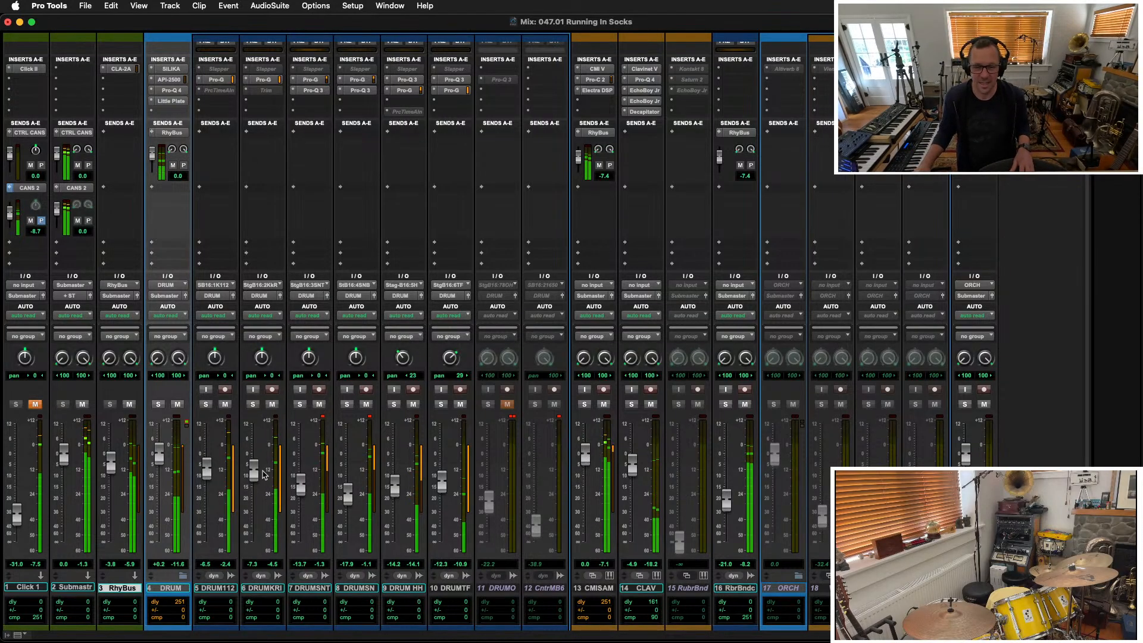
drag(254, 471, 253, 457)
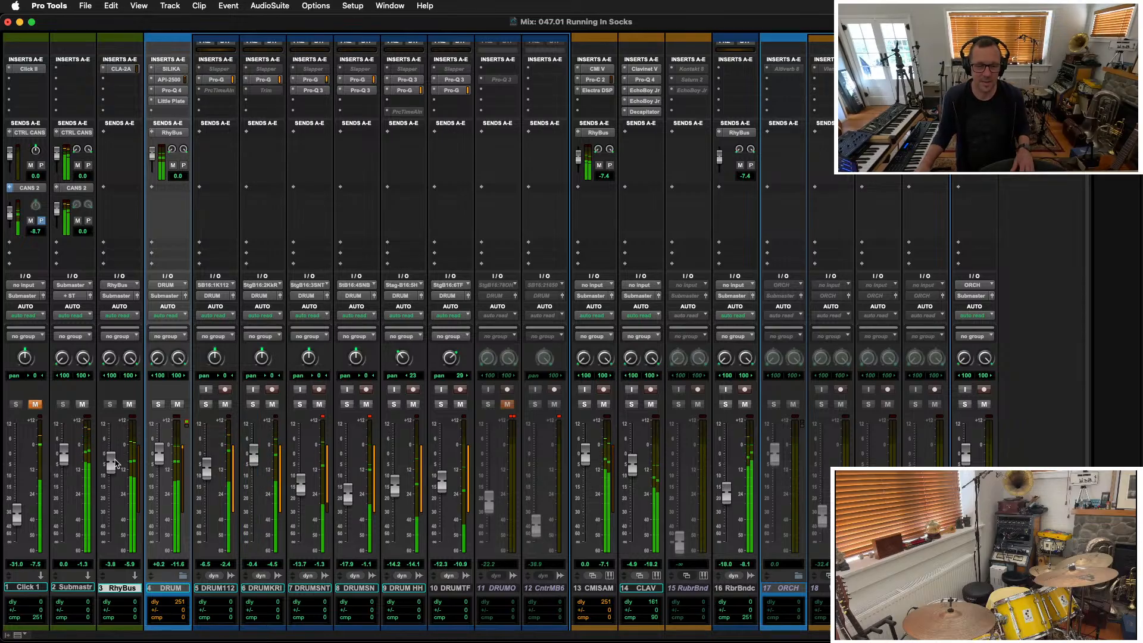
mouse_move(111, 462)
mouse_down()
mouse_move(109, 565)
mouse_move(111, 466)
mouse_up()
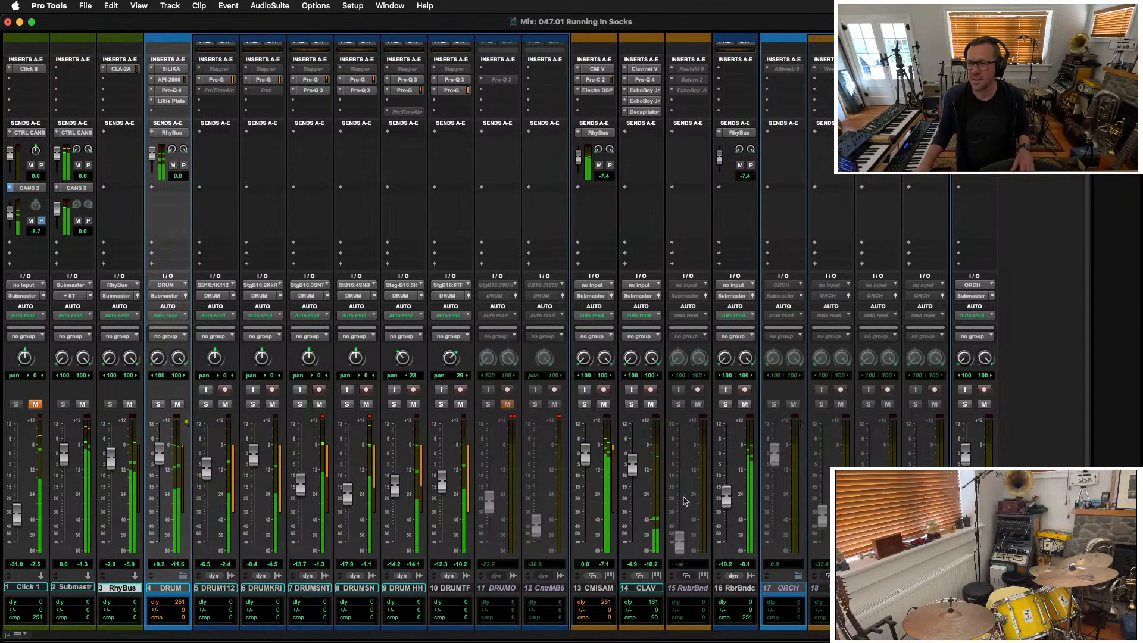
Insert the Pro-Q 4 equalizer in the first slot of RubrBnd.cm and close its plug-in window
click(731, 69)
click(792, 77)
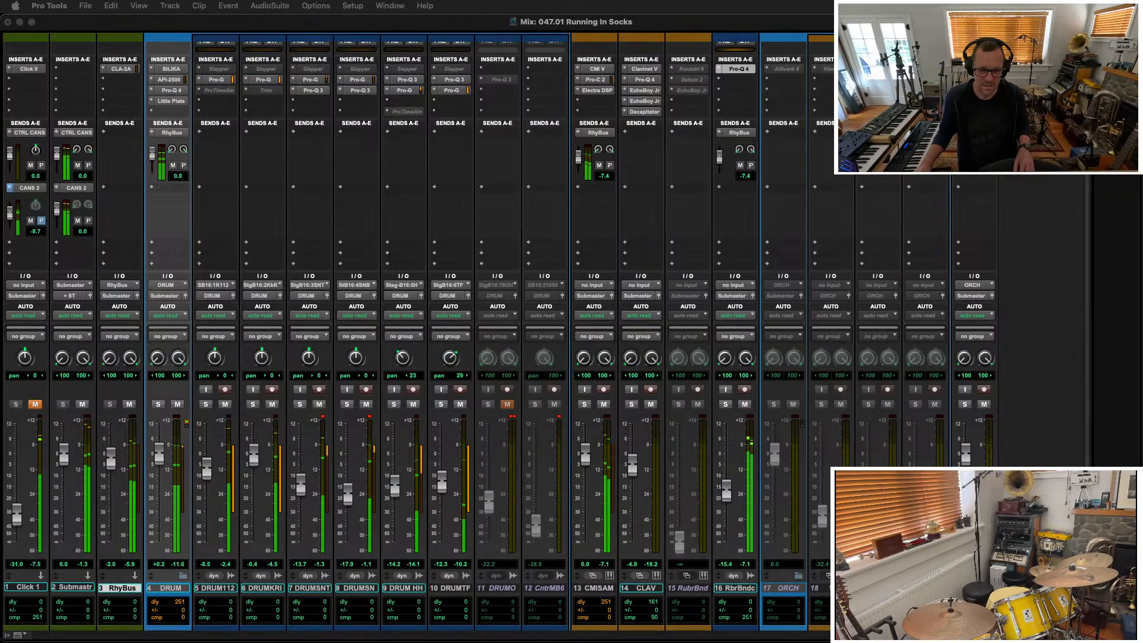
key(super+w)
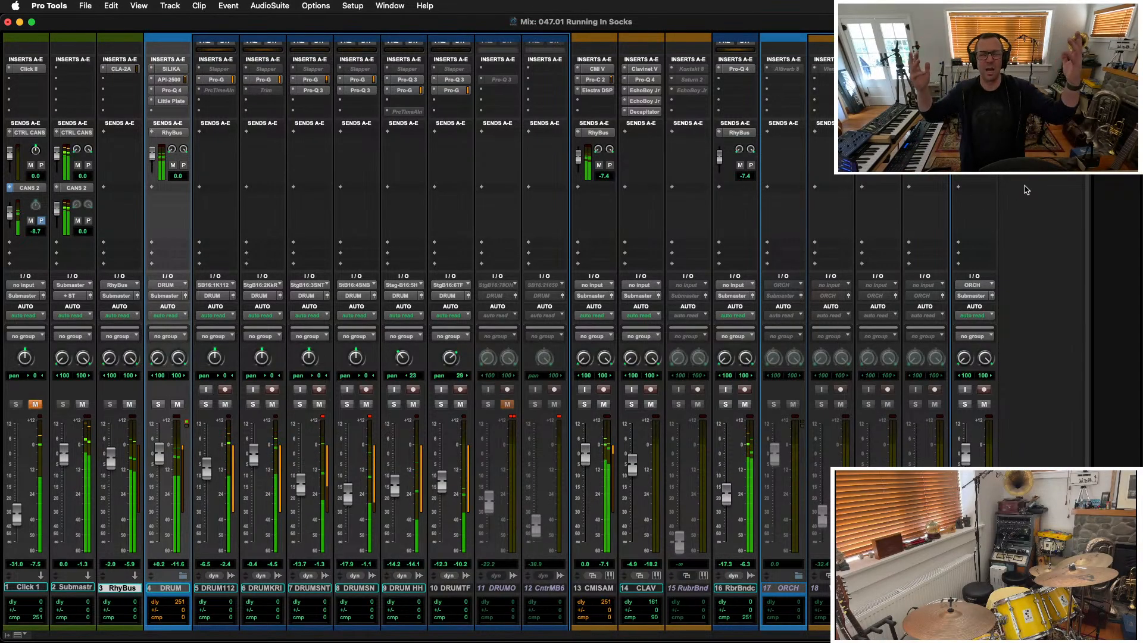
Review the whole arrangement in the Edit window during playback, from the drum tracks down to ORCH.cm, and stop playback
key(super+equal)
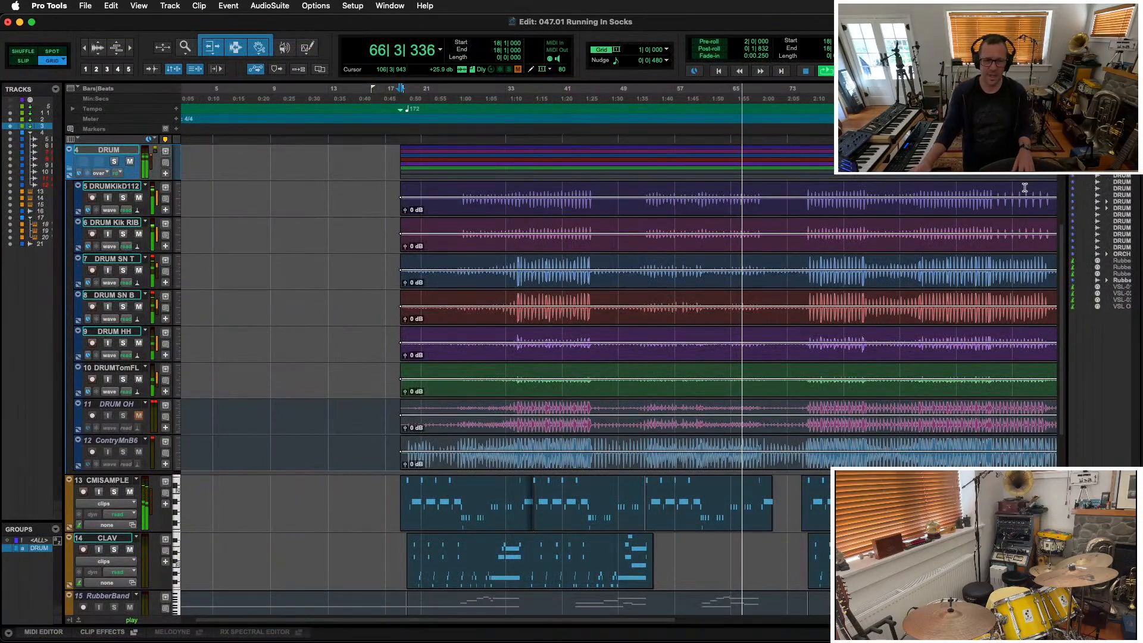
key(super+bracketleft)
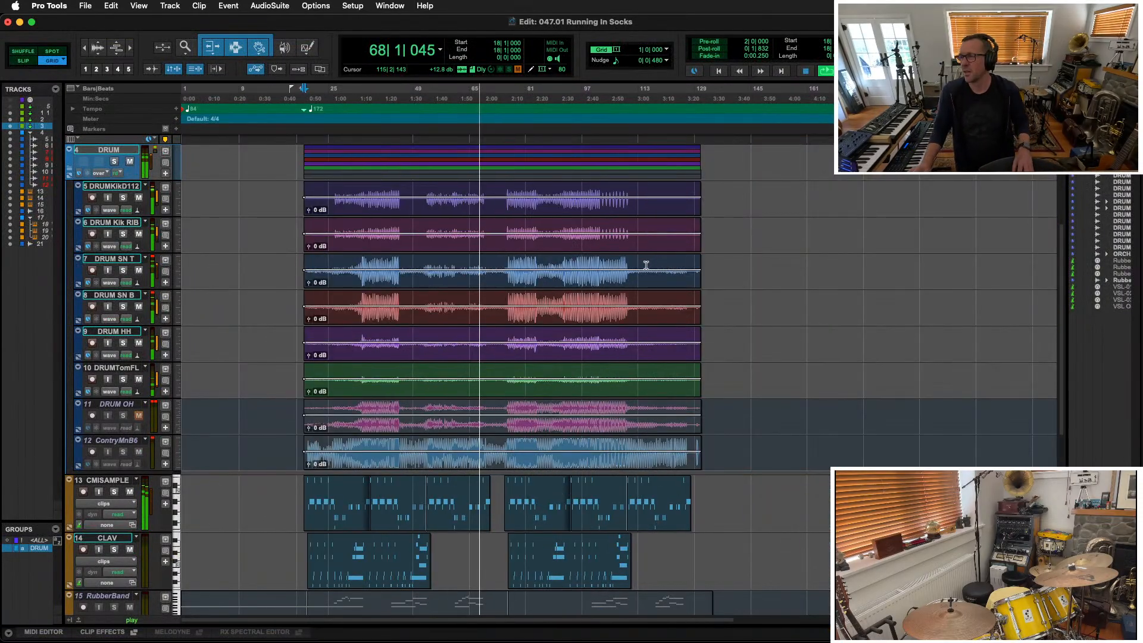
scroll(364, 370, down, 3)
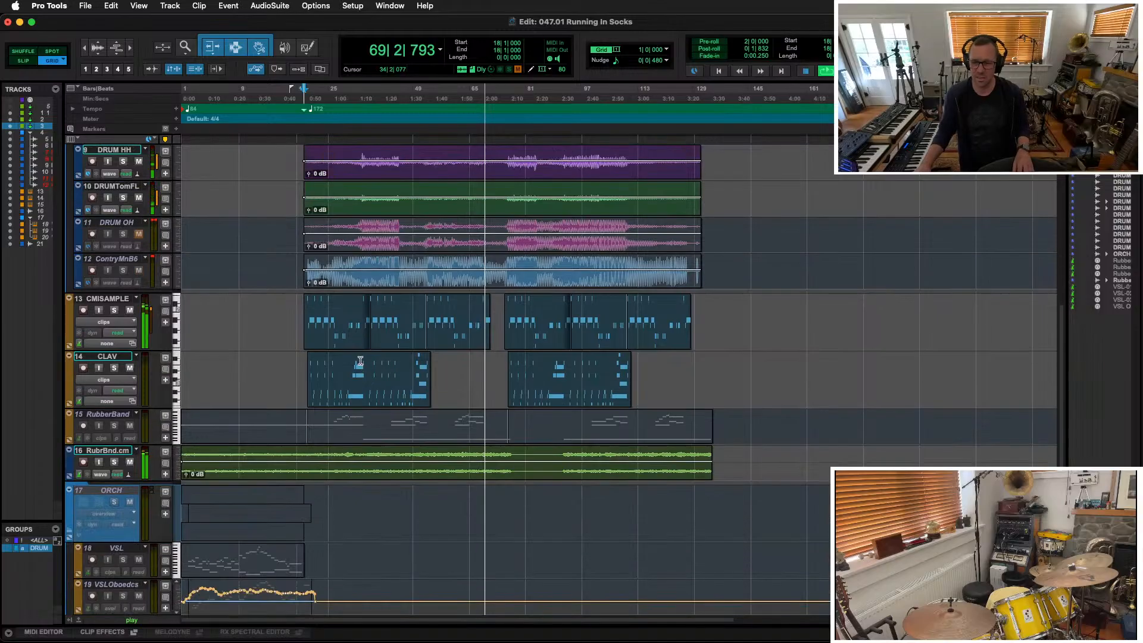
scroll(350, 371, down, 3)
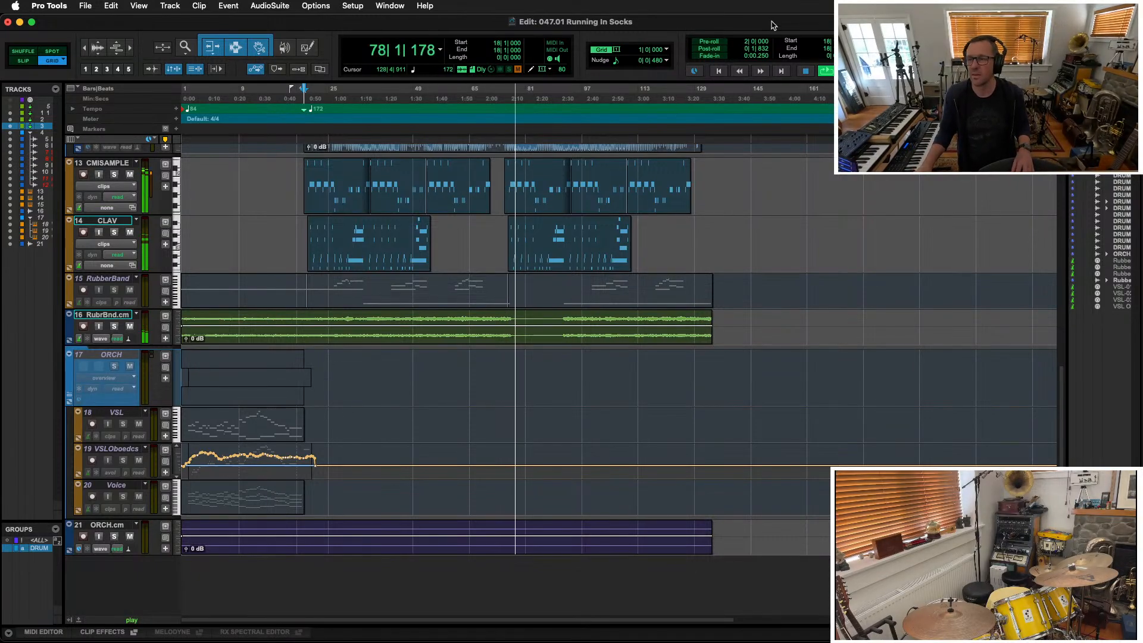
key(space)
scroll(501, 436, up, 10)
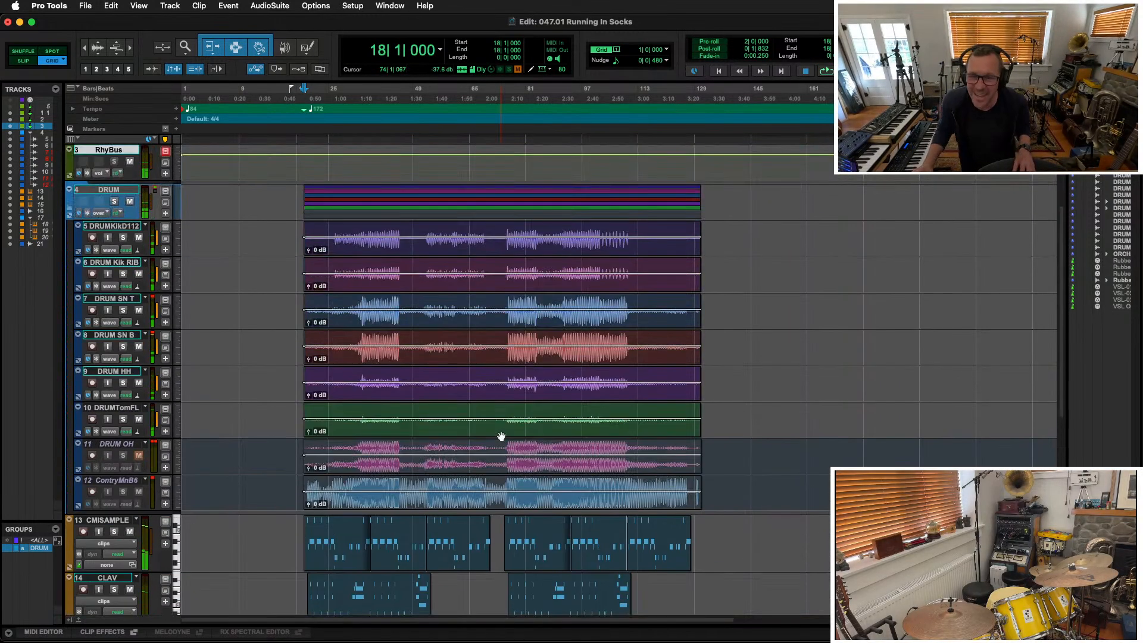
Select the full-length clips on all grouped drum tracks and zoom them to fill the Edit window
click(402, 248)
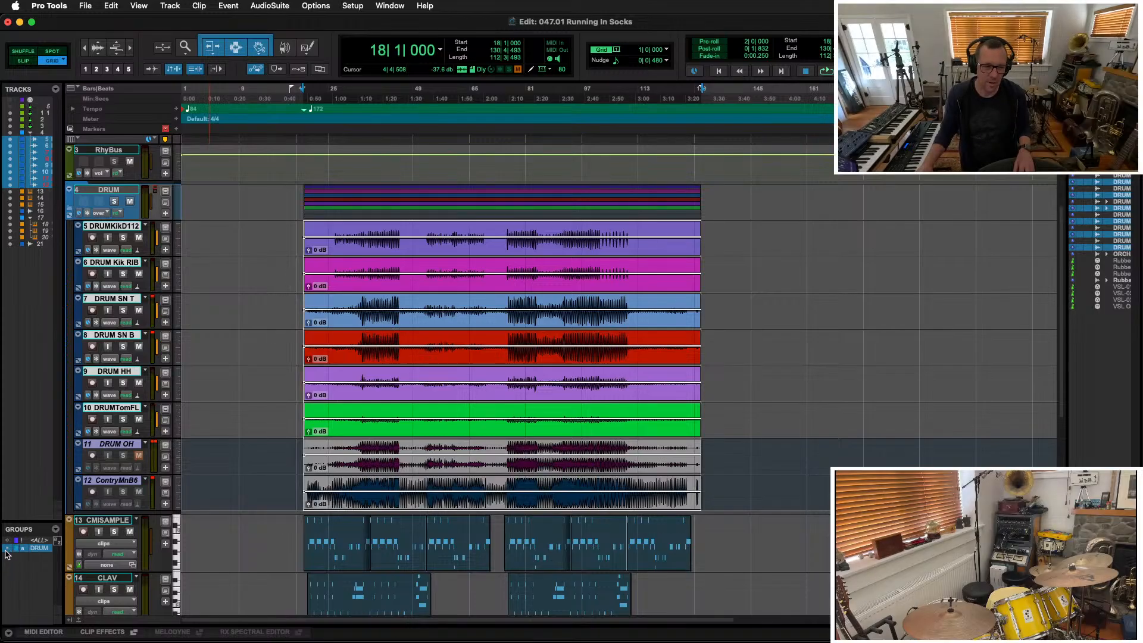
drag(371, 235, 466, 232)
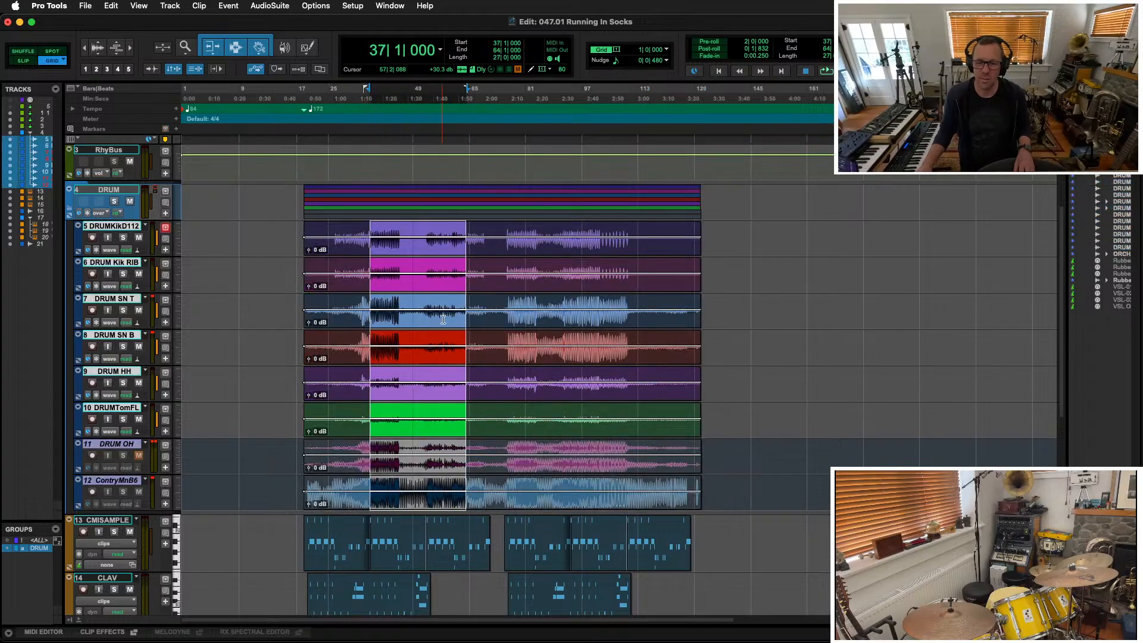
click(350, 251)
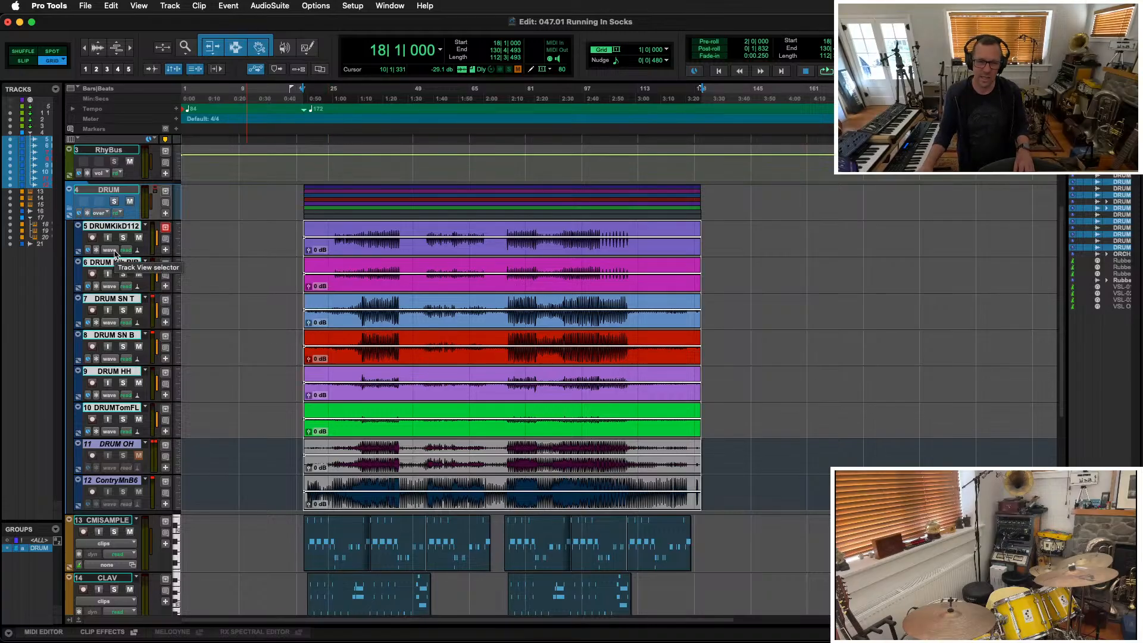
key(e)
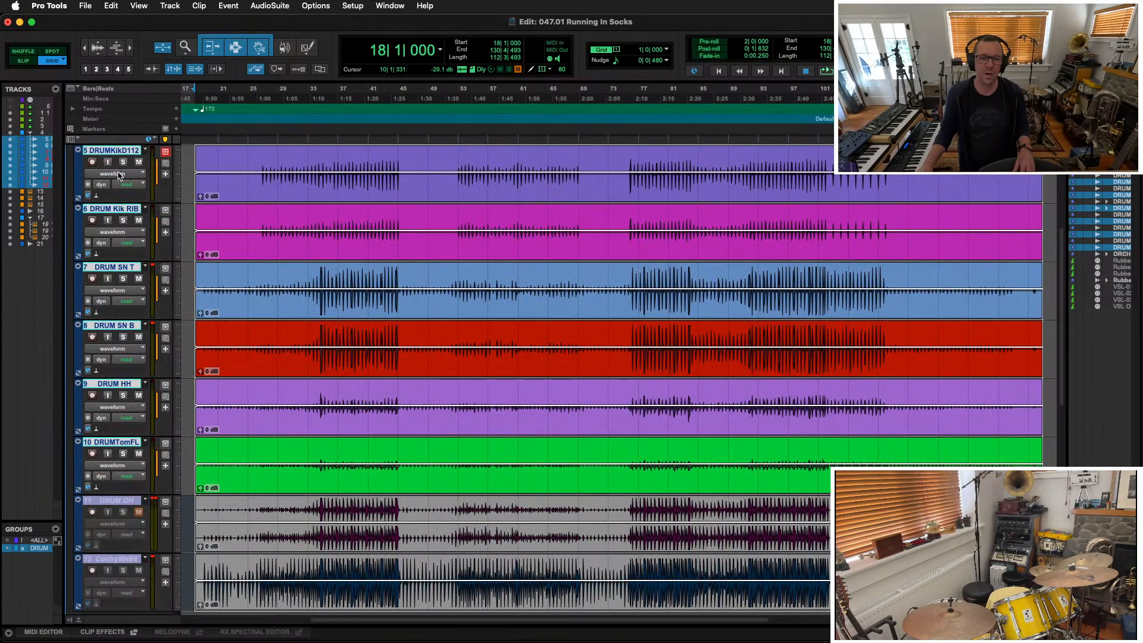
Enable Rhythmic Elastic Audio on the grouped drum tracks and switch them to warp view
click(118, 199)
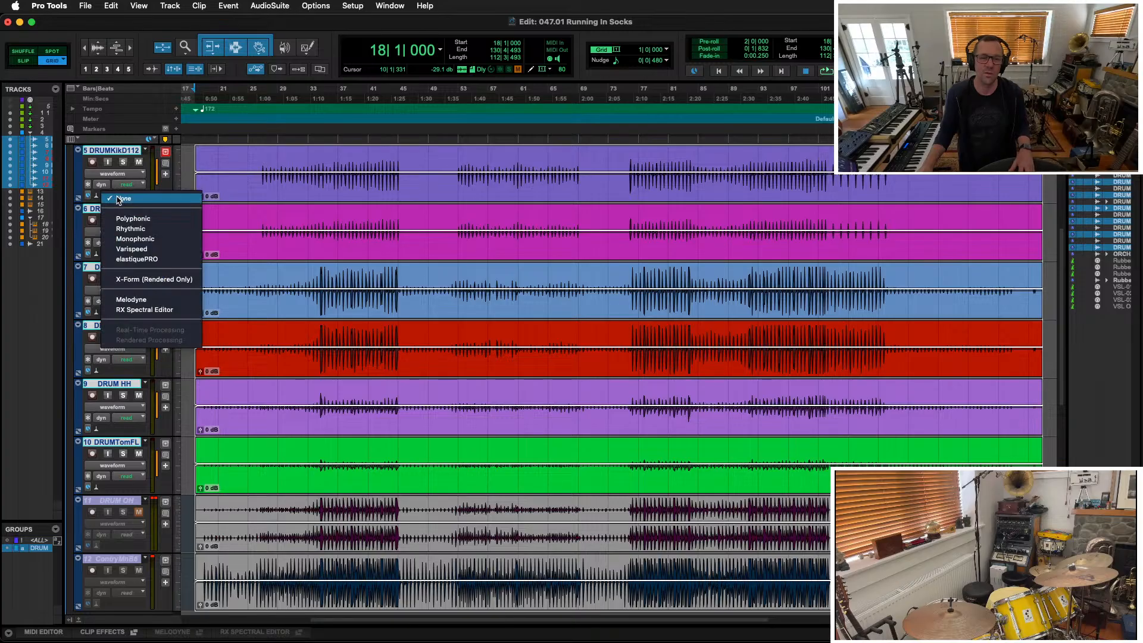
click(118, 107)
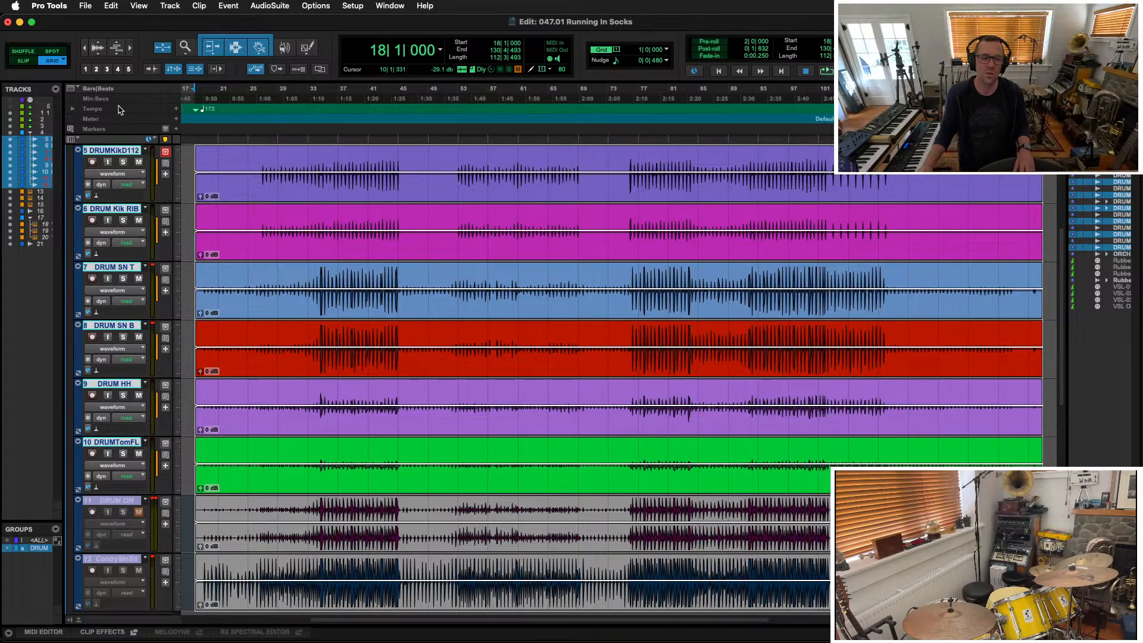
click(114, 199)
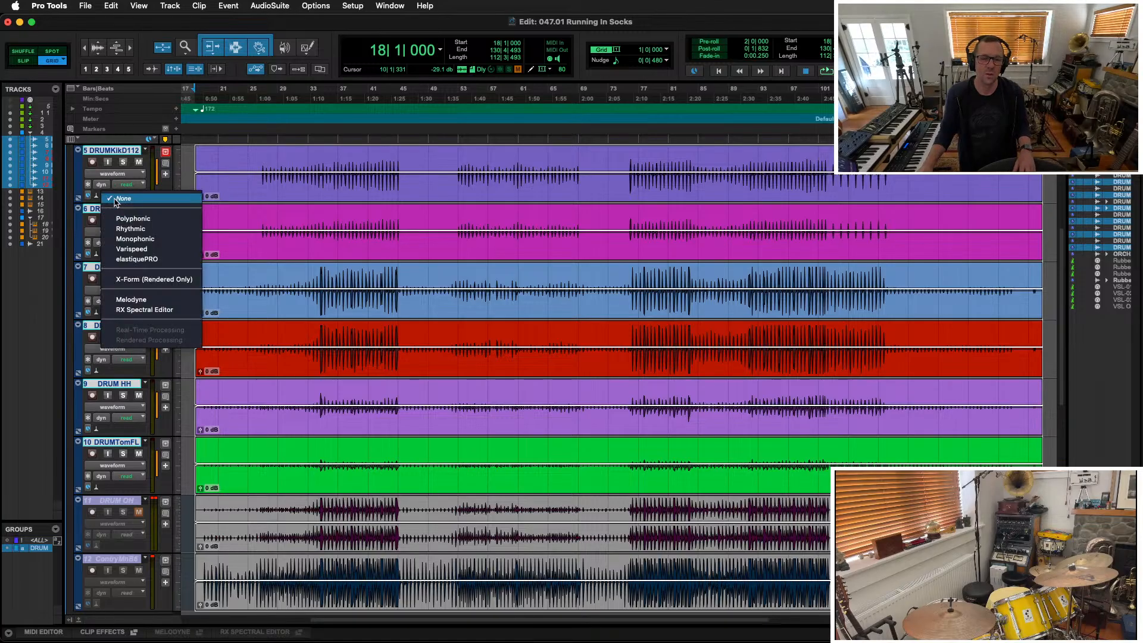
click(130, 229)
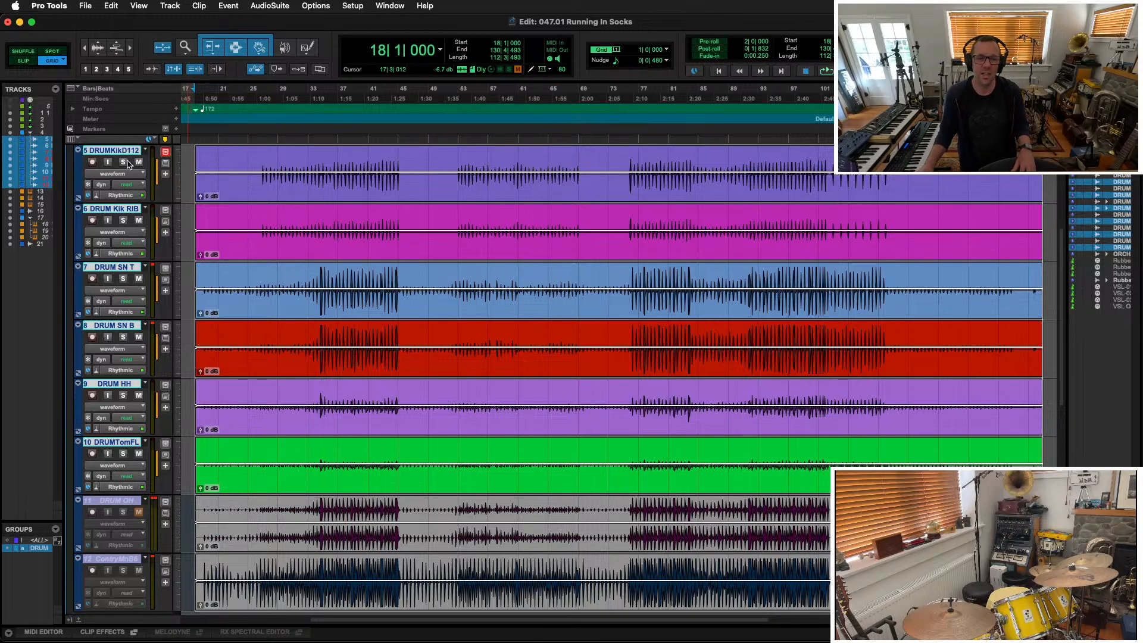
click(121, 176)
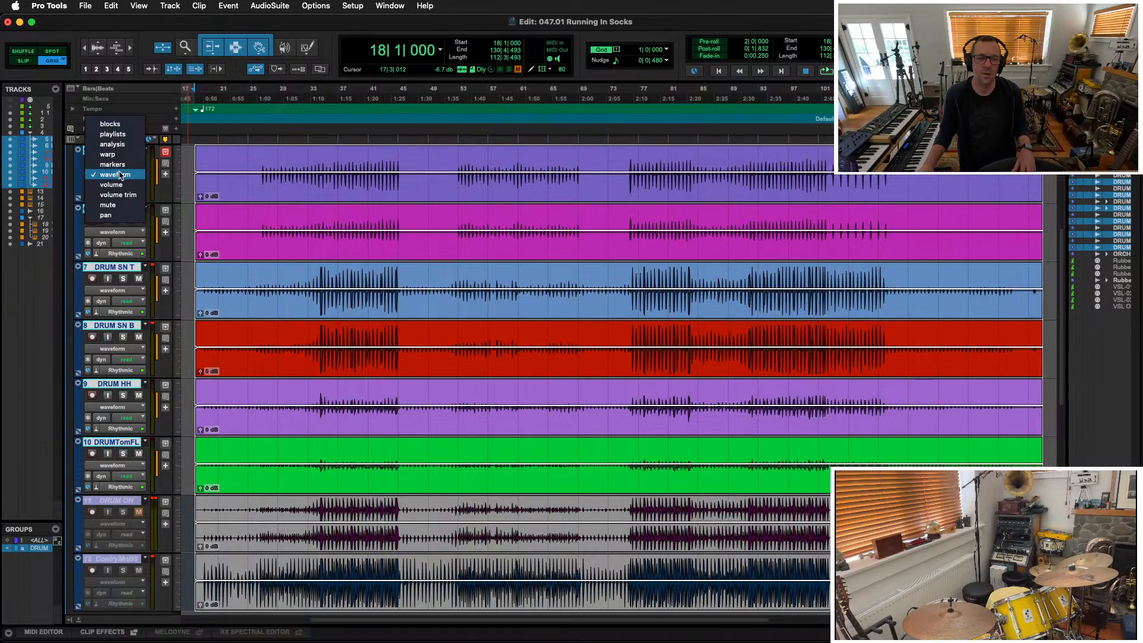
click(108, 154)
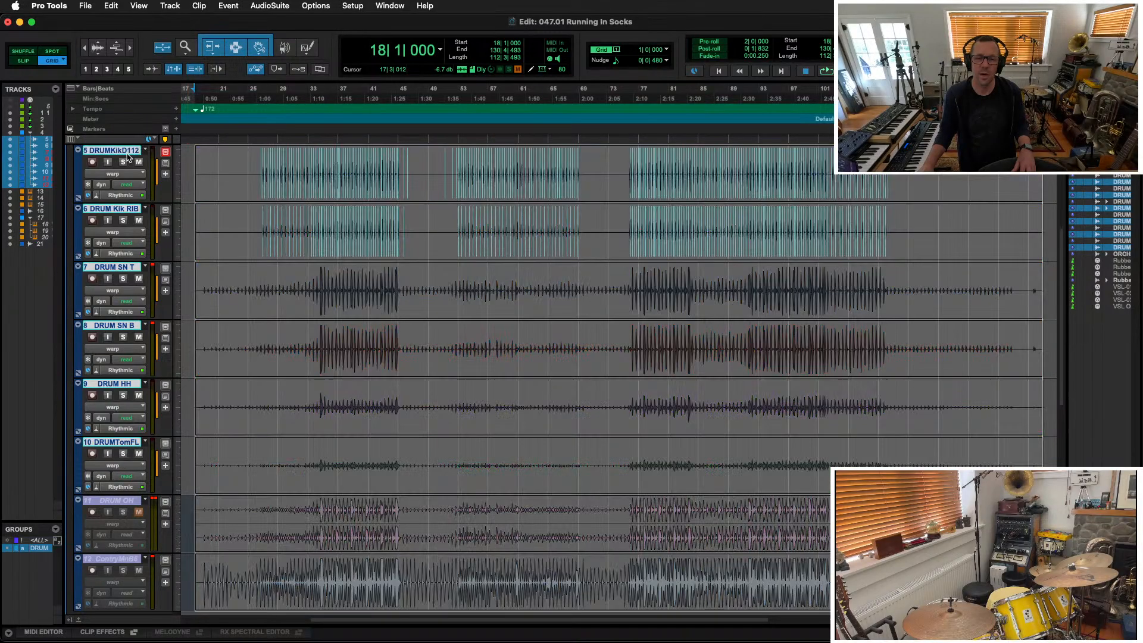
Examine the warp markers on the drum tracks, close up around bars 34 and 36 and across the whole song
scroll(387, 206, left, 5)
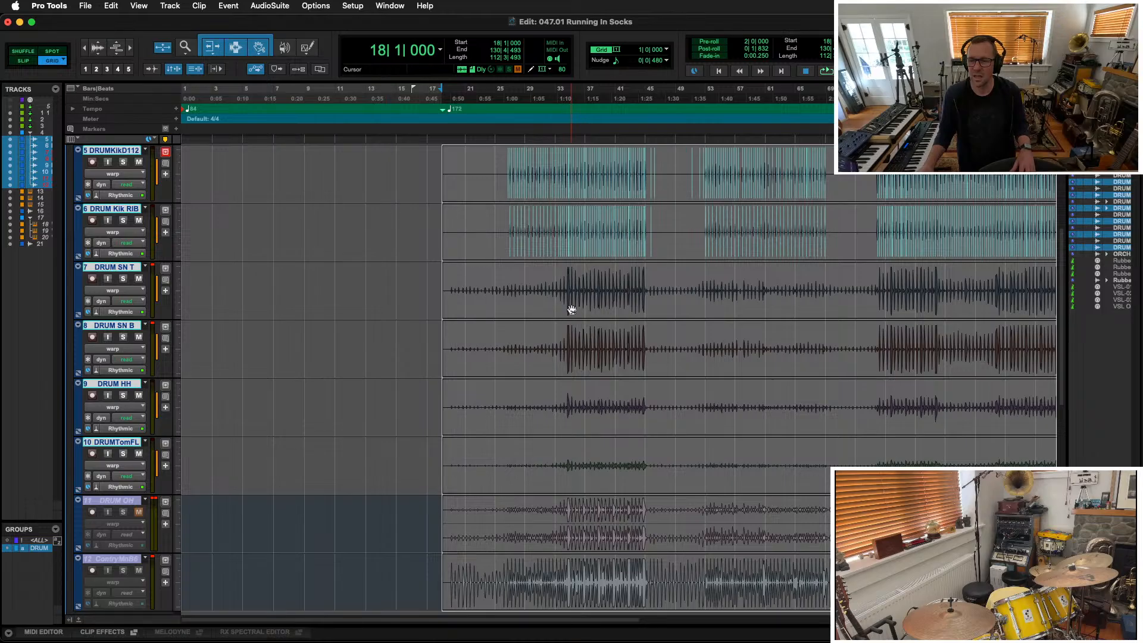
click(577, 266)
key(t)
key(t)
key(t)
key(t)
key(t)
key(t)
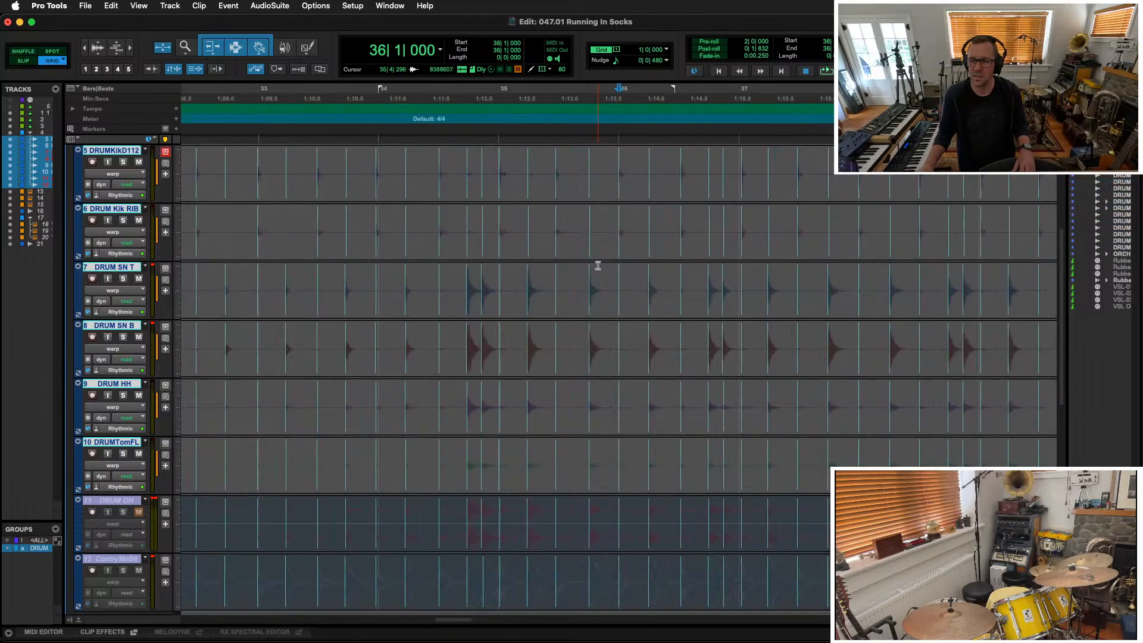
key(r)
key(r)
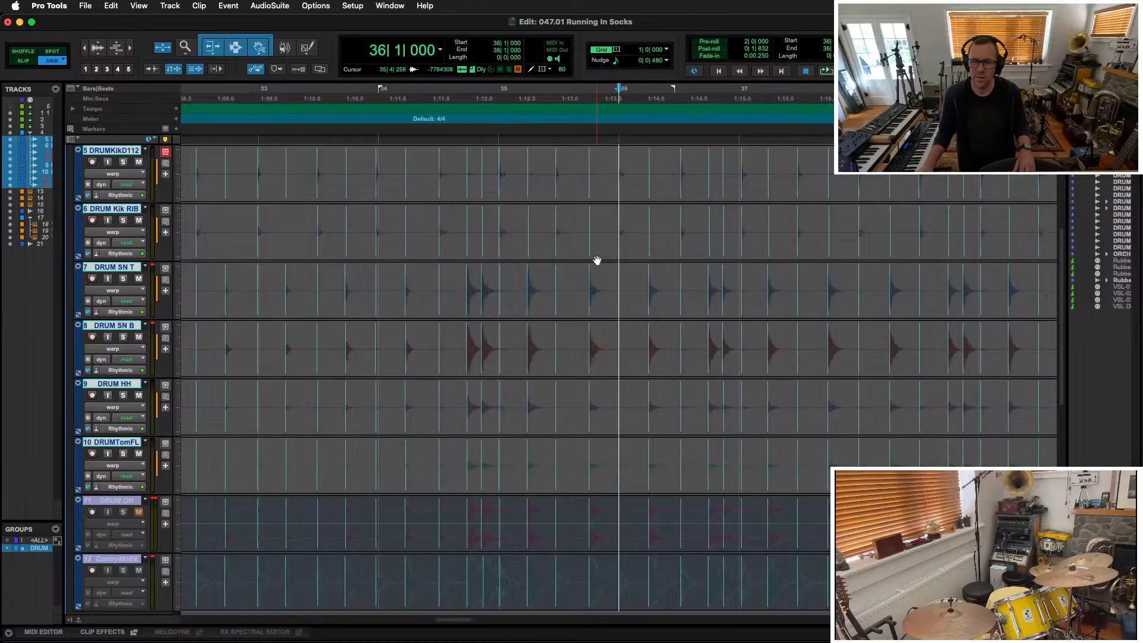
key(r)
key(r)
key(r)
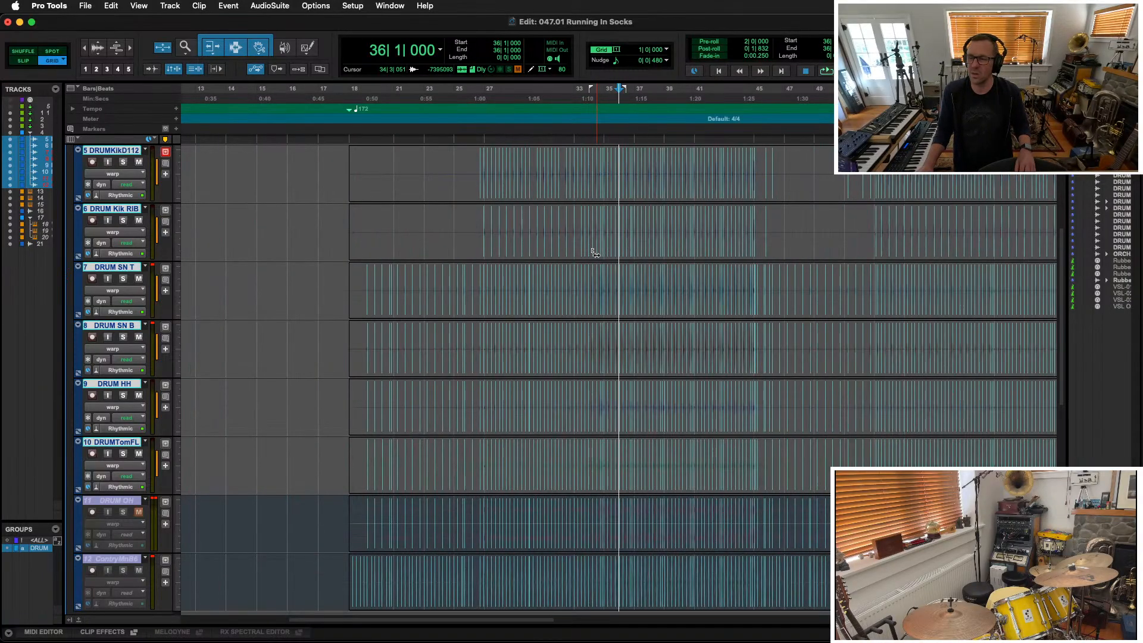
scroll(595, 252, right, 5)
scroll(597, 255, right, 2)
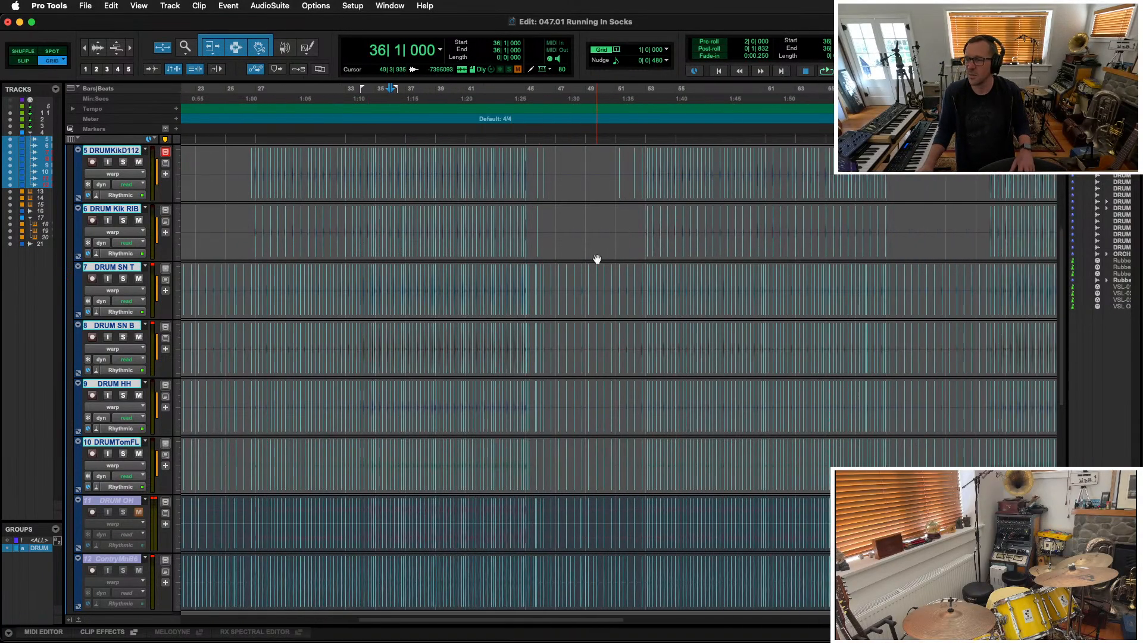
key(r)
scroll(596, 254, up, 5)
scroll(596, 256, down, 5)
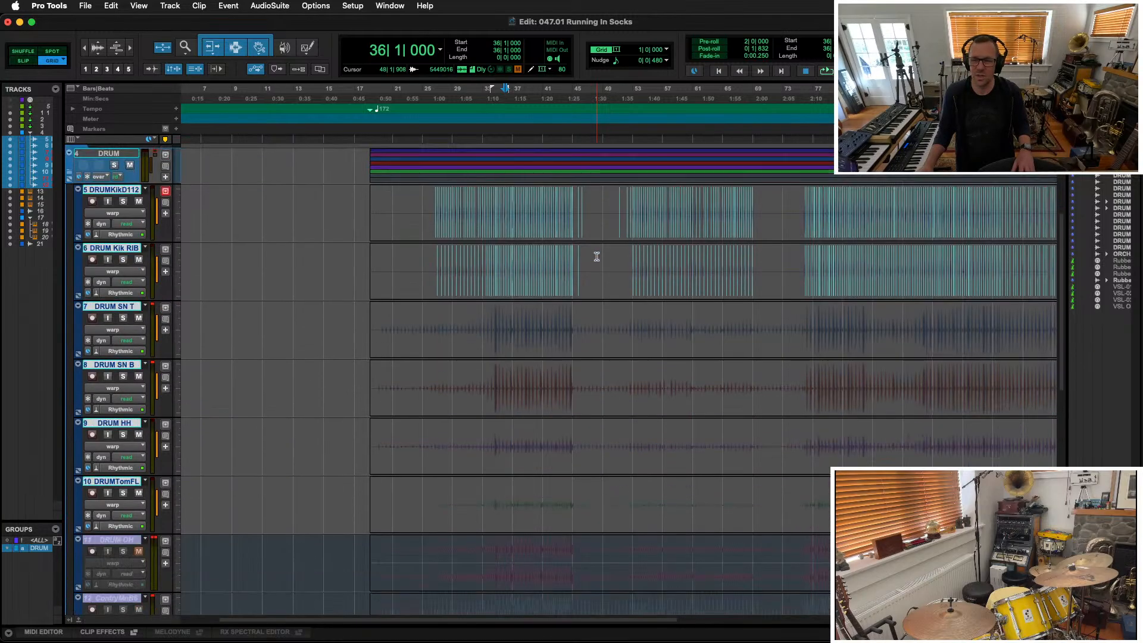
scroll(518, 306, right, 1)
click(457, 320)
key(t)
key(t)
key(t)
key(t)
key(t)
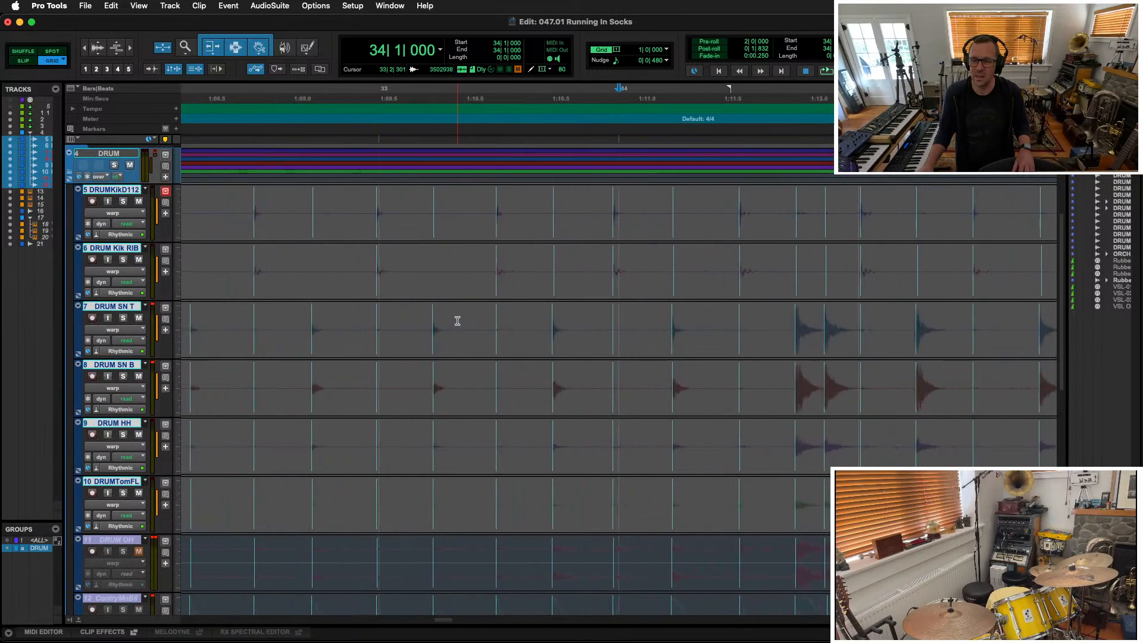
key(r)
key(r)
key(r)
key(r)
key(r)
key(r)
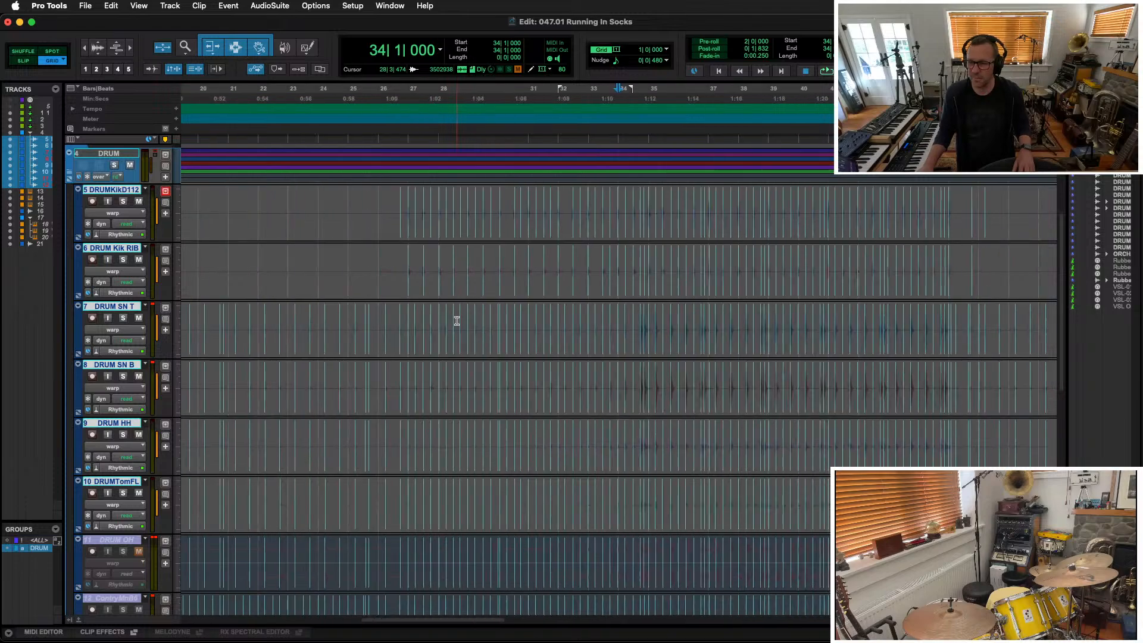
scroll(456, 320, right, 4)
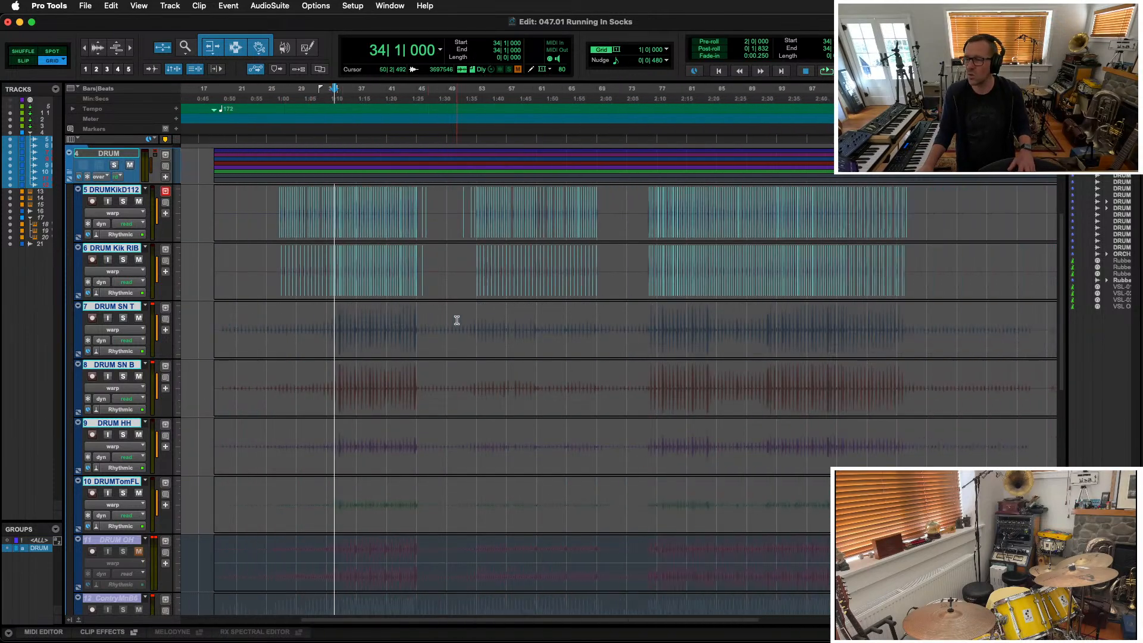
scroll(457, 320, right, 1)
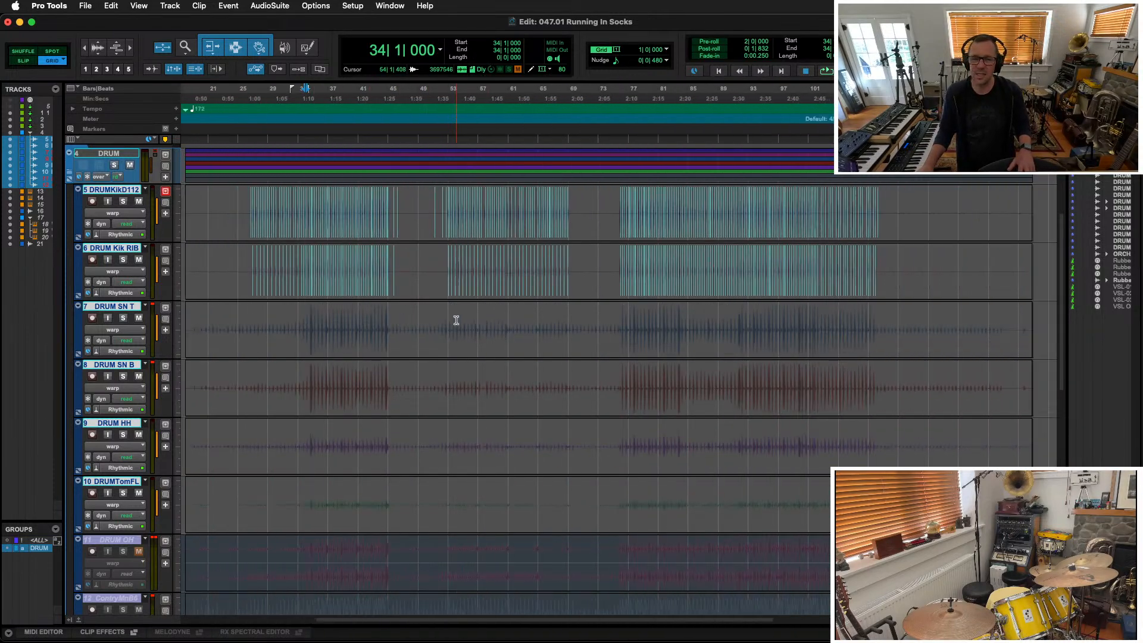
Select the full-length clips on the grouped drum tracks and open the Quantize event operation
click(920, 354)
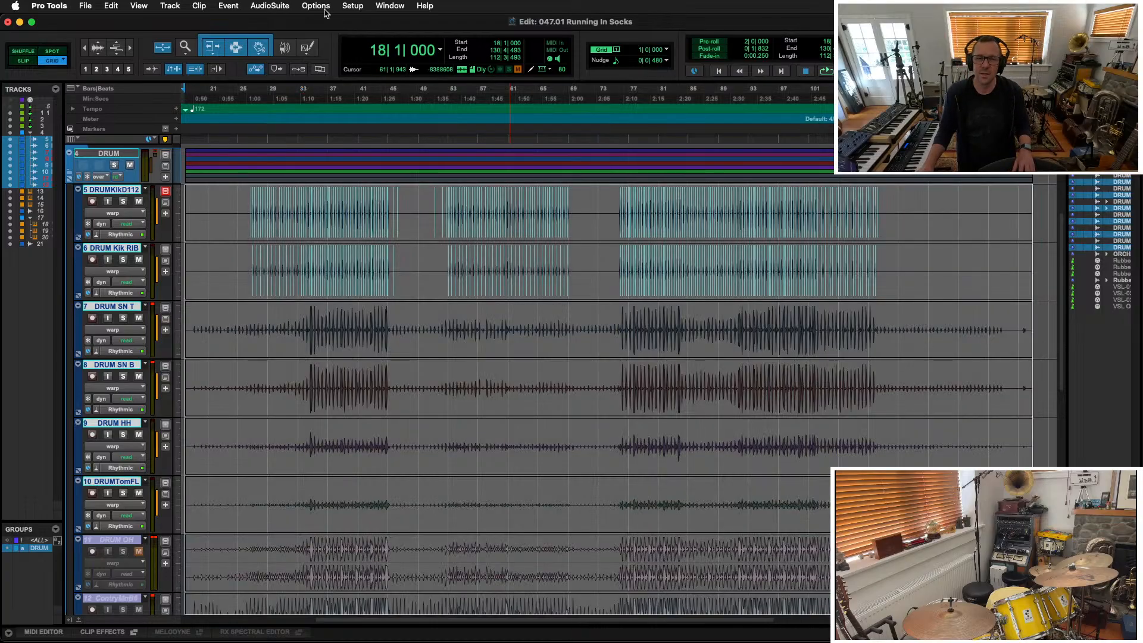
click(226, 6)
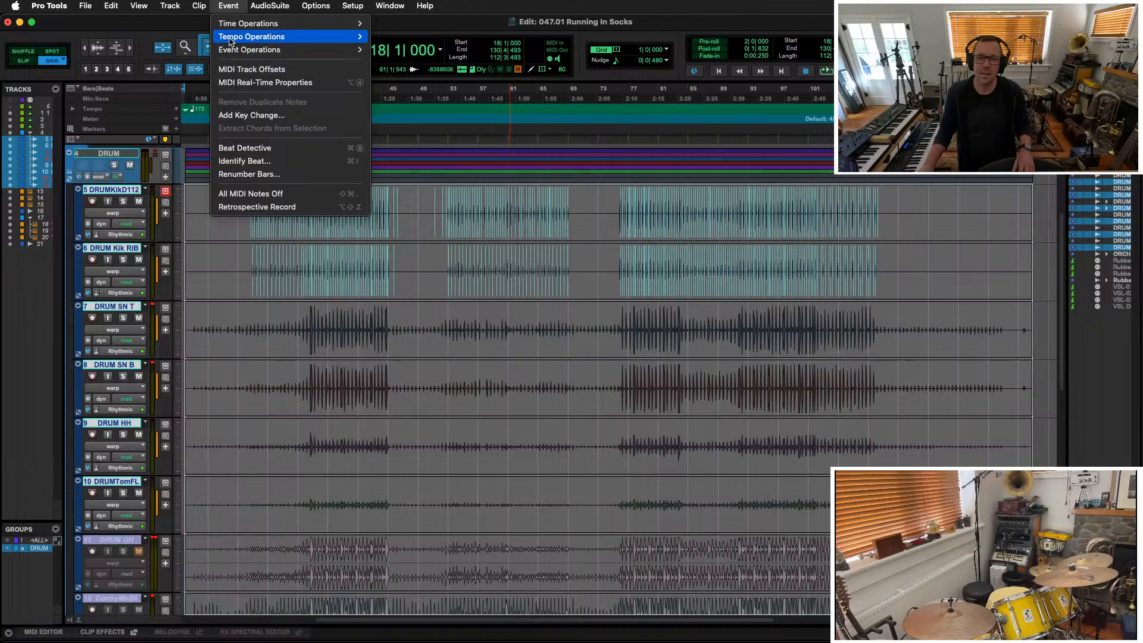
mouse_move(231, 25)
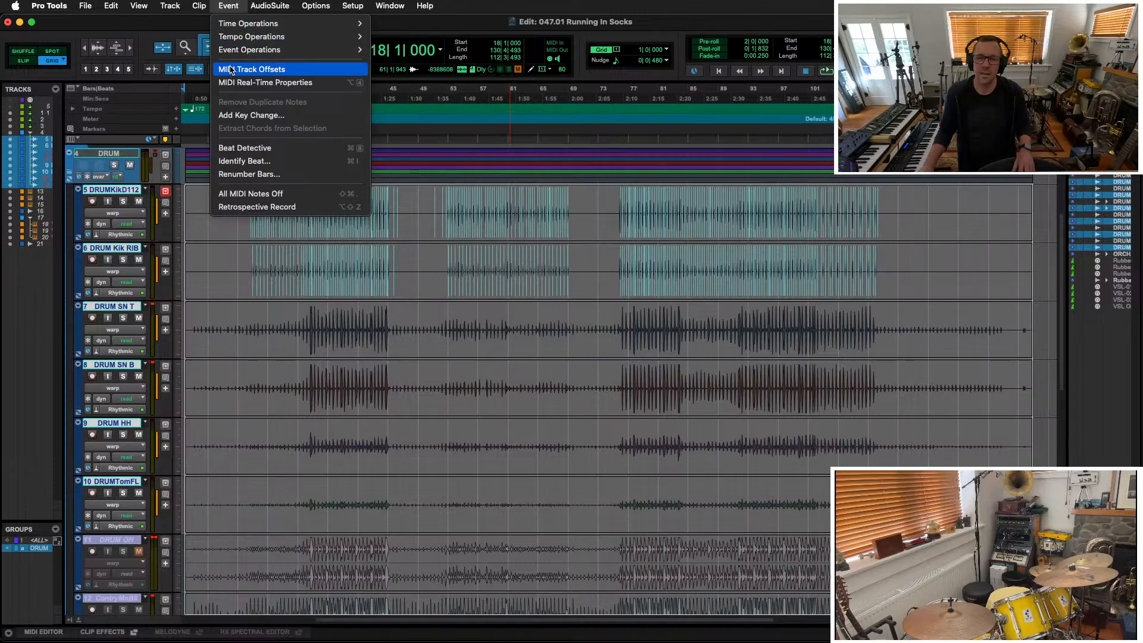
mouse_move(255, 50)
click(397, 69)
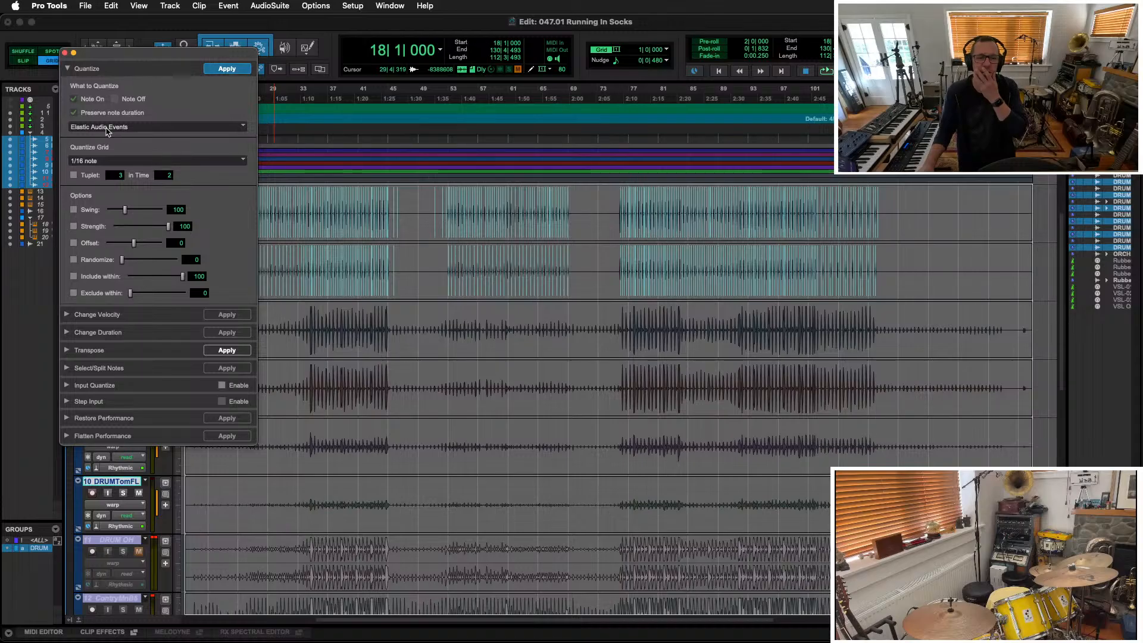
Quantize the Elastic Audio Events of the selected drum clips to a 1/8 note grid
click(108, 127)
click(229, 113)
click(84, 162)
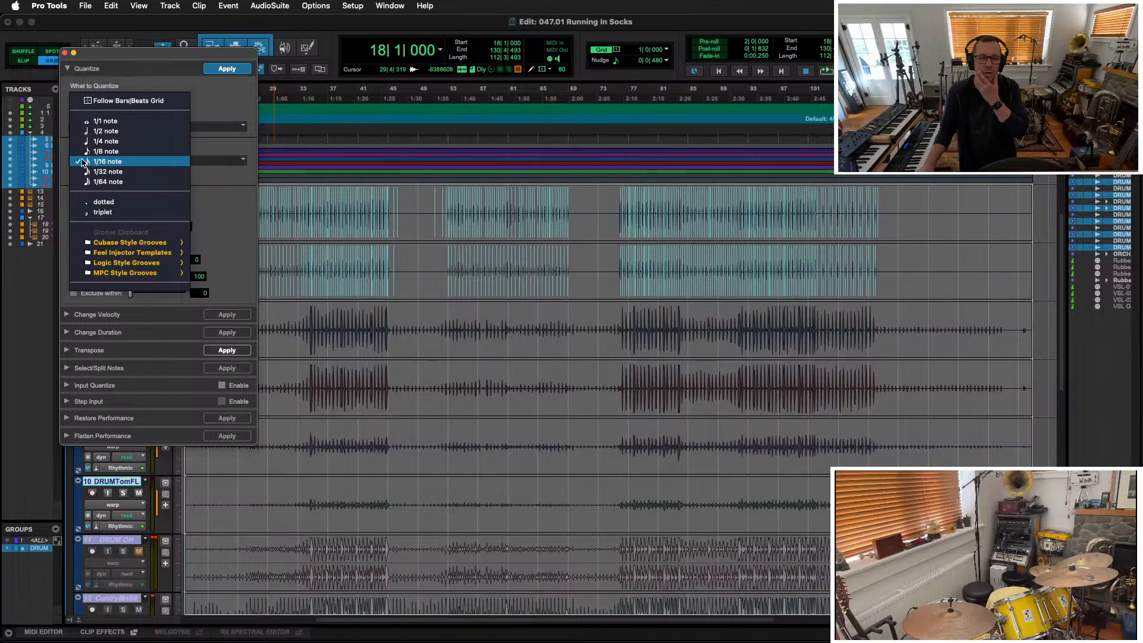
click(87, 151)
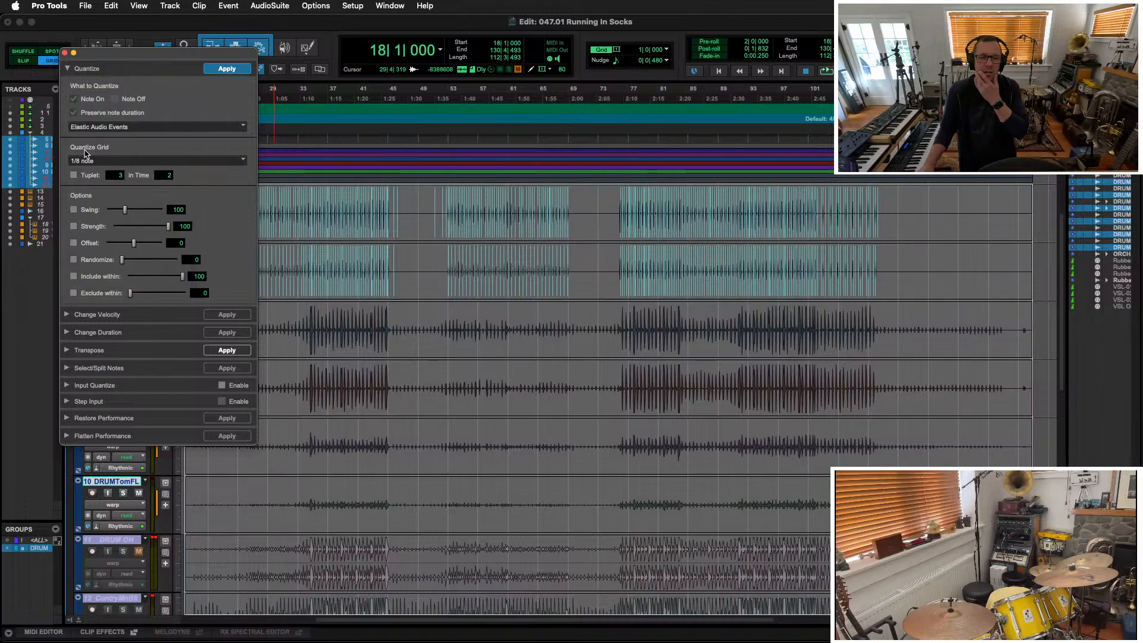
click(233, 71)
Play the quantized drums from bar 18 and examine their warp markers close up, keeping the Quantize window out of the way
key(space)
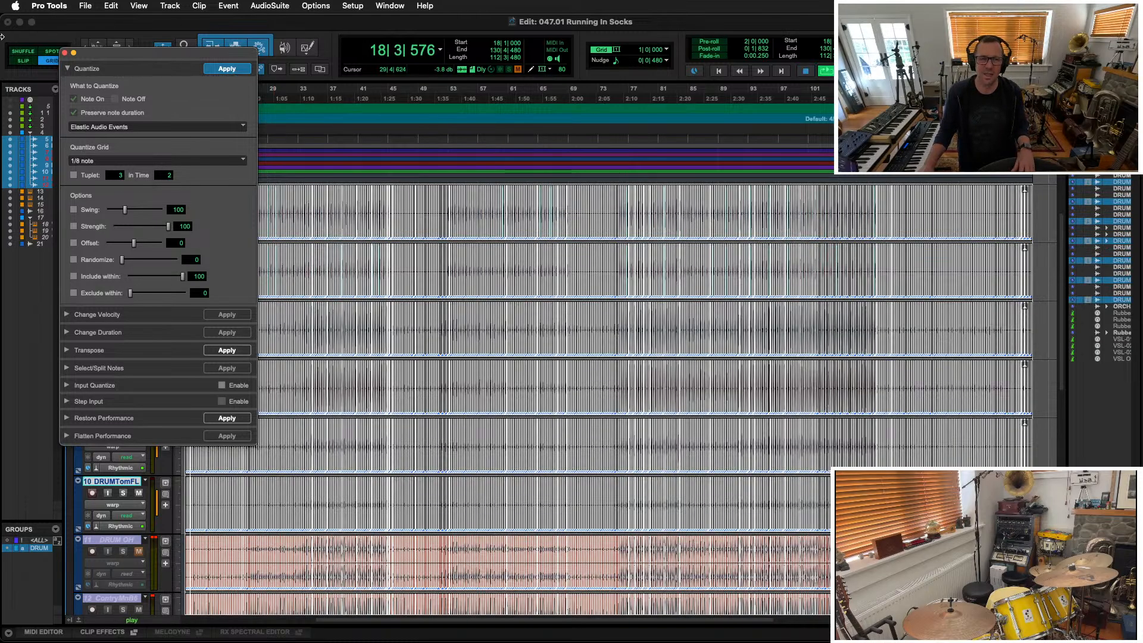
drag(108, 54, 498, 85)
key(t)
key(t)
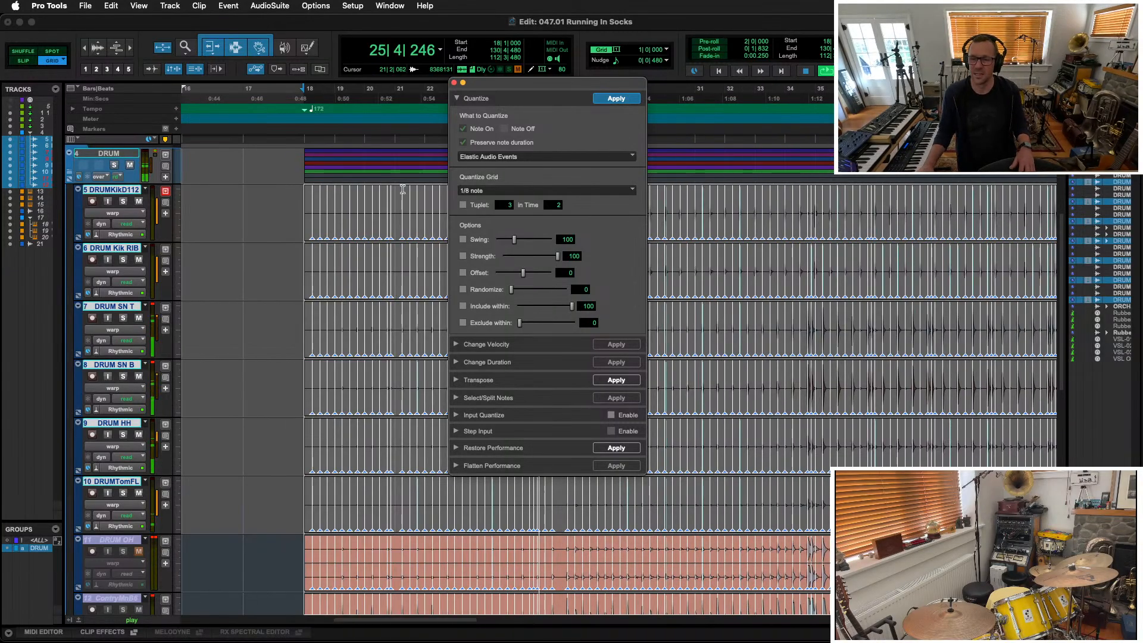
drag(561, 87, 208, 105)
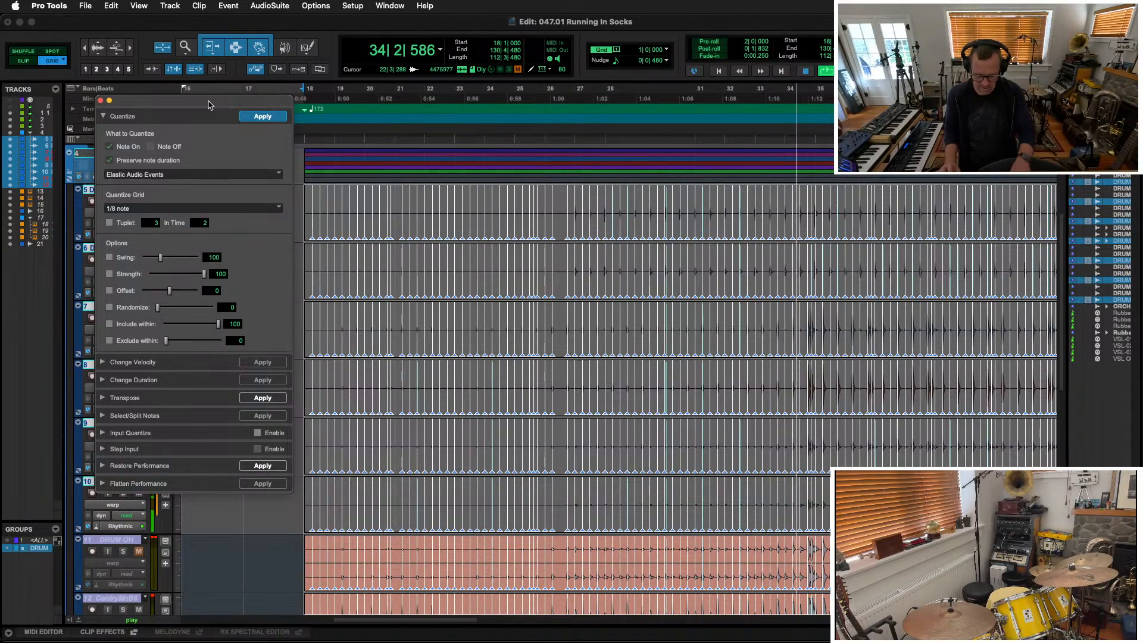
Rebalance the kick and snare faders in the Mix window, with snare top at -19.3 dB and snare bottom at -25.2 dB, and close Quantize
key(super+equal)
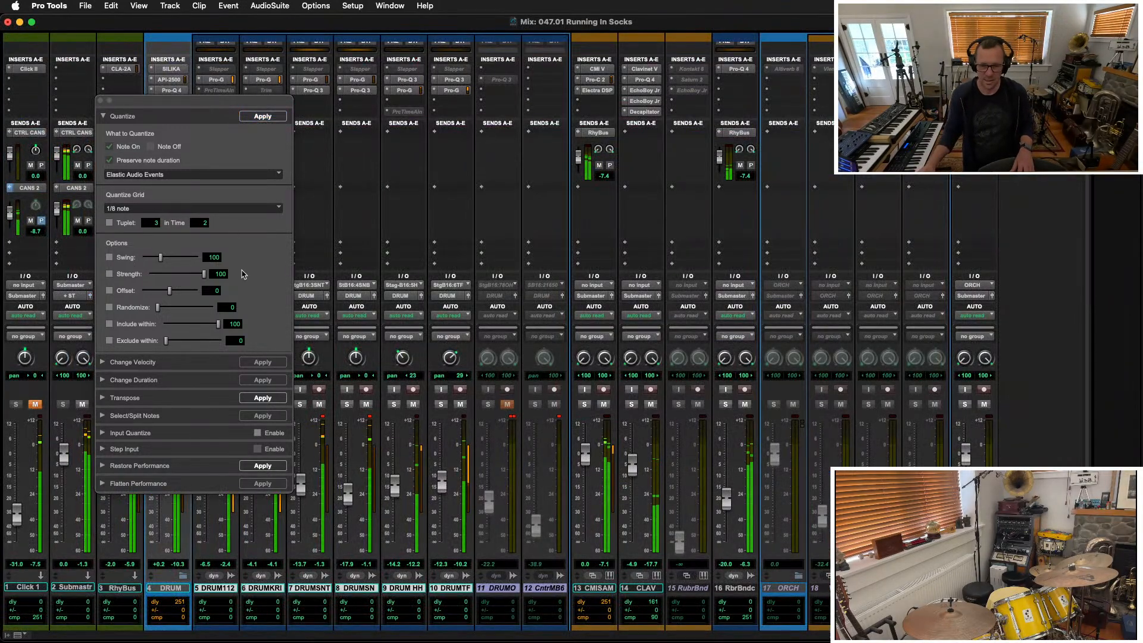
mouse_move(307, 491)
mouse_down()
mouse_move(307, 503)
mouse_move(346, 515)
mouse_move(301, 499)
mouse_up()
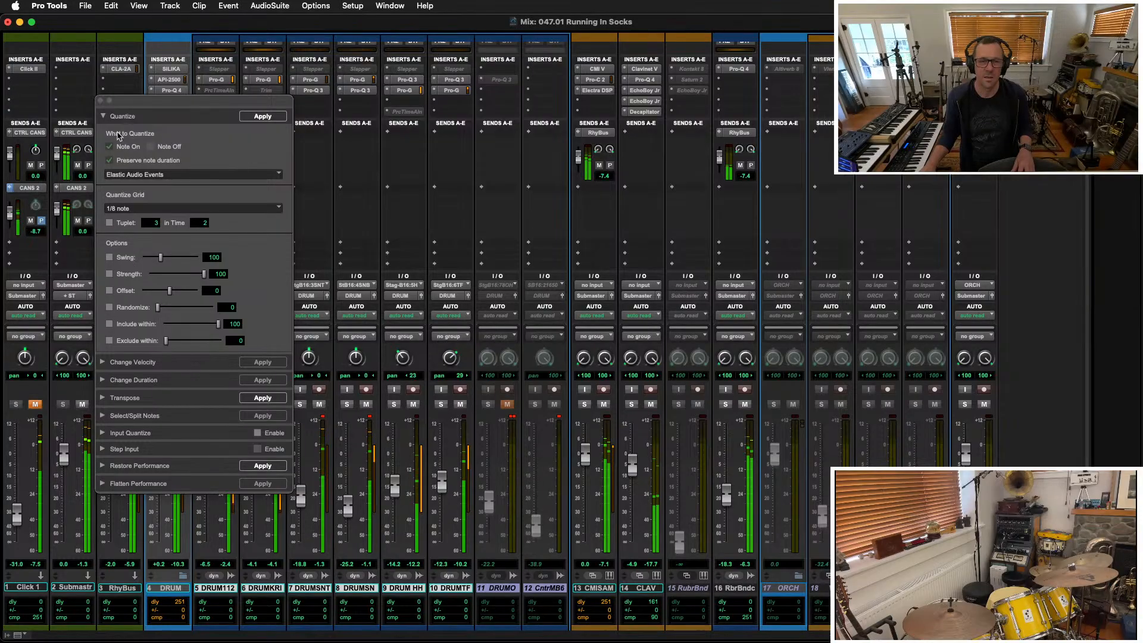
click(101, 100)
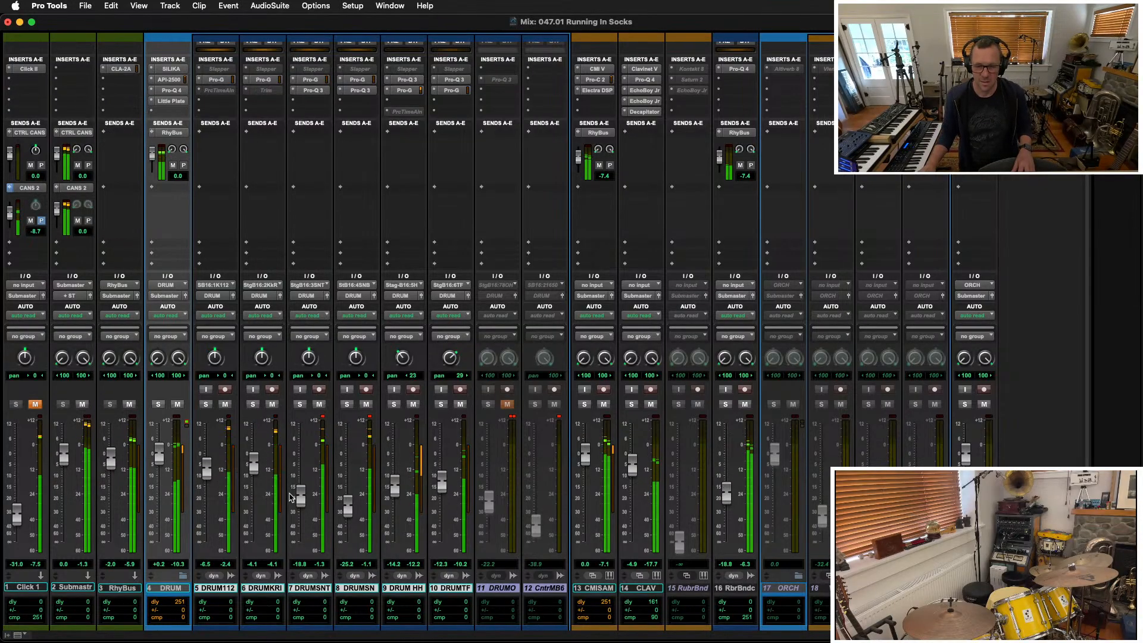
drag(251, 470, 208, 477)
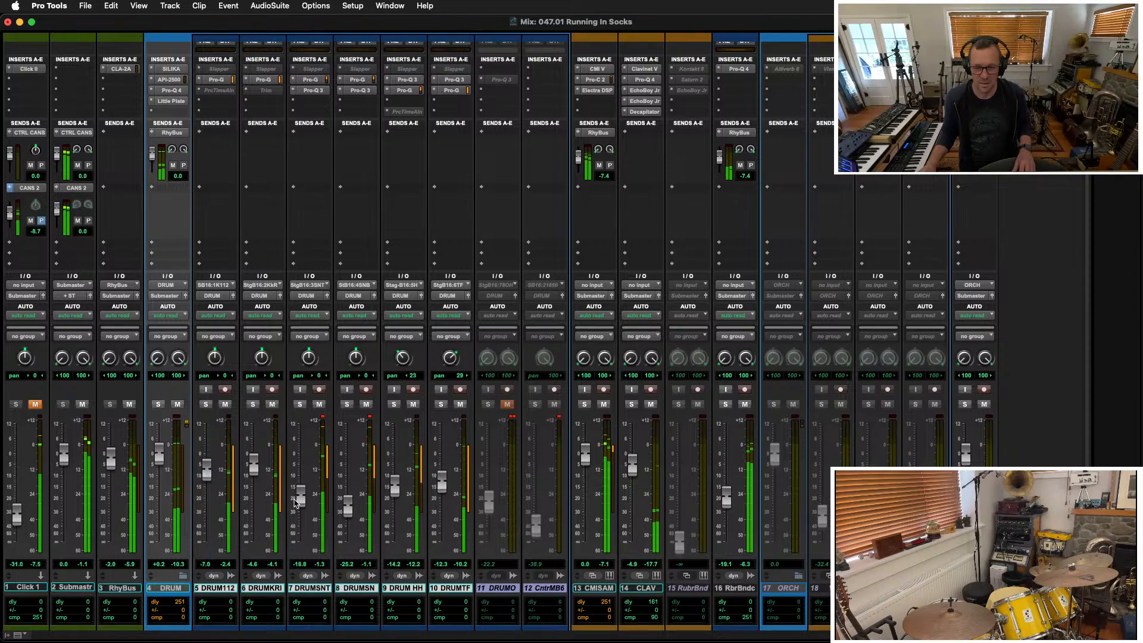
drag(303, 501, 300, 501)
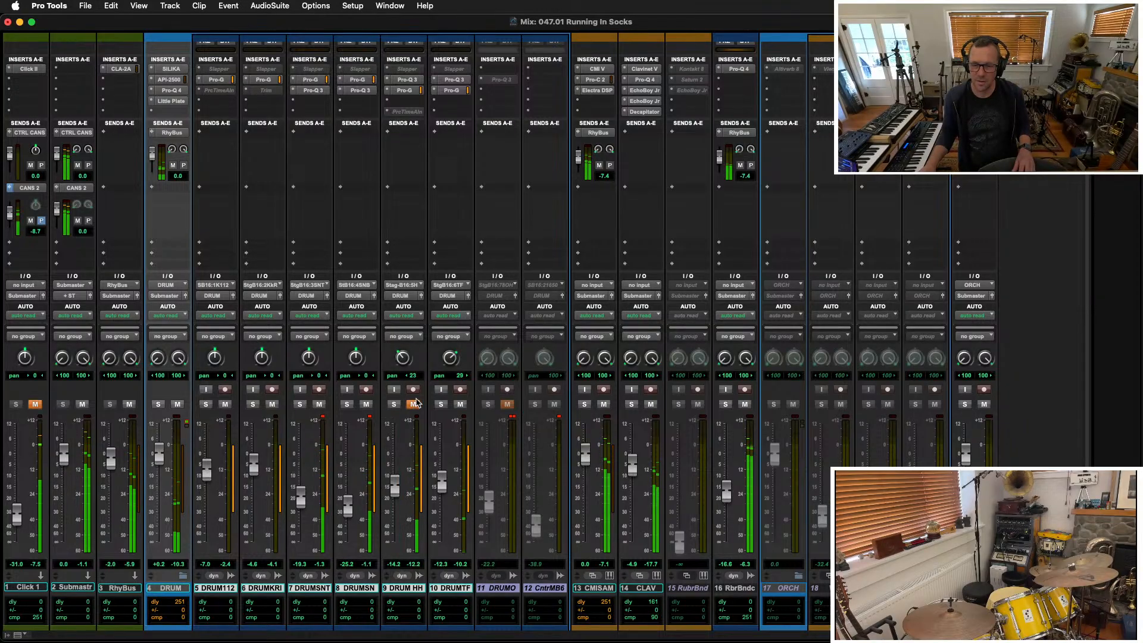
Compare the drums with the hi-hat muted and unmuted, and pan the hi-hat 50 left and the floor tom 38 right
click(401, 588)
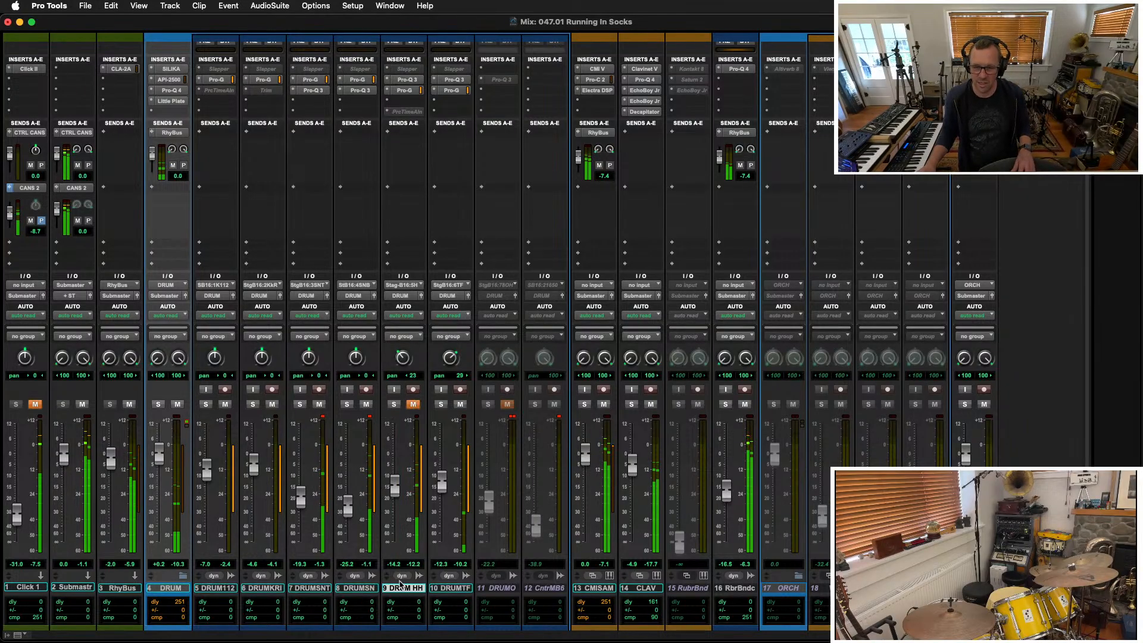
click(456, 588)
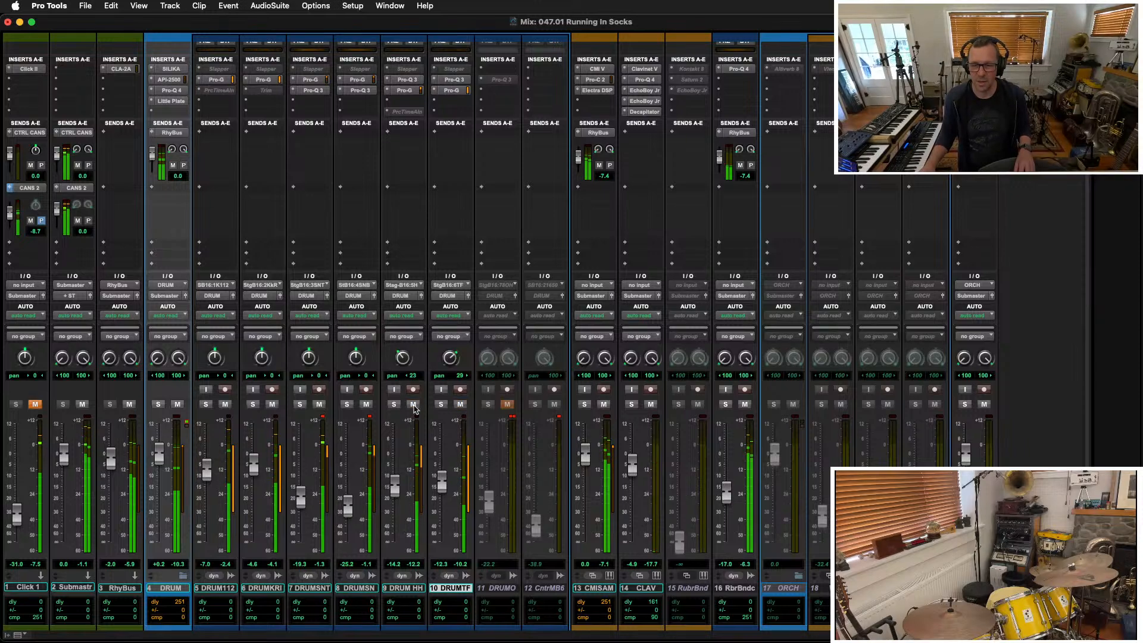
drag(402, 357, 404, 365)
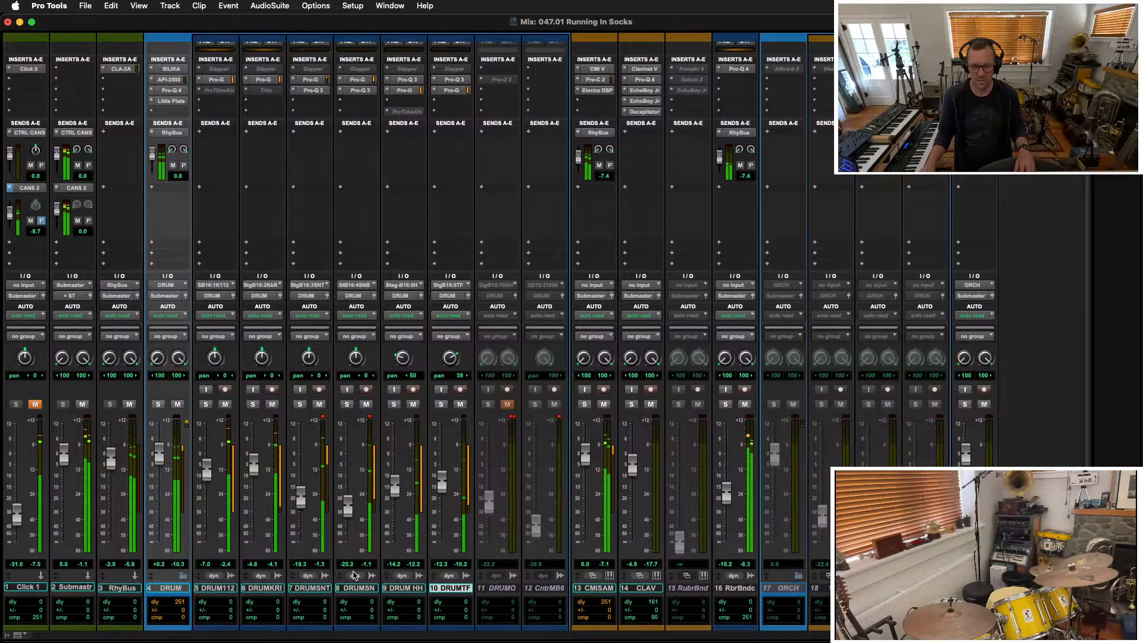
drag(254, 469, 252, 469)
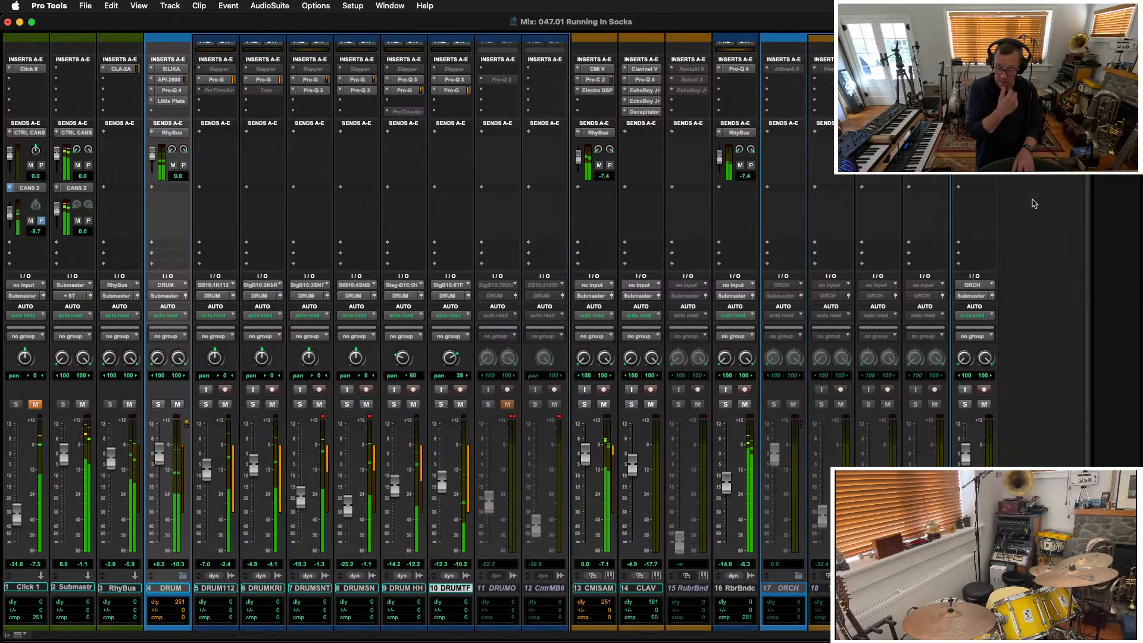
Switch the grouped drum tracks to waveform view in the Edit window and look over the whole song's arrangement during playback
key(super+equal)
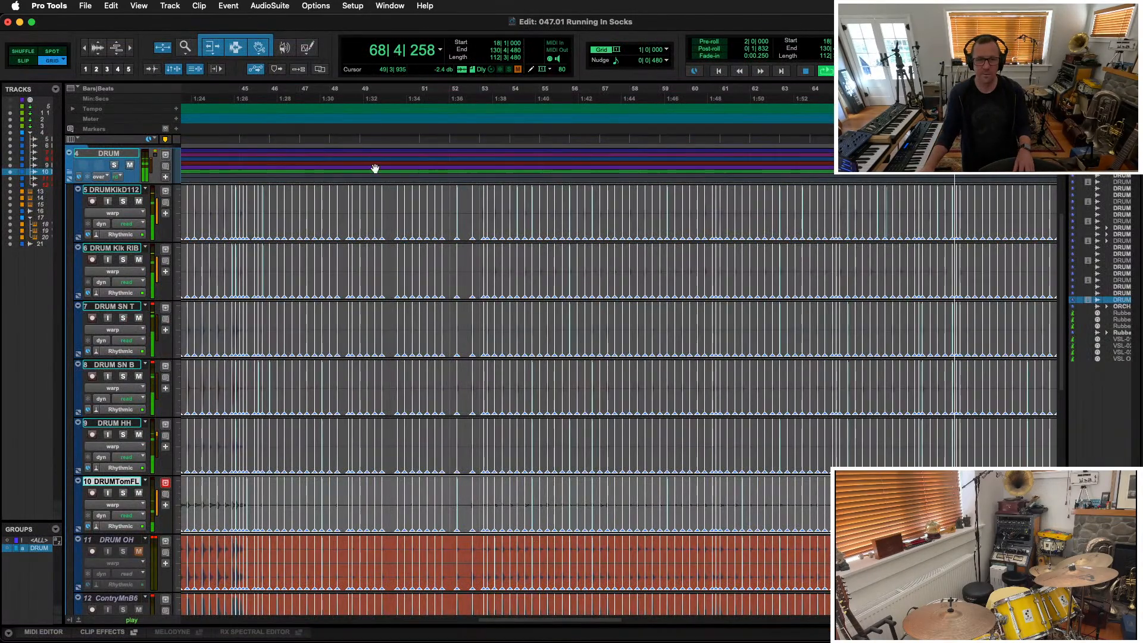
click(126, 213)
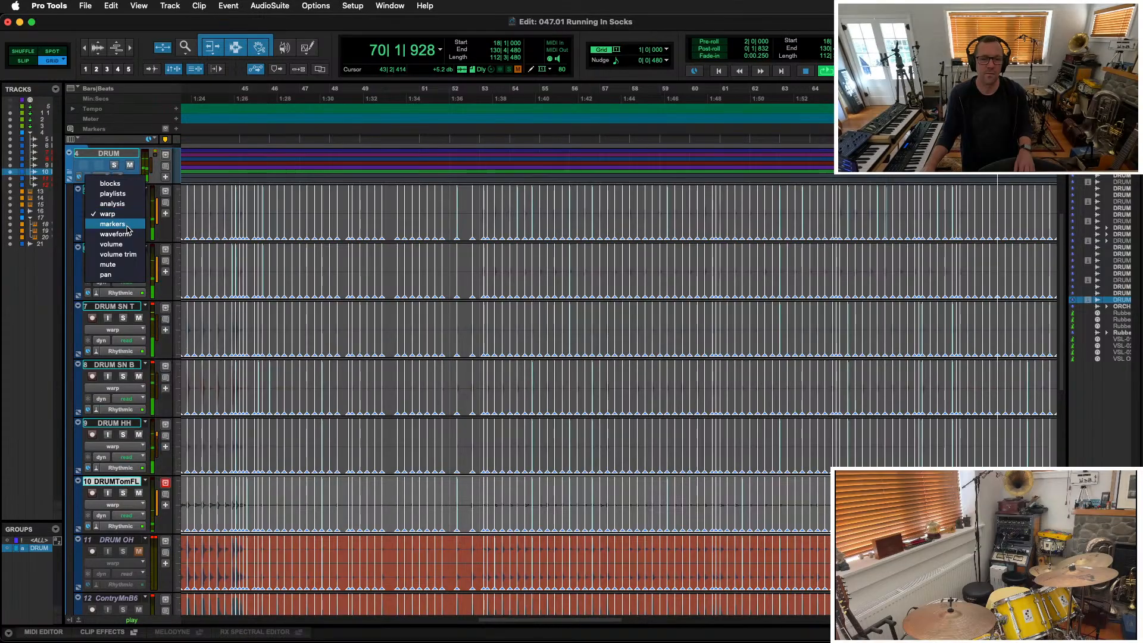
click(116, 234)
key(r)
key(r)
key(r)
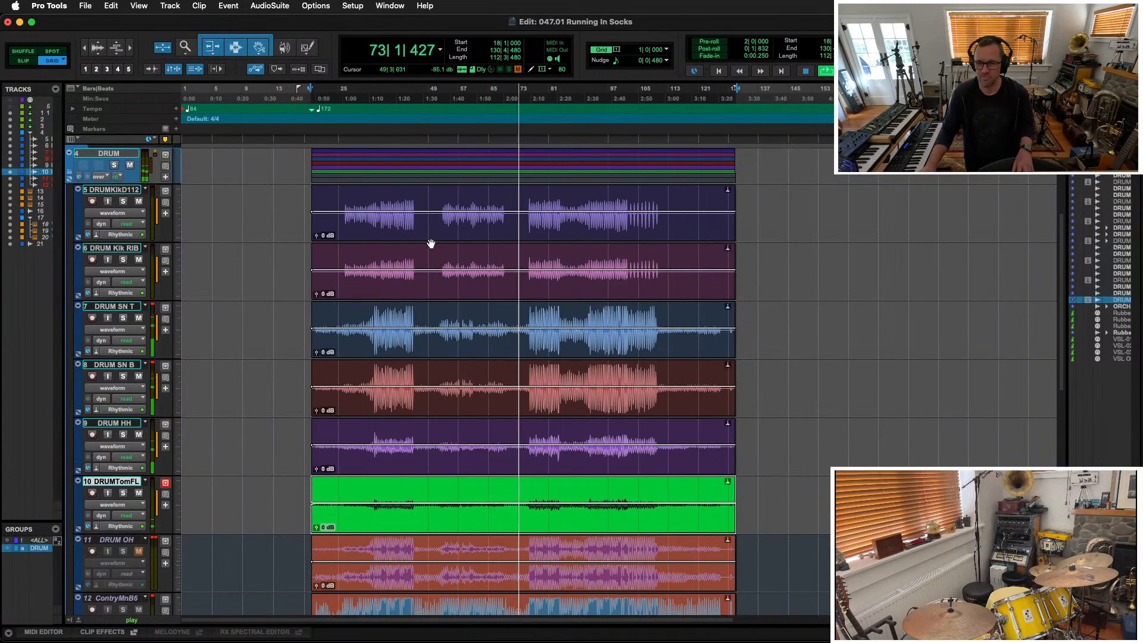
scroll(397, 299, down, 5)
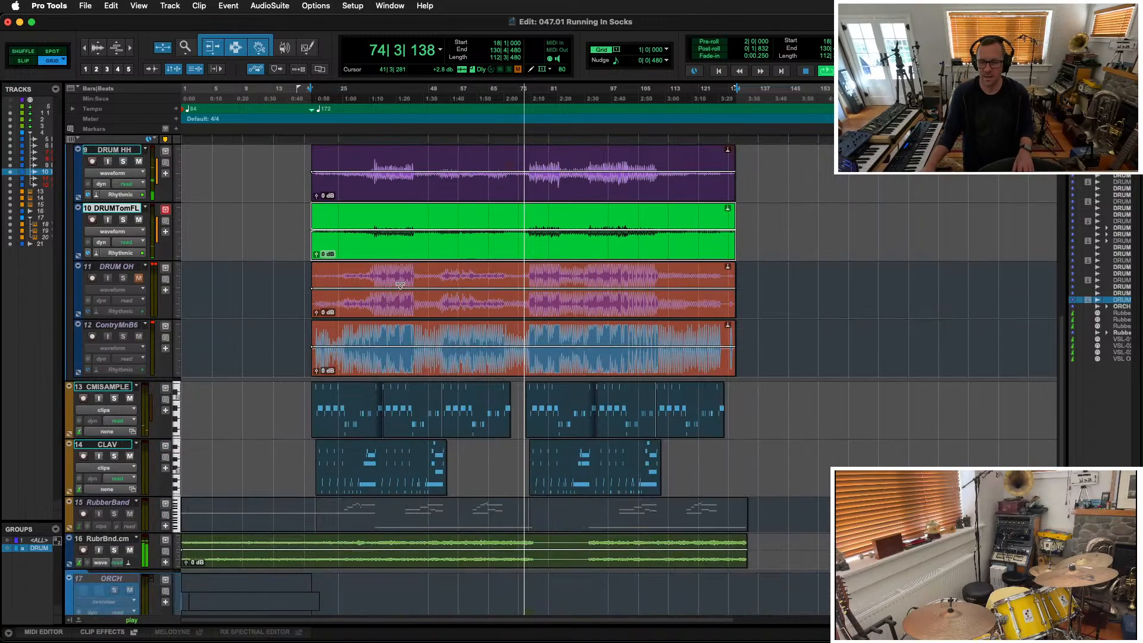
scroll(400, 283, up, 5)
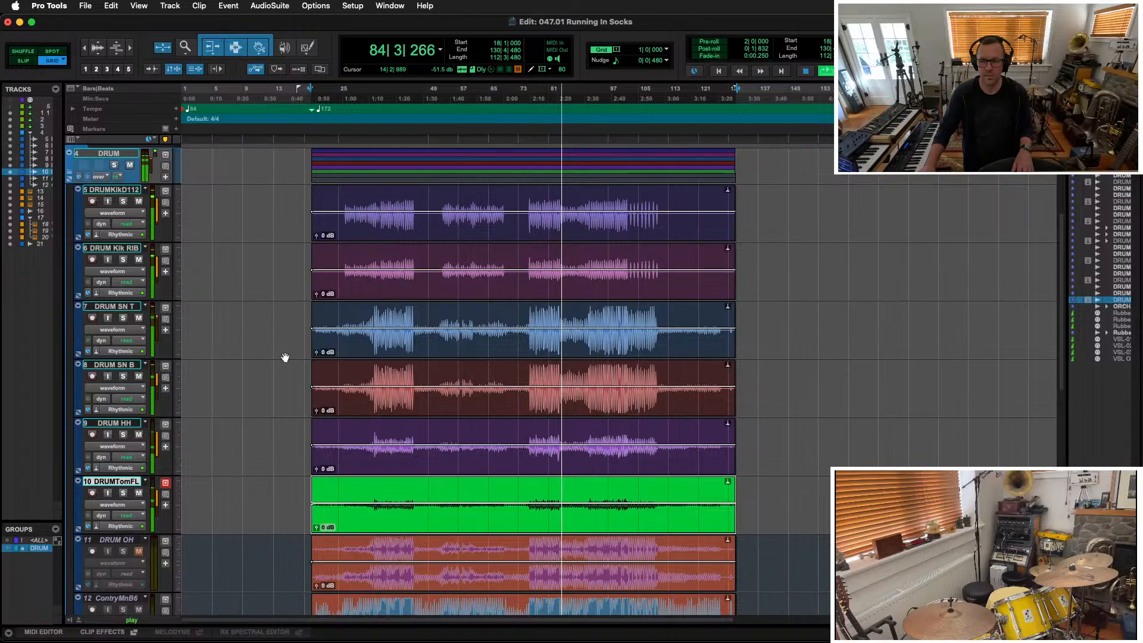
Set the DRUM track's Little Plate reverb decay to between 1 and 2 seconds and adjust its wet/dry mix
key(super+equal)
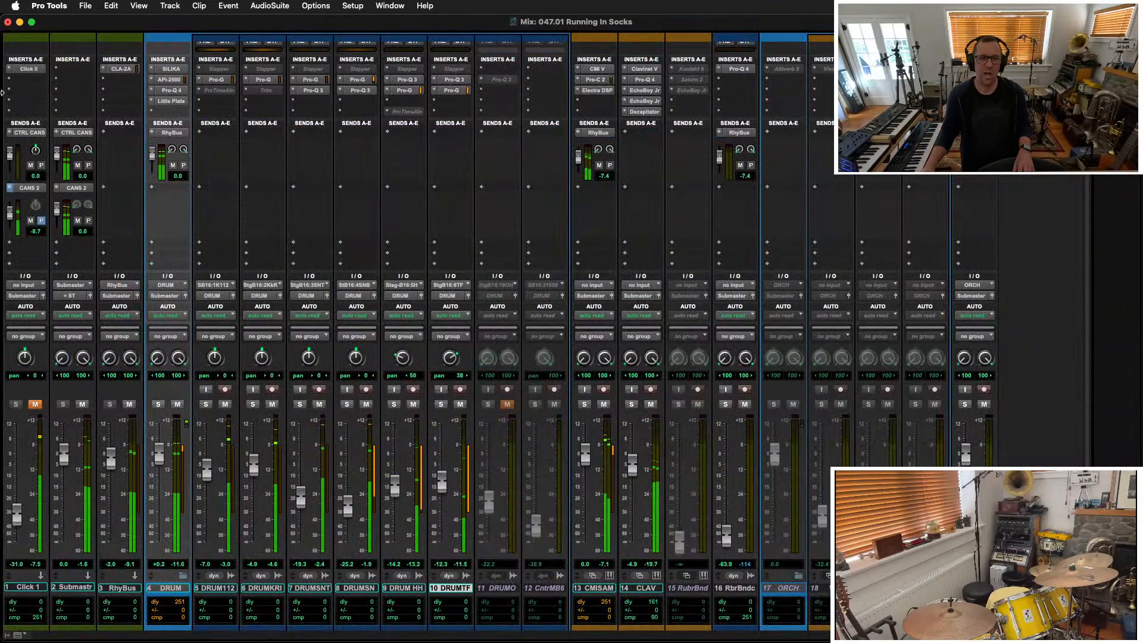
click(183, 102)
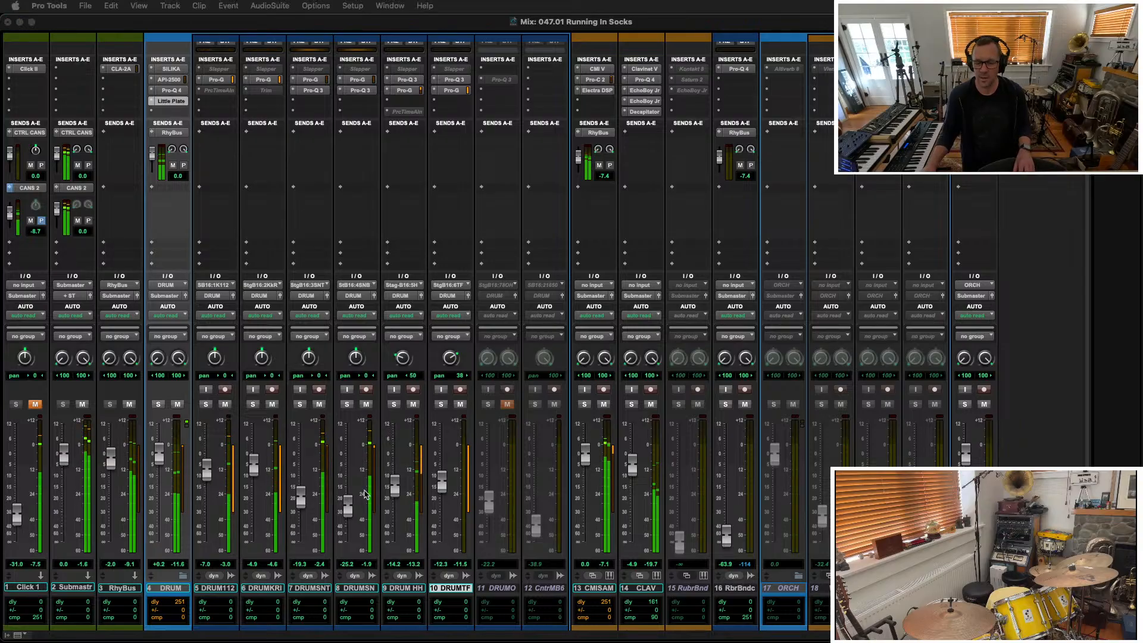
drag(487, 298, 293, 92)
drag(314, 232, 312, 243)
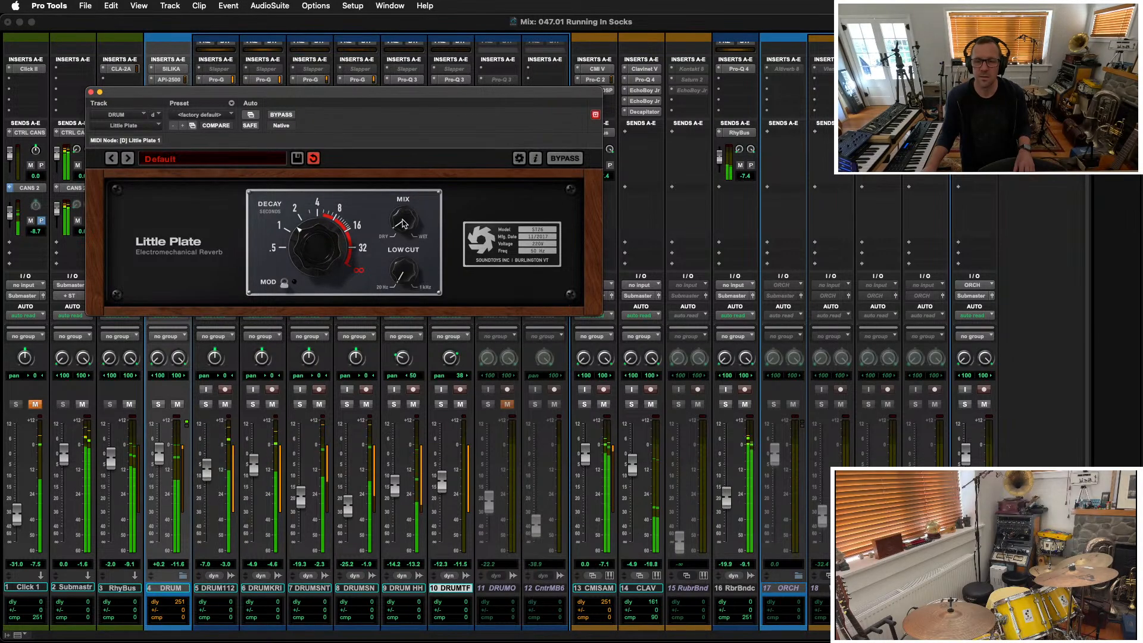
drag(402, 222, 404, 153)
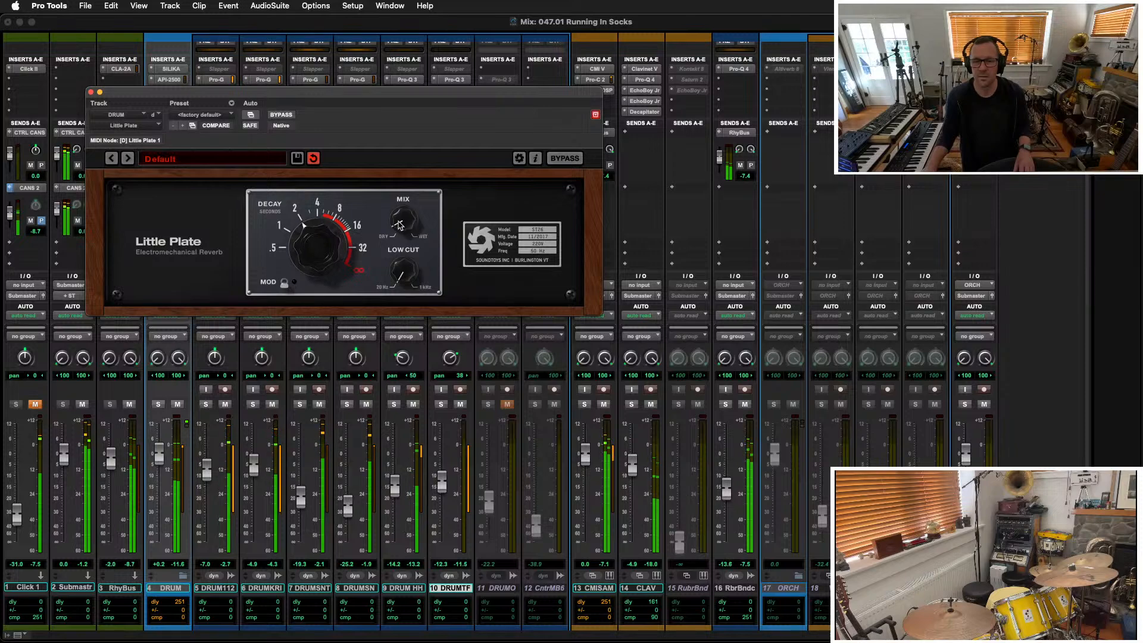
click(91, 93)
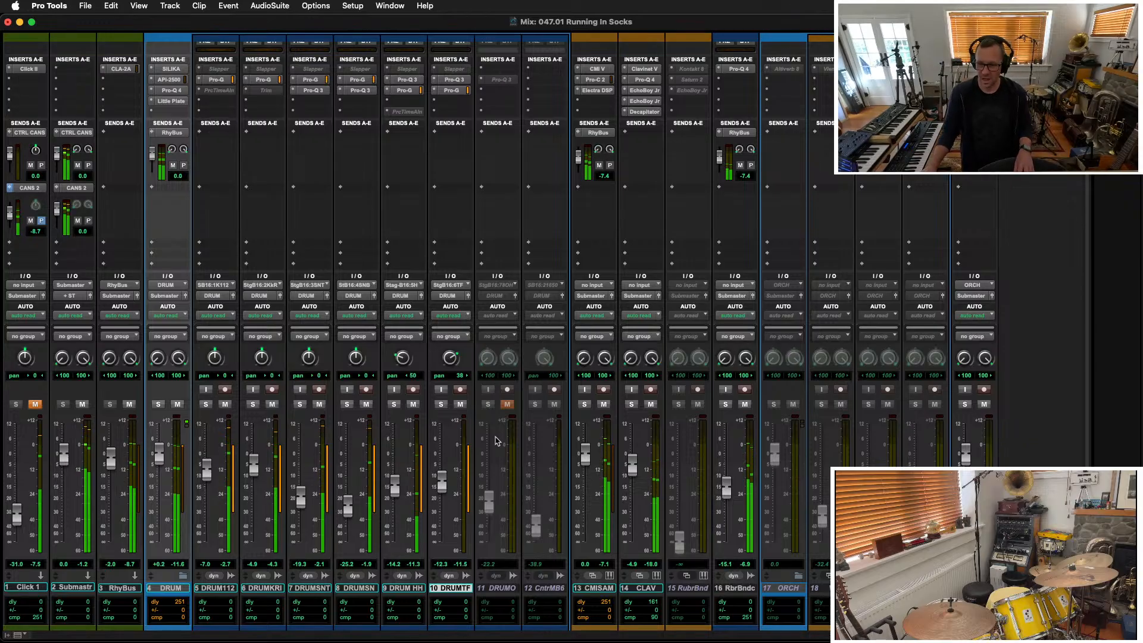
Create one track from the BASS preset in A-MrW-MX and place it directly before the CMISAMPLE track
click(583, 589)
key(super+shift+n)
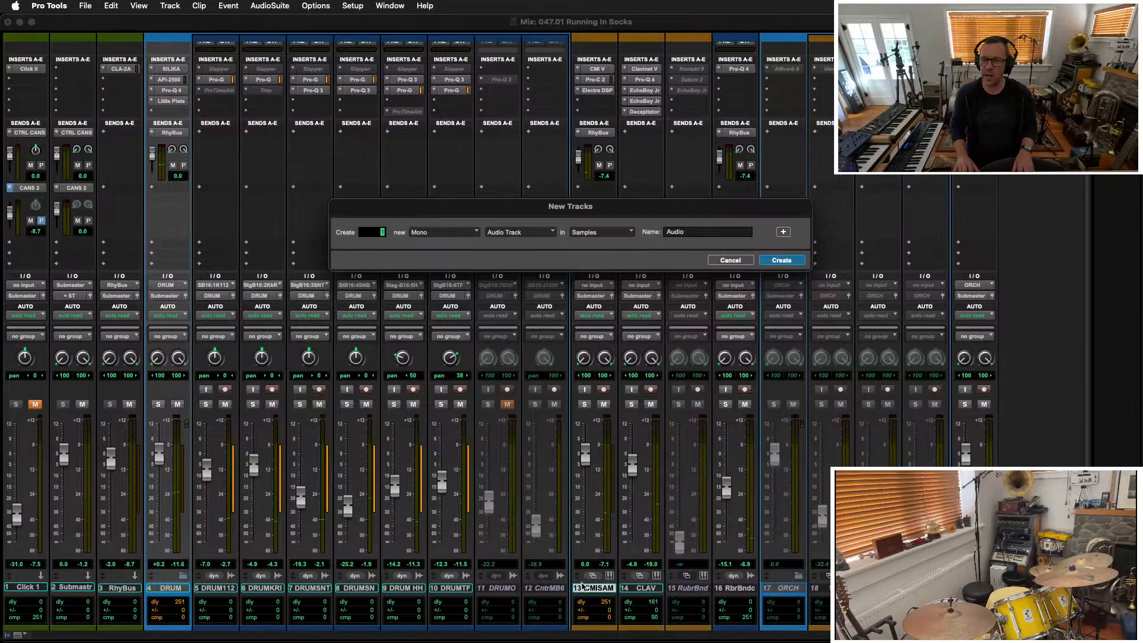
key(super+Down)
key(super+Down)
key(super+Down)
key(super+Down)
key(super+Down)
key(super+Down)
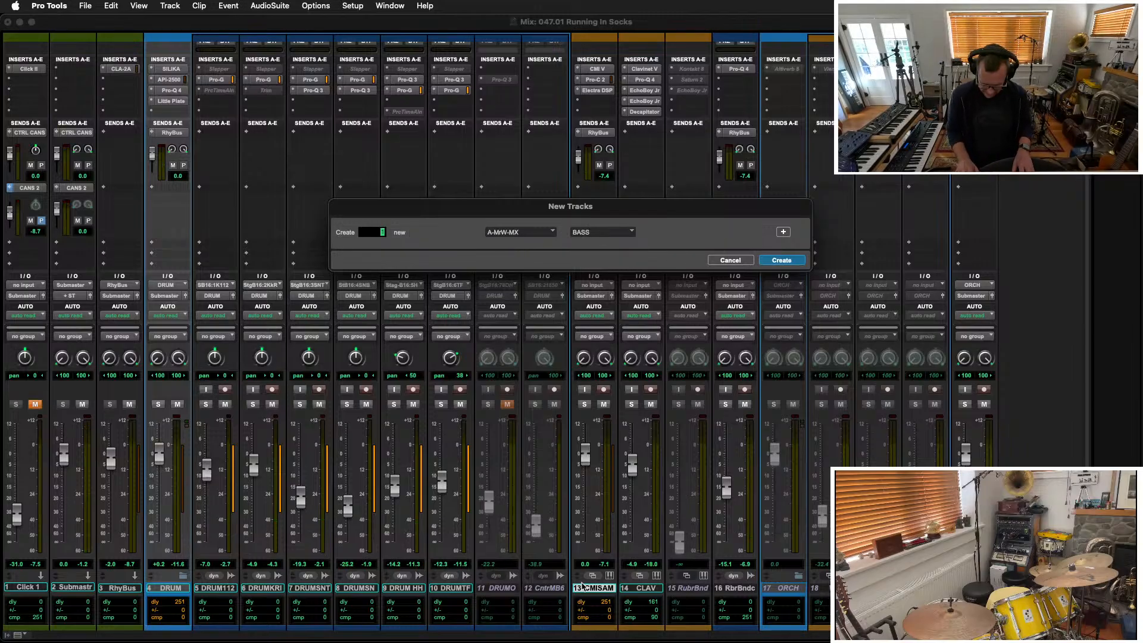
key(Return)
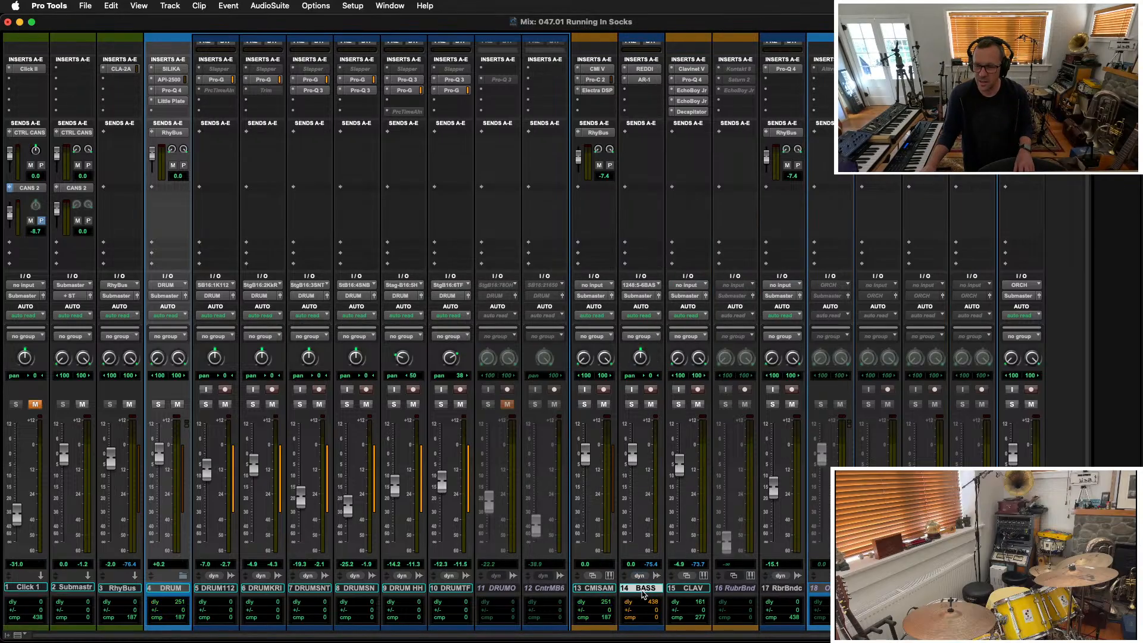
drag(646, 588, 576, 589)
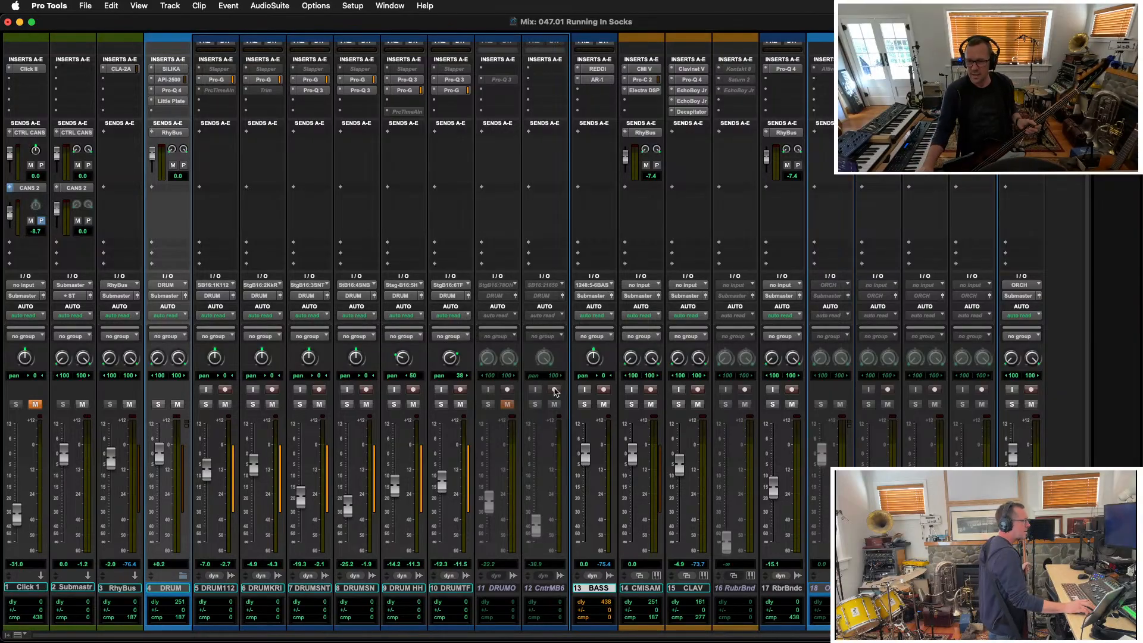
Record-enable the BASS track and show the full song from the Click 1 track down in the Edit window
click(604, 390)
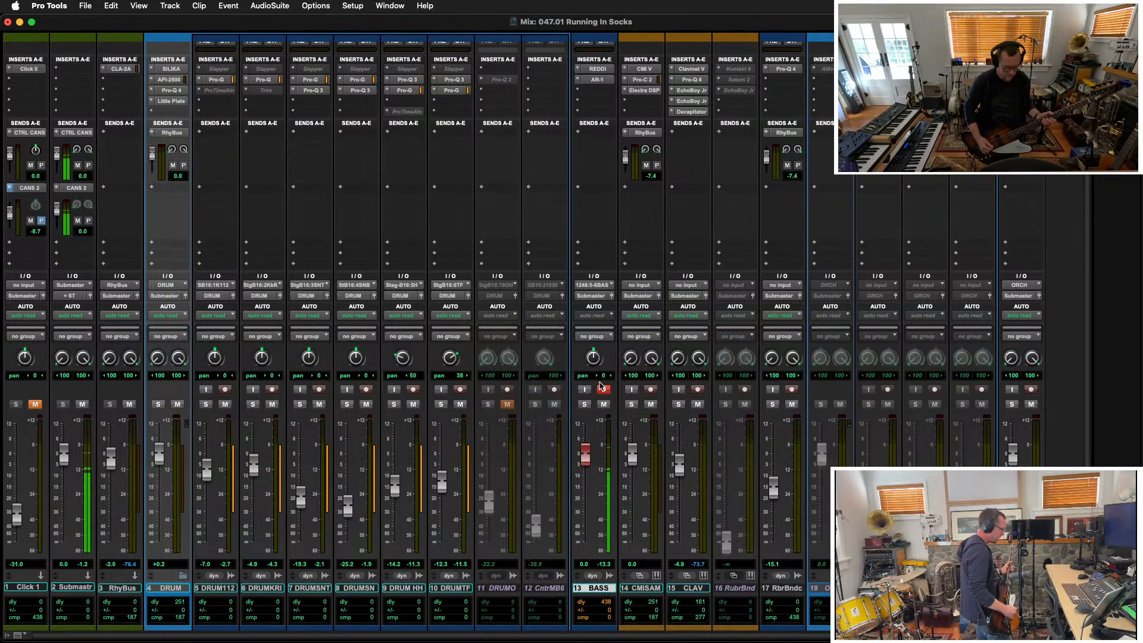
key(super+equal)
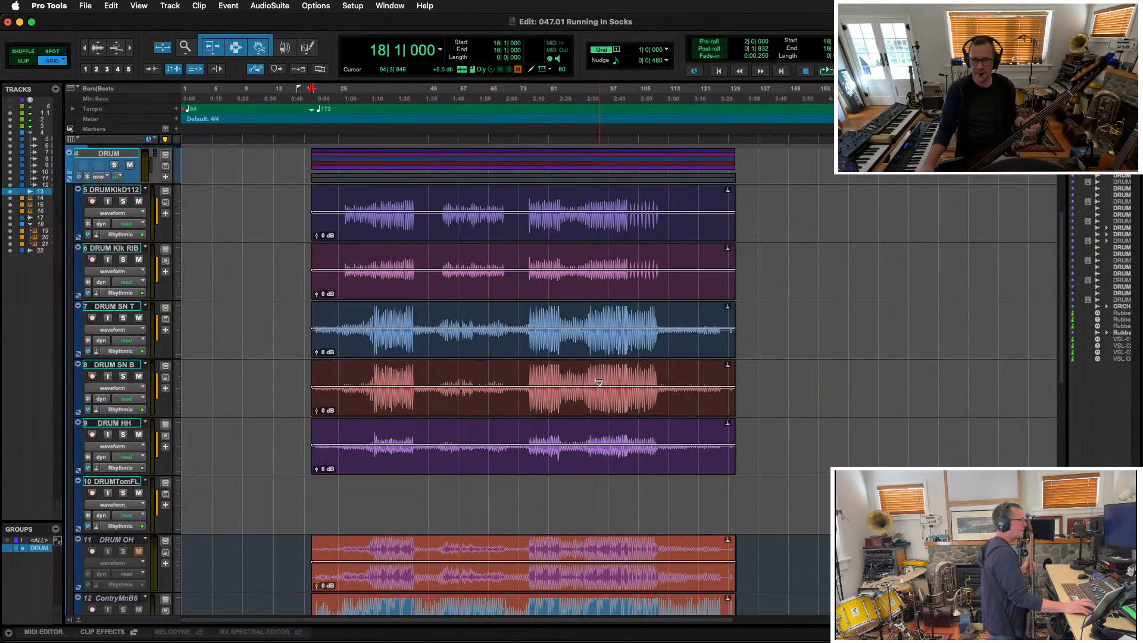
key(super+bracketleft)
scroll(357, 381, up, 3)
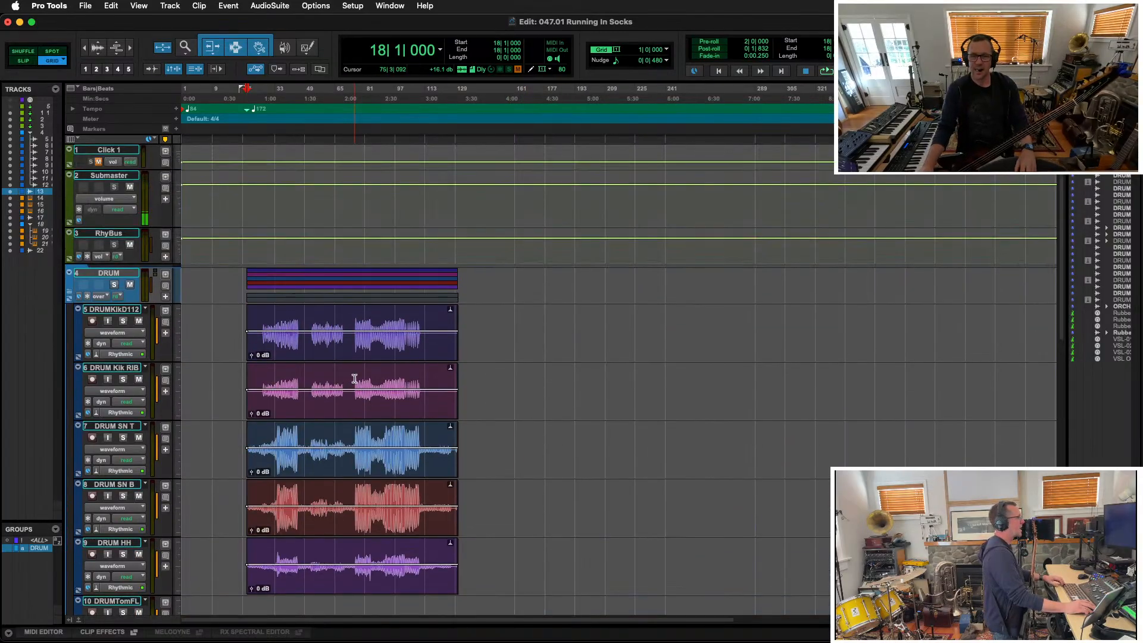
Play the song from bar 60 and turn on input monitoring for the record-enabled BASS track
click(326, 313)
key(space)
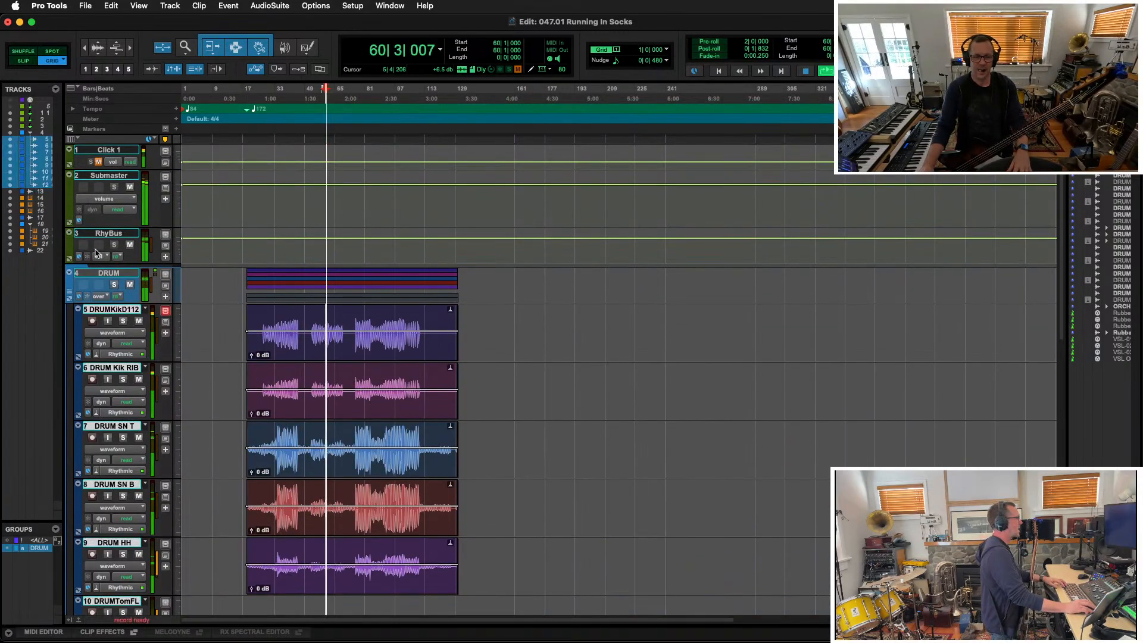
scroll(326, 314, down, 3)
scroll(77, 476, down, 3)
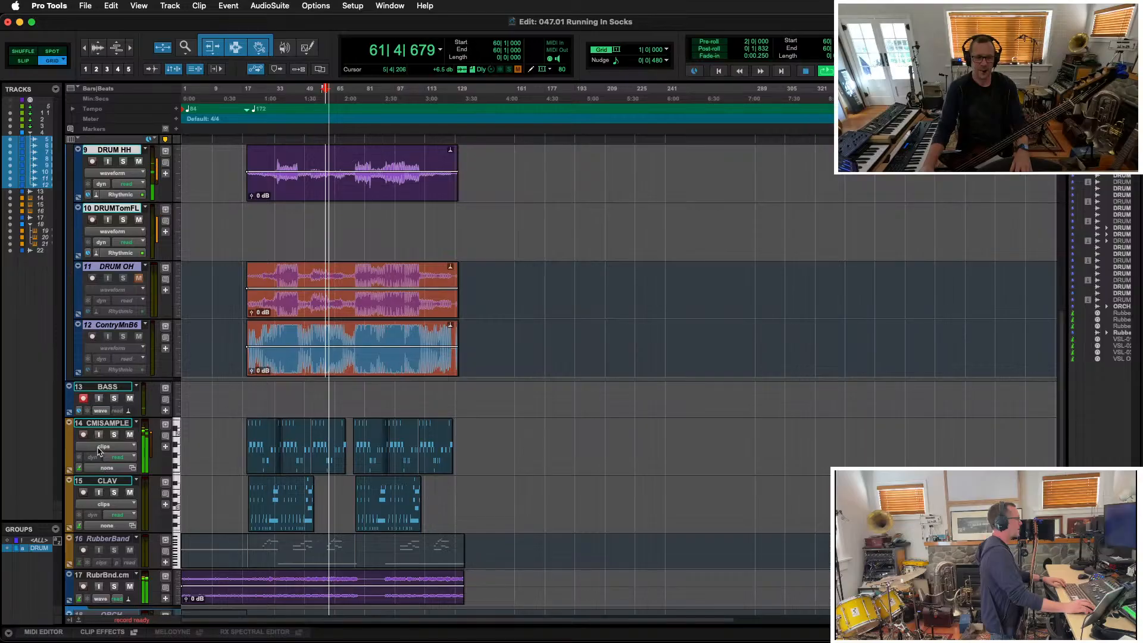
click(100, 399)
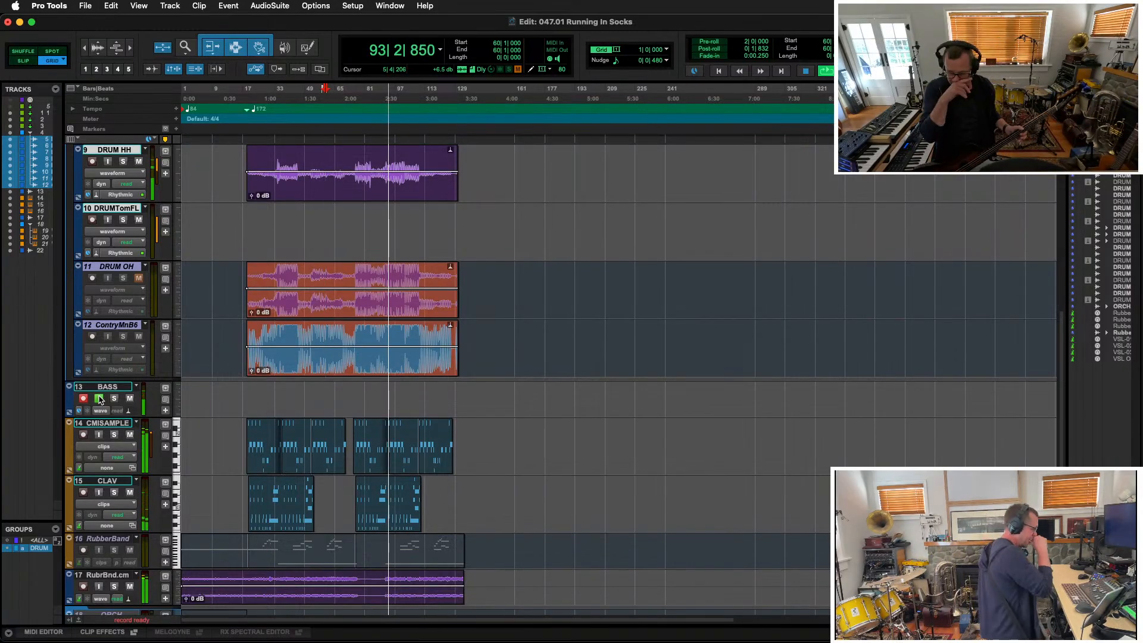
key(space)
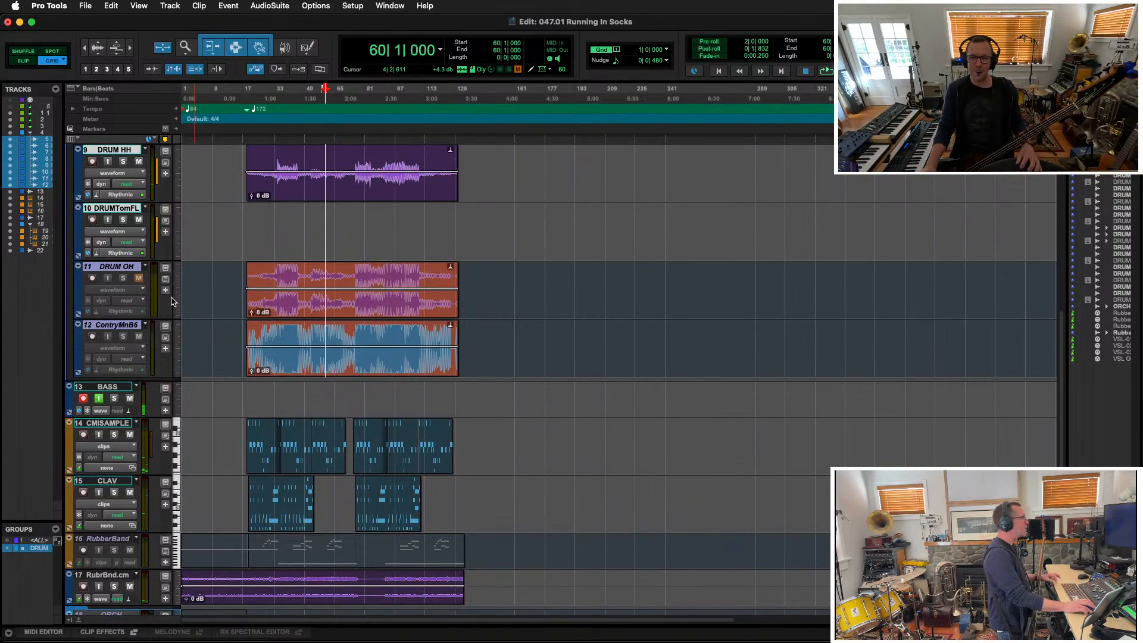
Record a bass take on the BASS track, starting playback from bar 56 and punching in on the fly
click(317, 221)
key(space)
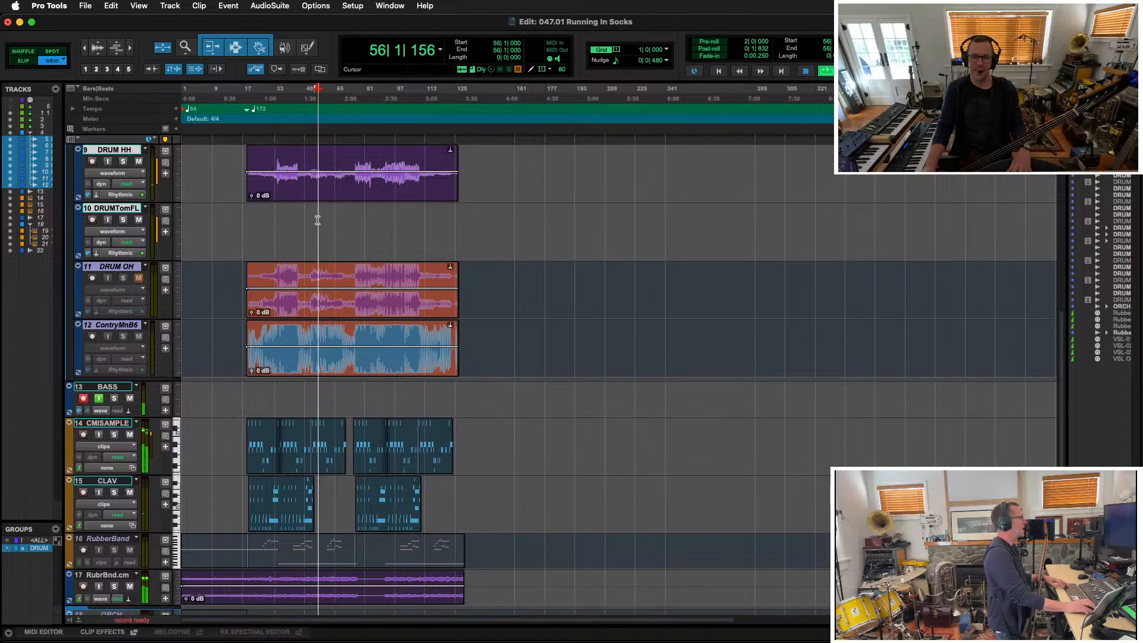
key(super+space)
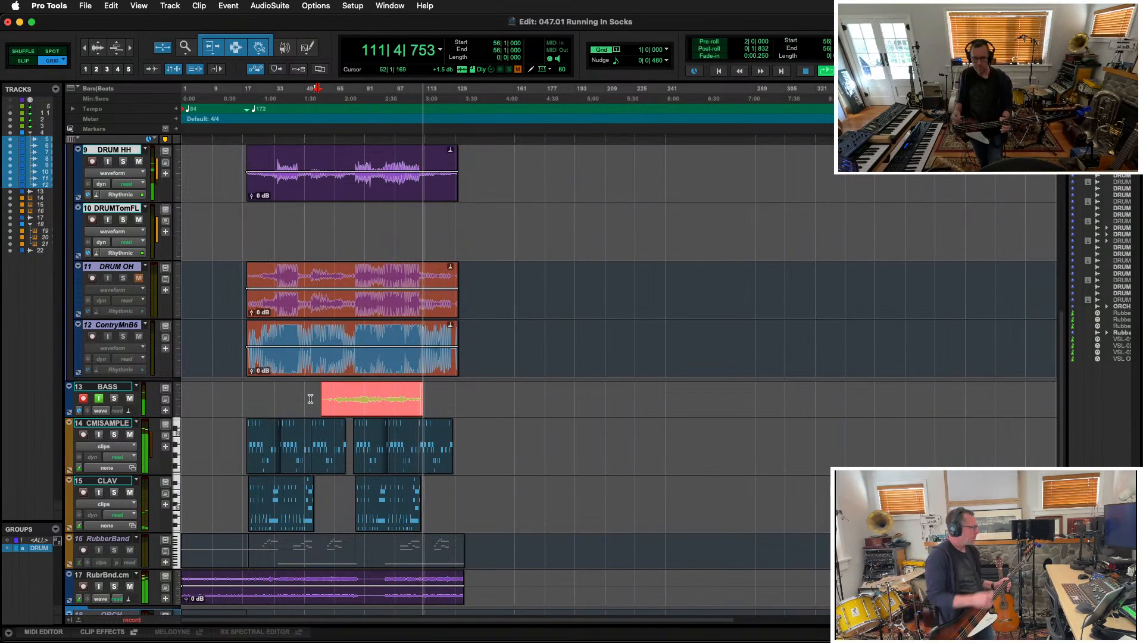
key(space)
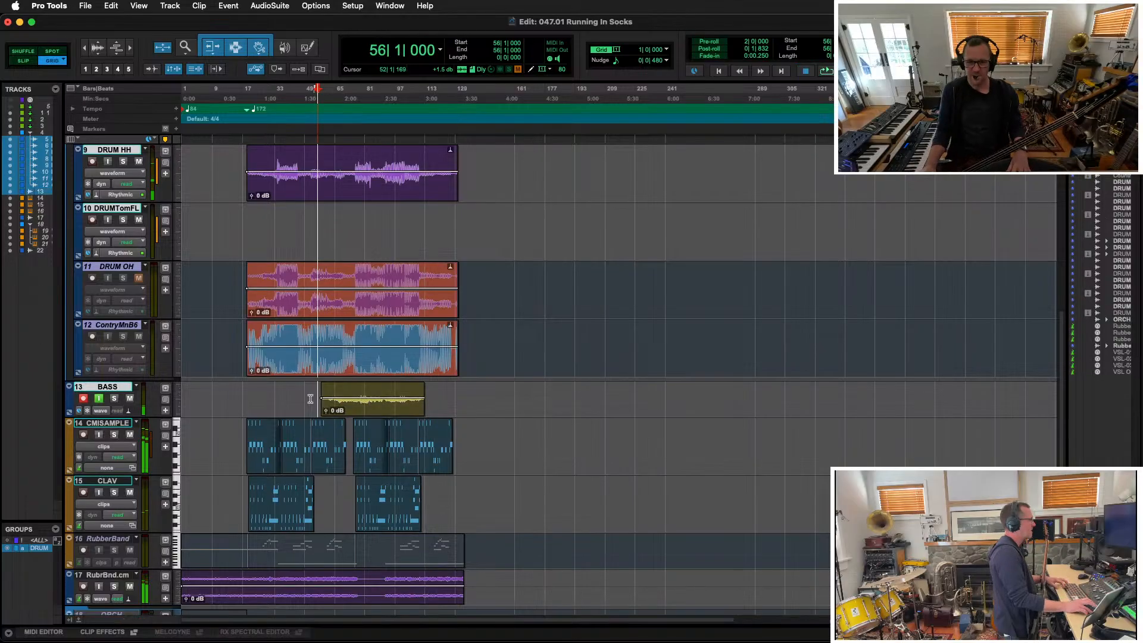
Turn off record and input monitoring on the BASS track, play the take back and select its clip
click(83, 399)
key(space)
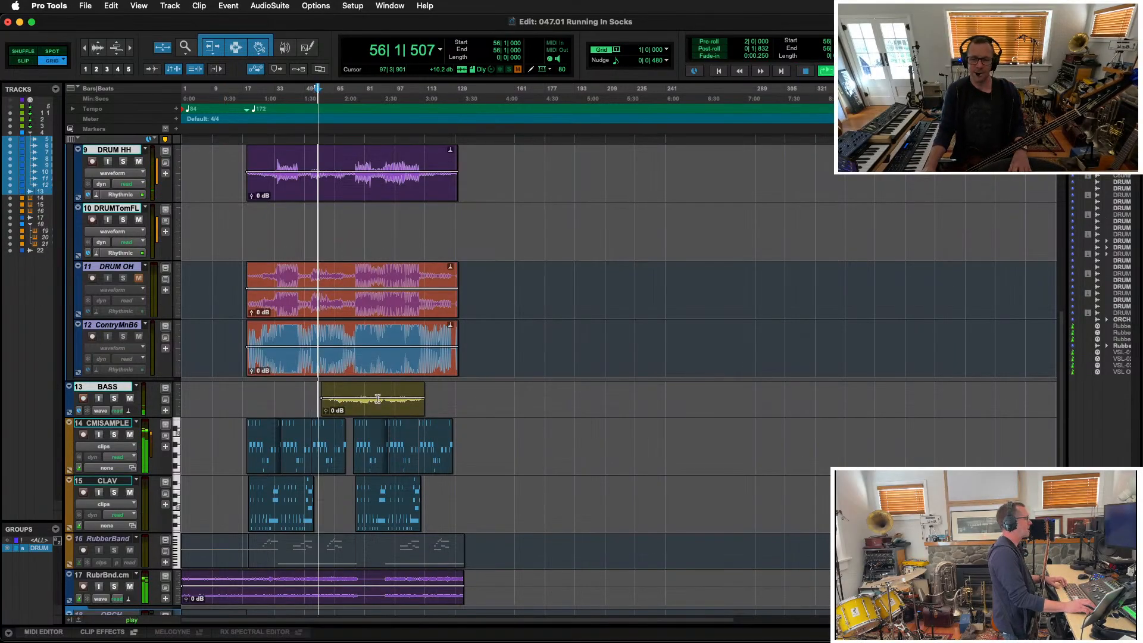
click(347, 407)
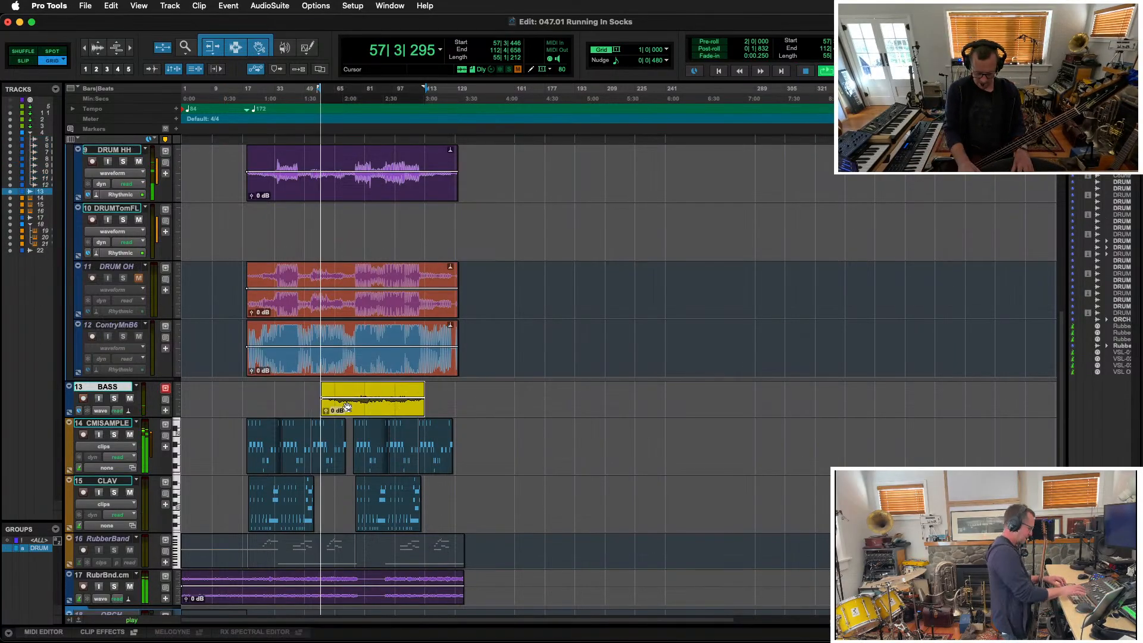
Set the BASS track's AR-1 compressor threshold to -36.5 dBu and raise its volume fader to +1.1 dB
key(super+equal)
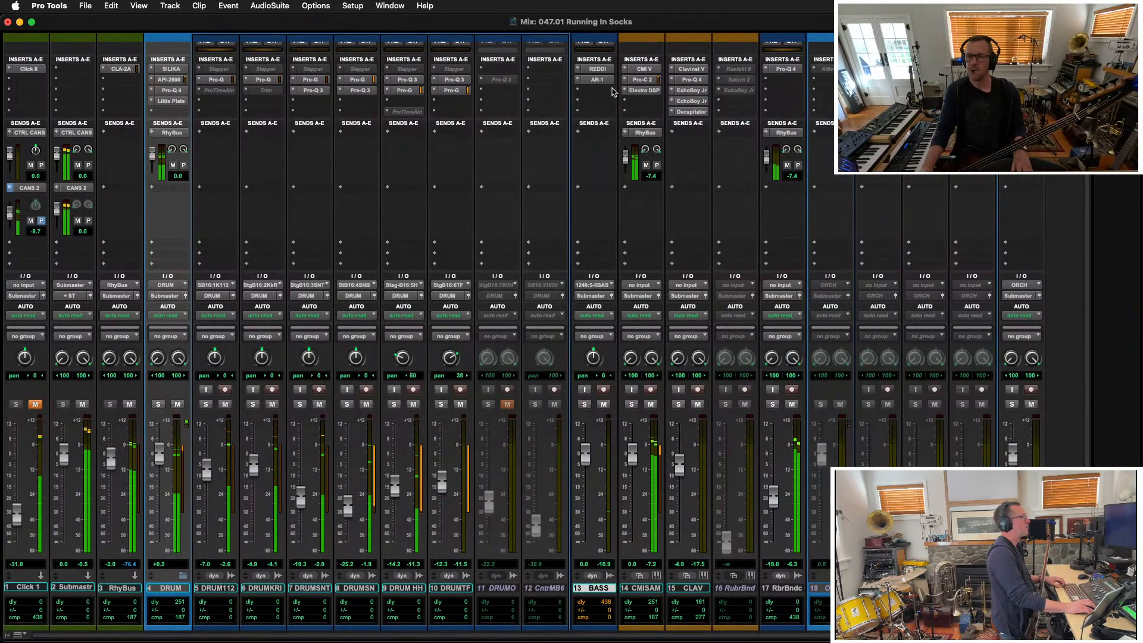
click(596, 79)
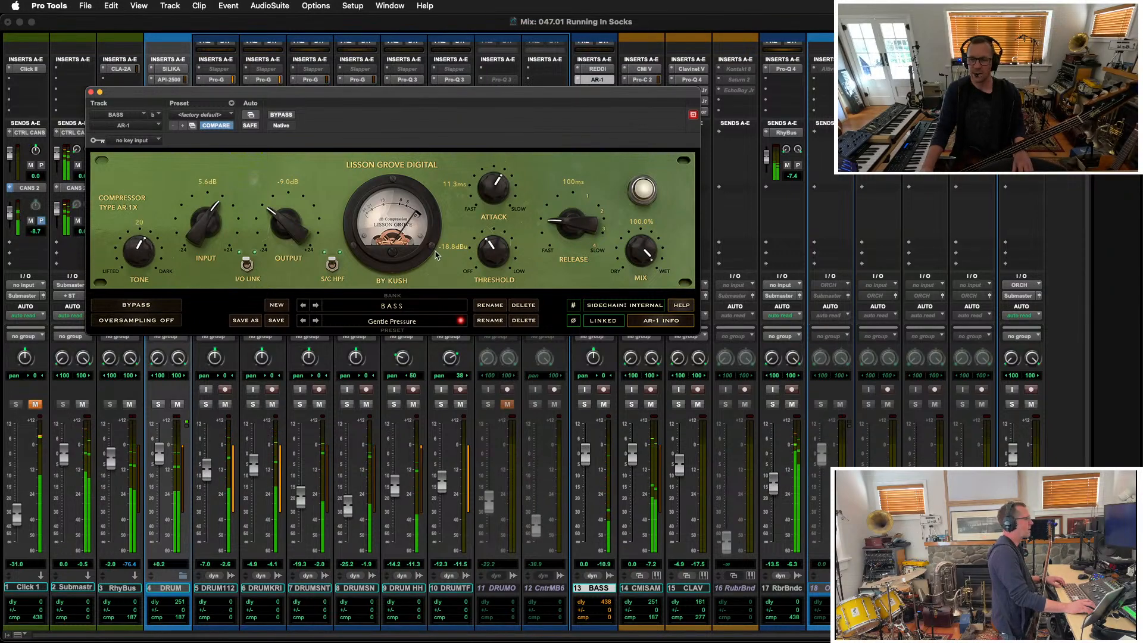
drag(587, 459, 587, 456)
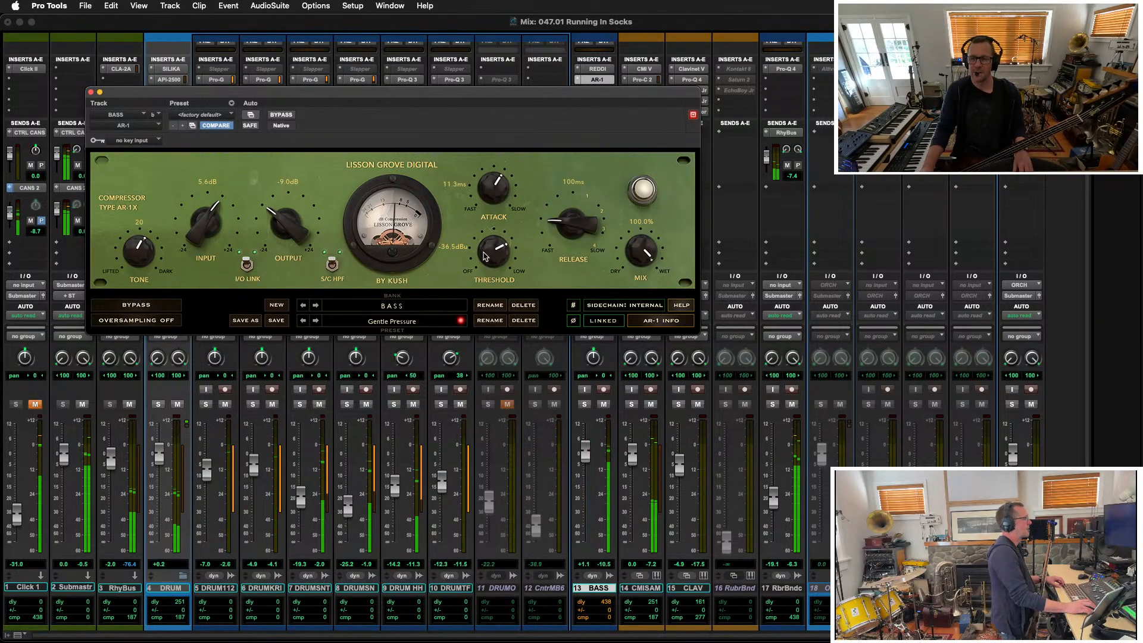
key(super+equal)
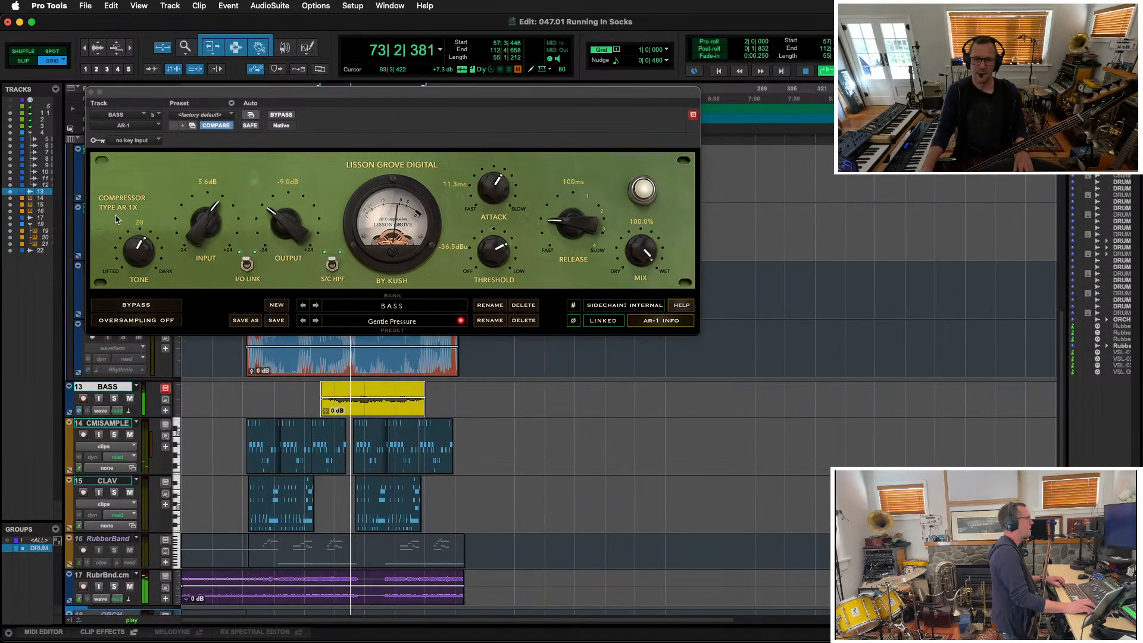
click(91, 92)
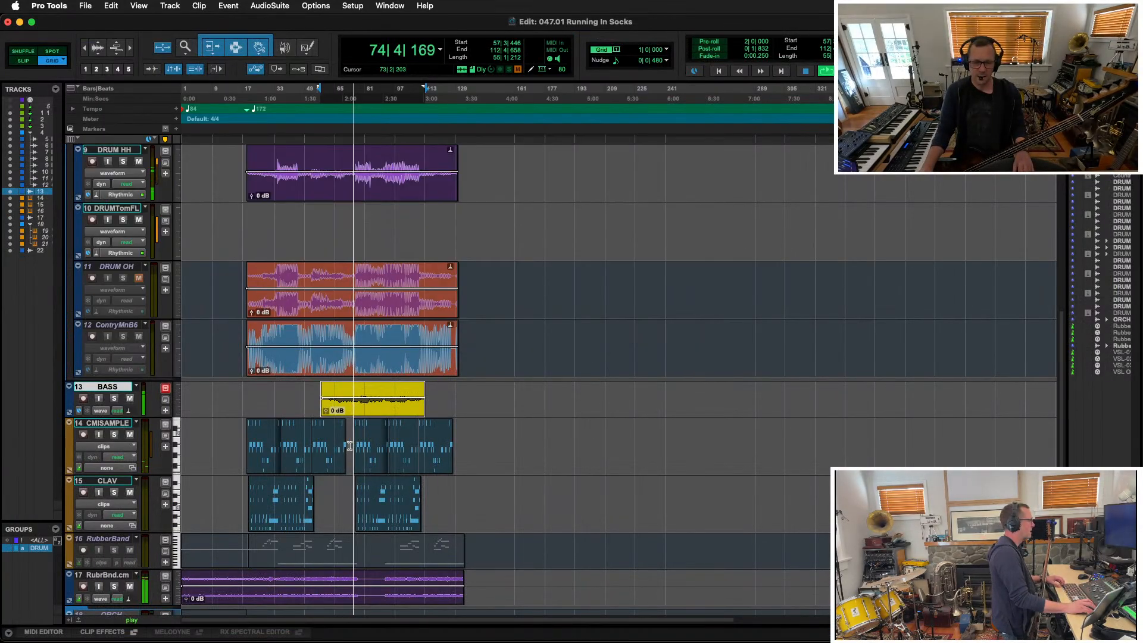
Trim the end of the first CMISAMPLE section back to bar 68, undoing any accidental trim of its start
key(t)
key(t)
key(t)
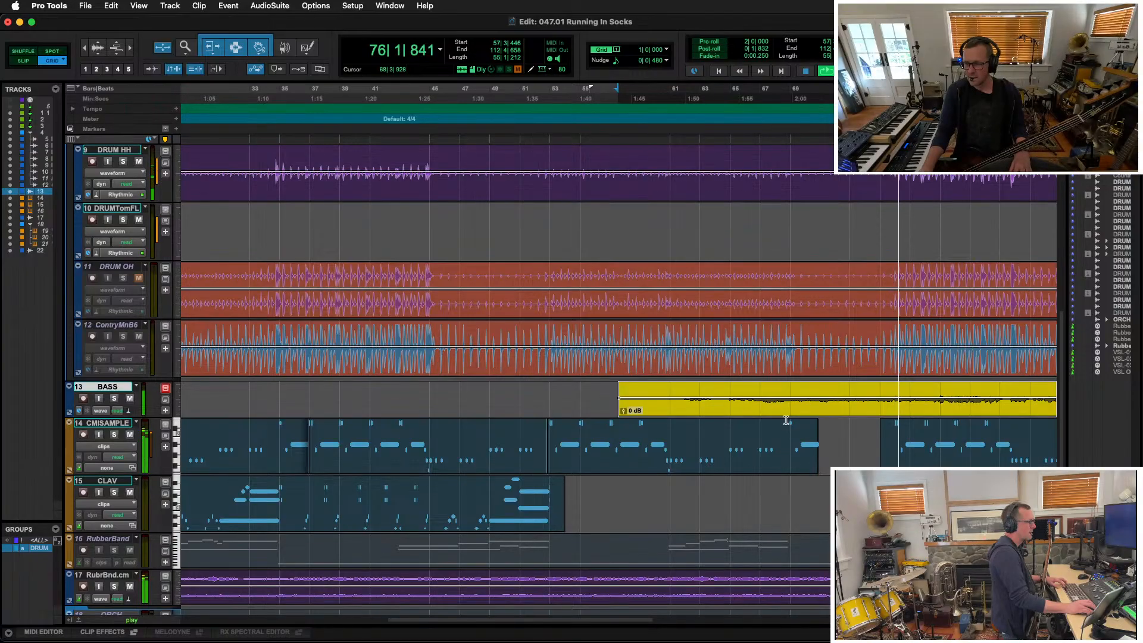
click(787, 428)
key(s)
key(t)
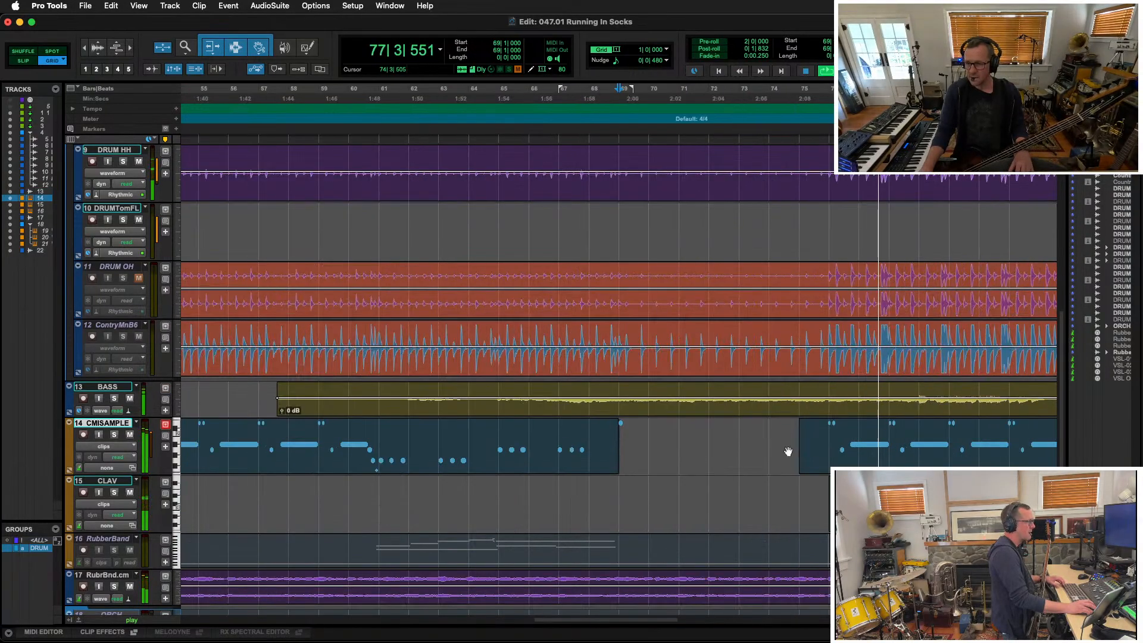
click(592, 429)
key(a)
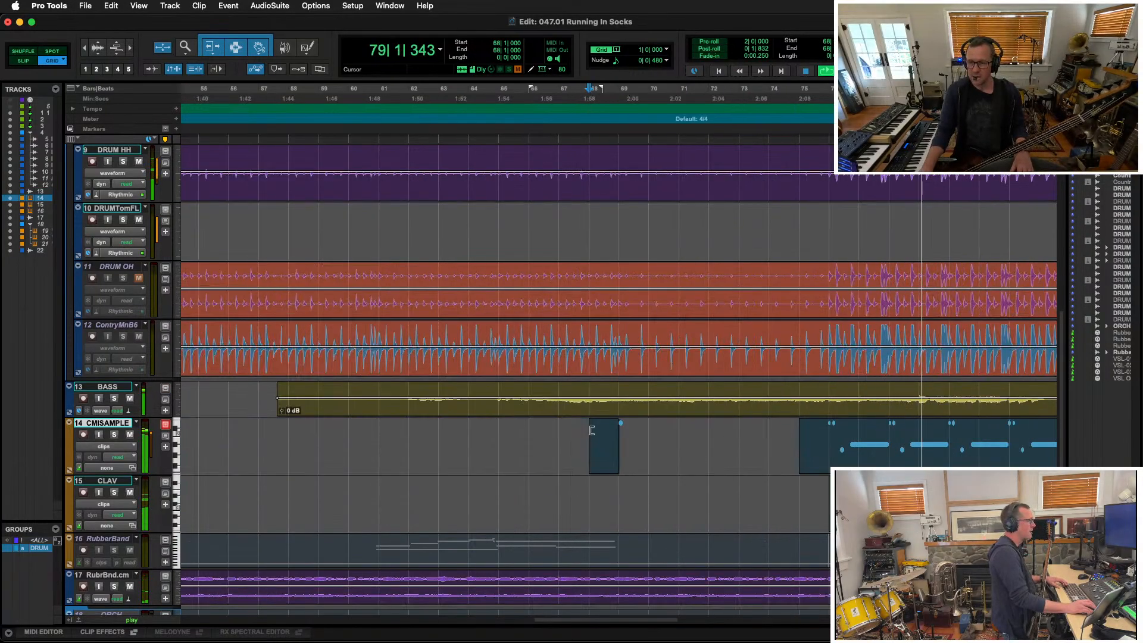
key(super+z)
key(s)
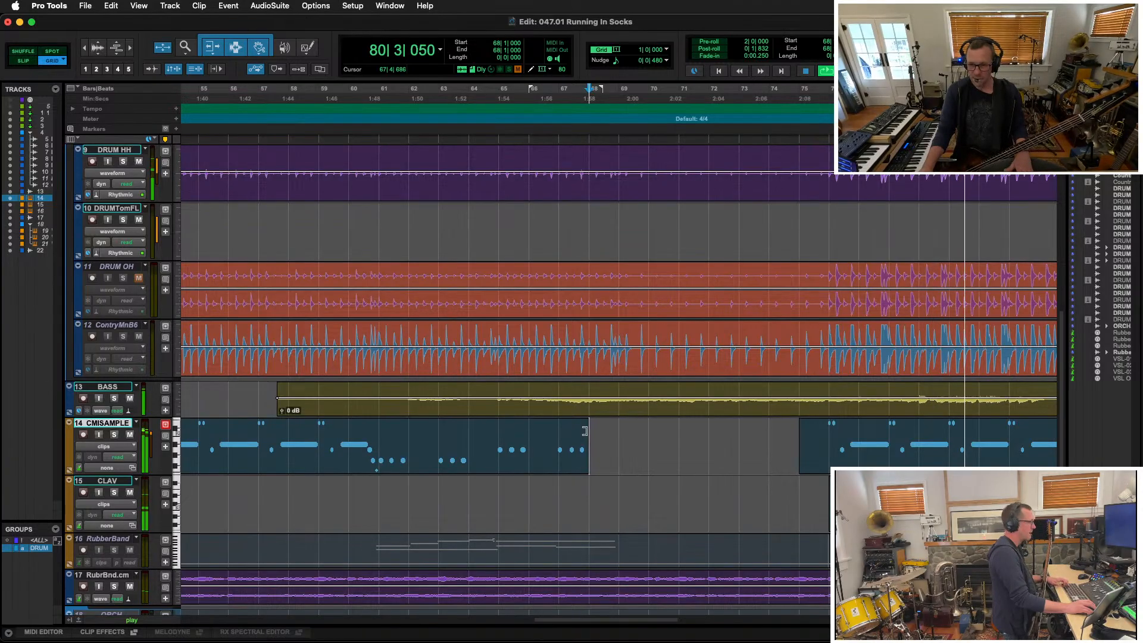
key(r)
key(r)
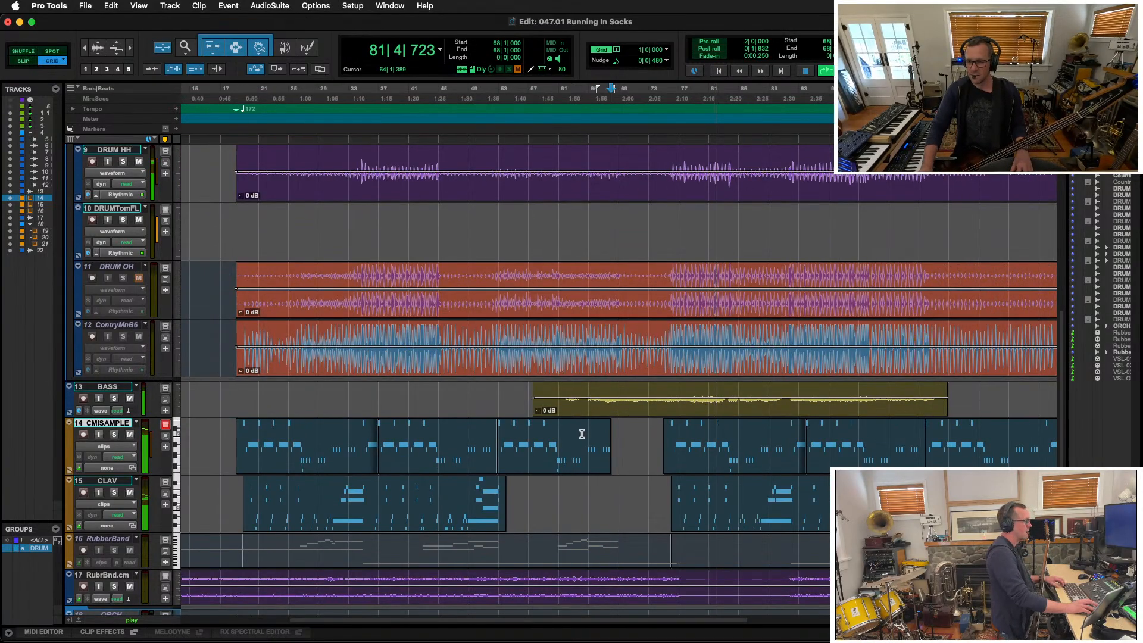
Locate the bass passage at bar 83, switch to Slip mode and enlarge the BASS track to fill the Edit window
click(719, 387)
key(t)
key(t)
key(t)
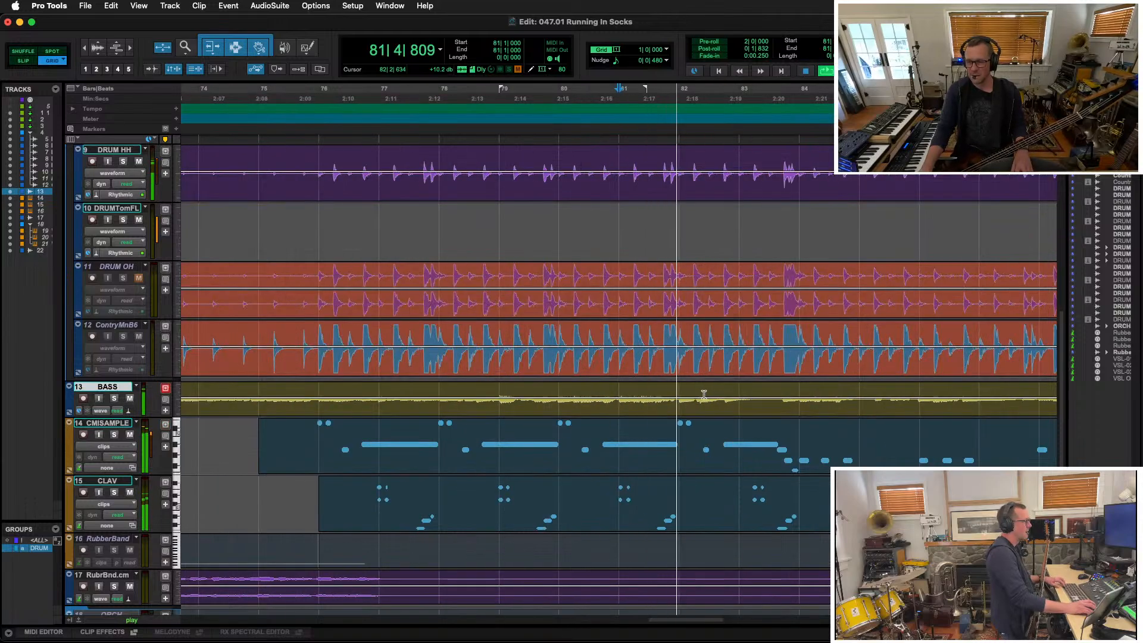
click(723, 393)
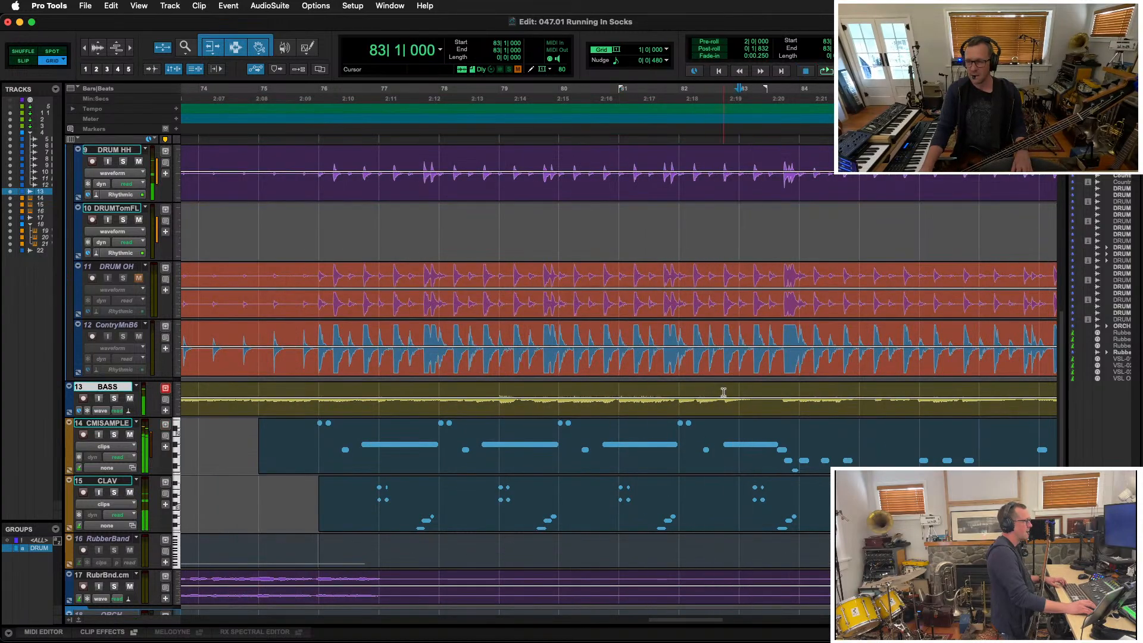
click(24, 61)
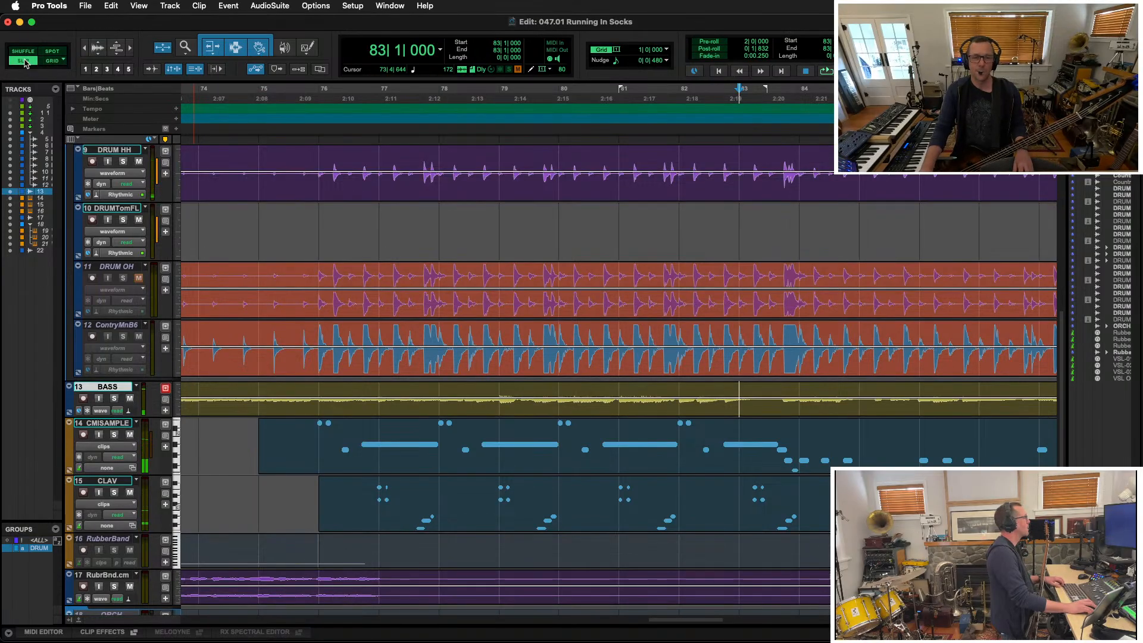
key(alt+a)
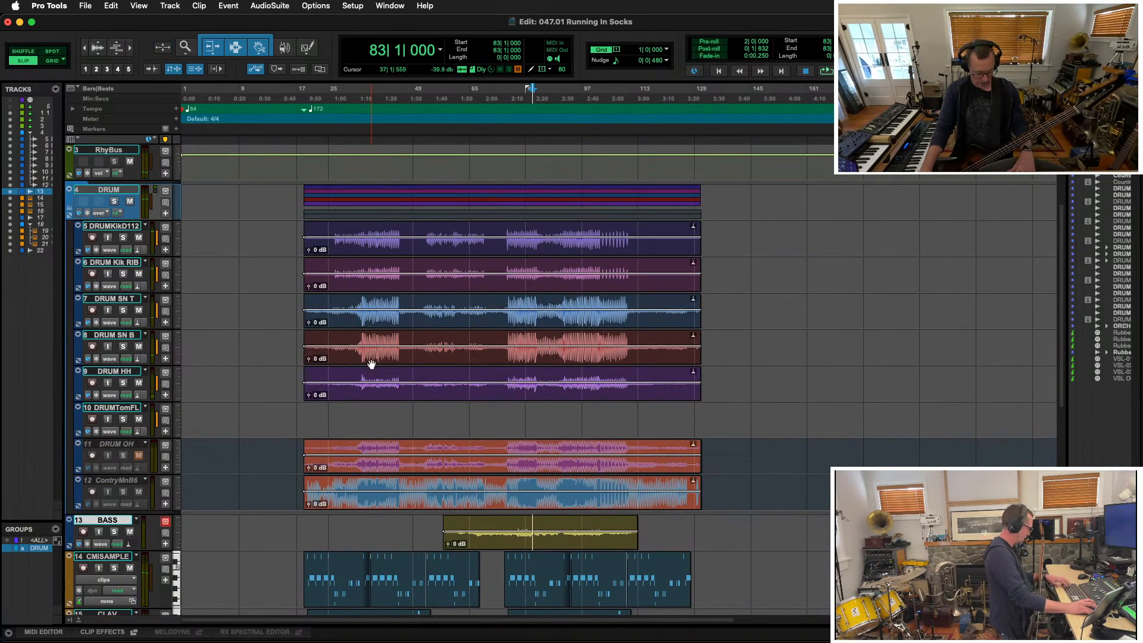
key(ctrl+e)
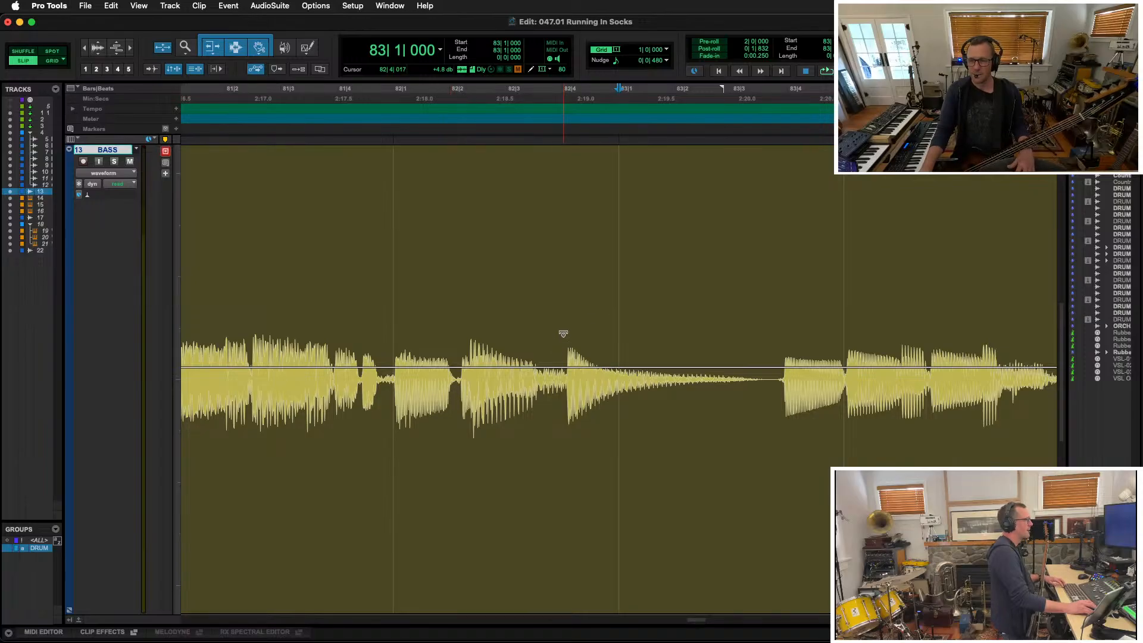
Copy the bass note just before 82|4 over the note at 82|1 and play the replacement back
drag(564, 254, 718, 322)
click(570, 251)
drag(620, 573, 430, 535)
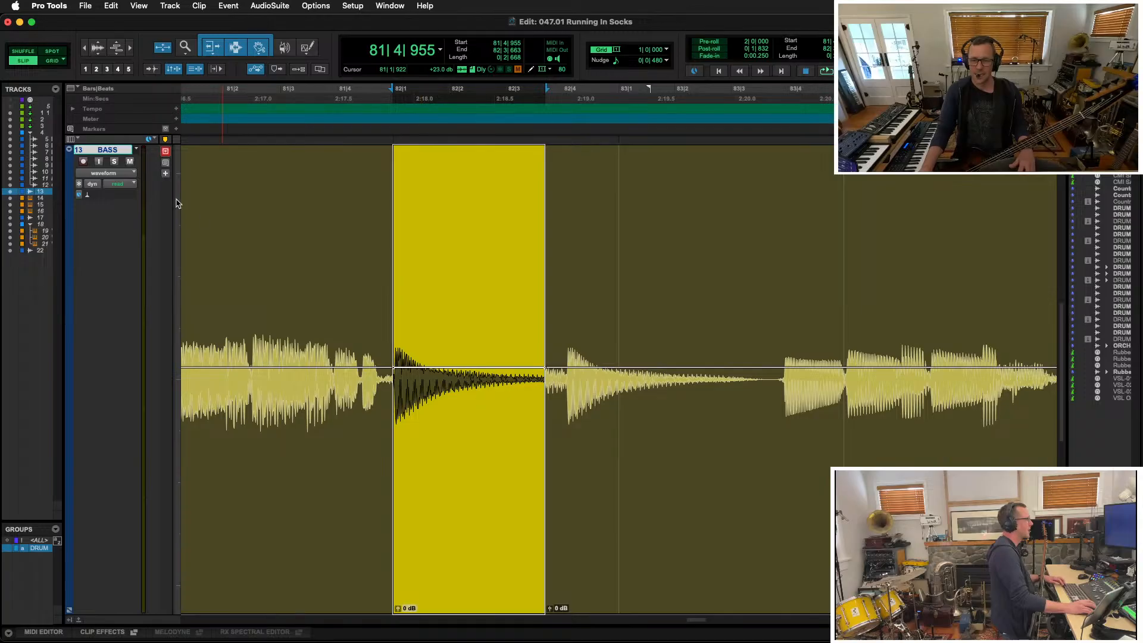
click(203, 178)
key(space)
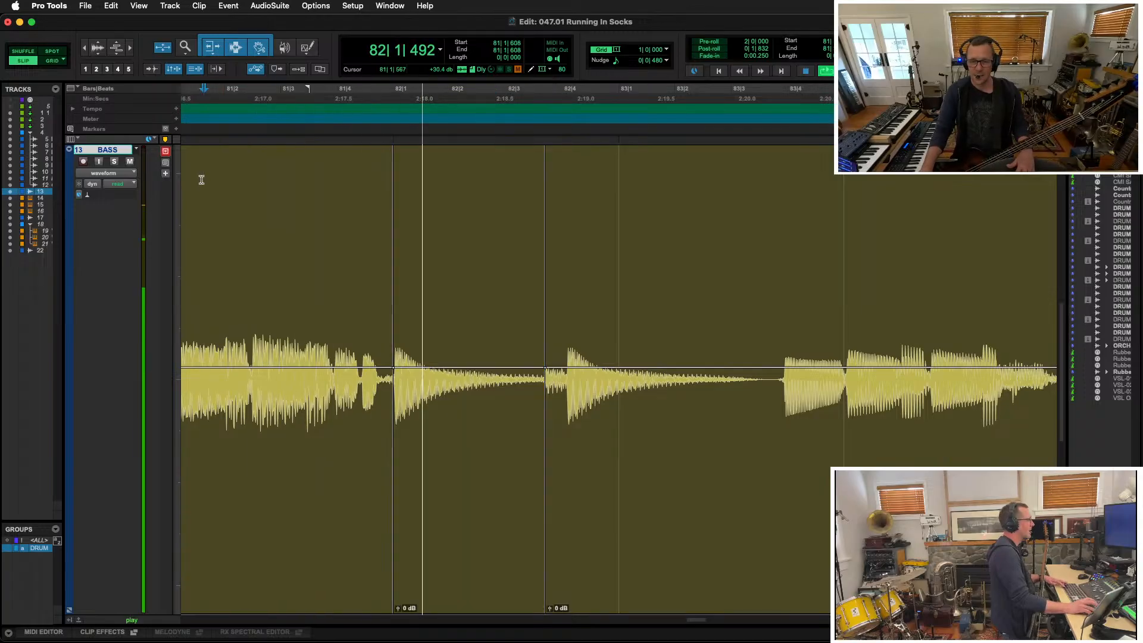
key(space)
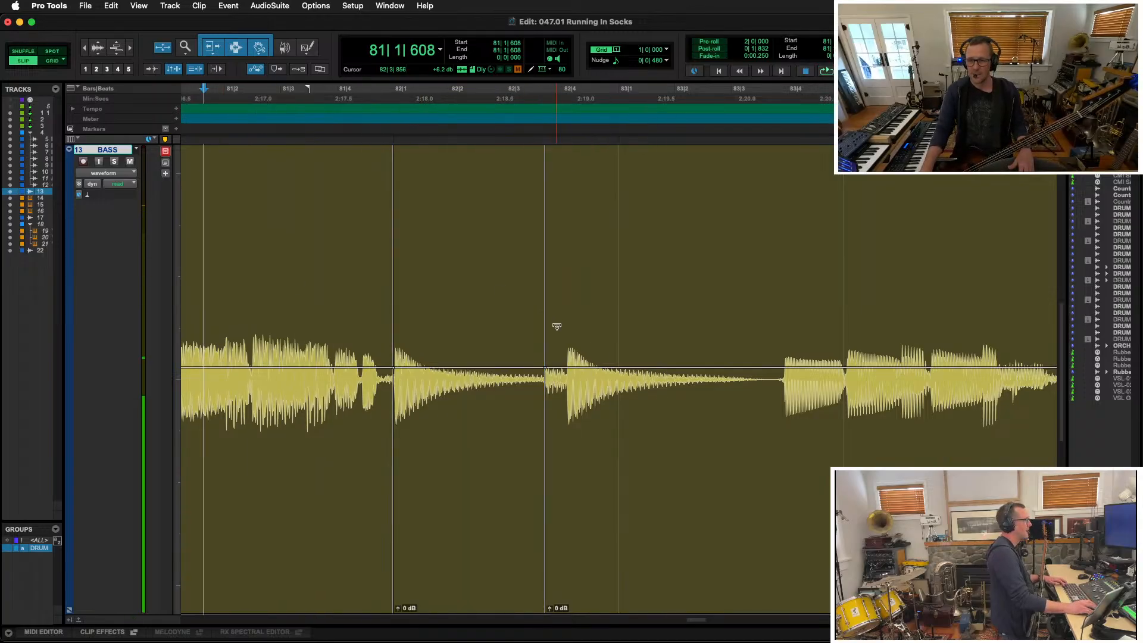
Trim the following bass clip back to just before 82|2, crossfade both edges of the pasted note and audition the edit
drag(551, 329, 460, 400)
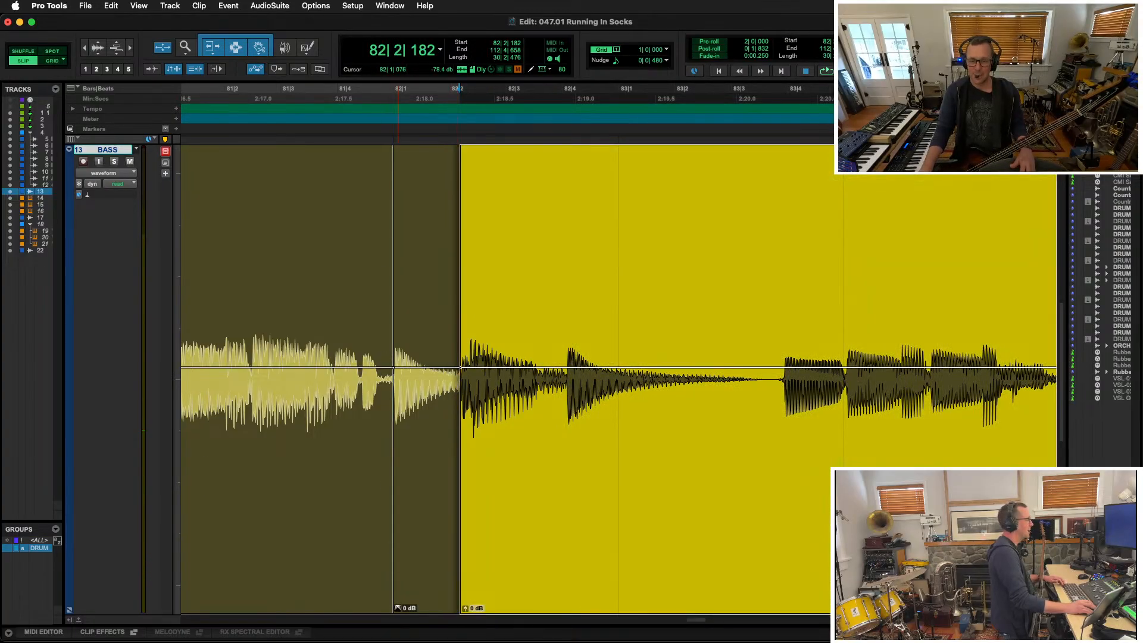
drag(394, 603, 391, 604)
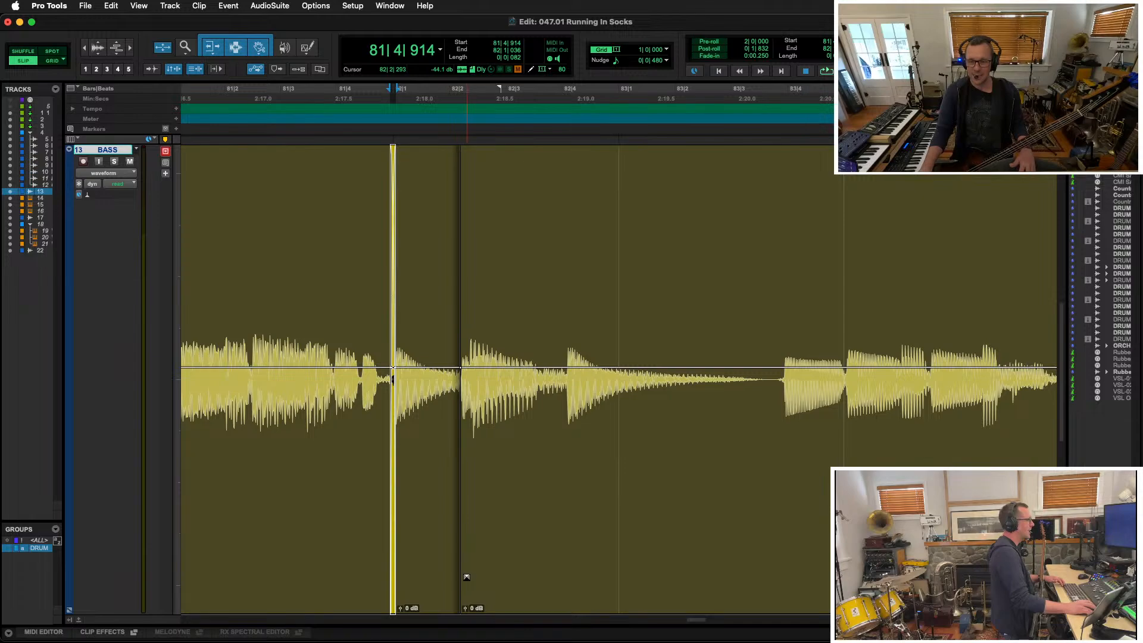
drag(461, 580, 460, 580)
click(207, 221)
key(space)
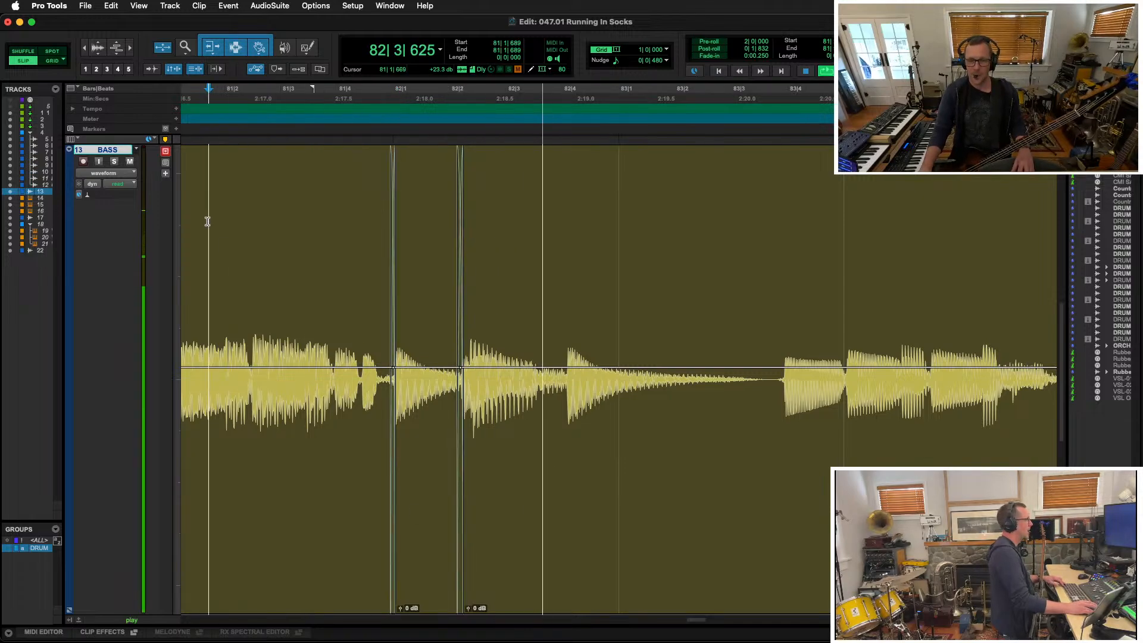
Check the edited bass line in the mix, replaying from around bar 85 and from the edit in bar 82
key(r)
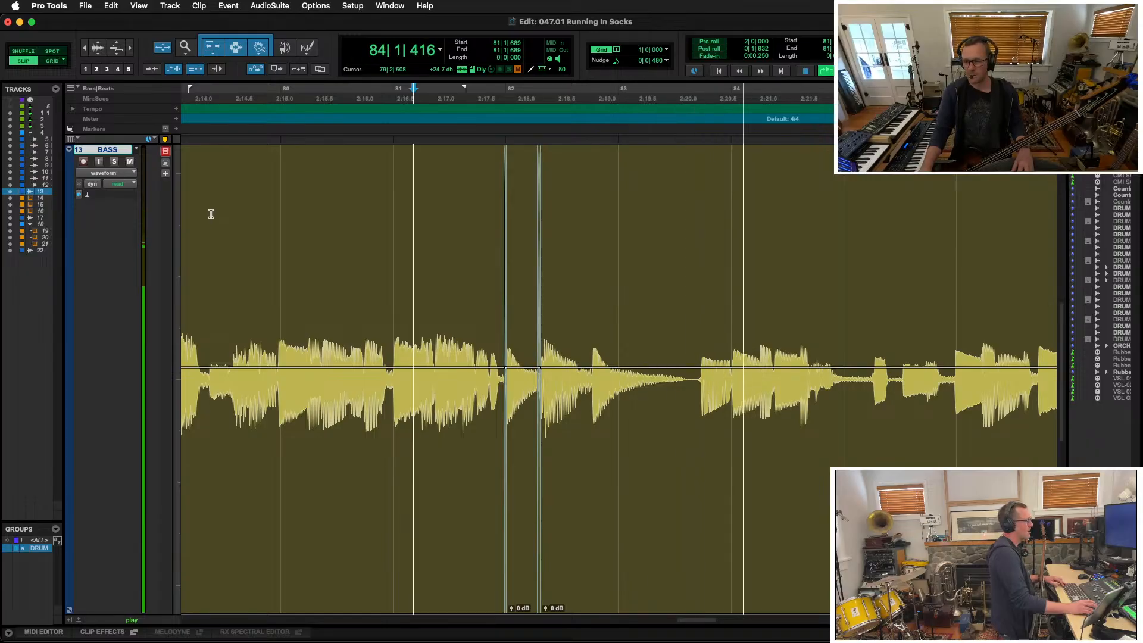
key(super+equal)
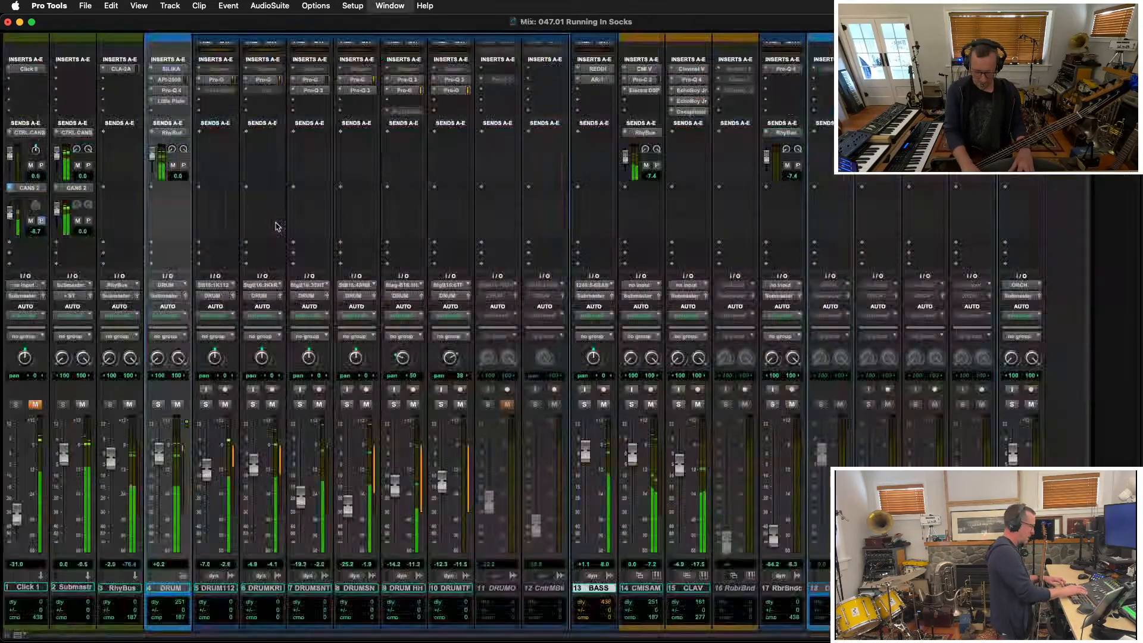
key(super+equal)
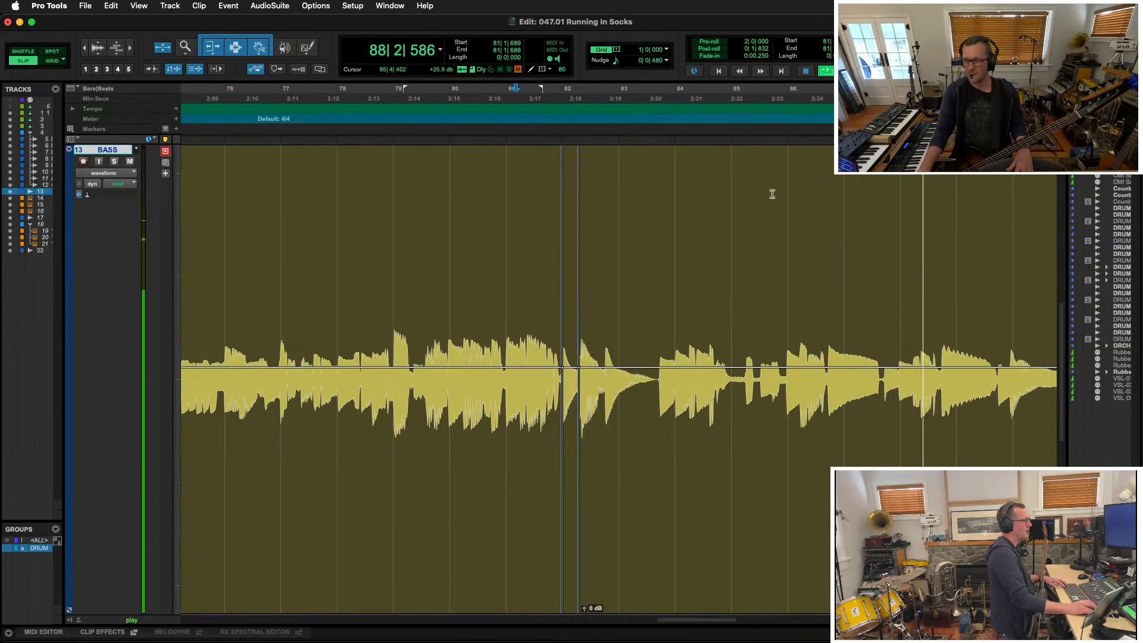
click(745, 206)
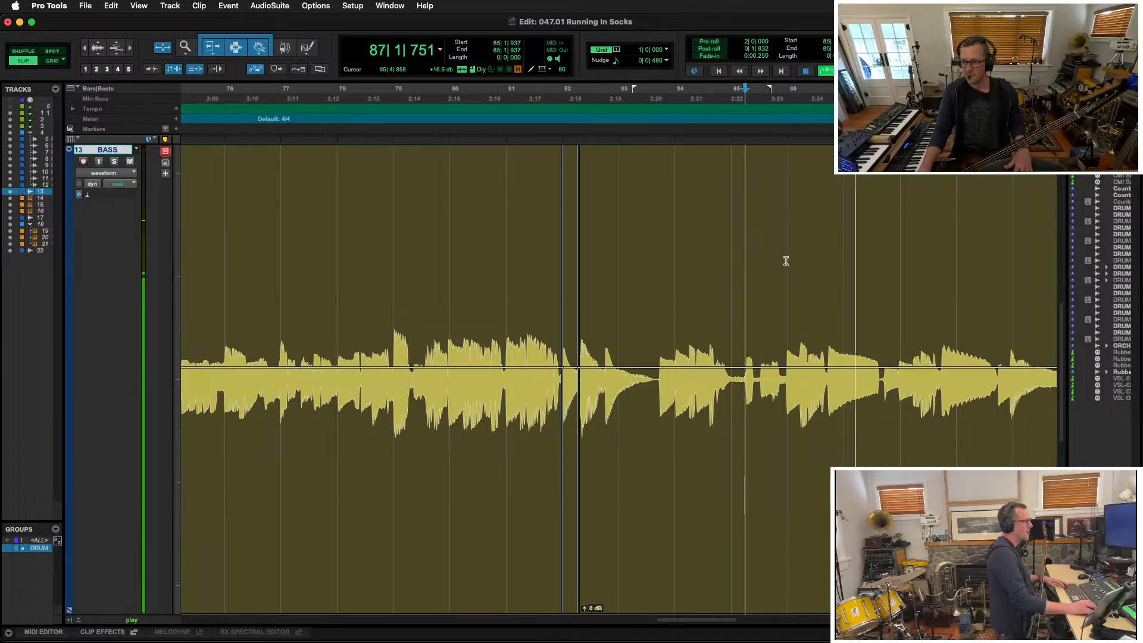
key(space)
double_click(634, 252)
key(space)
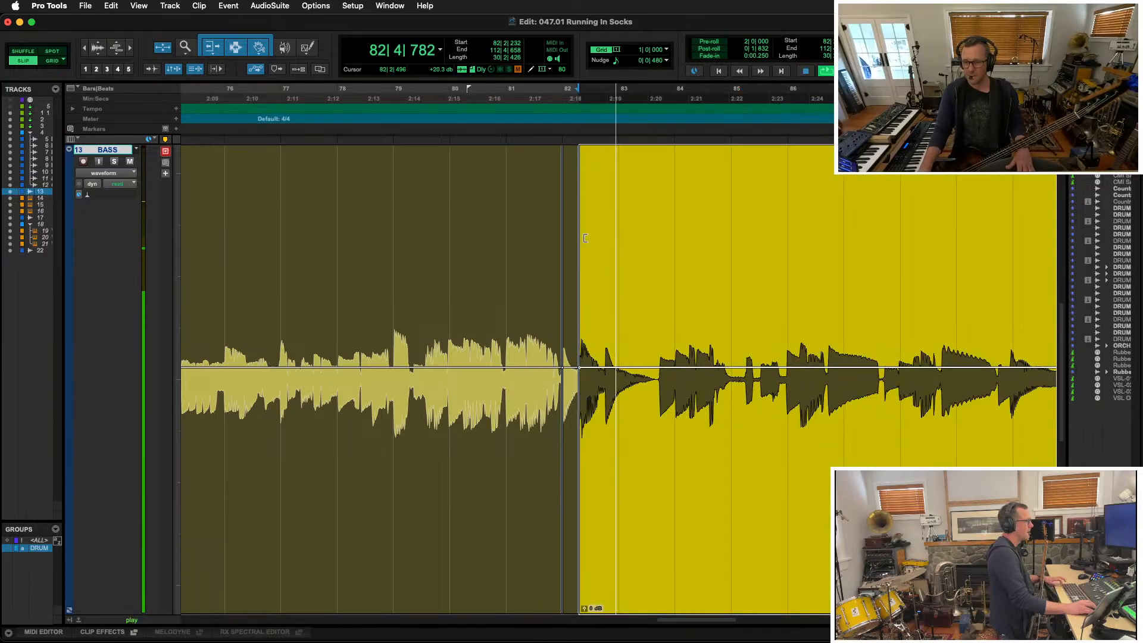
Copy the bass phrase from 87|4|931 to 89|3|828 four bars earlier to 83|4|931 in Relative Grid mode and play it from bar 83
key(Down)
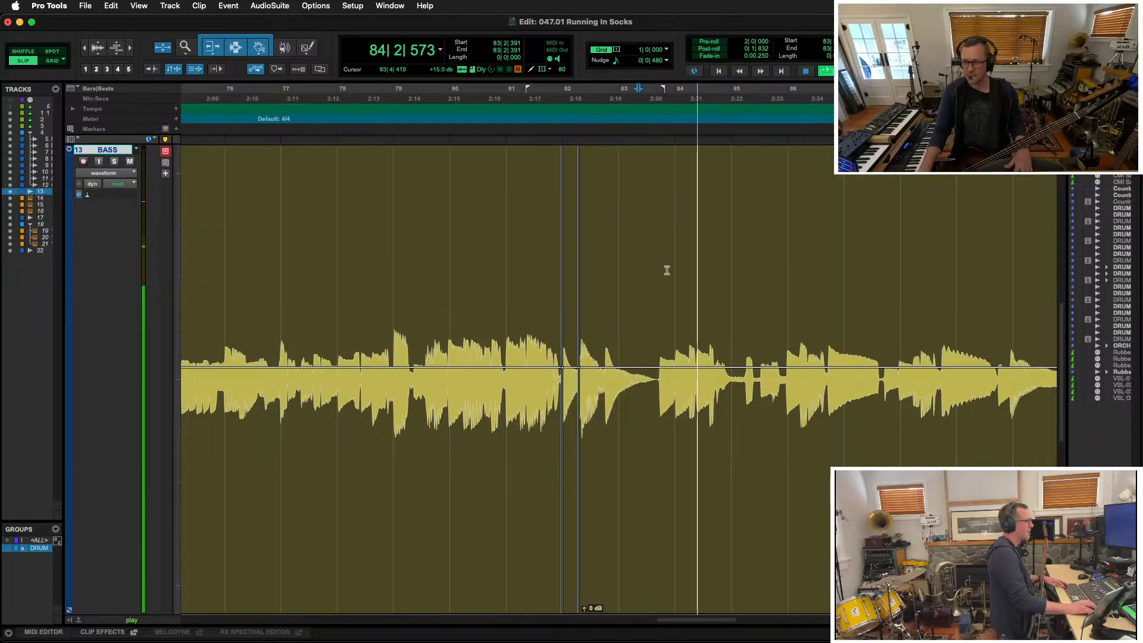
click(673, 285)
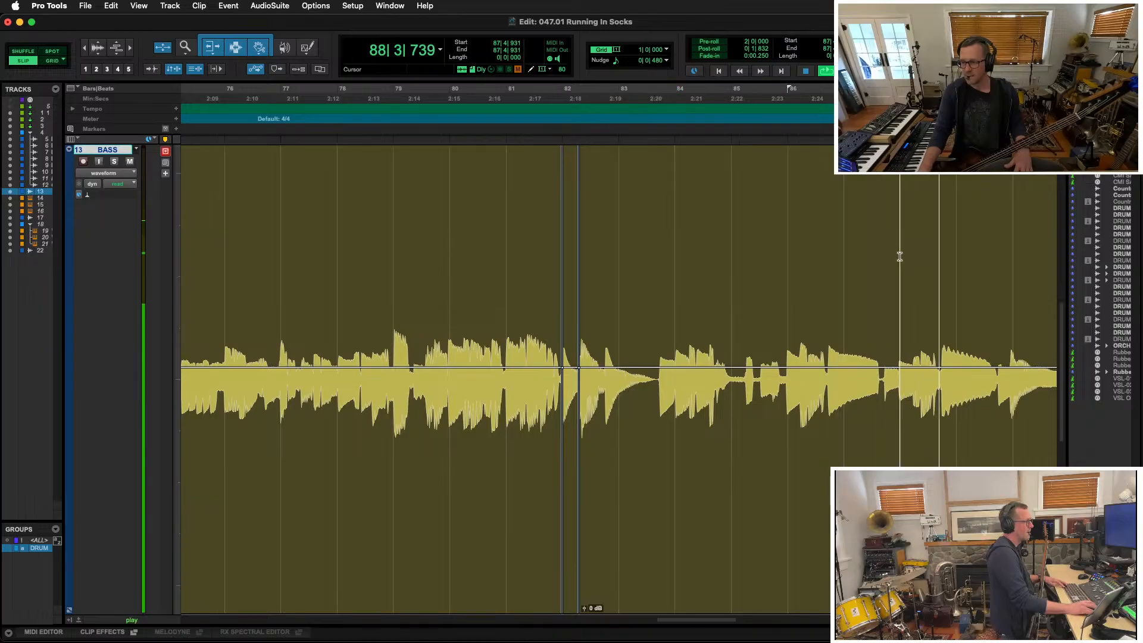
drag(899, 257, 995, 278)
key(space)
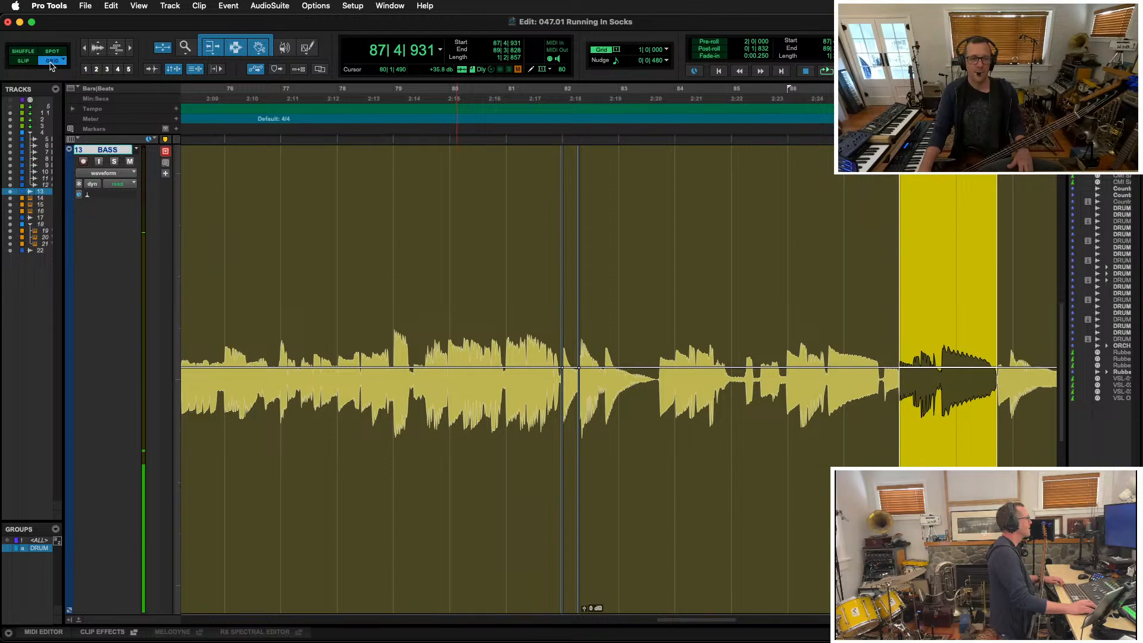
drag(920, 534, 720, 539)
click(655, 204)
click(624, 205)
key(space)
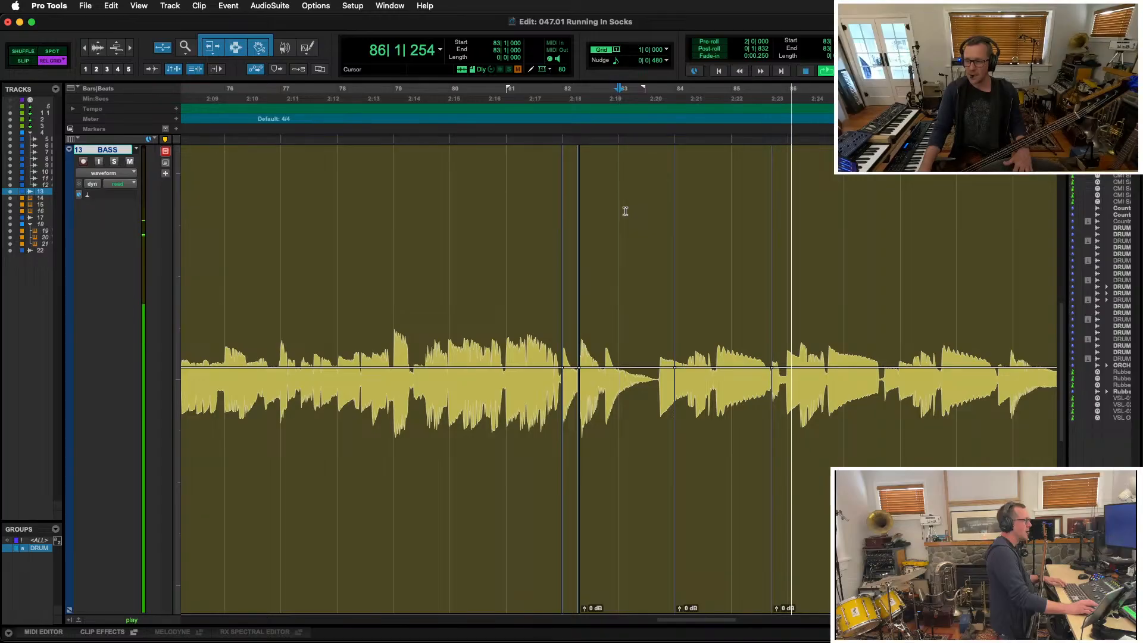
key(space)
In Slip mode, move the join at the end of the copied bass phrase slightly earlier and crossfade it from 85|3|539 to 85|3|620
key(F2)
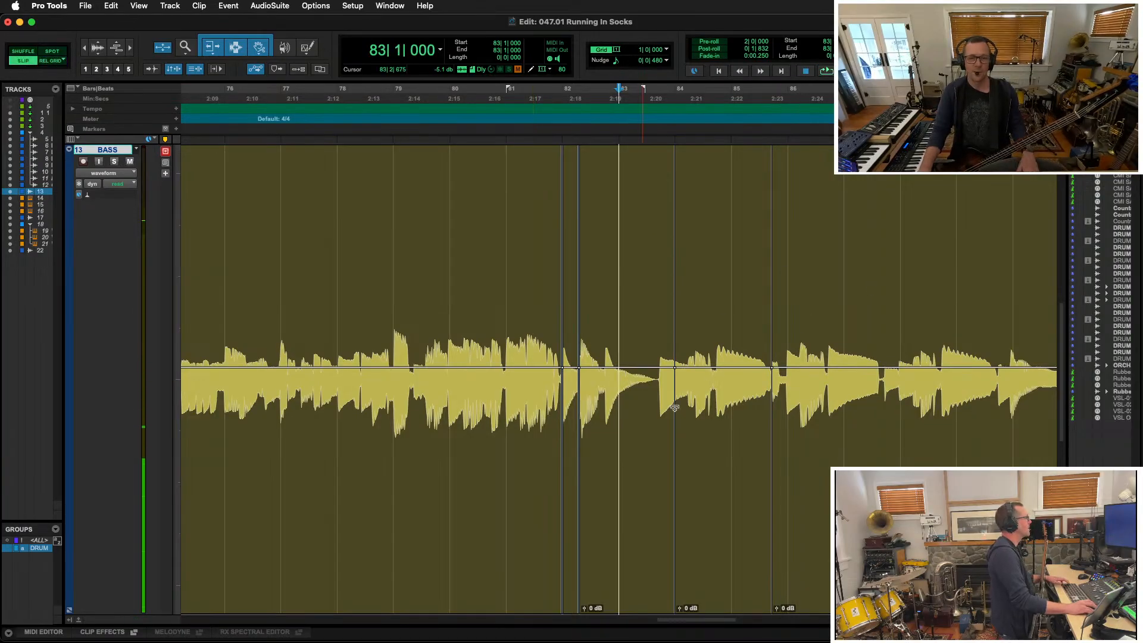
click(702, 217)
key(Tab)
key(t)
key(t)
key(t)
key(t)
key(t)
key(r)
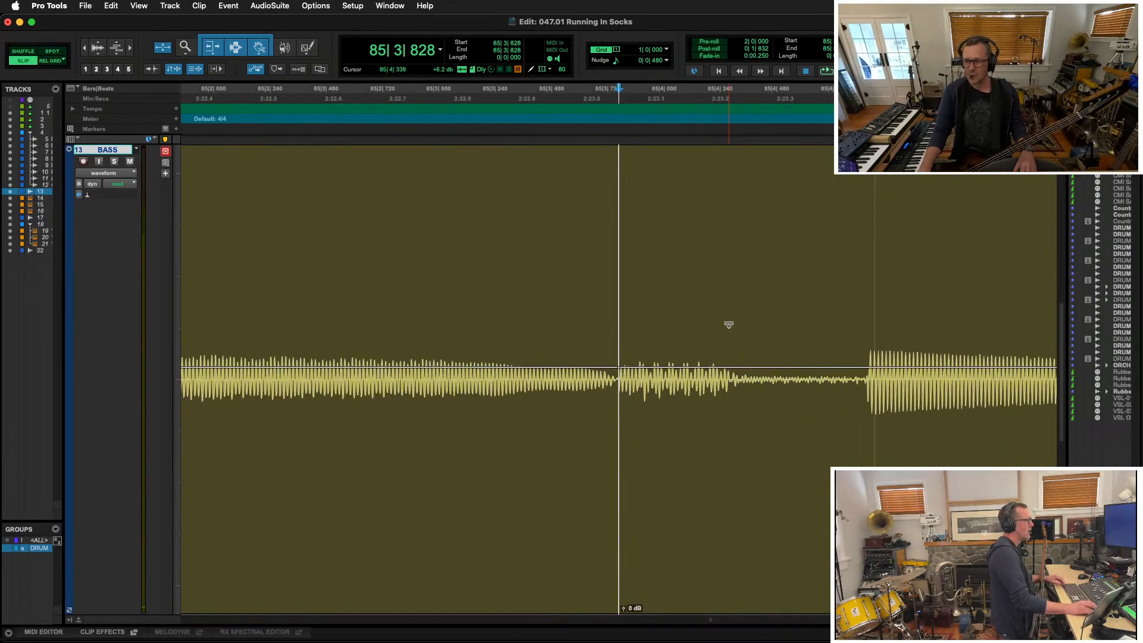
key(r)
key(r)
drag(615, 337, 605, 370)
click(601, 583)
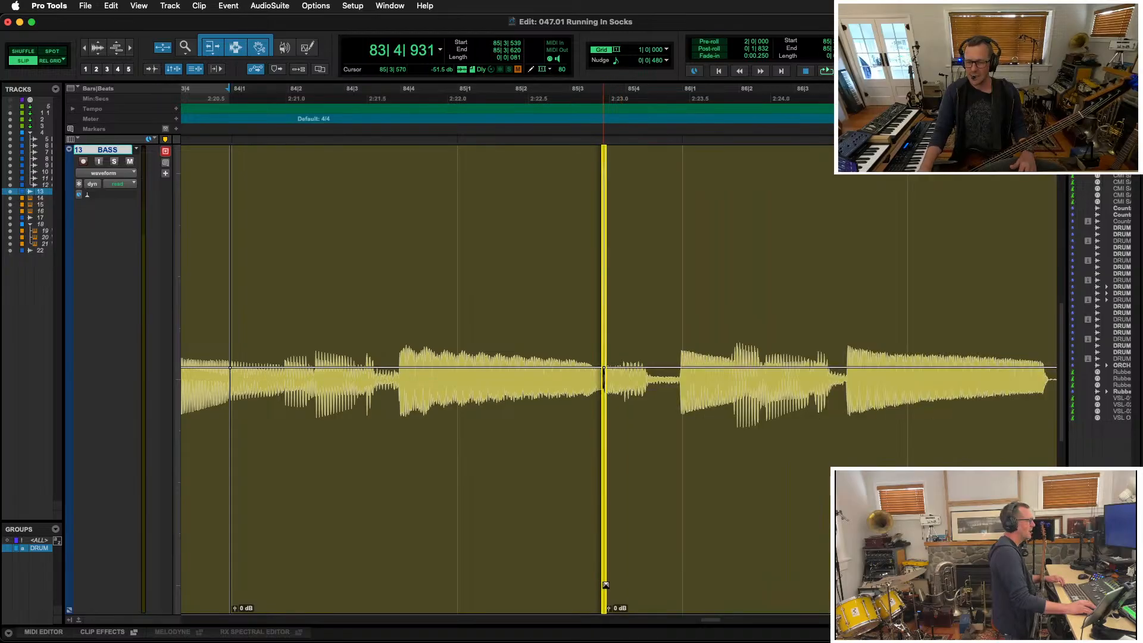
Play the edited bass from 85|1 to check the new join and the phrases around it
click(457, 206)
key(space)
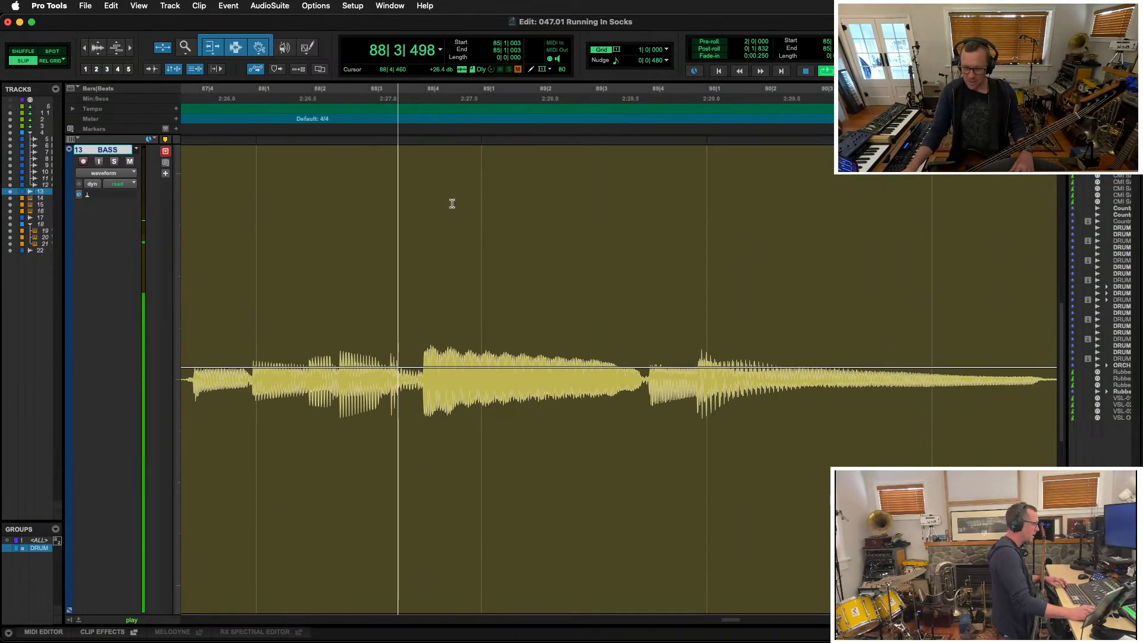
key(space)
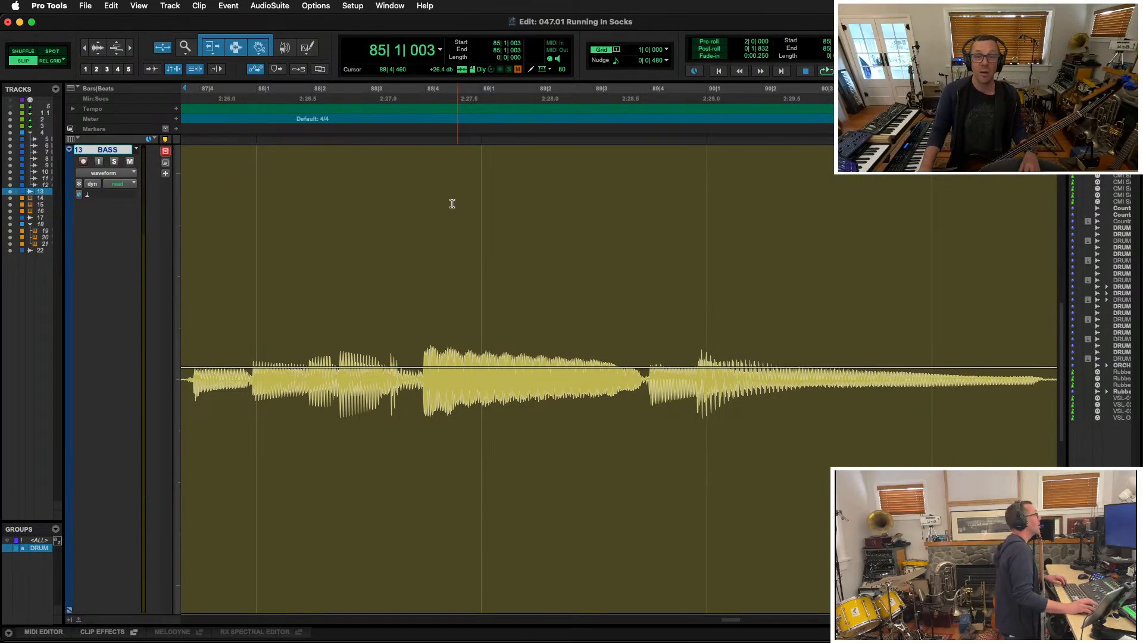
key(r)
key(r)
key(r)
key(r)
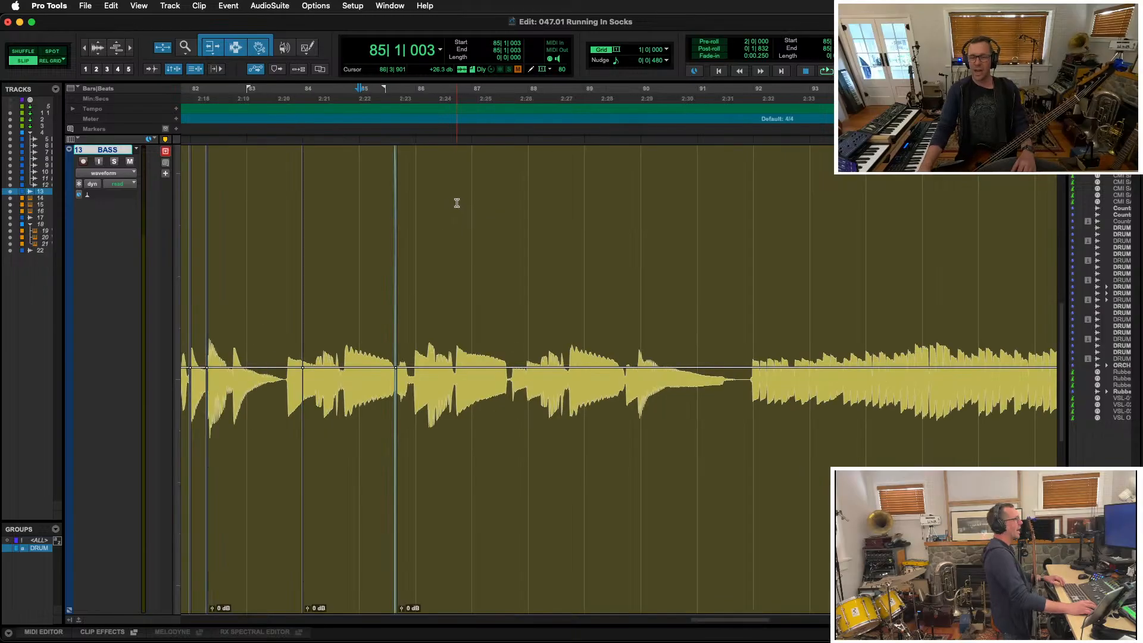
click(449, 204)
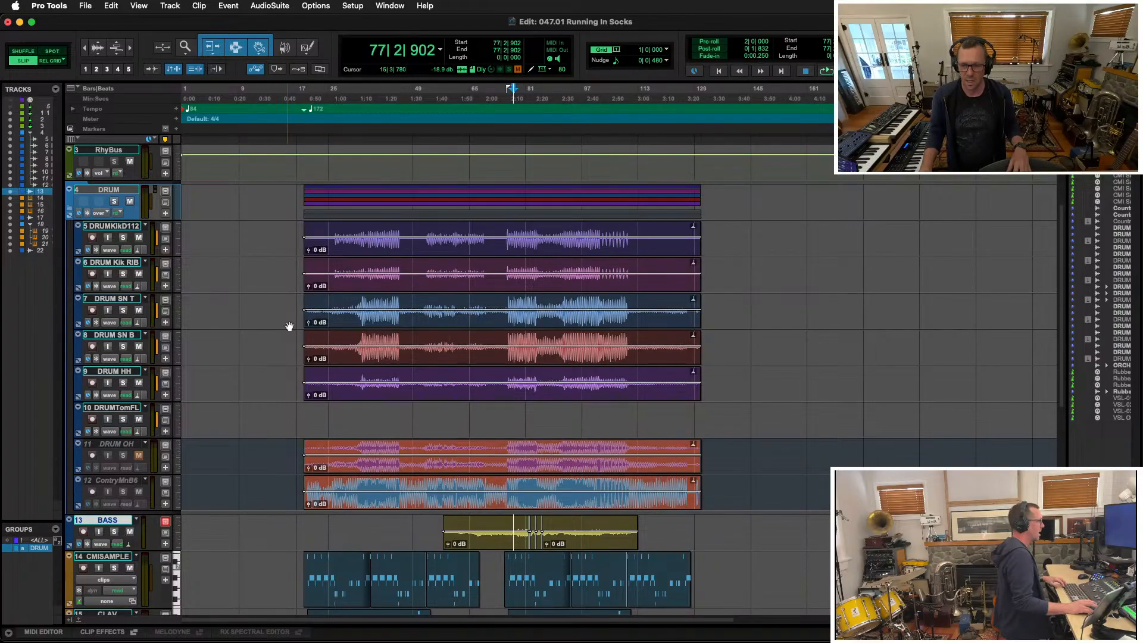
Return to the start of the song and play the arrangement from bar 1
scroll(282, 363, down, 1)
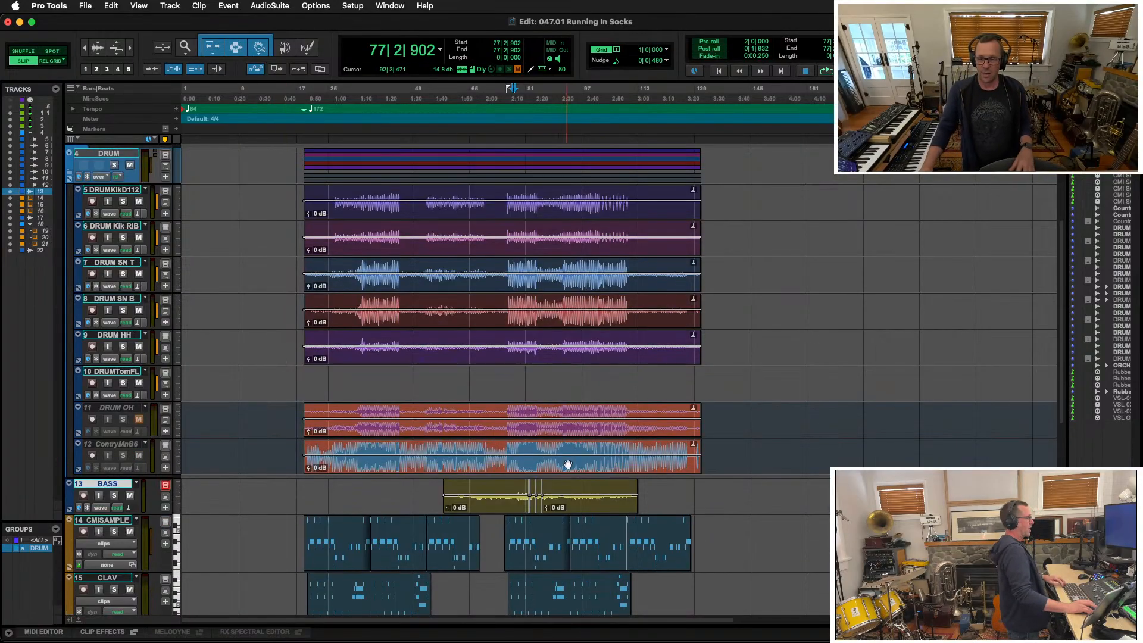
click(426, 488)
key(space)
key(space)
key(Return)
key(space)
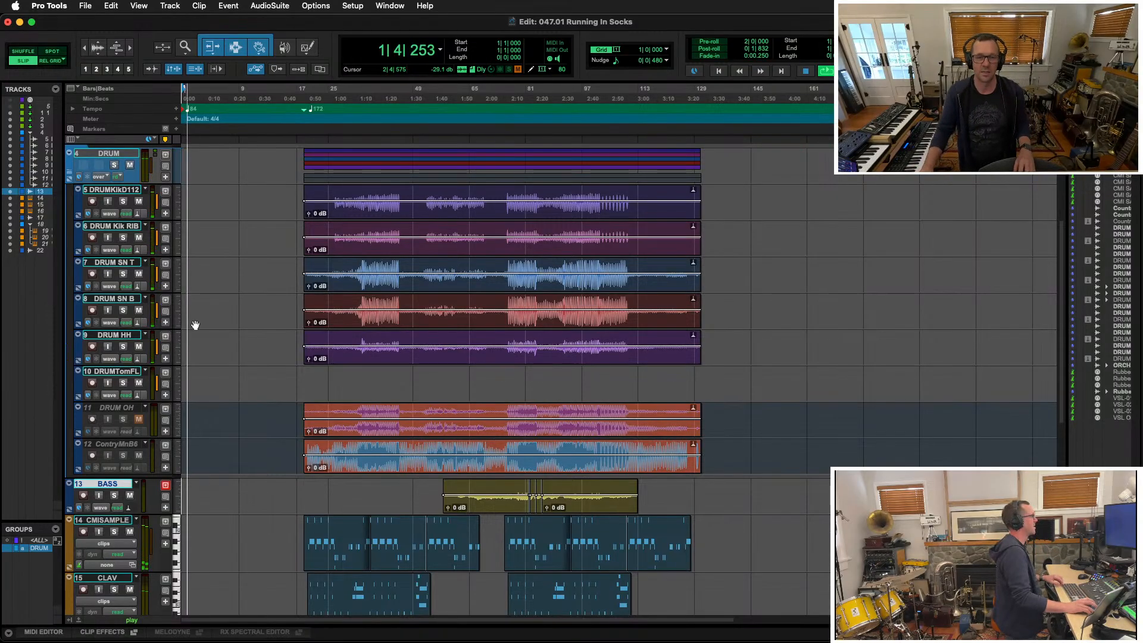
Raise the clip gain of the ORCH.cm clip to +1.6 dB during playback
scroll(286, 476, down, 10)
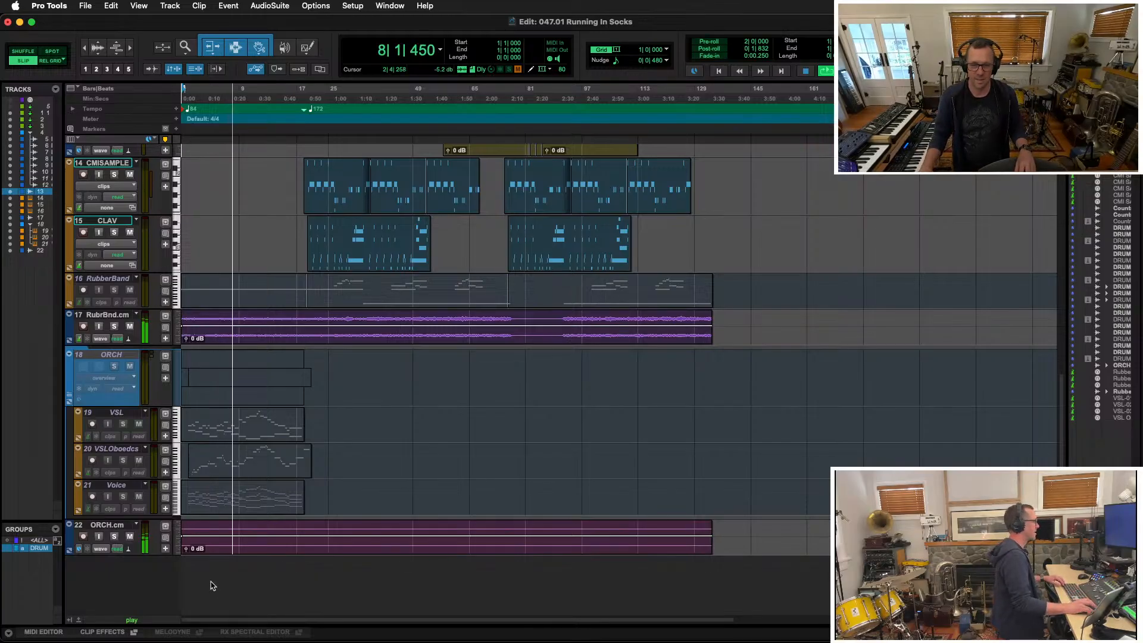
click(265, 537)
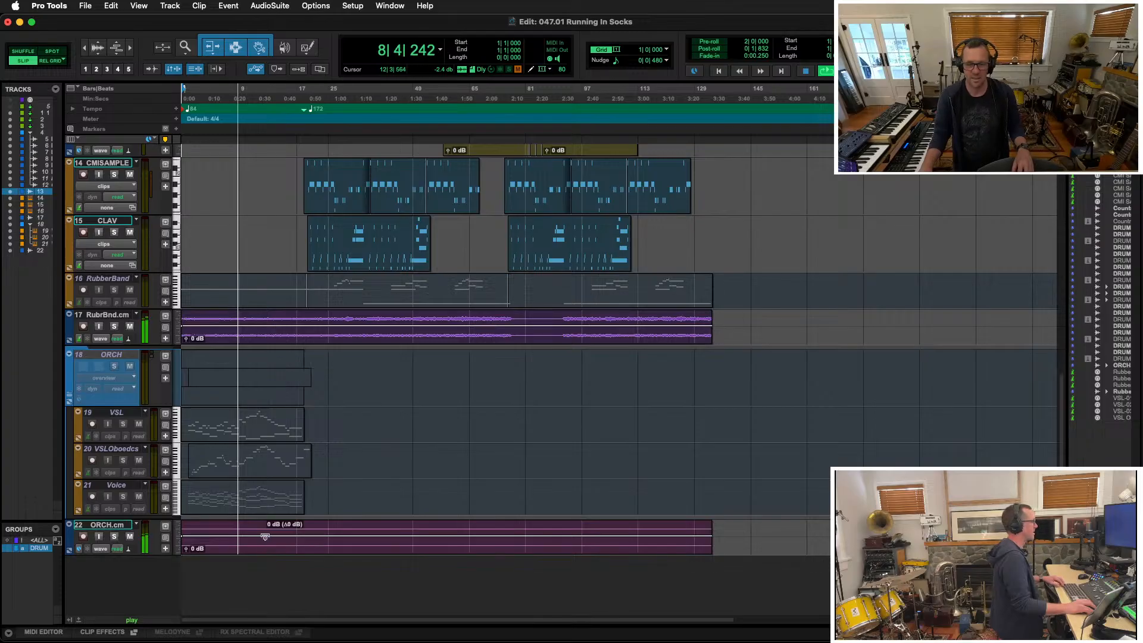
drag(265, 537, 263, 536)
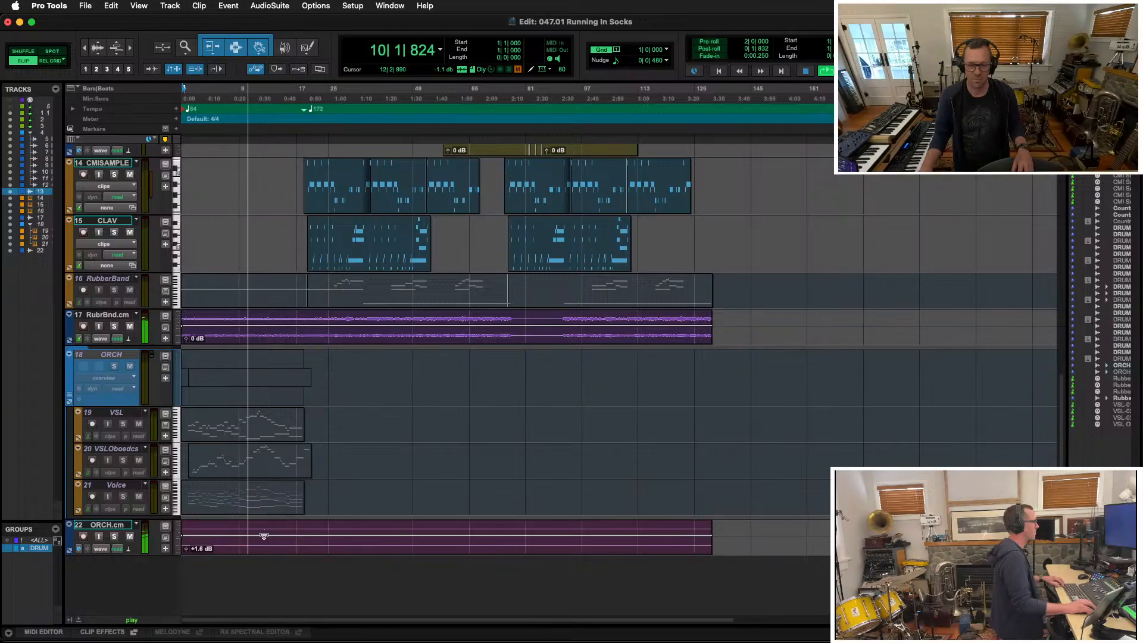
Stop playback, clear the audio clip from the ORCH.cm track and delete the track
key(space)
click(668, 549)
key(Delete)
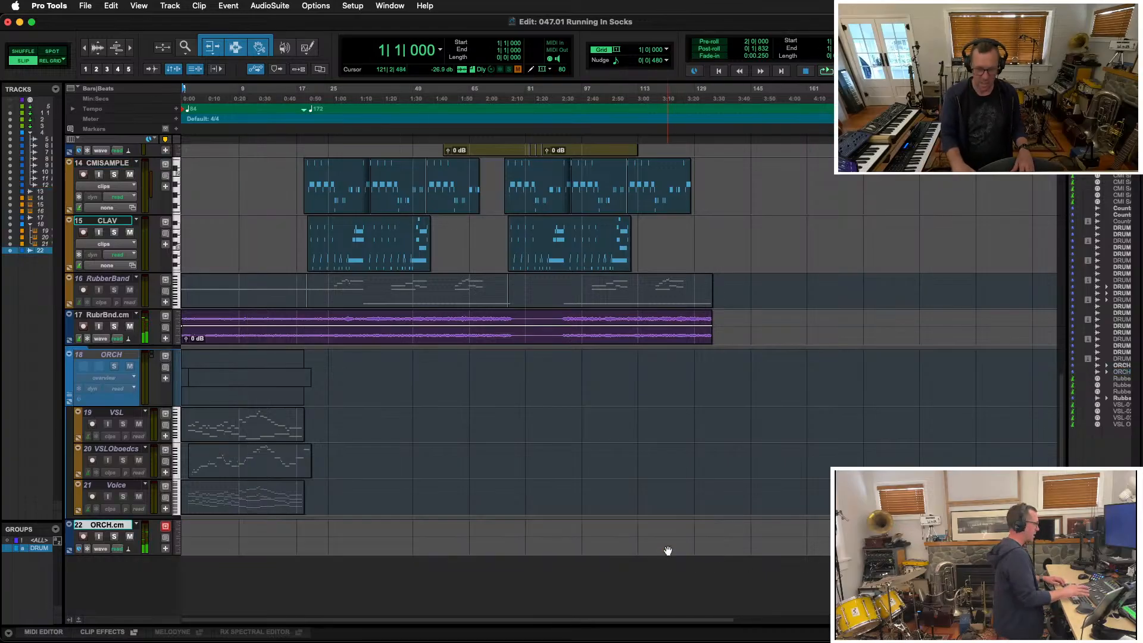
click(104, 526)
click(104, 526)
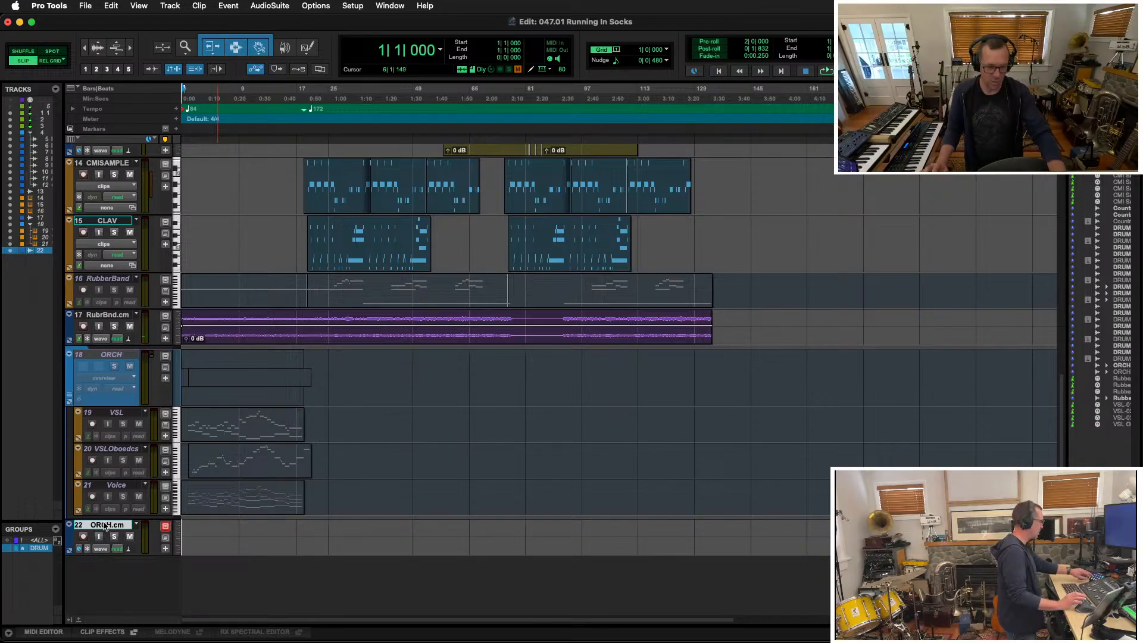
key(Delete)
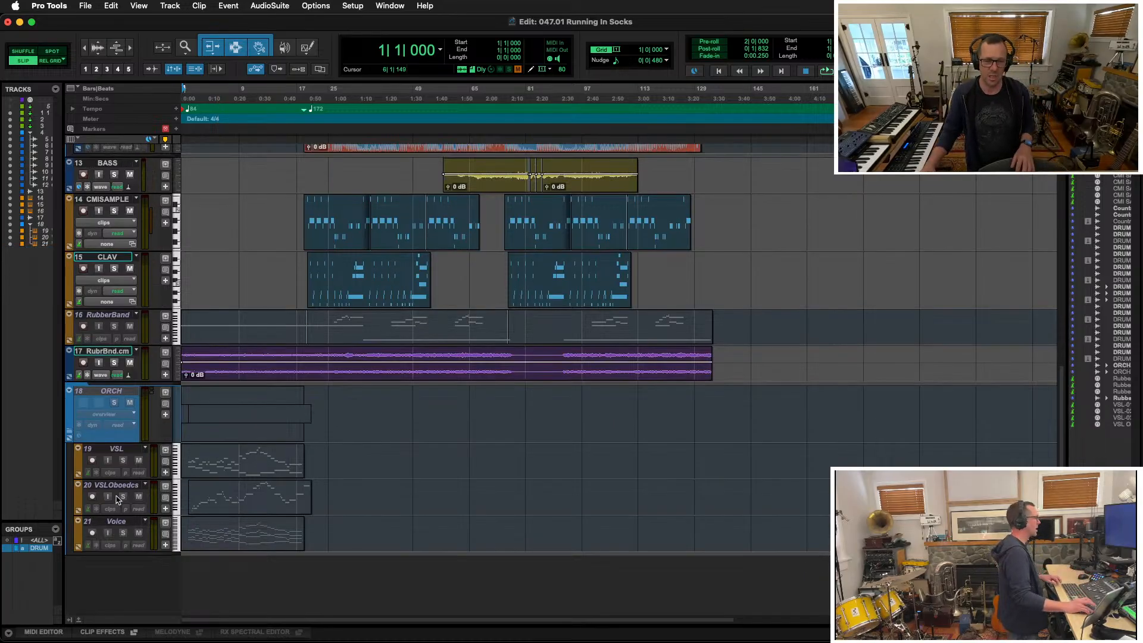
Reactivate the ORCH folder track together with its VSL, VSLOboedcs and Voice instrument tracks
click(113, 394)
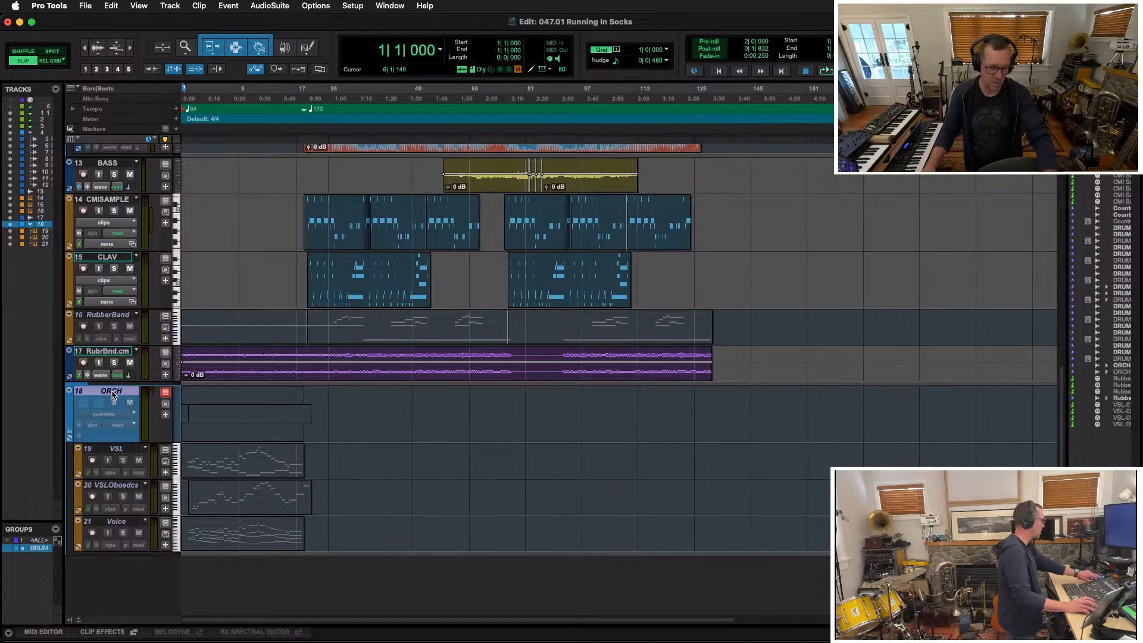
click(113, 394)
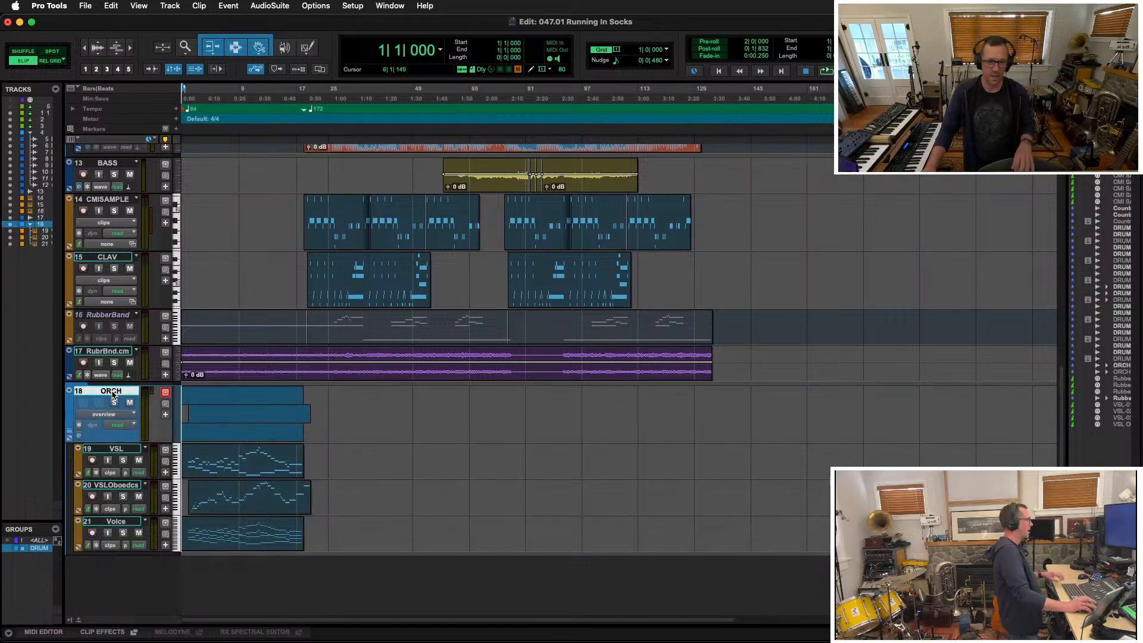
key(space)
In the Mix window, move the ORCH folder and its member tracks directly before the BASS track
key(super+equal)
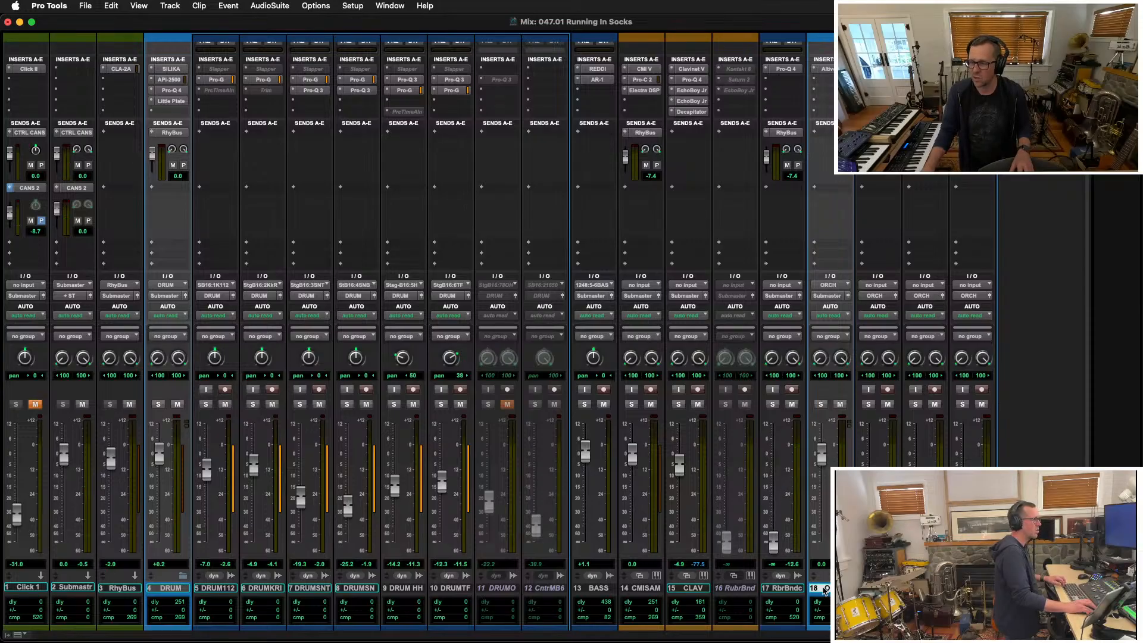
drag(823, 586, 574, 577)
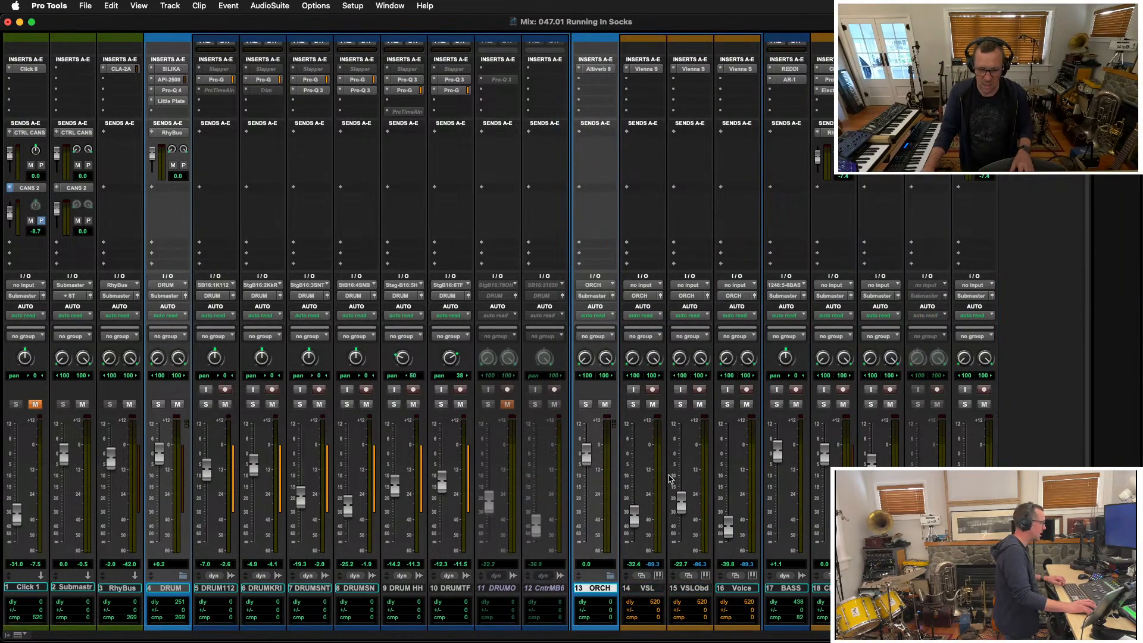
scroll(670, 479, down, 1)
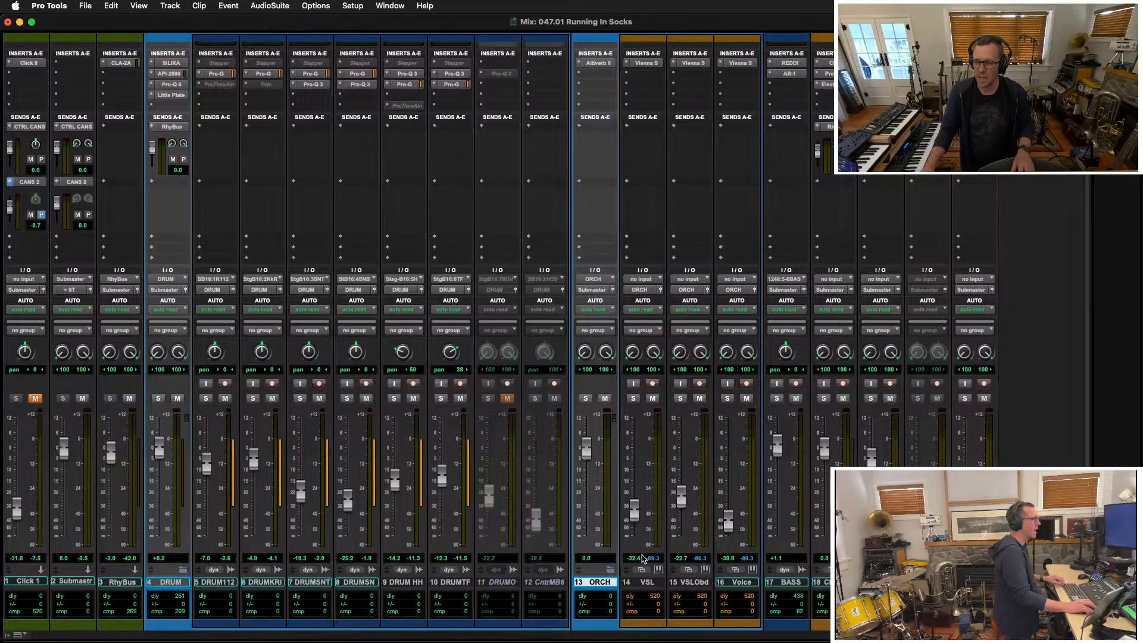
Set the automation mode of the VSL, VSLObd and Voice tracks to touch
click(647, 582)
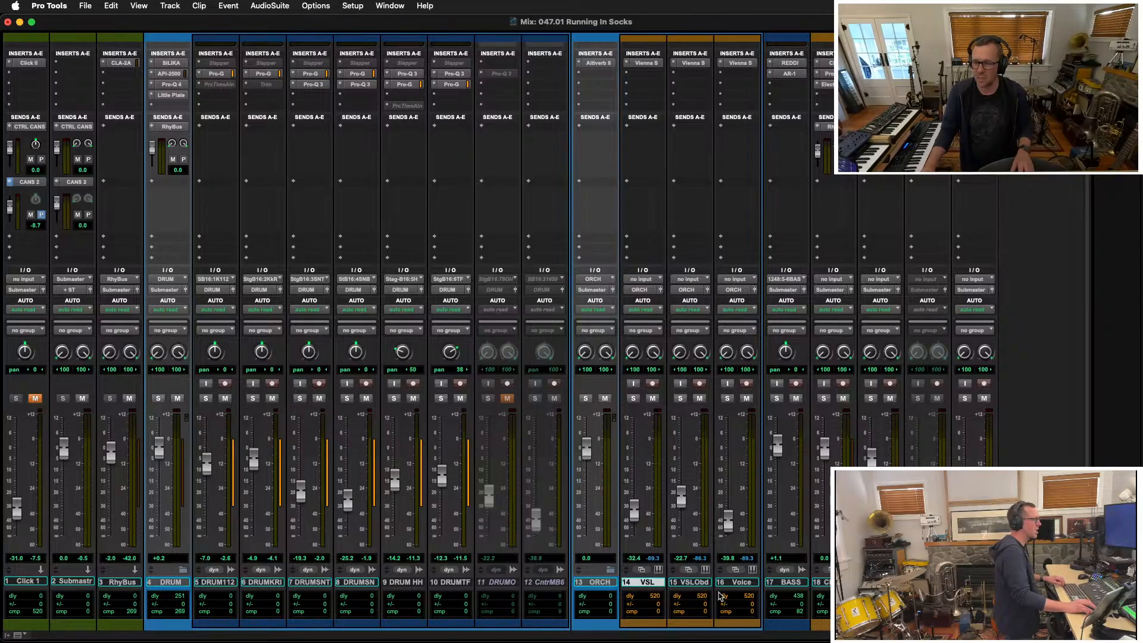
shift+click(739, 581)
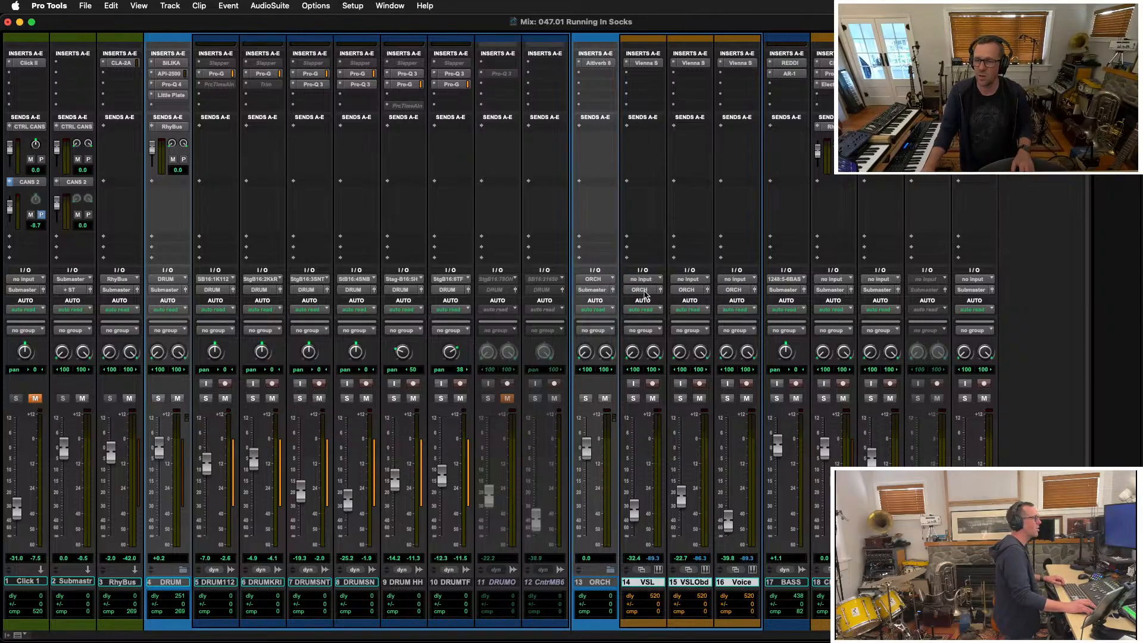
click(642, 309)
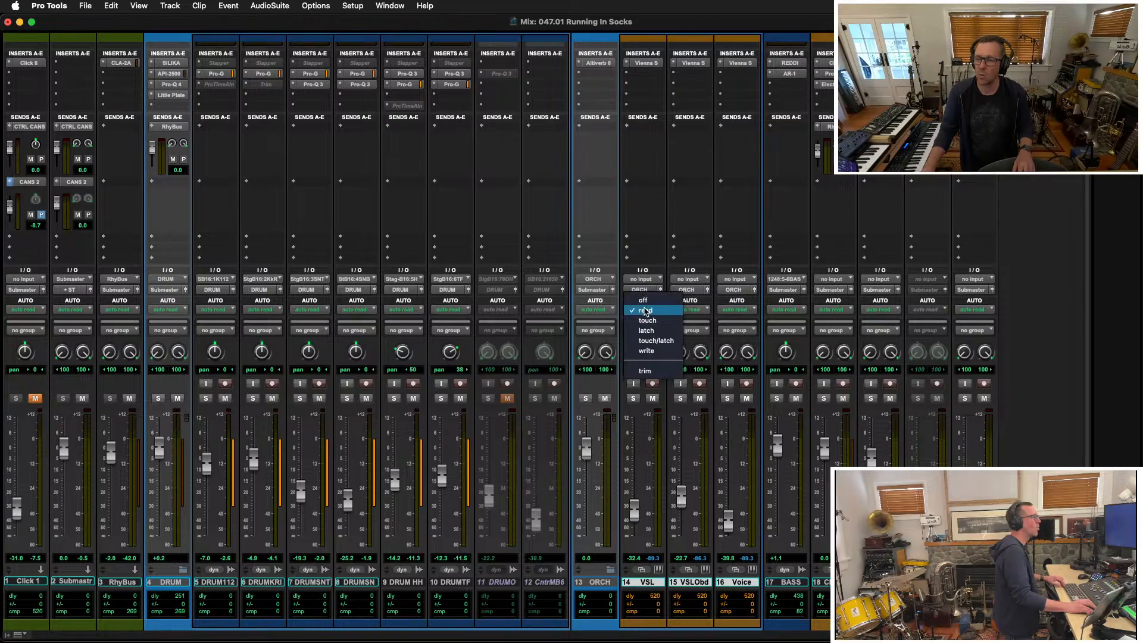
click(643, 322)
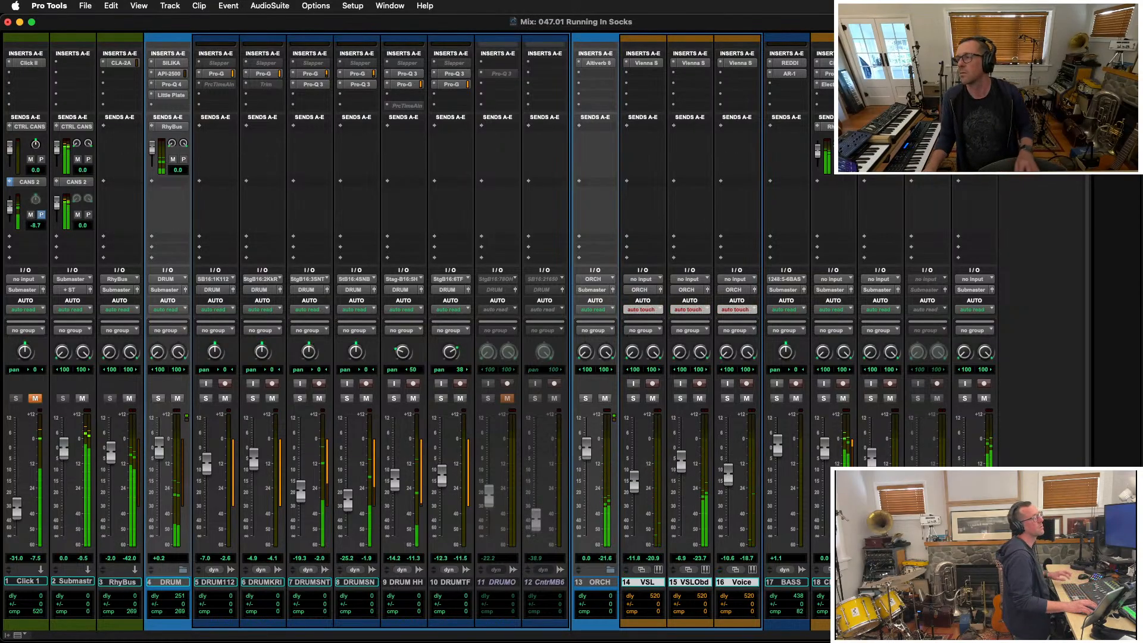
Switch the Mac's Focus setting in the system controls while the song keeps playing
click(1054, 6)
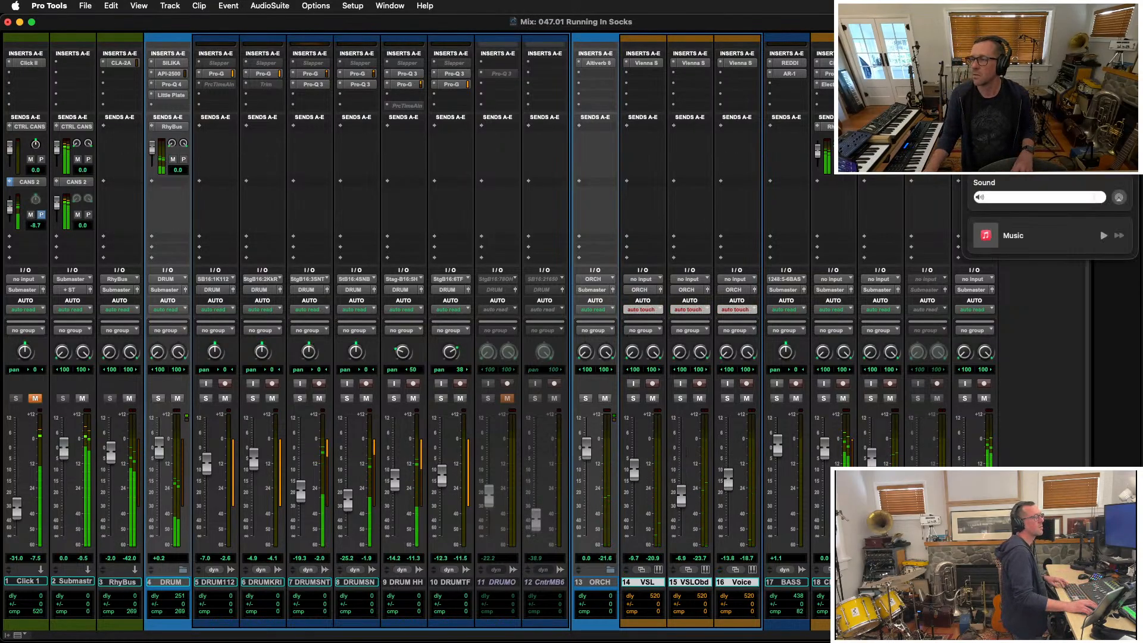
click(1096, 41)
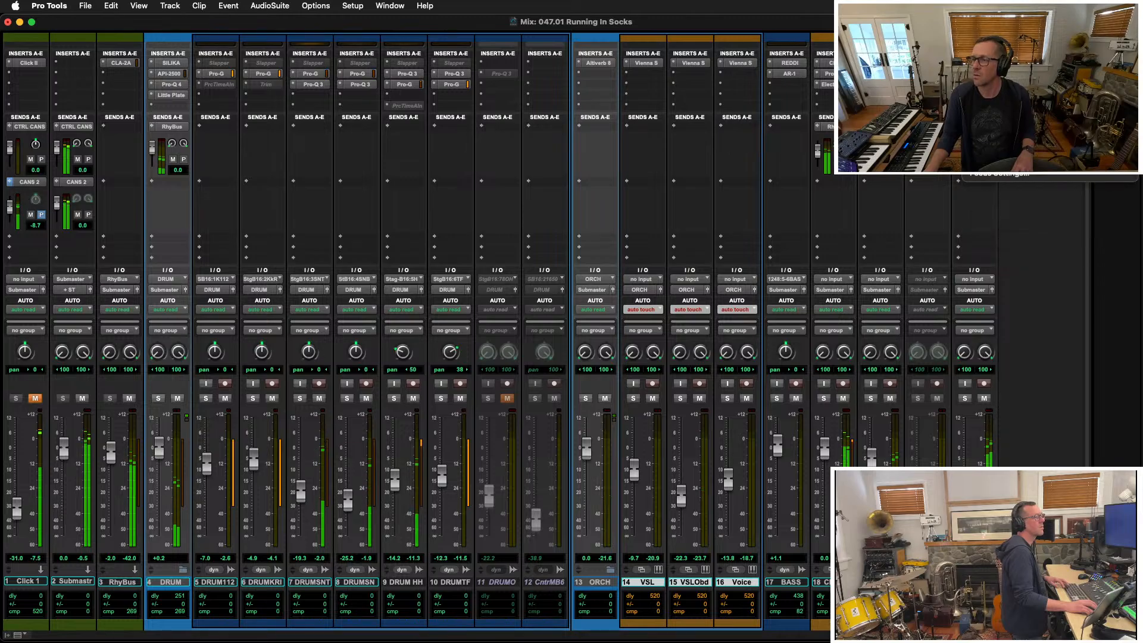
click(1011, 53)
click(1053, 6)
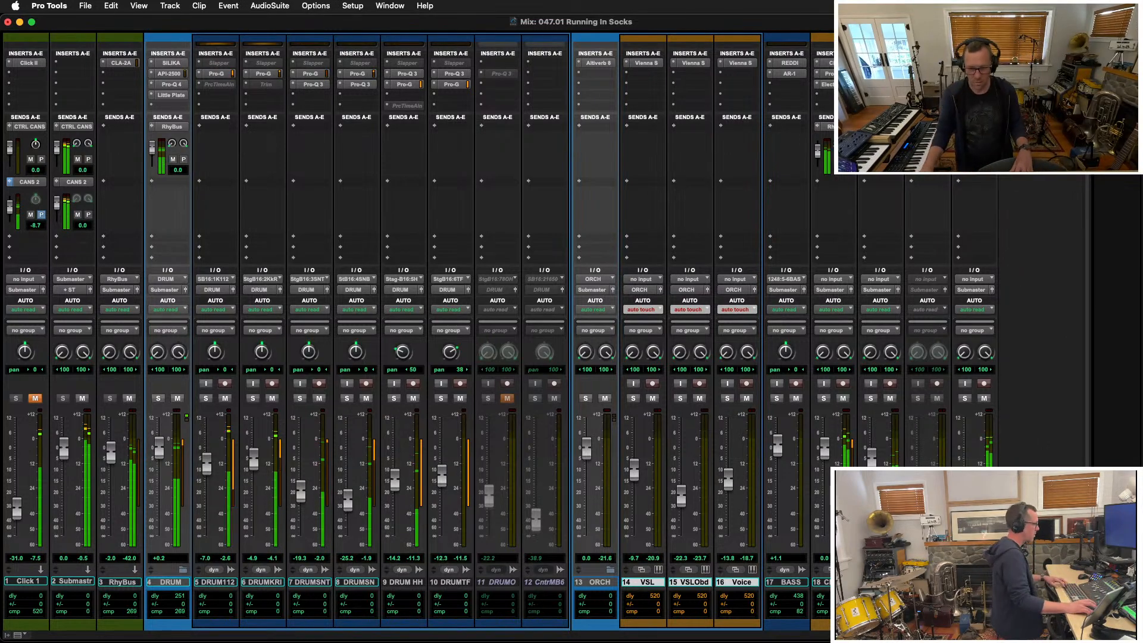
Stop playback in the Edit window, return the VSL, VSLOboedcs and Voice tracks to read automation and select the BASS track near bar 2
key(super+equal)
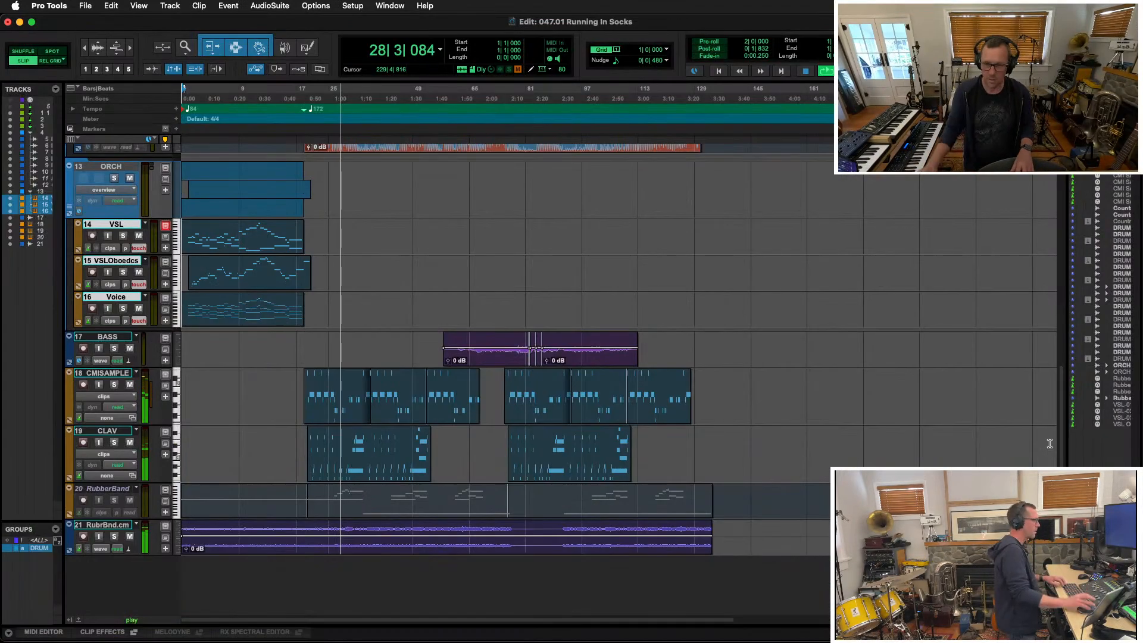
key(space)
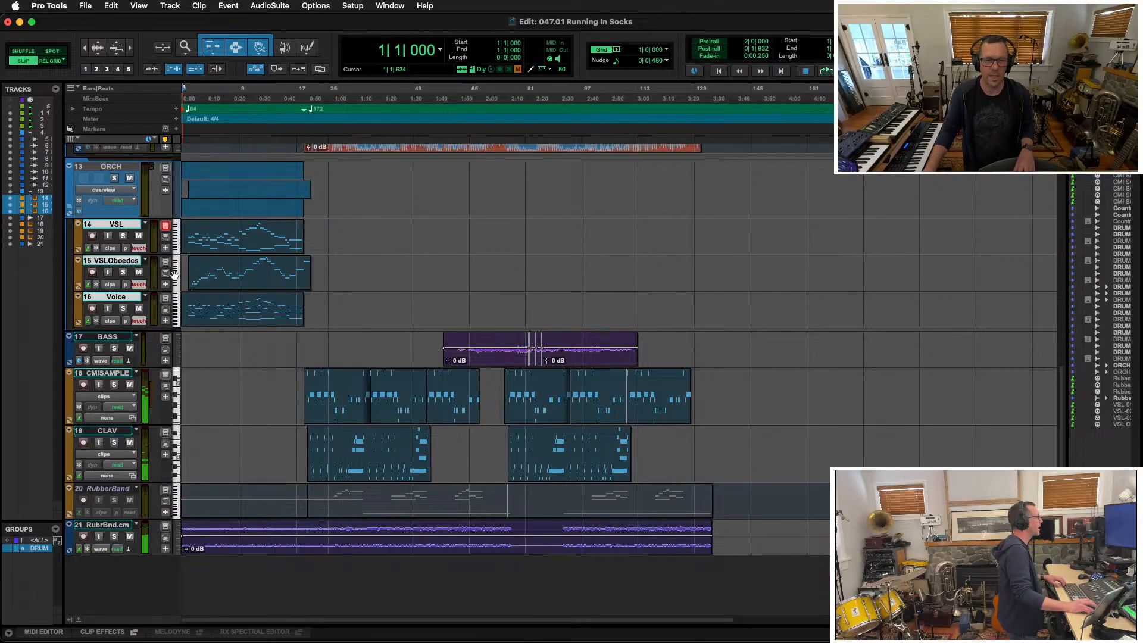
click(139, 247)
click(158, 239)
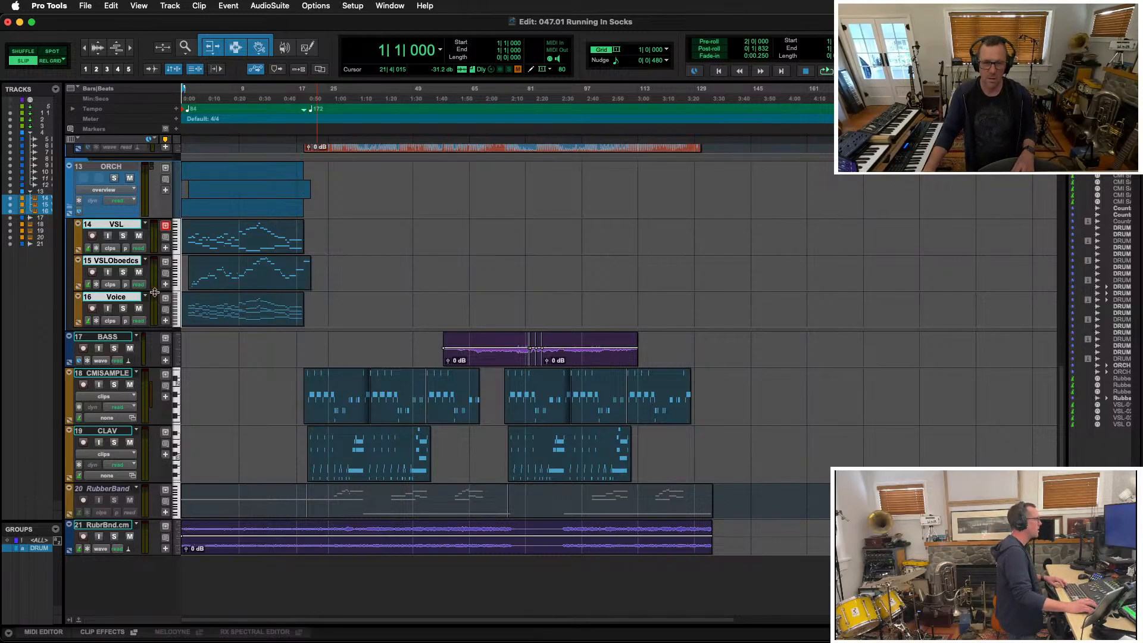
click(189, 341)
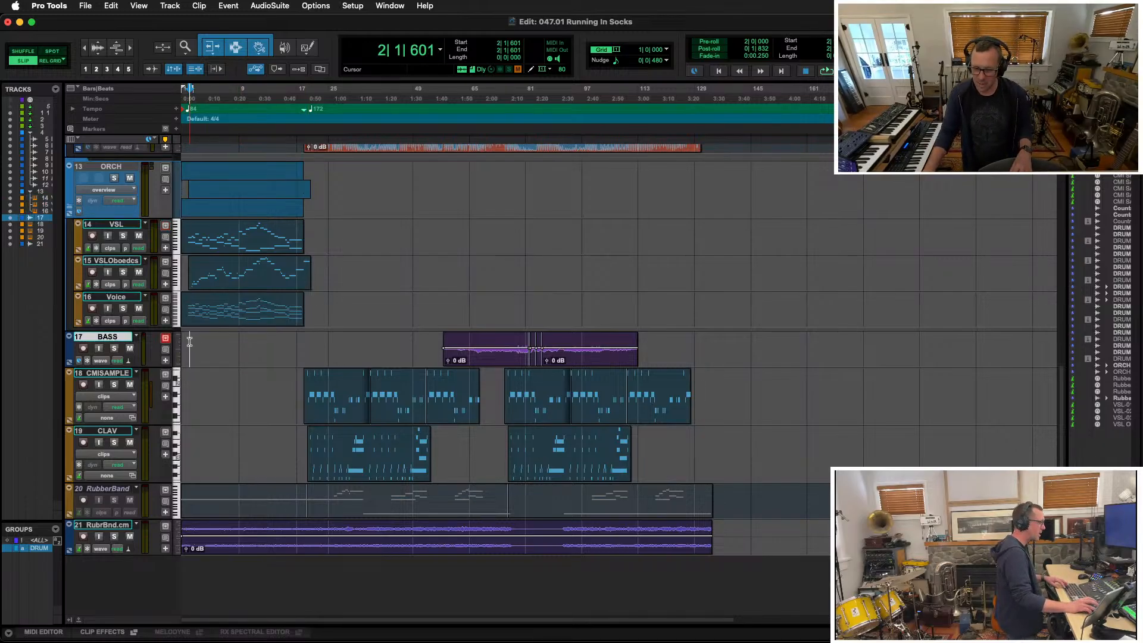
Play the intro from bar 2 to review the orchestra parts, then stop and select the RubrBnd.cm track
key(space)
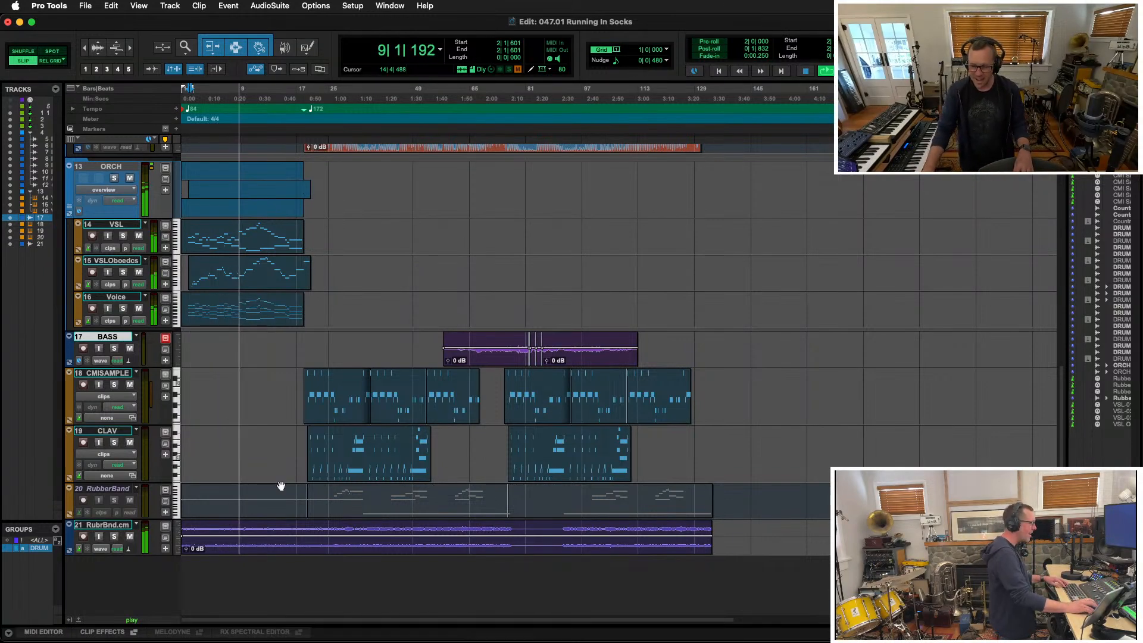
key(space)
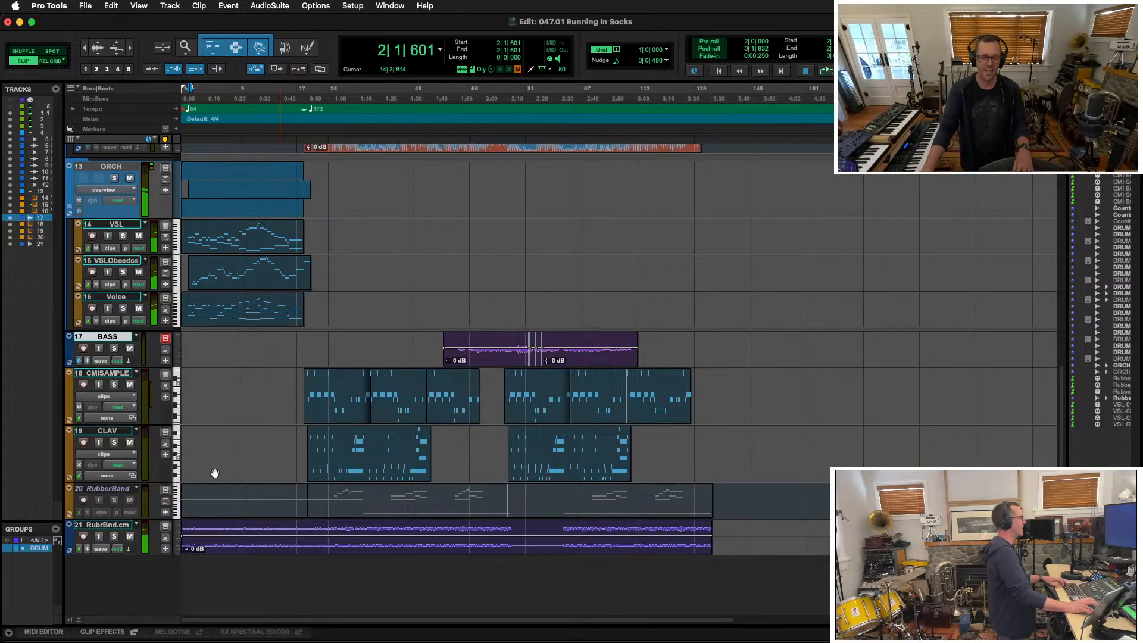
click(117, 527)
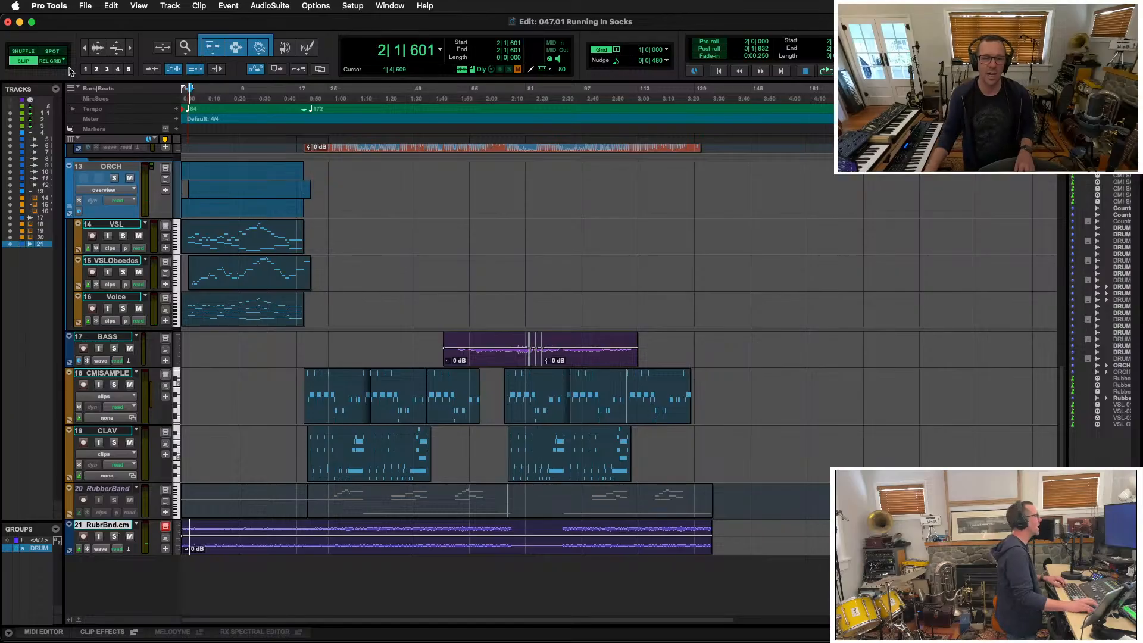
Commit the VSL, VSLOboedcs and Voice clips to audio tracks, covering the range from bar 1 to about bar 27
click(108, 224)
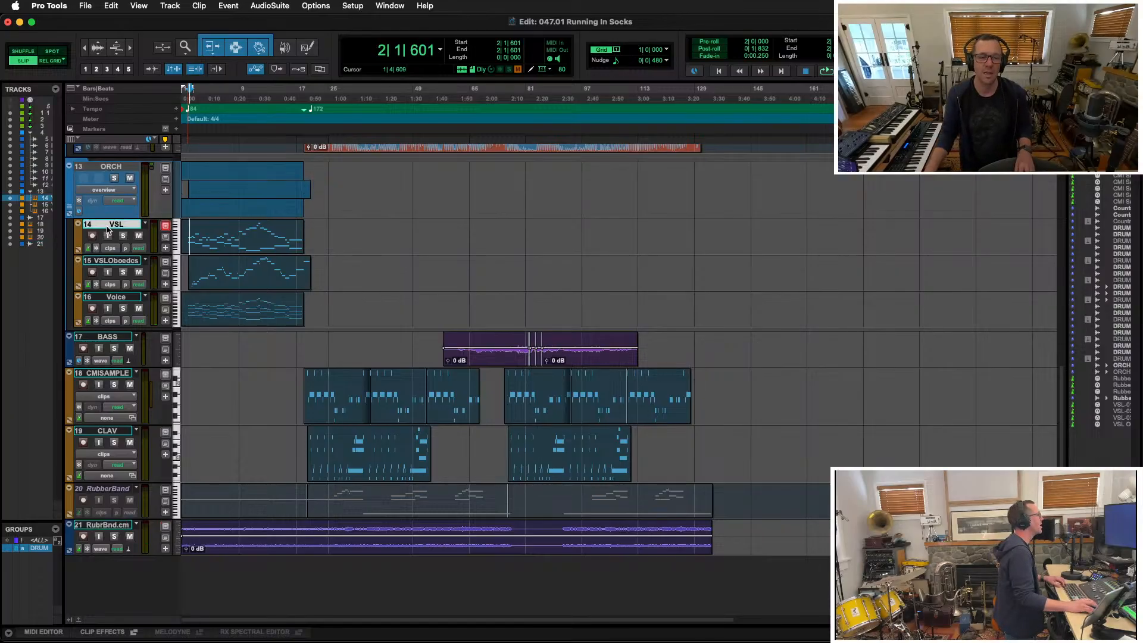
shift+click(115, 297)
shift+click(338, 228)
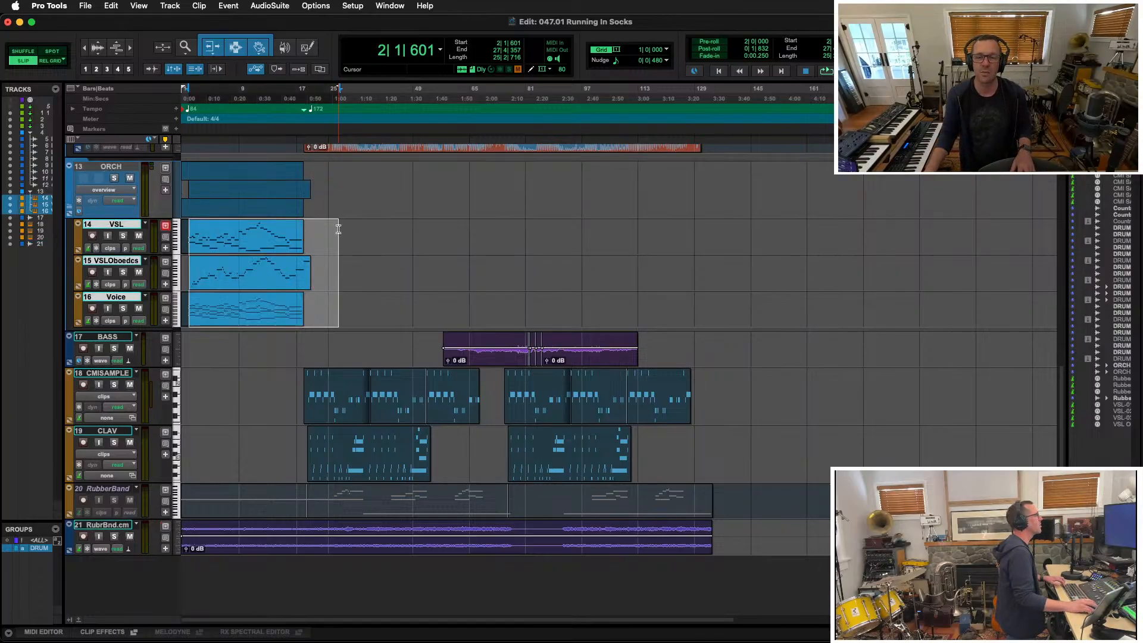
key(t)
key(t)
key(t)
key(t)
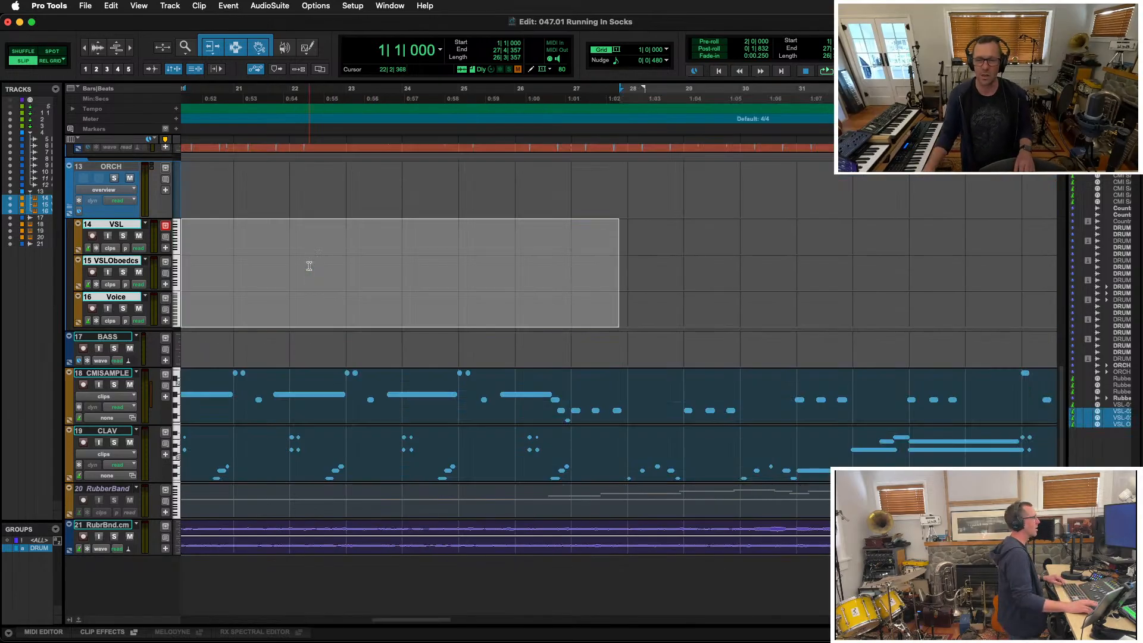
key(r)
key(r)
key(r)
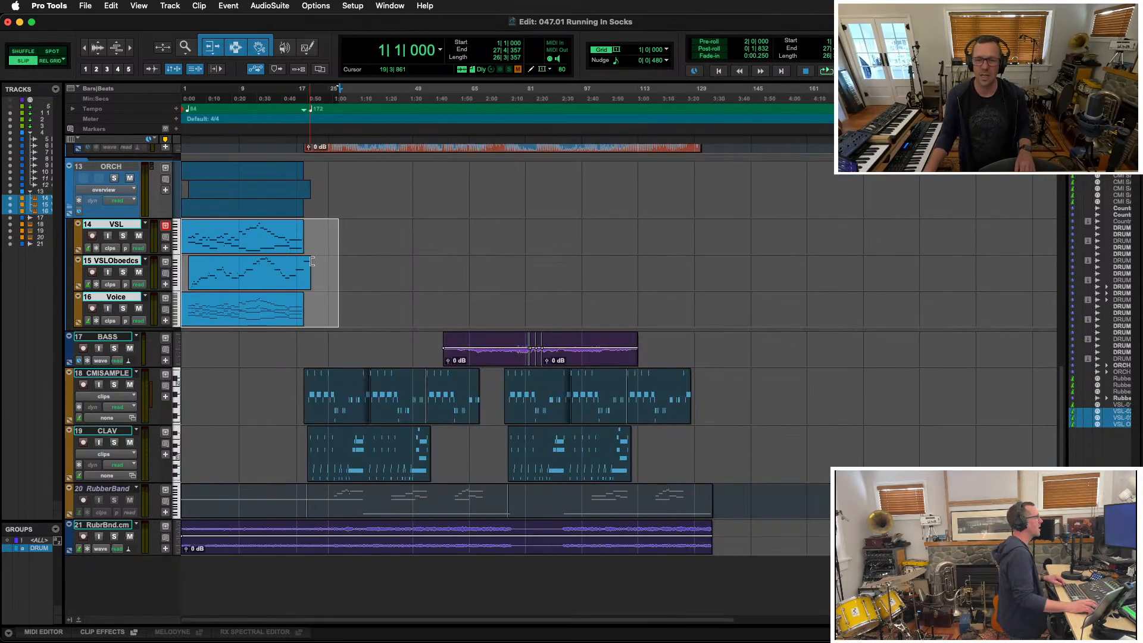
right_click(276, 231)
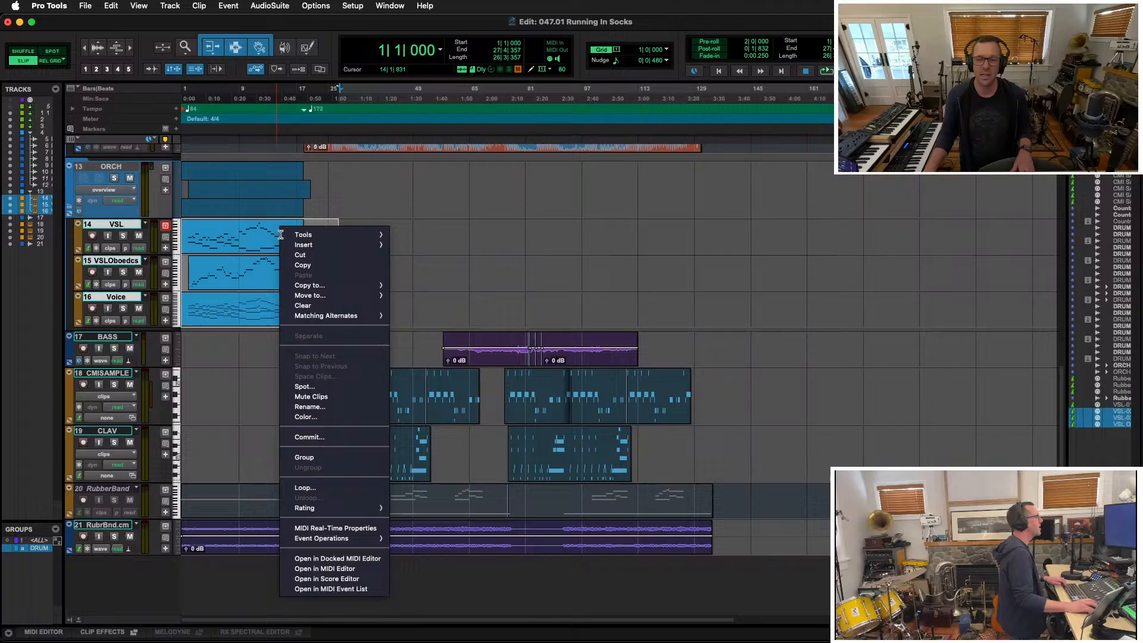
click(329, 438)
click(631, 362)
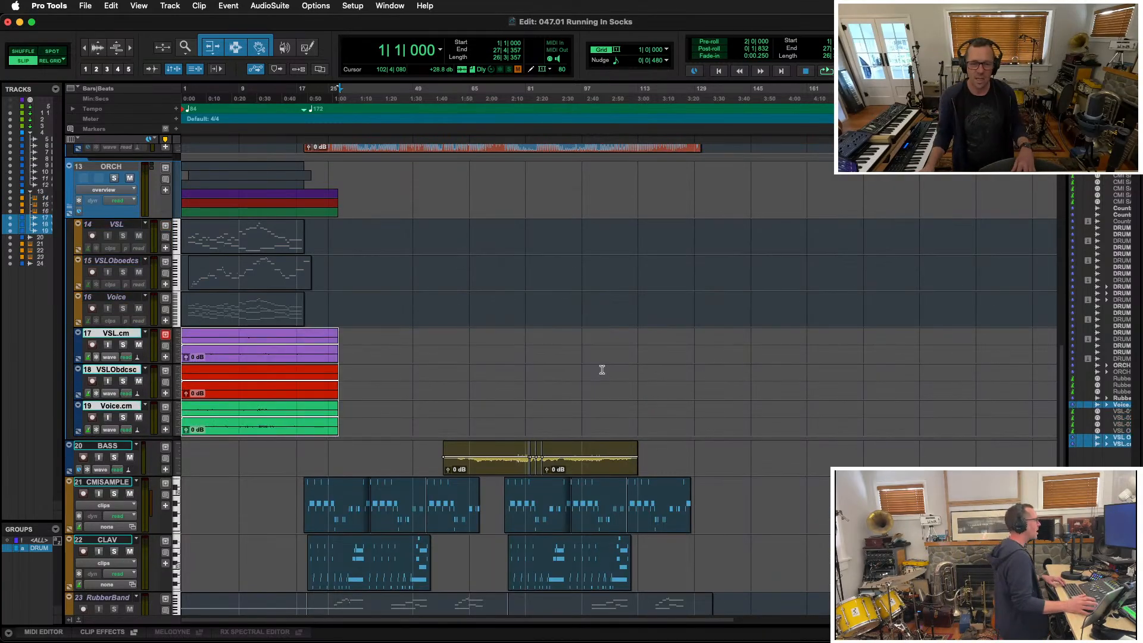
Create three new mono audio tracks named PreVox after the RubrBnd.cm track
scroll(130, 493, down, 3)
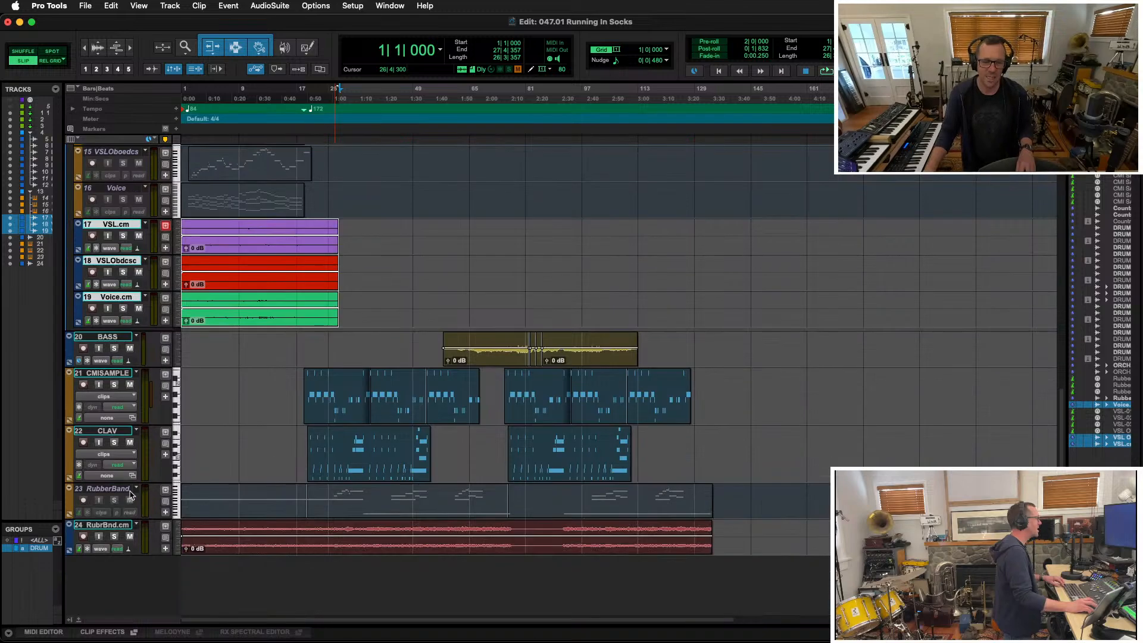
click(112, 527)
key(shift+super+n)
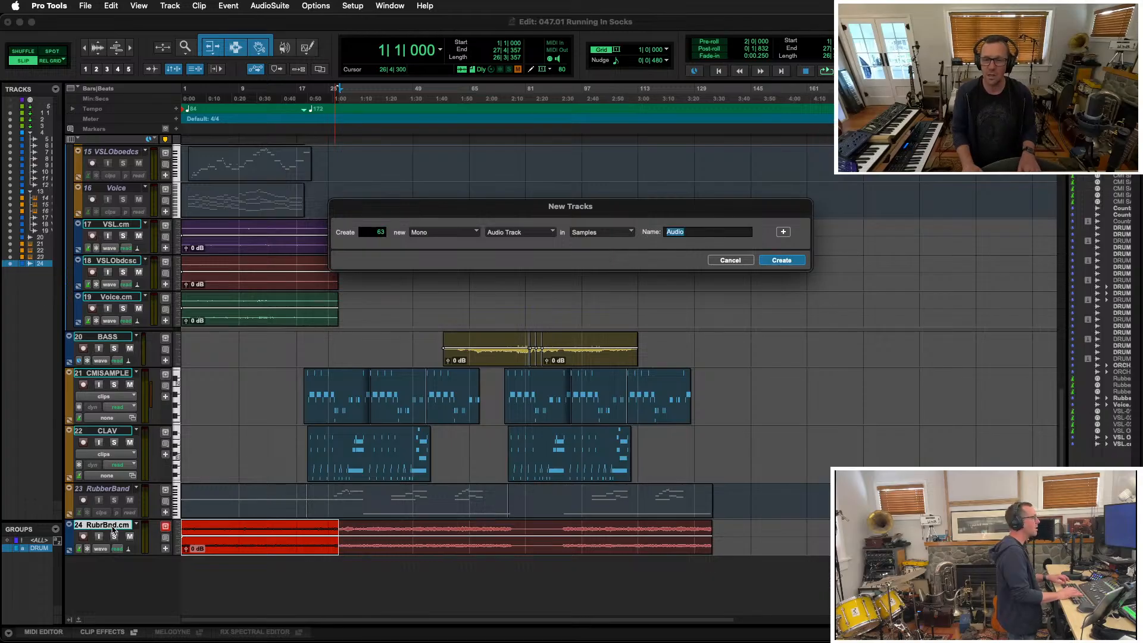
key(Tab)
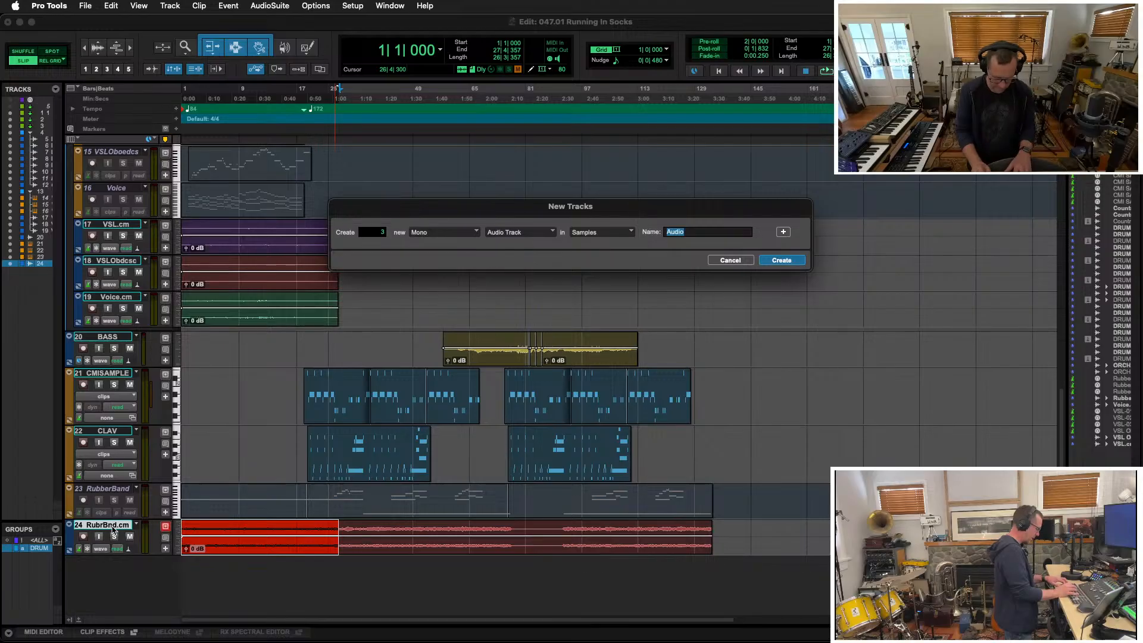
text(PreVox)
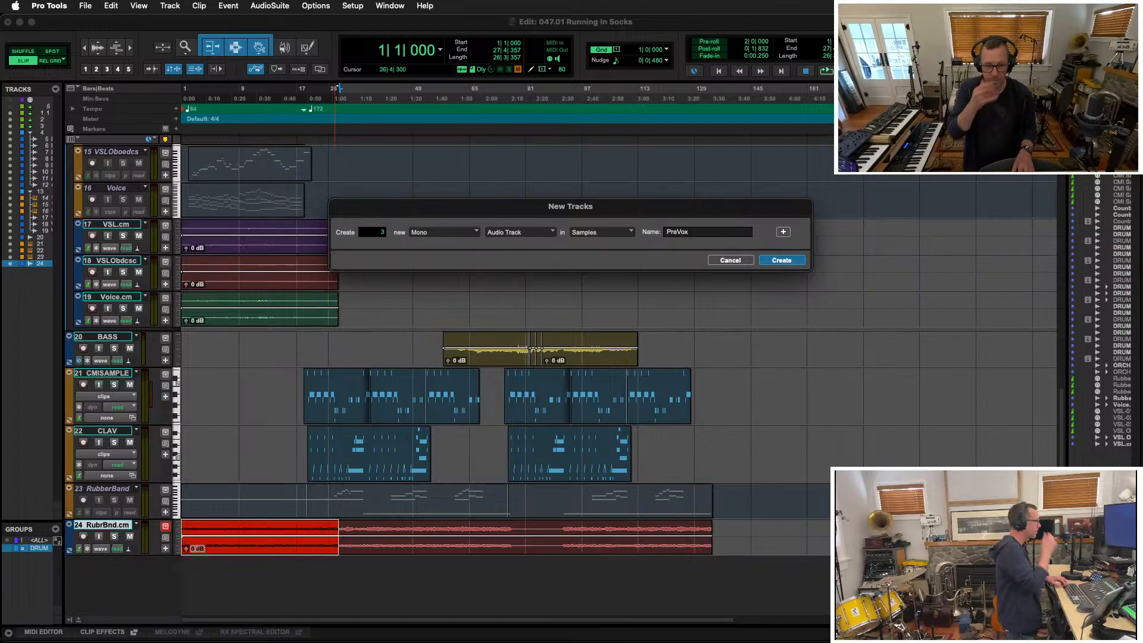
key(Return)
Move the three PreVox tracks into a new stereo routing folder named PREVOX, with the tracks routed to it
scroll(340, 527, down, 3)
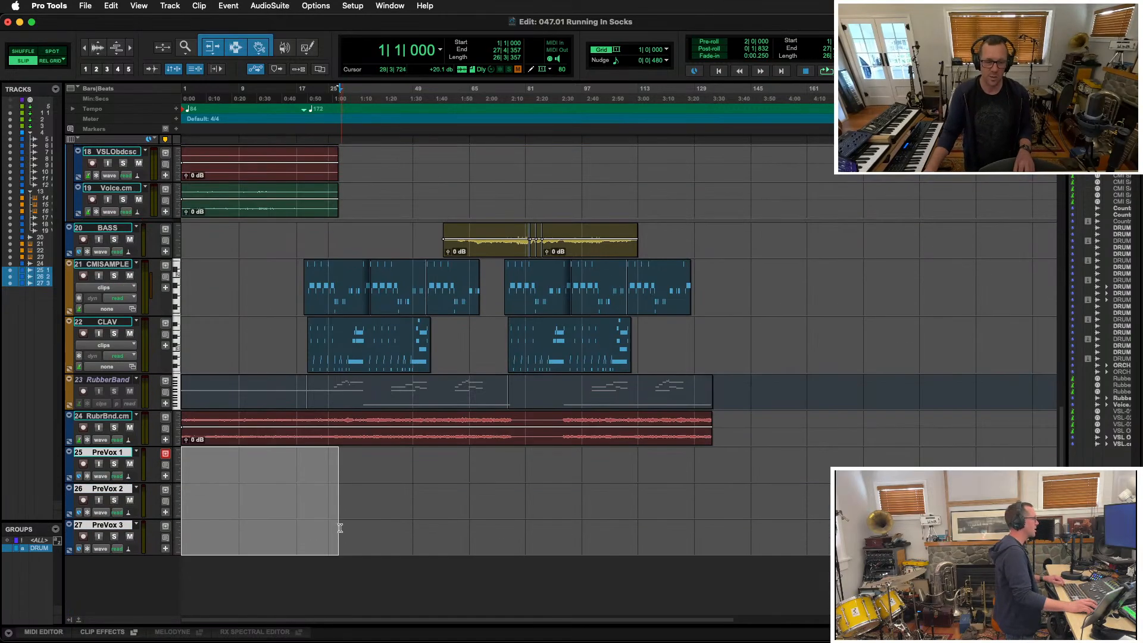
key(super+alt+shift+n)
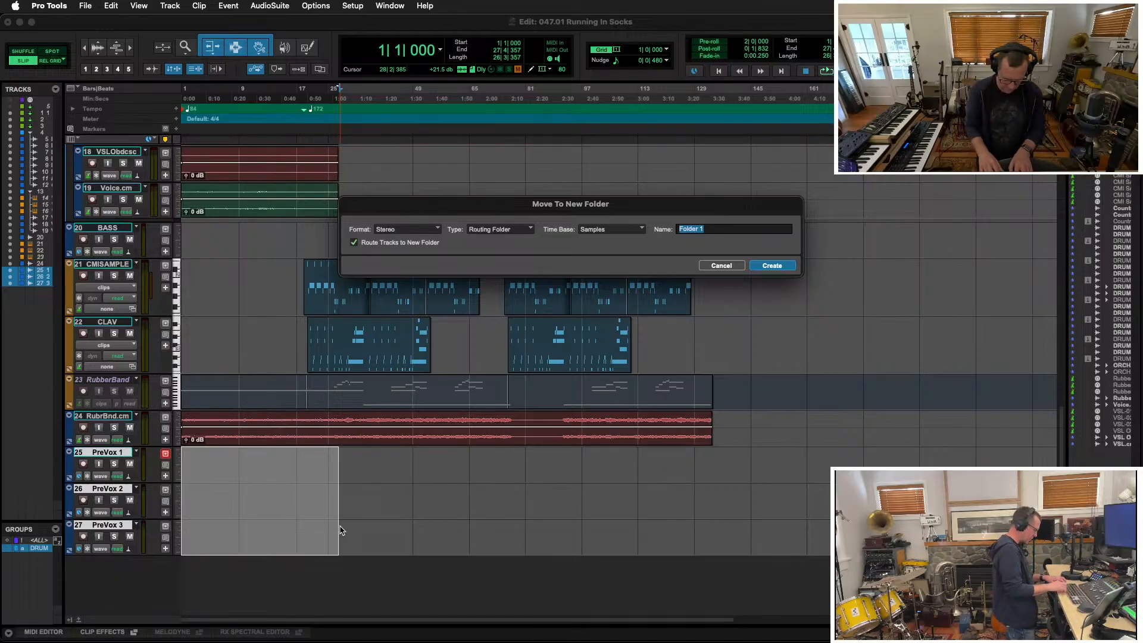
text(PREVOX)
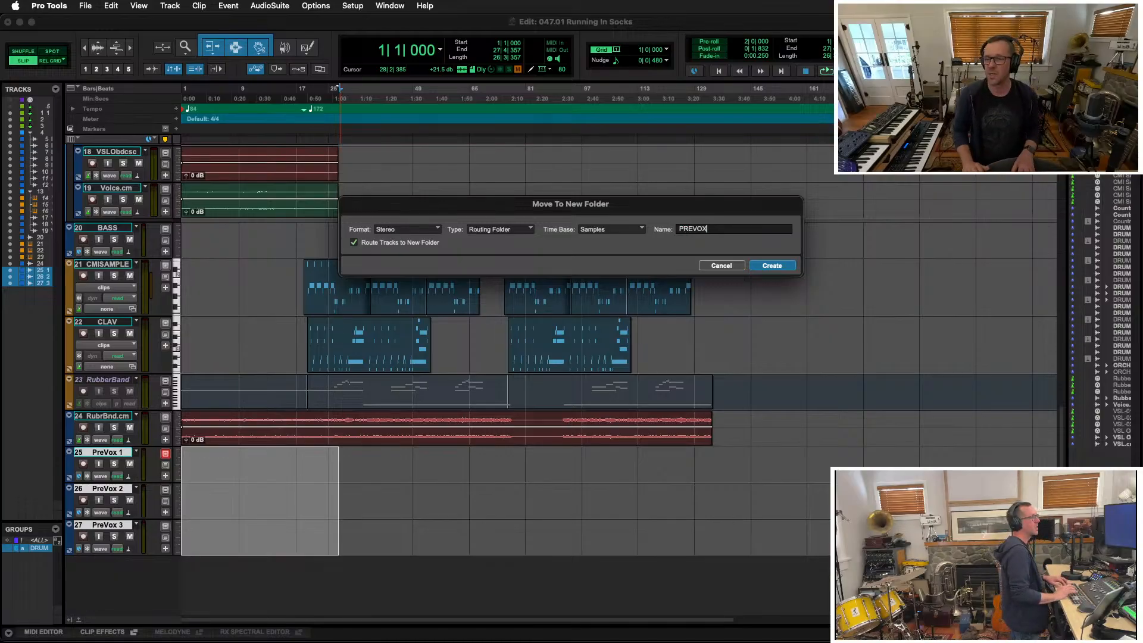
key(Return)
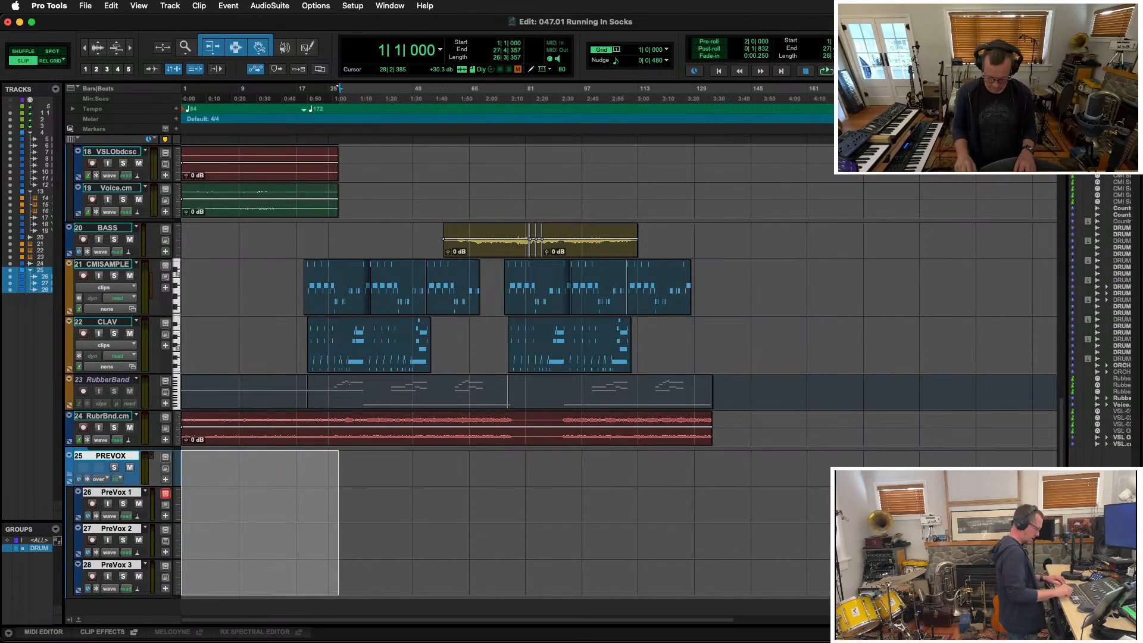
In the Mix window, set the input of all three PreVox tracks to AKG C214 and record-arm PreVox 1
key(super+equal)
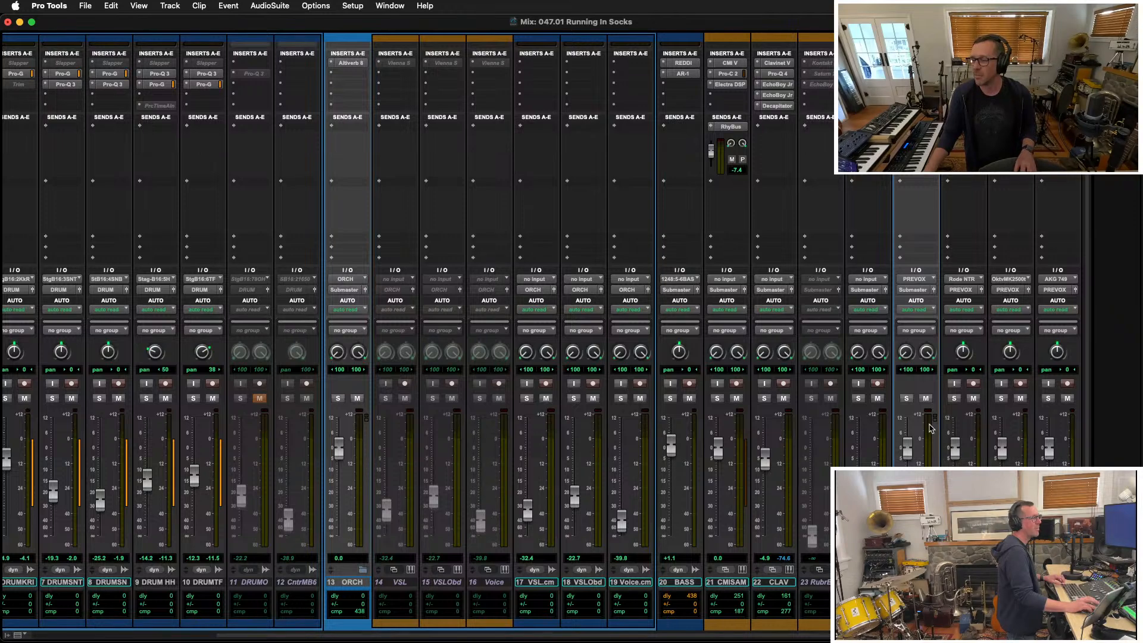
click(971, 279)
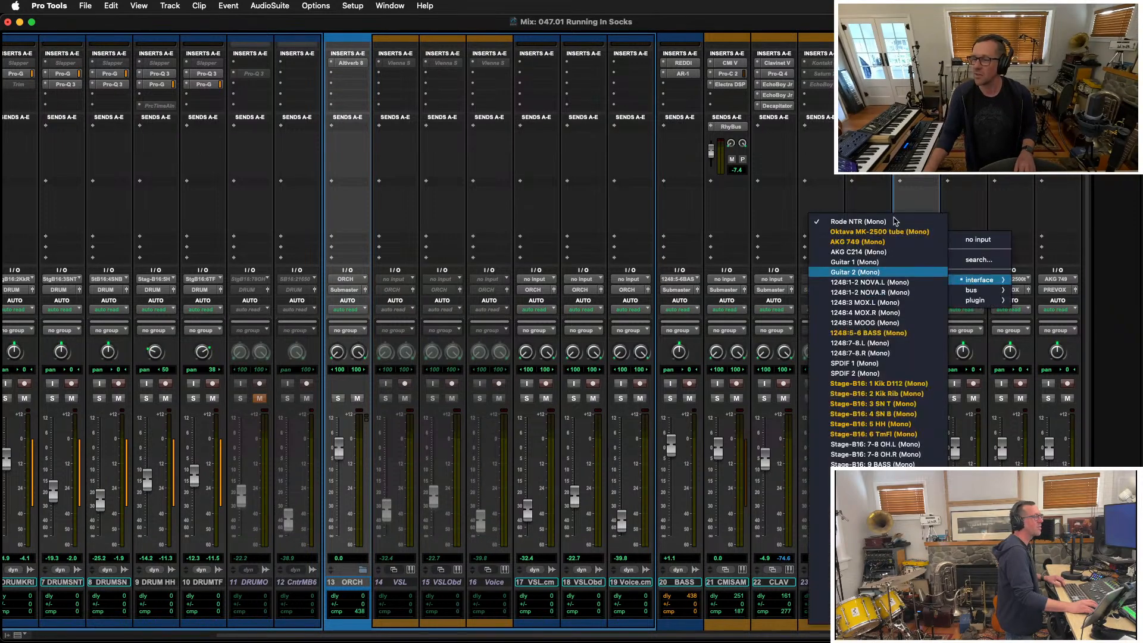
click(895, 253)
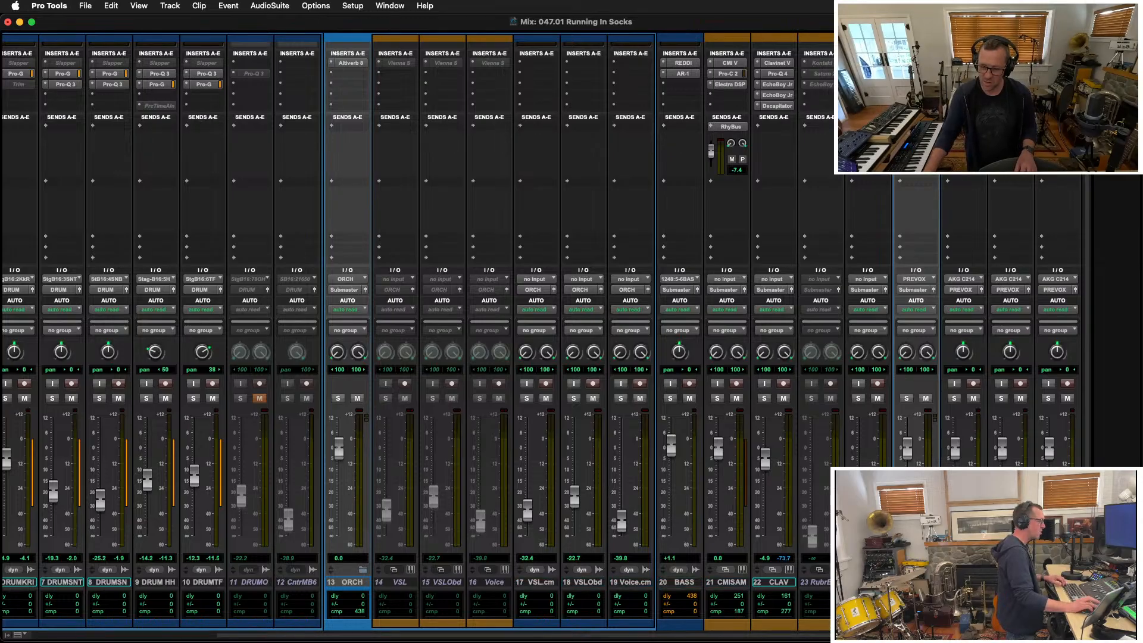
click(972, 384)
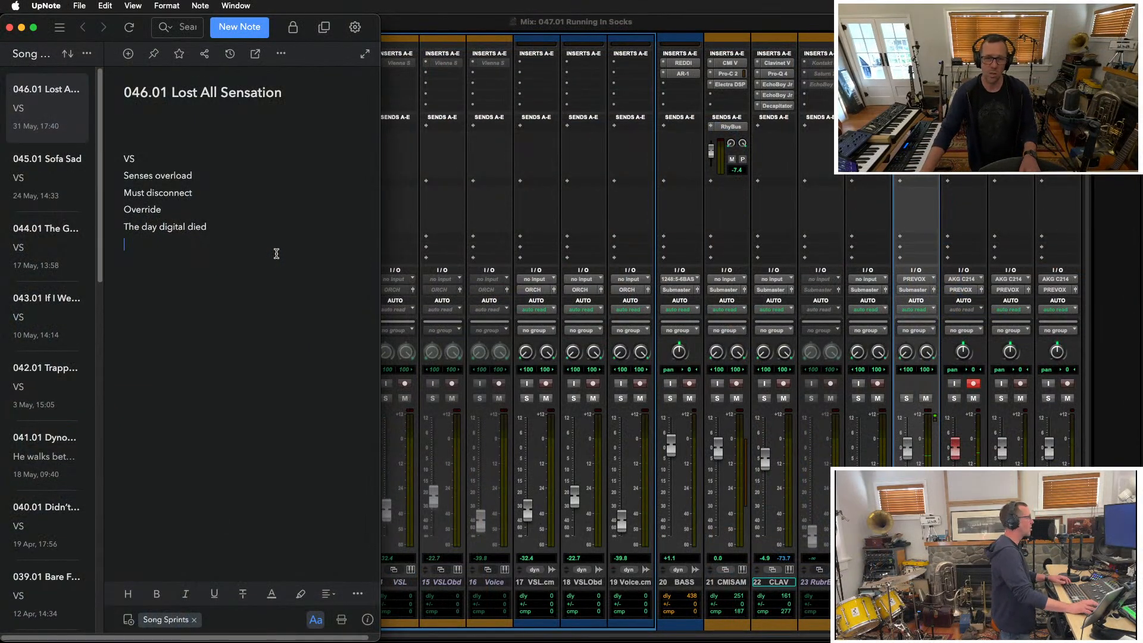
In UpNote, create a new note titled "047.01 Running In Socks" with "Pre Vox" on the line below
click(248, 35)
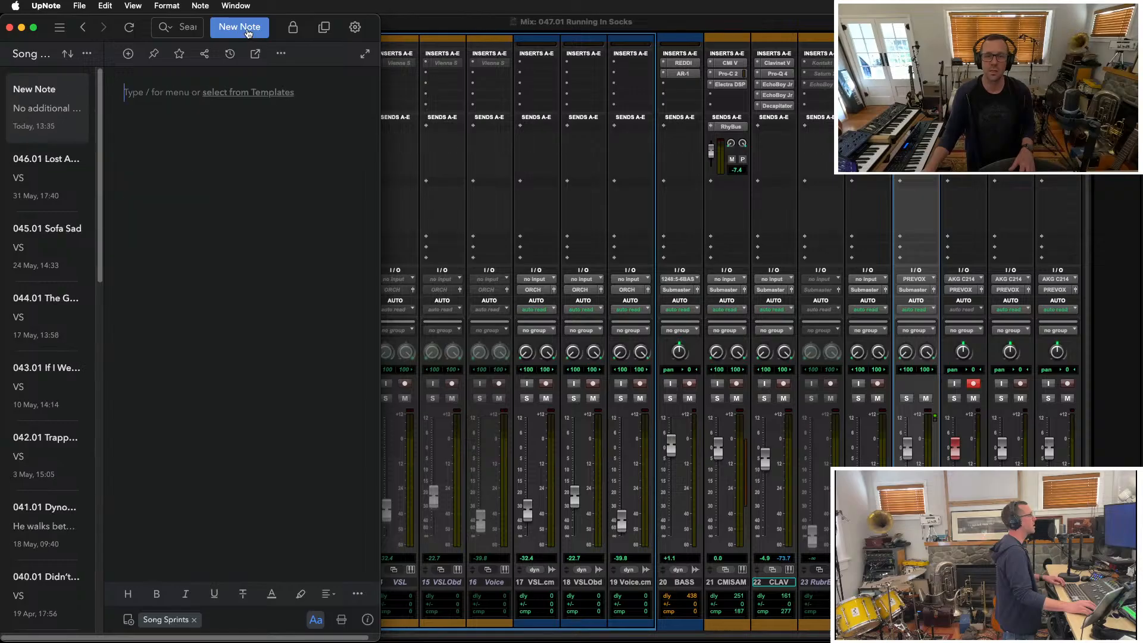
text(047)
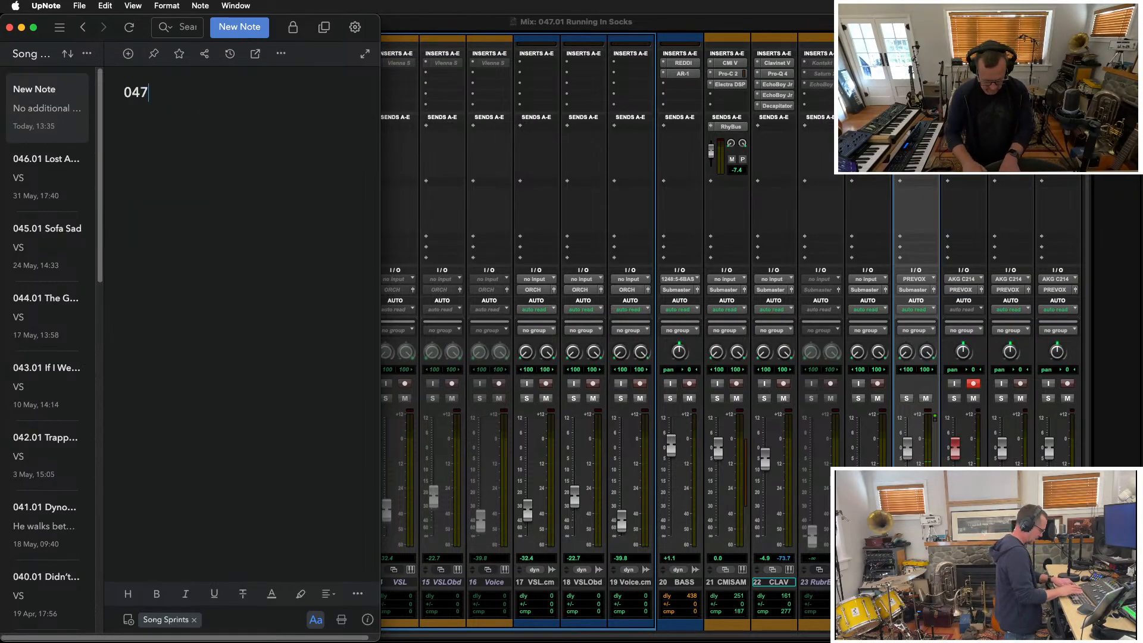
text(.01 )
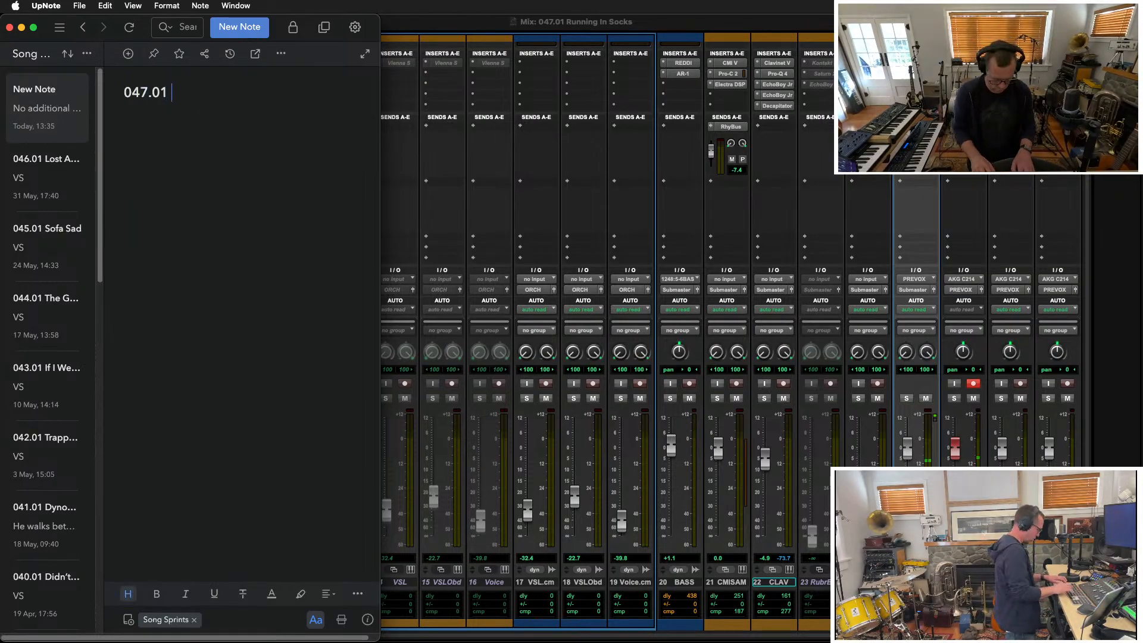
text(Running In Sock)
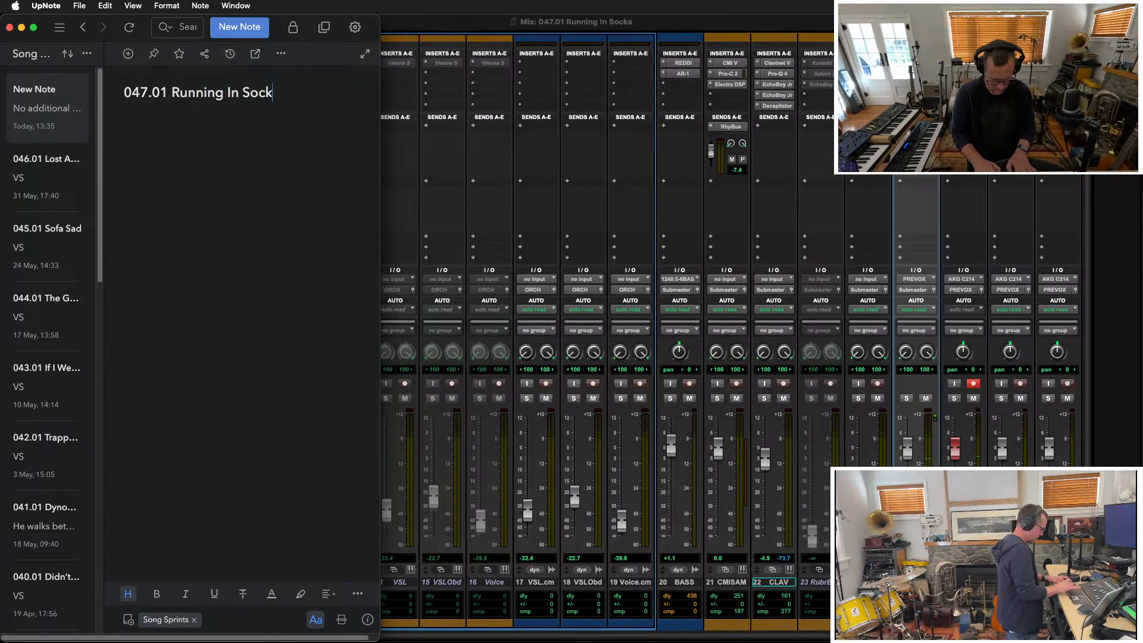
text(s P)
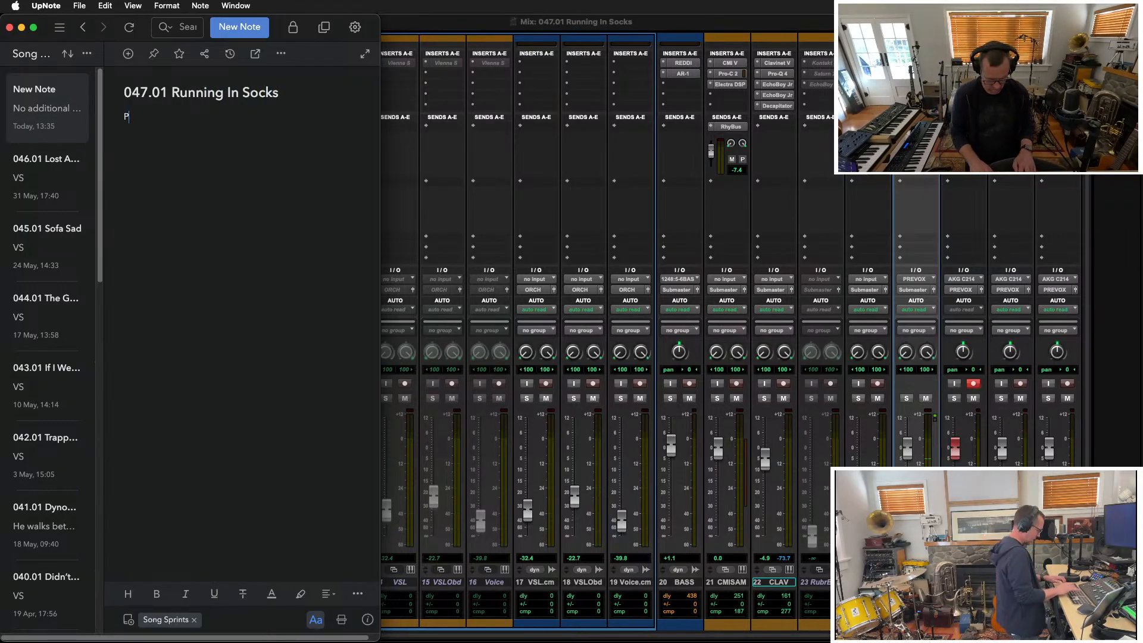
text(re Vox)
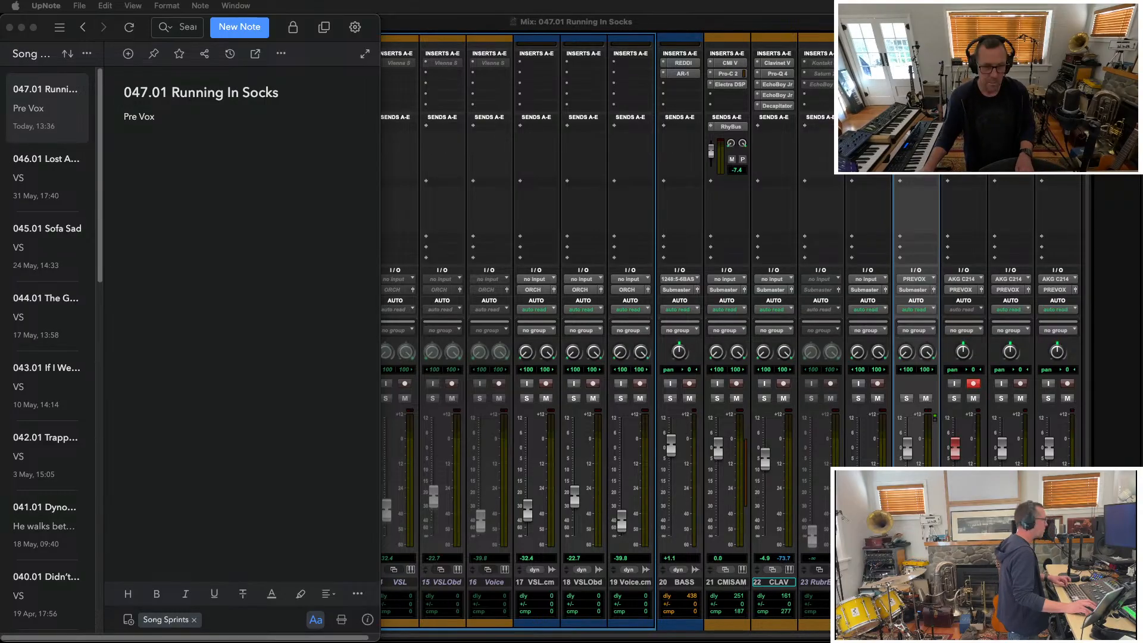
Below Pre Vox, add "Oh, the tales this old hearth knows Of the strange tides of life Of the things in the night And the secrets it keeps"
click(332, 322)
text("Oh, the tales this old hearth knowsOf the strange tides of lifeOf the things in the nightAnd the secrets it keeps")
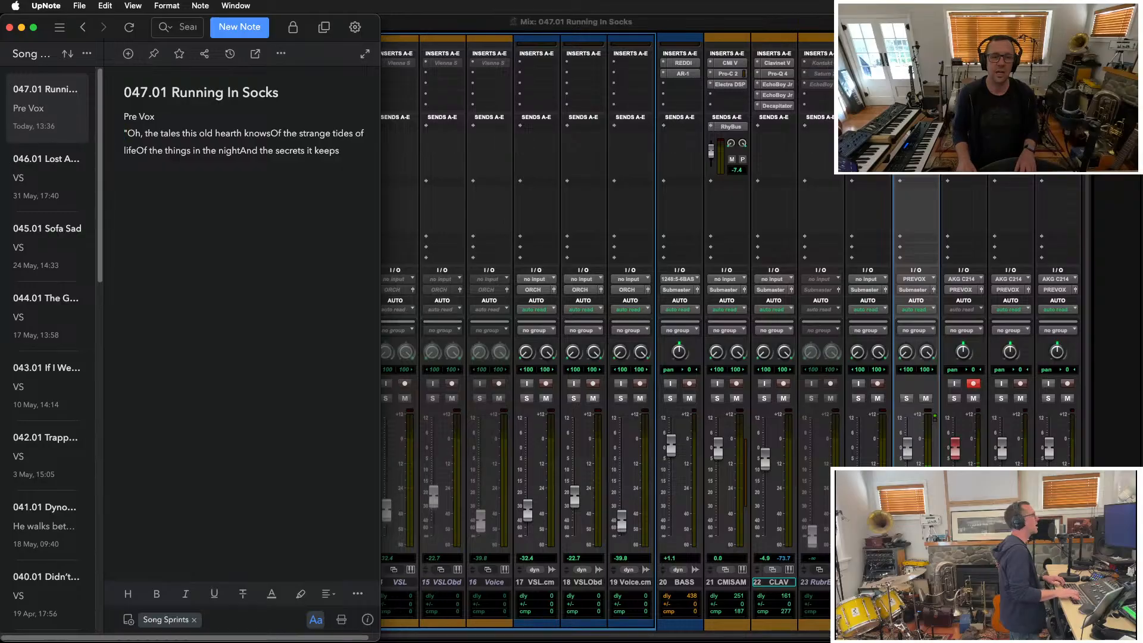
key(BackSpace)
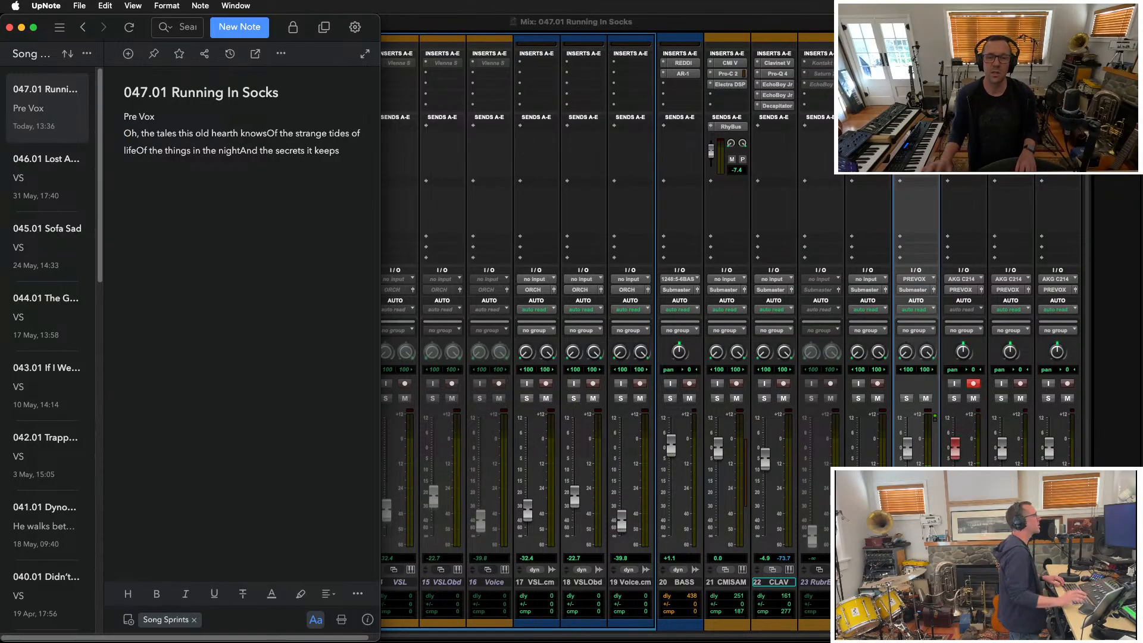
Break the lyrics into four lines, starting new ones at "Of the strange", "Of the things" and "And the secrets"
click(267, 132)
key(Return)
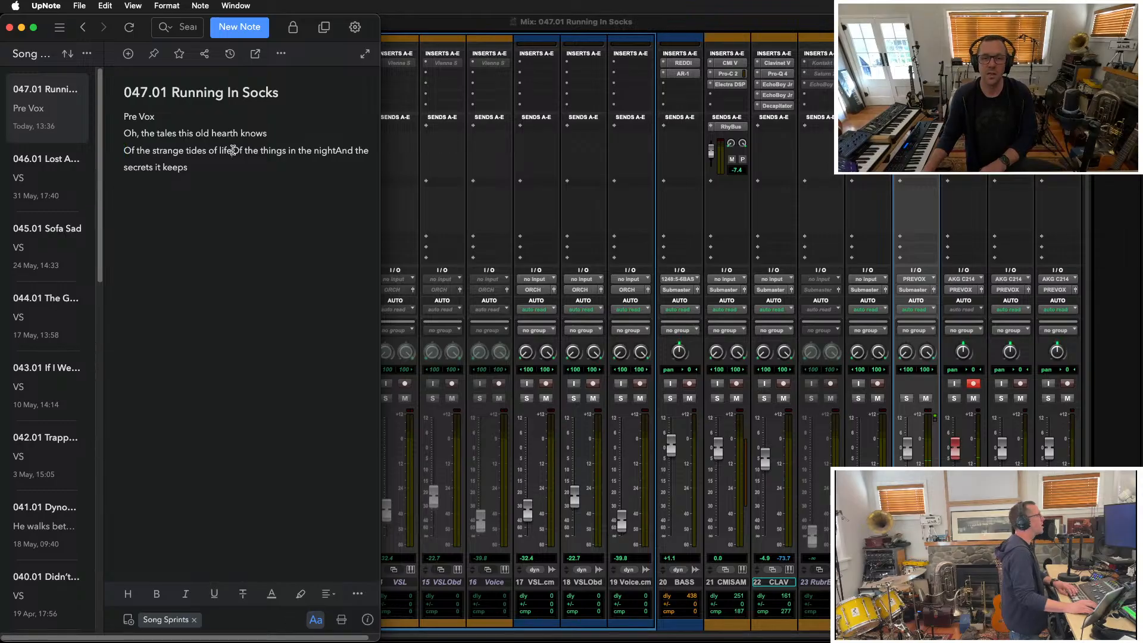
click(233, 150)
key(Return)
click(228, 168)
key(Return)
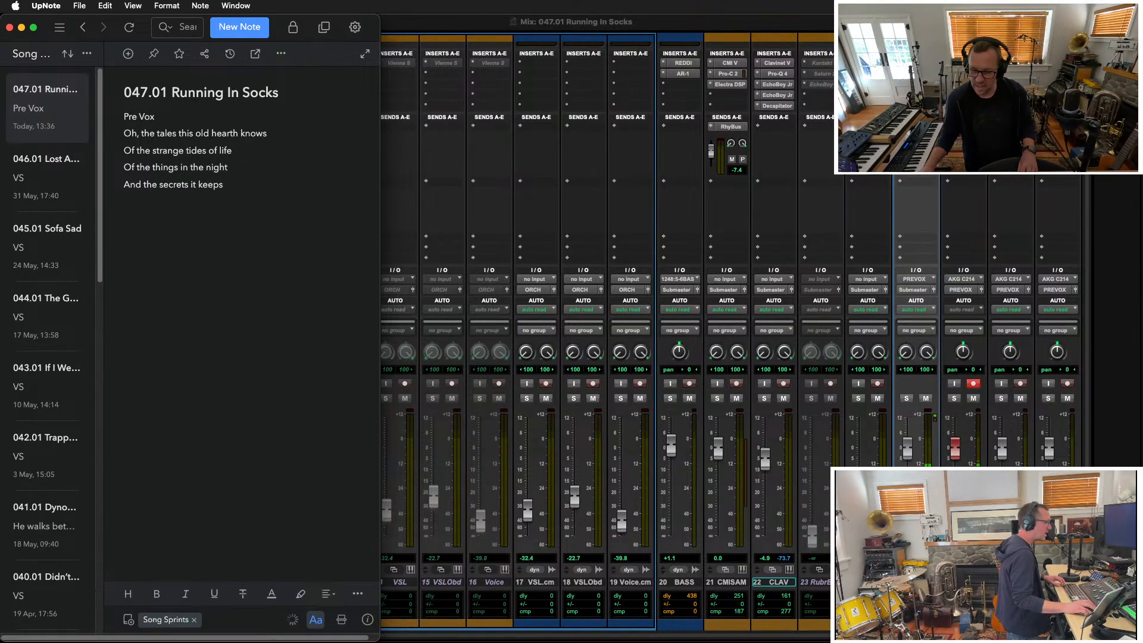
Switch back to Pro Tools, show the Edit window and shift it sideways to leave room for the lyrics note
key(super+Tab)
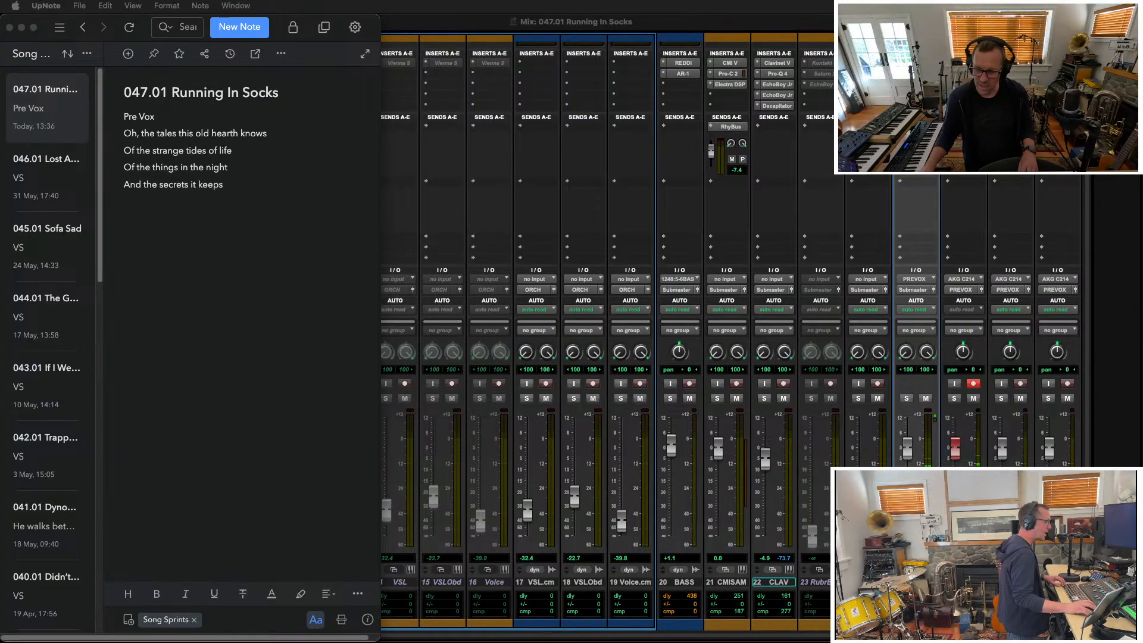
click(207, 440)
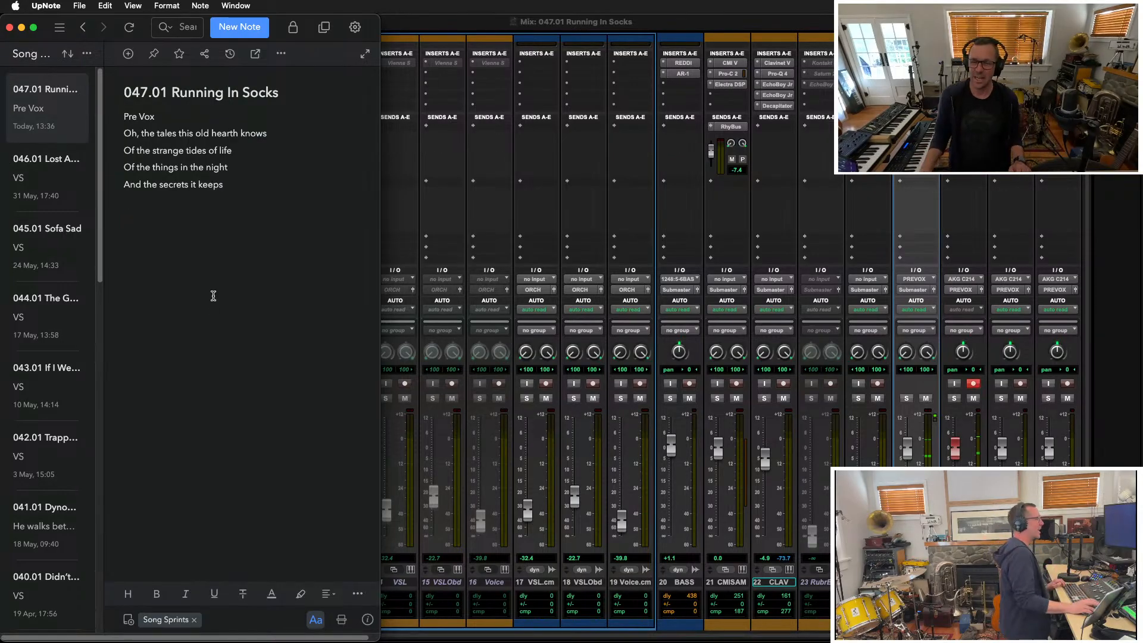
key(super+Tab)
key(super+equal)
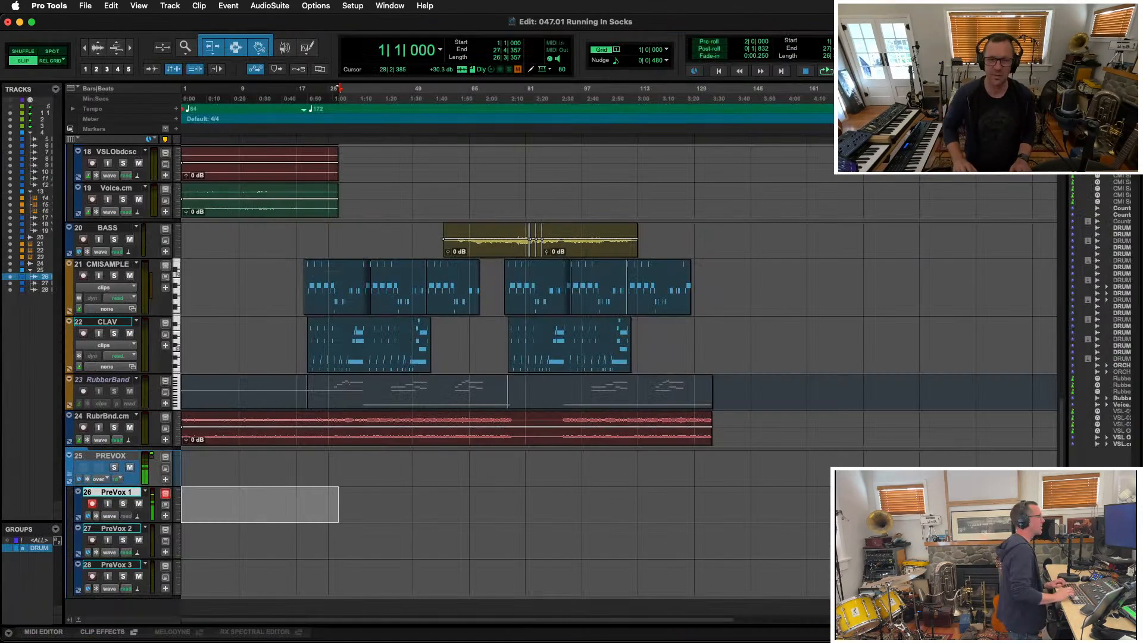
key(ctrl+alt+t)
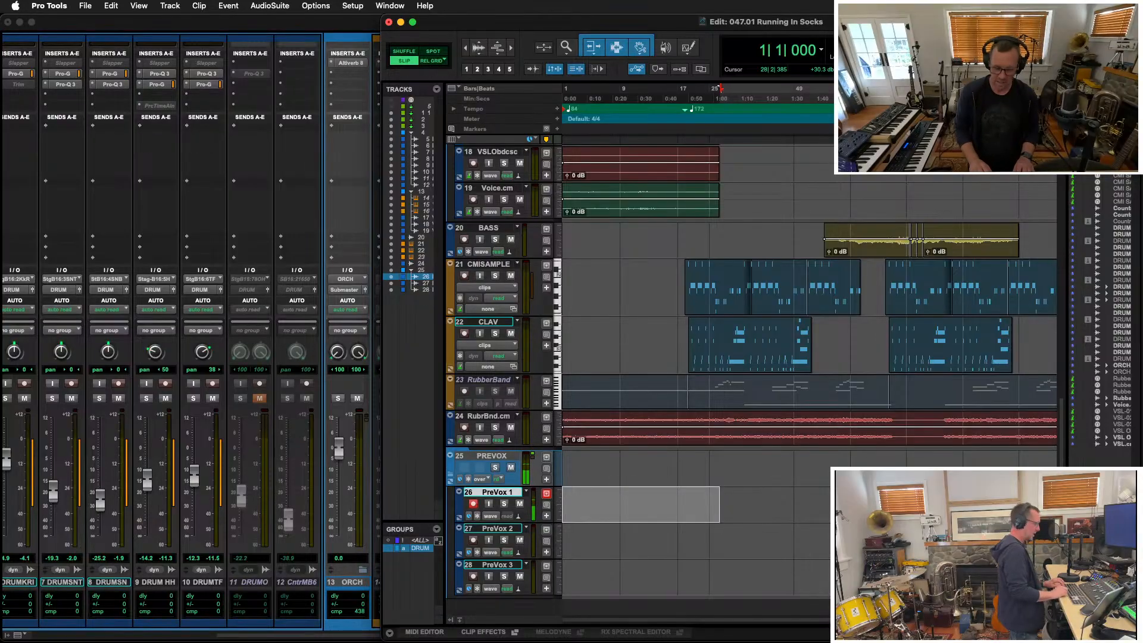
Shift the Mix window beside the lyrics note, return to the Edit window and play with input monitoring on for PreVox 1
key(super+equal)
key(ctrl+alt+t)
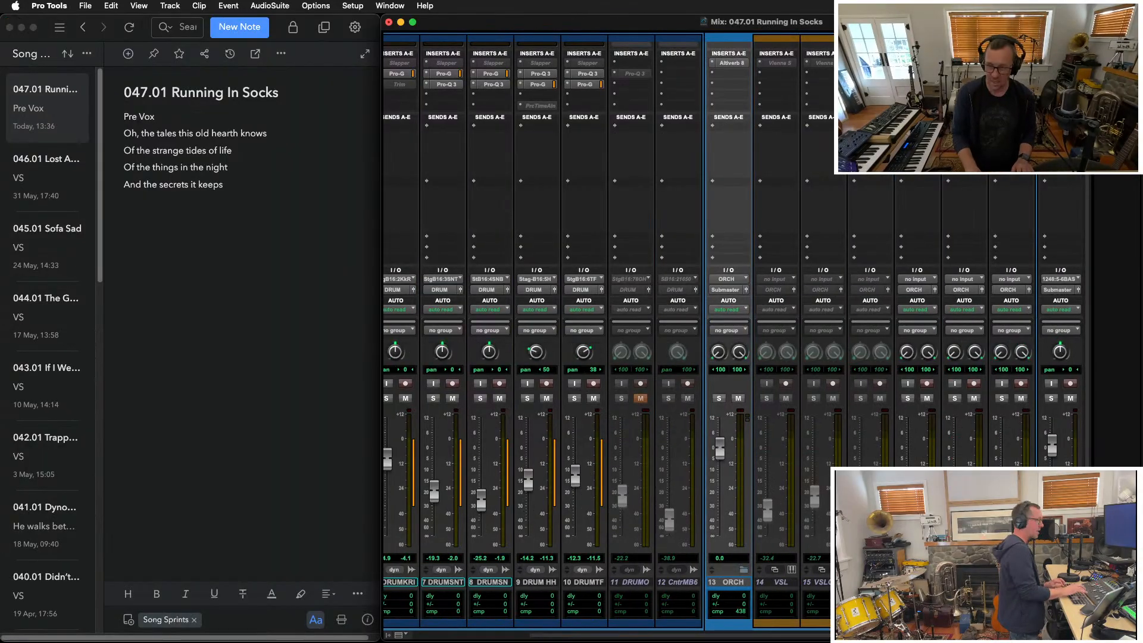
key(super+equal)
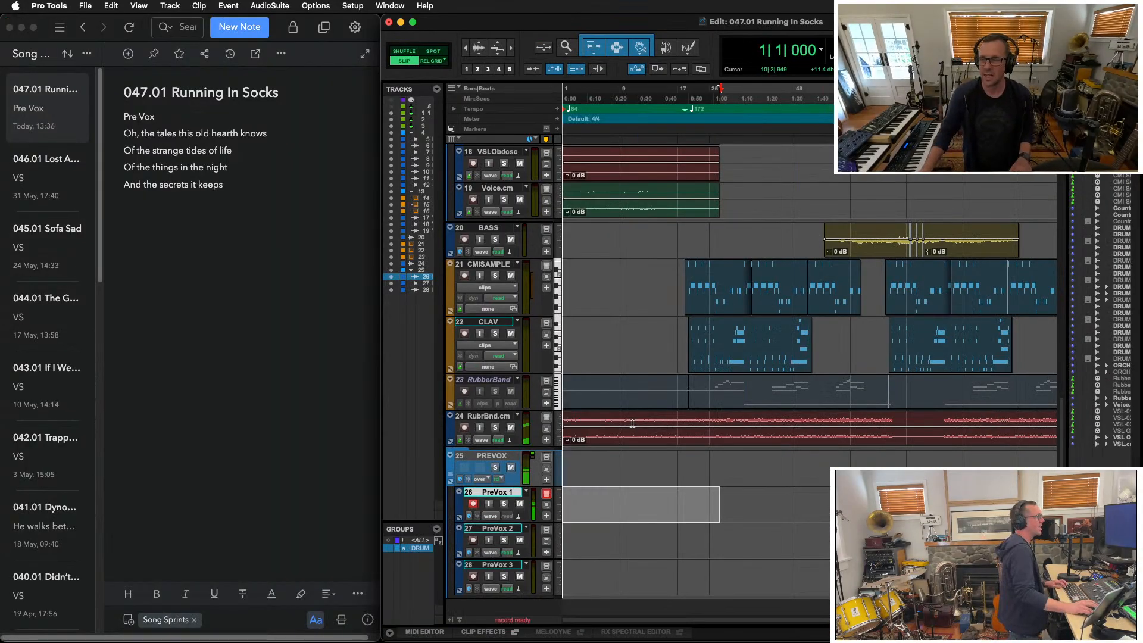
key(space)
click(488, 504)
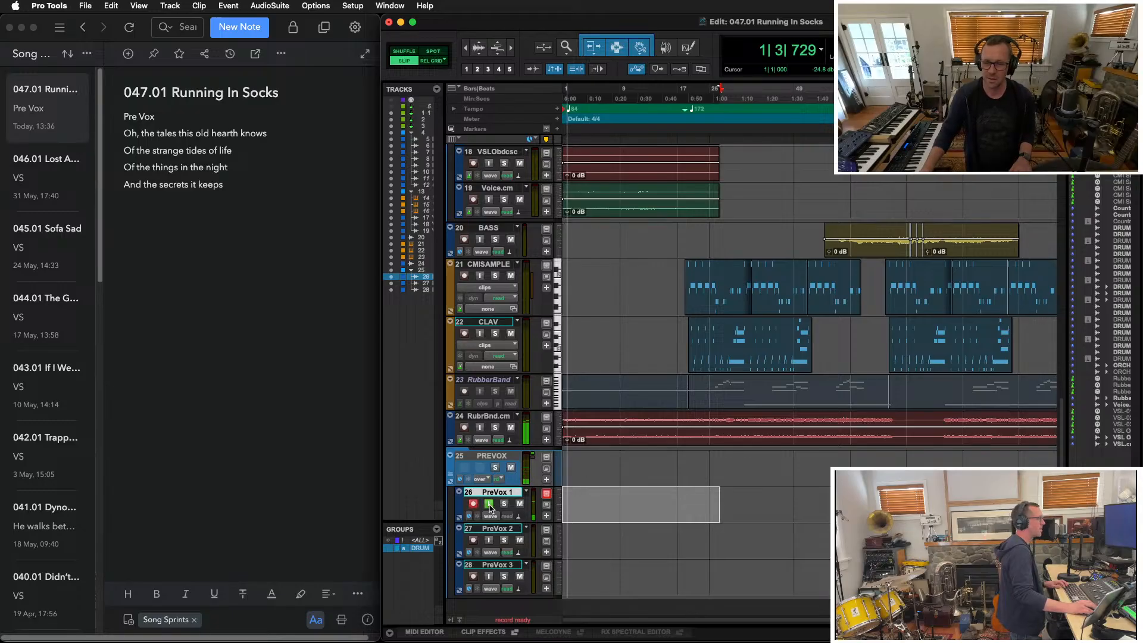
In the Mix window, disarm PreVox 1 and insert the stereo CLA-2A compressor on the PREVOX track
key(super+equal)
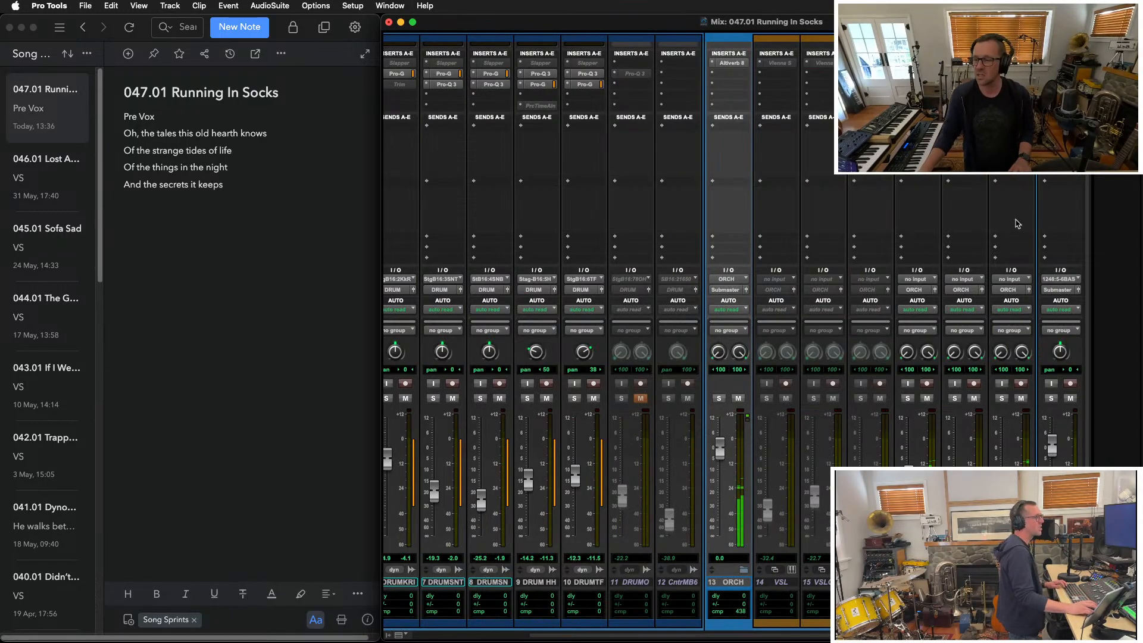
scroll(967, 223, right, 6)
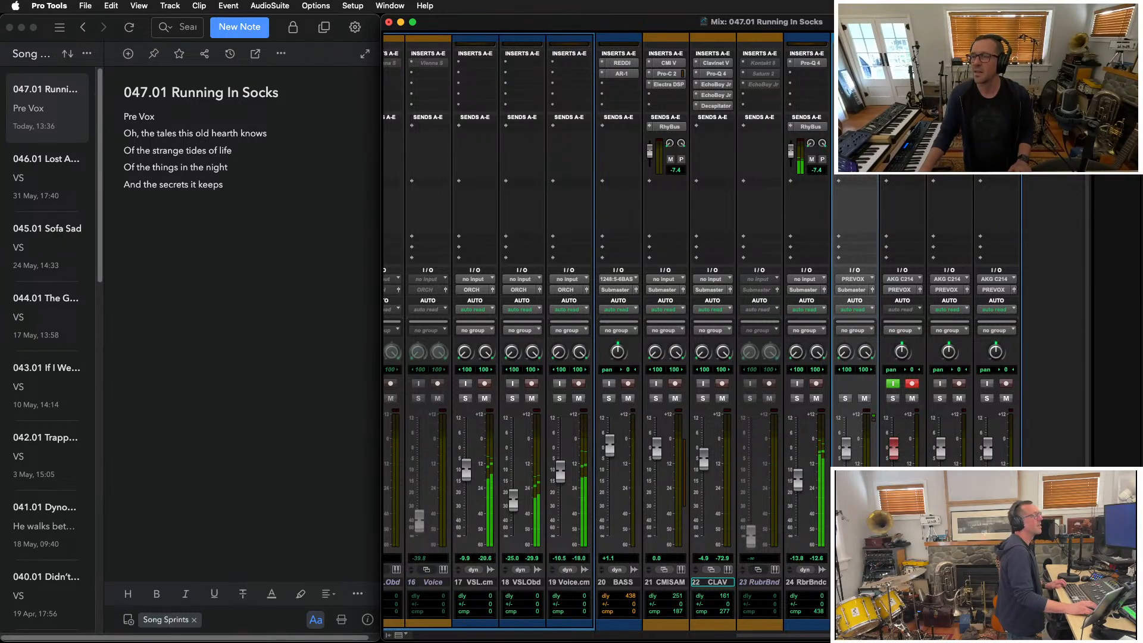
click(911, 383)
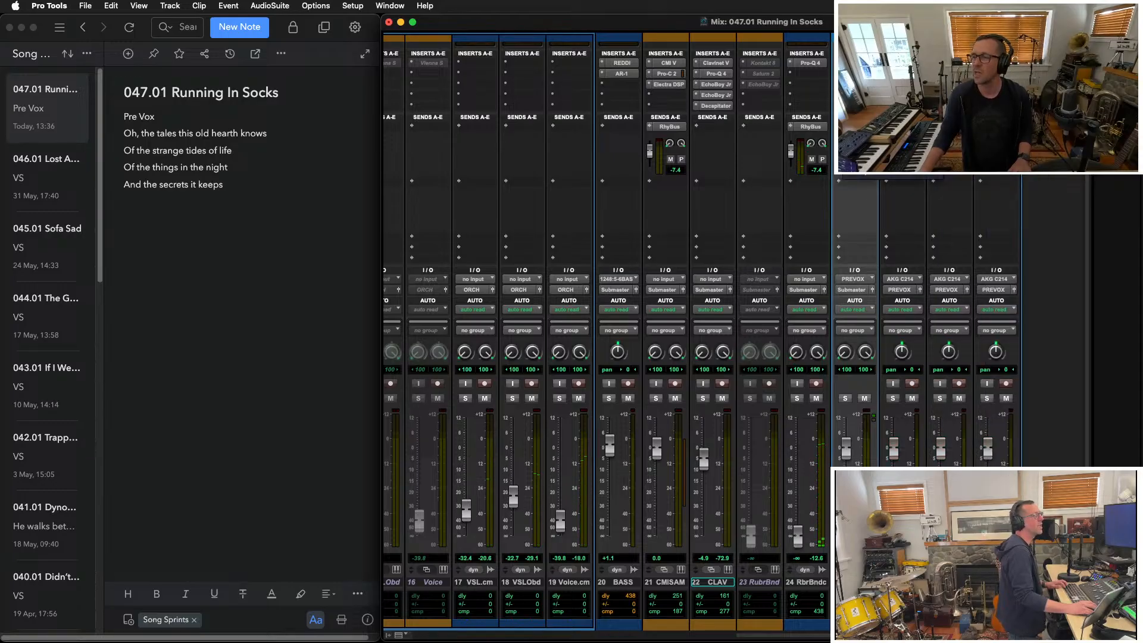
mouse_move(887, 114)
mouse_move(976, 124)
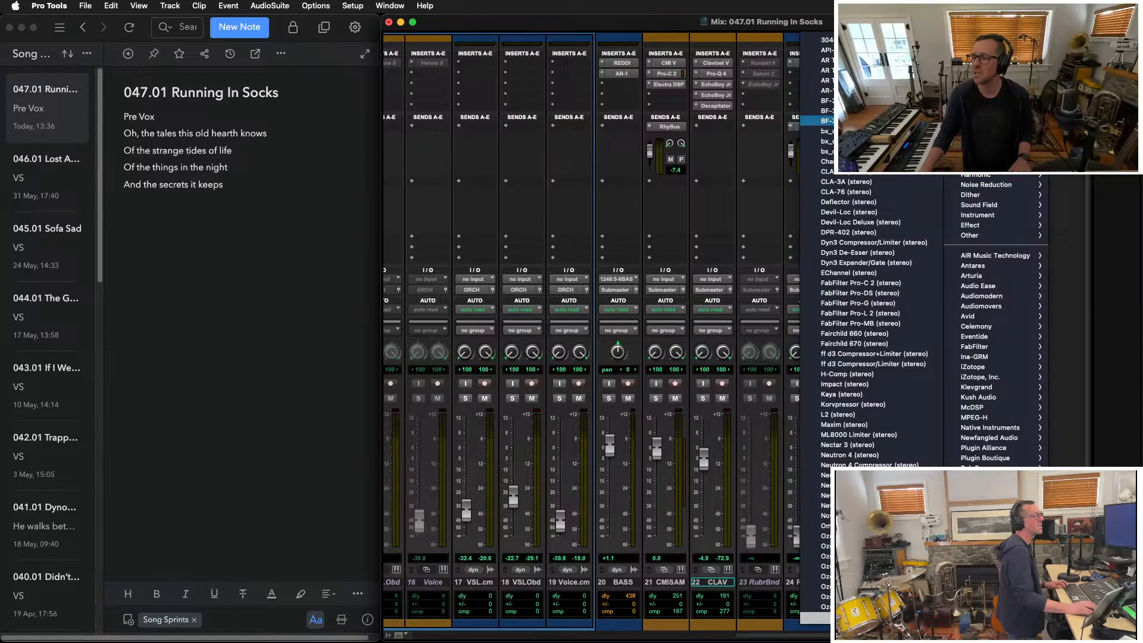
click(874, 177)
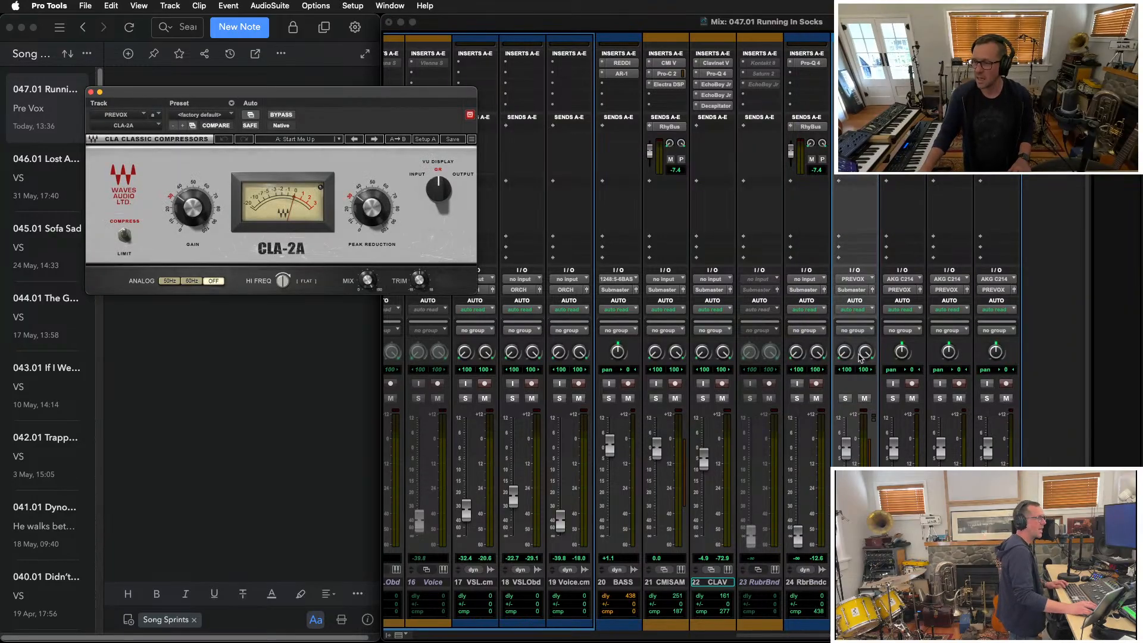
Re-arm PreVox 1 with input monitoring, adjust the CLA-2A's Peak Reduction, and close the plug-in to return to the Edit window
click(911, 384)
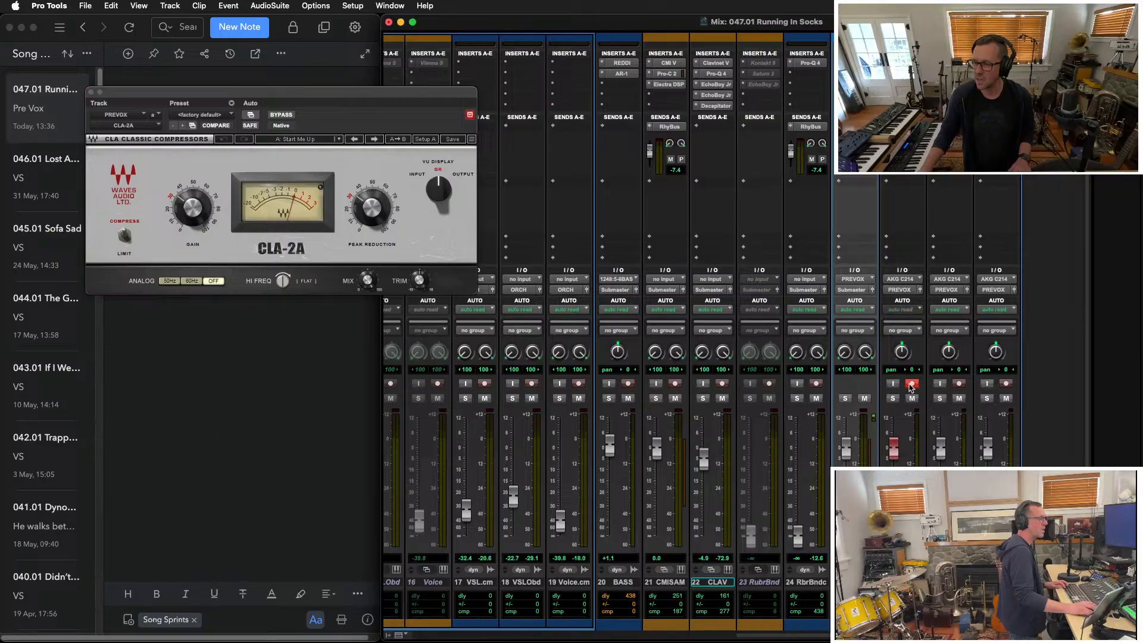
click(893, 383)
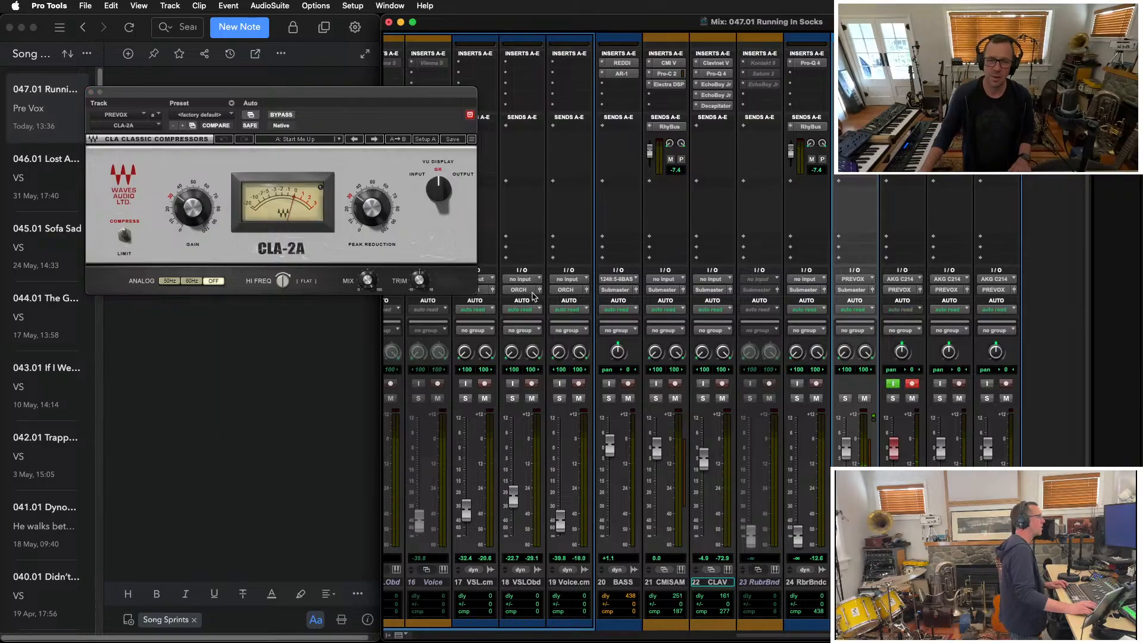
click(372, 207)
drag(372, 207, 371, 213)
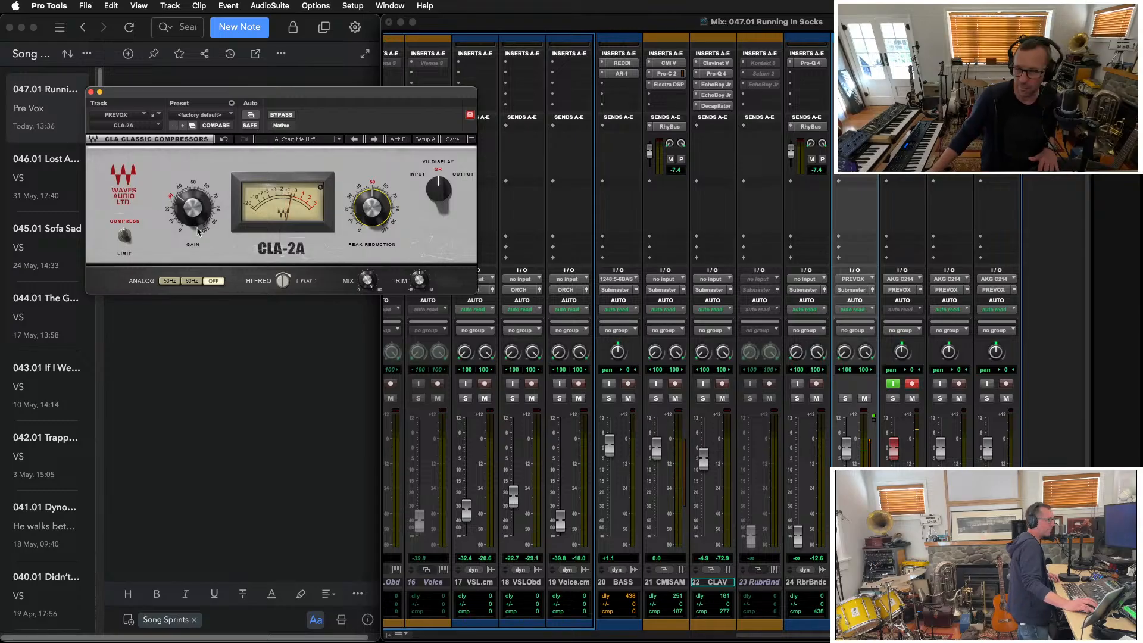
click(90, 92)
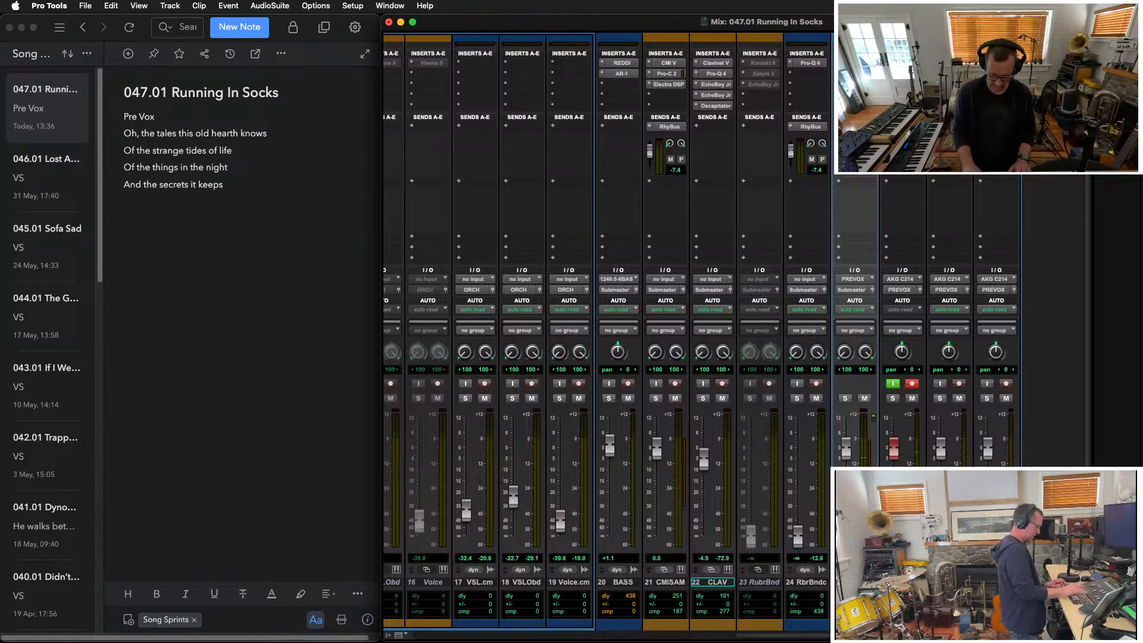
key(super+equal)
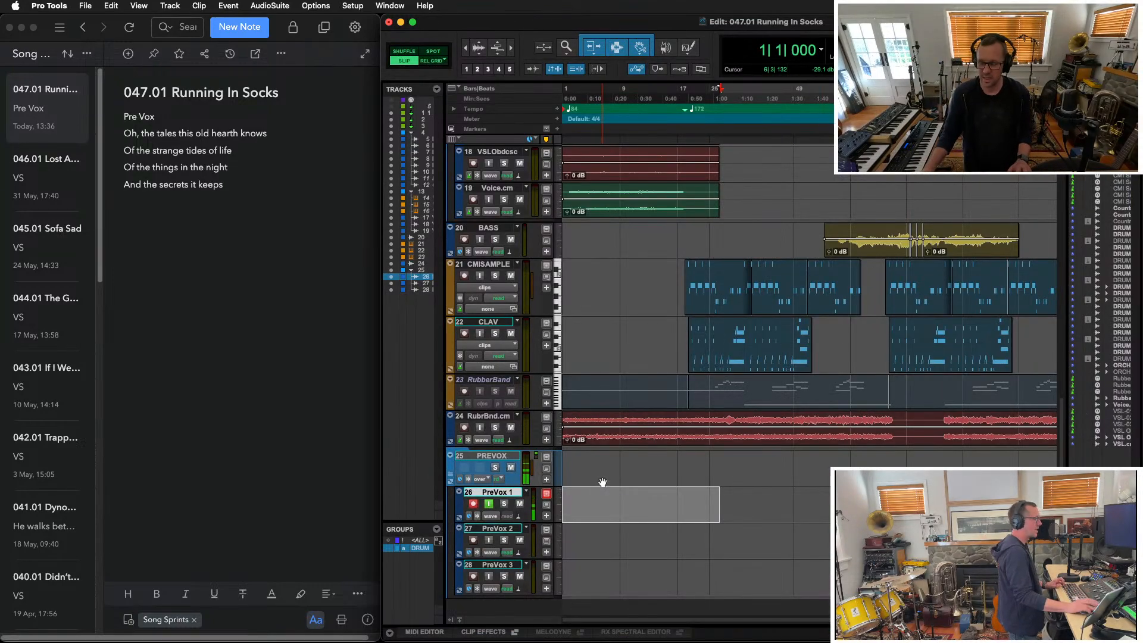
key(Return)
key(super+space)
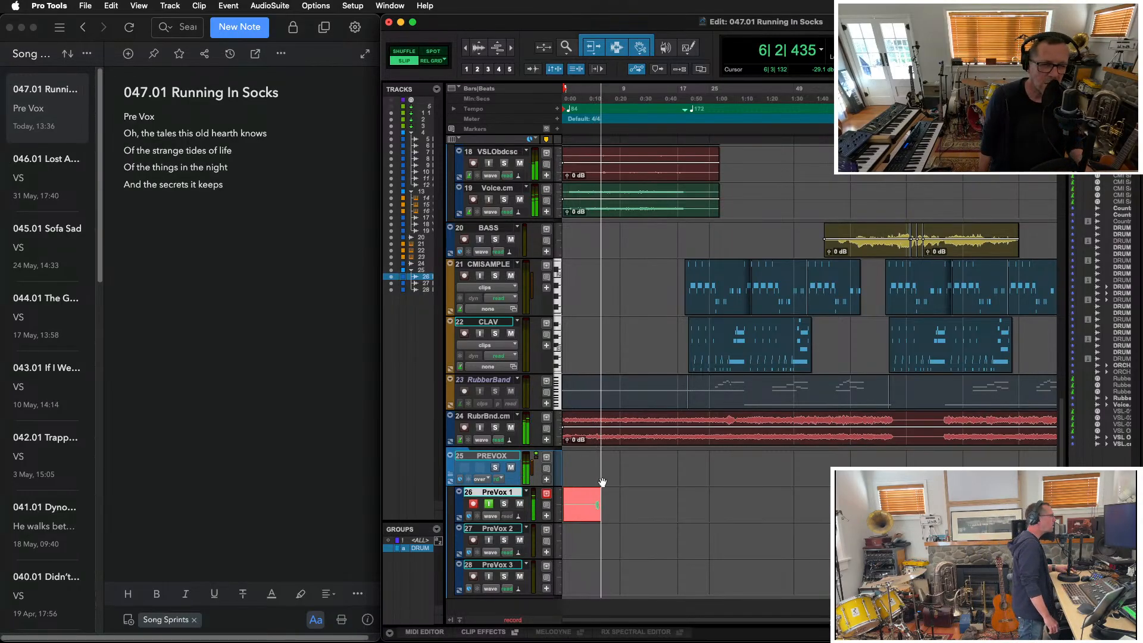
key(super+period)
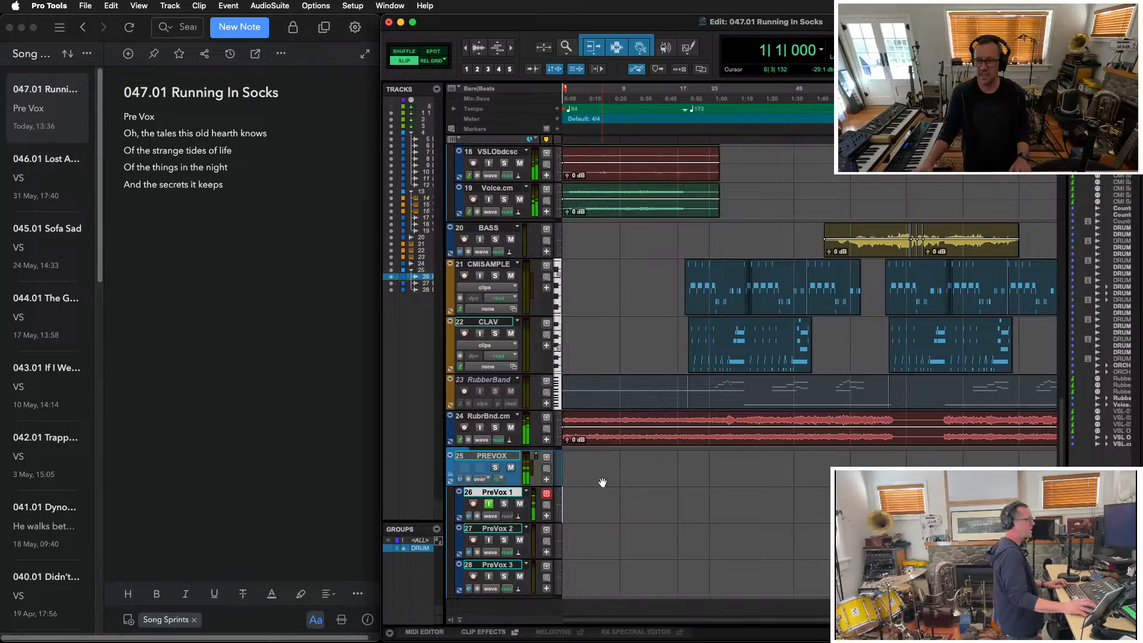
Record the first vocal take on PreVox 1 from about bar 3 to bar 19, and disarm the track
click(577, 487)
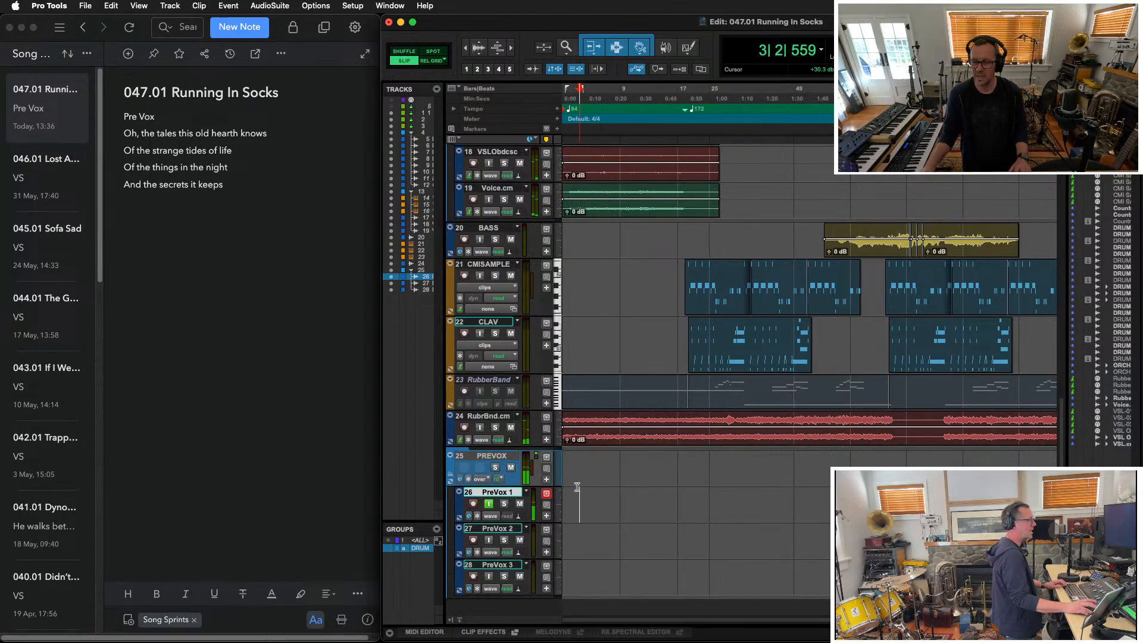
key(super+space)
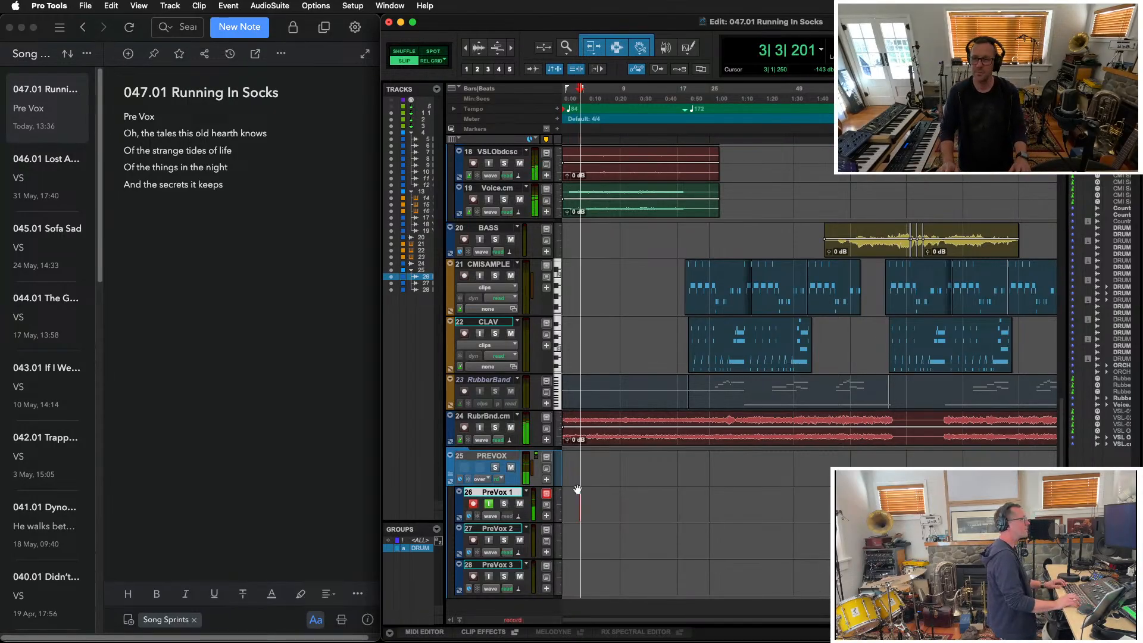
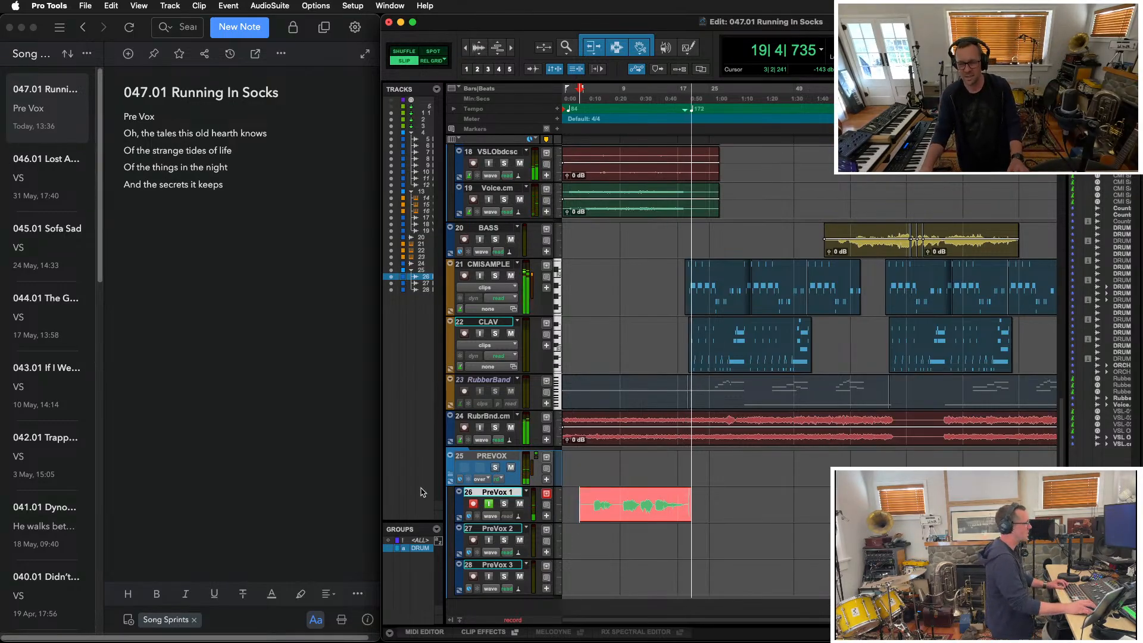
key(space)
click(473, 504)
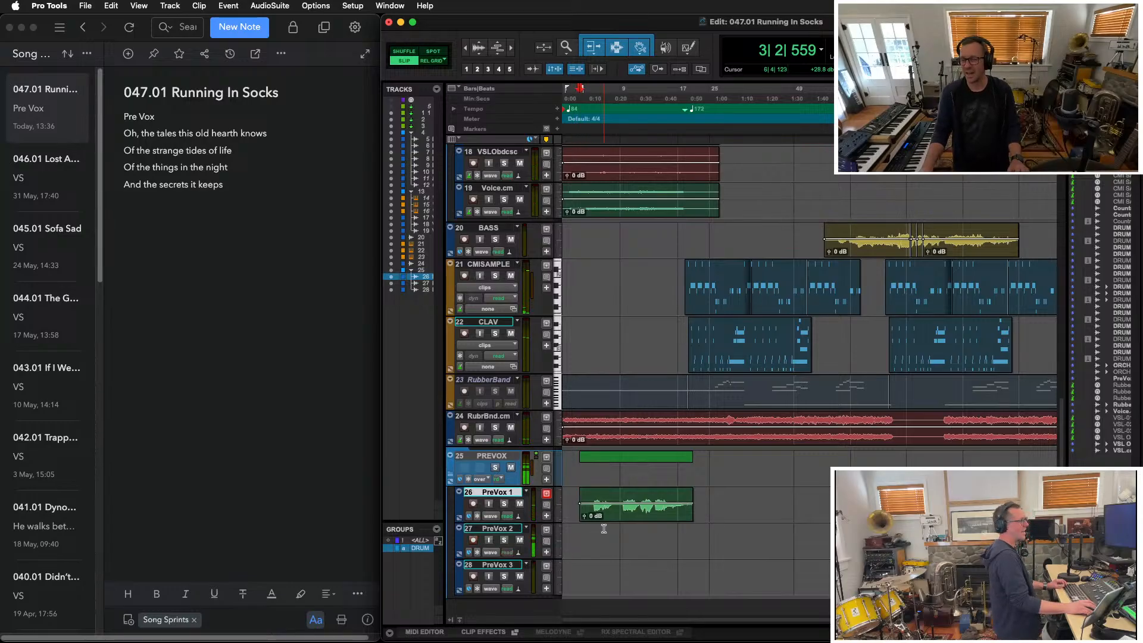
Trim the start of the PreVox 1 clip to just before the first sung phrase, at 5|1|182
key(t)
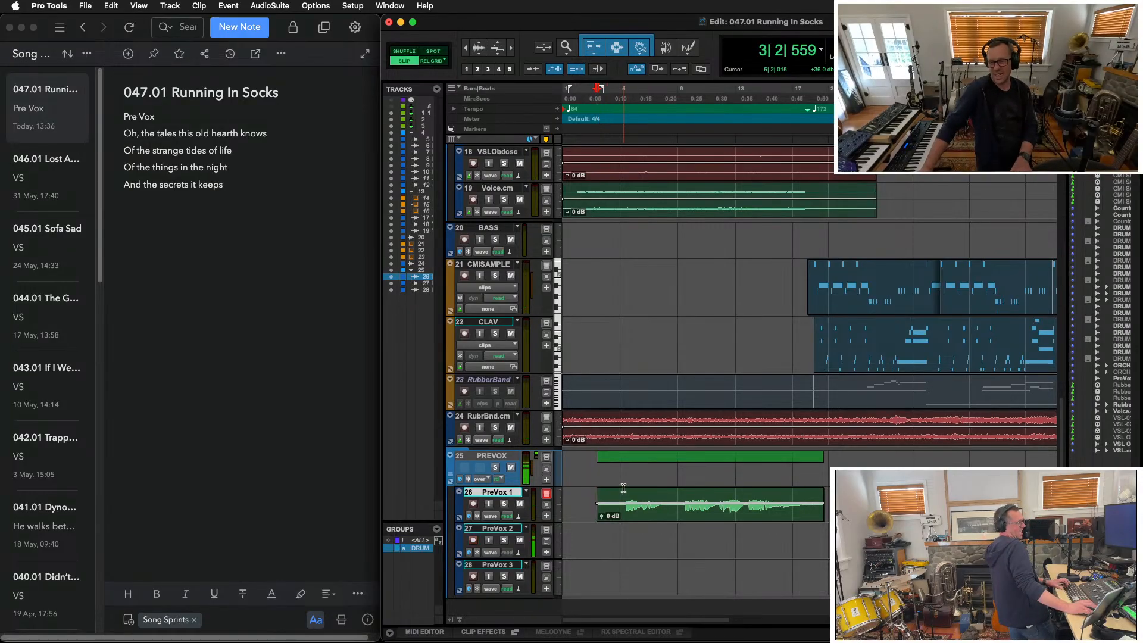
scroll(622, 493, down, 3)
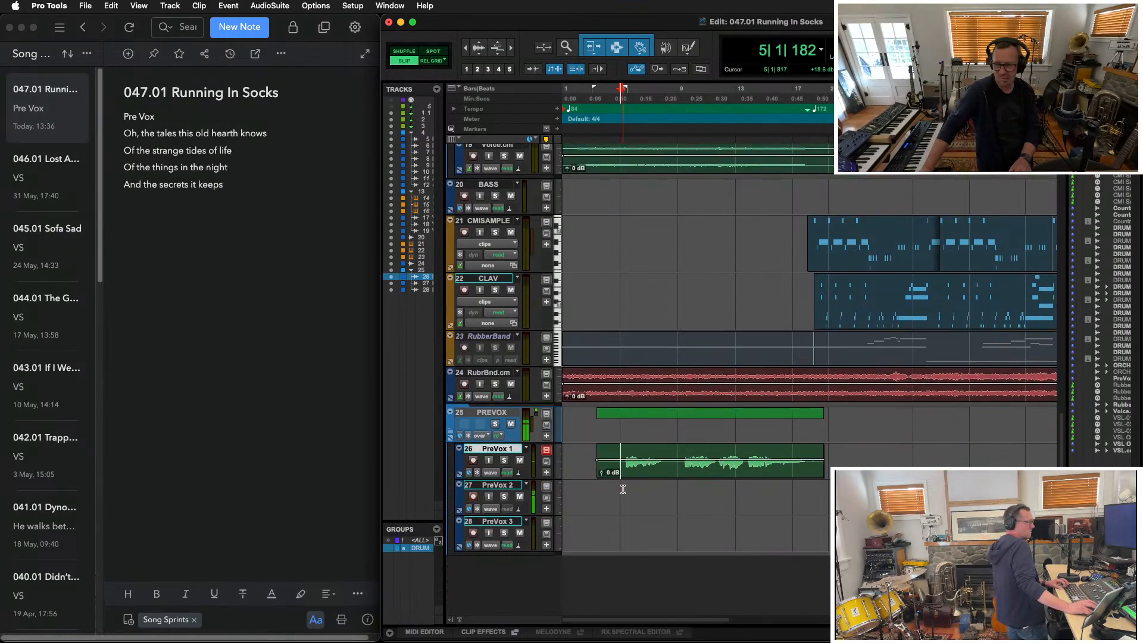
key(a)
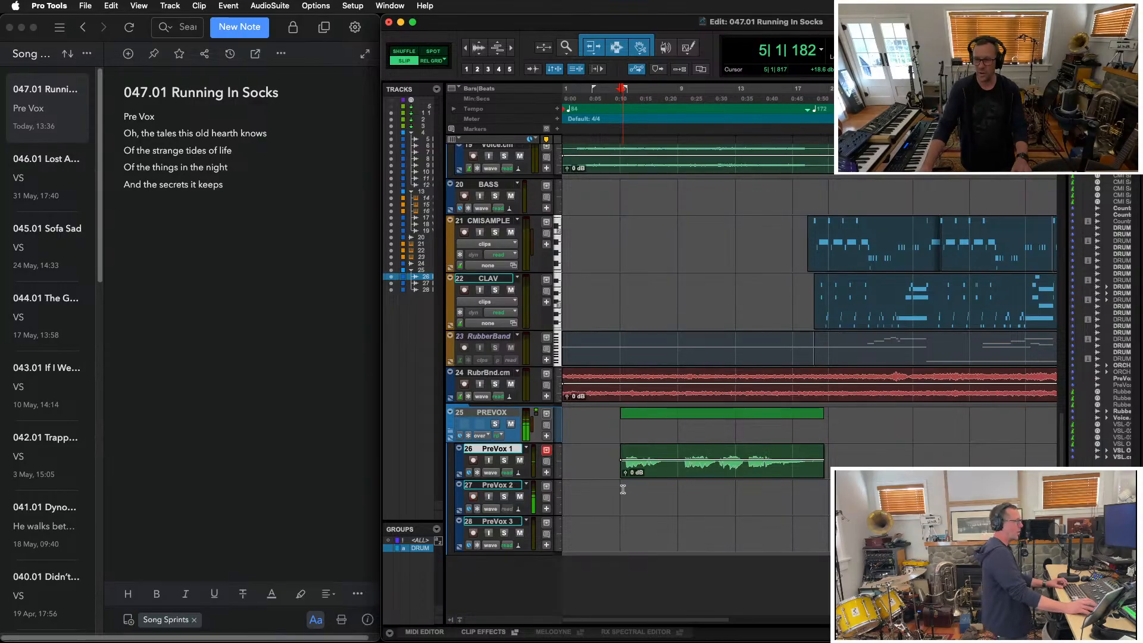
Record a vocal take on PreVox 2 from bar 5, and try to re-record its second phrase from bar 9
key(super+space)
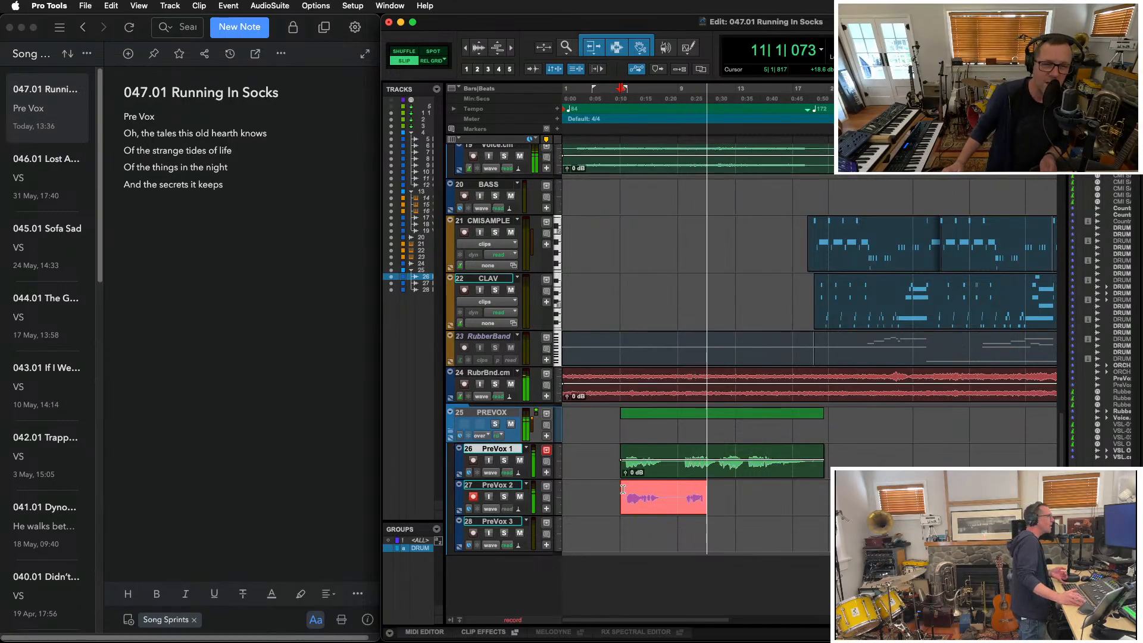
key(super+period)
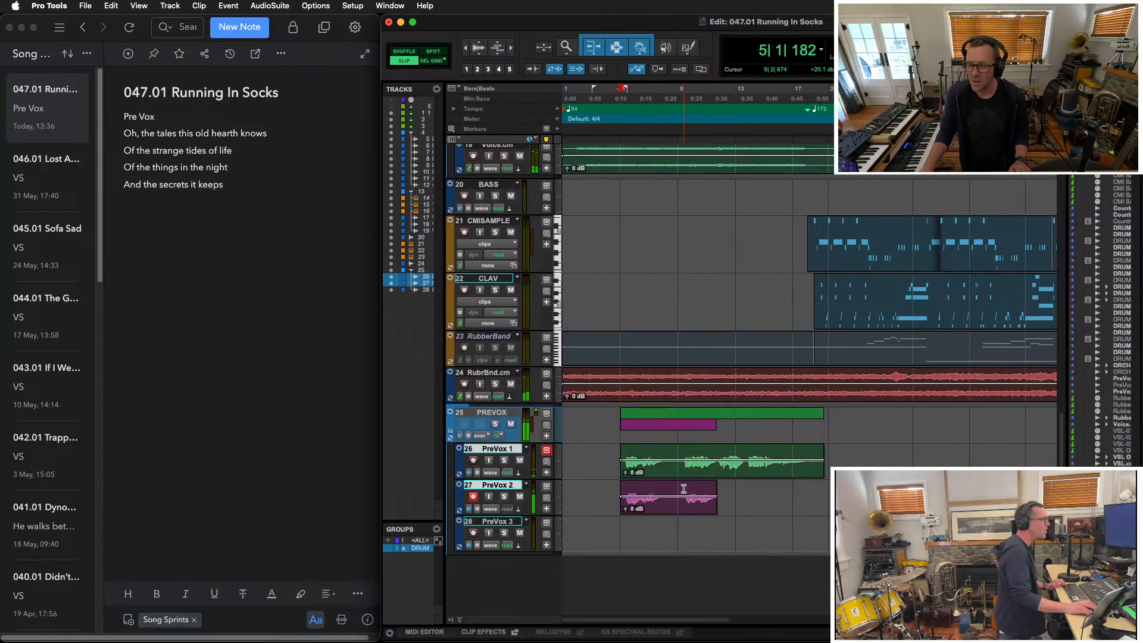
click(678, 487)
key(super+space)
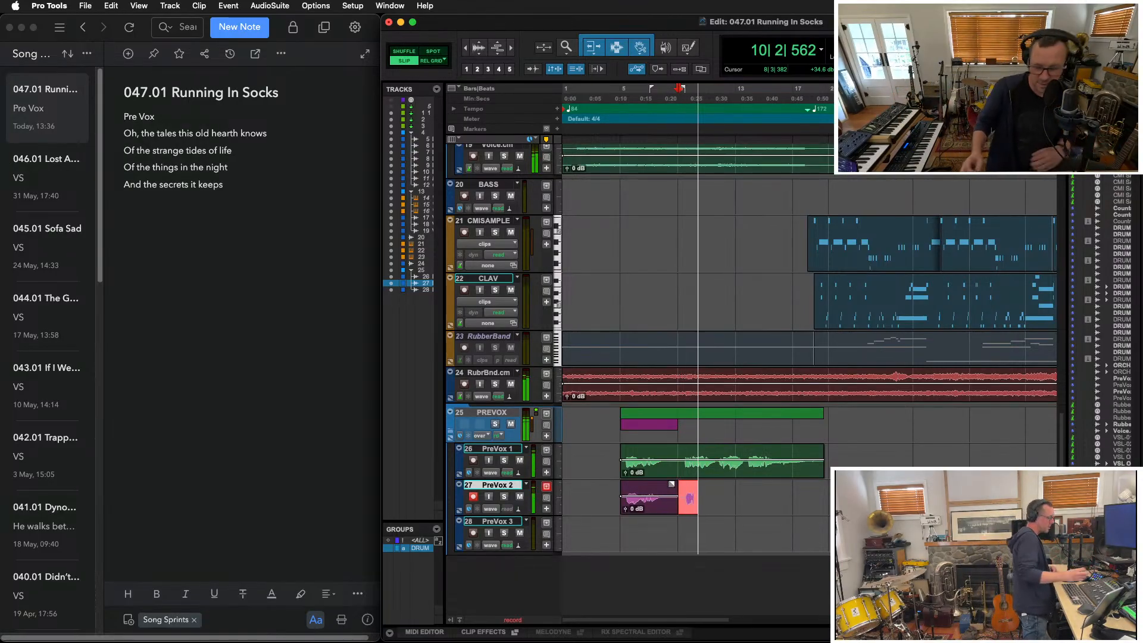
key(super+period)
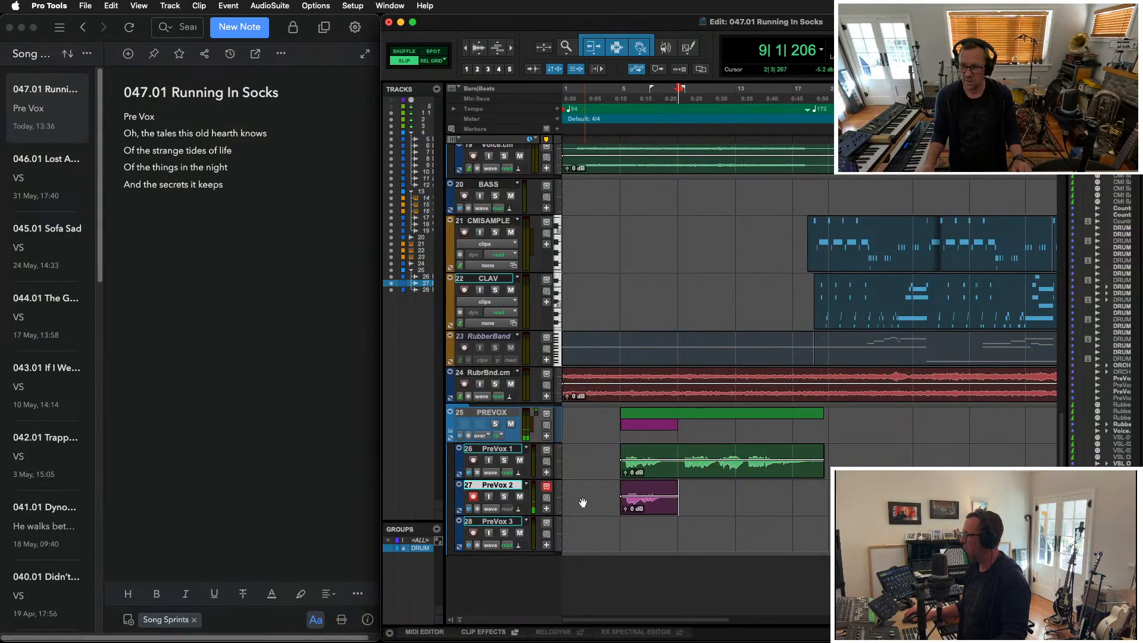
Open the VSL clip in the MIDI Editor and examine its notes alongside the lyrics, then close the editor
click(645, 511)
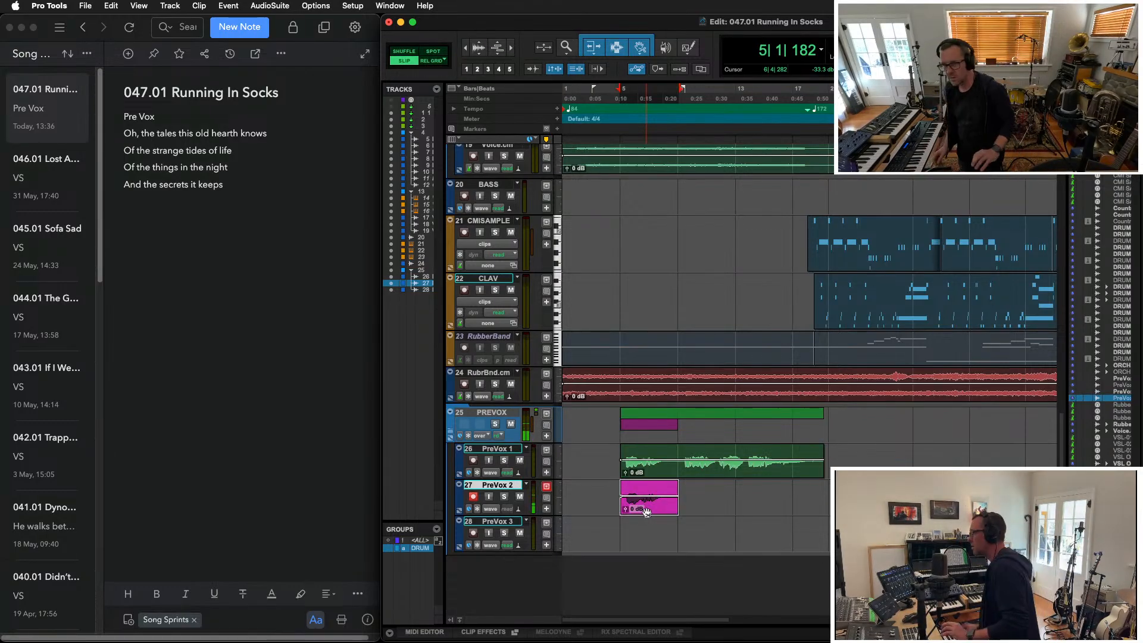
scroll(754, 255, up, 5)
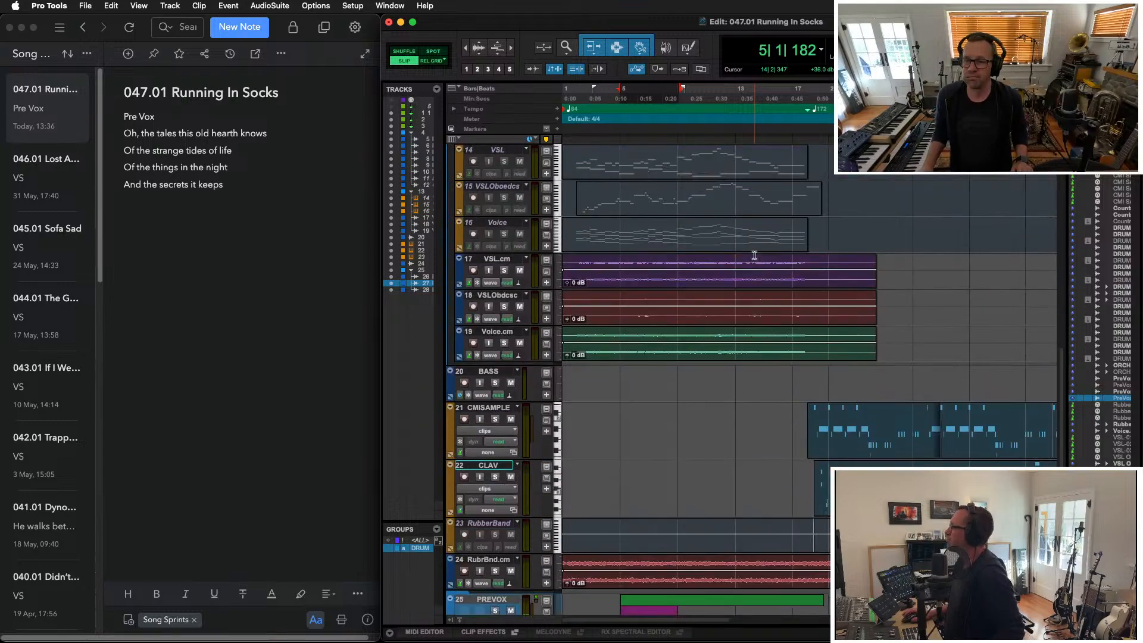
scroll(747, 232, up, 5)
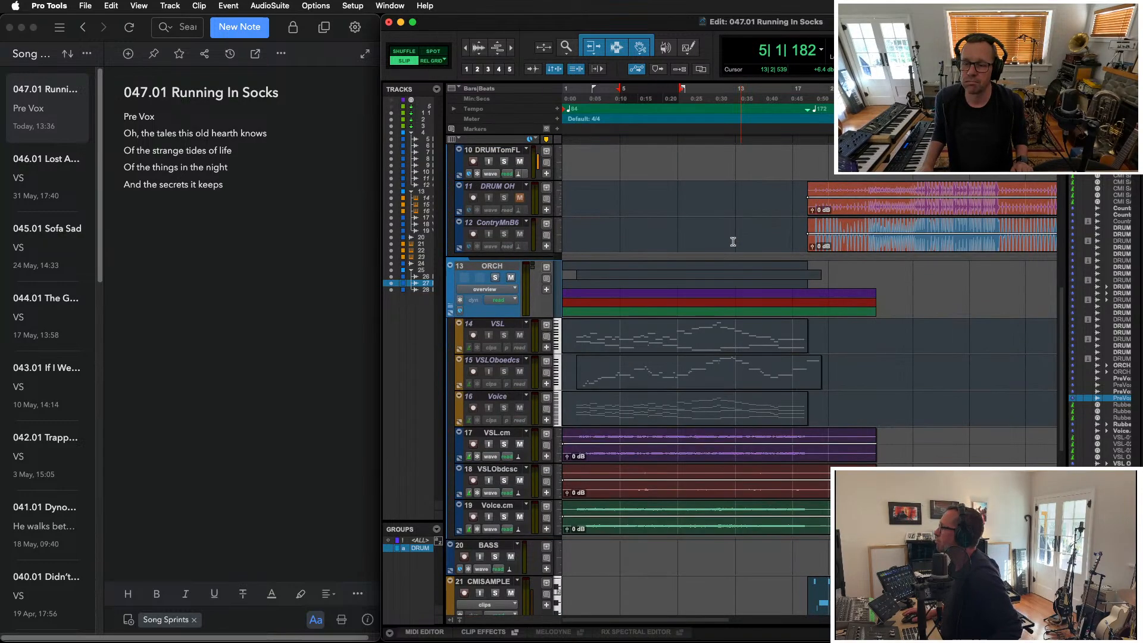
double_click(622, 337)
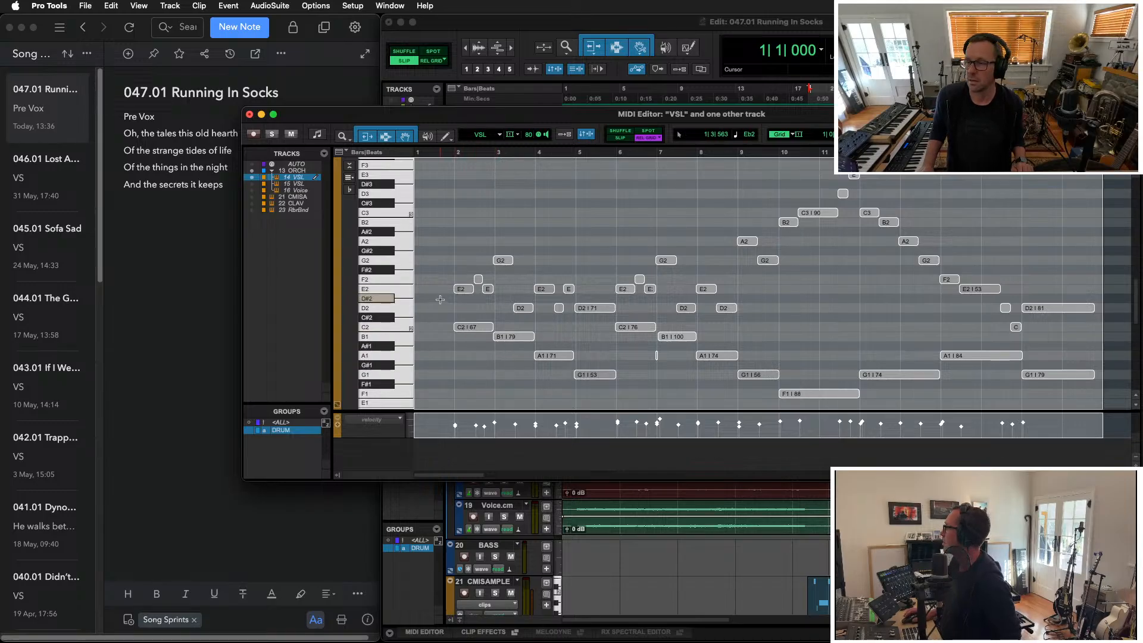
drag(827, 111, 644, 109)
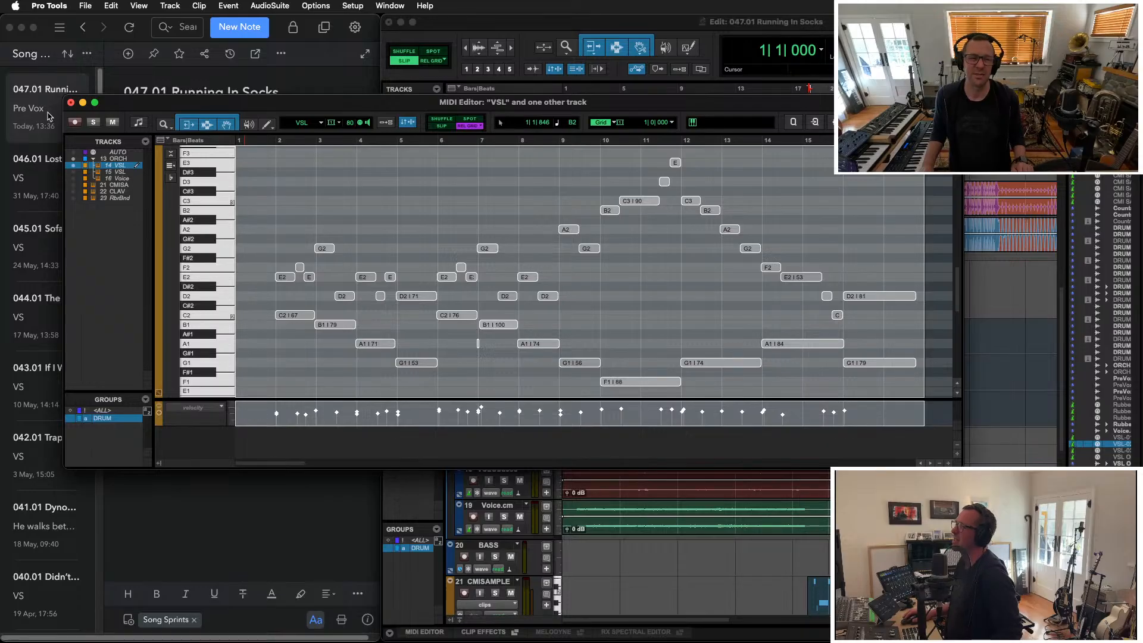
click(71, 102)
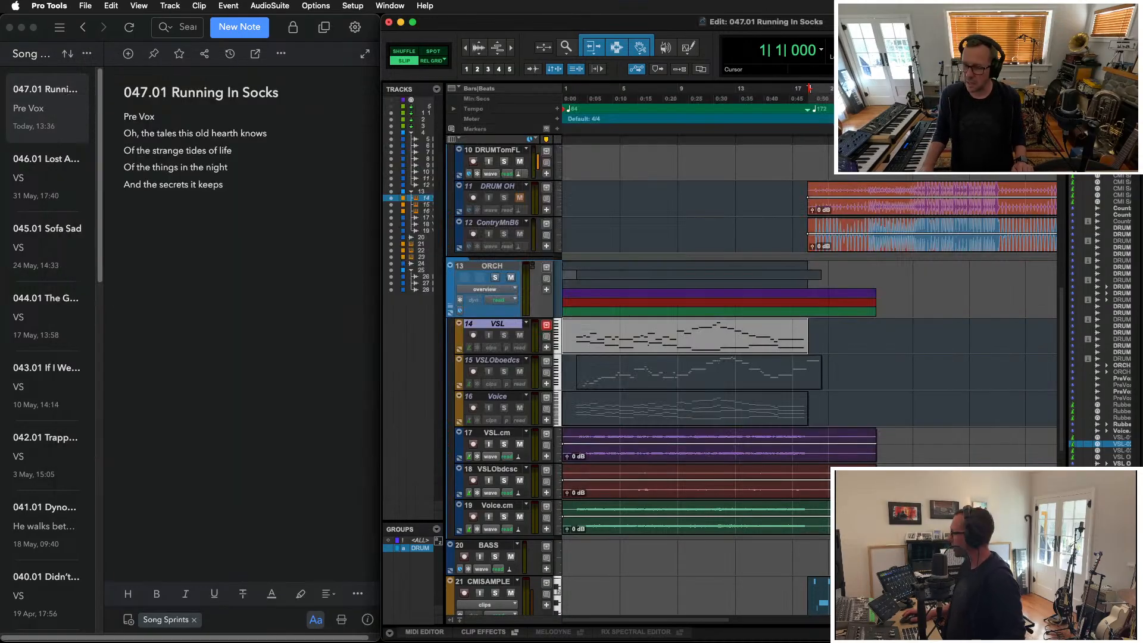
Place the cursor at the end of the PreVox 2 clip, at 9|1|206, and play the second phrase through to rehearse it
scroll(898, 286, down, 10)
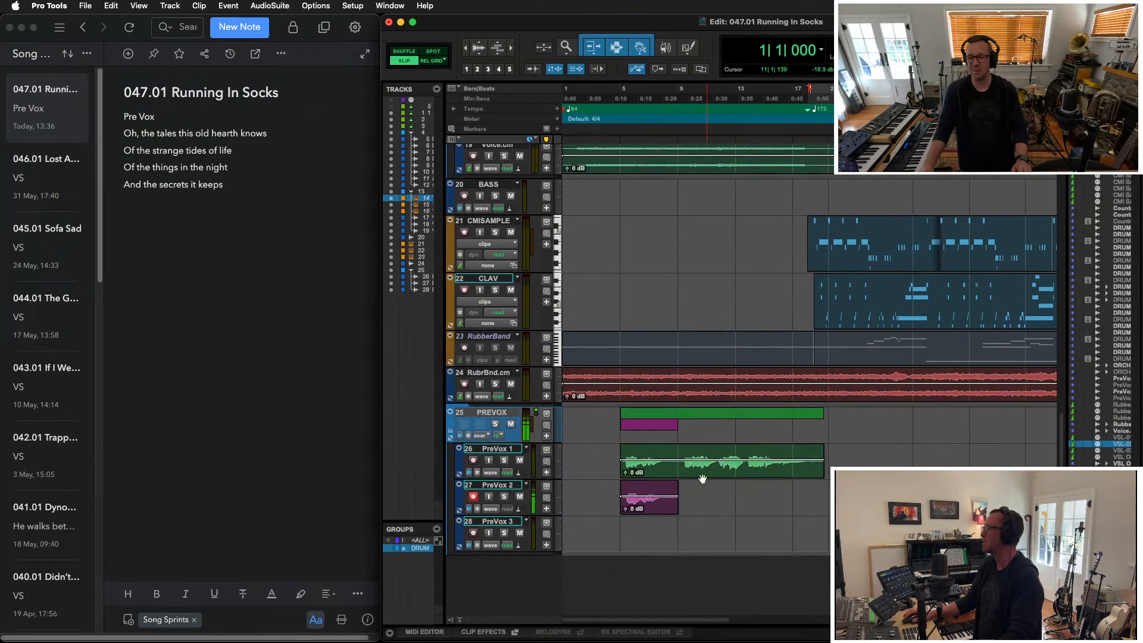
click(646, 492)
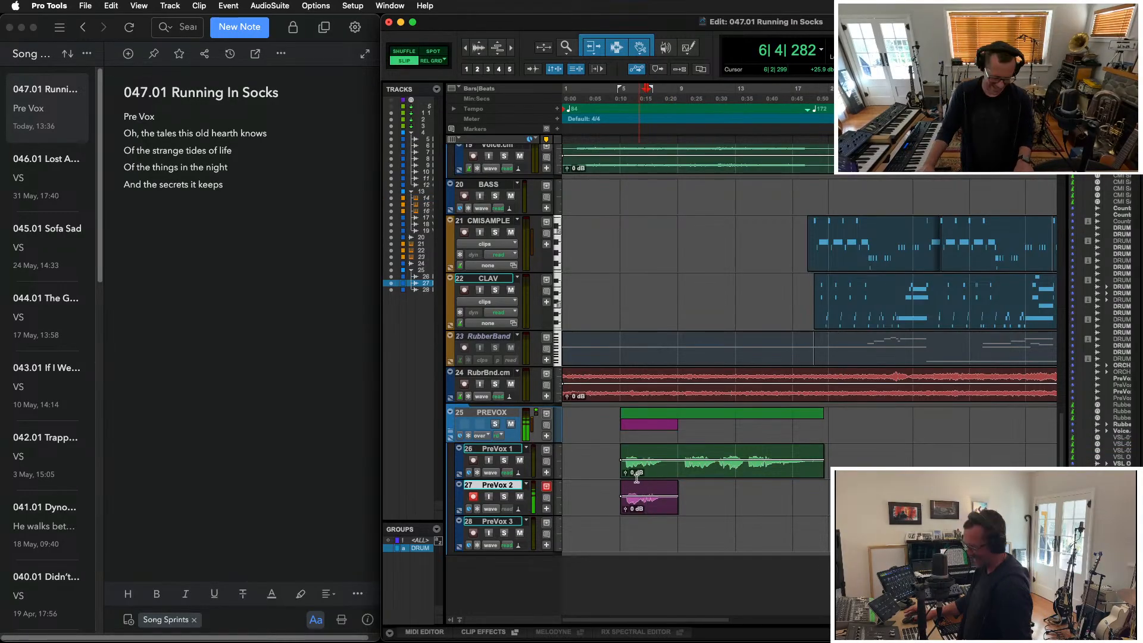
key(Tab)
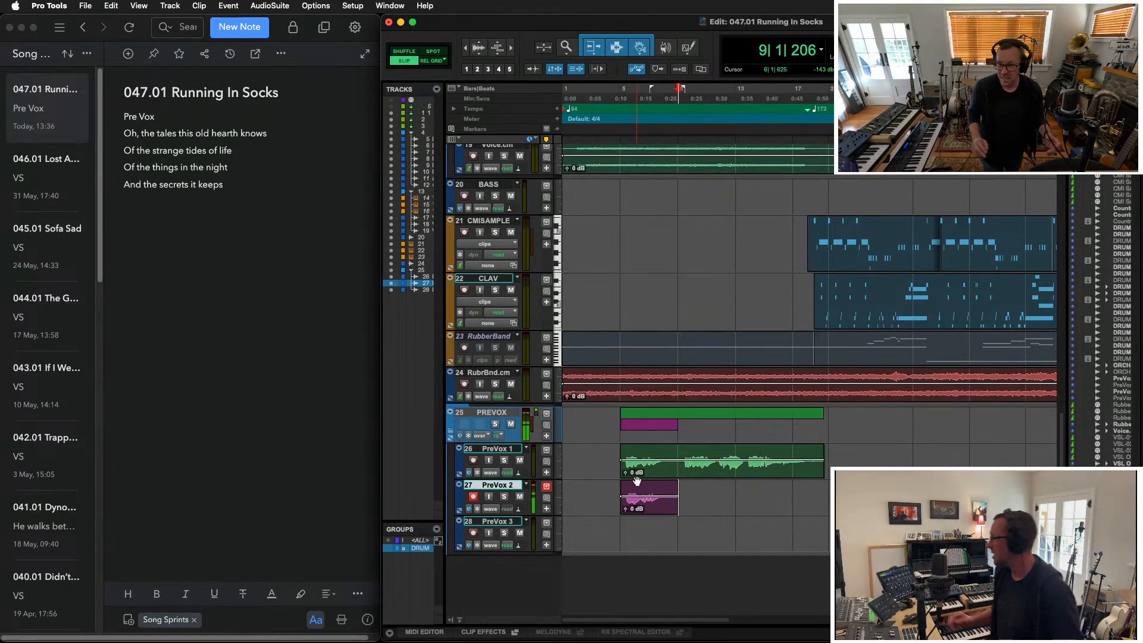
key(space)
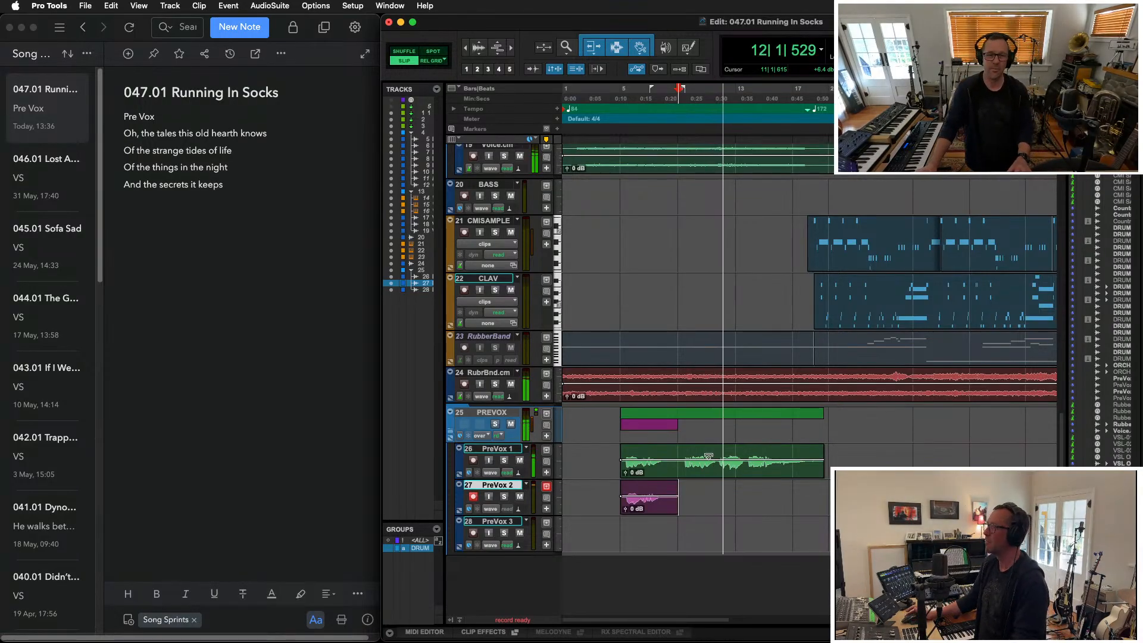
key(space)
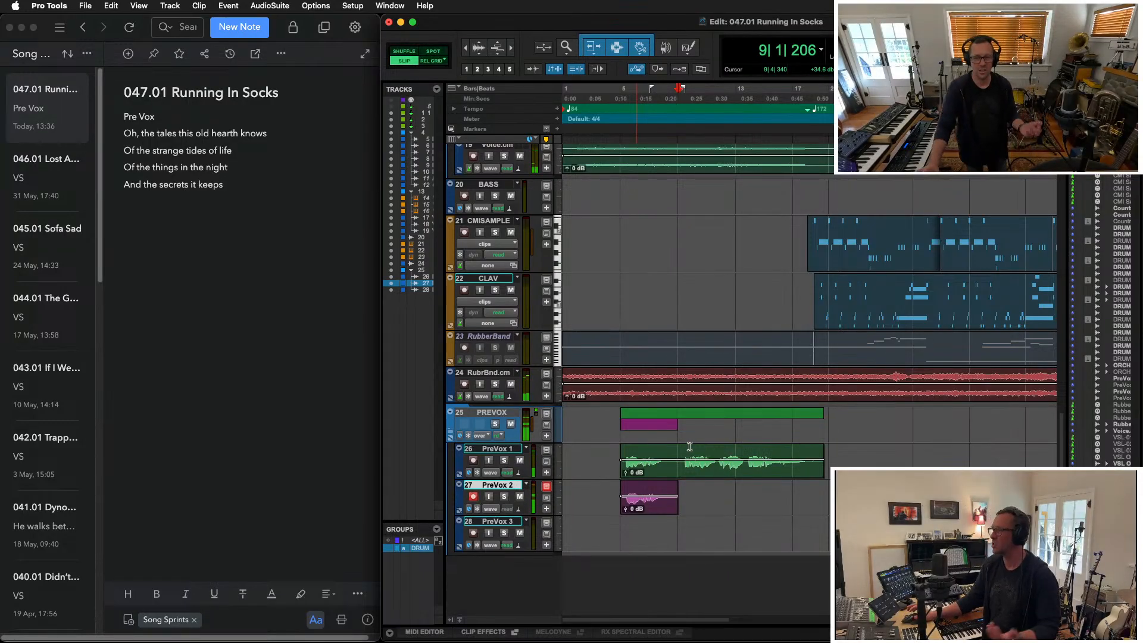
Try to record the rest of PreVox 2 from 9|1|206 to about bar 20, deleting the first short take before repeating it
key(super+space)
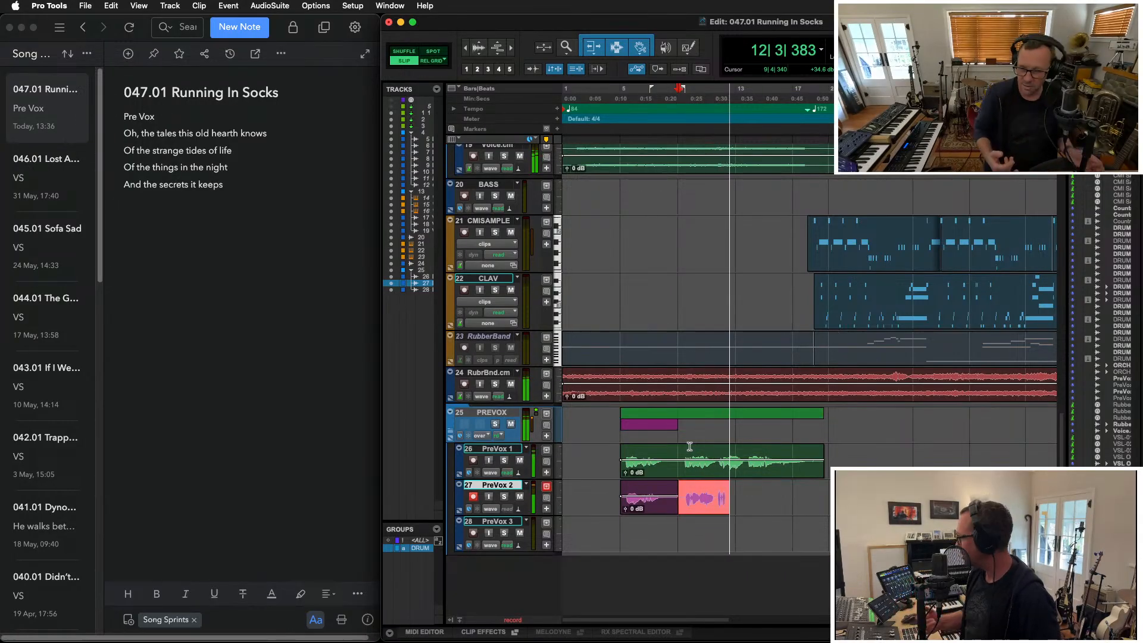
key(space)
click(711, 510)
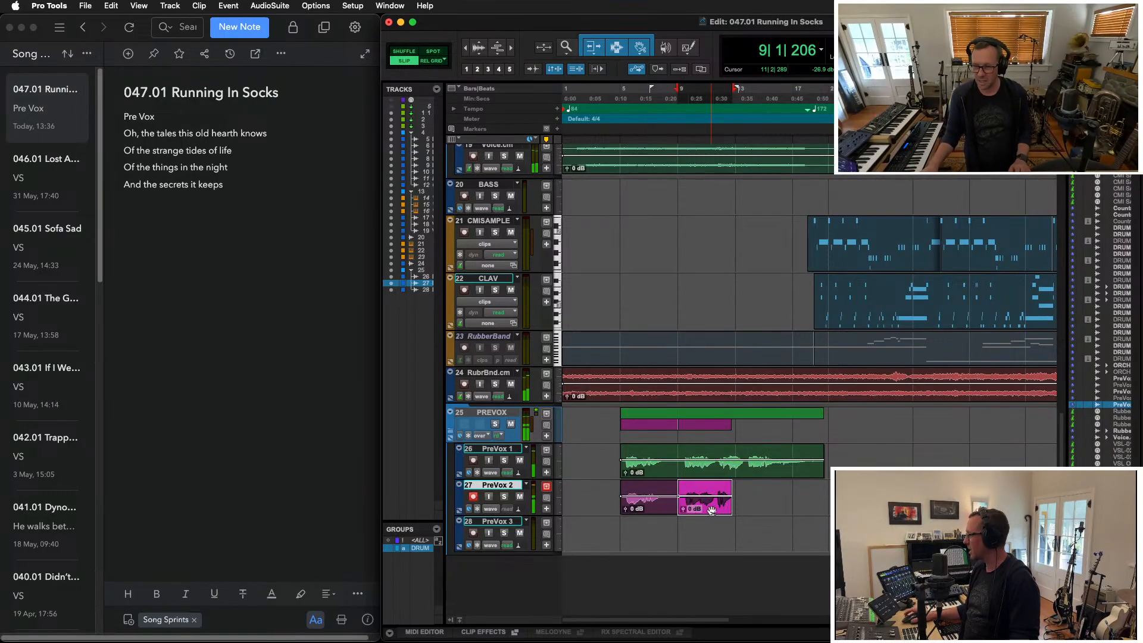
key(BackSpace)
key(super+space)
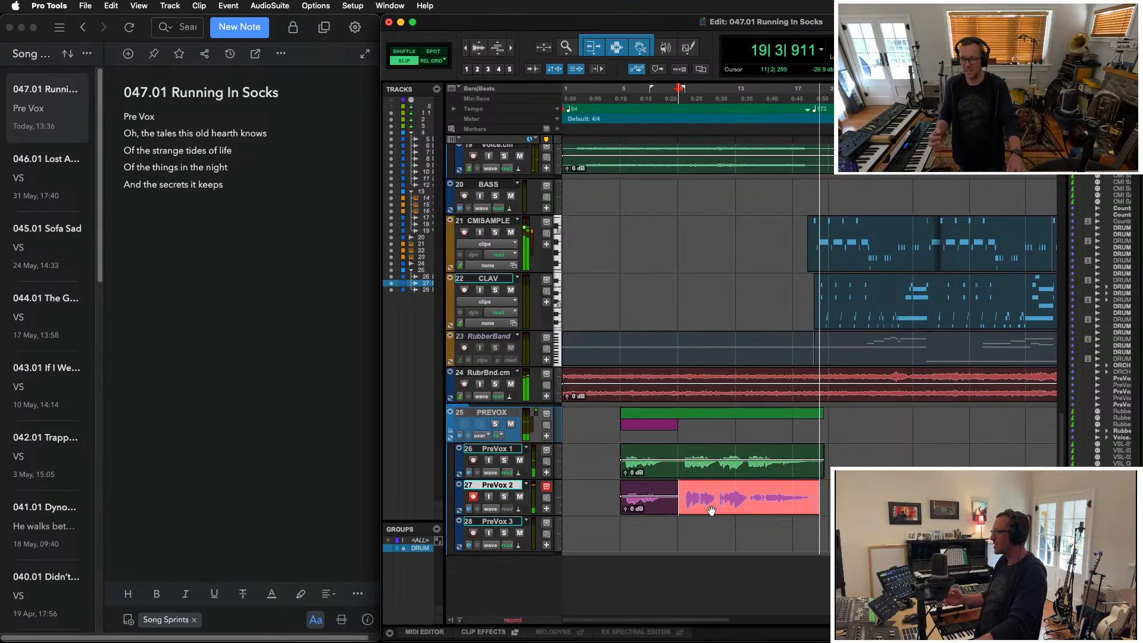
key(space)
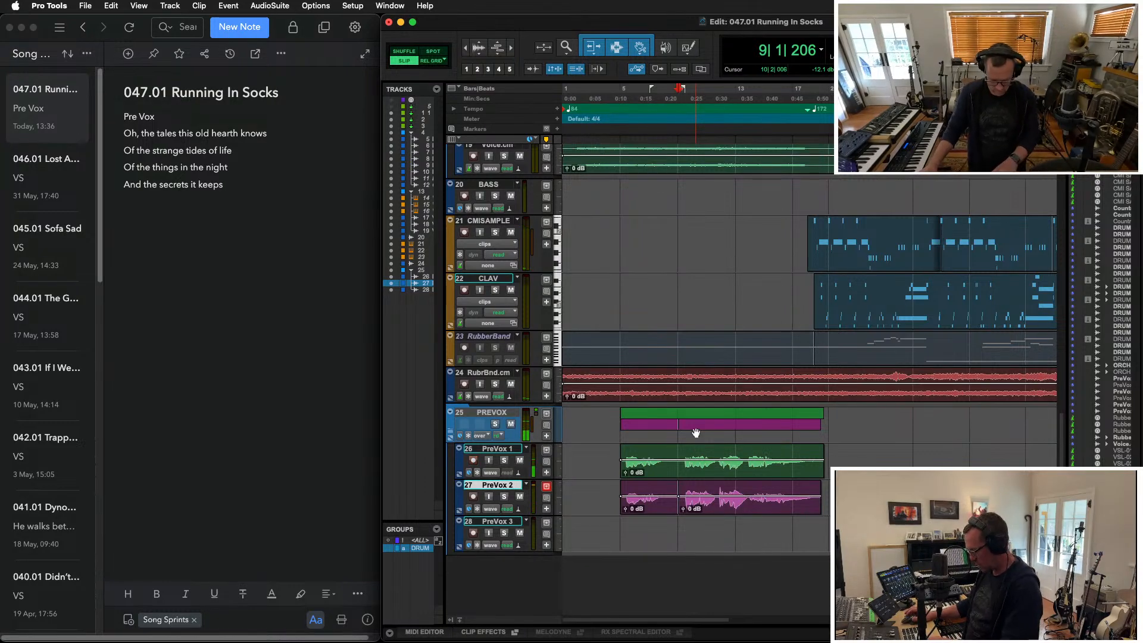
Arm PreVox 1 and re-record its second phrase onward from 9|1|206 to about bar 20
key(p)
key(shift+r)
key(super+space)
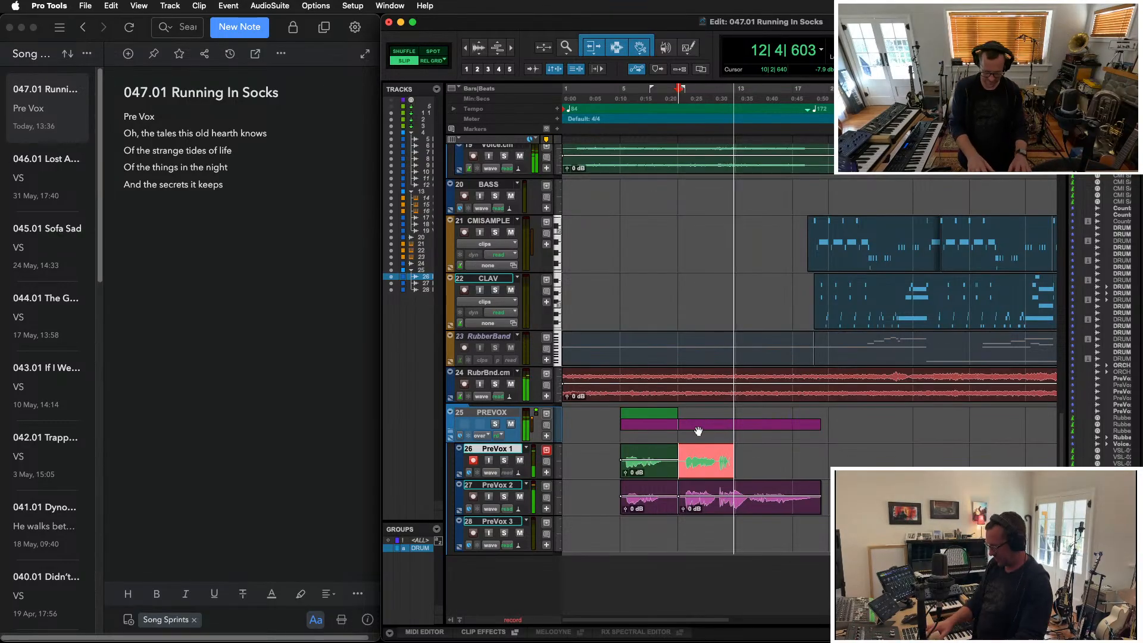
key(space)
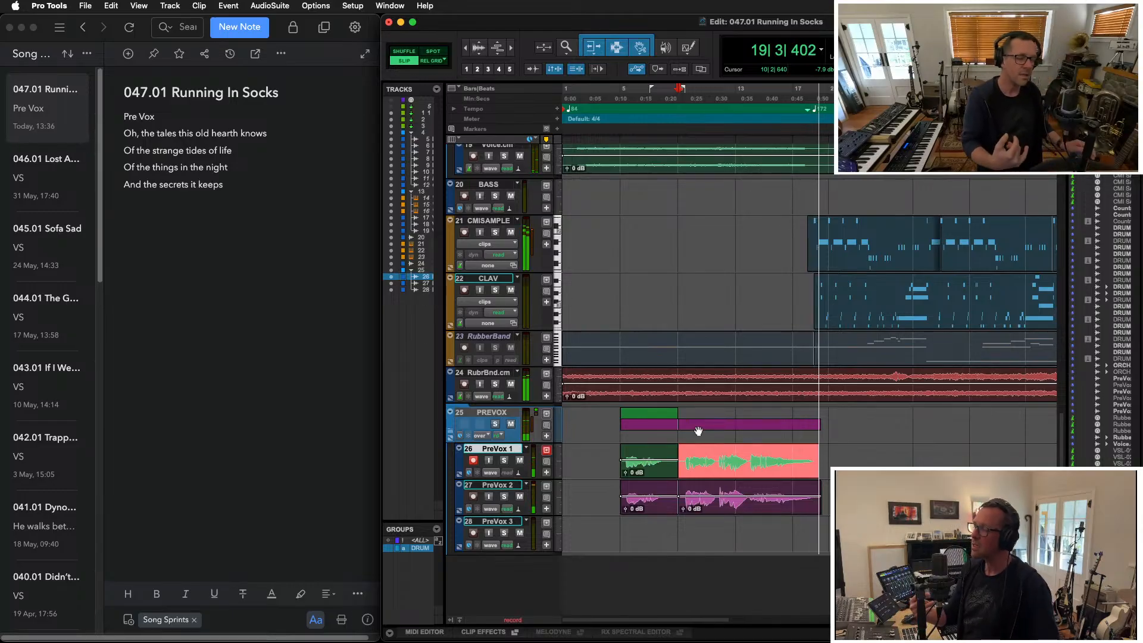
key(space)
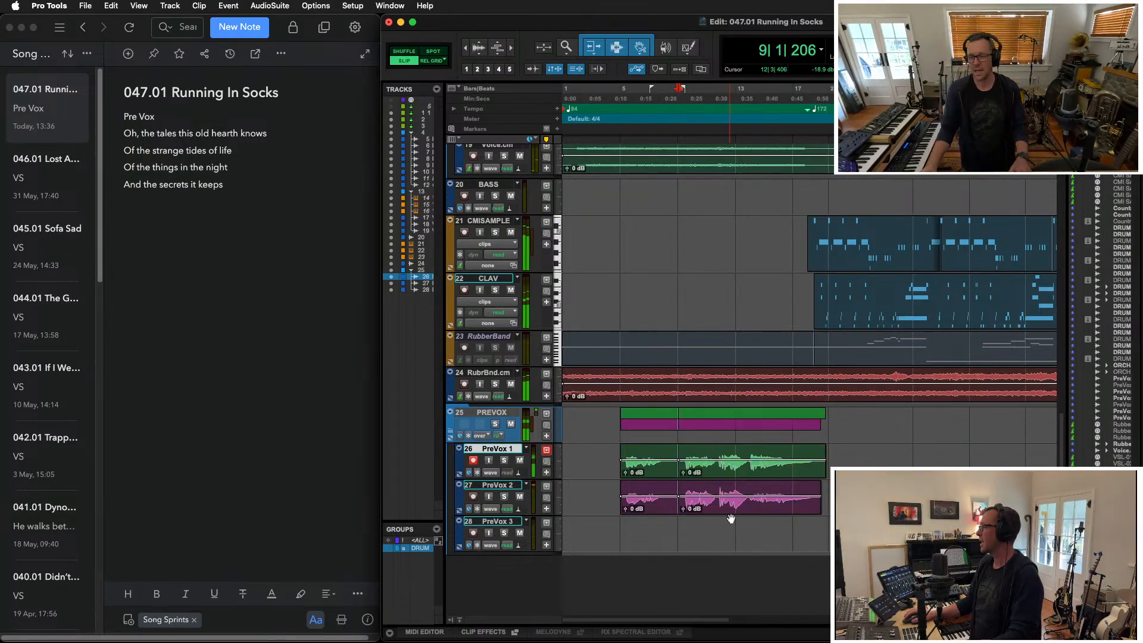
Delete the second clip on PreVox 2 and record a replacement take from 9|1|206 to about bar 14
click(729, 513)
key(Delete)
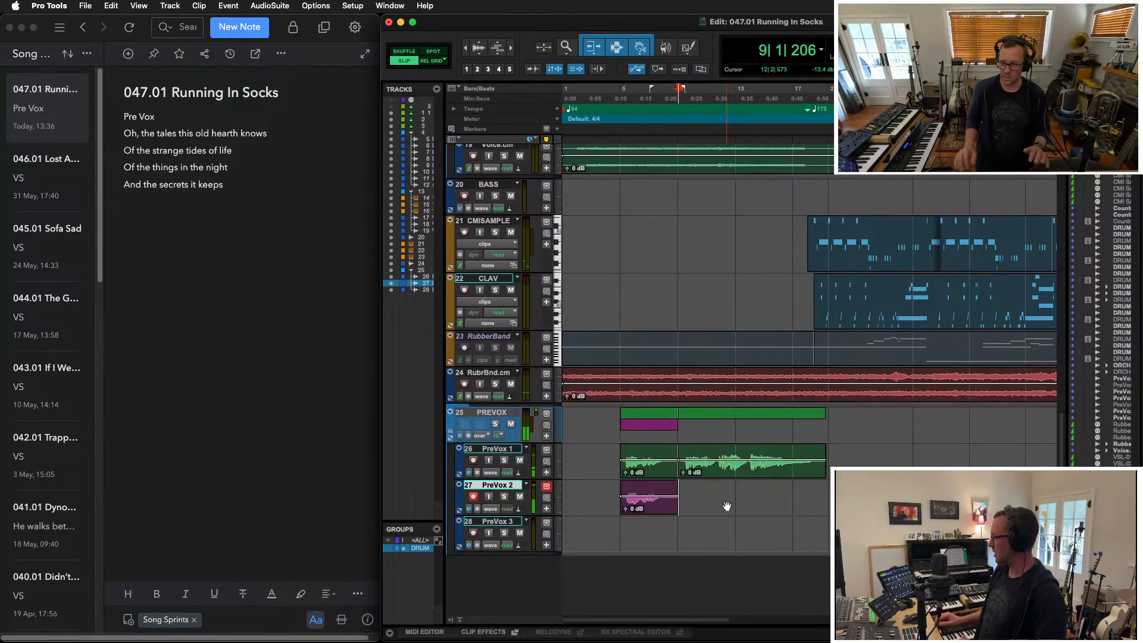
key(super+space)
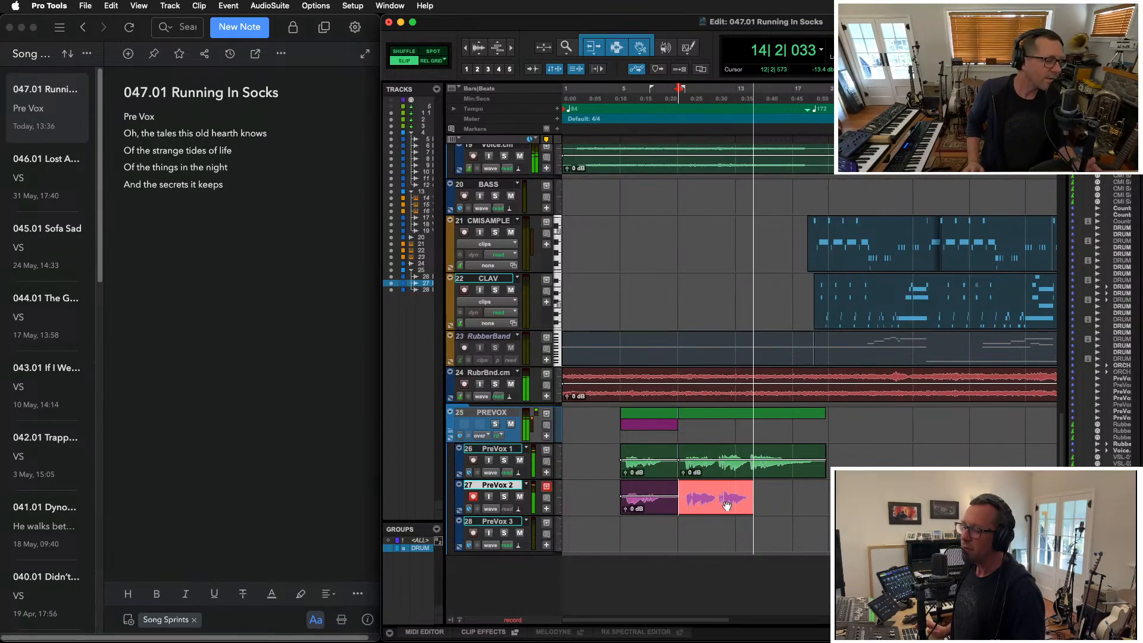
key(space)
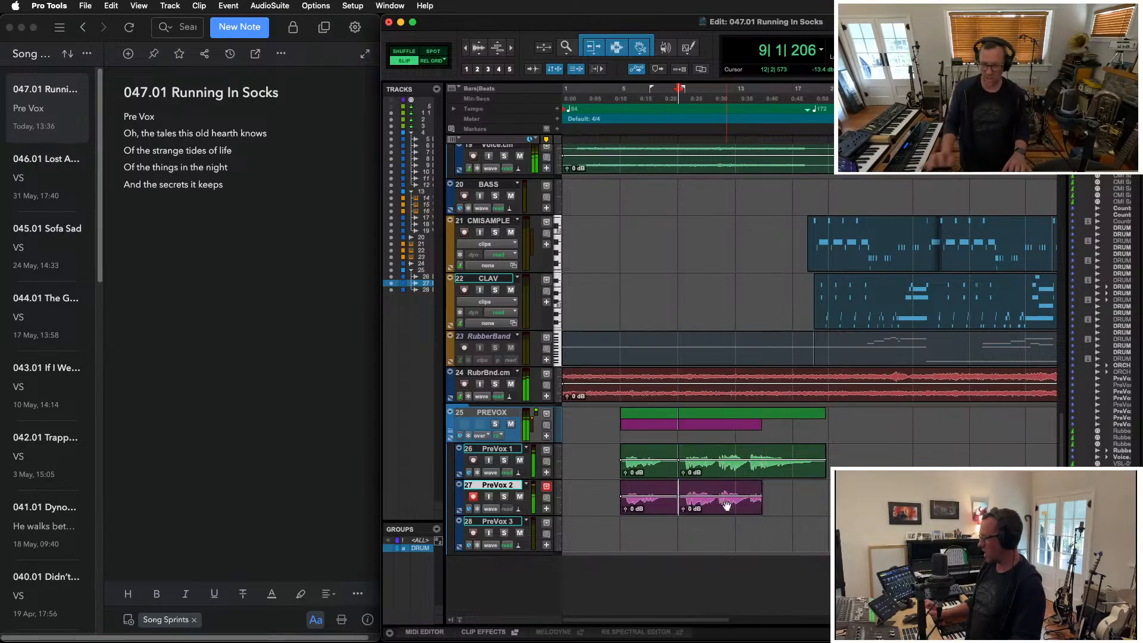
Play PreVox 2 from about bar 13 as a lead-in and punch in recording for the closing phrase from about bar 14
click(731, 490)
key(space)
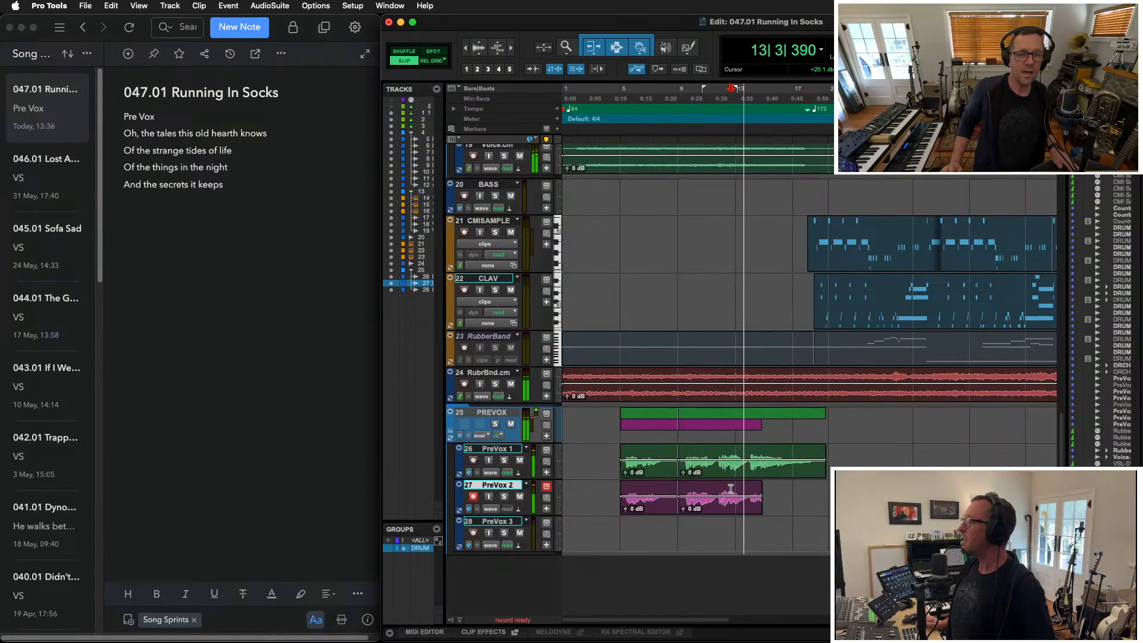
key(super+space)
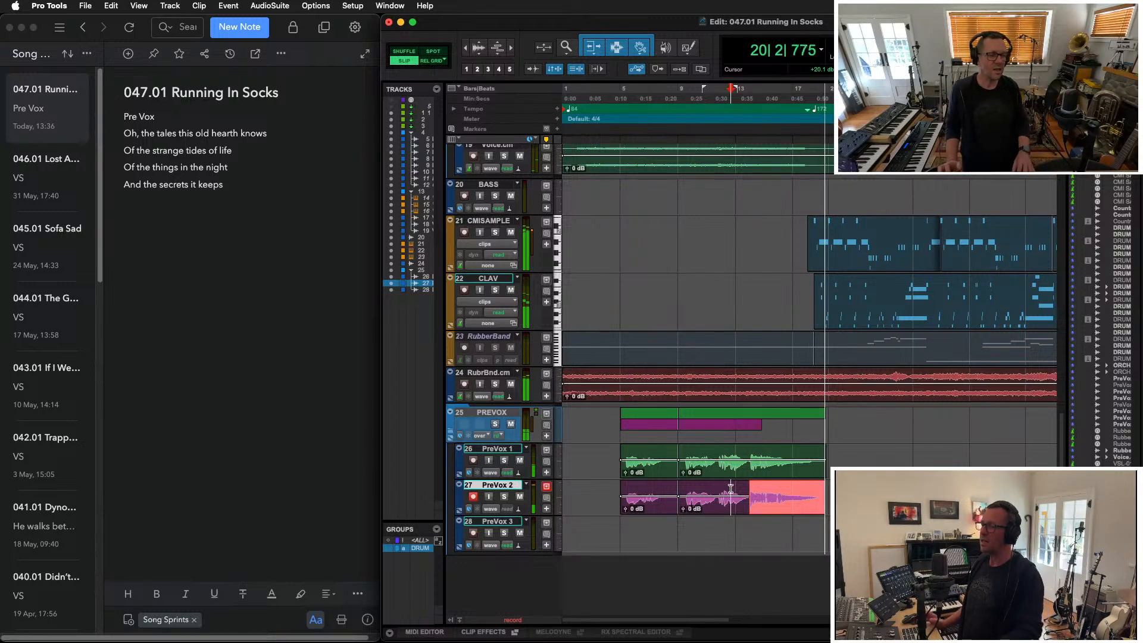
End the PreVox 2 take and record a third vocal layer on PreVox 3 from 5|1|182 to about bar 20
key(space)
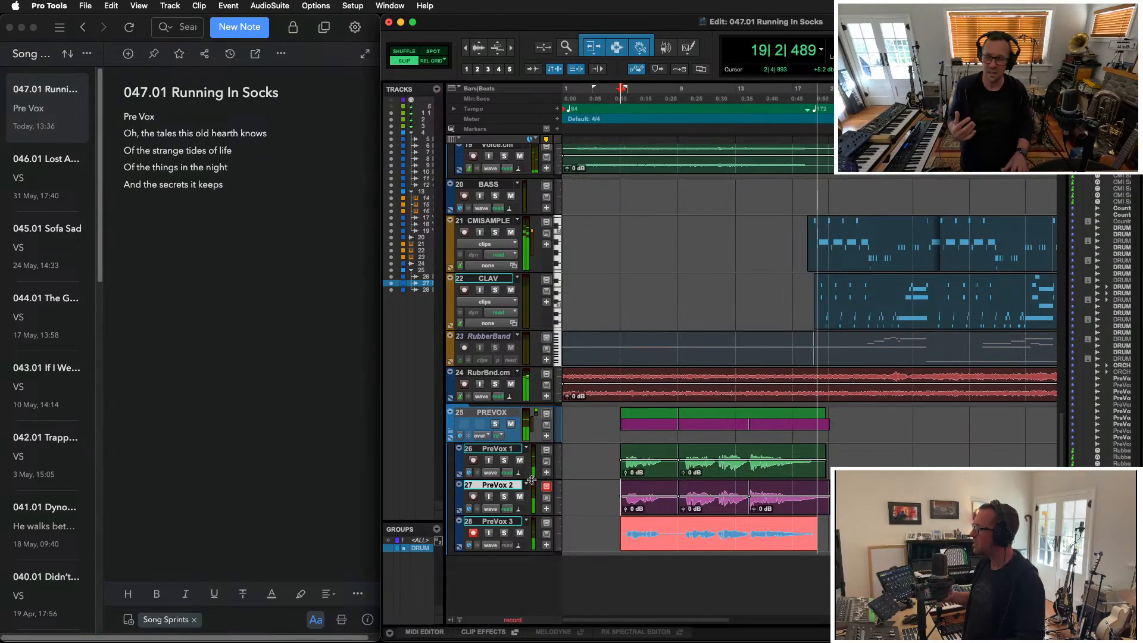
key(space)
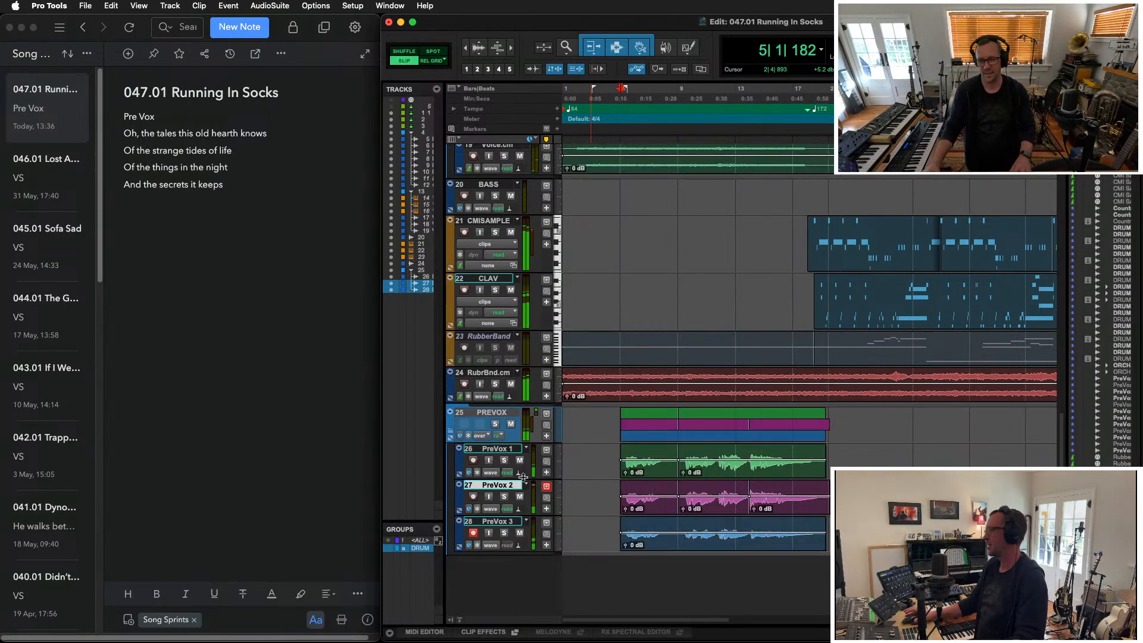
Open FabFilter Pro-Q 4 on the PREVOX track in the Mix window and add a dynamic bell band at 7308.2 Hz, -0.29 dB
key(super+equal)
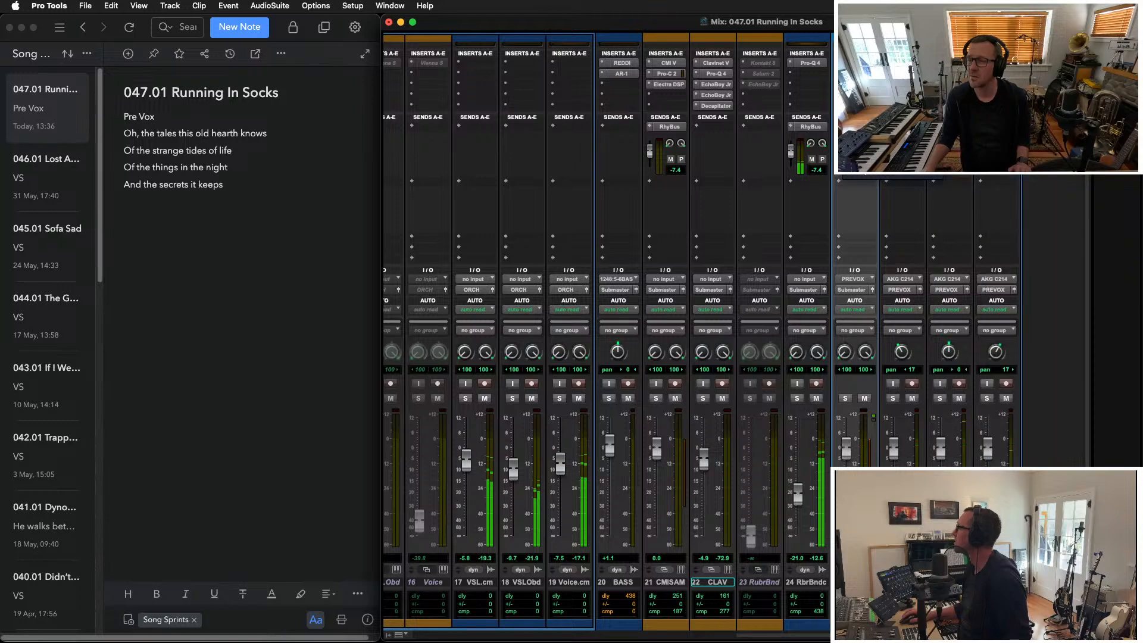
click(857, 74)
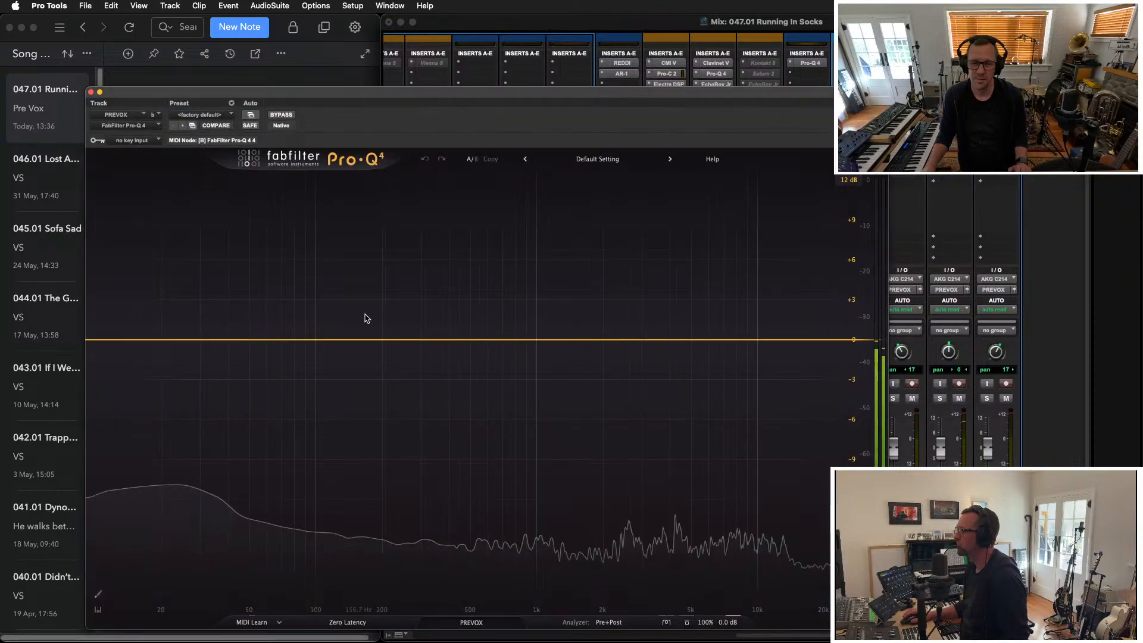
drag(655, 339, 727, 344)
right_click(727, 363)
click(740, 413)
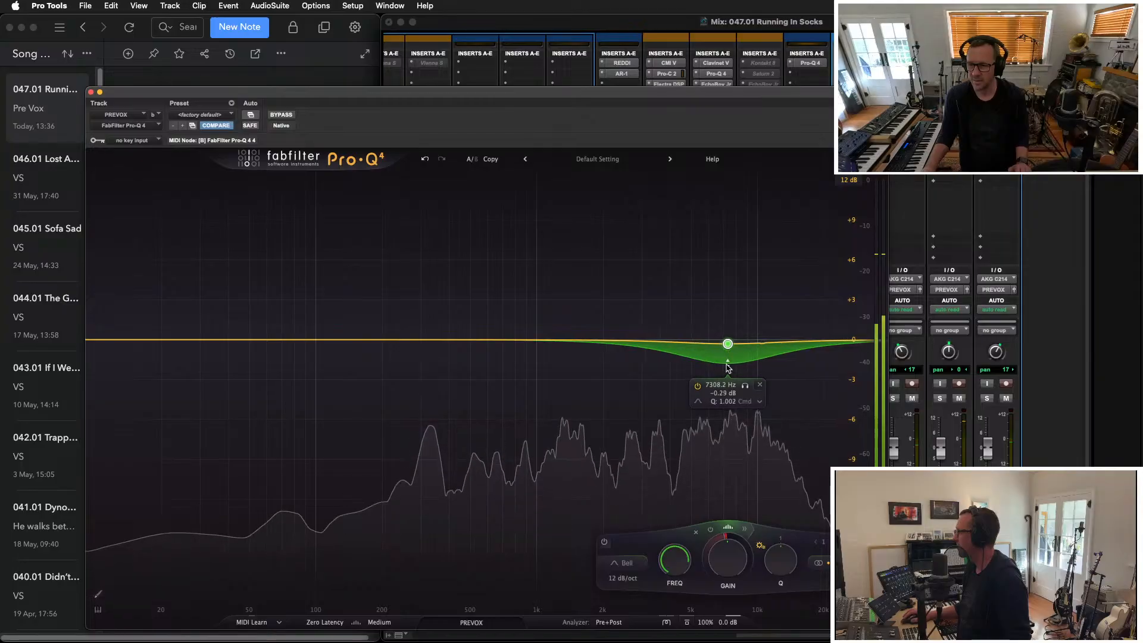
Add a high cut at about 17 kHz and a low cut at about 80 Hz to the PREVOX equalizer
click(852, 344)
drag(851, 344, 808, 342)
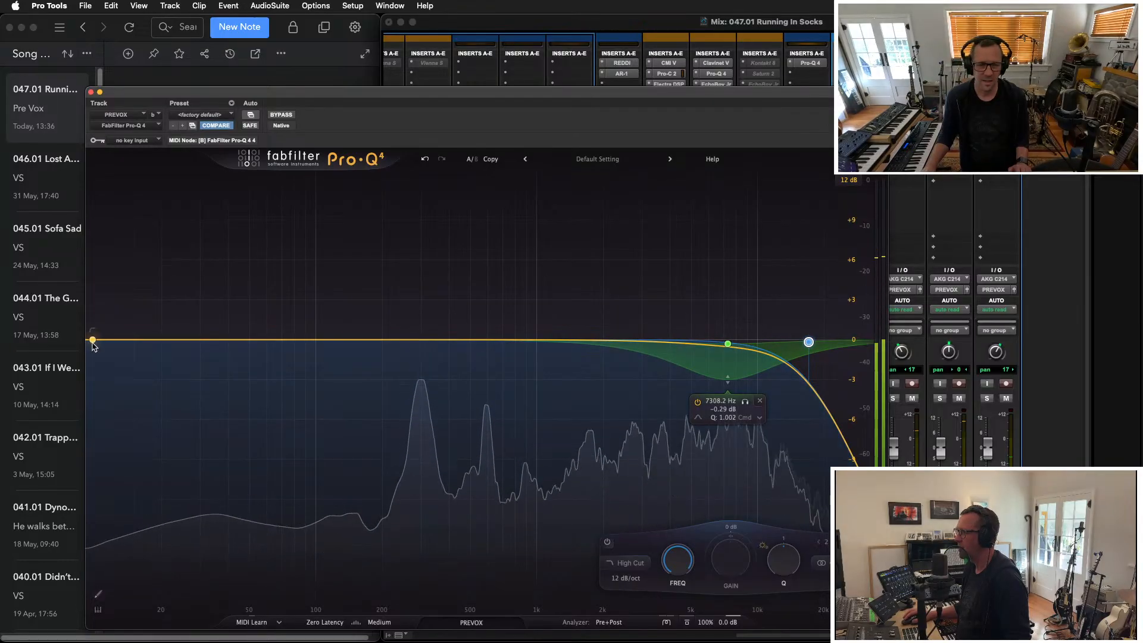
drag(92, 339, 296, 330)
Add a bell cut of -2.97 dB at 405.86 Hz and a bell boost of +1.08 dB at 2258.8 Hz, and close the equalizer
drag(580, 344, 450, 380)
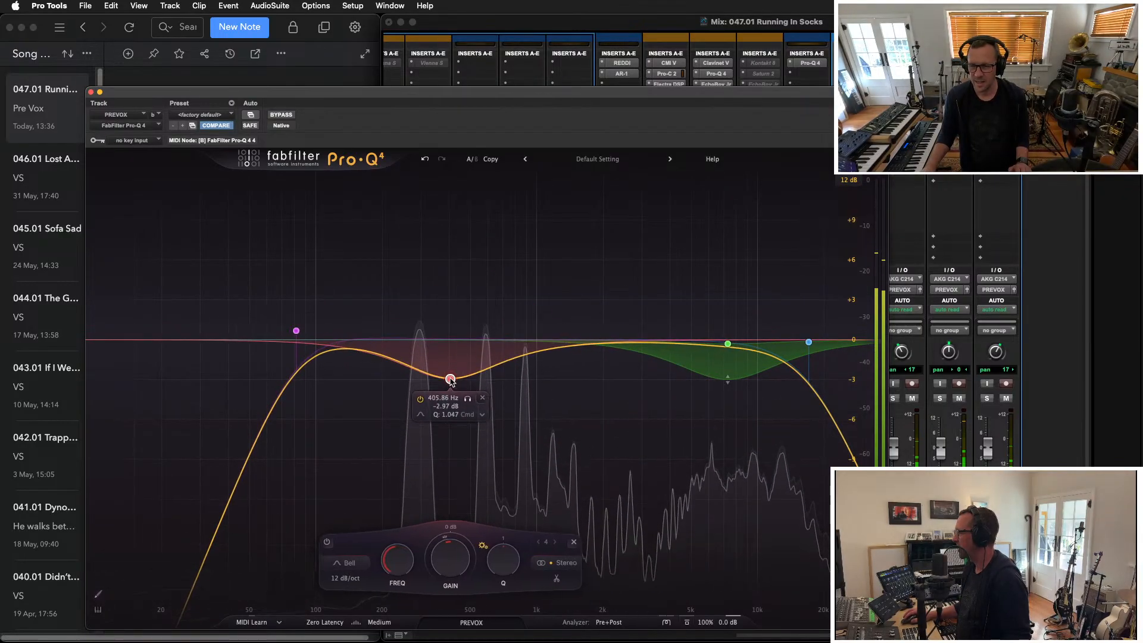
drag(616, 344, 616, 320)
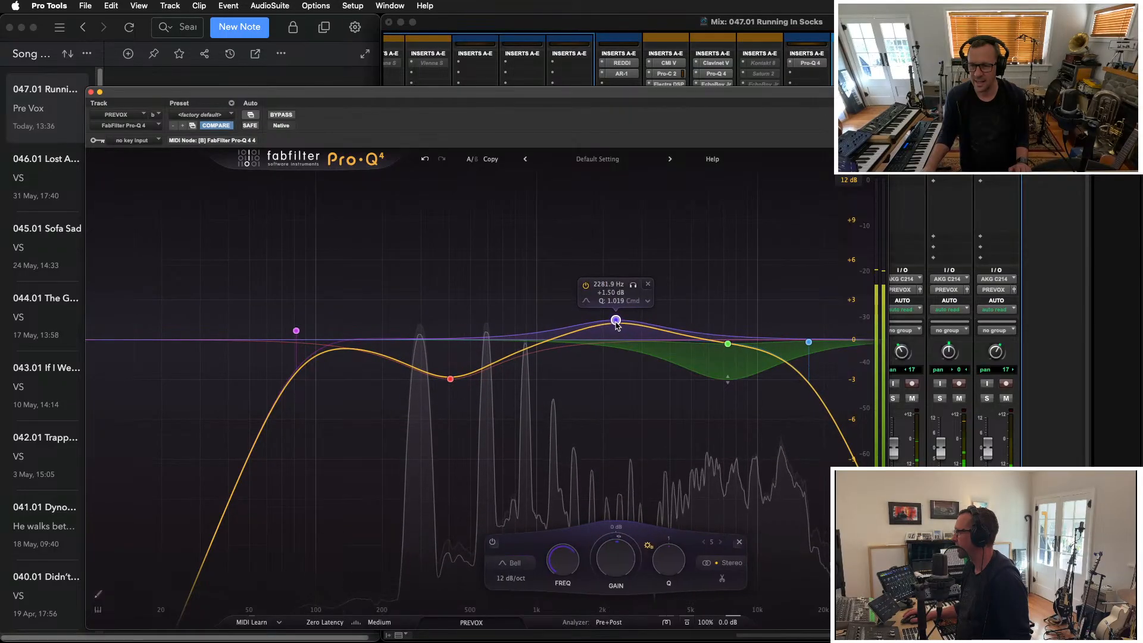
drag(270, 97, 267, 78)
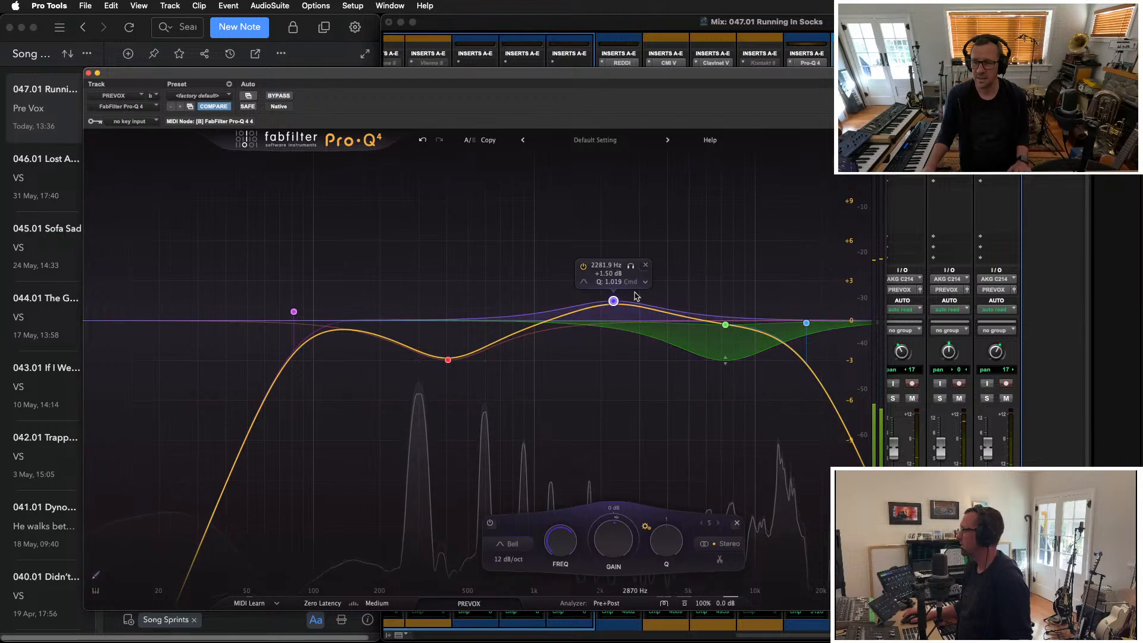
drag(617, 300, 615, 305)
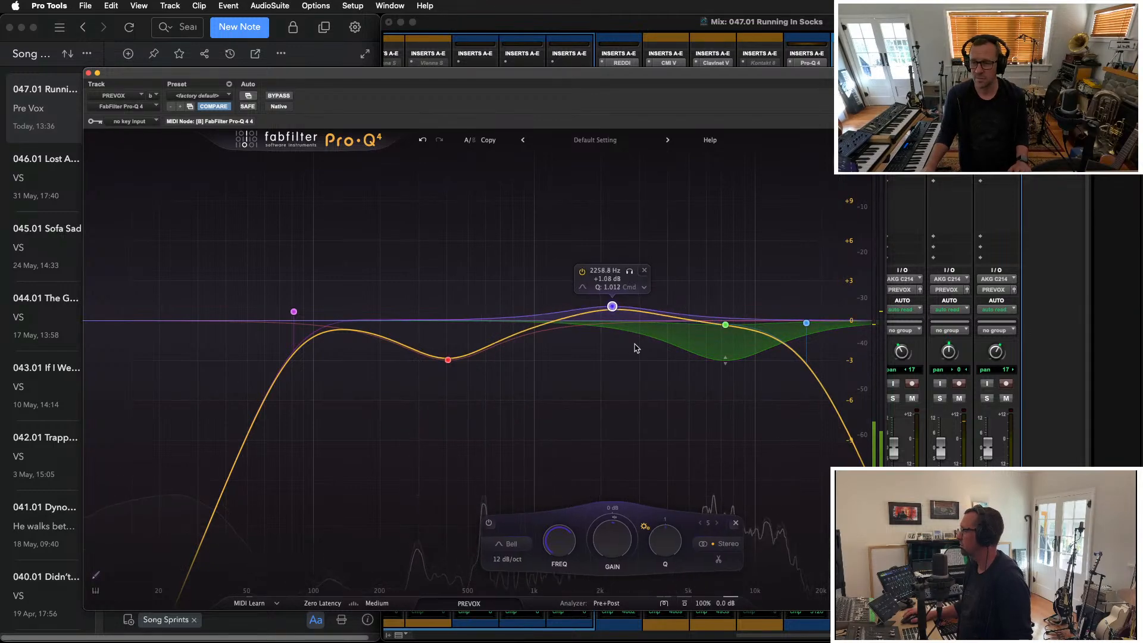
click(726, 361)
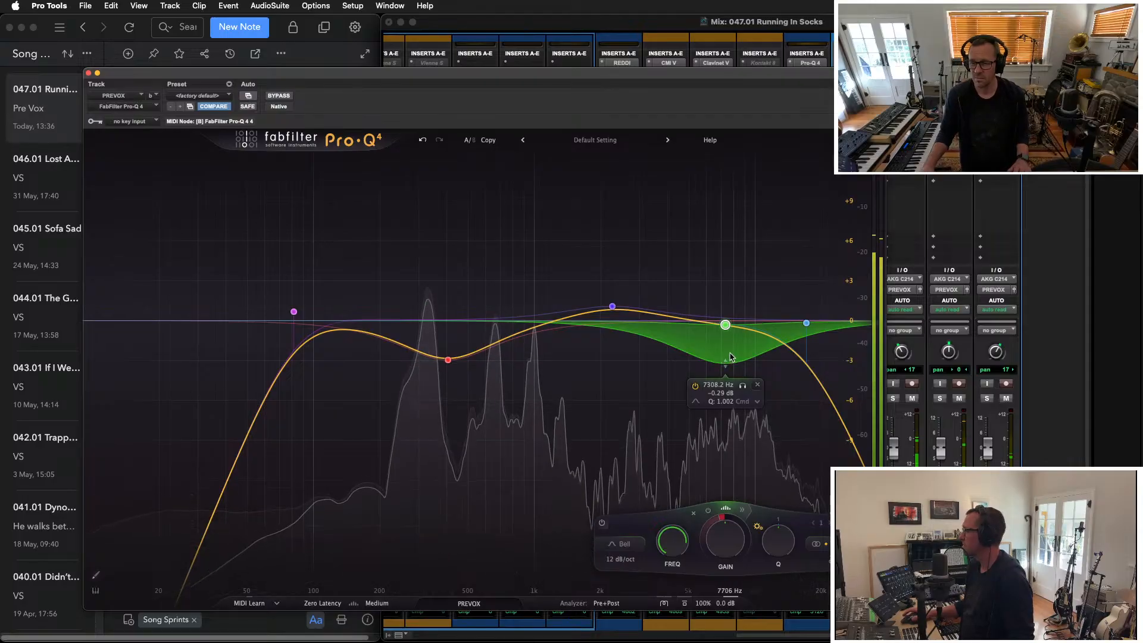
click(89, 73)
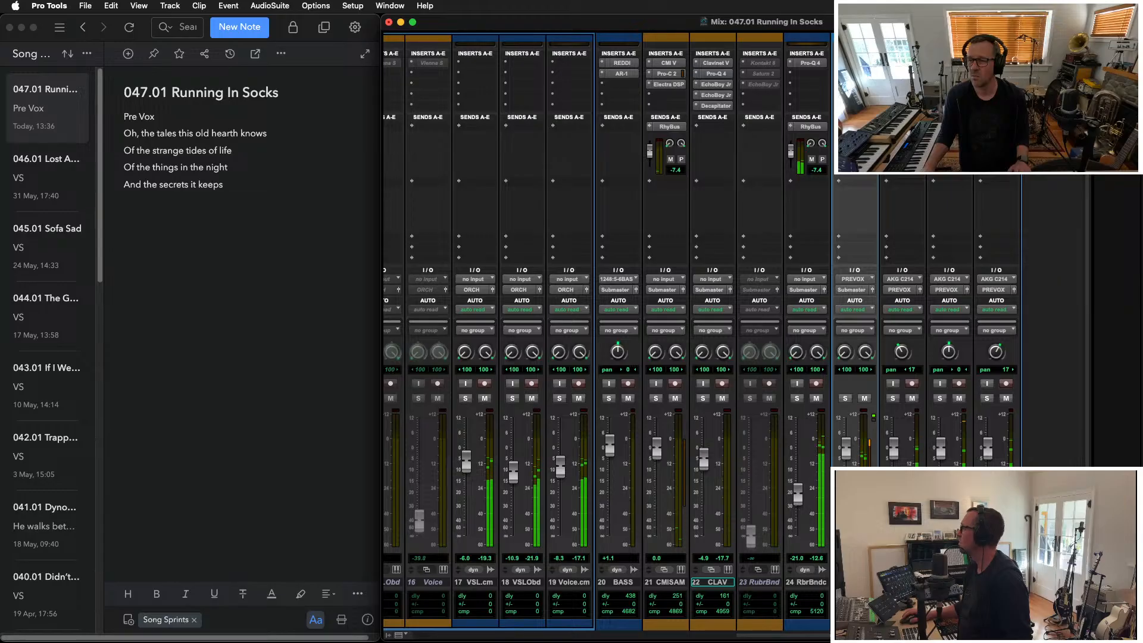
Insert the Abbey Road Chambers reverb on the PREVOX track and lower its dry/wet mix to about 24%
mouse_move(893, 114)
mouse_move(979, 144)
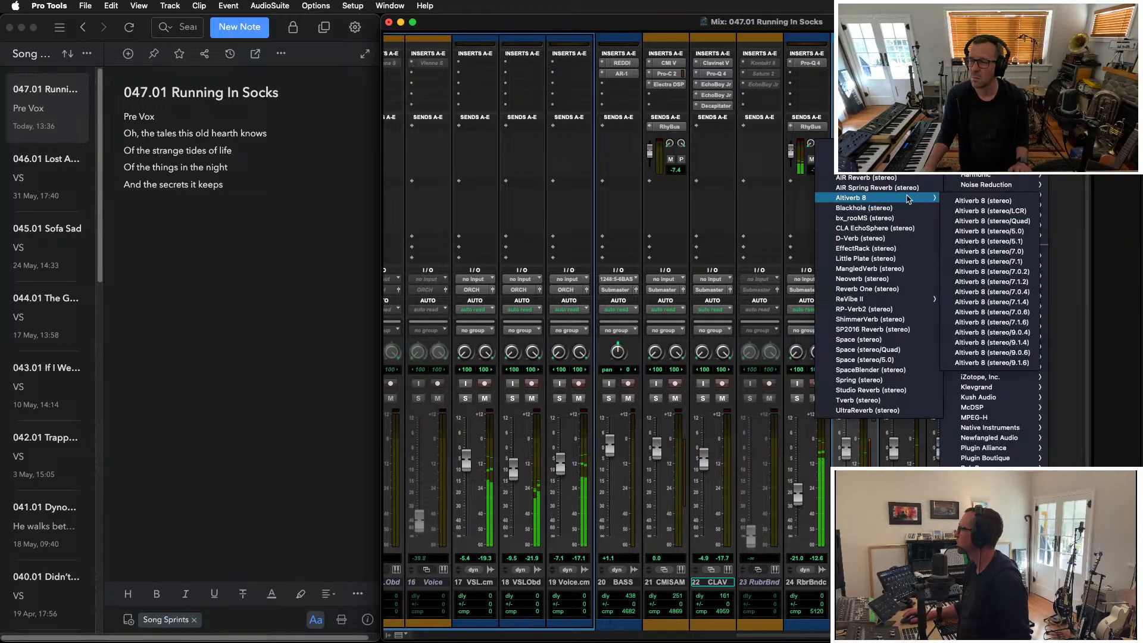
click(866, 146)
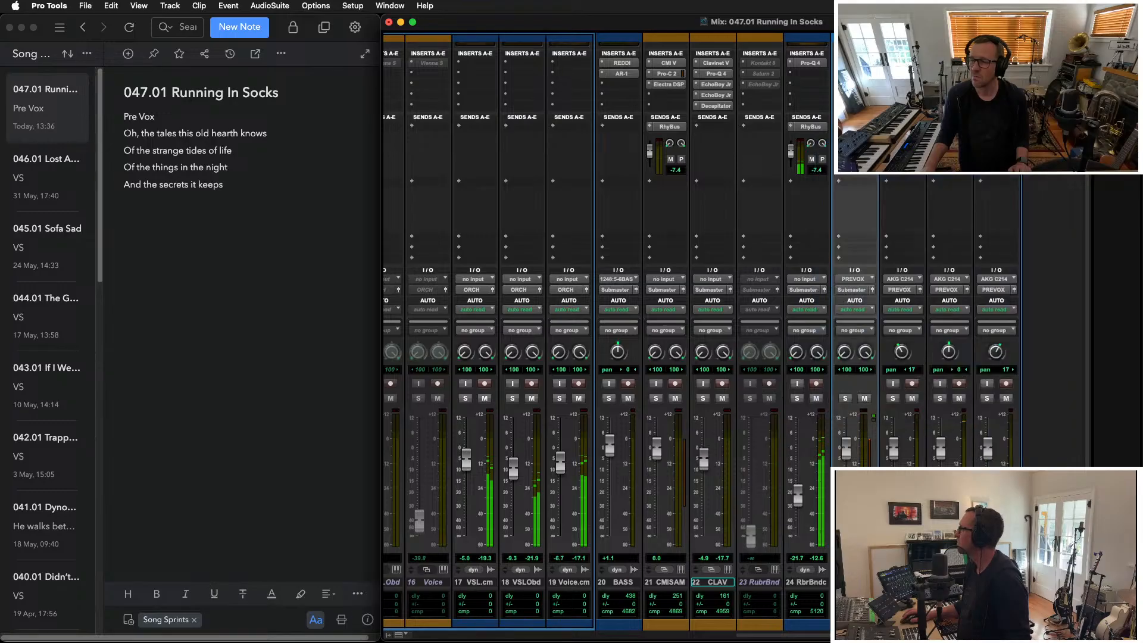
click(519, 364)
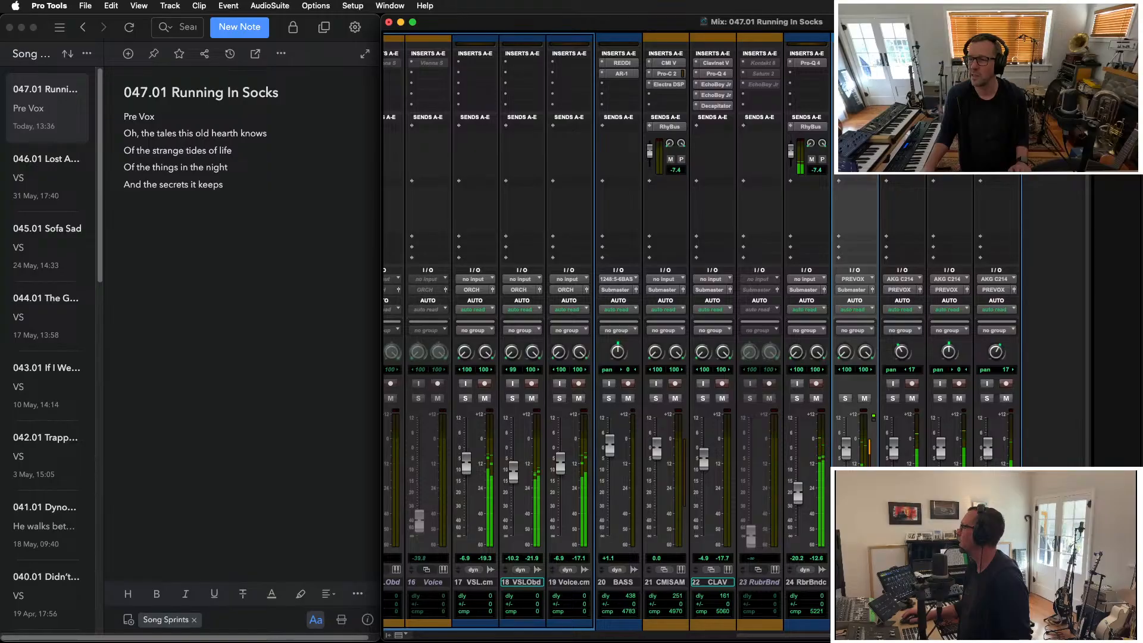
click(856, 84)
drag(511, 365, 506, 430)
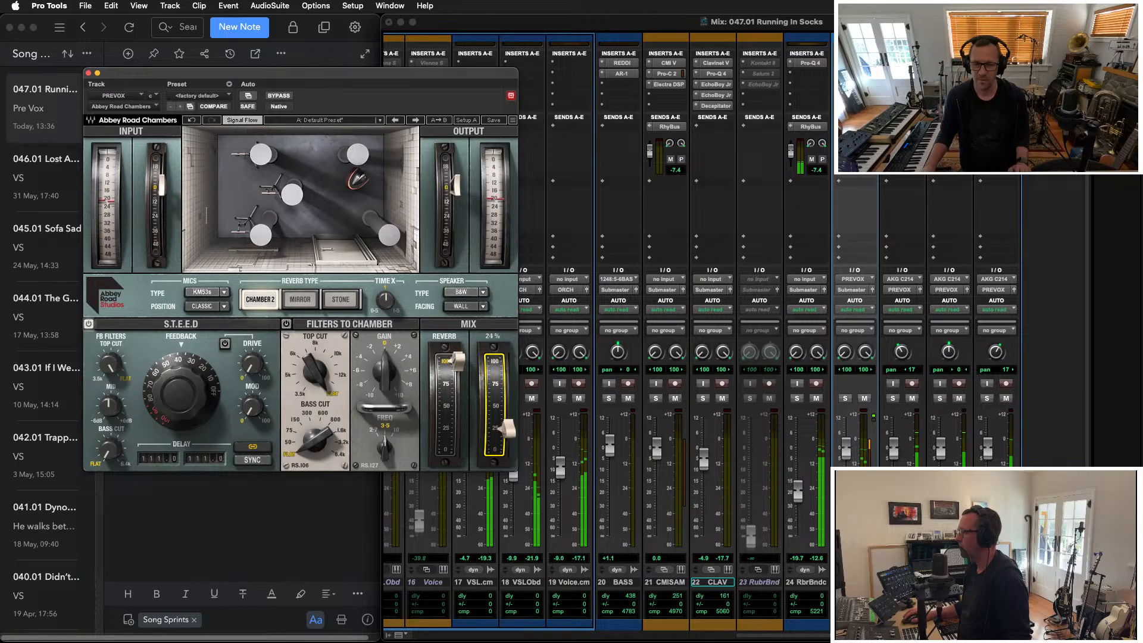
Audition the Stone reverb type, choose Mirror instead, and fine-tune the dry/wet mix to about 21%
click(341, 302)
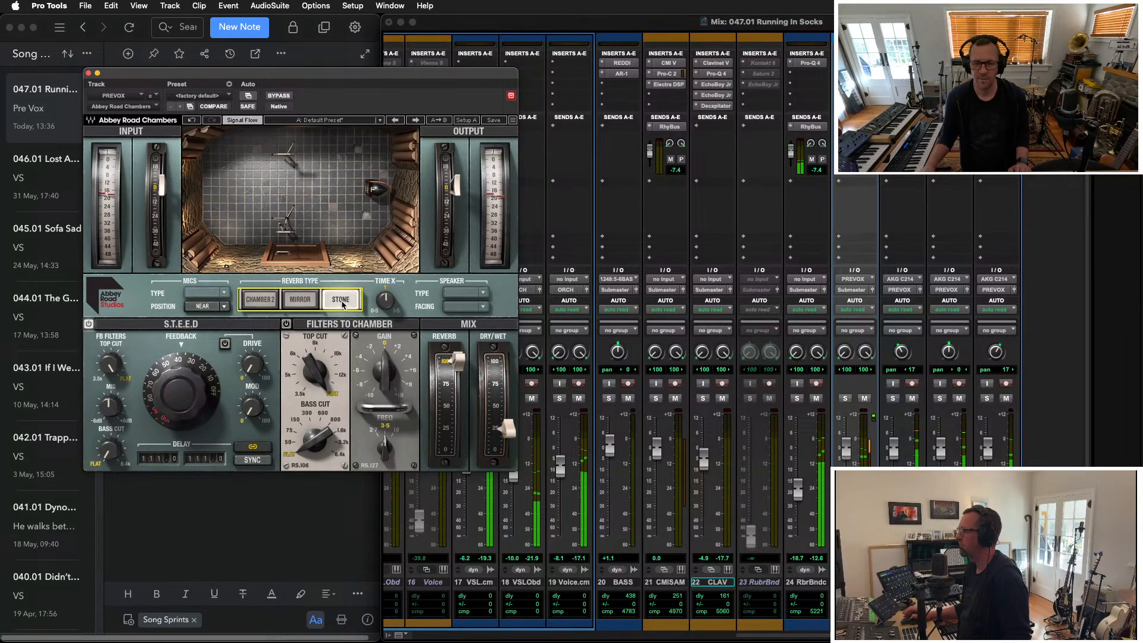
click(301, 300)
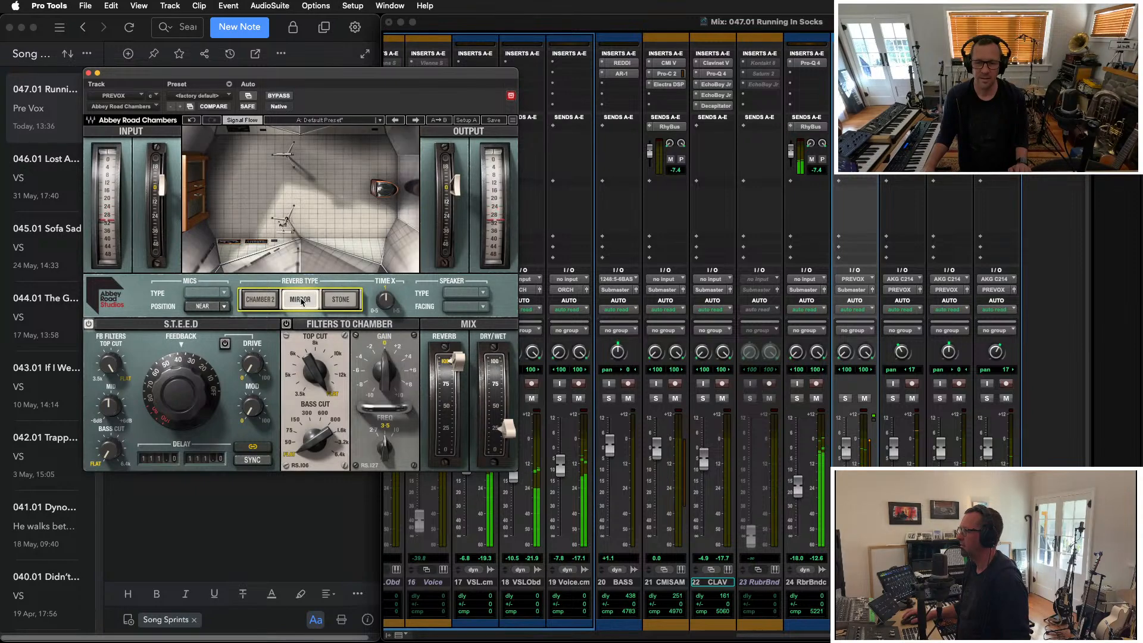
click(491, 416)
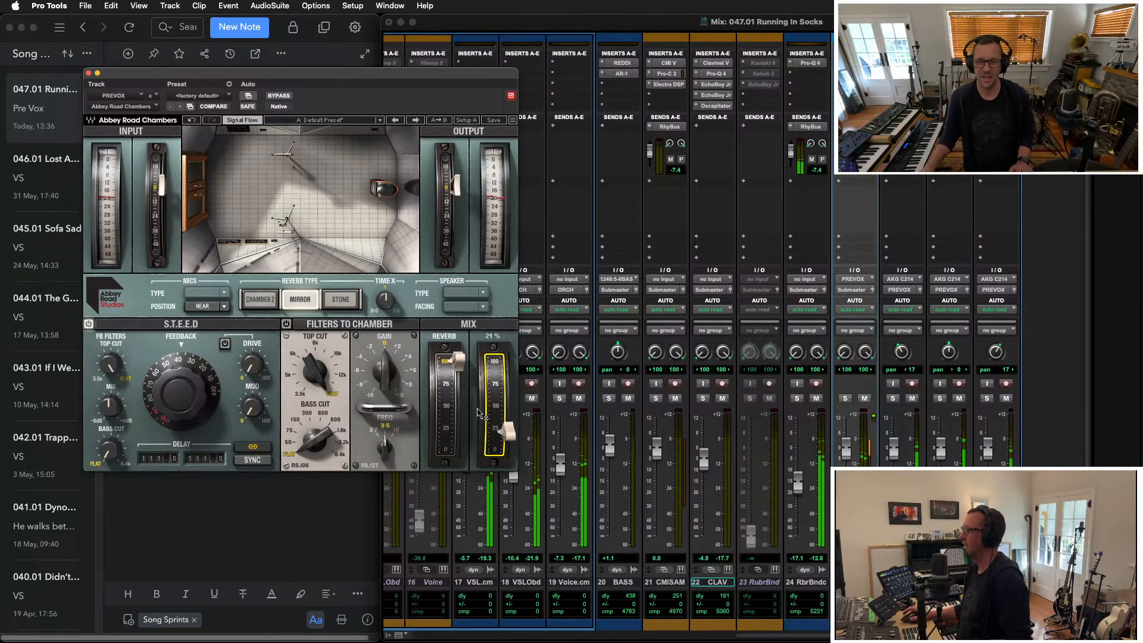
drag(507, 447, 507, 445)
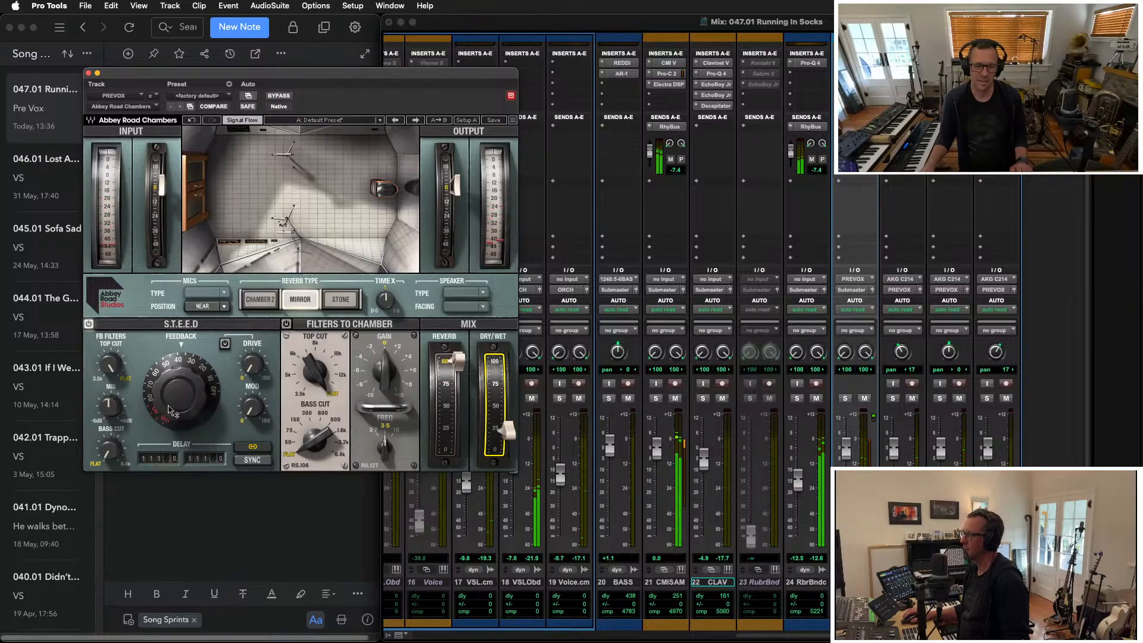
Close the reverb plug-in and delete the silence before the first sung phrase on PreVox 1, 2 and 3 in the Edit window
mouse_move(172, 405)
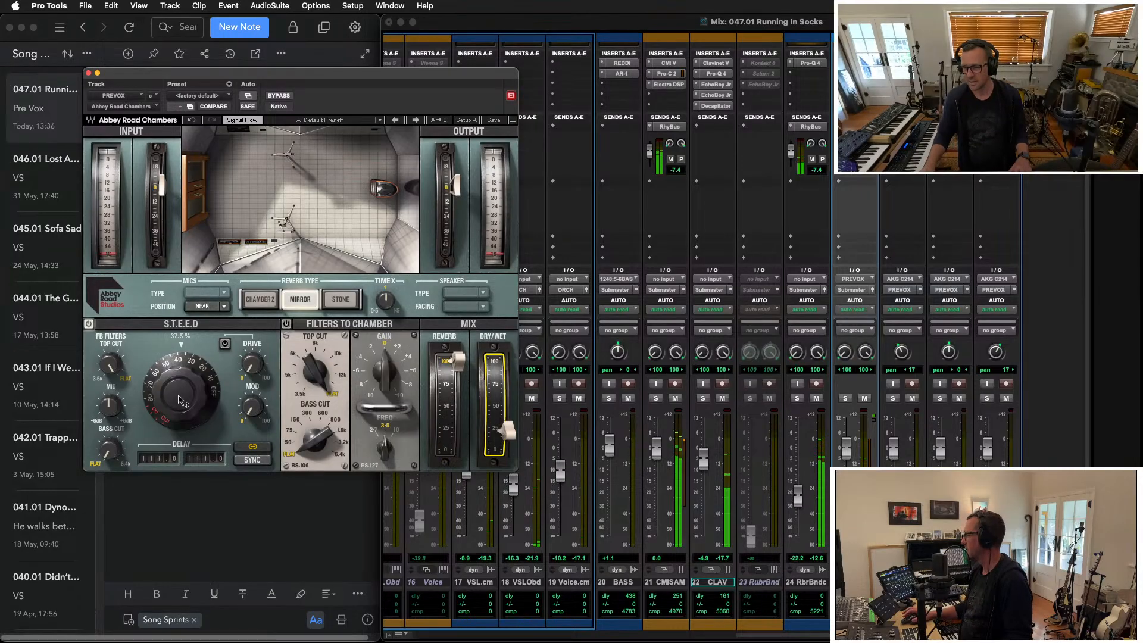
key(super+equal)
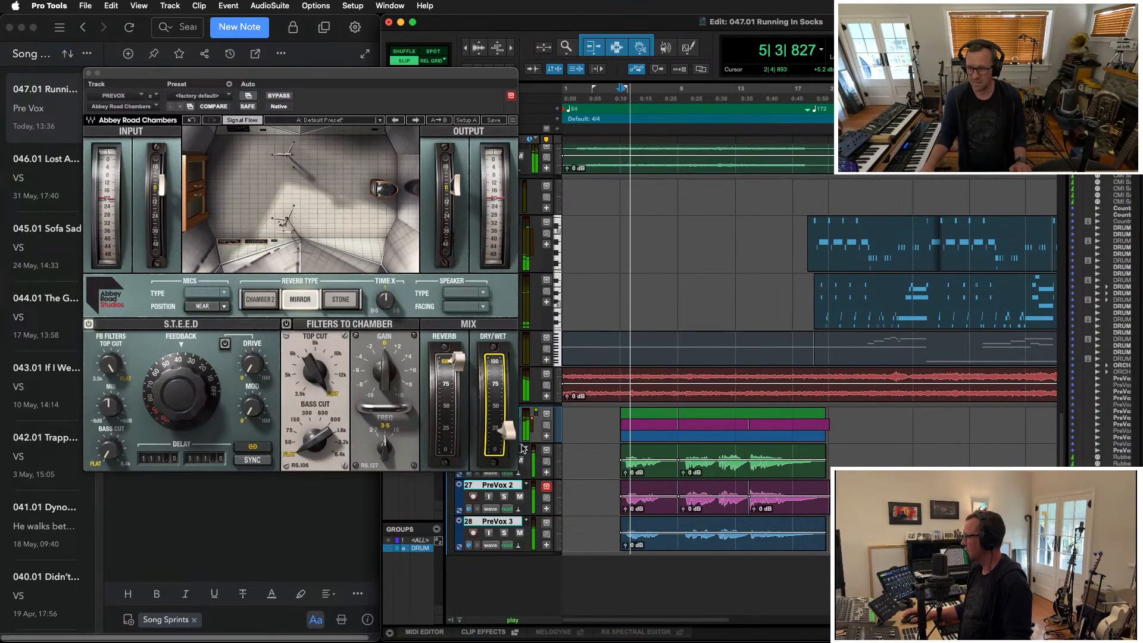
key(t)
key(t)
key(t)
key(t)
key(t)
key(t)
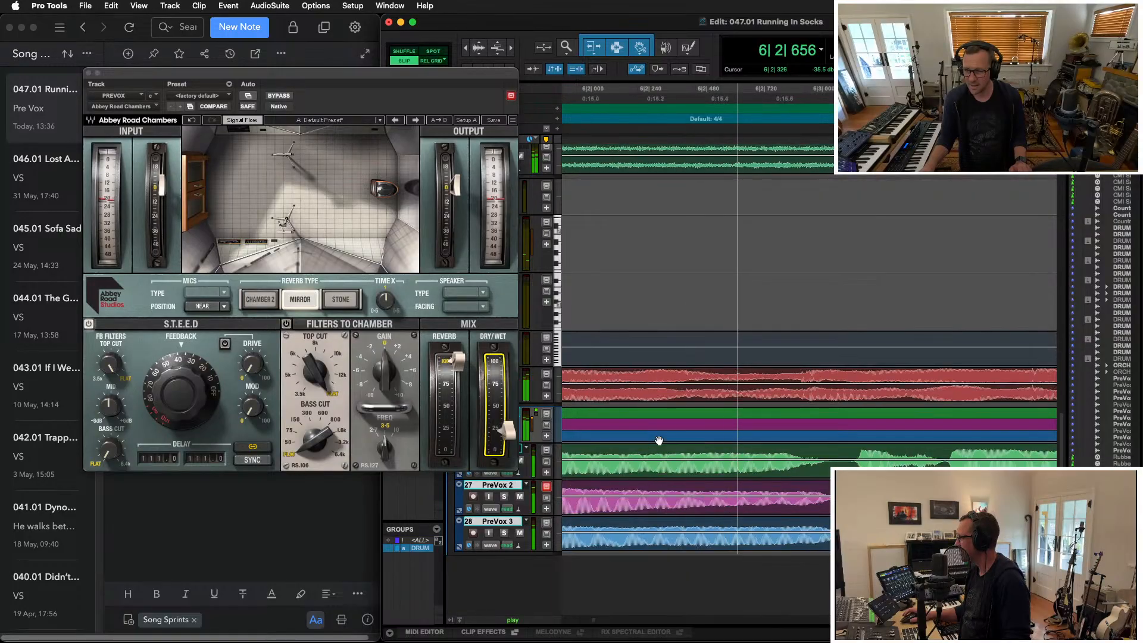
key(r)
key(r)
key(r)
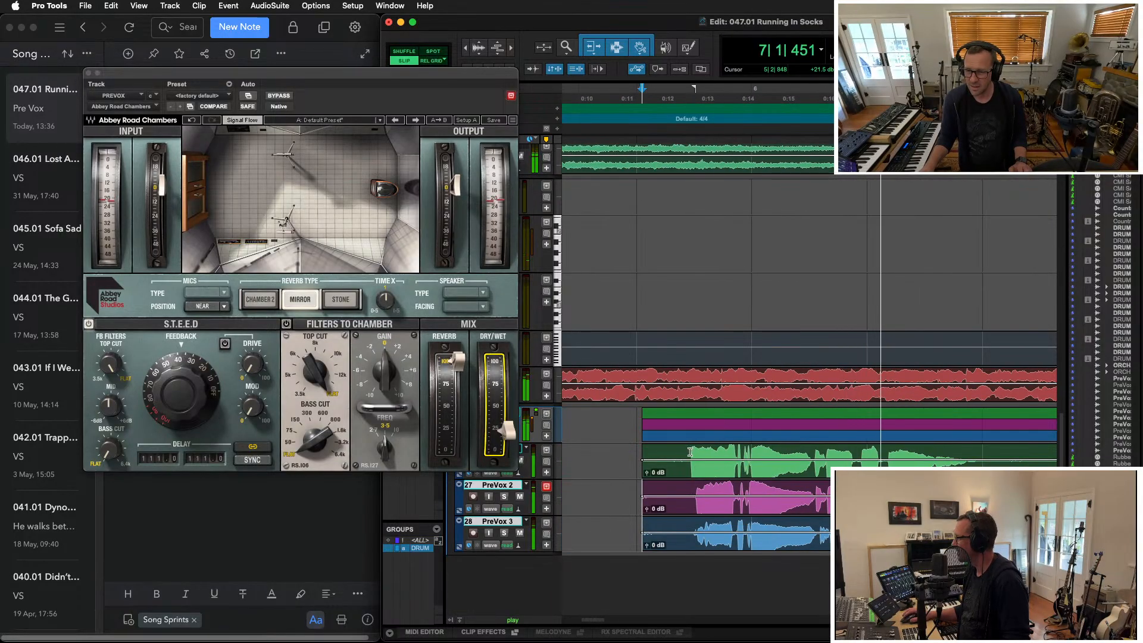
drag(687, 447, 621, 539)
key(super+w)
key(Delete)
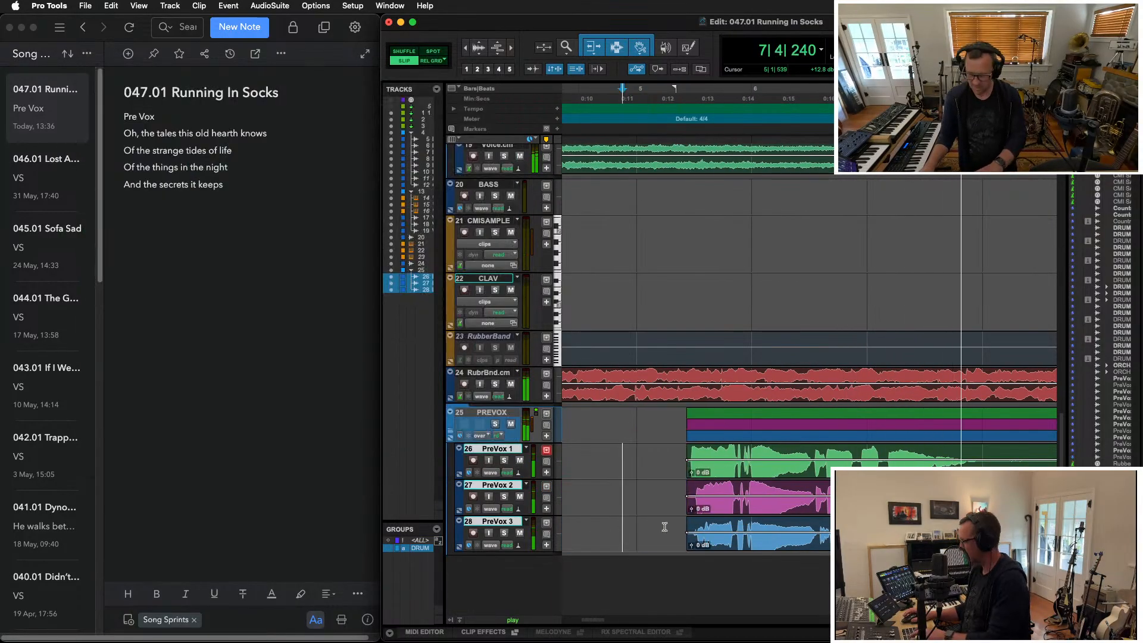
Delete the silence between the first and second phrases on all three PreVox tracks and fade in the start of the second phrase
key(r)
scroll(898, 444, right, 1)
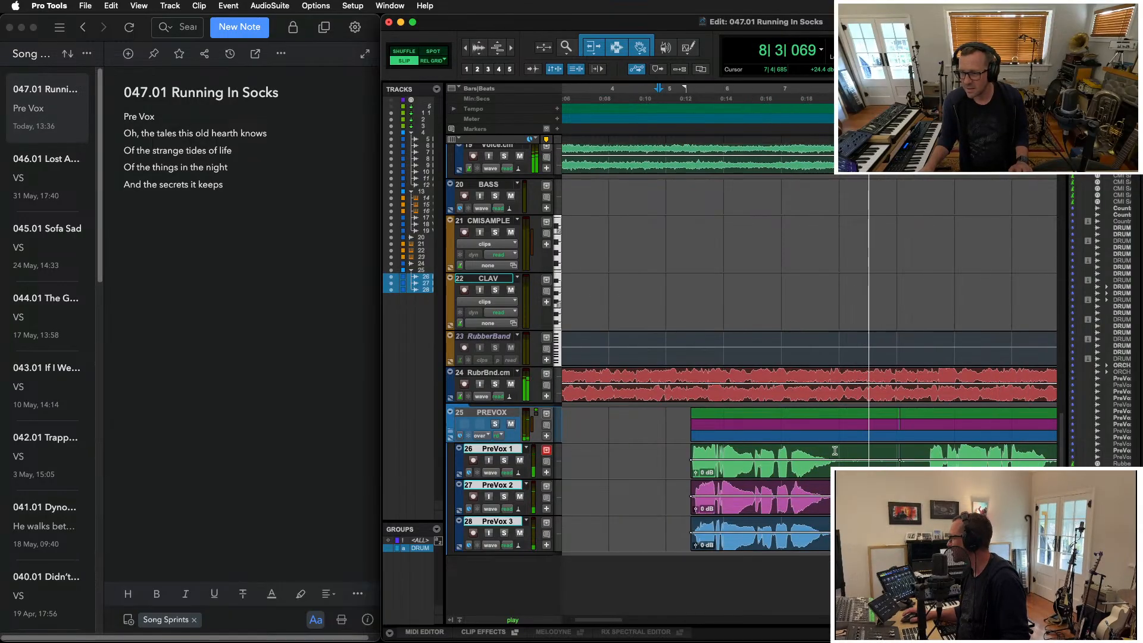
drag(846, 449, 918, 526)
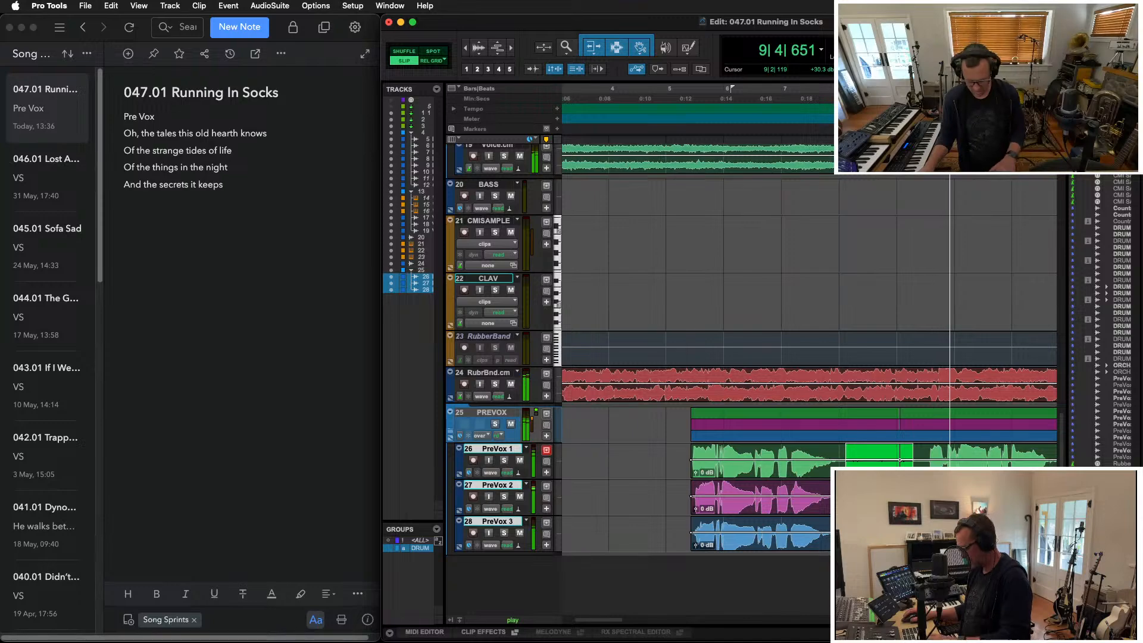
key(Delete)
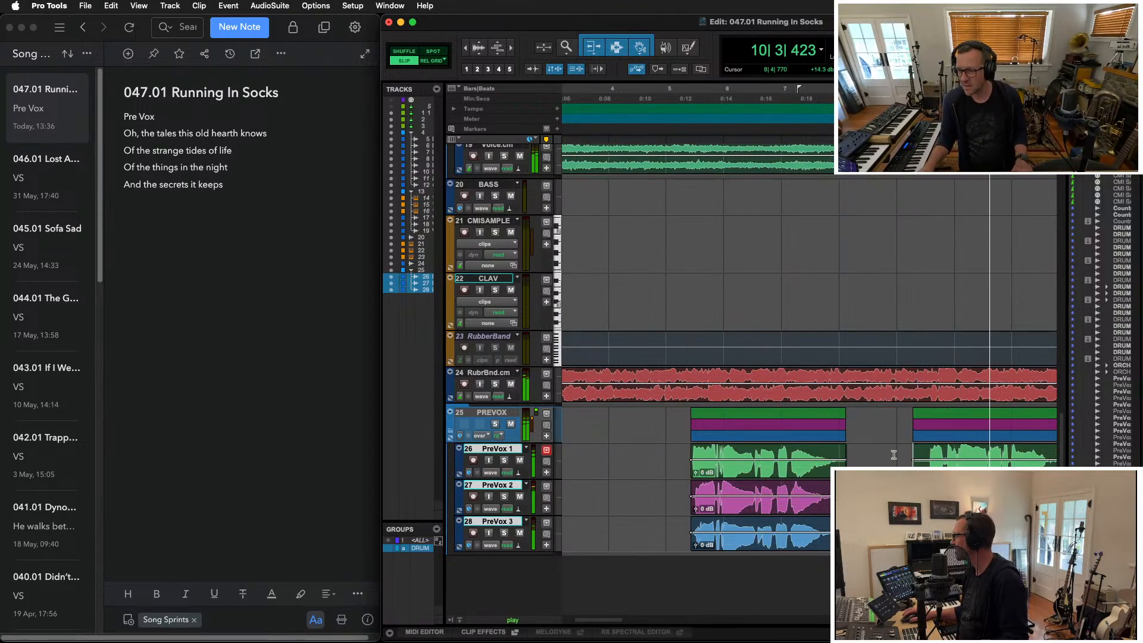
drag(913, 449, 919, 450)
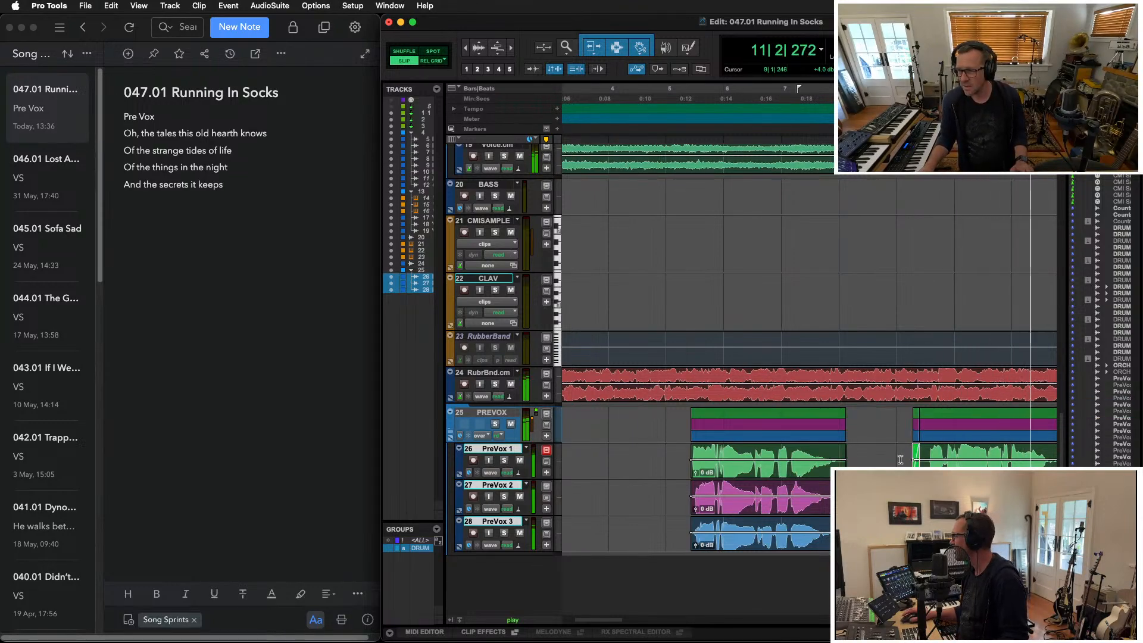
Crossfade the clip join on the PreVox 2 track just before bar 14
scroll(901, 457, right, 4)
scroll(900, 454, right, 5)
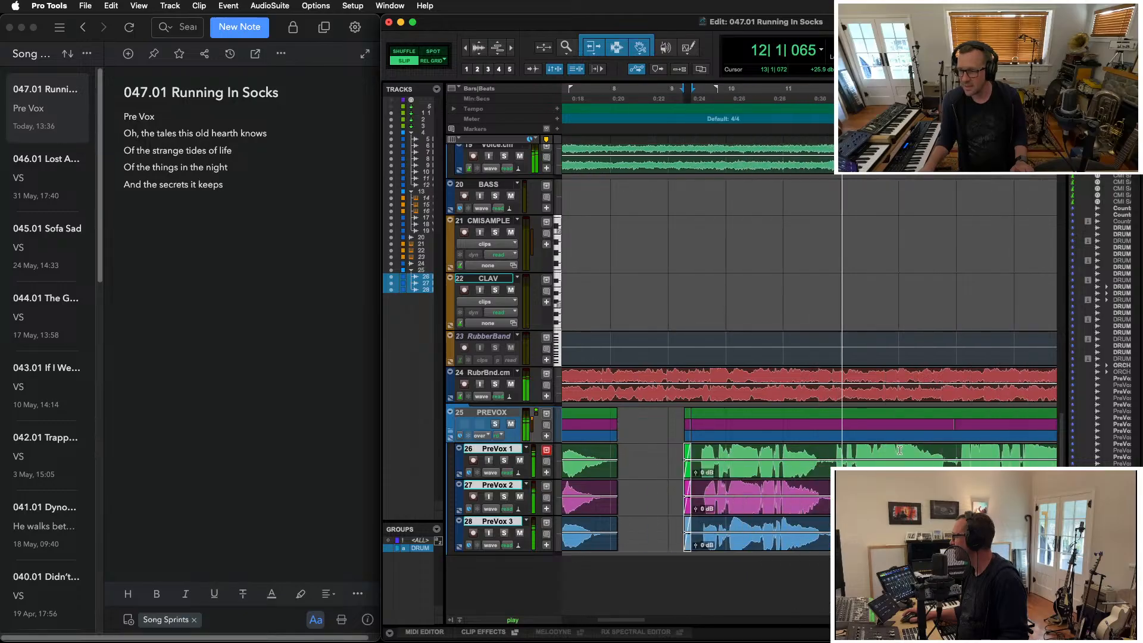
scroll(900, 449, right, 1)
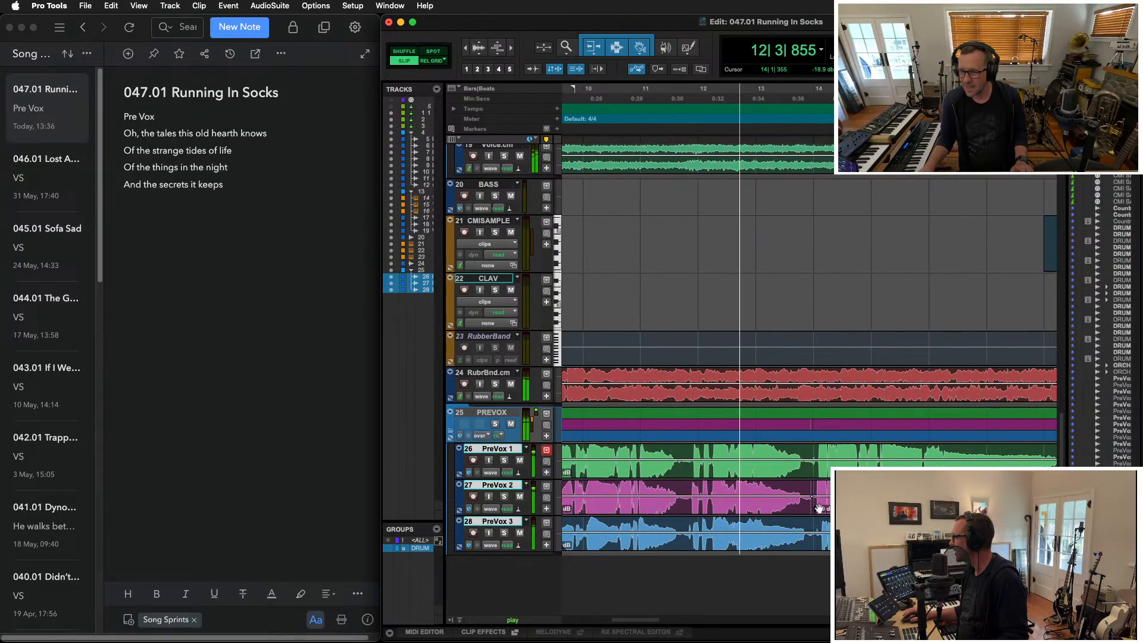
click(811, 507)
drag(812, 510, 817, 509)
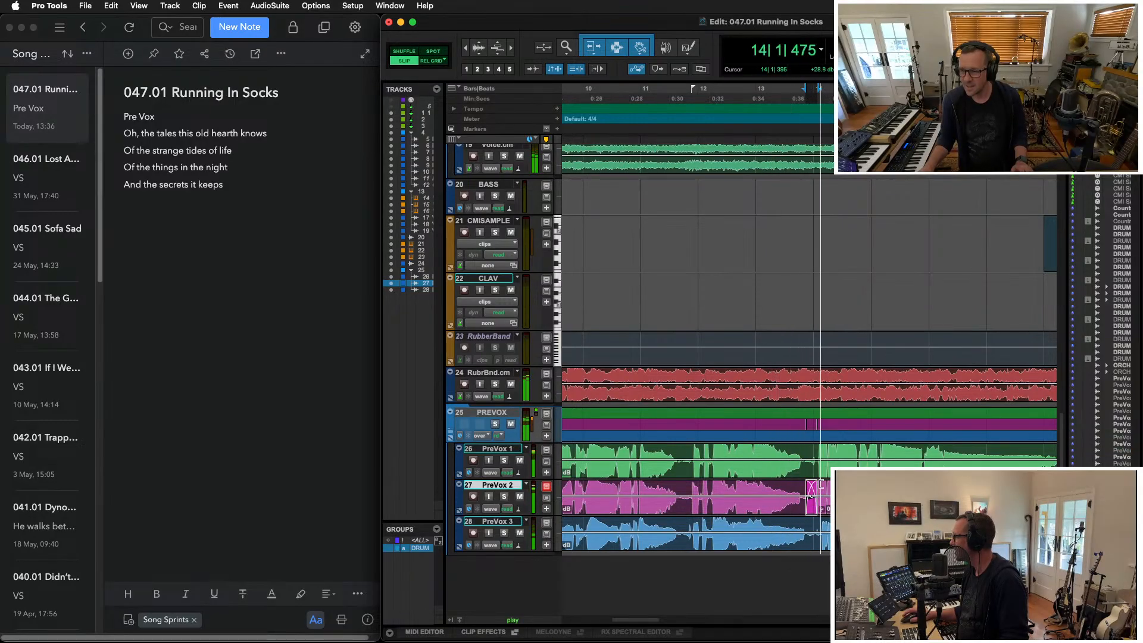
Trim the silent ends of the final clips on the PreVox tracks back to just after the last phrase
scroll(824, 485, right, 2)
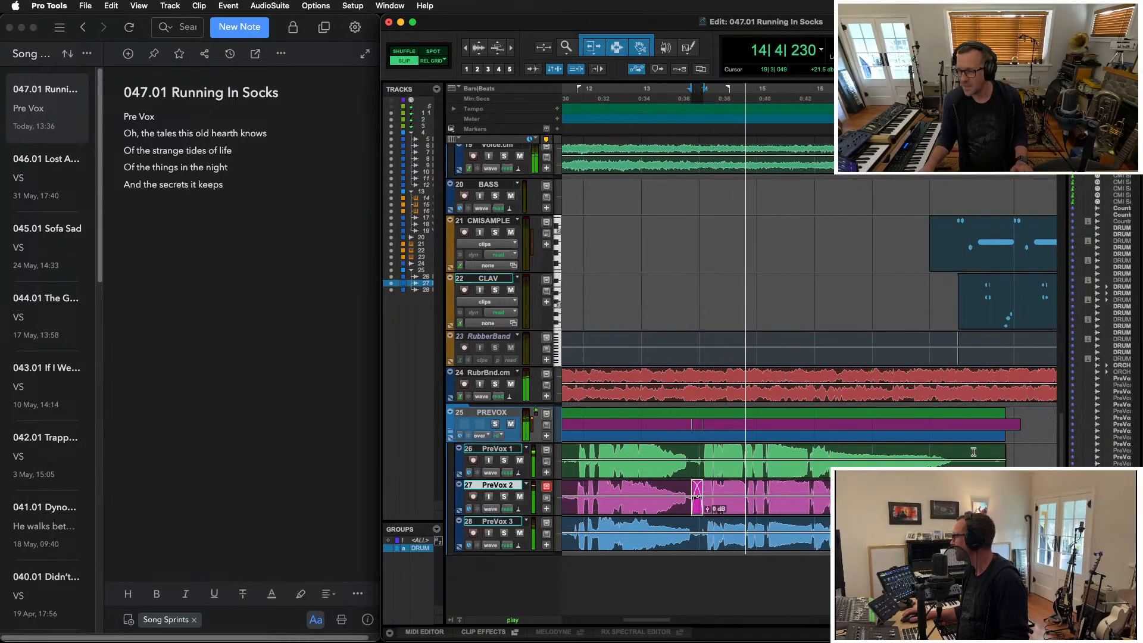
drag(1005, 457, 971, 456)
drag(1020, 494, 978, 530)
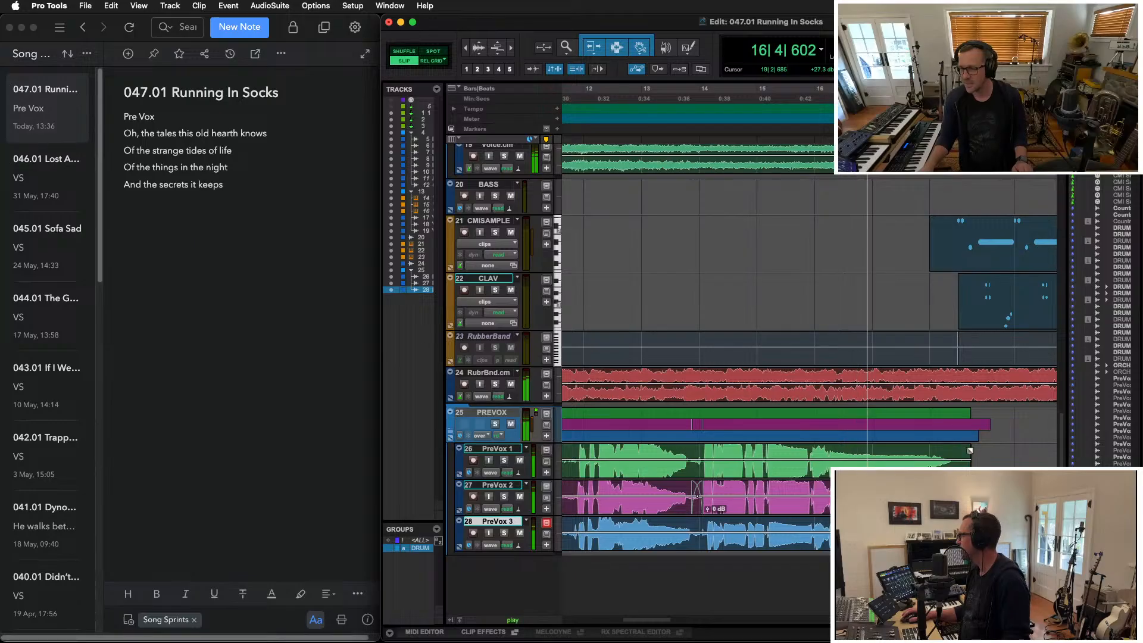
Add short fade-outs to the ends of the final clips on the PreVox tracks
drag(969, 447, 959, 447)
drag(1009, 484, 975, 484)
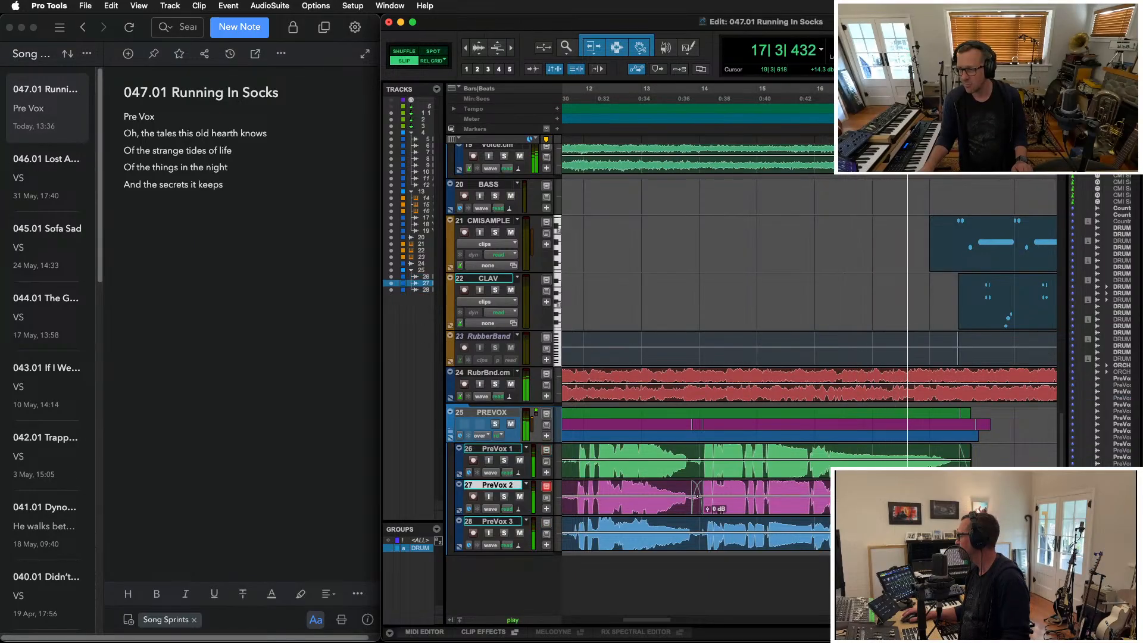
key(f)
drag(1002, 521, 996, 521)
key(r)
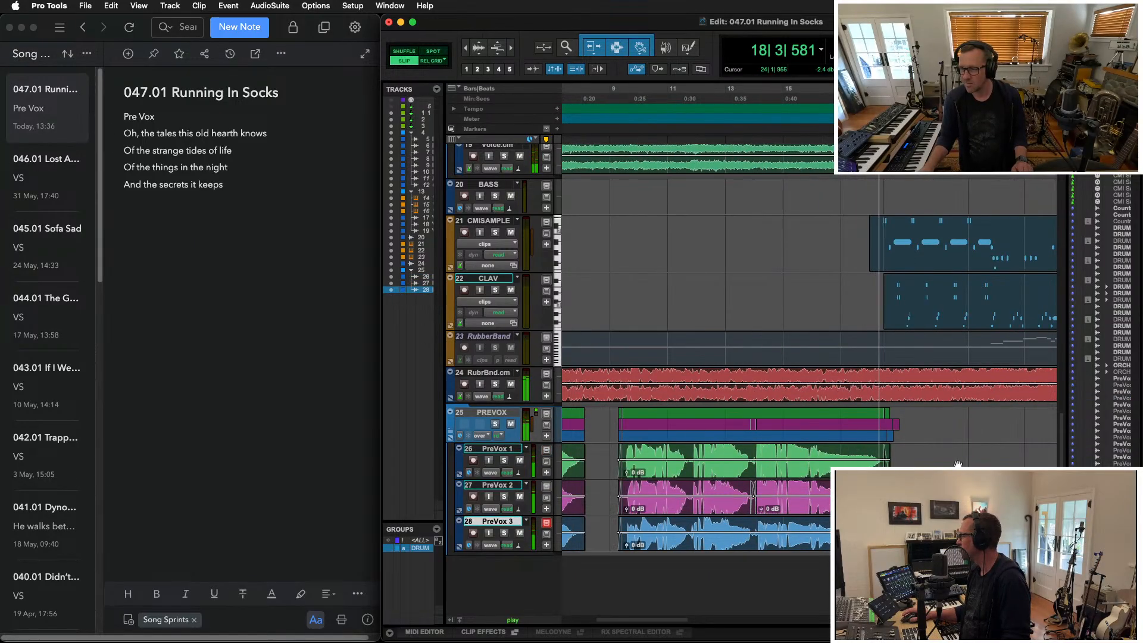
click(896, 451)
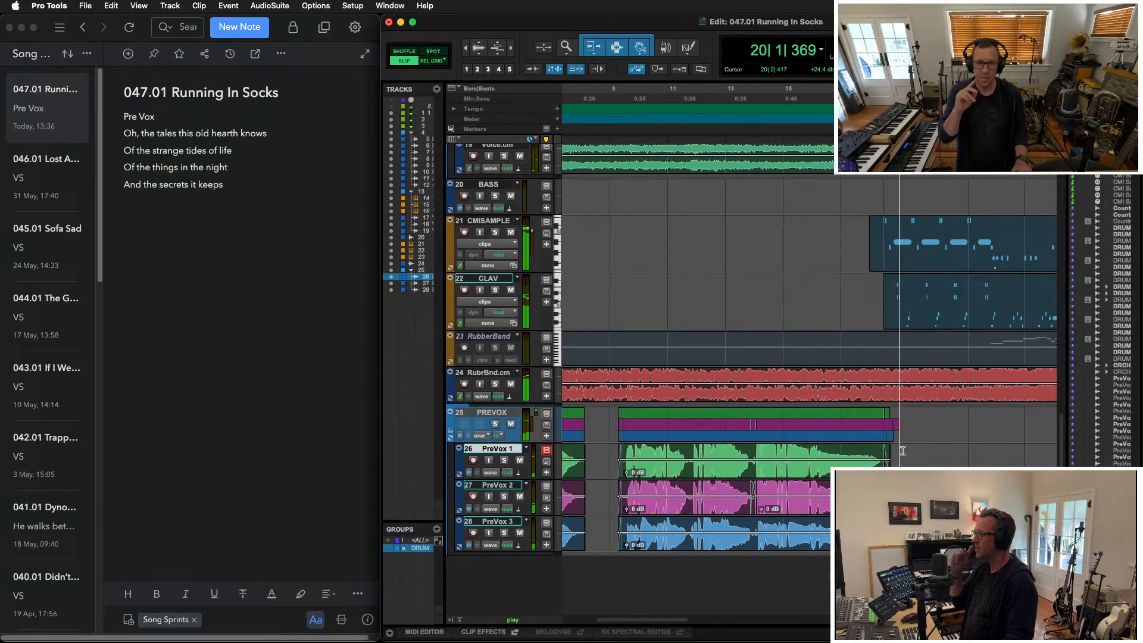
Stop playback, review the lyric note in UpNote, and return to Pro Tools
click(325, 328)
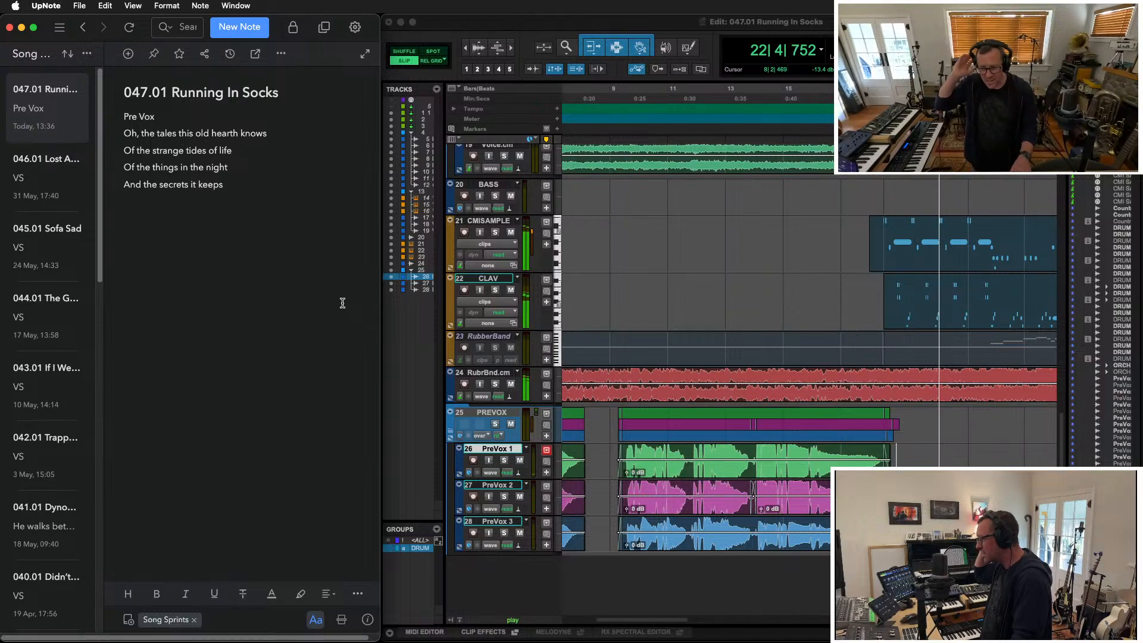
click(683, 21)
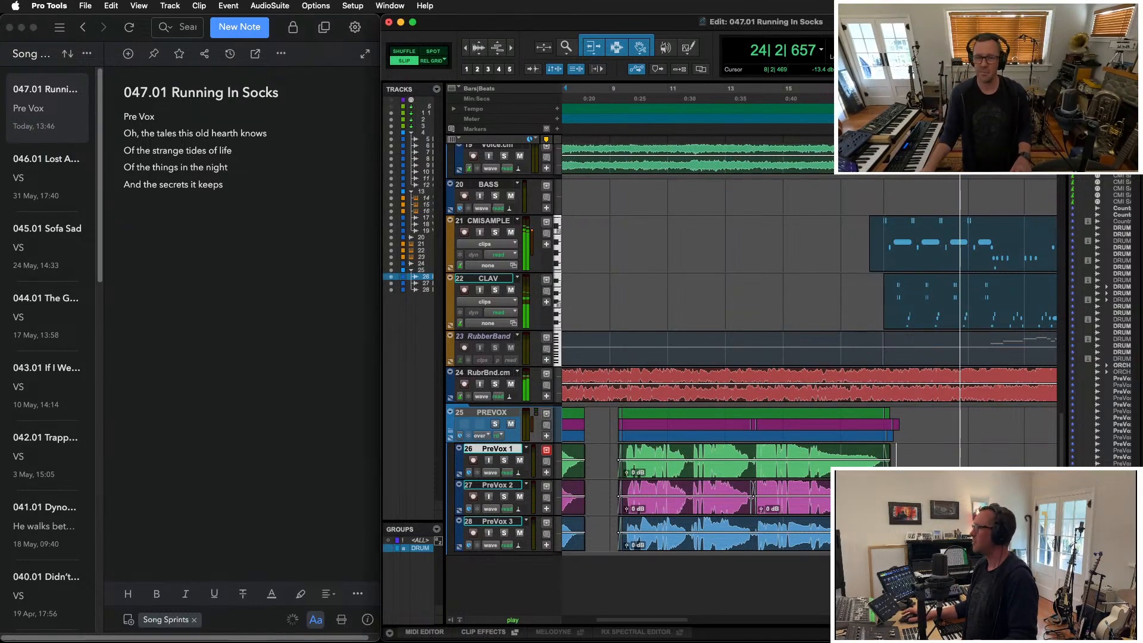
key(space)
click(188, 359)
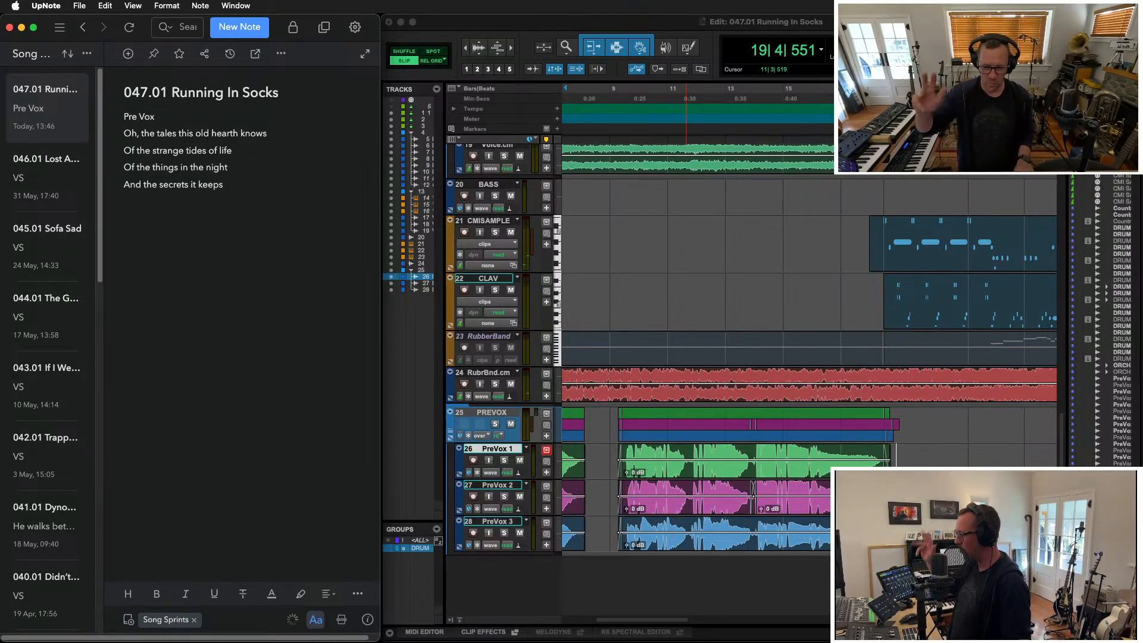
key(super+Tab)
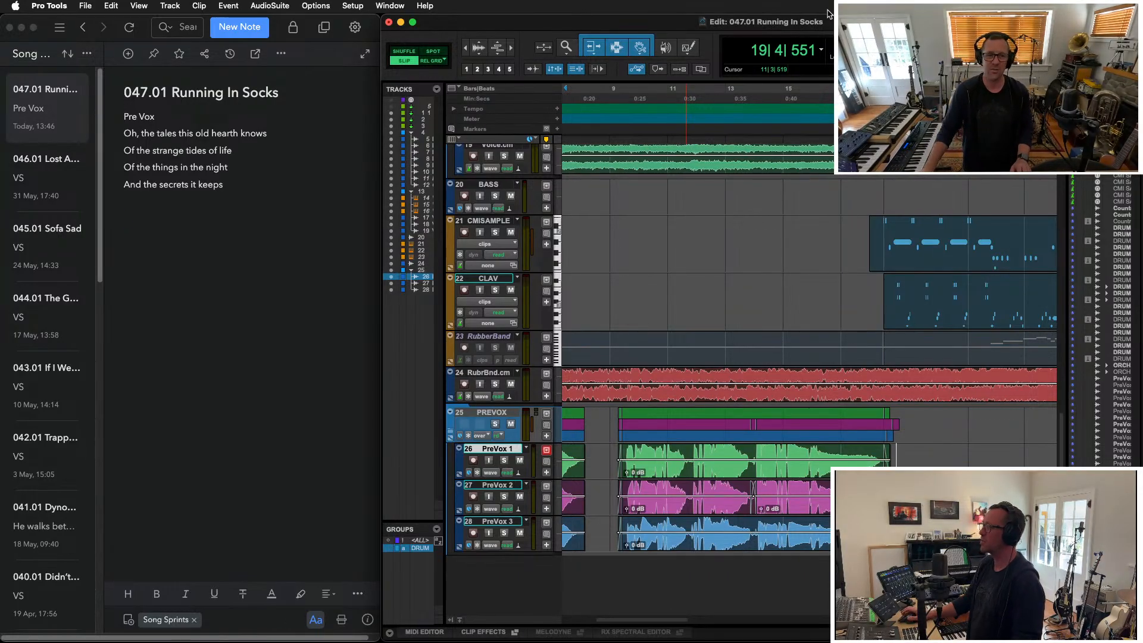
Show the whole arrangement and play the song from the section before the first BASS clip
key(super+equal)
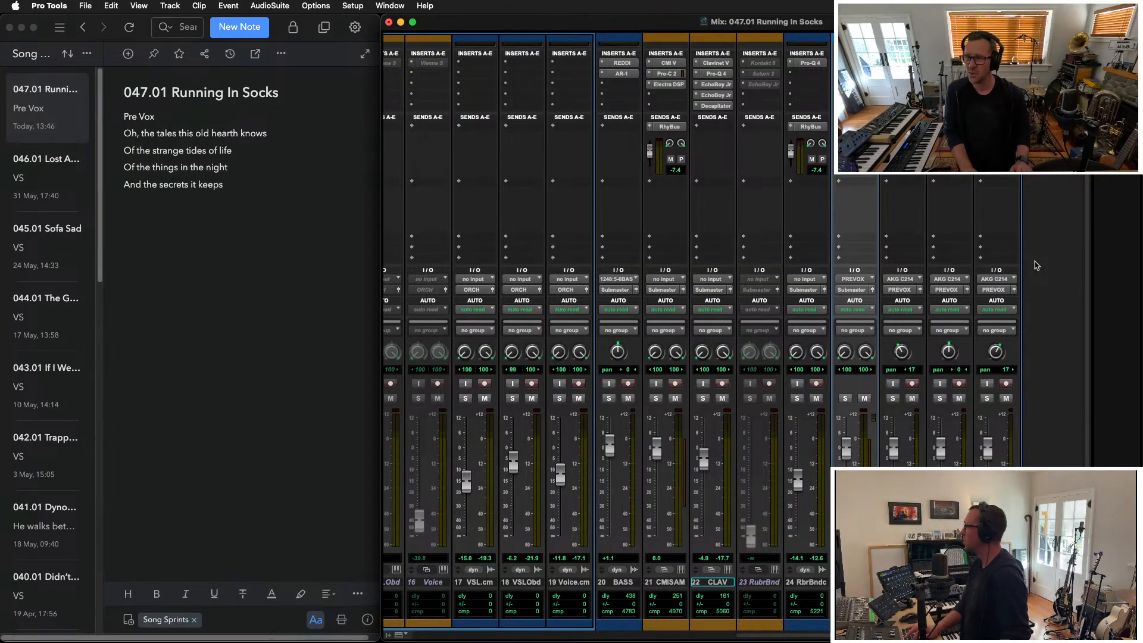
key(super+equal)
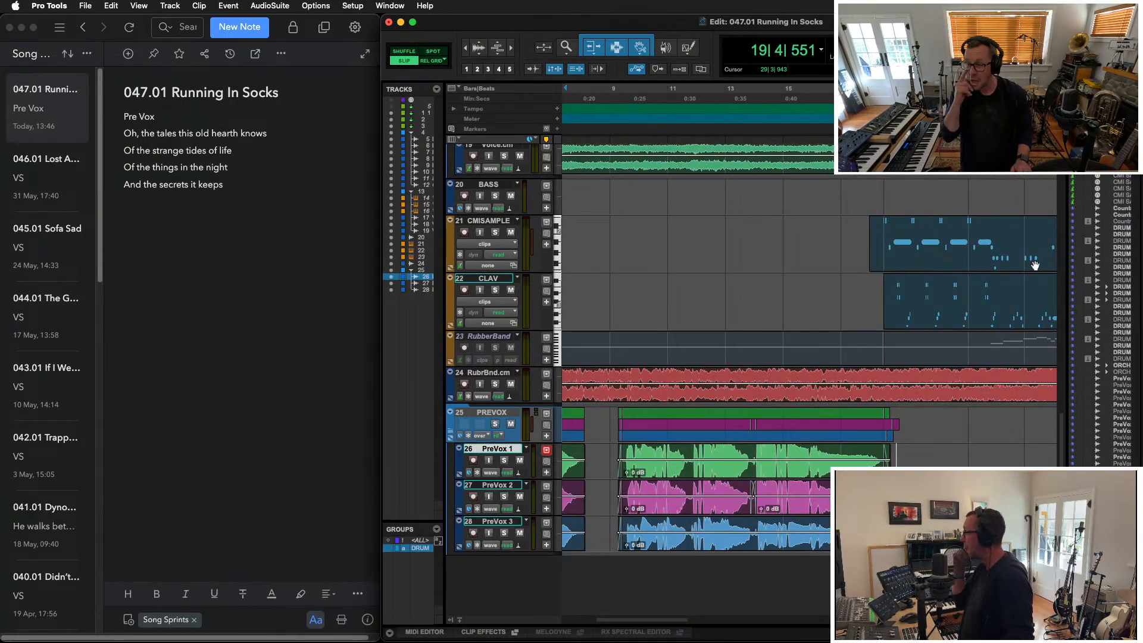
key(super+bracketleft)
key(super+bracketleft)
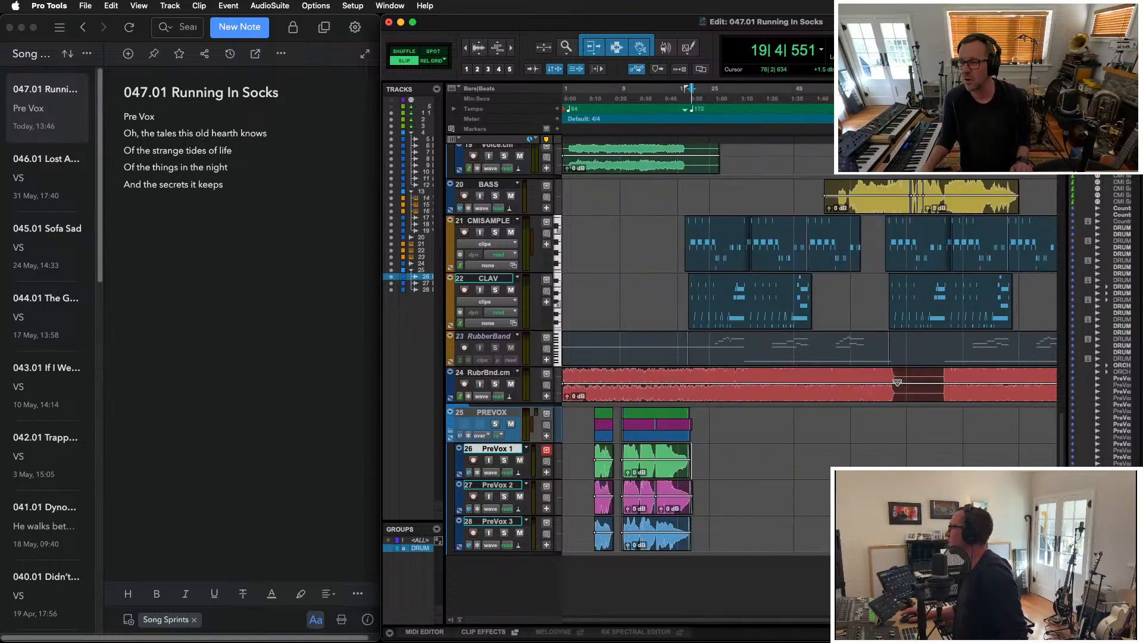
key(super+bracketleft)
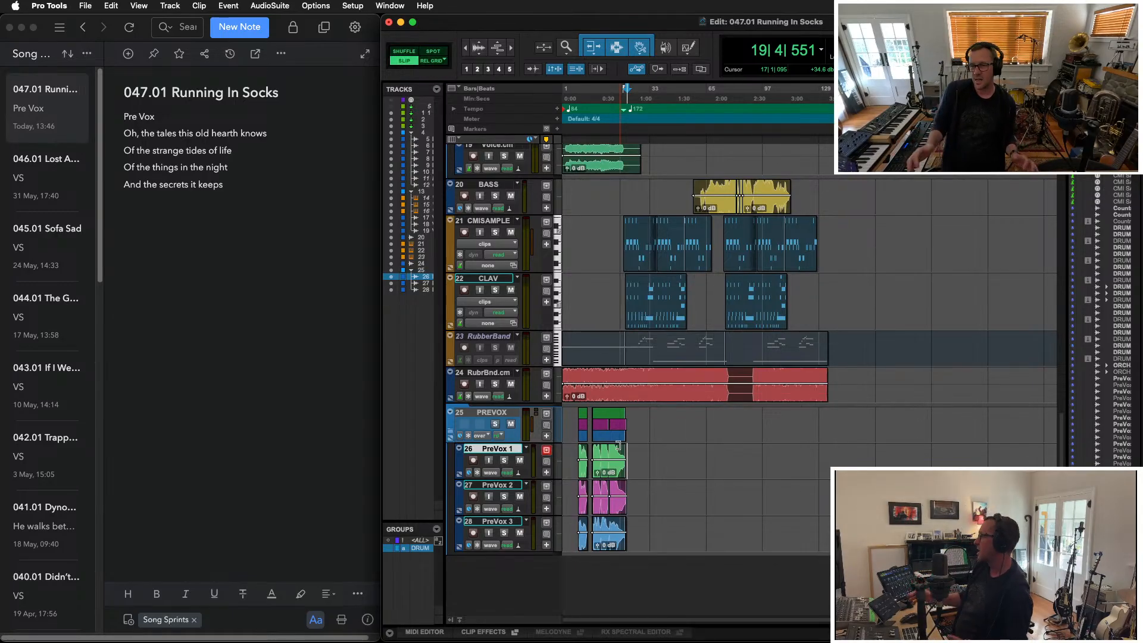
click(674, 193)
key(space)
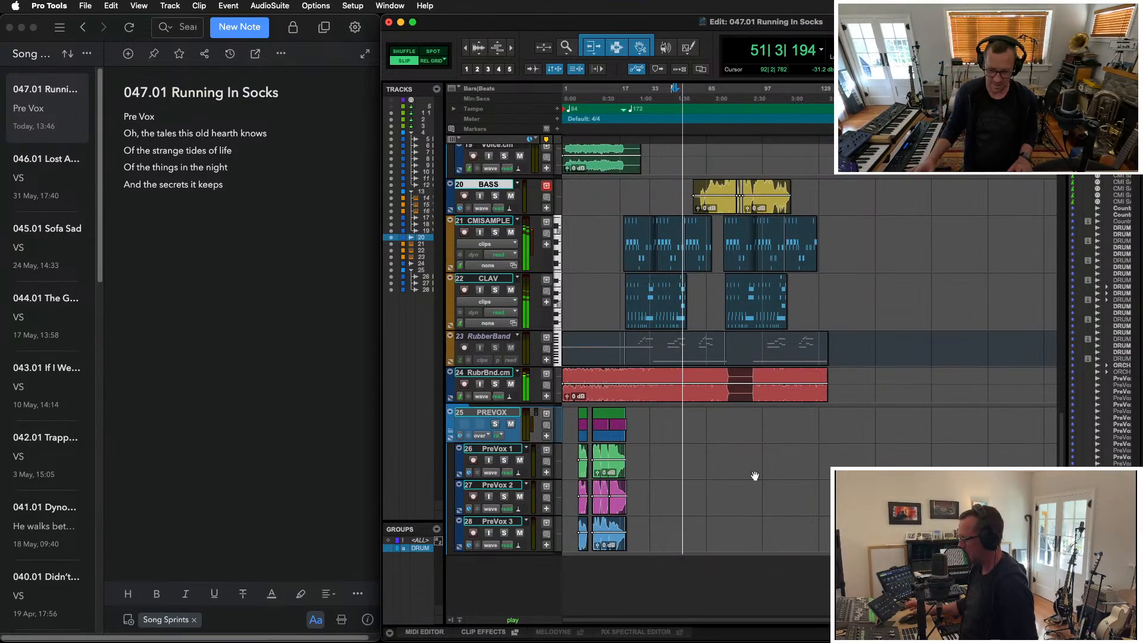
key(t)
key(t)
key(t)
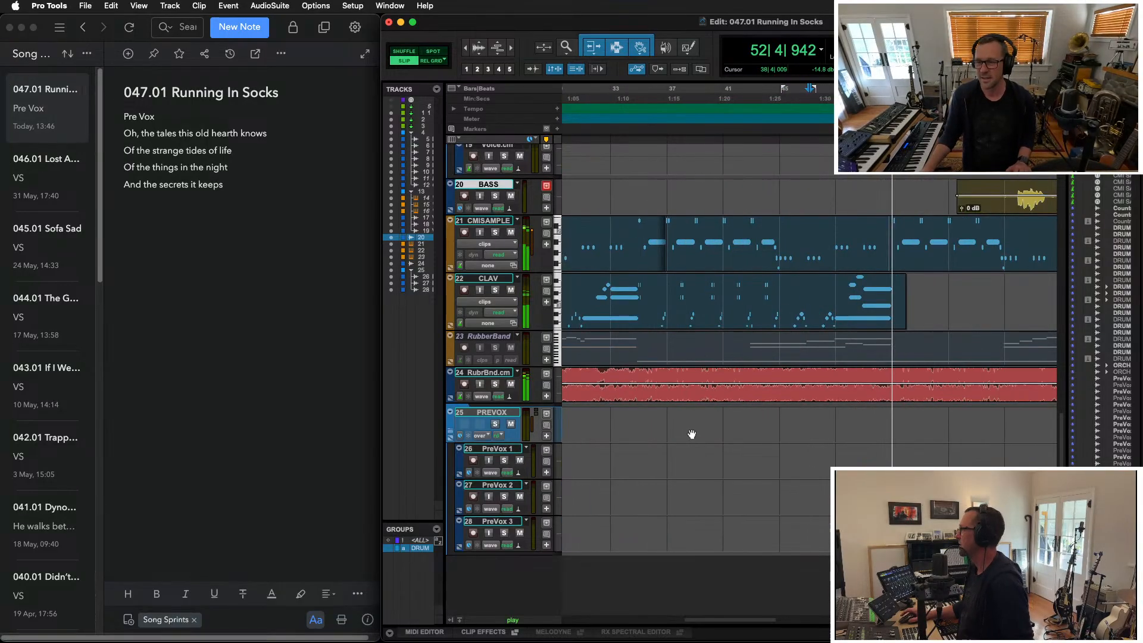
Stop playback, then play the song from the start of the first CMISAMPLE clip
key(r)
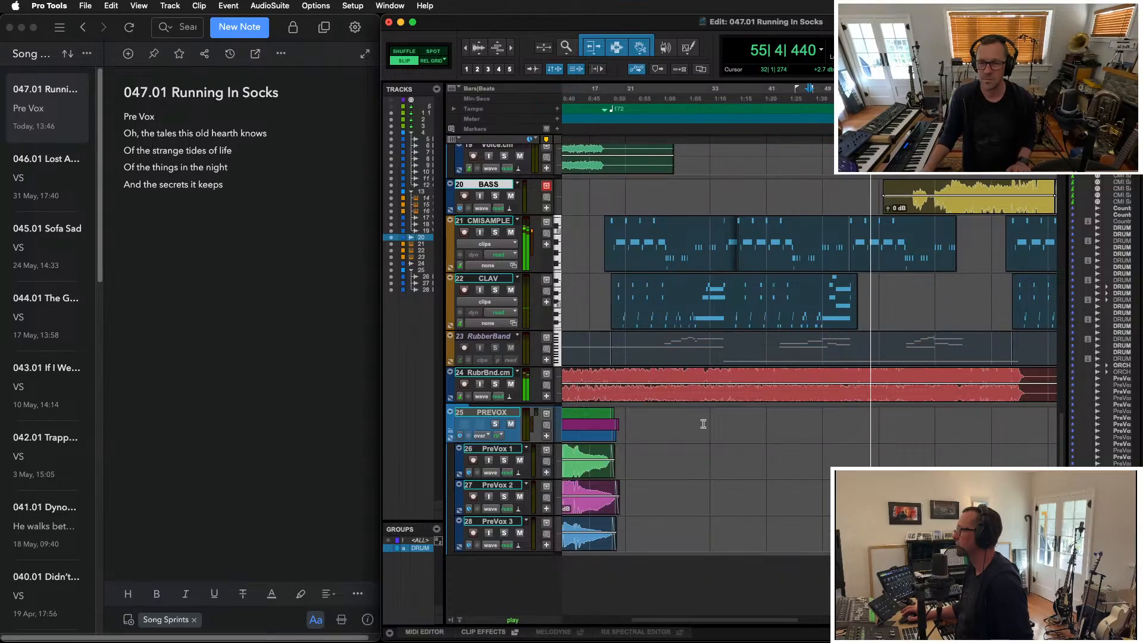
key(space)
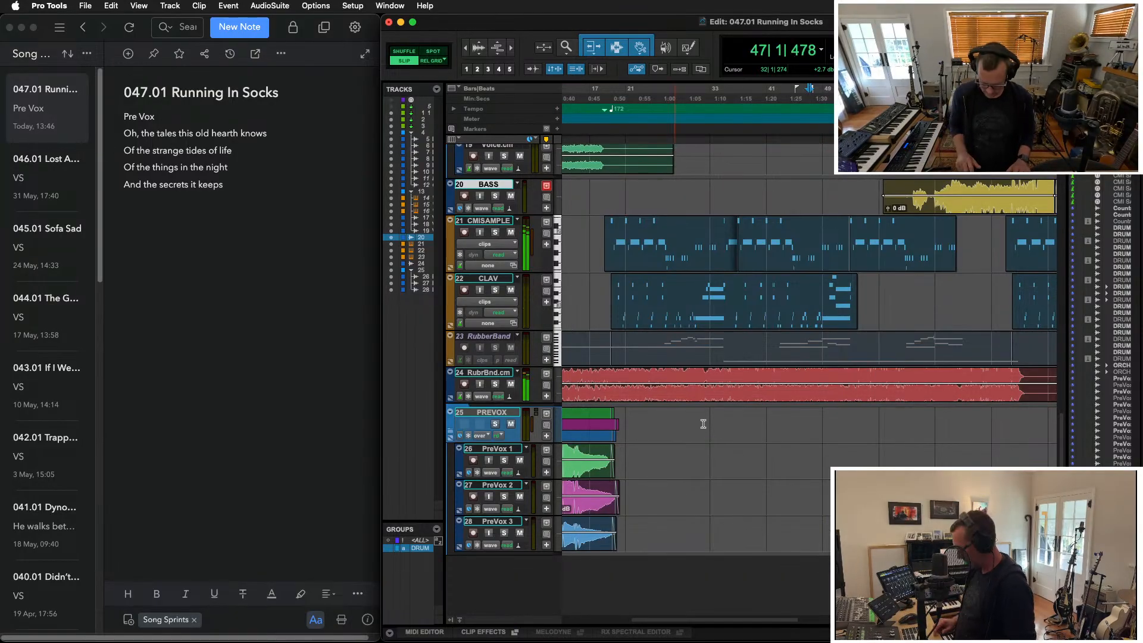
key(Return)
key(space)
key(space)
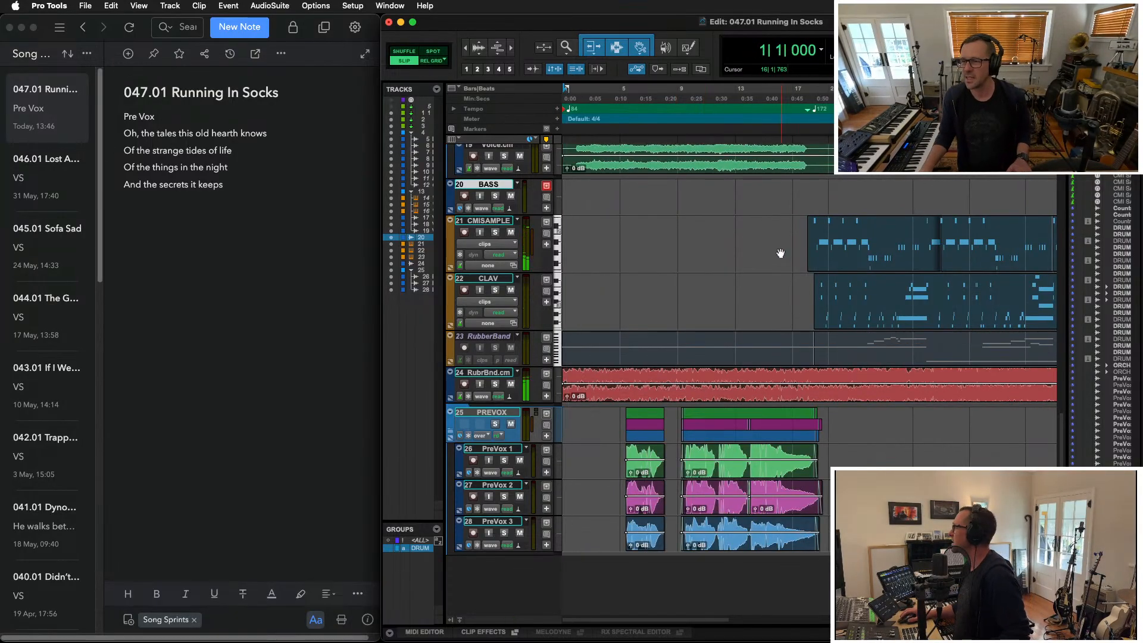
click(808, 241)
key(space)
key(t)
key(t)
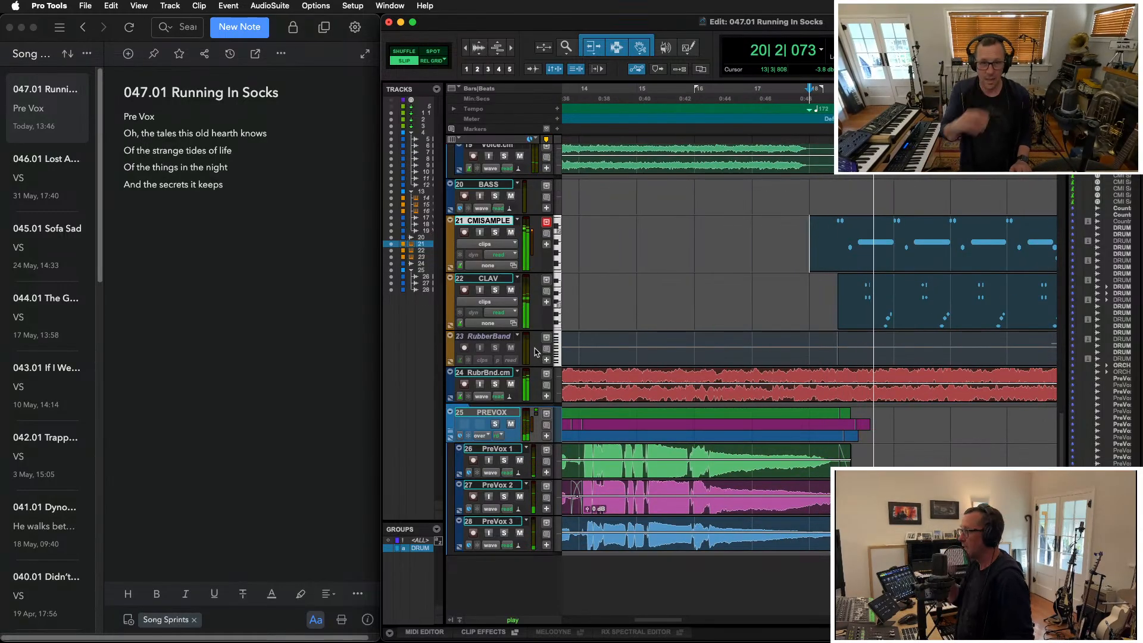
Switch to UpNote and add the heading "VS 1" below the Pre Vox lyrics
click(137, 255)
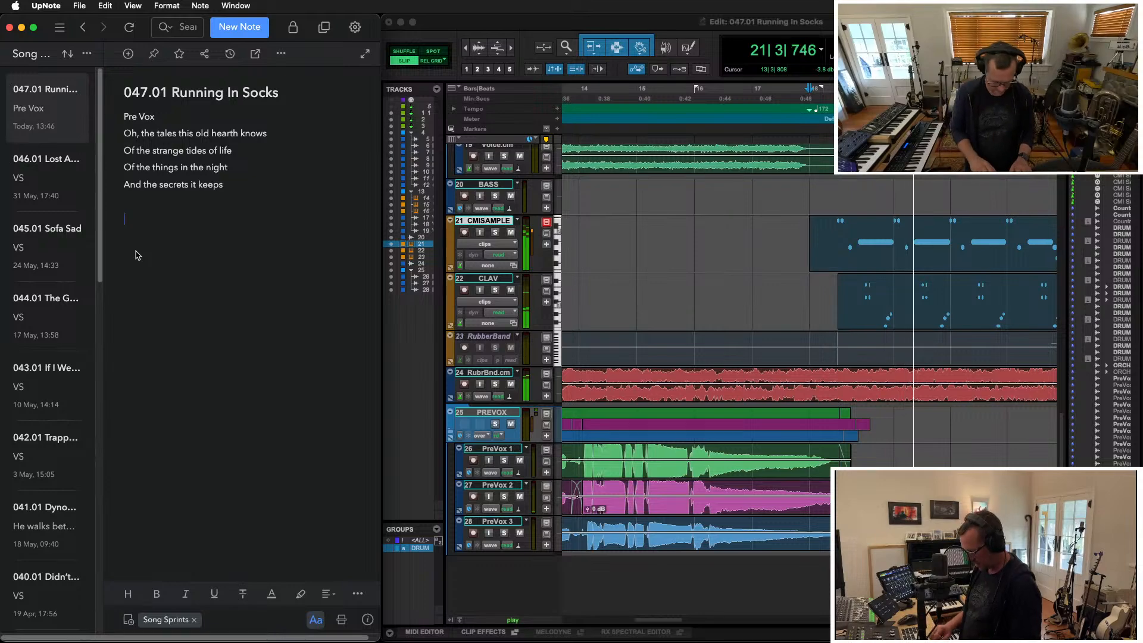
text(Ver)
text(se)
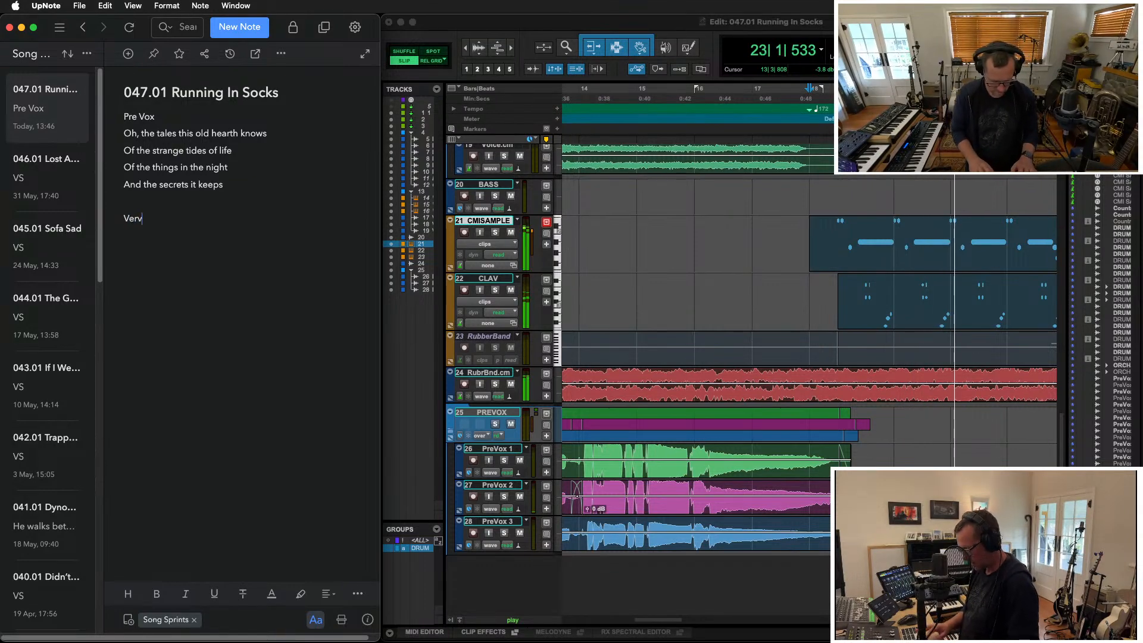
key(shift+alt+Left)
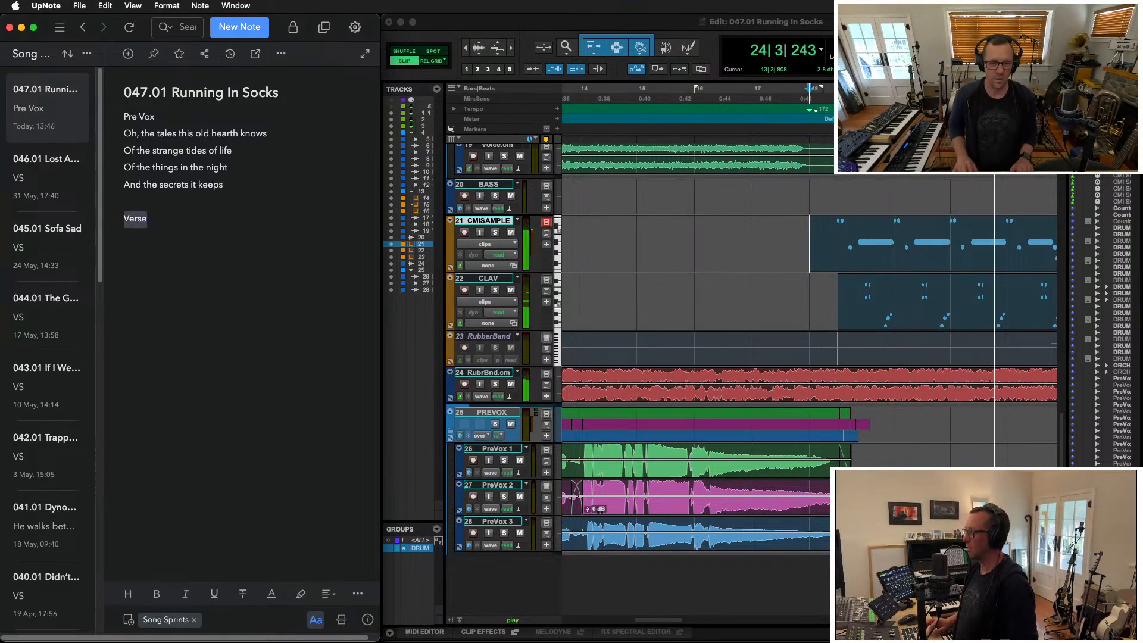
text(VS 1)
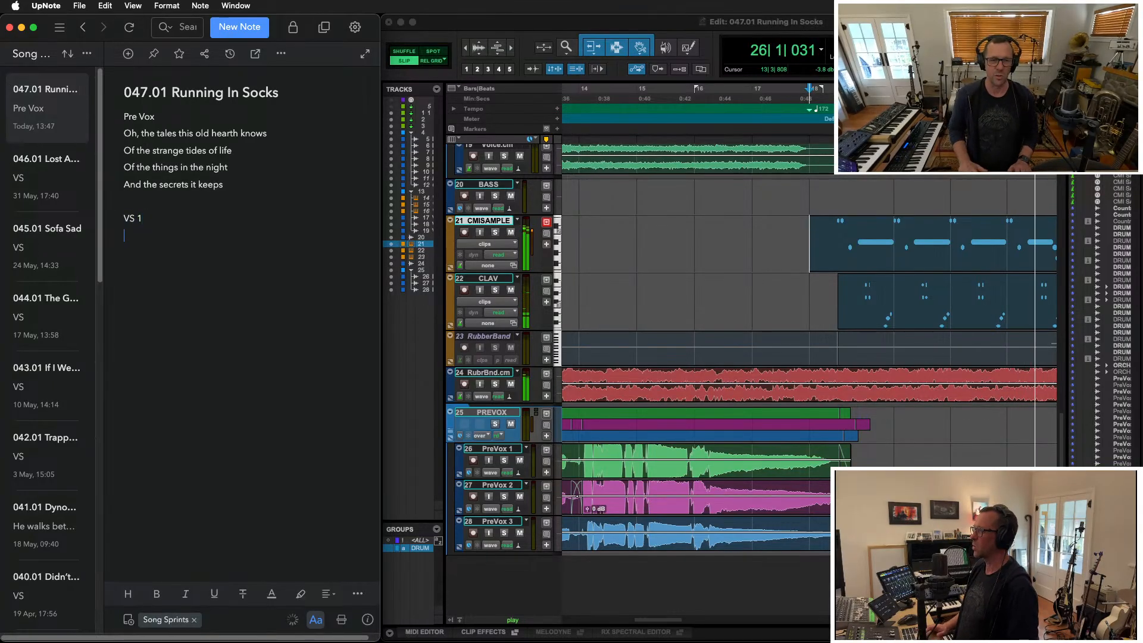
Return to Pro Tools, stop playback and create six mono audio tracks named "VS Vox" below the RubrBnd.cm track
click(911, 191)
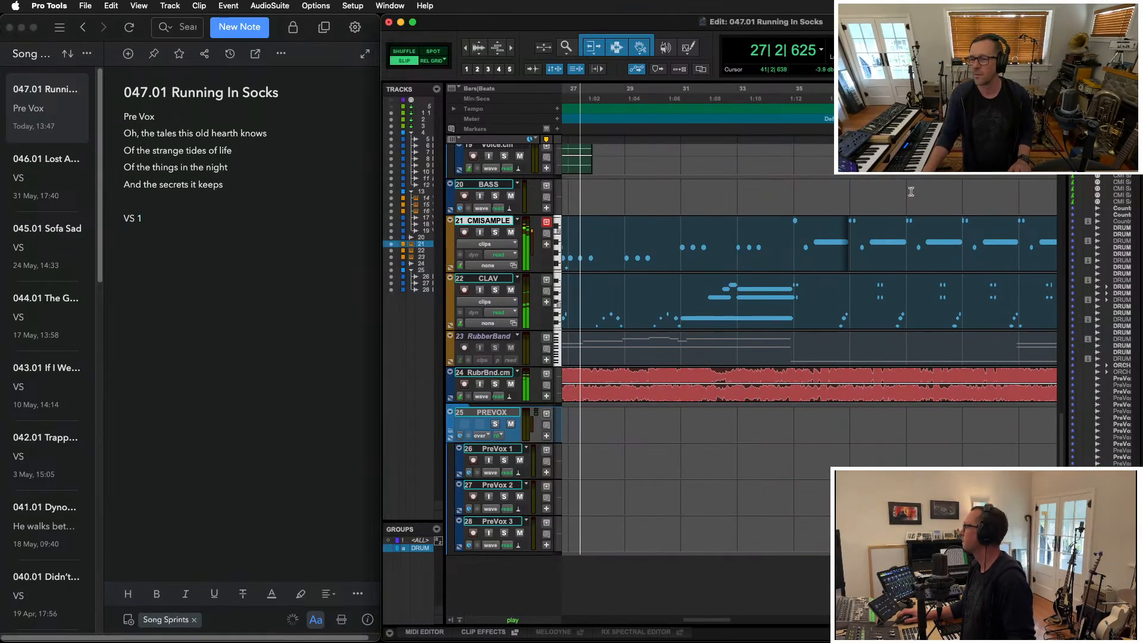
key(r)
key(r)
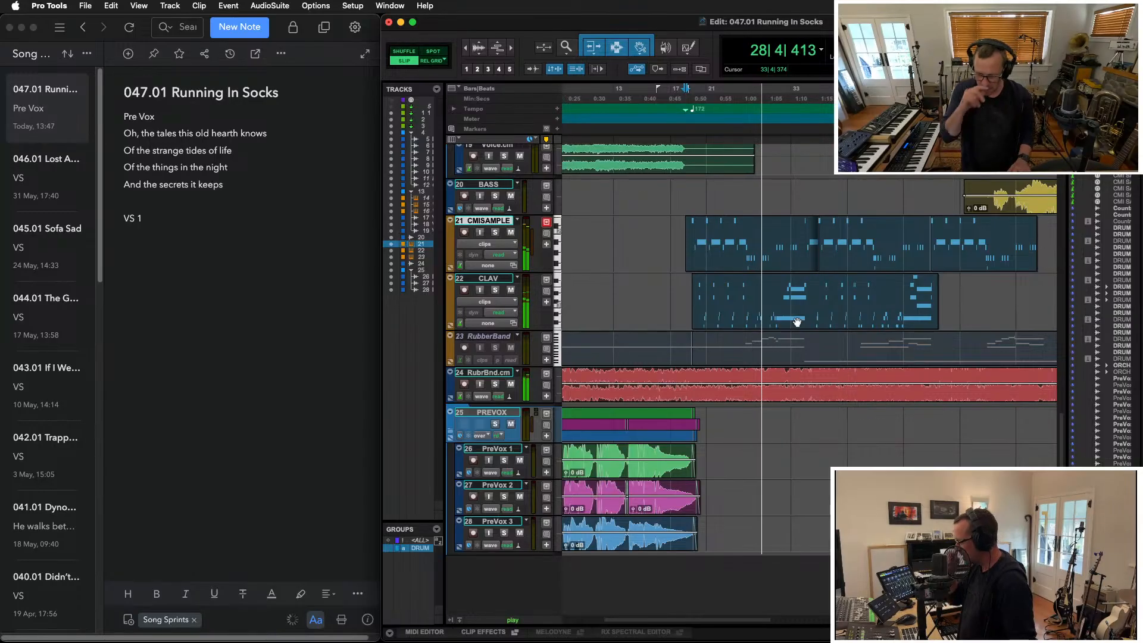
key(space)
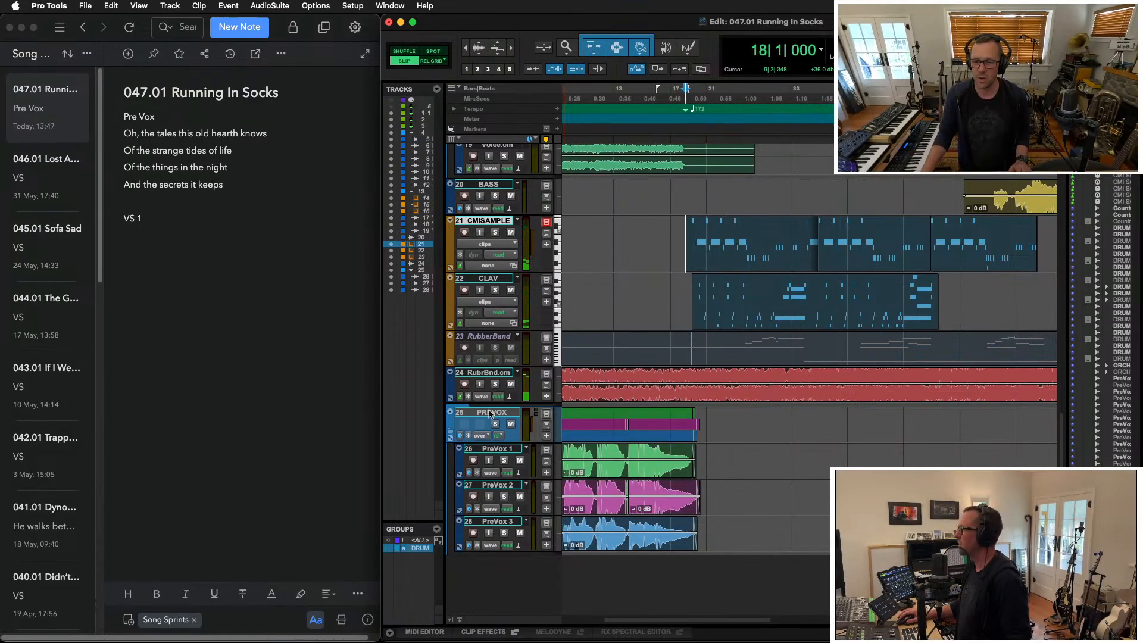
click(488, 373)
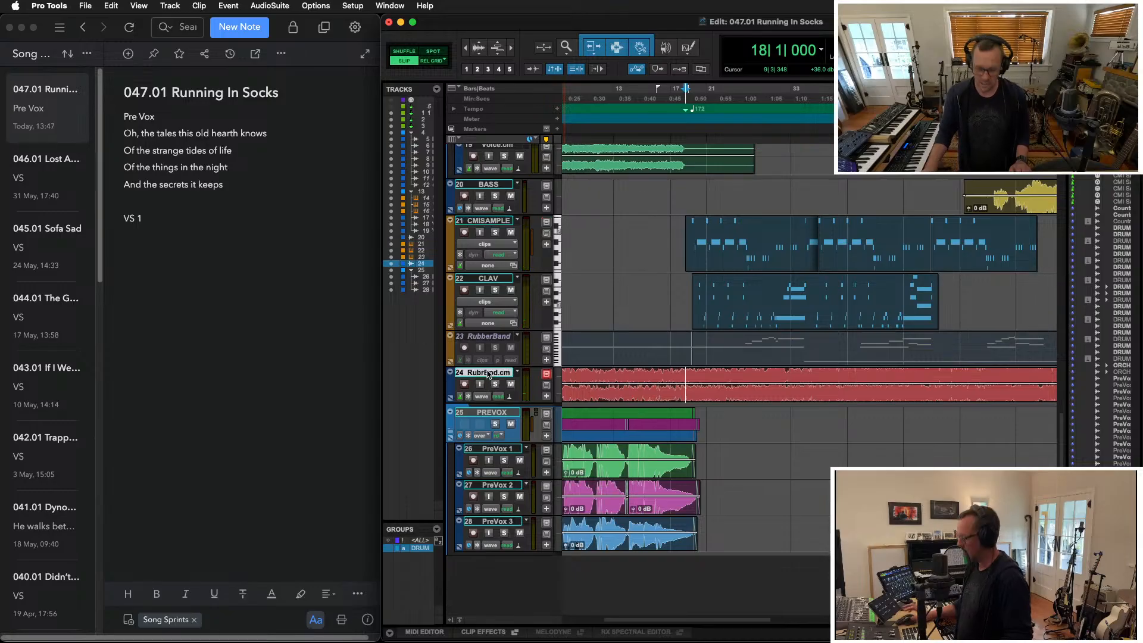
key(super+shift+n)
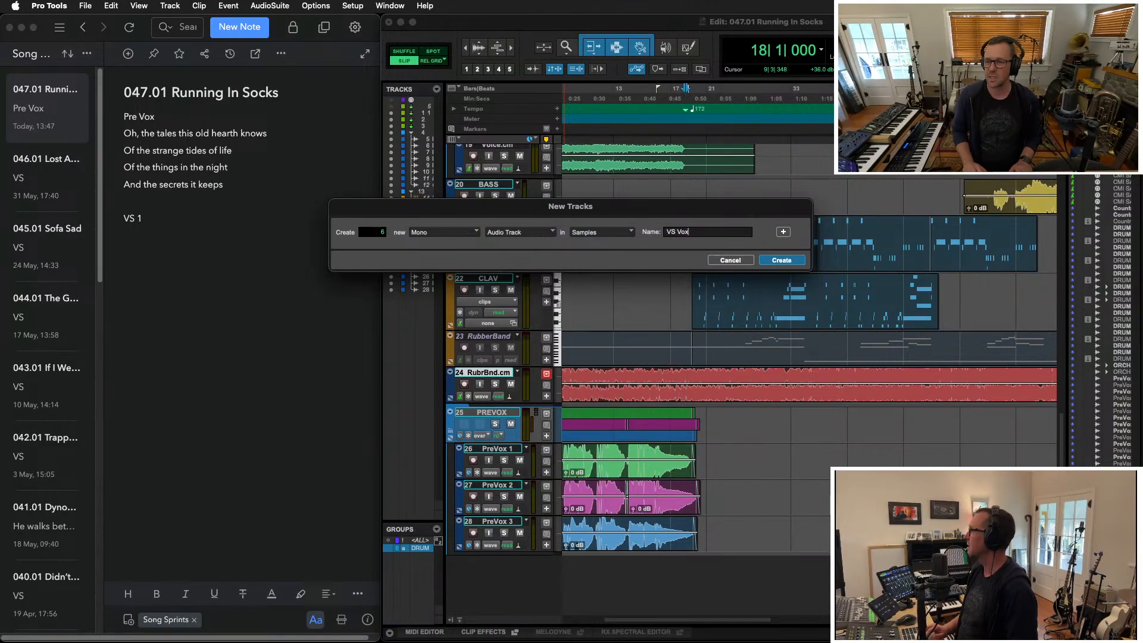
key(Return)
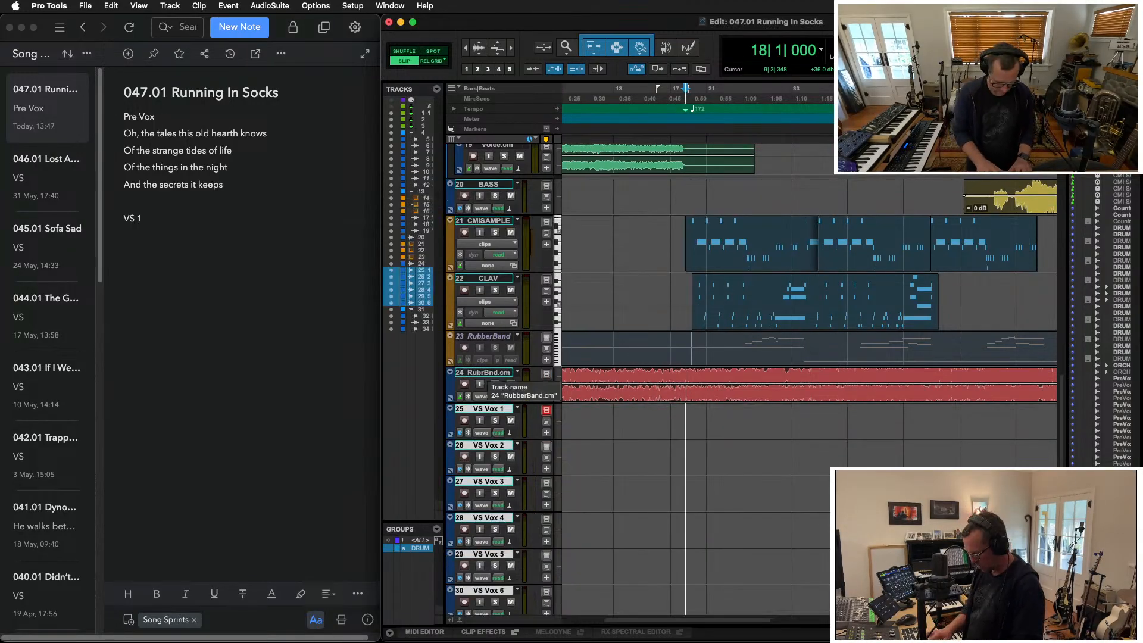
Move the new VS Vox tracks into a stereo routing folder named "VS VOX", routing the tracks to it
key(super+alt+shift+n)
text(VS VOX)
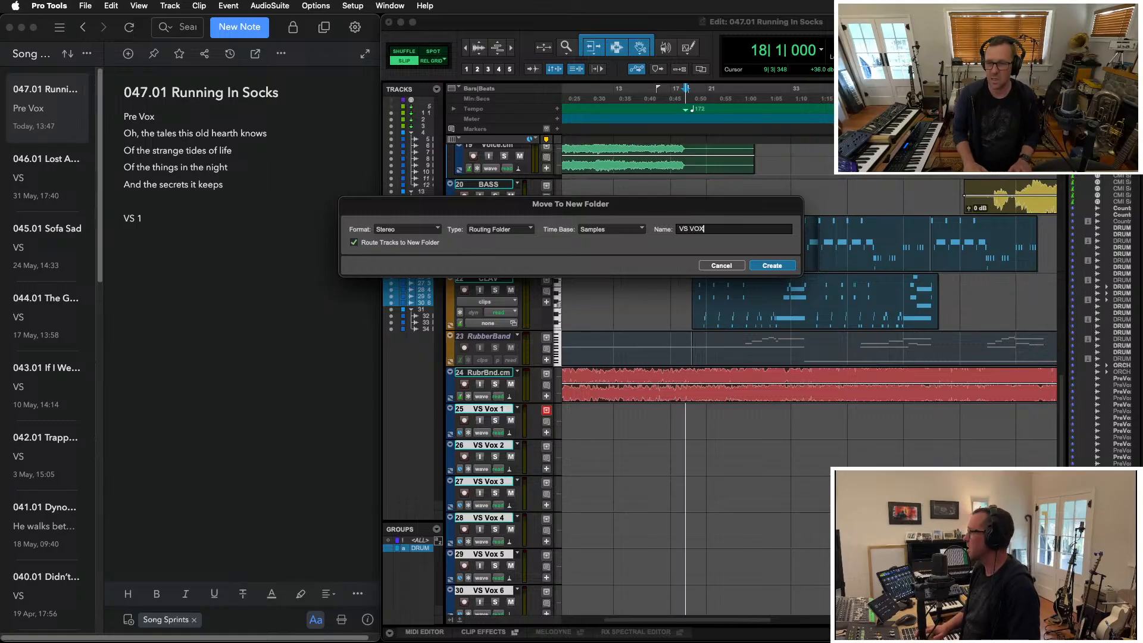
key(Return)
Show the mixer and insert the stereo CLA-2A compressor on the VS VOX folder track
key(super+equal)
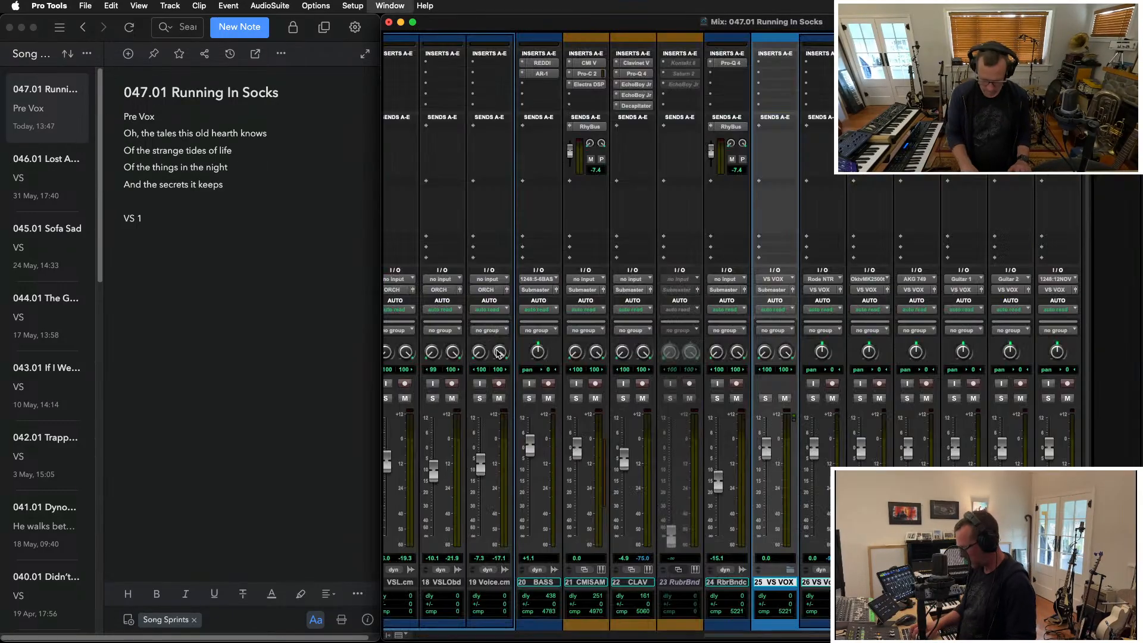
click(783, 63)
mouse_move(804, 112)
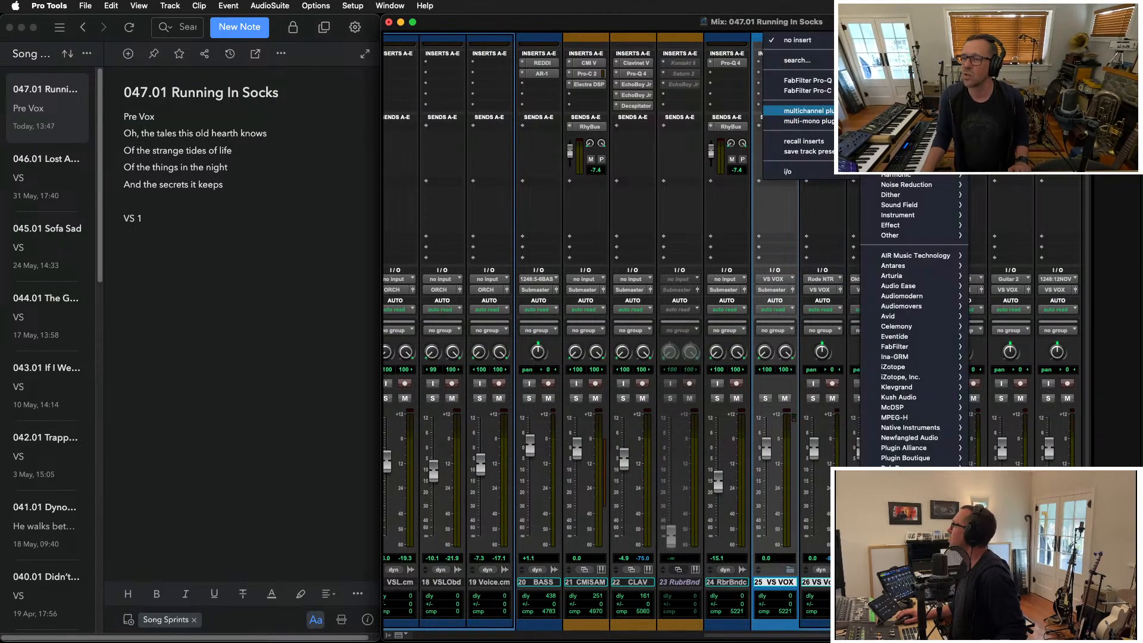
mouse_move(897, 124)
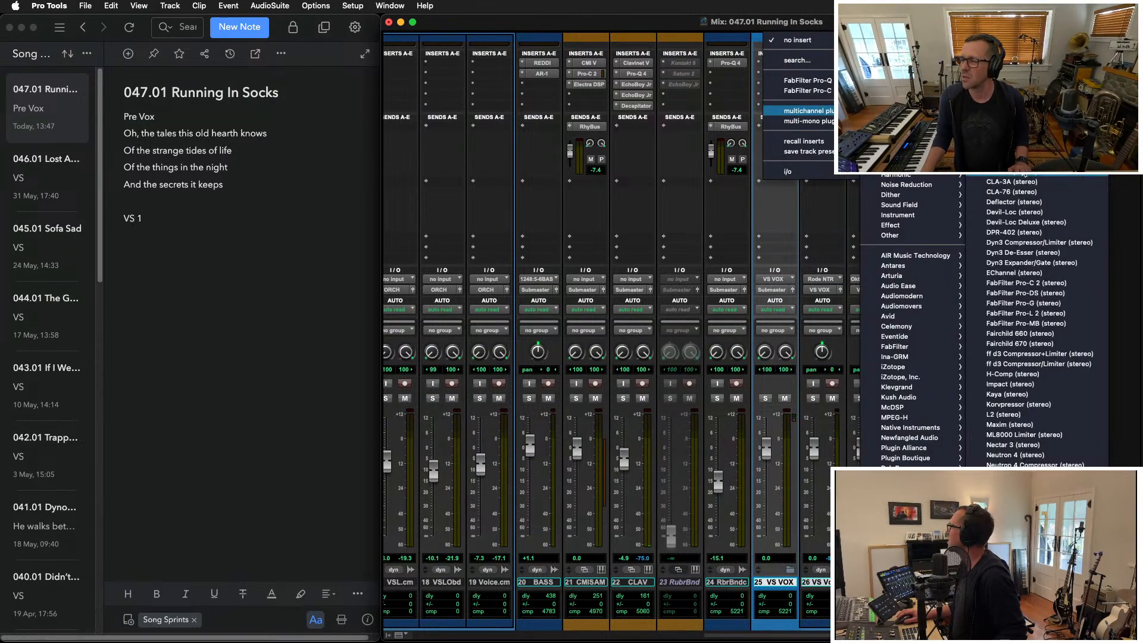
click(1012, 171)
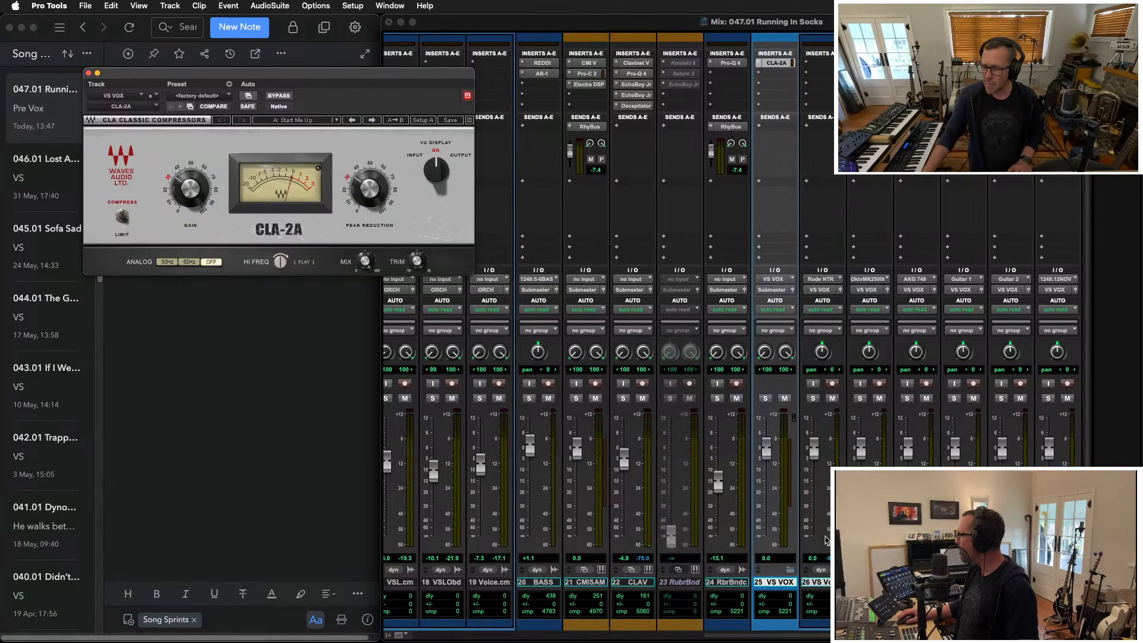
Set the input of all VS Vox tracks to AKG C214, and enable input monitoring and recording on VS Vox 1
click(820, 278)
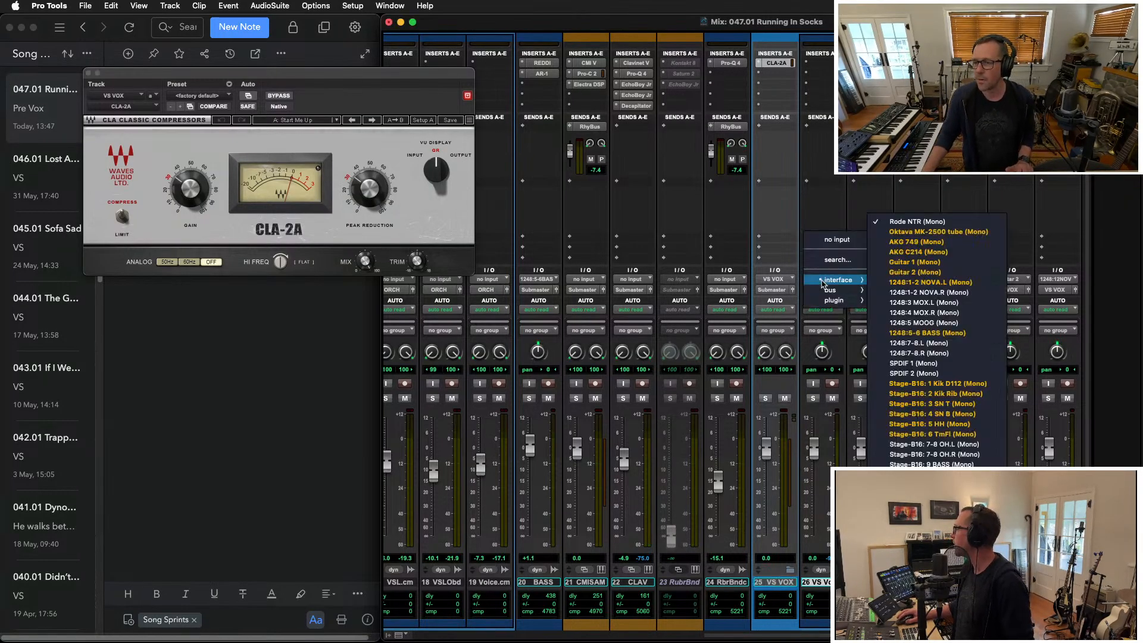
alt+shift+click(960, 251)
click(817, 383)
click(832, 384)
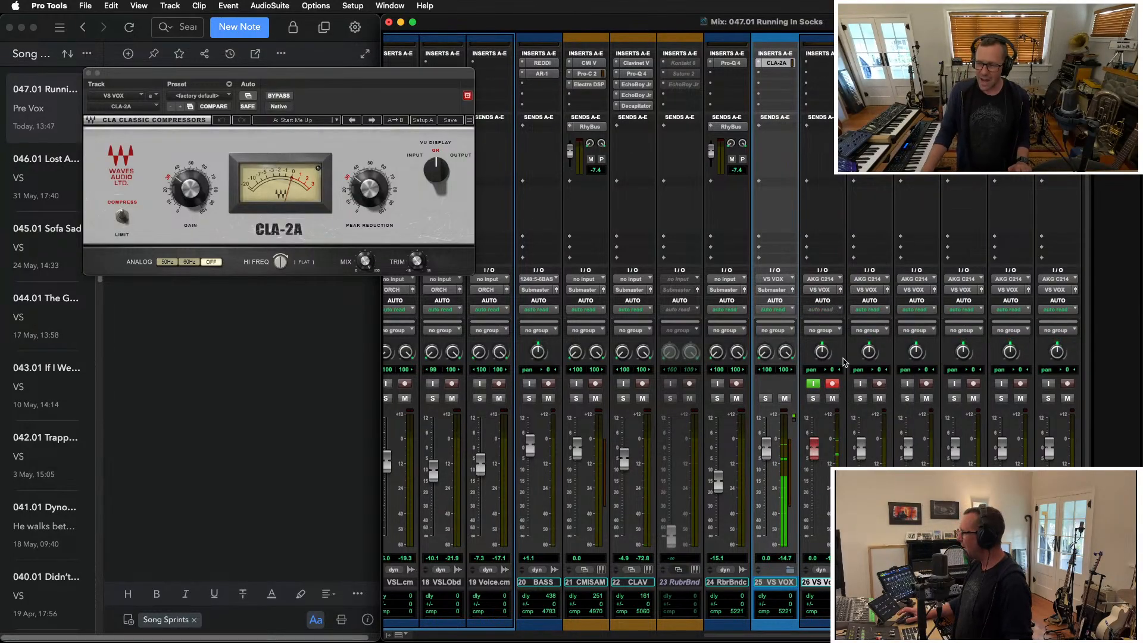
Examine the PREVOX folder's Pro-Q 4 curve and its dynamic high-frequency band while starting playback, then close the plug-in
scroll(565, 574, left, 5)
scroll(566, 574, right, 8)
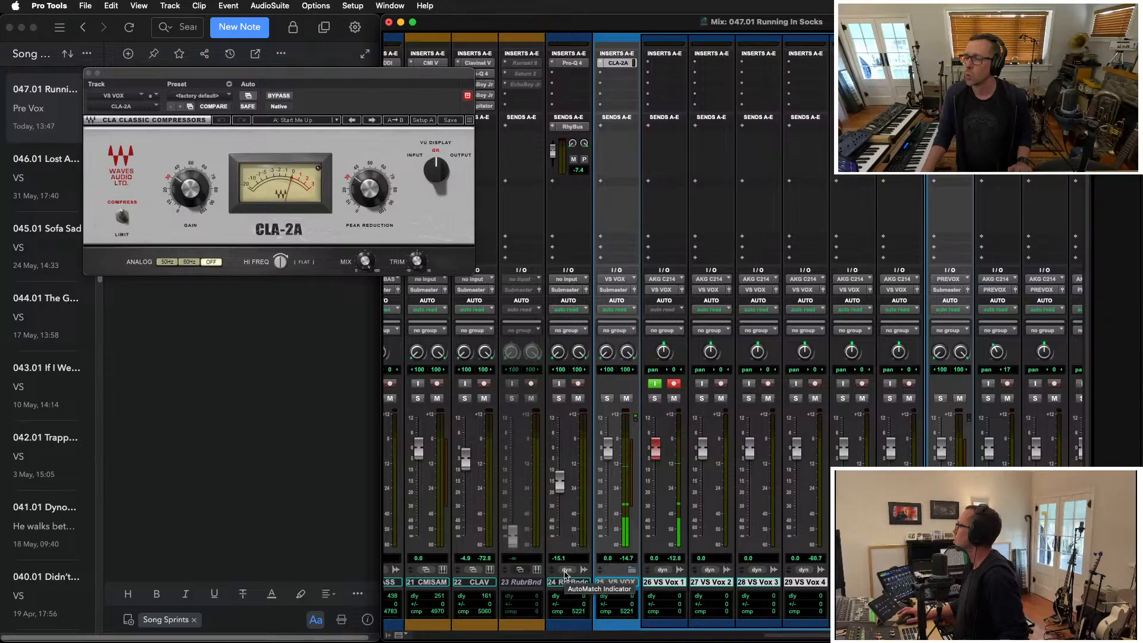
key(super+Tab)
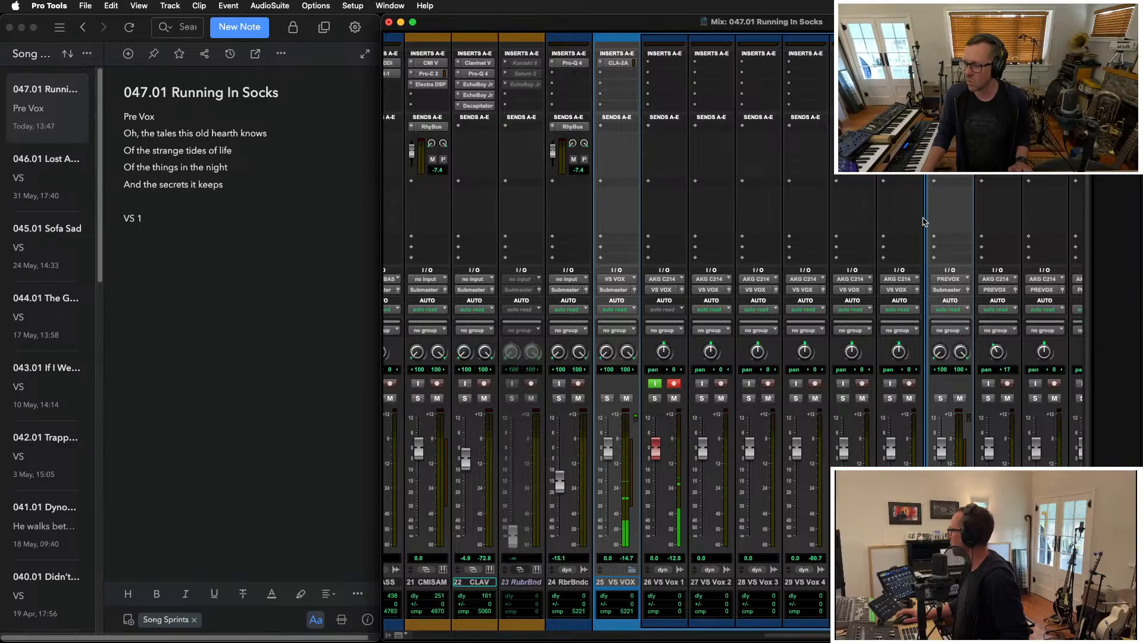
scroll(922, 221, right, 2)
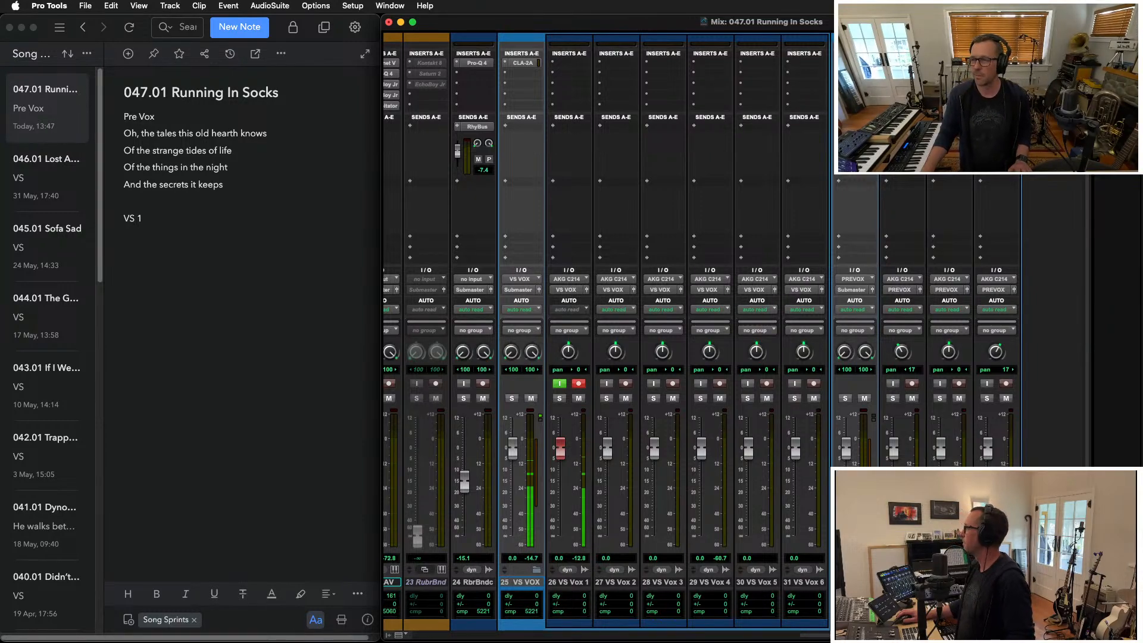
click(856, 74)
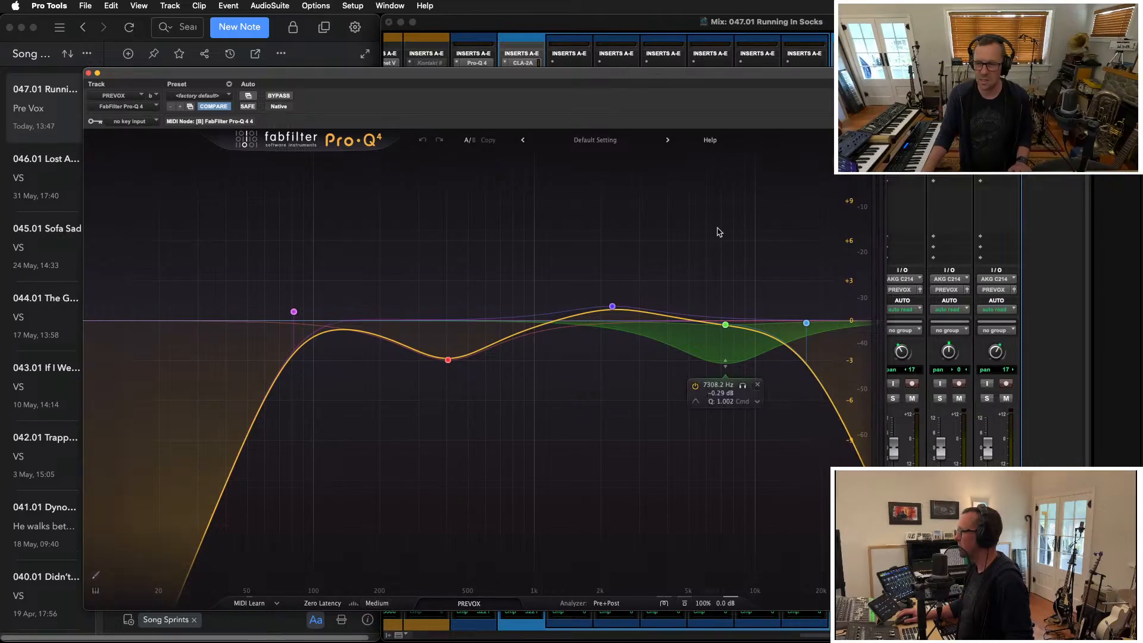
click(726, 325)
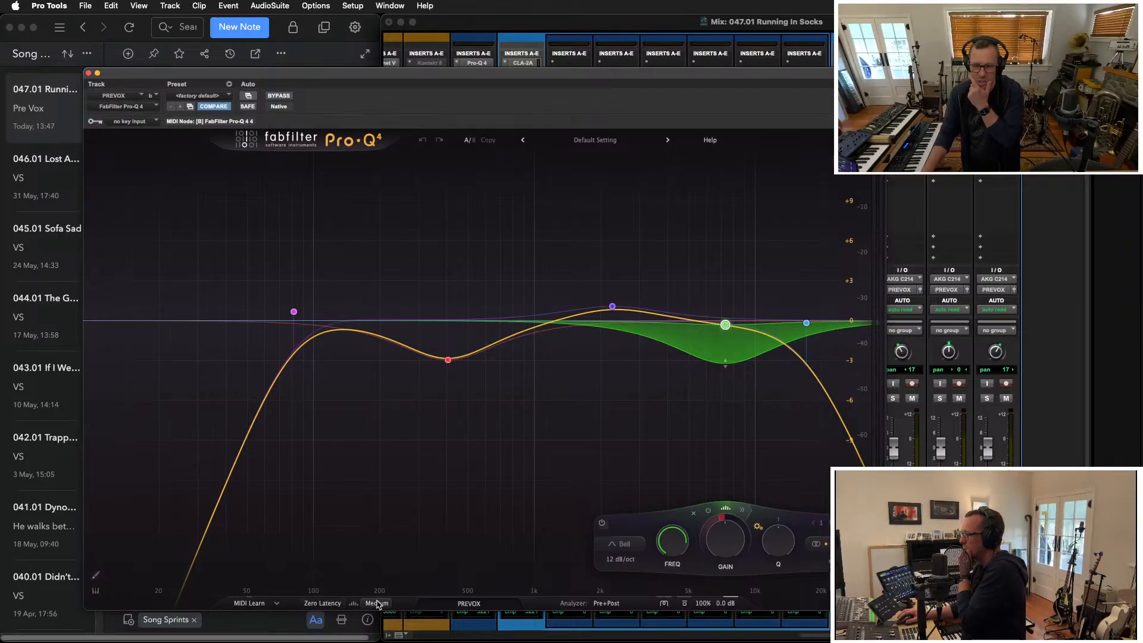
mouse_move(724, 367)
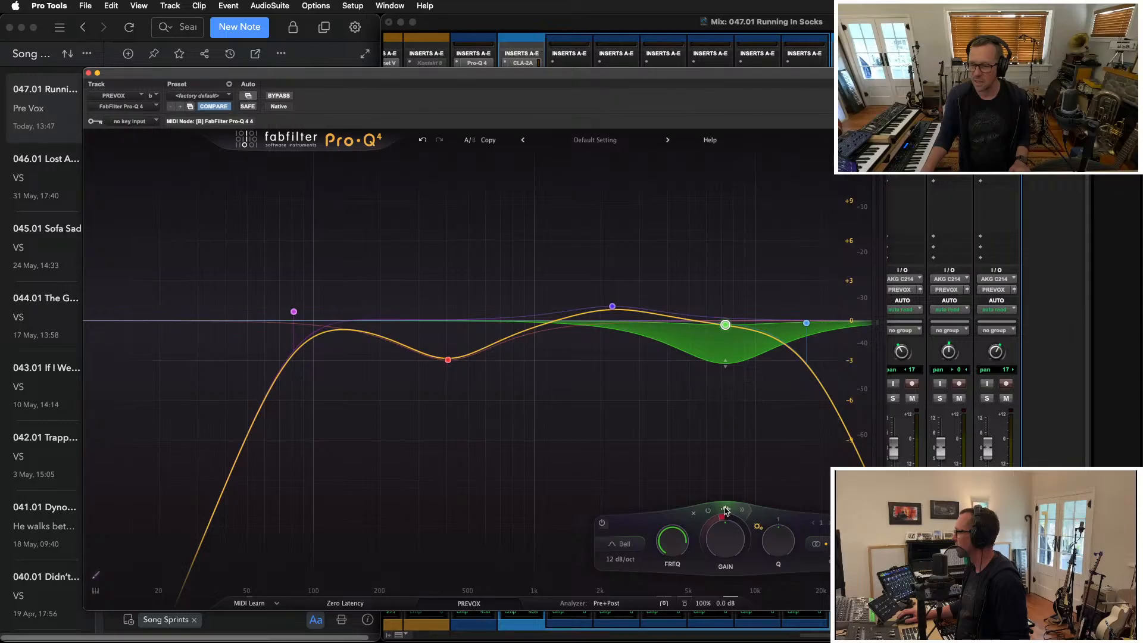
key(space)
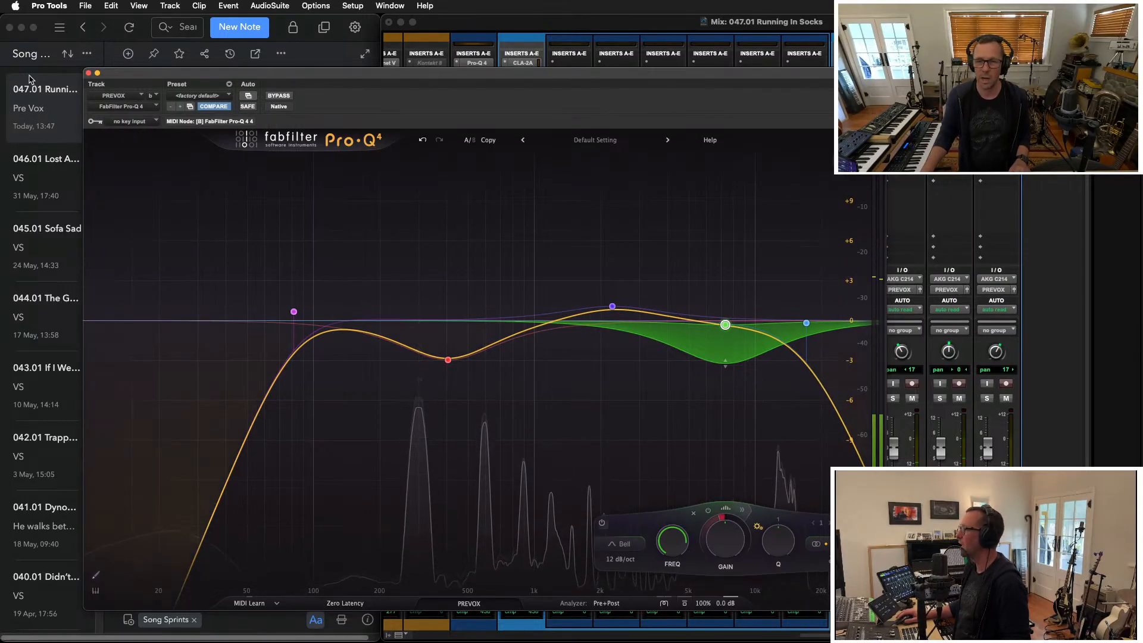
click(88, 73)
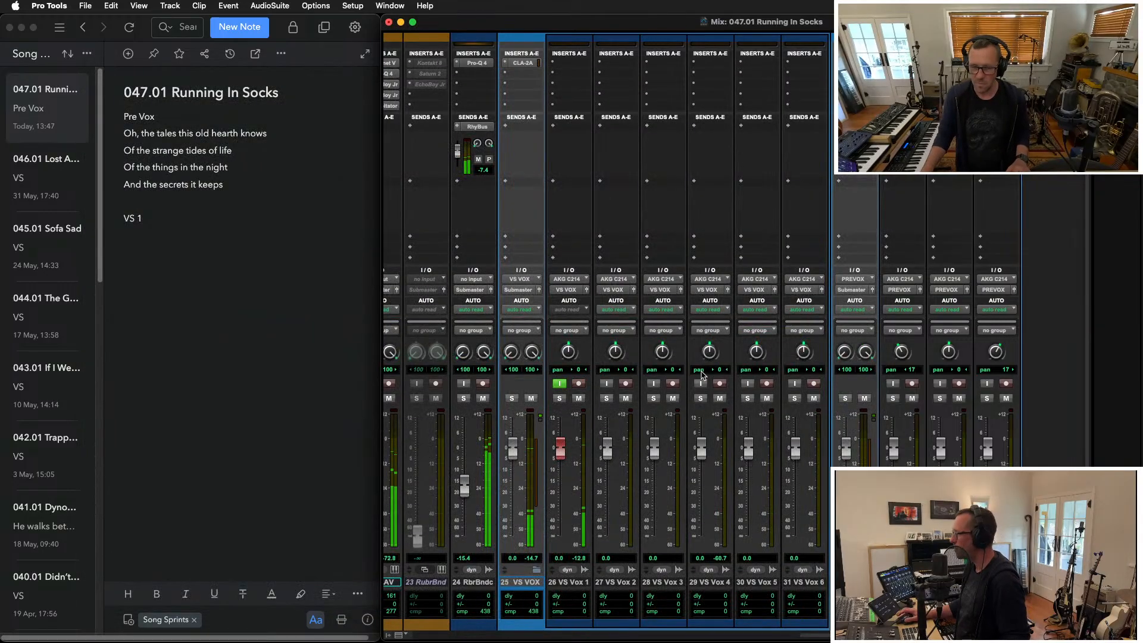
Show the Edit window with the VS Vox tracks and stop playback
click(248, 258)
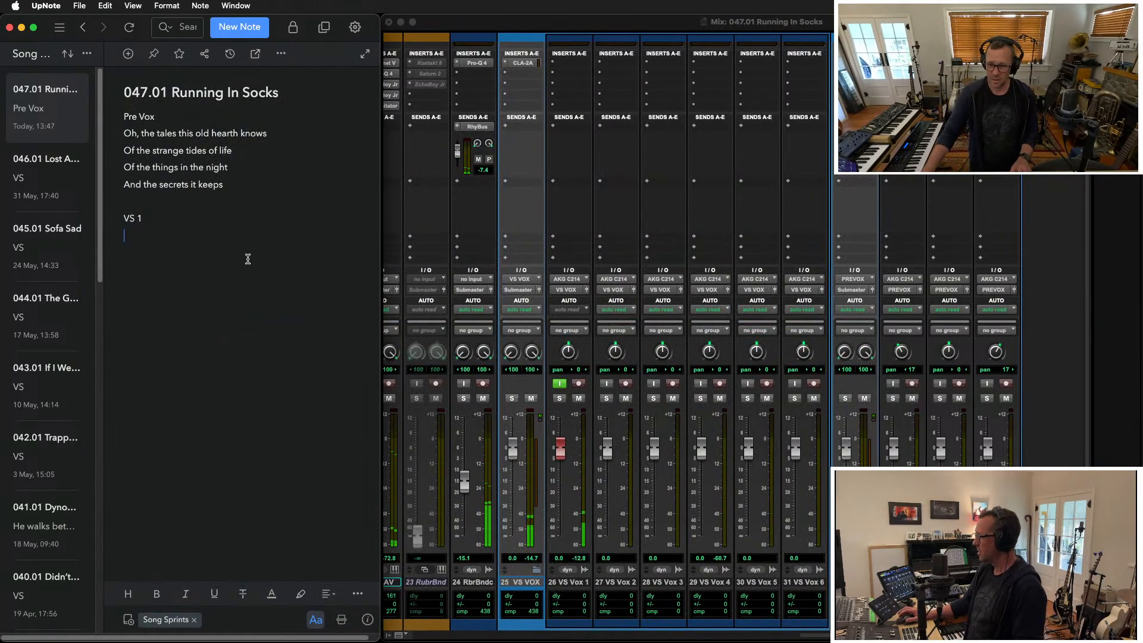
click(1064, 175)
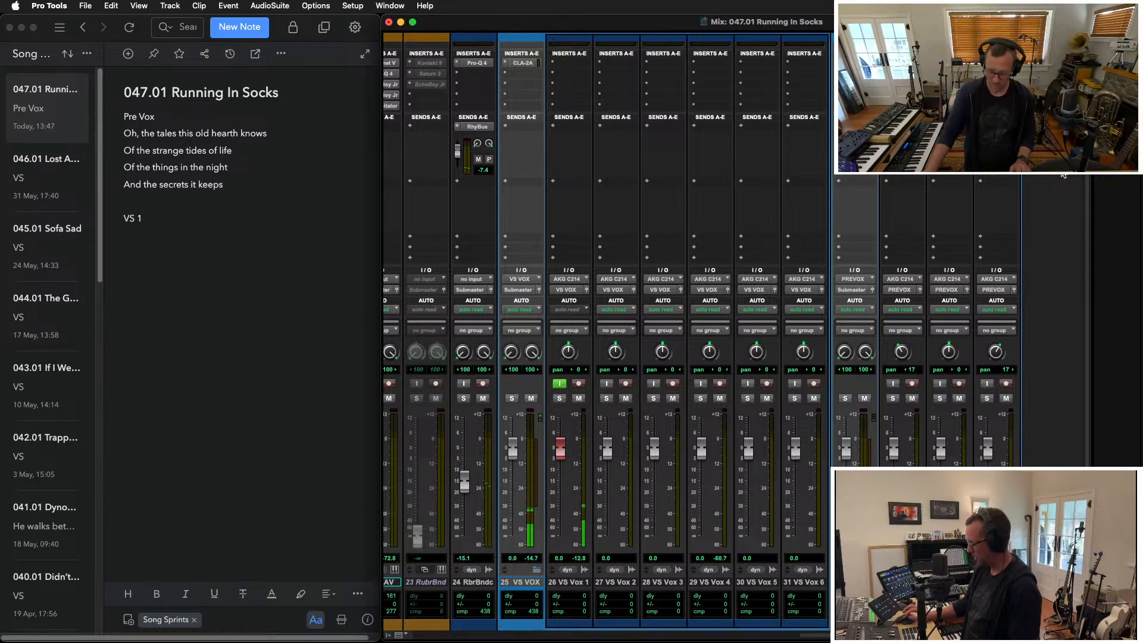
key(super+equal)
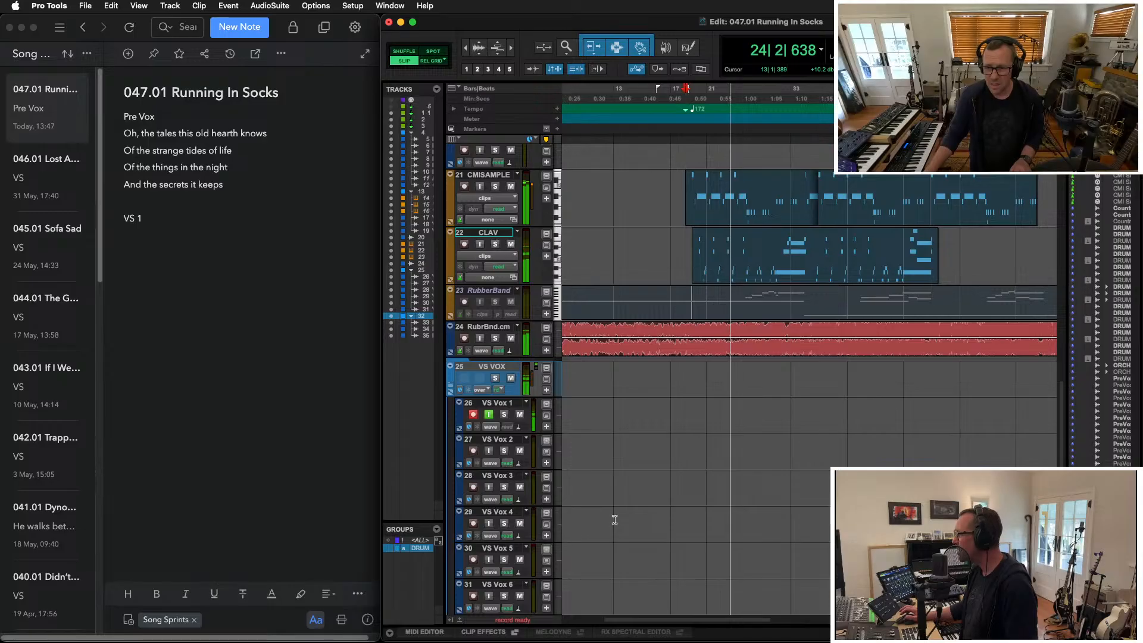
key(space)
Switch to UpNote and write the VS 1 lines "Feet of a madman", "Rebel inside" and "Running with scissors", moving "Running" from the second line to the third
click(236, 372)
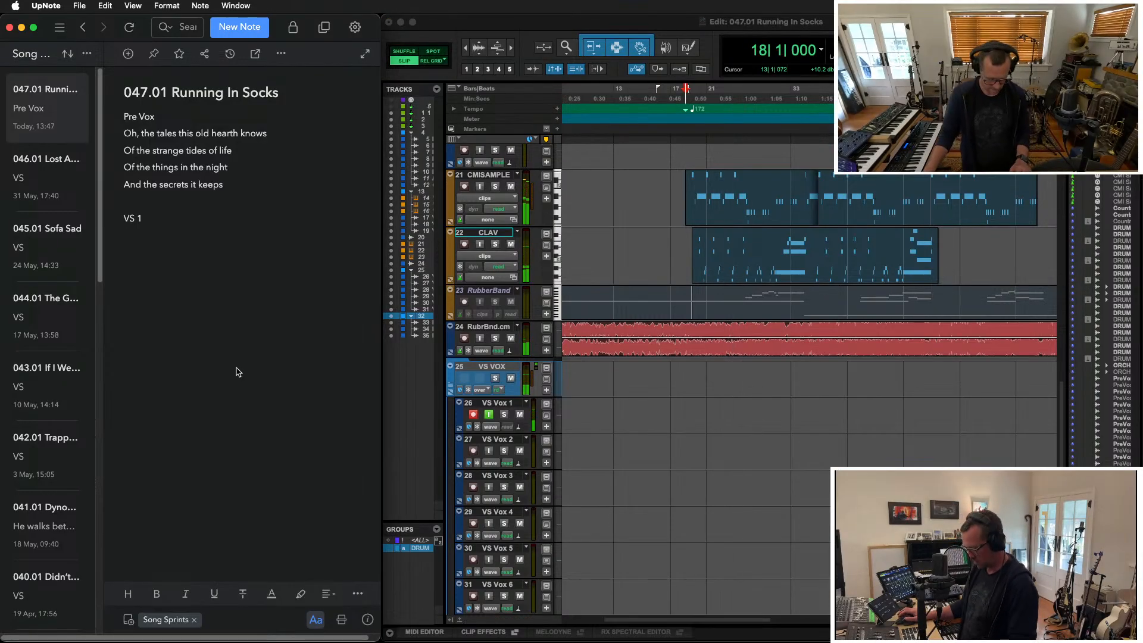
text(Feet of a madman)
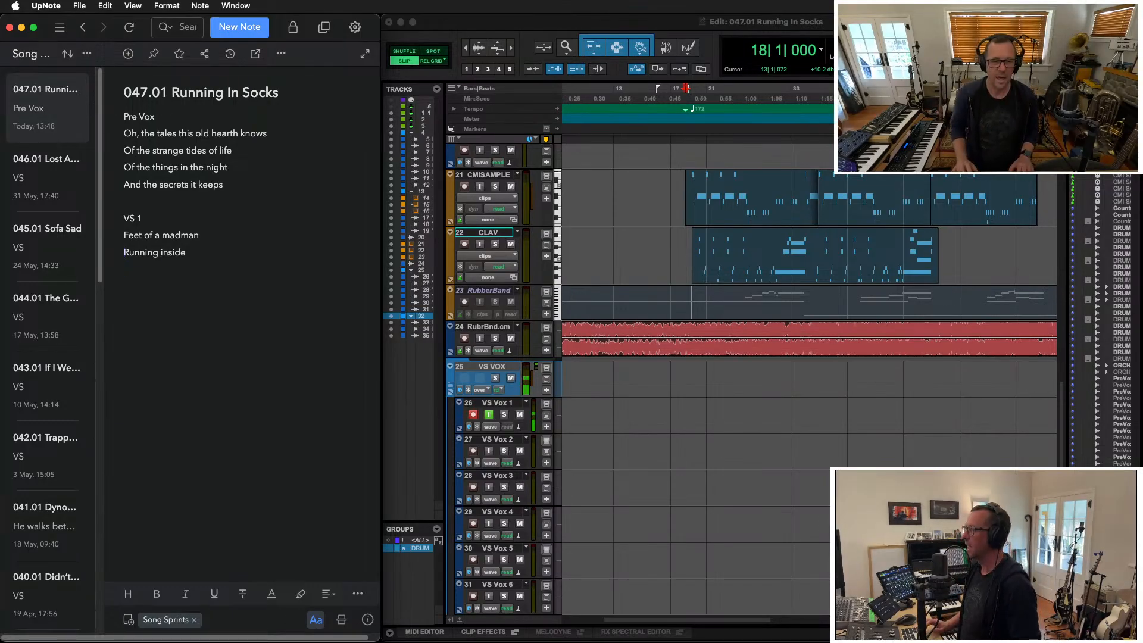
key(shift+alt+Right)
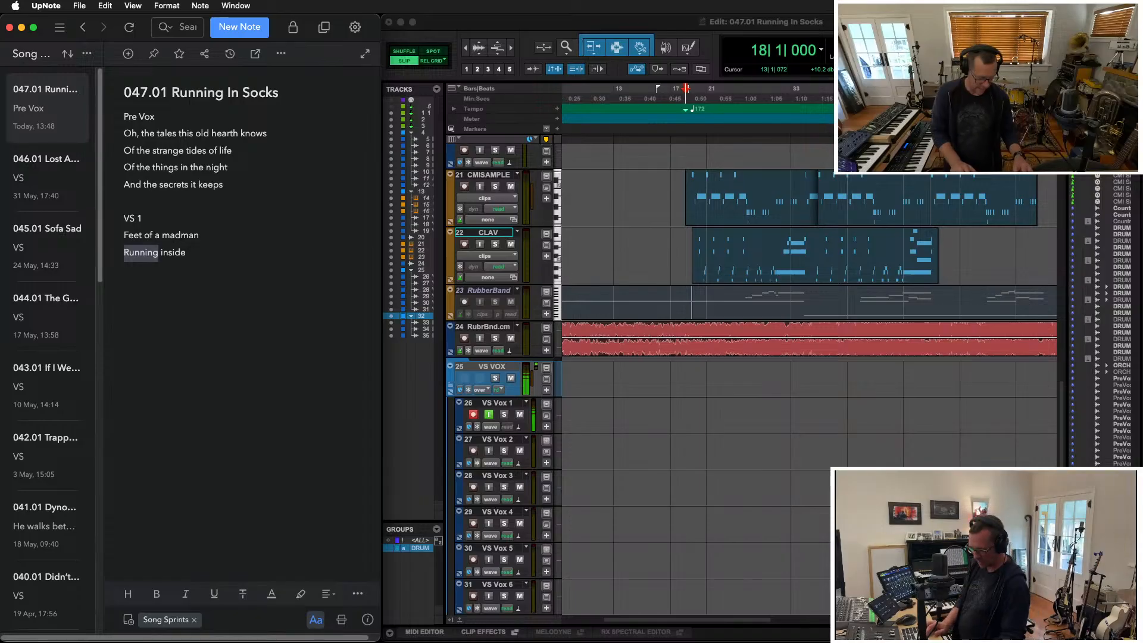
key(super+x)
key(super+Right)
key(Return)
key(super+v)
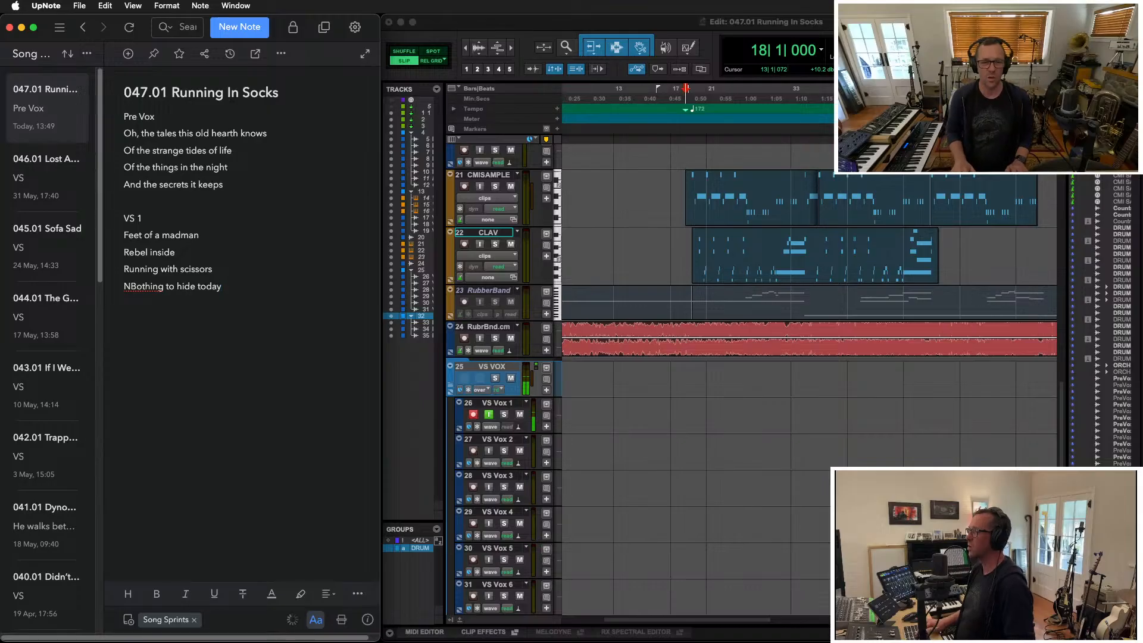
Correct the fourth VS 1 line to "Nothing to hide today" and leave a blank line below it
key(Delete)
key(Down)
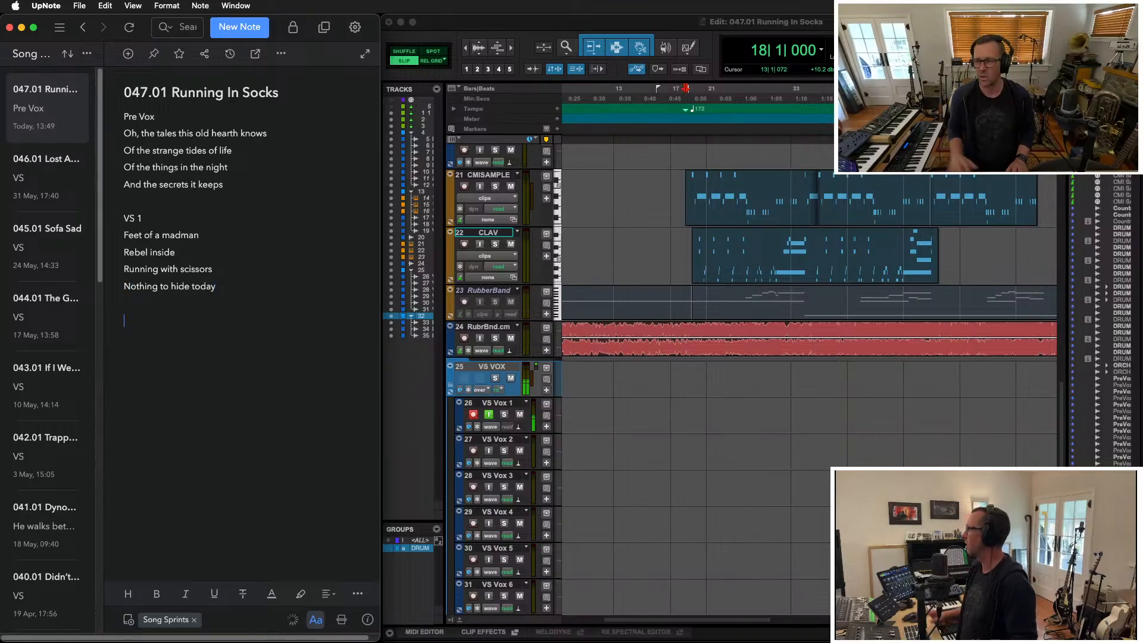
key(Return)
key(Return)
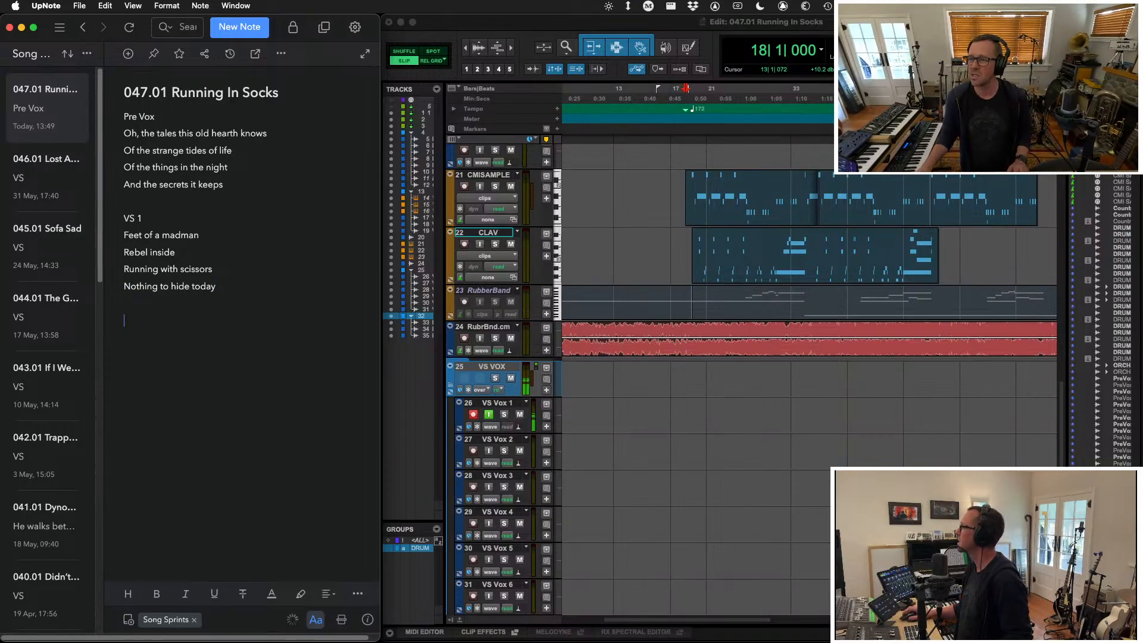
Switch to Pro Tools and place the edit cursor at the start of the first CMISAMPLE clip, at 18|1|000
key(super+Tab)
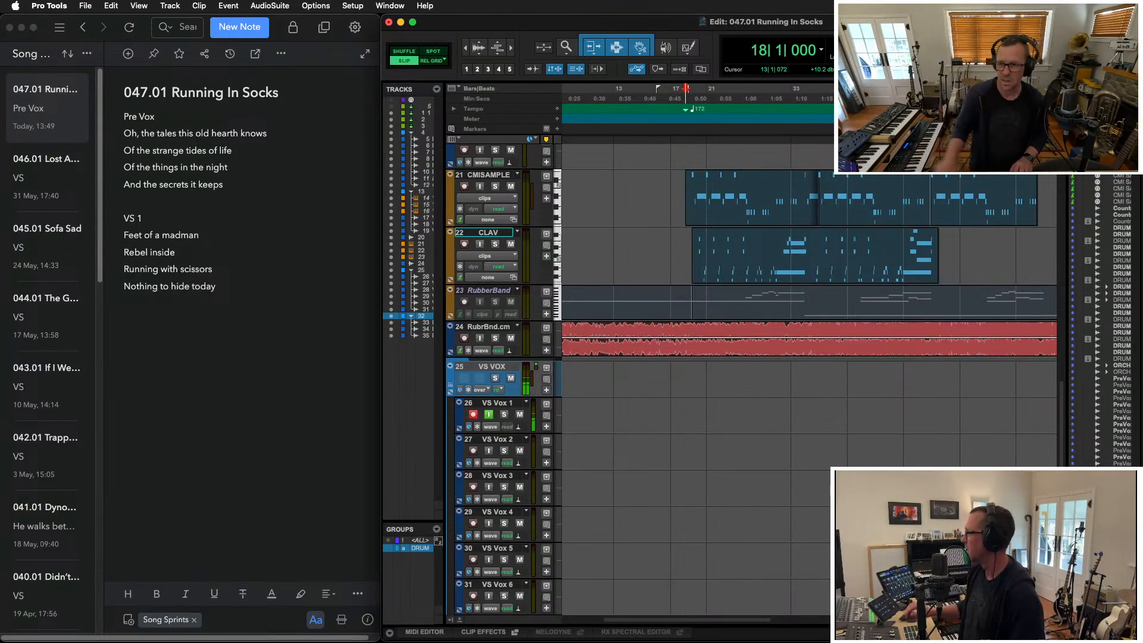
key(r)
key(r)
scroll(617, 362, up, 4)
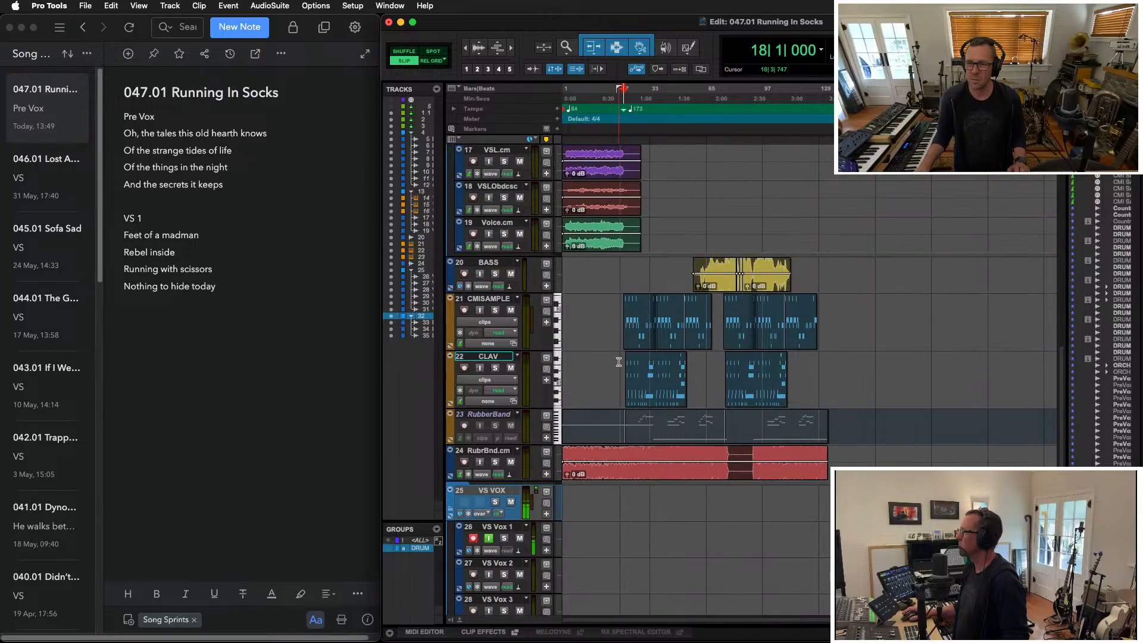
click(600, 346)
key(Tab)
key(t)
key(t)
key(t)
key(t)
key(t)
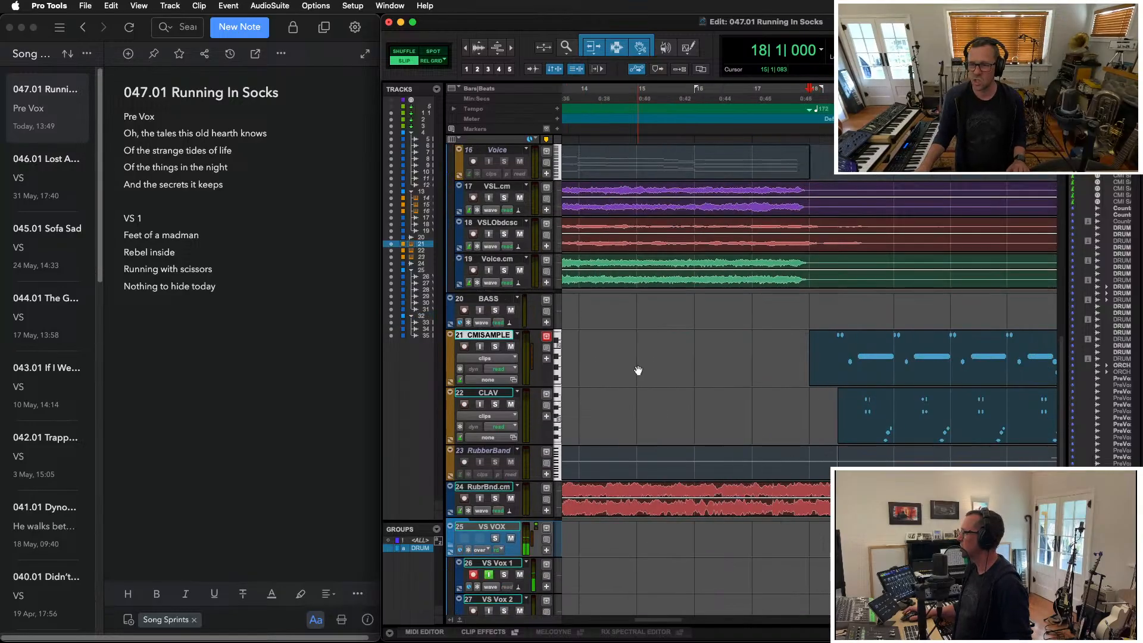
Record the first verse vocal take on VS Vox 1 from bar 18, stopping after bar 35
key(super+space)
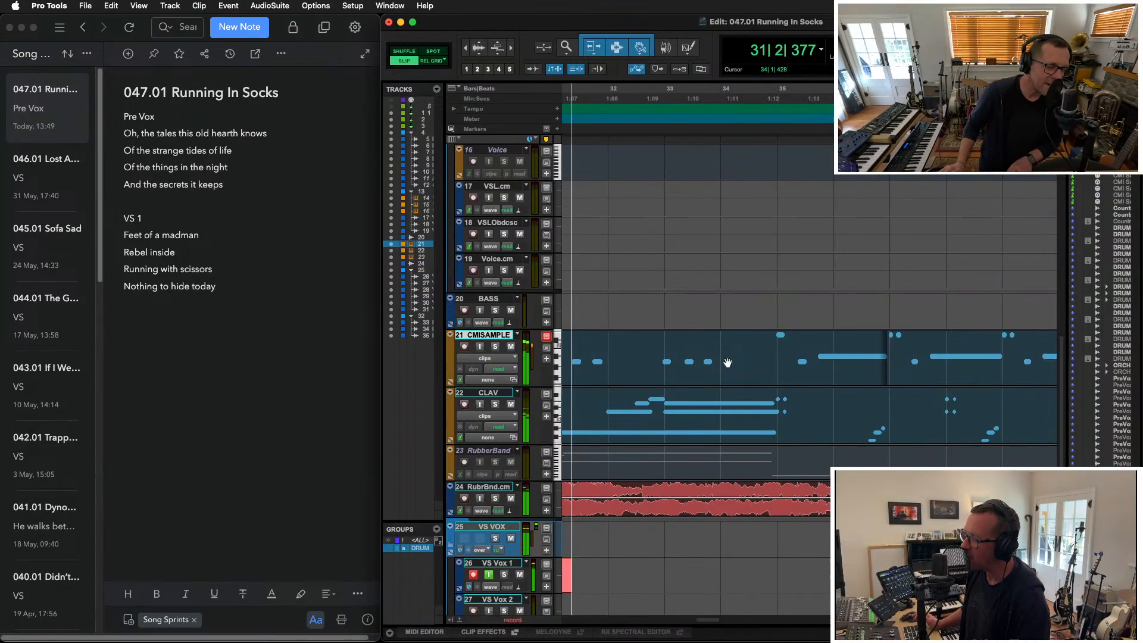
key(r)
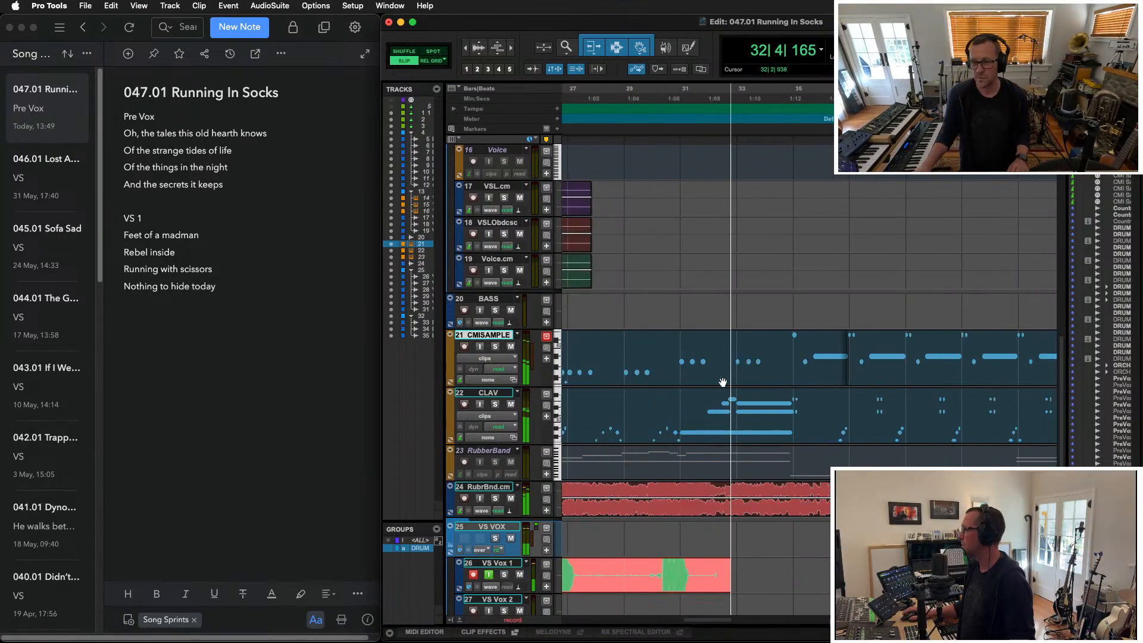
key(r)
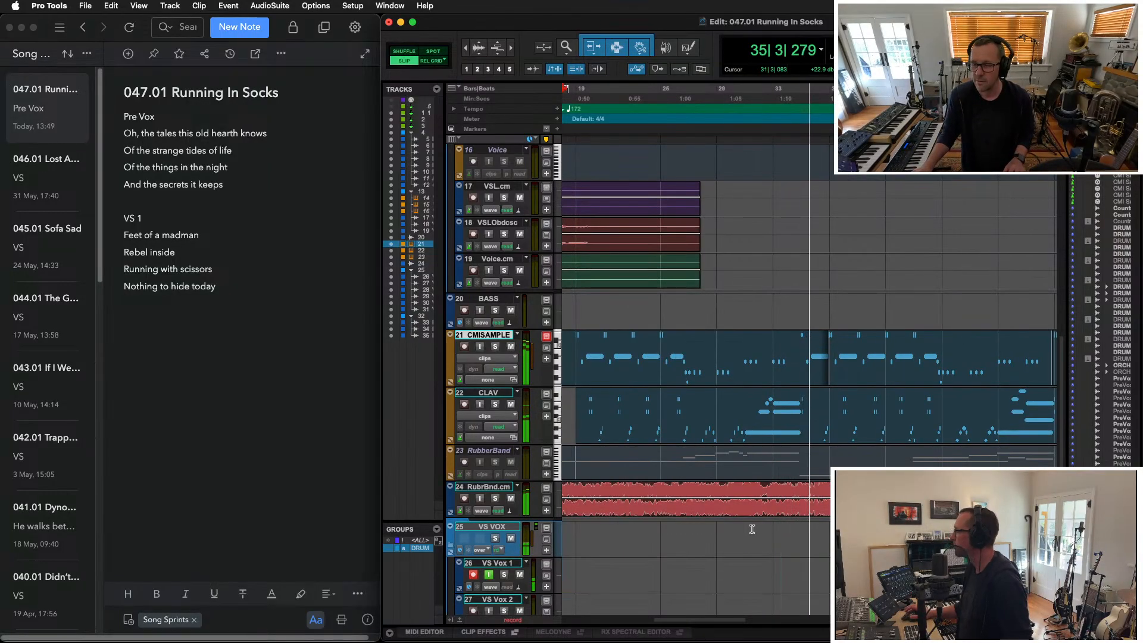
key(space)
Record-enable VS Vox 2 instead of VS Vox 1 and trim the start of the VS Vox 1 clip to 19|1|670
scroll(533, 552, down, 5)
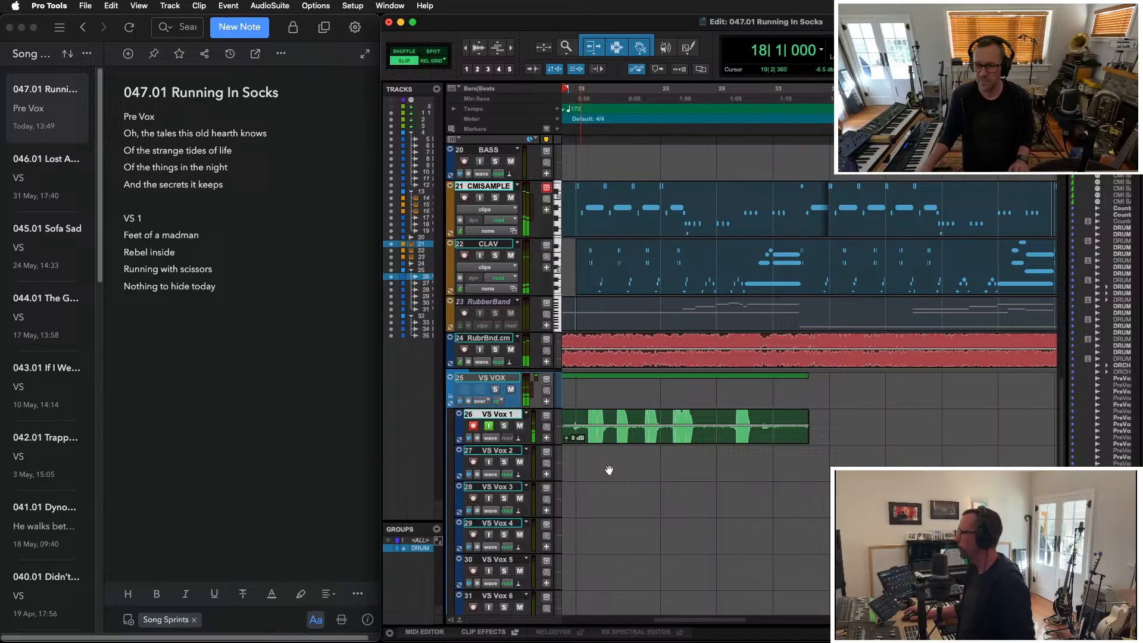
click(474, 462)
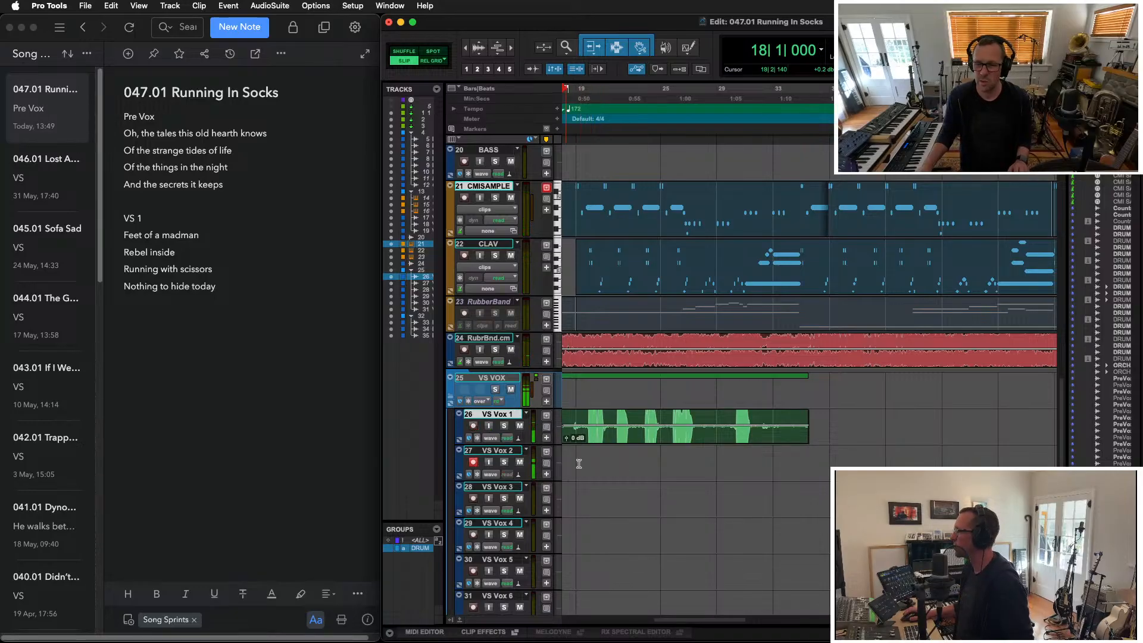
click(633, 426)
key(r)
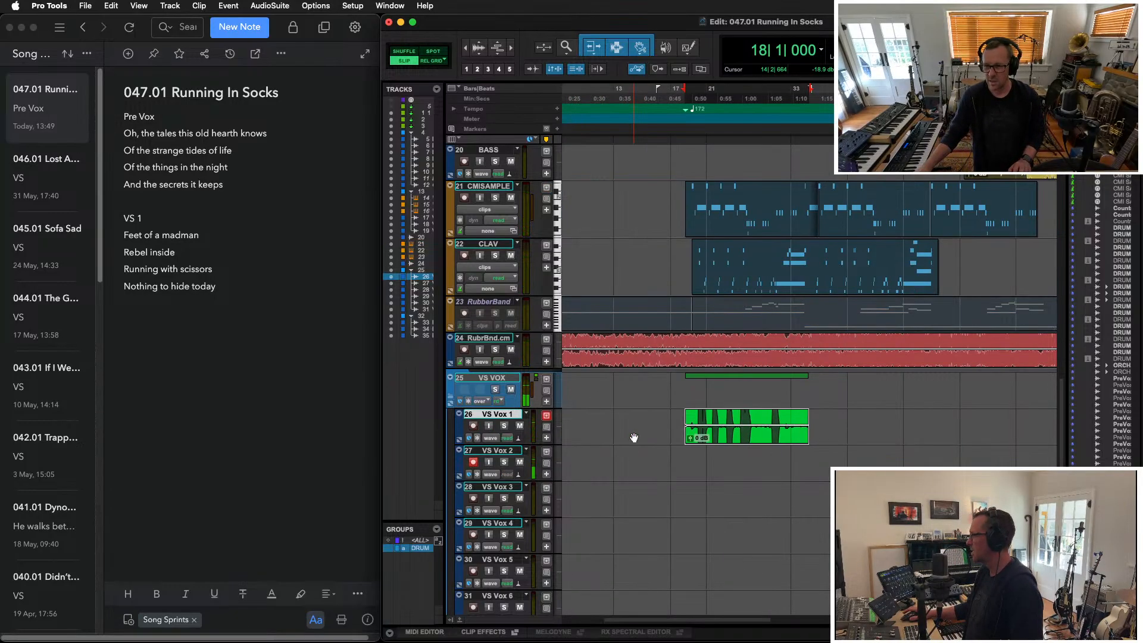
key(Left)
key(t)
key(t)
click(842, 414)
key(a)
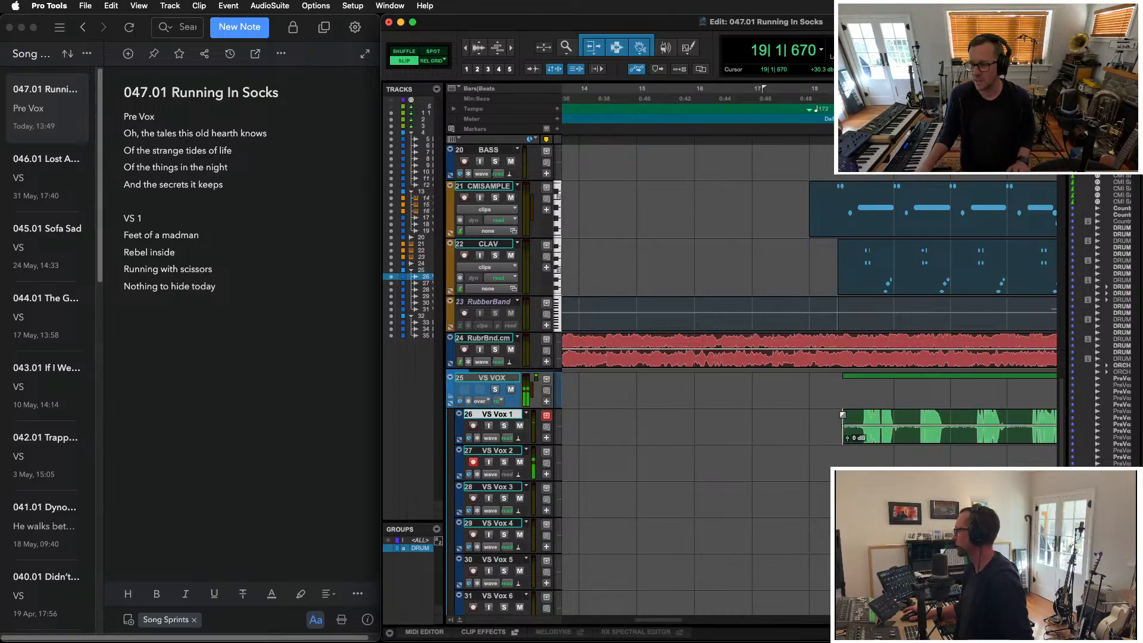
Record a second verse vocal take on VS Vox 2 from 19|1|670, stopping after the last sung phrase
scroll(823, 462, right, 10)
scroll(819, 446, left, 4)
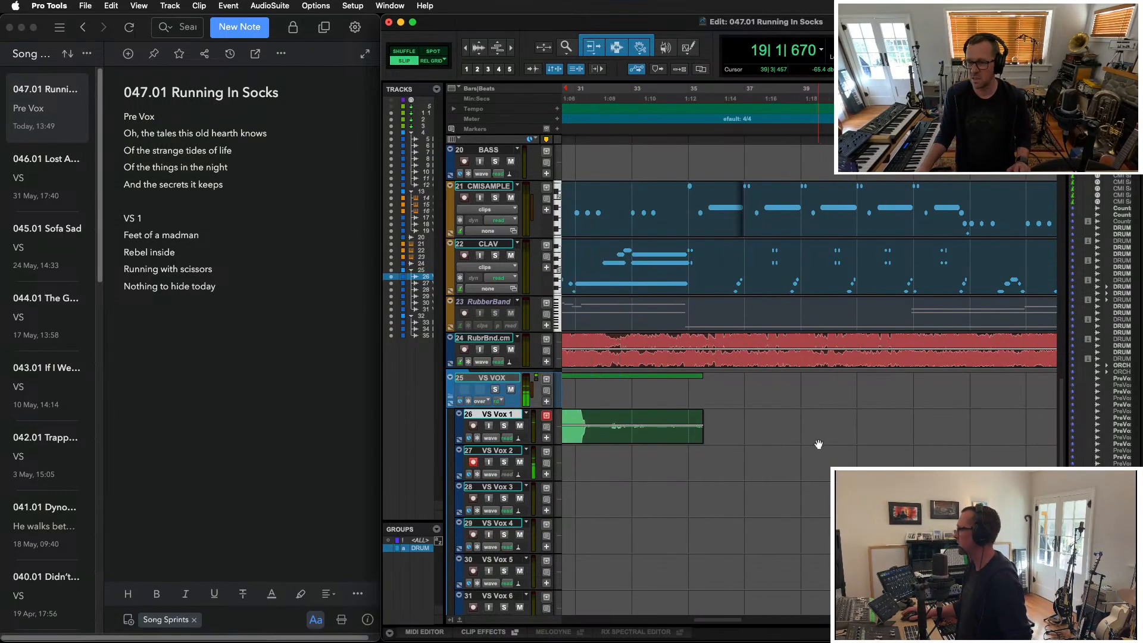
key(r)
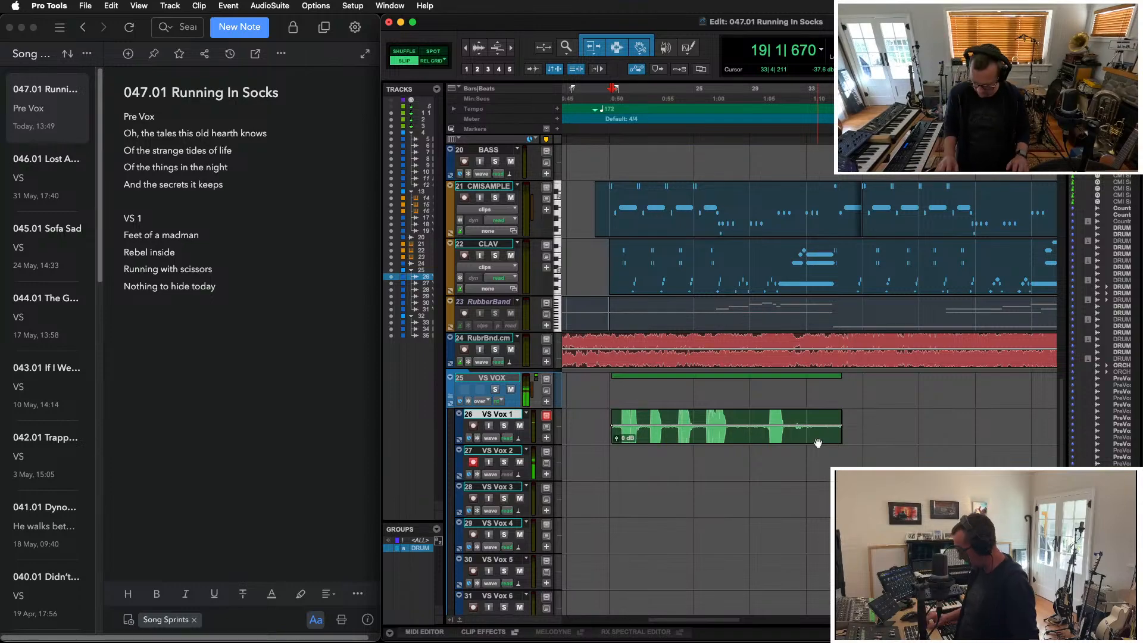
key(super+space)
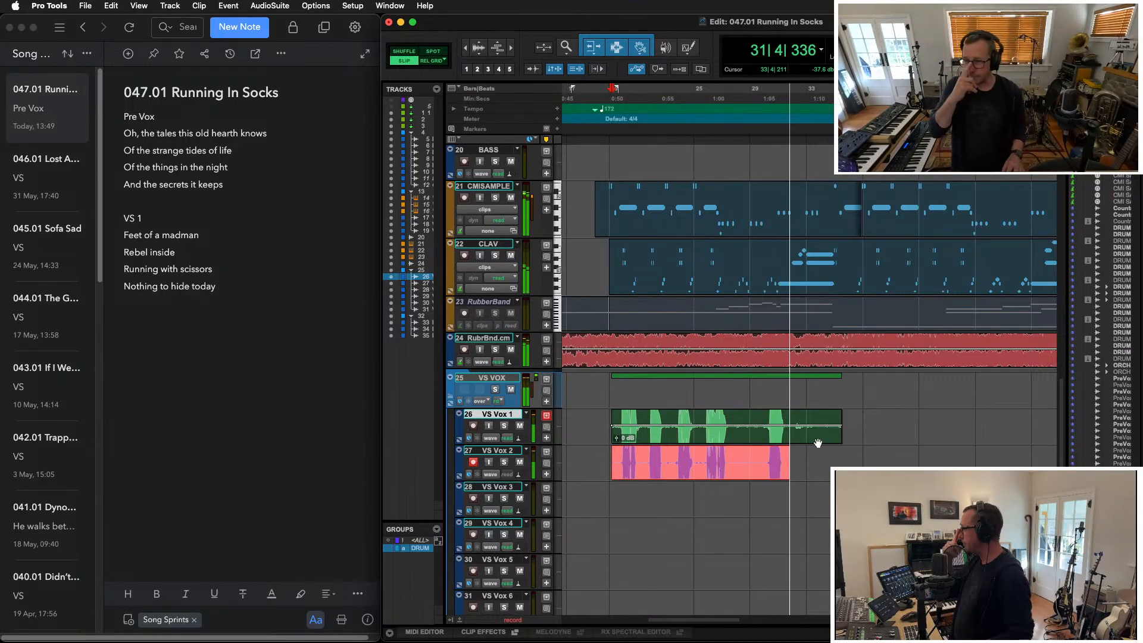
key(space)
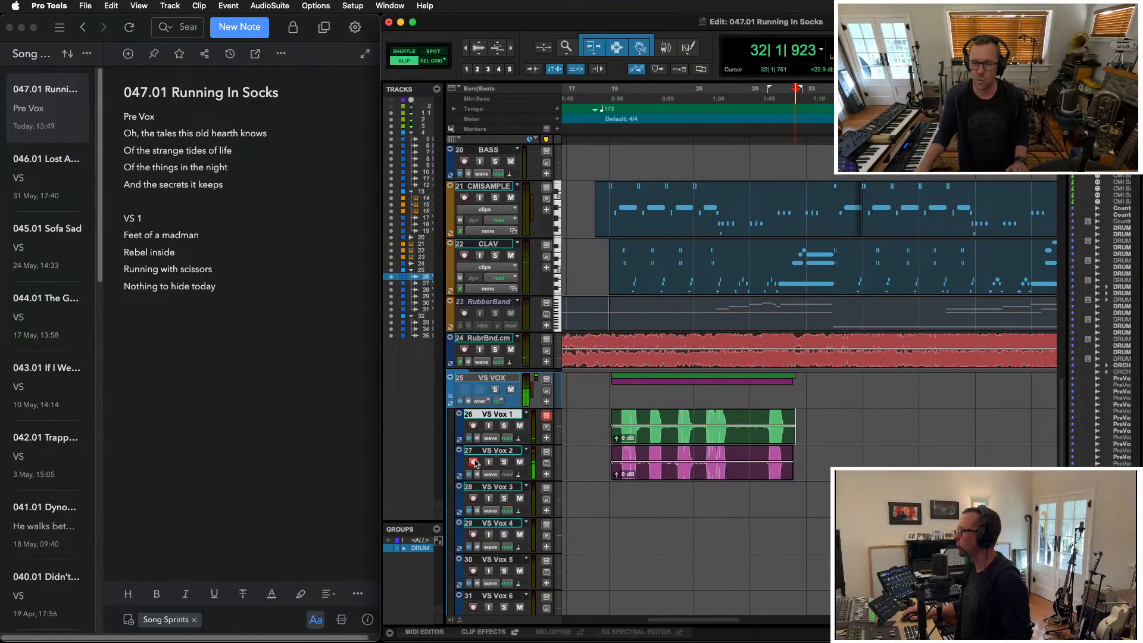
Select the VS Vox 1 and VS Vox 2 clips and record a third vocal take on VS Vox 3 over that range
click(698, 441)
shift+click(701, 474)
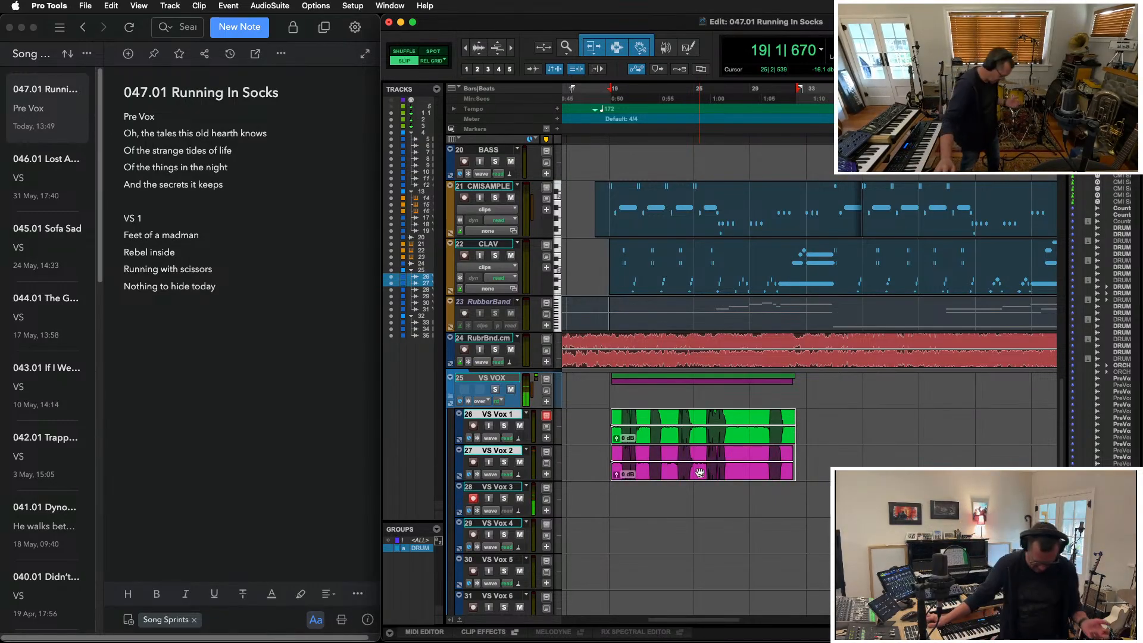
key(super+space)
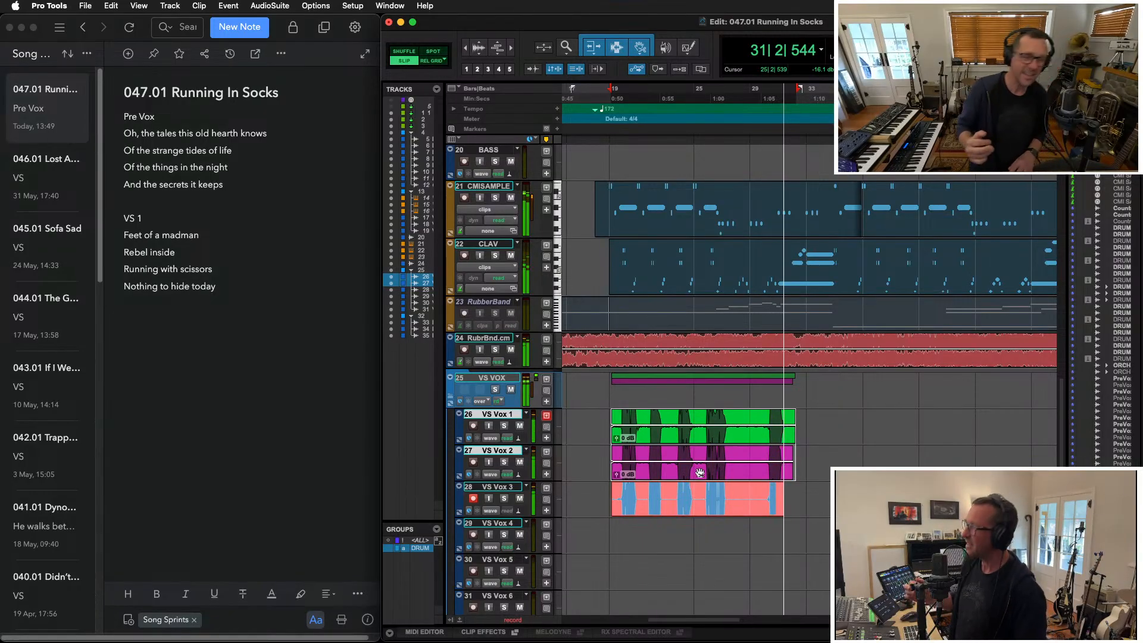
key(space)
Switch to UpNote and add the line "Whaddya say?" below the verse, followed by a "VS 2" heading
click(338, 416)
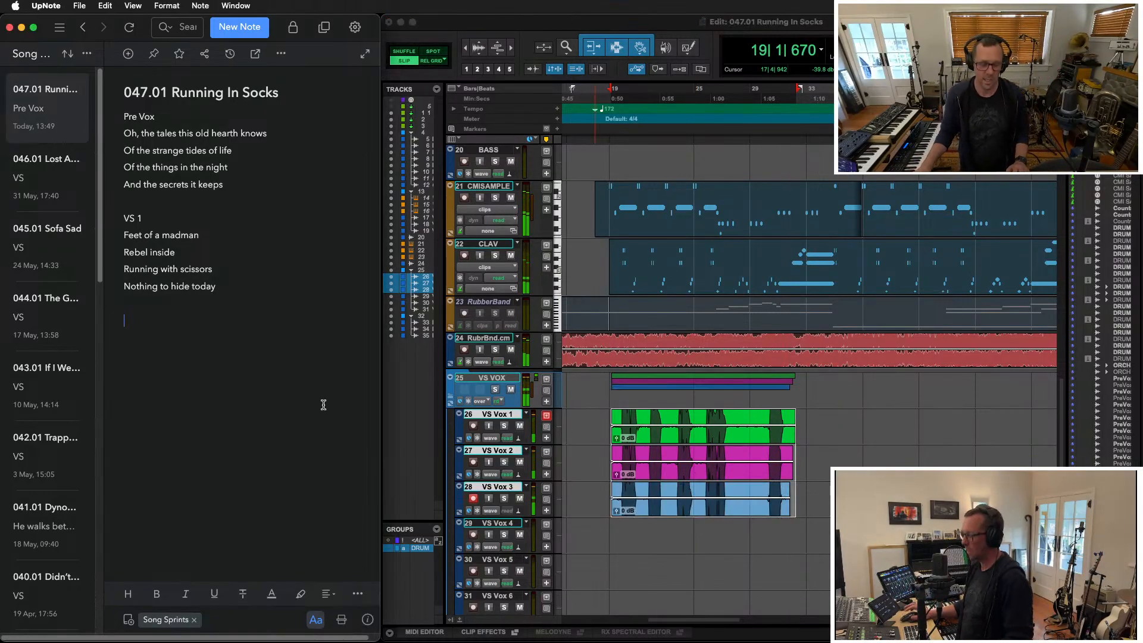
text(say)
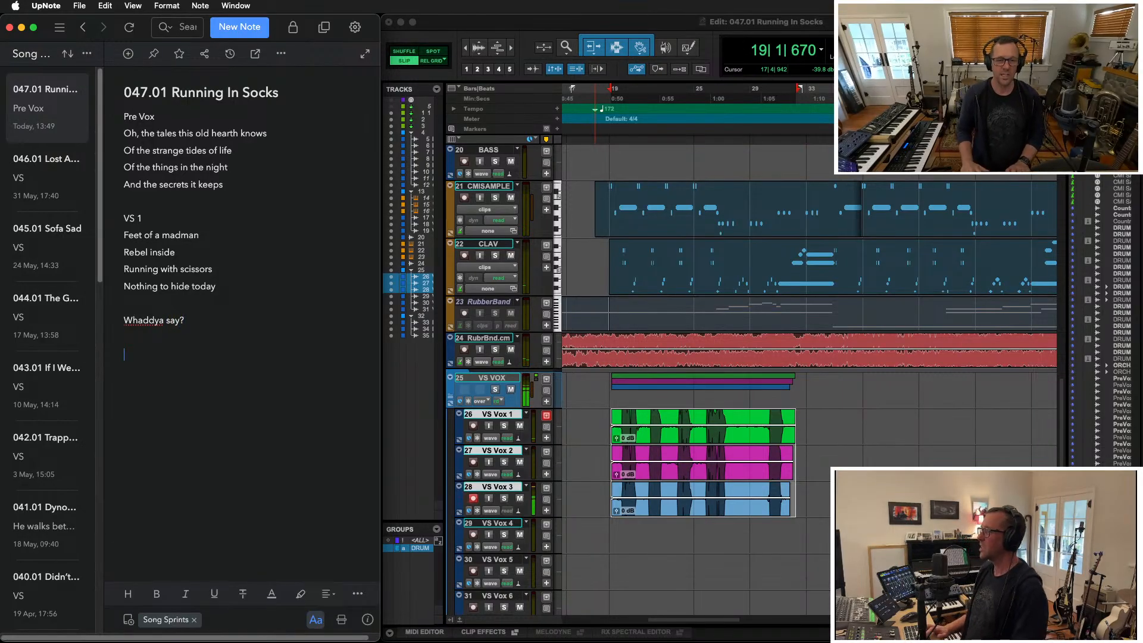
text(?)
key(Return)
key(Return)
text(VS 2)
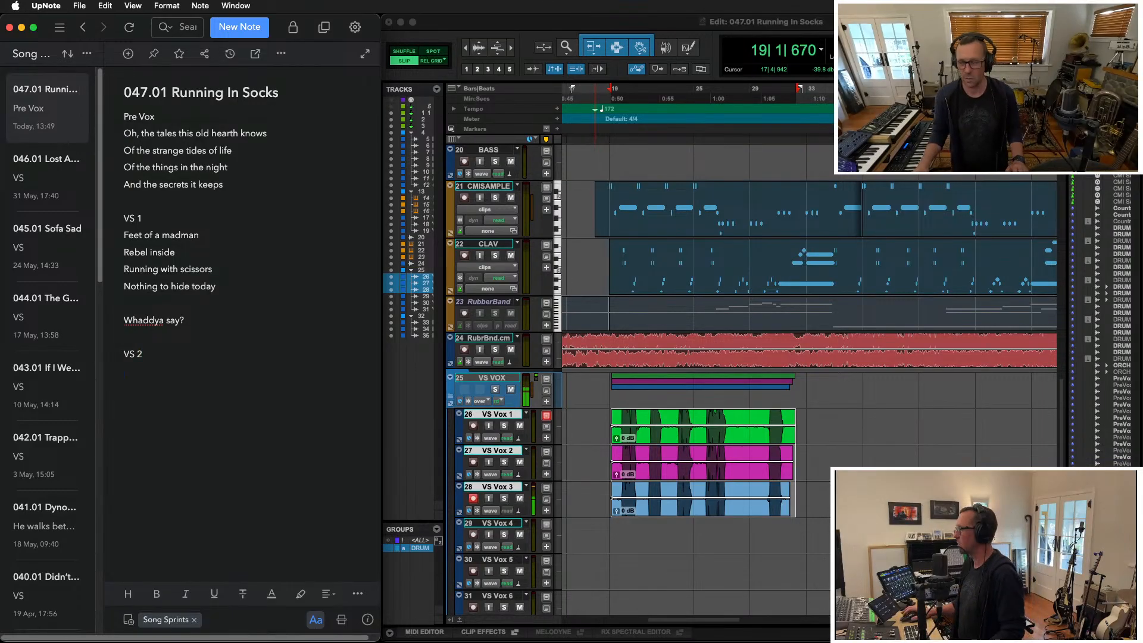
key(Return)
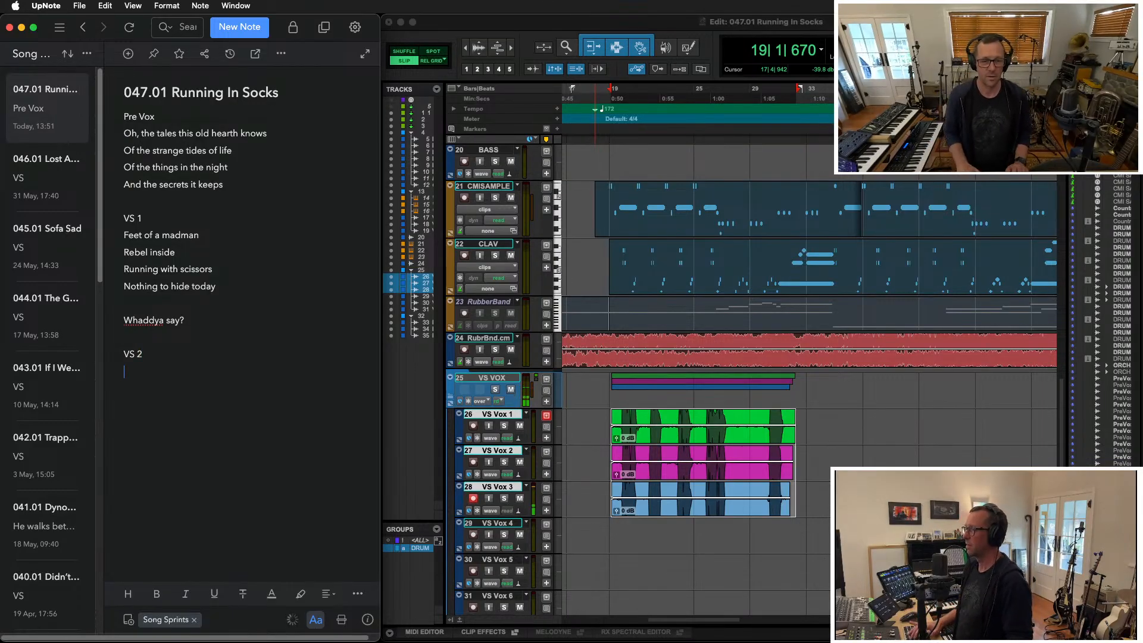
Switch to Pro Tools and audition the music just after the VS Vox clips, around bars 32 to 34
key(super+Tab)
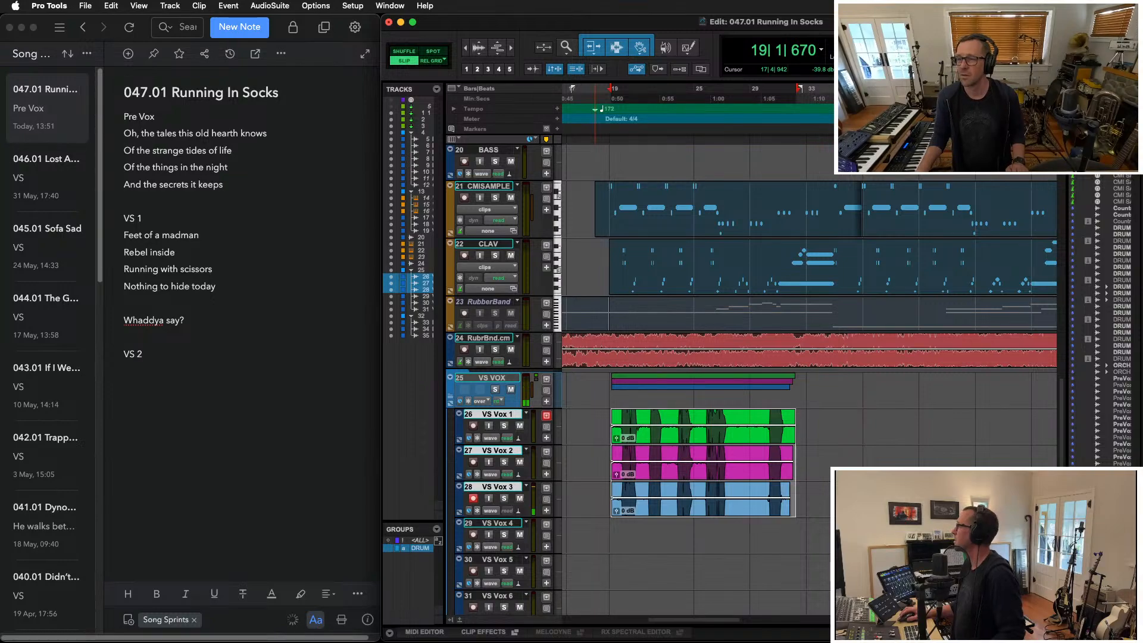
click(812, 425)
key(space)
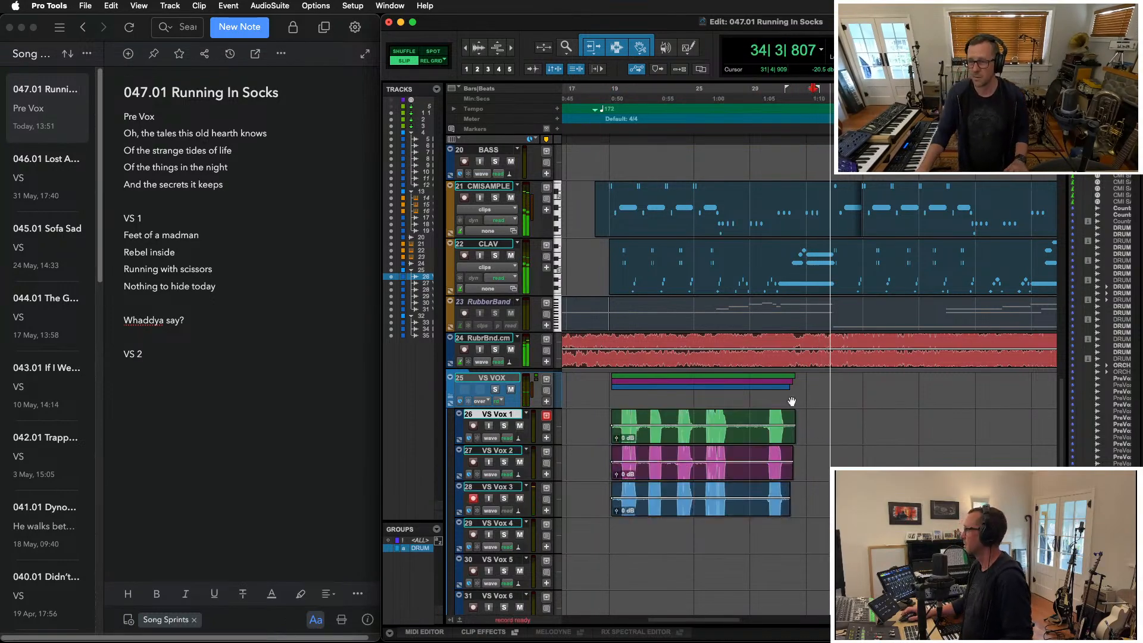
click(825, 418)
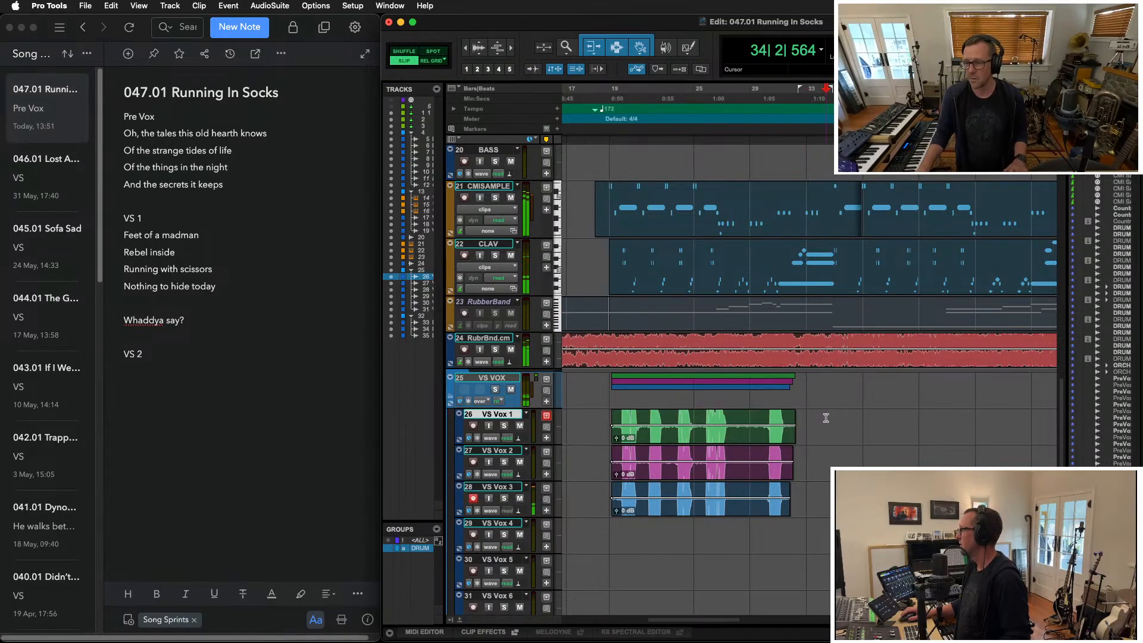
key(space)
key(space)
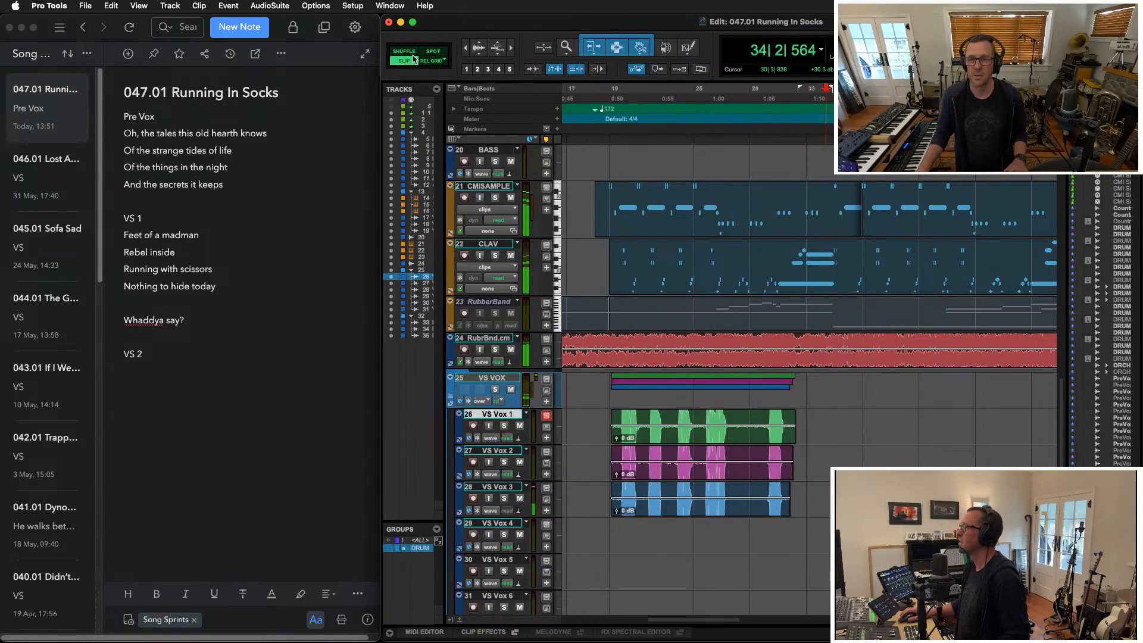
Set the edit mode to absolute Grid and place the edit cursor on VS Vox 1 at 34|1|000
click(431, 61)
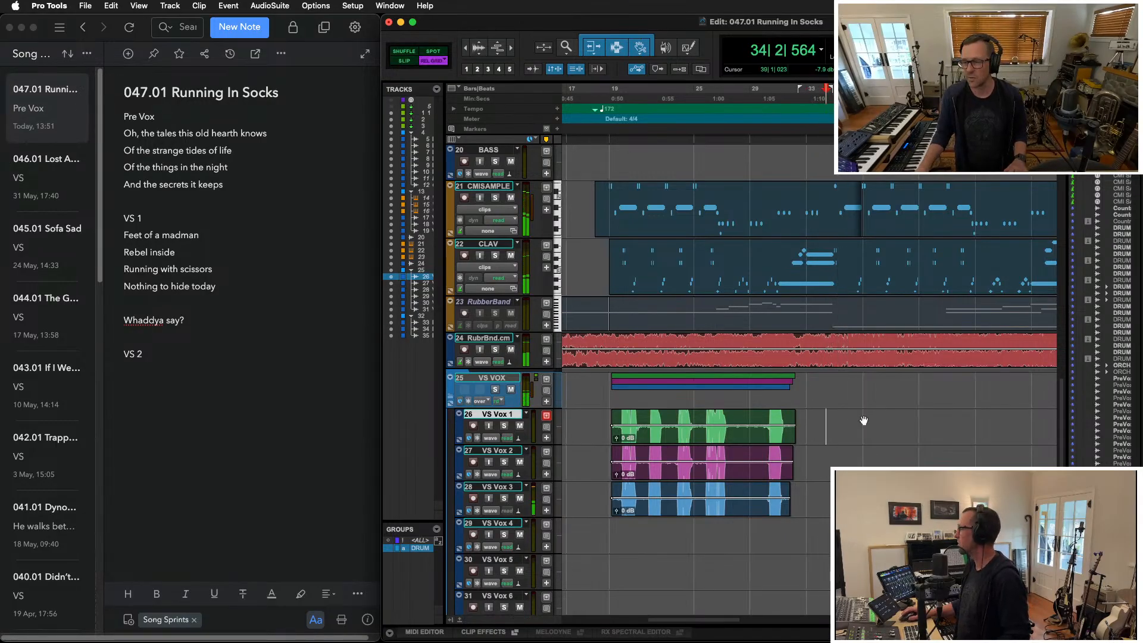
click(432, 62)
click(822, 417)
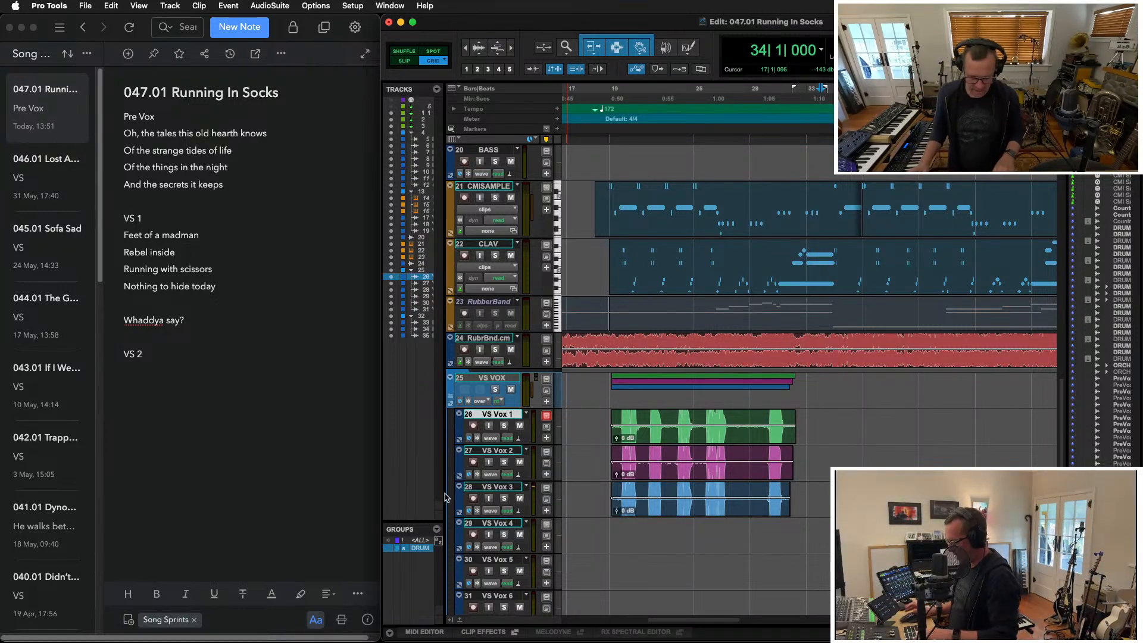
Record-enable VS Vox 1 and briefly play the session from 34|1|000
key(shift+r)
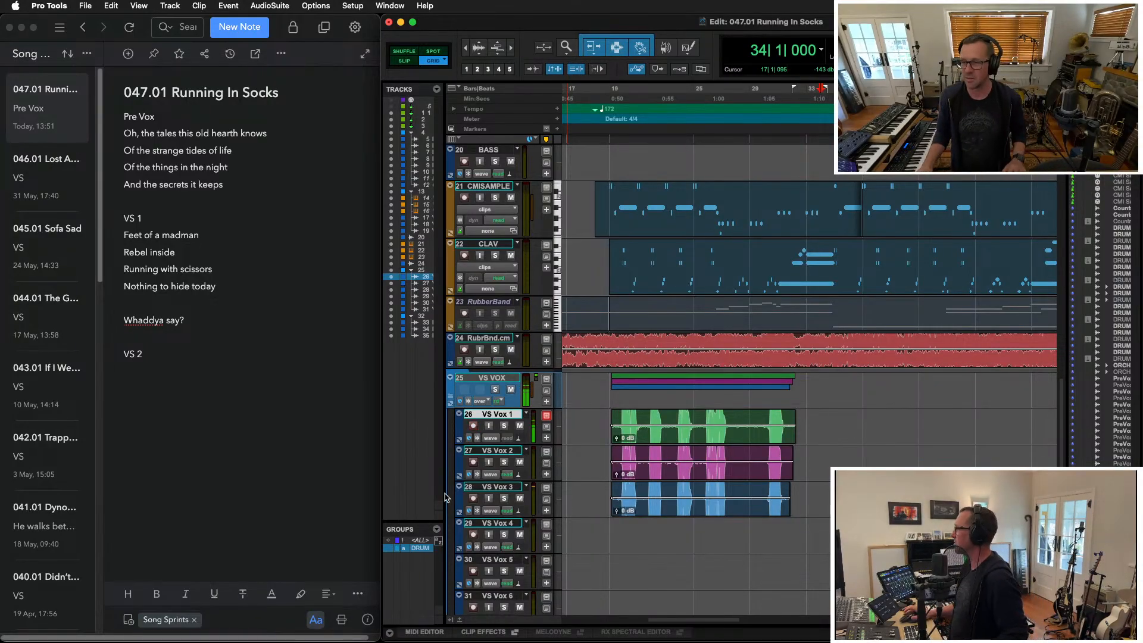
key(space)
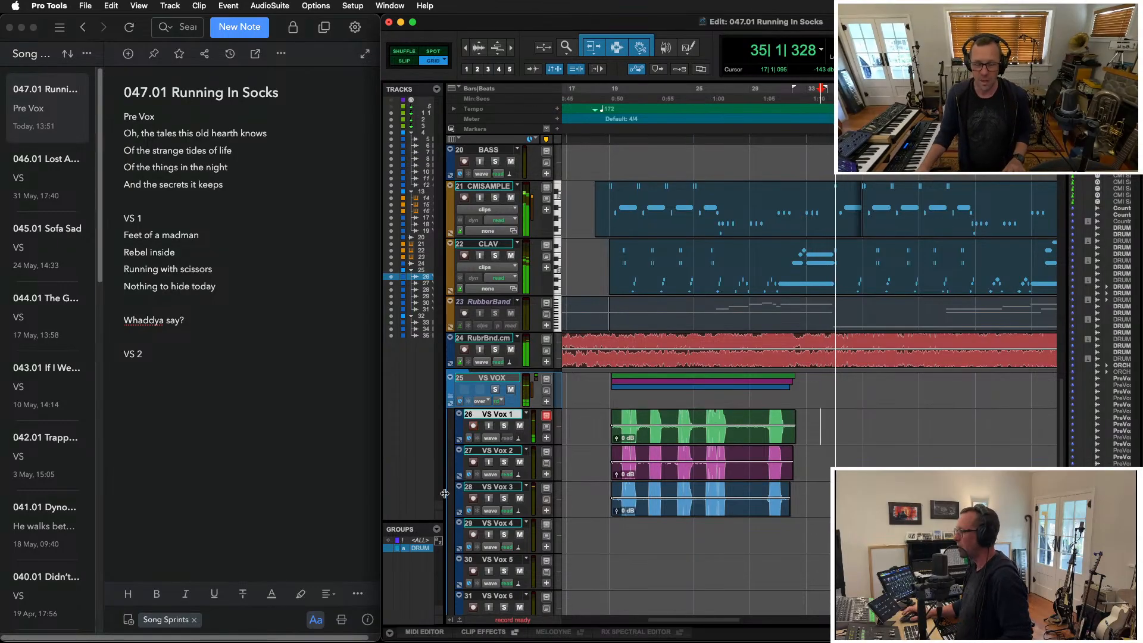
key(space)
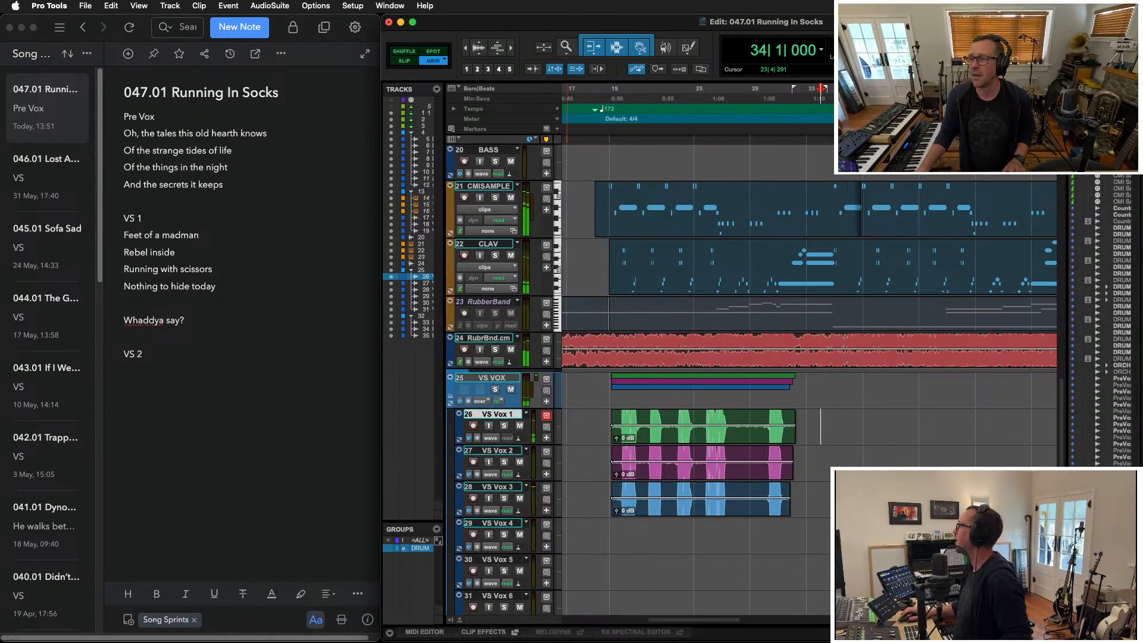
Remove the ends of the VS Vox 1, 2 and 3 clips that extend past 32|1|000
key(t)
key(r)
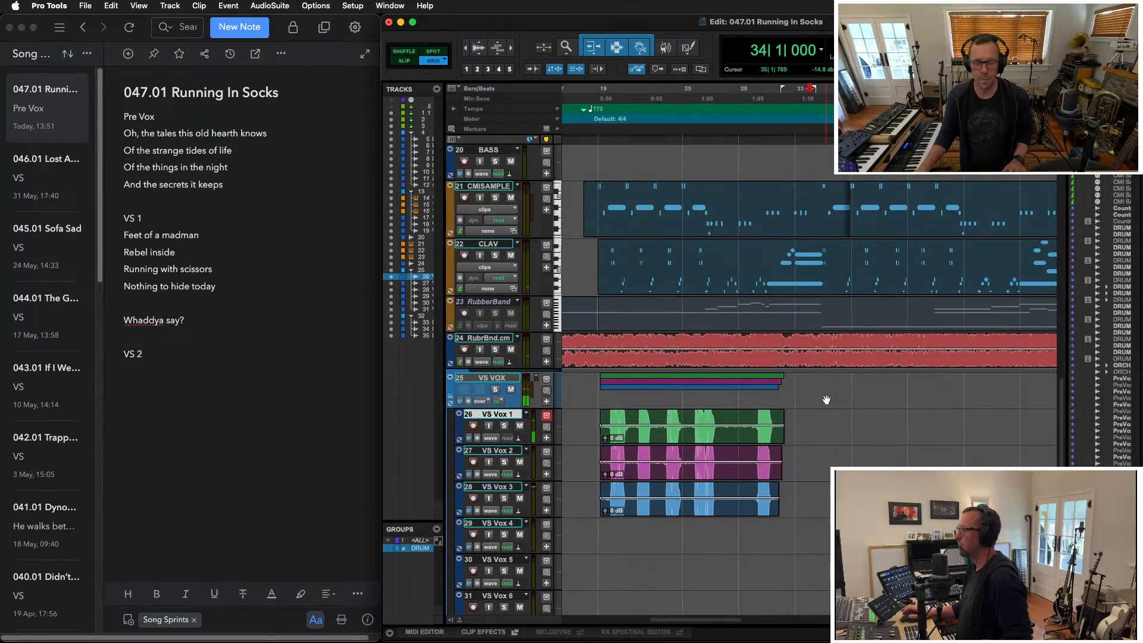
key(space)
key(space)
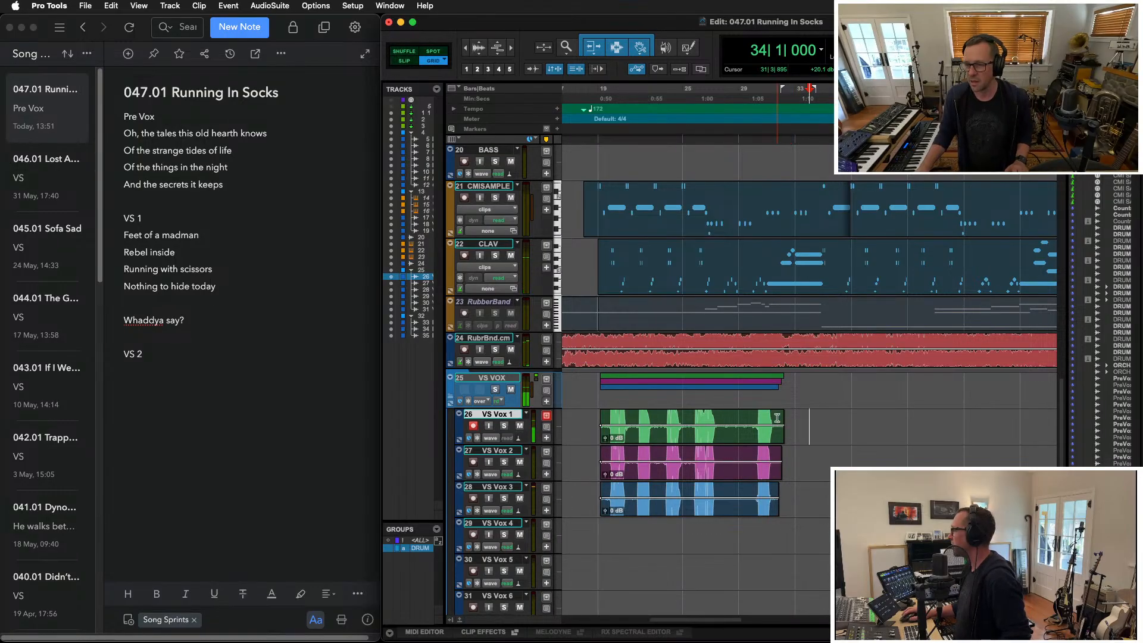
drag(777, 418, 811, 489)
key(Delete)
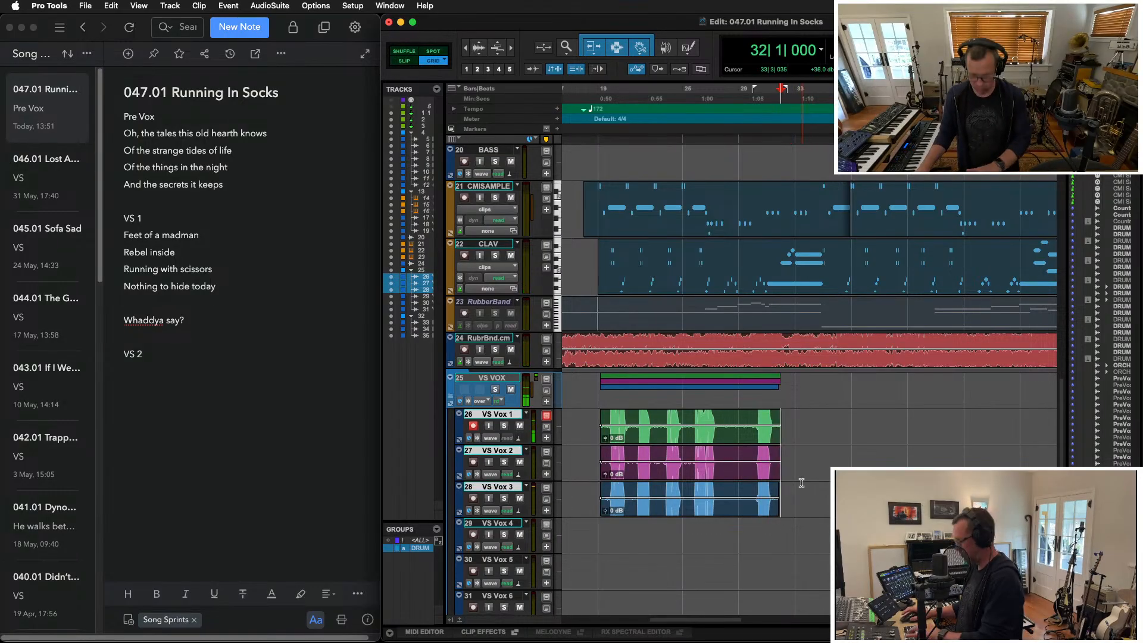
Place the edit cursor on VS Vox 1 at 34|1|000 and audition the music from there
click(810, 420)
key(space)
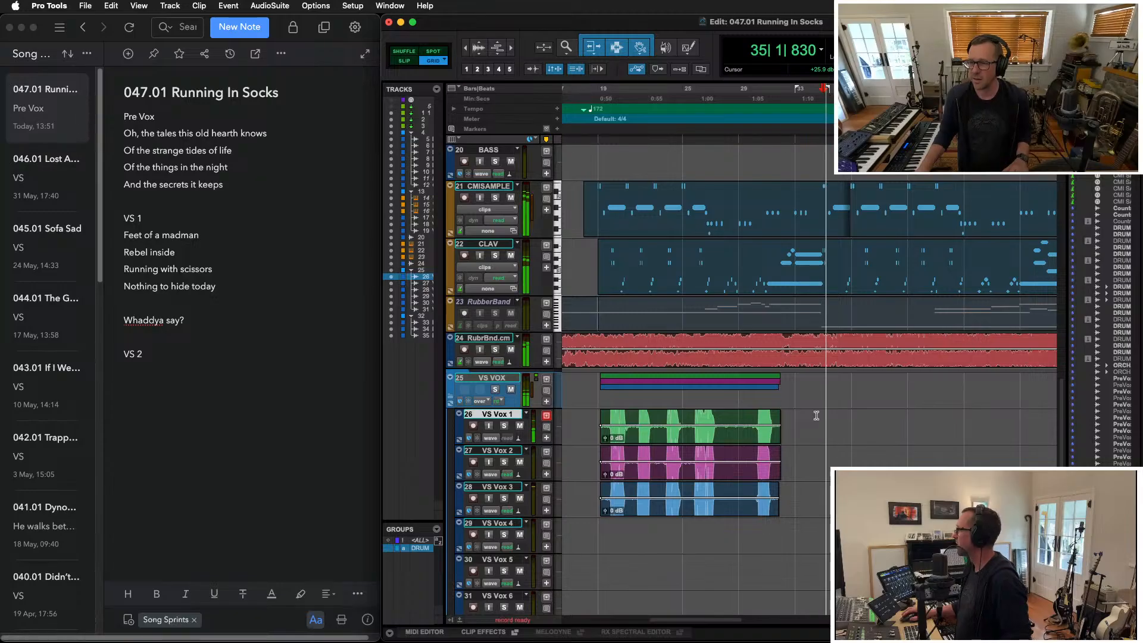
key(space)
key(space)
key(shift+r)
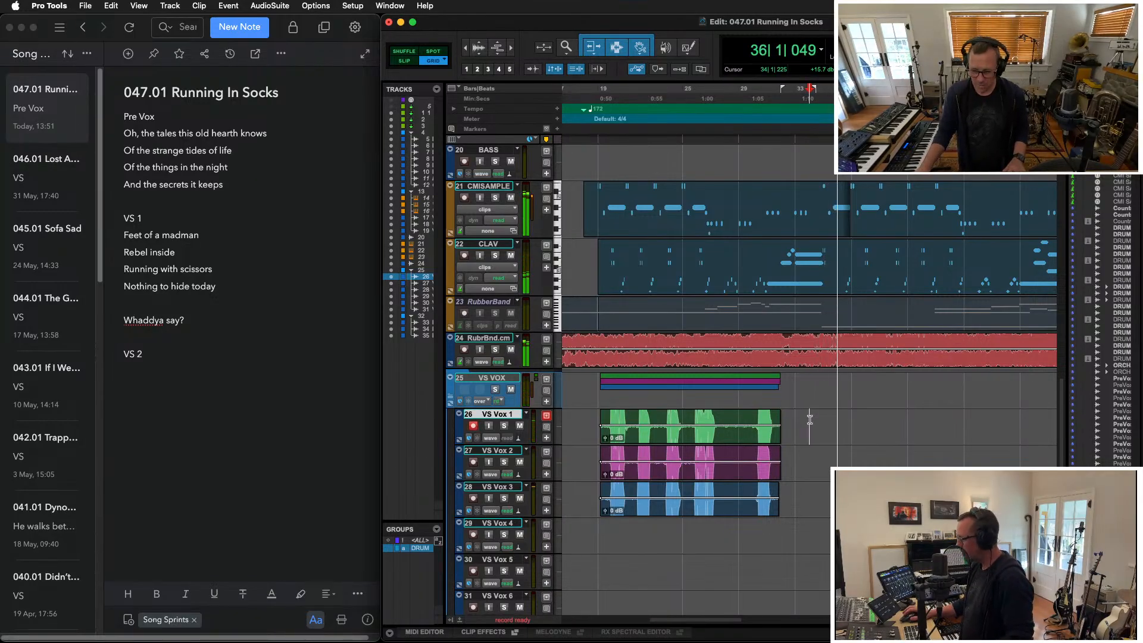
key(space)
Switch to UpNote and start a new line below the "VS 2" heading
click(306, 406)
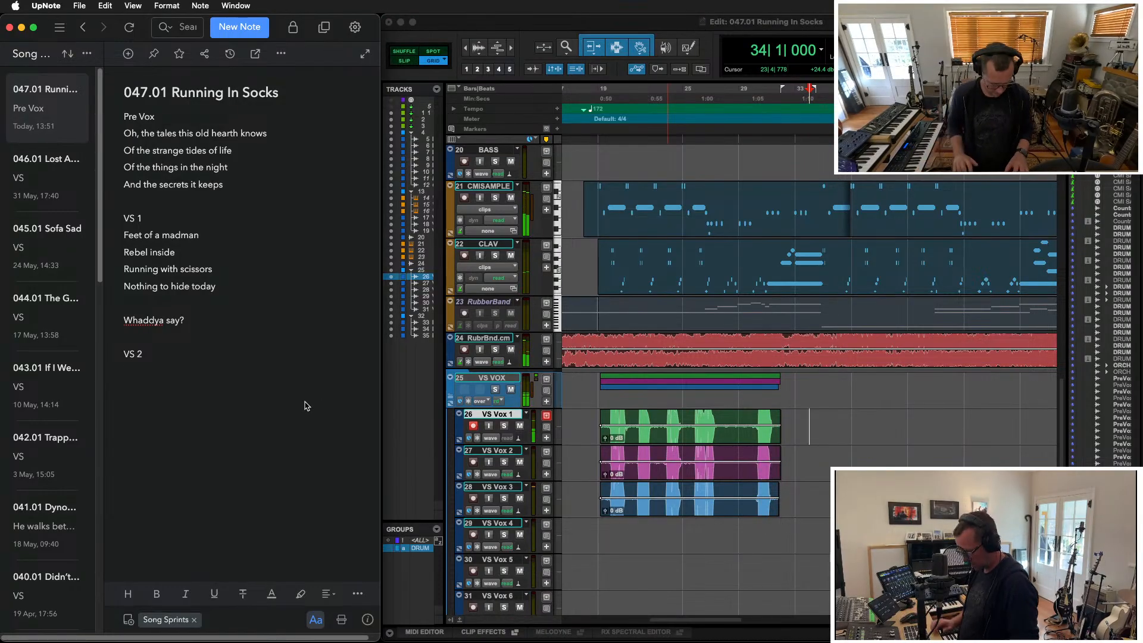
key(Return)
text(Found)
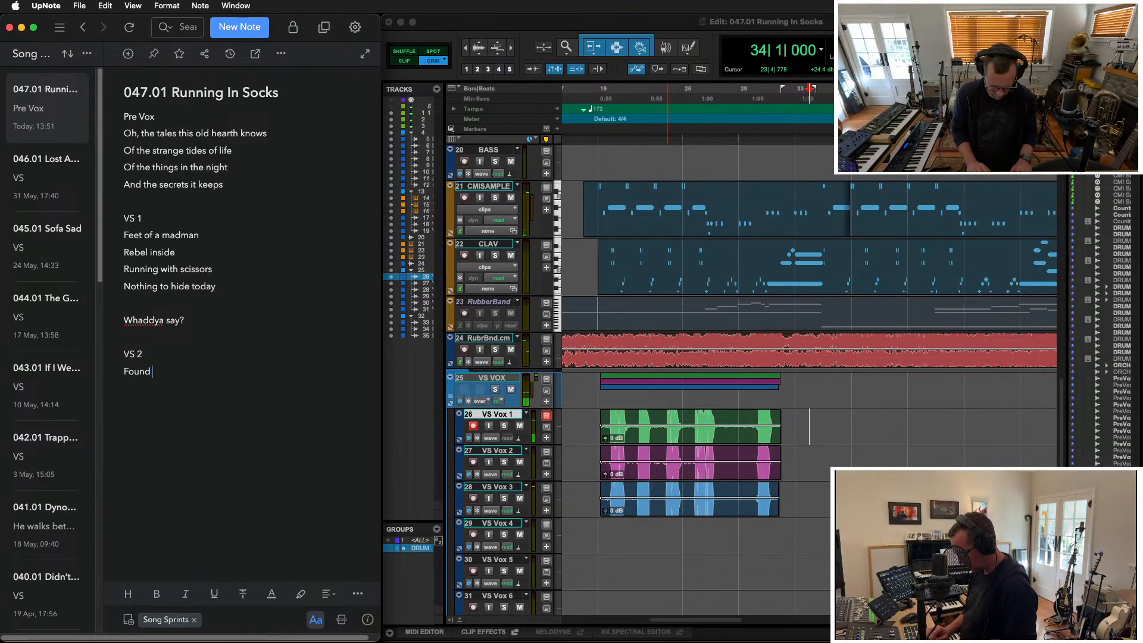
key(shift+super+Left)
key(BackSpace)
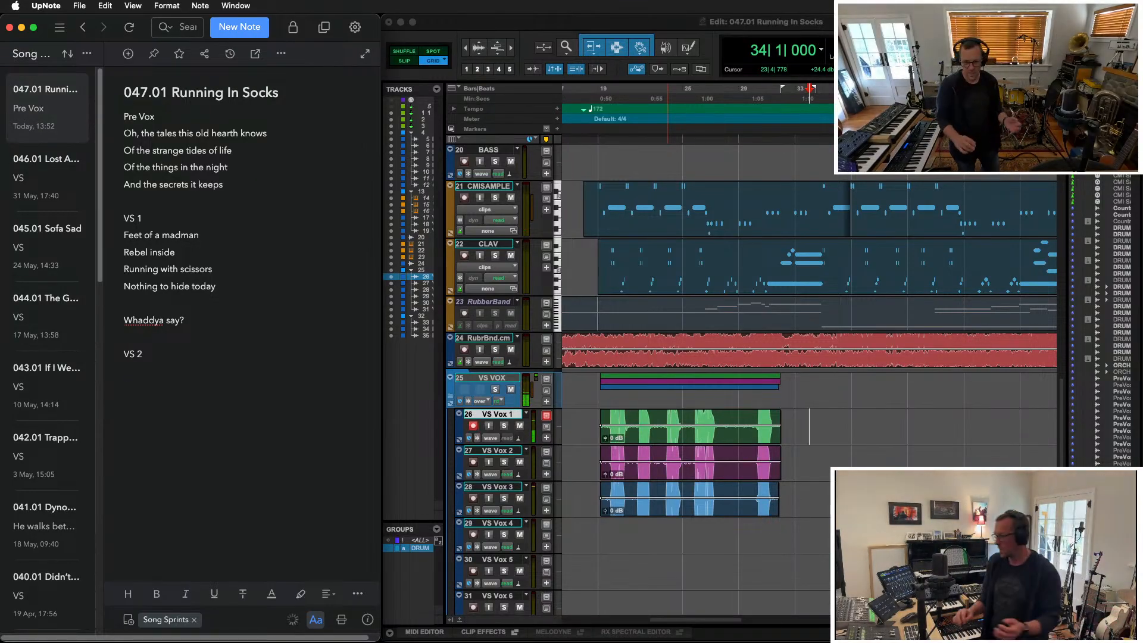
Write the first two VS 2 lyric lines, "Time is our be all" and "Not on our side"
text(Time is)
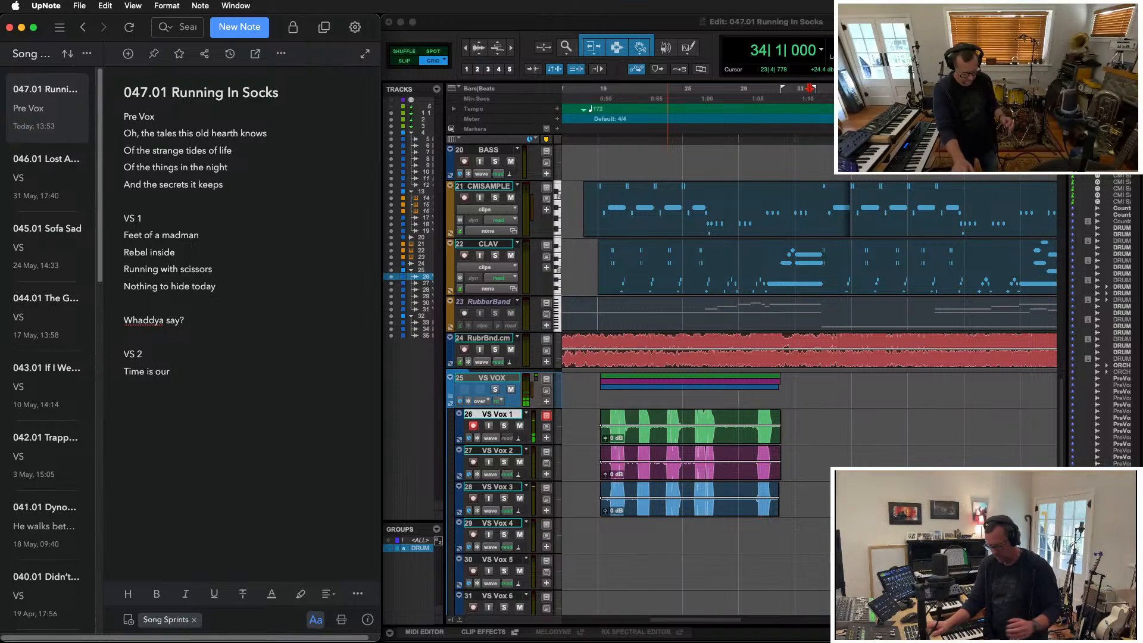
text(our be all)
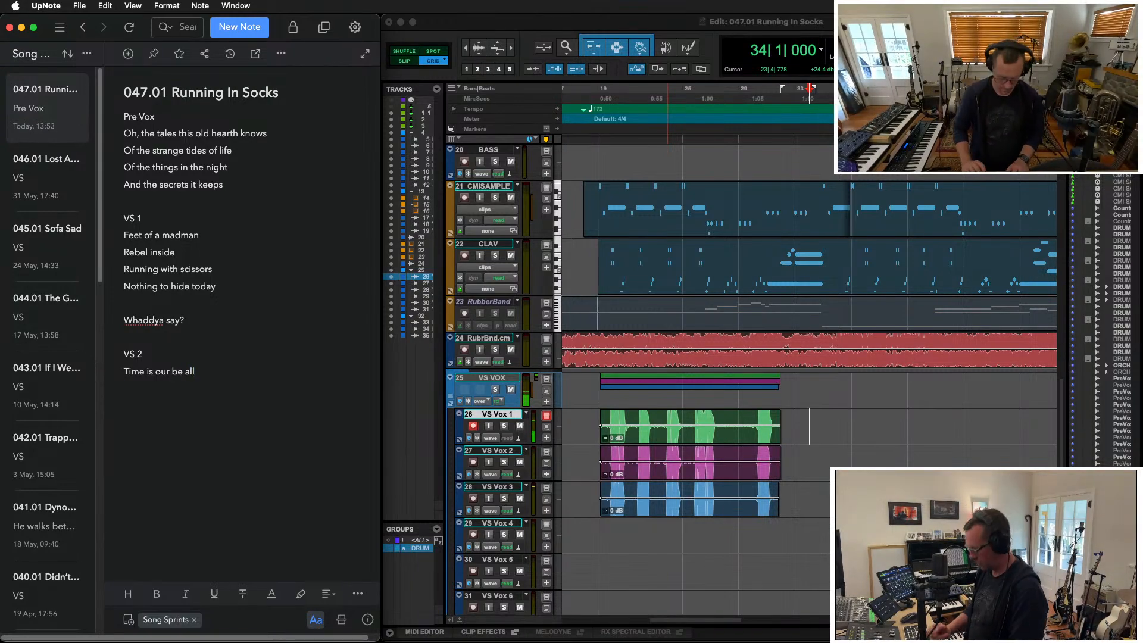
key(Return)
text(No ton ou)
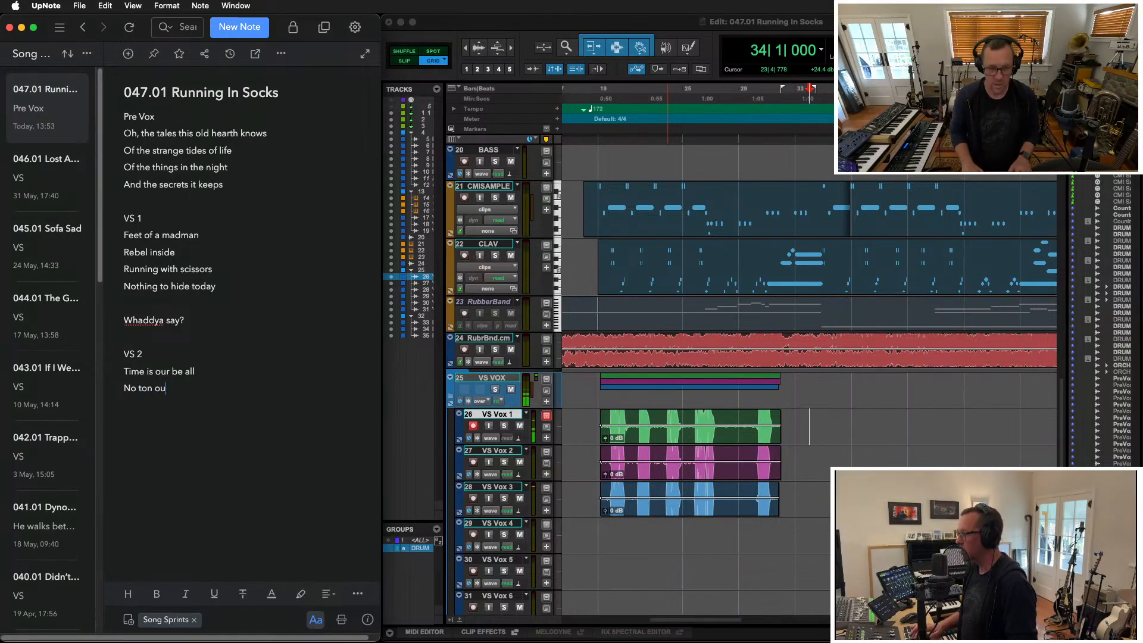
key(Right)
key(Right)
key(Right)
key(BackSpace)
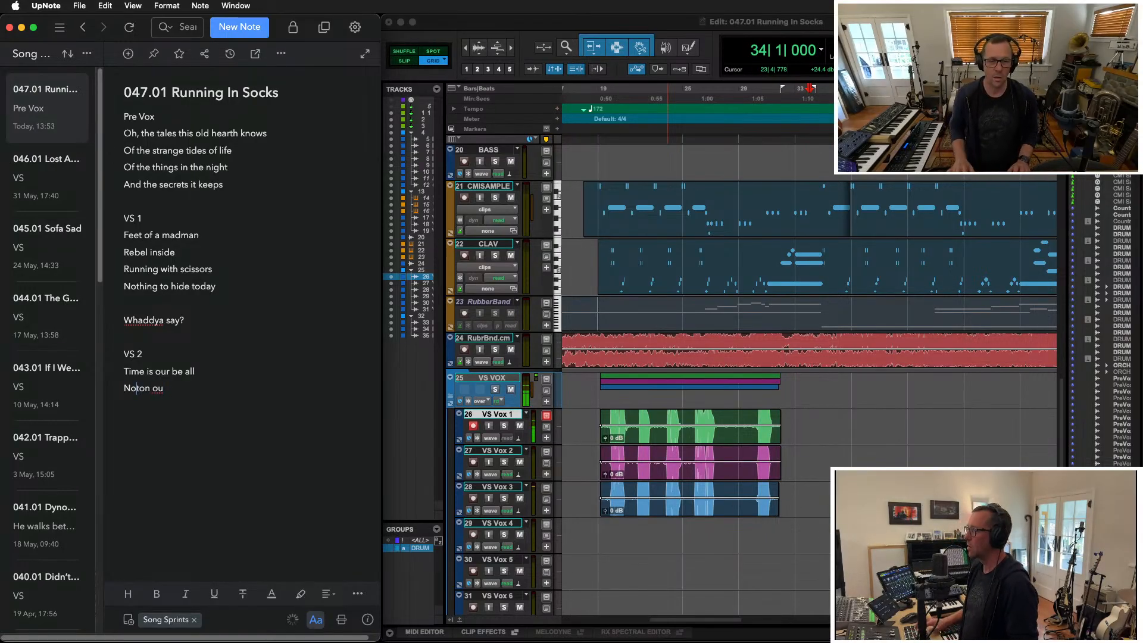
key(Right)
key(super+Right)
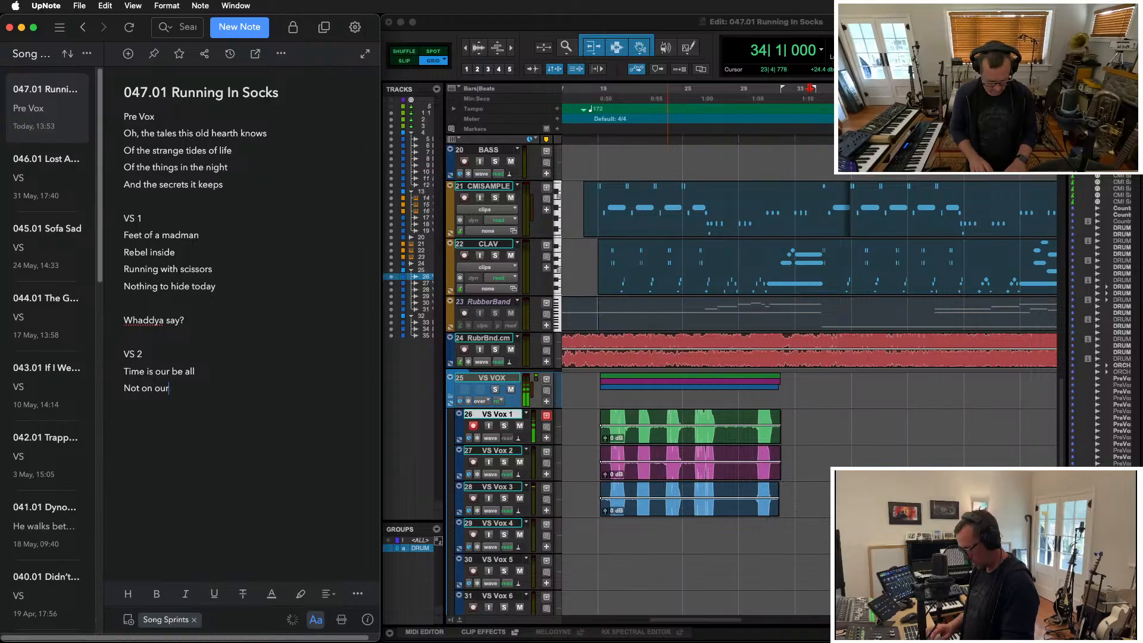
text(r sidfee)
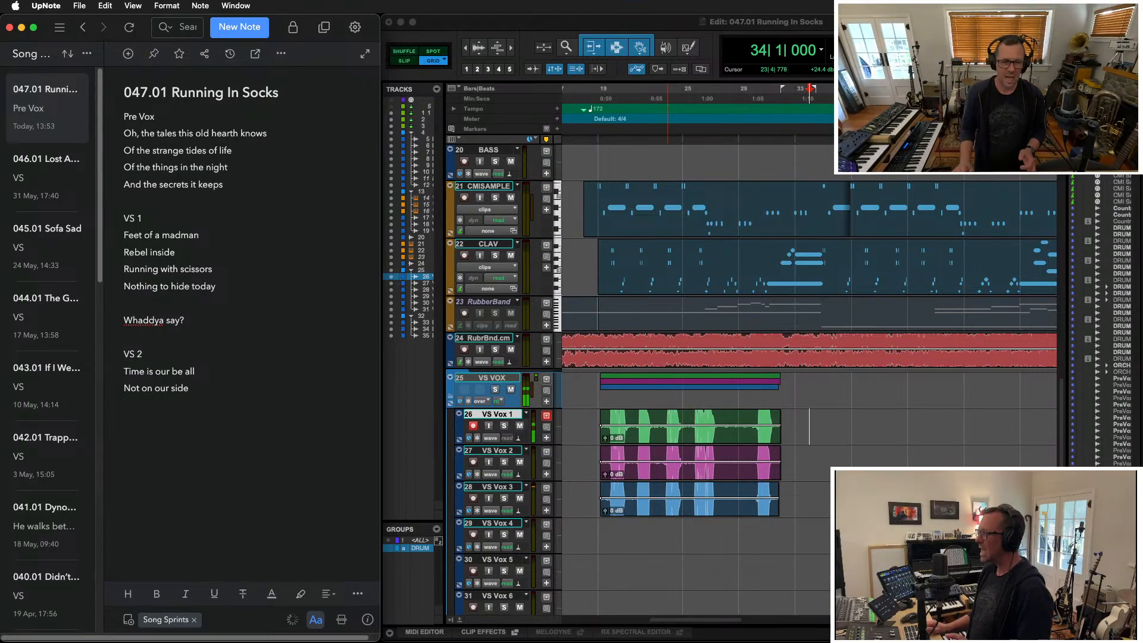
Add the lyric lines "Taken for granted" and "Not gonna hide today" to VS 2
key(Return)
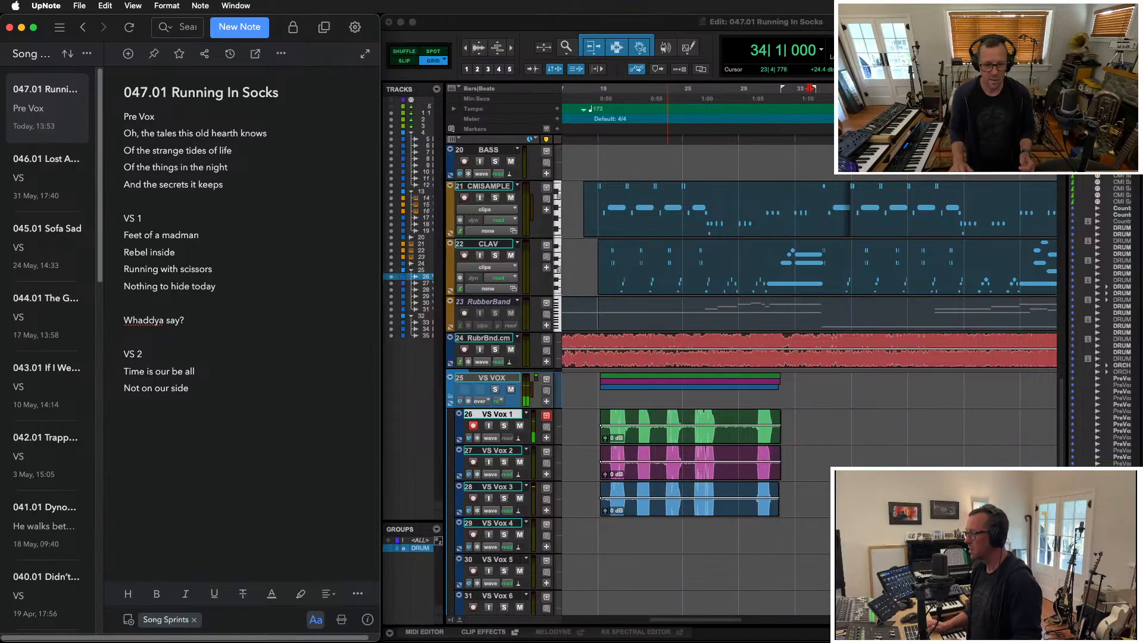
text(T)
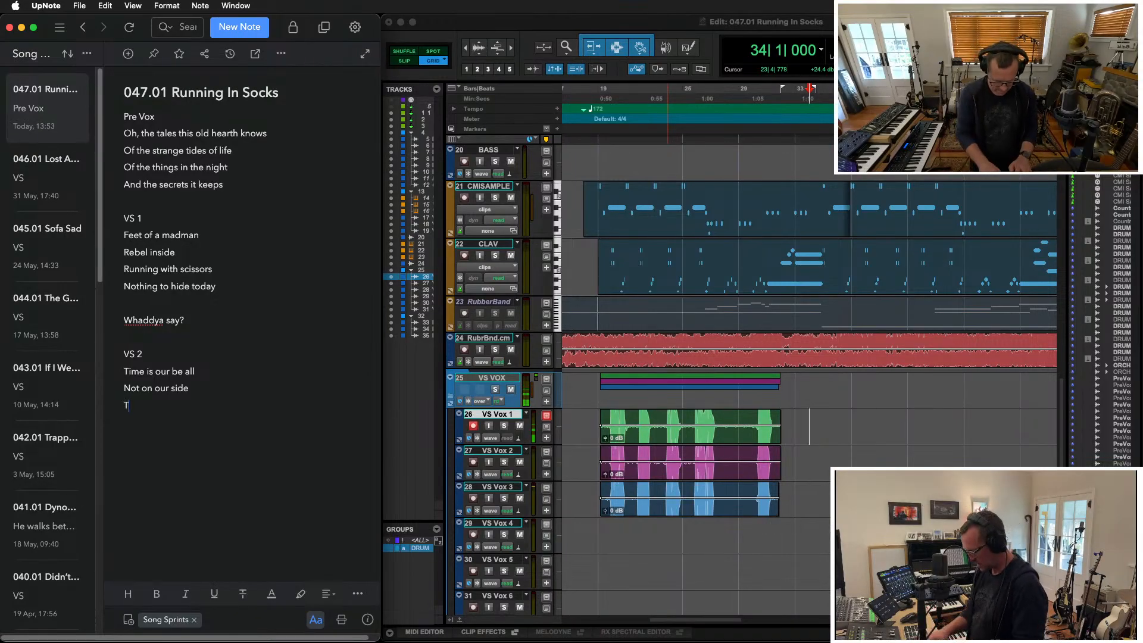
text(aken for granted)
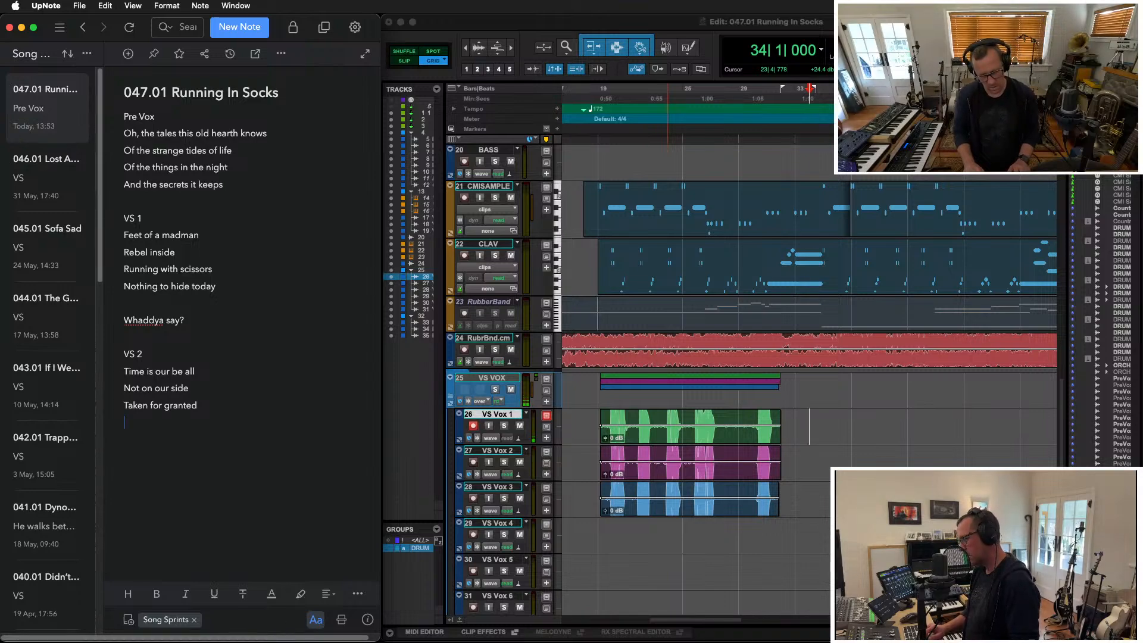
text(Not gonna hide)
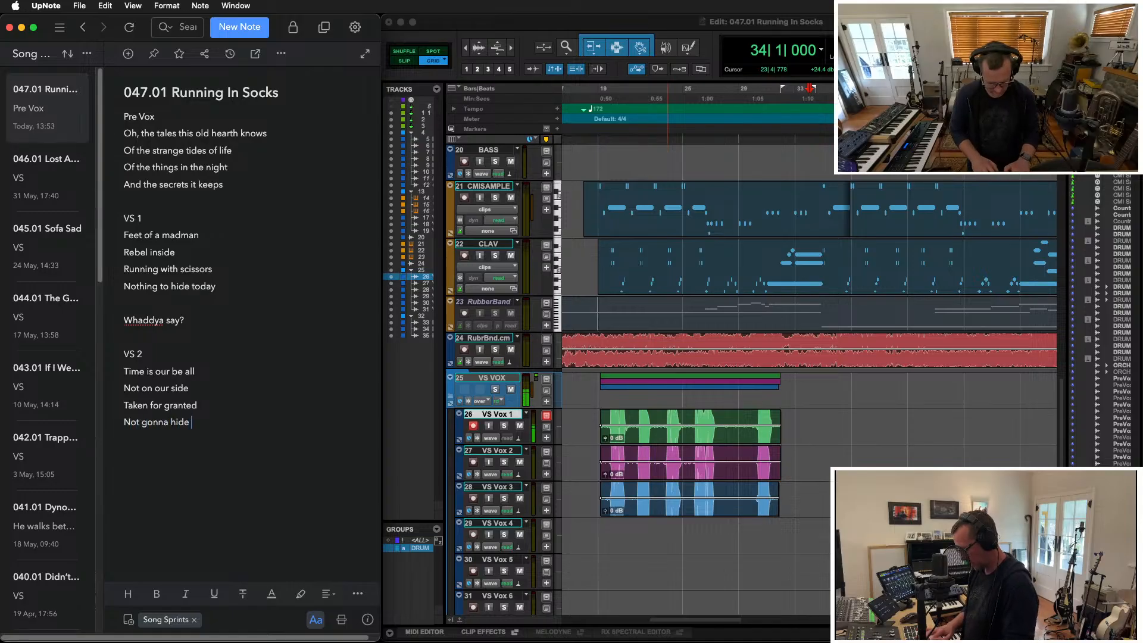
text( today)
key(super+Left)
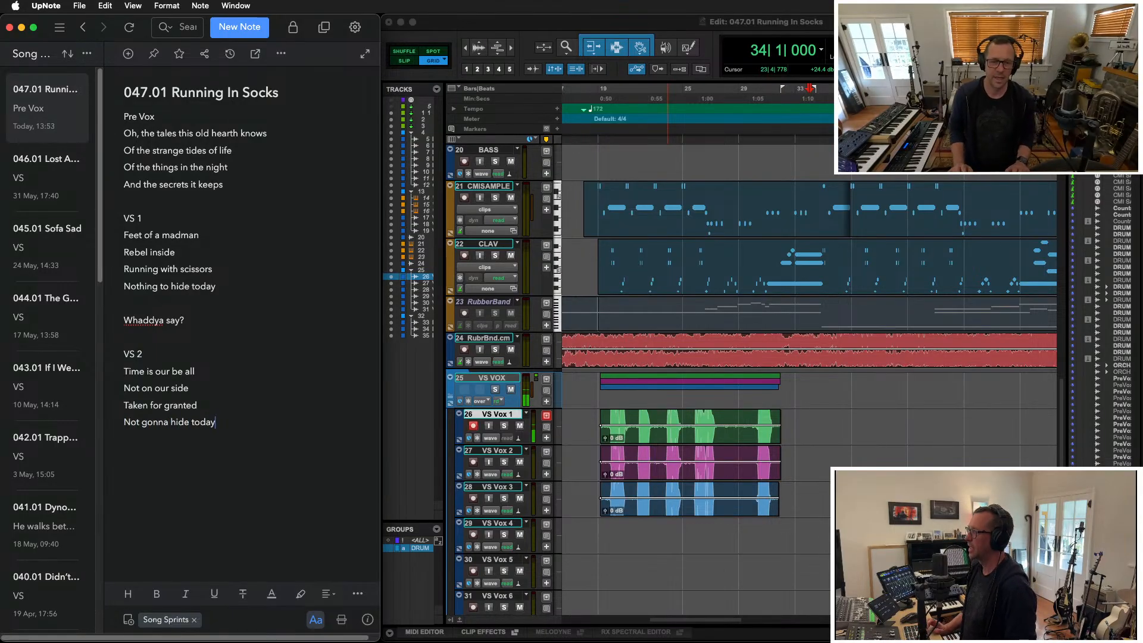
key(Return)
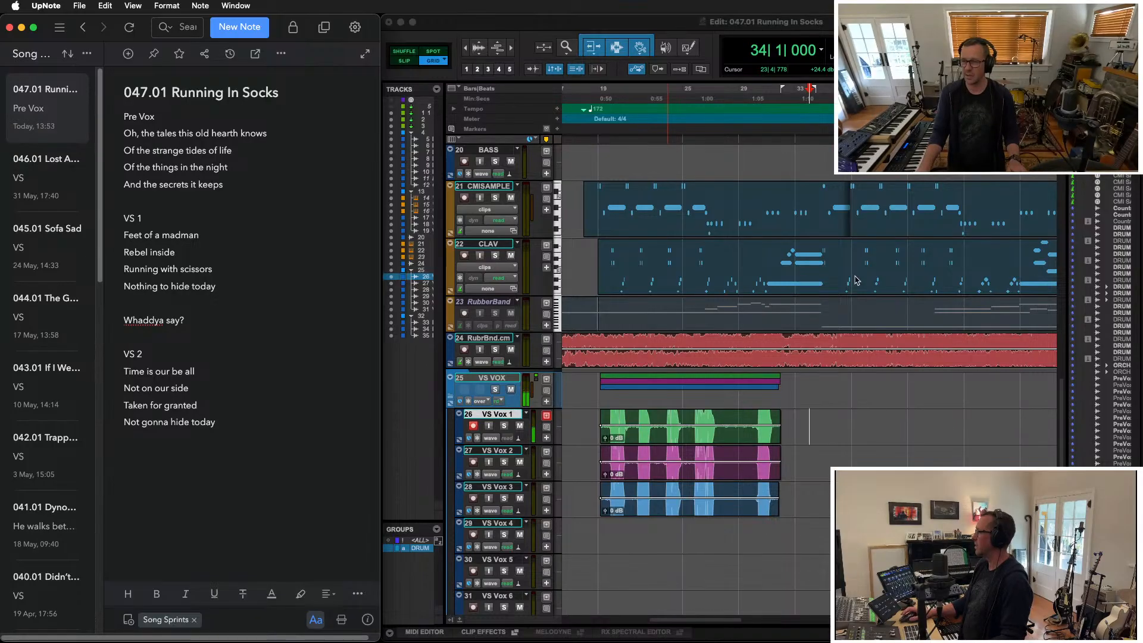
Switch to Pro Tools, record a trial VS 2 take on VS Vox 1 from 33|1|000, and delete its clip
click(796, 423)
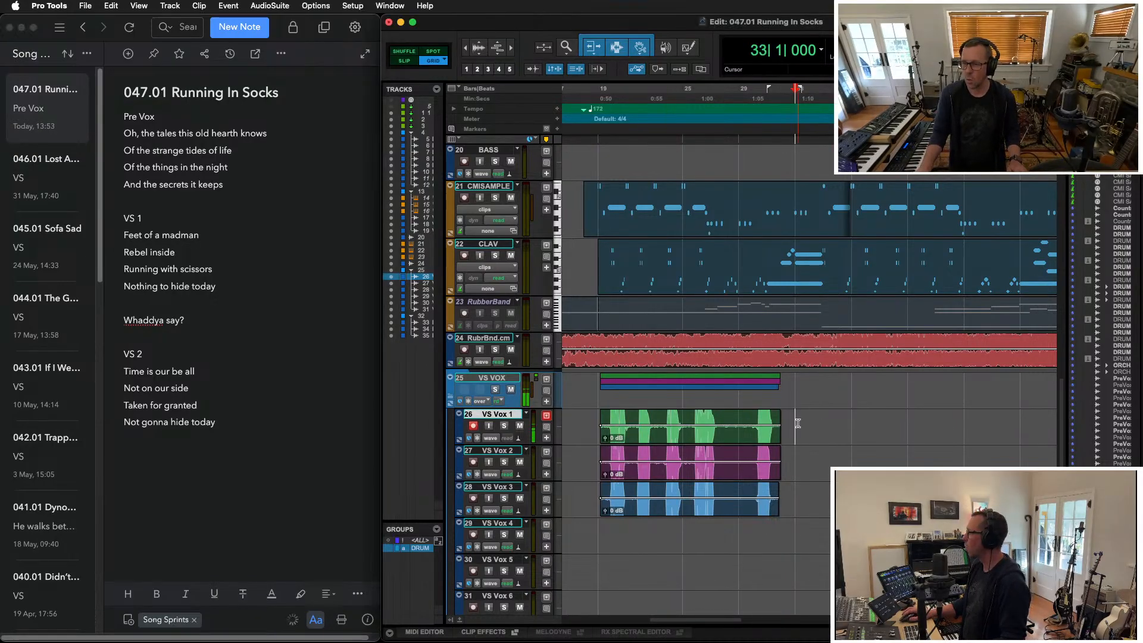
key(space)
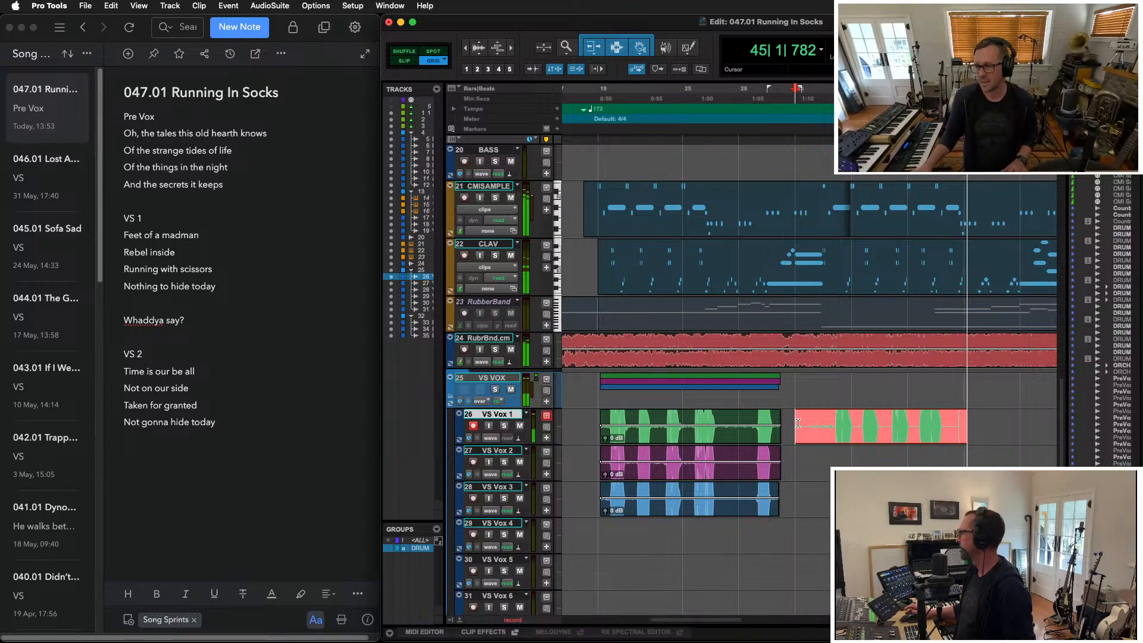
key(space)
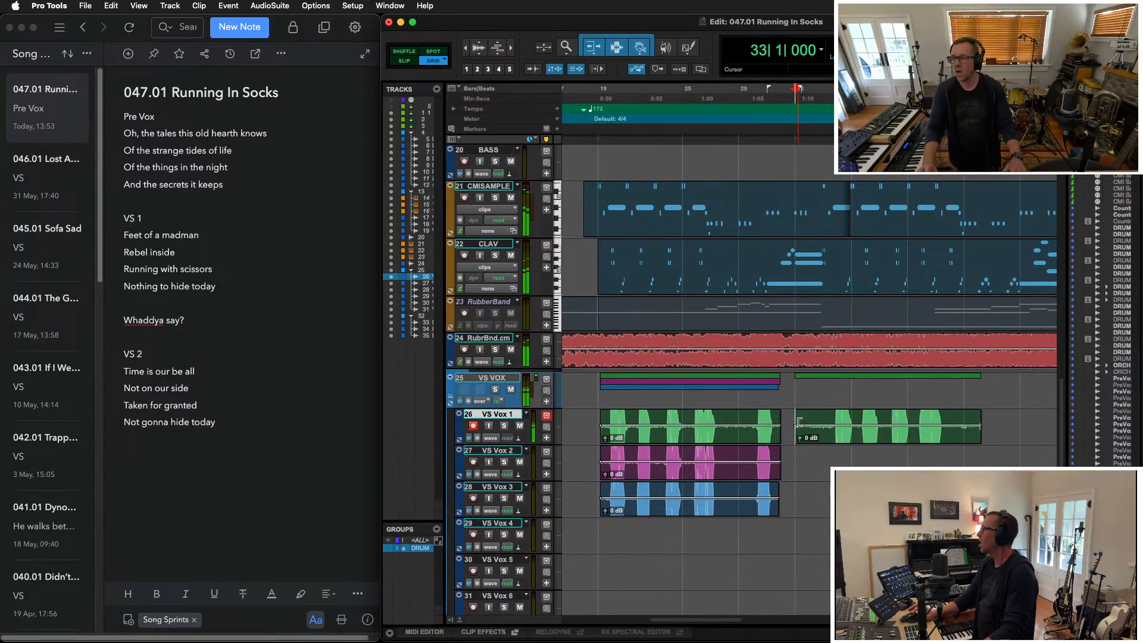
click(918, 441)
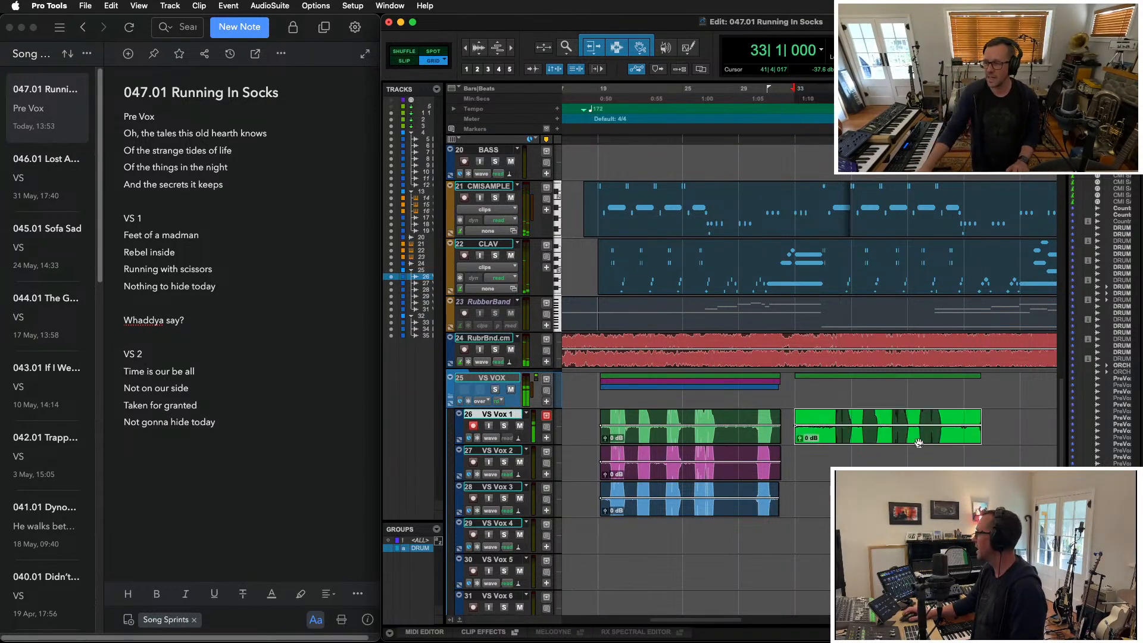
key(BackSpace)
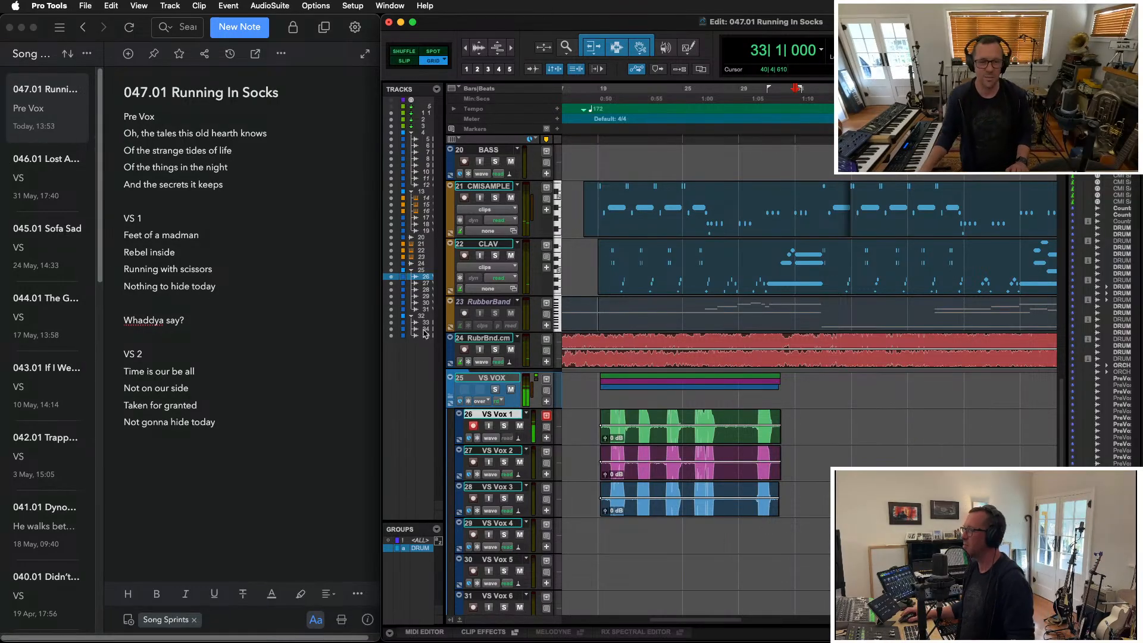
Switch to UpNote and duplicate the line "Not gonna hide today" at the end of VS 2
click(232, 390)
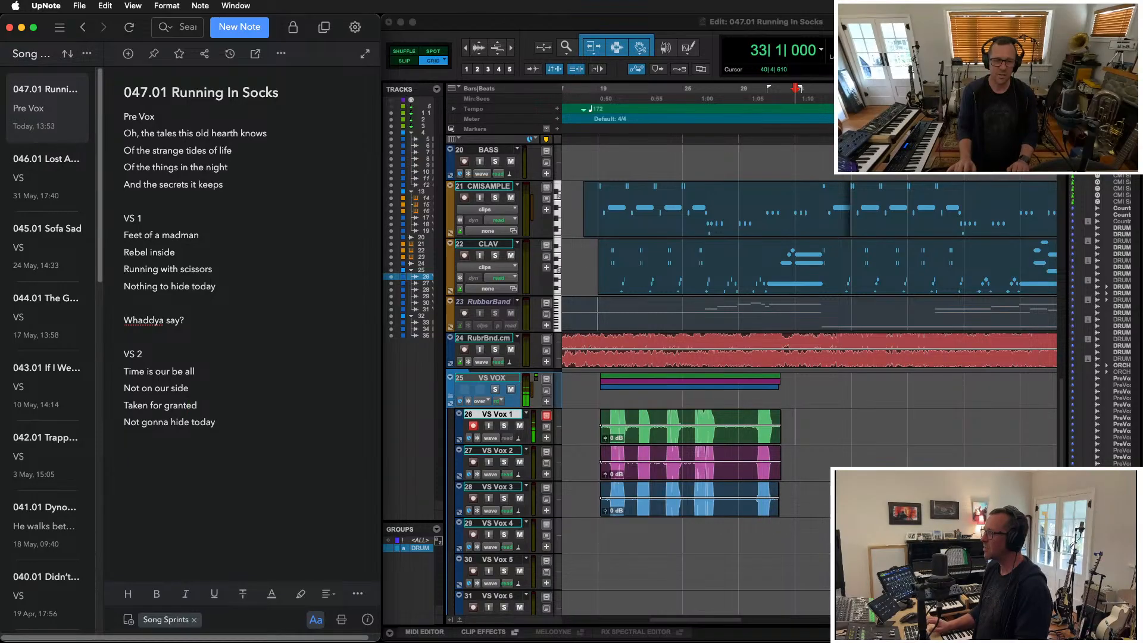
key(Return)
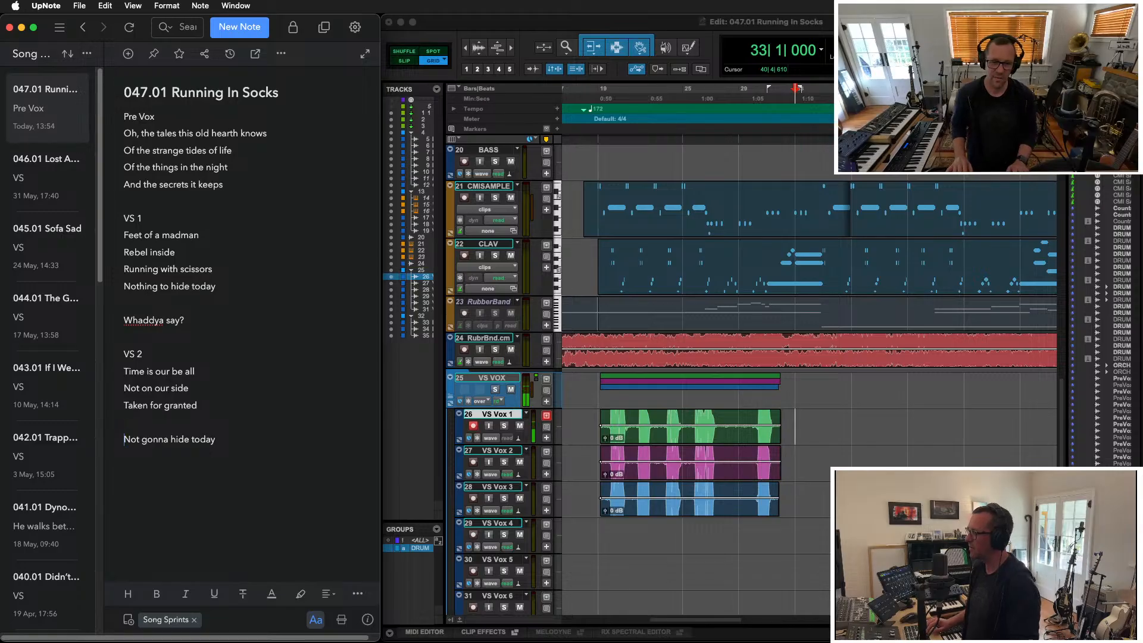
key(shift+Down)
key(super+c)
key(Up)
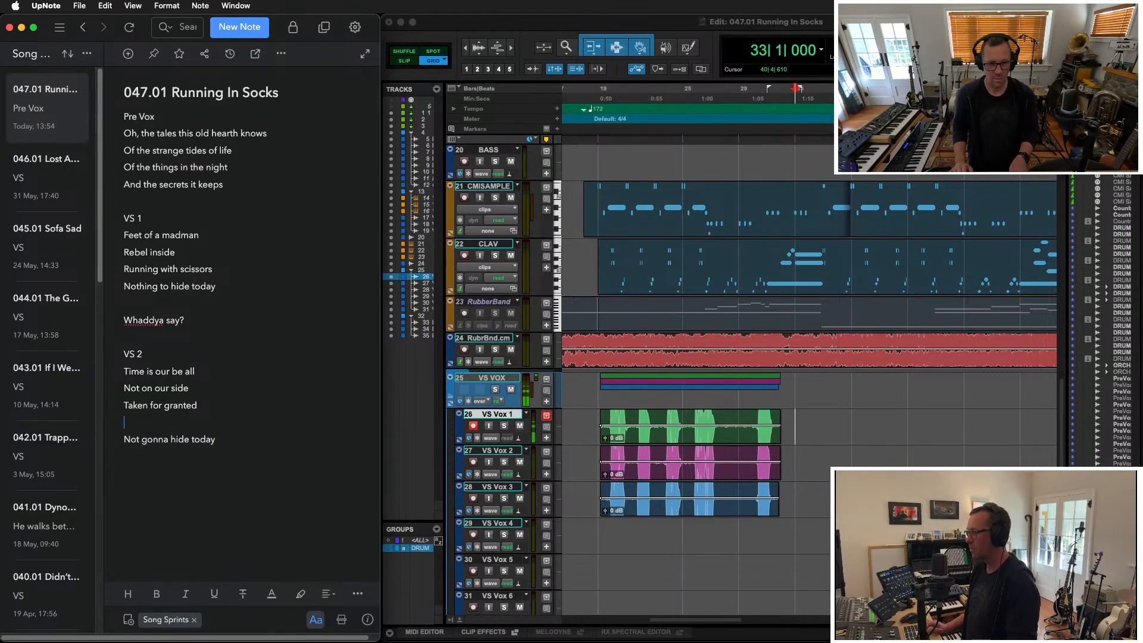
key(super+v)
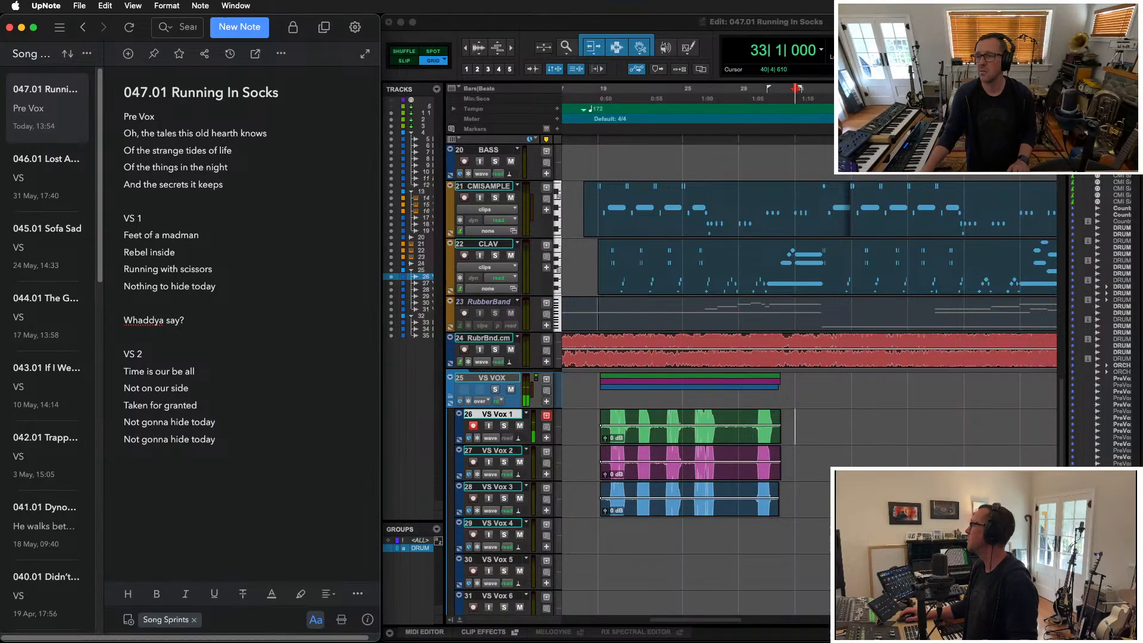
Switch to Pro Tools and record another VS 2 take on VS Vox 1 from 33|1|000
key(super+Tab)
key(super+space)
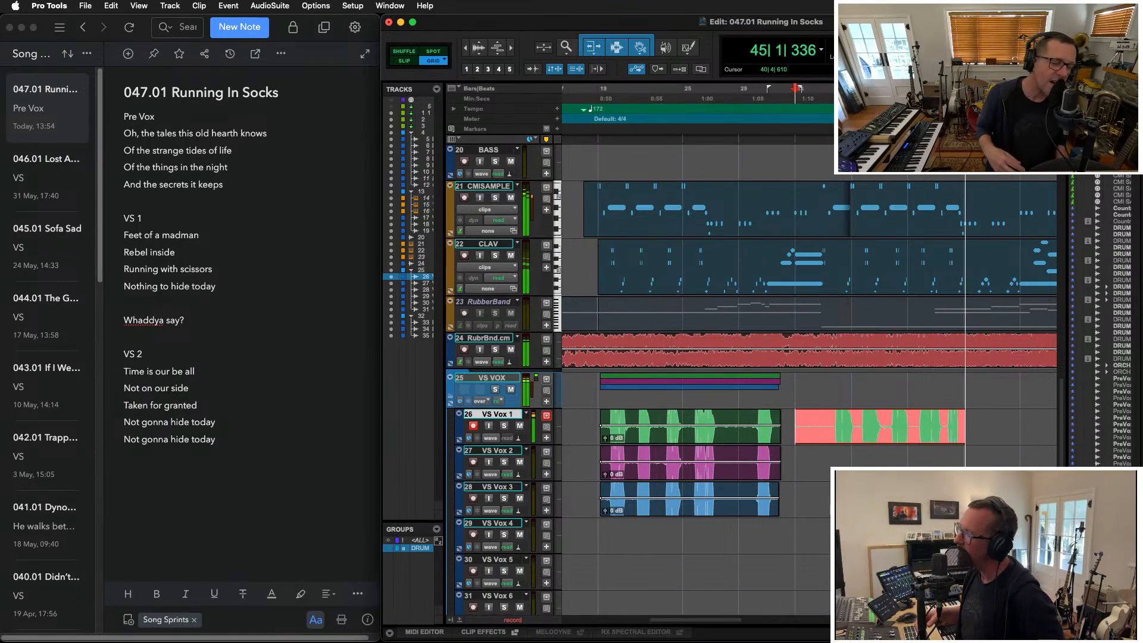
key(space)
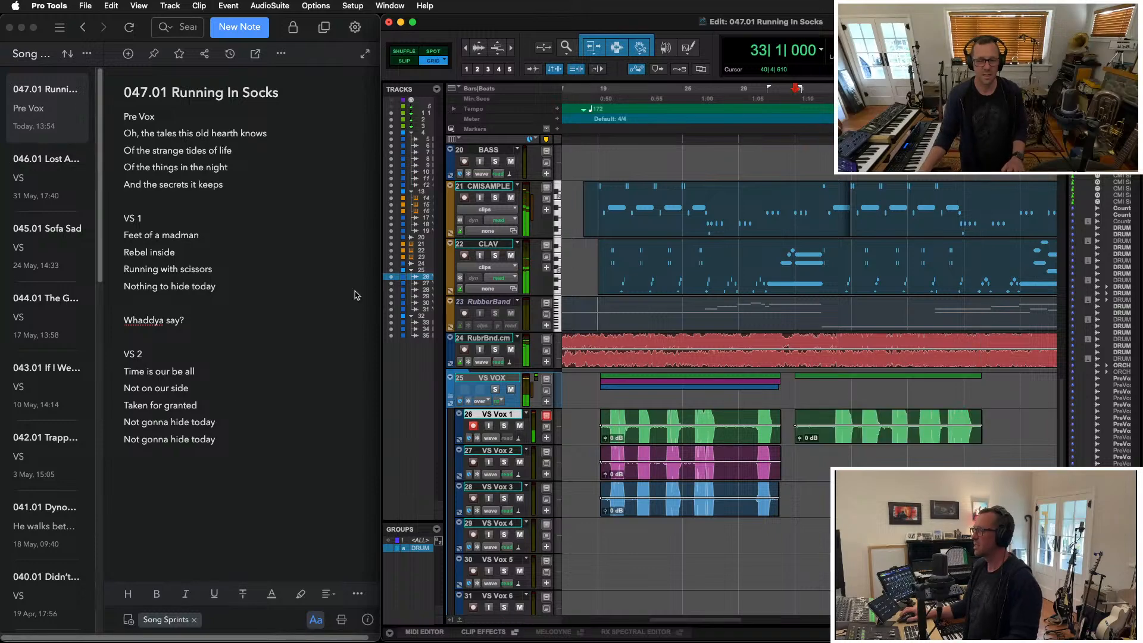
In UpNote, shorten the first "Not gonna hide today" line to "Not gonna hide", and return to Pro Tools
click(233, 429)
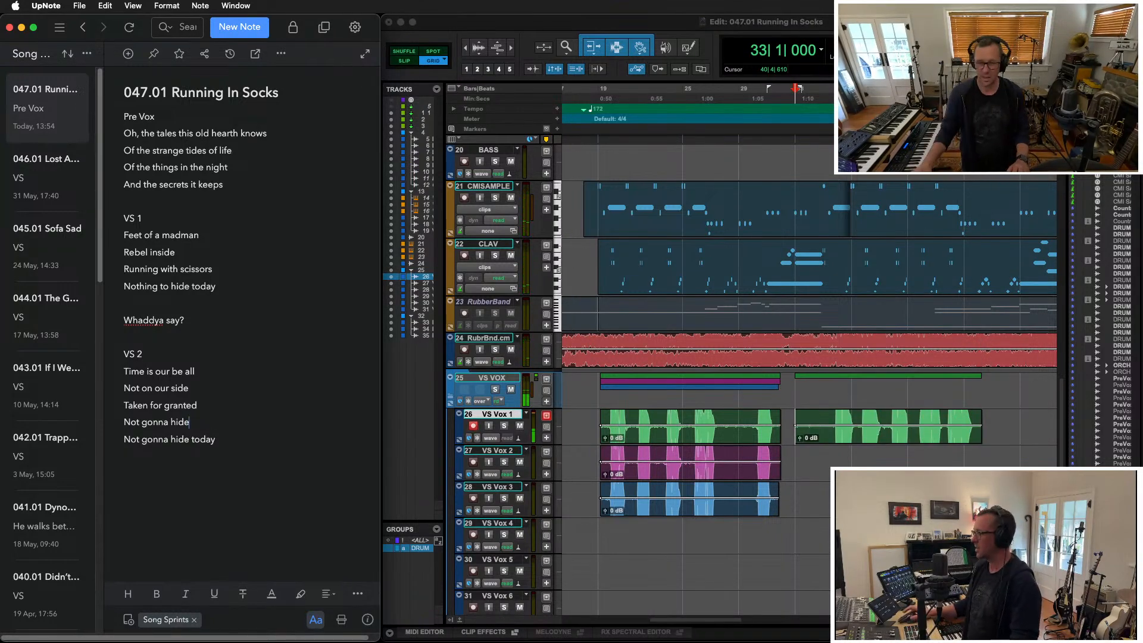
key(super+Tab)
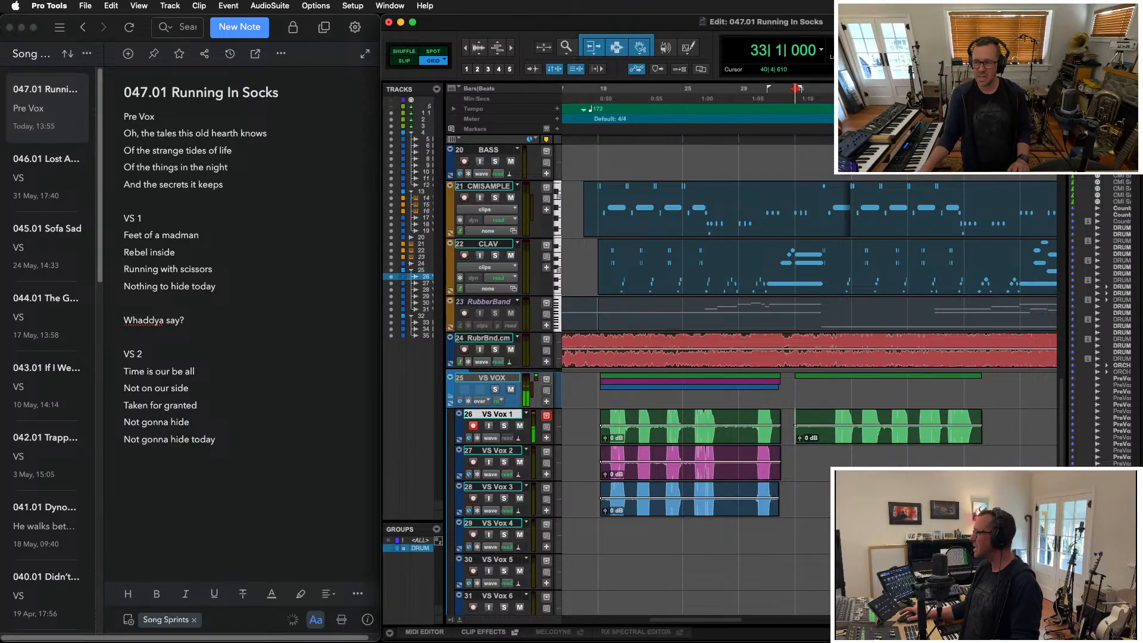
Delete the VS 2 take from VS Vox 1
click(867, 435)
key(Delete)
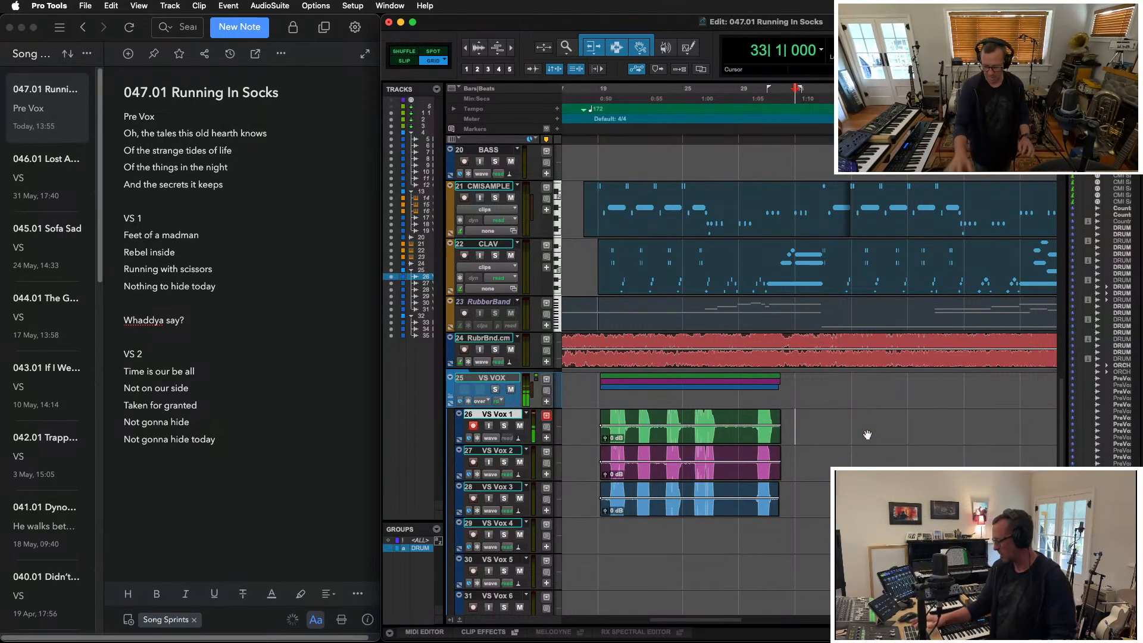
Try two more VS 2 takes on VS Vox 1 from 33|1|000 and discard both
key(super+space)
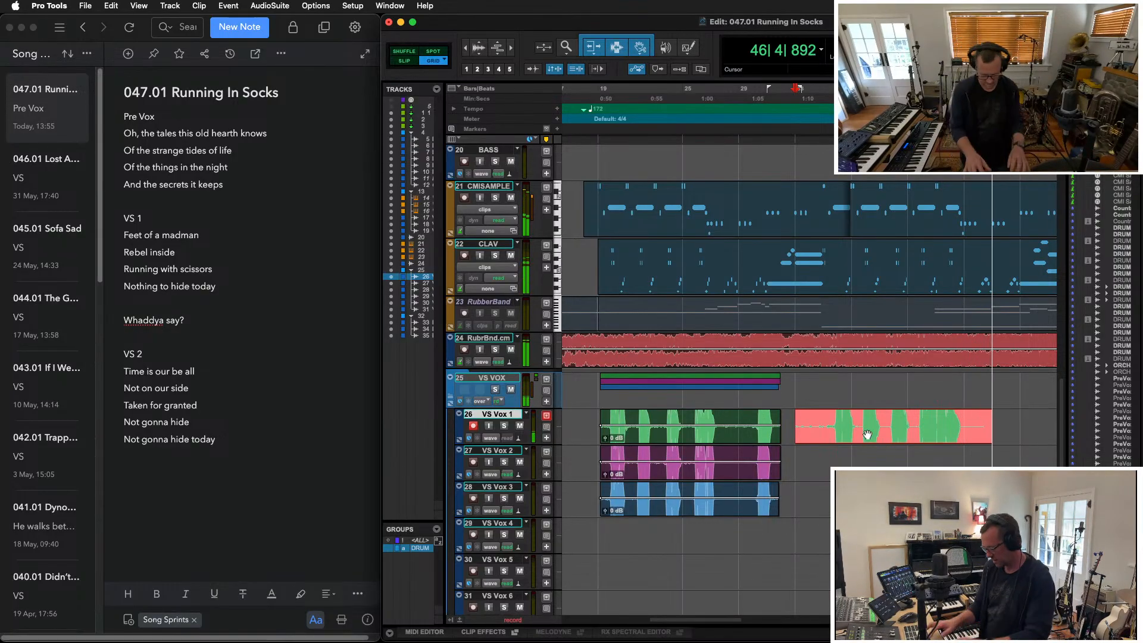
key(super+period)
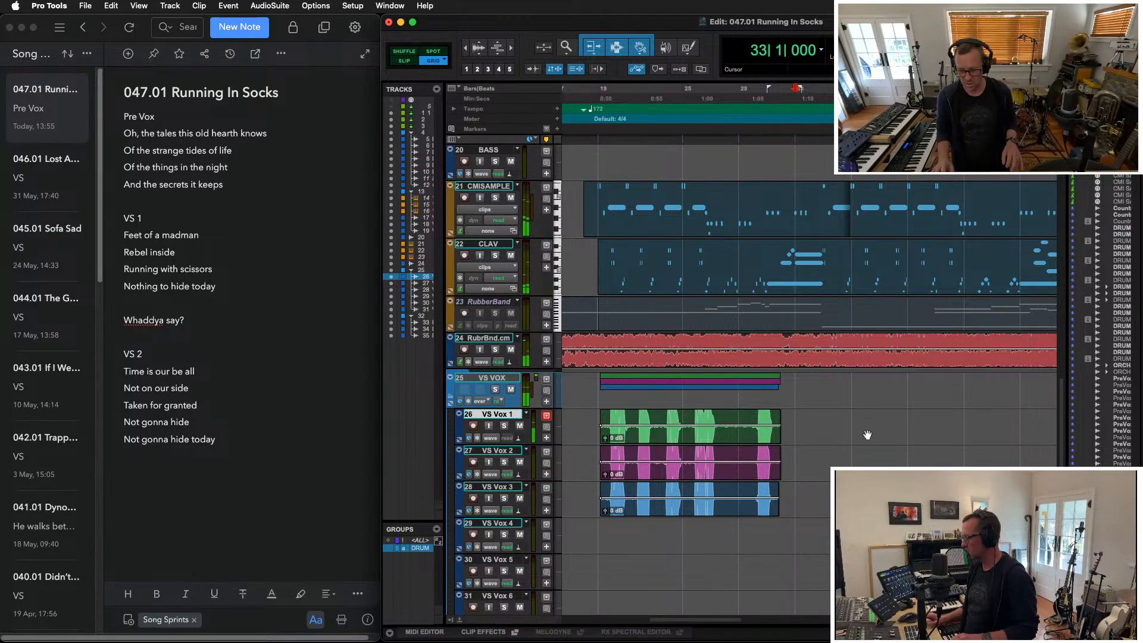
key(super+space)
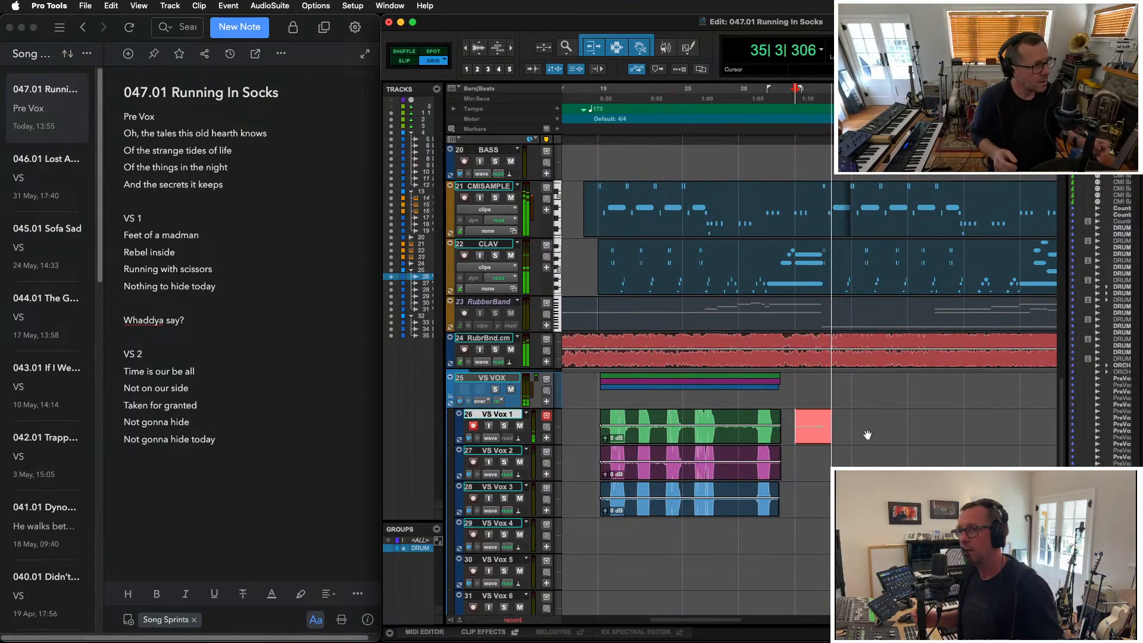
key(super+period)
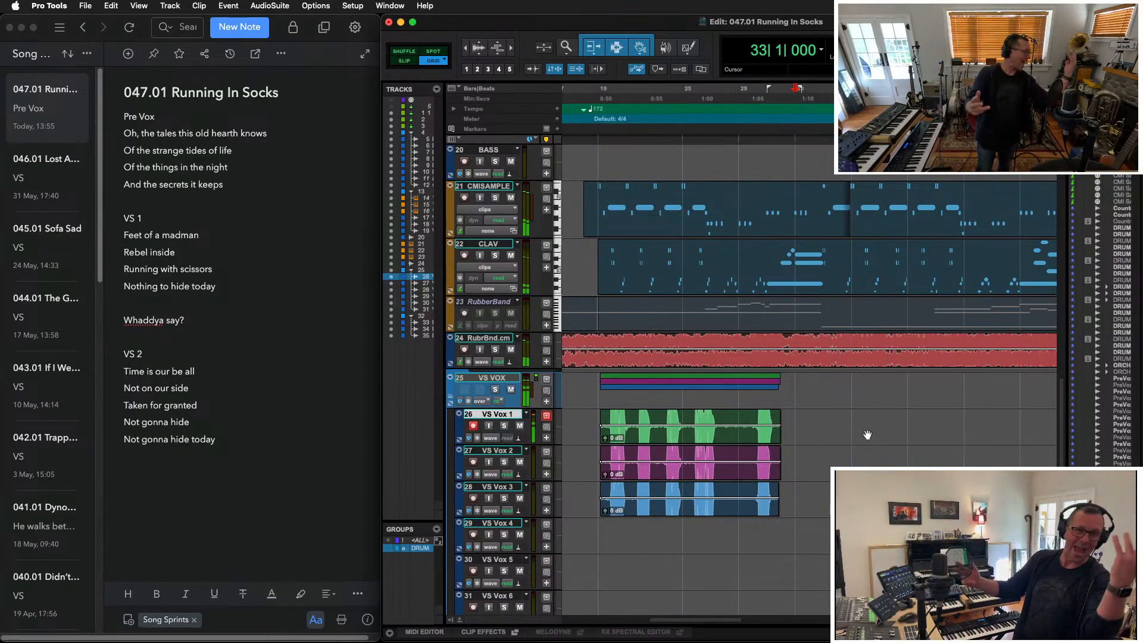
Record the VS 2 vocal on VS Vox 1 from 33|1|000 and double it on VS Vox 2
key(super+space)
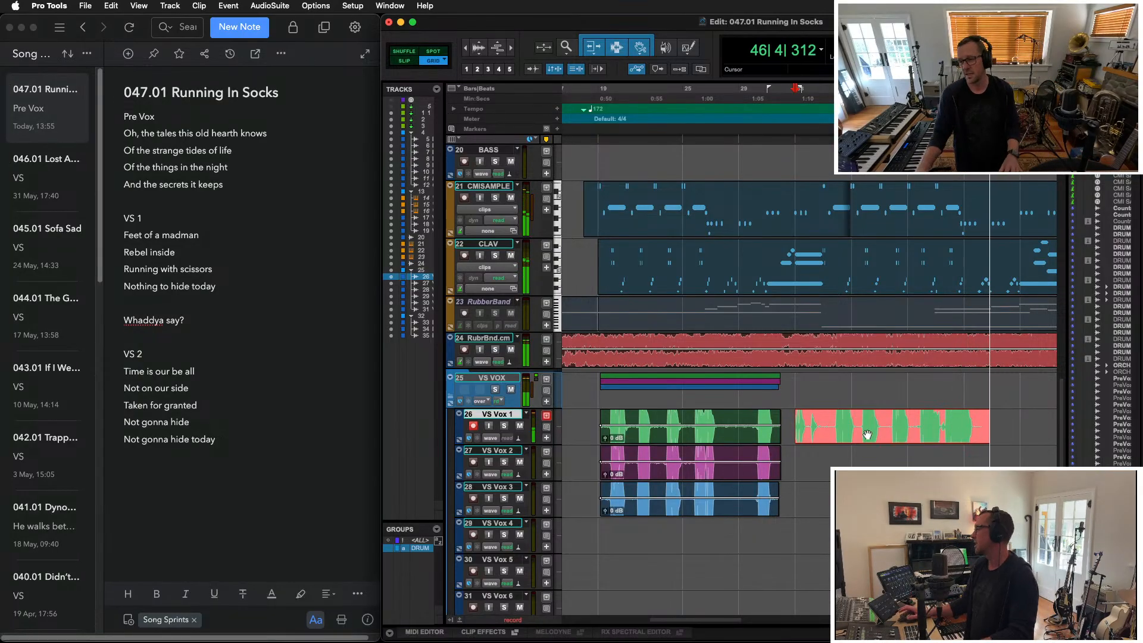
key(space)
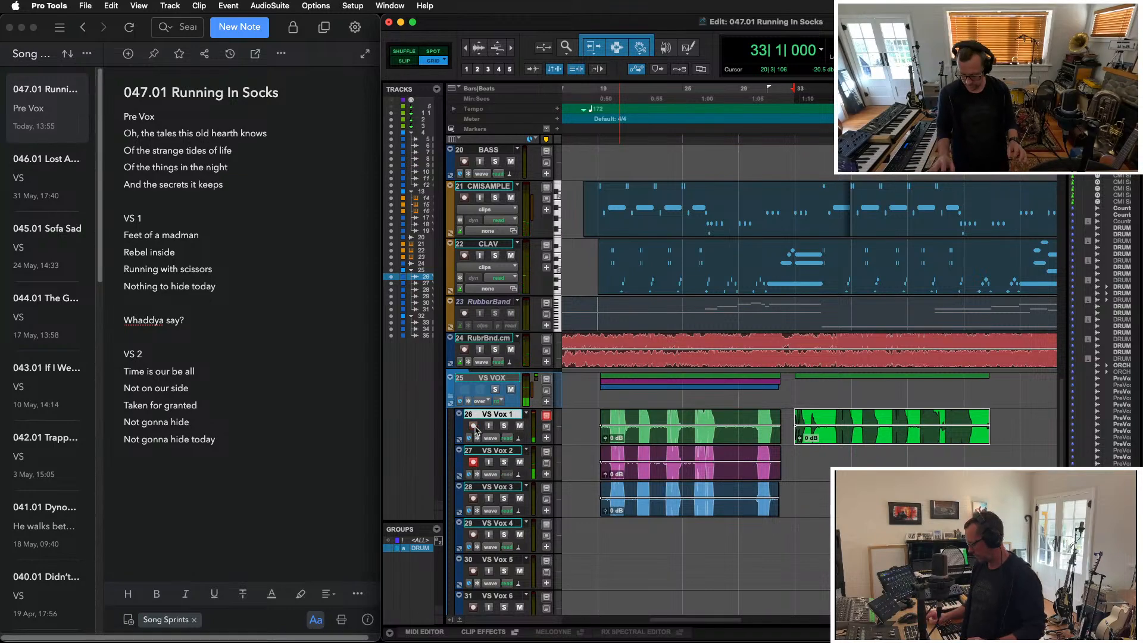
key(super+space)
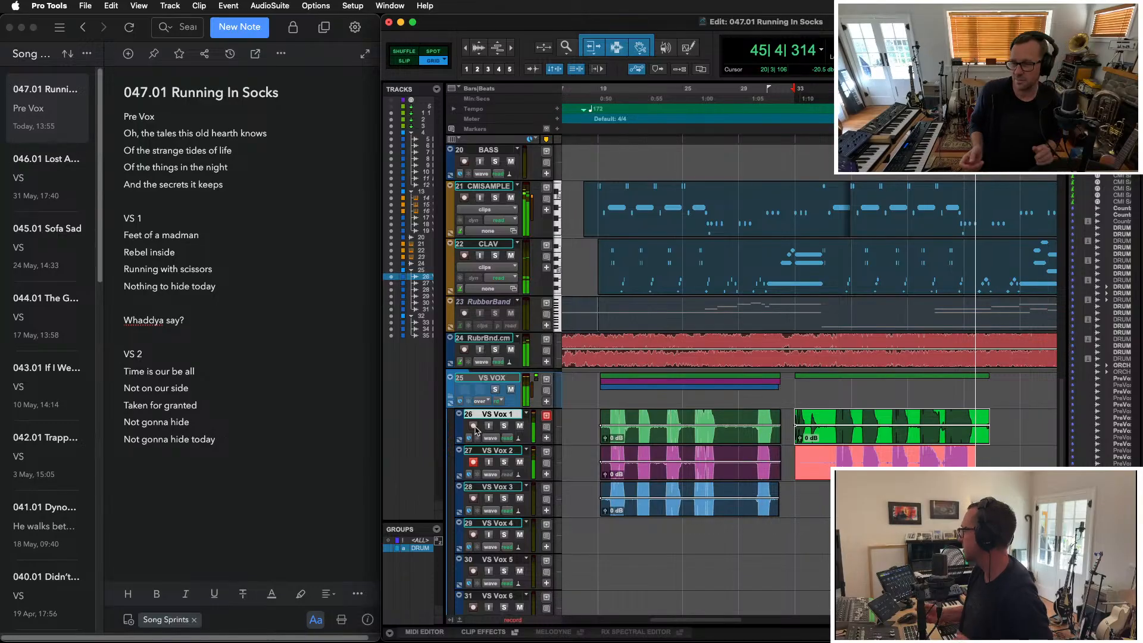
key(space)
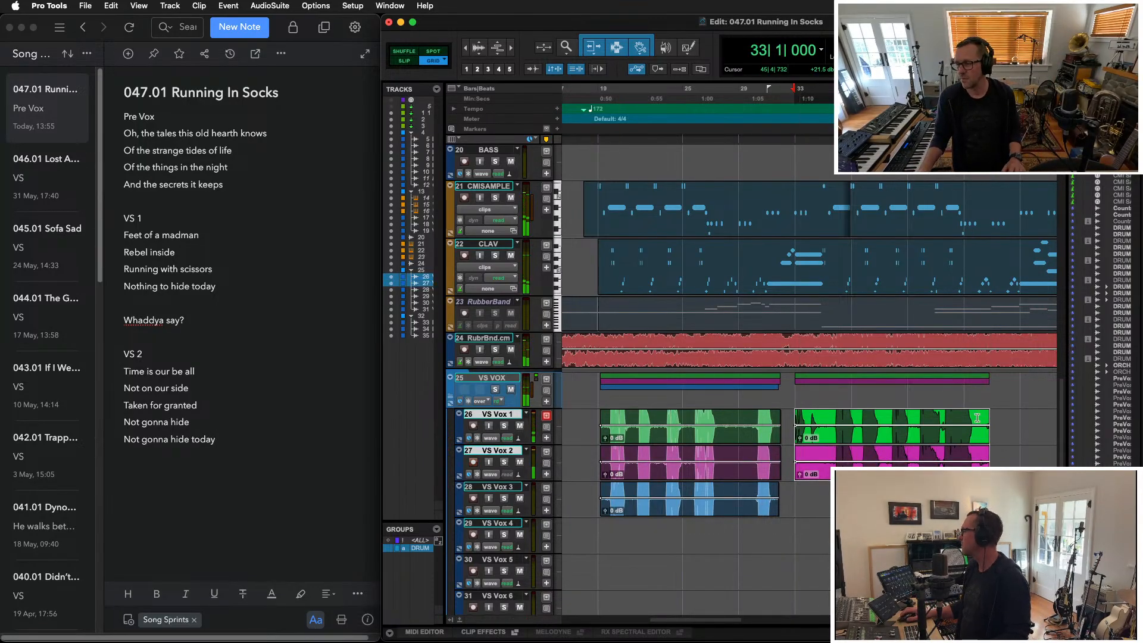
Trim the VS 2 clips on VS Vox 1 and VS Vox 2 to run from 35|1|000 to 46|1|000
drag(976, 418, 1019, 458)
key(Delete)
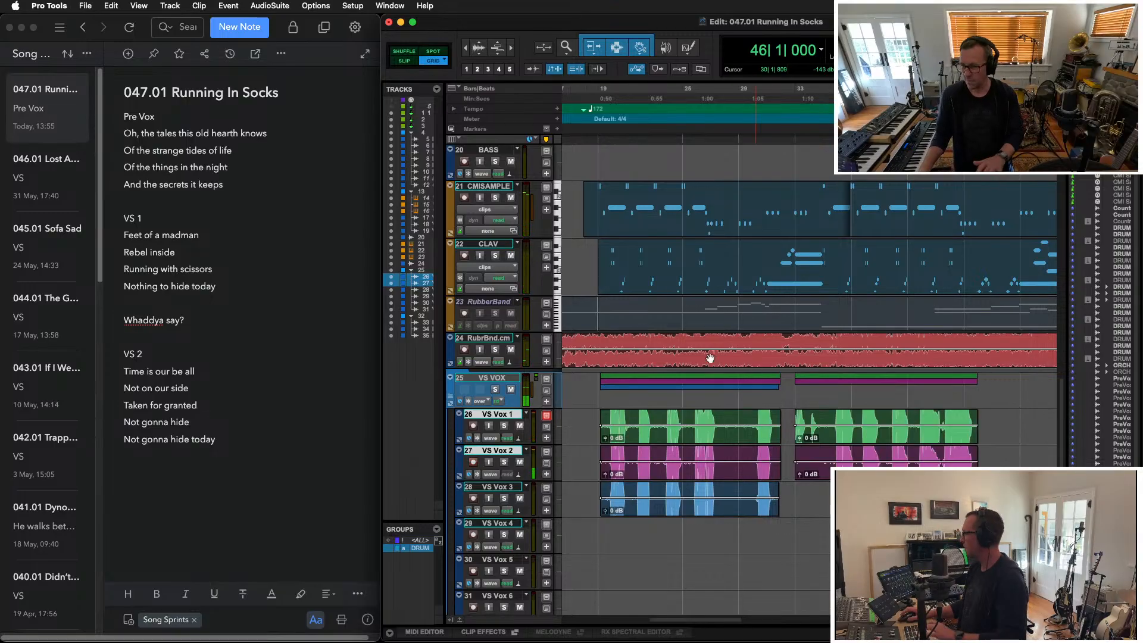
drag(823, 412, 779, 489)
key(Delete)
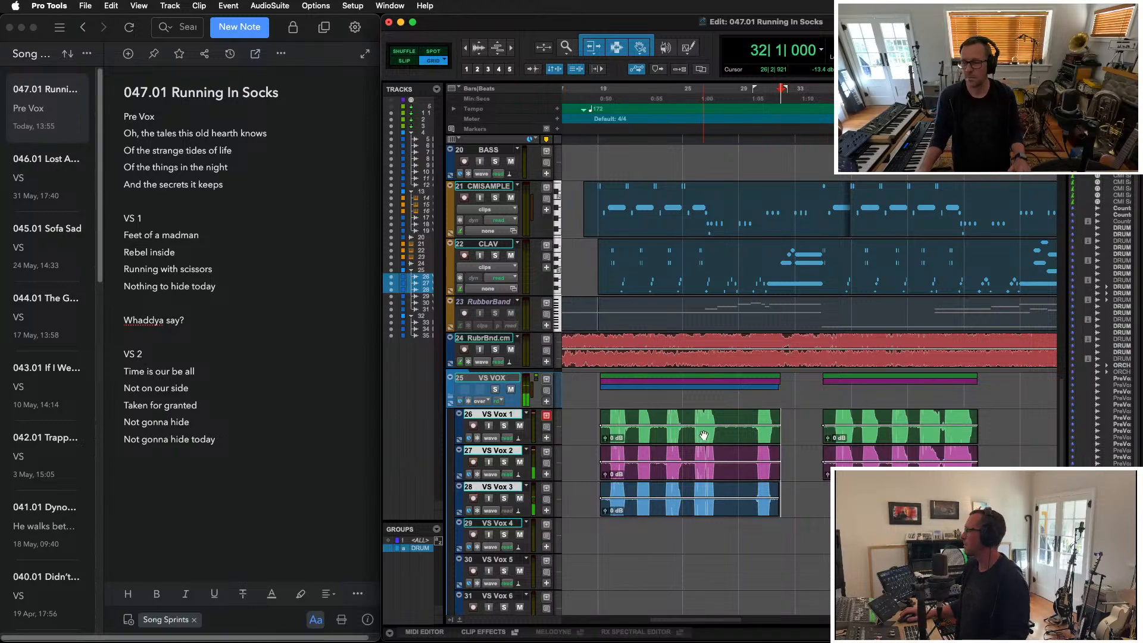
Record the VS 2 vocal on VS Vox 3 from 35|1|000 and trim the clip's end to 46|1|000
key(super+space)
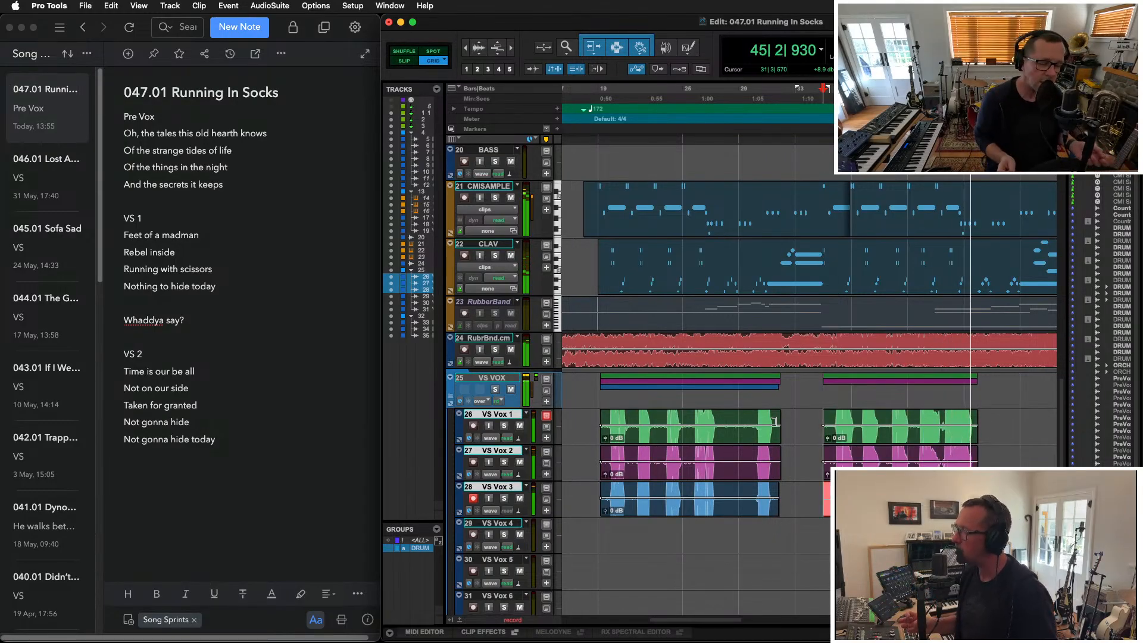
key(space)
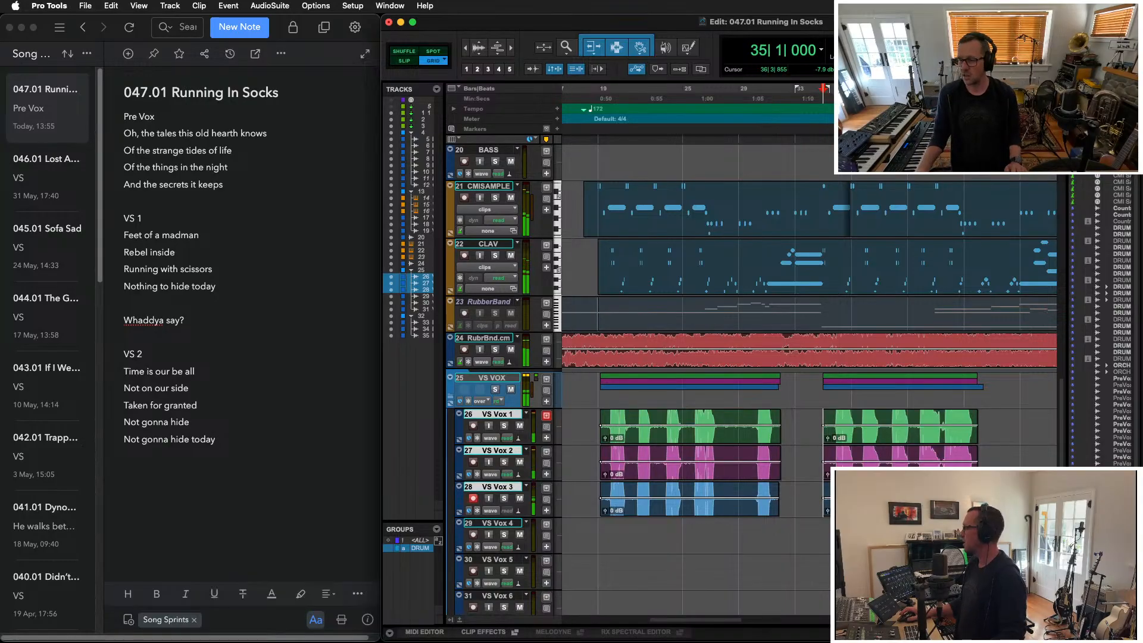
click(977, 491)
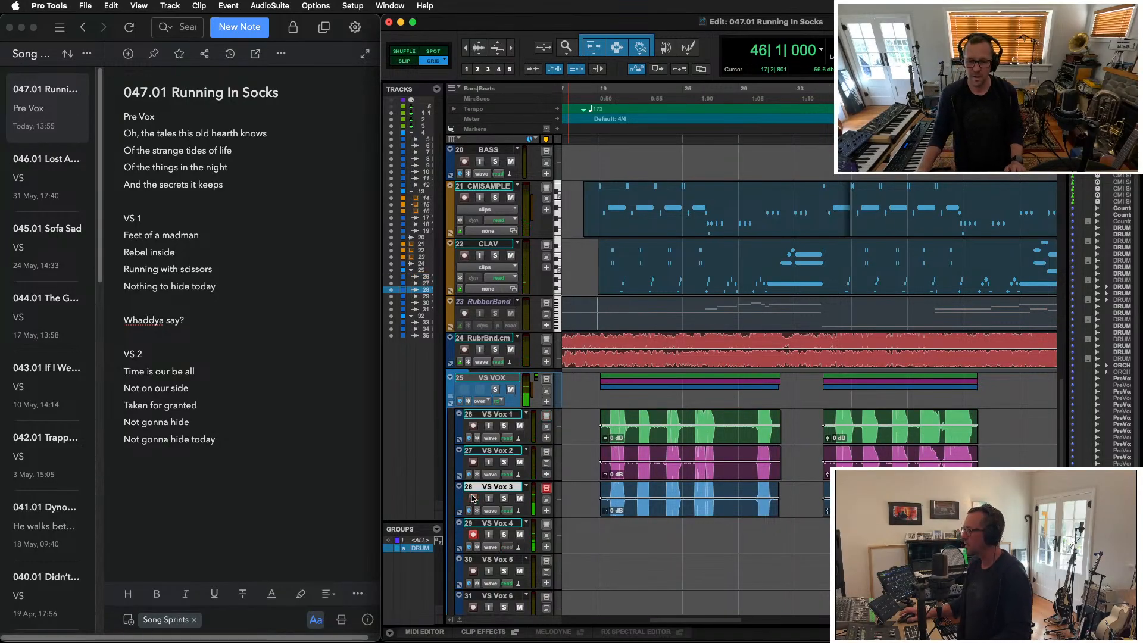
Try recording VS 2 on VS Vox 4, first from 46|1|000 and again from 35|1|000
key(super+space)
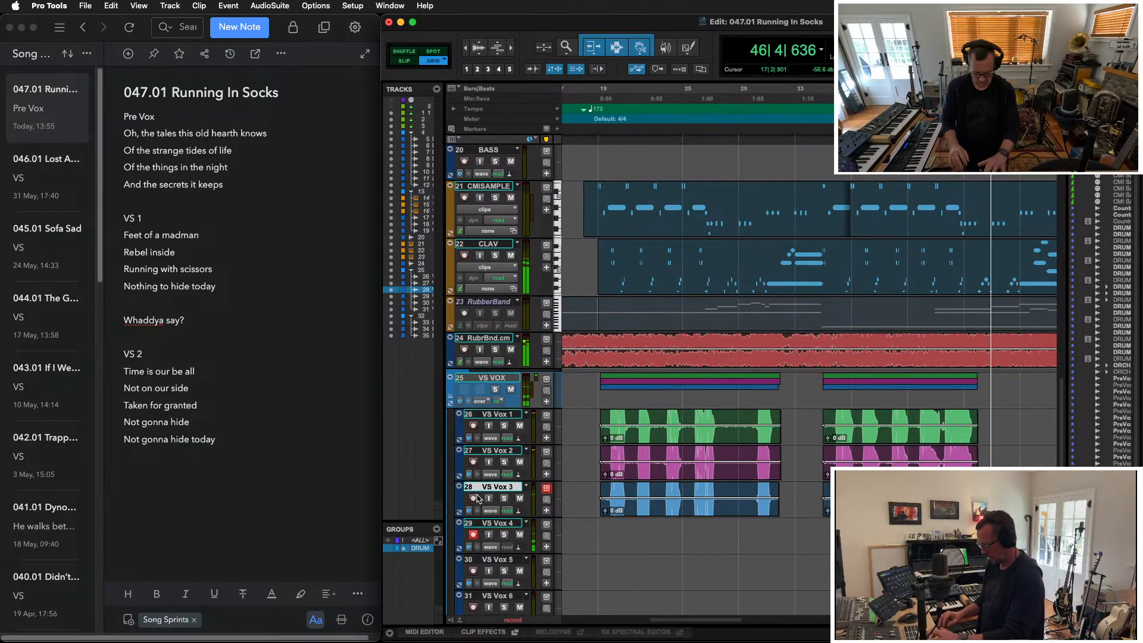
key(space)
key(alt+Tab)
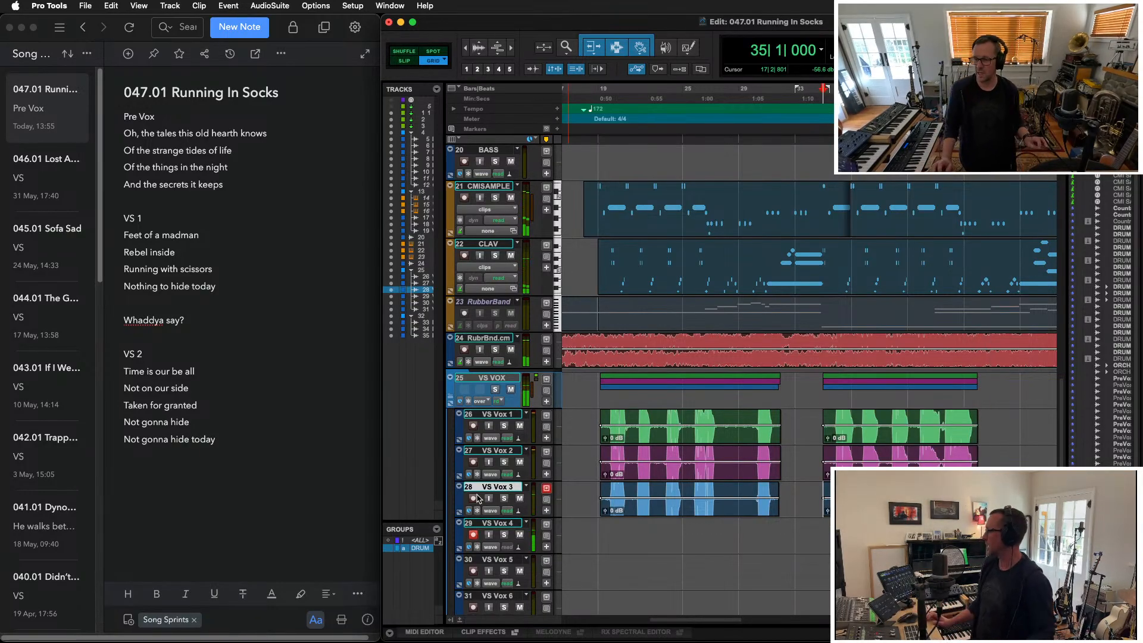
key(super+space)
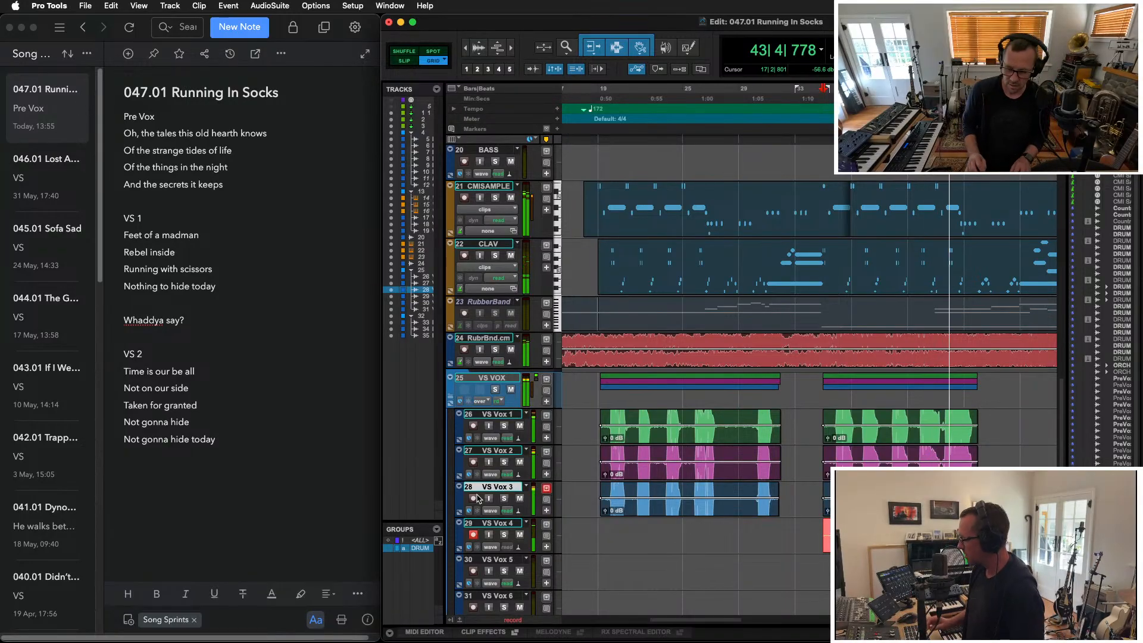
key(space)
Record further VS 2 vocal layers on VS Vox 4 and VS Vox 5 from 35|1|000
key(super+space)
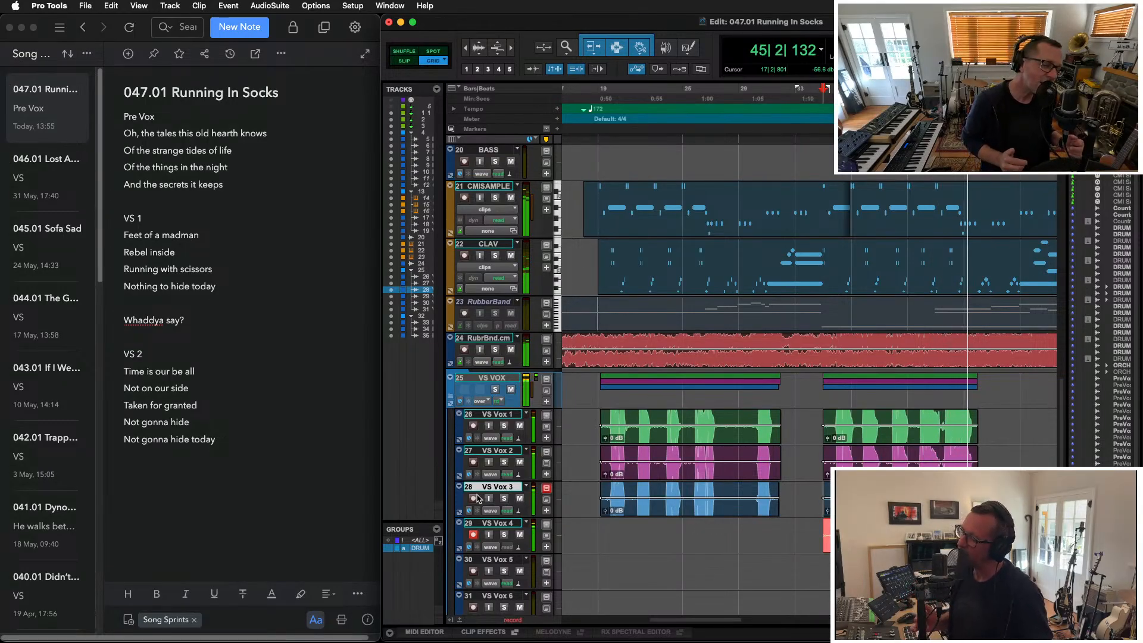
key(space)
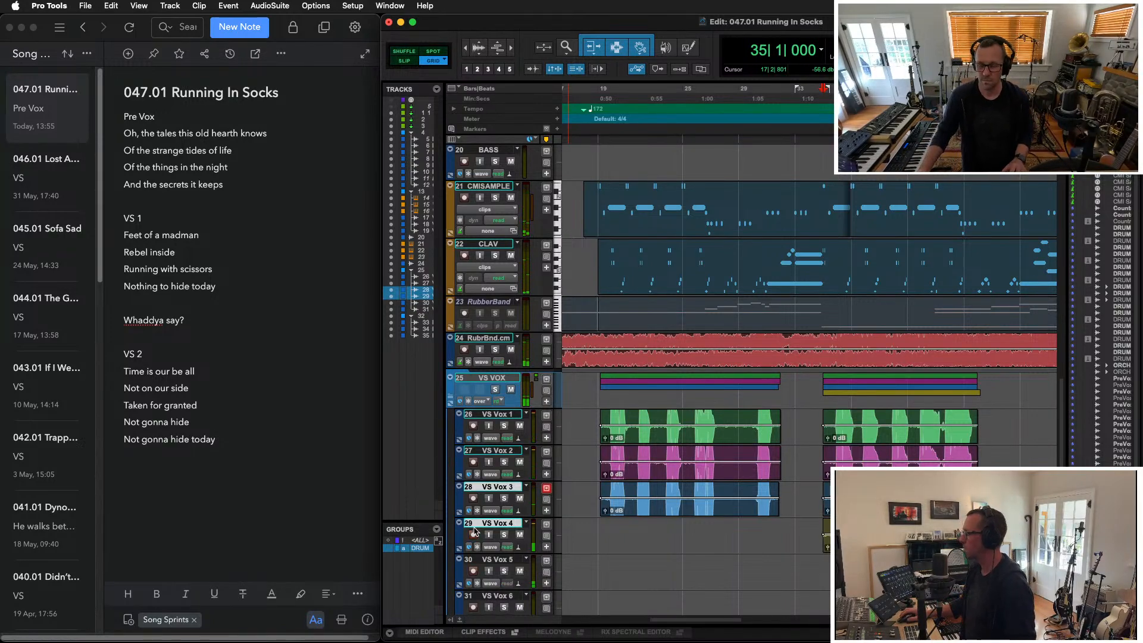
key(super+space)
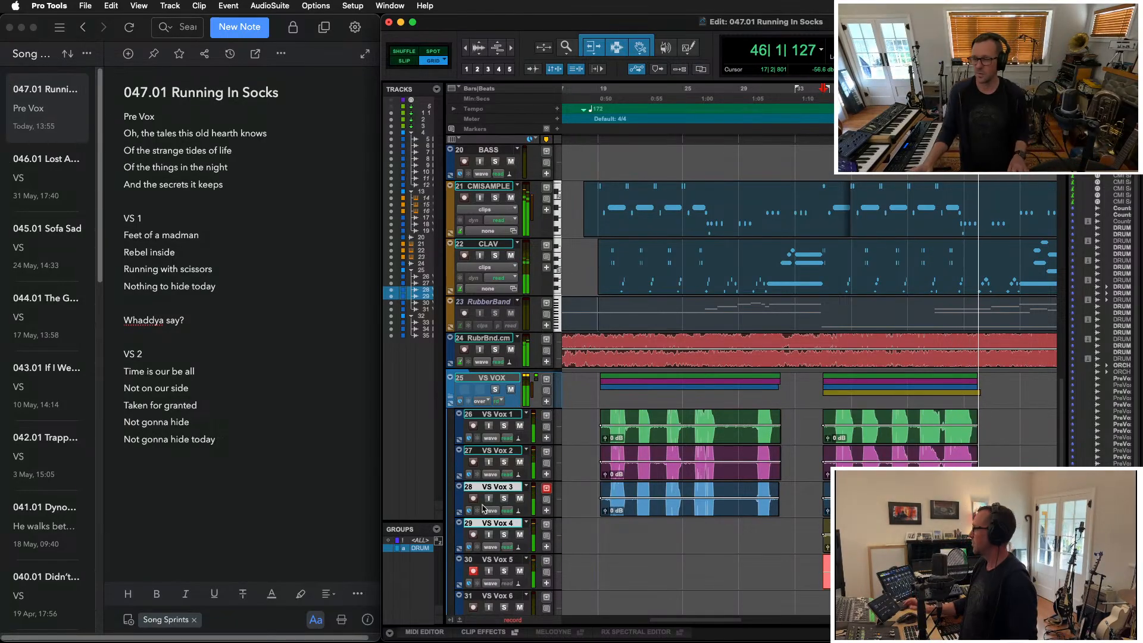
key(space)
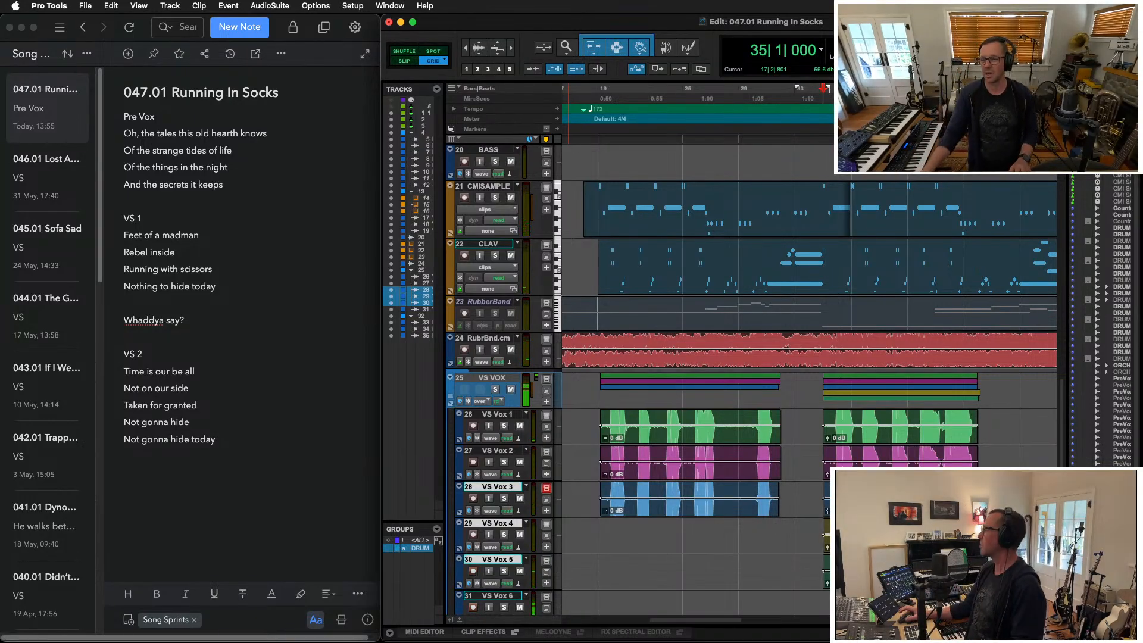
Record the sixth VS 2 vocal layer on VS Vox 6 from 35|1|000
scroll(774, 502, right, 3)
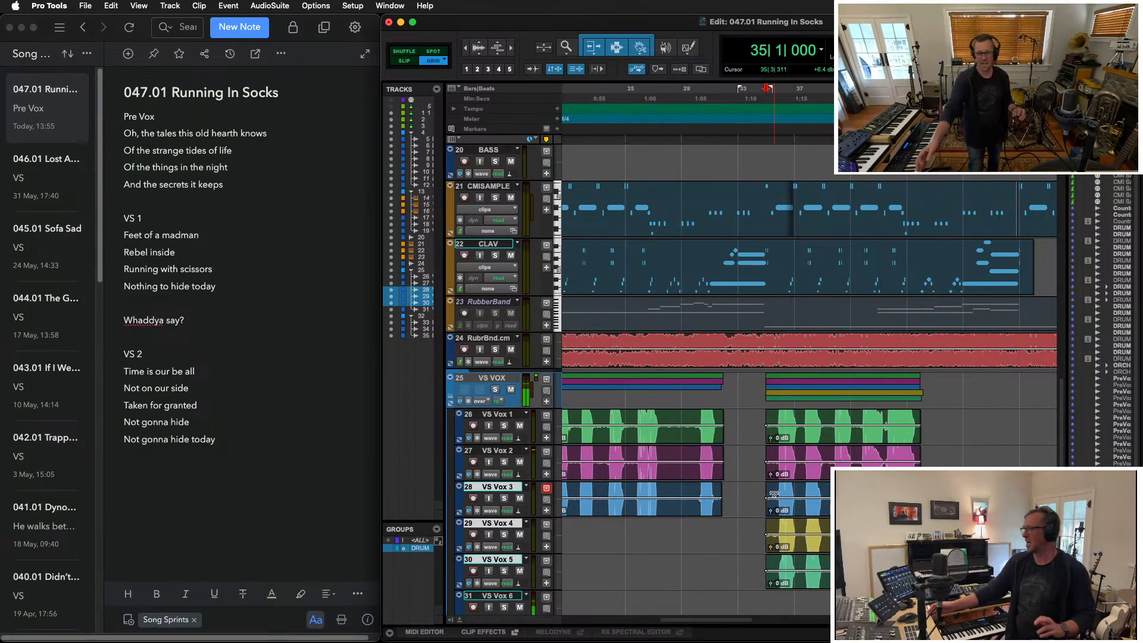
scroll(764, 485, down, 5)
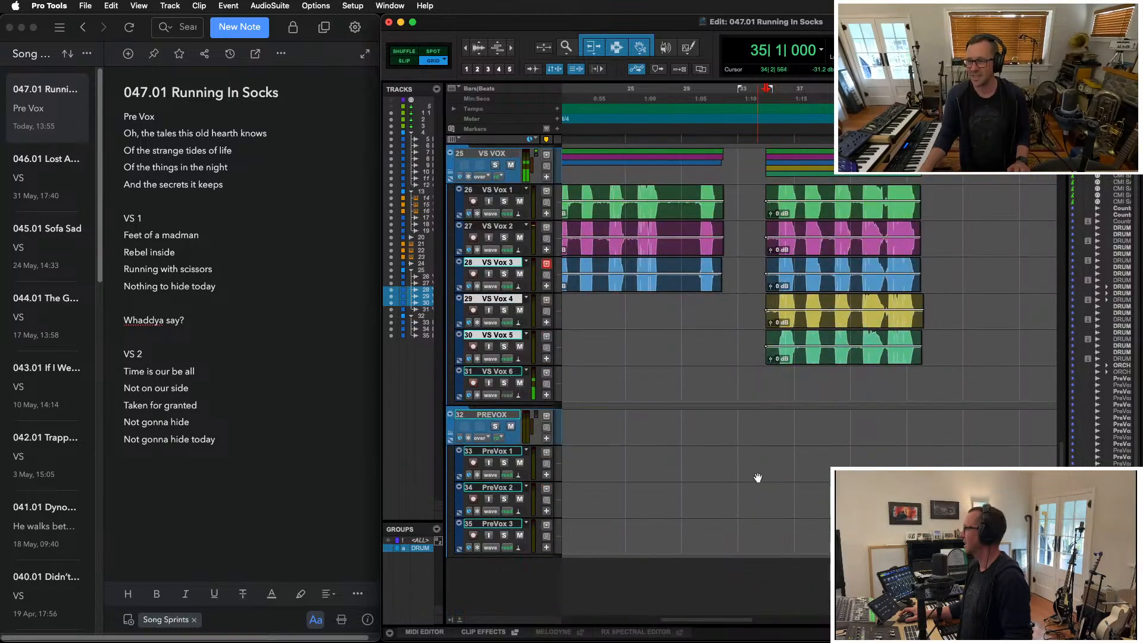
scroll(756, 476, right, 5)
scroll(756, 476, up, 3)
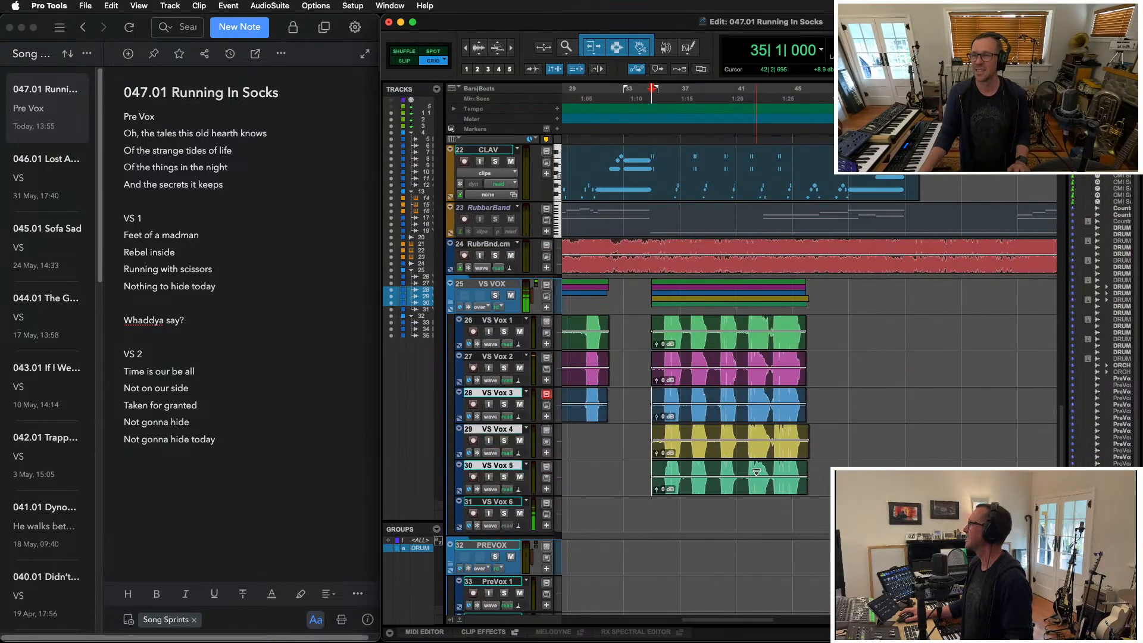
scroll(755, 473, right, 2)
key(super+space)
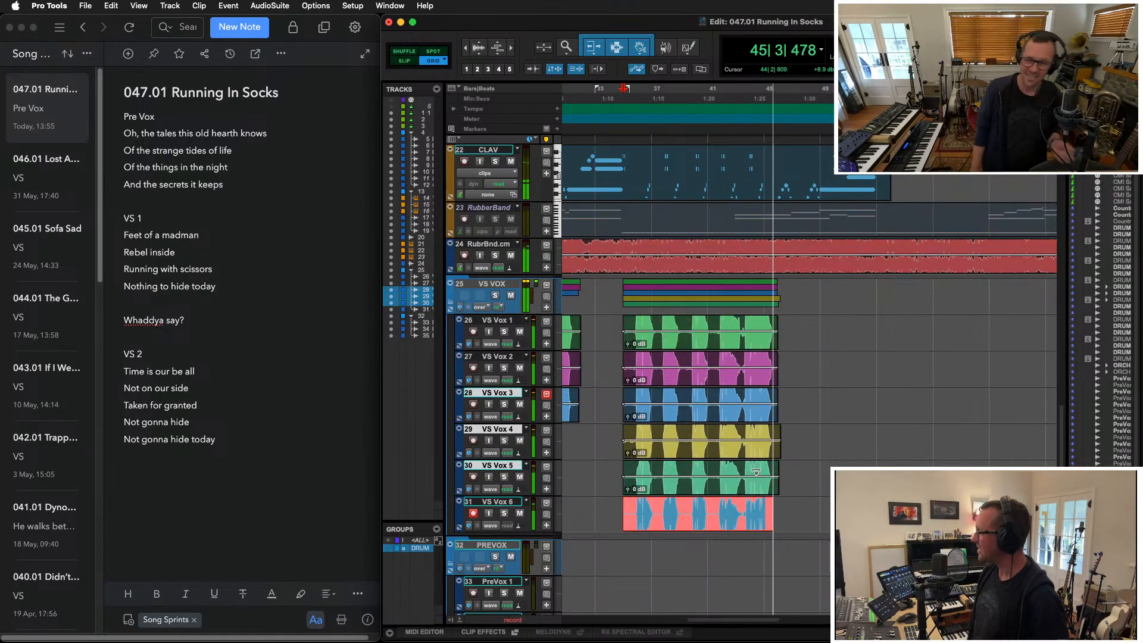
key(space)
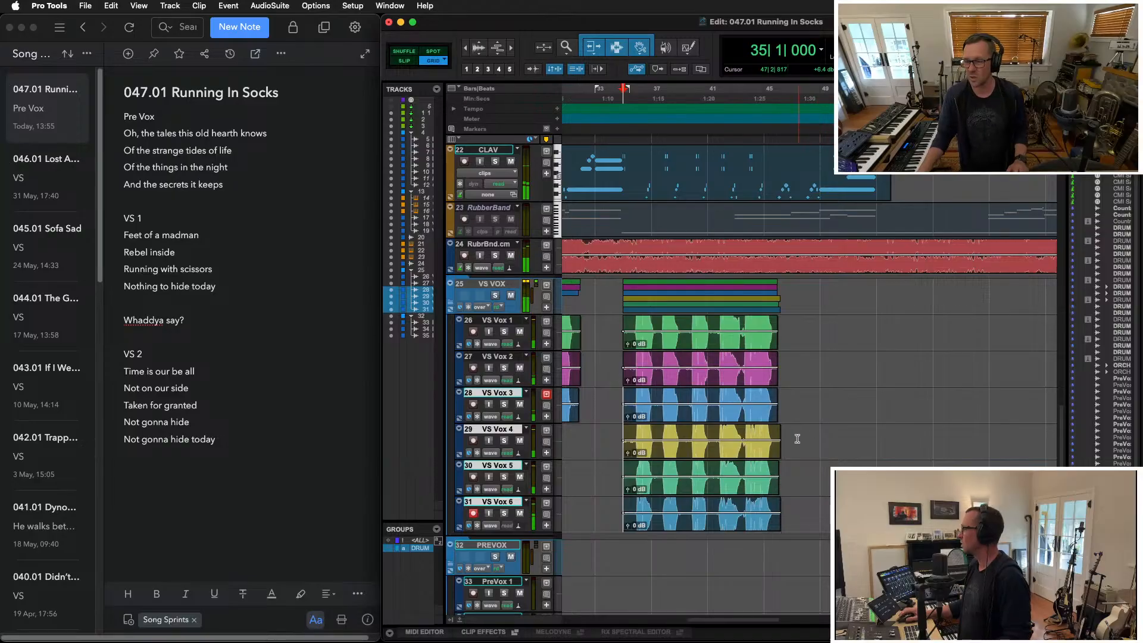
Trim the VS 2 clips on VS Vox 4 to 6 to end at 46|1|000 and disarm VS Vox 6
drag(791, 433, 772, 516)
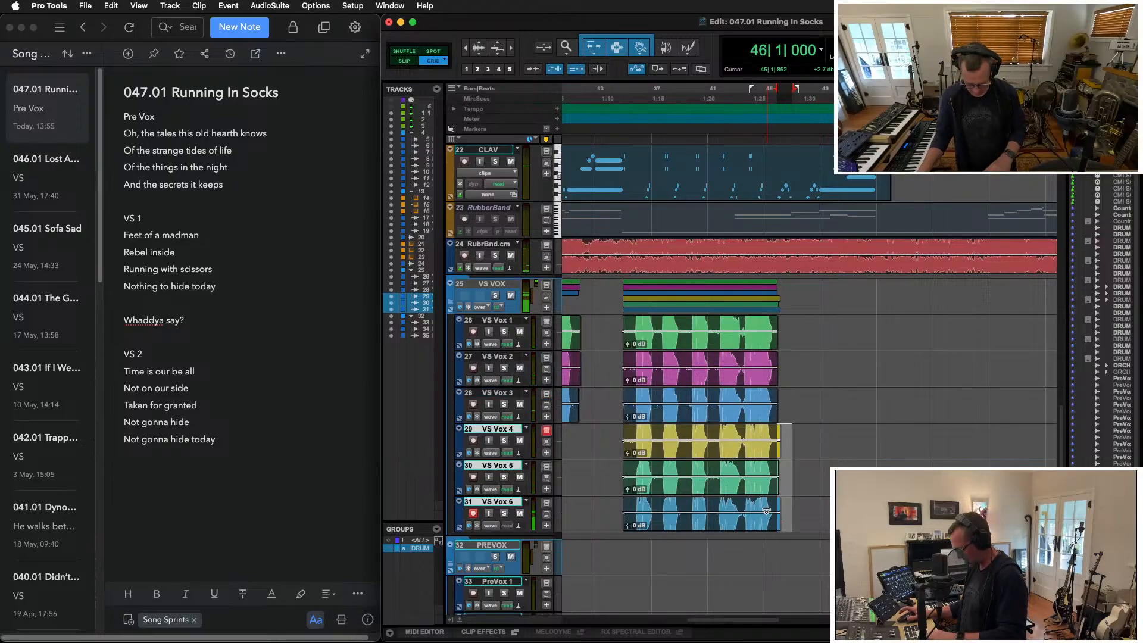
click(766, 511)
click(473, 513)
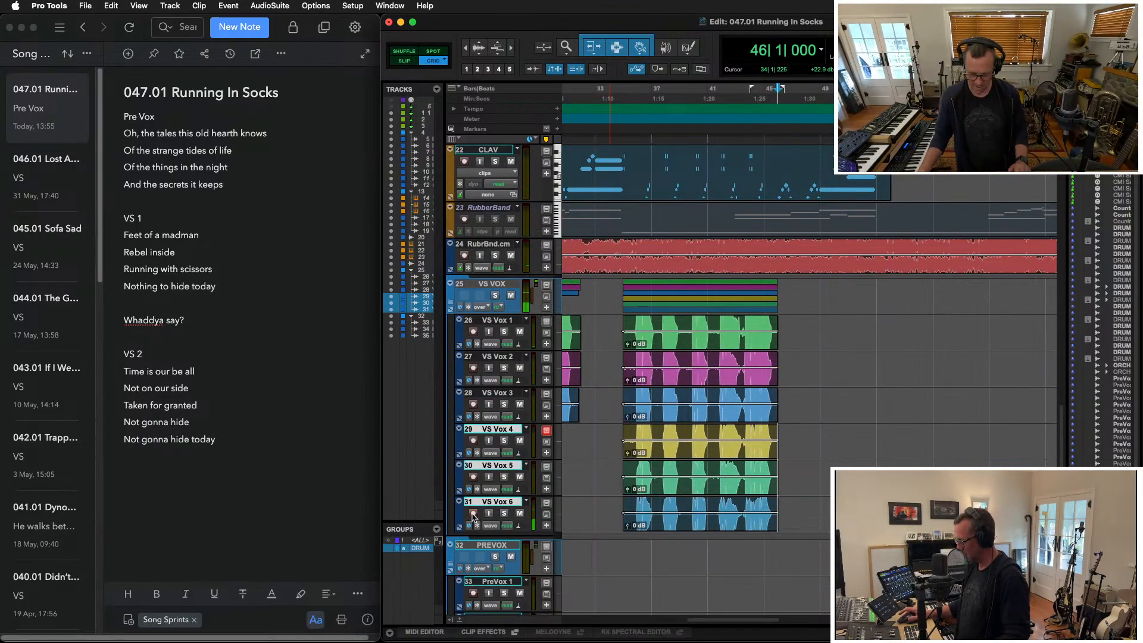
Play back the stacked VS 2 vocals and balance the VS Vox 1 to 6 faders at lower levels in the Mix window
key(super+equal)
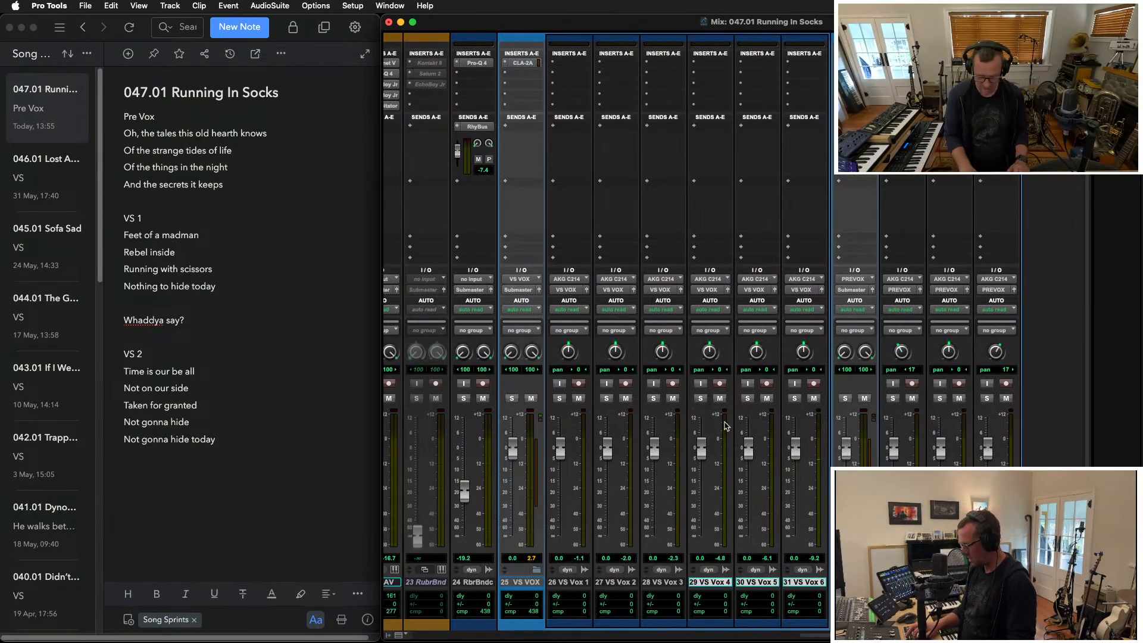
key(super+equal)
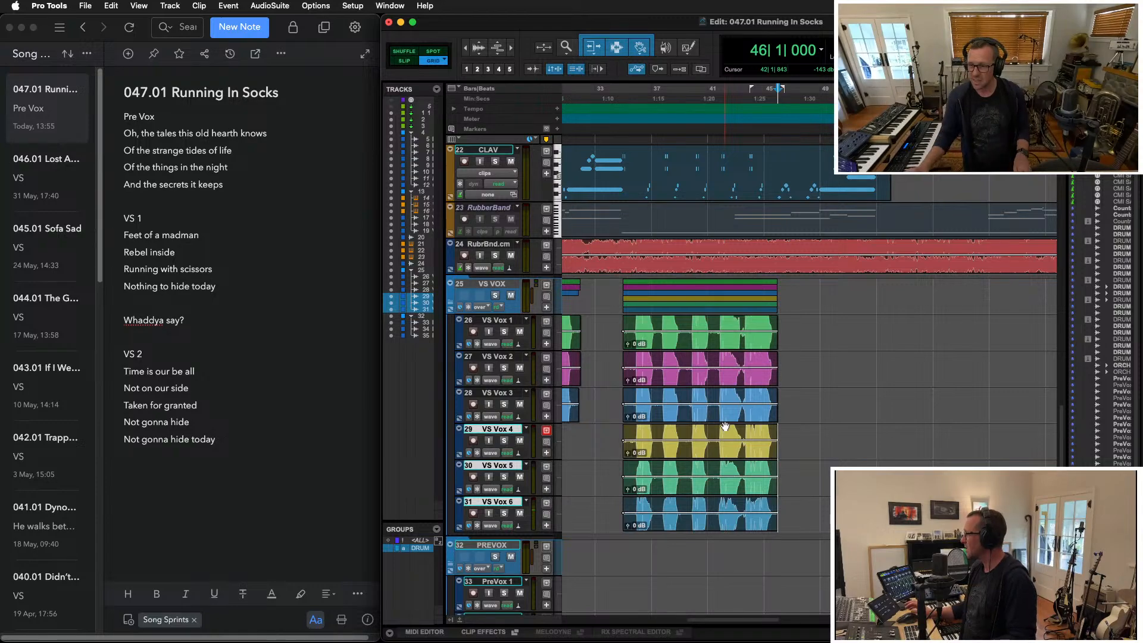
click(725, 425)
key(space)
key(super+equal)
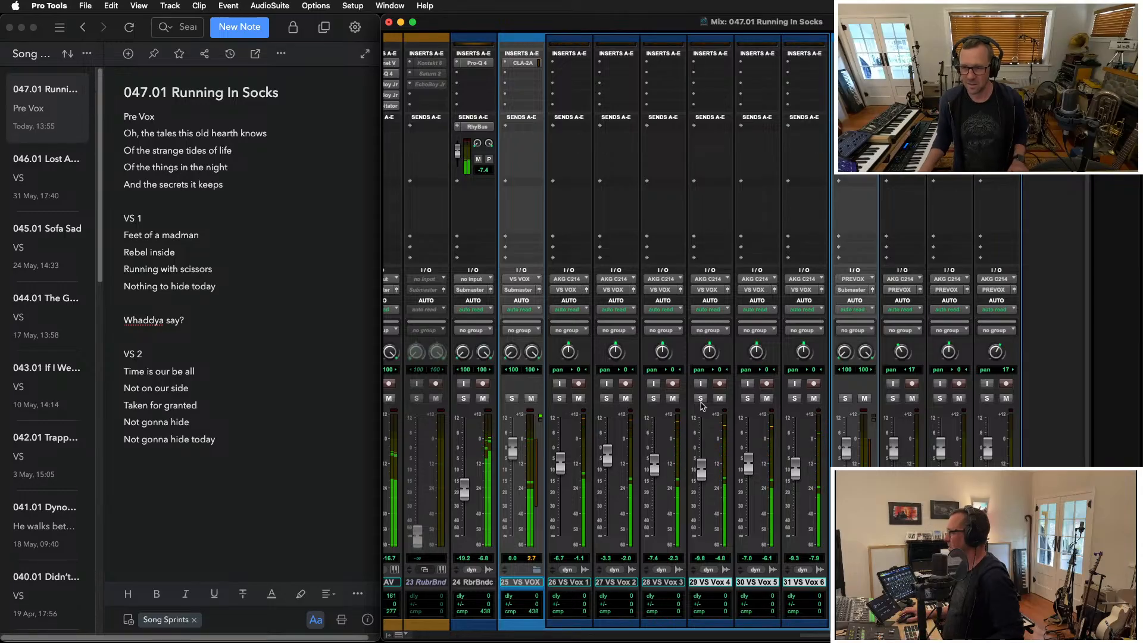
Pan VS Vox 1 to 23 left, VS Vox 3 to about 26 right, VS Vox 4 to 48 left and VS Vox 6 to 53 right
drag(568, 352, 570, 360)
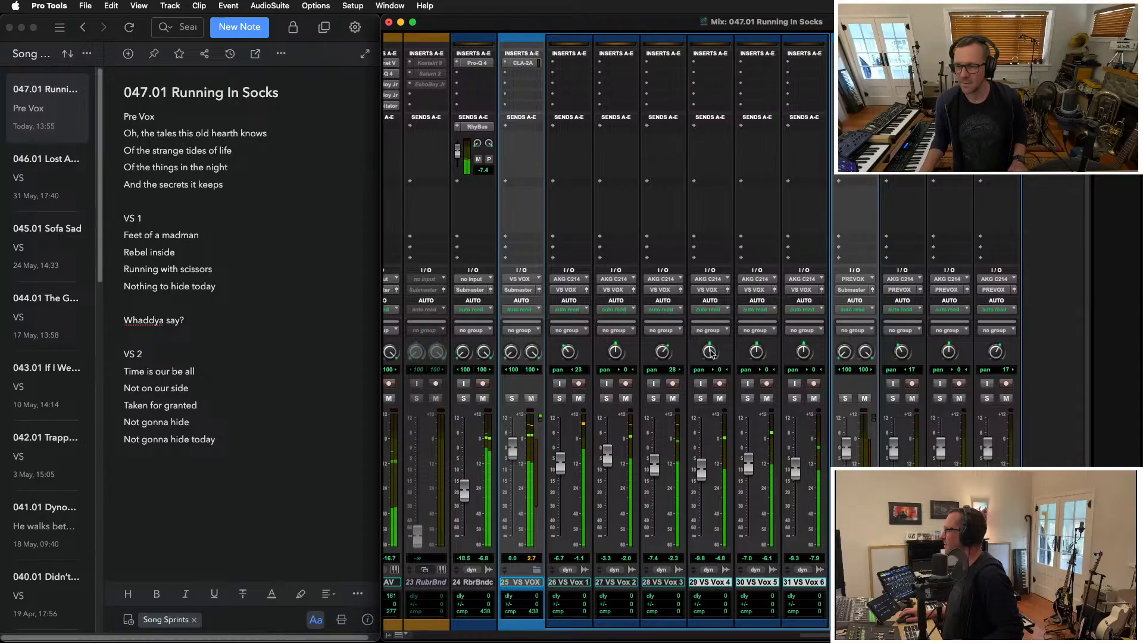
drag(713, 372, 713, 376)
drag(802, 357, 795, 340)
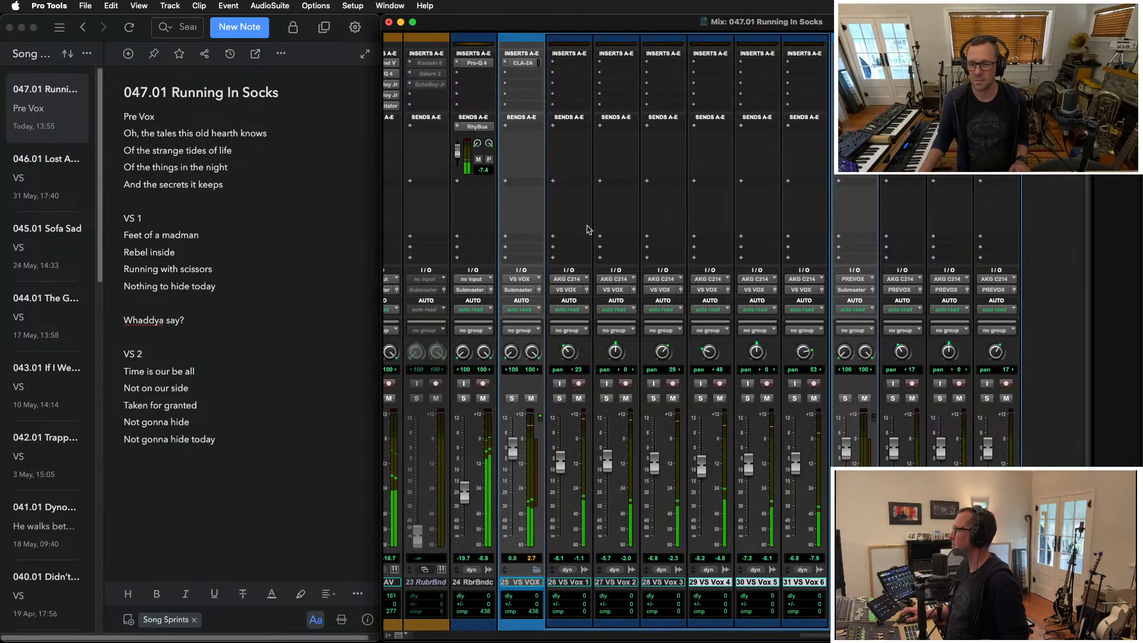
Adjust the Peak Reduction and Gain of the CLA-2A compressor on the VS VOX folder track during playback
click(523, 63)
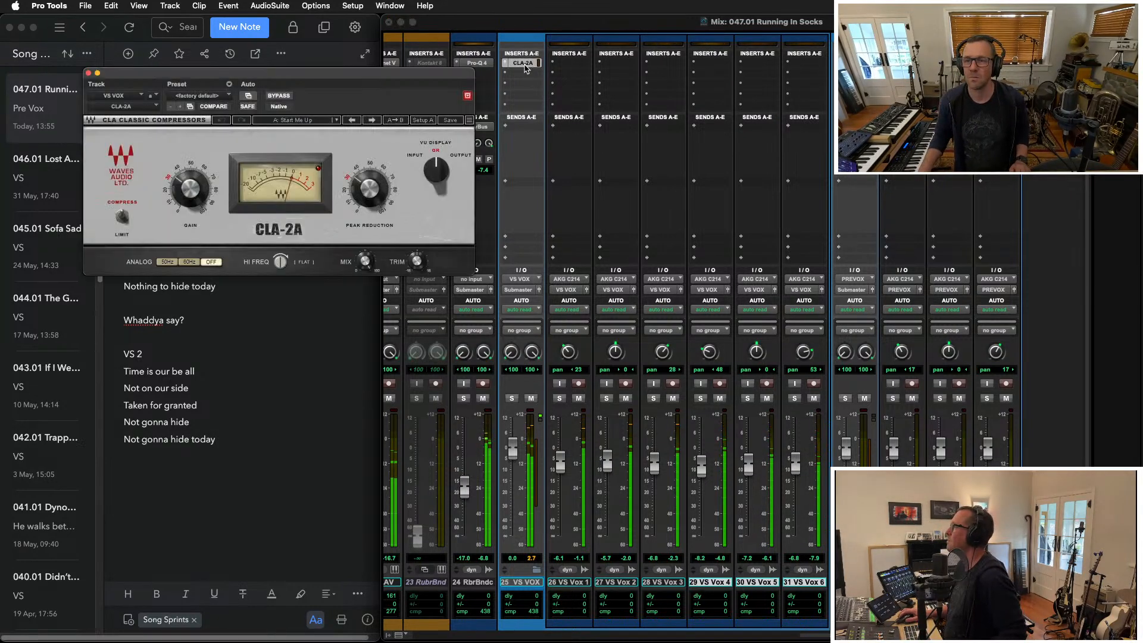
drag(370, 189, 369, 178)
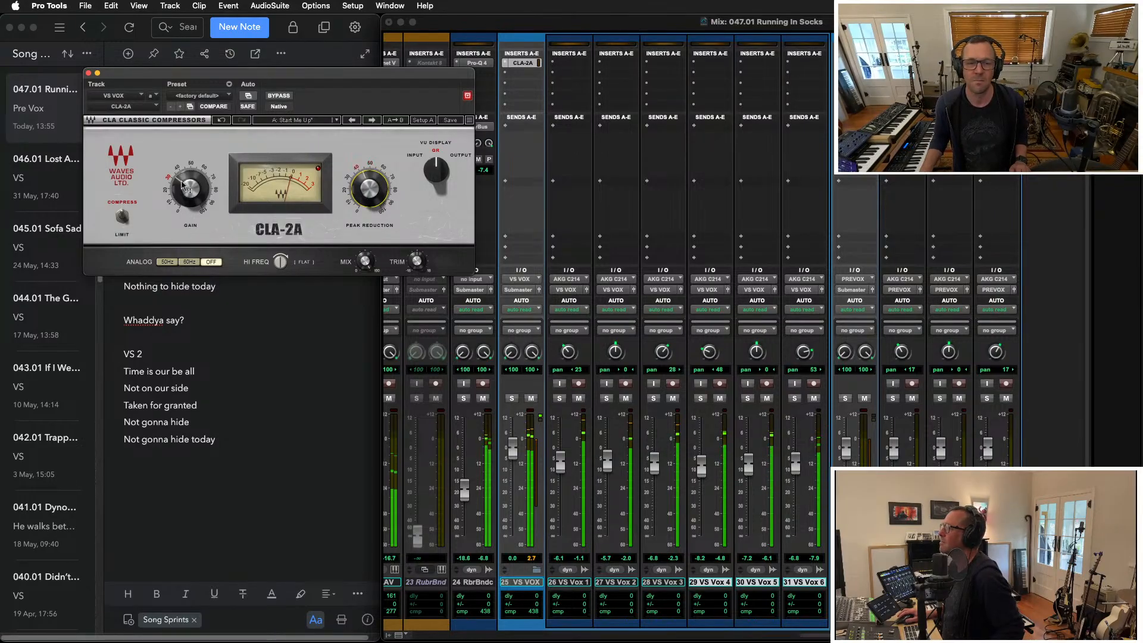
drag(184, 185, 184, 184)
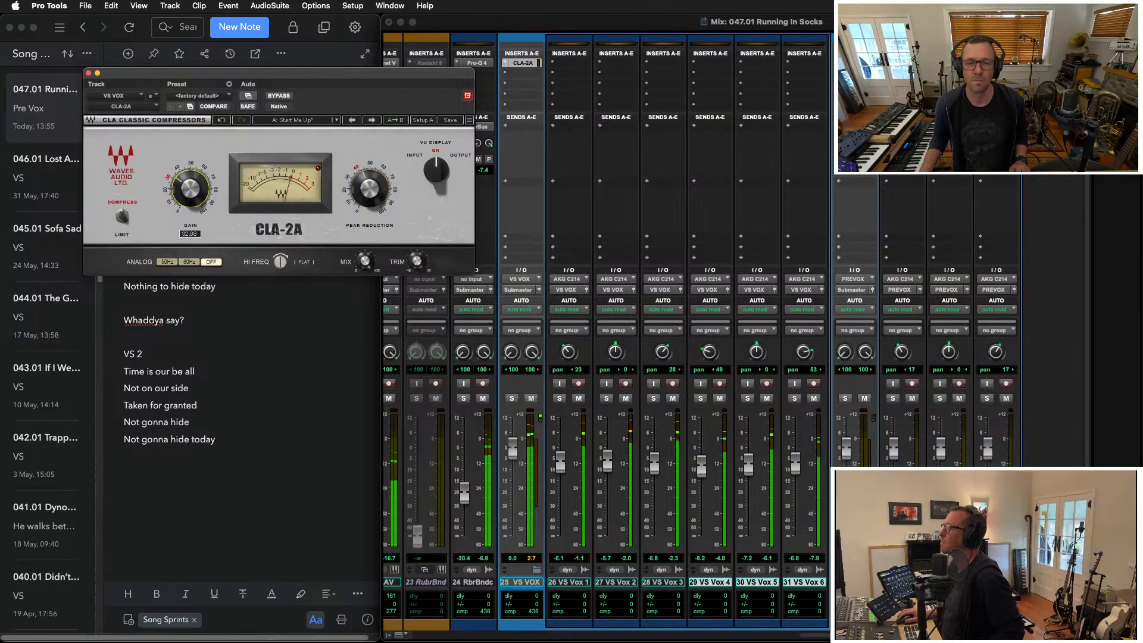
drag(360, 202, 359, 200)
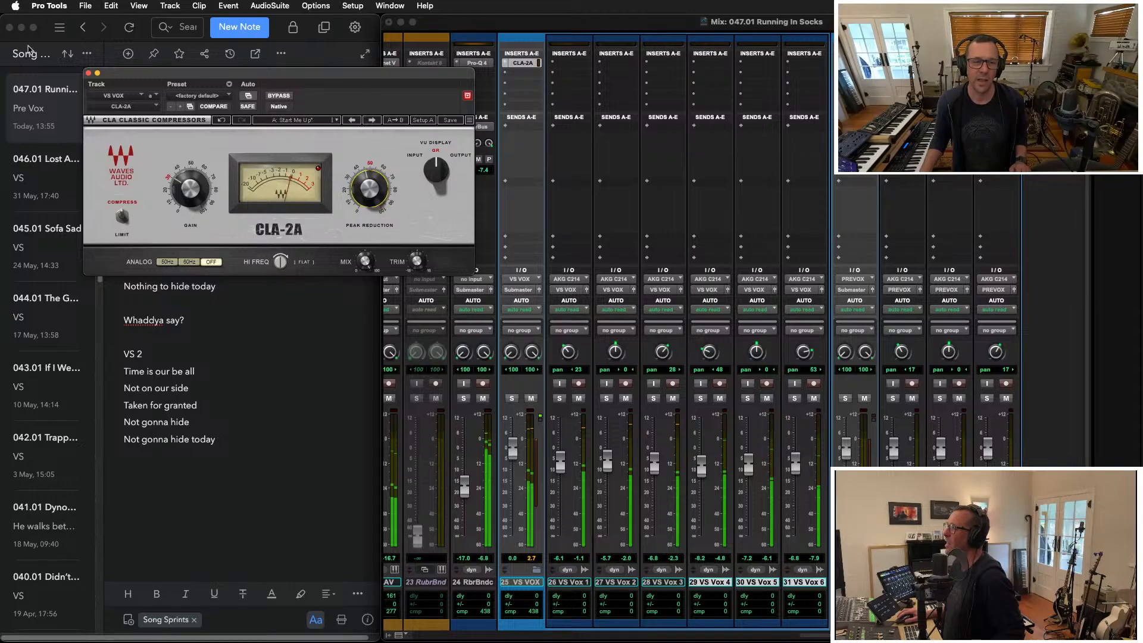
click(88, 74)
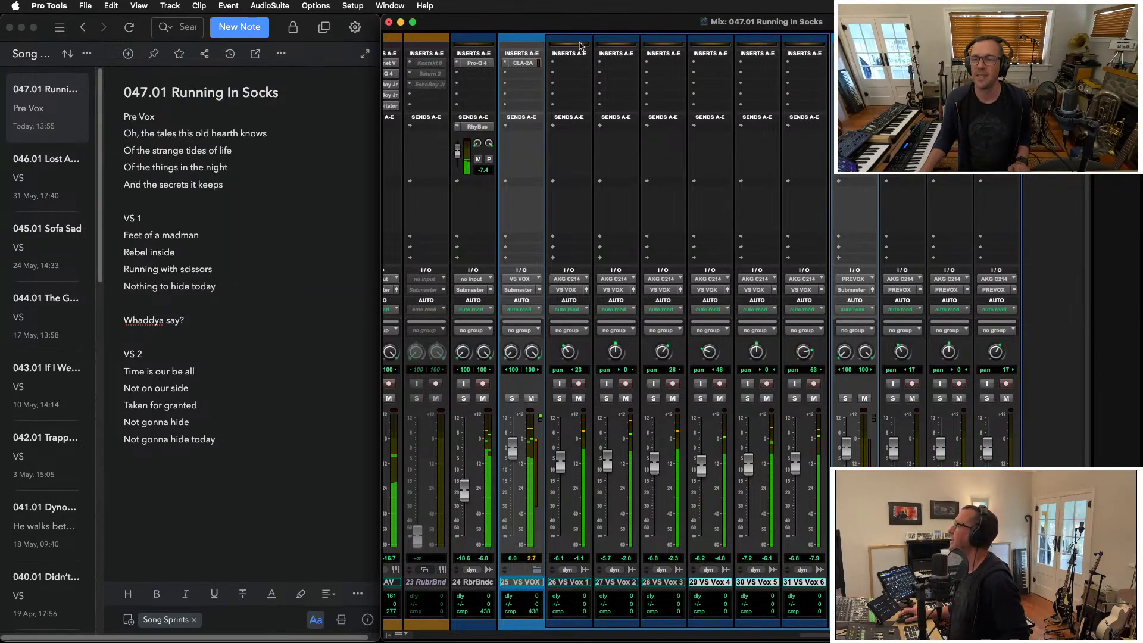
click(527, 74)
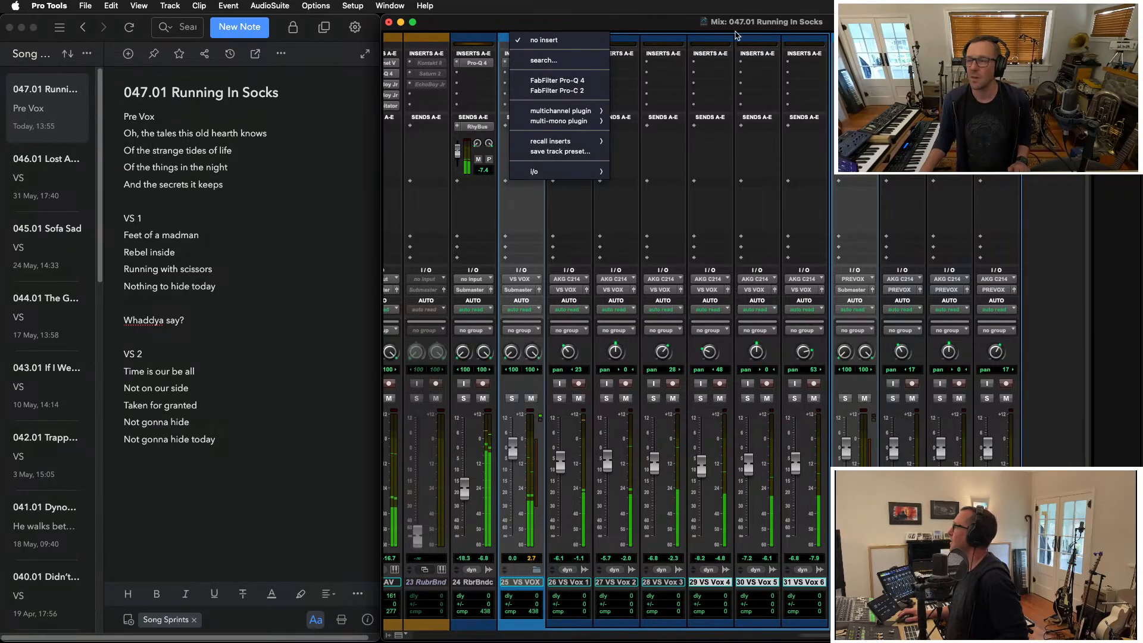
click(602, 26)
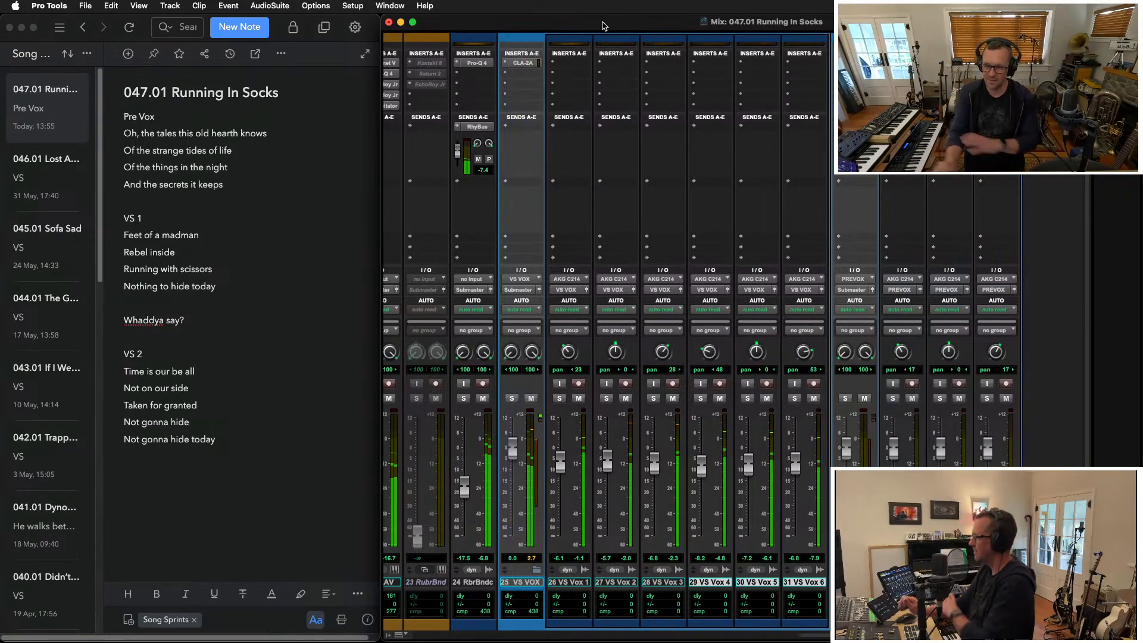
Return to the Edit window and play the section following the VS 2 vocals from 46|1|000
key(super+equal)
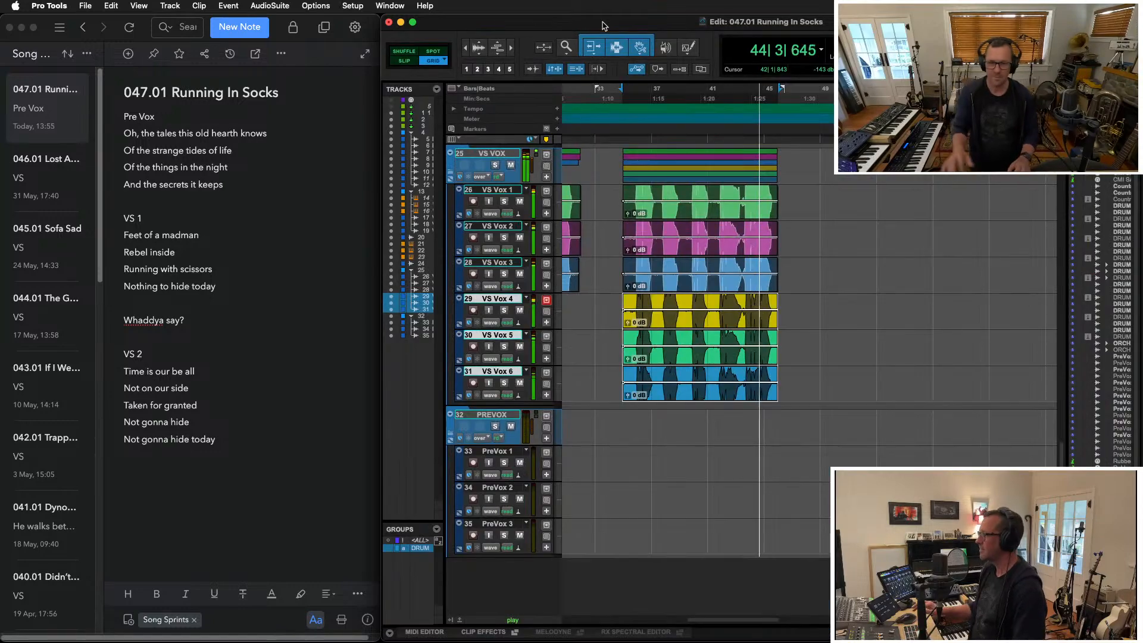
key(space)
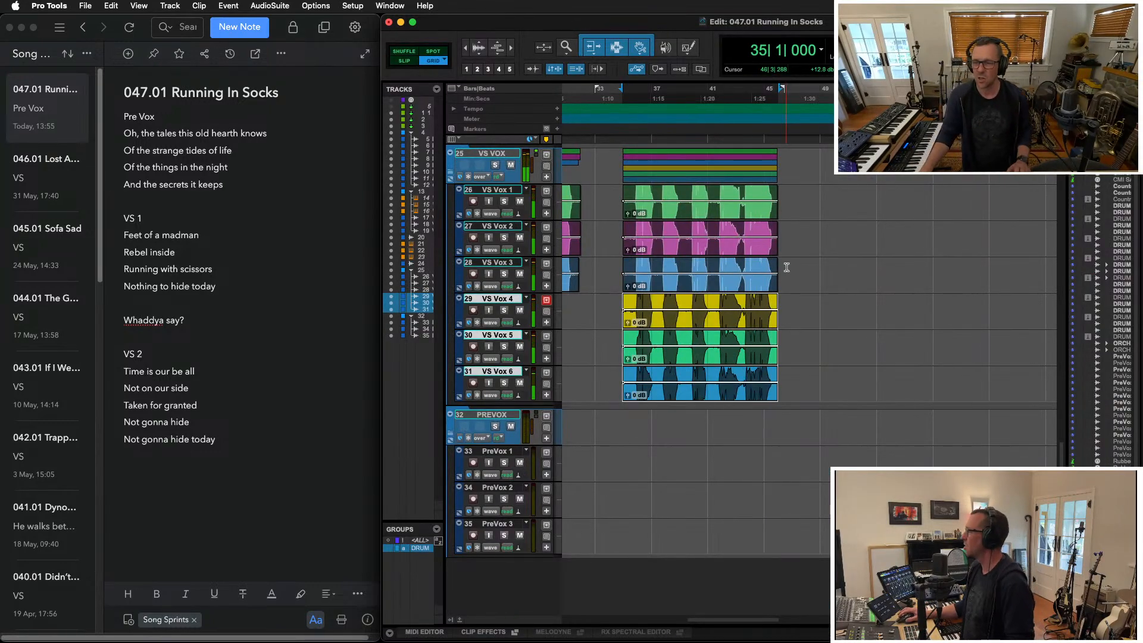
key(r)
scroll(819, 231, up, 5)
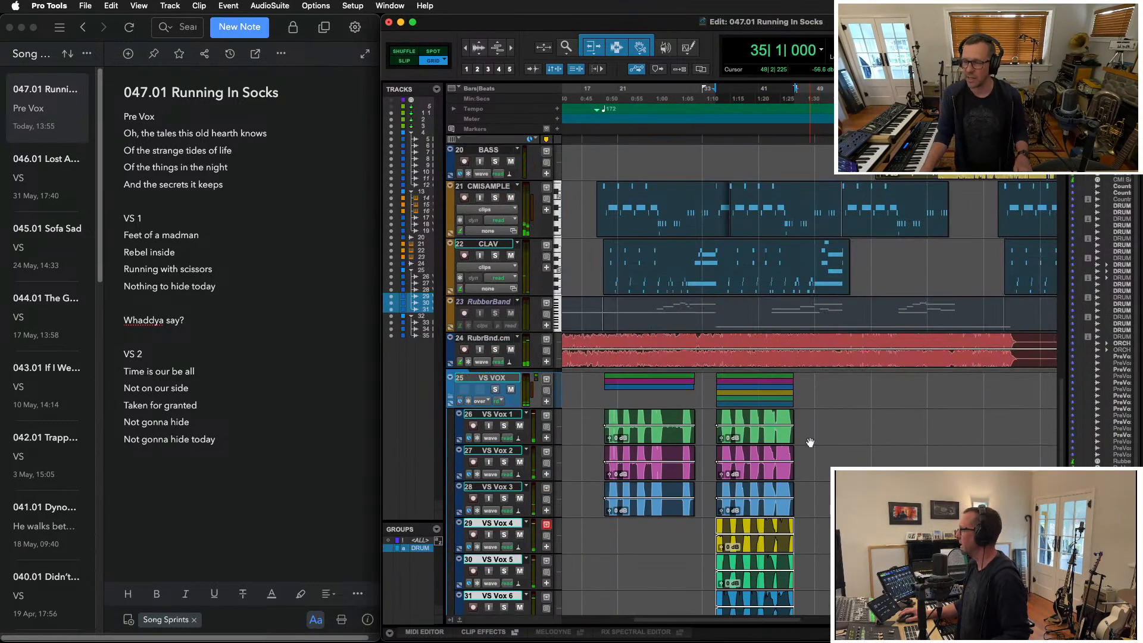
click(804, 417)
key(space)
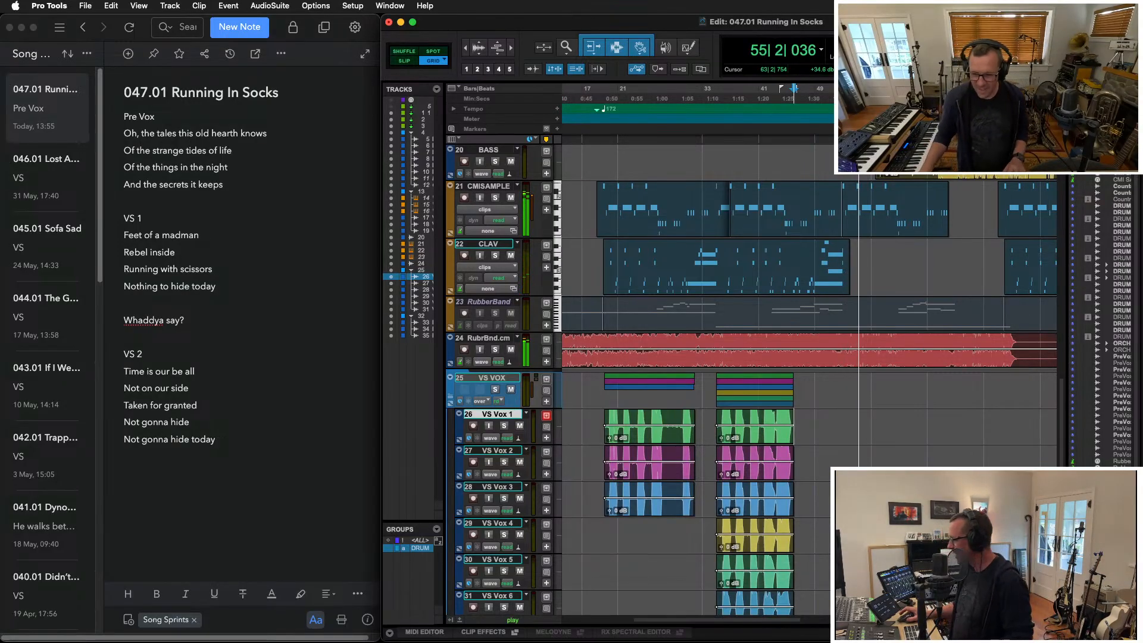
key(space)
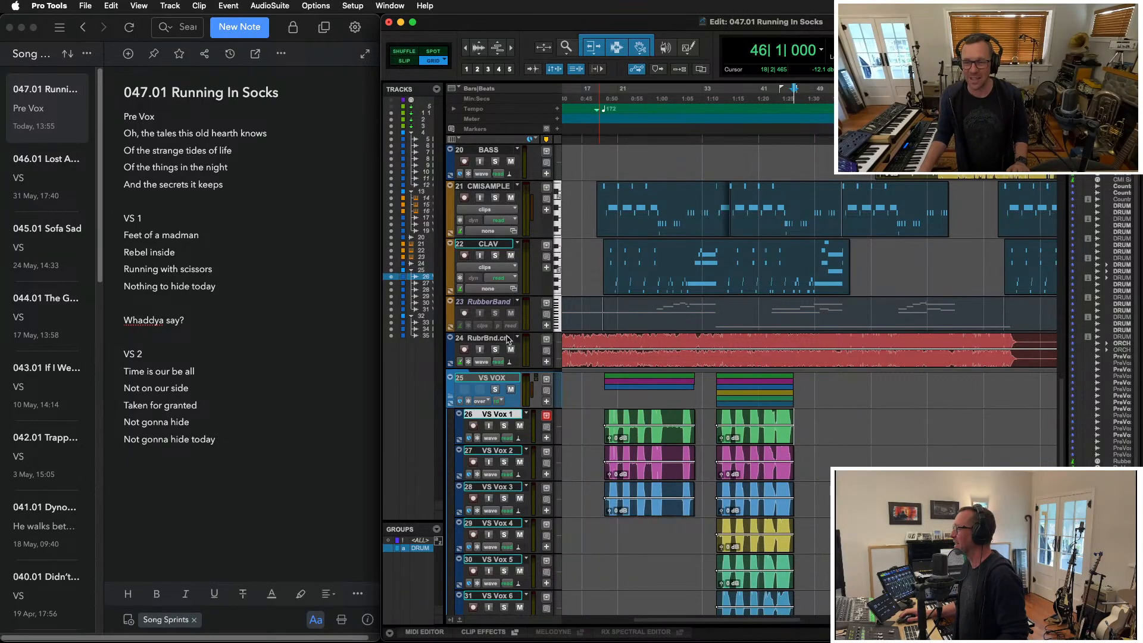
Create a mono audio track named Socks directly below the RubberBand audio track
click(508, 338)
key(super+shift+n)
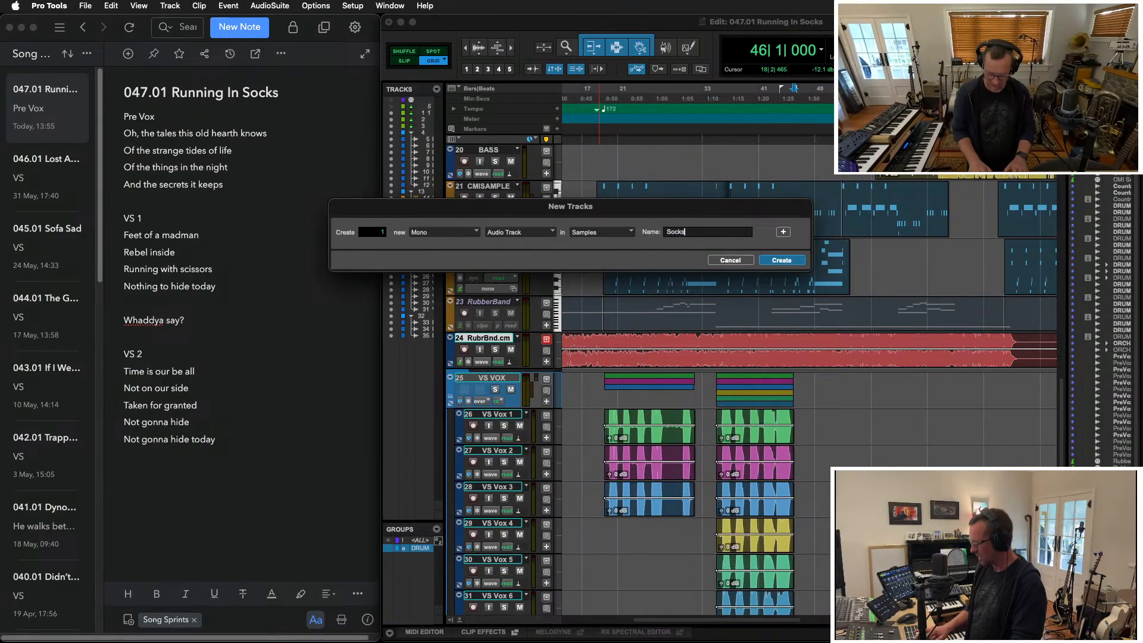
key(Return)
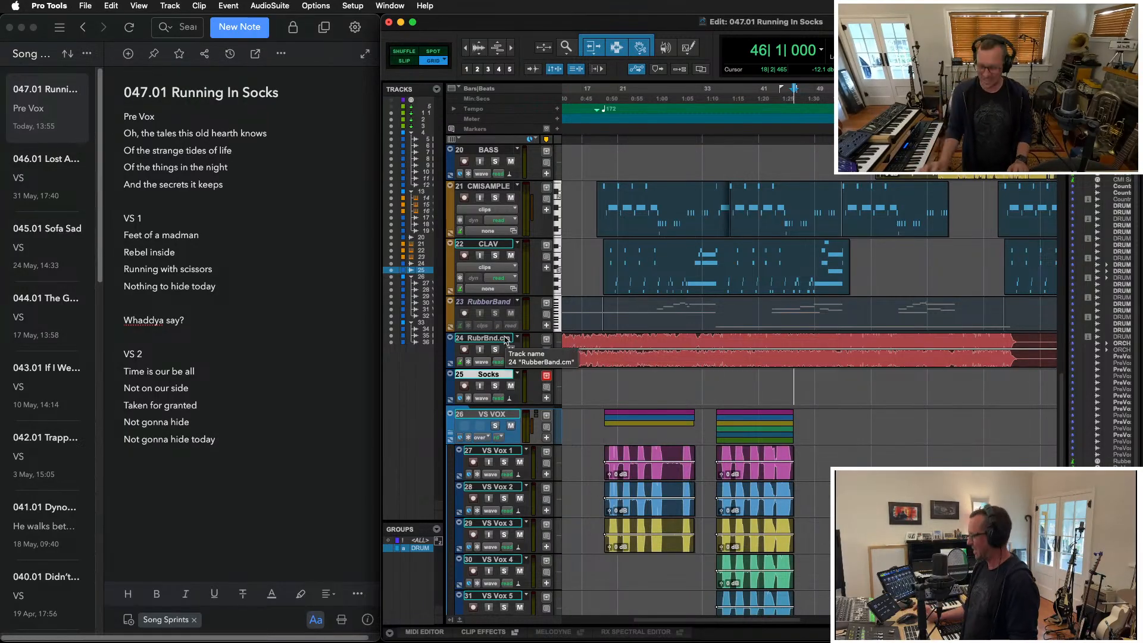
Set the Socks track's input to Stage-B16: 11 (Mono), enable recording and input monitoring, and return to the Edit window
key(super+equal)
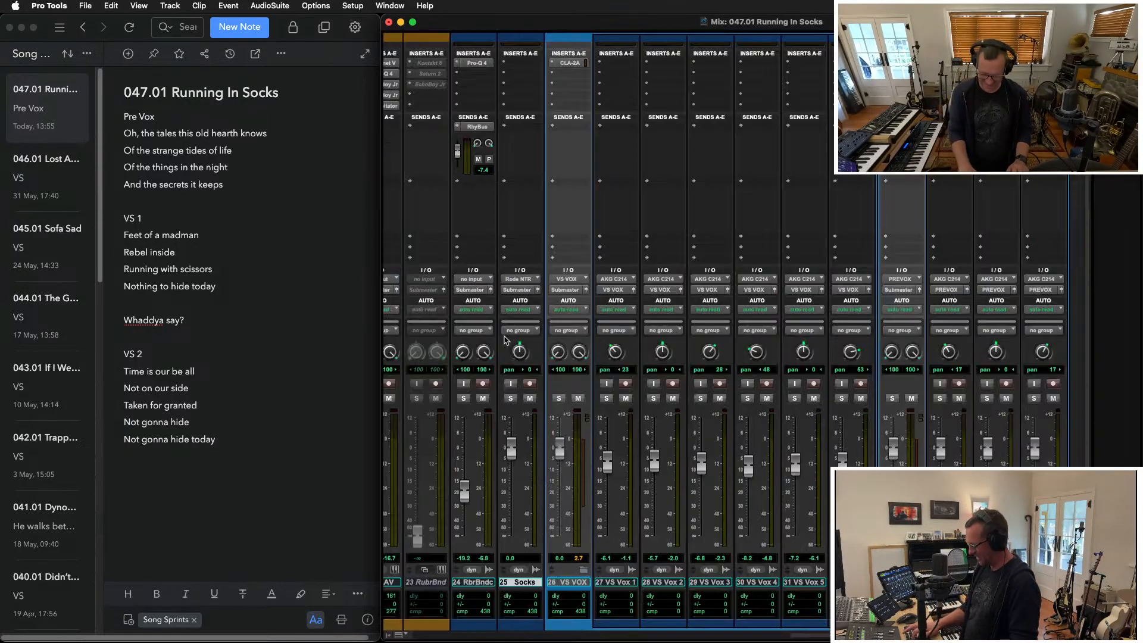
click(540, 276)
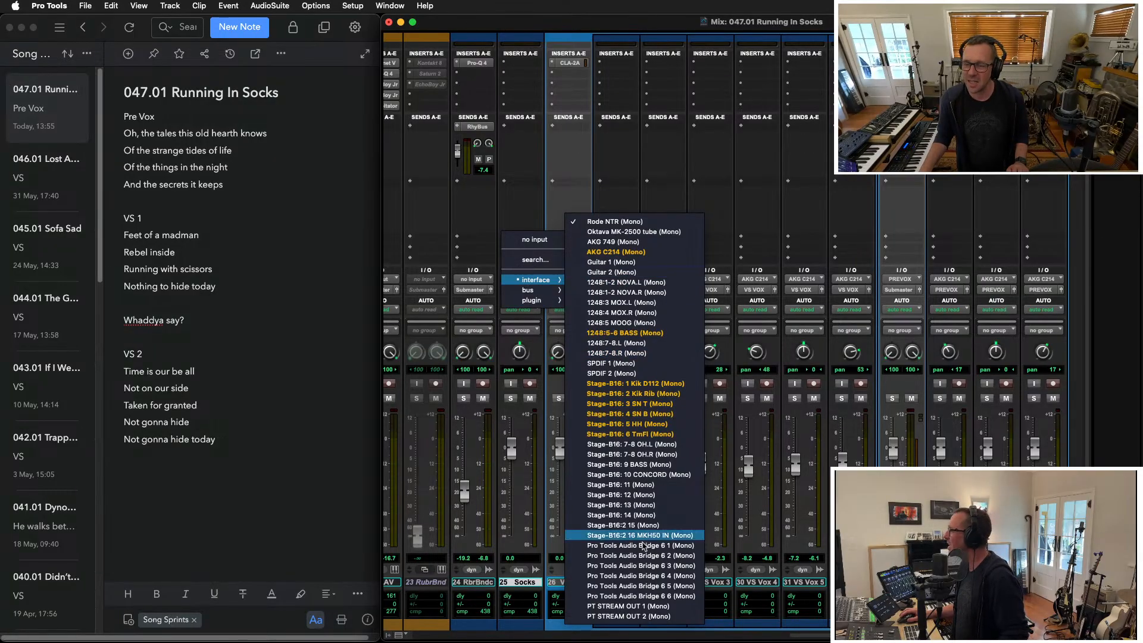
click(640, 484)
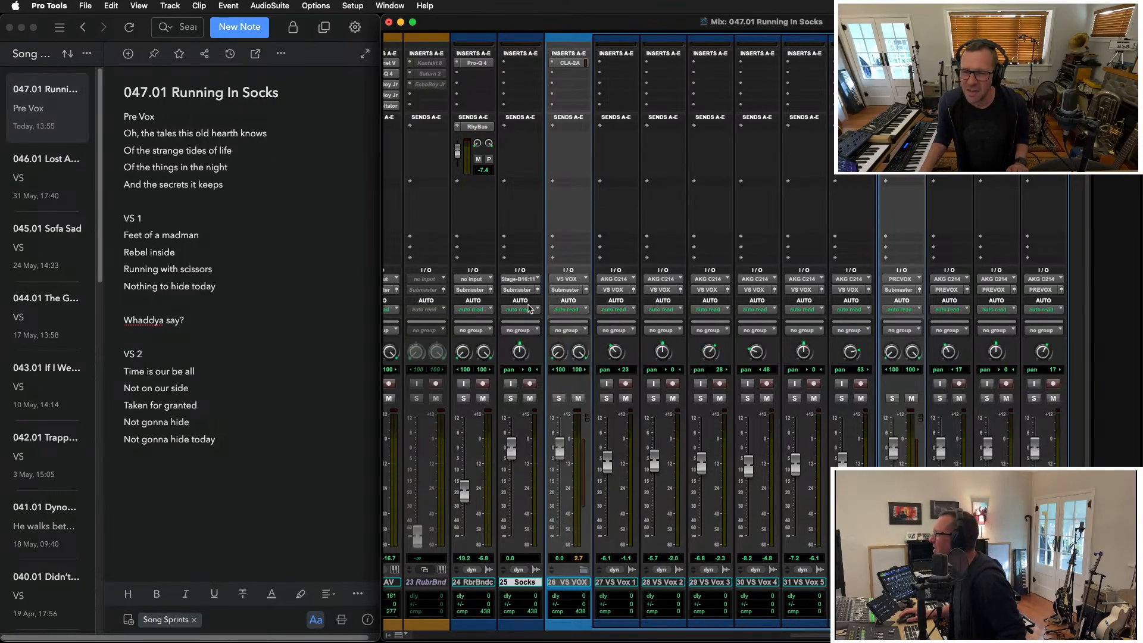
click(530, 384)
click(507, 384)
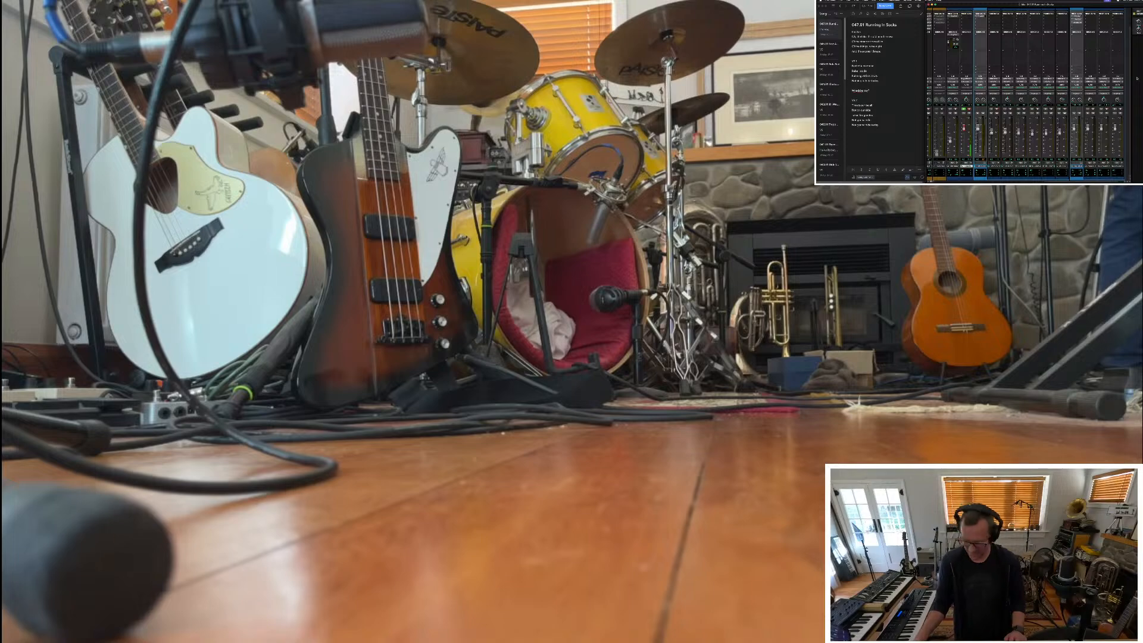
key(super+equal)
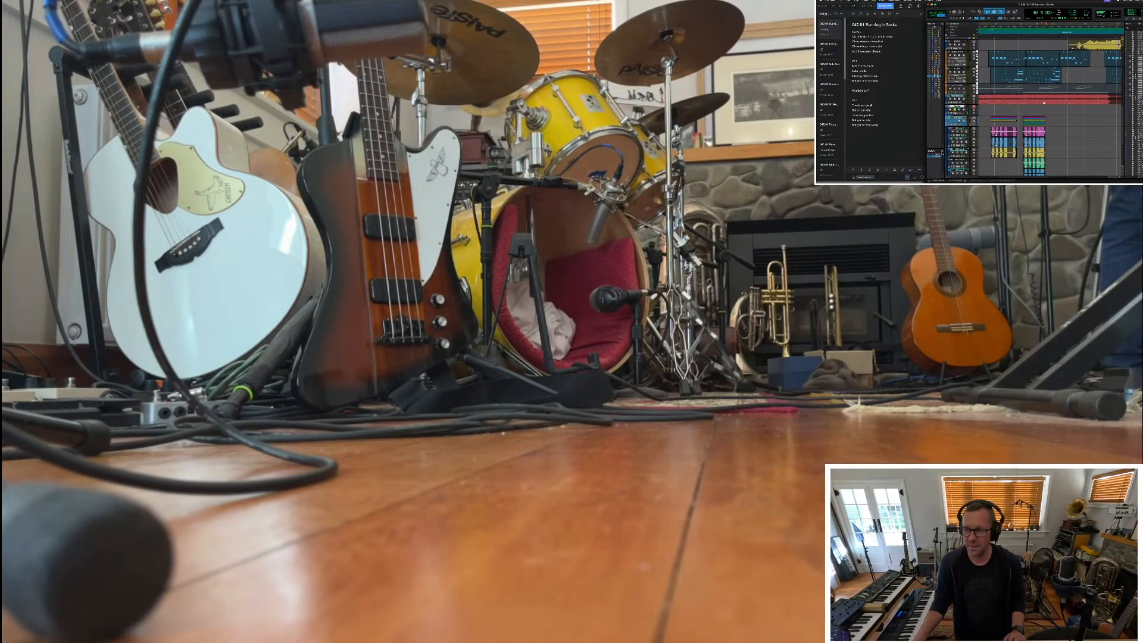
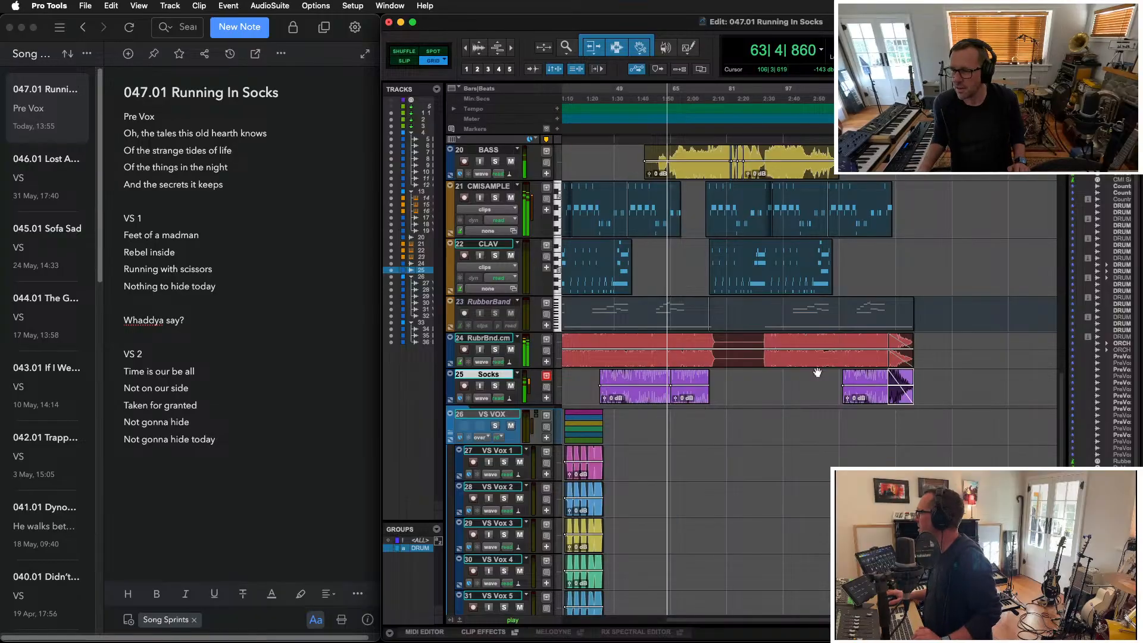
Play back the transition from the VS 2 vocals into the recorded Socks clips and examine the surrounding arrangement
click(816, 375)
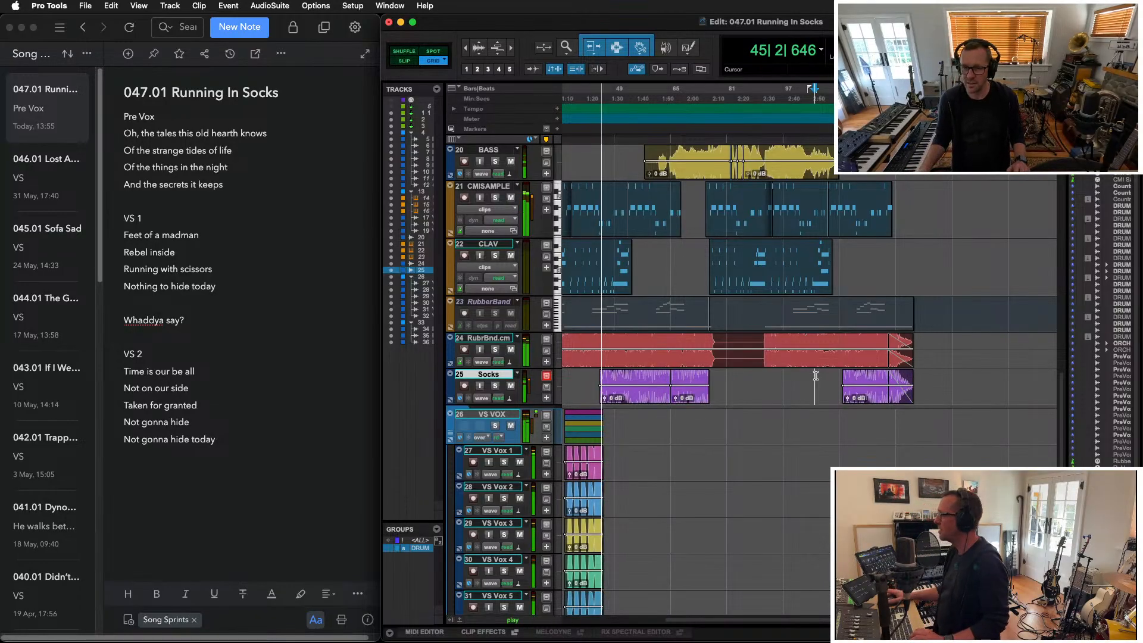
click(591, 376)
key(space)
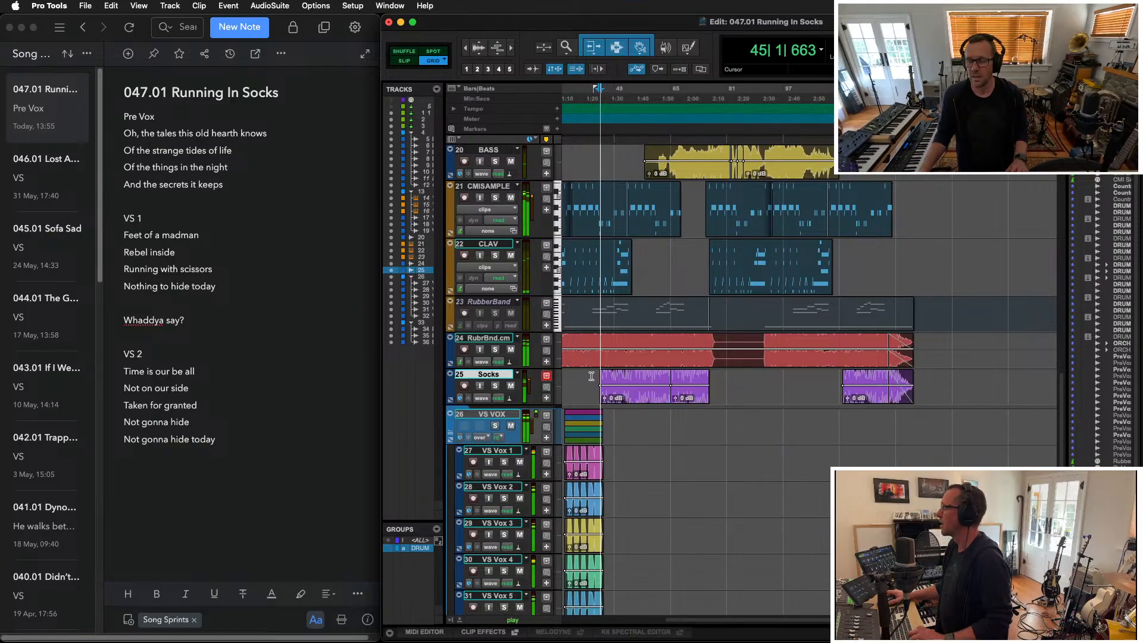
scroll(598, 384, up, 4)
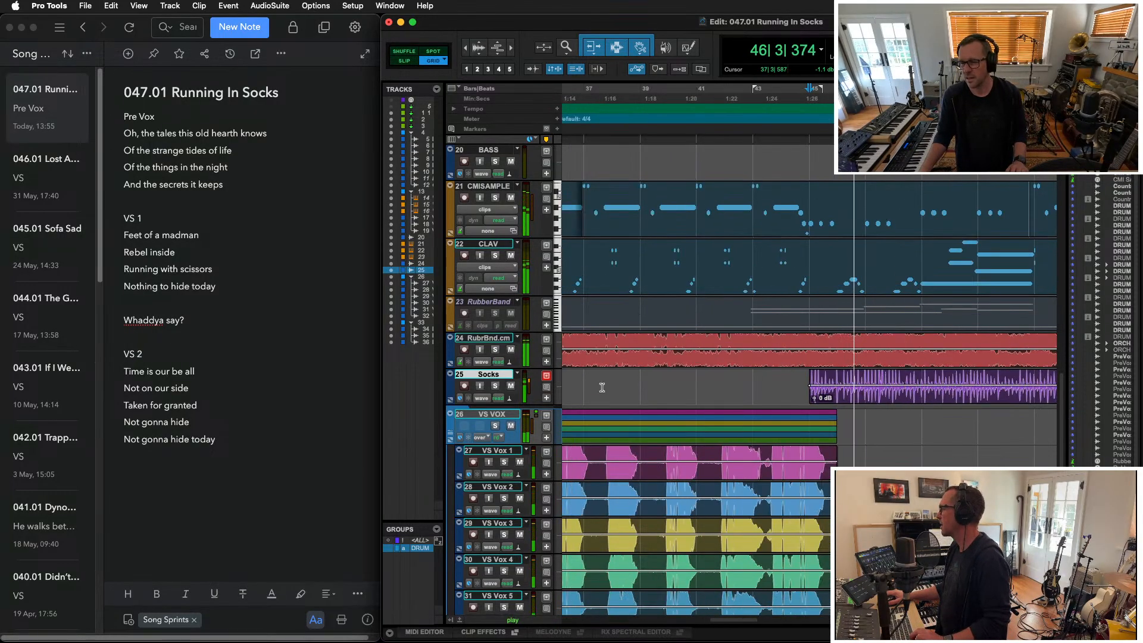
scroll(794, 379, down, 4)
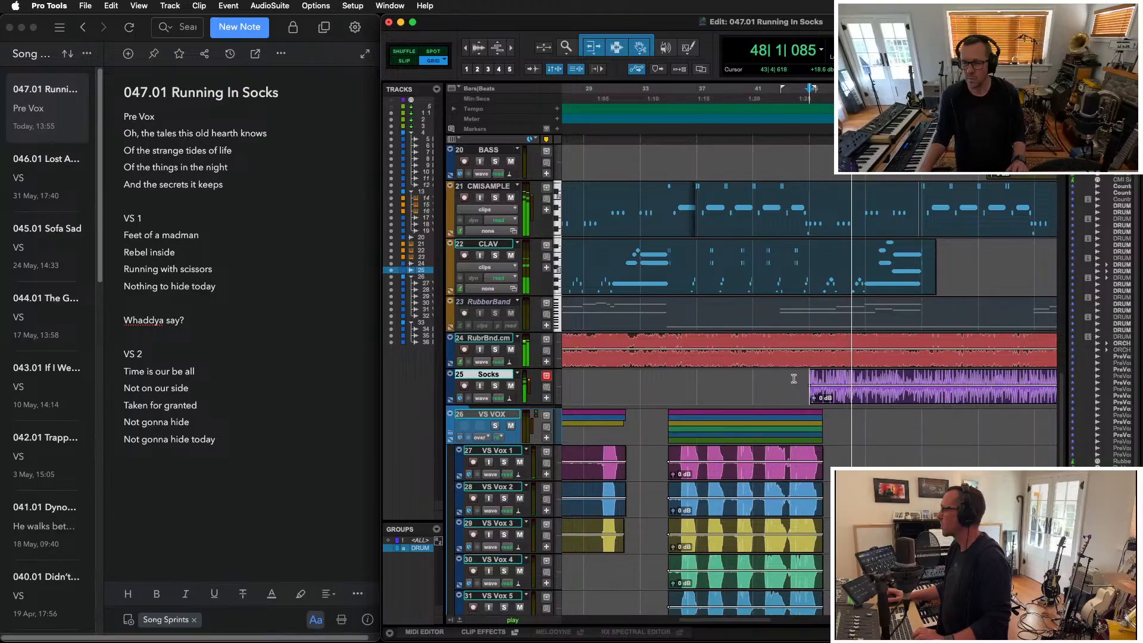
scroll(793, 378, down, 3)
scroll(792, 367, down, 2)
scroll(794, 375, down, 2)
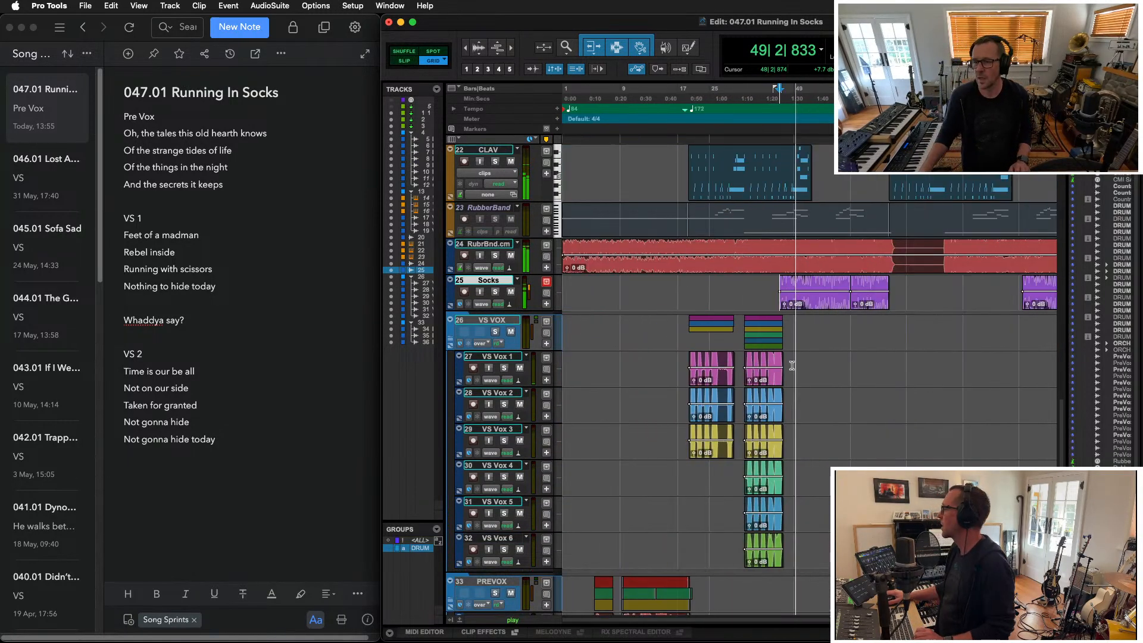
scroll(776, 415, down, 1)
scroll(776, 415, right, 2)
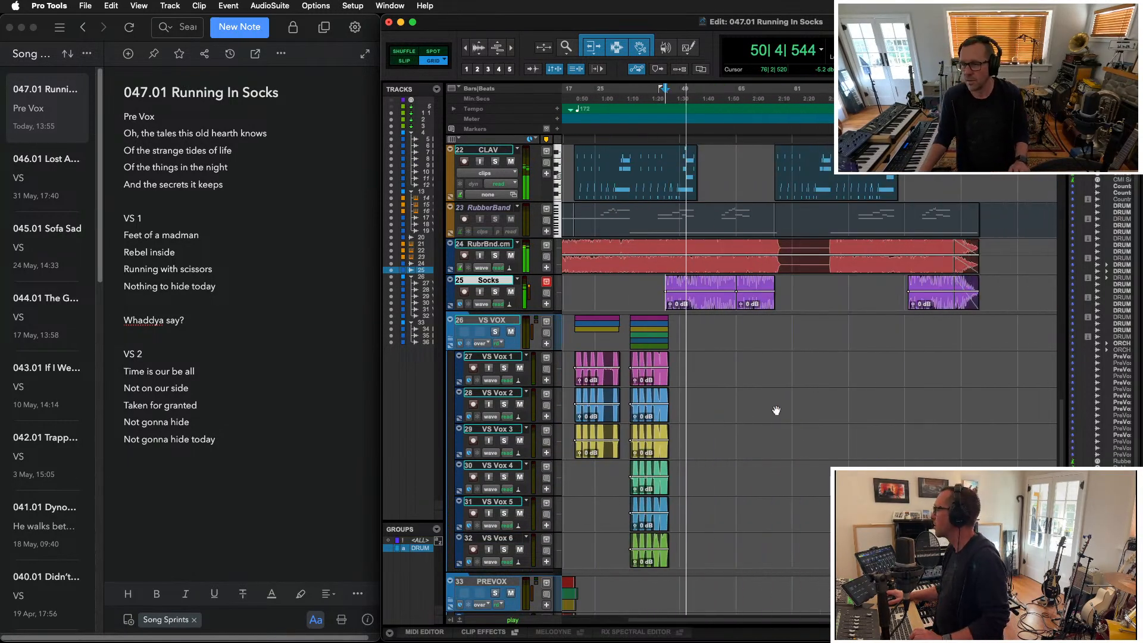
scroll(771, 404, up, 2)
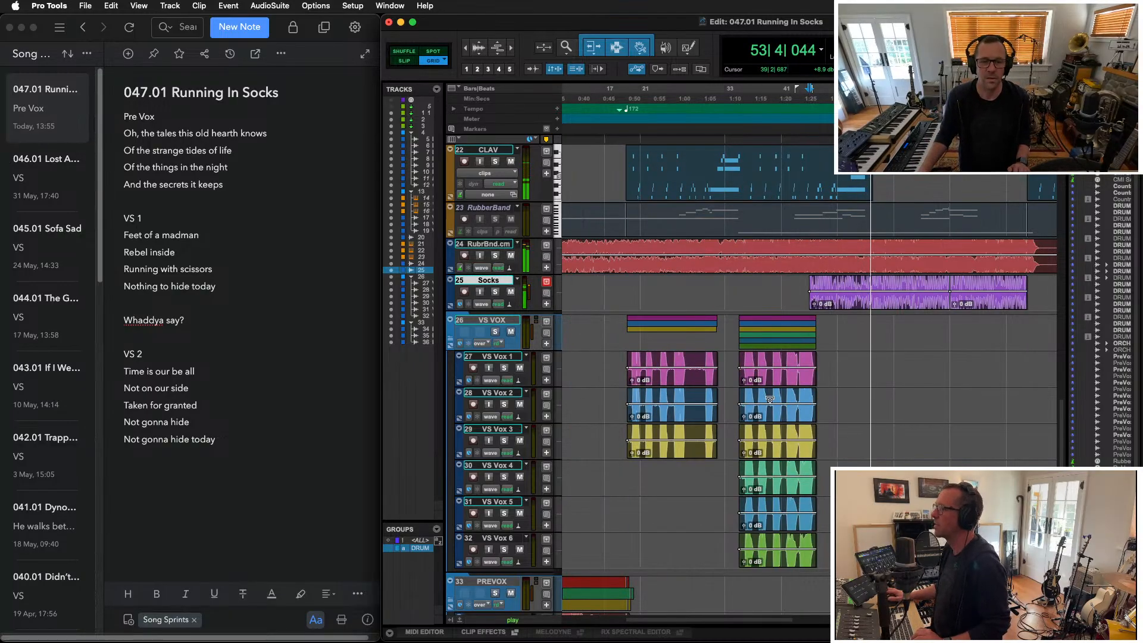
Place the edit cursor on VS Vox 1 at 54|1|000 and review the arrangement during playback past the first Socks section
click(873, 357)
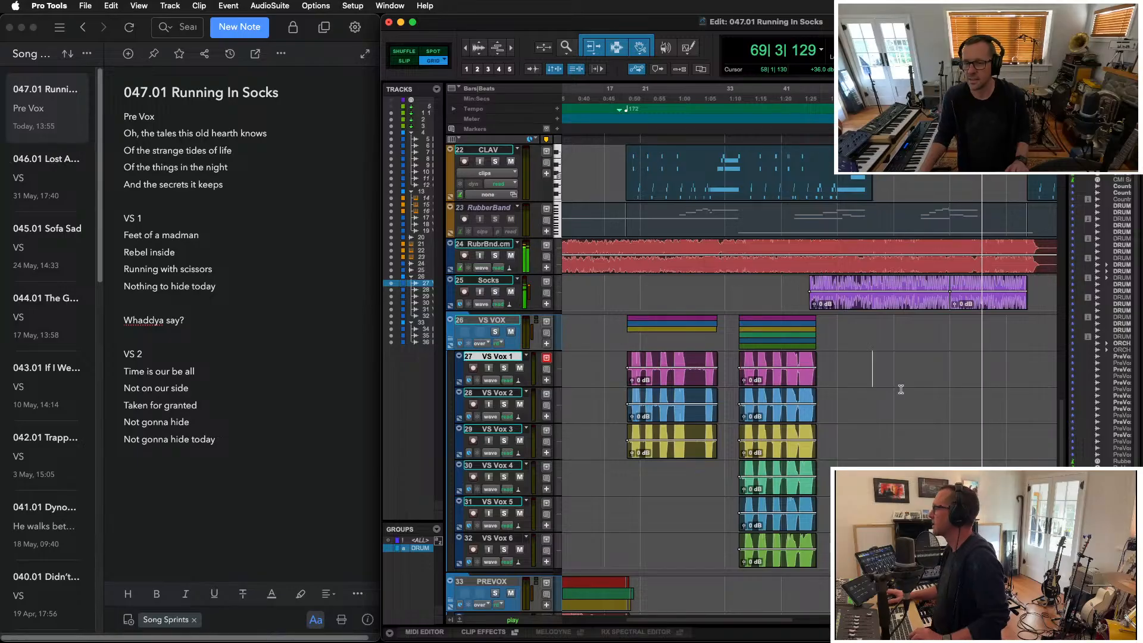
key(super+[)
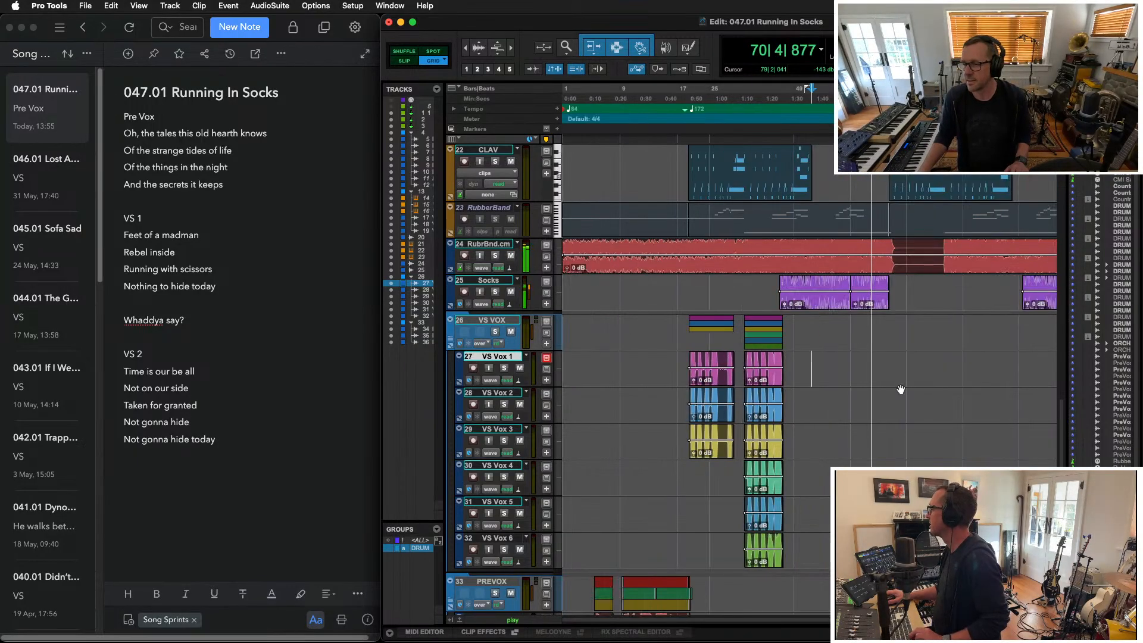
key(t)
scroll(901, 388, down, 5)
scroll(900, 386, up, 10)
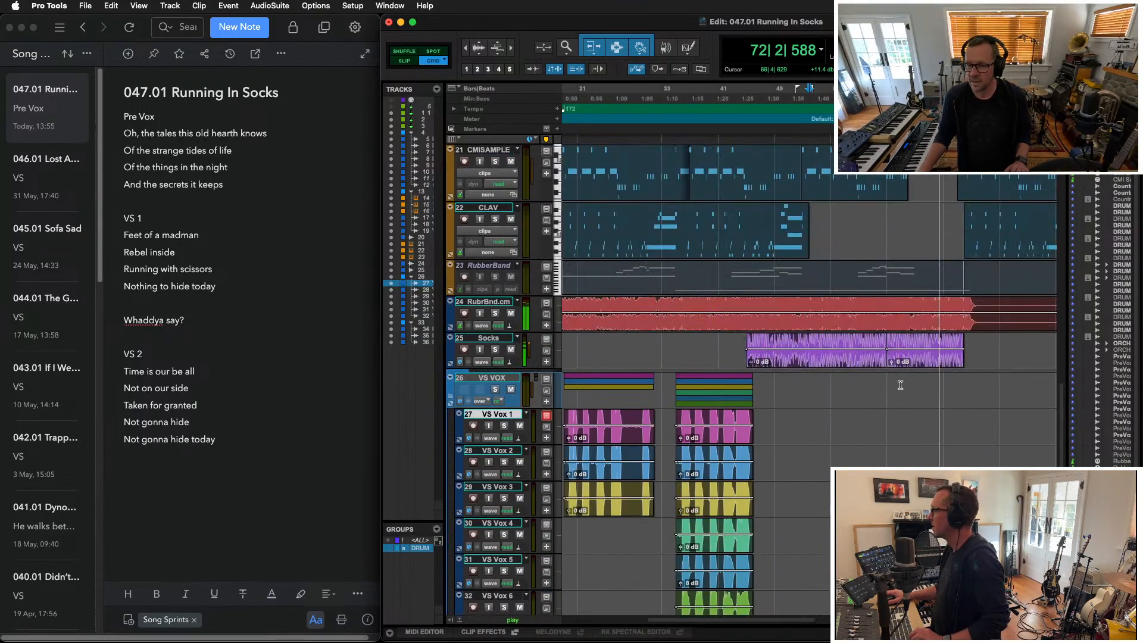
scroll(900, 385, down, 4)
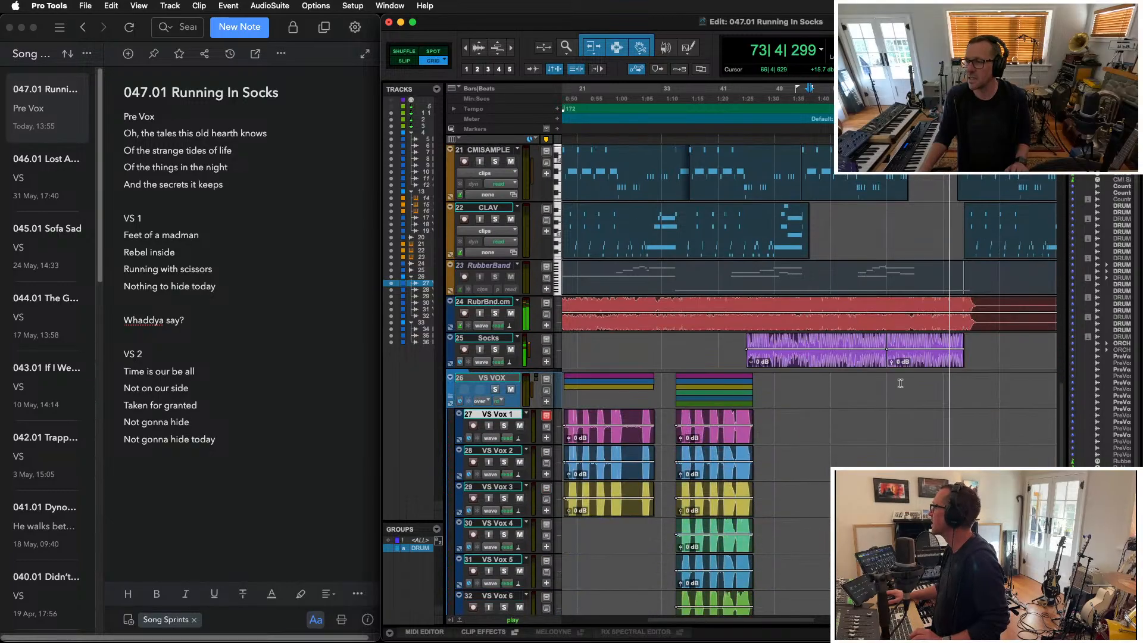
scroll(900, 384, right, 2)
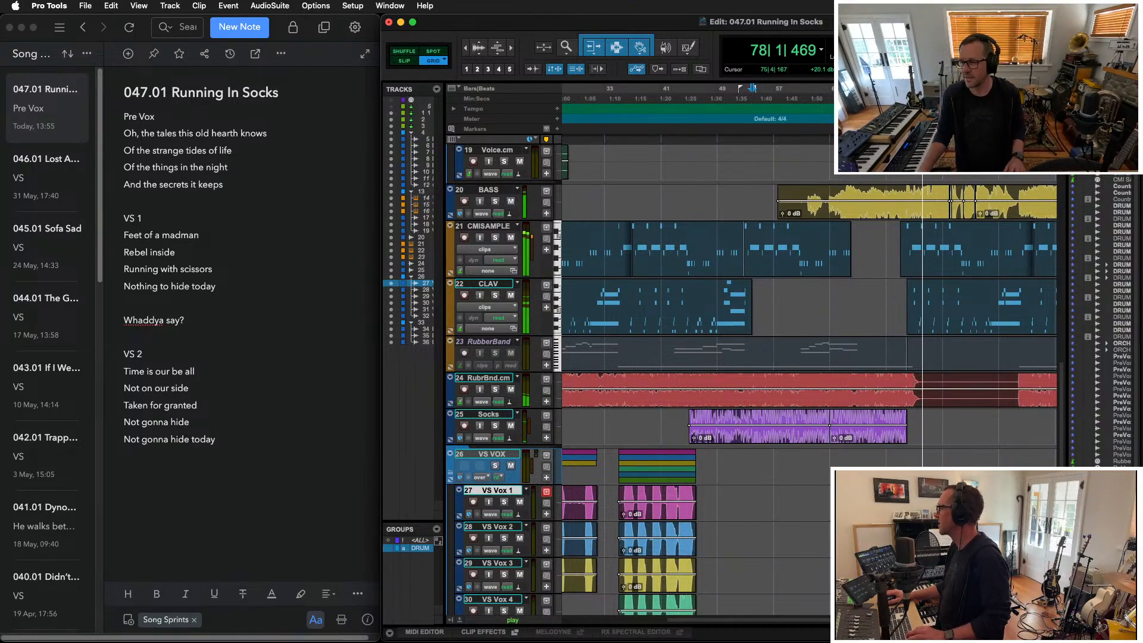
scroll(810, 352, right, 2)
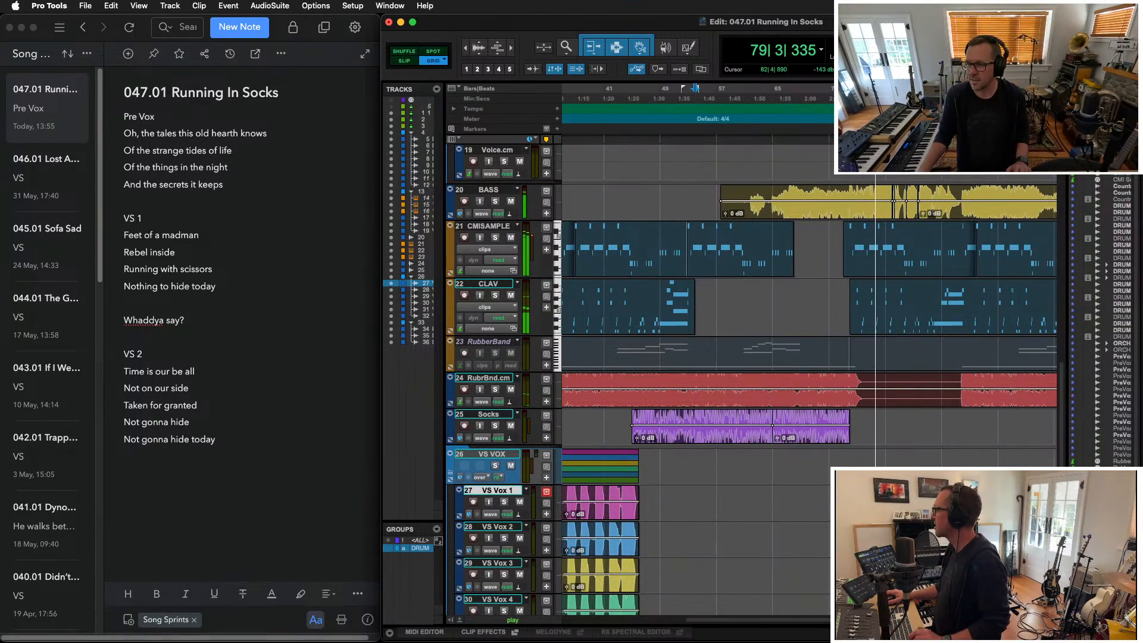
scroll(809, 352, right, 1)
scroll(666, 503, right, 1)
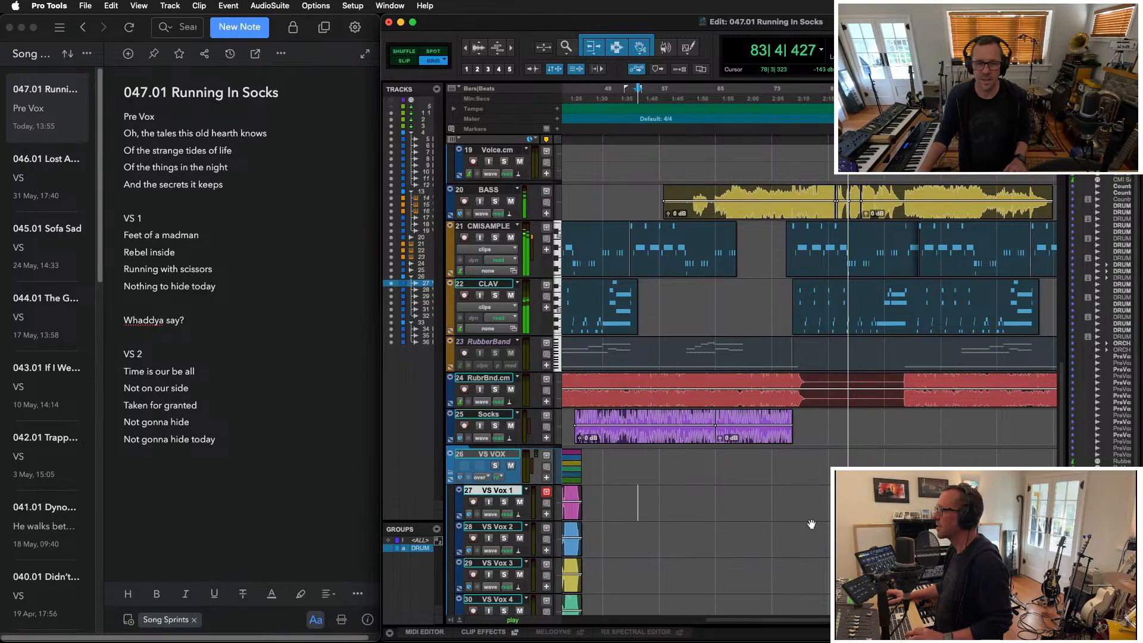
key(space)
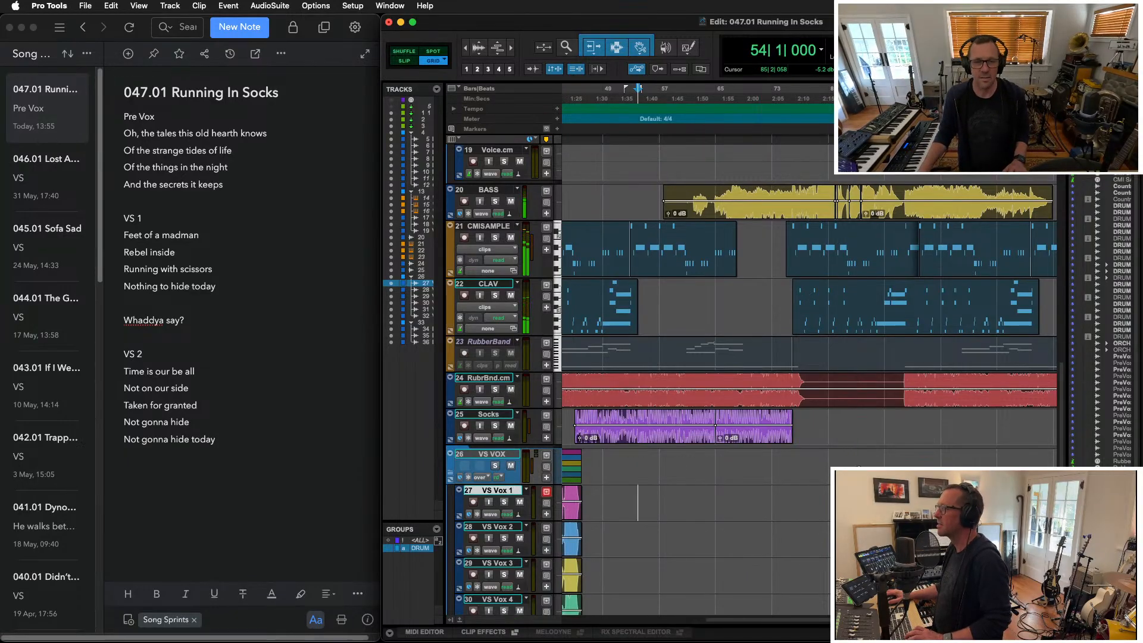
Place the edit cursor on VS Vox 1 at 83|1|000, audition from there, and record-enable the track
click(839, 499)
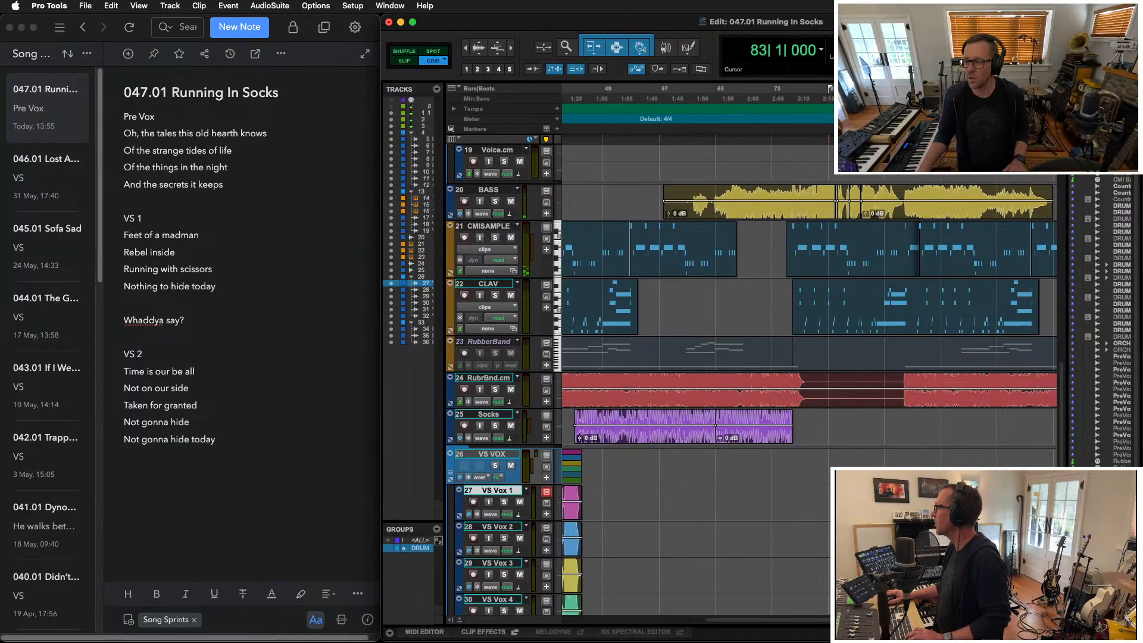
key(space)
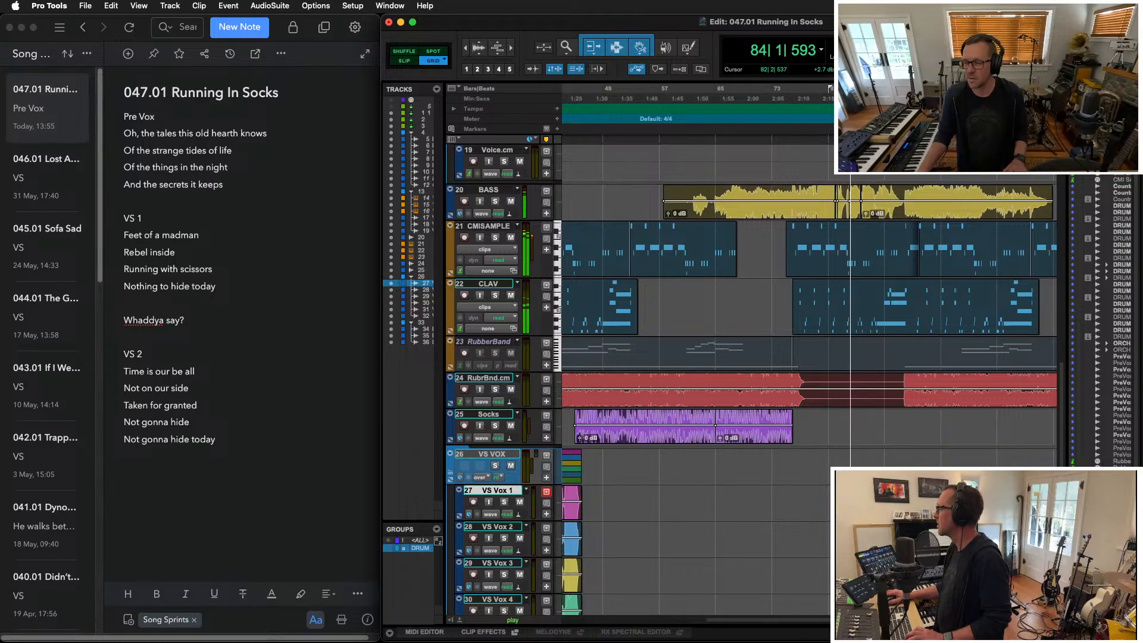
key(space)
click(473, 502)
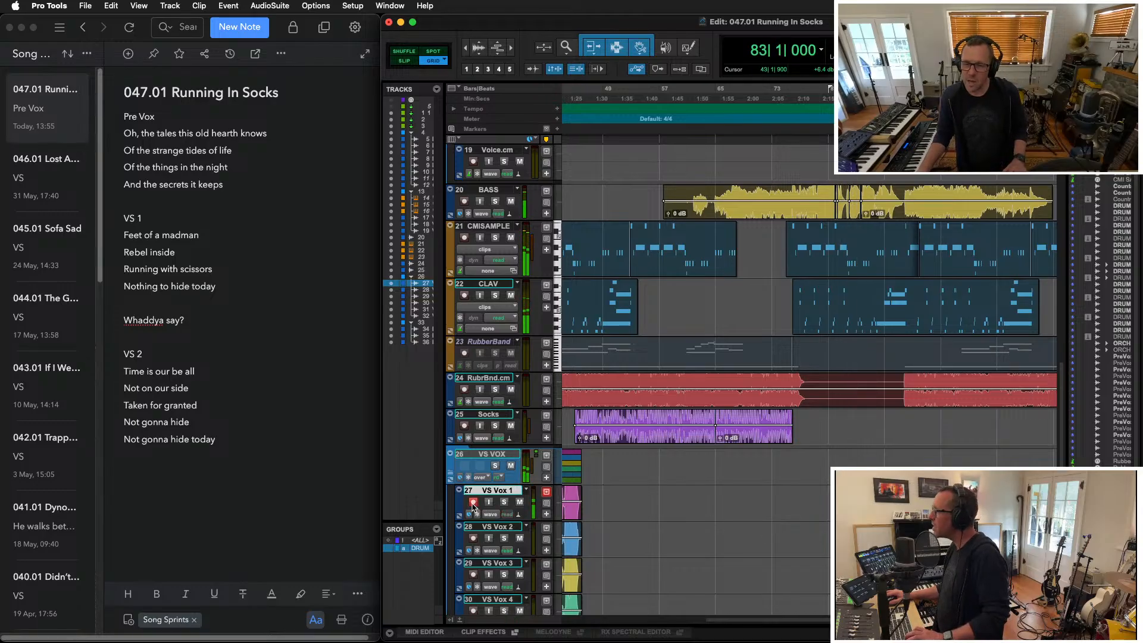
In UpNote, add "VS 3 / Soles of our people / Battered and torn / Gotta keep running"; enable VS Vox 1 input monitoring in Pro Tools during playback
click(208, 542)
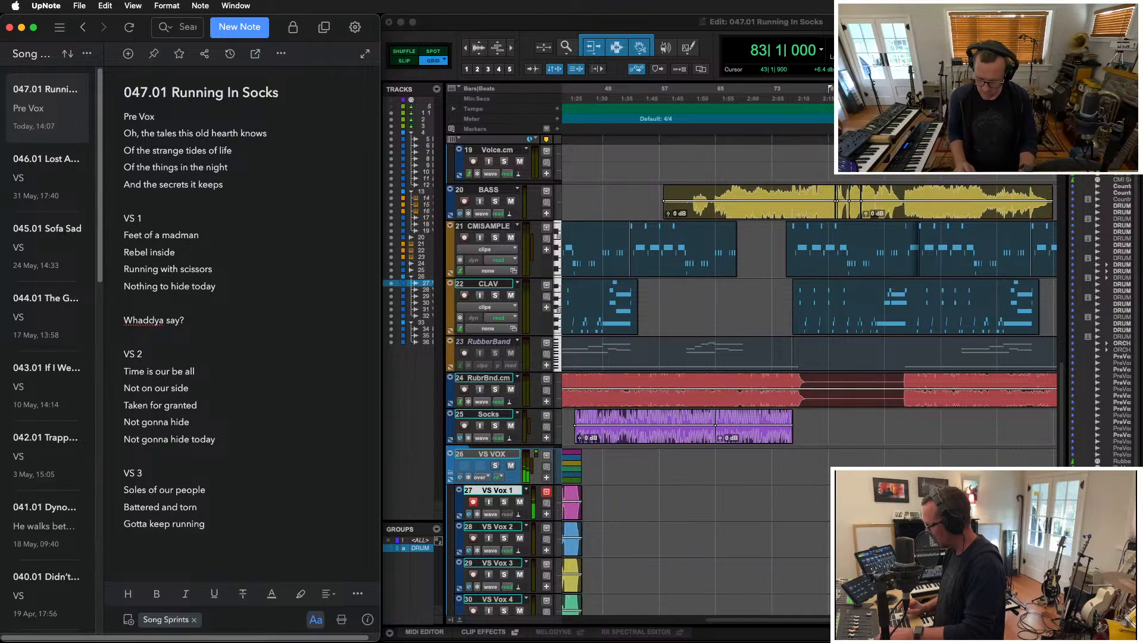
key(space)
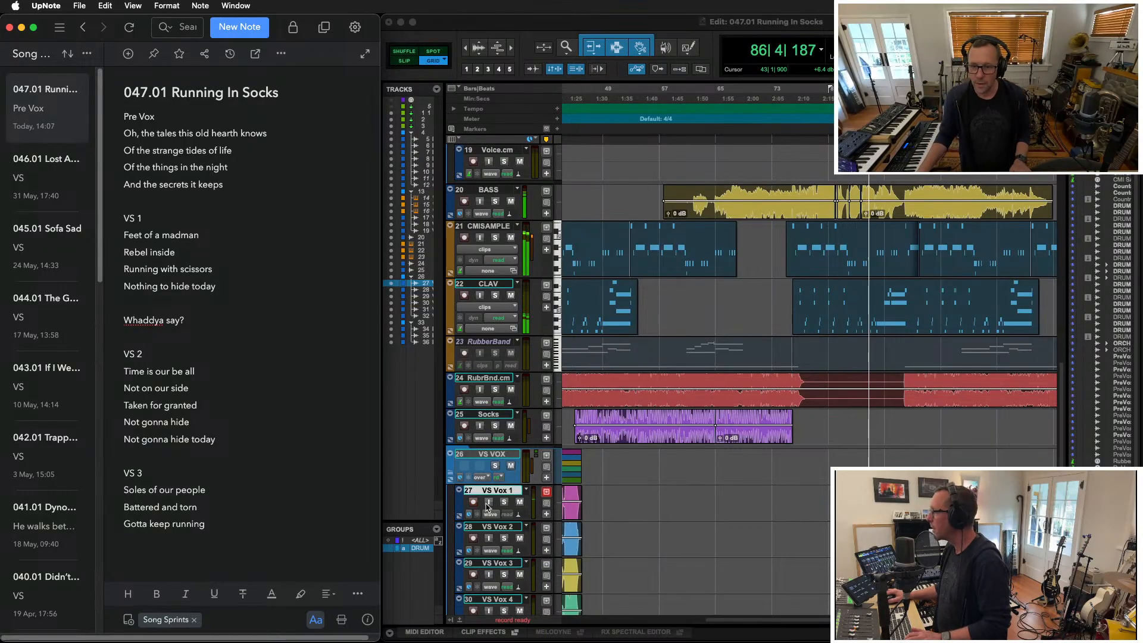
click(488, 504)
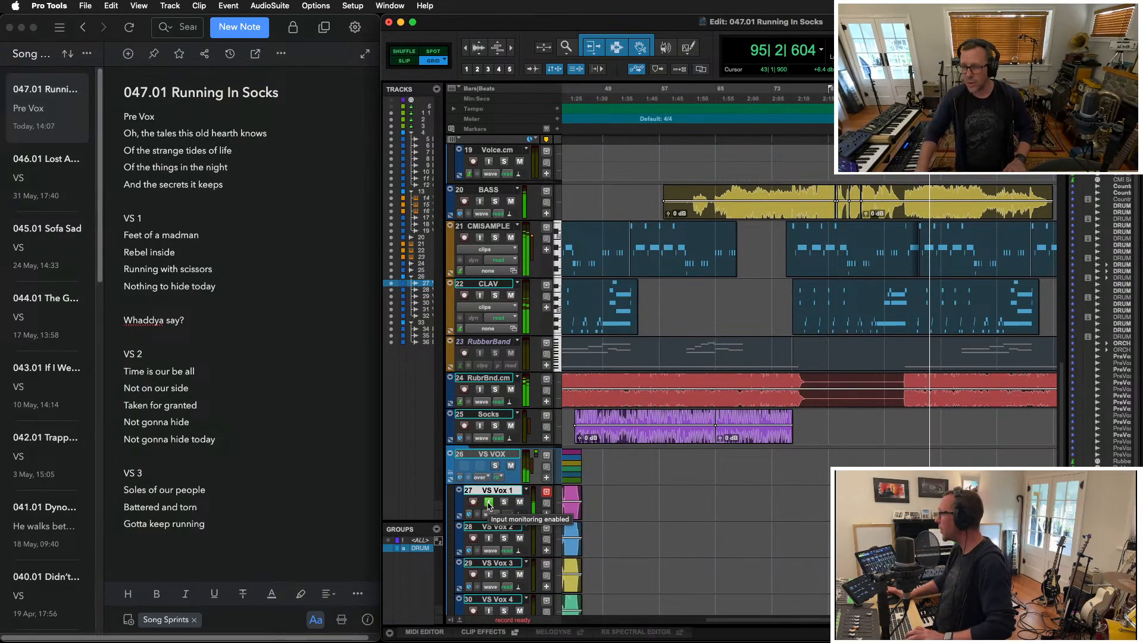
key(space)
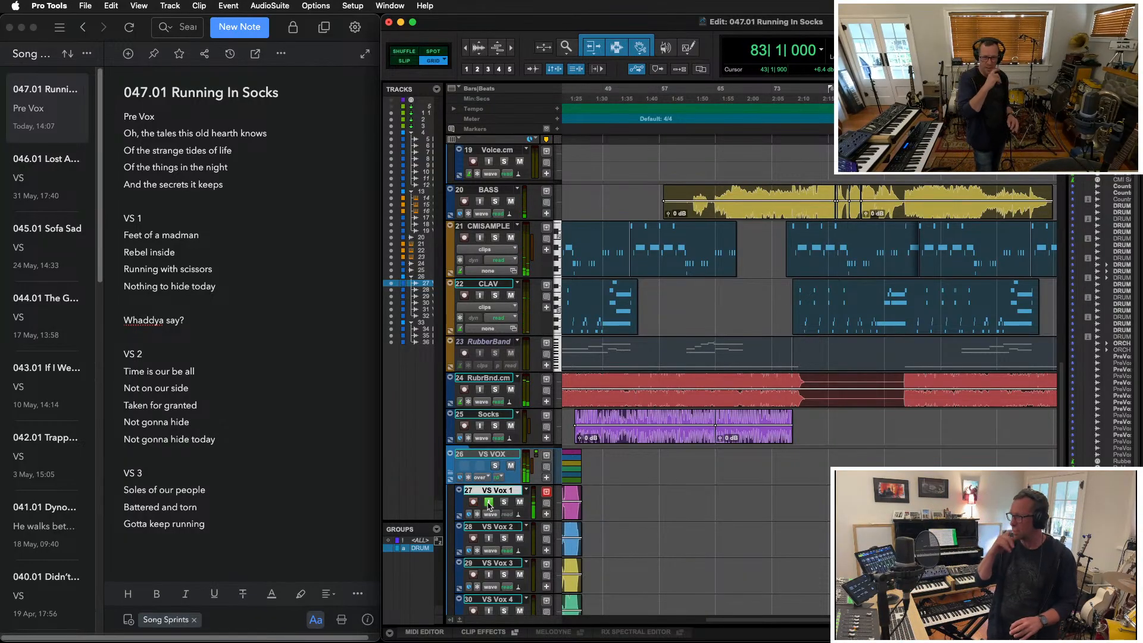
Try out the VS 3 vocal by recording on VS Vox 1 from 83|1|000 in Pro Tools
click(284, 550)
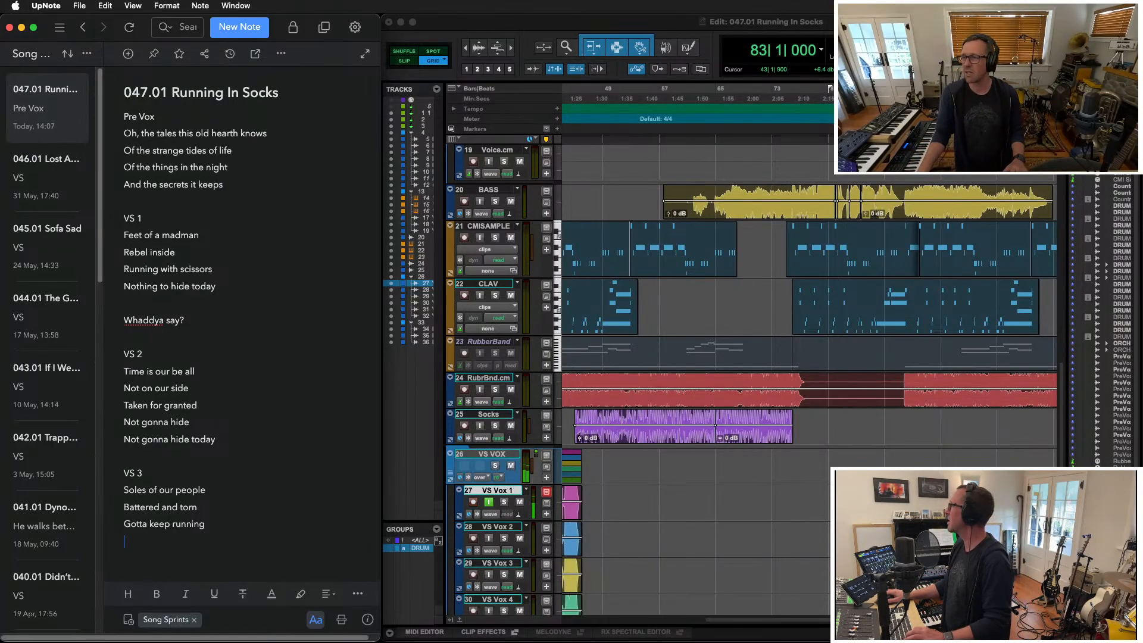
key(super+Tab)
key(space)
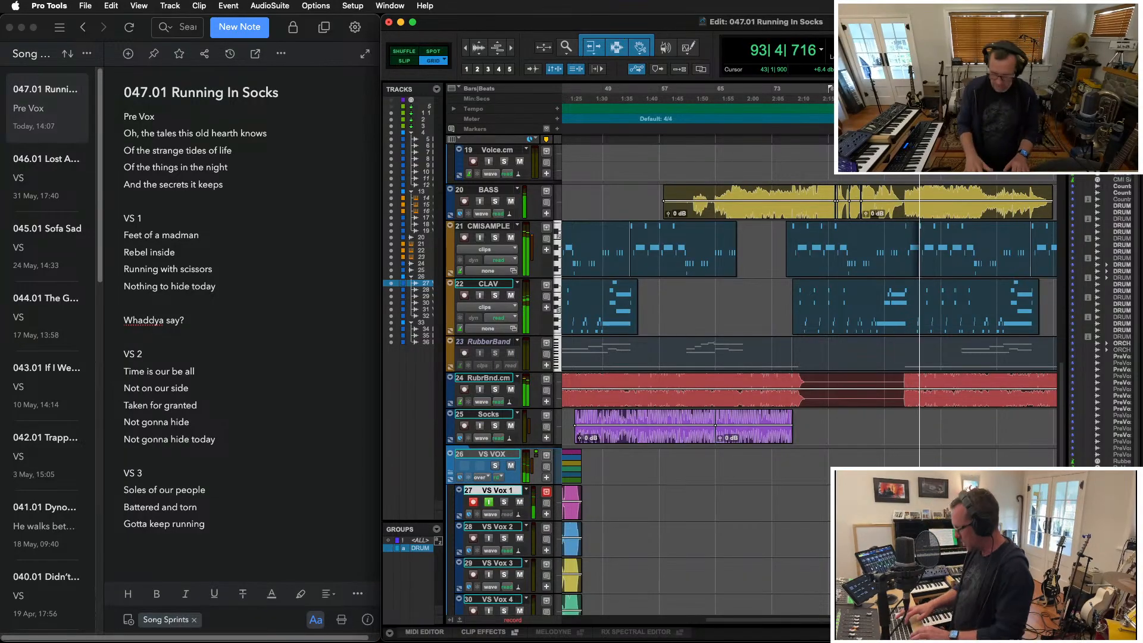
key(space)
Switch to UpNote and write "Driven straight forward" as the fourth line of the VS 3 lyrics
click(254, 542)
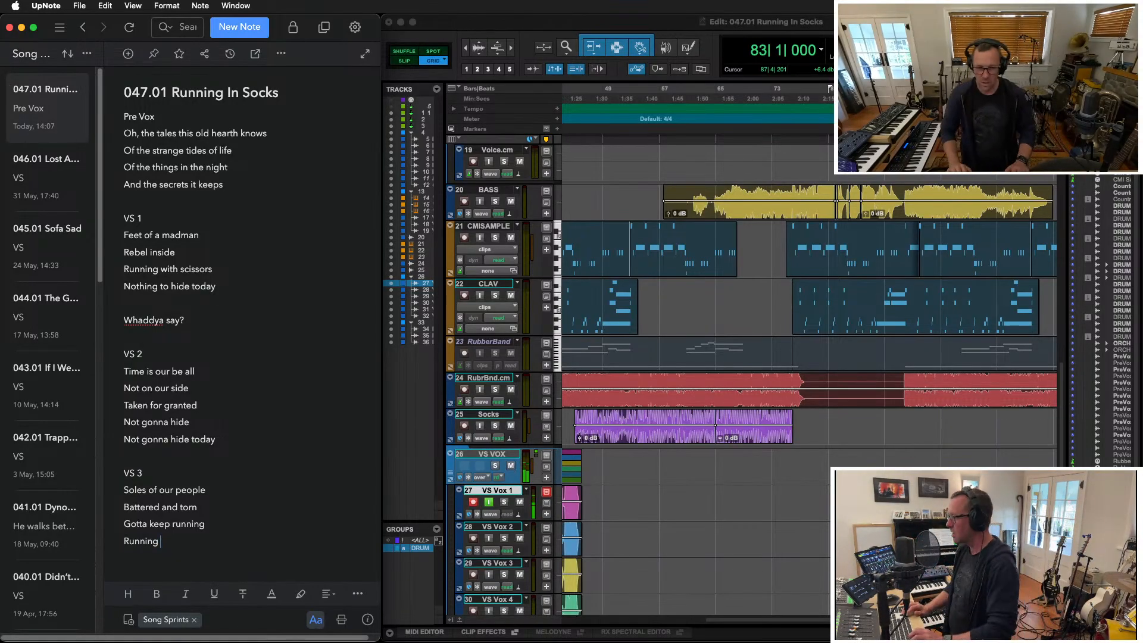
key(alt+shift+Left)
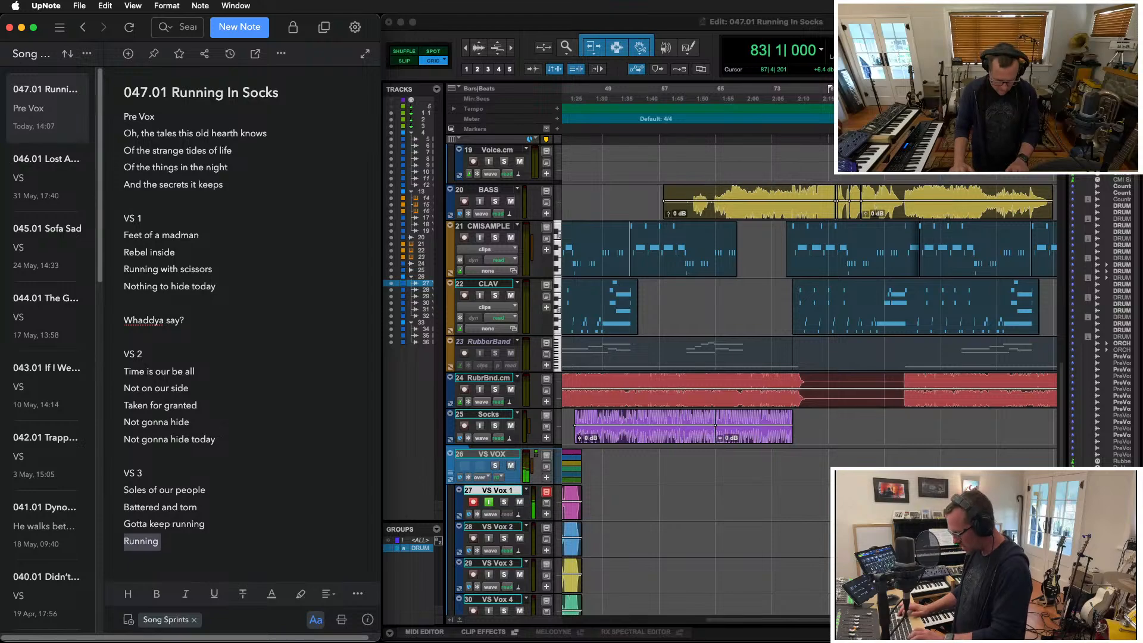
text(Driv)
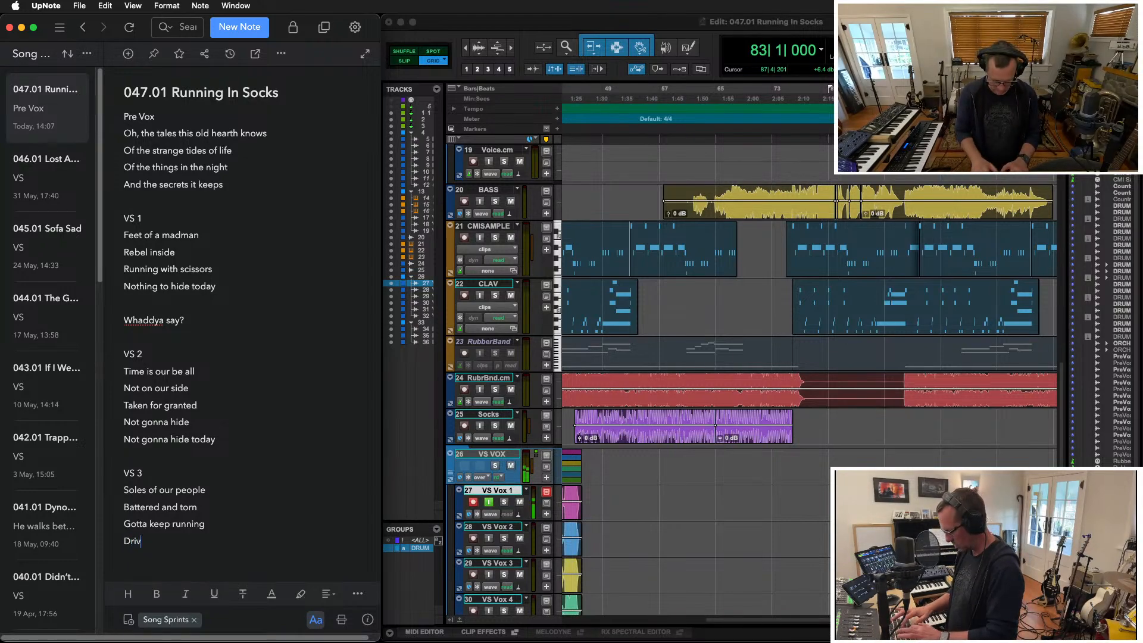
text(en straight forward)
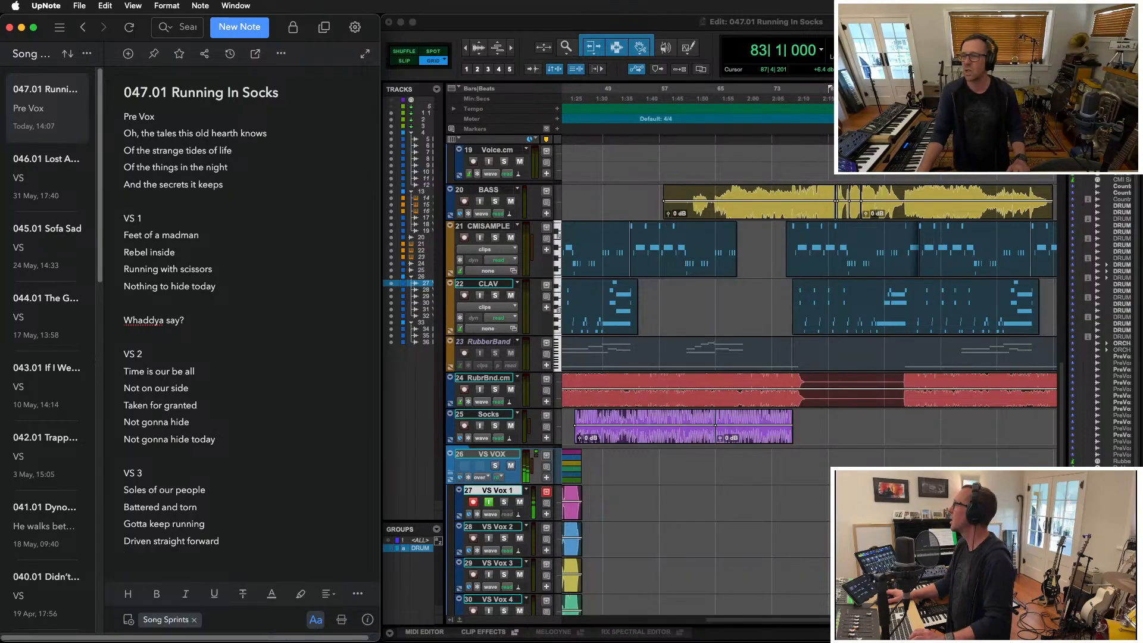
Switch to Pro Tools and record the complete four-line VS 3 vocal on VS Vox 1 from 83|1|000, restarting as needed
key(super+Tab)
key(super+space)
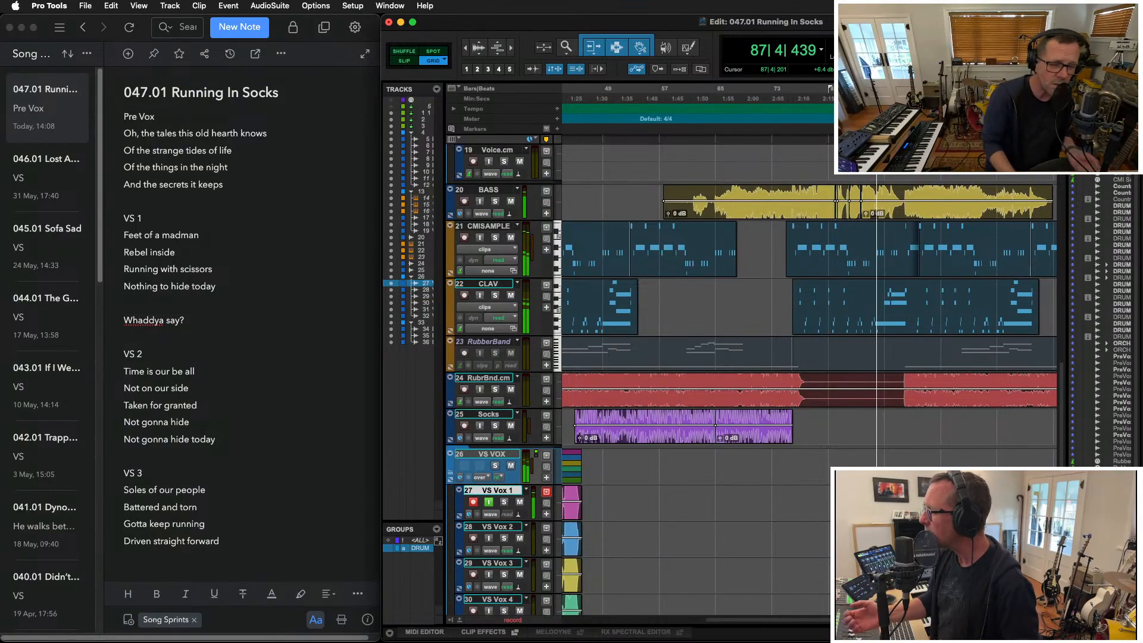
key(space)
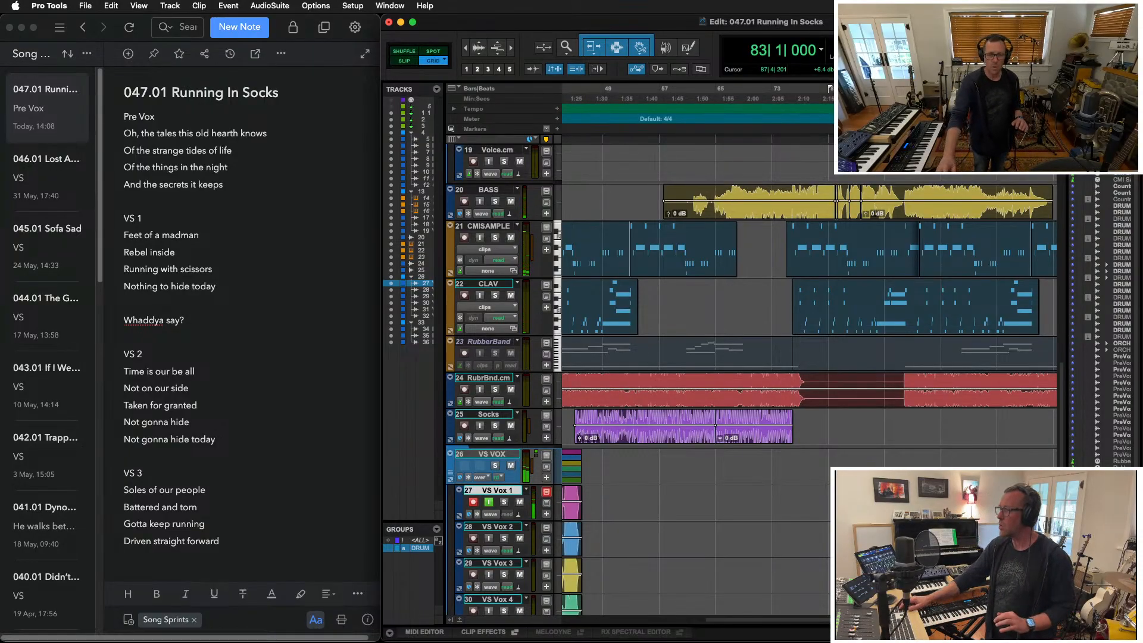
key(super+space)
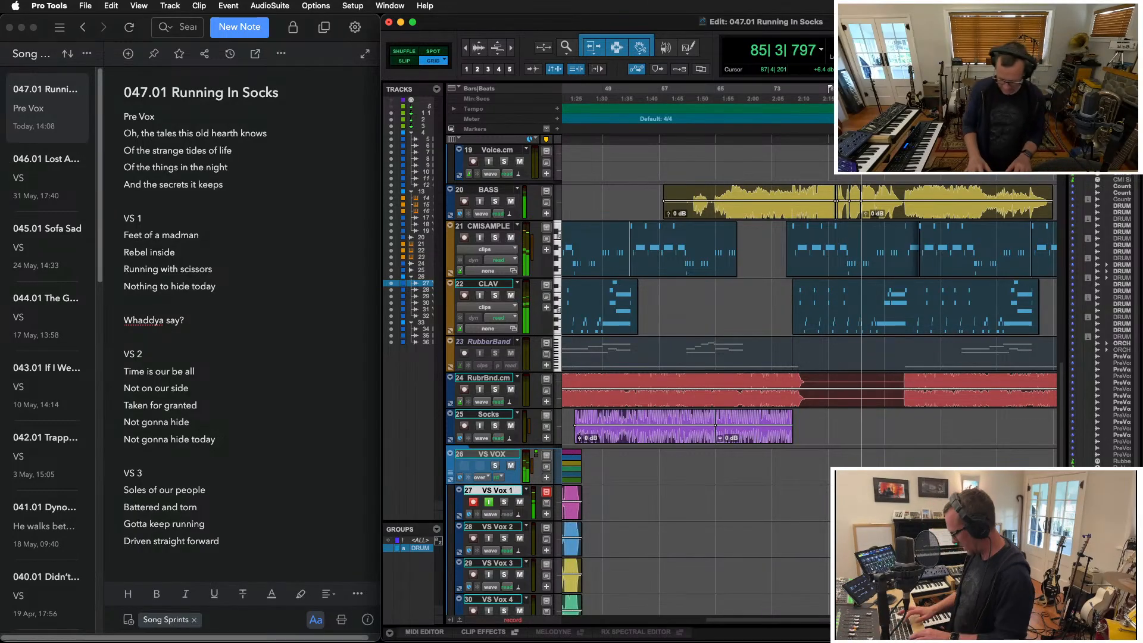
key(space)
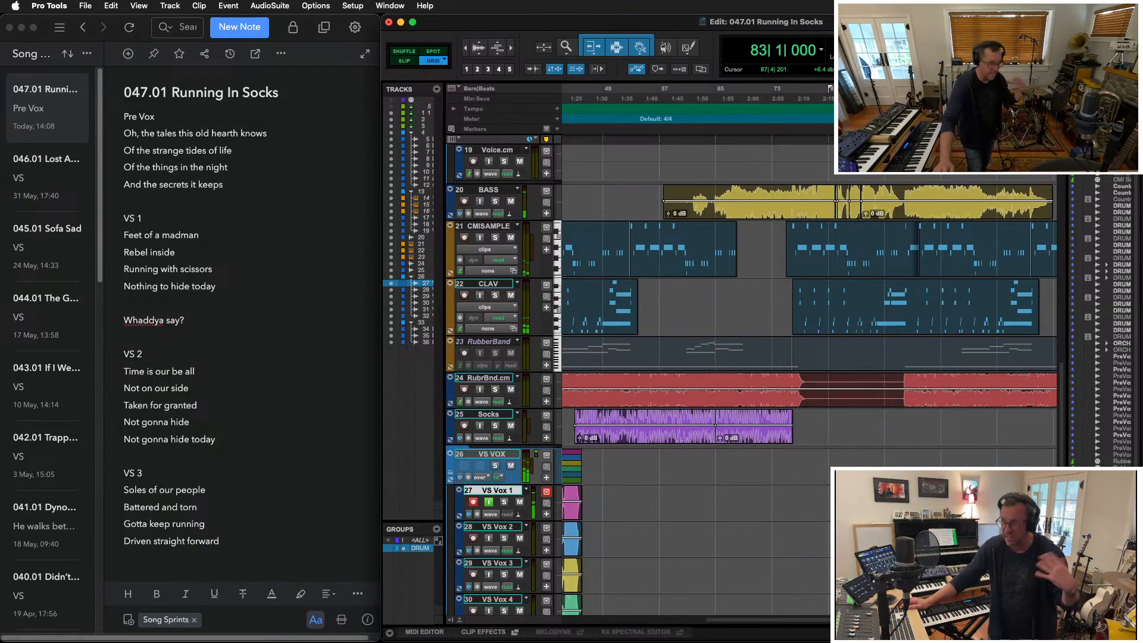
key(super+space)
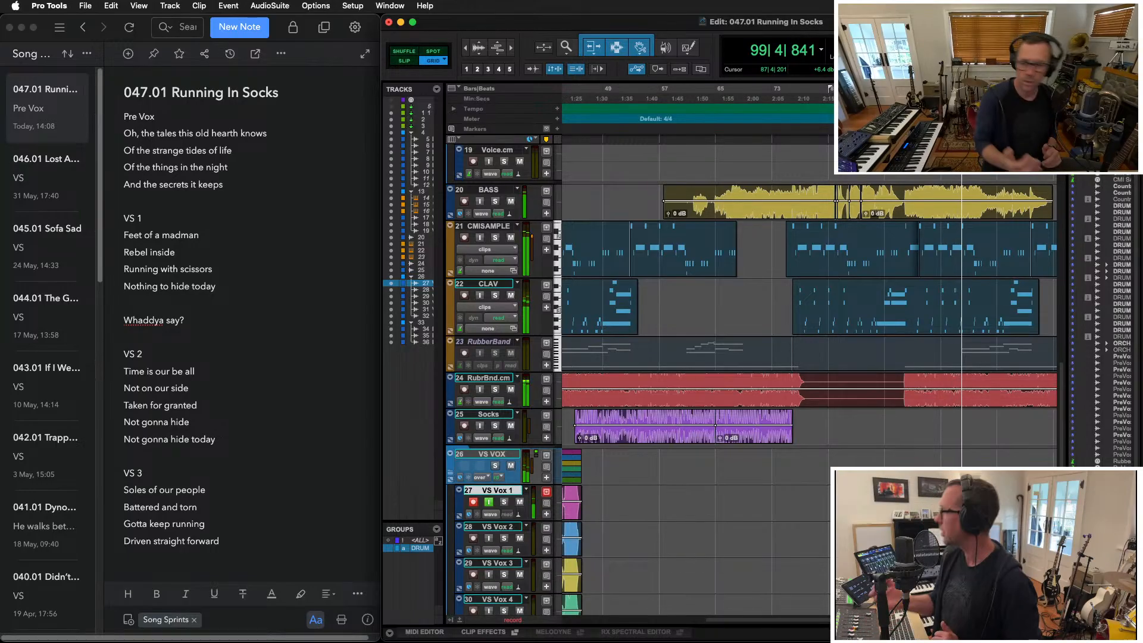
key(space)
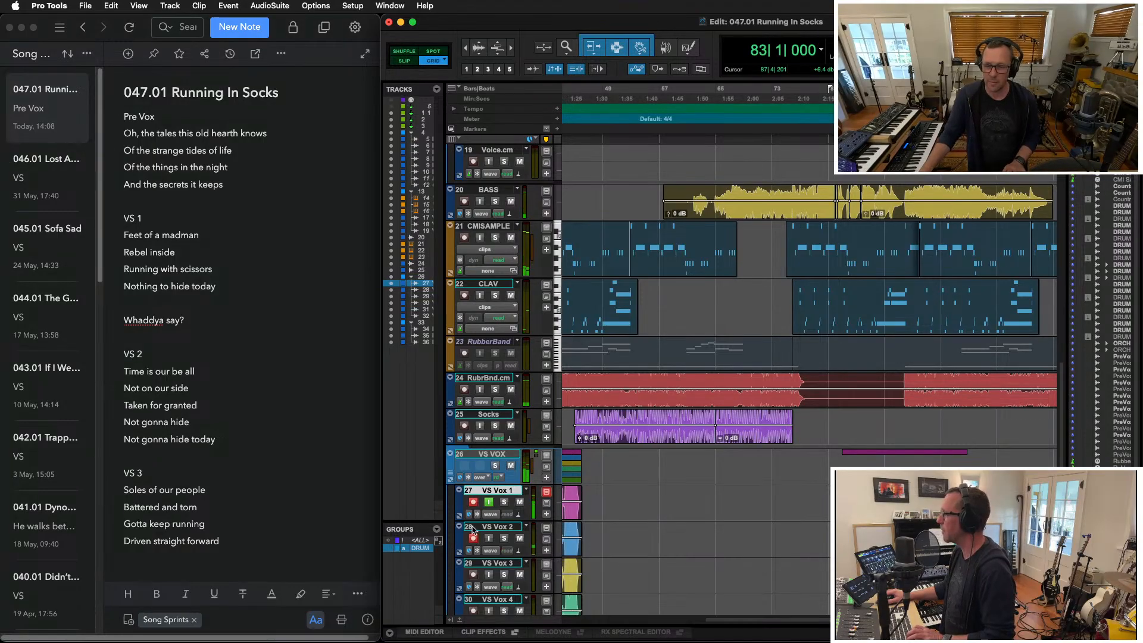
Try to record a double of the VS 3 vocal on VS Vox 2 from 83|1|000
key(space)
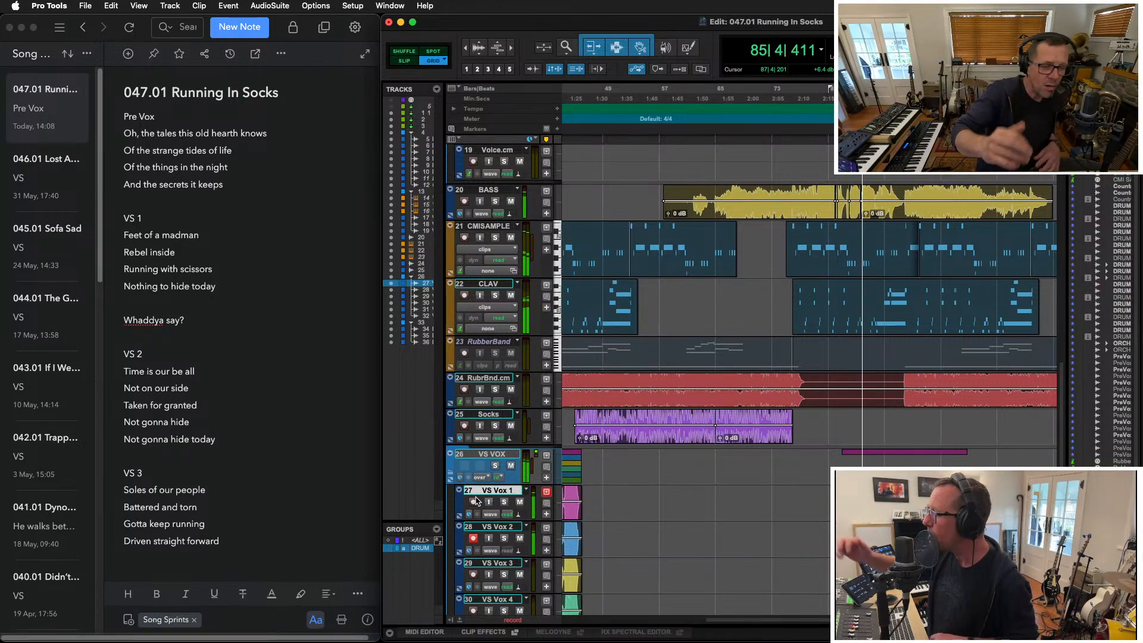
key(space)
key(space)
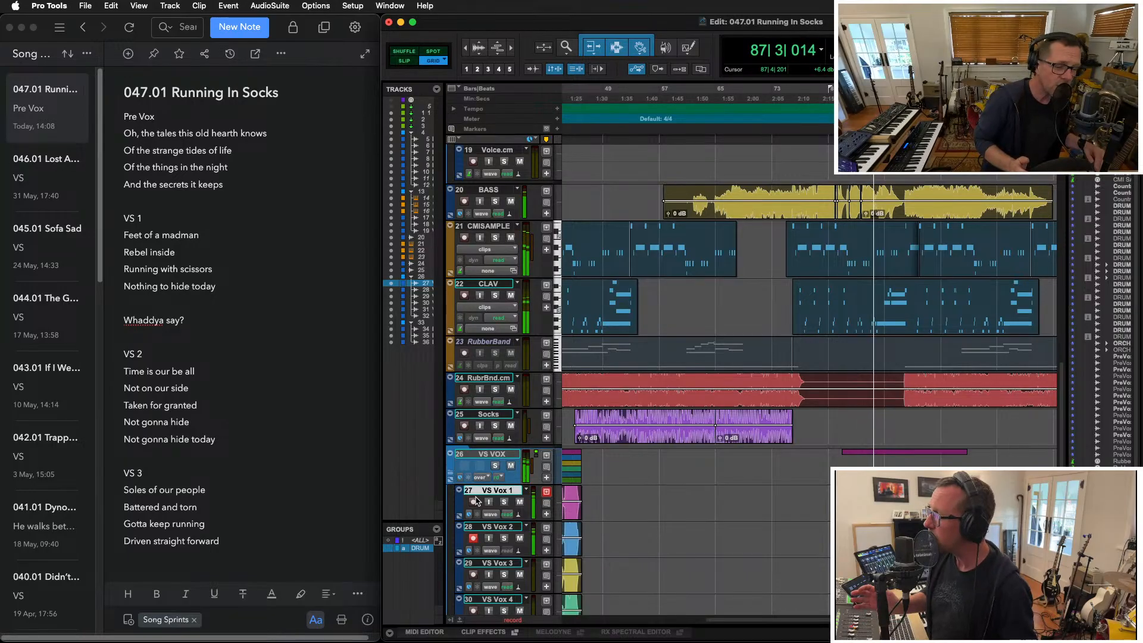
key(space)
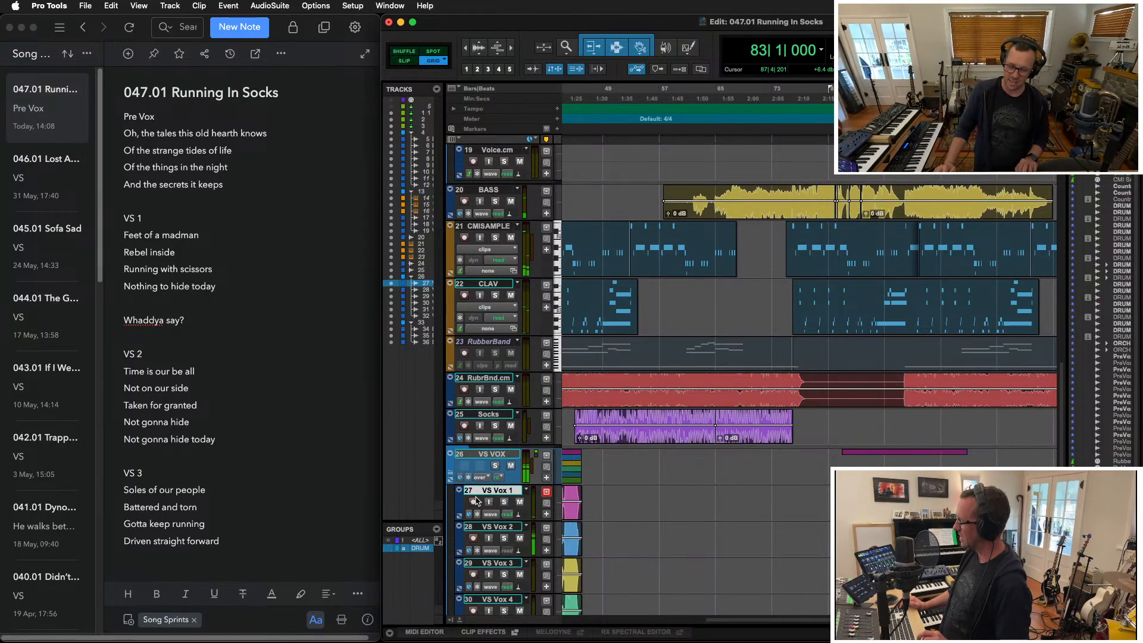
key(space)
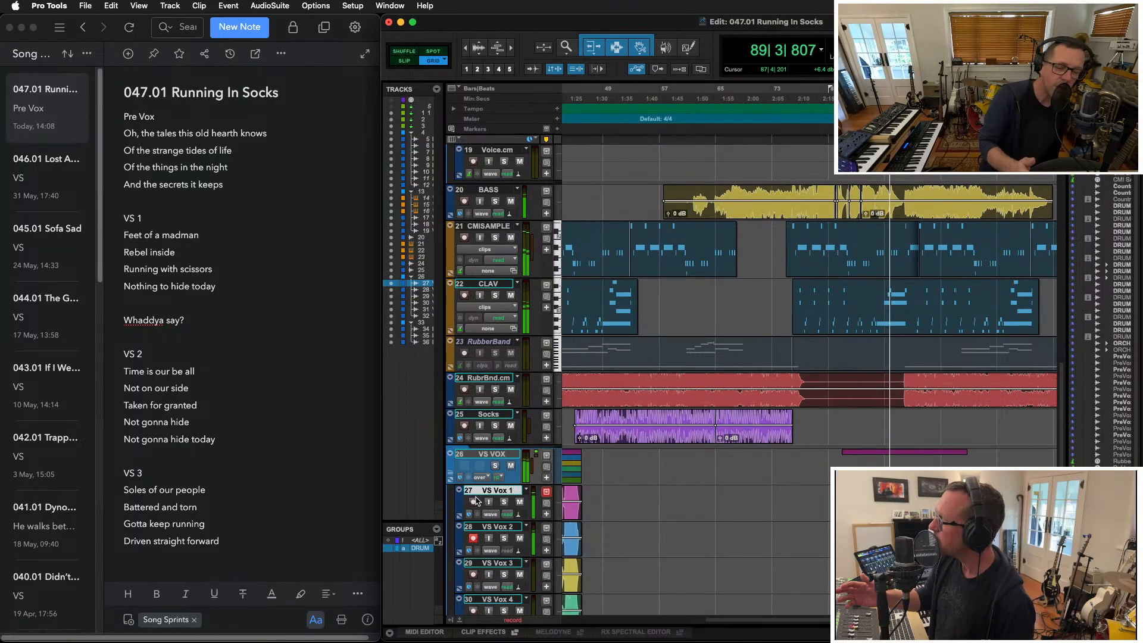
key(space)
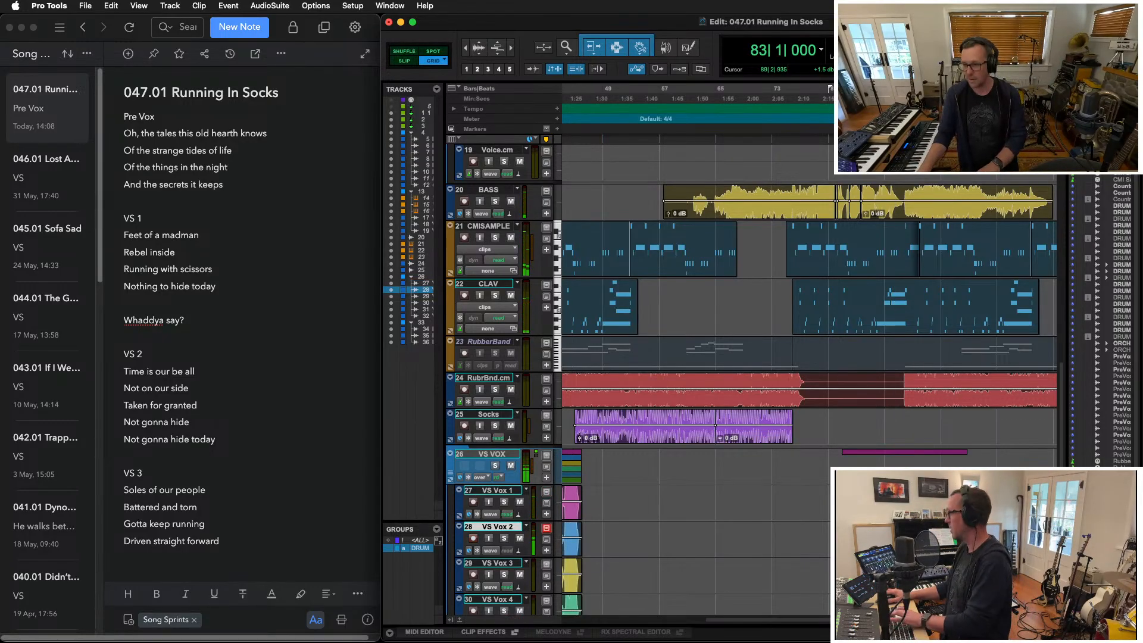
Delete the VS 3 take on VS Vox 1 and record a replacement from 83|1|000
key(p)
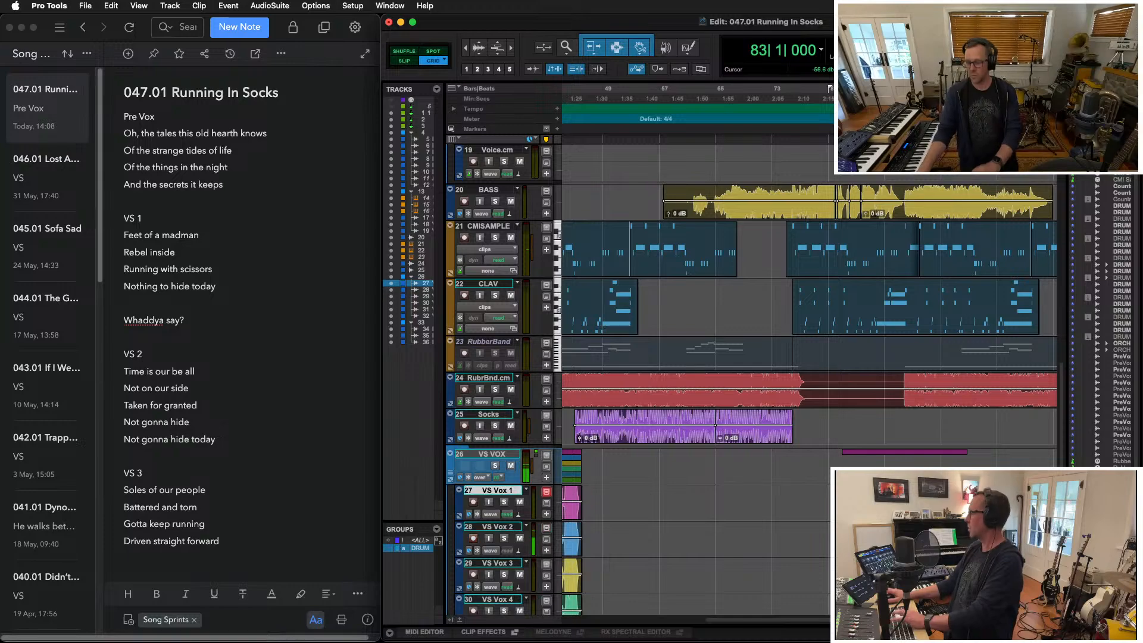
key(Delete)
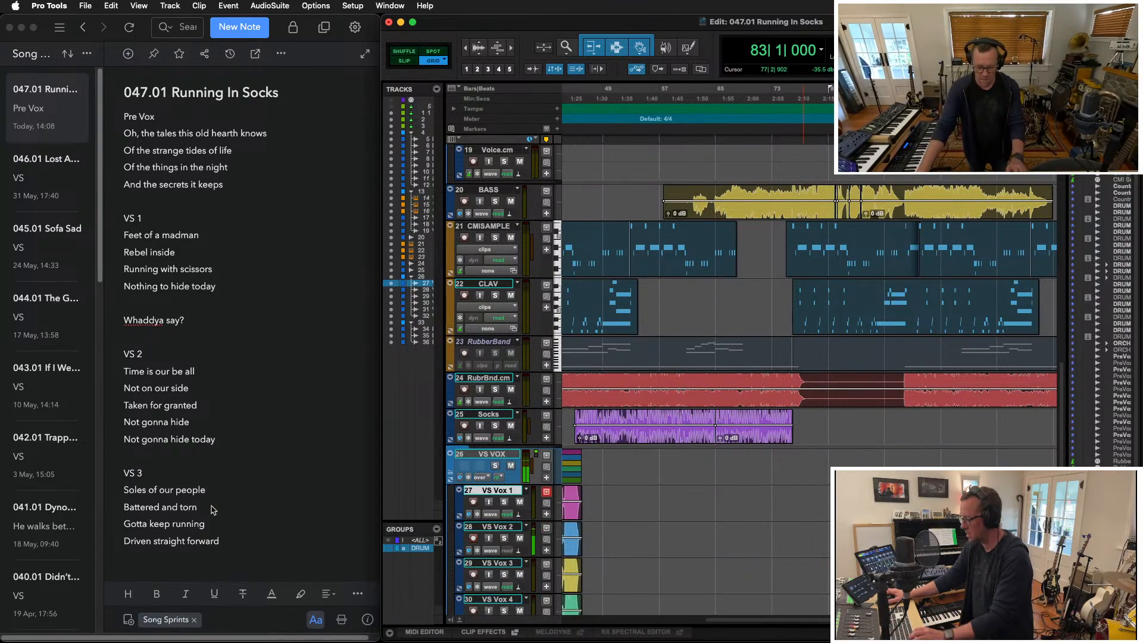
key(shift+r)
key(super+space)
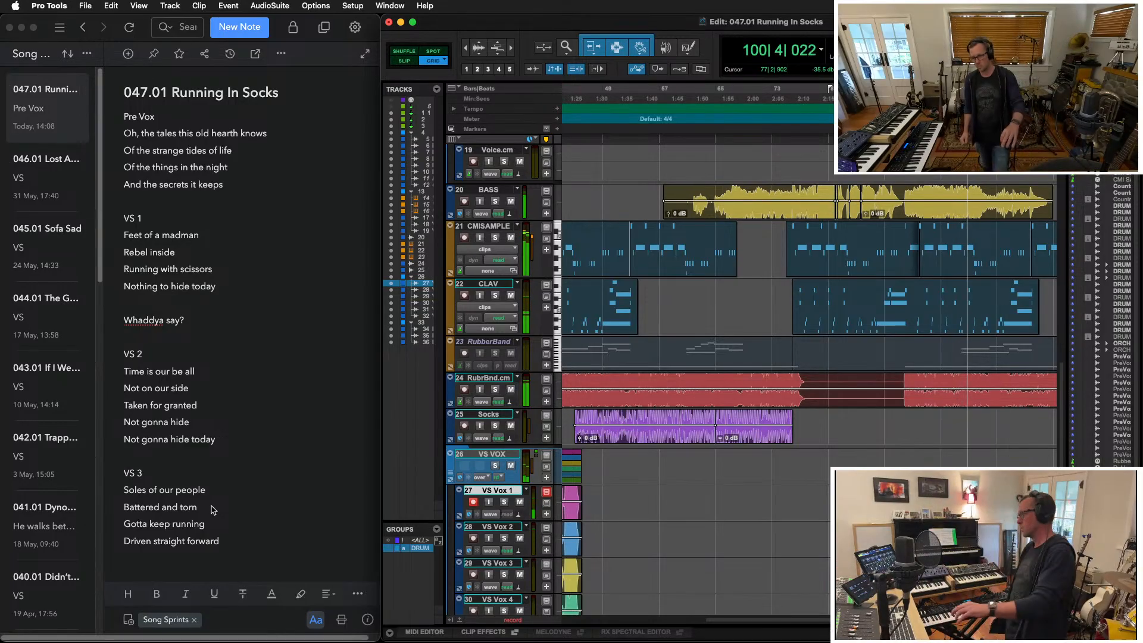
key(space)
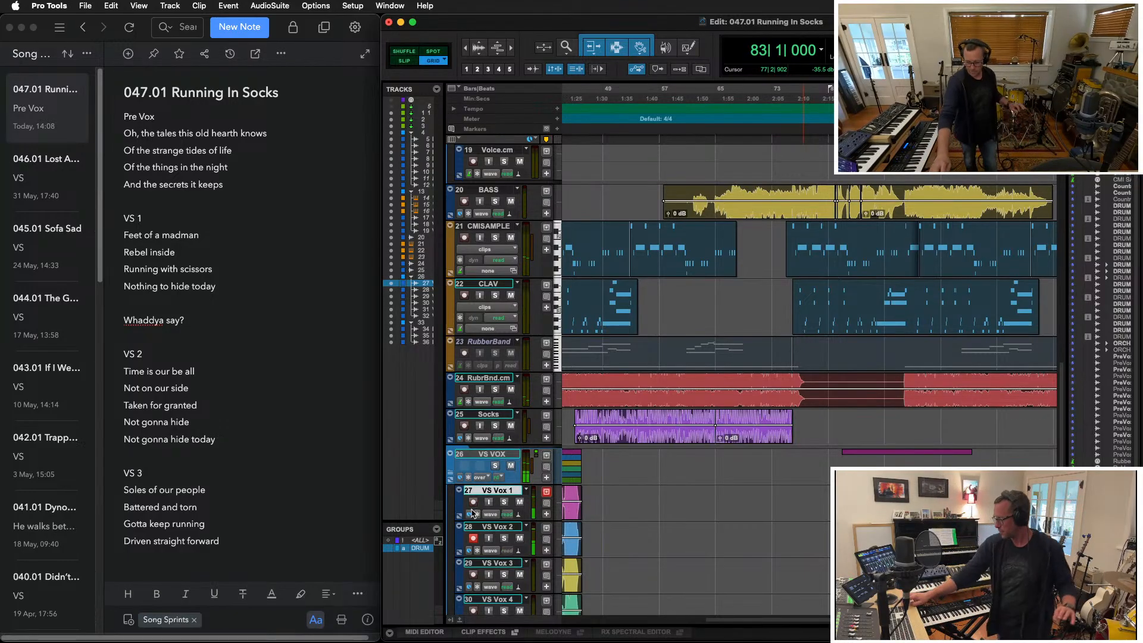
Record the first part of the VS 3 double on VS Vox 2 from 83|1|000, restarting once
key(space)
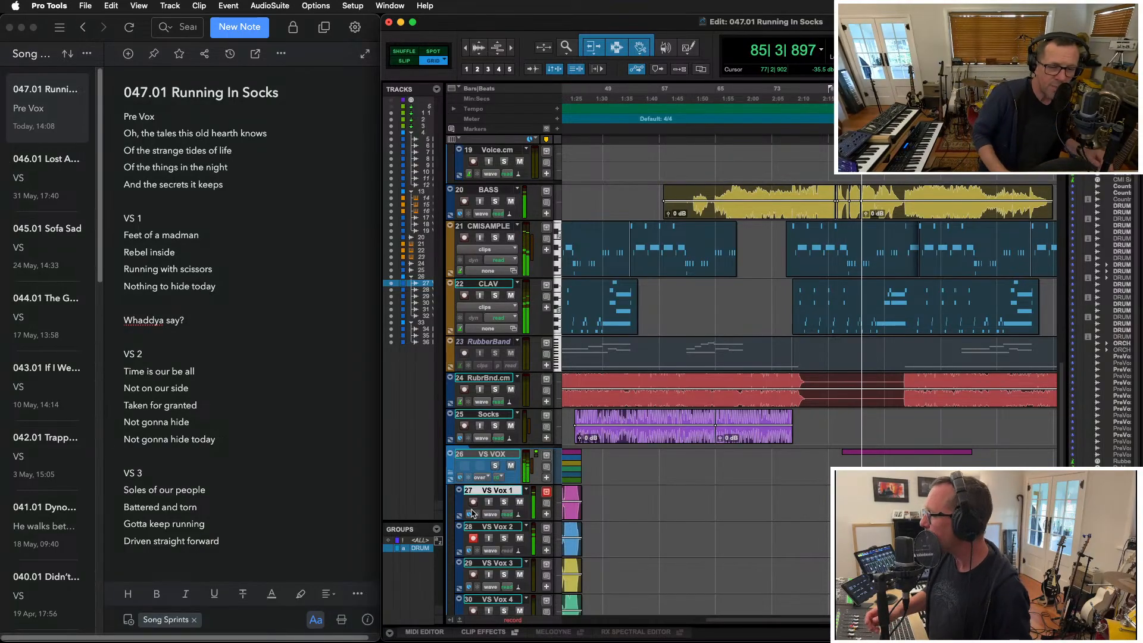
key(space)
key(space)
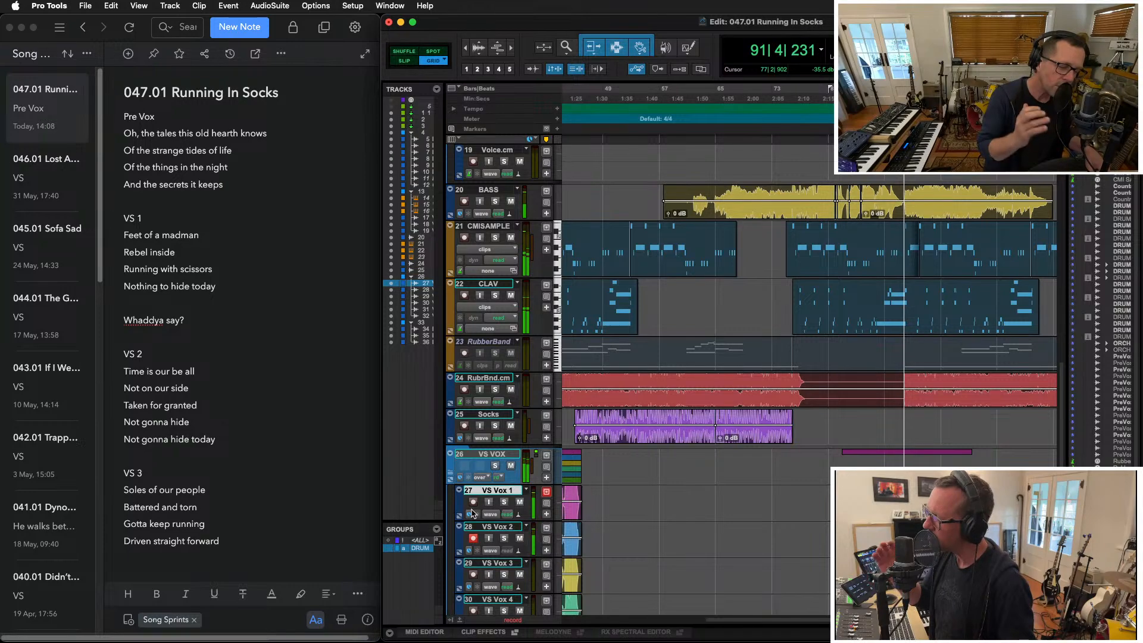
key(space)
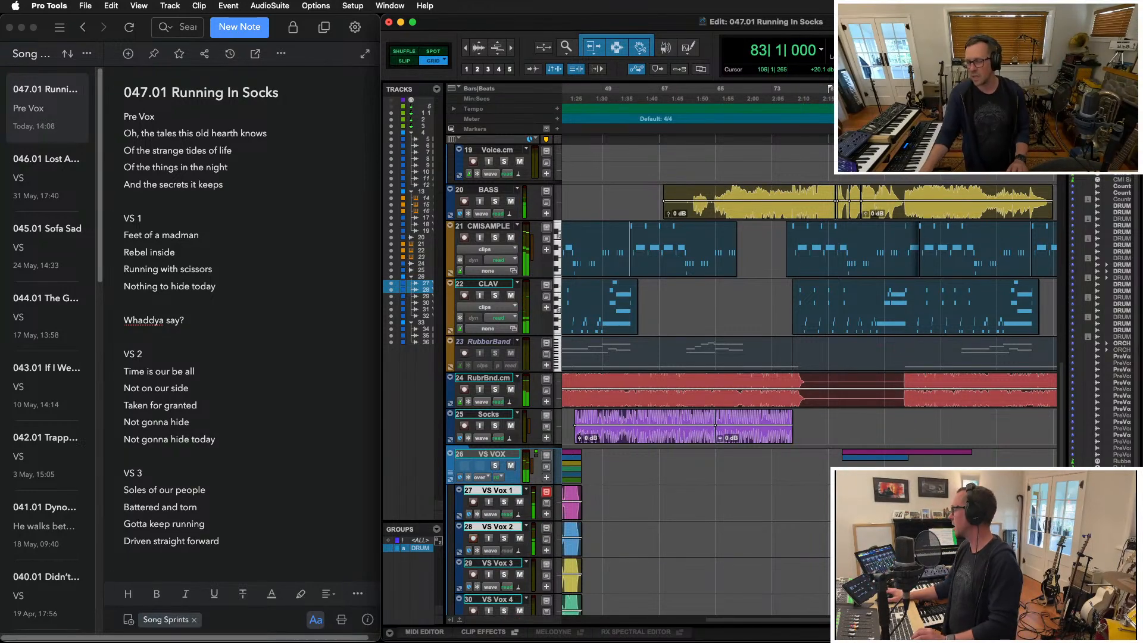
Place the edit cursor on VS Vox 2 at 89|1|000 and record the rest of the VS 3 double from there
click(886, 539)
key(space)
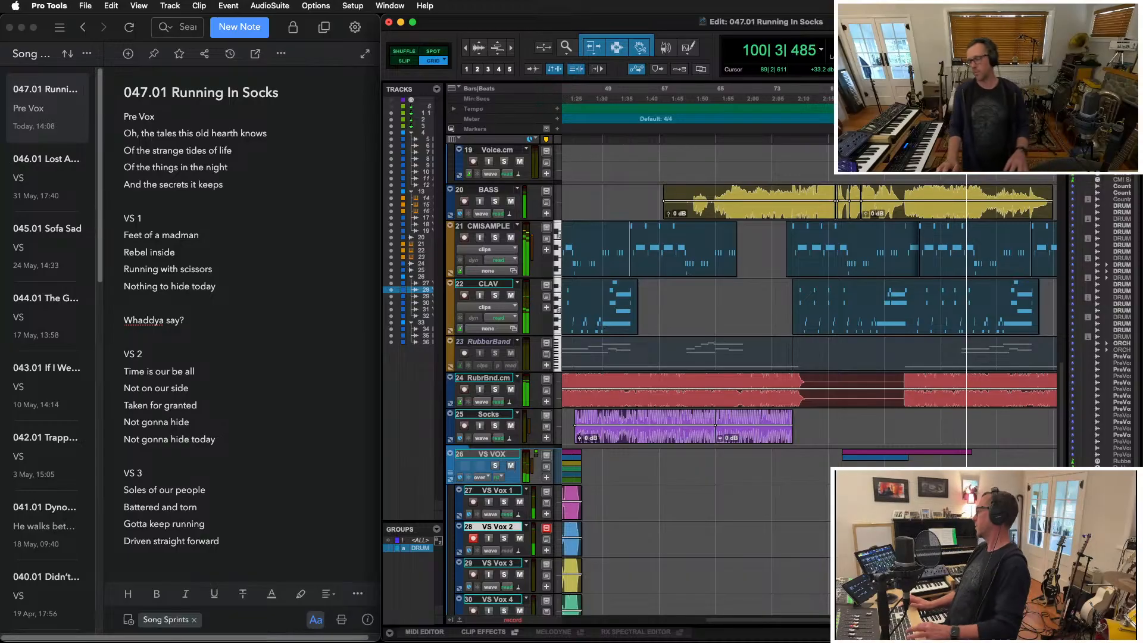
key(space)
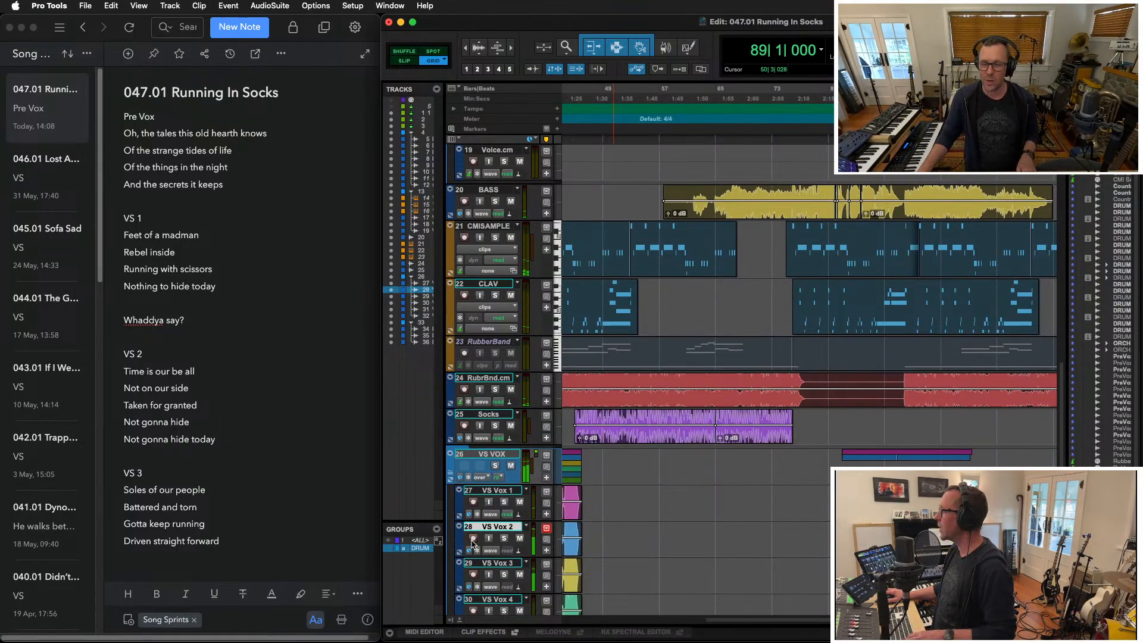
key(super+space)
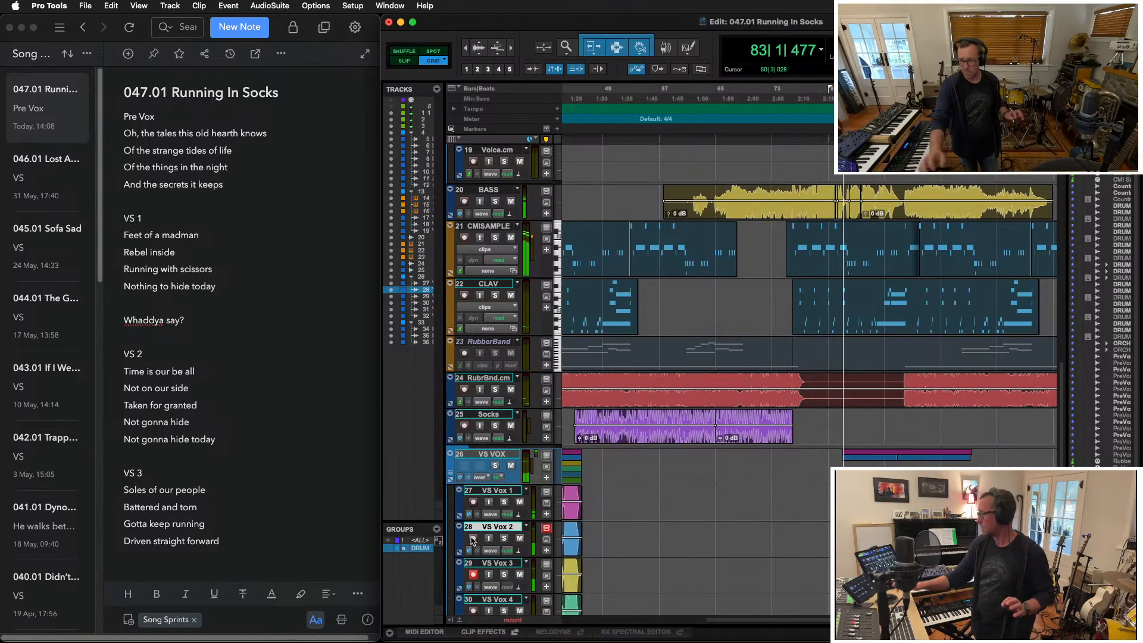
scroll(869, 273, down, 5)
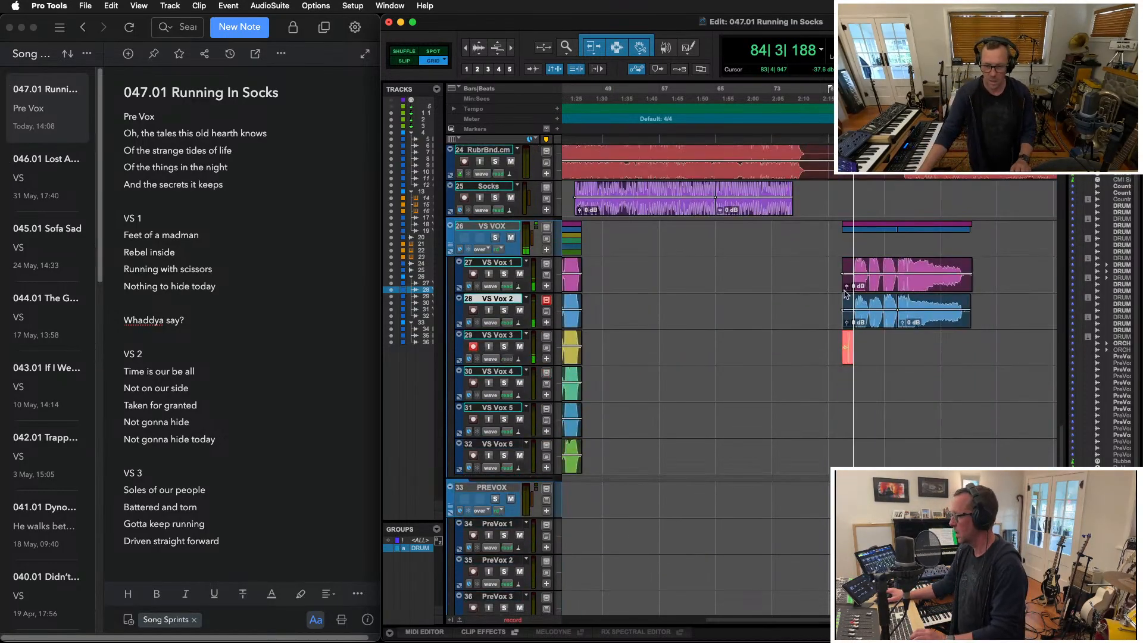
key(space)
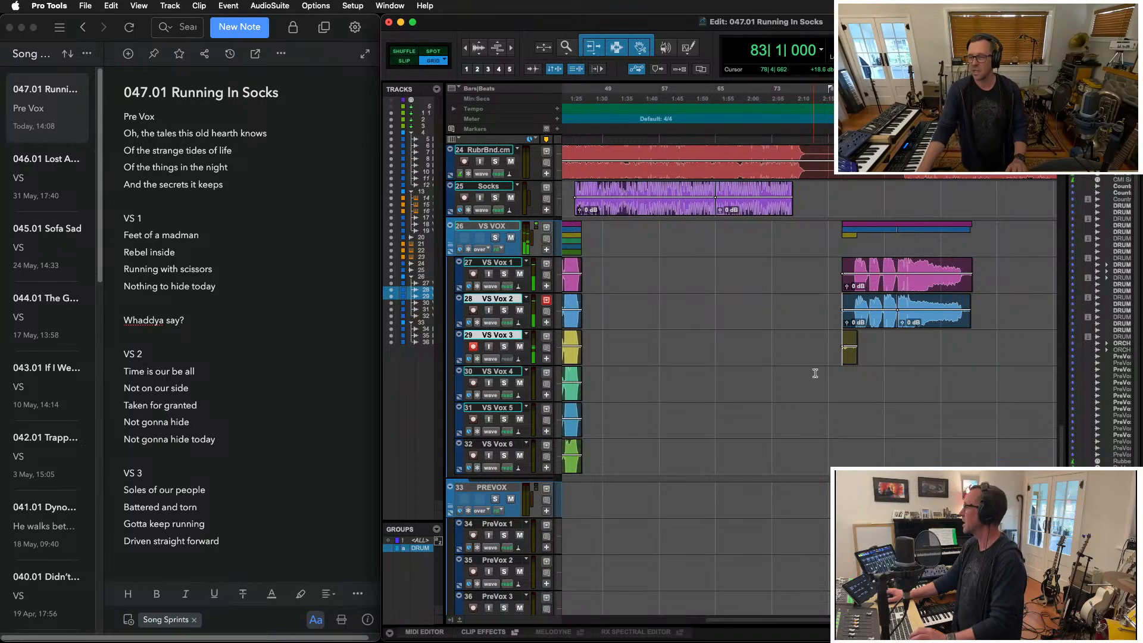
click(845, 362)
key(Delete)
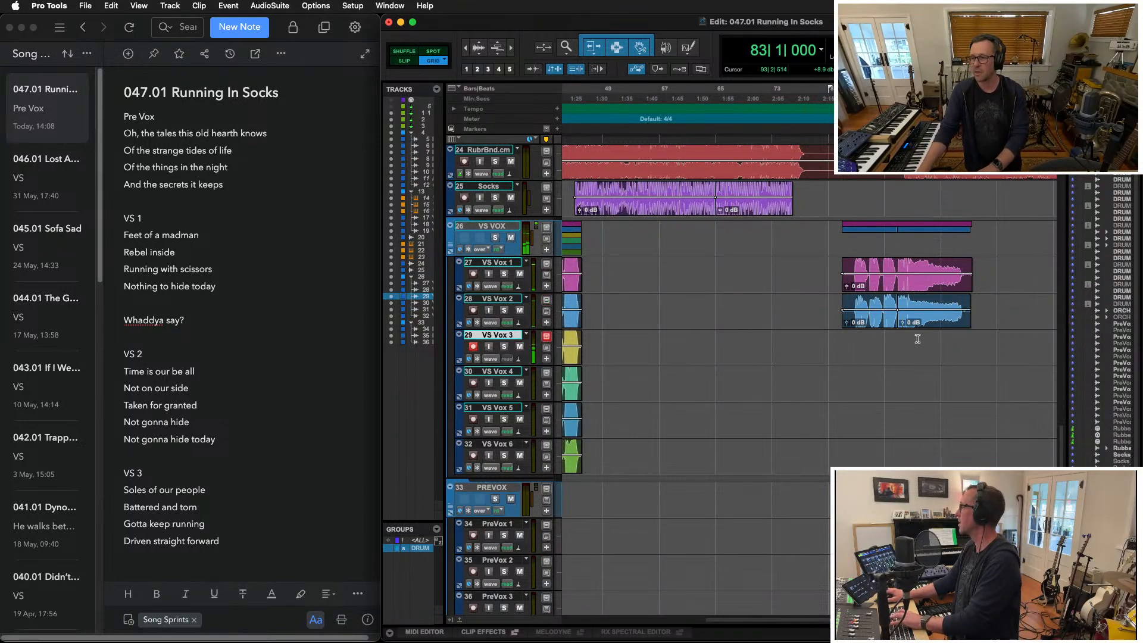
Delete both VS 3 clips from VS Vox 2
click(924, 322)
shift+click(880, 324)
key(Delete)
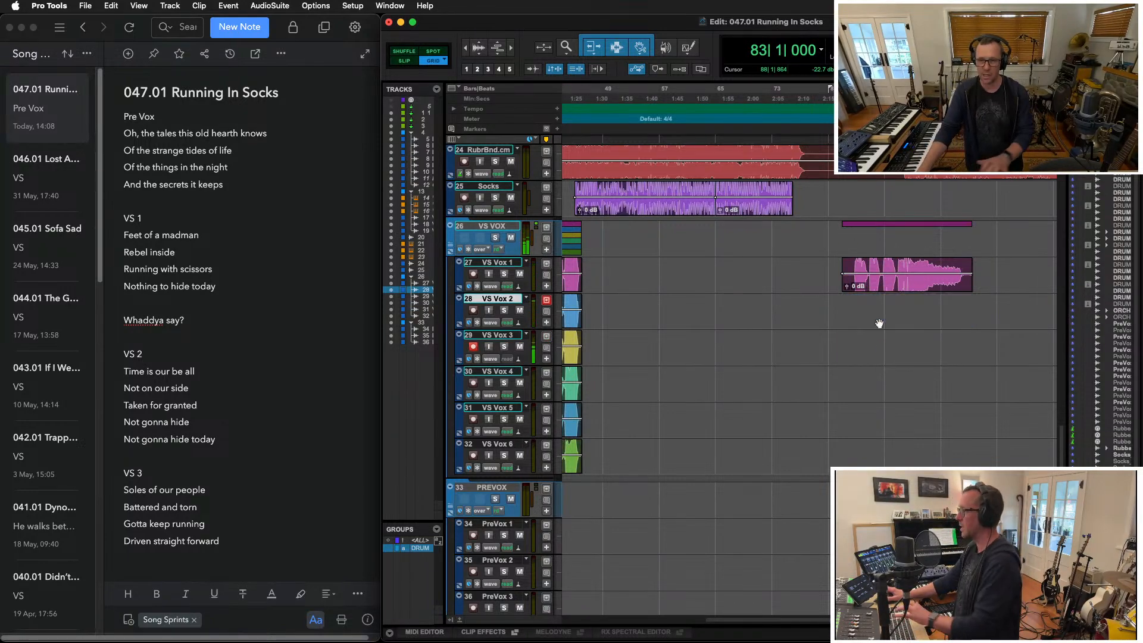
Record a VS 3 vocal take on VS Vox 3 from 83|1|000, restarting the take once
scroll(878, 286, right, 5)
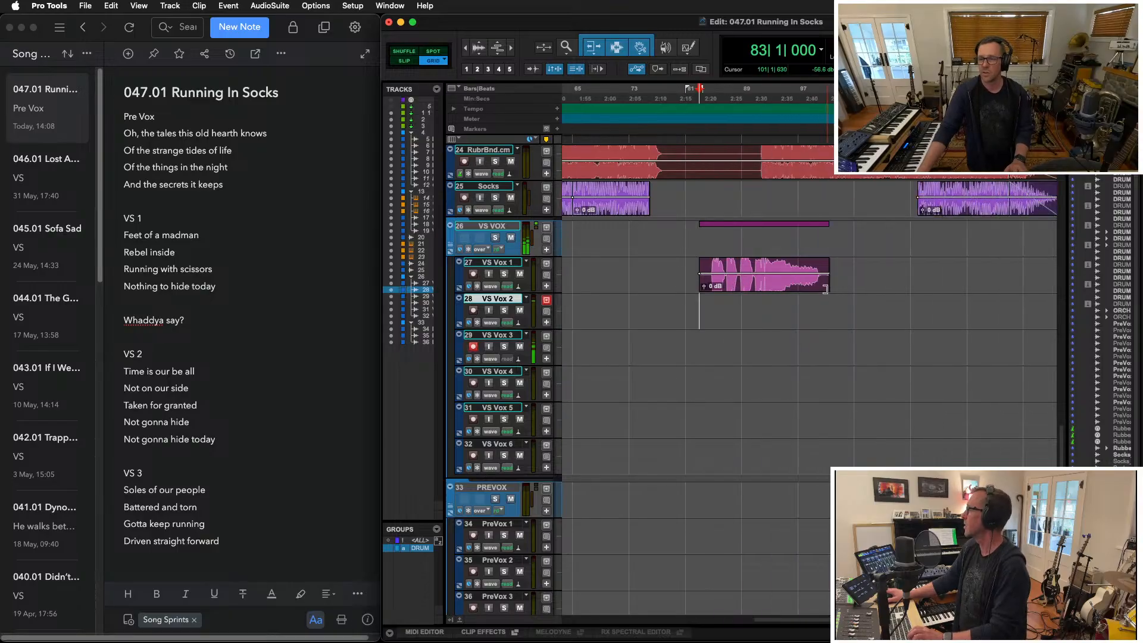
click(800, 292)
key(F12)
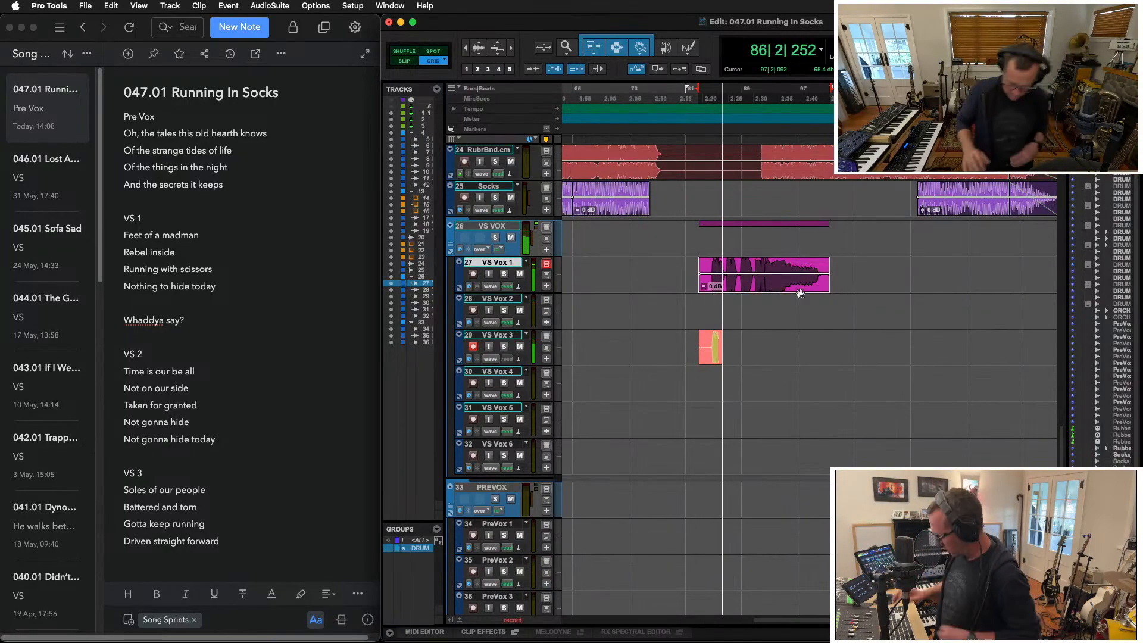
key(super+period)
key(F12)
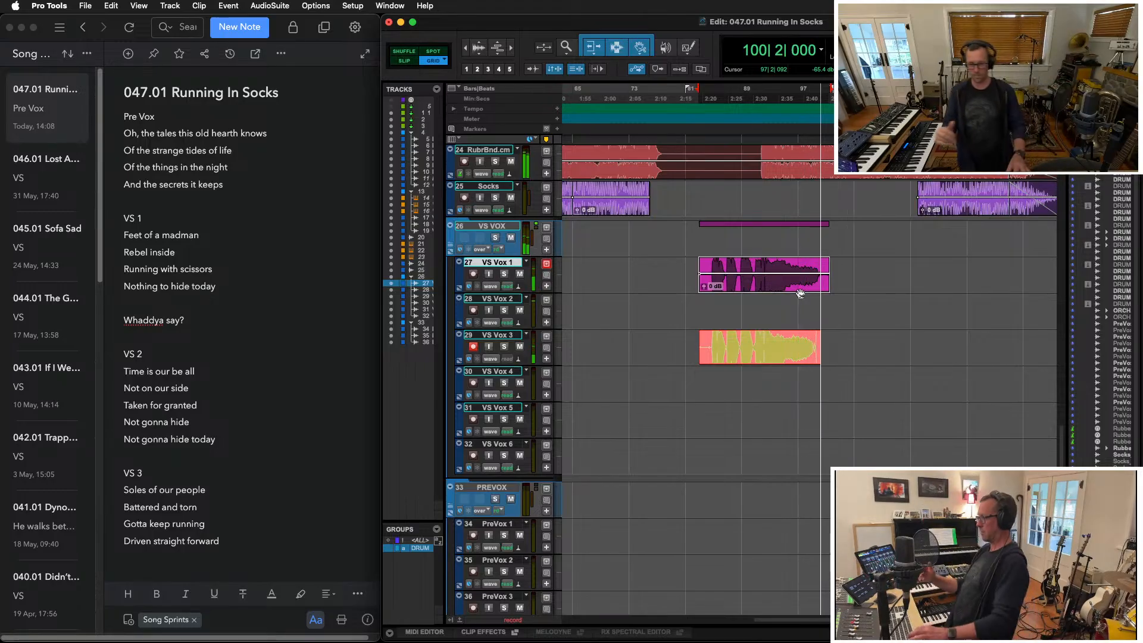
key(space)
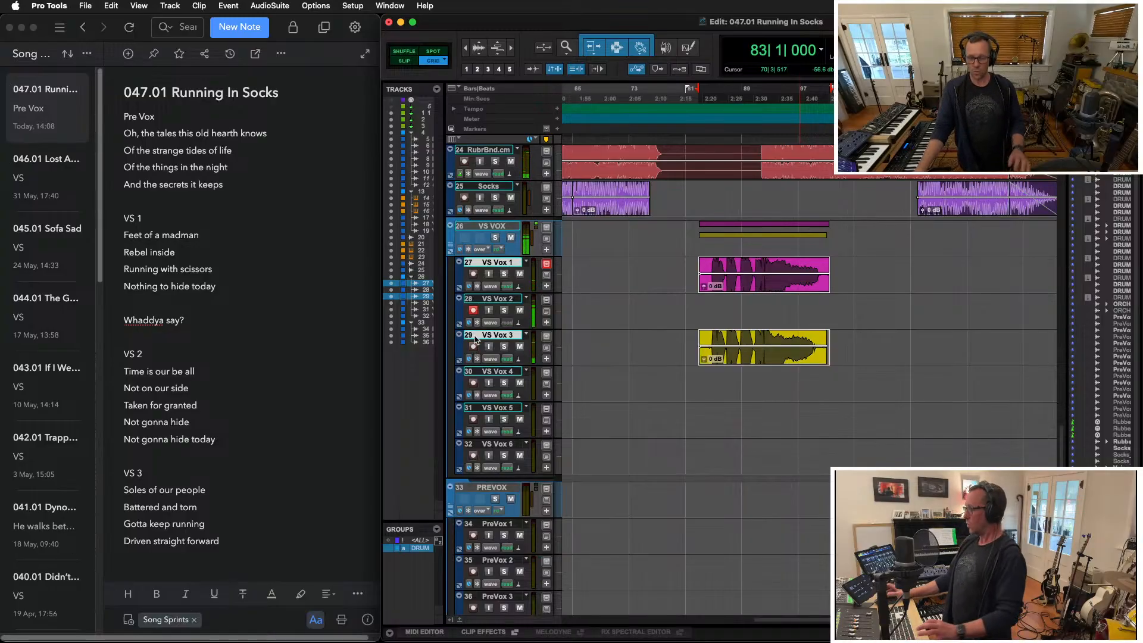
Record VS 3 vocal takes from 83|1|000 on VS Vox 2 and VS Vox 4 in turn
key(super+space)
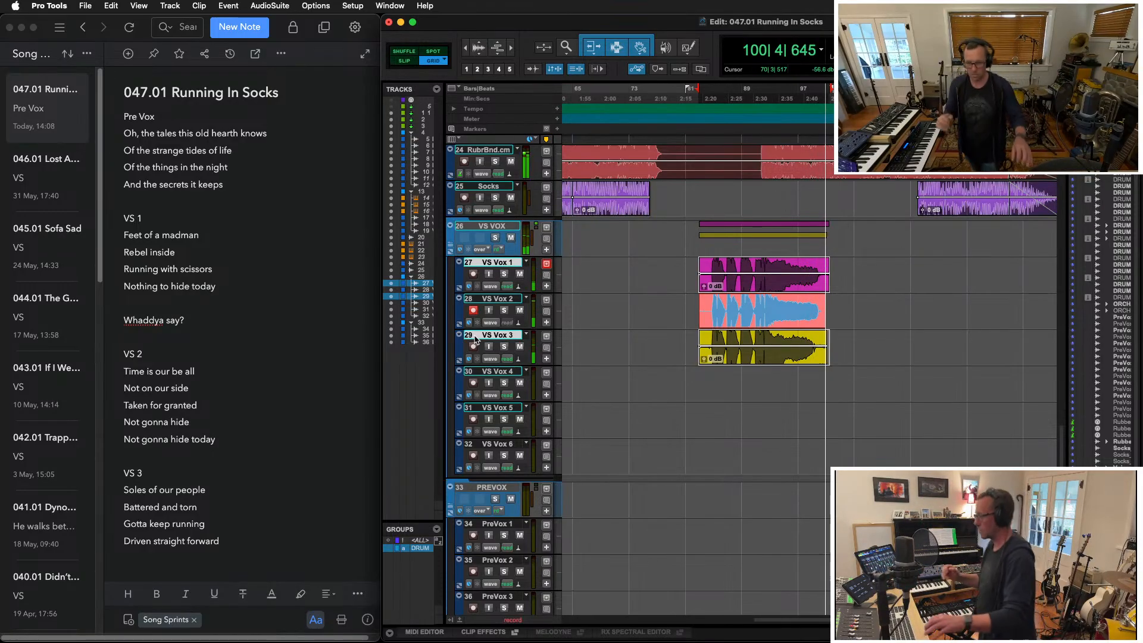
key(space)
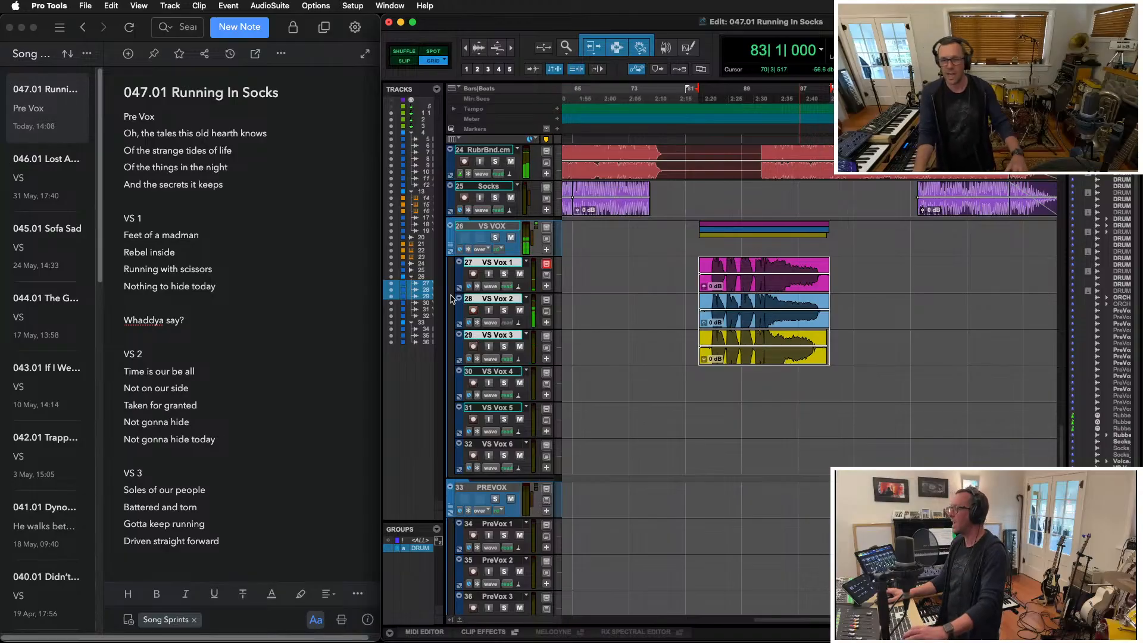
click(473, 382)
key(super+space)
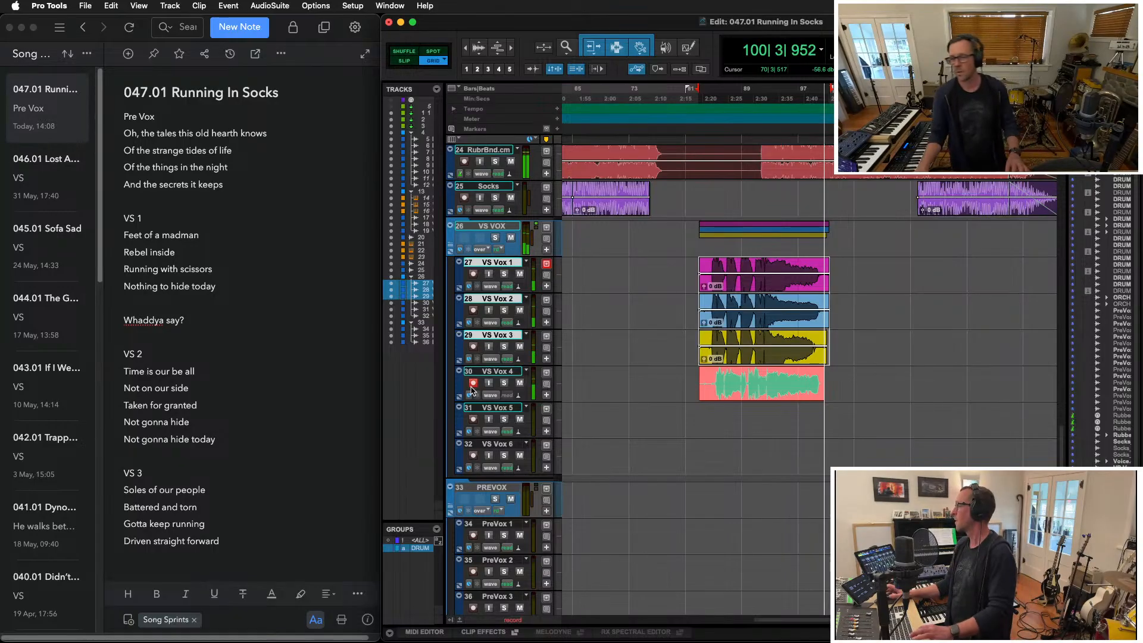
key(space)
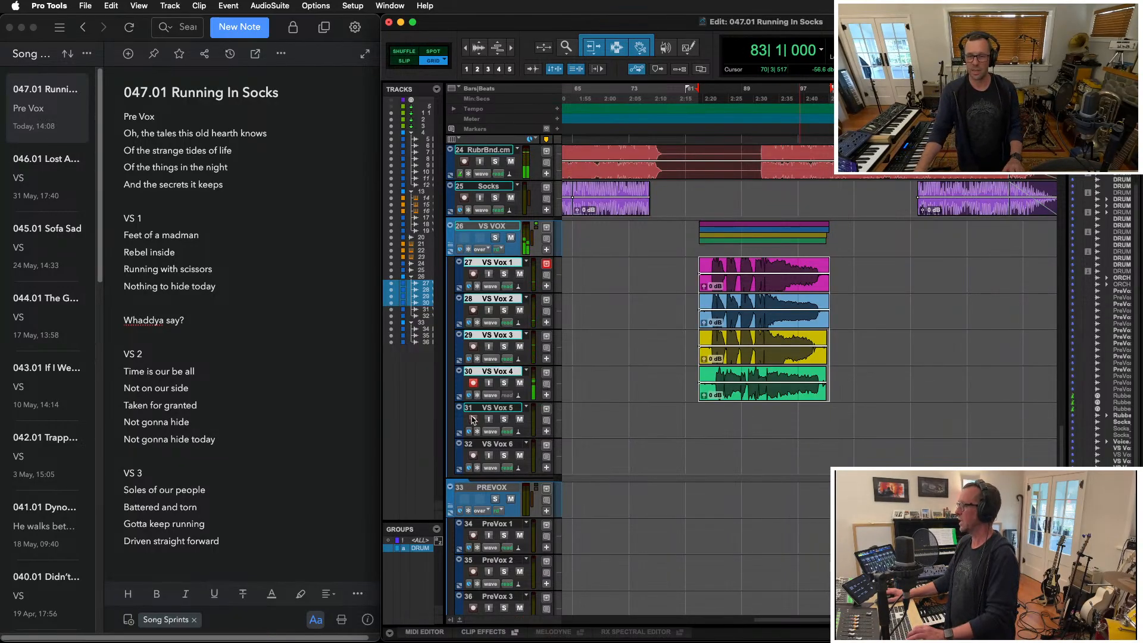
Record a VS 3 vocal take on VS Vox 5 over the range of the VS Vox 4 clip, from 83|1|000
key(KP_Enter)
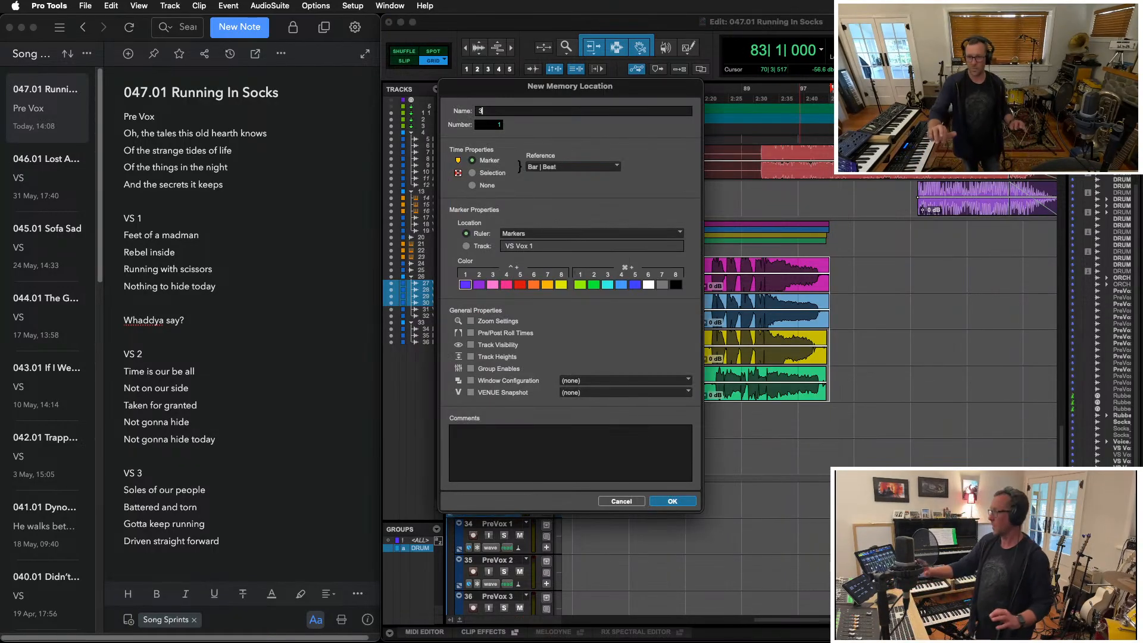
key(Return)
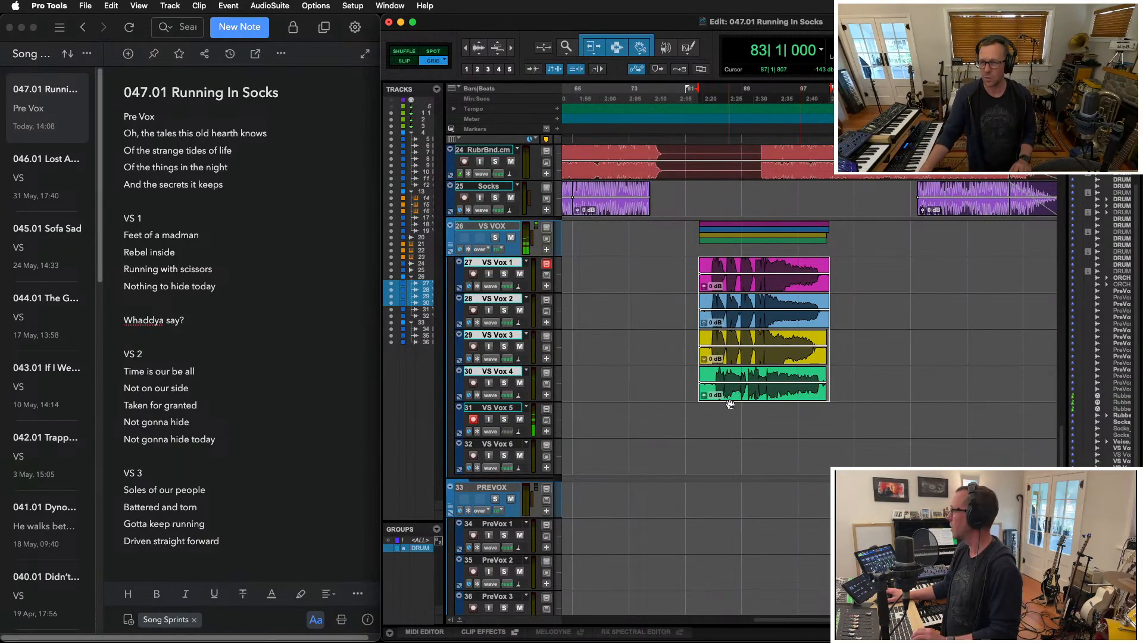
click(713, 374)
drag(703, 371, 708, 381)
key(super+space)
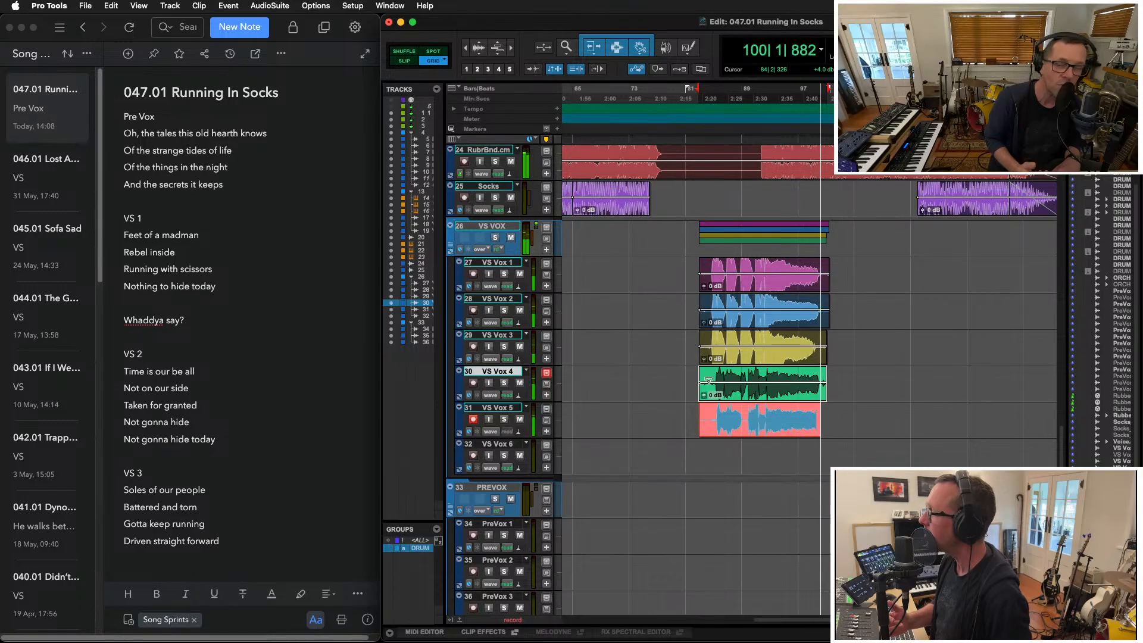
key(space)
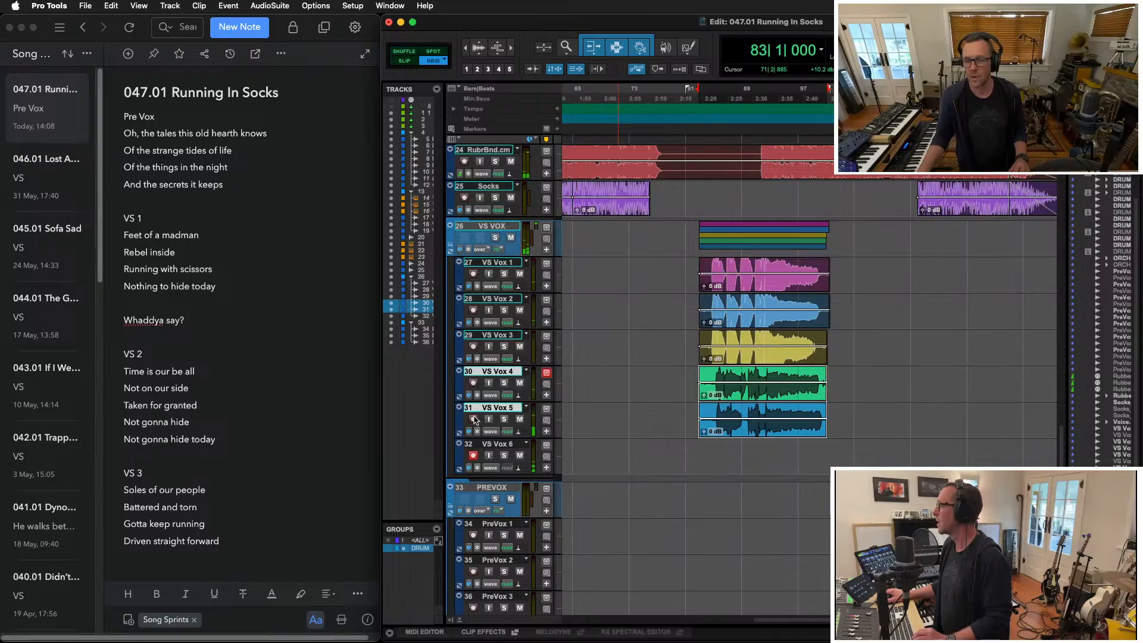
Play the VS 3 vocals around bar 91, then delete bar 89 from the VS Vox 4 take
click(764, 376)
key(t)
key(t)
key(t)
key(t)
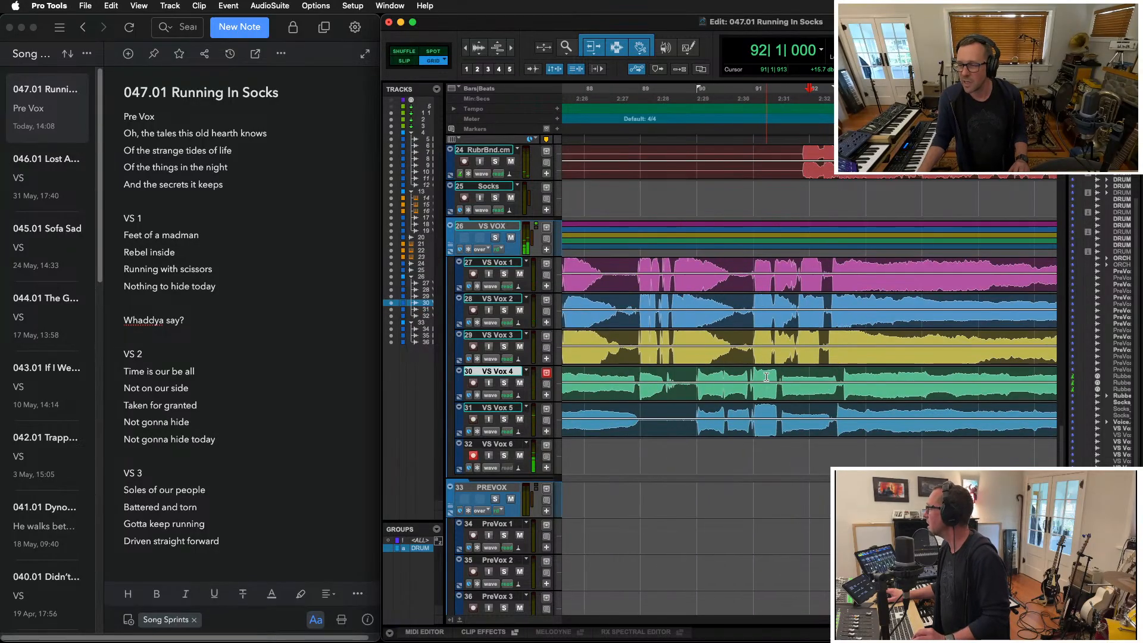
key(super+space)
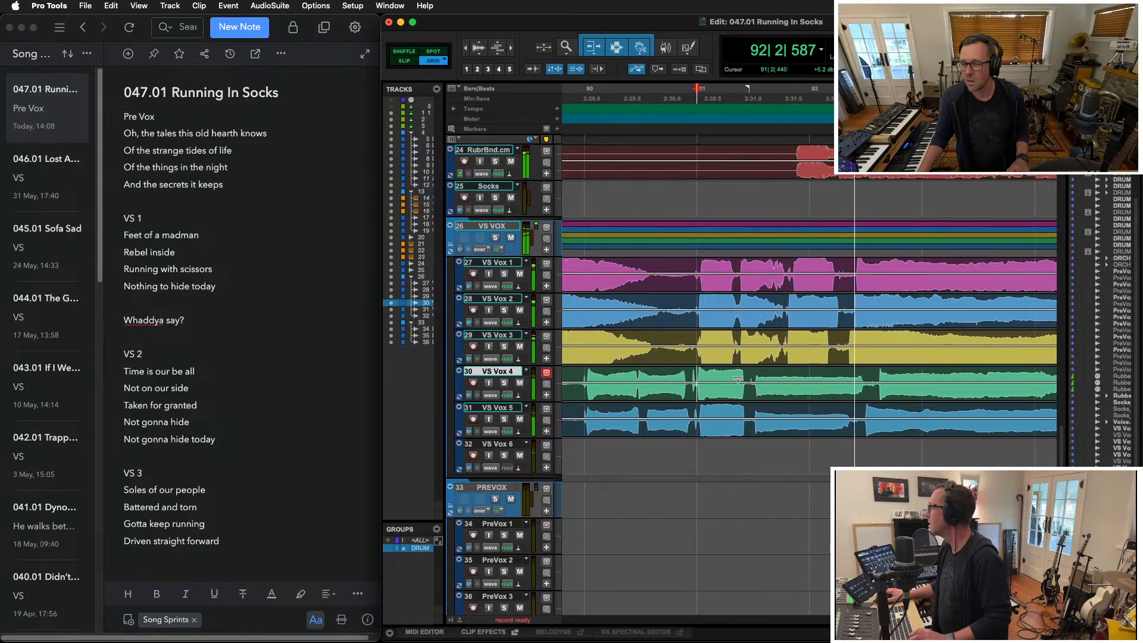
key(space)
key(r)
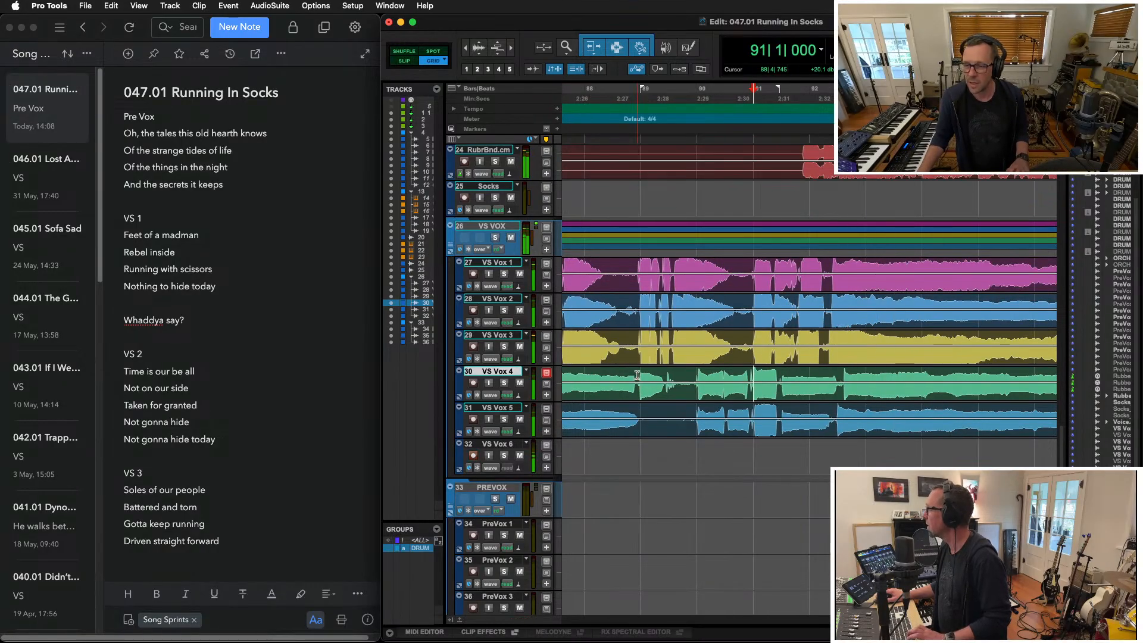
drag(638, 373, 688, 384)
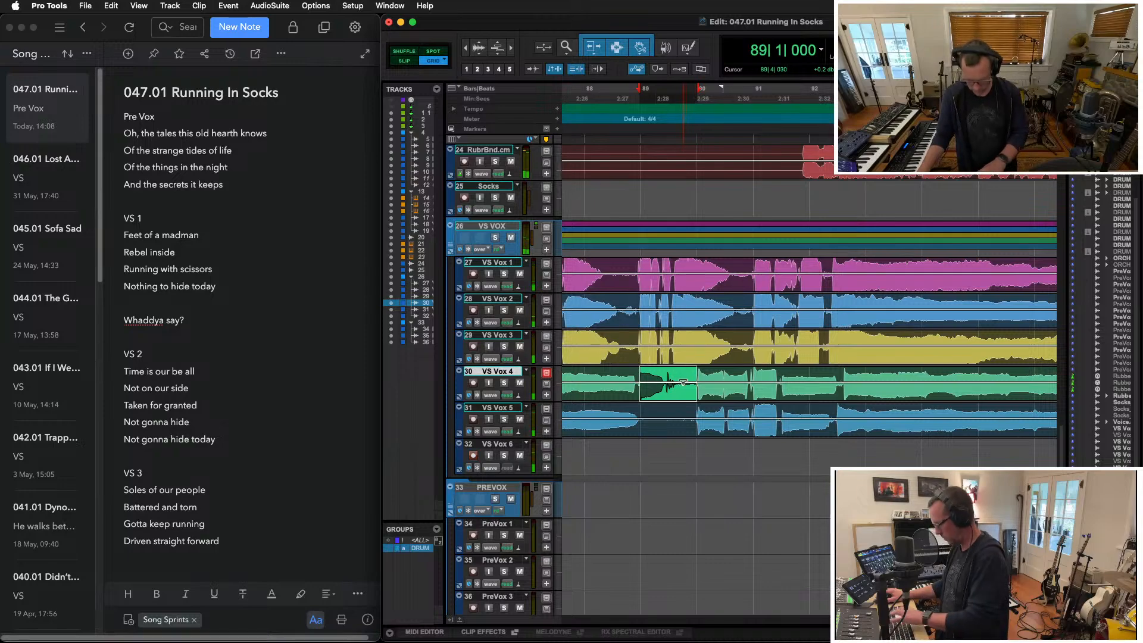
key(Delete)
key(r)
key(r)
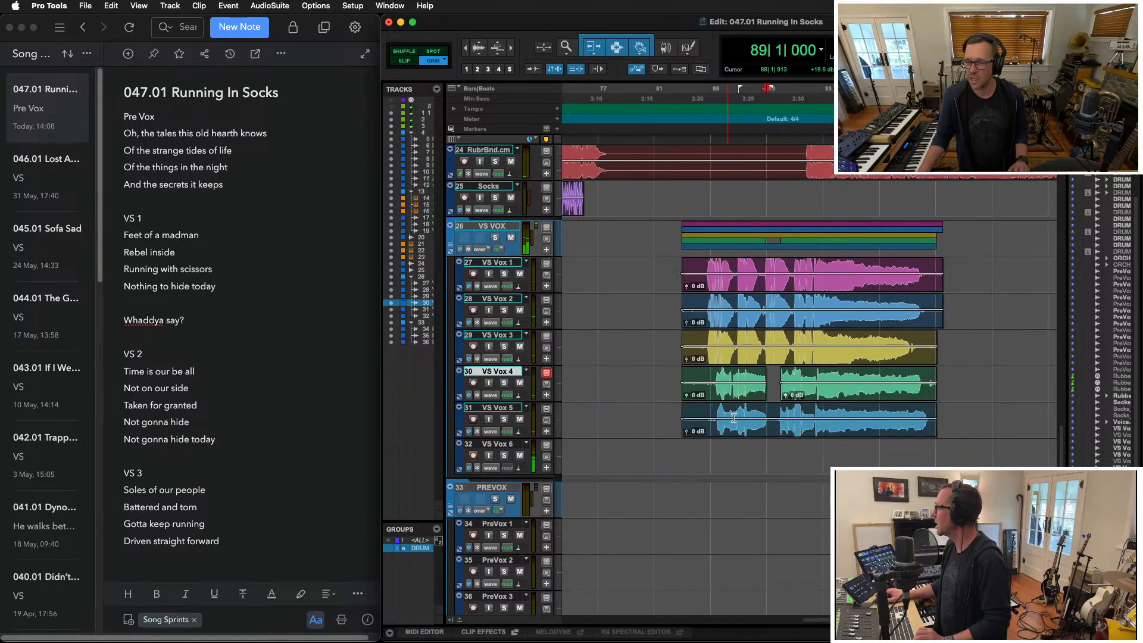
Record a VS 3 vocal take on VS Vox 6 over the range of the VS Vox 5 clip, from 83|1|000
click(745, 430)
key(super+space)
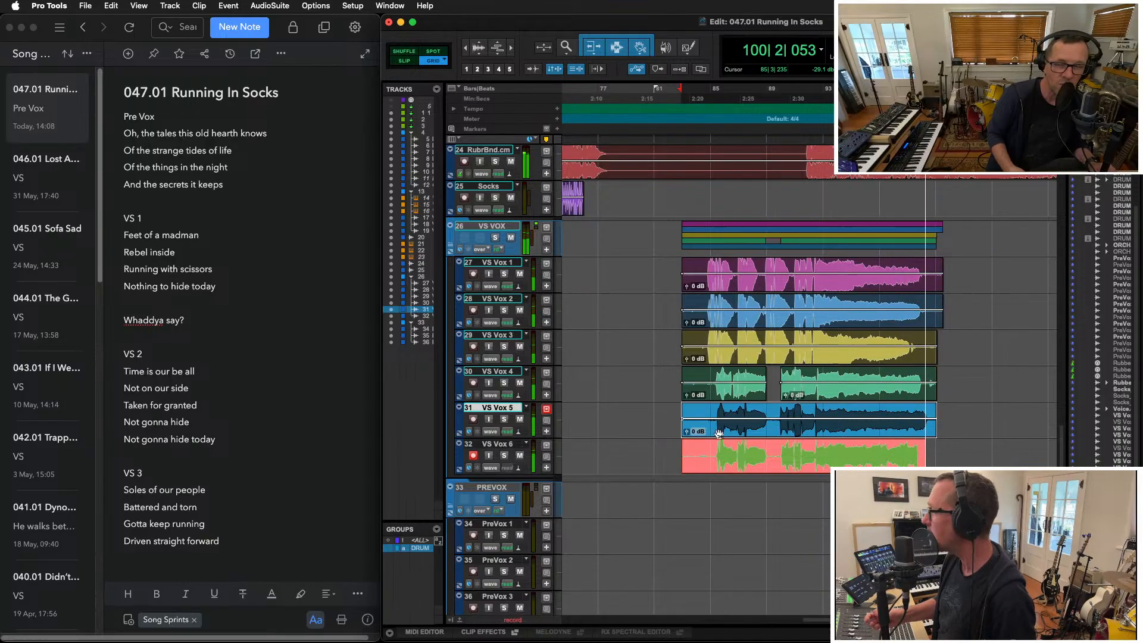
key(space)
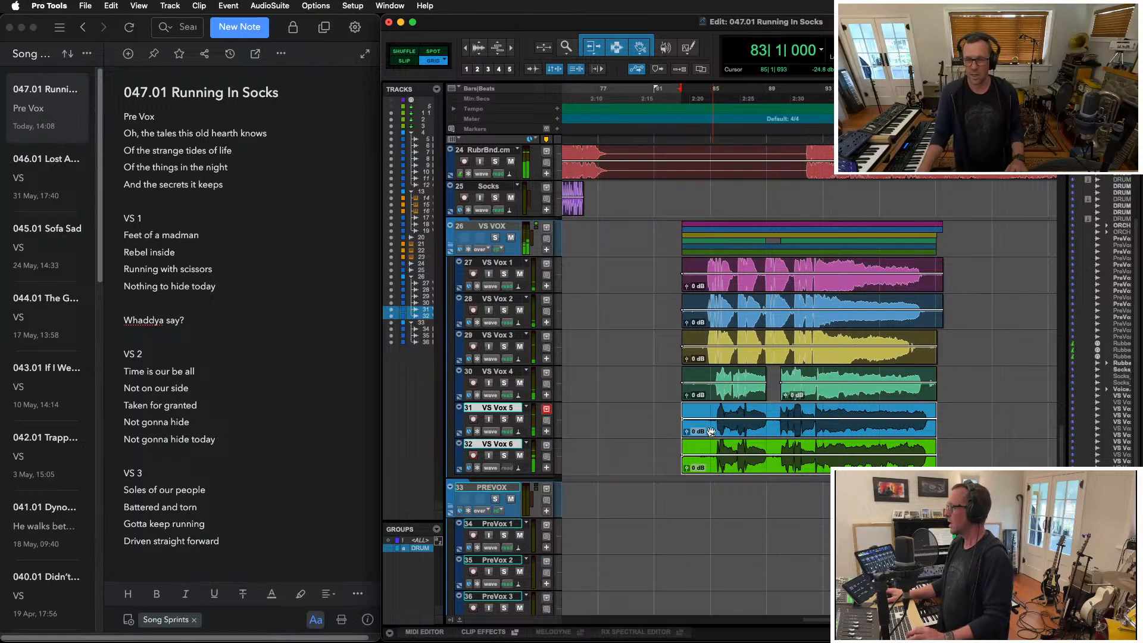
Play back the layered VS 3 vocals from 83|1|000 with the VS VOX folder soloed
key(space)
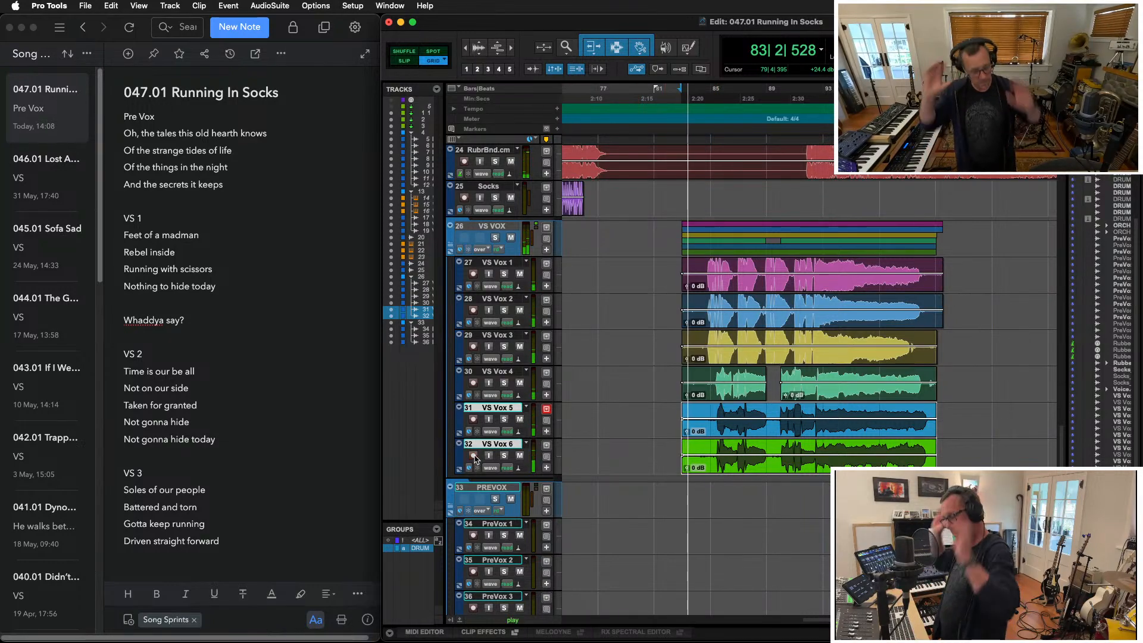
click(495, 237)
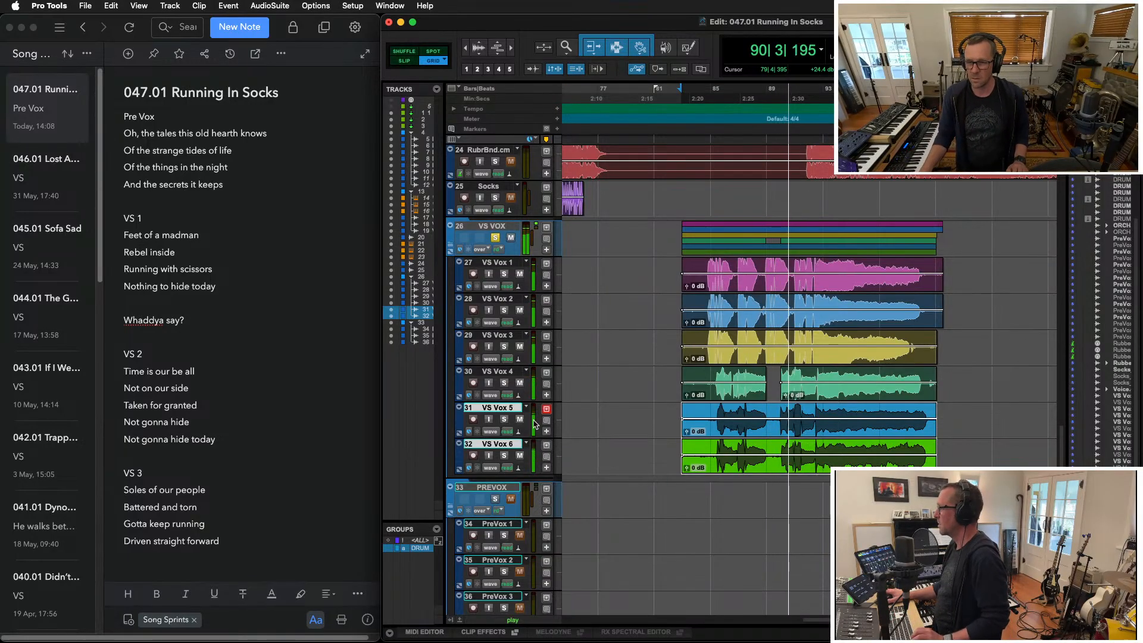
key(r)
key(r)
key(r)
key(r)
key(t)
key(t)
key(t)
key(t)
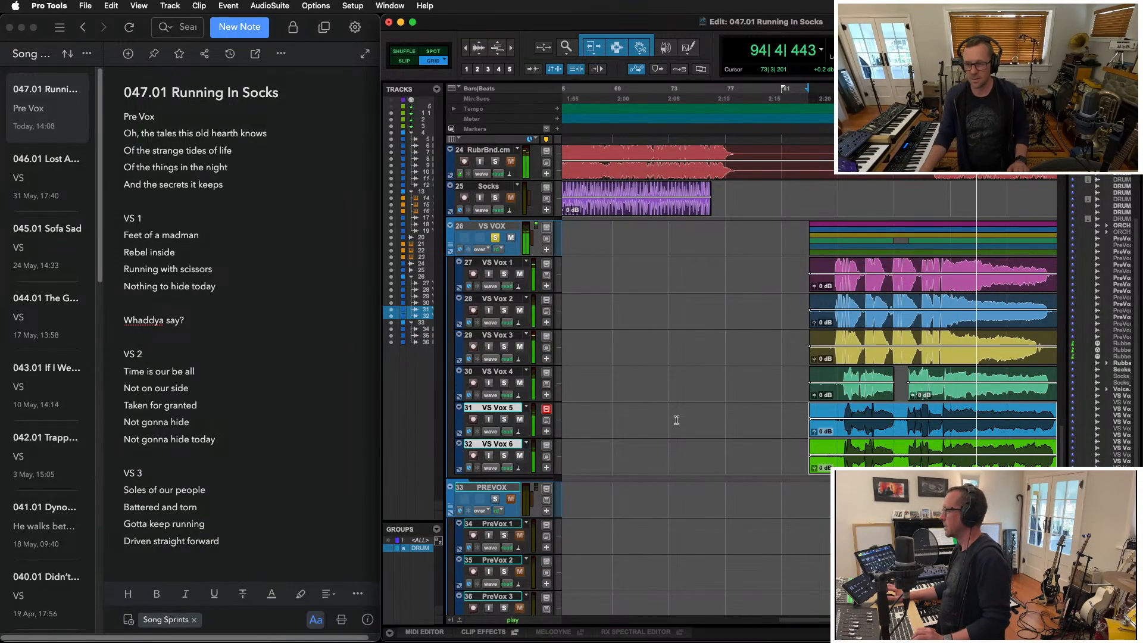
key(r)
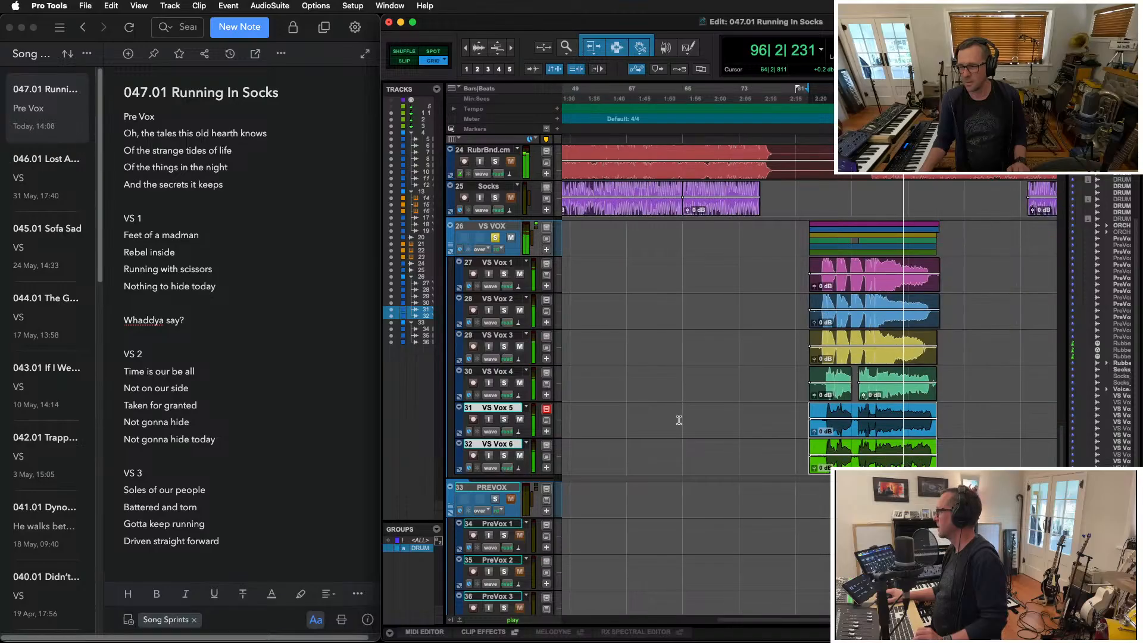
Solo VS Vox 4 and compare it with VS Vox 5 and VS Vox 6 from 92|1|000
click(505, 384)
key(space)
click(881, 377)
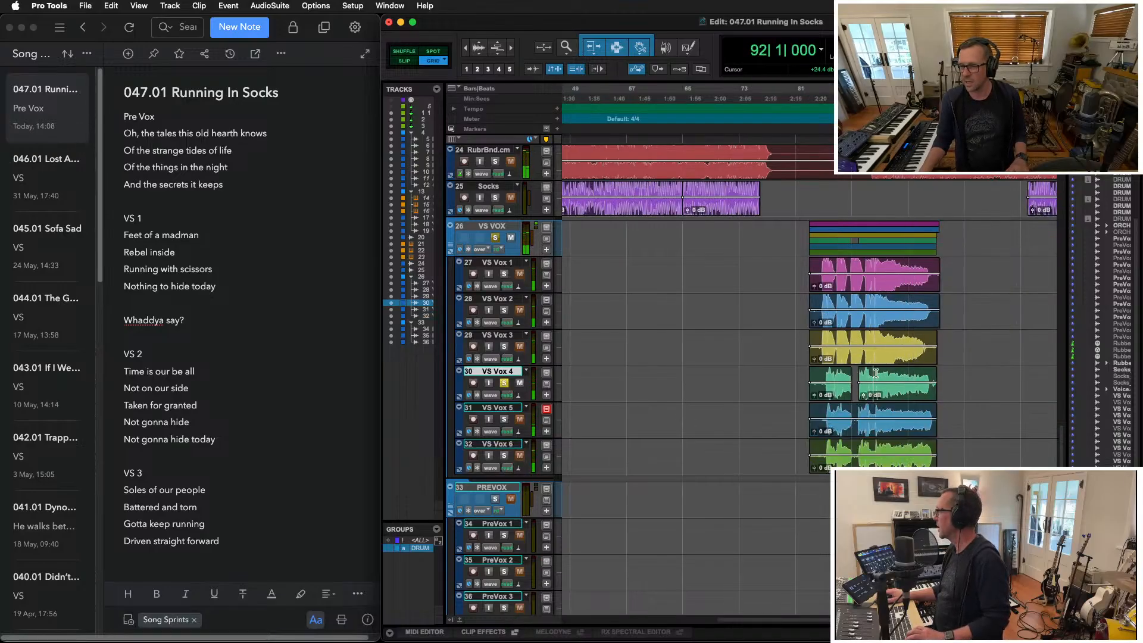
key(space)
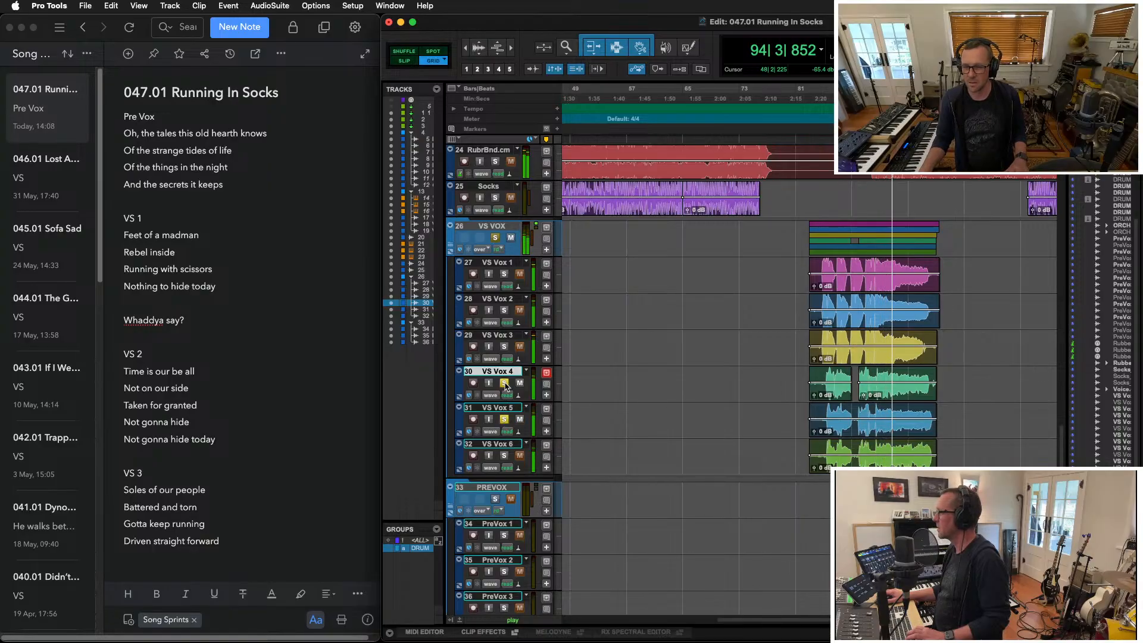
click(505, 455)
key(space)
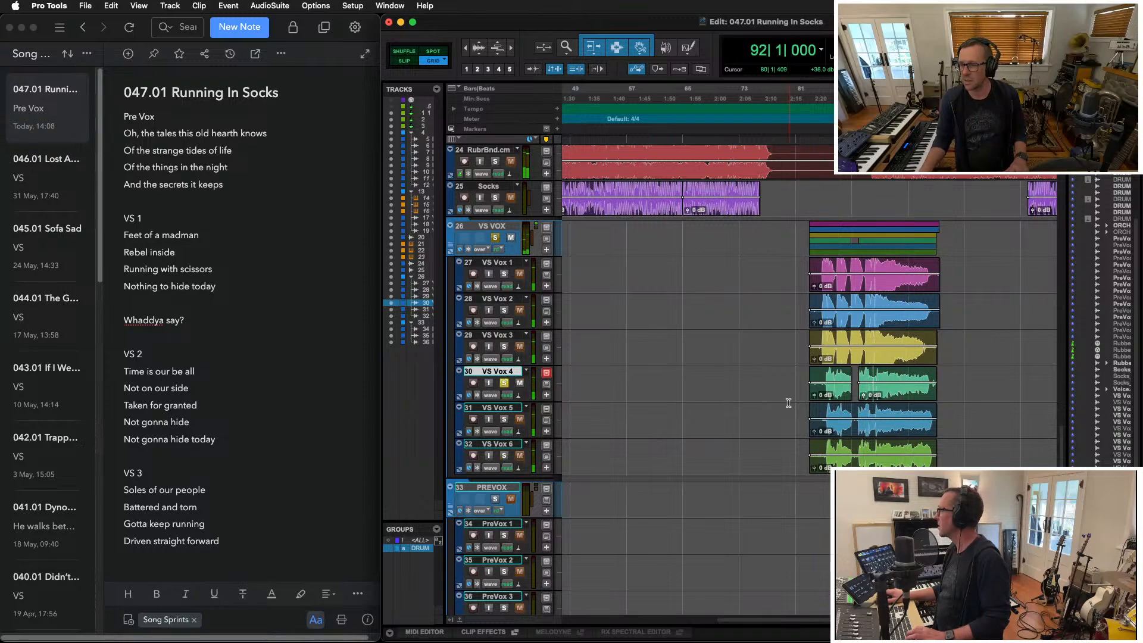
Delete the second VS Vox 4 clip and record a replacement take from 89|1|000 to the end of the VS 3 phrase
click(913, 394)
key(Delete)
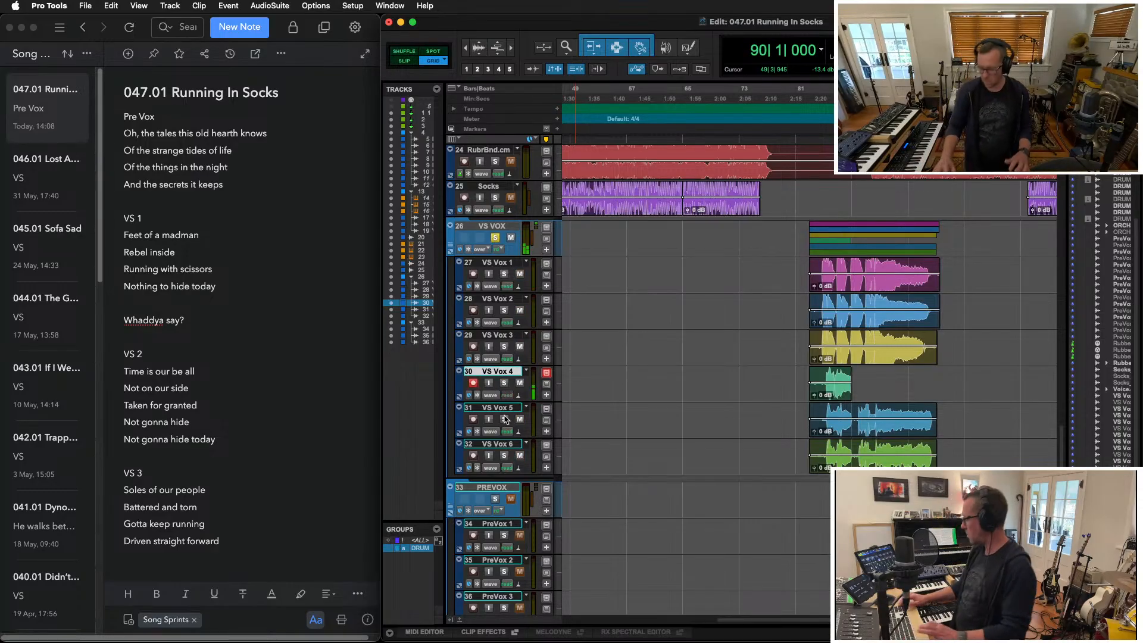
key(super+space)
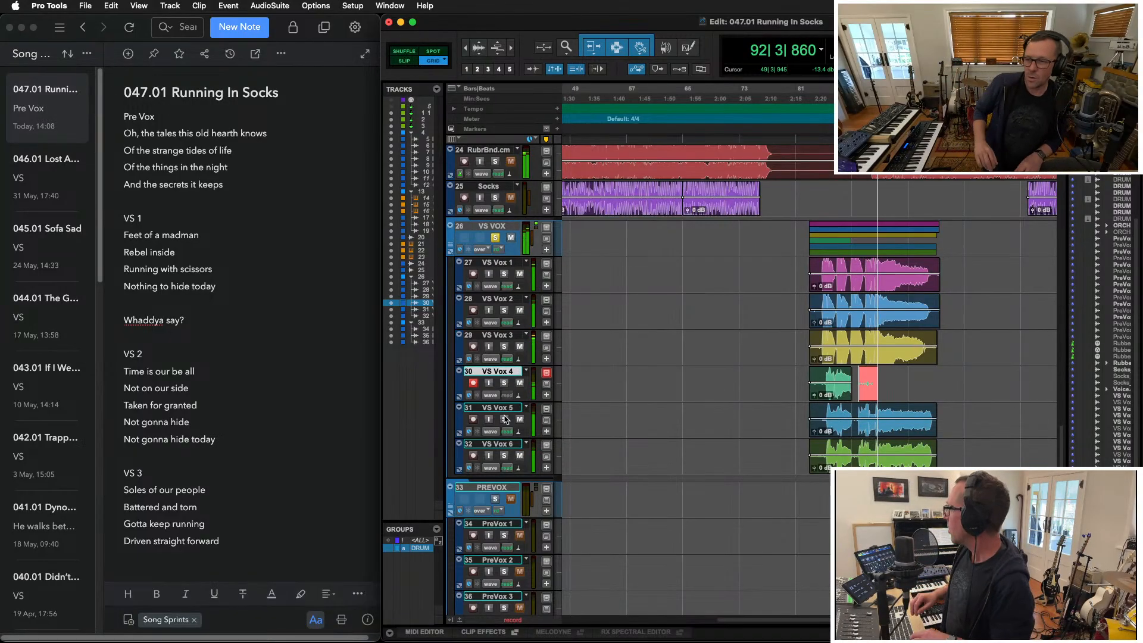
key(super+period)
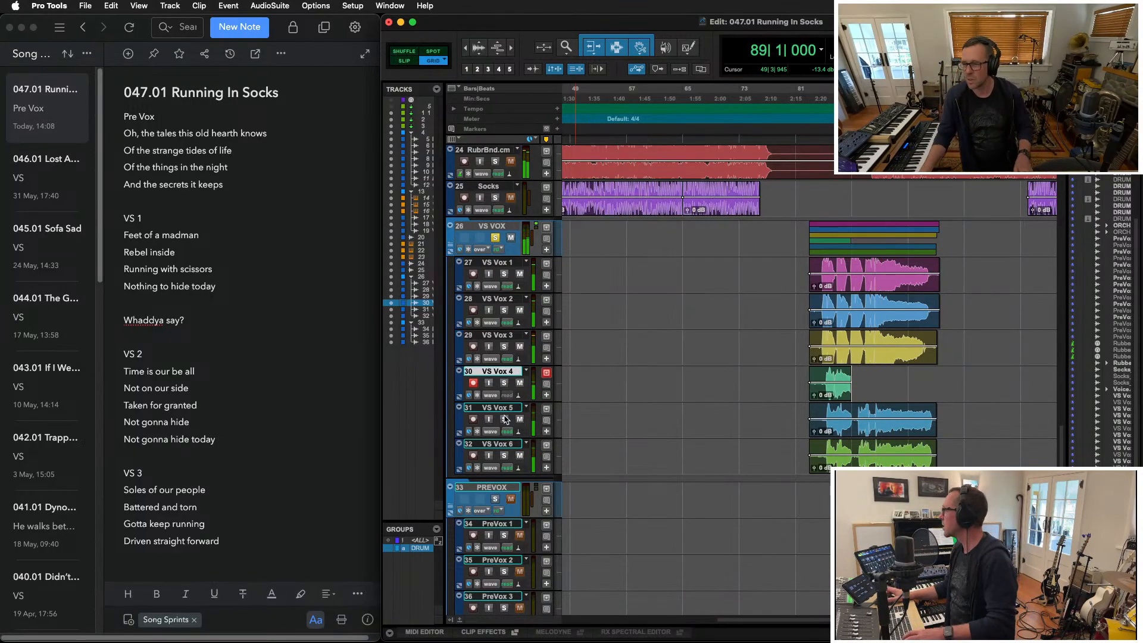
key(super+space)
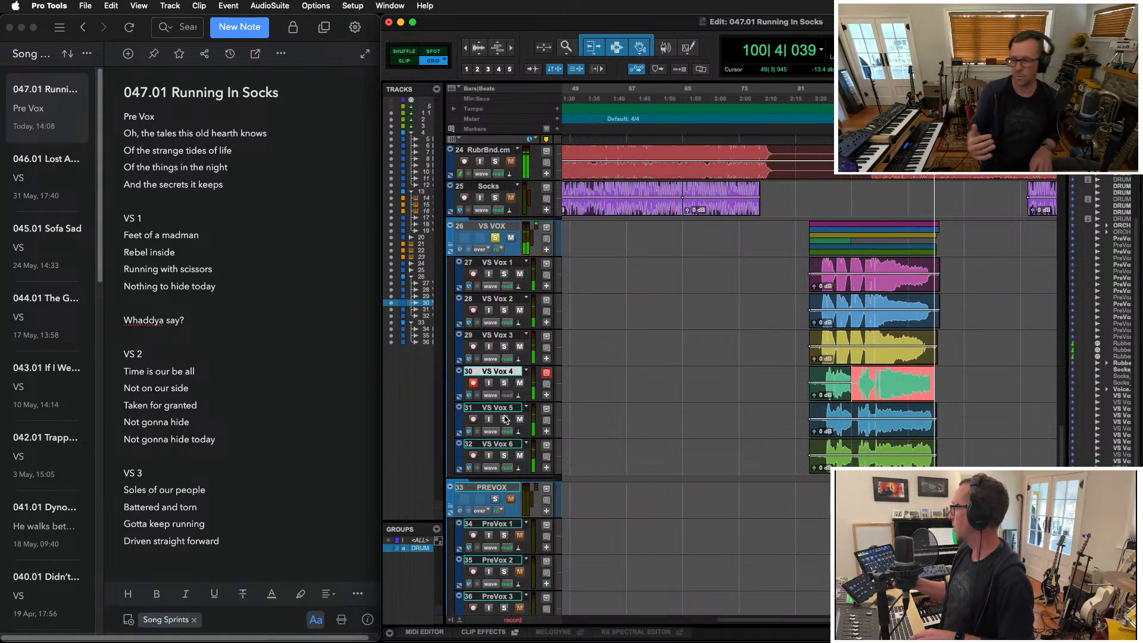
key(space)
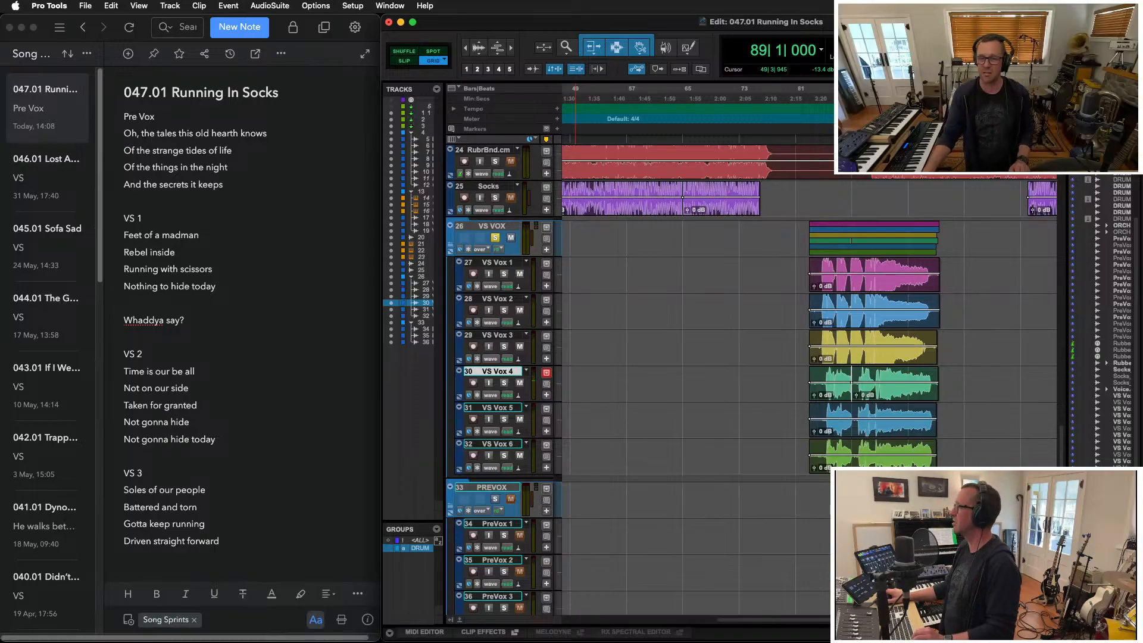
Unsolo the VS VOX folder and play all six VS 3 vocal layers in the full mix from 83|1|000
click(496, 237)
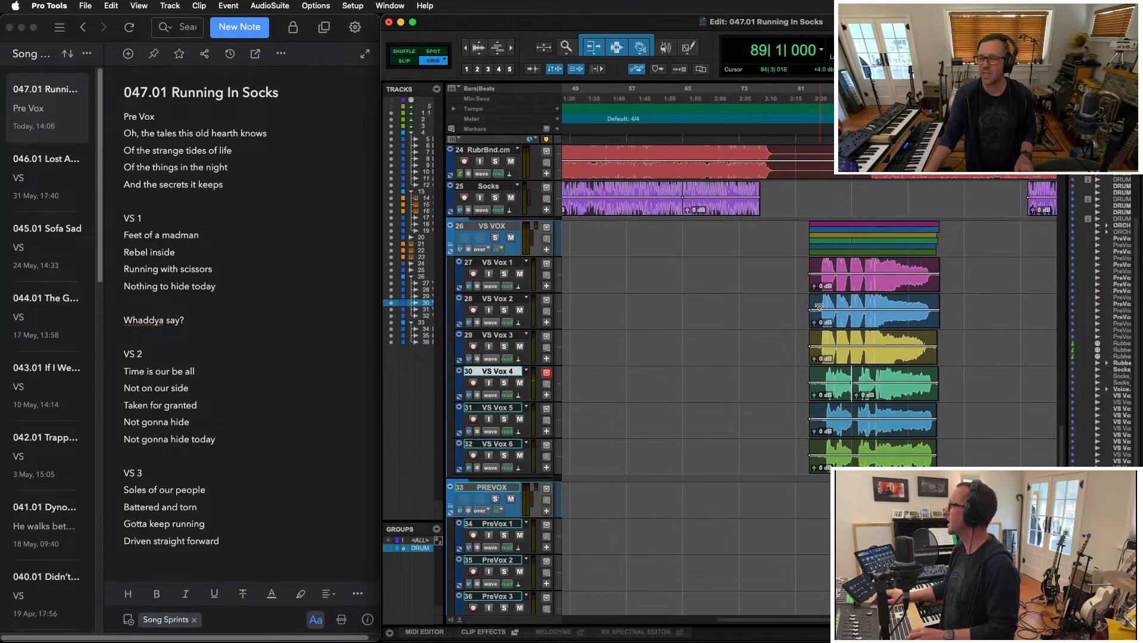
click(791, 265)
key(space)
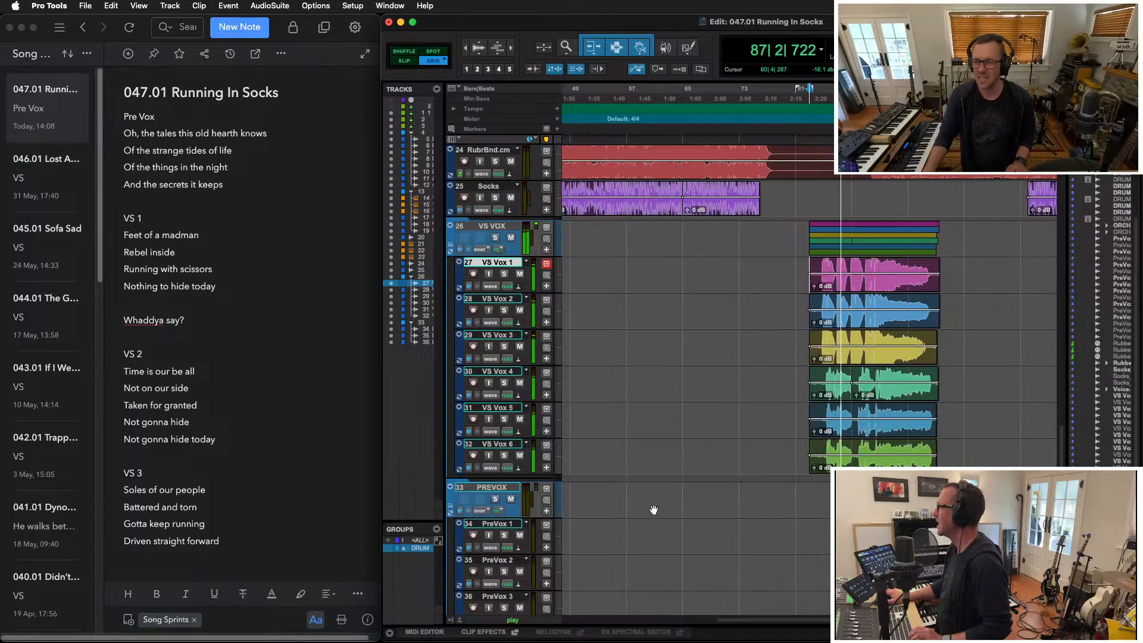
key(super+equal)
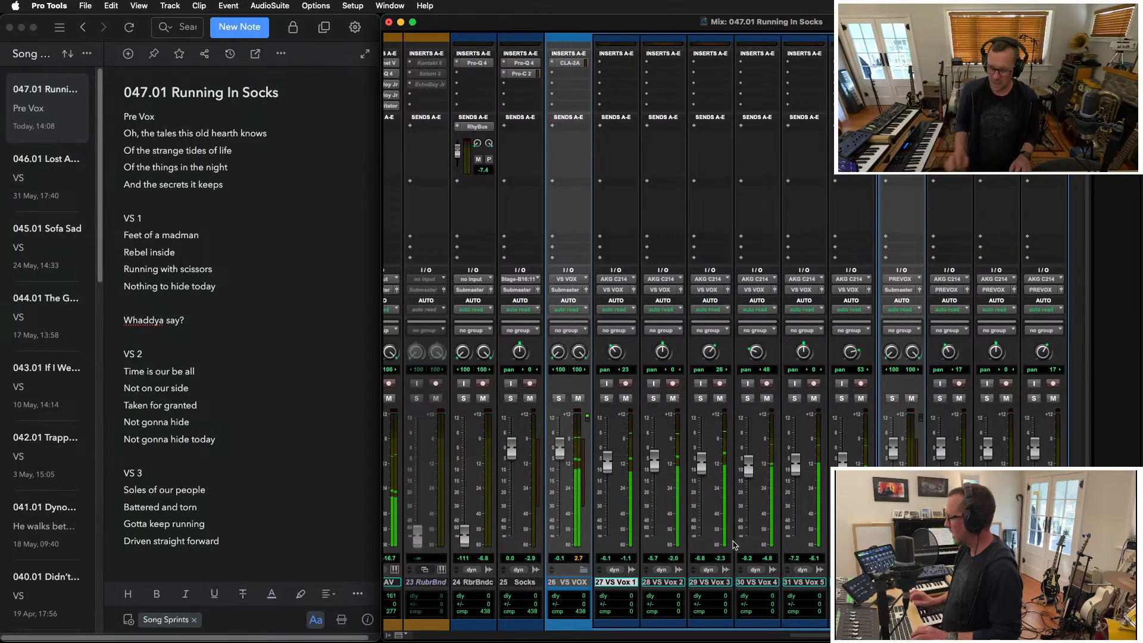
key(super+equal)
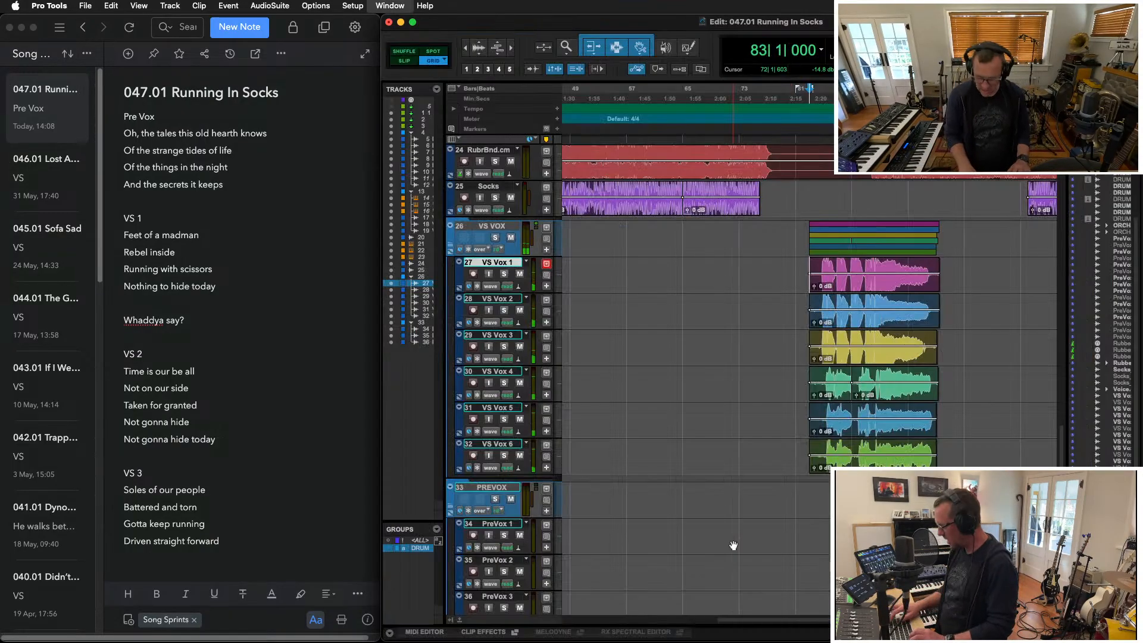
Duplicate VS Vox 4, VS Vox 5 and VS Vox 6 once without playlists or automation, keeping inserts, sends, markers and group assignments
click(500, 371)
shift+click(496, 444)
key(alt+a)
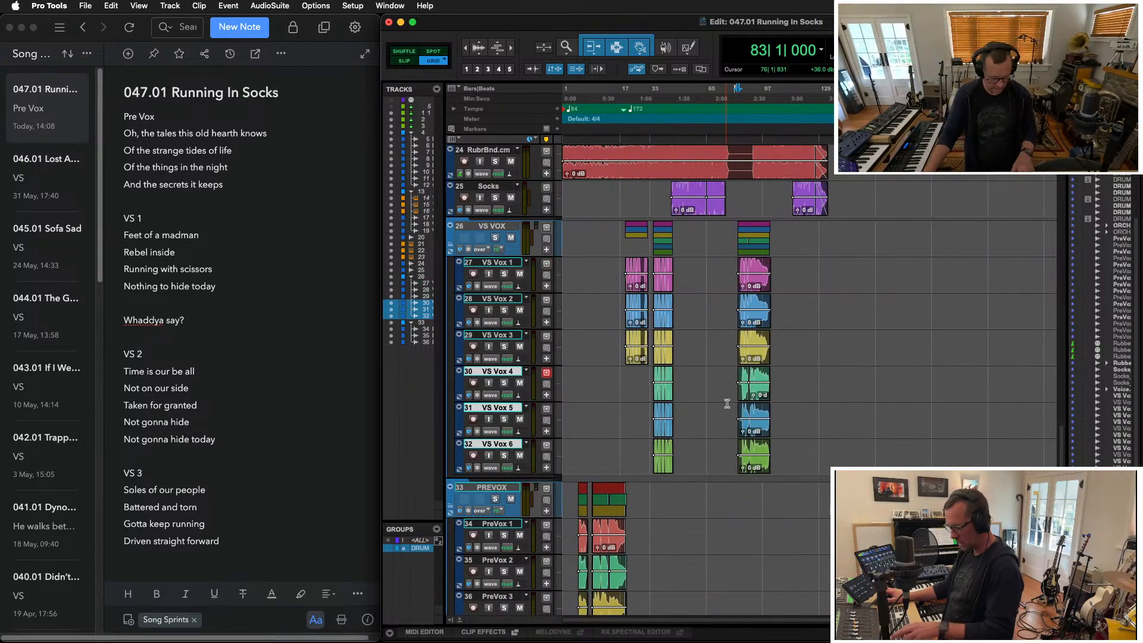
key(alt+shift+d)
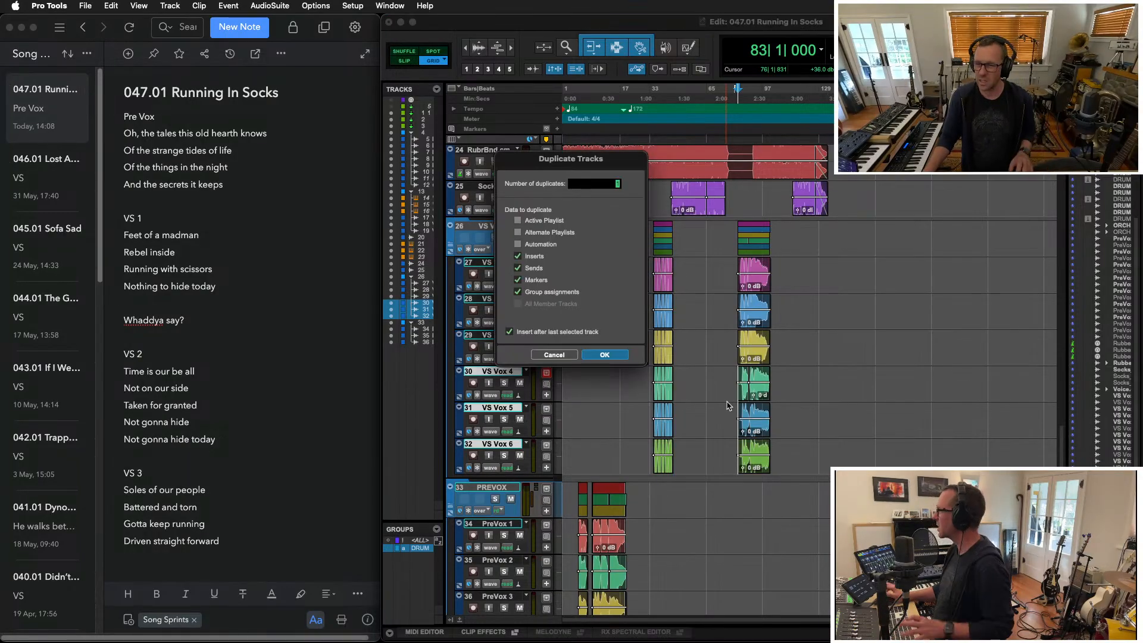
key(Return)
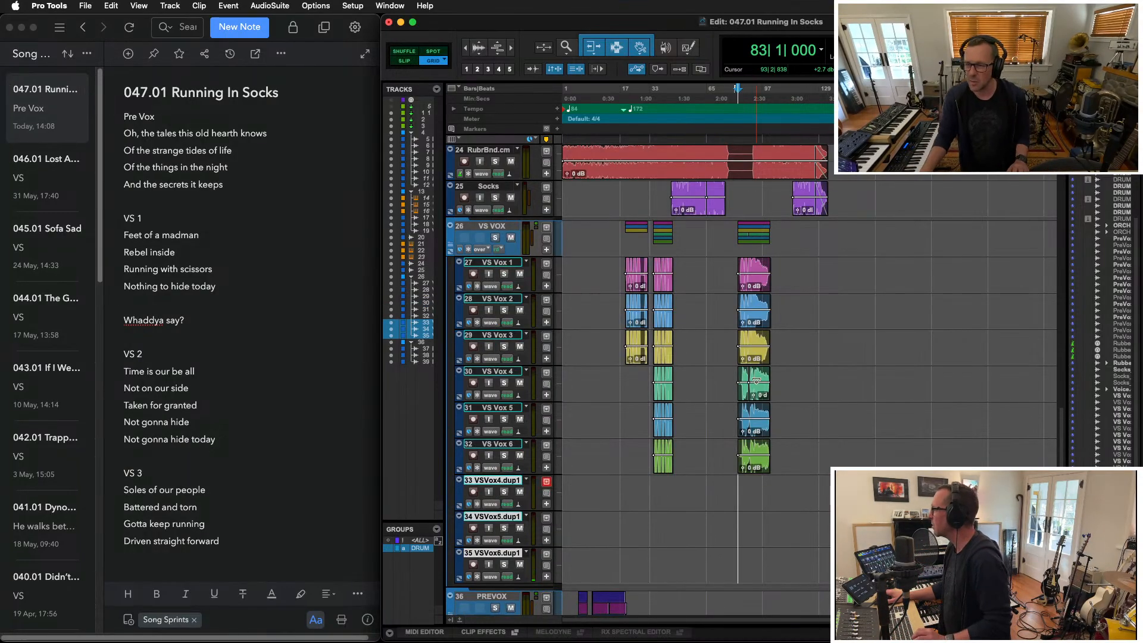
Move the VS 3 clips from VS Vox 4, 5 and 6 at bar 83 onto the three duplicate tracks
click(757, 467)
key(shift+p)
key(shift+p)
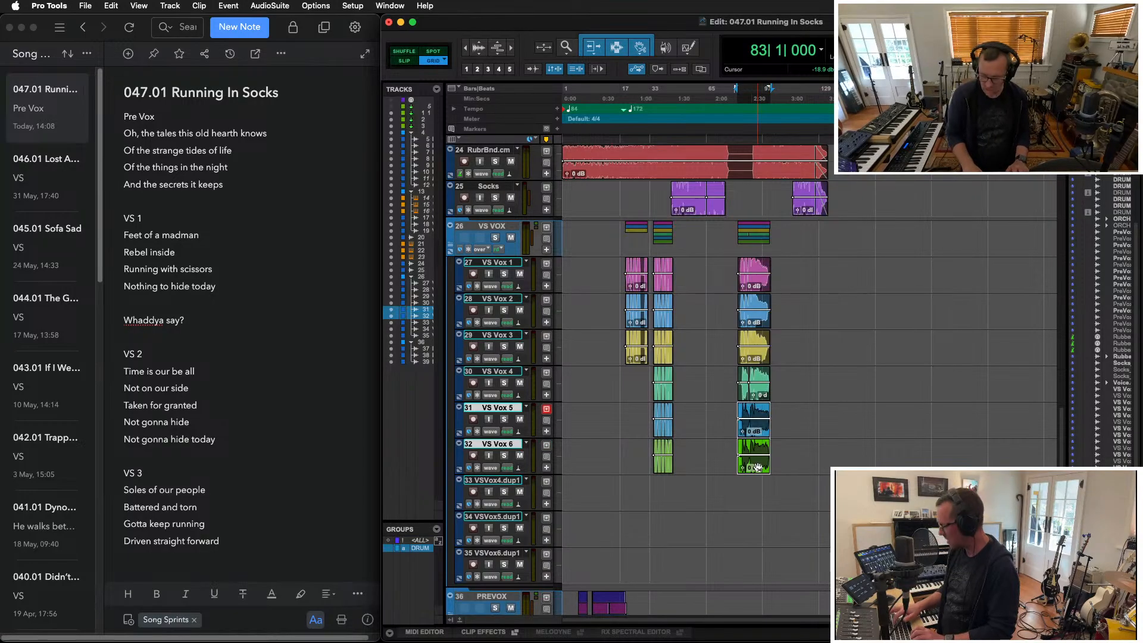
drag(758, 467, 754, 562)
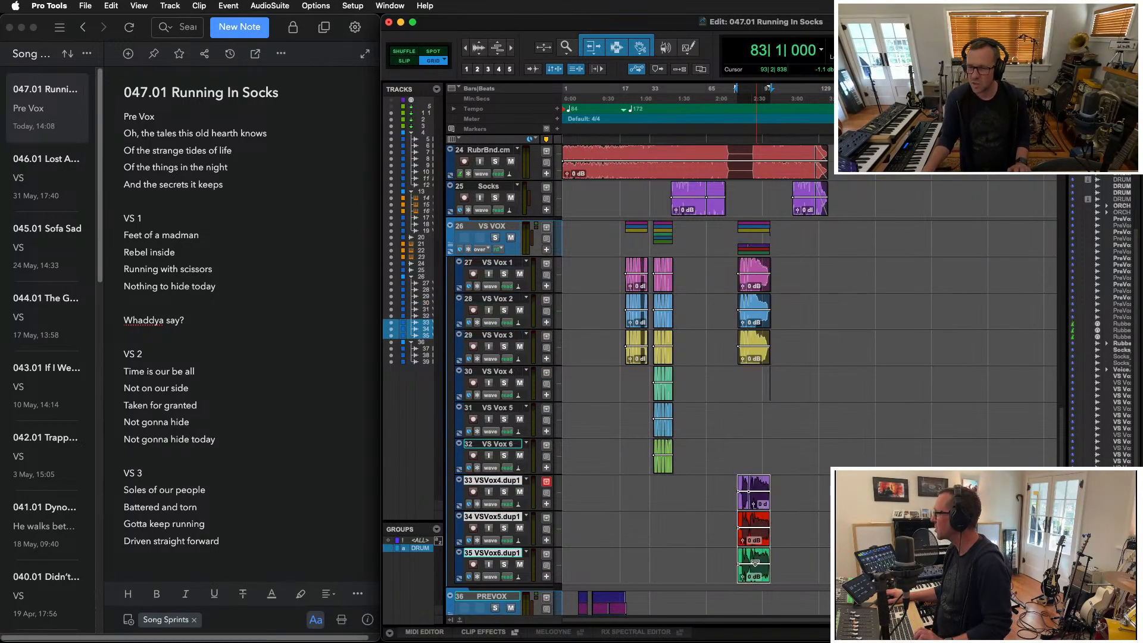
Take the three duplicate tracks out of the VS VOX folder and move them into a new stereo routing folder named VS 3 BVOX
drag(492, 483, 432, 491)
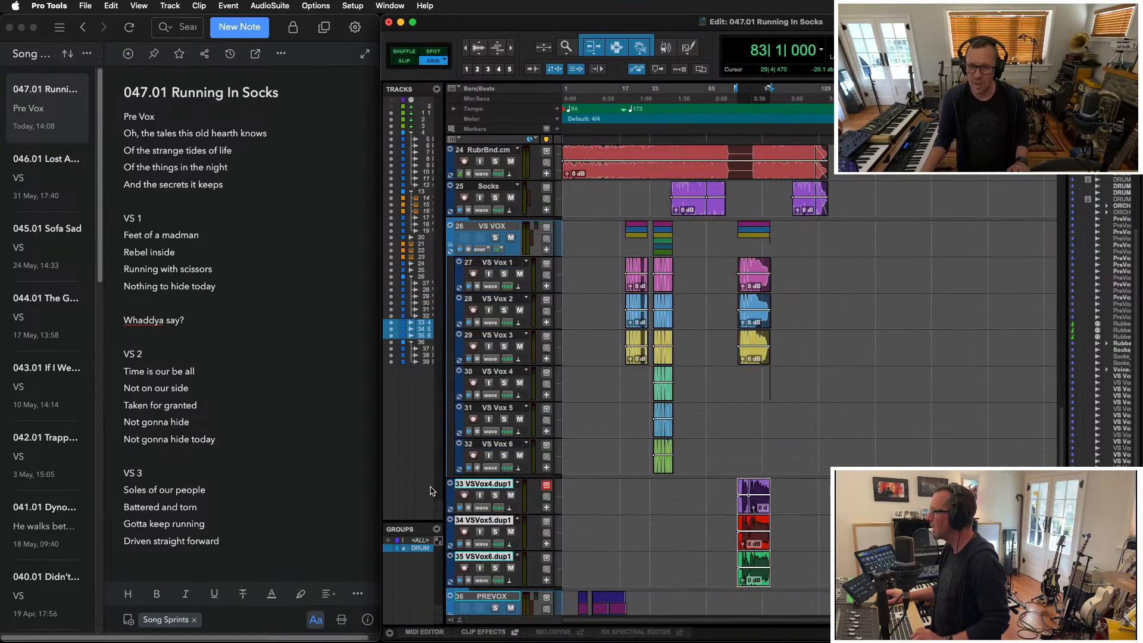
key(super+alt+shift+n)
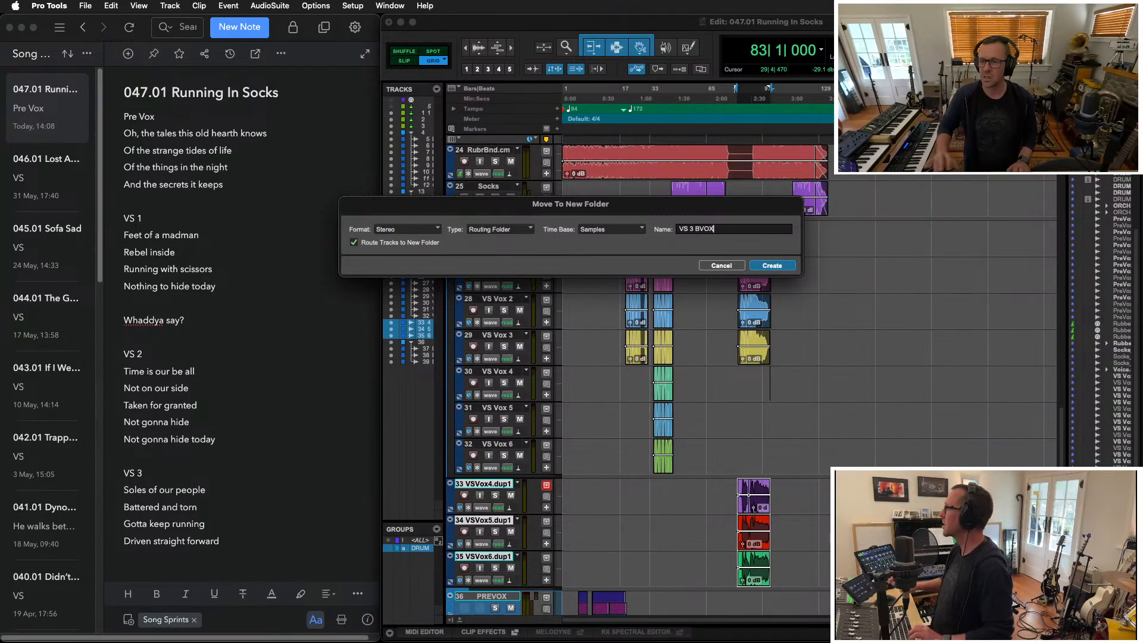
text(VS 3 BVOX)
key(Return)
Copy the CLA-2A insert from VS VOX to VS 3 BVOX and pan the folder's outer vocal tracks 100 left and right
key(super+equal)
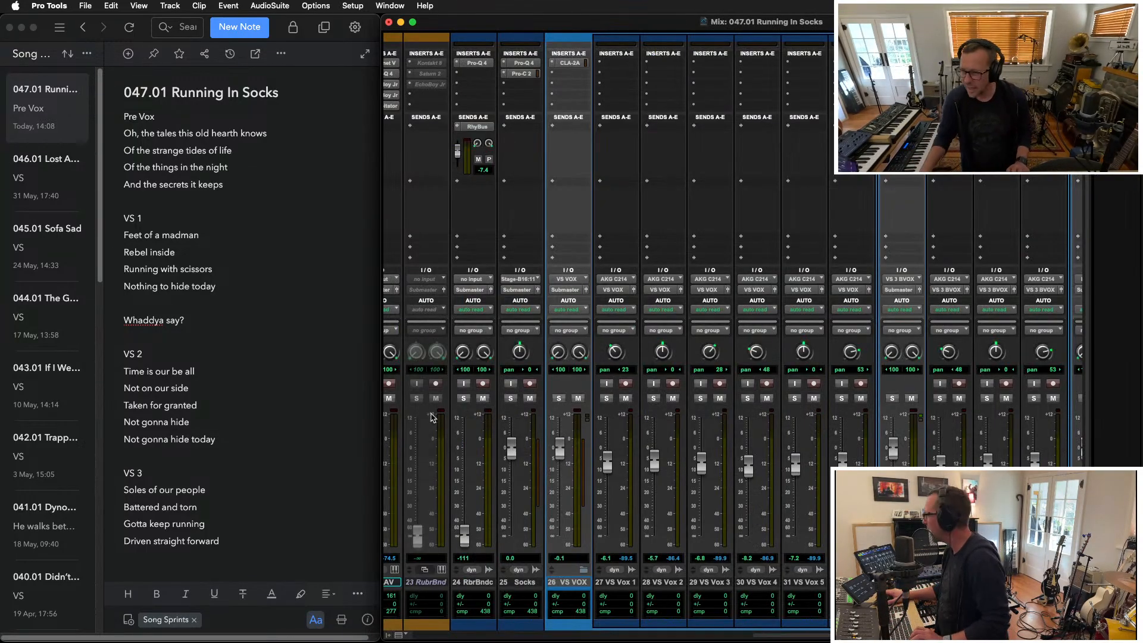
click(581, 63)
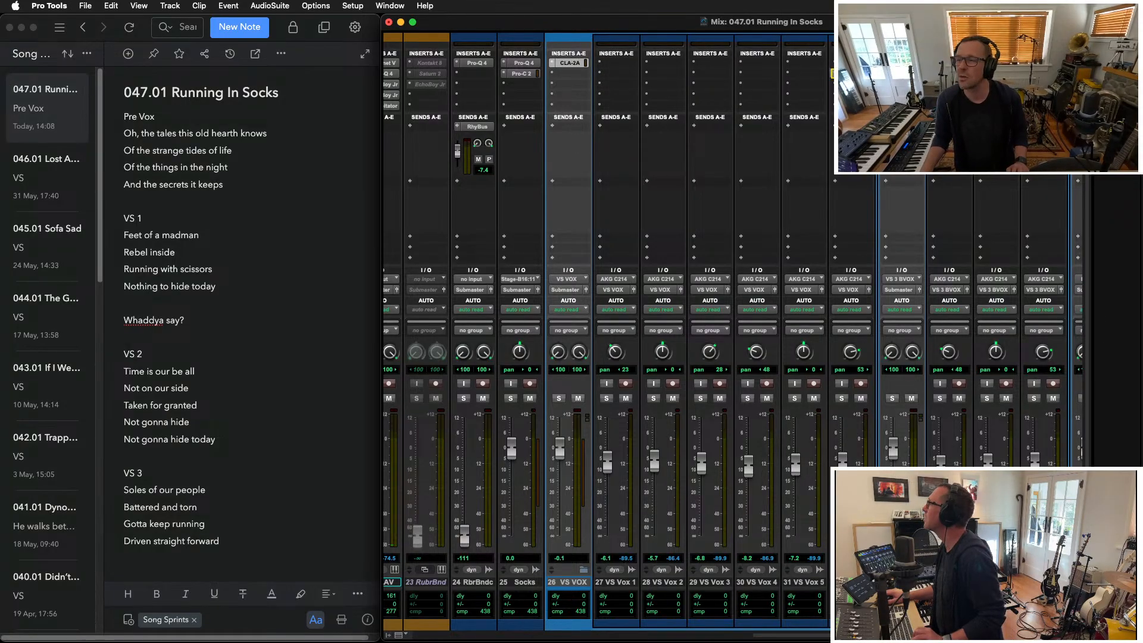
scroll(849, 180, right, 3)
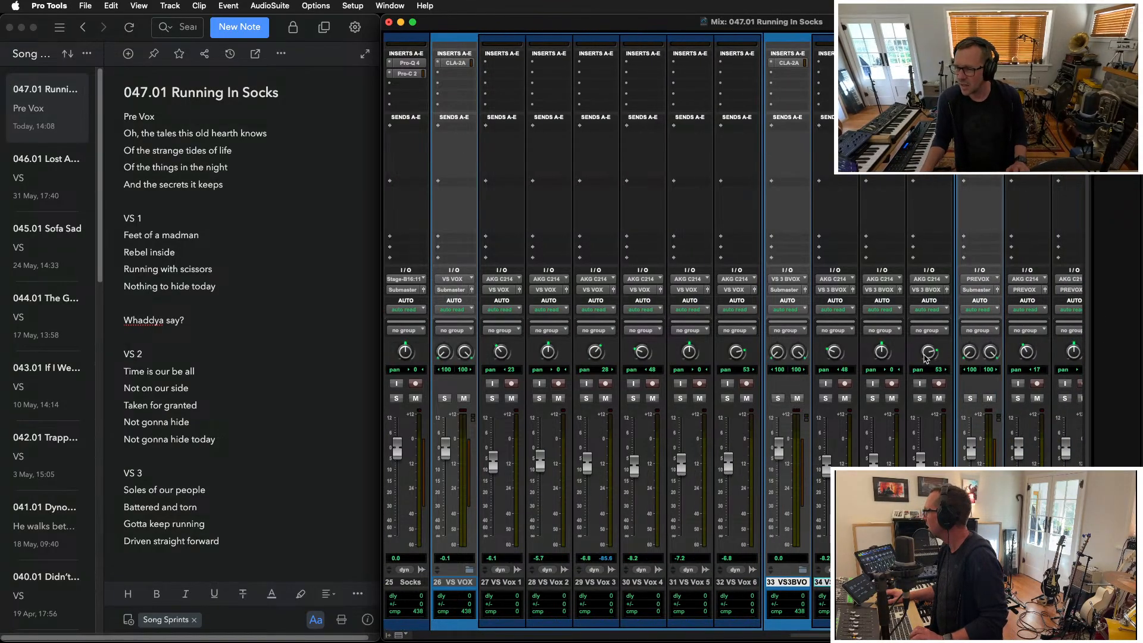
drag(833, 352, 834, 384)
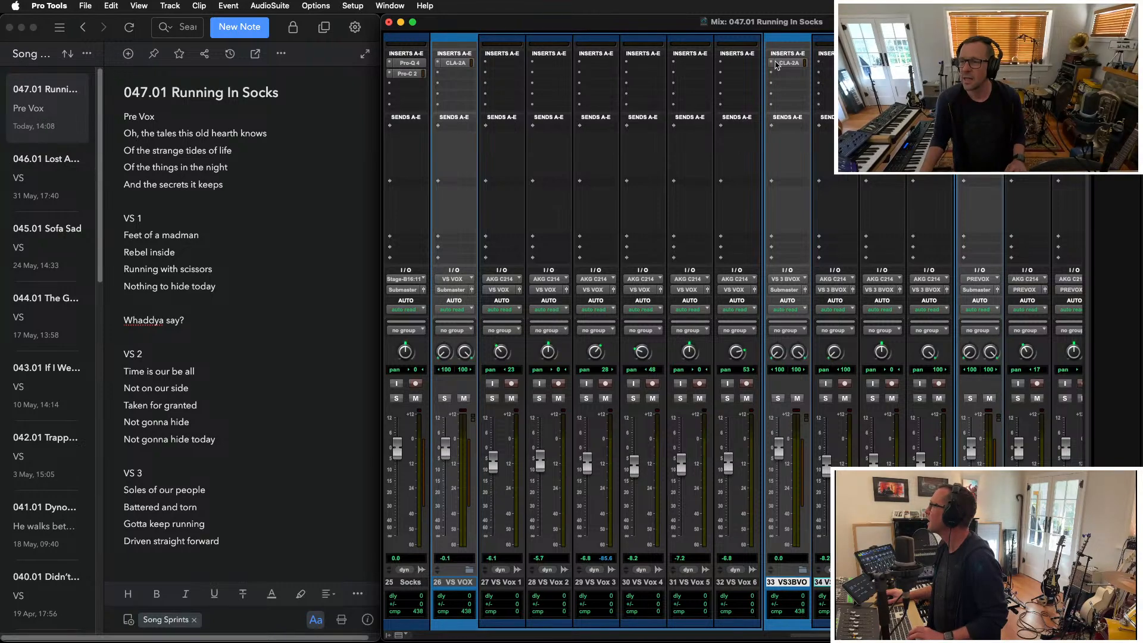
Insert Pro-Q 4 on VS 3 BVOX with a 12 dB/oct low cut at about 800 Hz, and raise the folder's fader to +3.3 dB
click(773, 78)
click(806, 80)
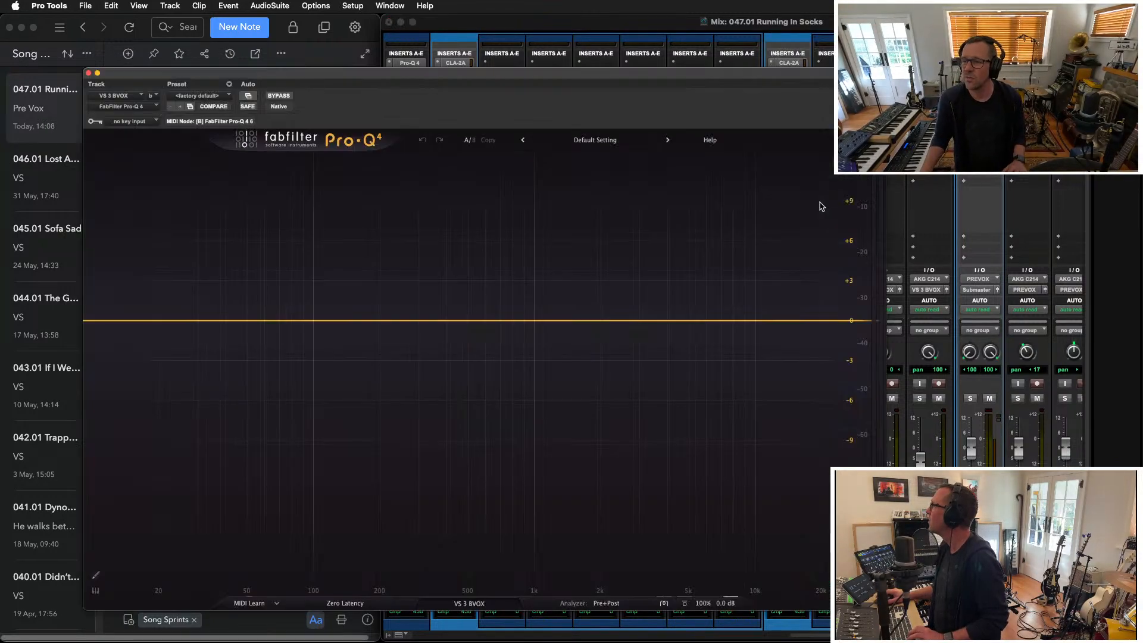
drag(87, 321, 425, 303)
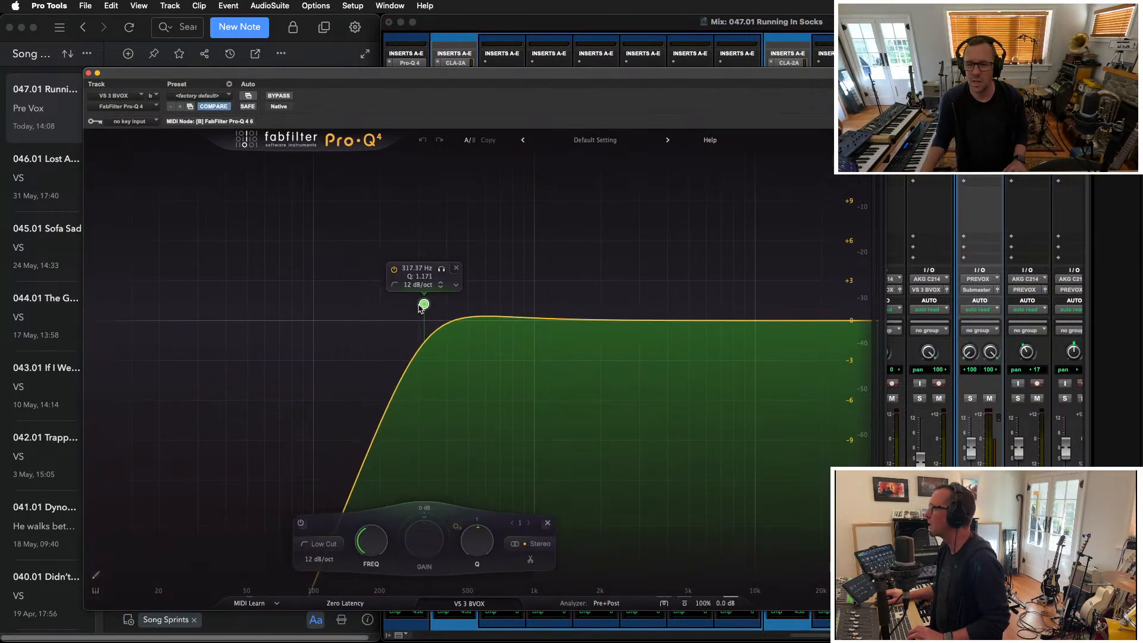
drag(777, 78, 631, 55)
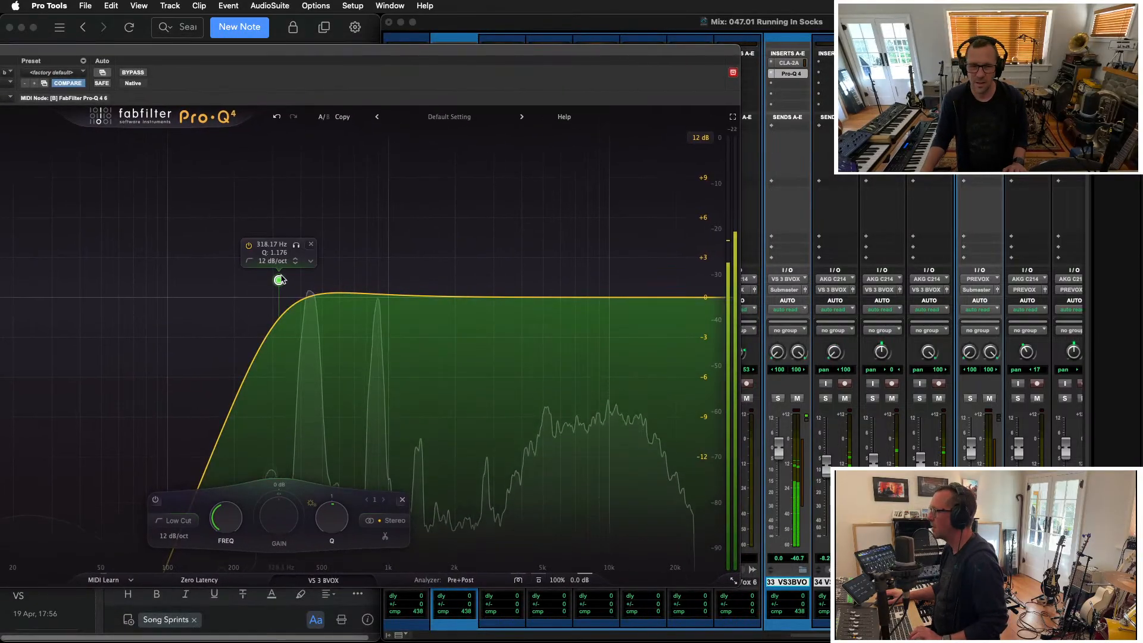
drag(279, 280, 368, 285)
drag(778, 447, 876, 446)
key(super+w)
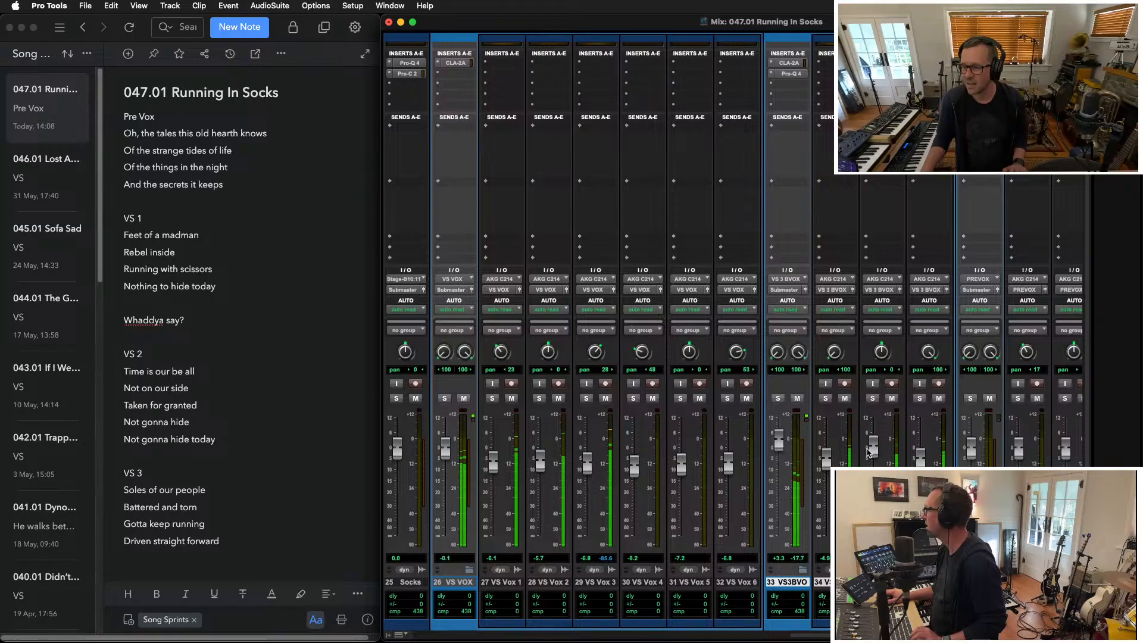
Insert the stereo EchoBoy delay after Pro-Q 4 on VS 3 BVOX and adjust its HighCut filter
click(778, 84)
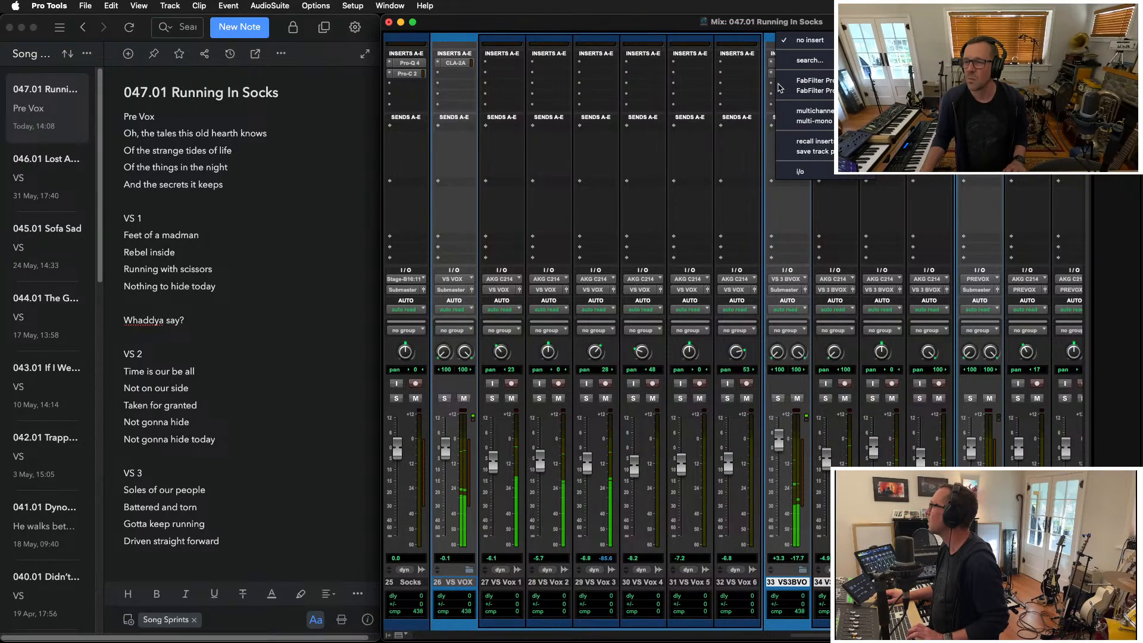
mouse_move(810, 113)
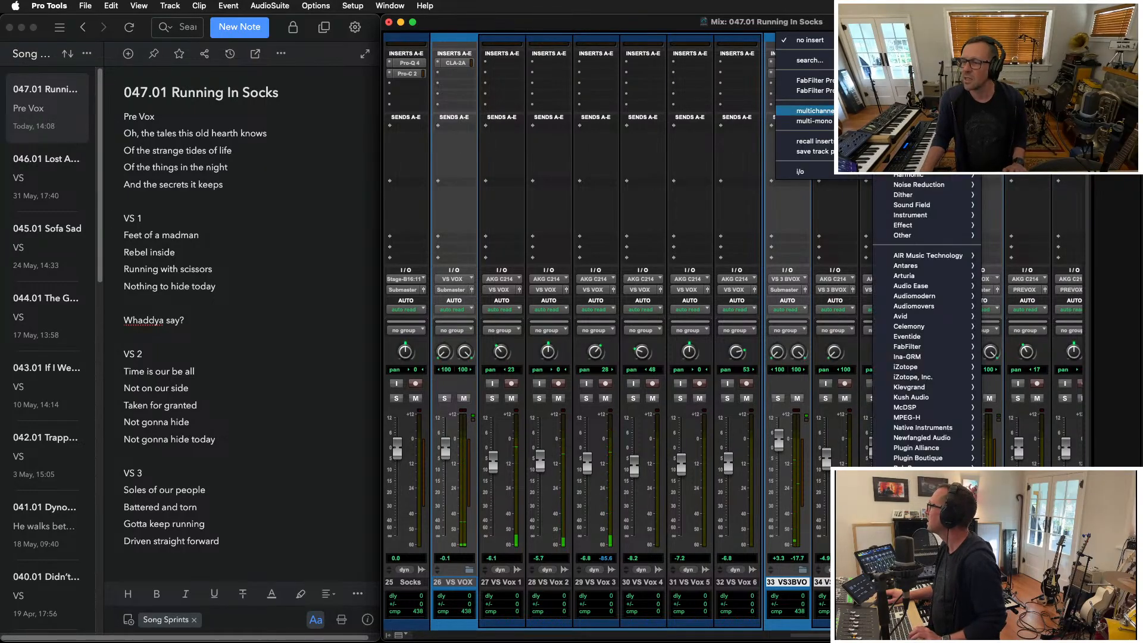
mouse_move(910, 154)
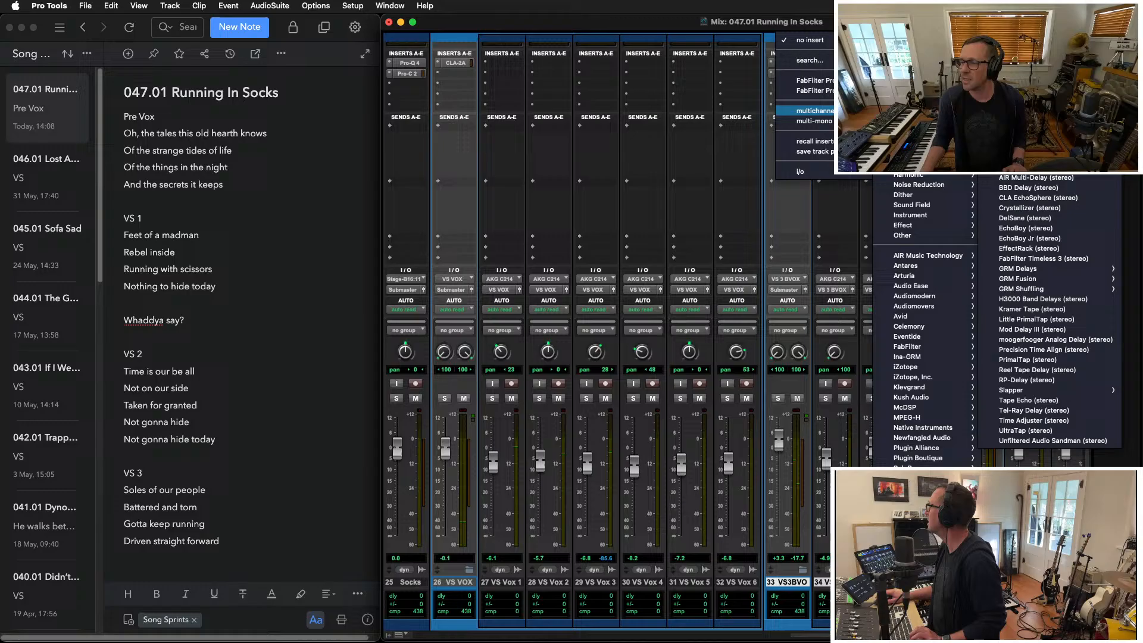
click(1040, 237)
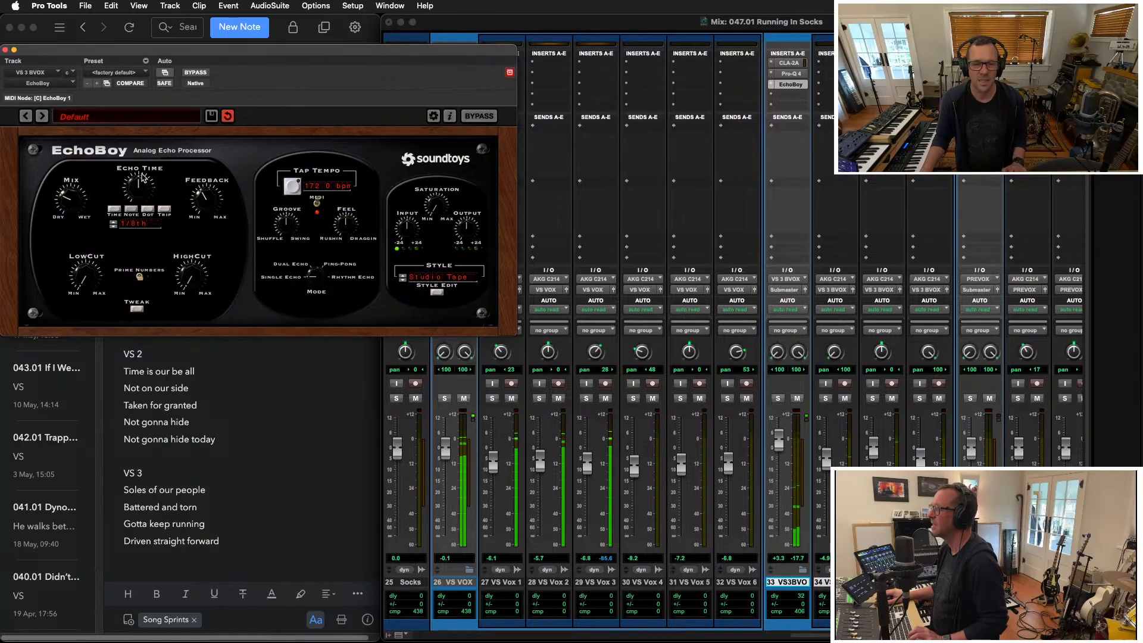
drag(191, 284, 190, 252)
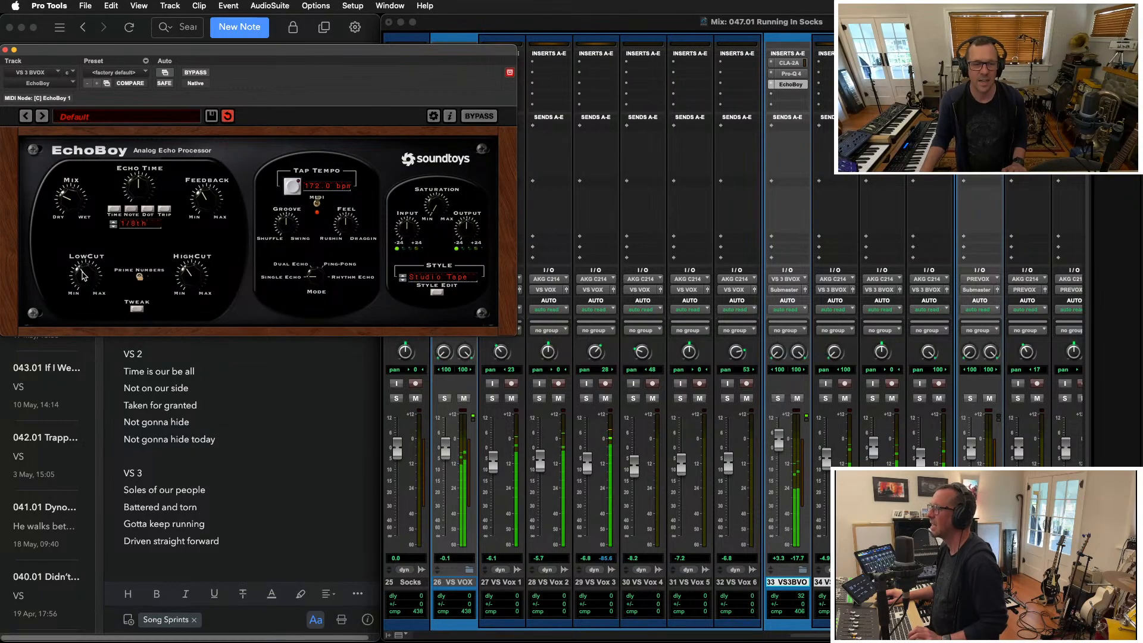
click(5, 50)
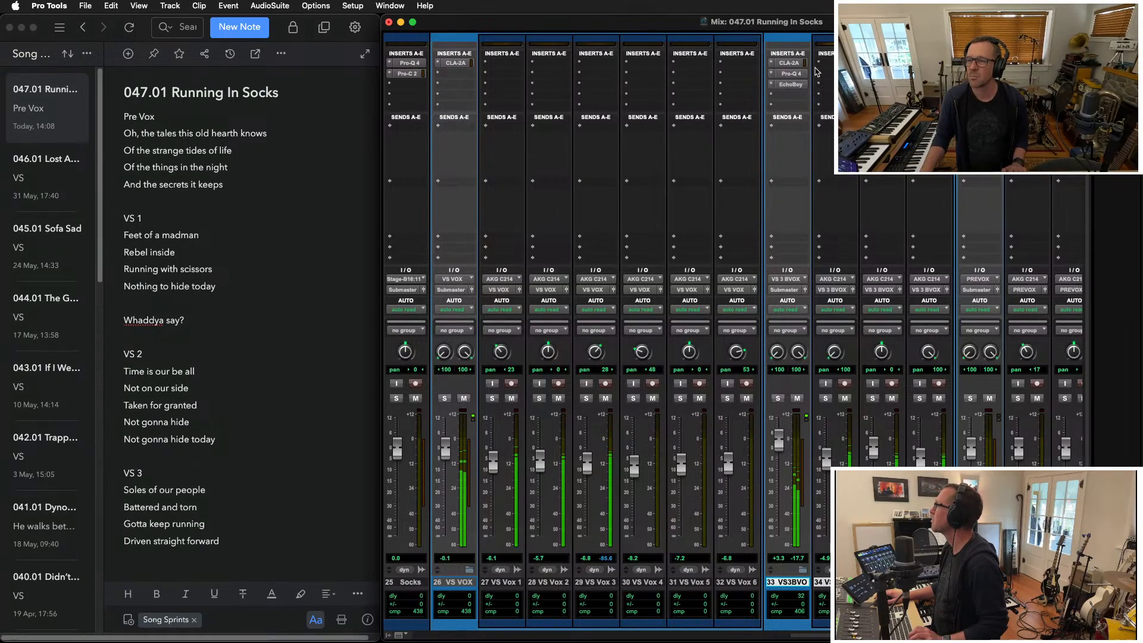
Check the Pro-Q 4 curve on VS 3 BVOX, then increase the CLA-2A's peak reduction and readjust its gain
click(789, 73)
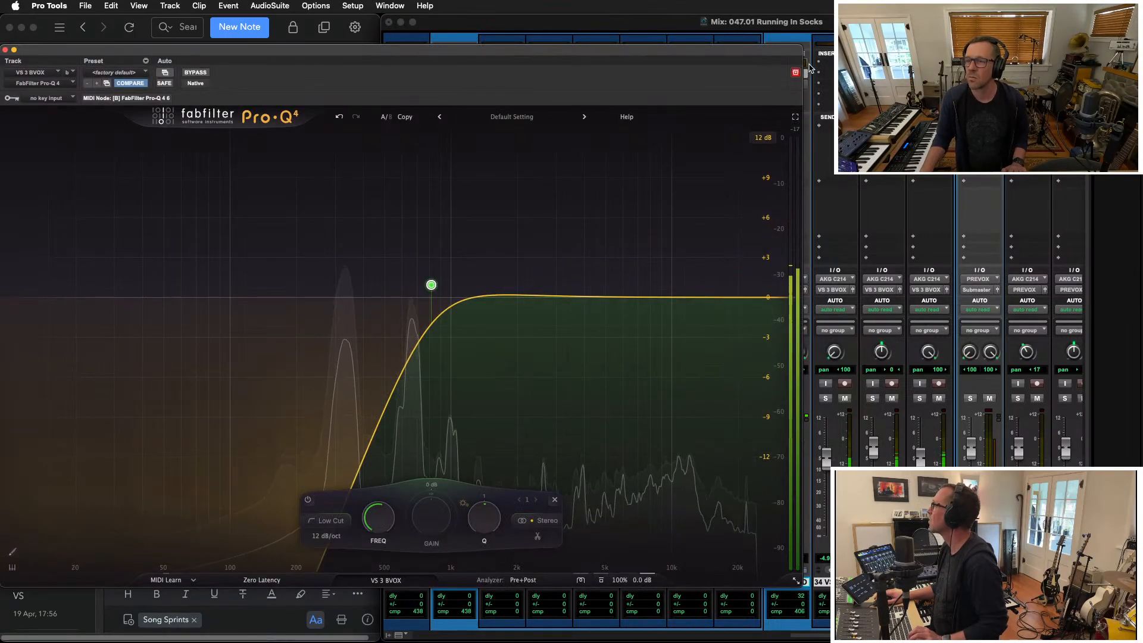
drag(779, 51, 730, 62)
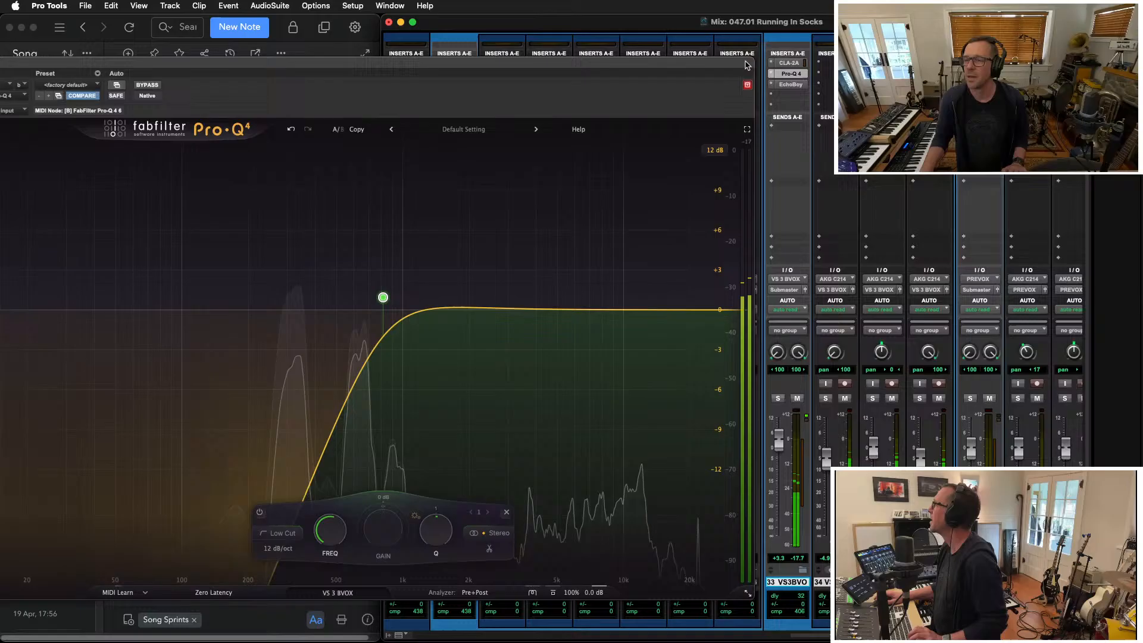
click(788, 63)
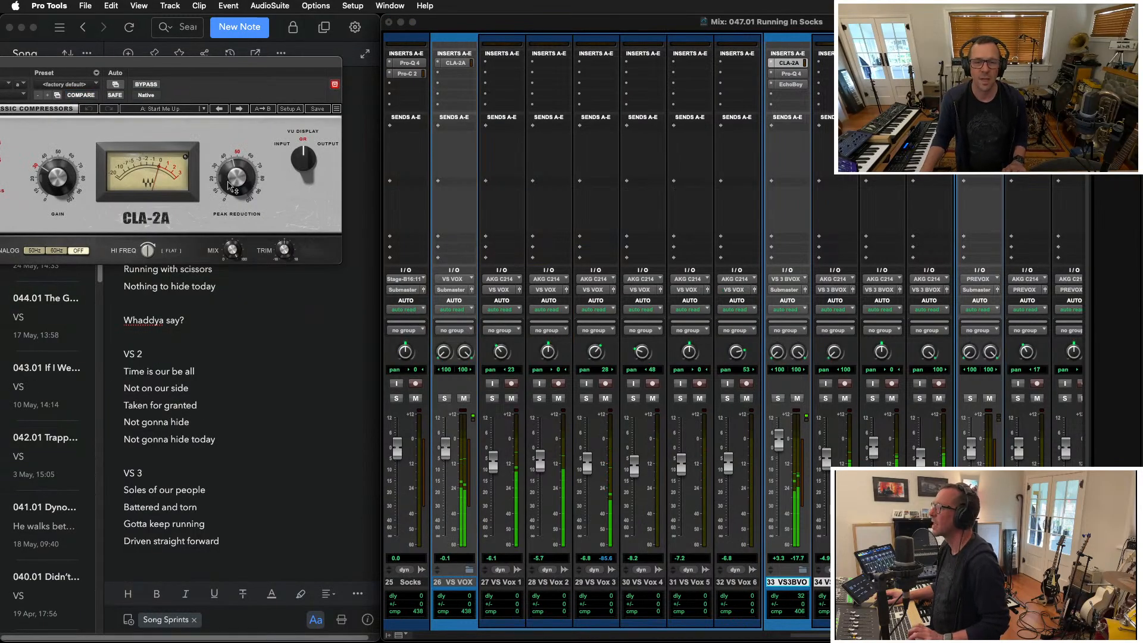
drag(229, 187, 230, 184)
drag(64, 180, 63, 179)
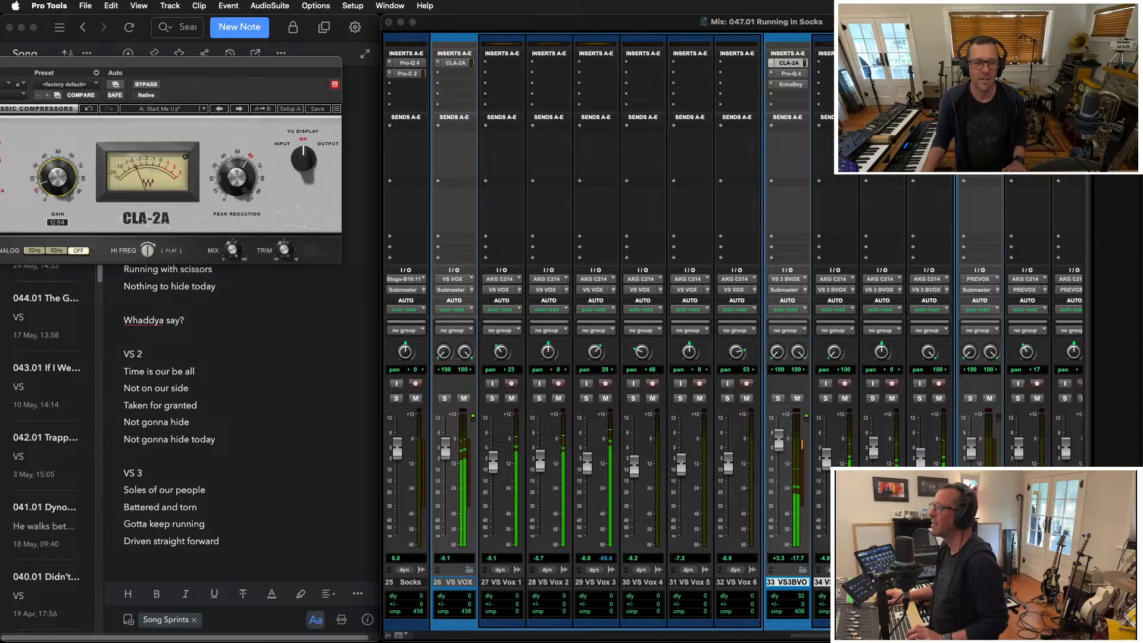
drag(58, 177, 60, 185)
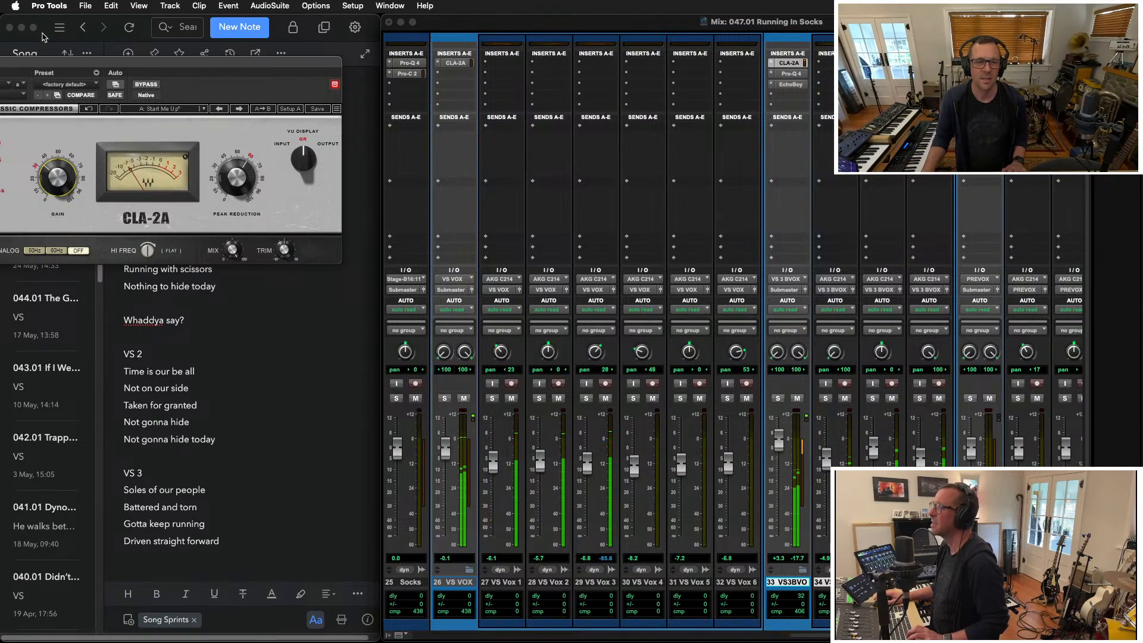
In Pro-Q 4 on VS 3 BVOX, lower the low cut to about 600 Hz and add a +7.05 dB bell at 4705.6 Hz
drag(50, 63, 111, 53)
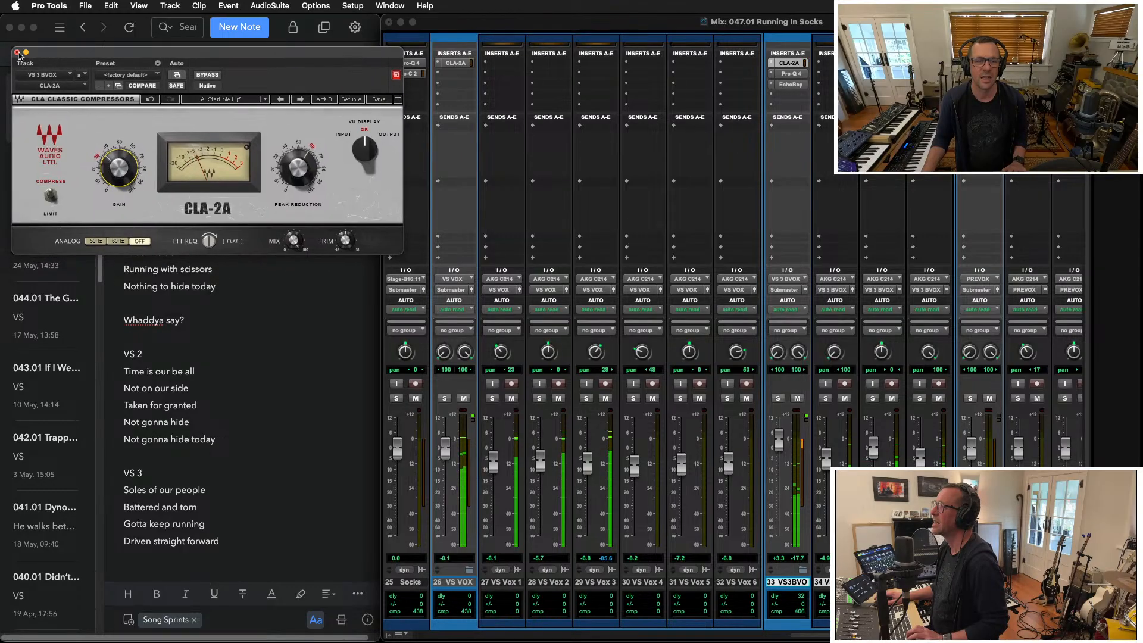
click(17, 53)
click(790, 73)
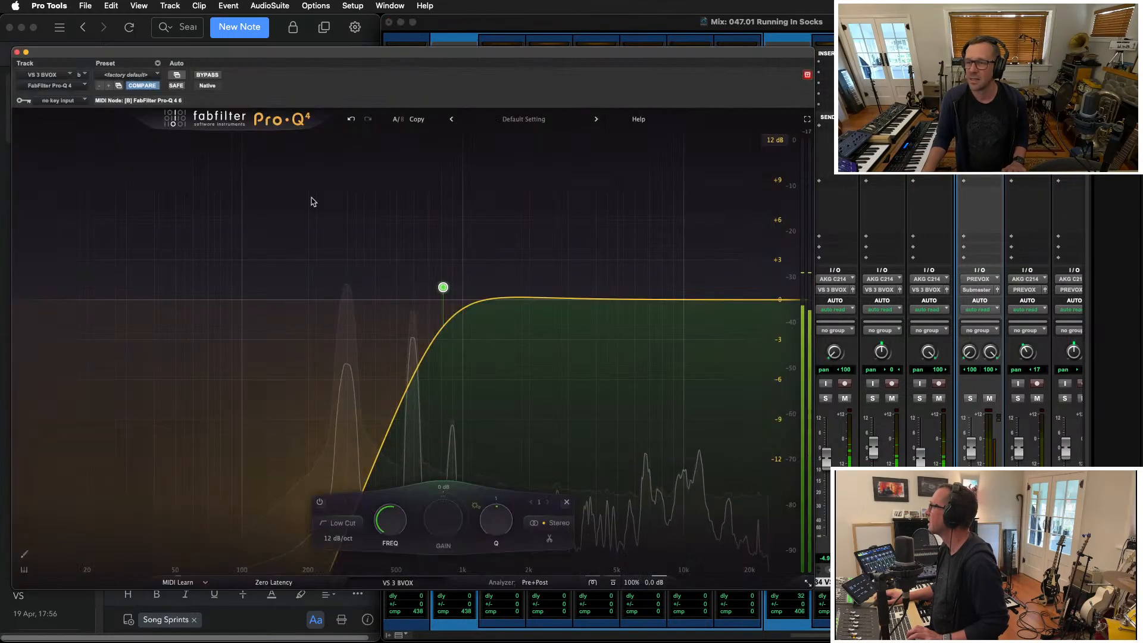
drag(446, 288, 417, 296)
drag(505, 300, 612, 207)
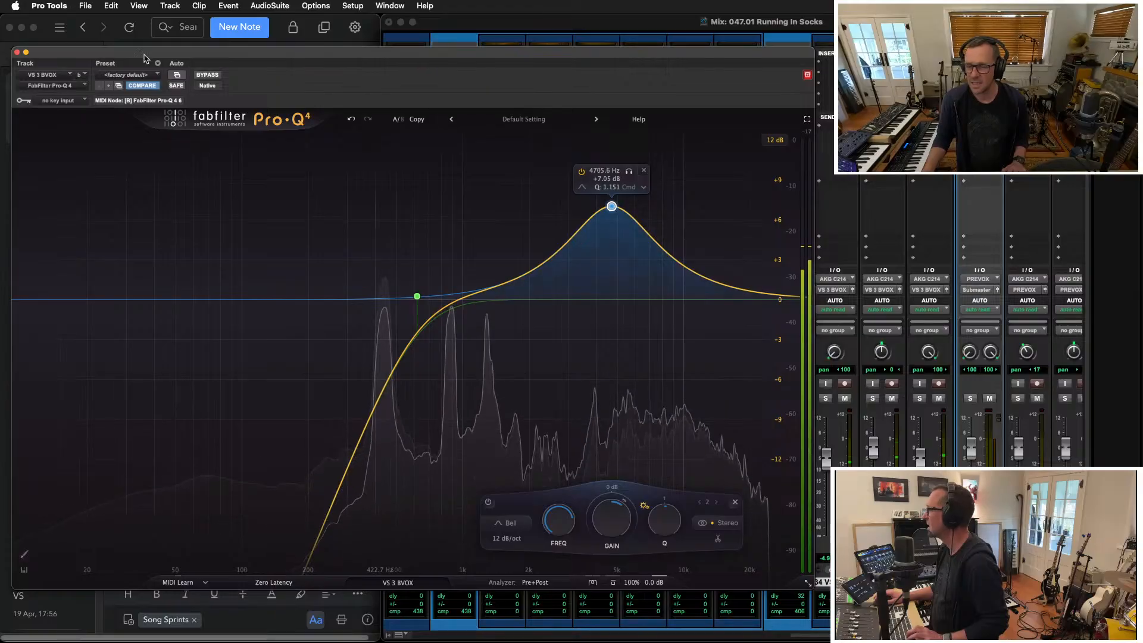
click(17, 53)
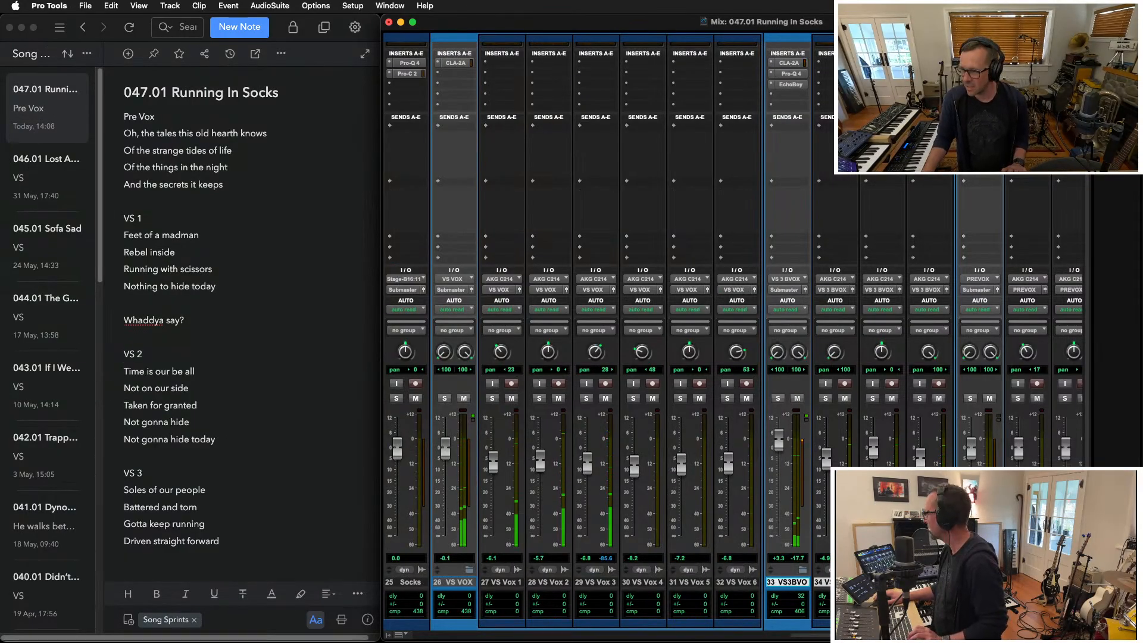
Shift the VS 3 BVOX inserts down one slot, then insert FabFilter Pro-G (stereo) first in the chain with its Vocal style
mouse_move(791, 84)
mouse_down()
mouse_move(791, 95)
mouse_move(792, 72)
mouse_up()
click(792, 63)
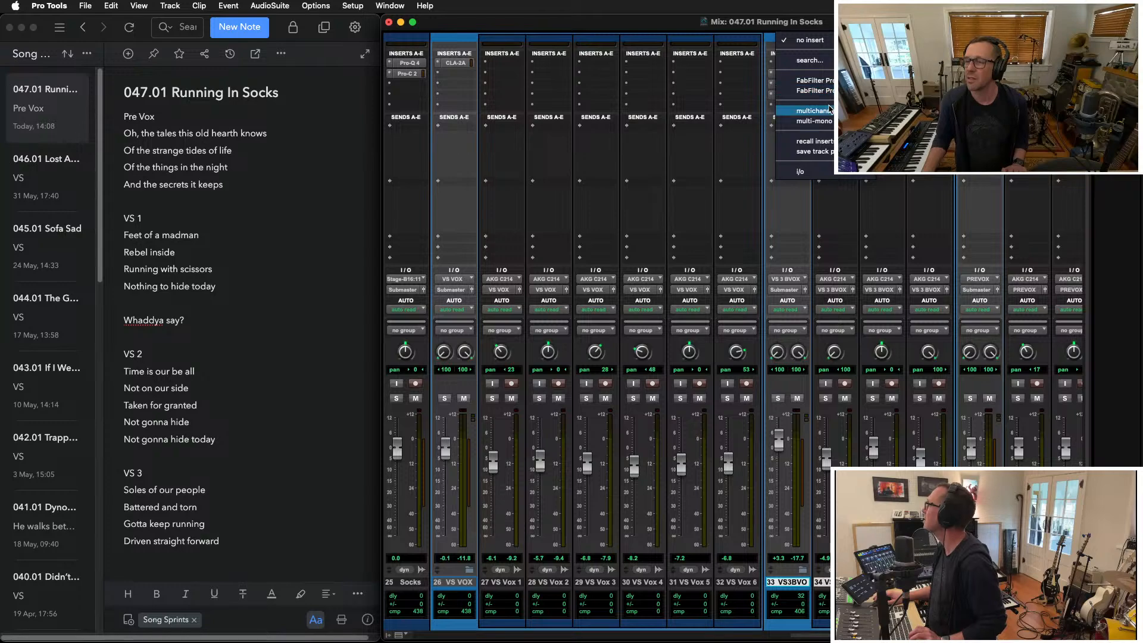
mouse_move(814, 110)
mouse_move(910, 134)
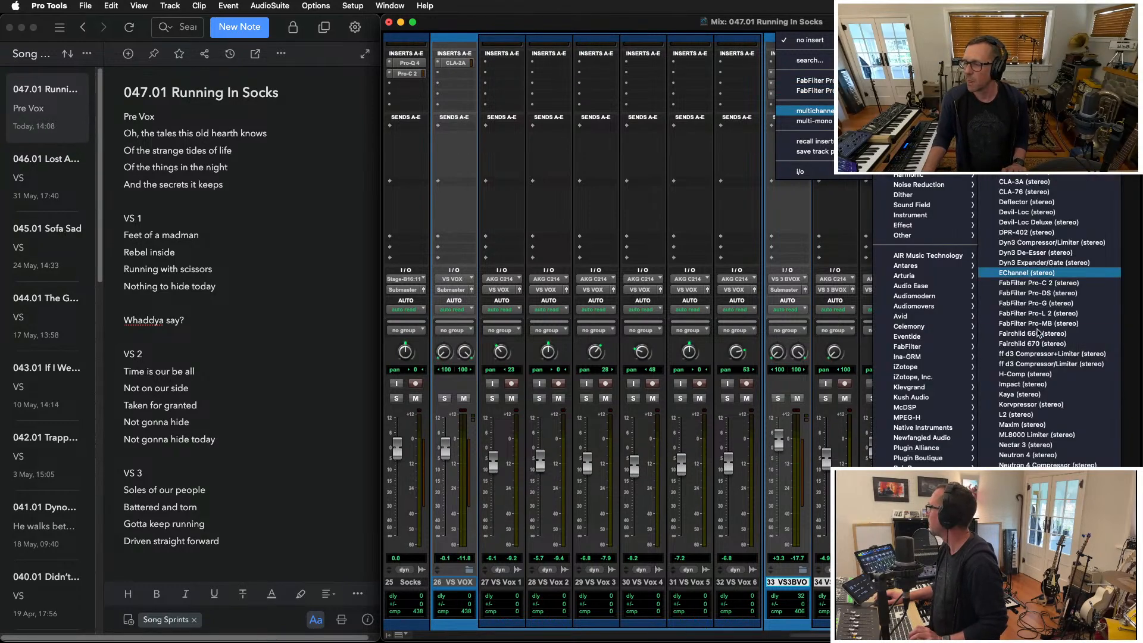
click(1050, 303)
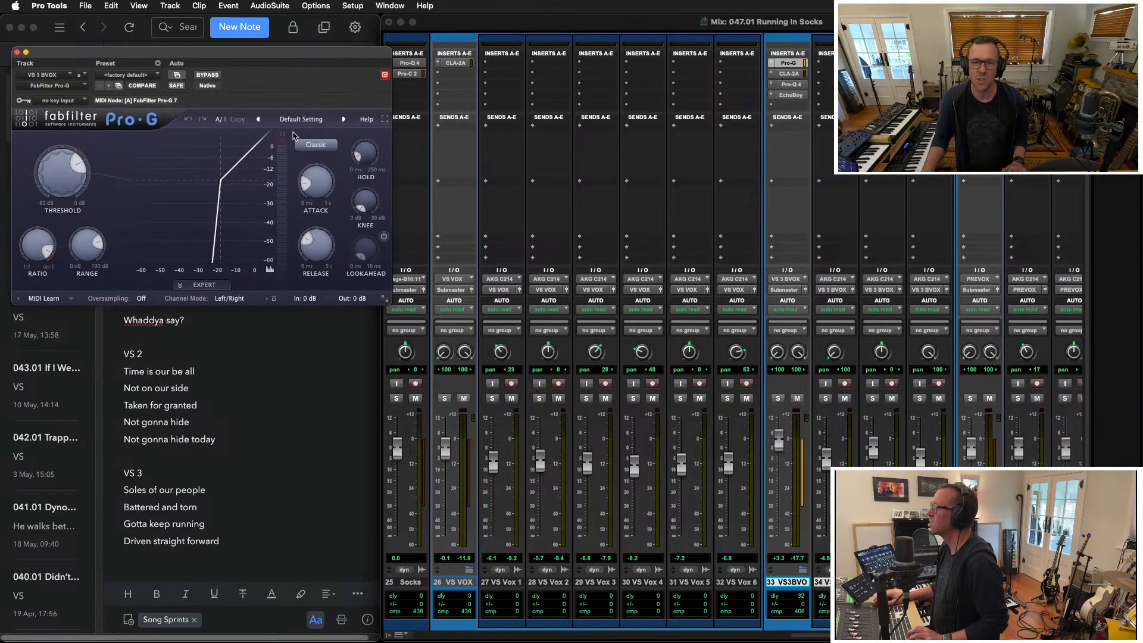
click(311, 147)
click(318, 187)
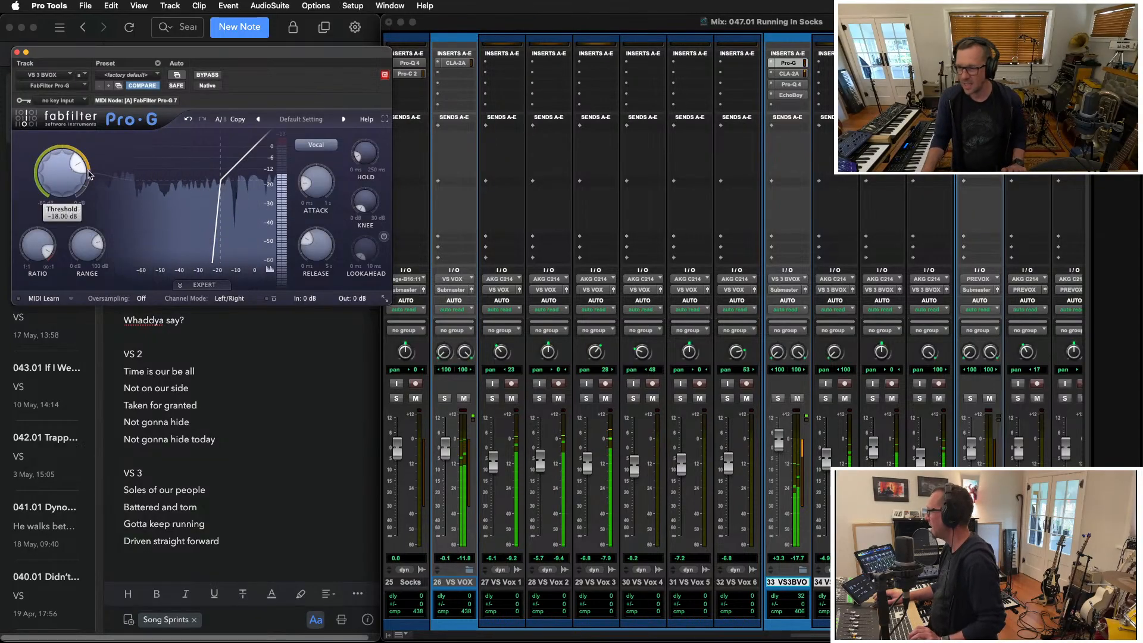
key(super+w)
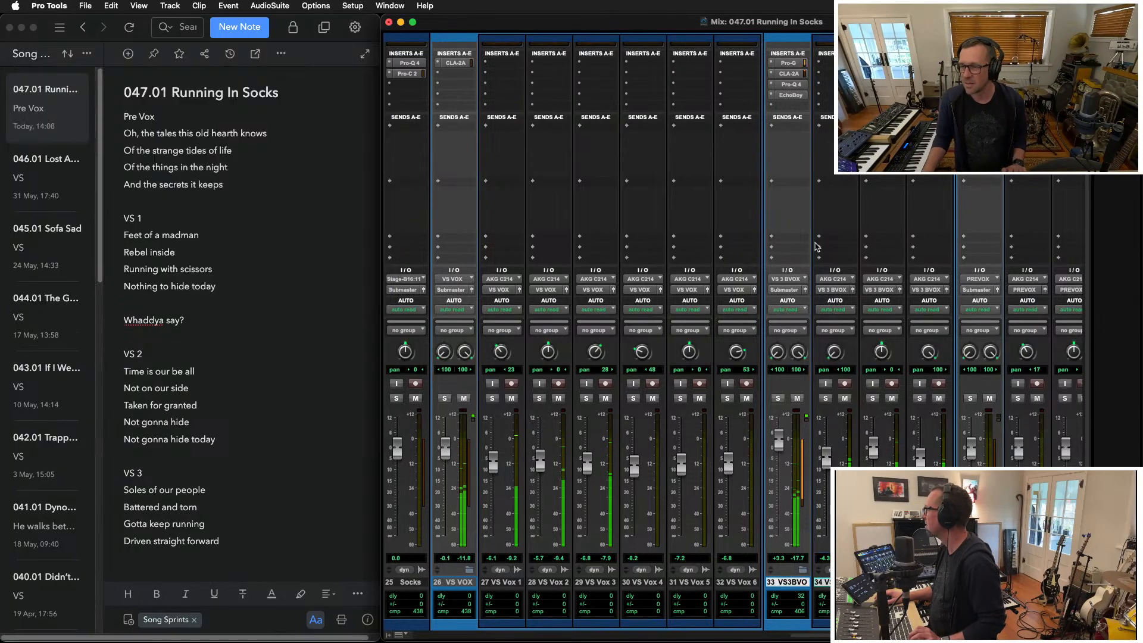
Audition EchoBoy vocal presets on VS 3 BVOX starting from High and Bitey, choose PsychodelicVocalSlap, and adjust its output level
click(789, 94)
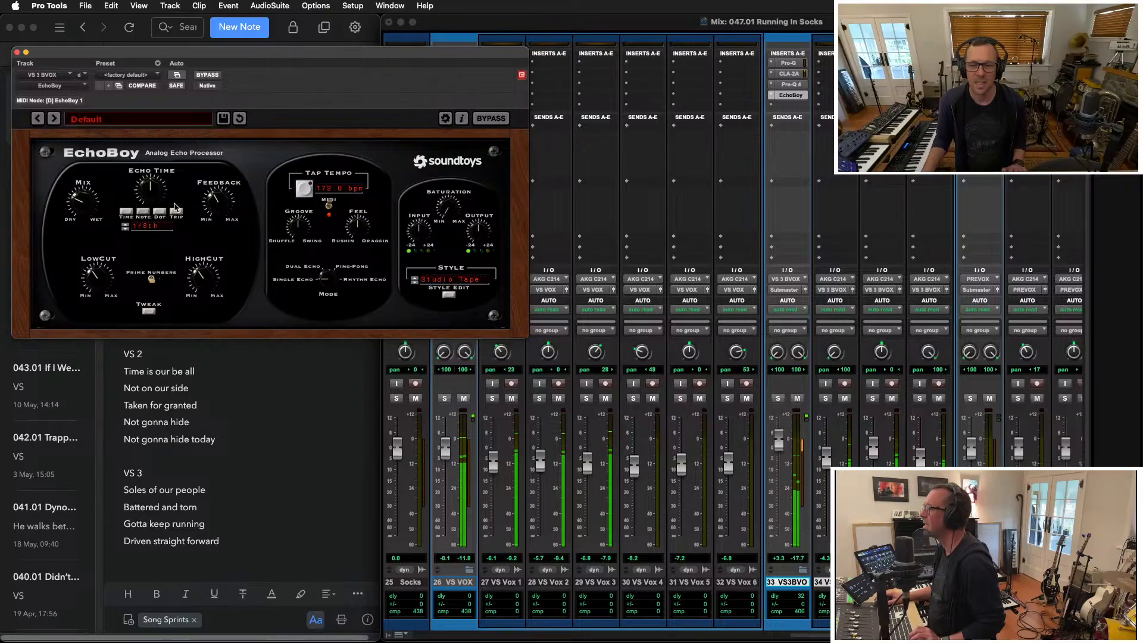
click(143, 119)
mouse_move(149, 140)
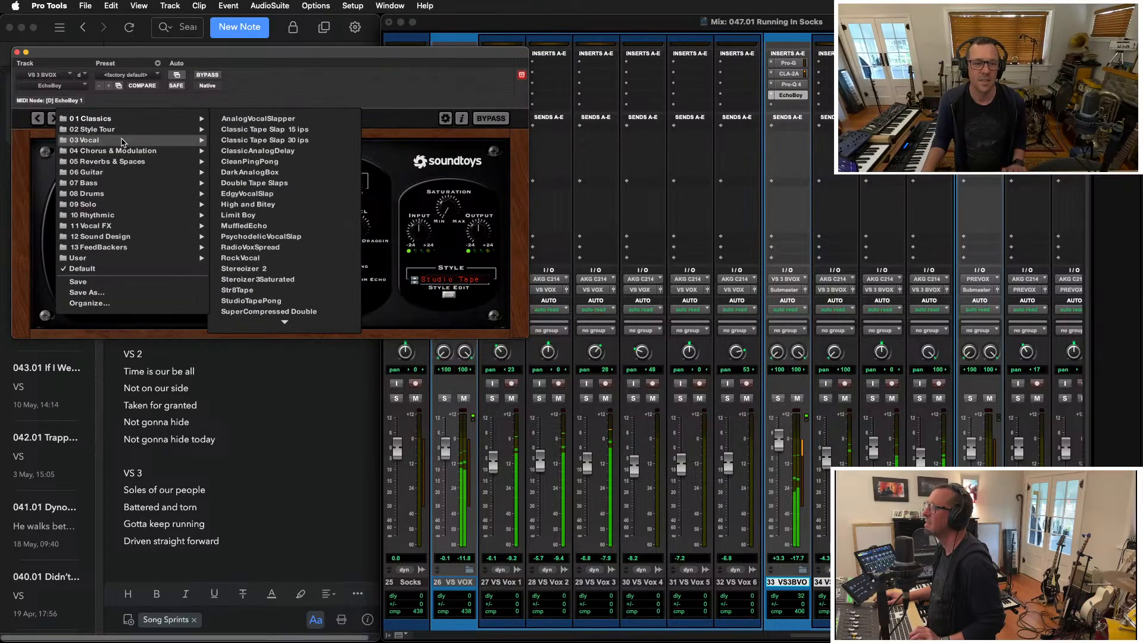
click(284, 205)
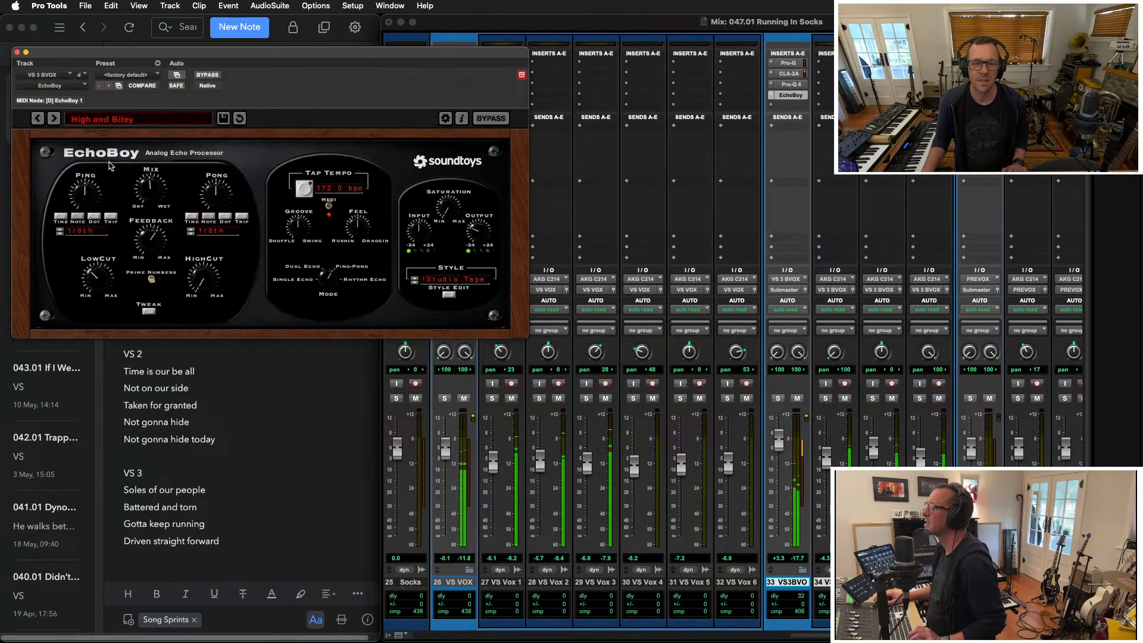
click(53, 118)
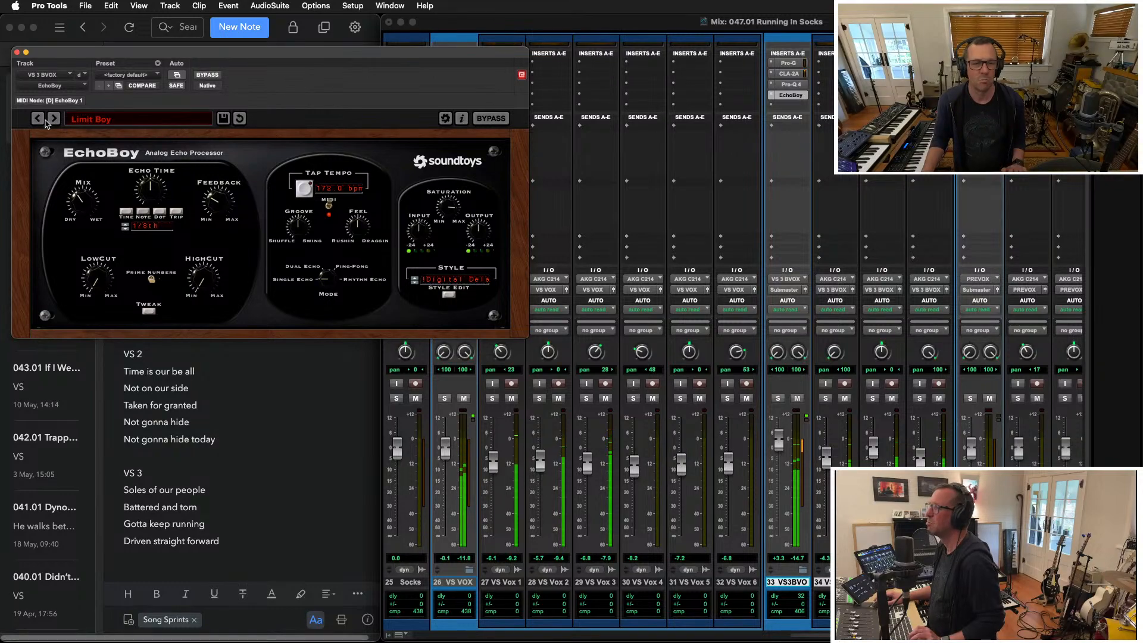
click(53, 118)
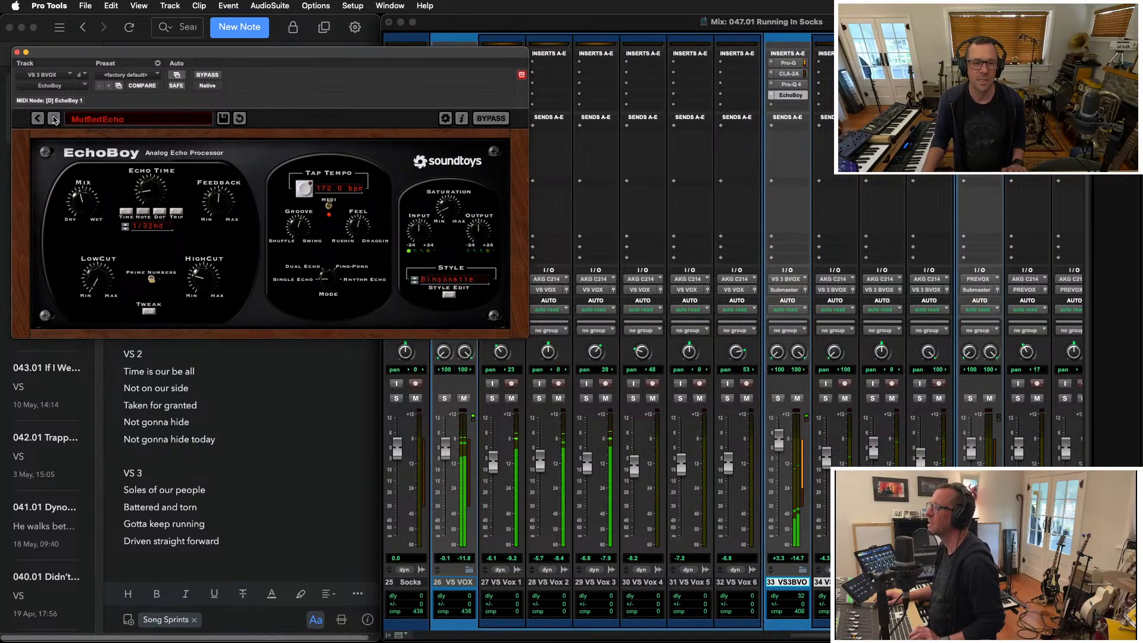
click(53, 118)
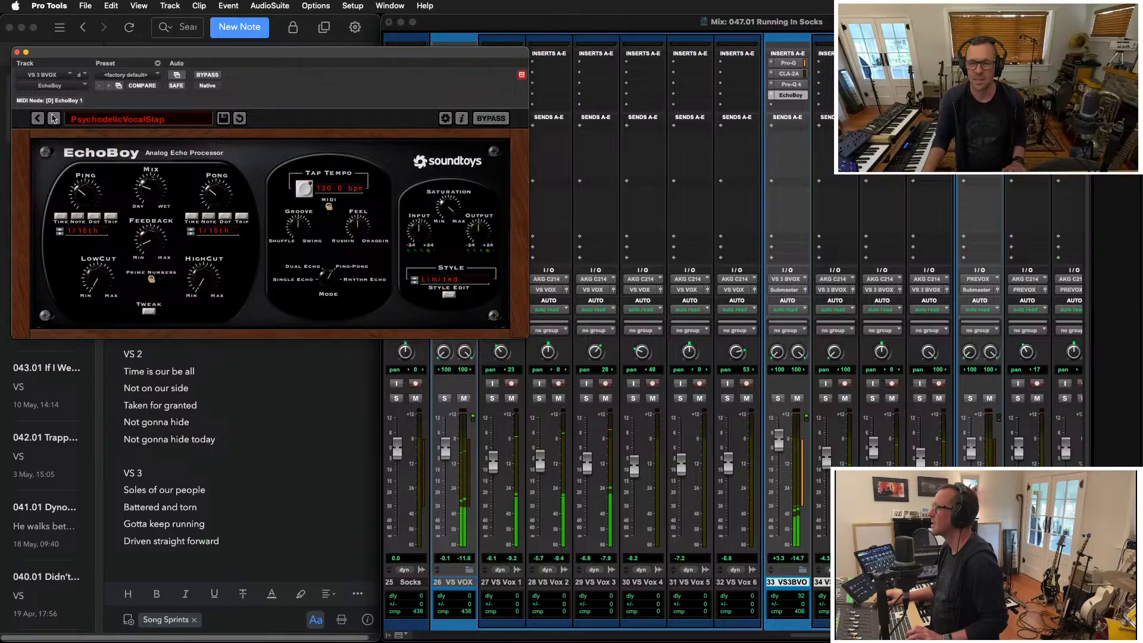
drag(482, 234, 479, 243)
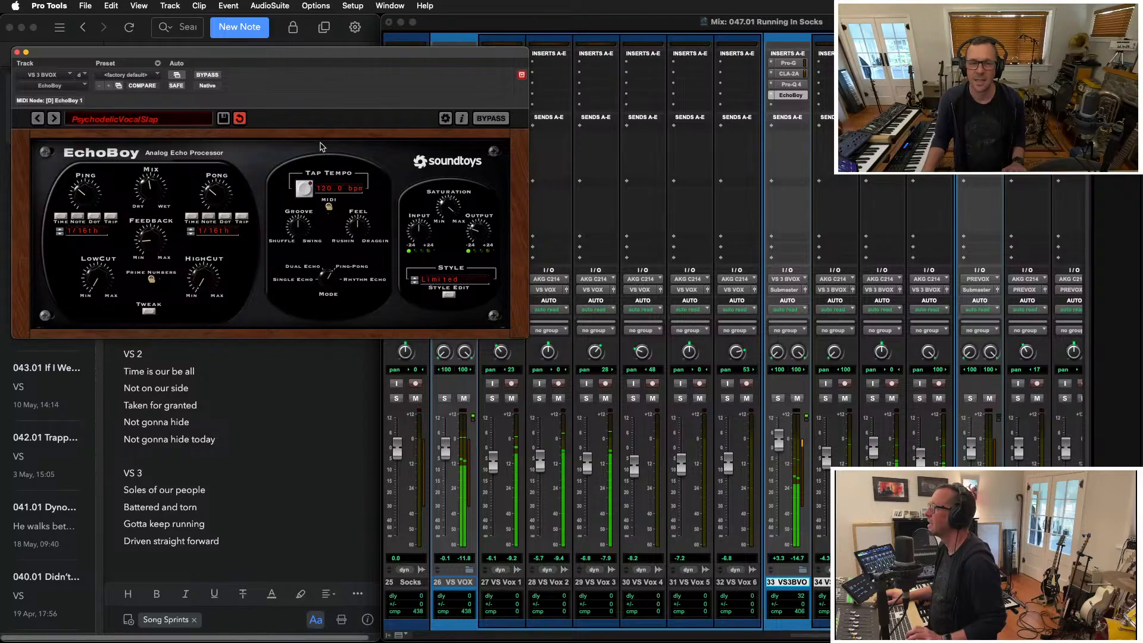
click(17, 53)
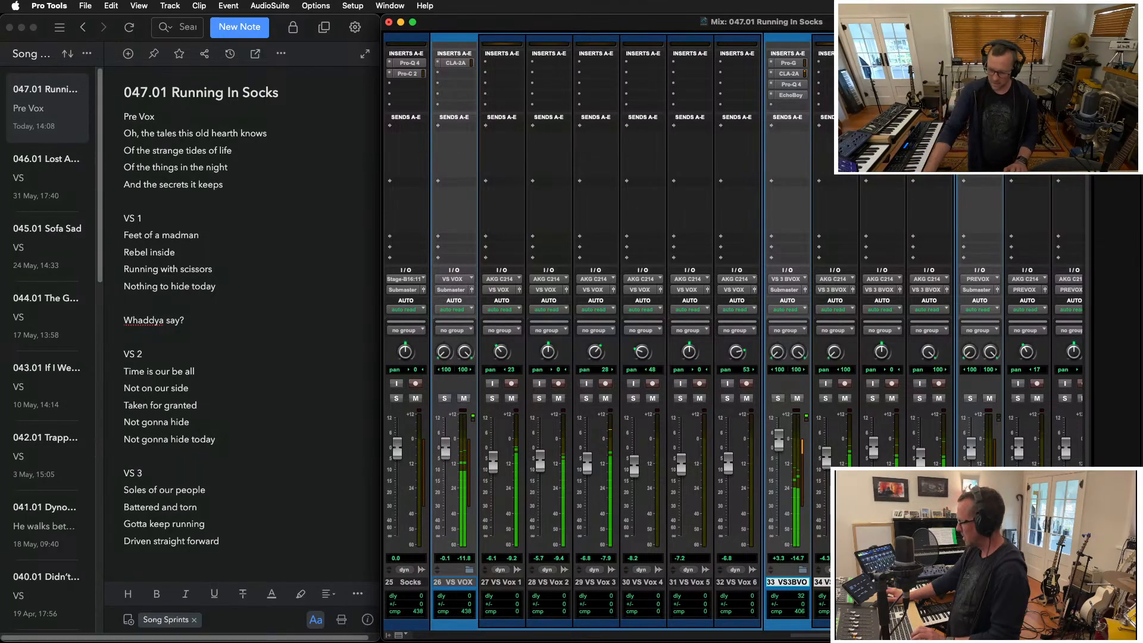
In the Edit window, delete the tail ends of the VS Vox 1, 2 and 3 clips from bar 101 onward
key(super+equal)
click(790, 438)
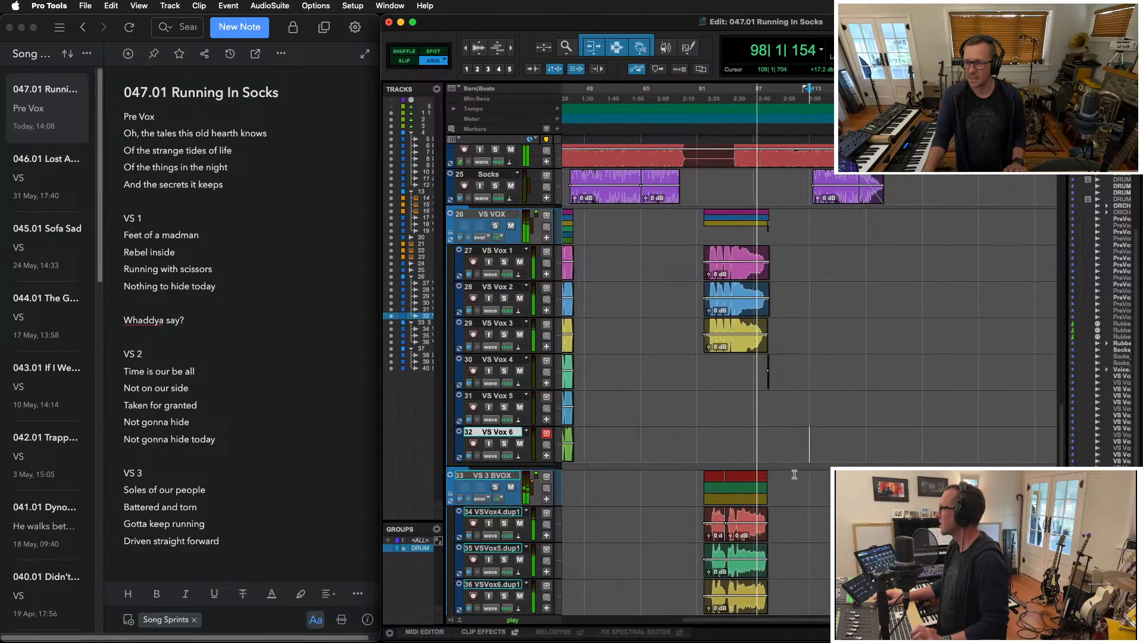
click(786, 372)
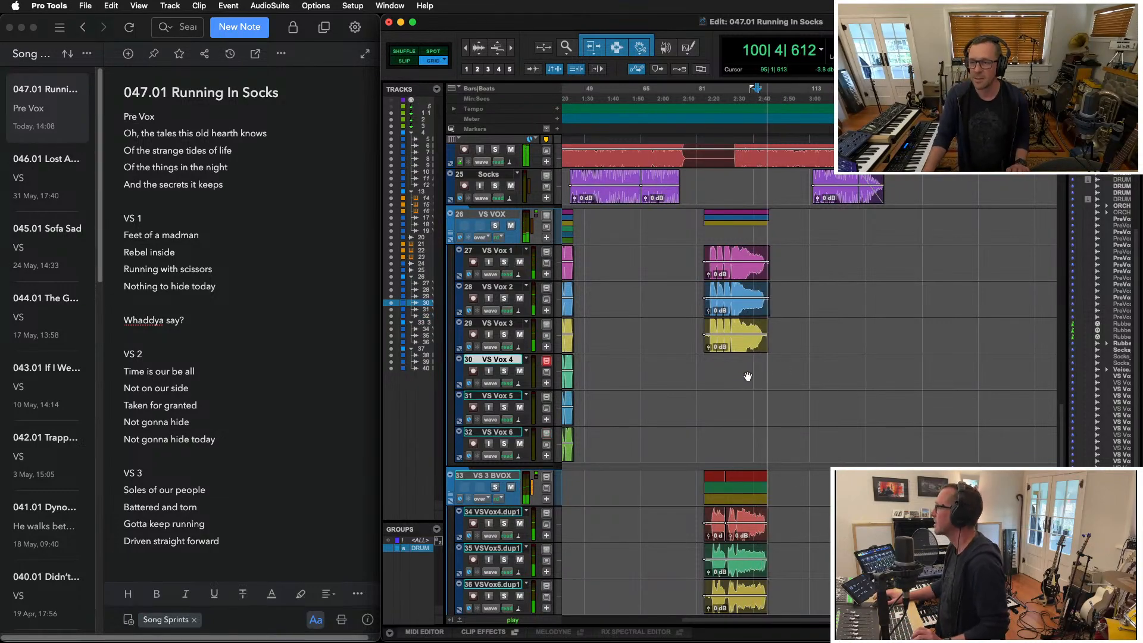
key(space)
key(t)
key(t)
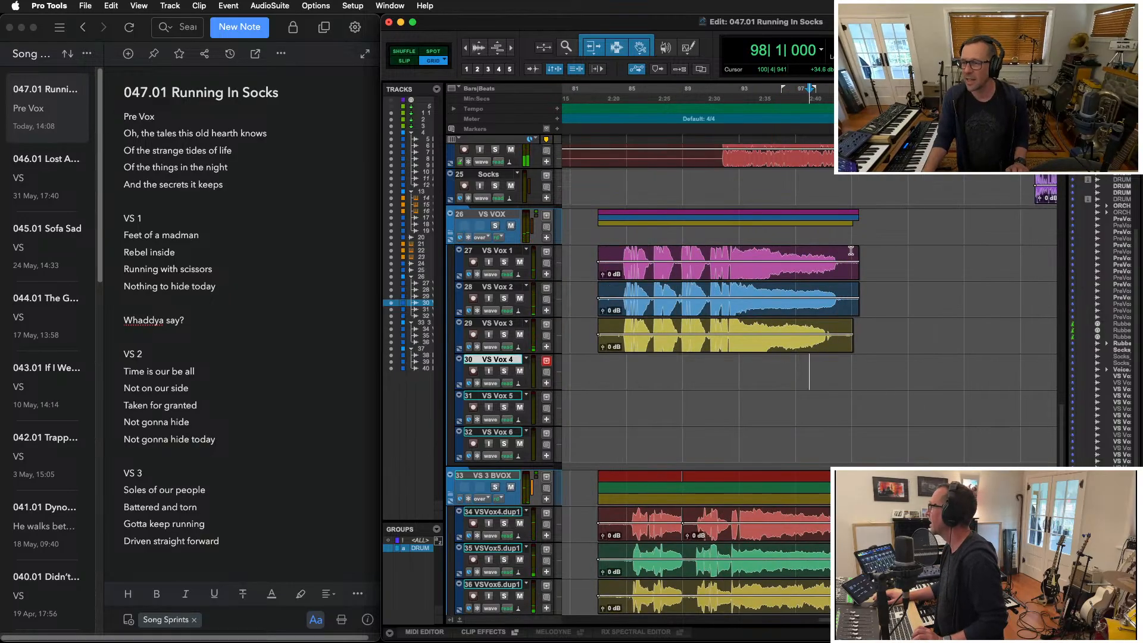
drag(851, 251, 885, 324)
key(Delete)
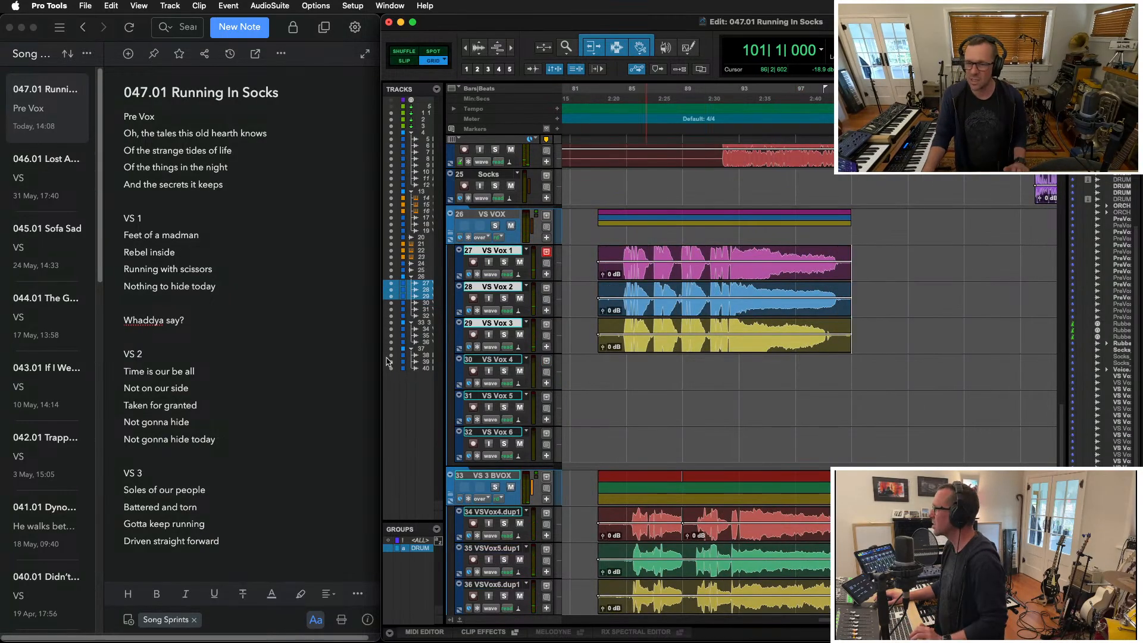
Create one EL Gat track directly below Socks using the LIVE inputs track presets
scroll(546, 208, up, 2)
click(488, 223)
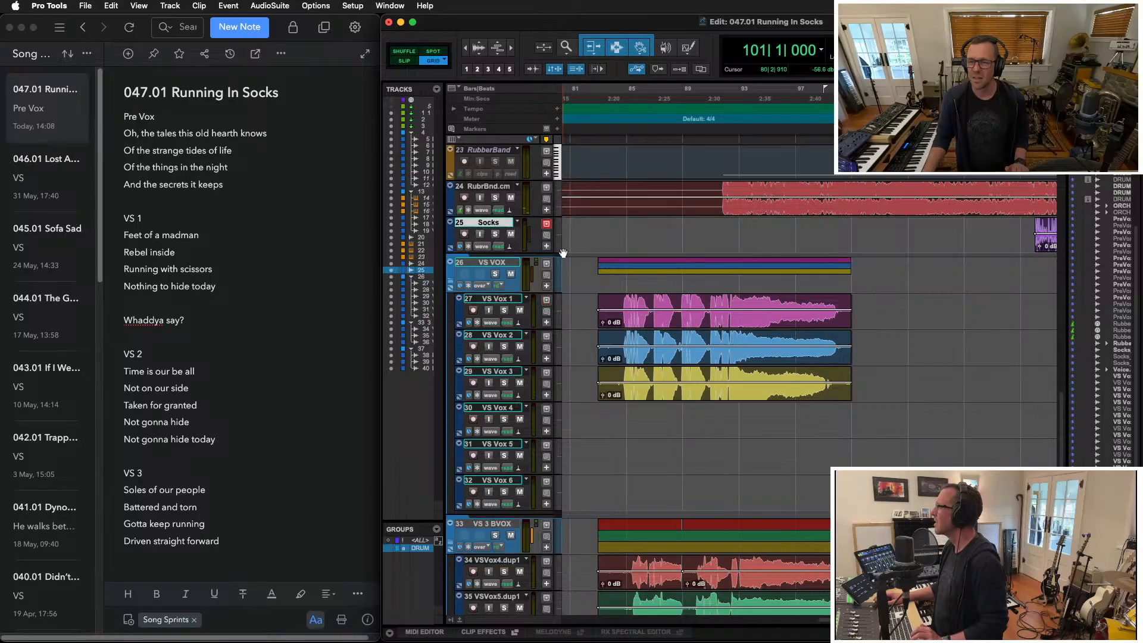
key(r)
key(r)
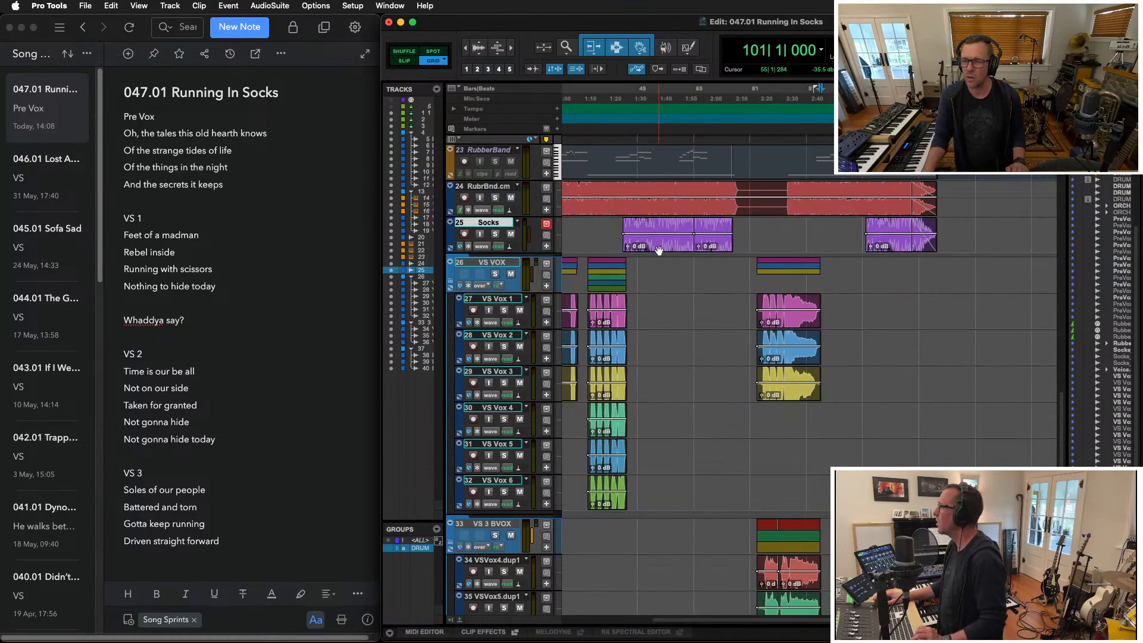
key(t)
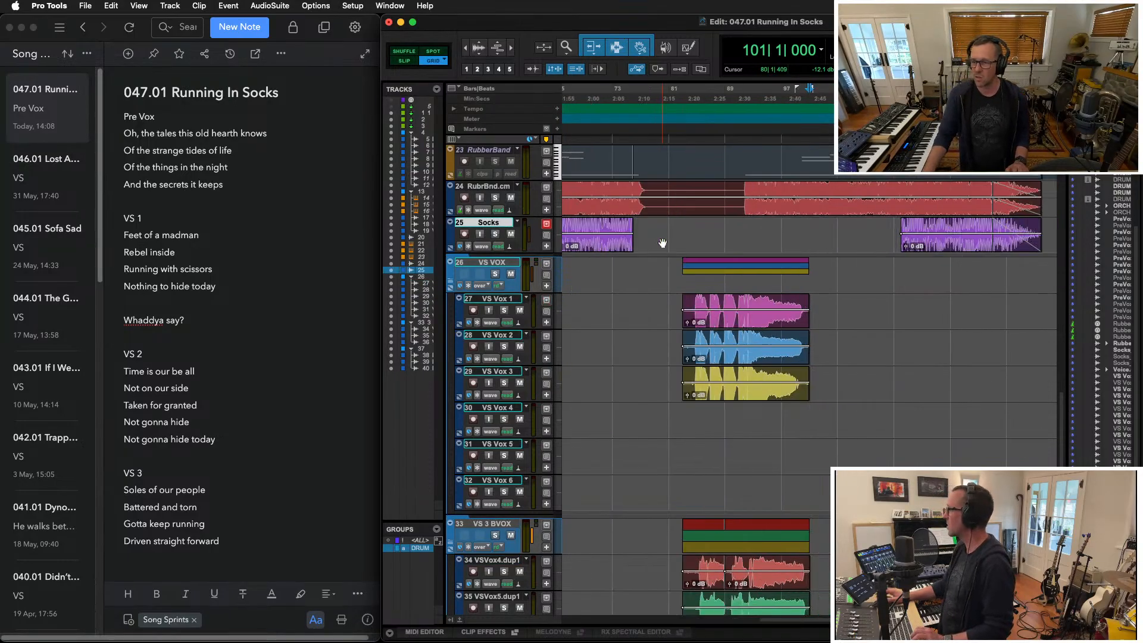
key(super+shift+n)
key(super+Down)
key(super+Down)
key(super+Down)
key(super+Down)
key(super+Down)
key(super+Down)
key(super+Down)
key(super+Down)
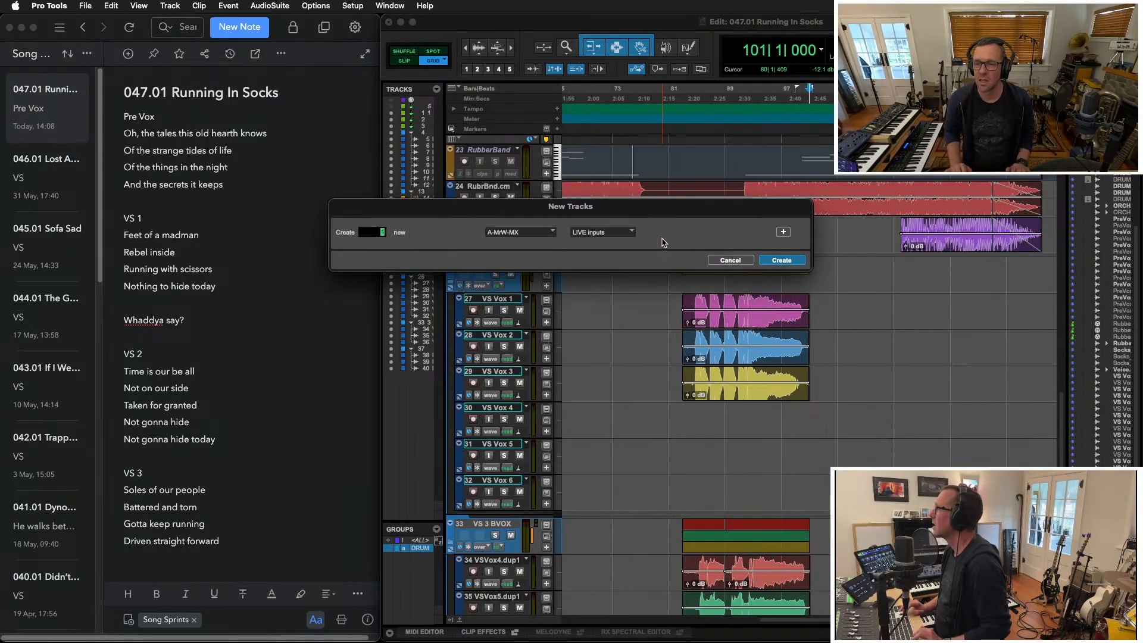
key(Return)
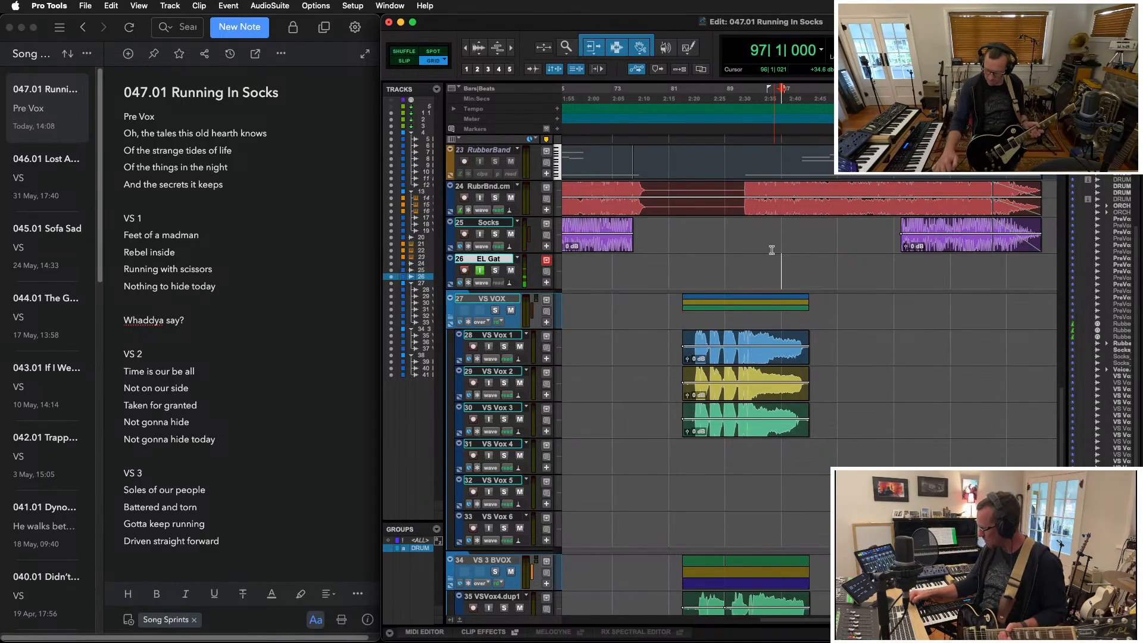
Record electric guitar on EL Gat from bar 97, discarding the first take and recording again until about bar 116
key(KP_3)
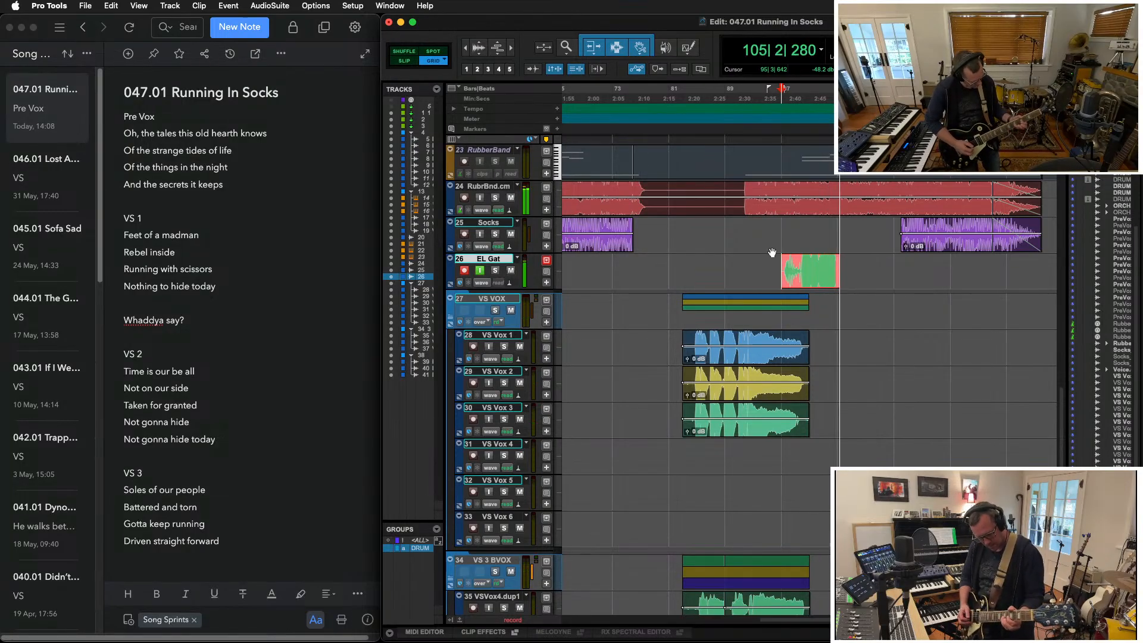
key(super+period)
key(super+space)
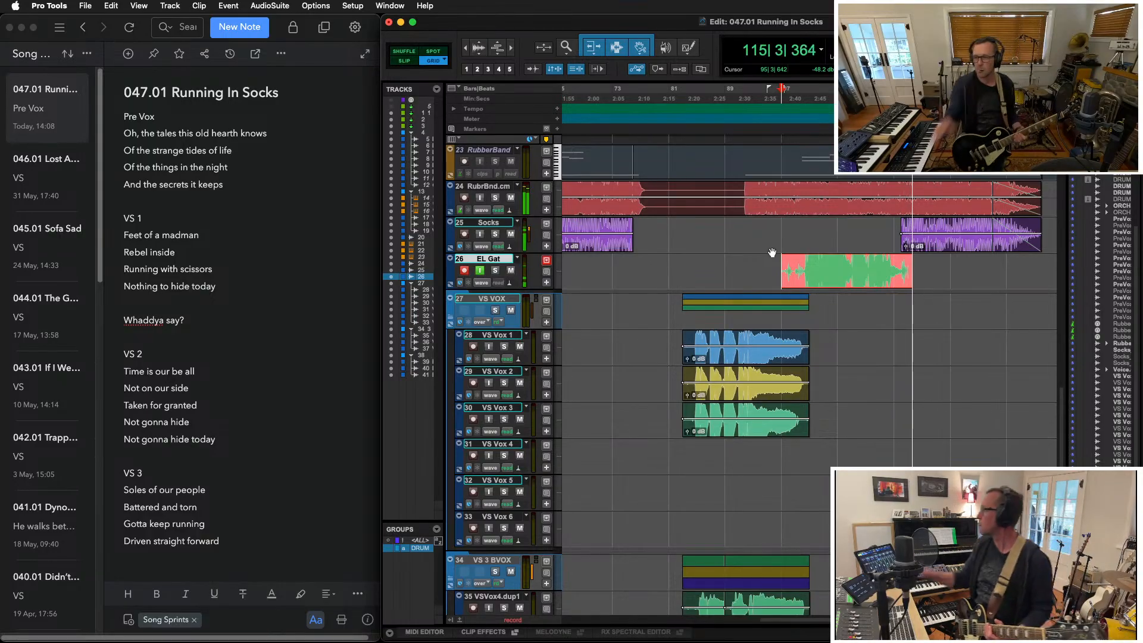
key(space)
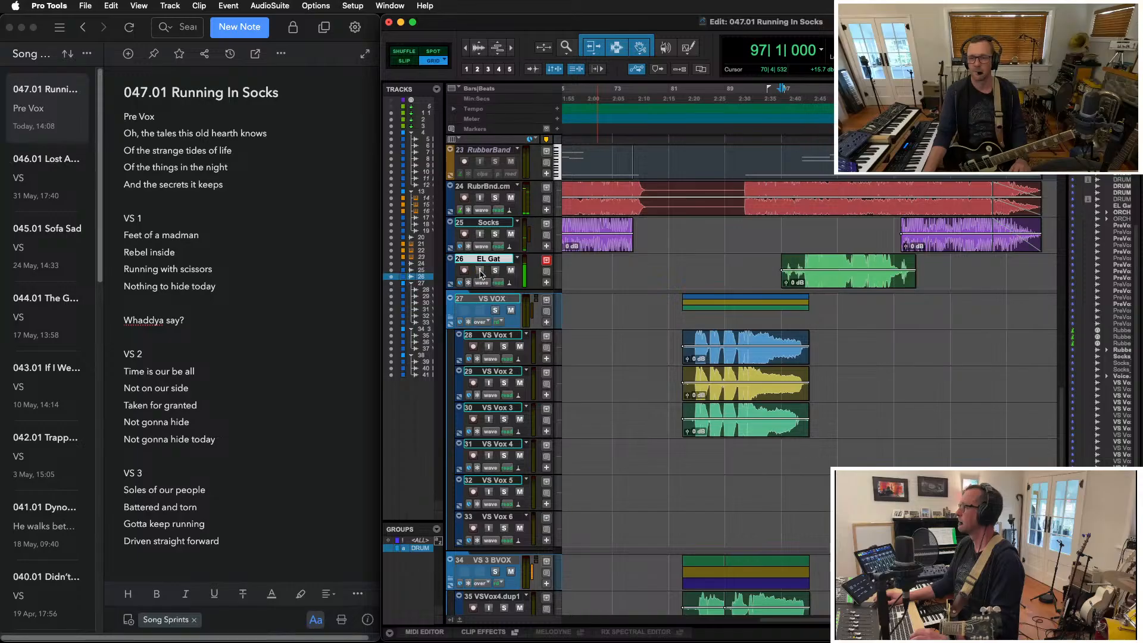
Add a fade-in of about one bar to the start of the last Socks clip, near bar 113
click(894, 231)
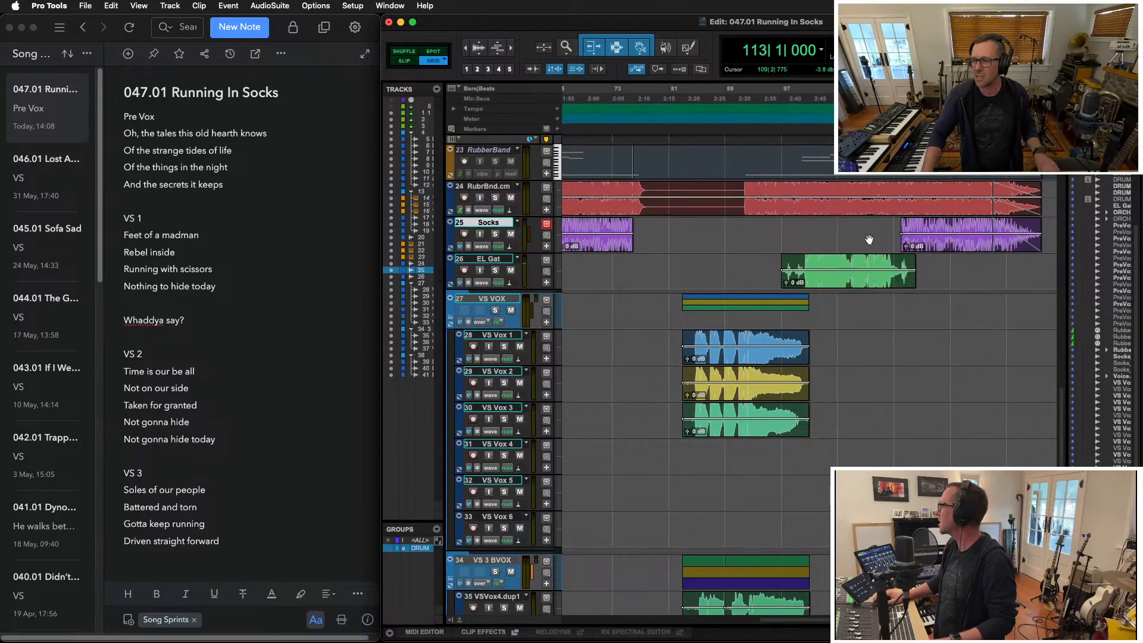
key(space)
key(t)
key(t)
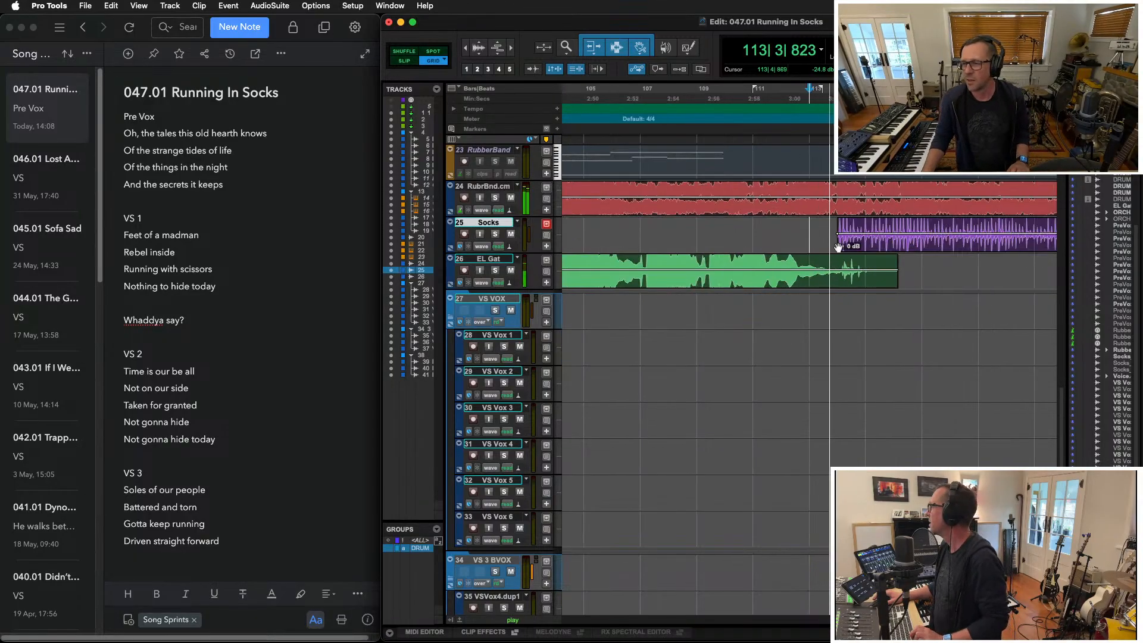
click(840, 222)
drag(840, 222, 864, 222)
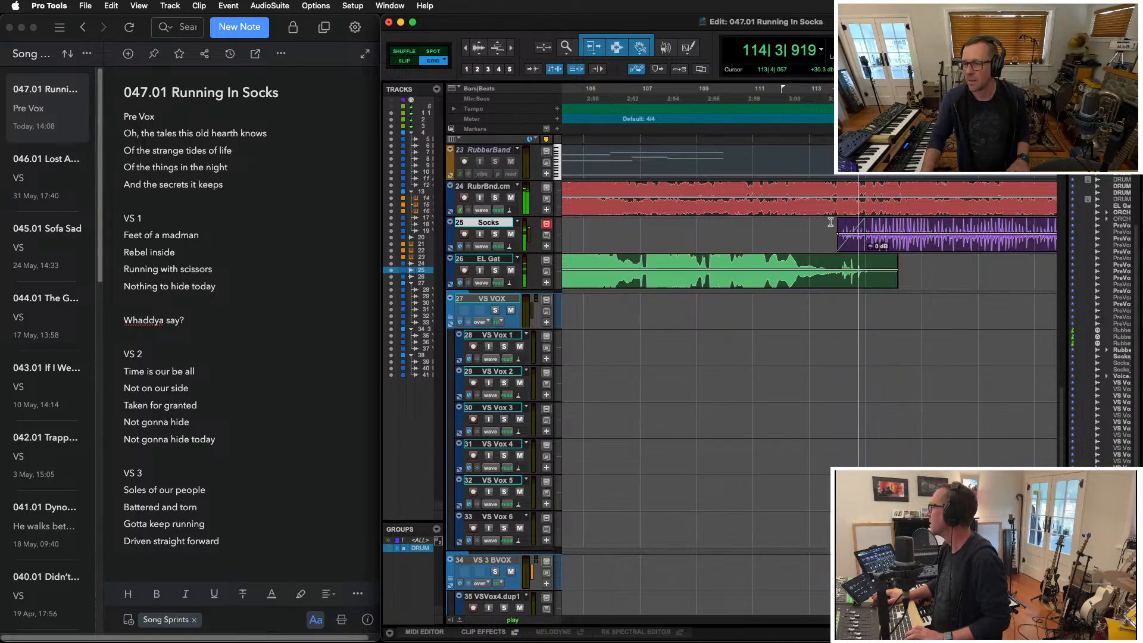
Try trimming the end of the EL Gat clip at the last Socks clip's start, undo it, and fade out from there instead
click(838, 261)
key(s)
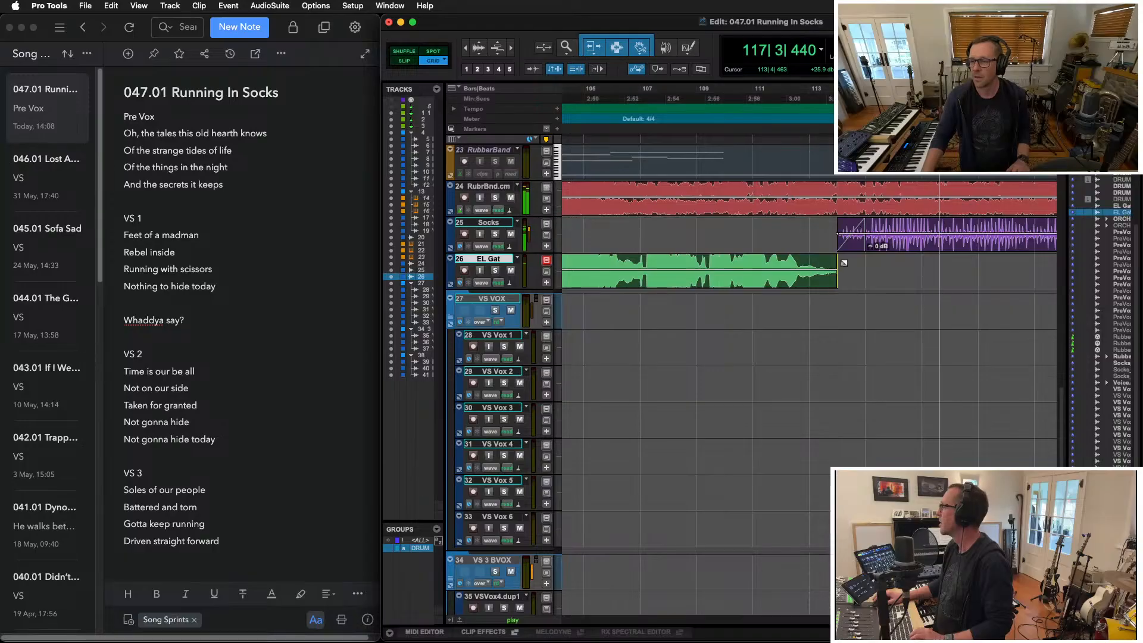
key(super+z)
key(g)
Trim the EL Gat clip's start to bar 99 with a fade-in to bar 101, and lower its clip gain to -1.6 dB
key(r)
key(r)
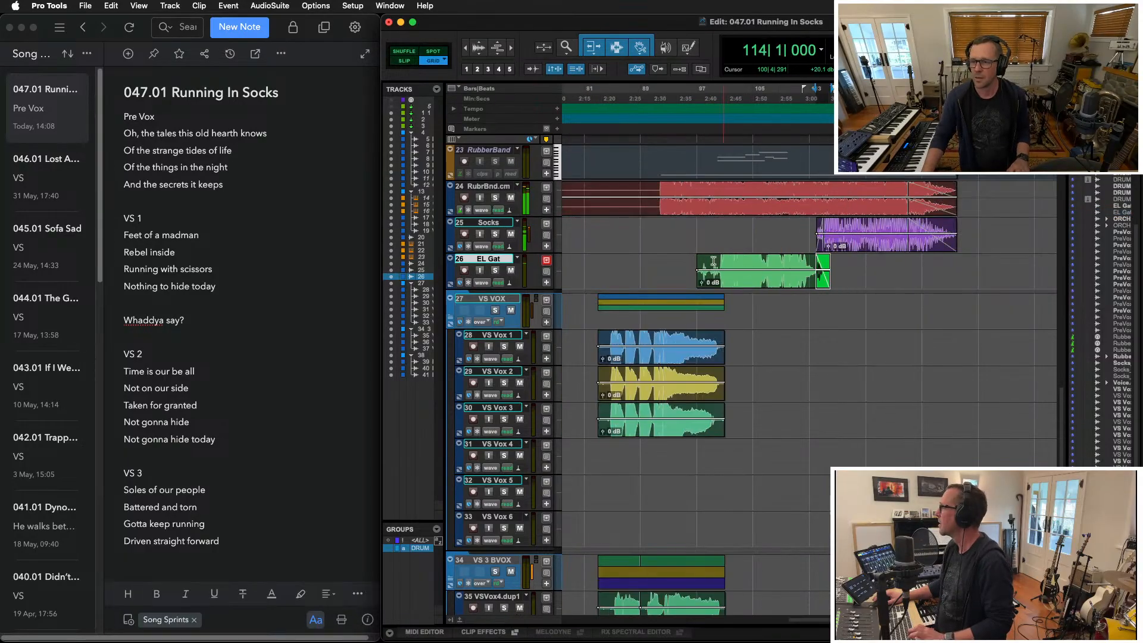
click(714, 260)
key(t)
key(t)
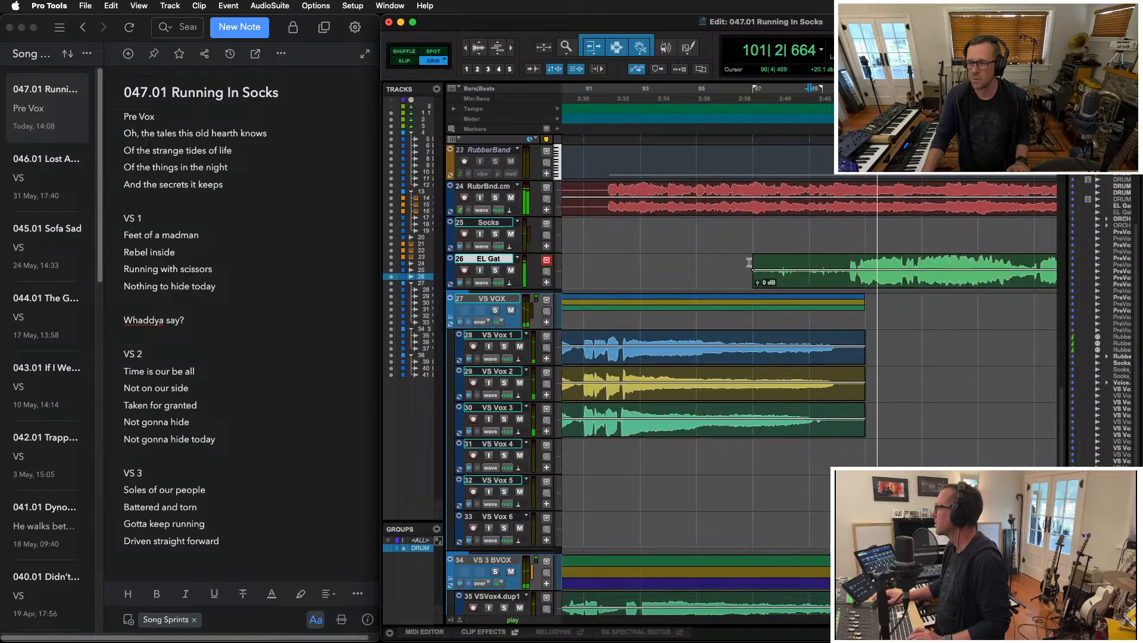
drag(755, 270, 856, 258)
key(r)
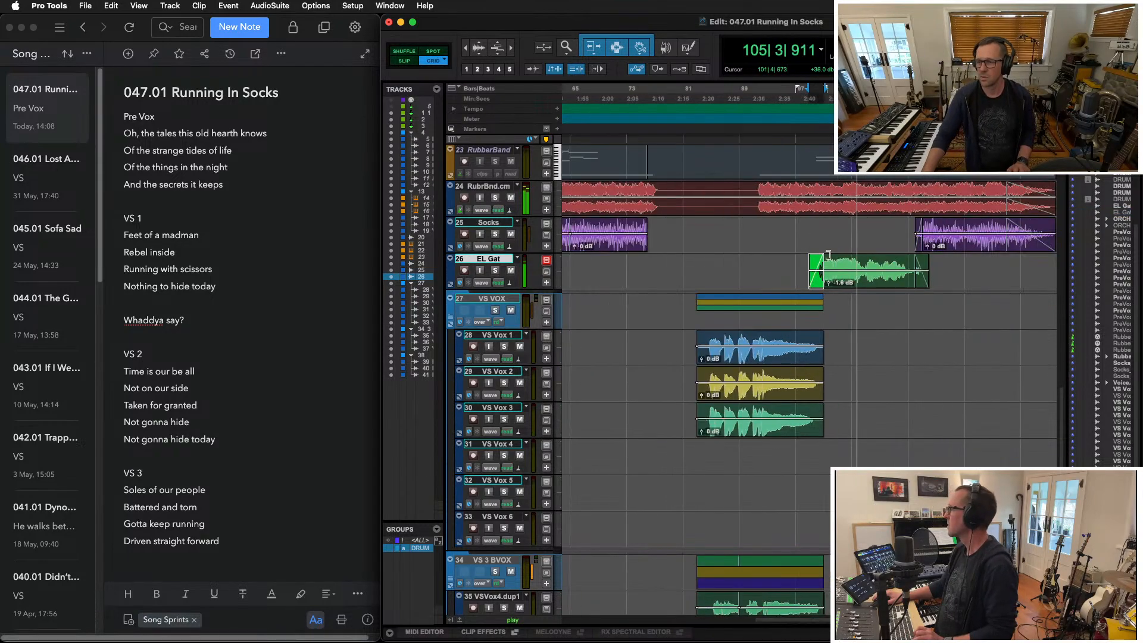
Raise the EL Gat track's volume fader to -10.2 dB in the Mix window
key(r)
key(super+equal)
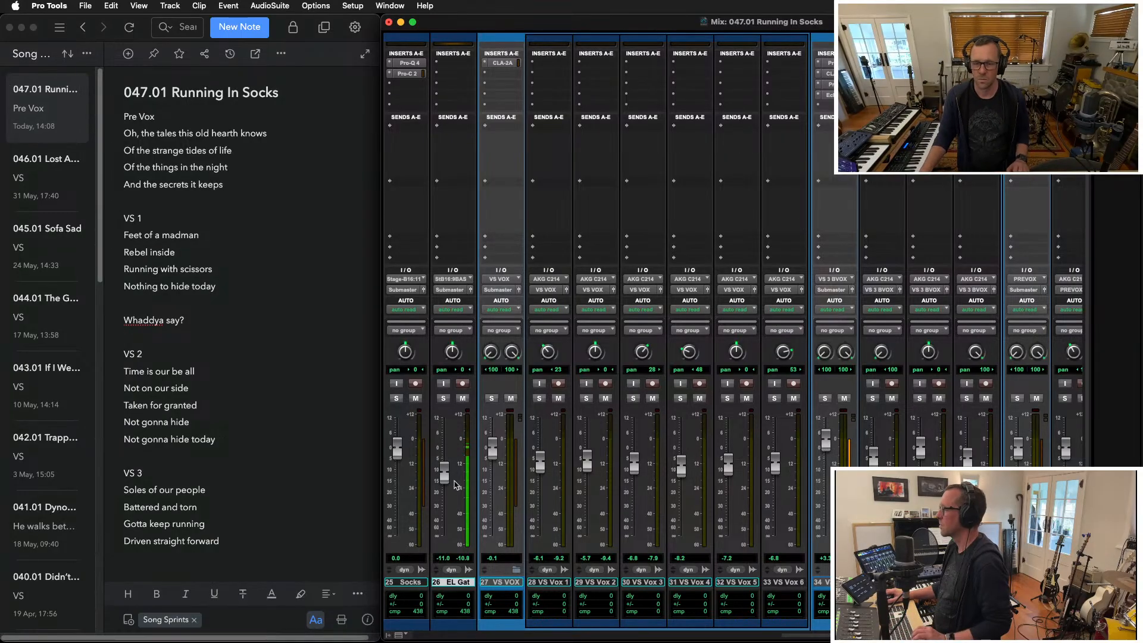
drag(444, 474, 444, 471)
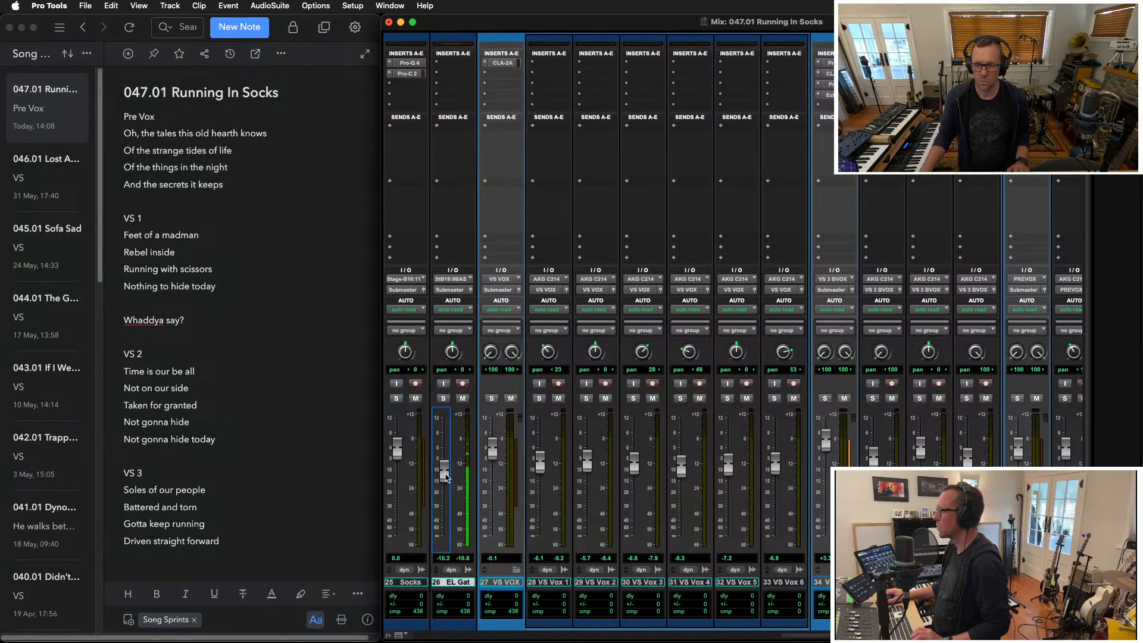
Insert the mono/stereo FabFilter Timeless 3 delay on EL Gat and load its Flexible Slapback Delay bM preset
click(438, 62)
mouse_move(462, 110)
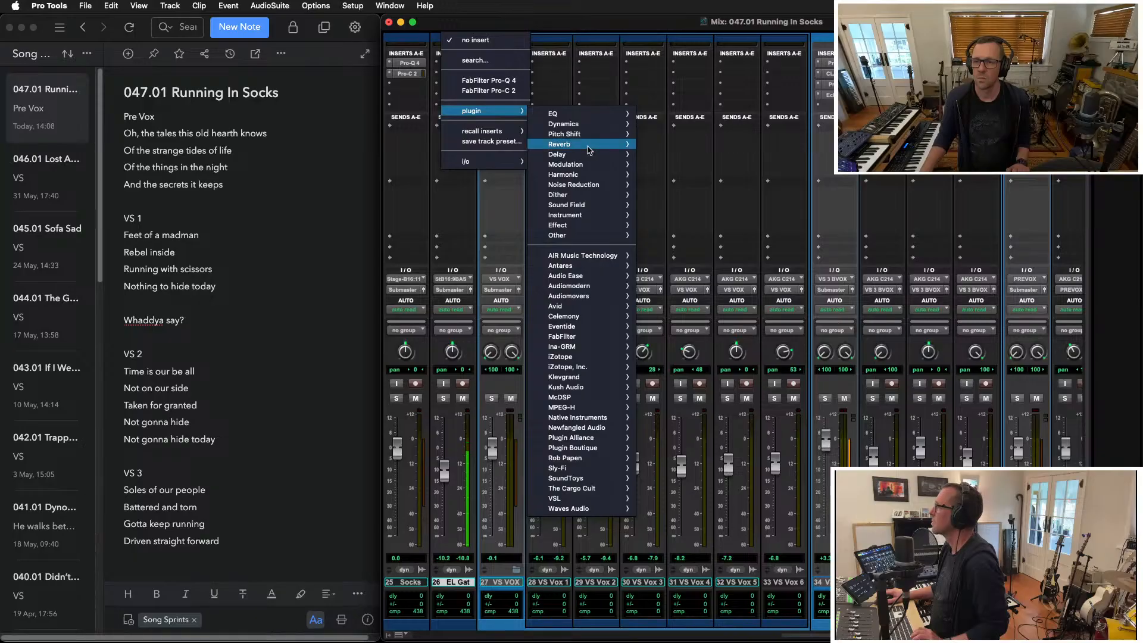
mouse_move(577, 156)
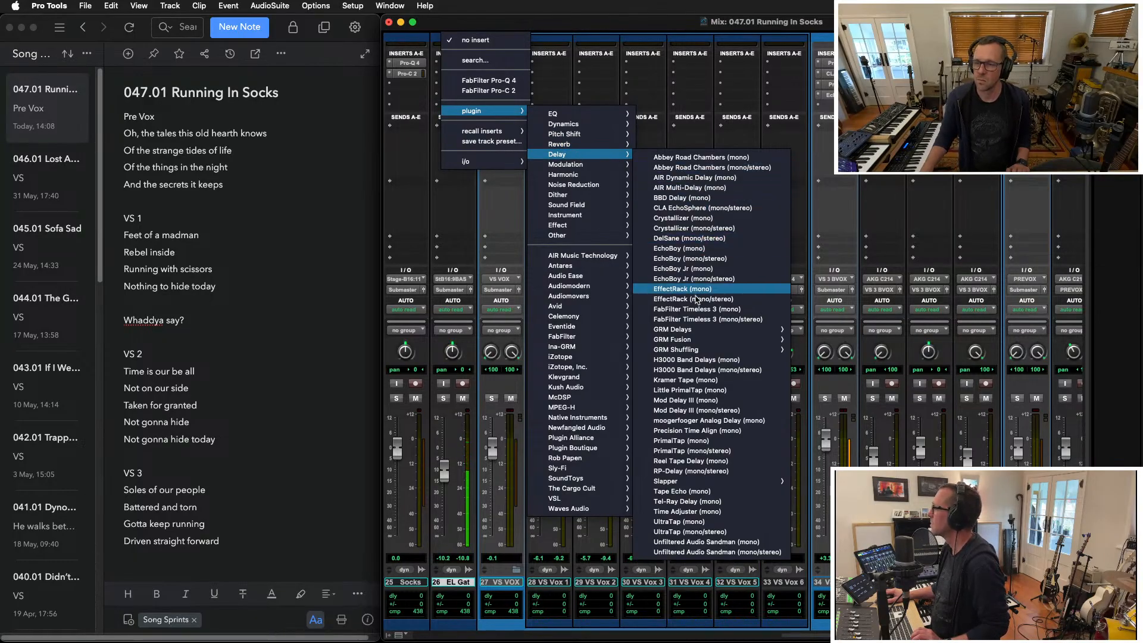
click(692, 317)
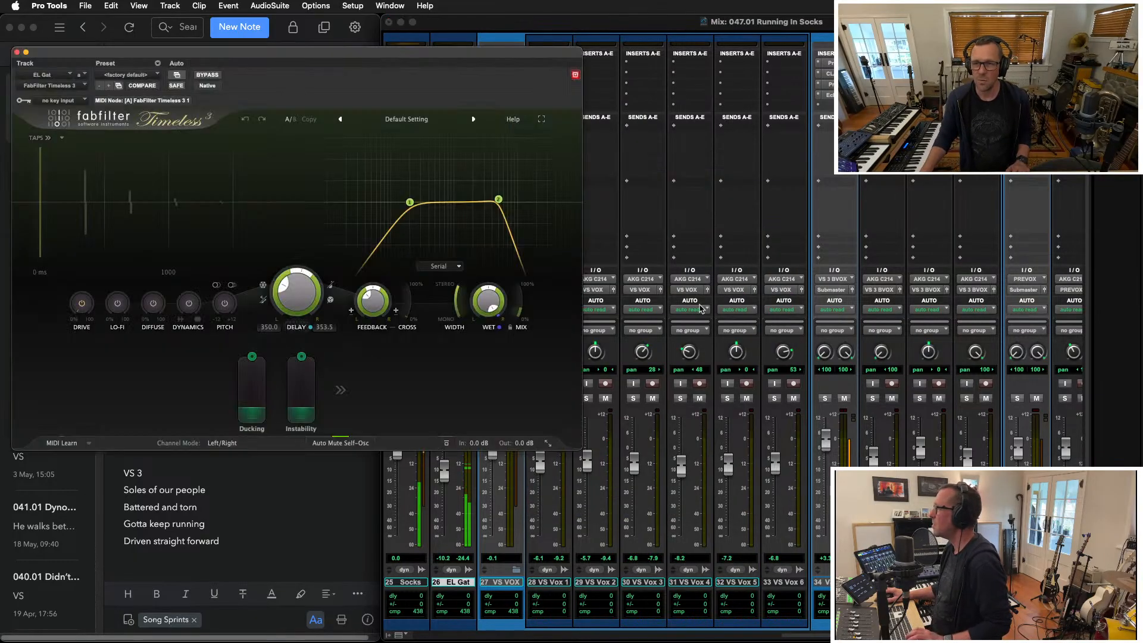
click(405, 121)
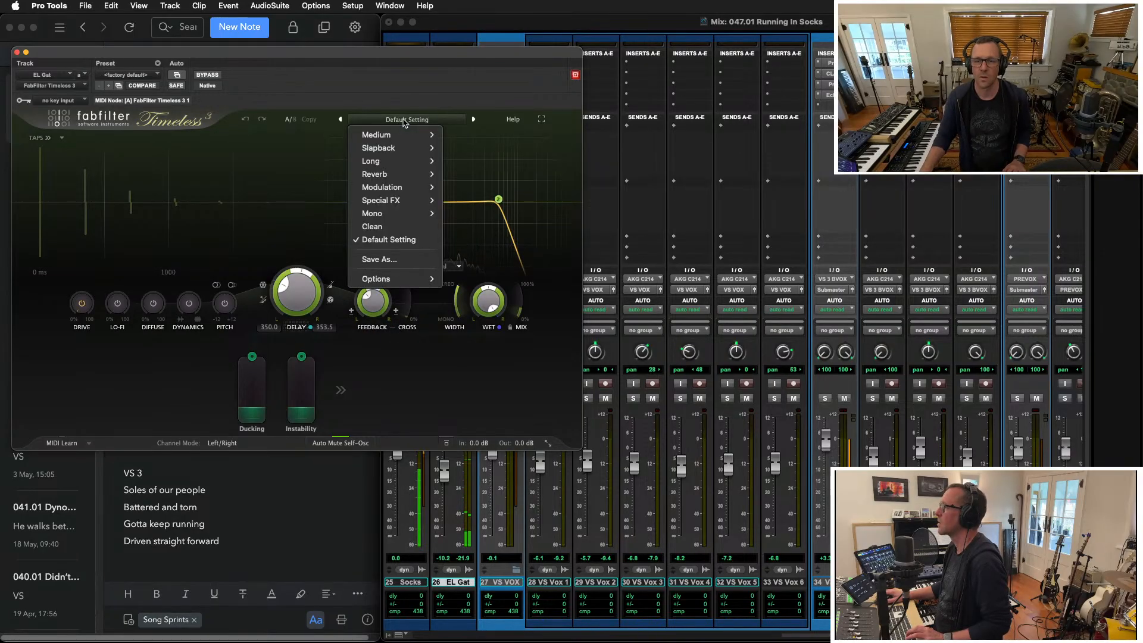
mouse_move(398, 152)
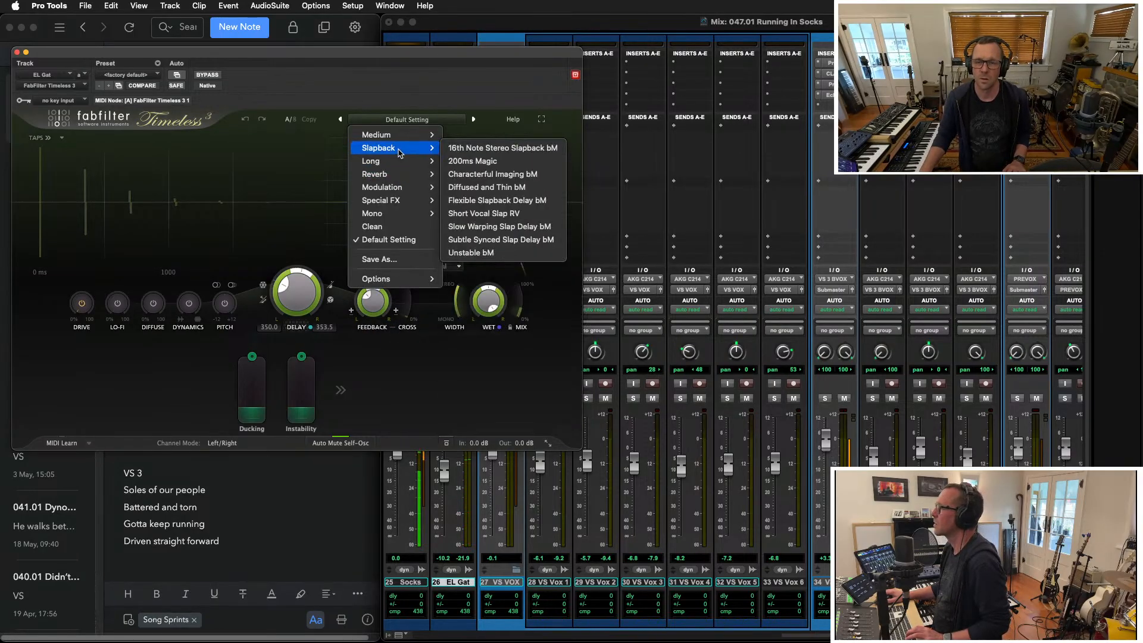
click(487, 200)
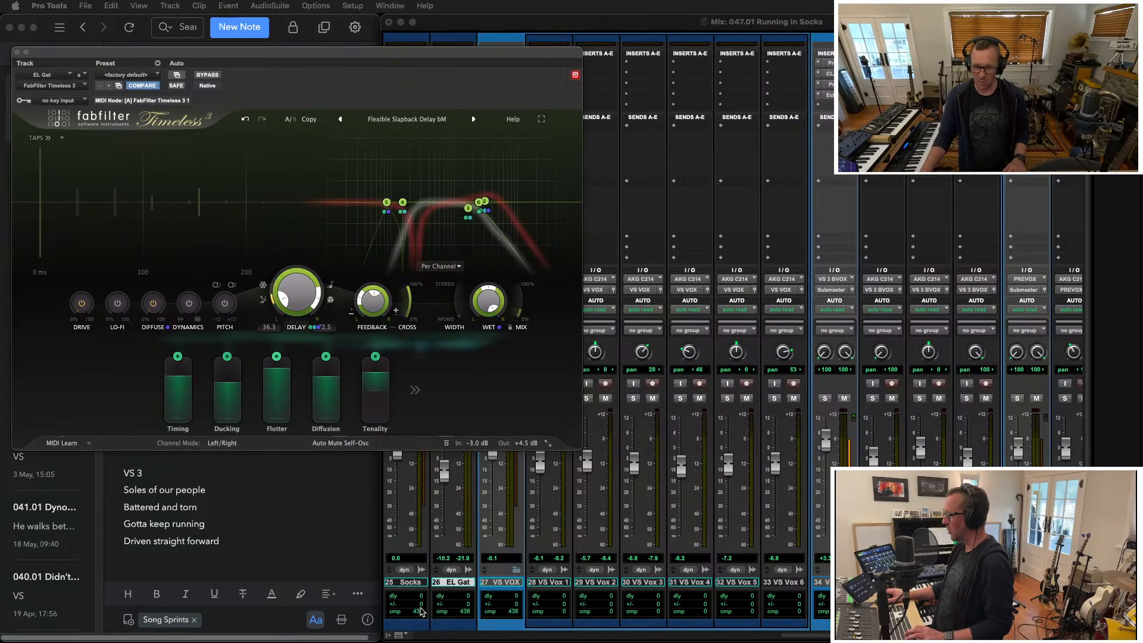
Solo the EL Gat track to audition the slapback delay and return to the Edit window
click(804, 19)
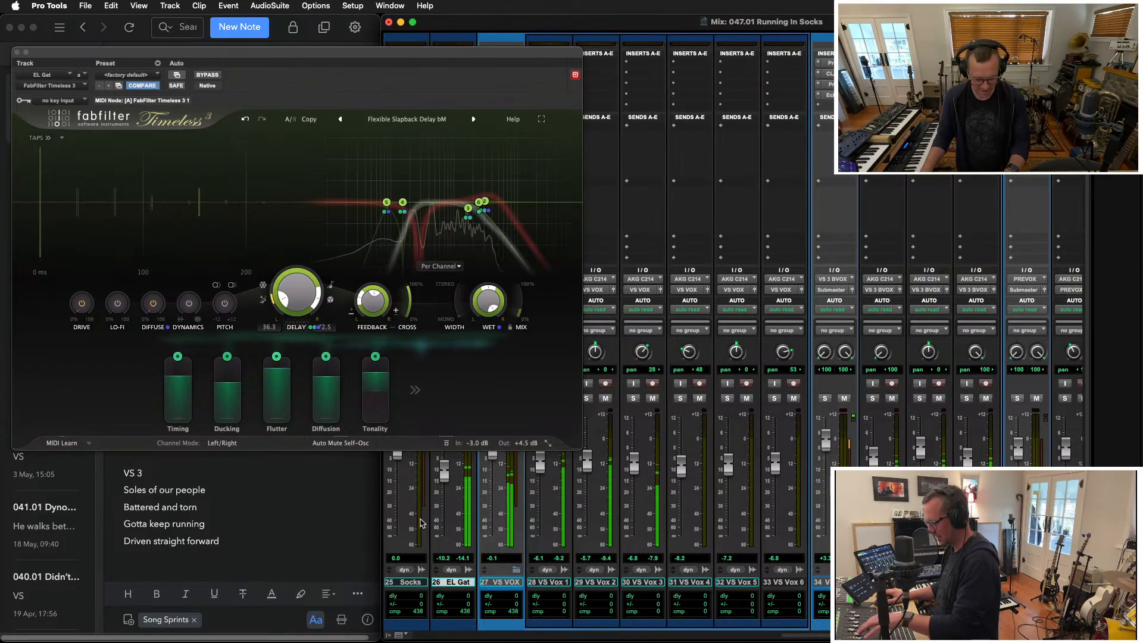
key(shift+s)
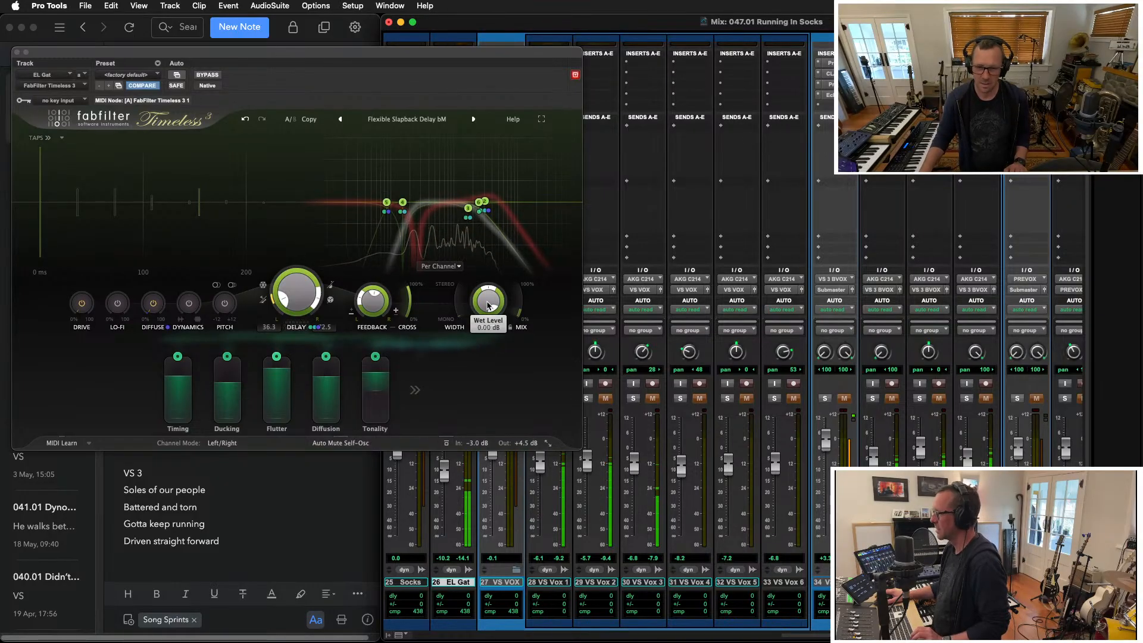
key(super+equal)
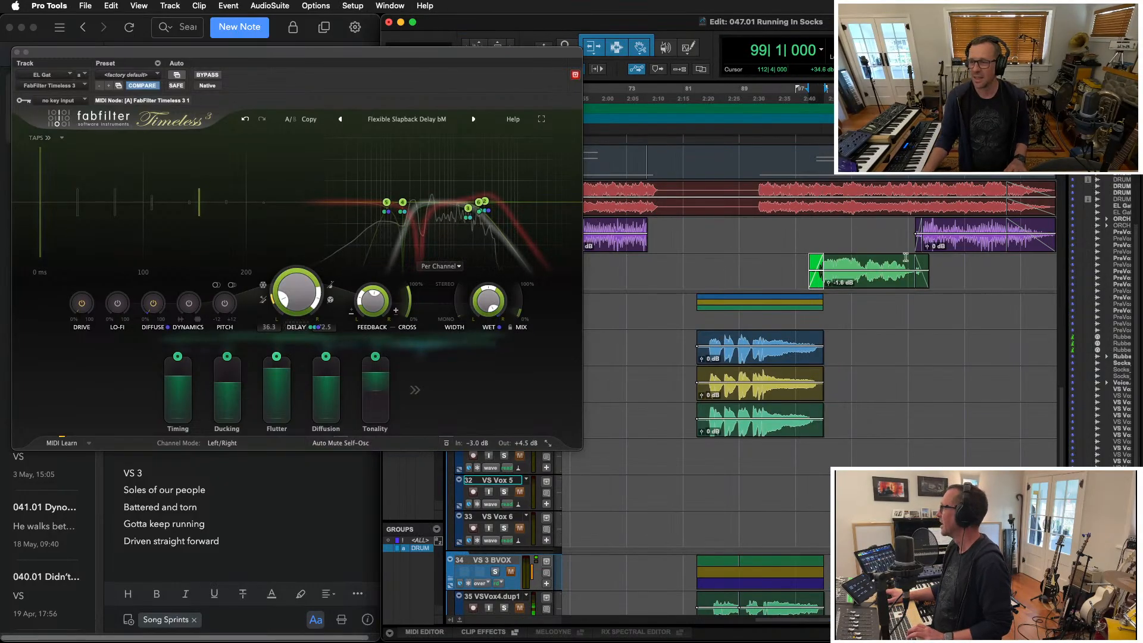
Trim the start of the EL Gat clip to bar 100, keeping the fade-in's end at bar 101
click(896, 287)
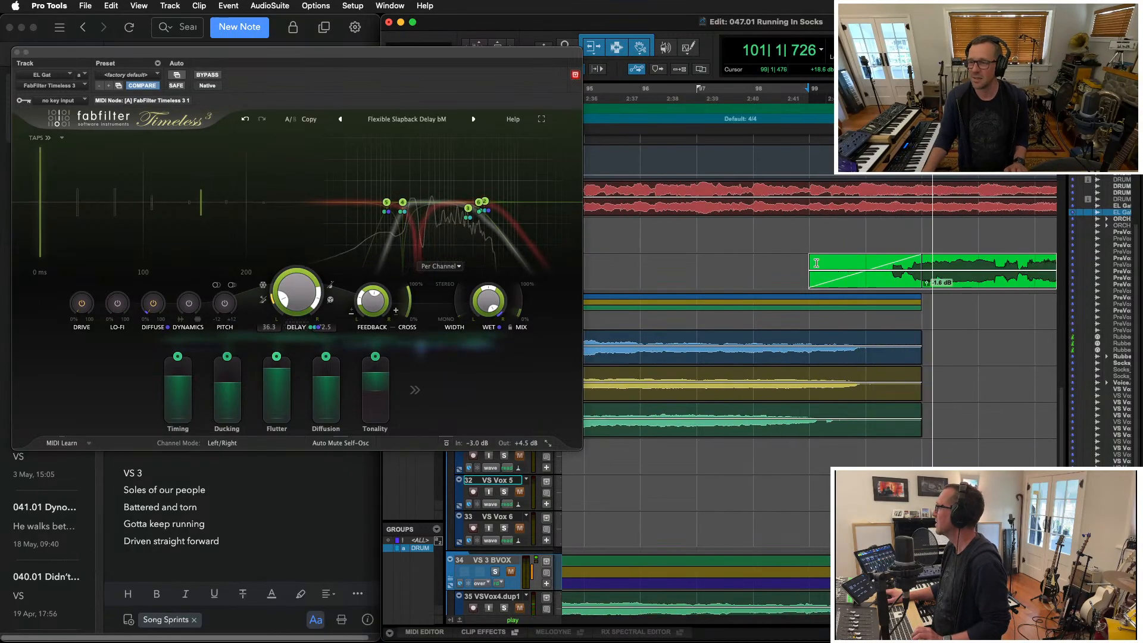
drag(815, 260, 856, 262)
key(space)
click(851, 262)
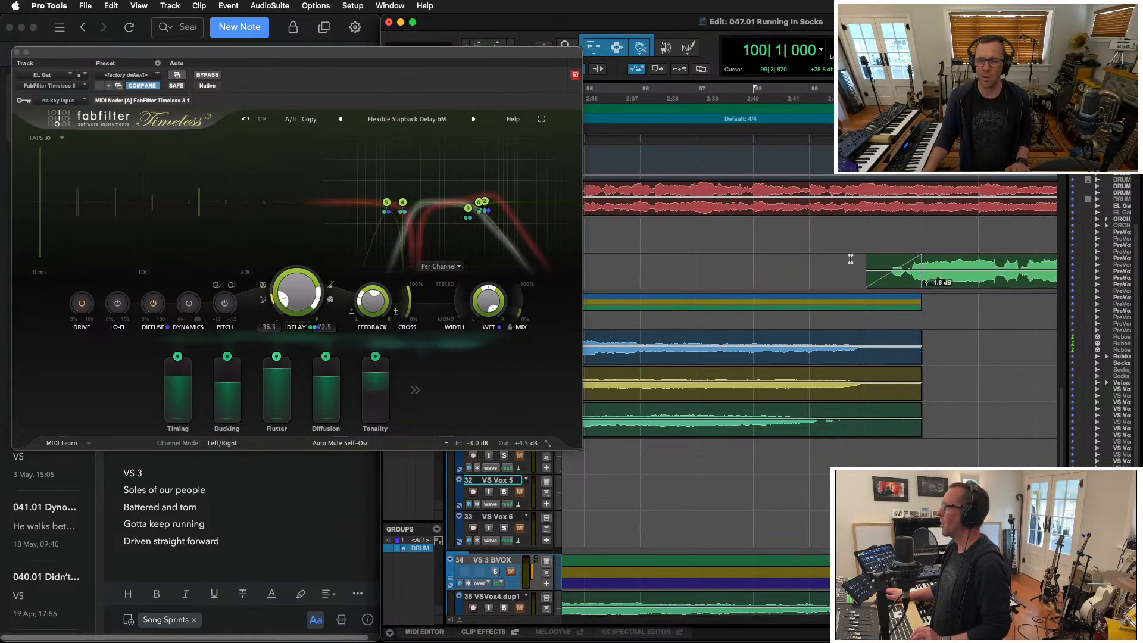
Shorten the EL Gat clip's end to bar 115 and start its fade-out at bar 113
scroll(854, 257, right, 8)
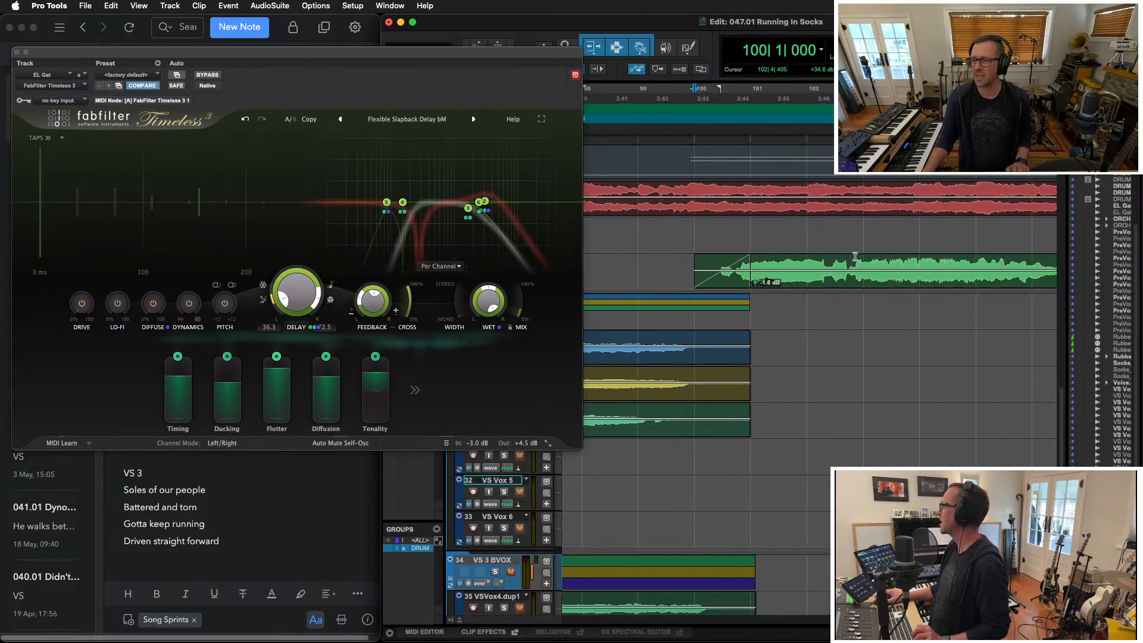
key(r)
scroll(854, 256, right, 12)
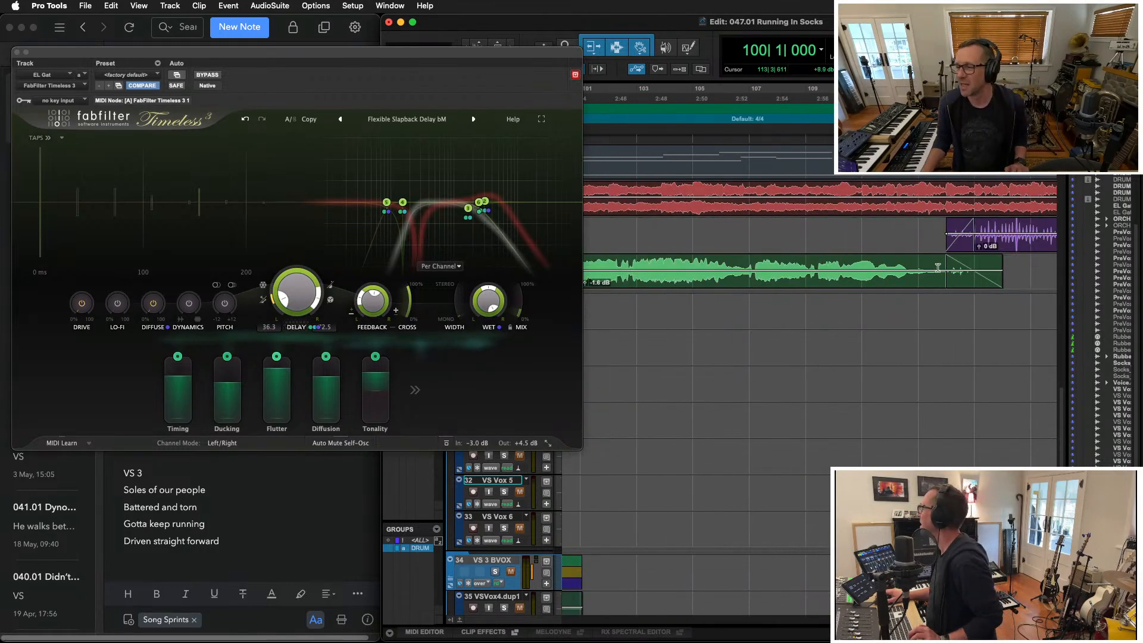
drag(940, 264, 919, 269)
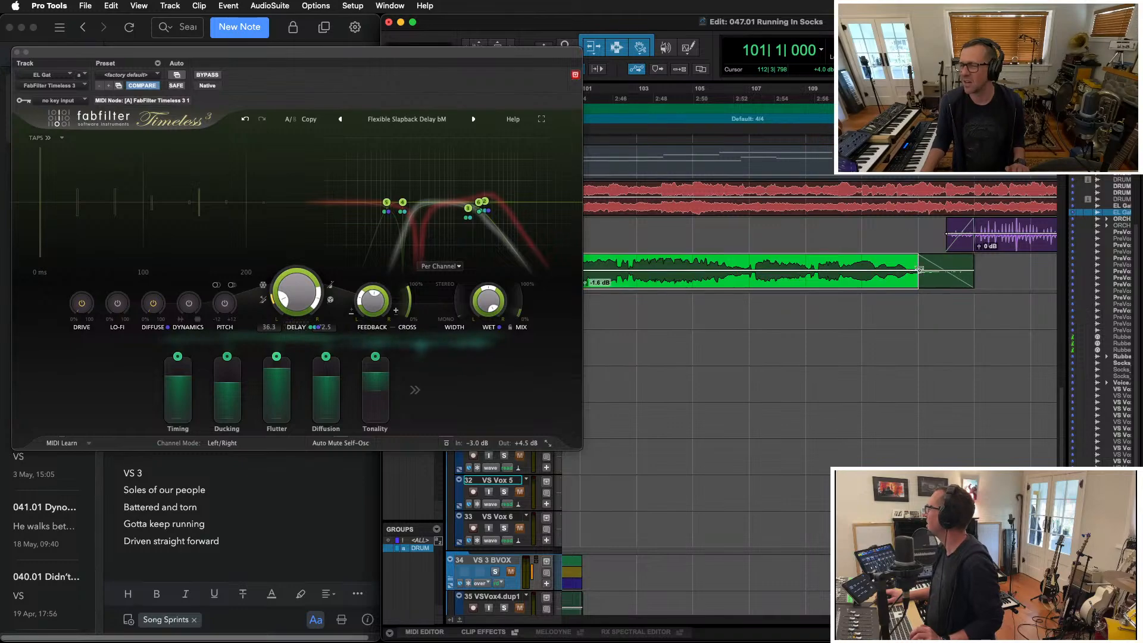
Play the edited guitar from bar 99, lengthen the Timeless 3 delay time to 168.4 ms, and close the plug-in
key(r)
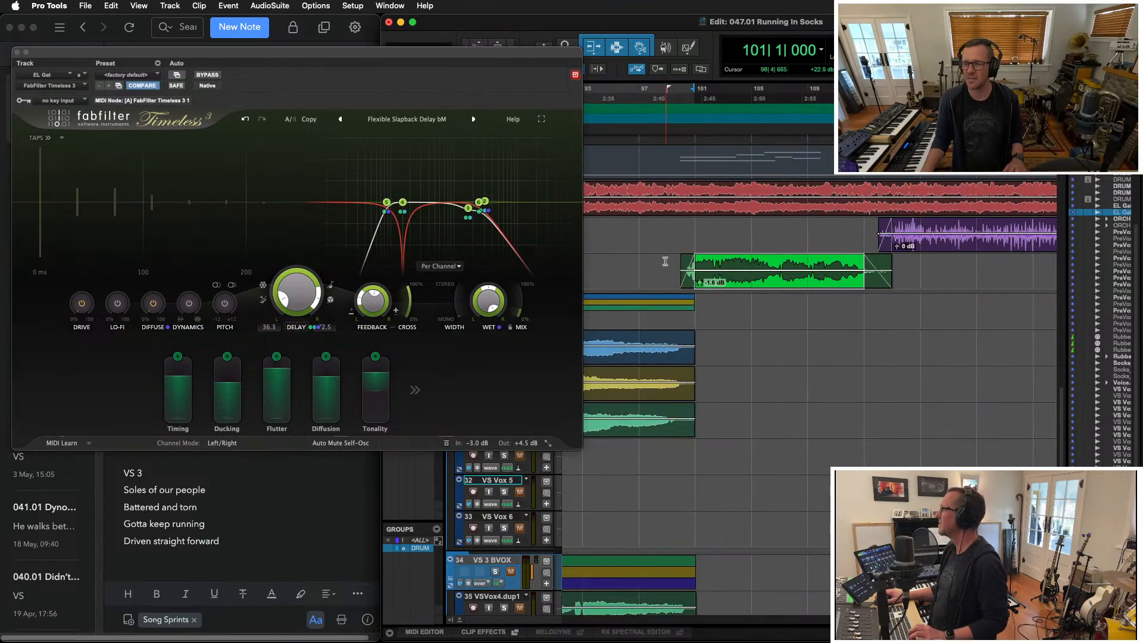
click(665, 261)
key(space)
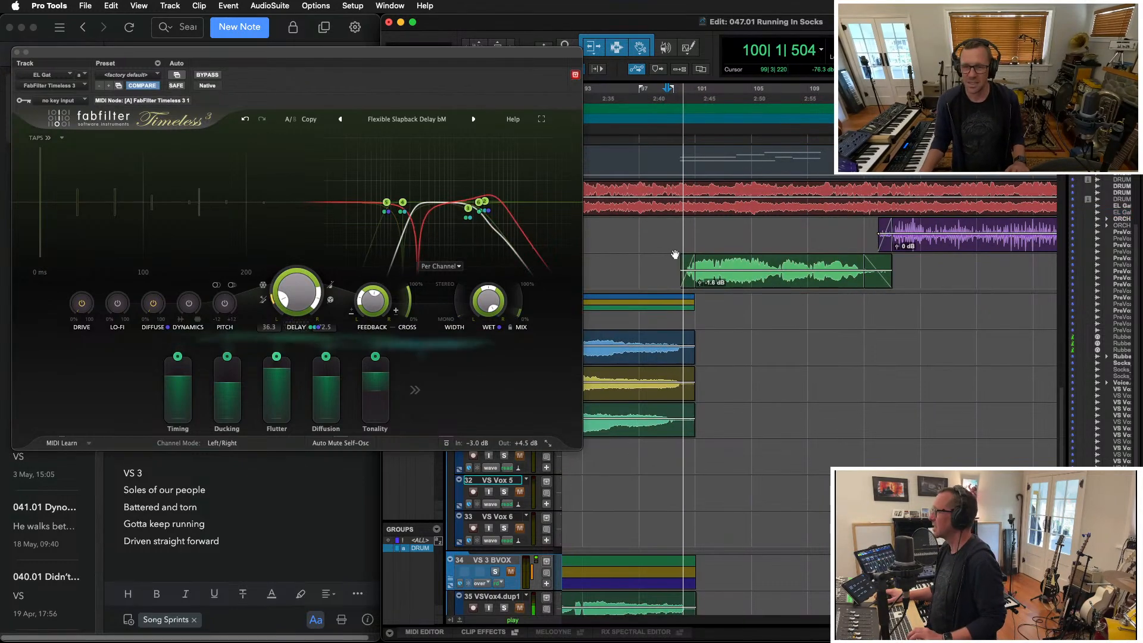
mouse_move(291, 293)
mouse_down()
mouse_move(289, 275)
mouse_move(288, 293)
mouse_up()
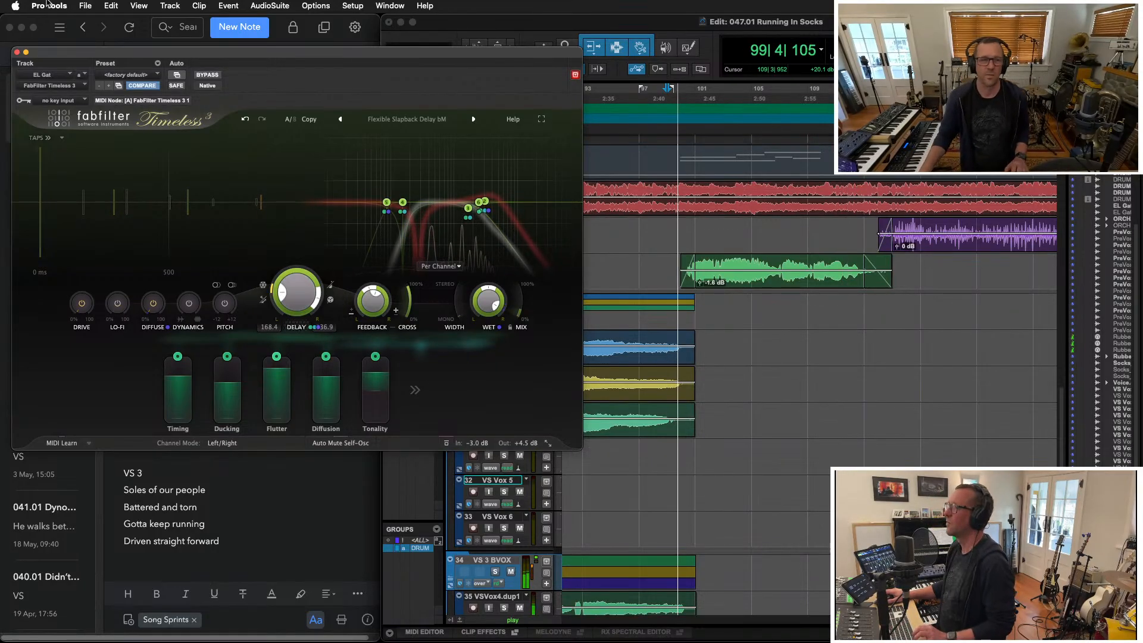
drag(18, 55, 131, 138)
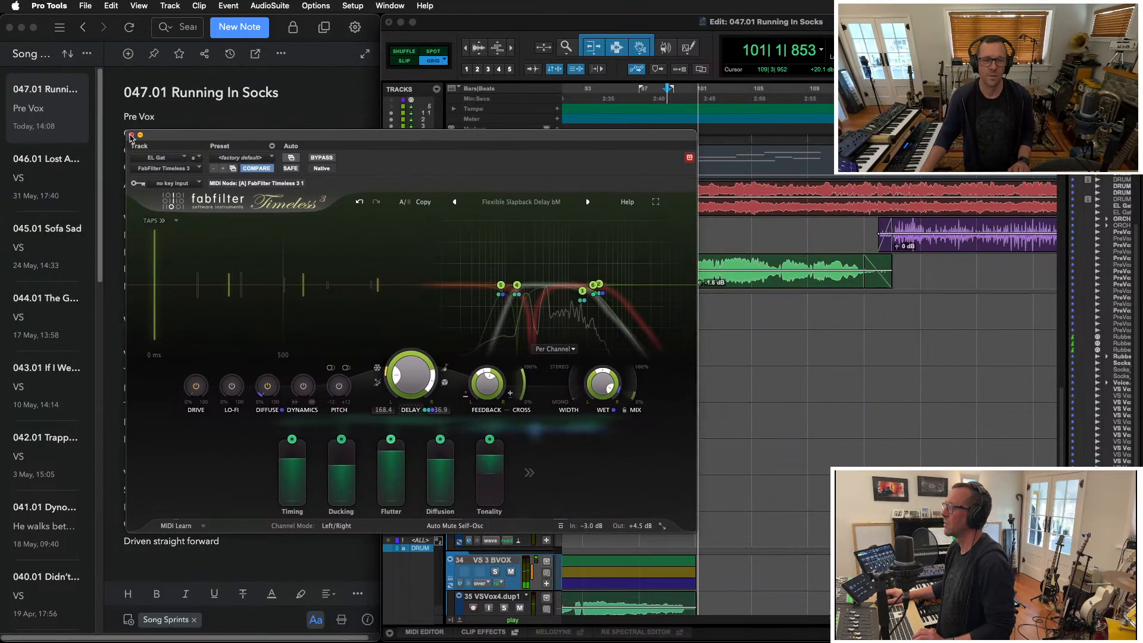
click(132, 136)
Listen to the EL Gat part in the full mix through the last Socks clip while reviewing the surrounding tracks
key(r)
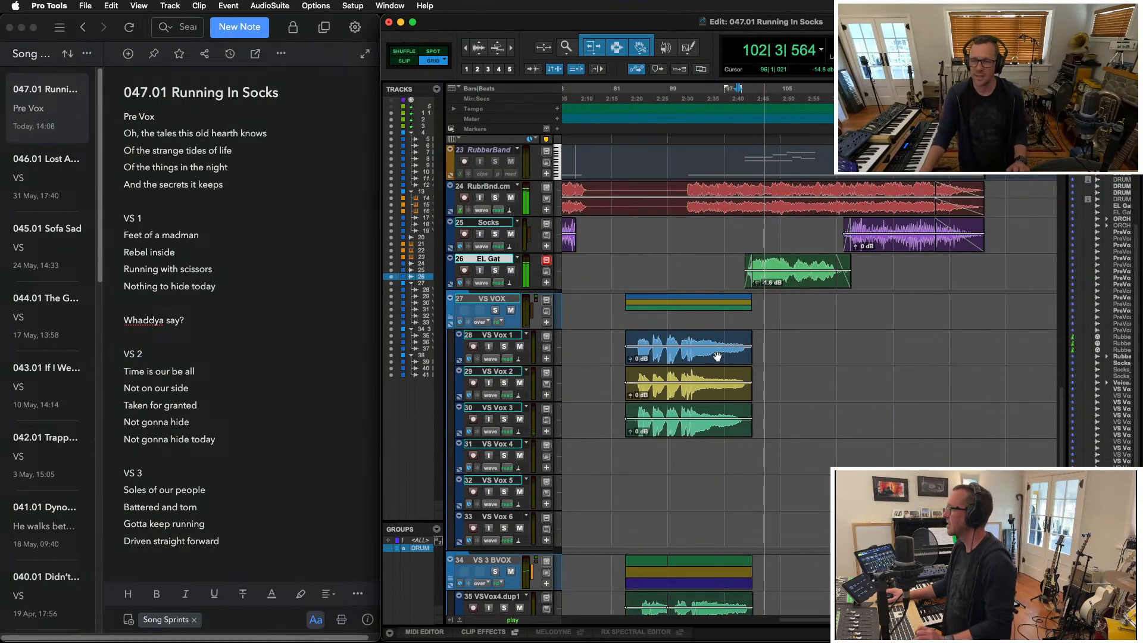
key(r)
scroll(716, 351, down, 1)
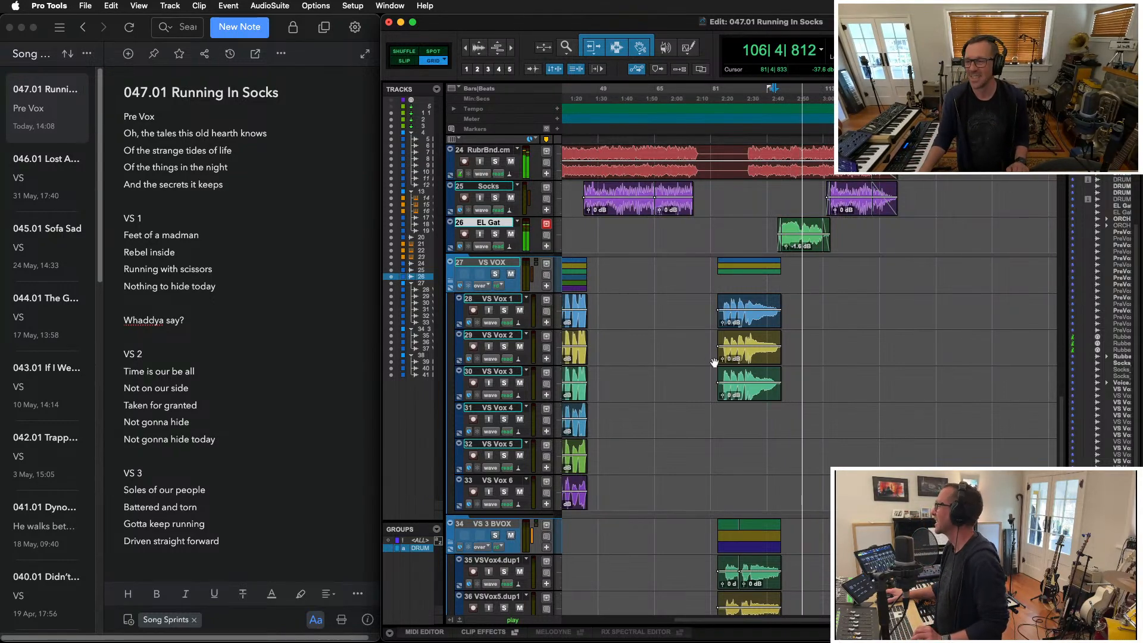
scroll(714, 358, left, 3)
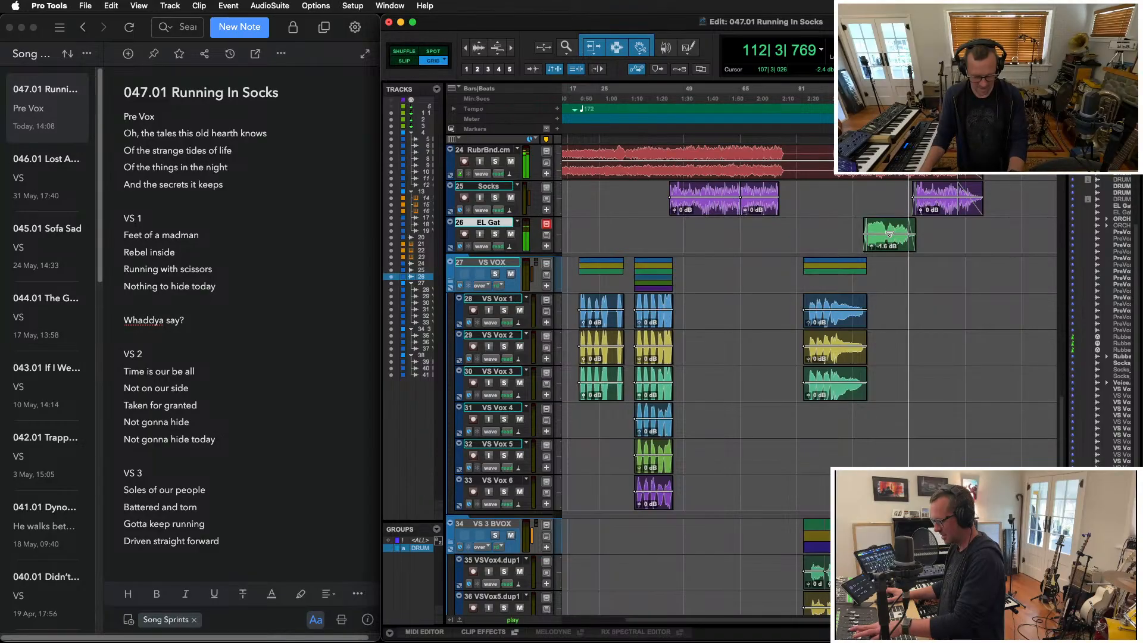
key(r)
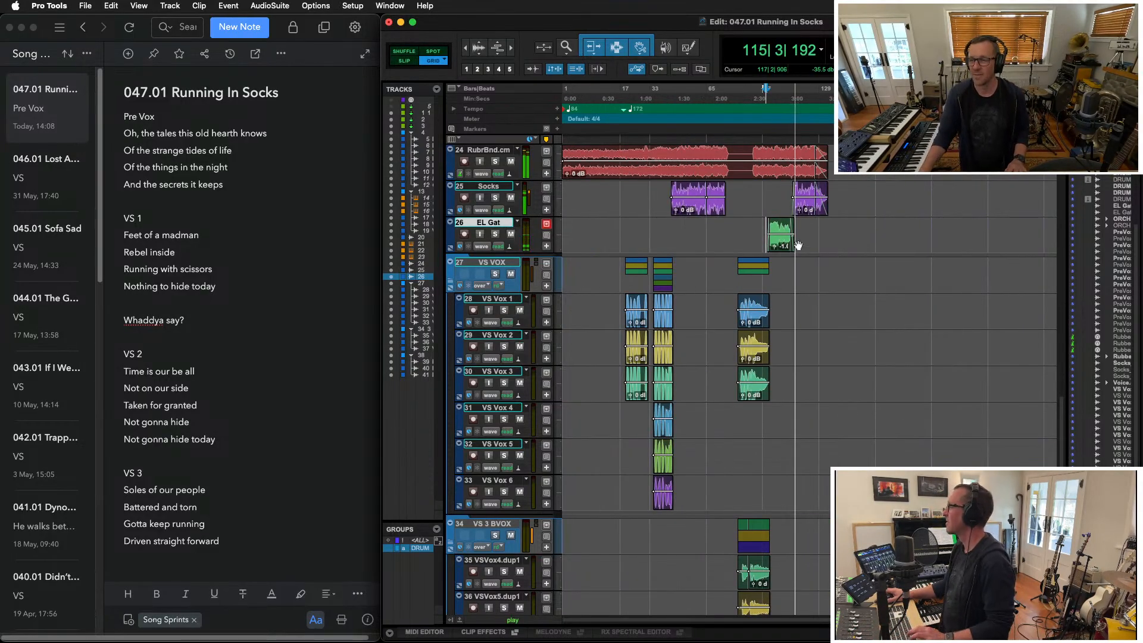
click(810, 209)
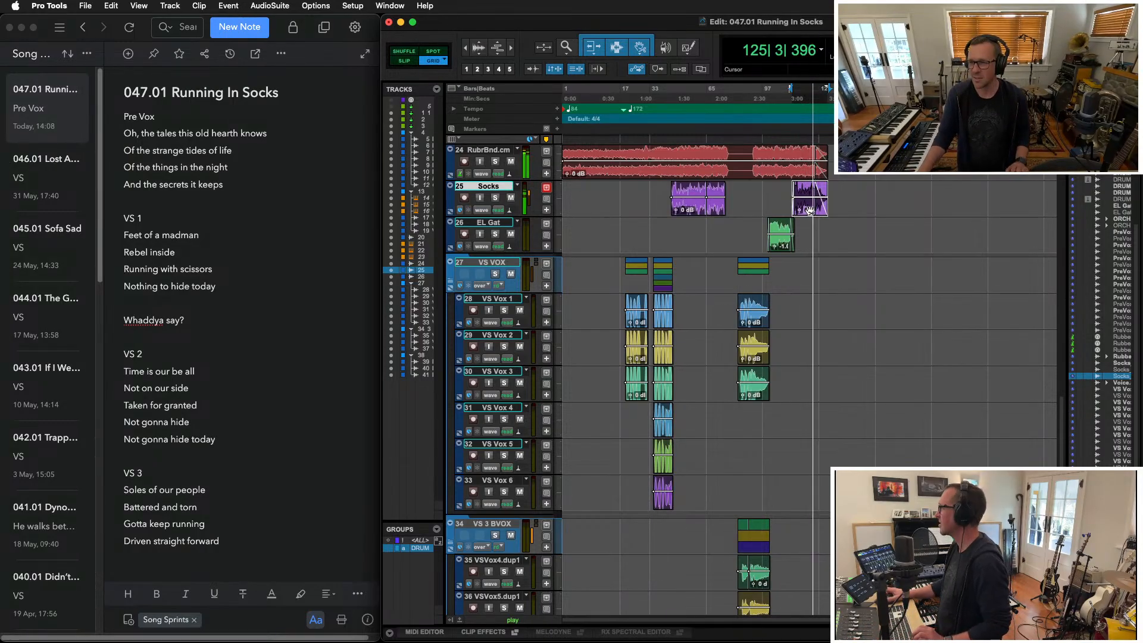
key(t)
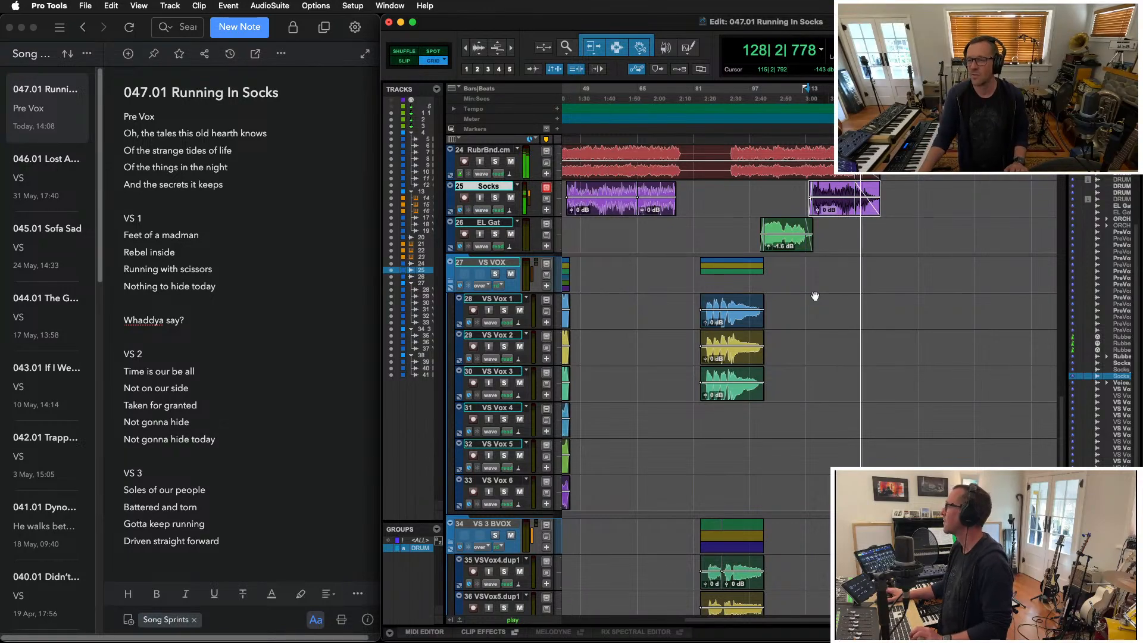
scroll(823, 301, up, 5)
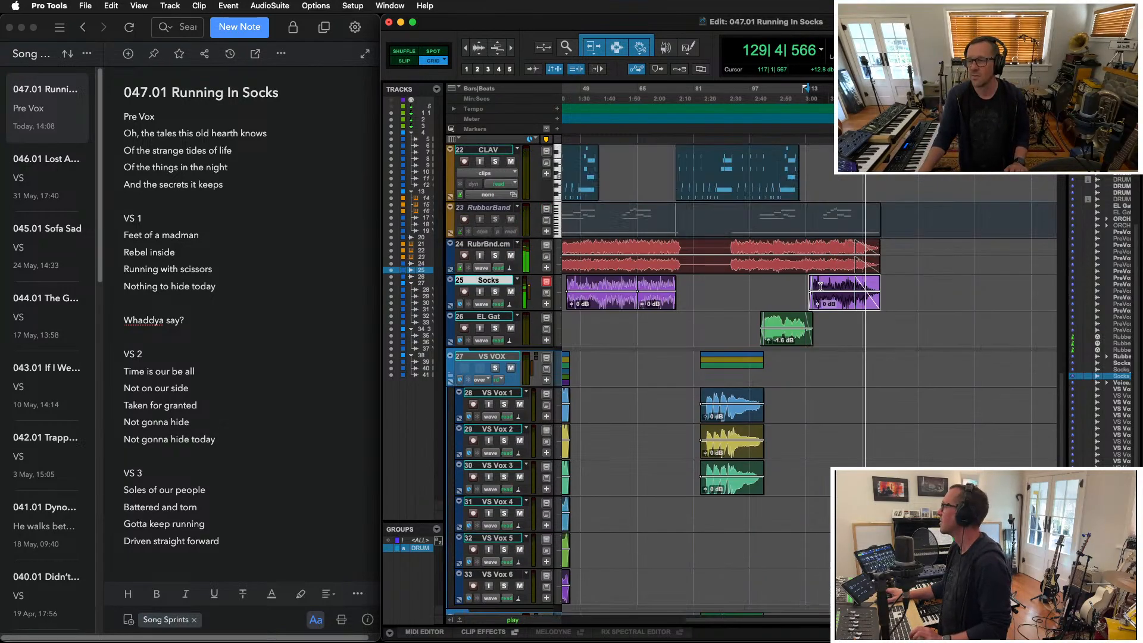
scroll(820, 287, down, 7)
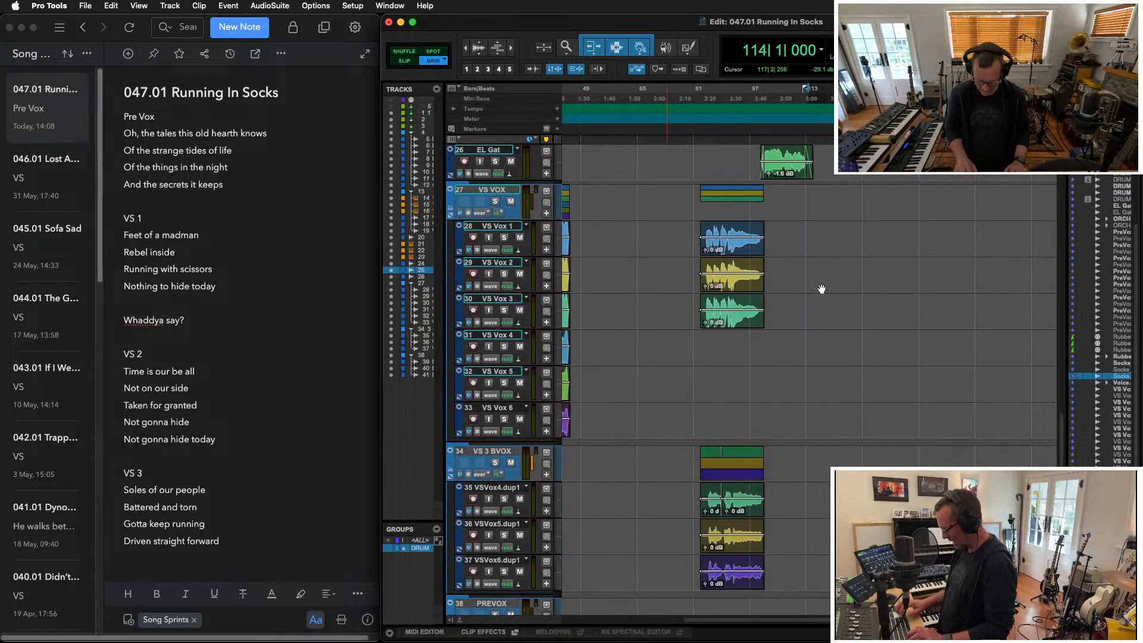
Play the song from the beginning with the Edit window widened across the screen, and review the arrangement up to the ORCH tracks
key(Return)
key(space)
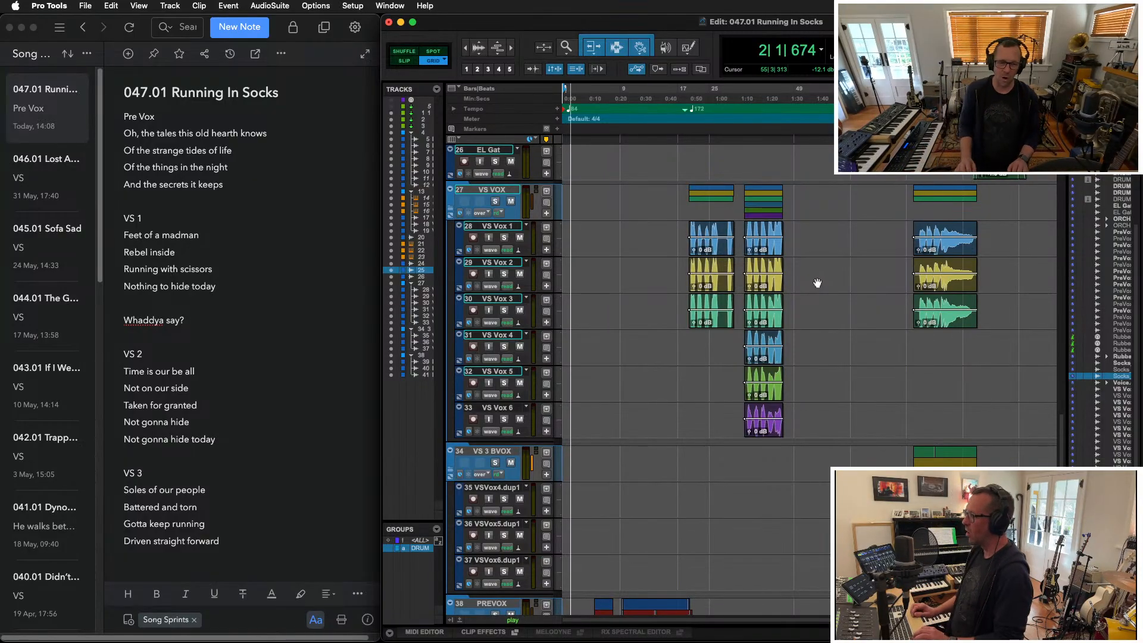
key(ctrl+alt+Return)
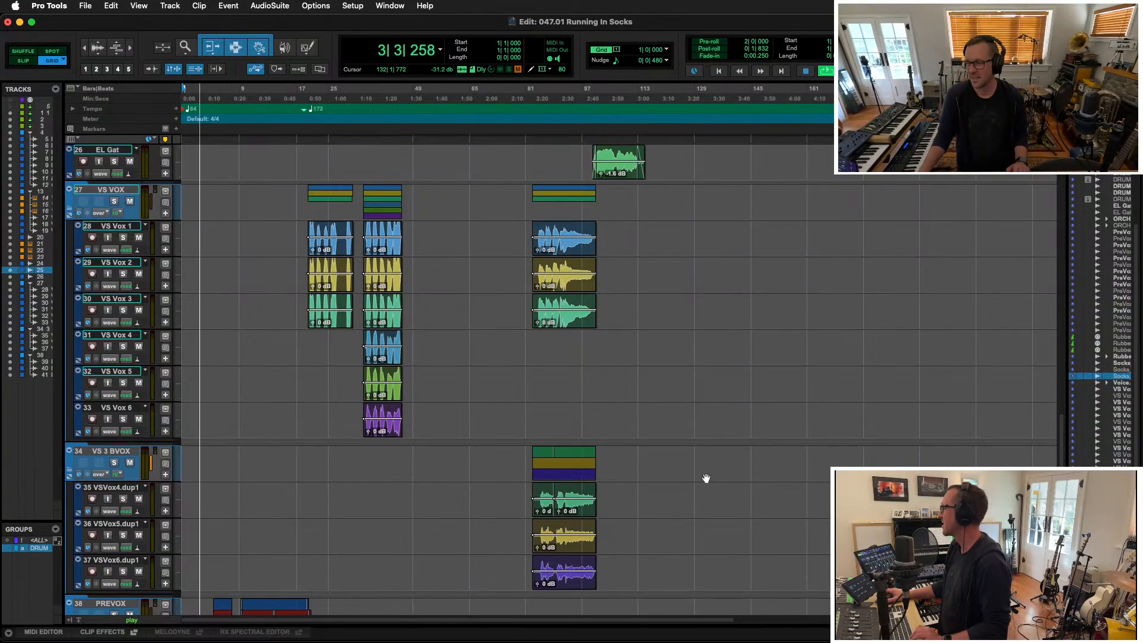
scroll(706, 478, up, 5)
scroll(708, 470, up, 5)
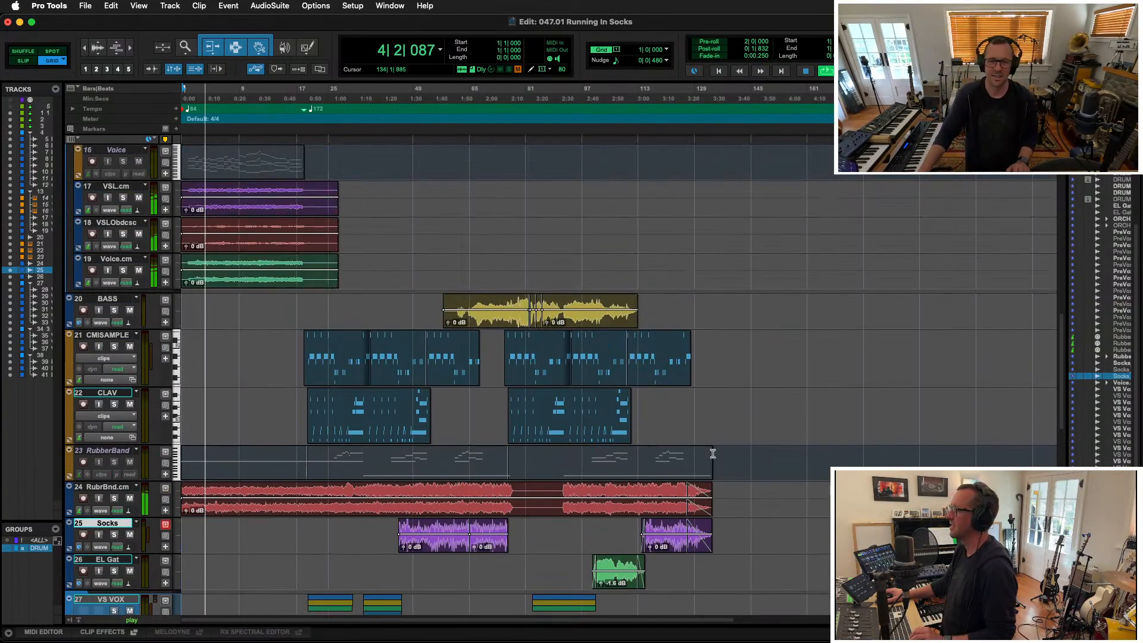
scroll(712, 452, up, 4)
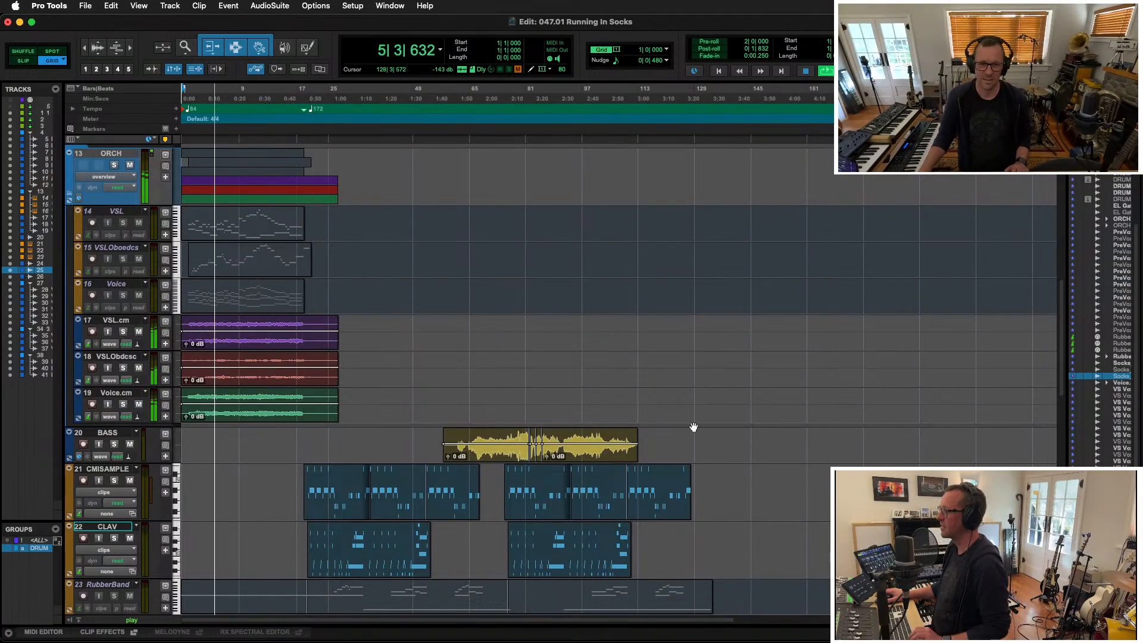
Listen to the intro up to bar 14 while reviewing the remaining tracks down to the PREVOX vocals
scroll(606, 432, down, 3)
scroll(606, 432, down, 12)
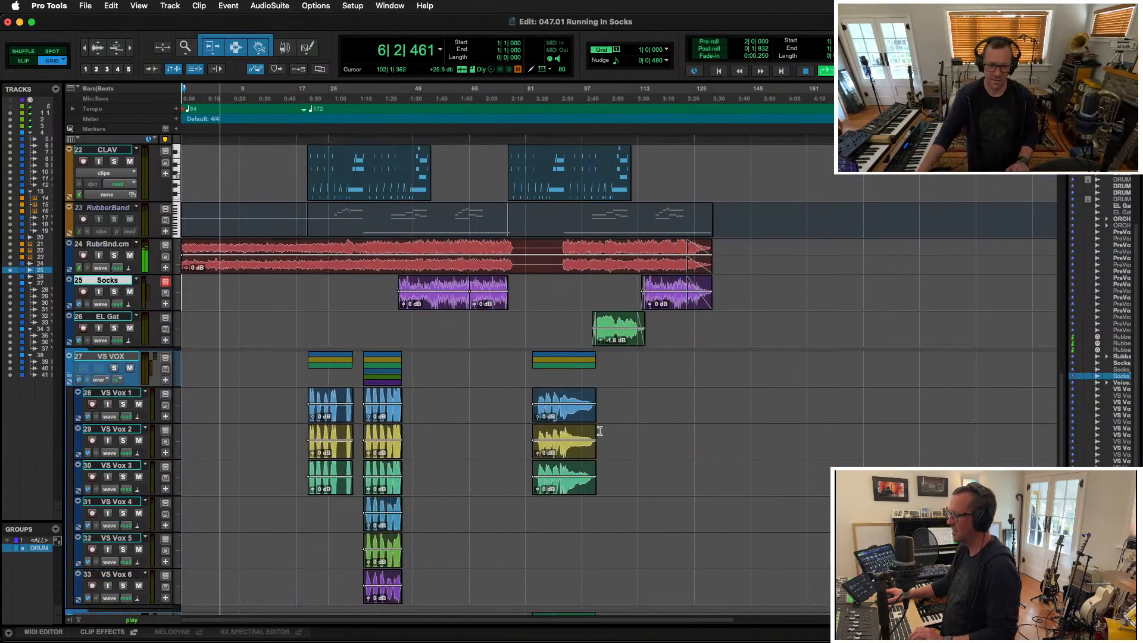
scroll(598, 432, down, 5)
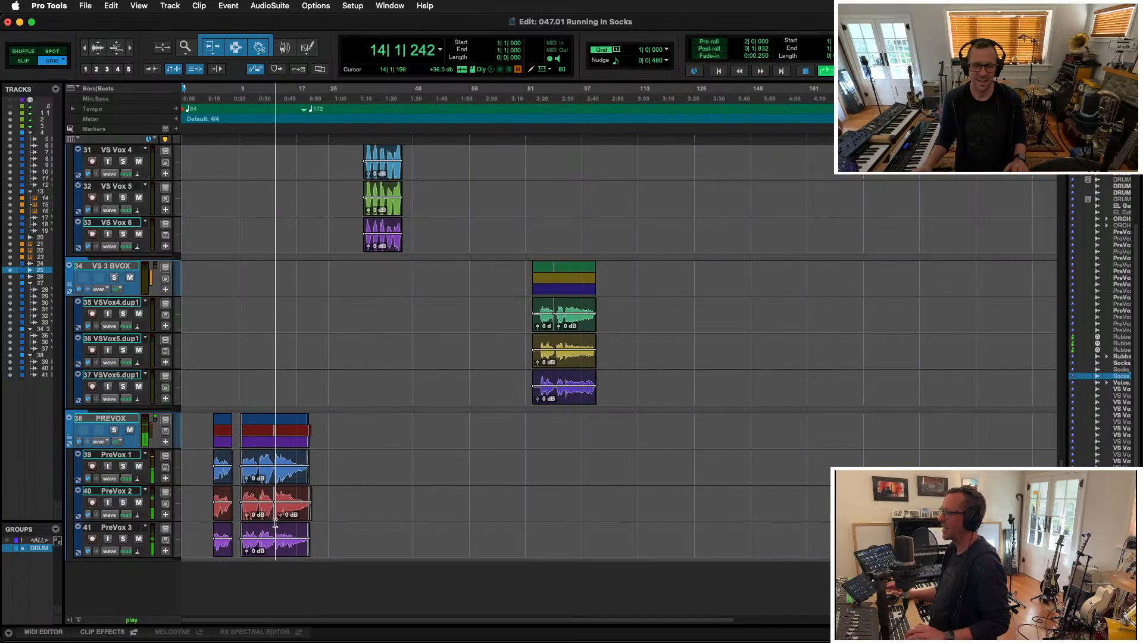
key(space)
key(super+bracketright)
key(super+bracketright)
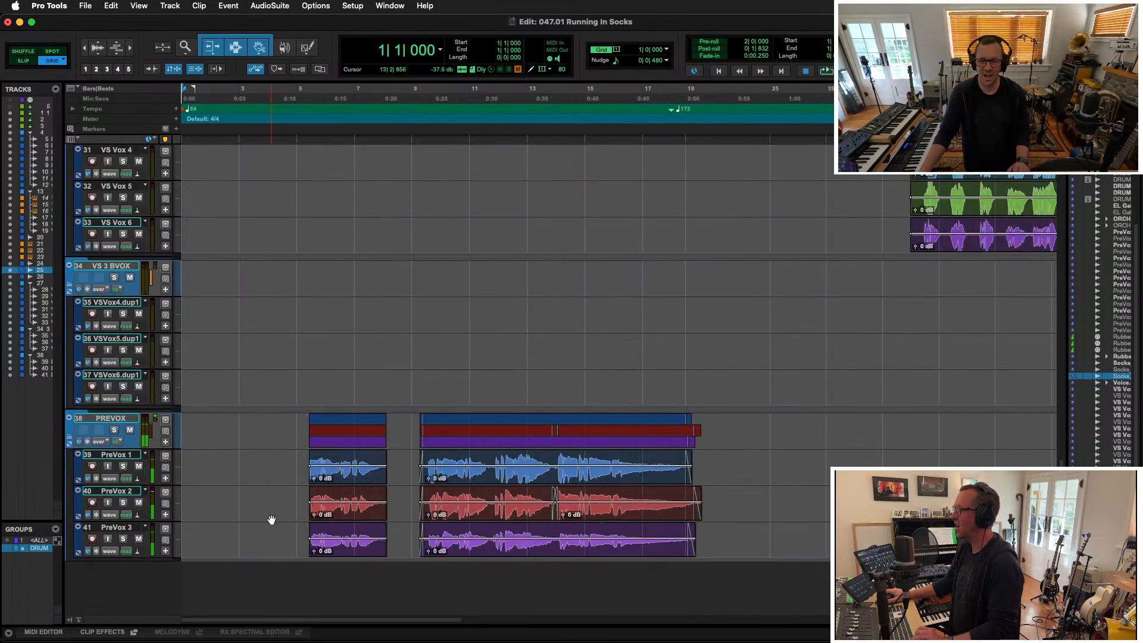
Open VocAlign Ultra for the first PreVox 1 clip and capture that clip as the guide
click(327, 479)
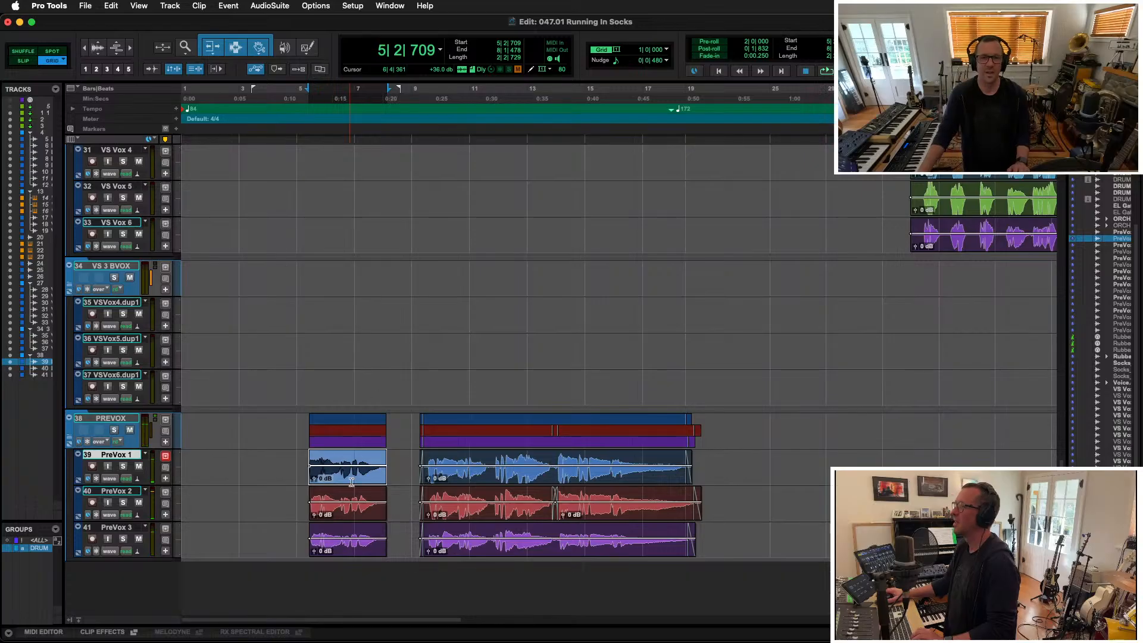
click(271, 6)
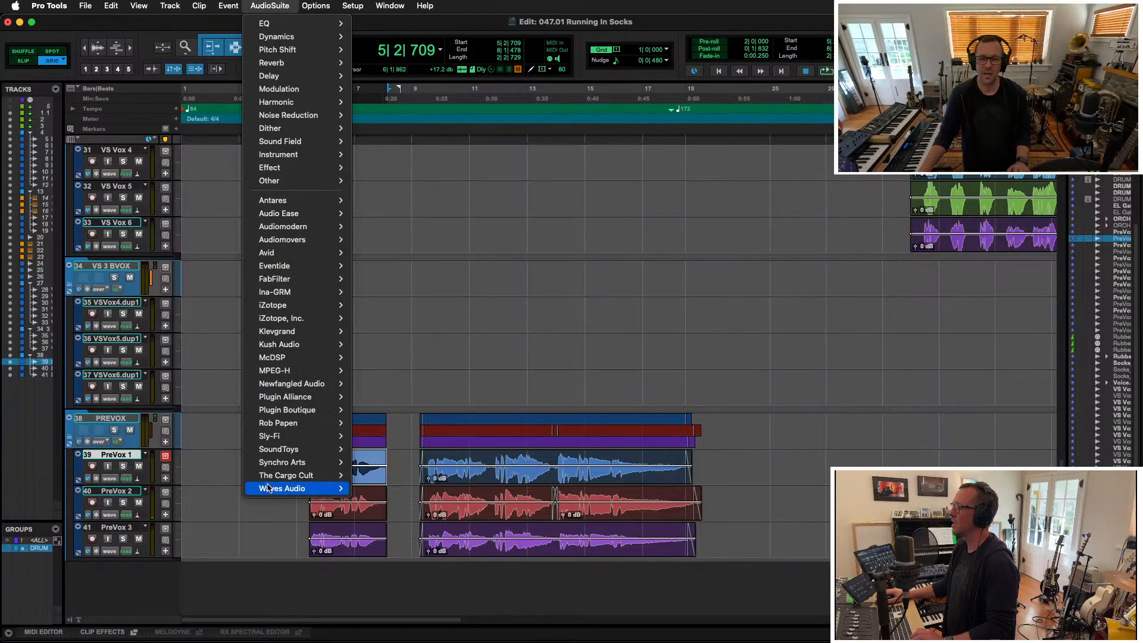
mouse_move(285, 467)
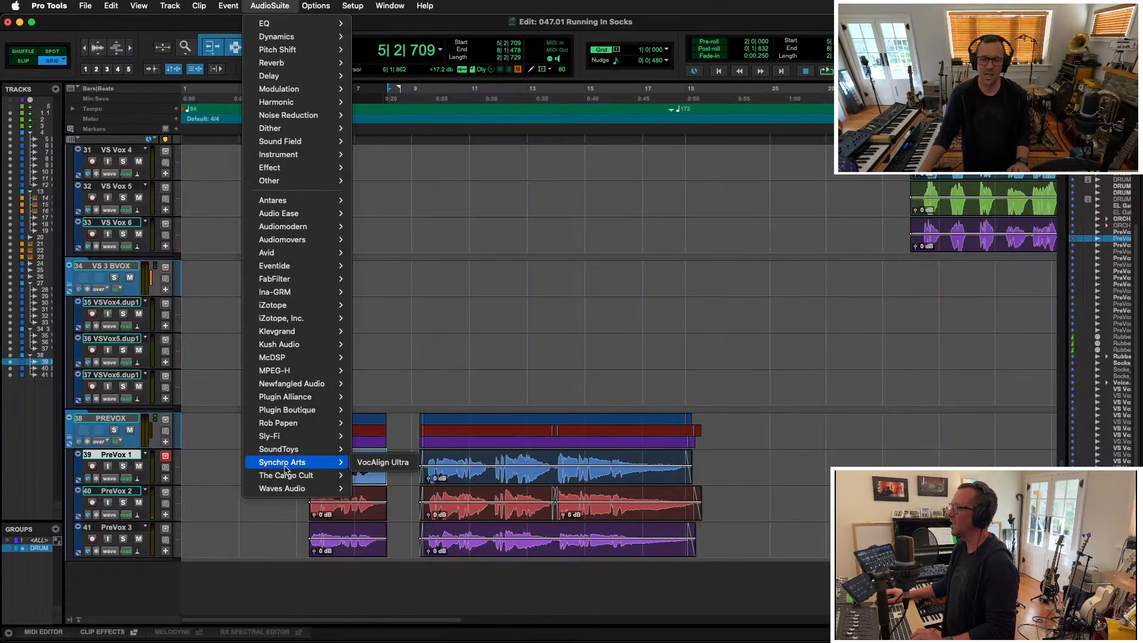
click(402, 463)
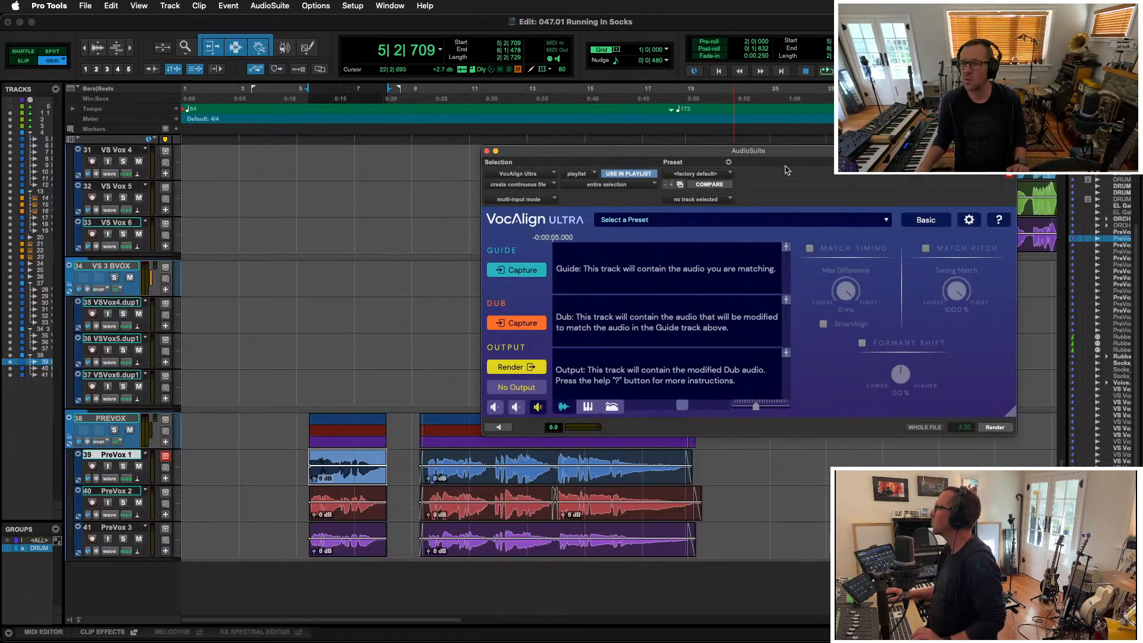
drag(788, 155, 388, 118)
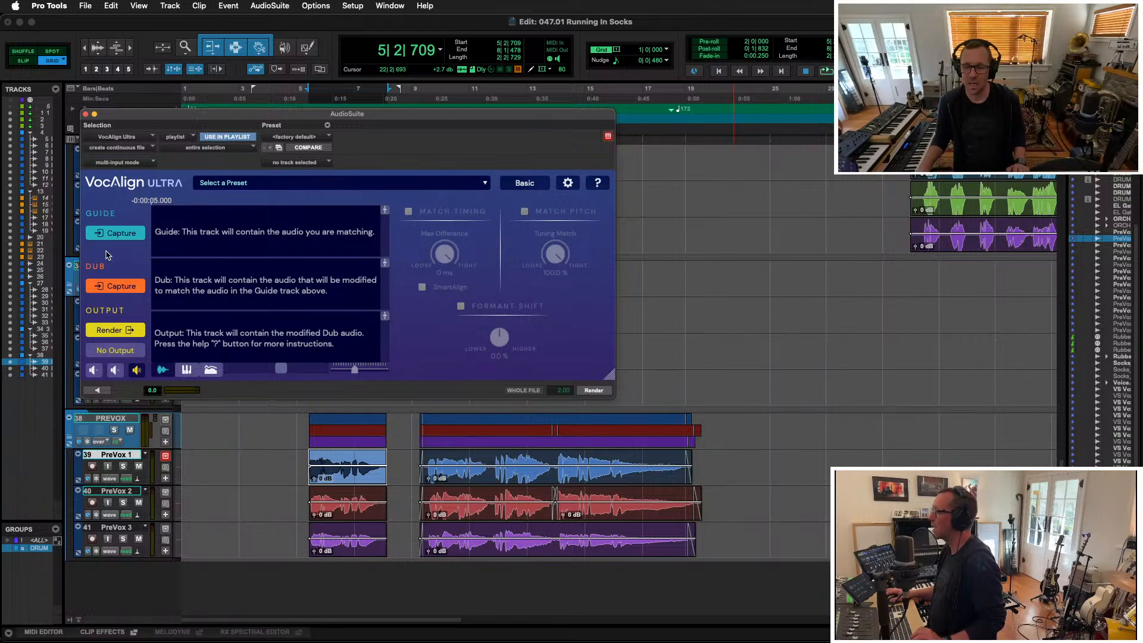
click(113, 234)
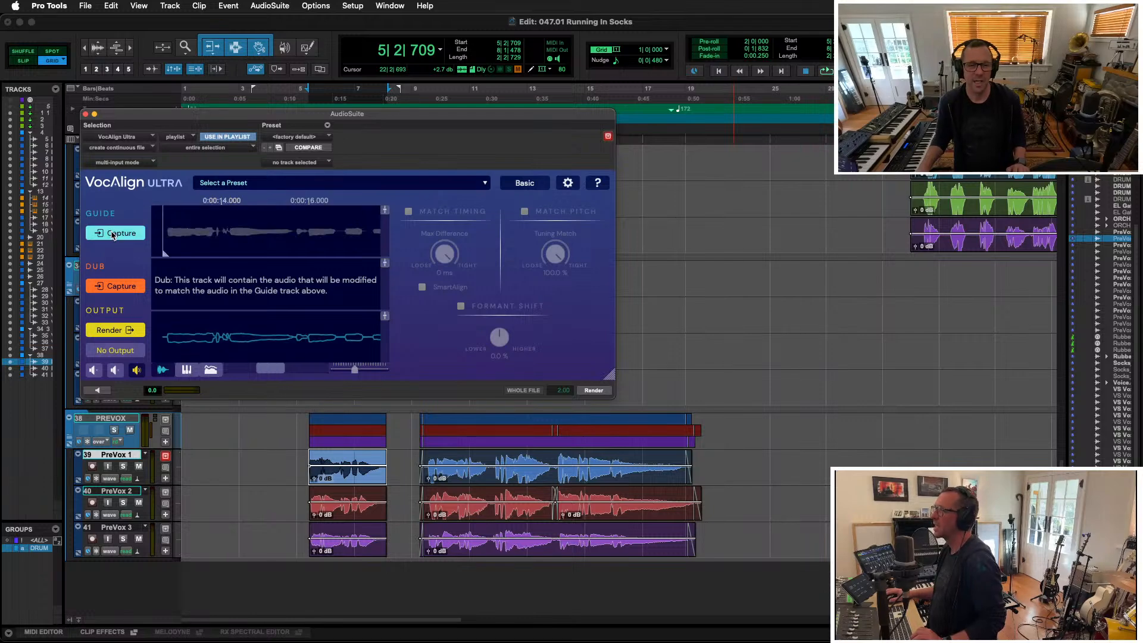
Capture the first PreVox 2 and PreVox 3 clips as dubs in turn and render each aligned to the guide
click(364, 513)
click(108, 289)
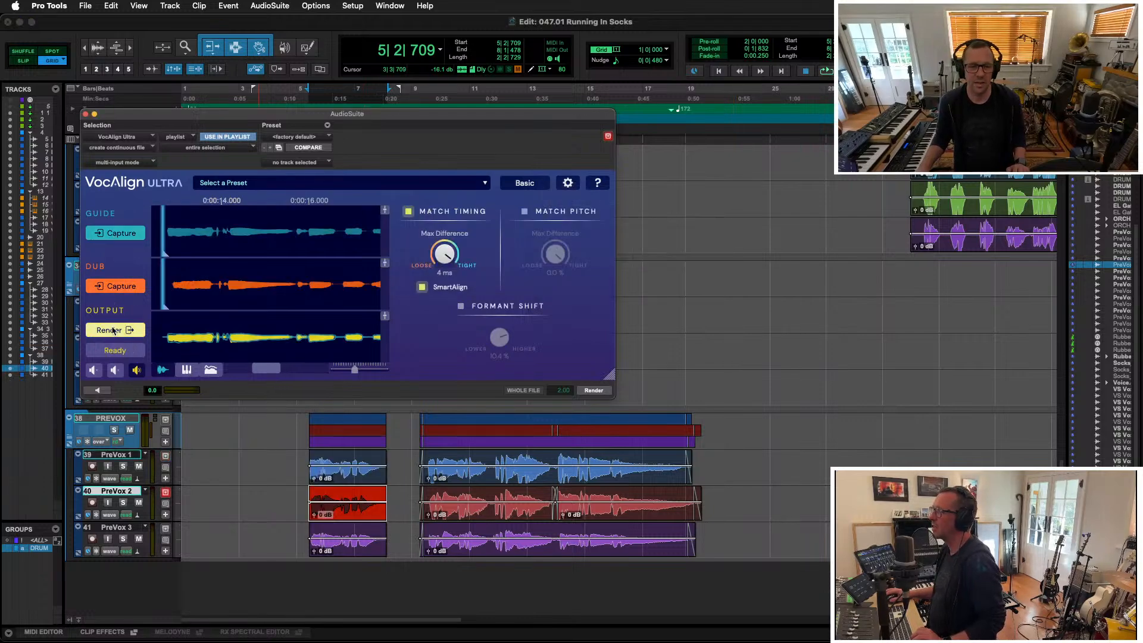
click(356, 549)
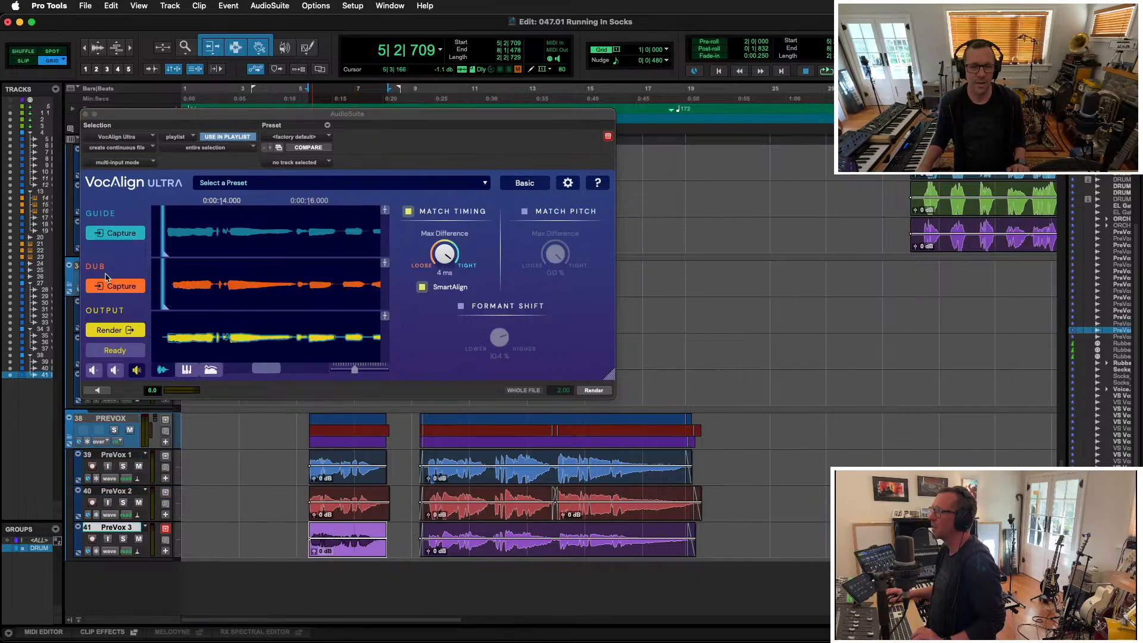
click(122, 287)
click(117, 331)
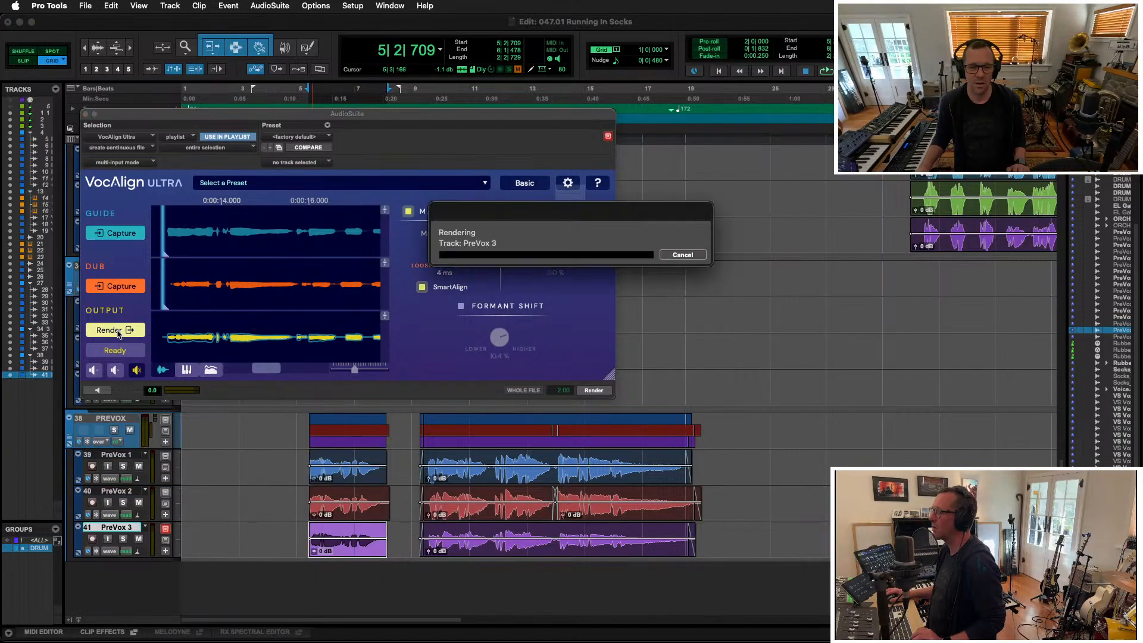
Capture the long second PreVox 1 clip as the guide and render the matching PreVox 2 and PreVox 3 clips aligned to it
click(578, 480)
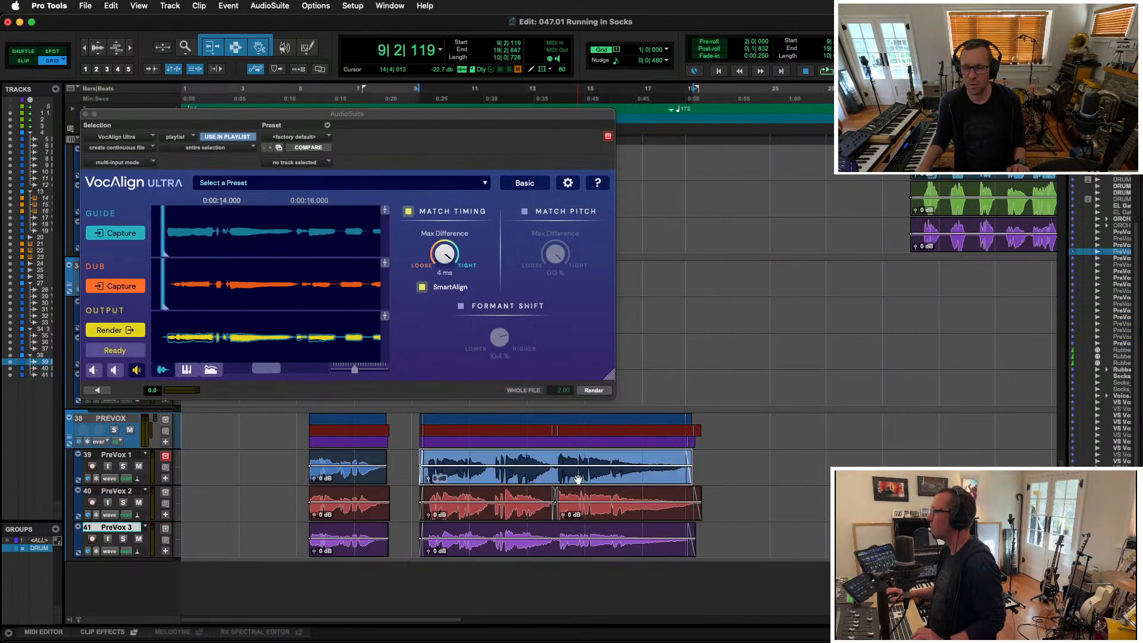
click(112, 234)
click(515, 523)
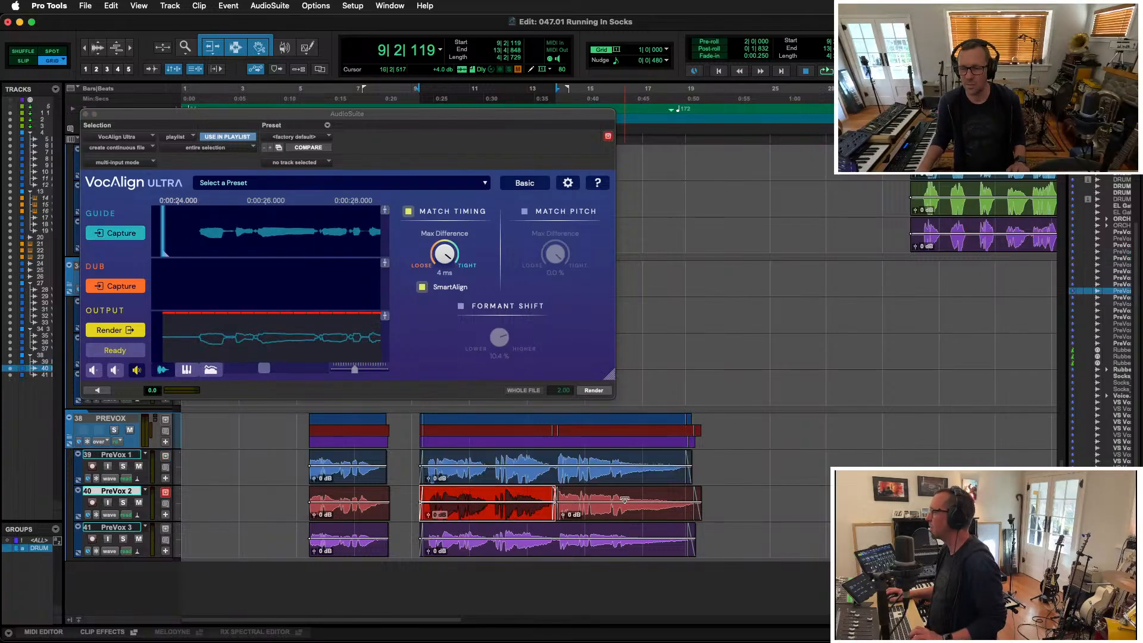
click(110, 288)
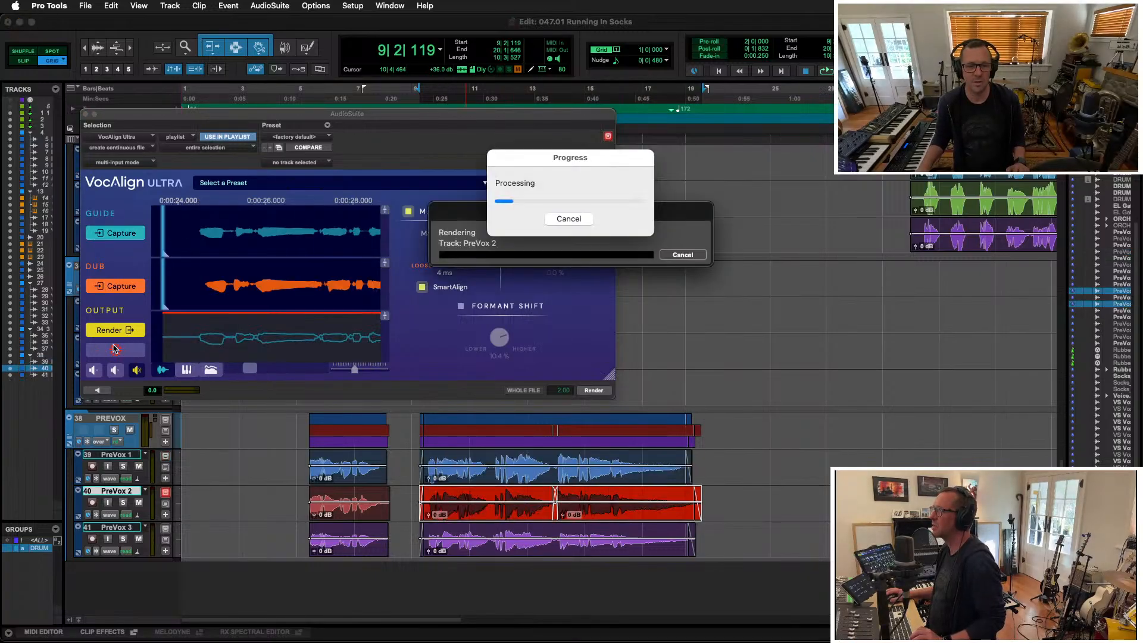
click(116, 329)
click(522, 549)
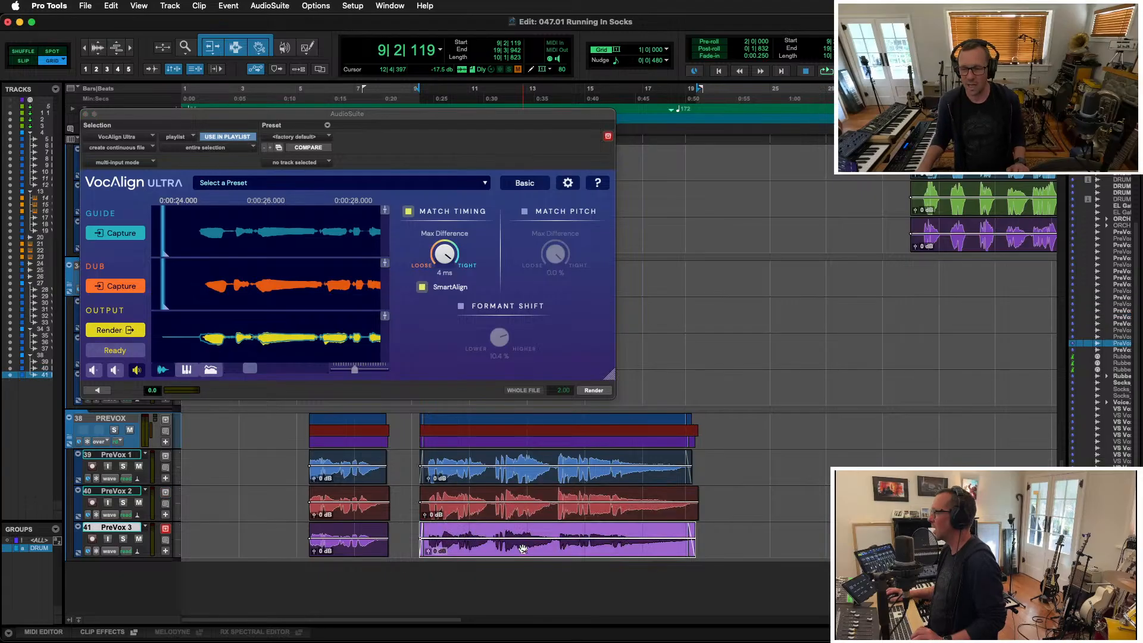
click(113, 284)
click(114, 331)
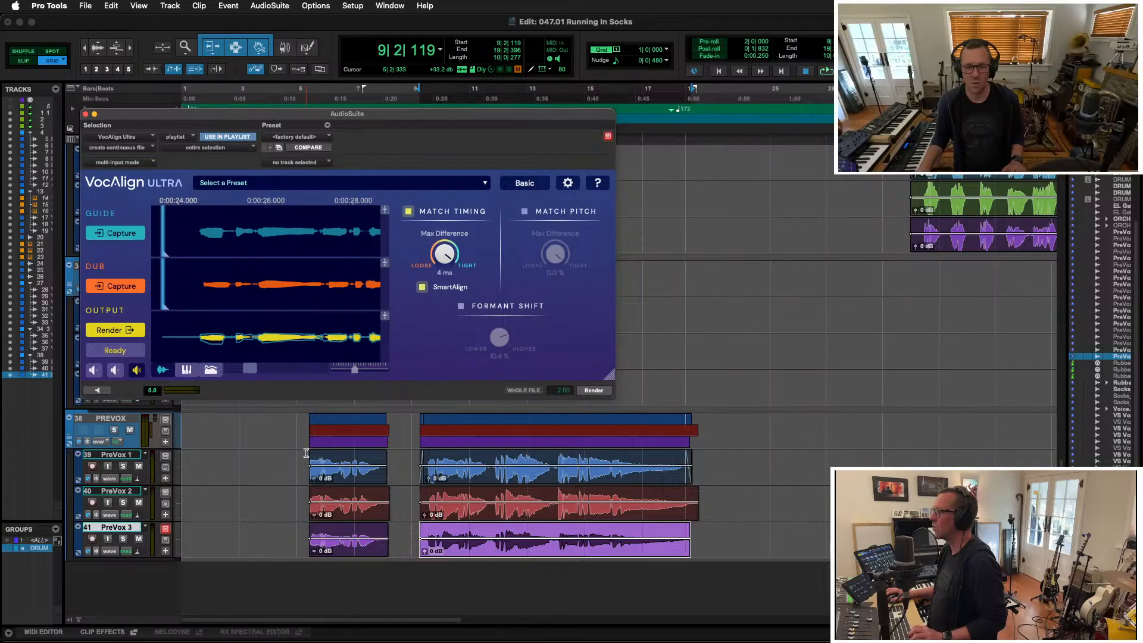
Play the aligned PreVox vocals from bar 5 and close VocAlign Ultra
shift+click(306, 453)
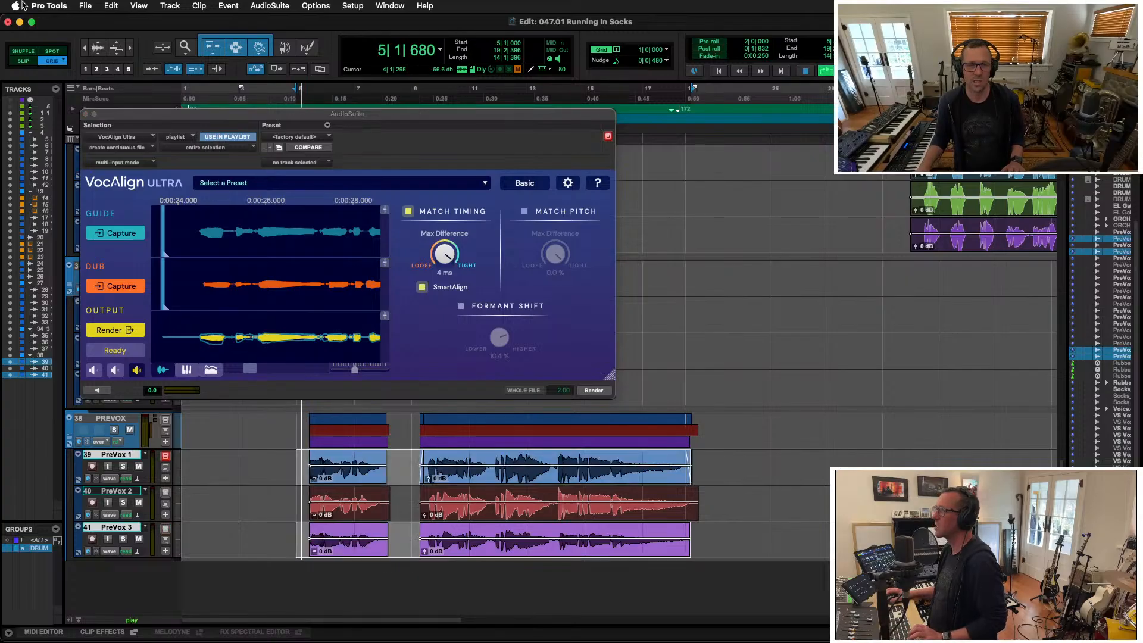
click(87, 114)
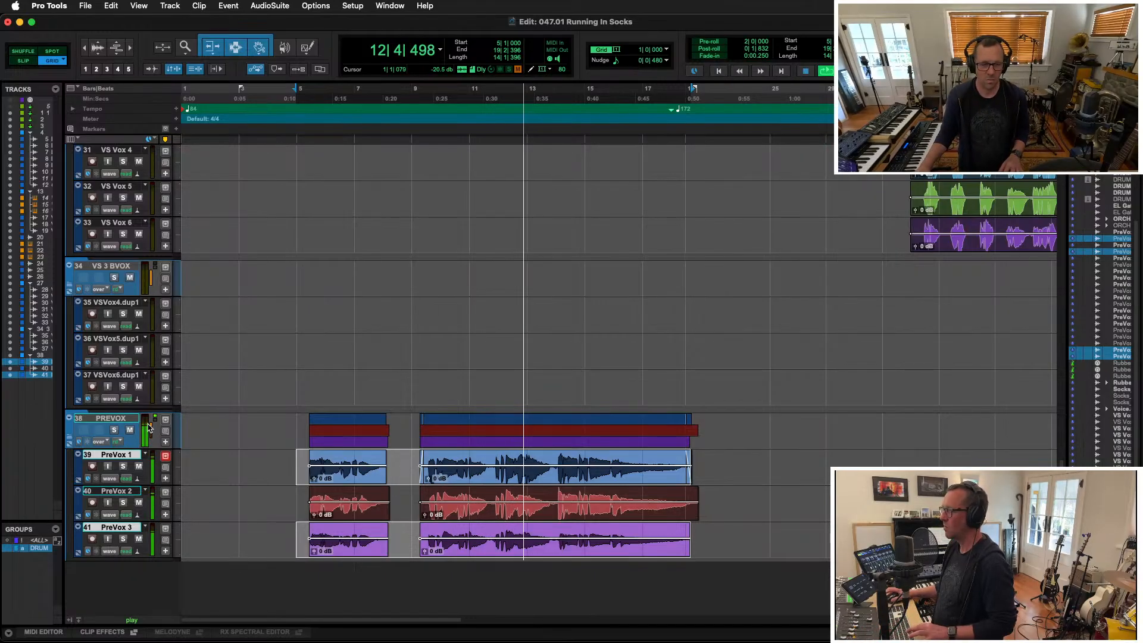
key(space)
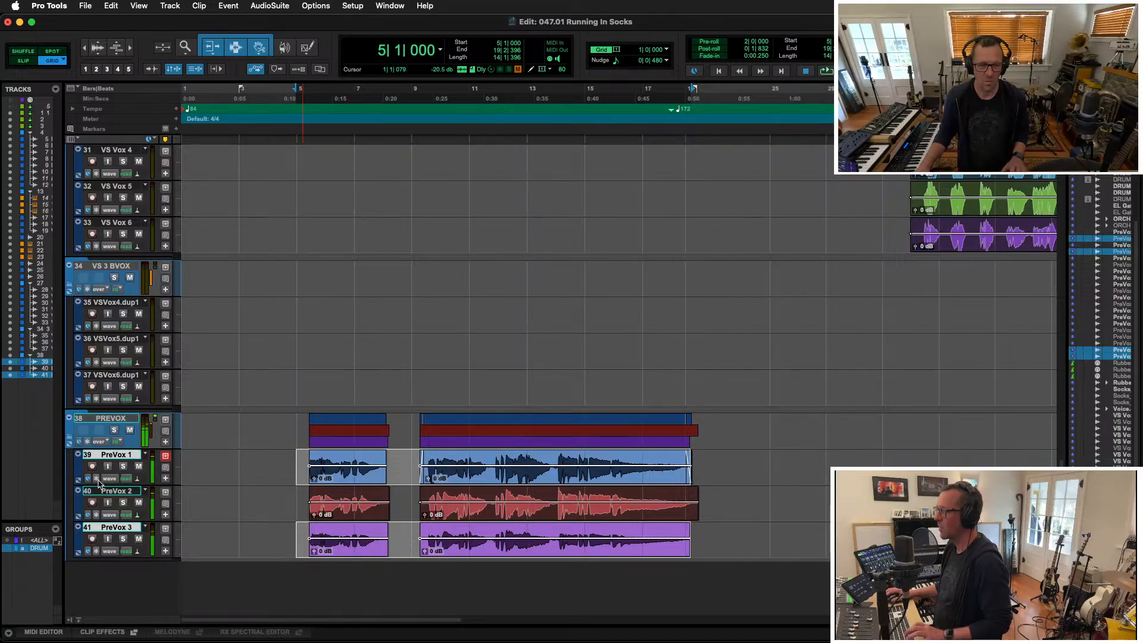
Enable automation writing on the PREVOX folder track and switch its display to the volume line
click(119, 442)
click(136, 452)
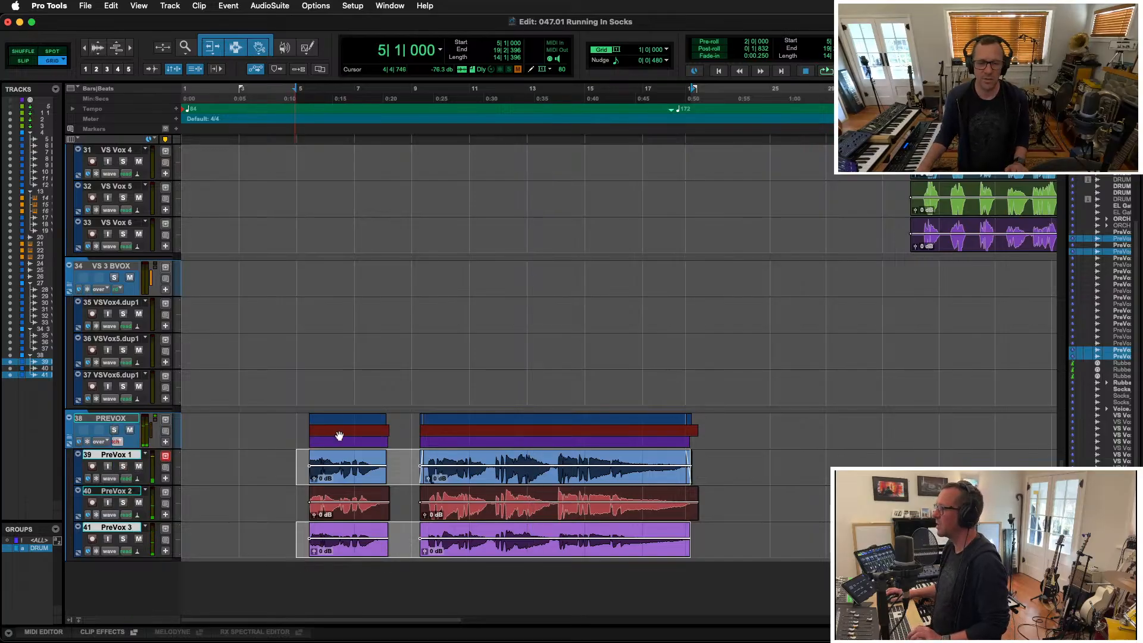
click(100, 443)
click(119, 453)
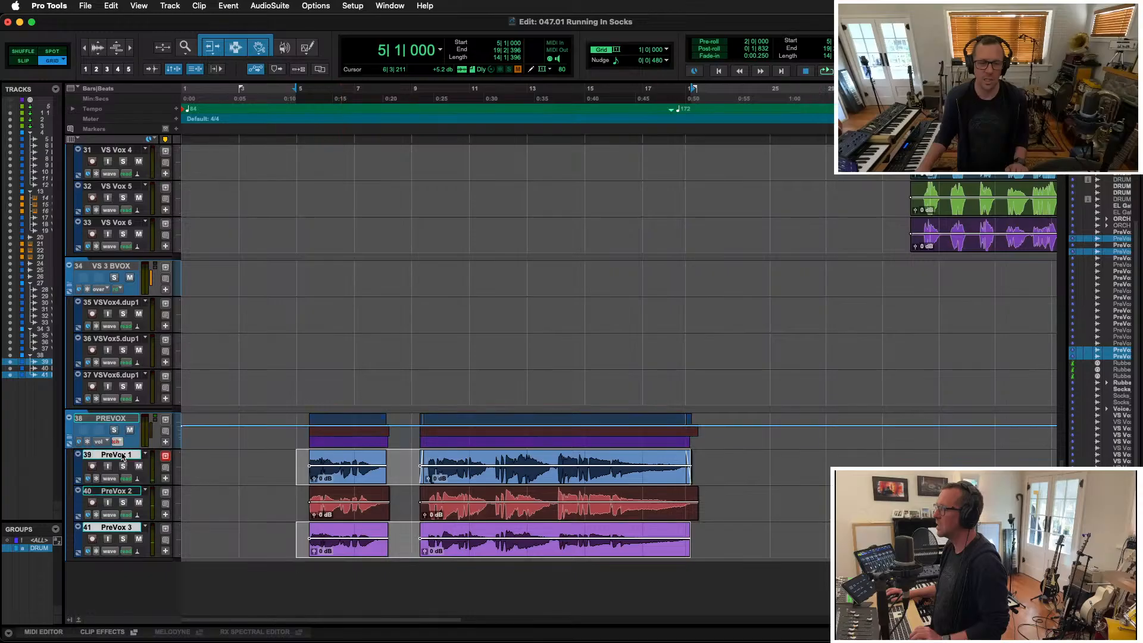
Record volume automation on PREVOX during playback from bar 4 beat 4 through the end of the vocal clips
click(291, 425)
key(space)
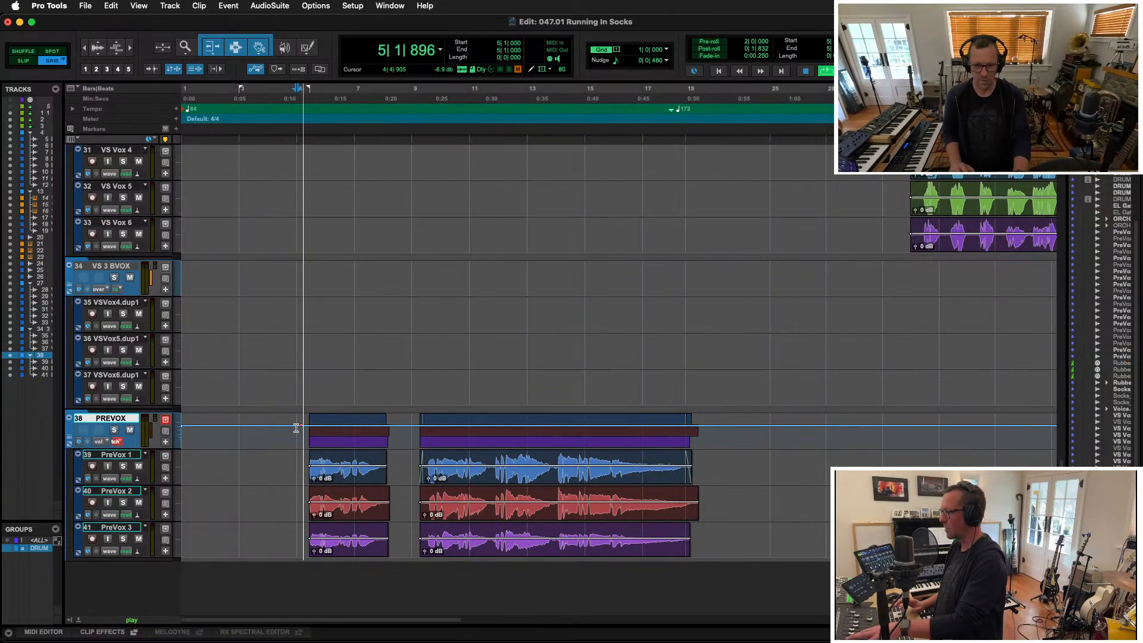
key(space)
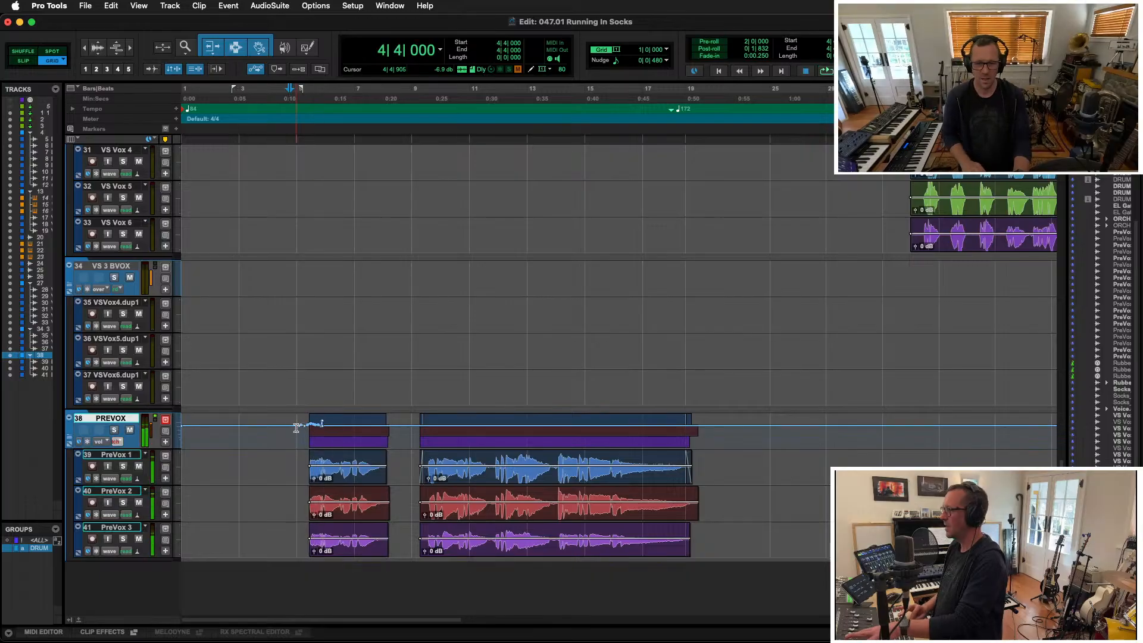
key(space)
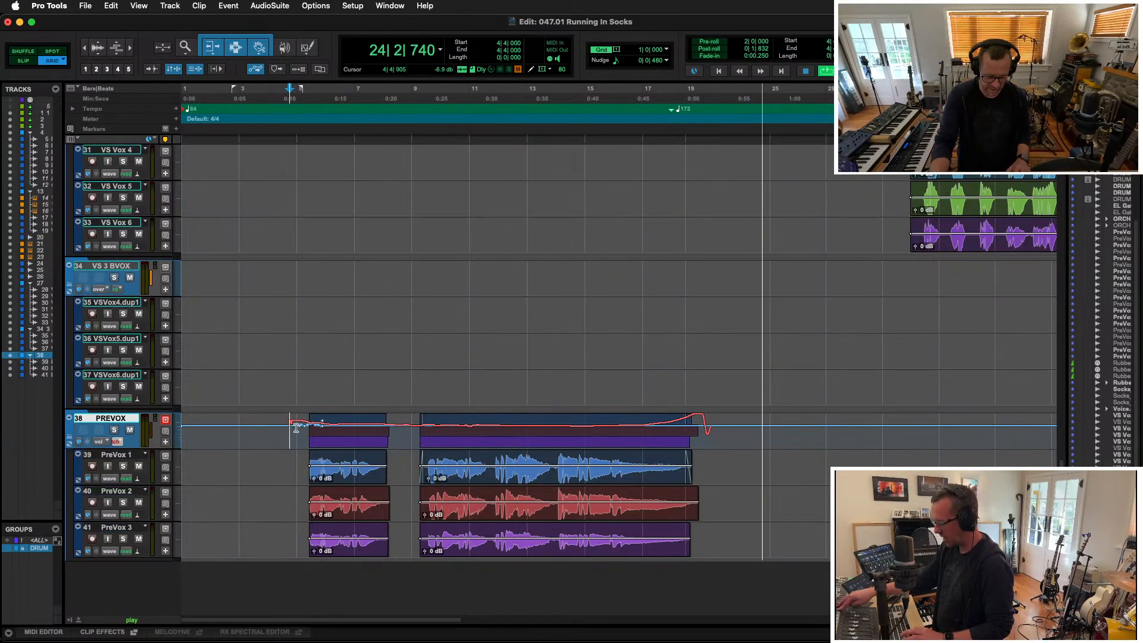
Keep listening to bar 30 while reviewing the tracks from VS VOX back up to VSL
scroll(296, 430, up, 10)
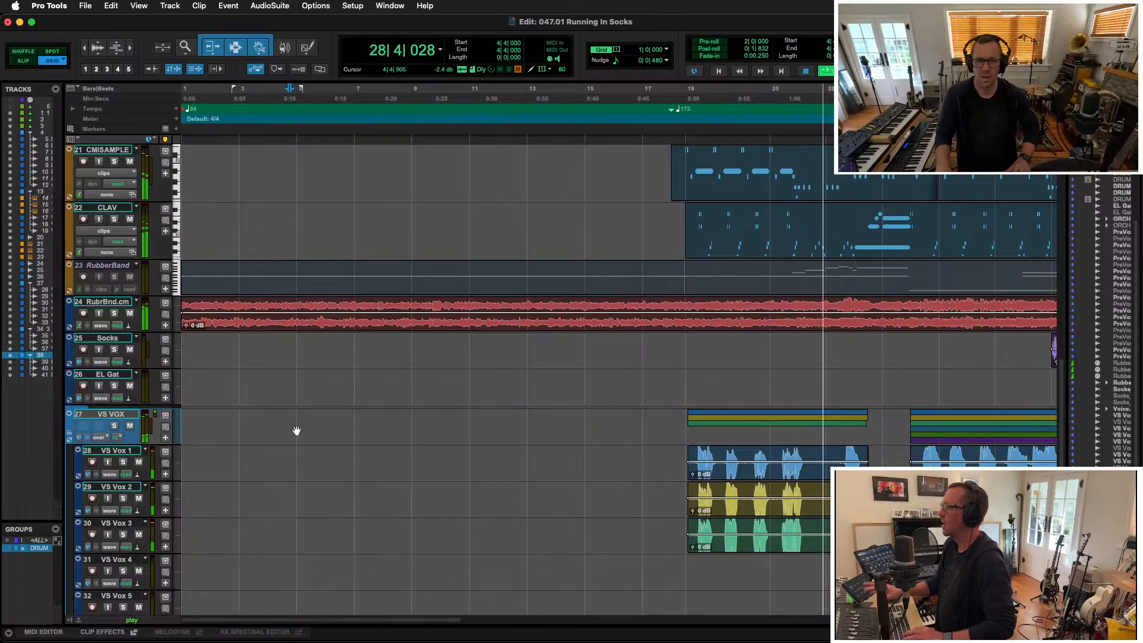
scroll(612, 324, up, 3)
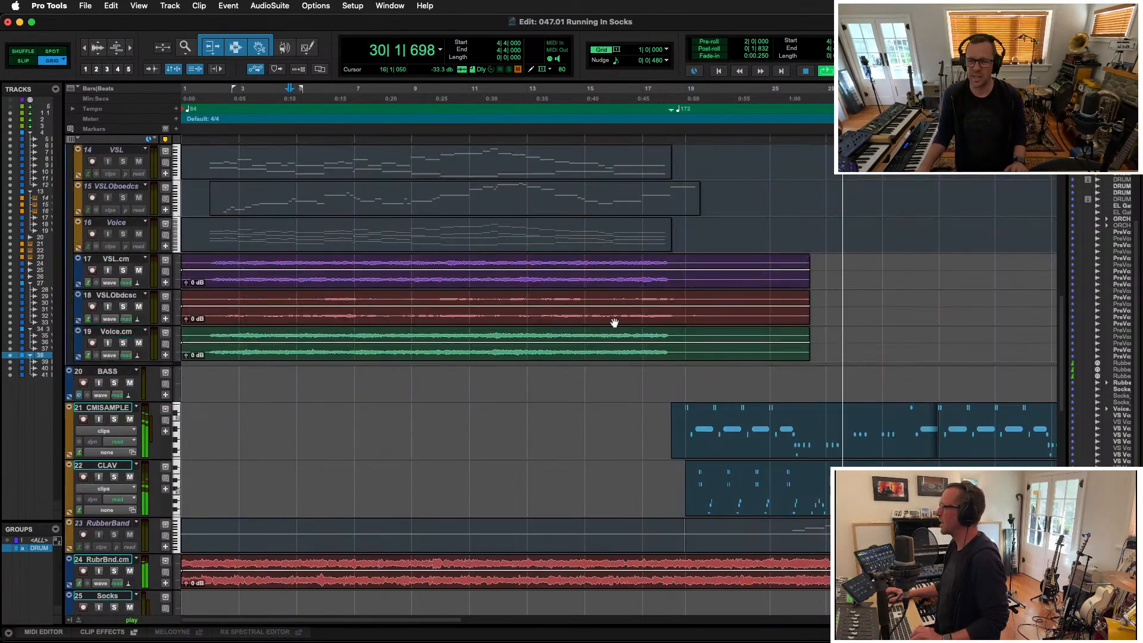
Select the VS VOX folder track and add the stereo Electra DSP equalizer to its insert slot after CLA-2A
scroll(612, 324, down, 6)
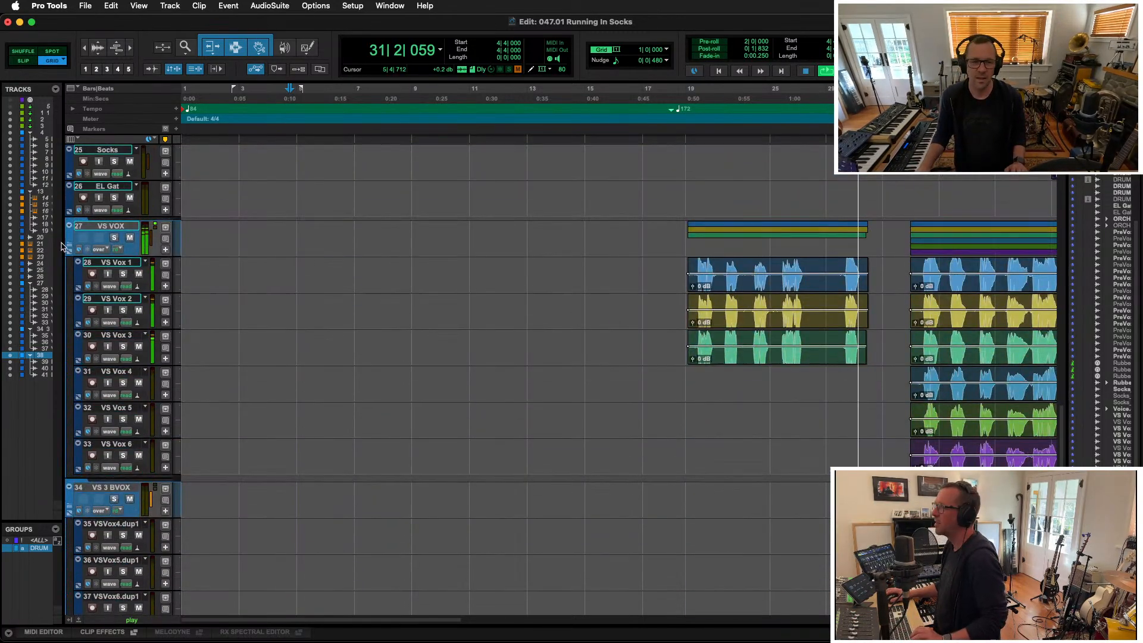
click(129, 229)
key(super+equal)
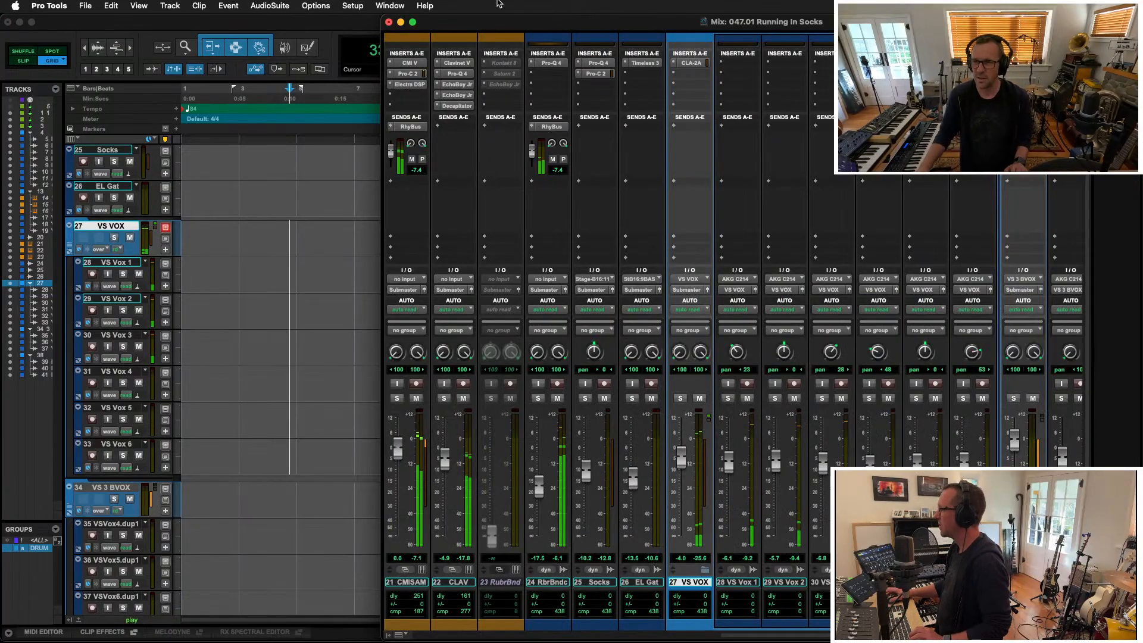
click(683, 74)
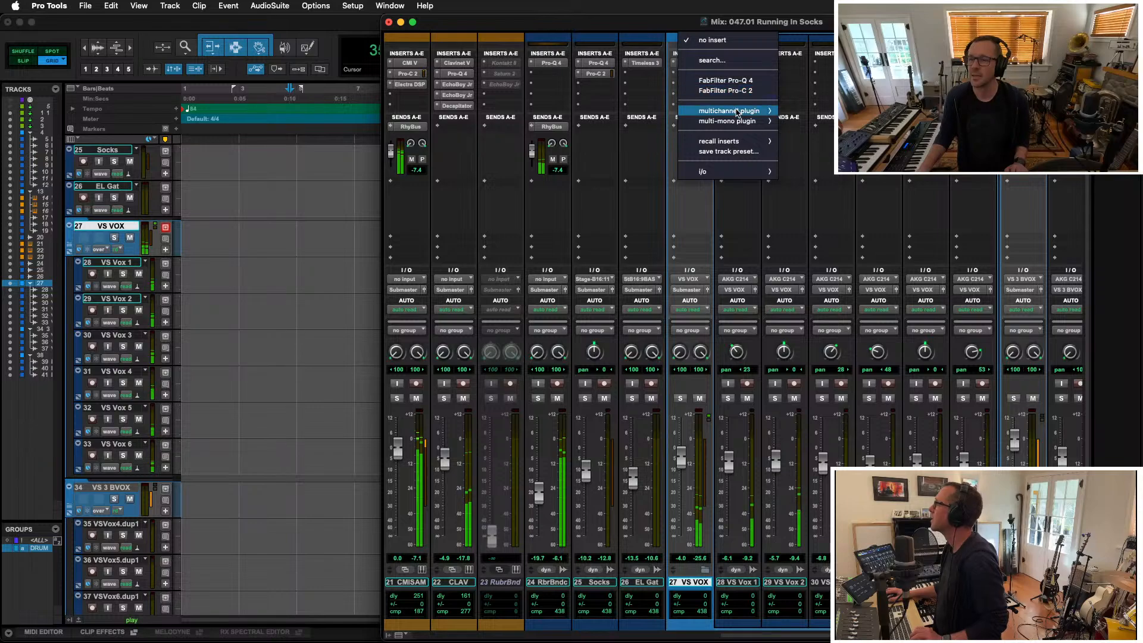
mouse_move(737, 112)
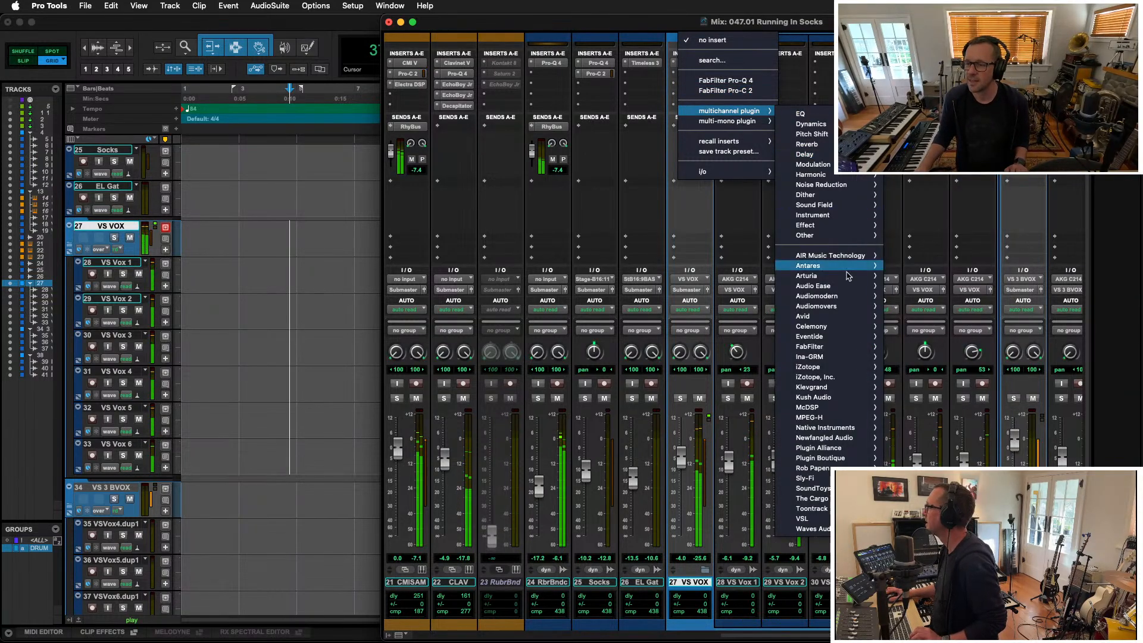
mouse_move(800, 113)
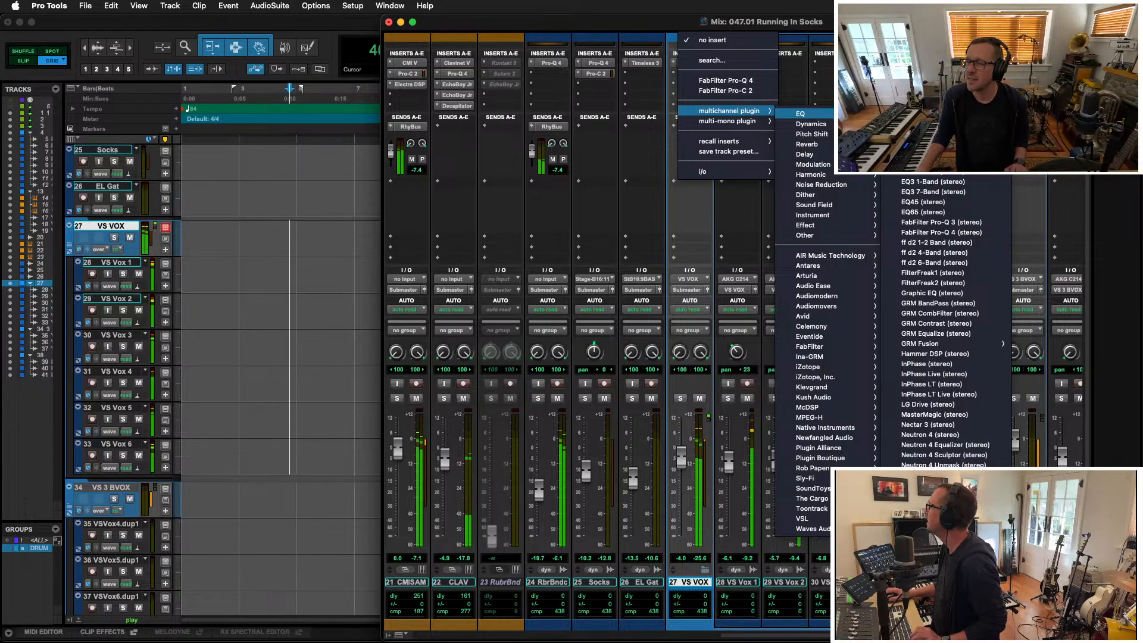
click(942, 174)
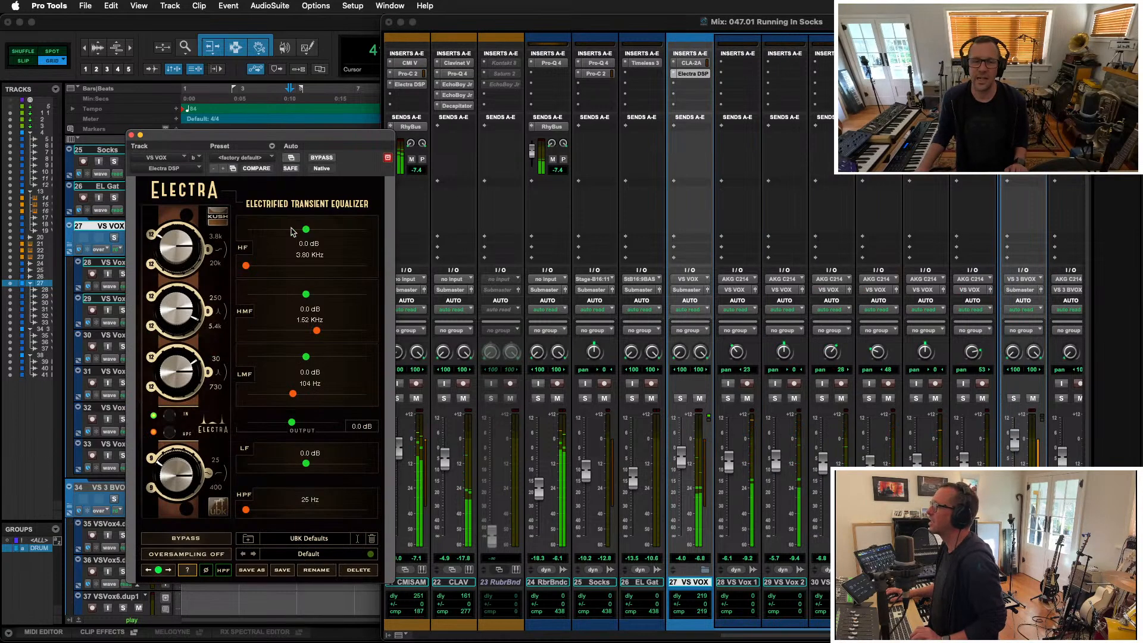
Set Electra on VS VOX to HF +3.0 dB, HMF +1.7 dB, LMF -1.5 dB and the high-pass filter to 73 Hz
drag(319, 230, 322, 231)
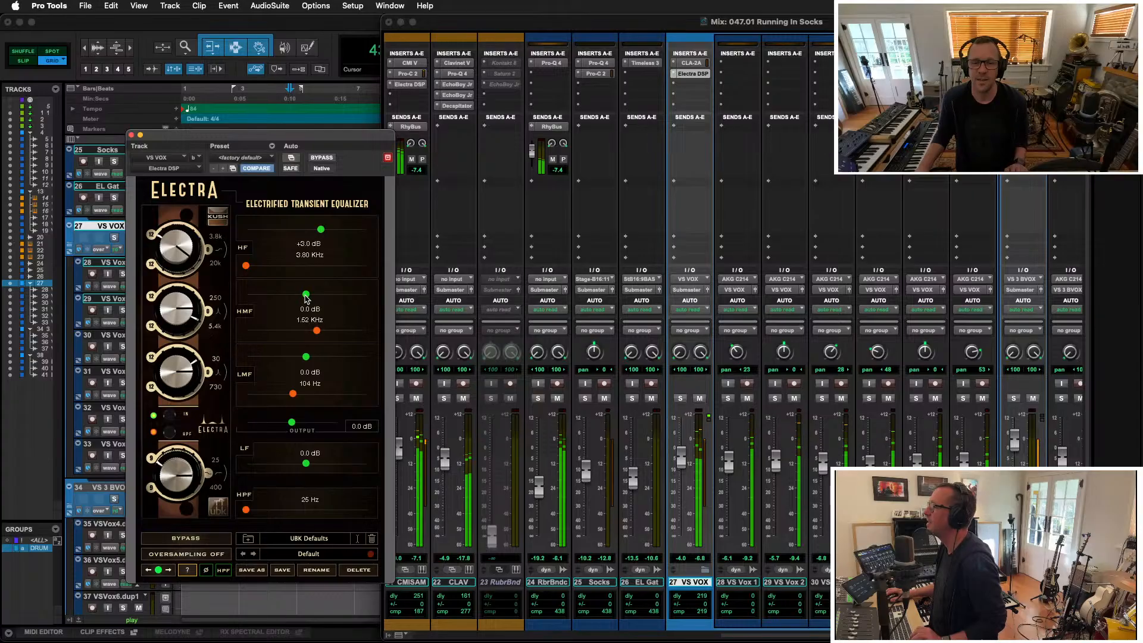
drag(305, 296, 321, 296)
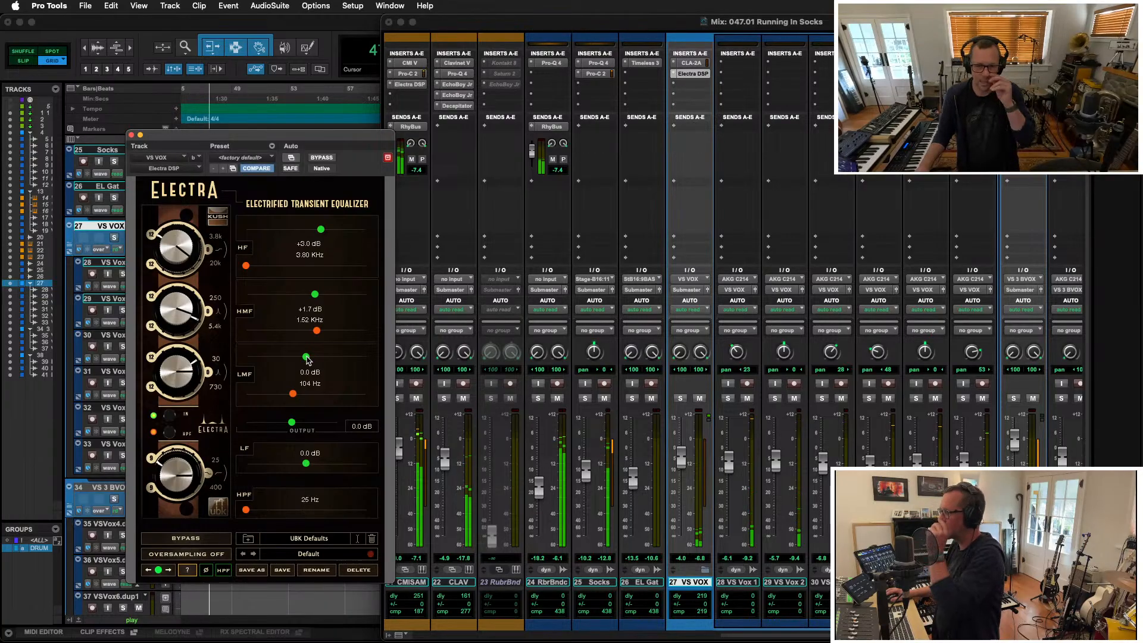
drag(307, 359, 299, 359)
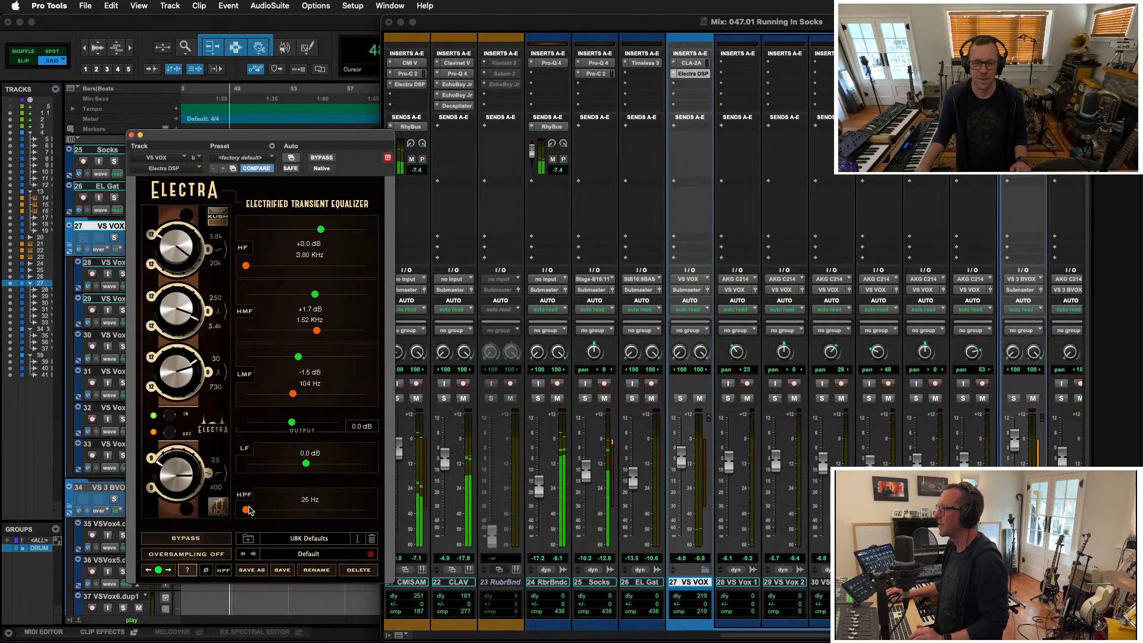
drag(248, 510, 291, 510)
Play the song from the start of the first VS Vox 1 clip at bar 19 and return to the mixer
key(space)
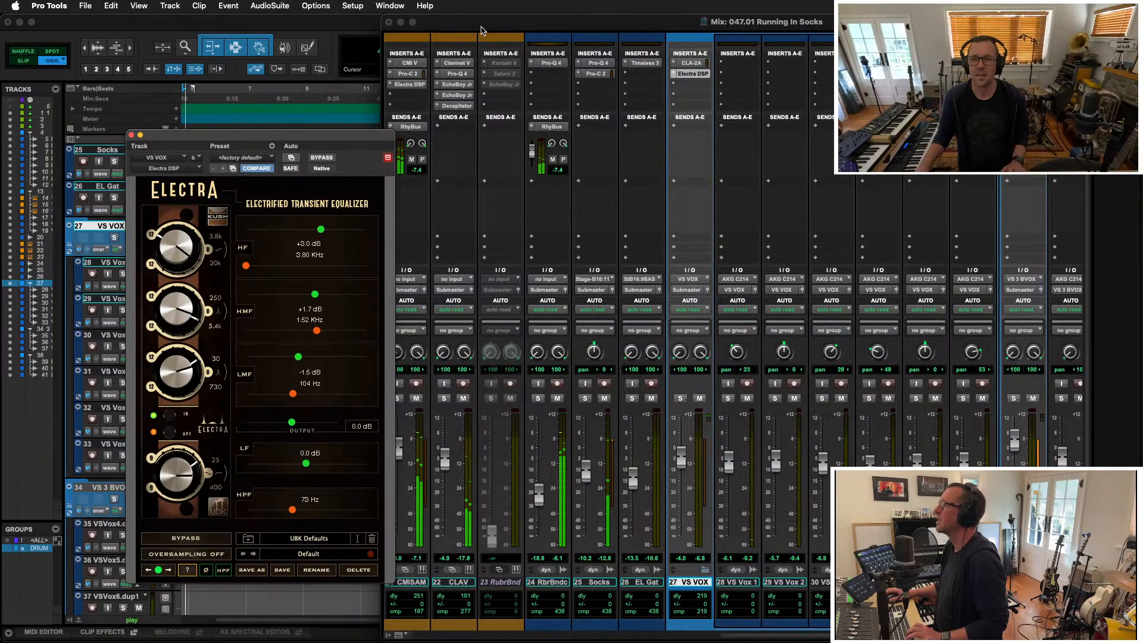
key(super+equal)
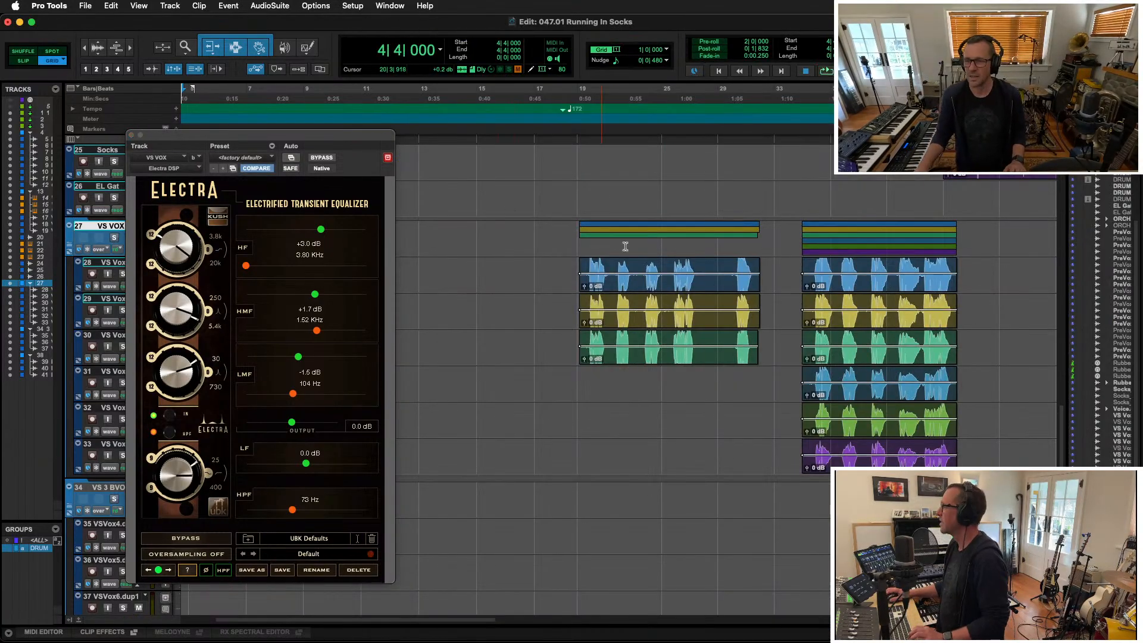
click(569, 274)
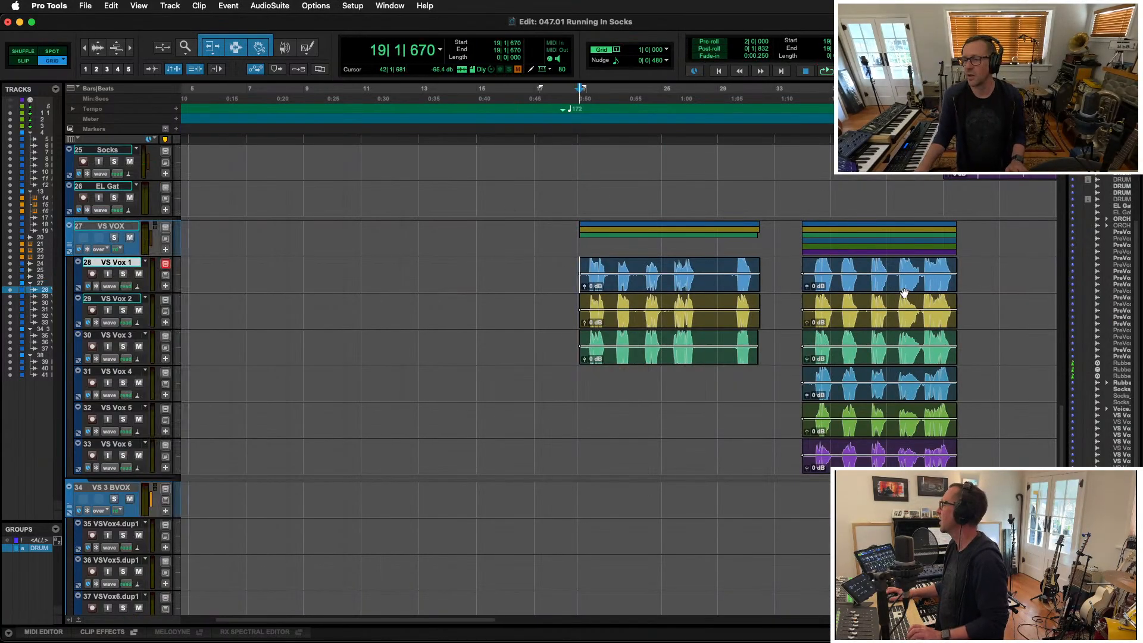
key(space)
key(super+equal)
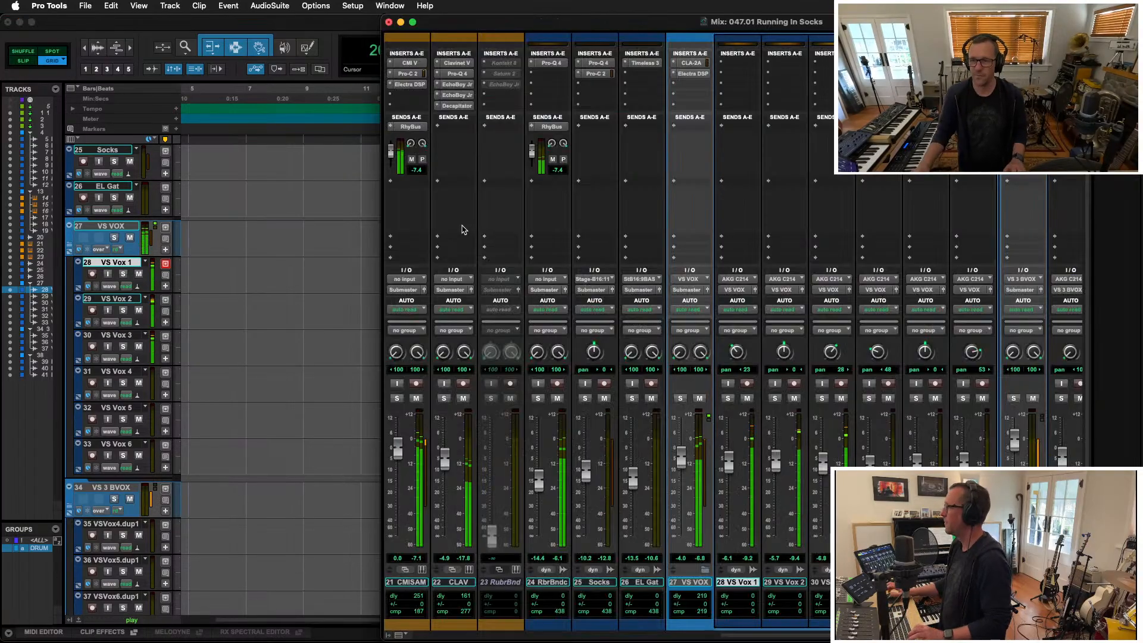
Refine Electra on VS VOX to HF +3.6 dB, HMF +2.6 dB and LMF -1.6 dB, and close the plug-in
click(694, 73)
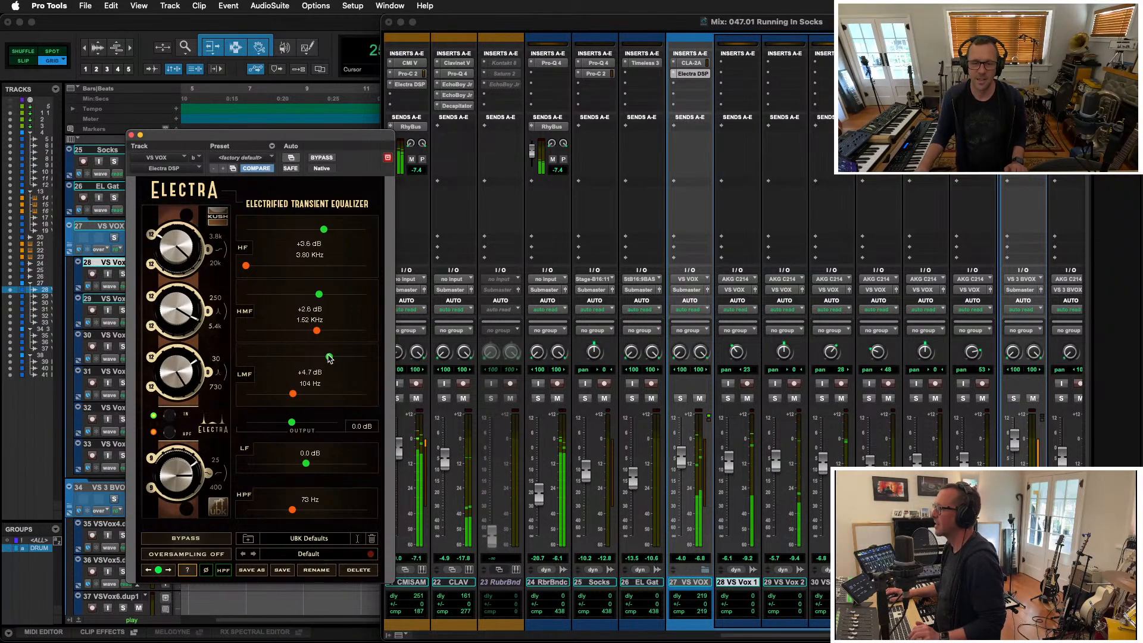
drag(329, 358, 302, 361)
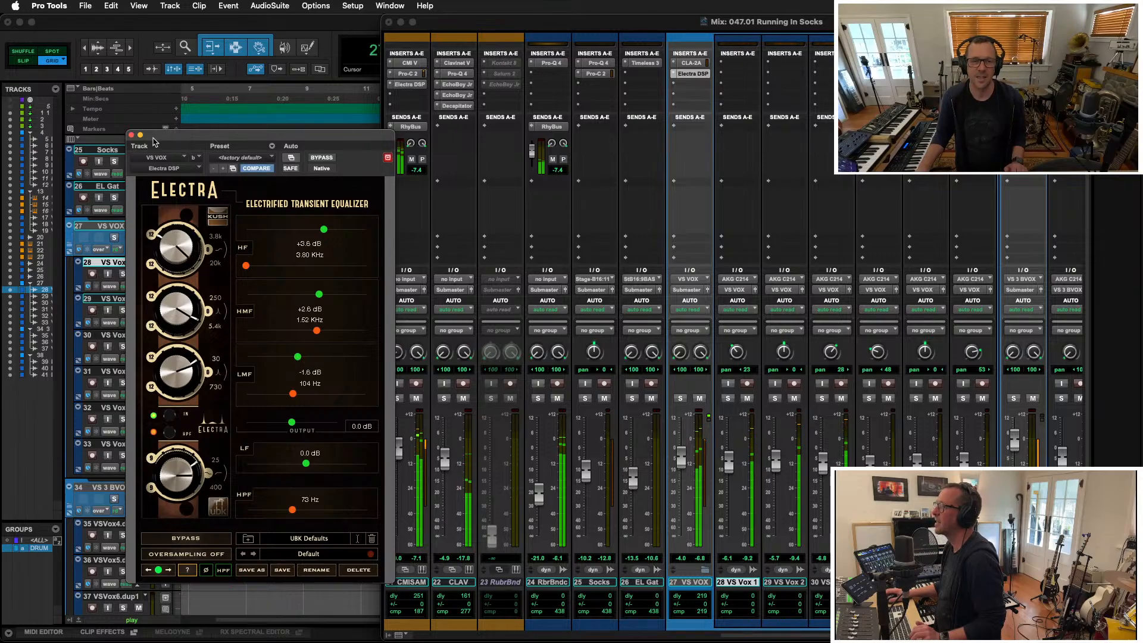
click(131, 135)
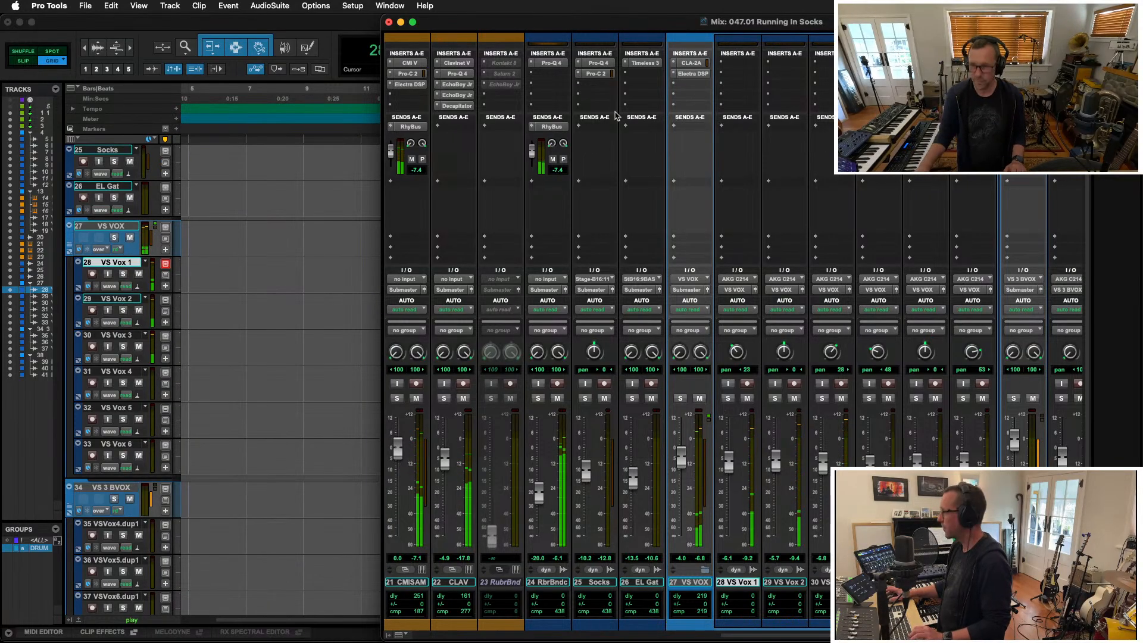
Add the stereo EchoBoy delay to VS VOX in the insert slot after Electra DSP
click(688, 90)
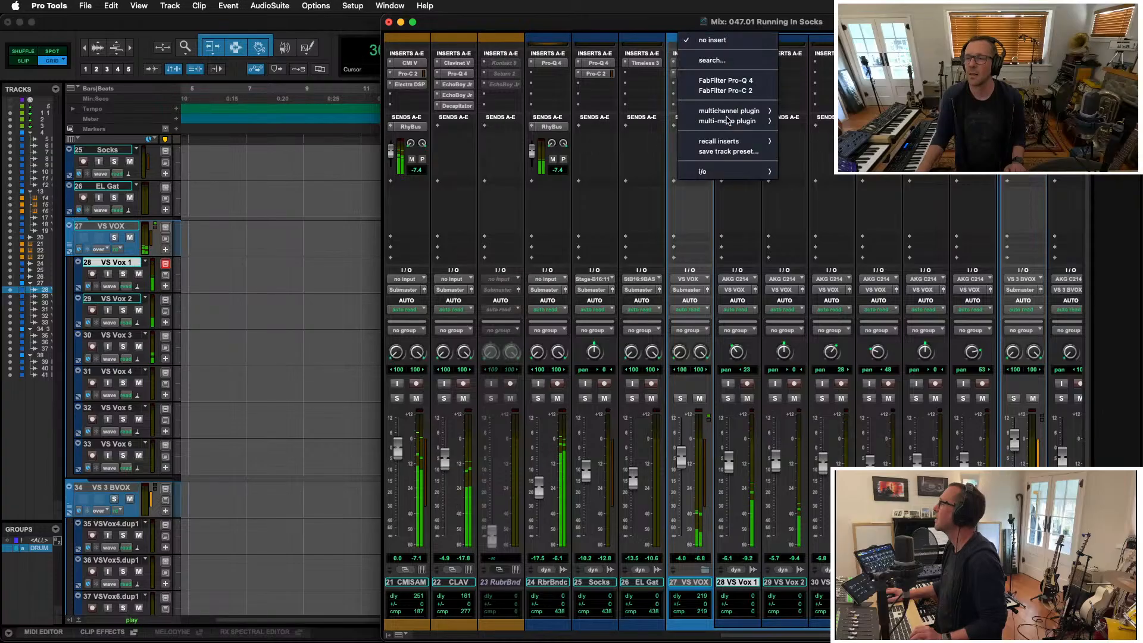
mouse_move(809, 154)
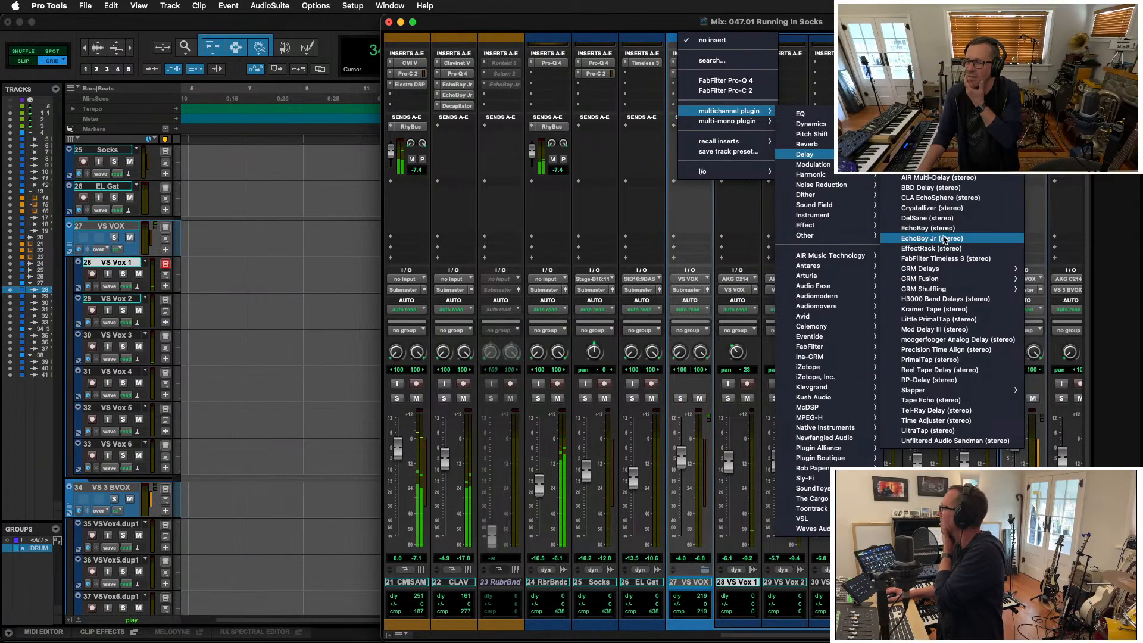
click(946, 230)
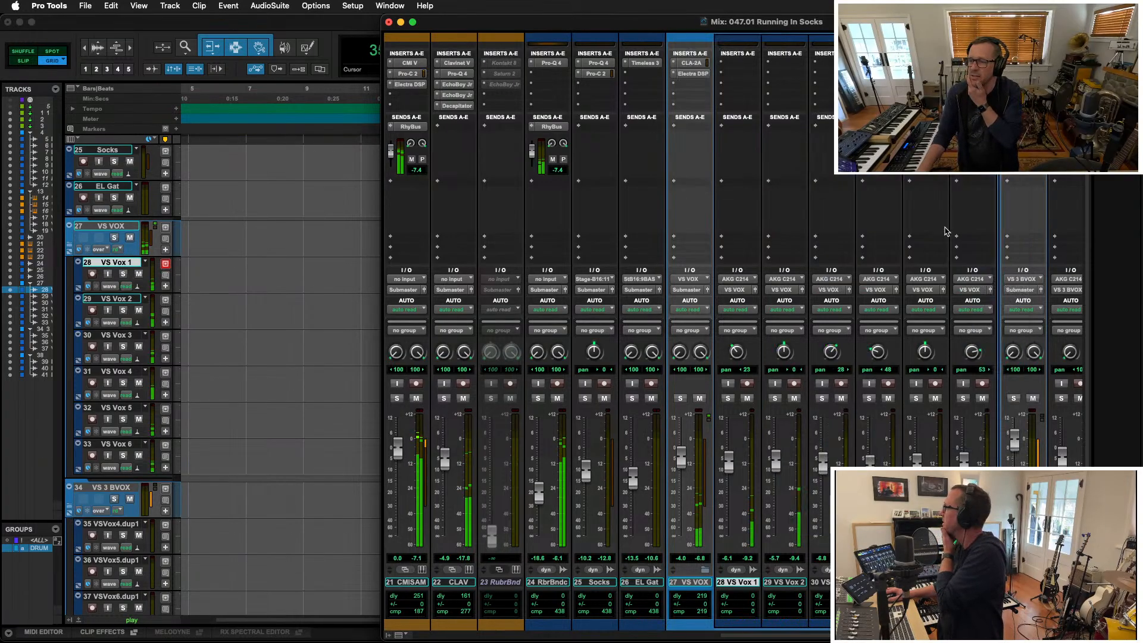
Try EchoBoy's 15 ips Tape Echo preset, switch to 30 ips Tape Echo and raise its saturation slightly
click(224, 201)
mouse_move(317, 208)
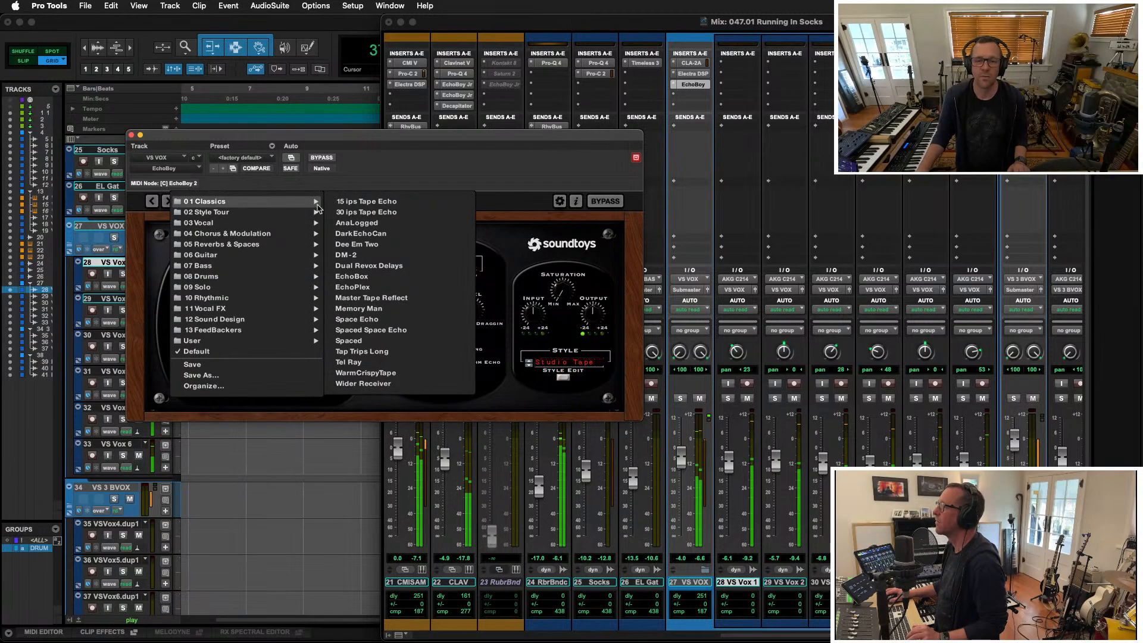
click(404, 201)
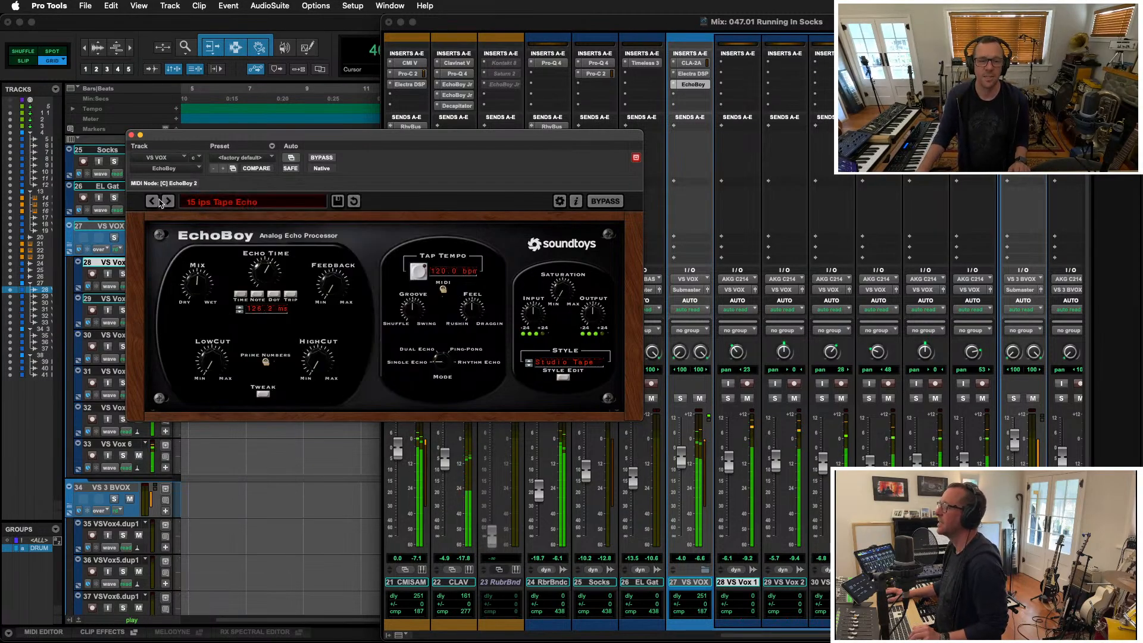
click(224, 203)
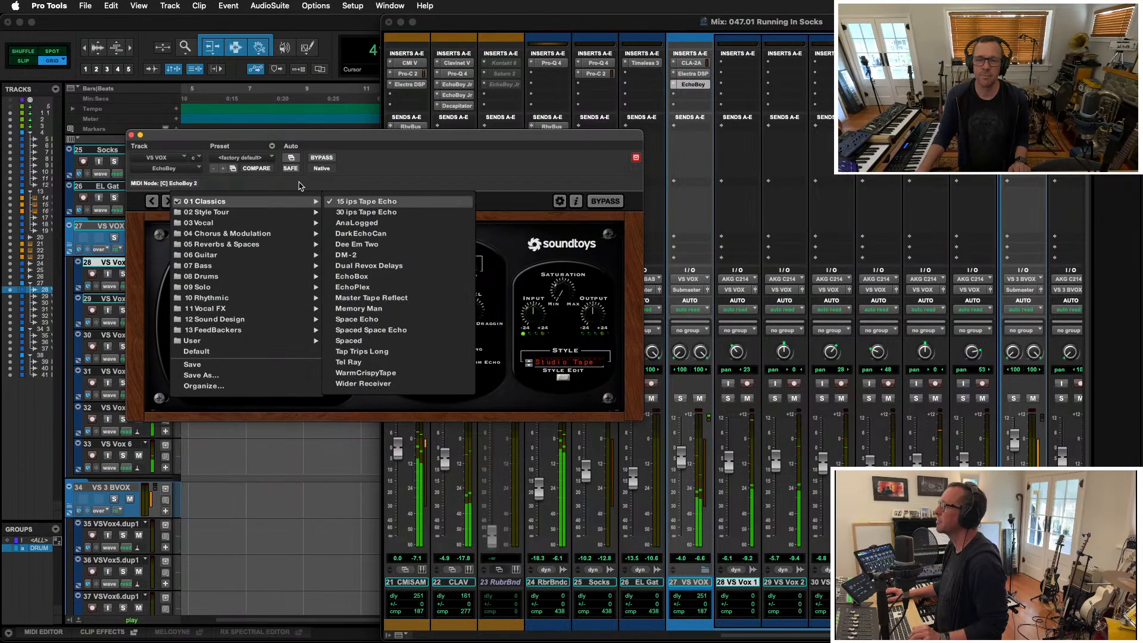
click(168, 203)
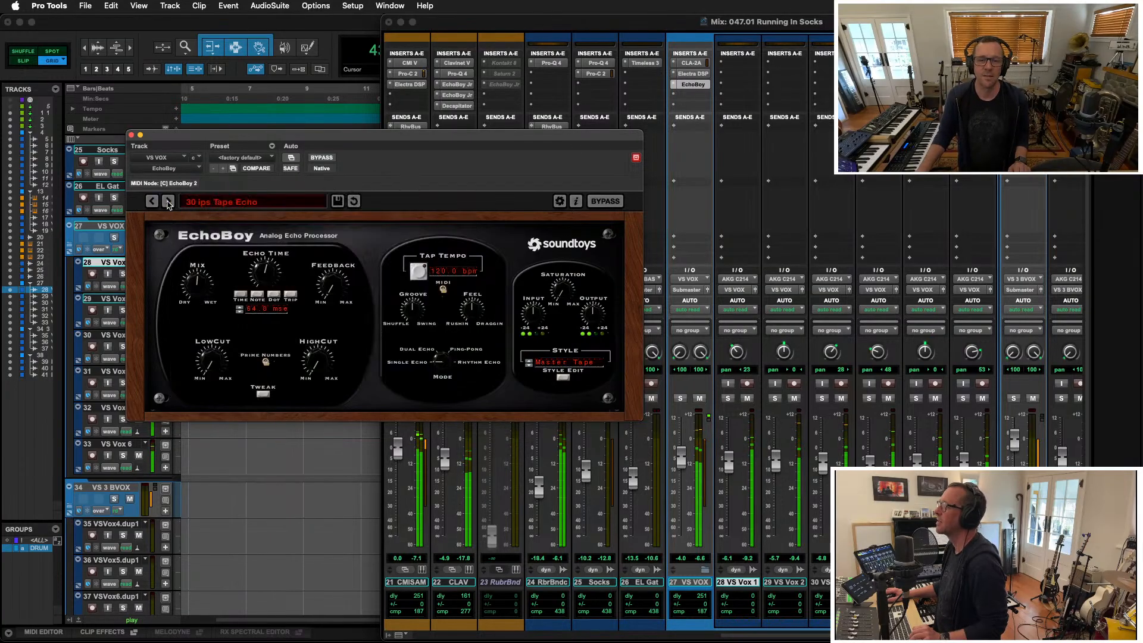
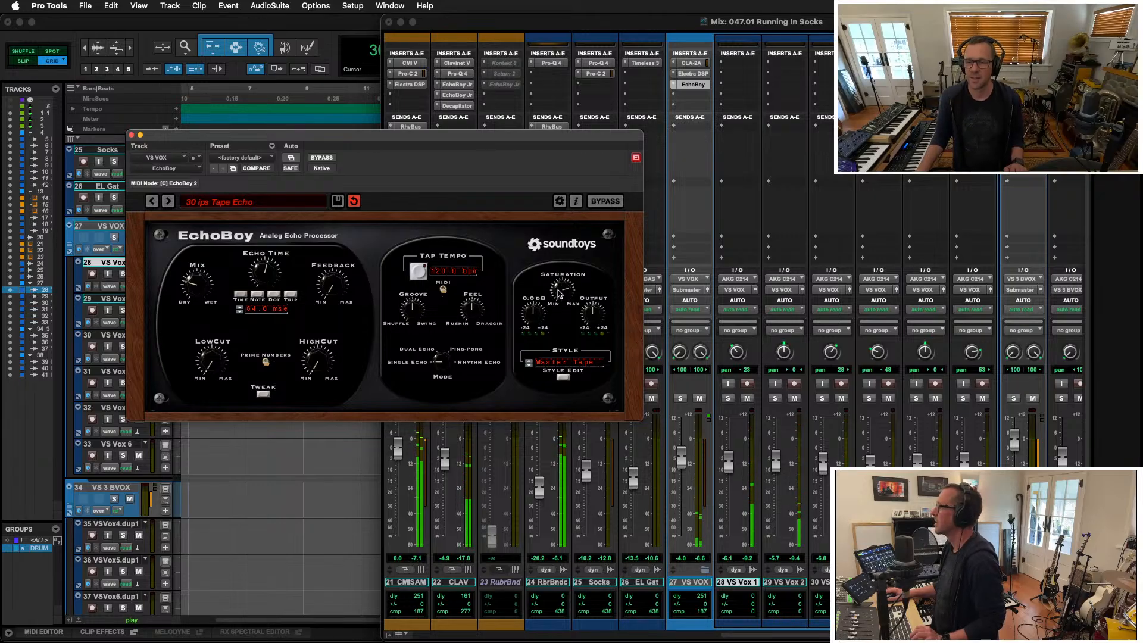
drag(558, 295, 559, 281)
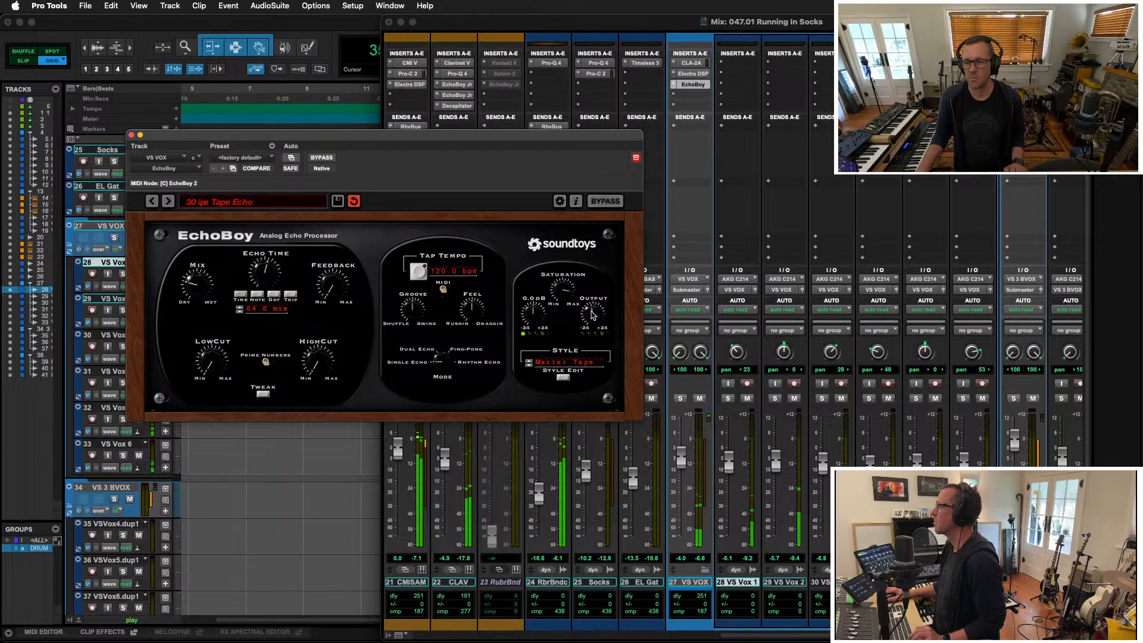
Add FabFilter Pro-C 2 to VS VOX after EchoBoy and set its compression style to Vocal, trying Opto first
click(683, 101)
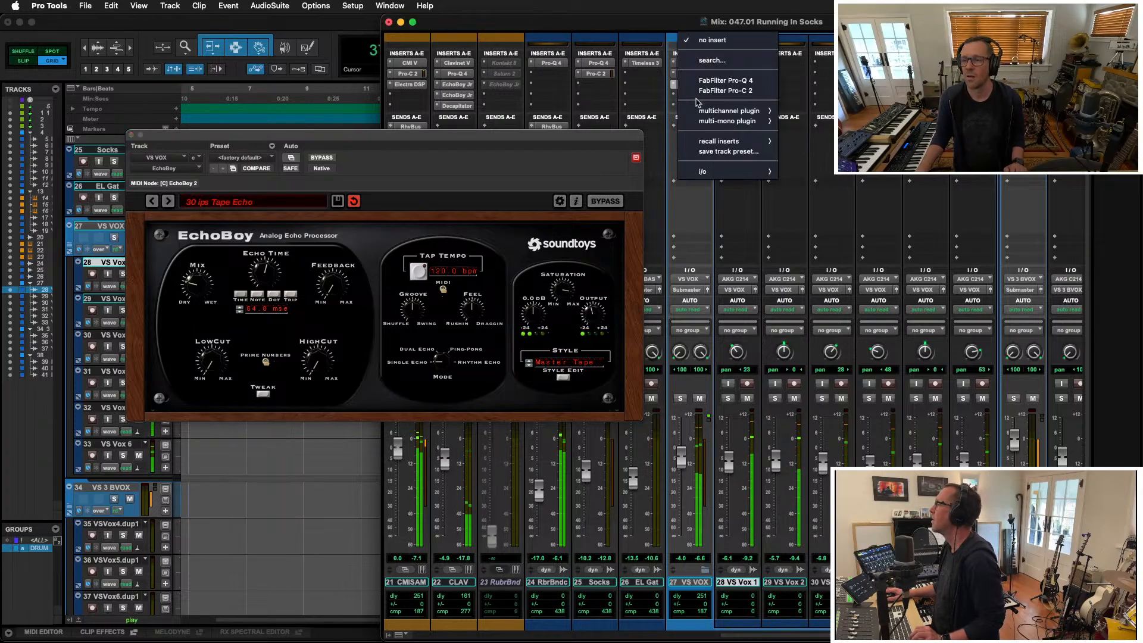
click(747, 91)
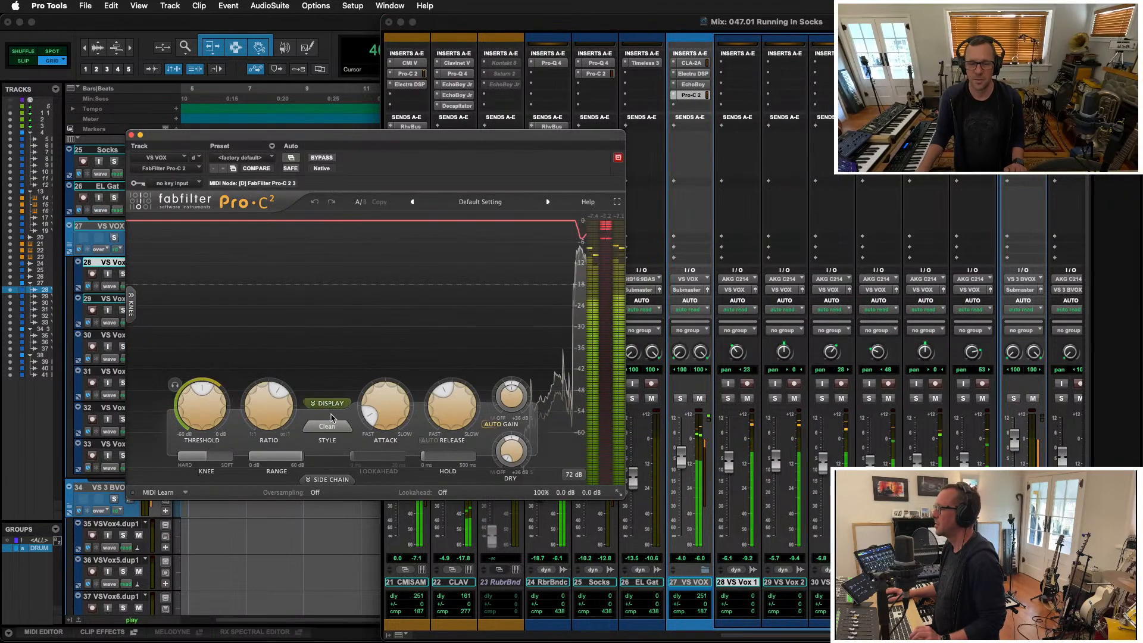
click(333, 427)
click(325, 468)
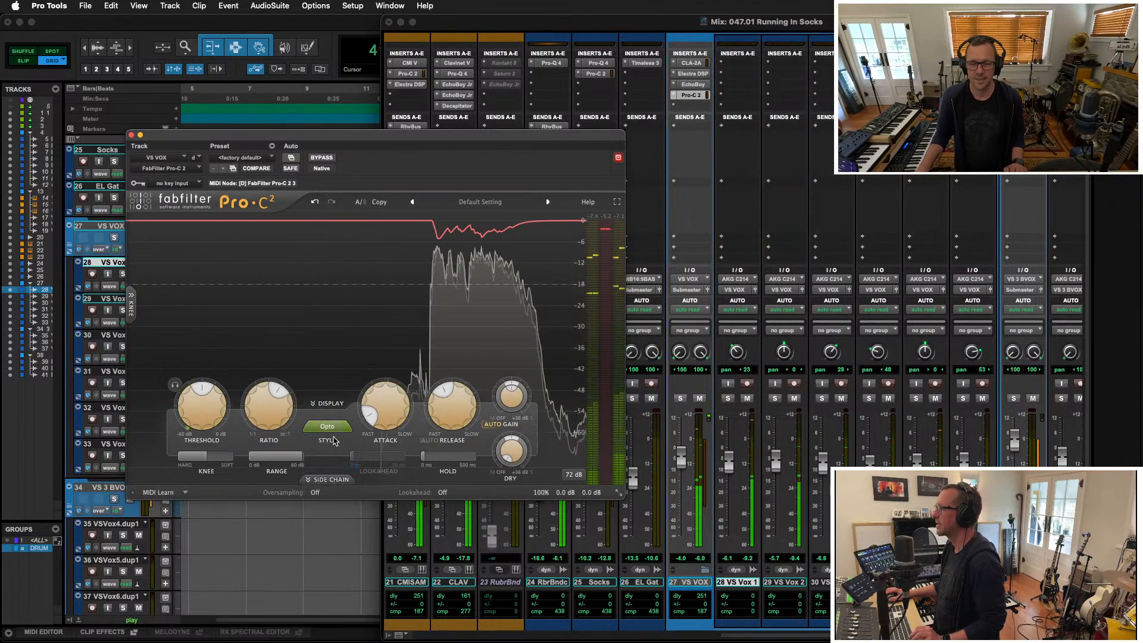
click(328, 427)
click(325, 481)
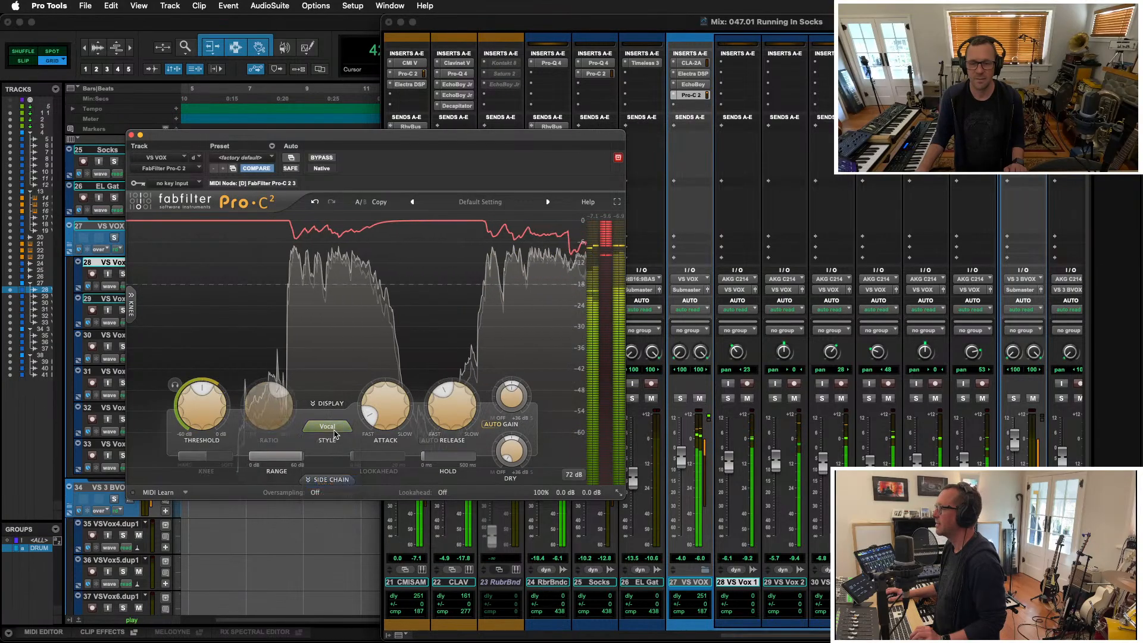
Lower the Pro-C 2 threshold on VS VOX, adjust its output gain slightly and close the plug-in
drag(211, 406, 198, 402)
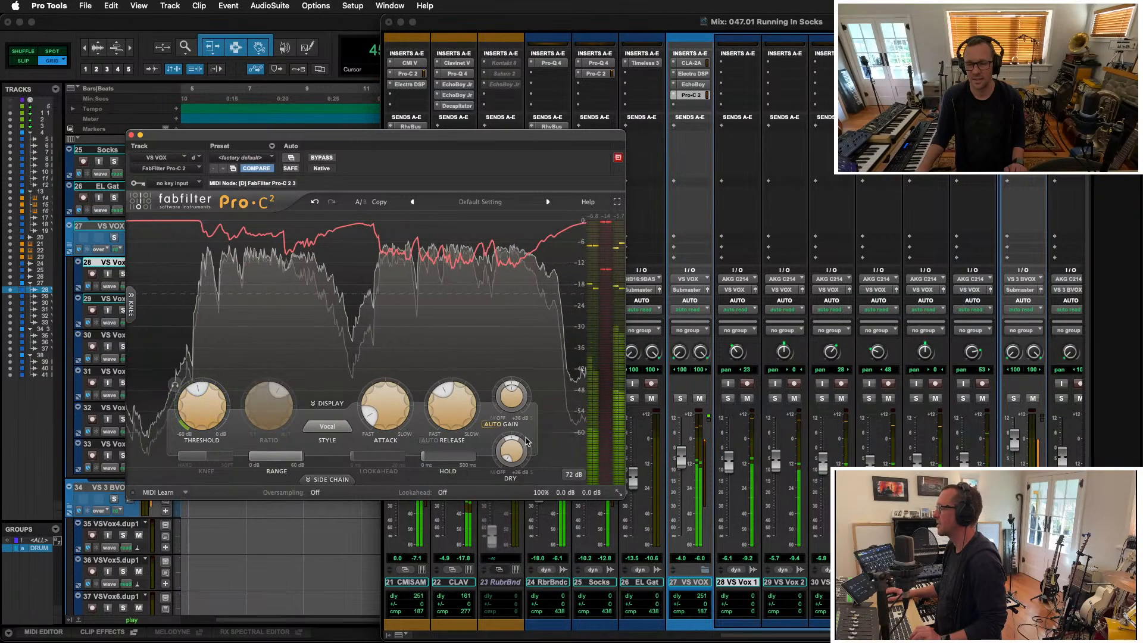
drag(515, 395, 509, 401)
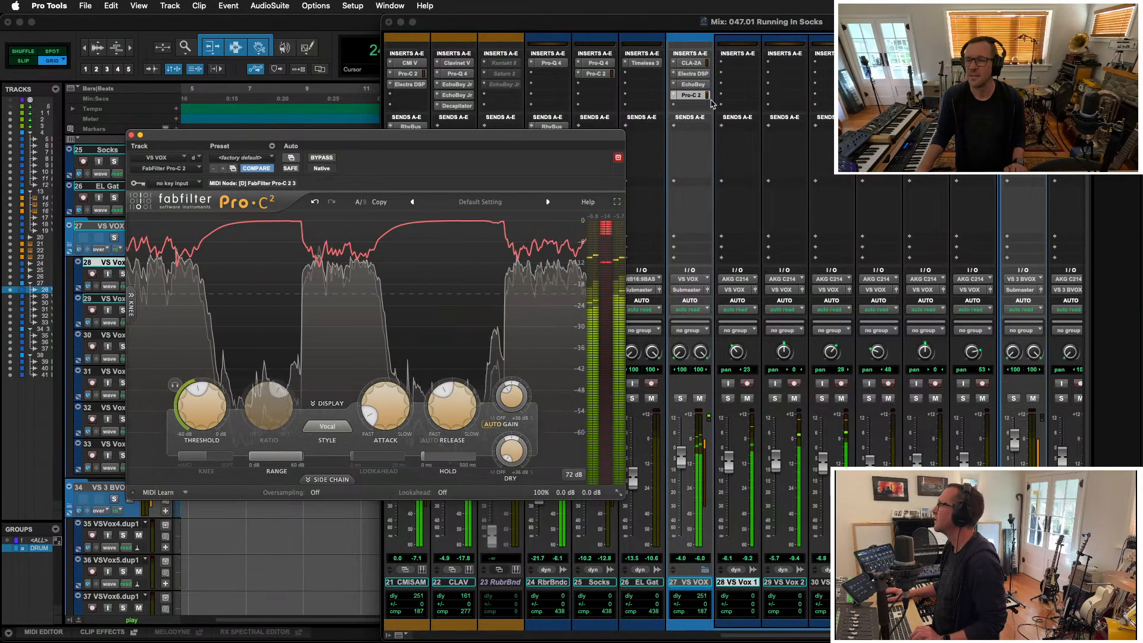
click(690, 96)
Shift the VS VOX inserts down one slot, add stereo RX 9 De-click in the first slot and close its window
mouse_move(690, 96)
mouse_down()
mouse_move(689, 108)
mouse_move(691, 74)
mouse_up()
click(691, 63)
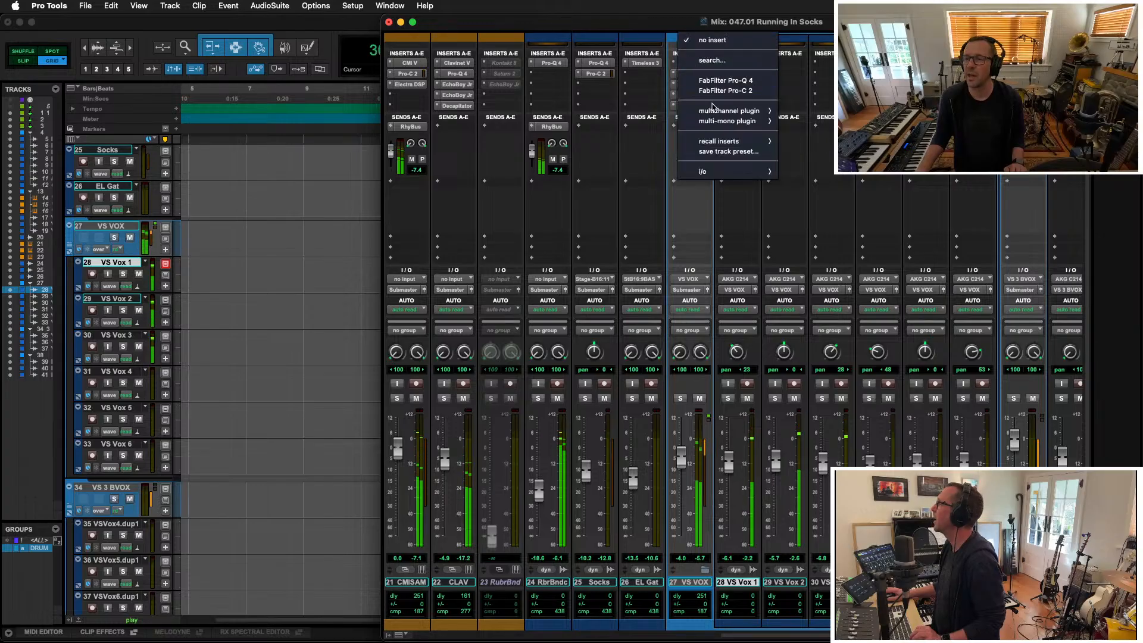
mouse_move(729, 111)
mouse_move(824, 186)
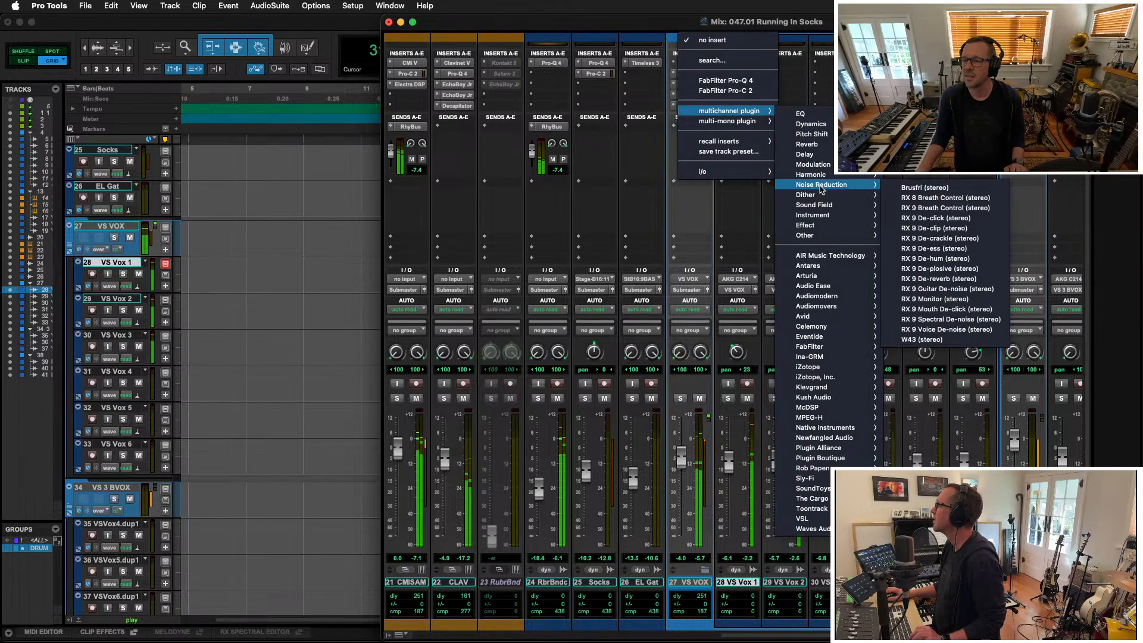
click(956, 219)
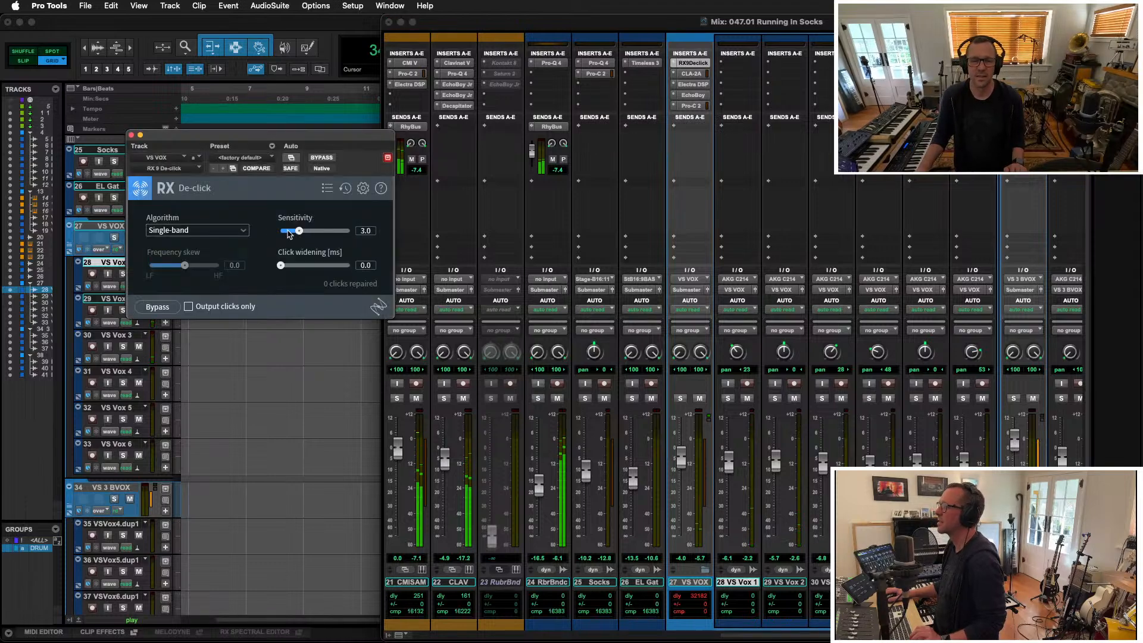
click(131, 136)
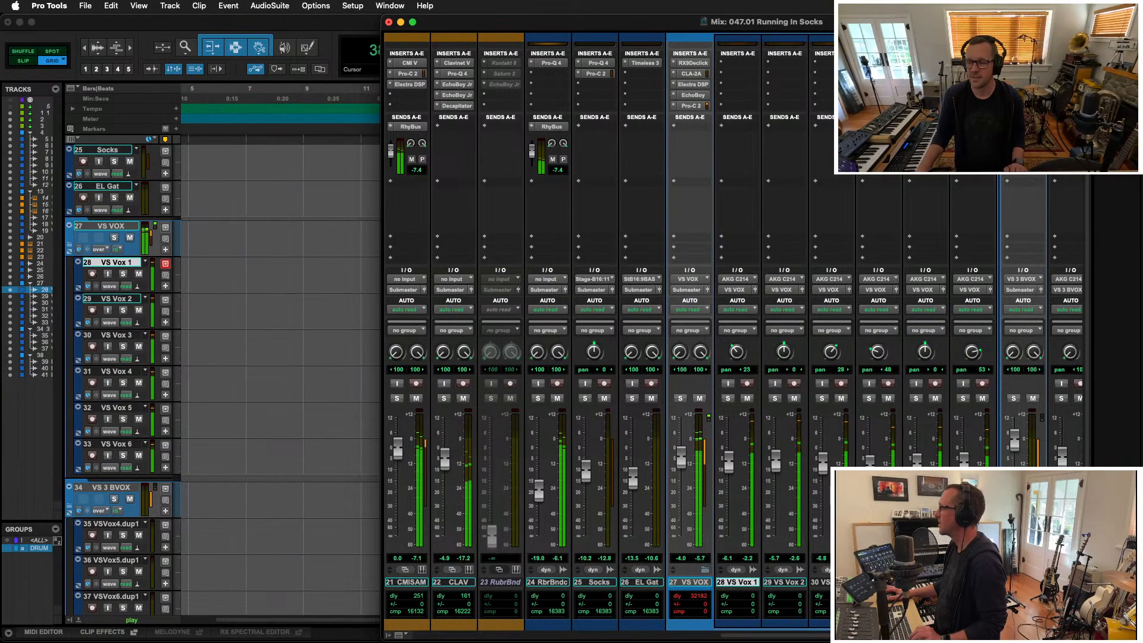
Check RX 9 De-click on VS VOX, close its window and make the insert inactive
click(698, 64)
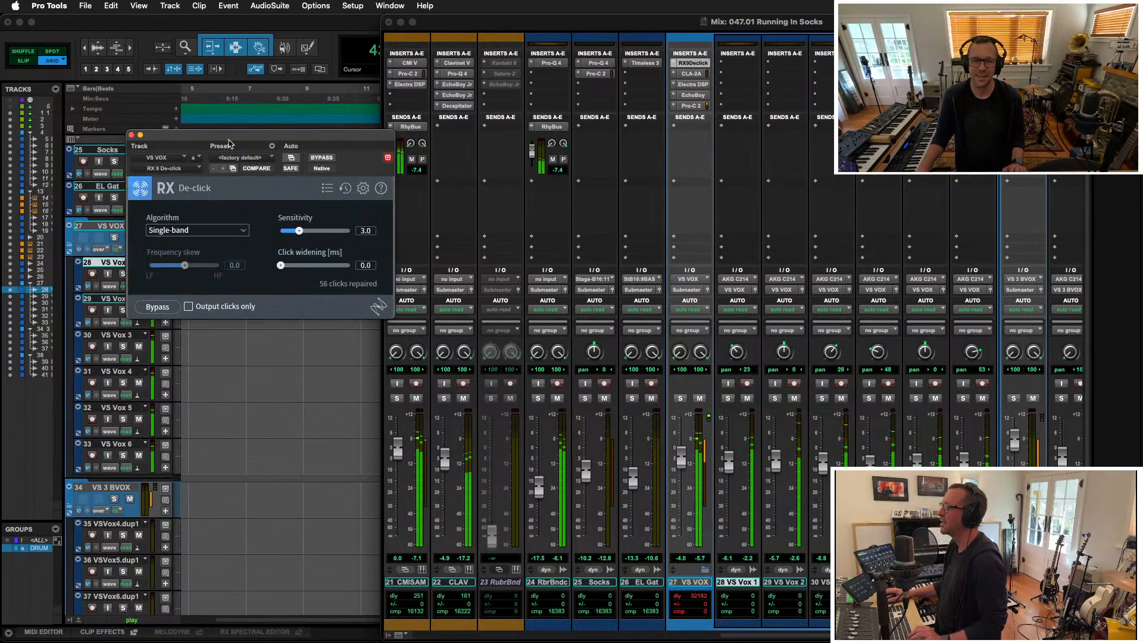
click(140, 136)
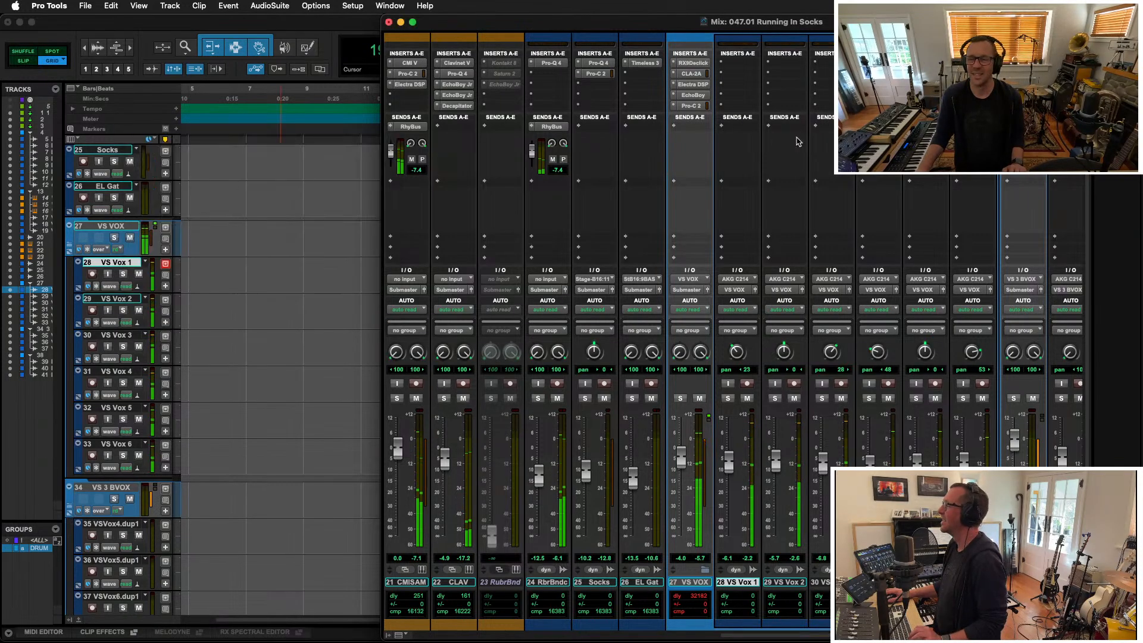
ctrl+super+click(693, 63)
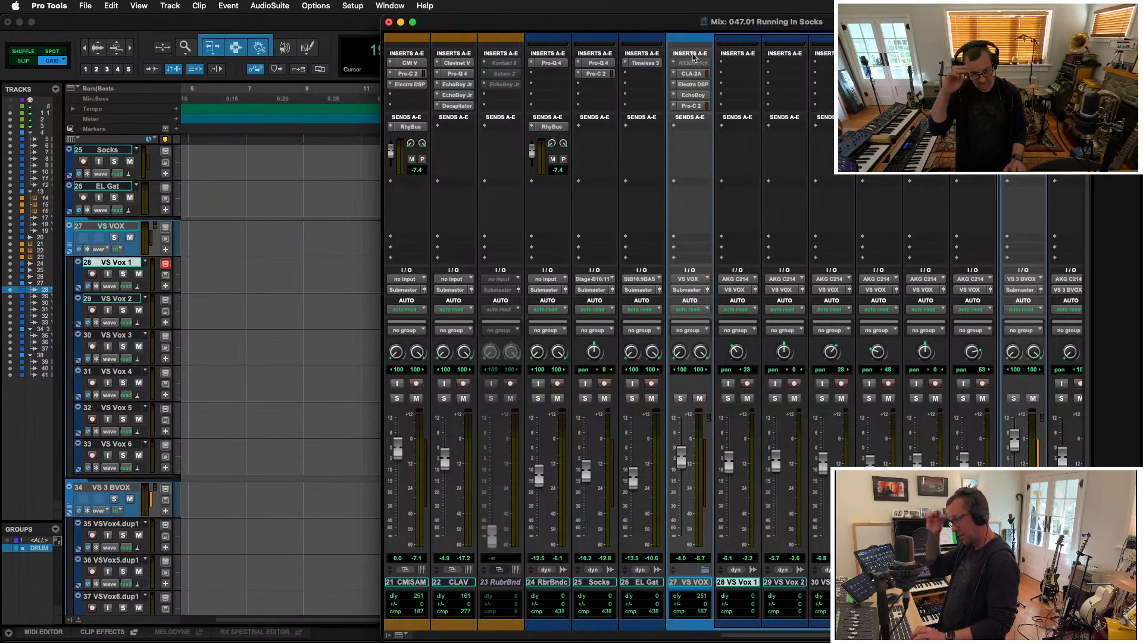
Extend the clip selection across VS Vox 1 to VS Vox 6 in the Edit window, through the last phrase
key(super+equal)
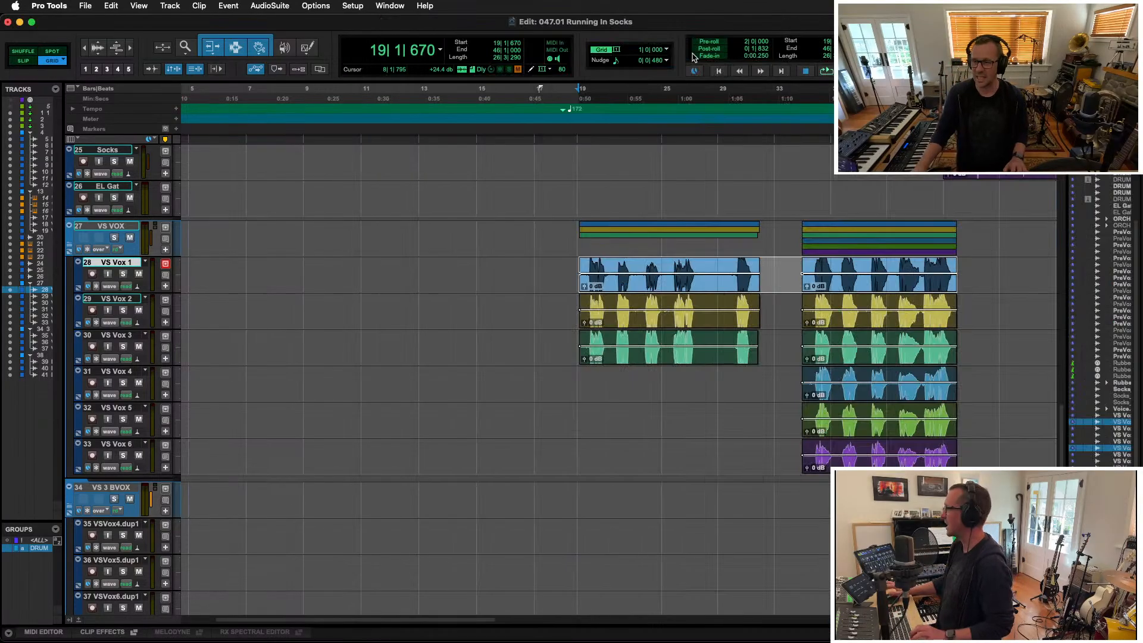
key(super+bracketleft)
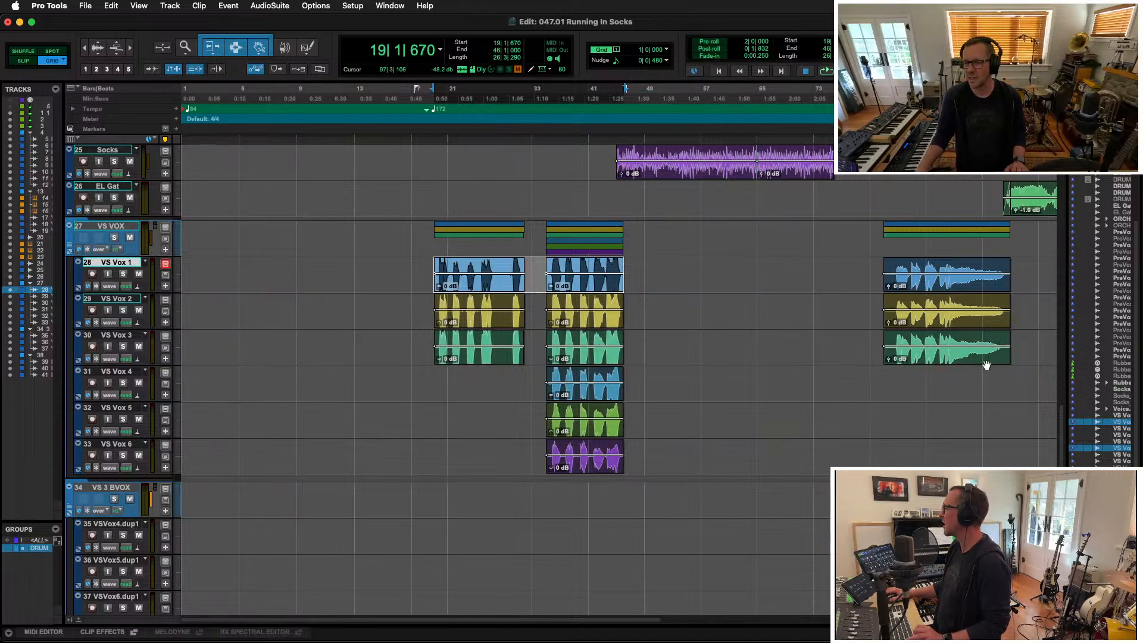
key(super+bracketleft)
shift+click(576, 365)
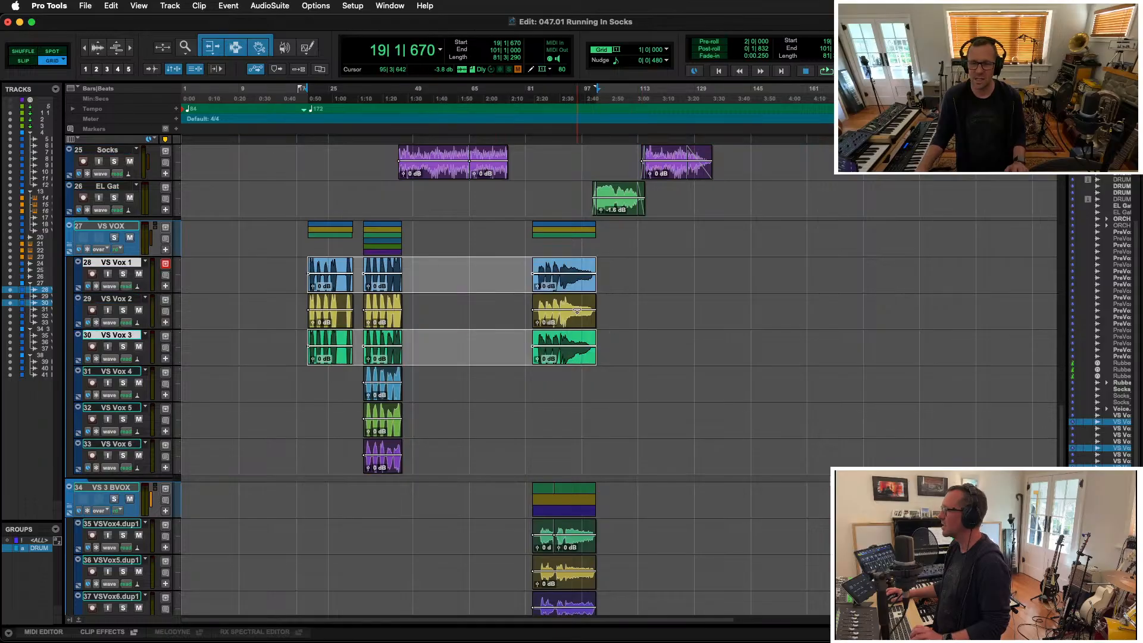
shift+click(382, 397)
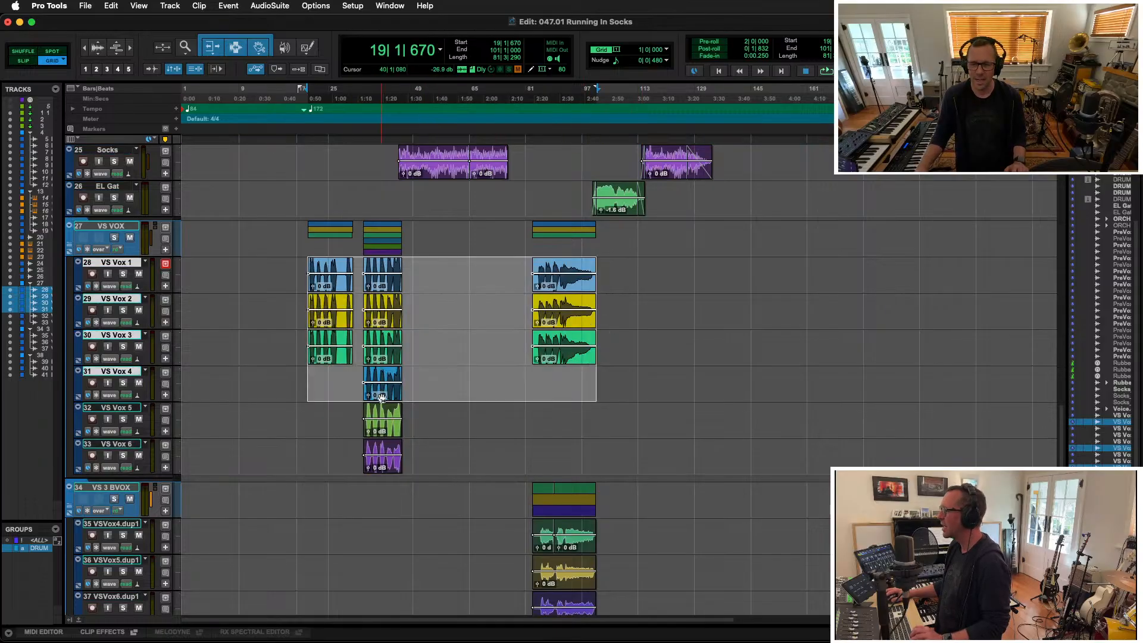
shift+click(384, 438)
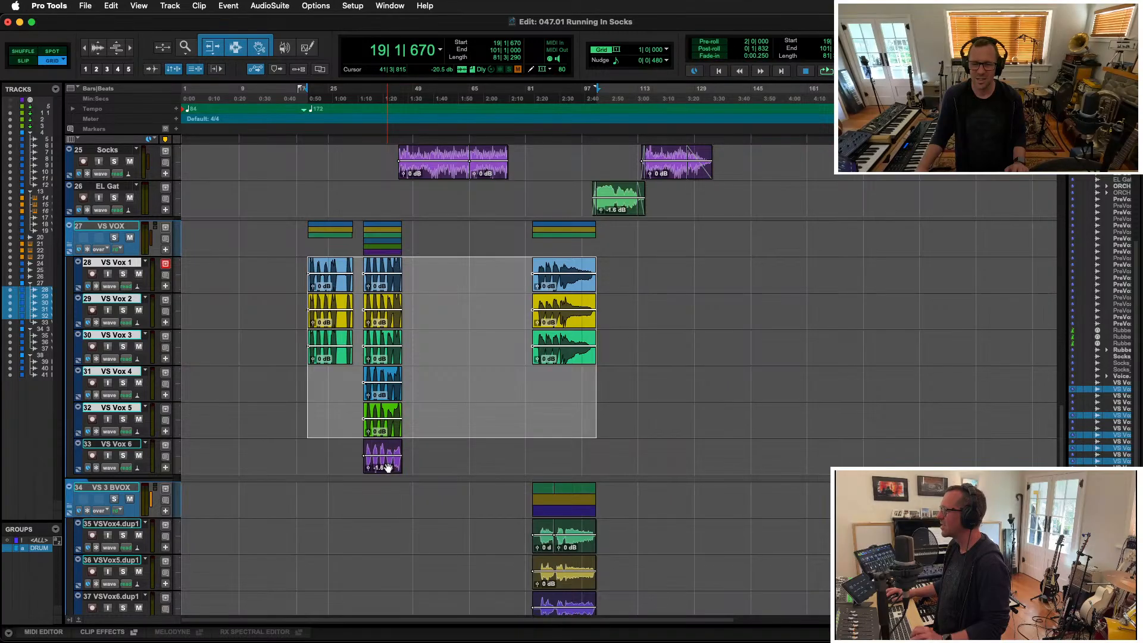
shift+click(388, 467)
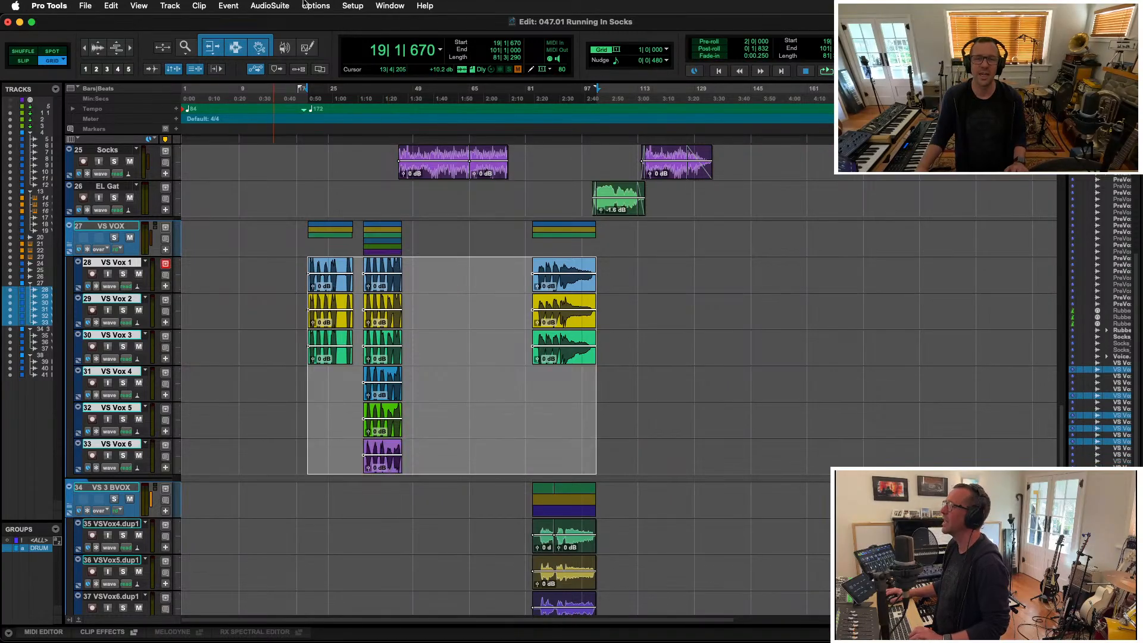
Open RX 9 De-click as an AudioSuite processor and move its window clear of the selected vocal clips
click(286, 5)
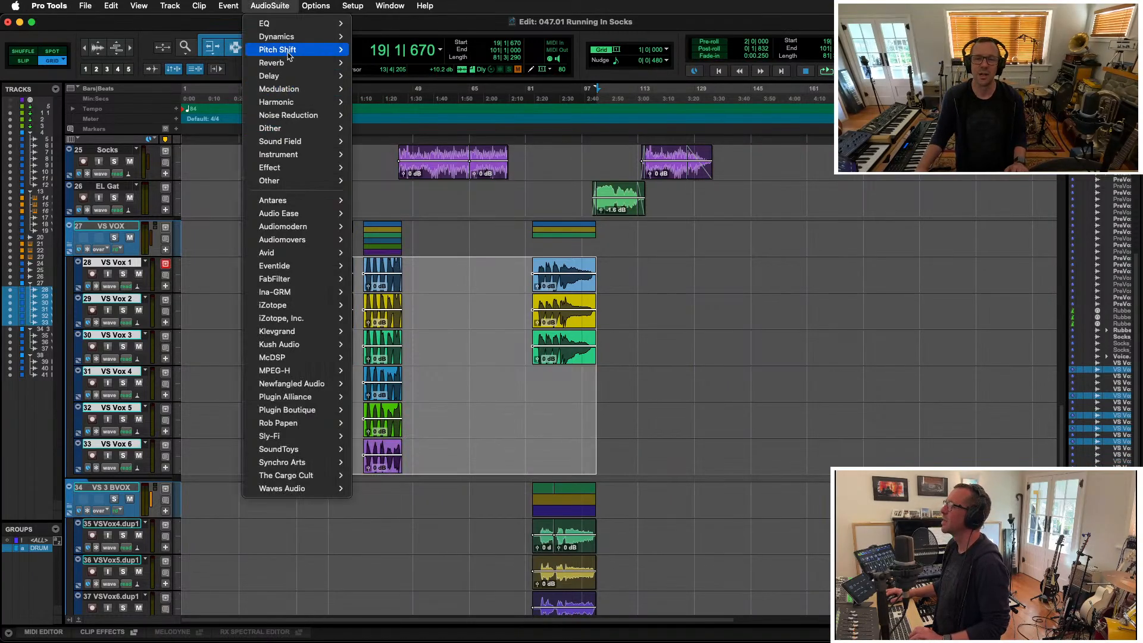
mouse_move(291, 115)
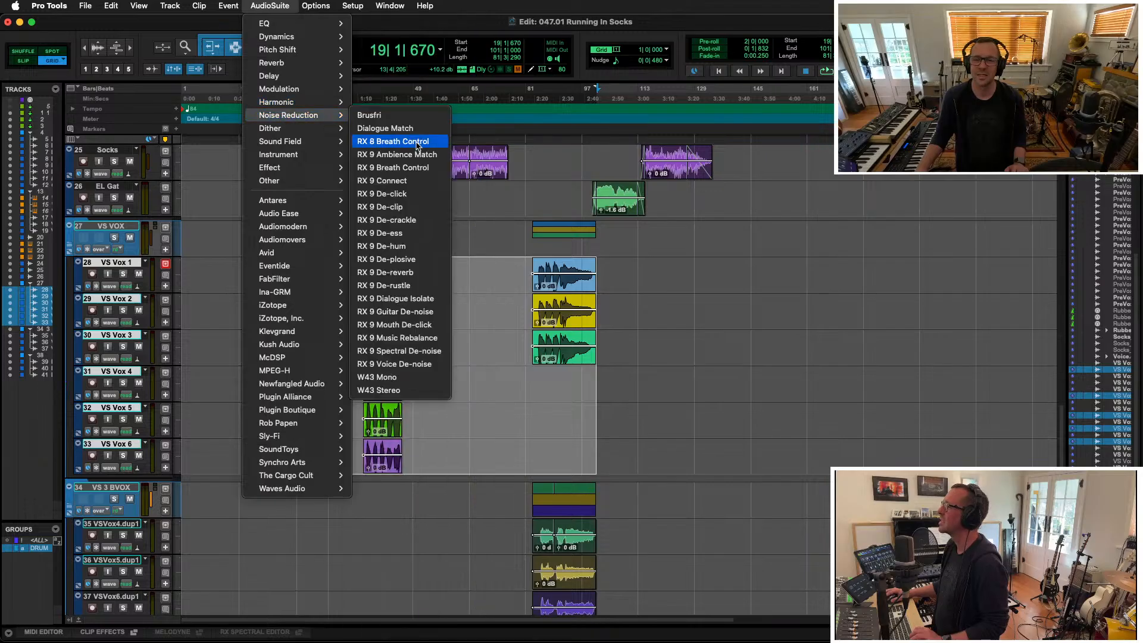
click(415, 200)
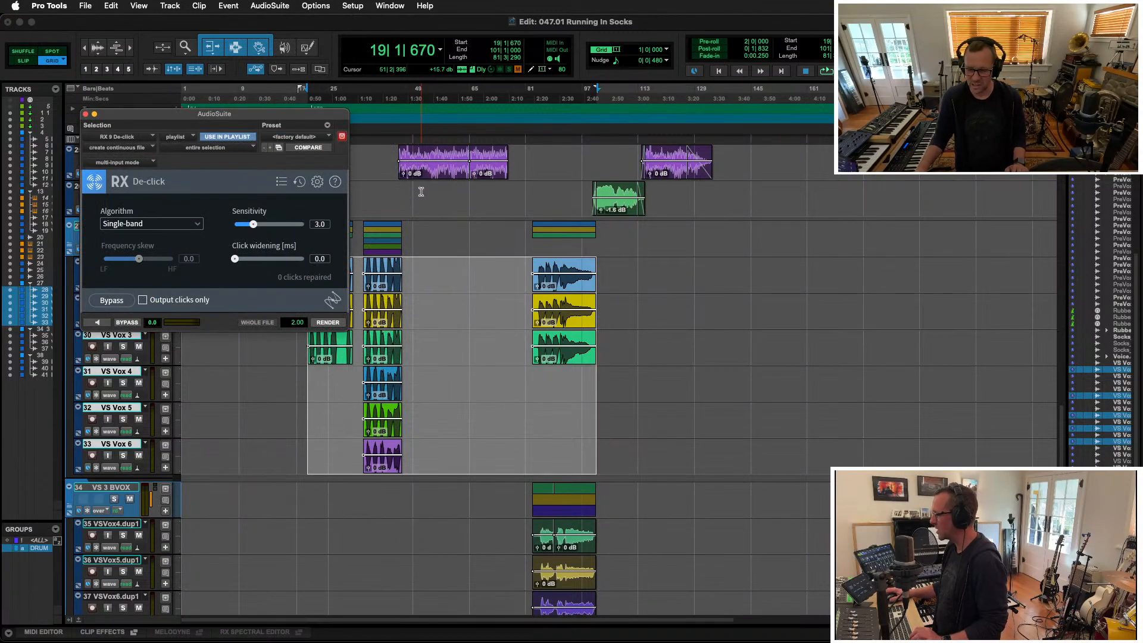
drag(291, 127, 876, 221)
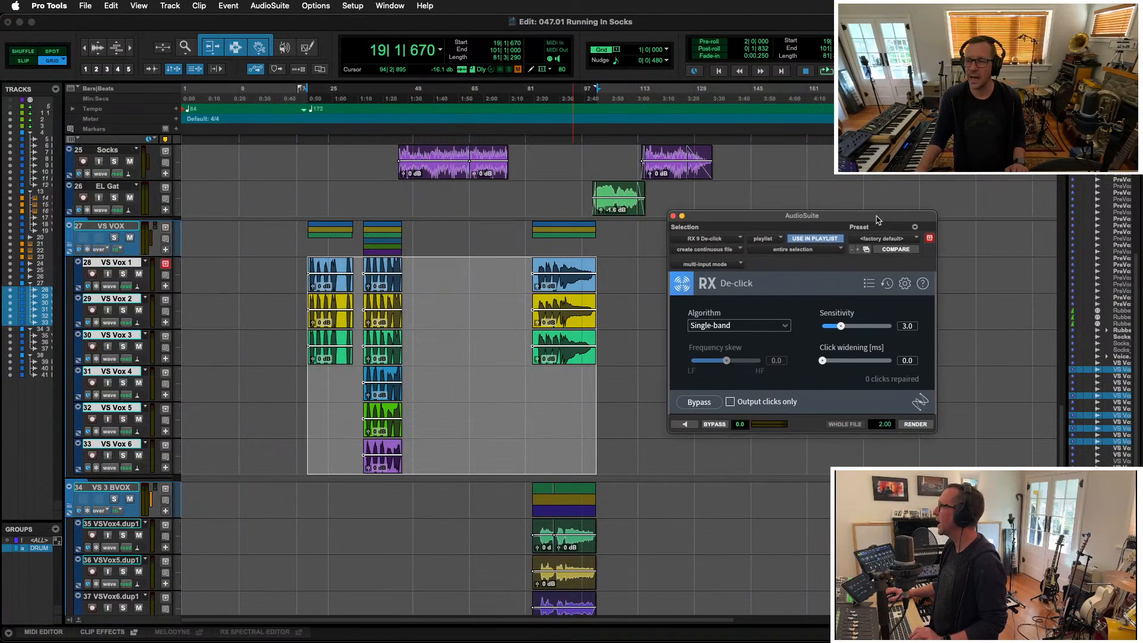
Solo the Voice.cm track, play it from near the song's start, and unsolo it
scroll(191, 255, up, 15)
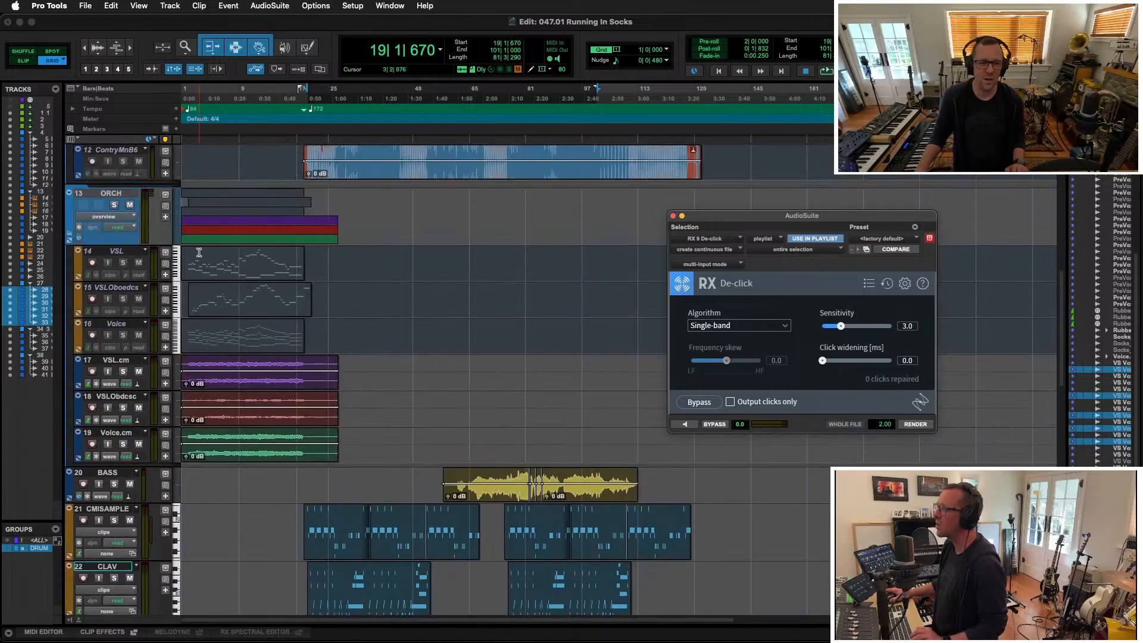
scroll(204, 255, down, 3)
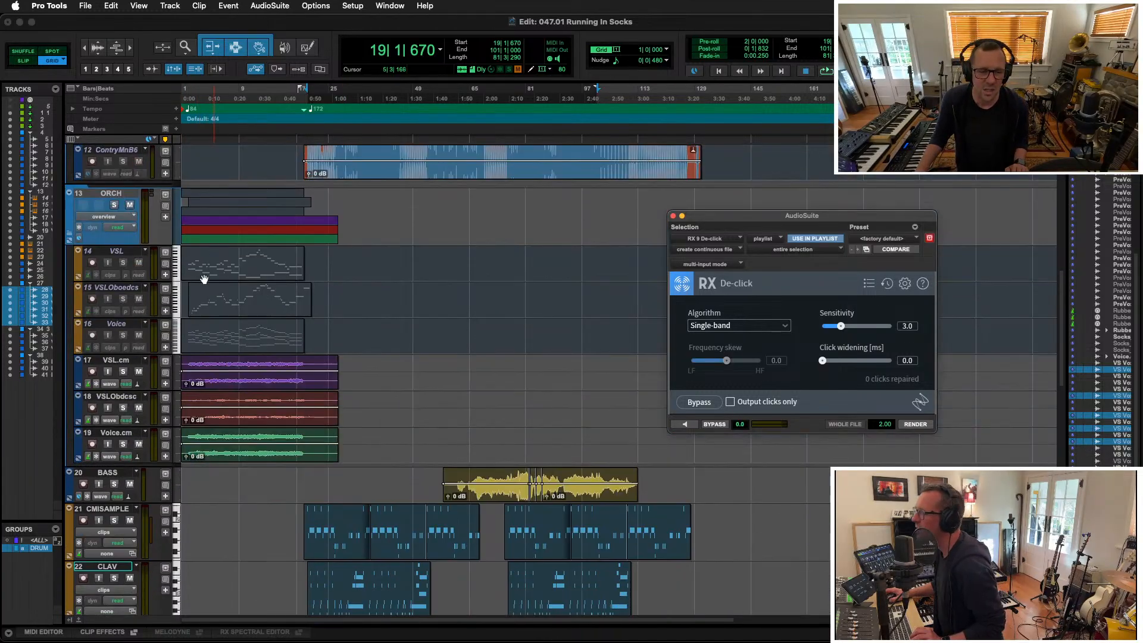
click(123, 446)
click(188, 442)
key(space)
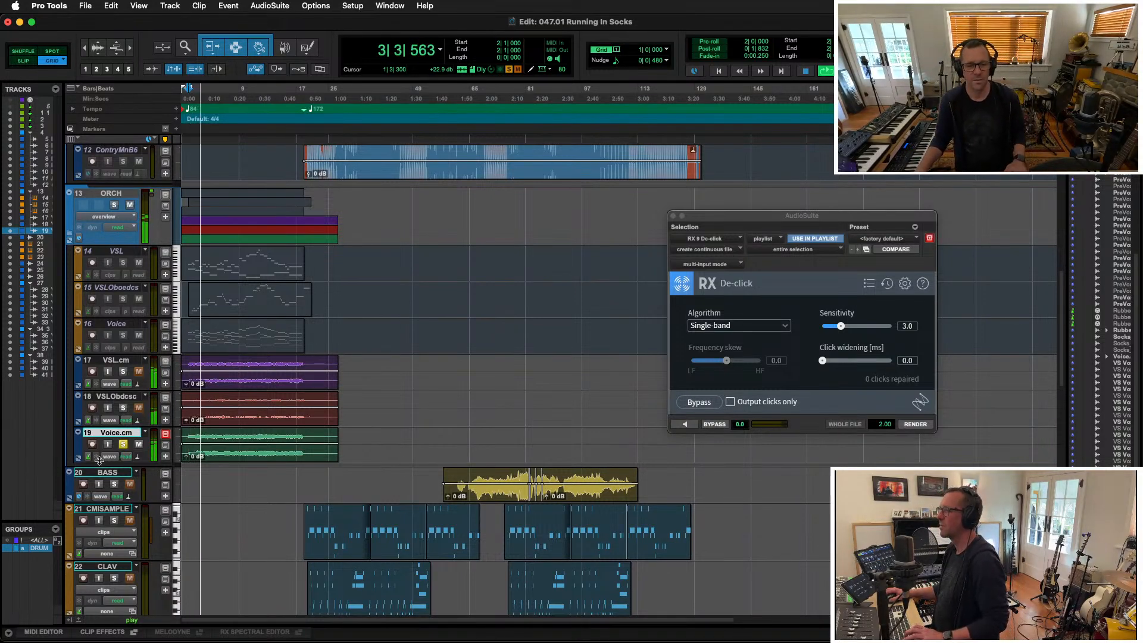
key(space)
click(124, 443)
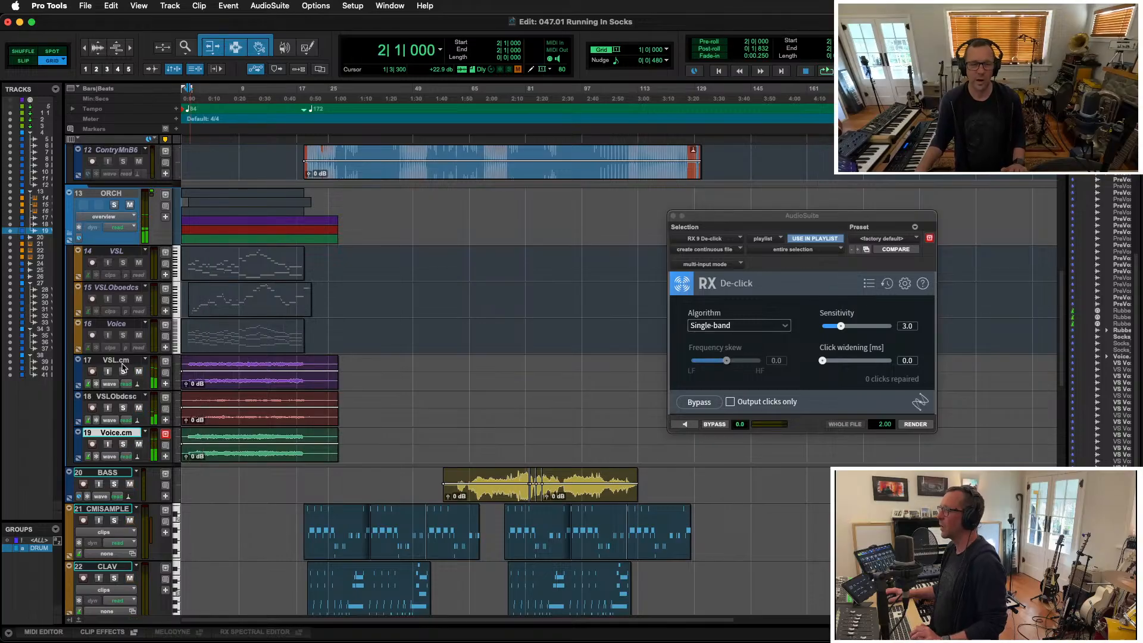
Activate the Voice instrument track, open its Vienna Synchron Player from the mixer and reposition the plug-in window
click(120, 324)
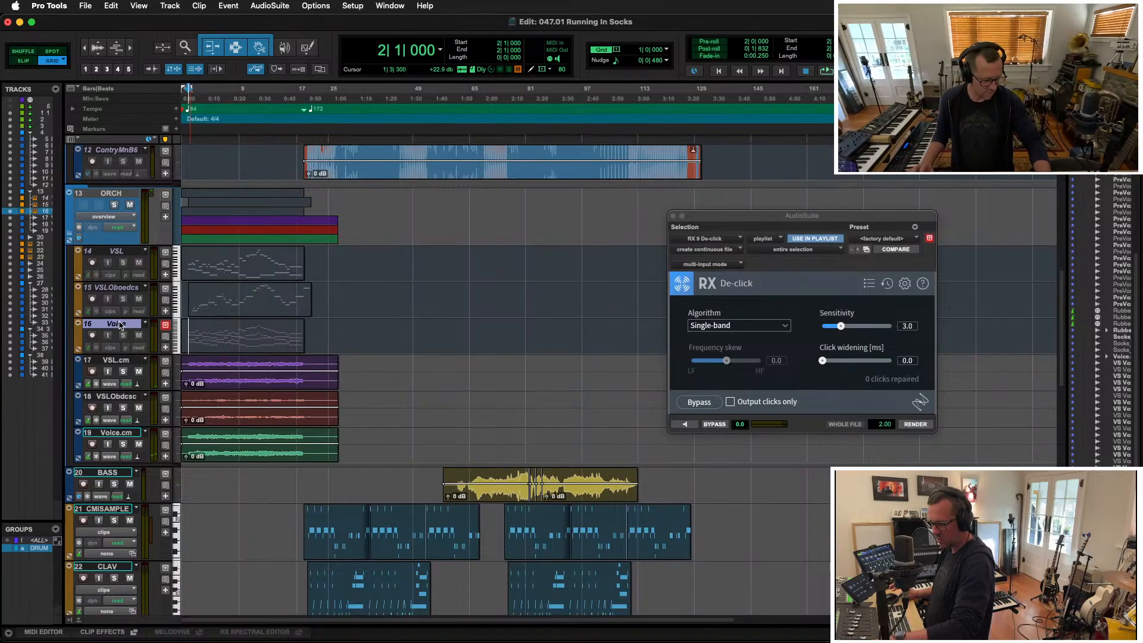
click(119, 324)
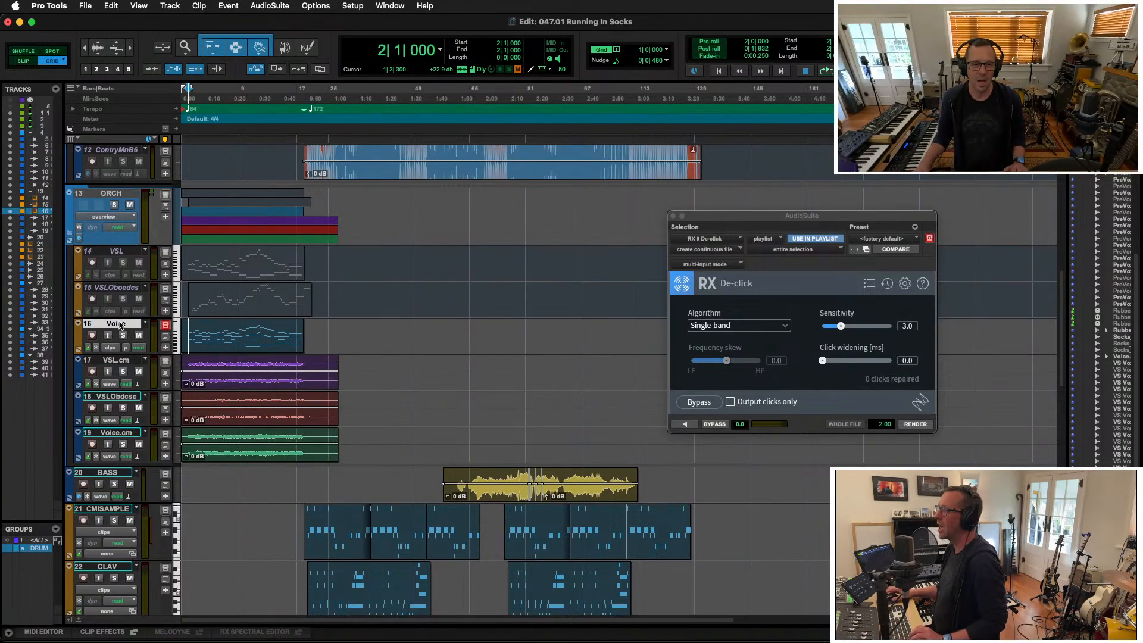
key(super+equal)
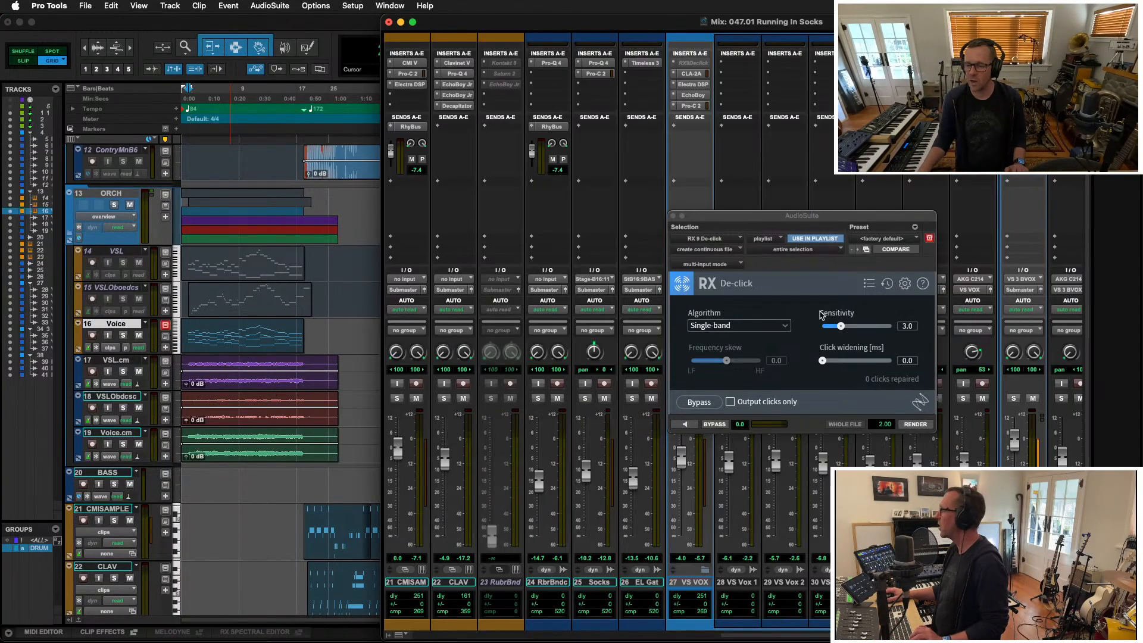
scroll(515, 452, left, 6)
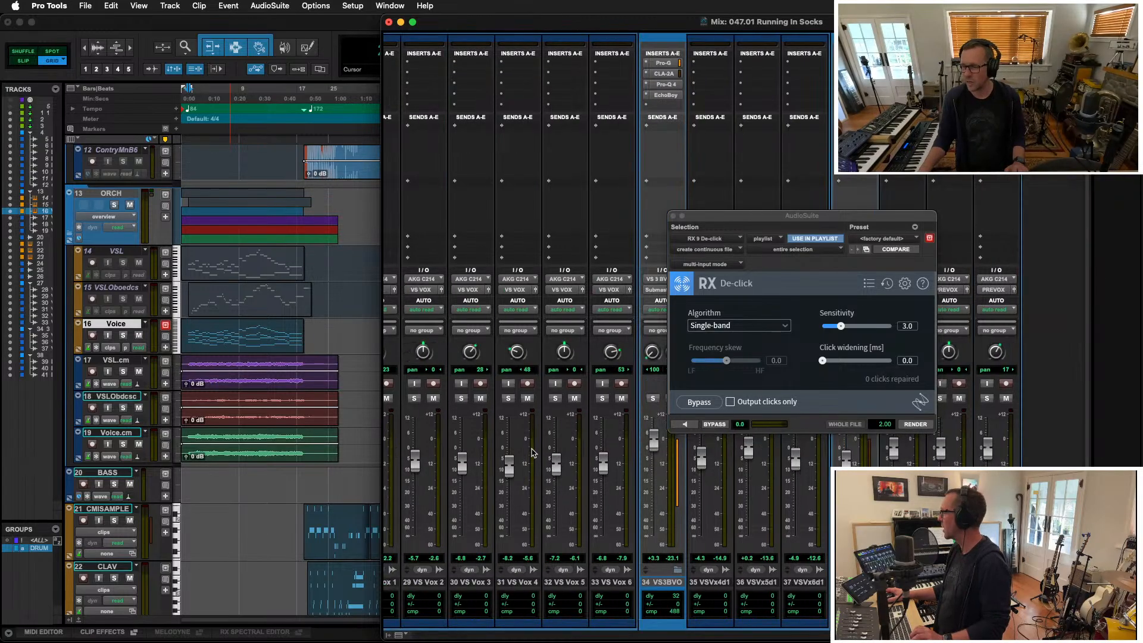
scroll(534, 442, right, 5)
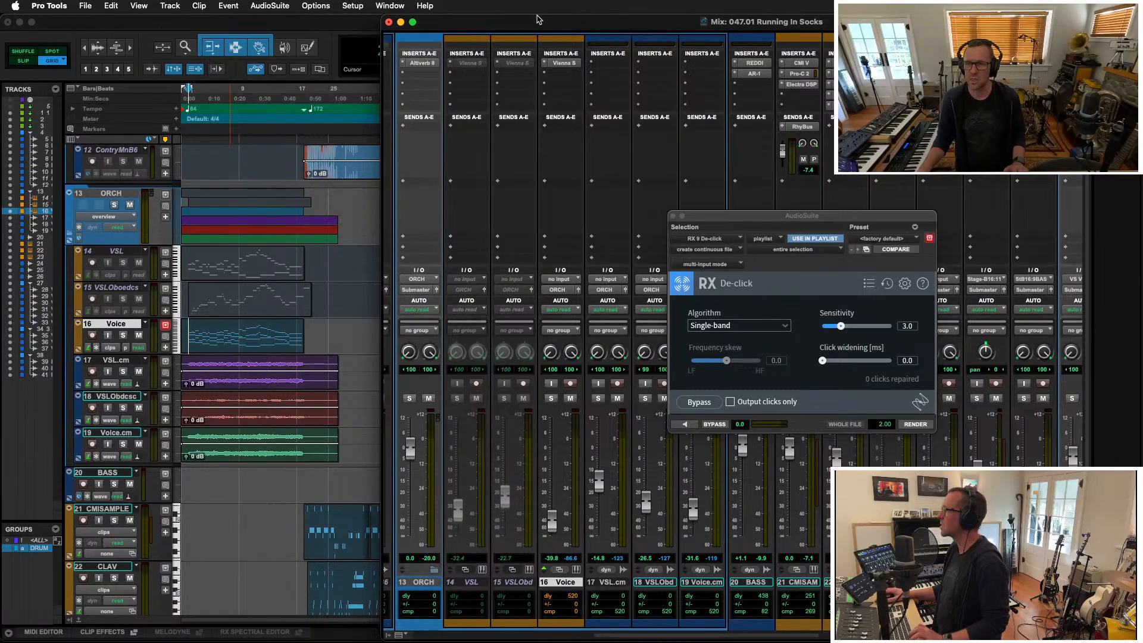
click(575, 62)
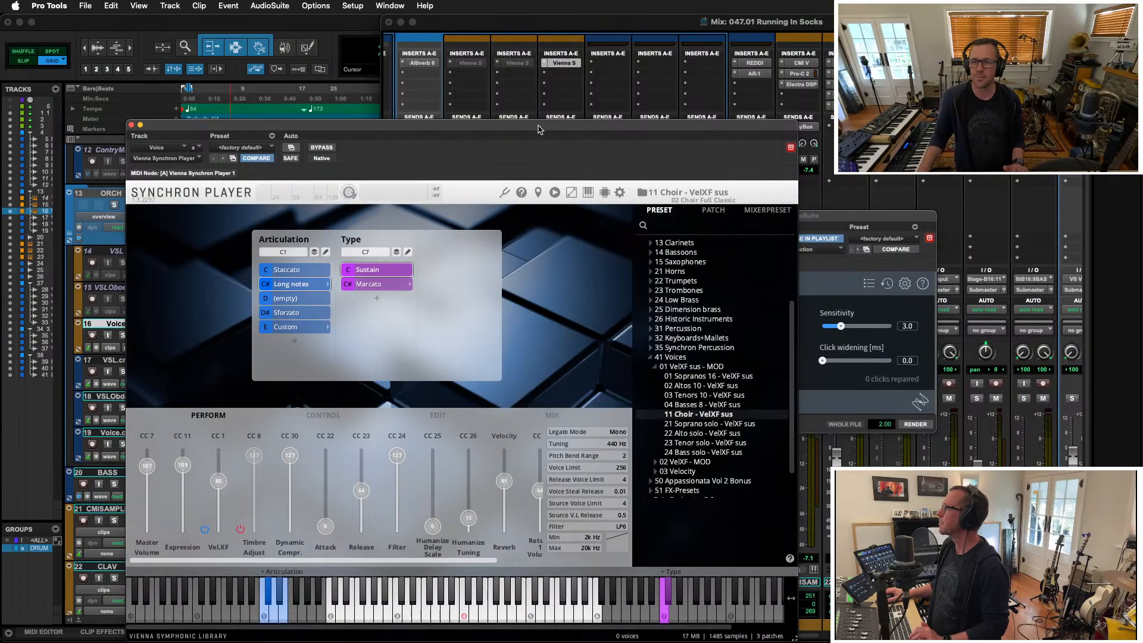
drag(539, 129, 418, 40)
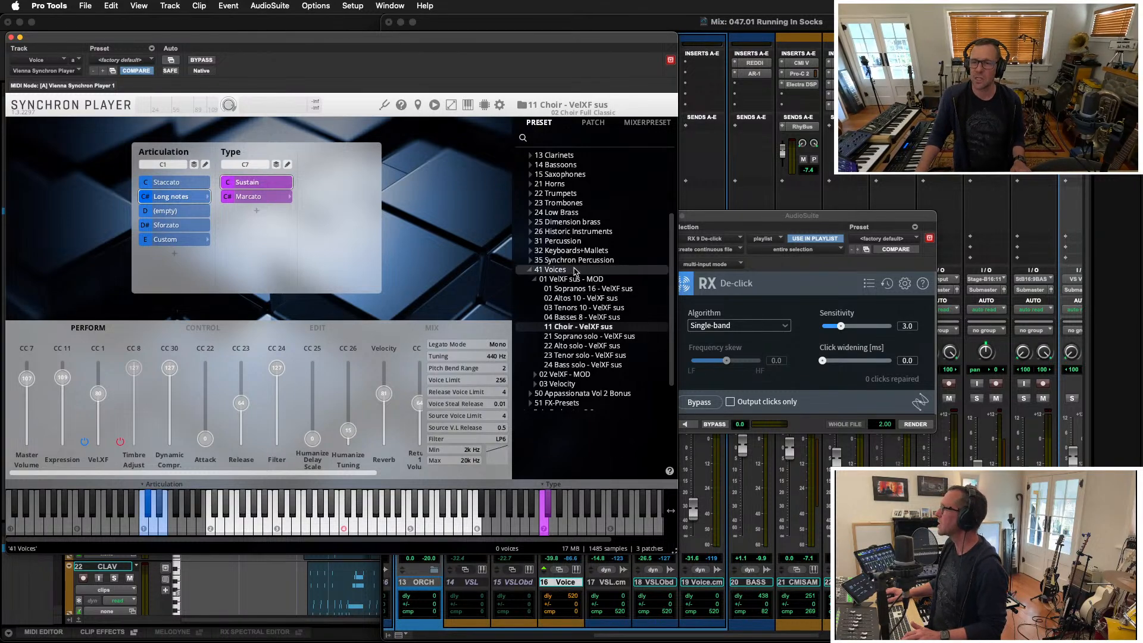
Look through the Studio Special Editions presets in the Voice track's Synchron Player and close its window
scroll(574, 274, up, 3)
scroll(575, 274, up, 2)
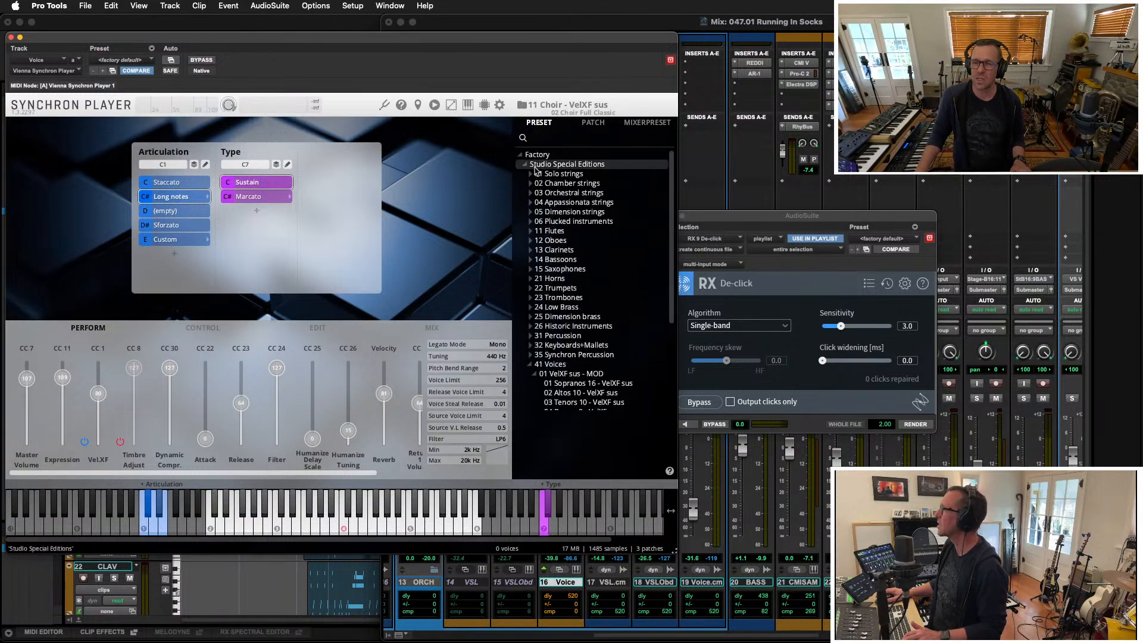
scroll(584, 321, down, 4)
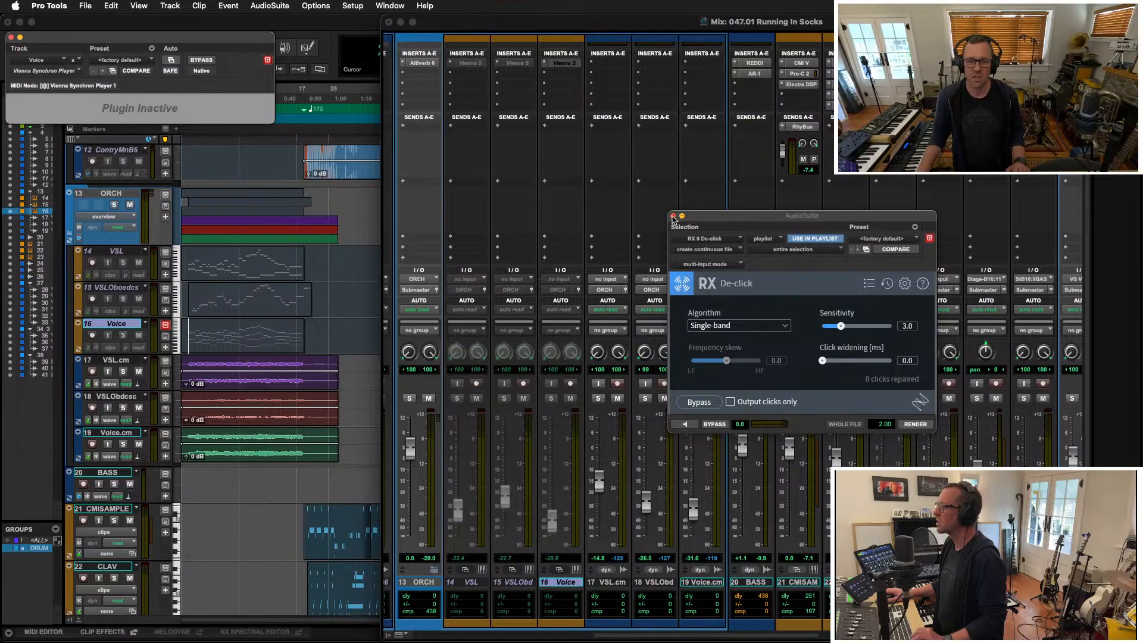
click(348, 28)
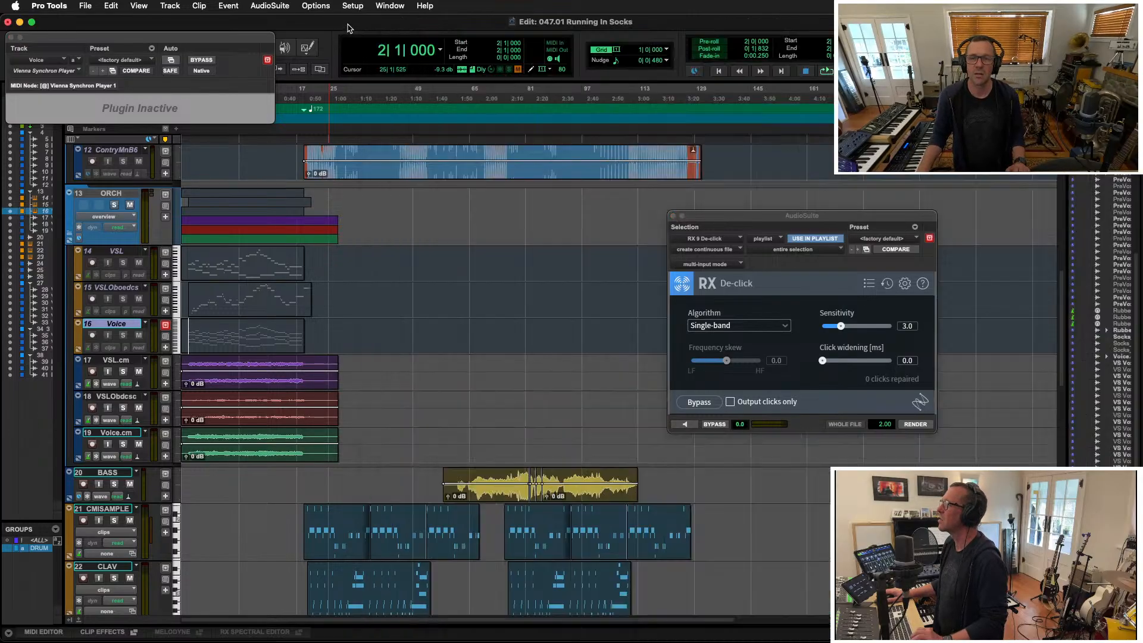
click(11, 39)
Select the clips on VS Vox 1 to 6 from bar 16 to bar 113 and set De-click to create individual files
scroll(262, 333, down, 15)
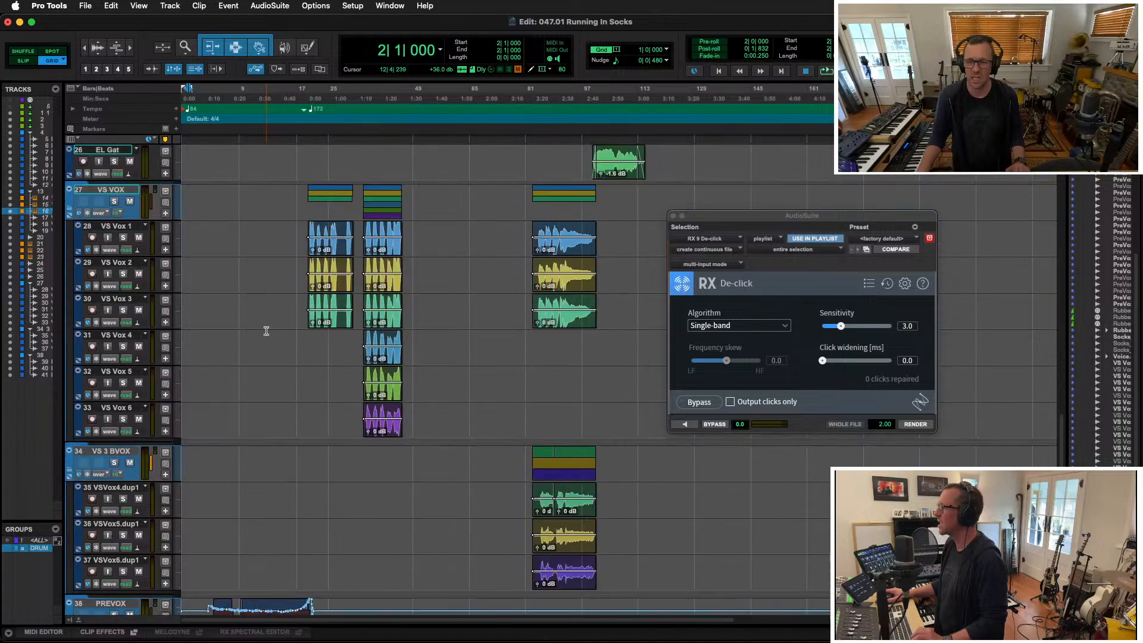
scroll(266, 331, up, 1)
drag(286, 264, 638, 471)
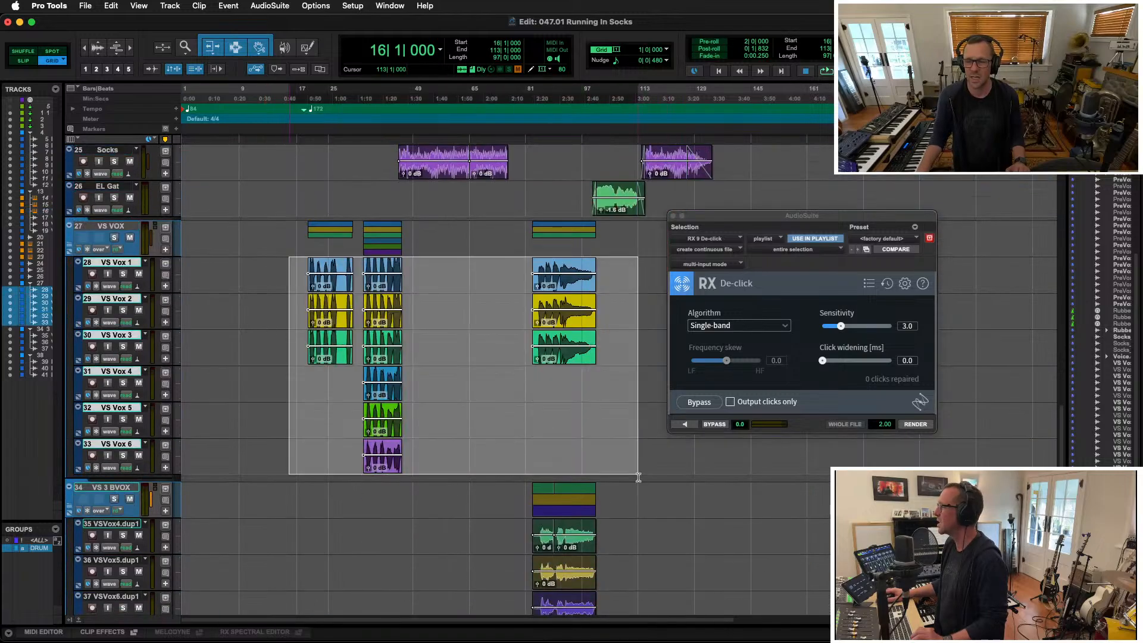
click(718, 260)
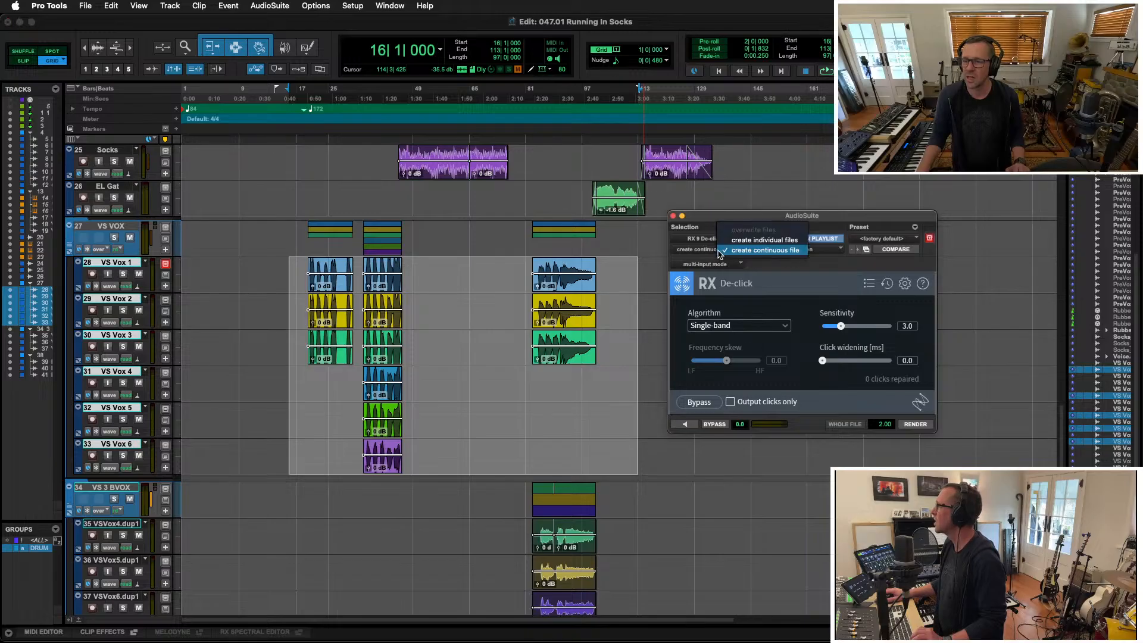
click(756, 242)
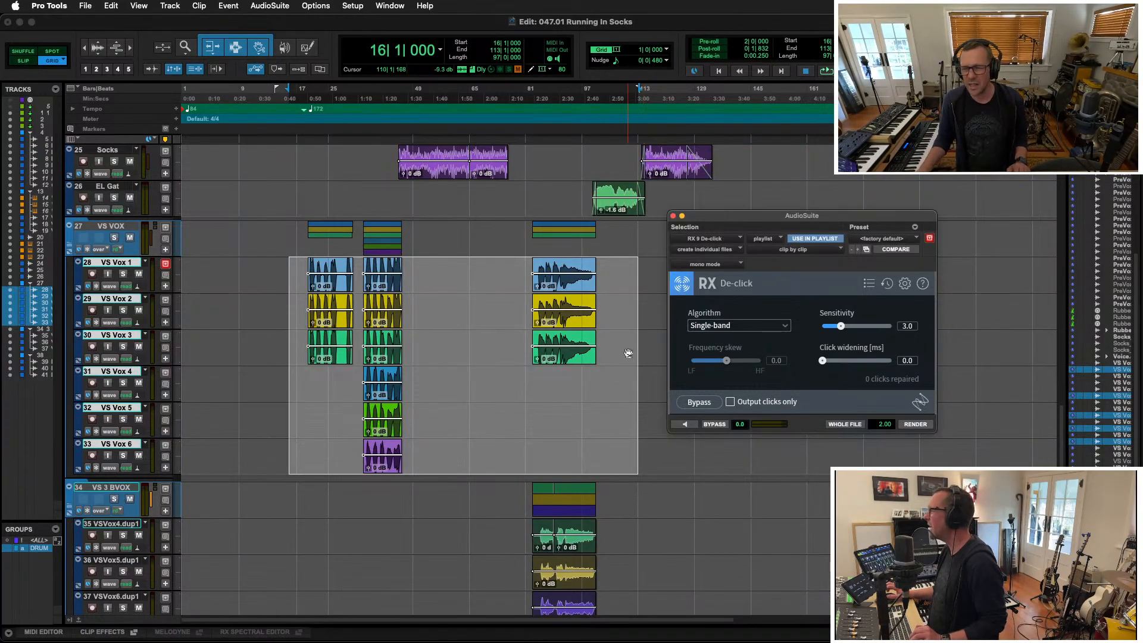
Tighten the VS Vox 1 to 6 selection to run from the first clip's start to the last clip's end
click(300, 266)
key(Tab)
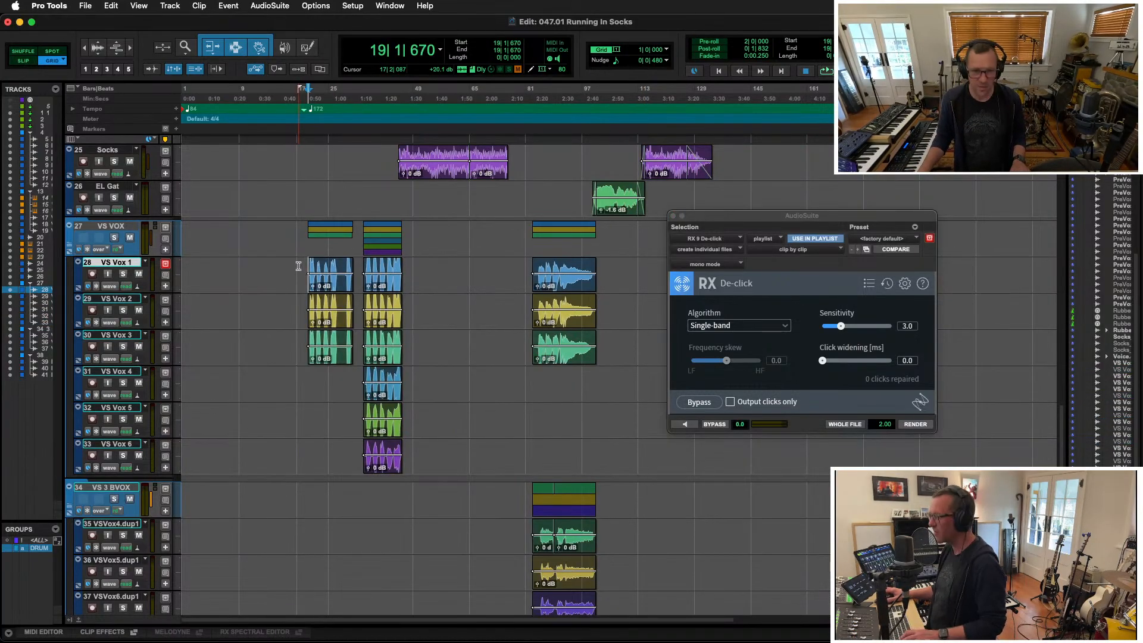
drag(586, 290, 396, 453)
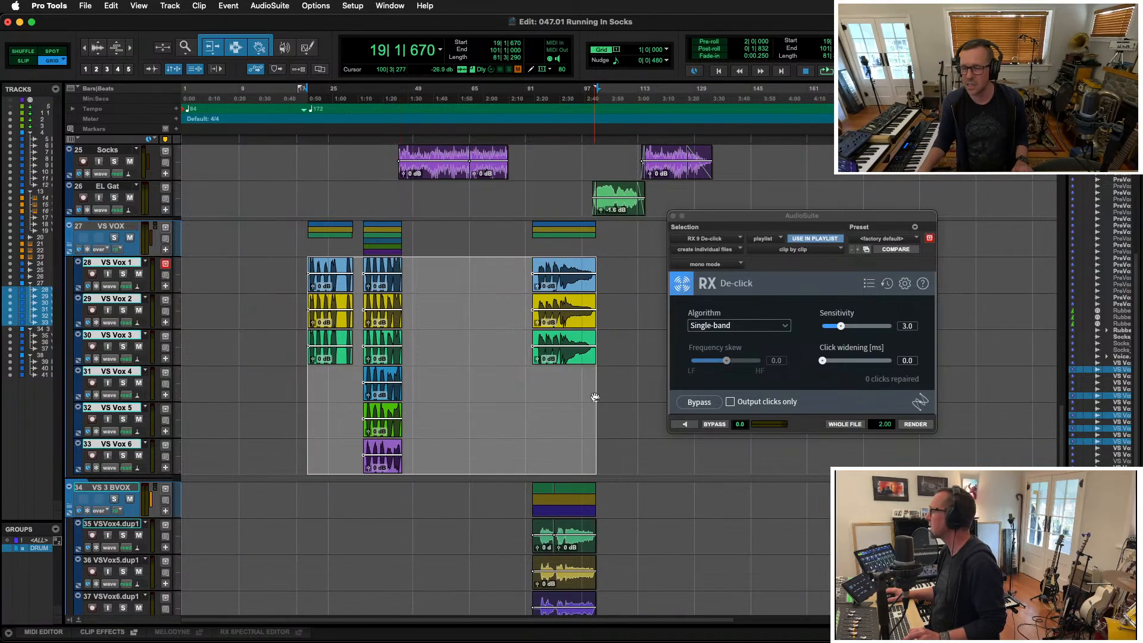
Preview De-click, set the click widening to 0.7 ms and sensitivity to 4.2, and render the selected VS Vox clips
click(696, 423)
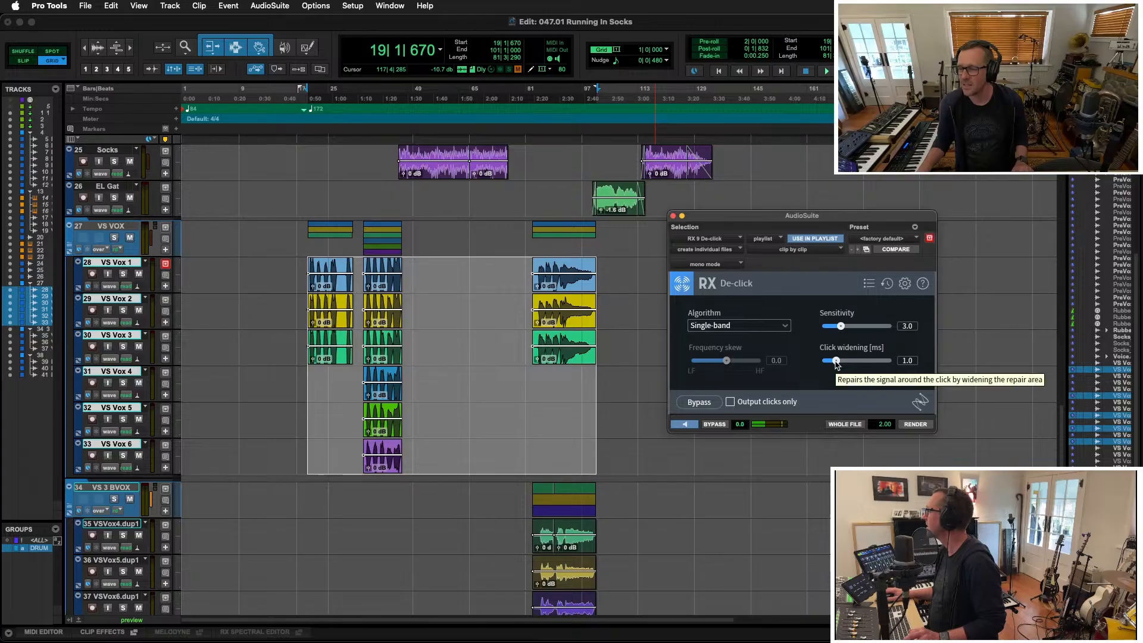
drag(836, 364, 832, 365)
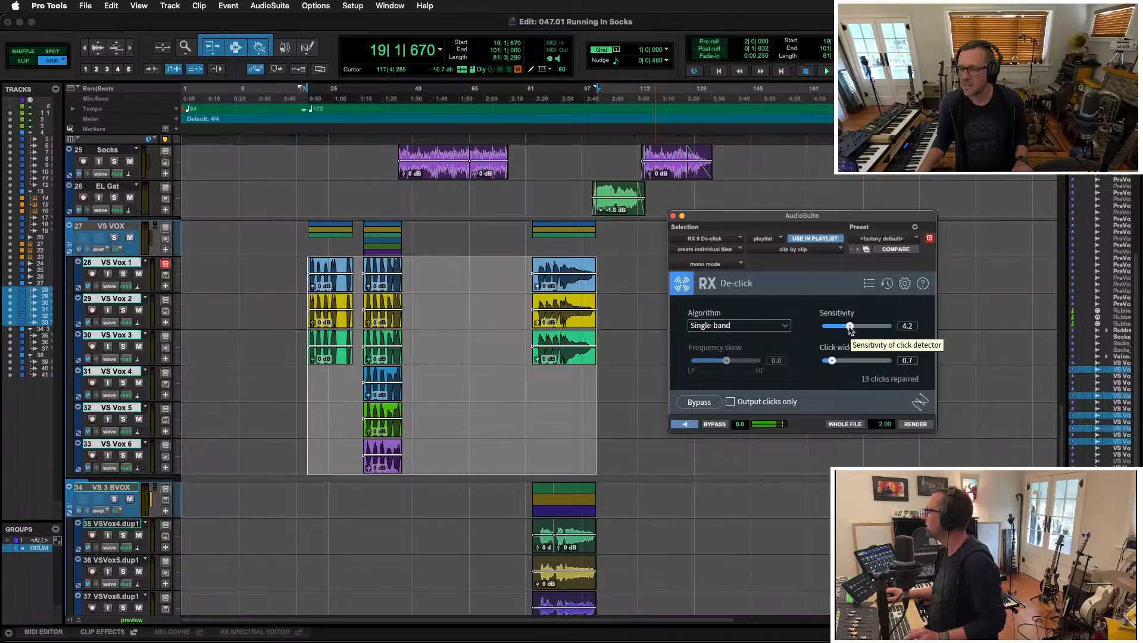
click(686, 425)
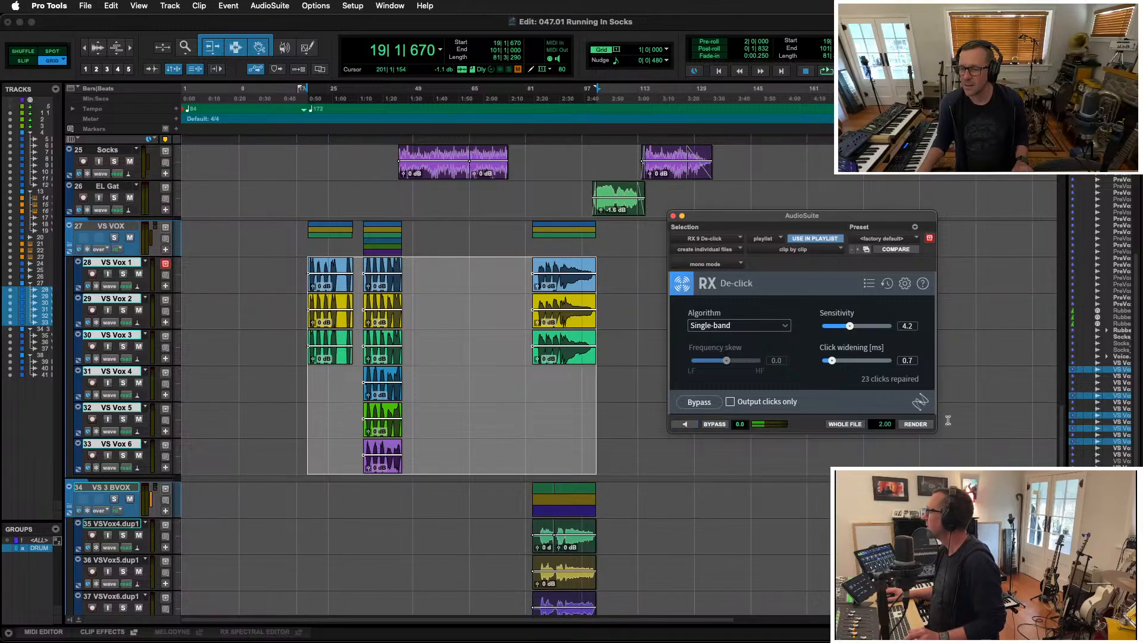
click(915, 424)
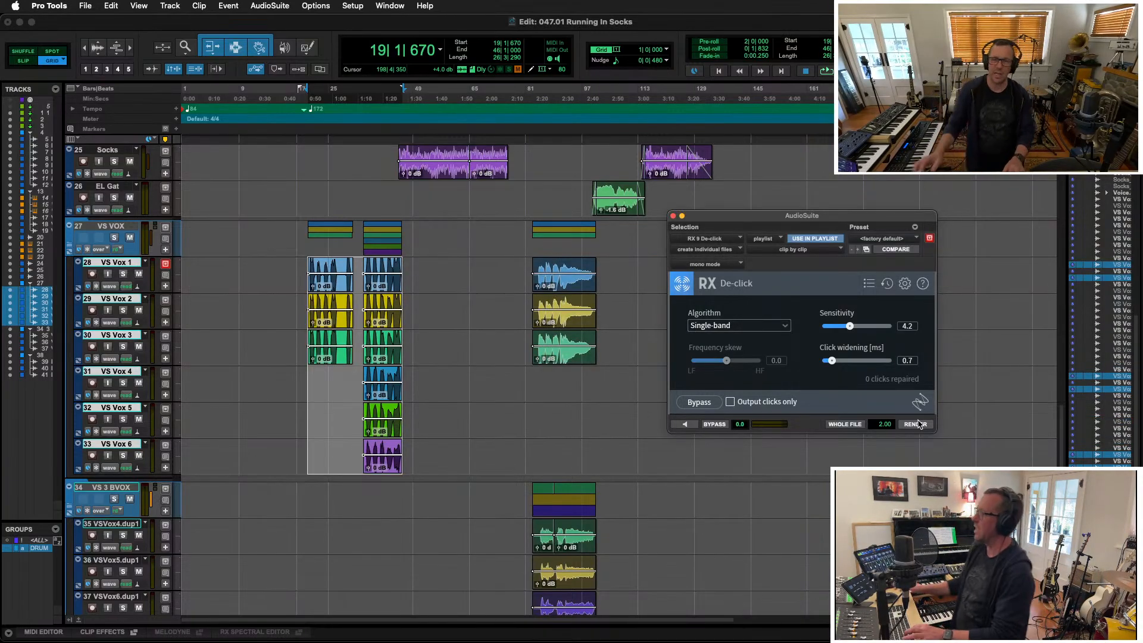
Close De-click and play back the processed VS Vox clips while examining their waveforms up close
key(space)
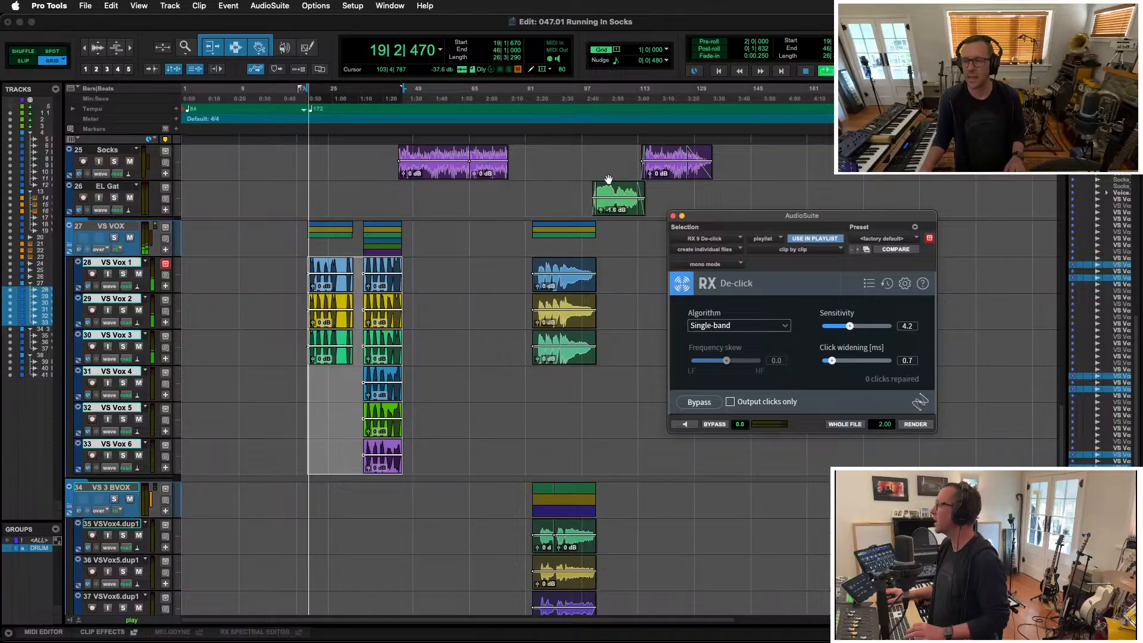
click(673, 216)
click(426, 289)
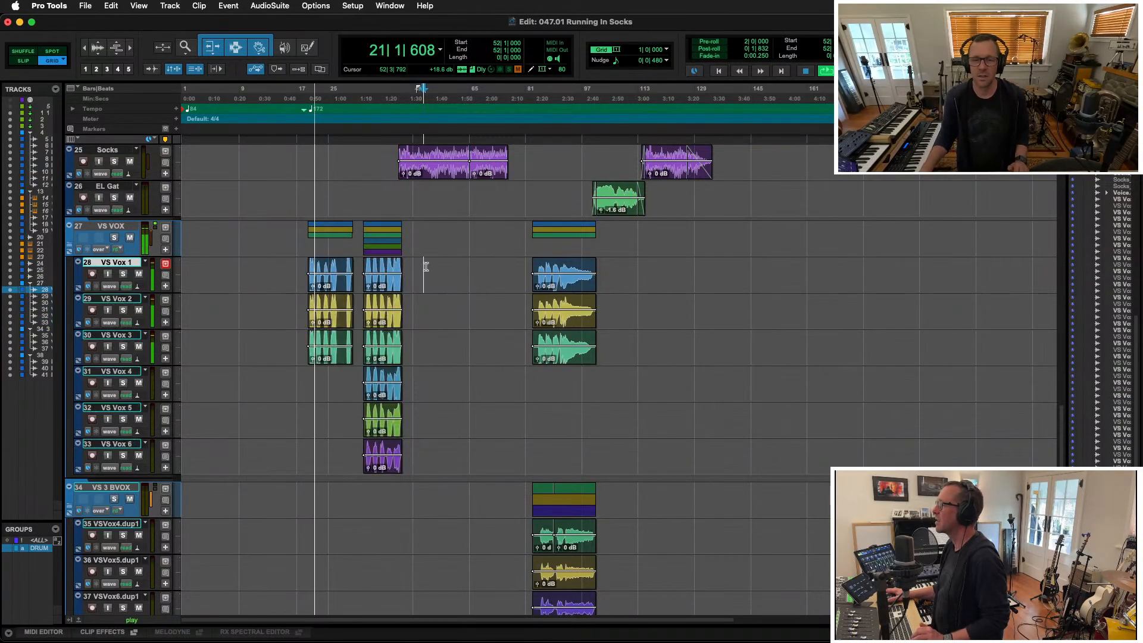
scroll(345, 283, up, 5)
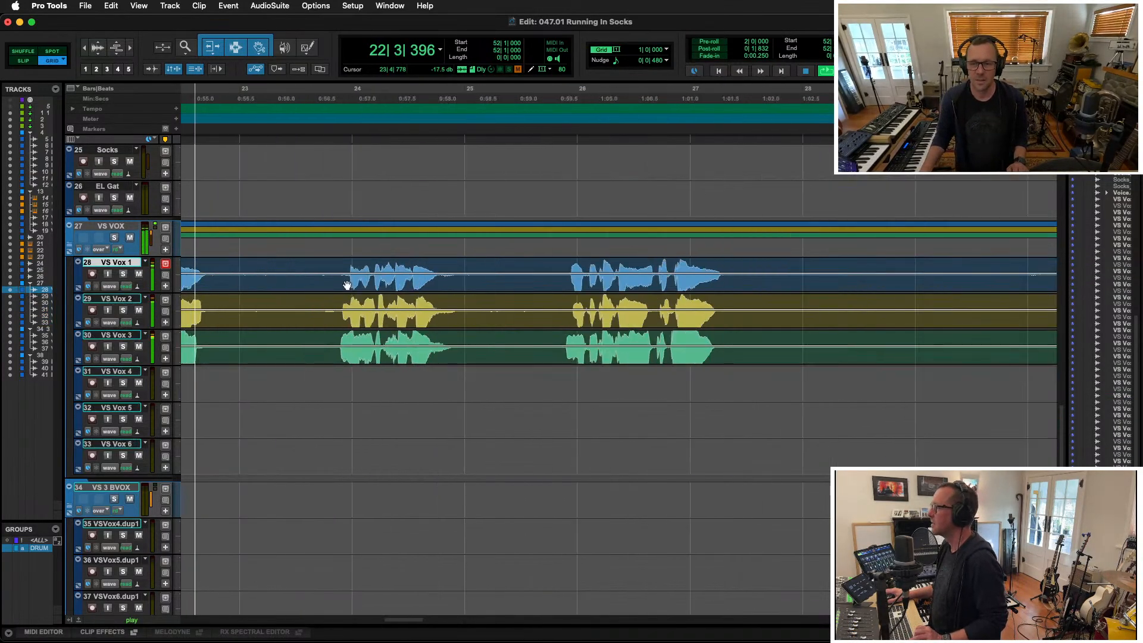
scroll(350, 280, up, 2)
scroll(350, 280, down, 3)
scroll(350, 279, down, 3)
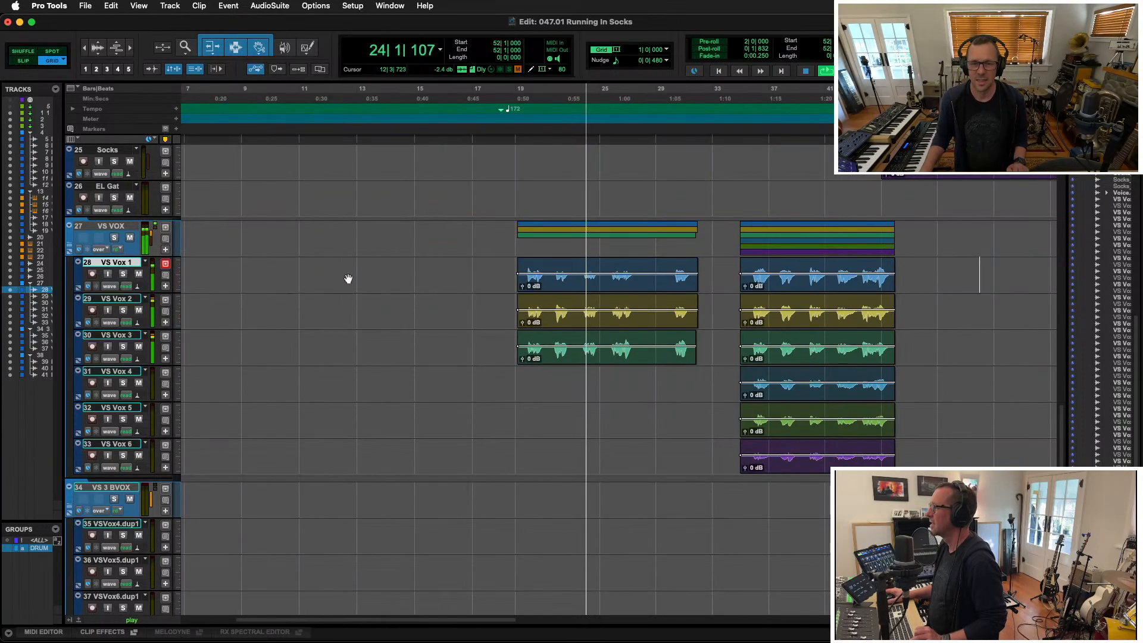
scroll(348, 275, up, 1)
Replace the first insert on the VS VOX channel with the stereo FabFilter Pro-G gate
key(super+equal)
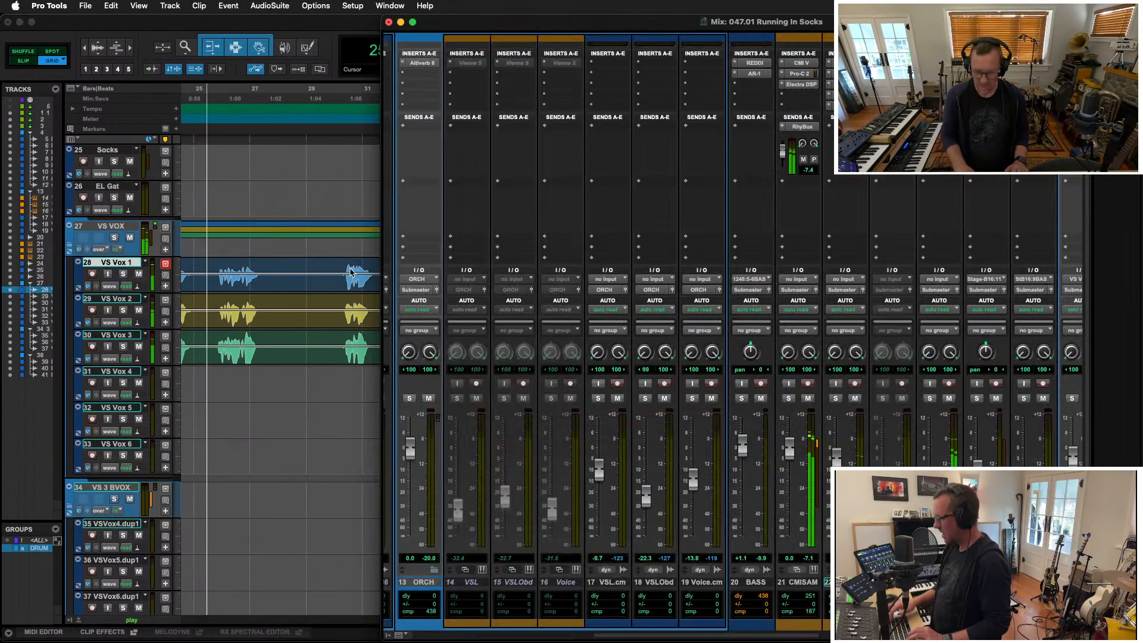
scroll(520, 77, right, 10)
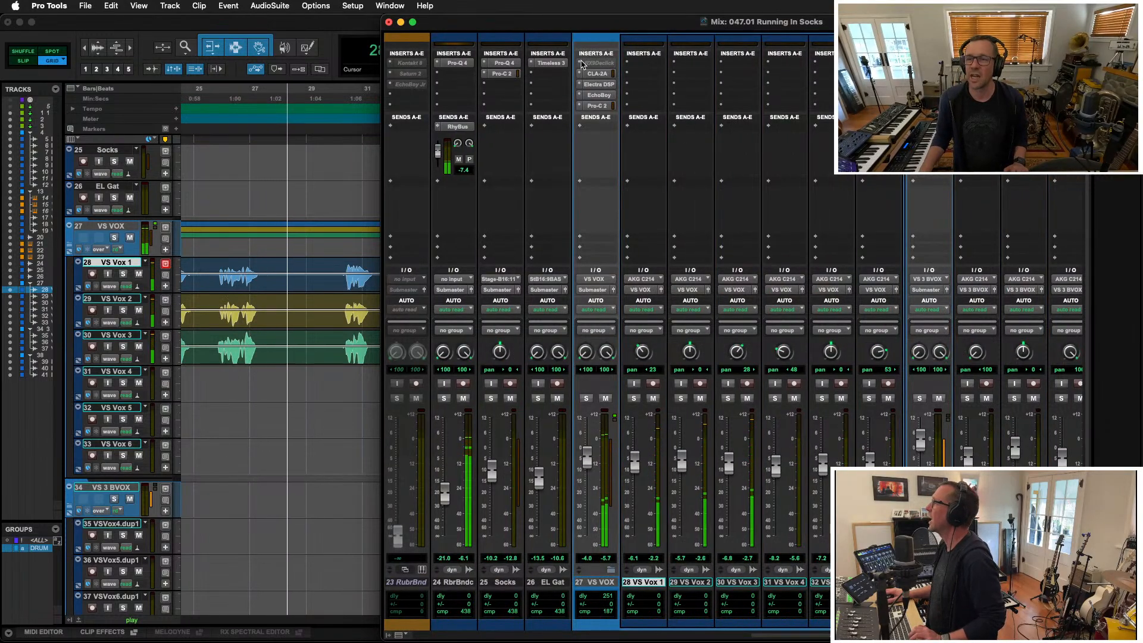
click(631, 74)
mouse_move(631, 111)
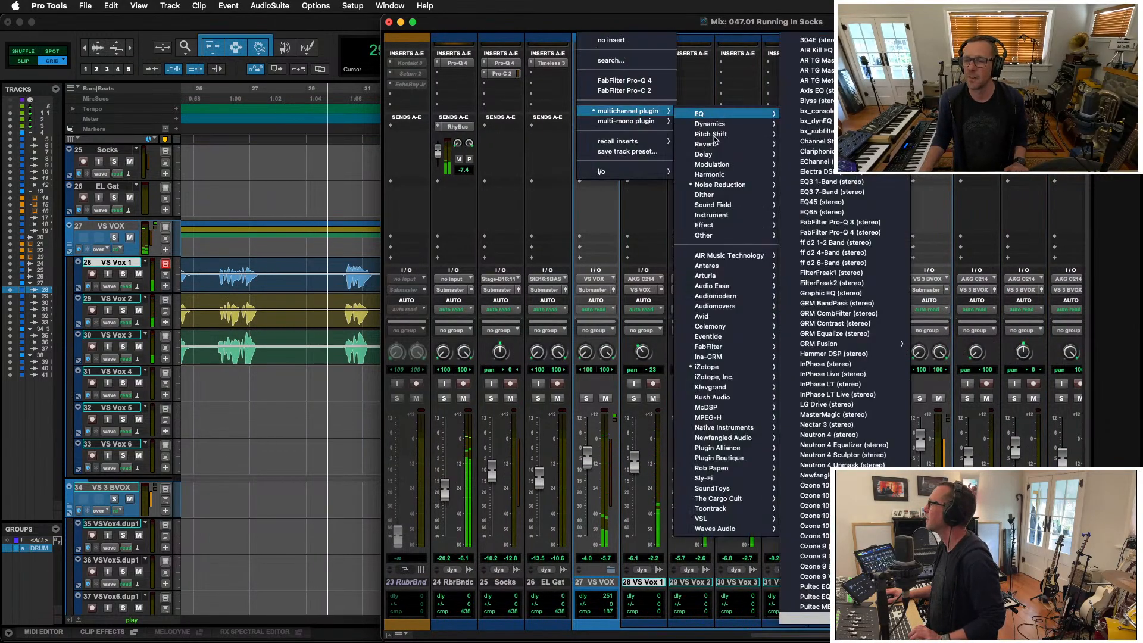
mouse_move(732, 124)
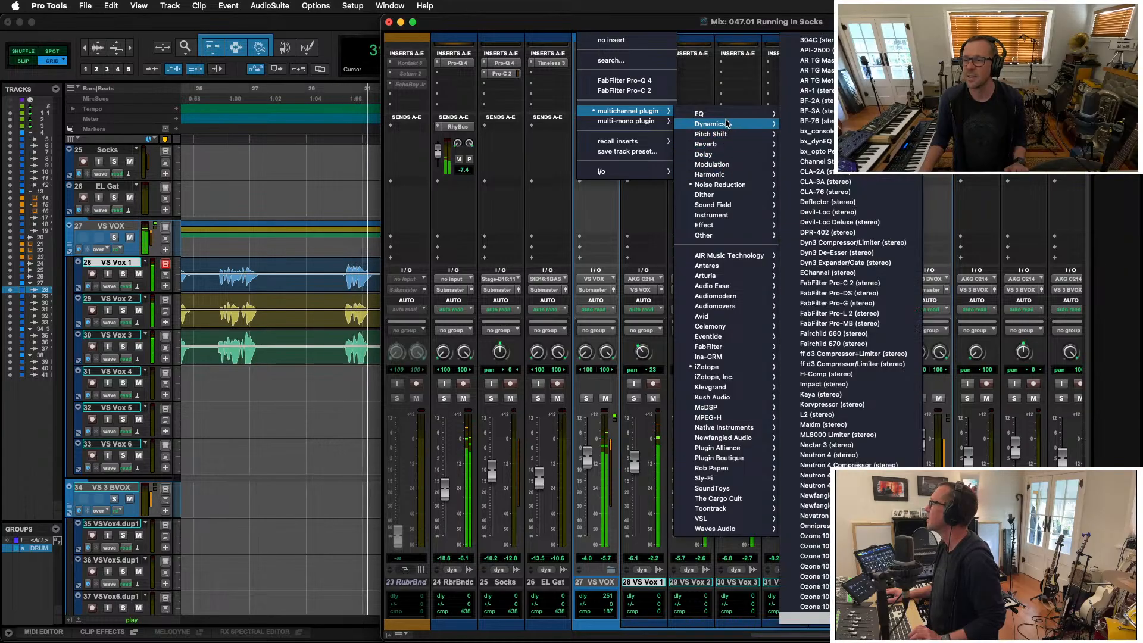
click(848, 303)
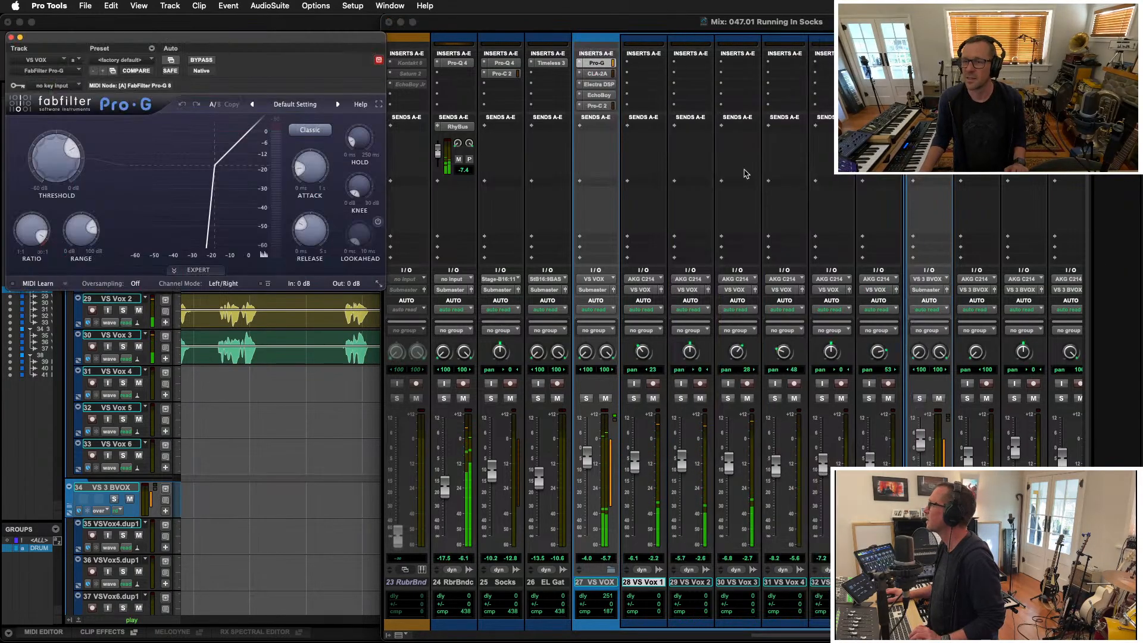
Set Pro-G to the Vocal style with an attack of 0.001 ms and close its window
click(310, 129)
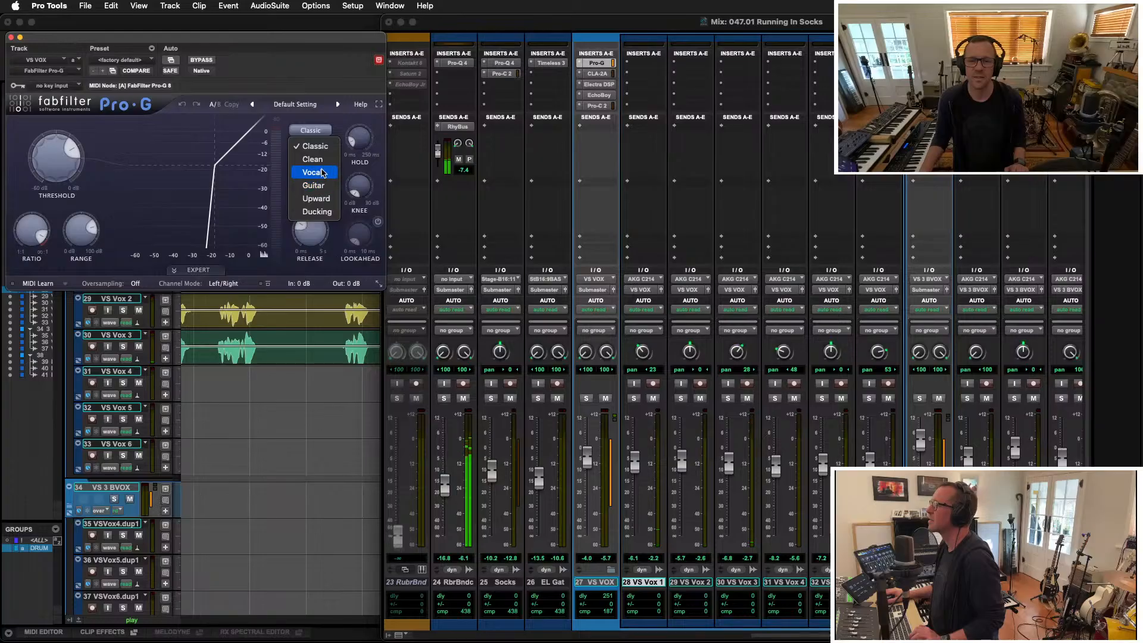
click(321, 171)
mouse_move(303, 172)
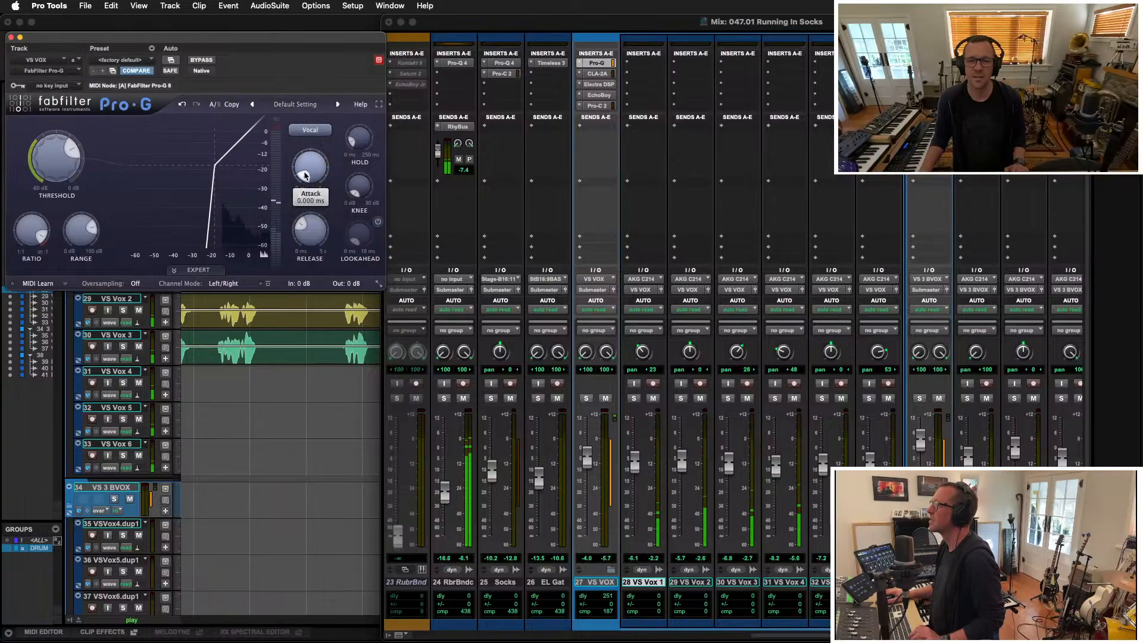
drag(302, 172, 316, 202)
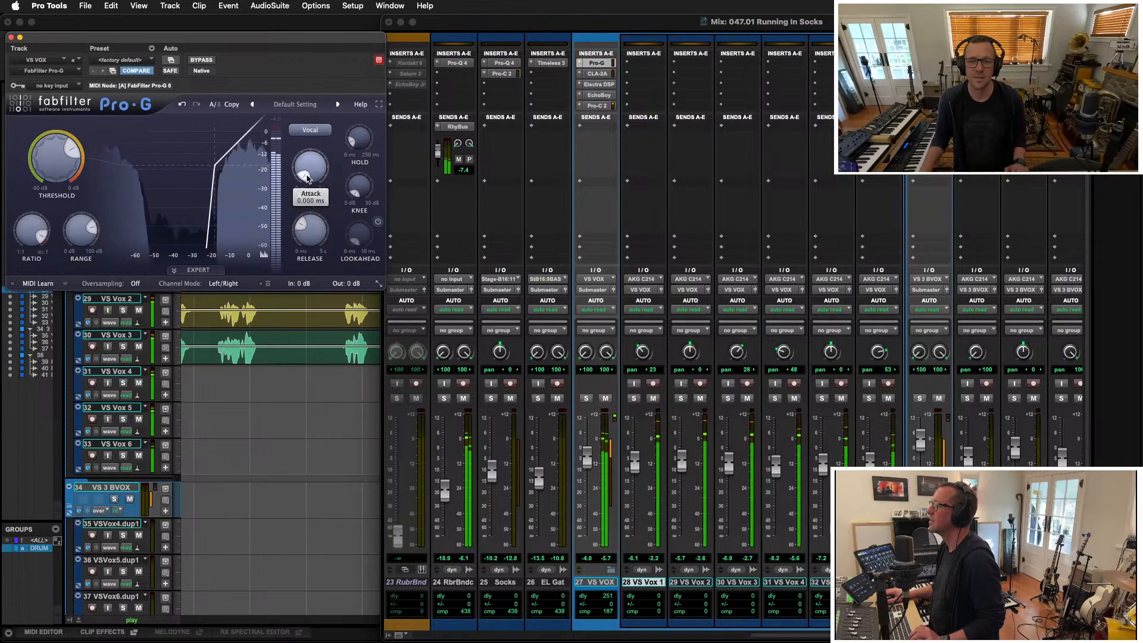
drag(305, 184, 306, 180)
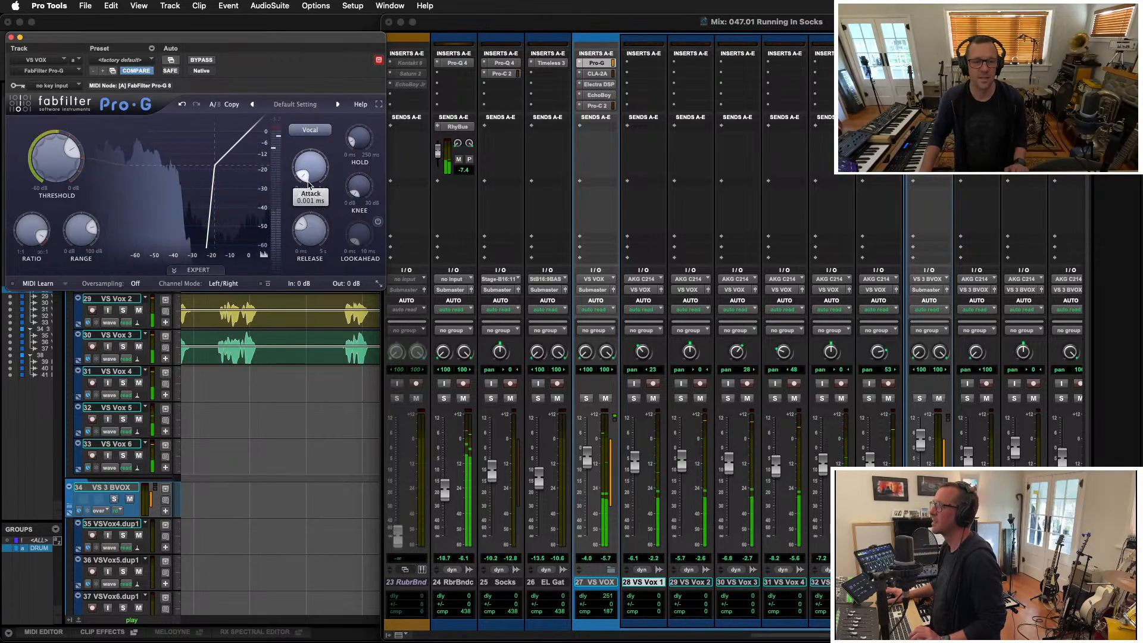
click(10, 37)
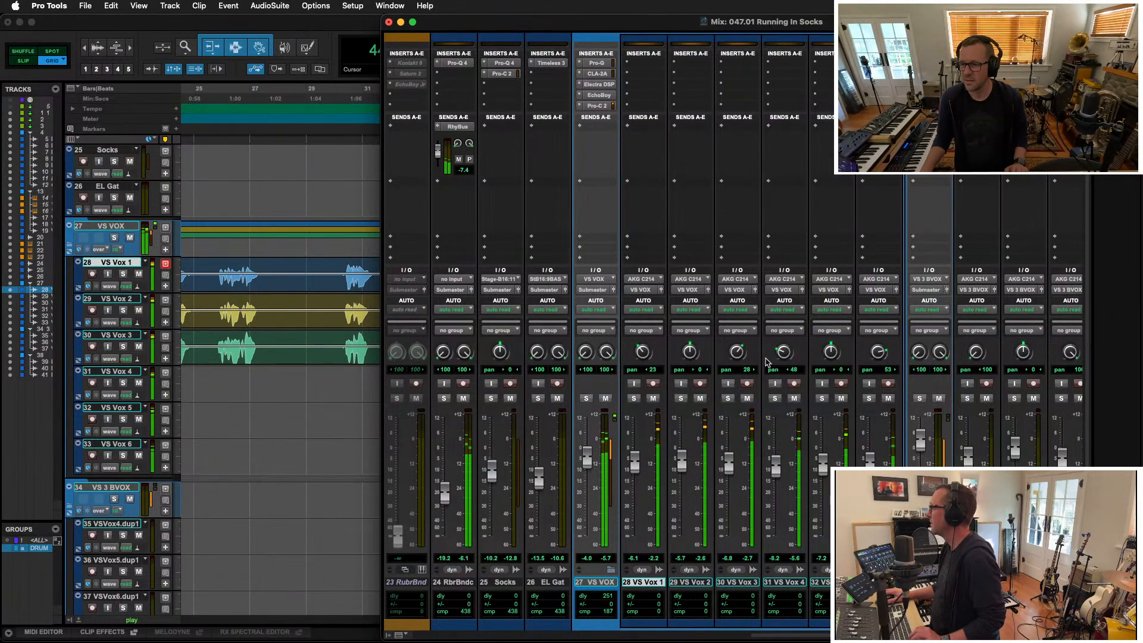
Widen the VS VOX stereo image by panning VS Vox 4 further left and VS Vox 6 to 62 right
drag(783, 352, 783, 357)
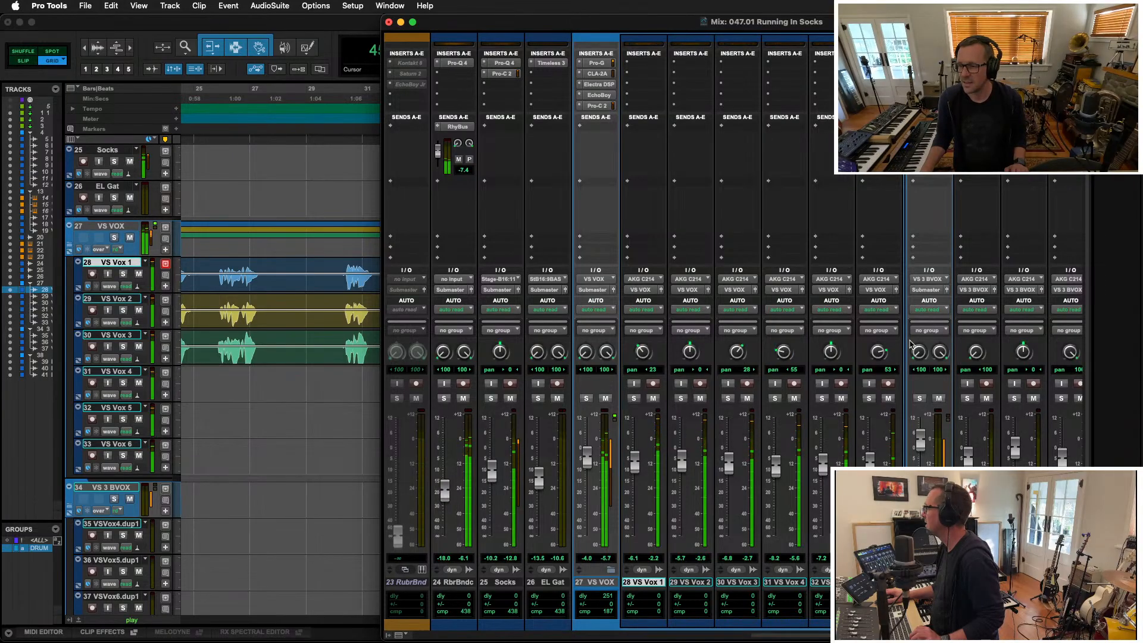
drag(878, 357, 879, 353)
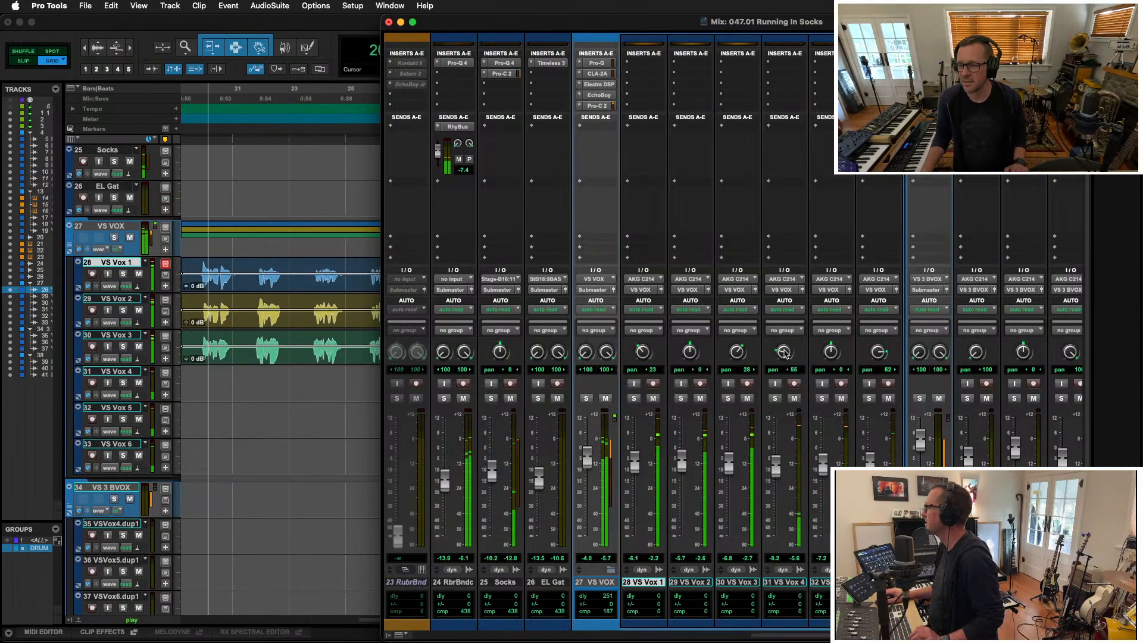
drag(783, 351, 783, 356)
In Slip mode, delete the ends of the first VS Vox 1 to 3 clips from 31|3|245 onward
key(super+equal)
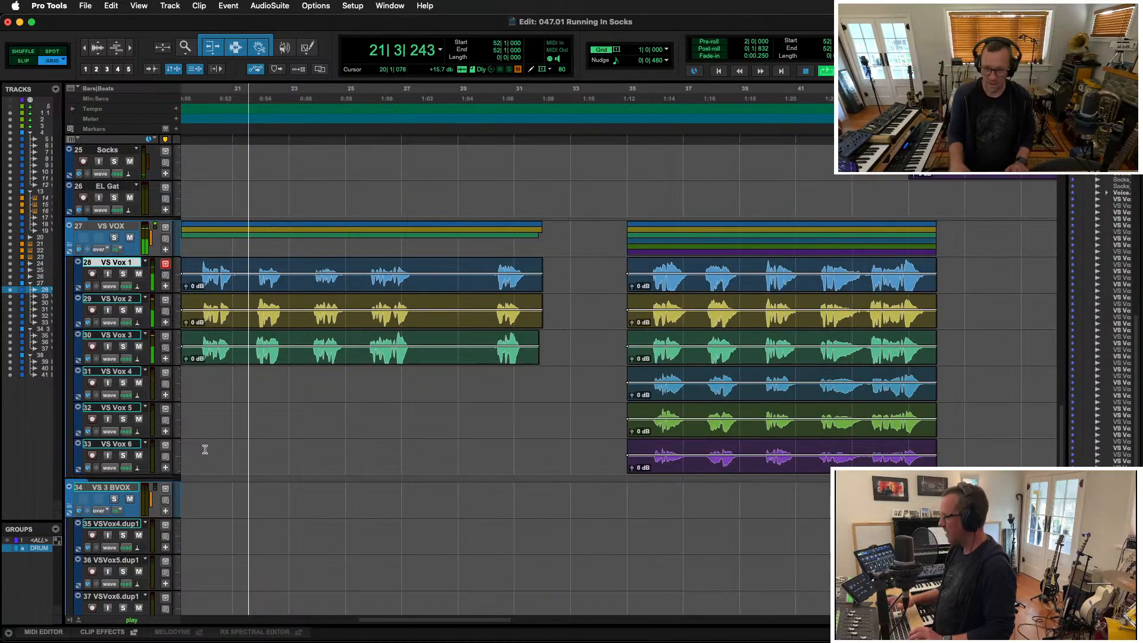
key(super+bracketright)
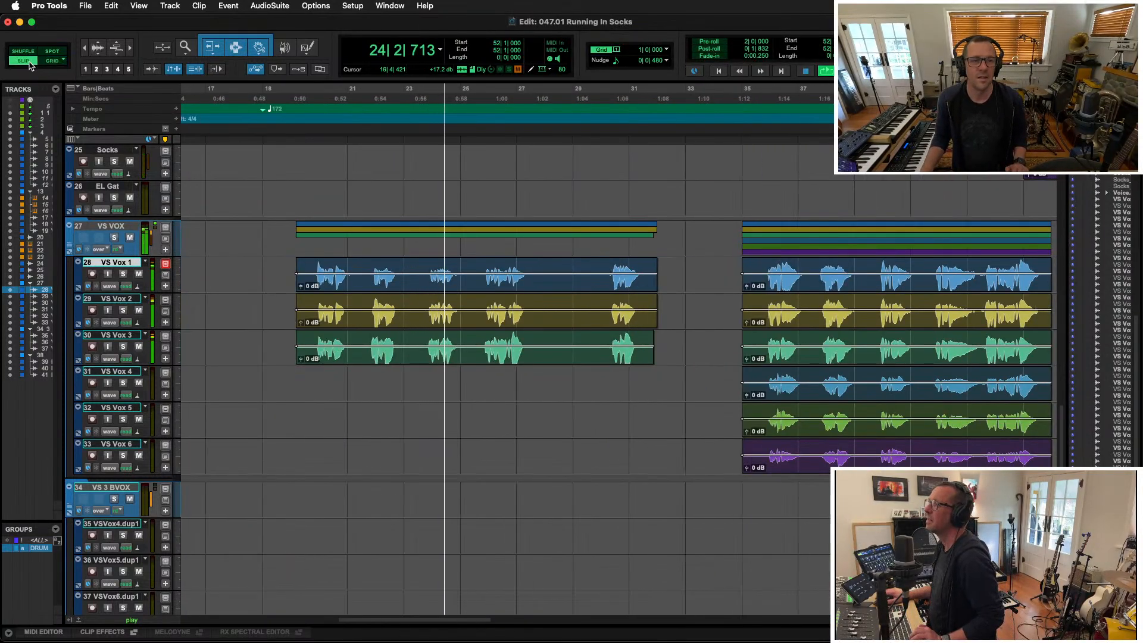
drag(644, 262, 688, 335)
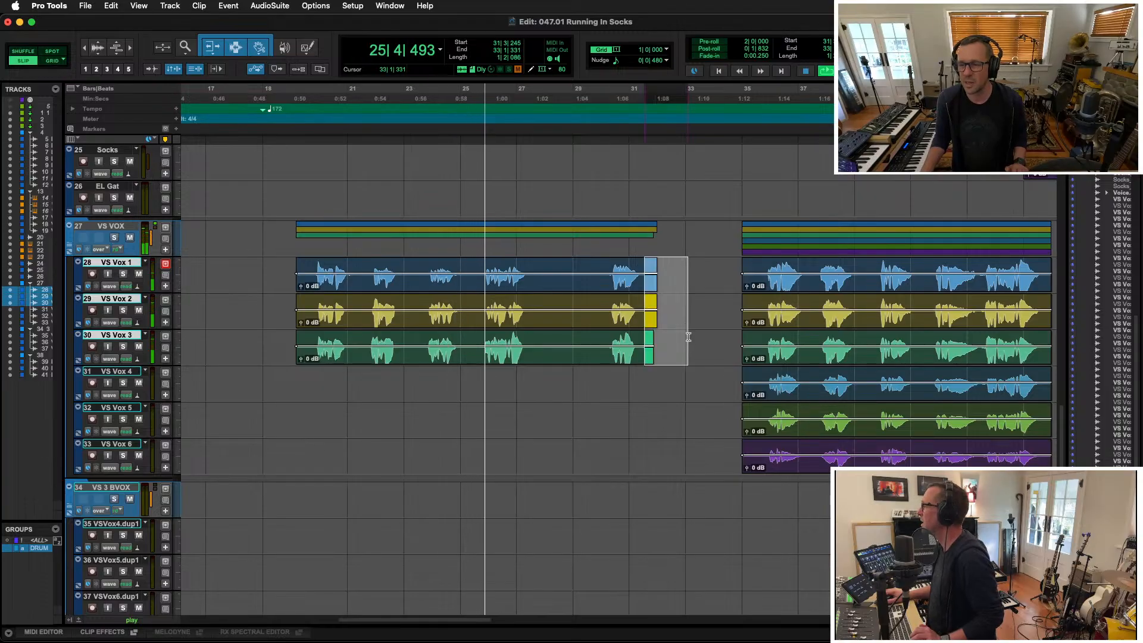
key(Delete)
key(super+bracketleft)
key(super+bracketleft)
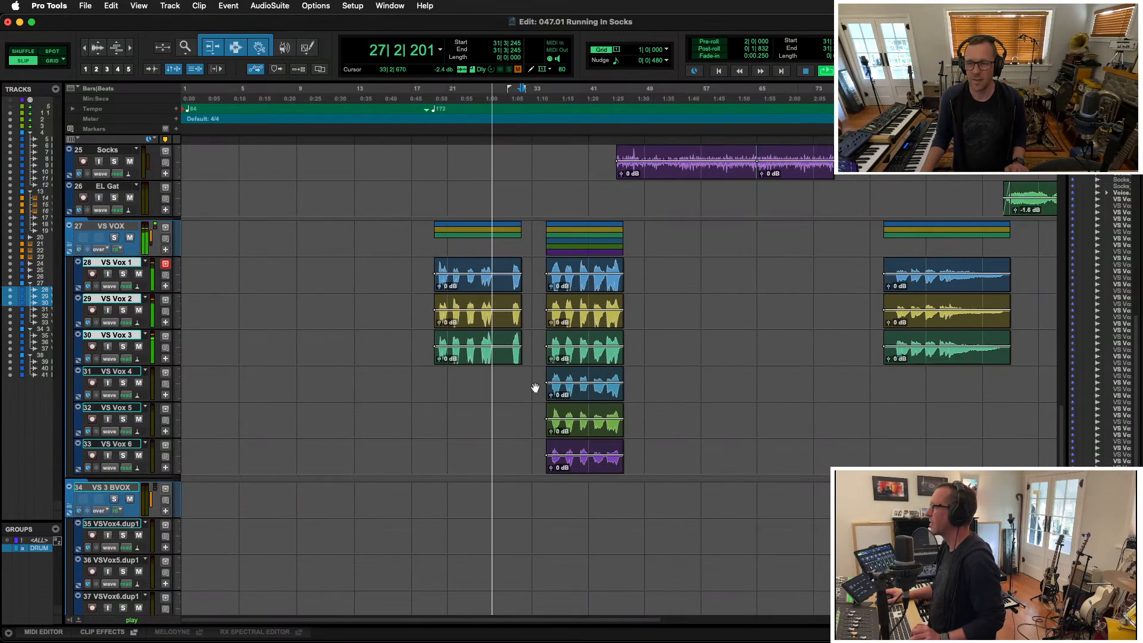
key(super+bracketleft)
Collapse the VS VOX, VS 3 BVOX and PREVOX folder tracks to hide their member tracks
scroll(533, 374, up, 5)
scroll(533, 374, down, 2)
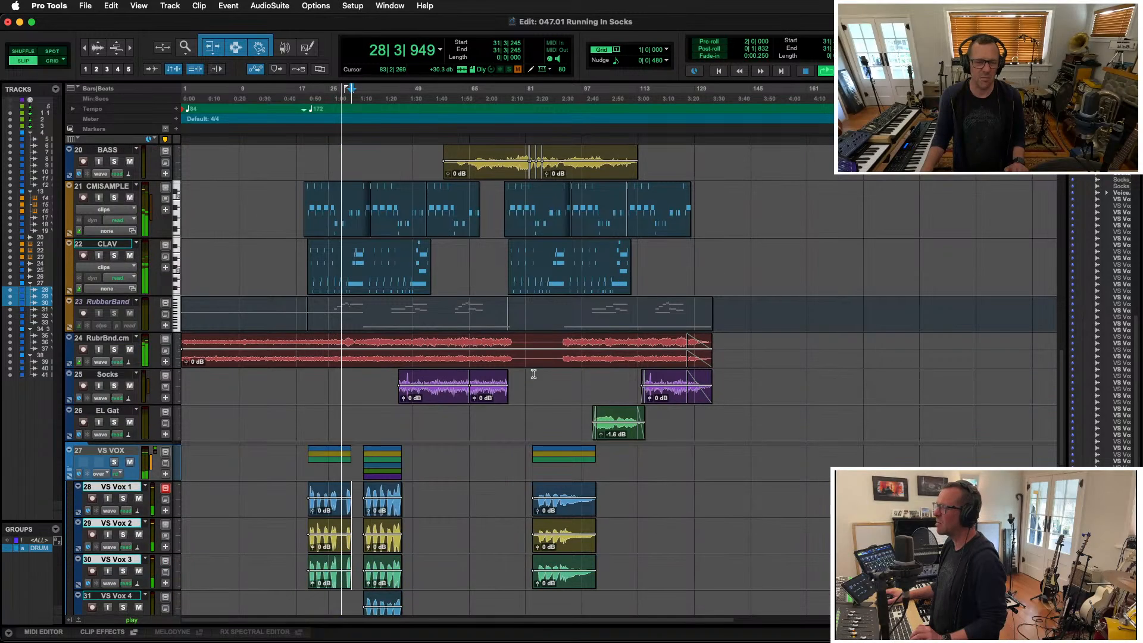
scroll(532, 372, up, 2)
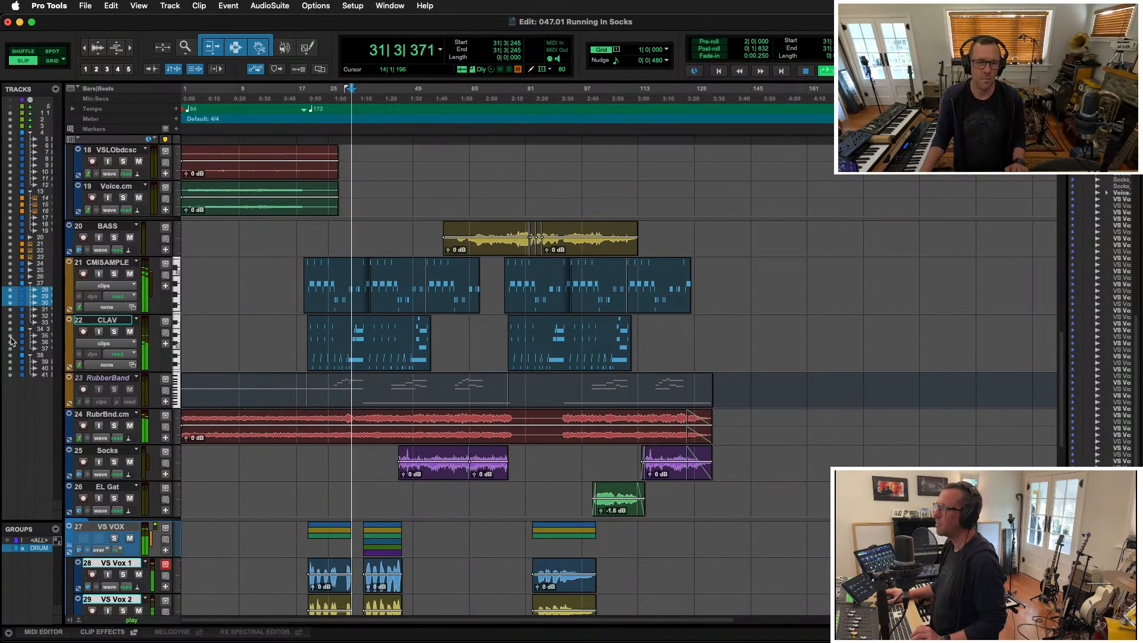
scroll(371, 429, down, 6)
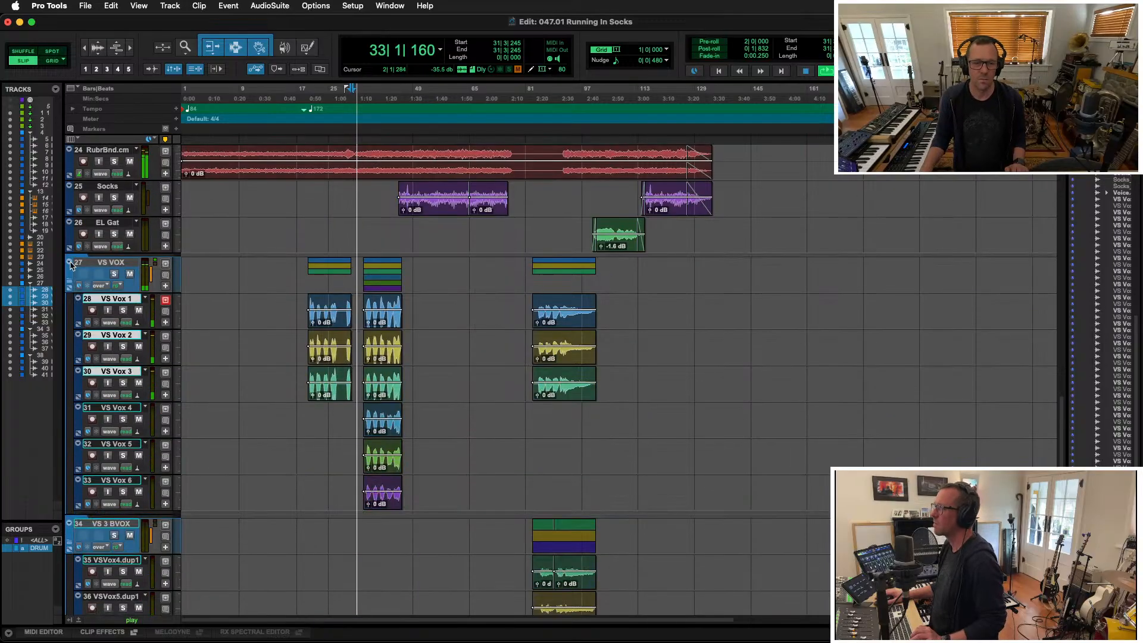
click(110, 262)
key(shift+f)
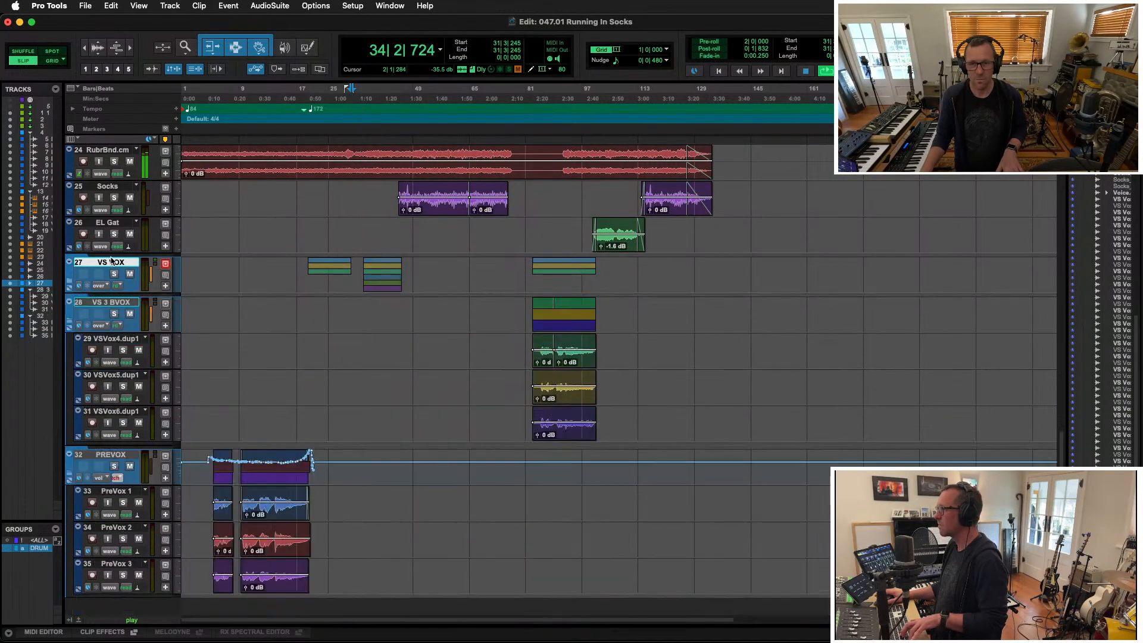
click(106, 304)
key(shift+f)
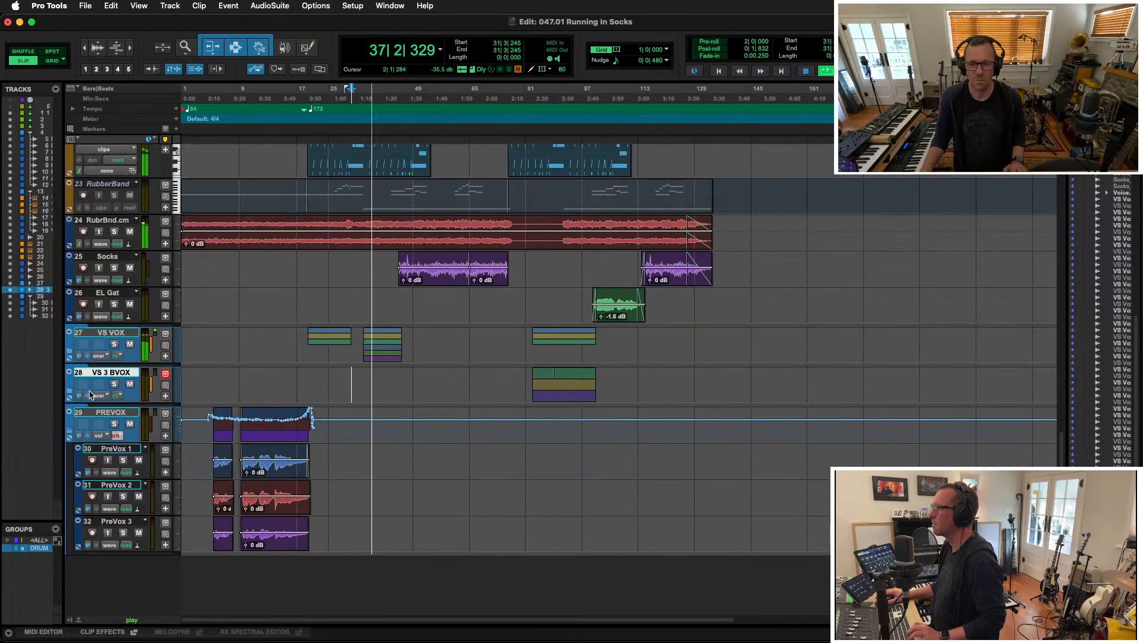
click(106, 415)
key(shift+f)
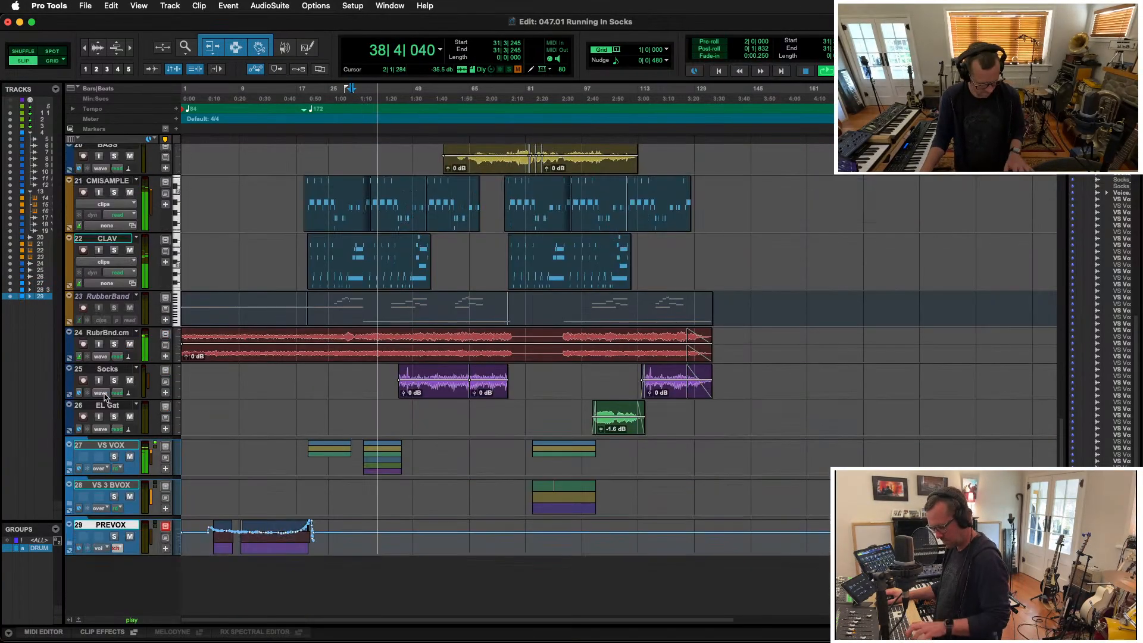
Set the PREVOX folder's automation mode to read and stop playback
click(118, 548)
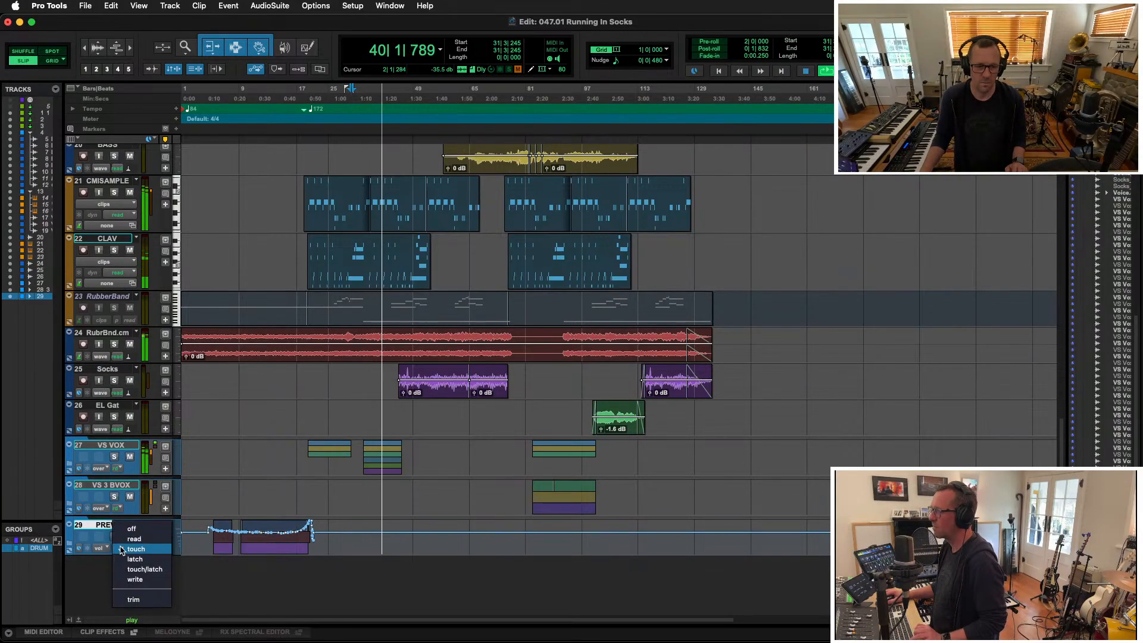
click(130, 540)
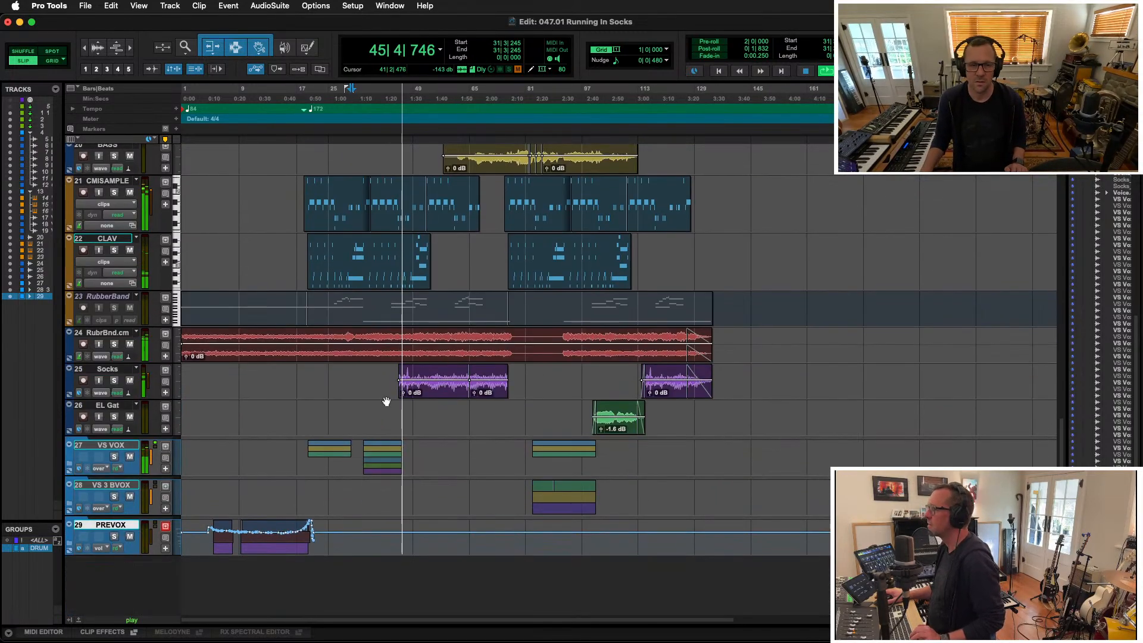
key(space)
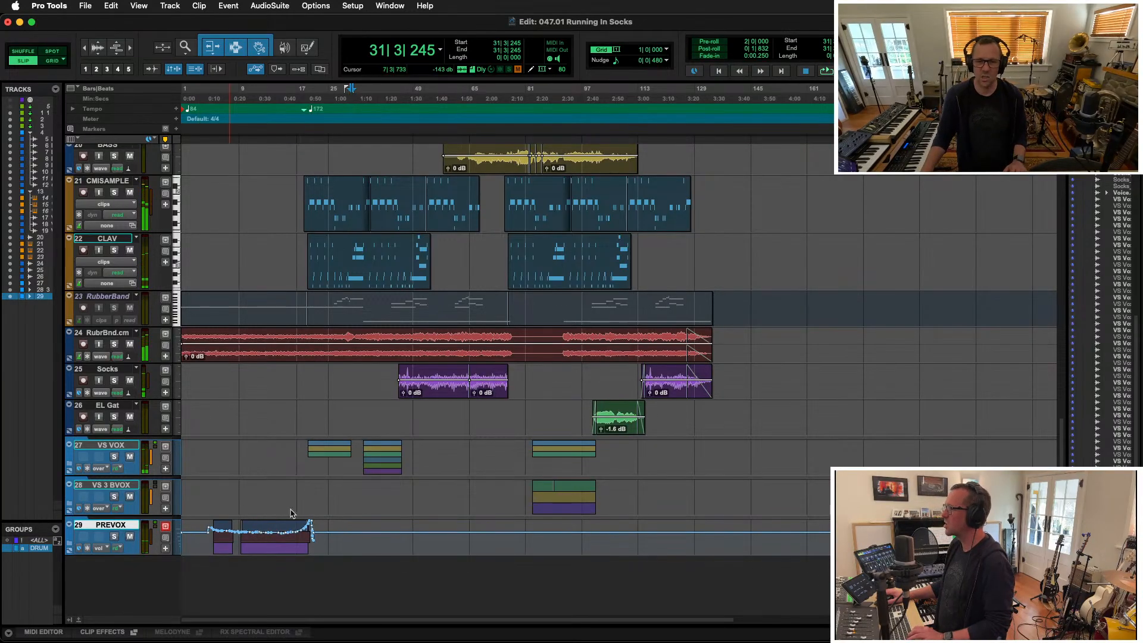
Create three mono audio tracks named Perc below EL Gat and move them into a new stereo routing folder named PERC
click(301, 486)
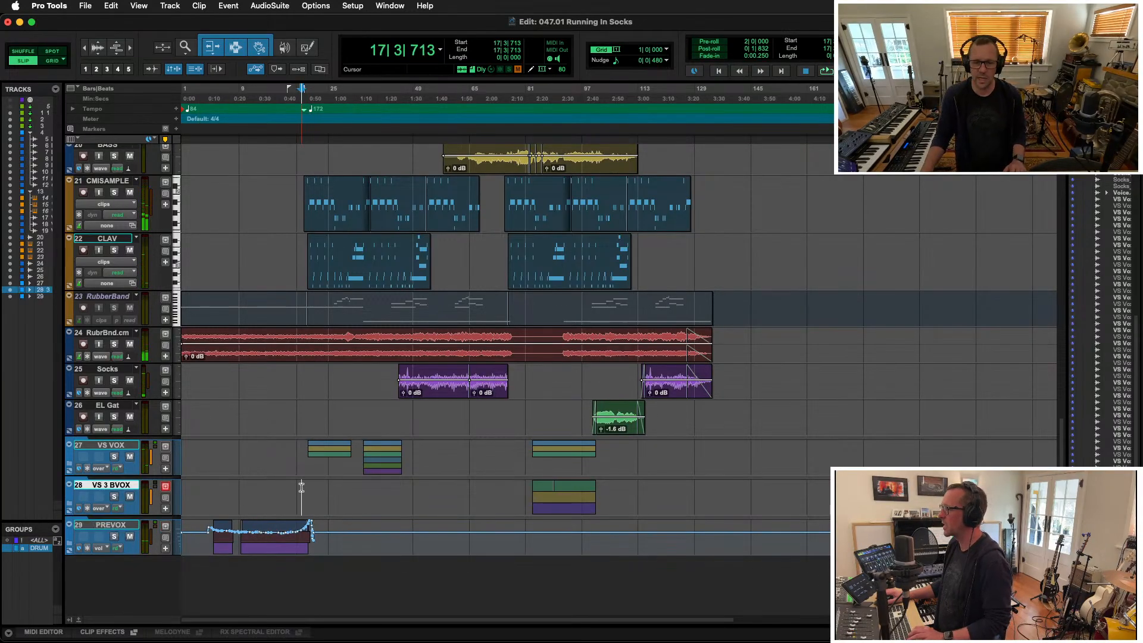
click(285, 405)
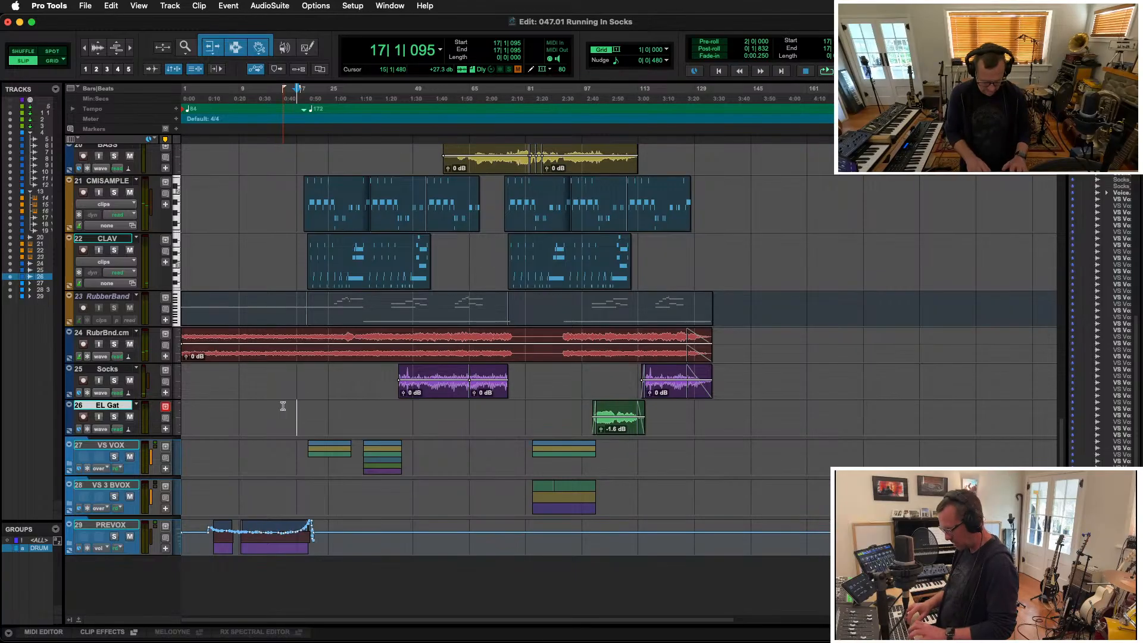
key(shift+super+n)
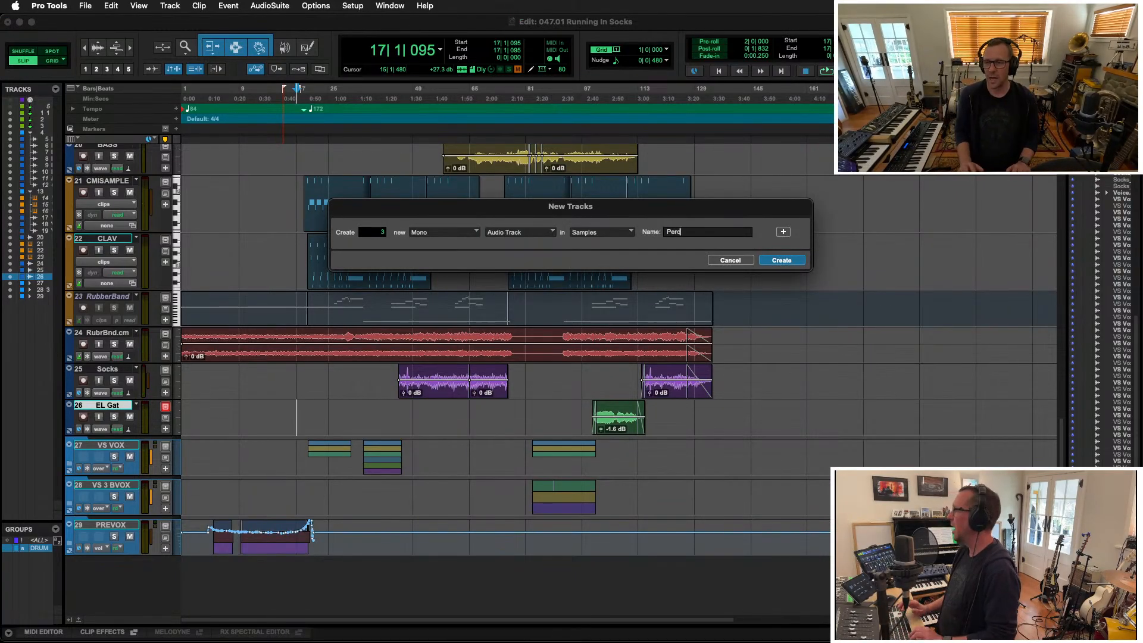
key(Return)
key(super+alt+shift+n)
text(PERC)
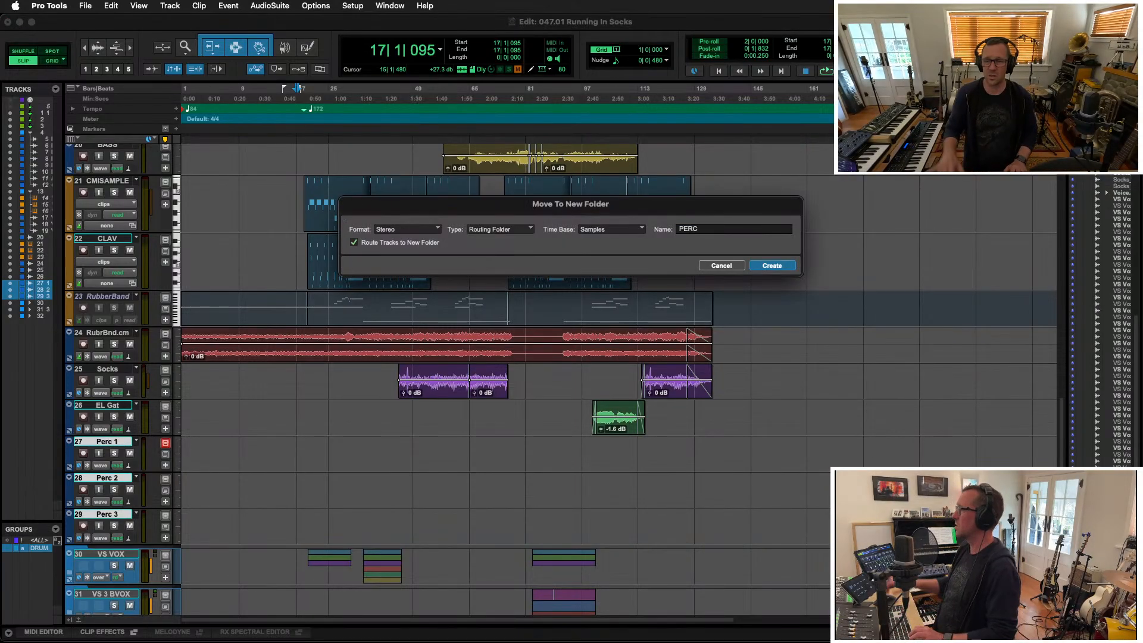
key(Return)
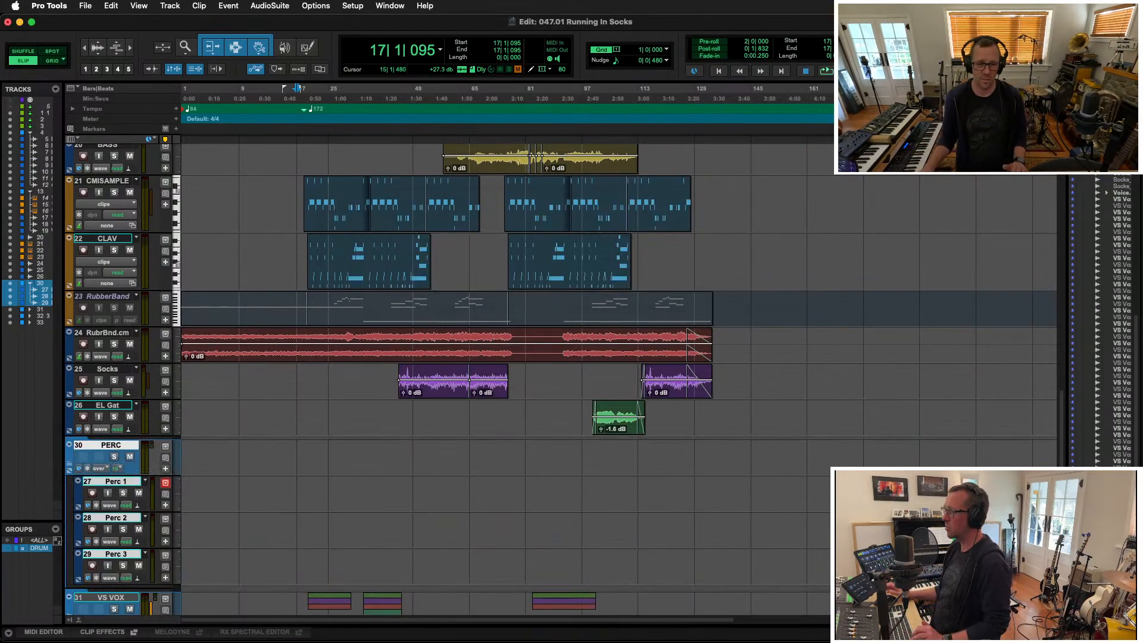
Enable input monitoring on Perc 1 and record a percussion take on it from 16|1|446 to about bar 127
key(super+equal)
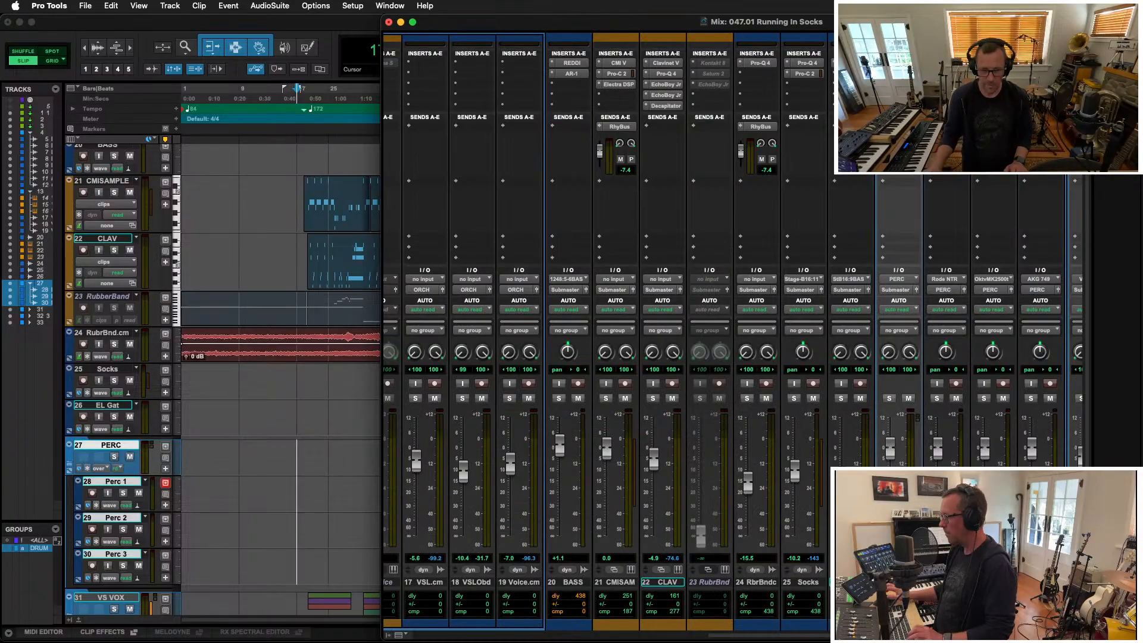
click(937, 383)
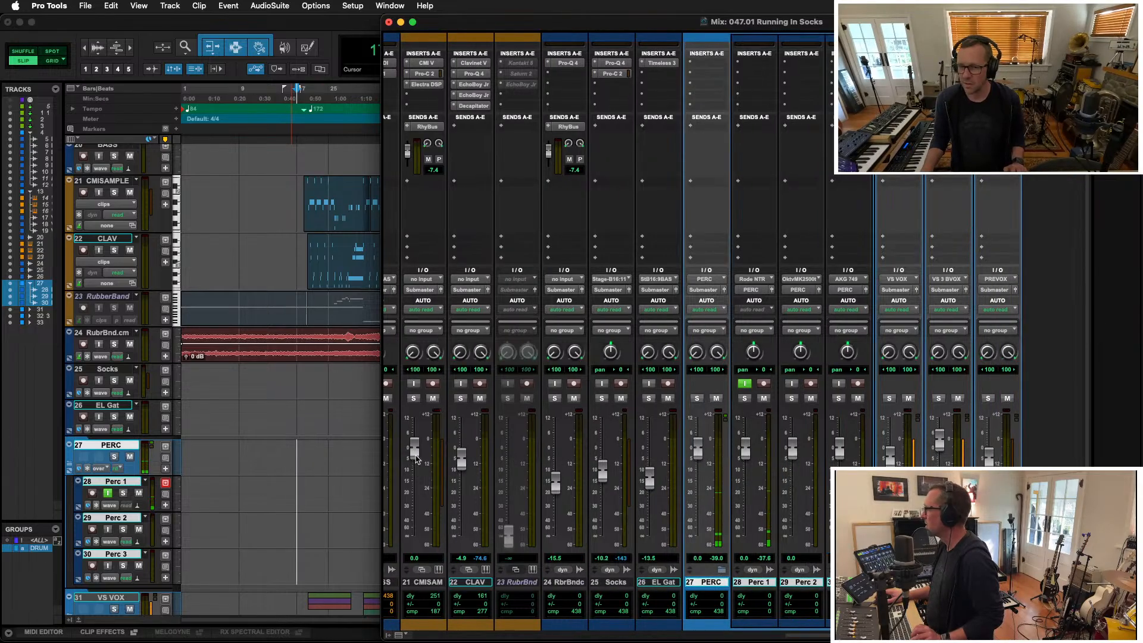
key(super+equal)
click(286, 452)
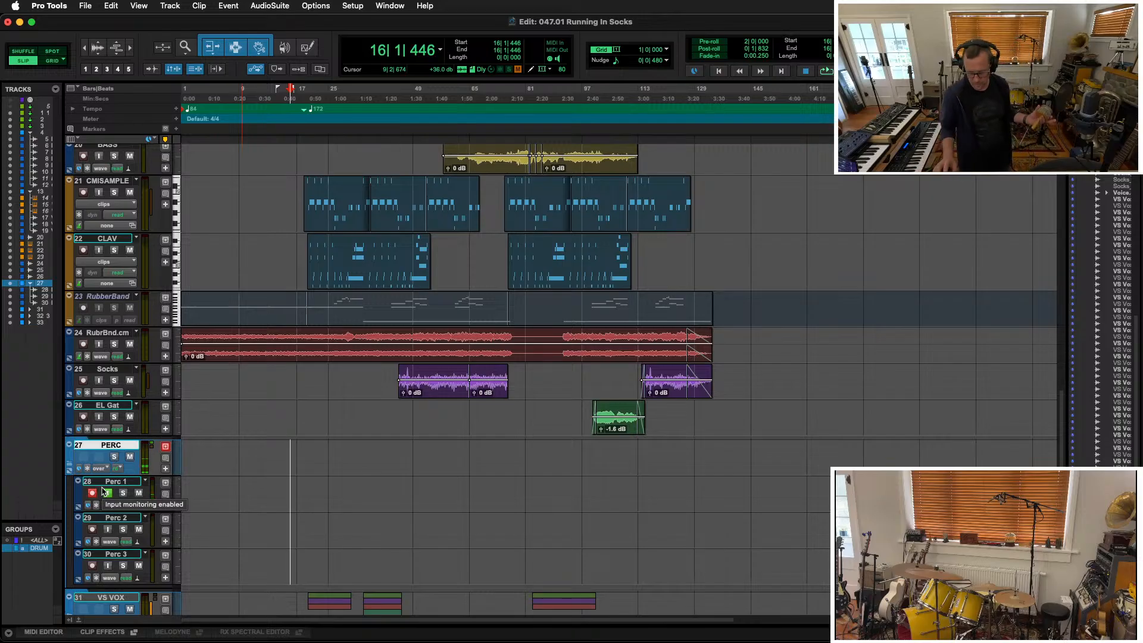
key(super+space)
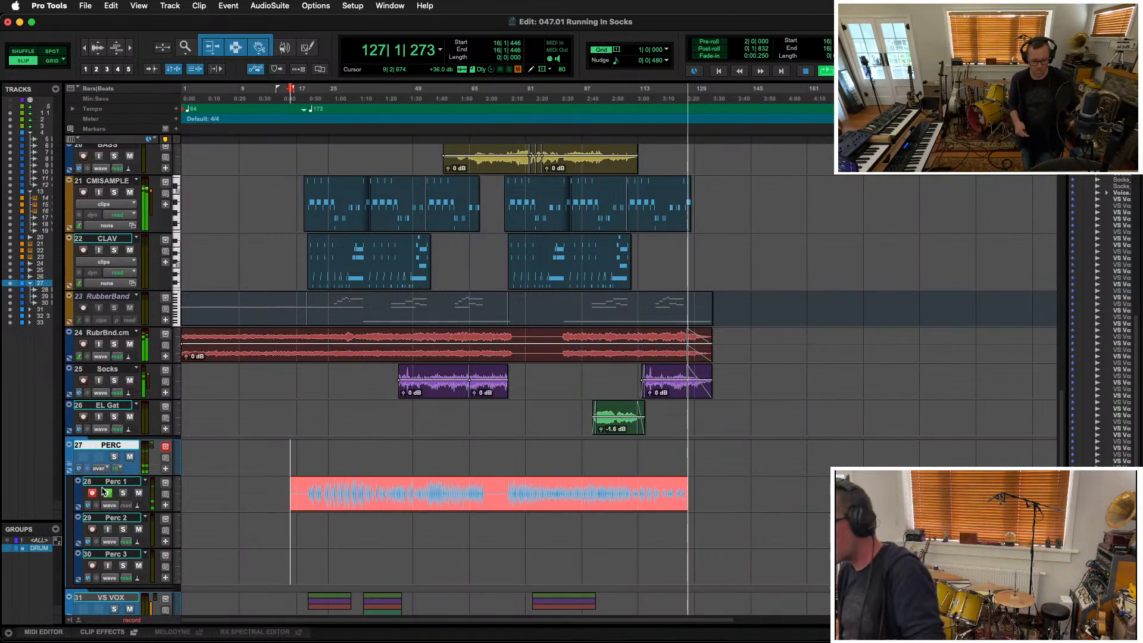
key(space)
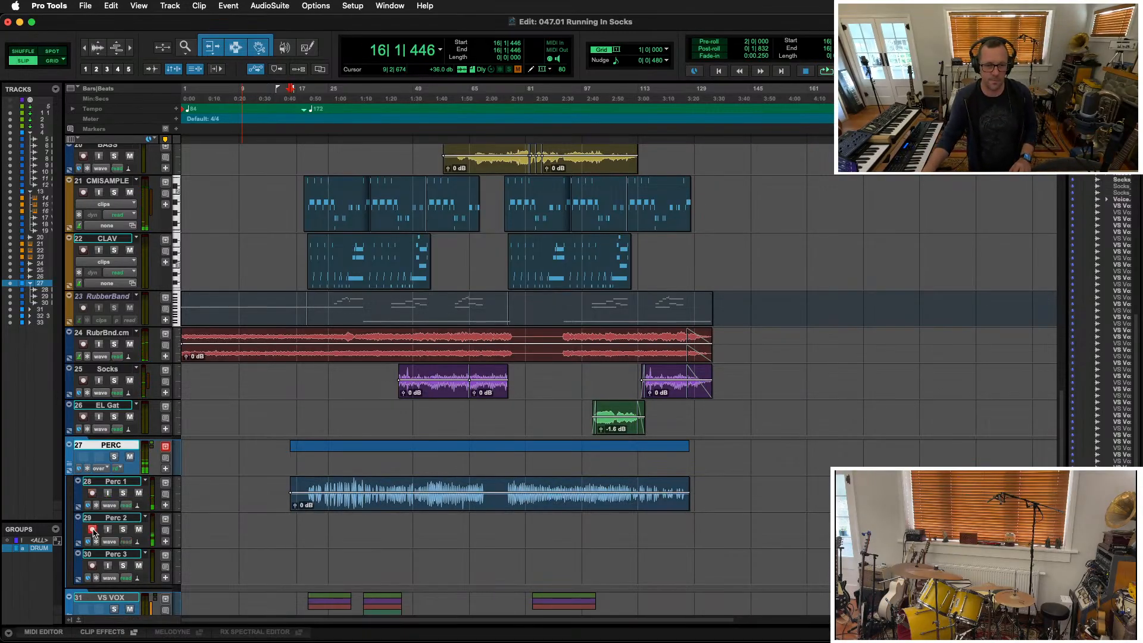
Try the AKG 749 and Rode NTR inputs on Perc 2, settle on AKG C214, and record-arm the track
key(super+equal)
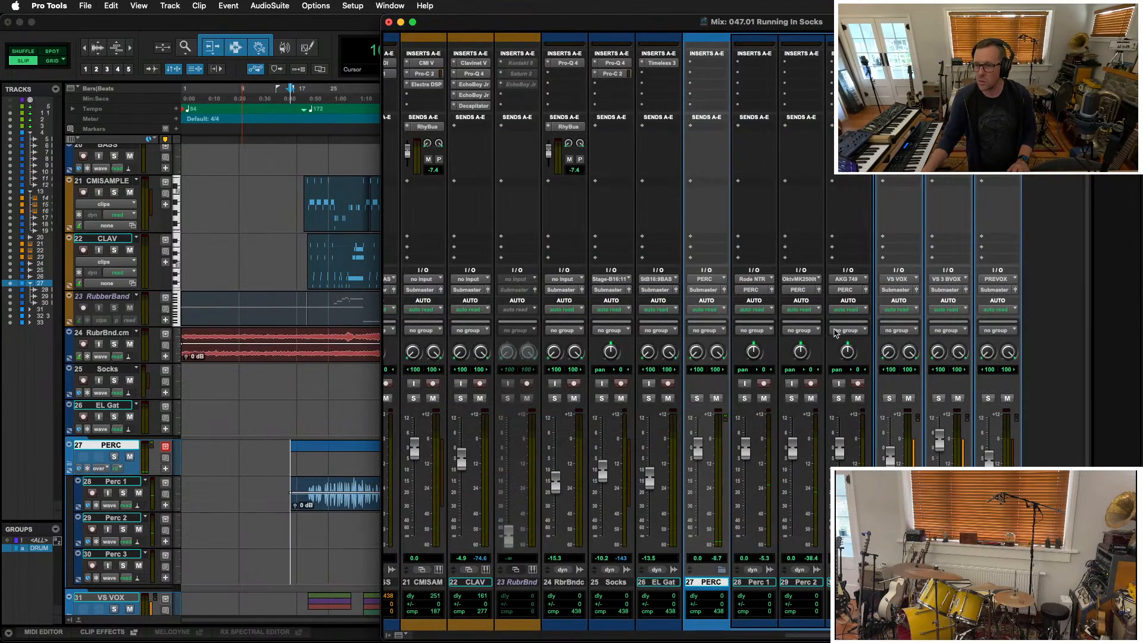
click(799, 278)
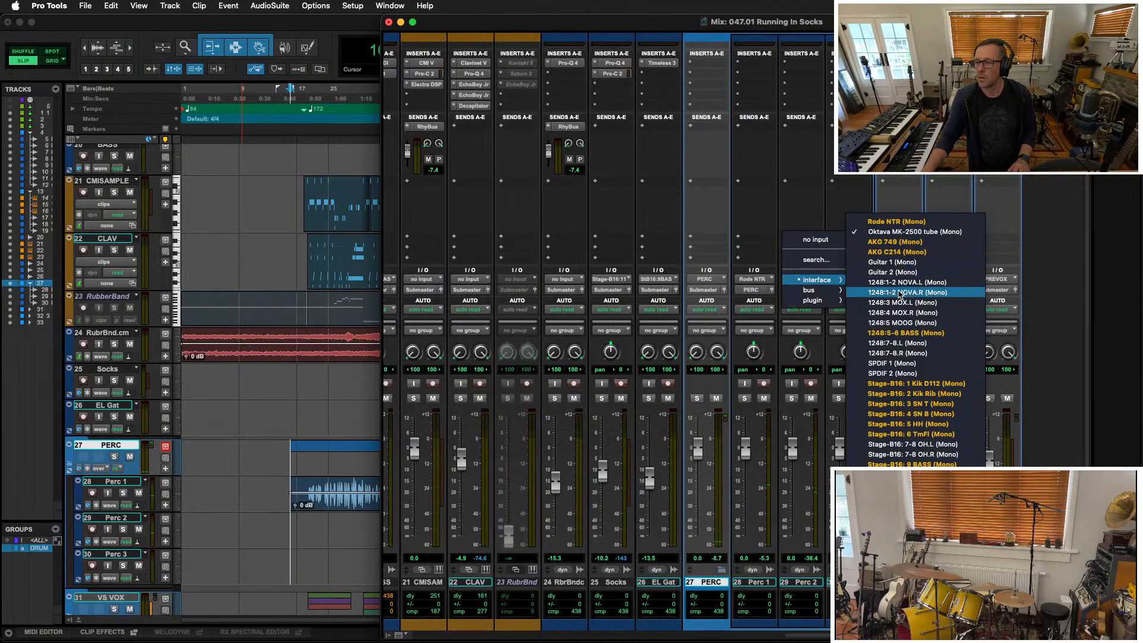
click(921, 242)
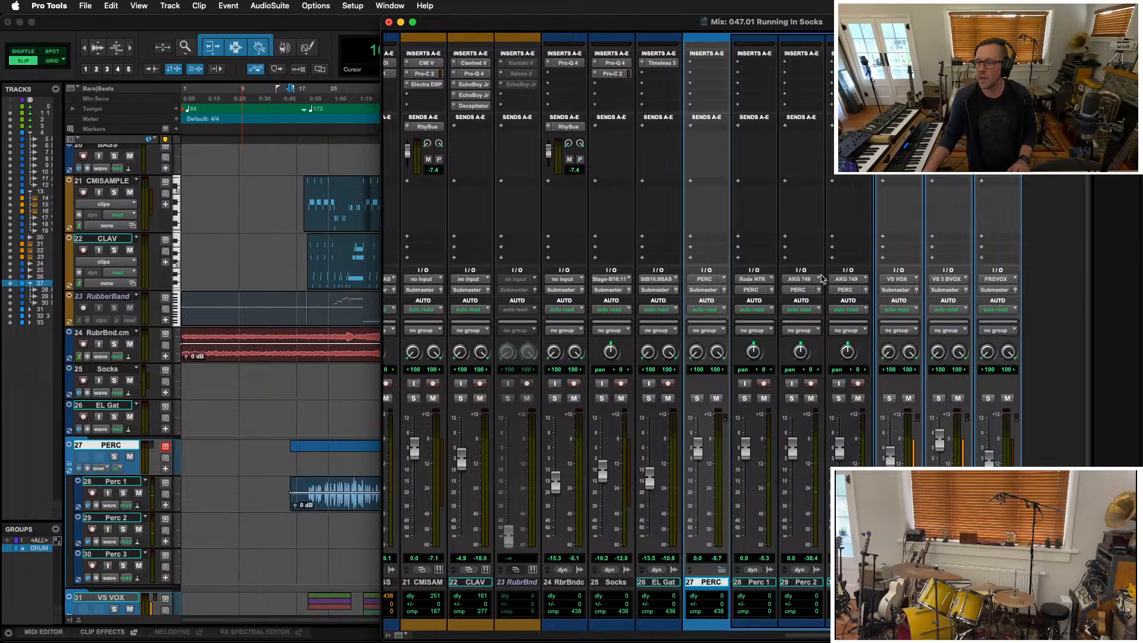
click(793, 278)
click(927, 219)
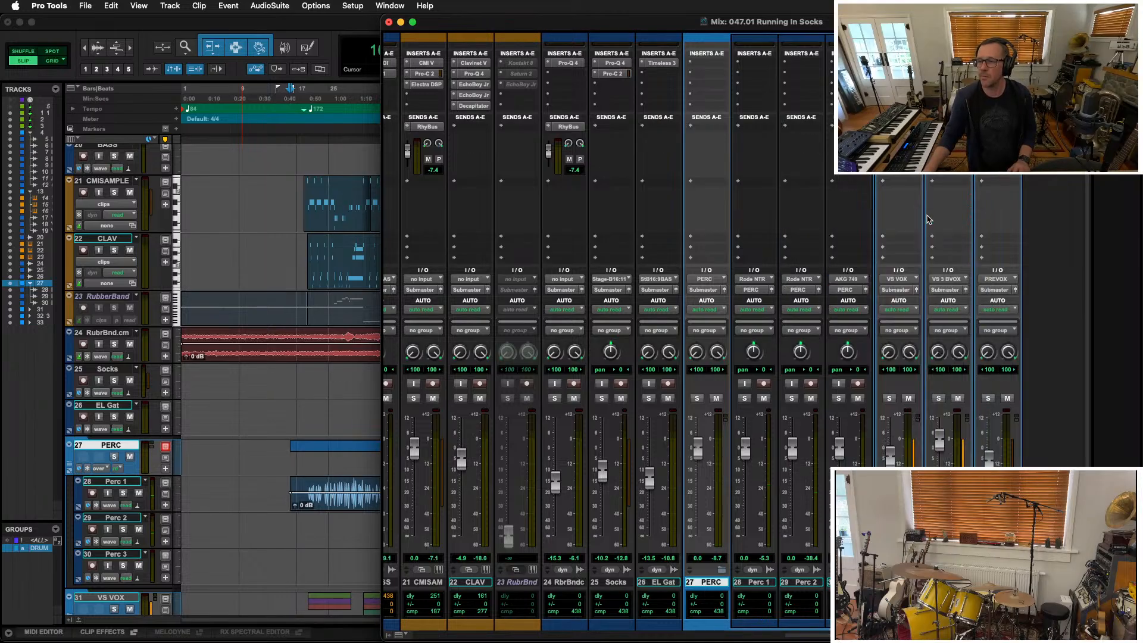
click(811, 383)
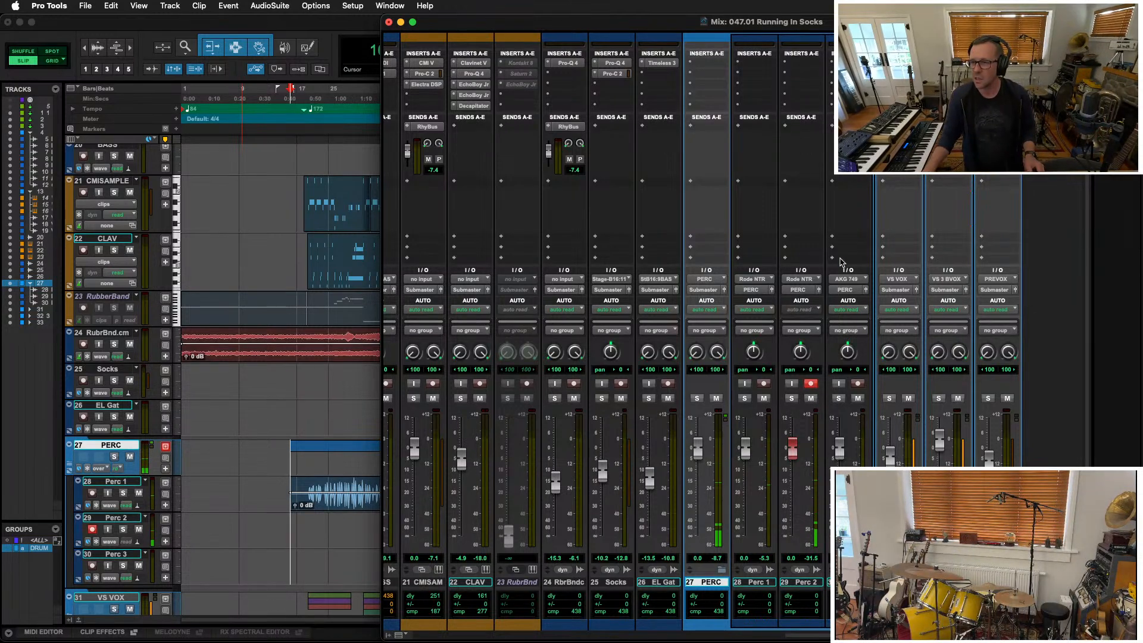
click(810, 286)
click(904, 256)
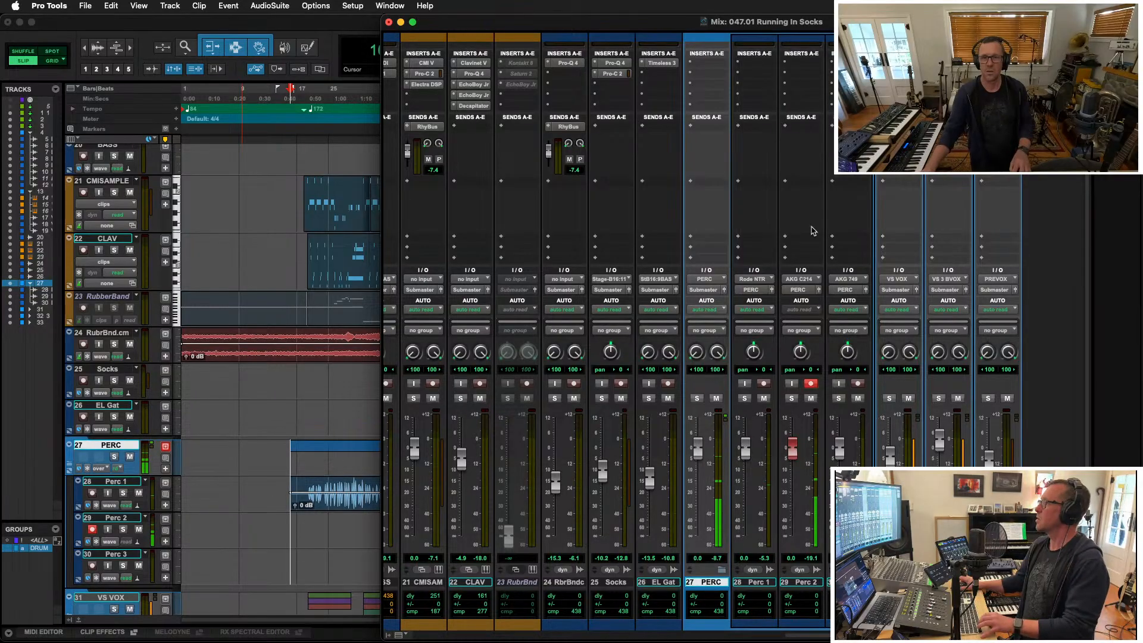
key(super+equal)
key(super+space)
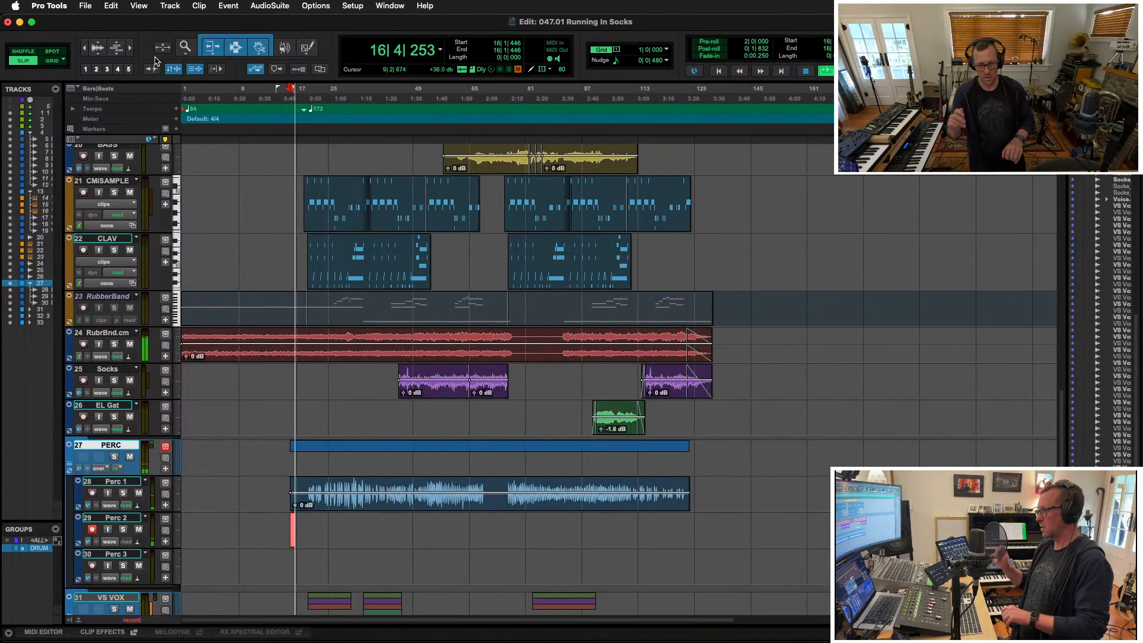
key(super+period)
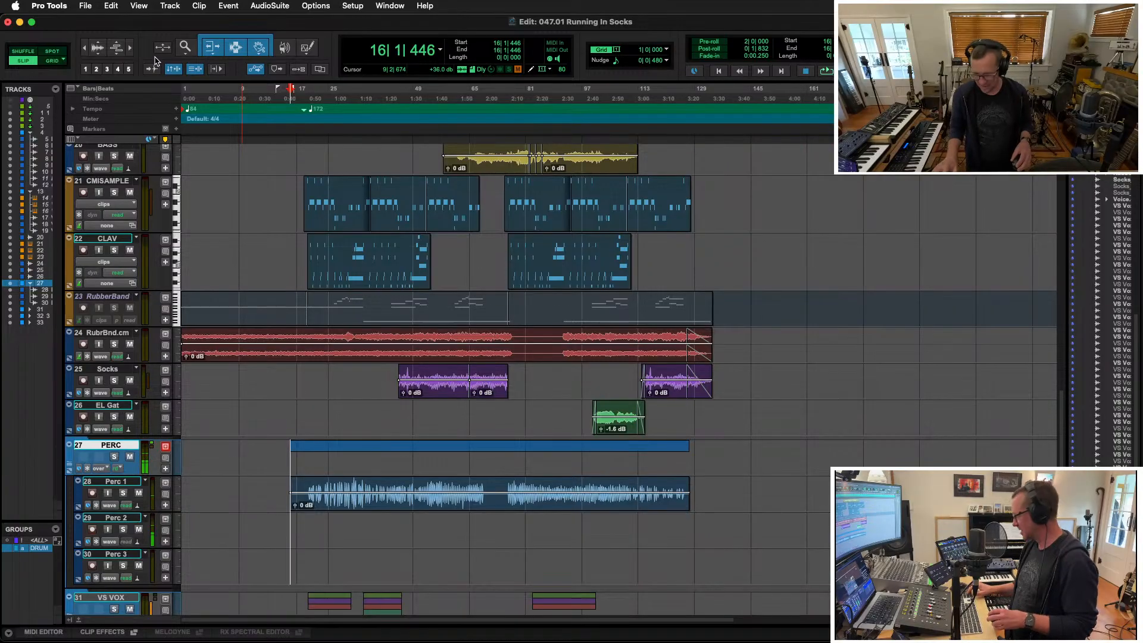
key(super+space)
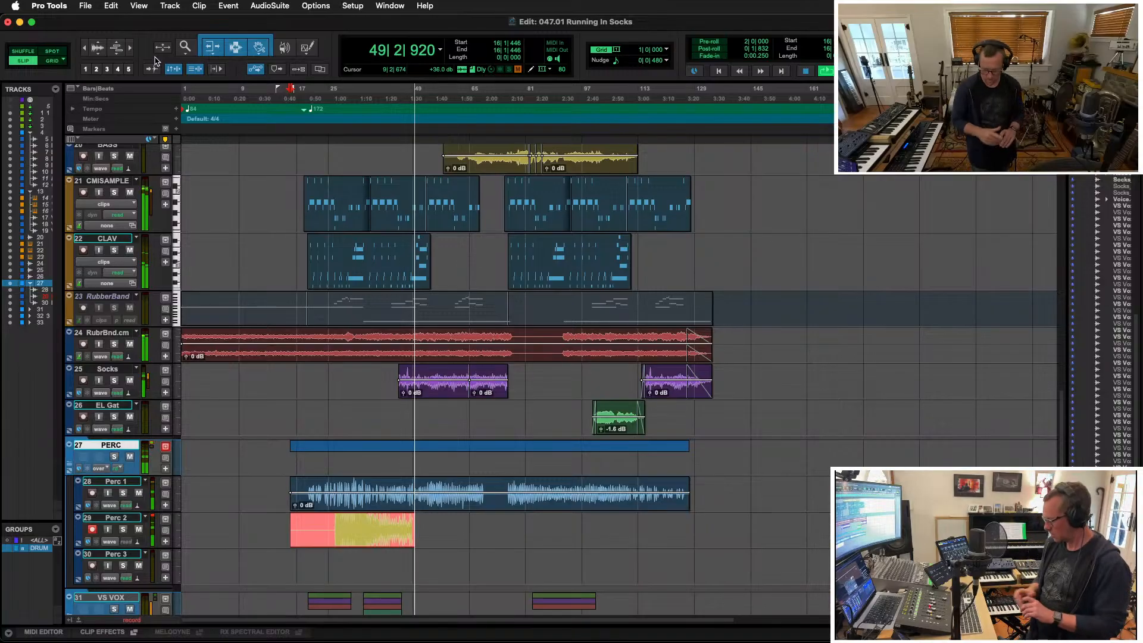
key(super+period)
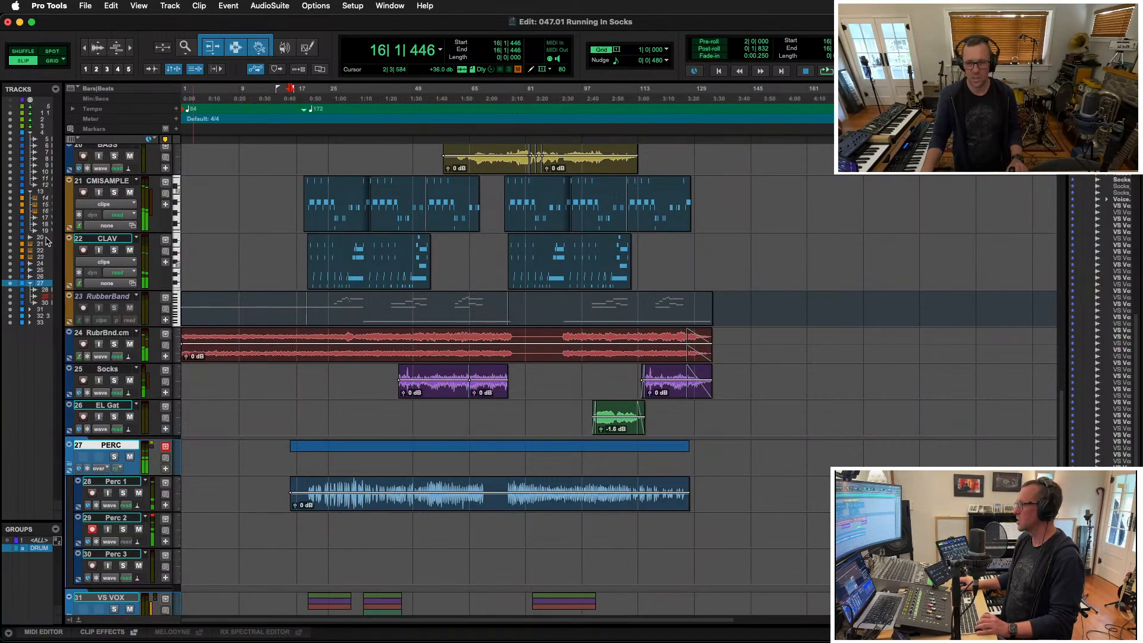
Record a take on Perc 2 from 29|3|132 to about bar 120, setting the Socks track's automation to touch during recording
click(344, 520)
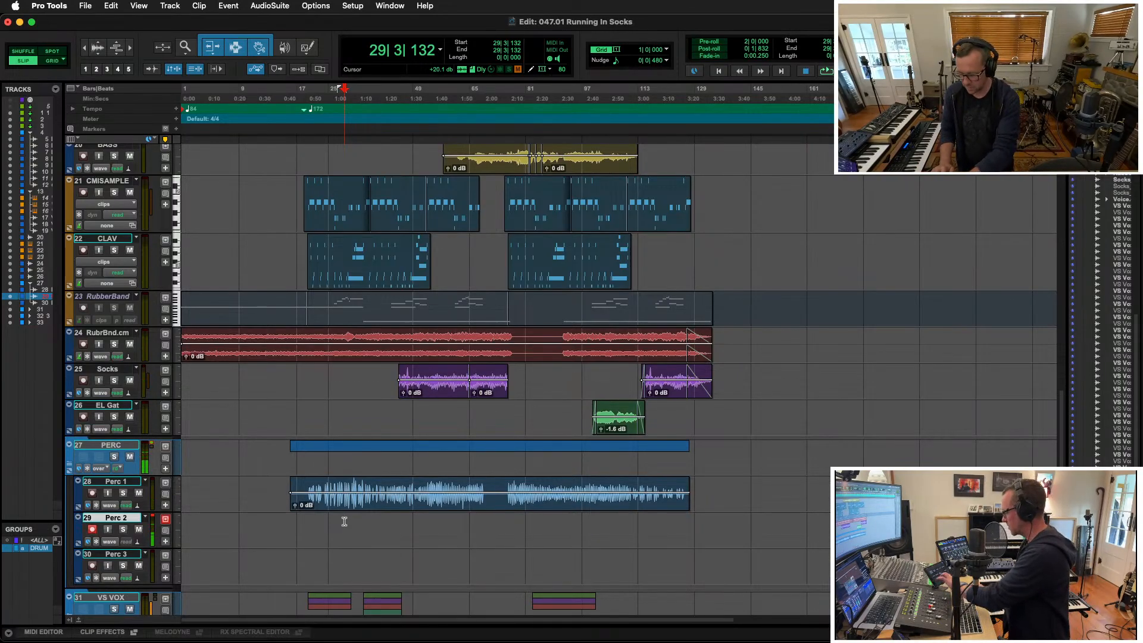
key(super+space)
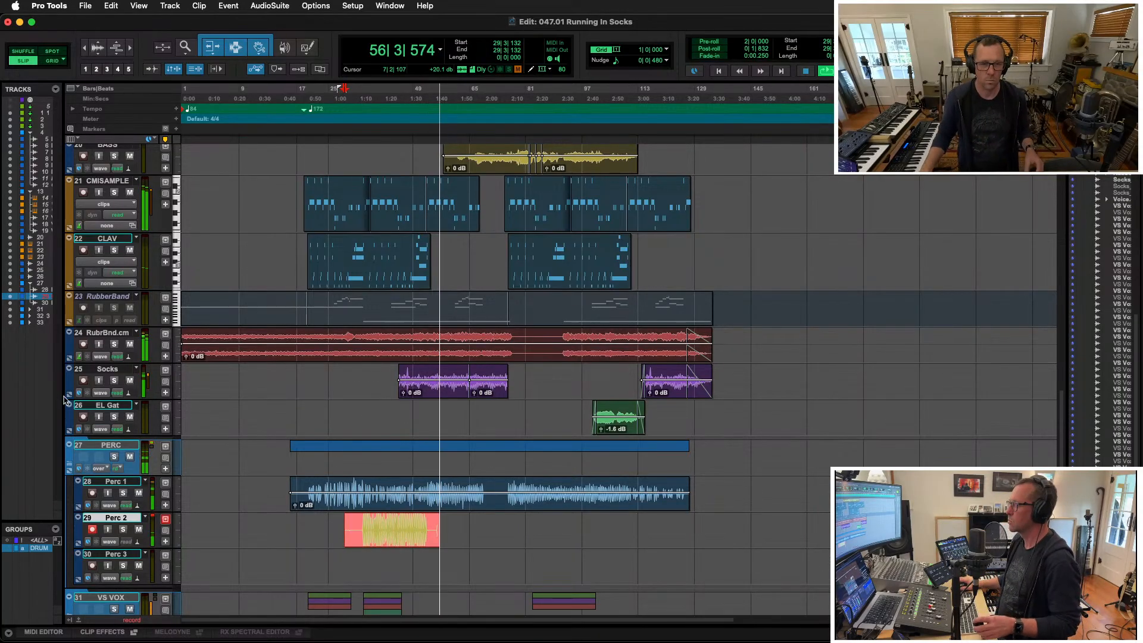
click(118, 393)
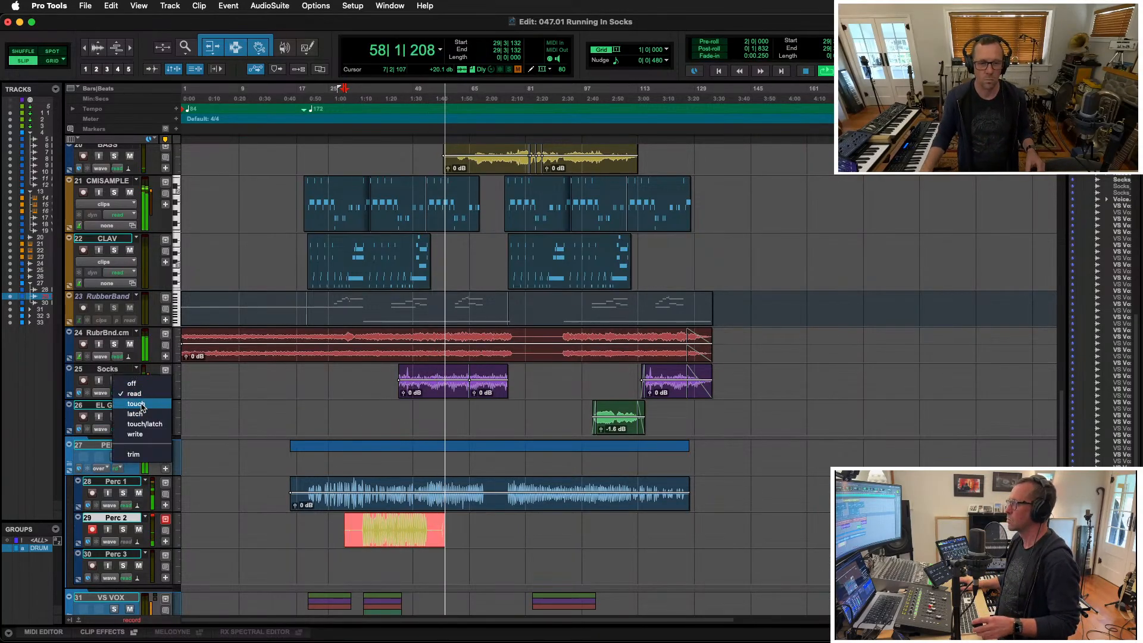
click(143, 407)
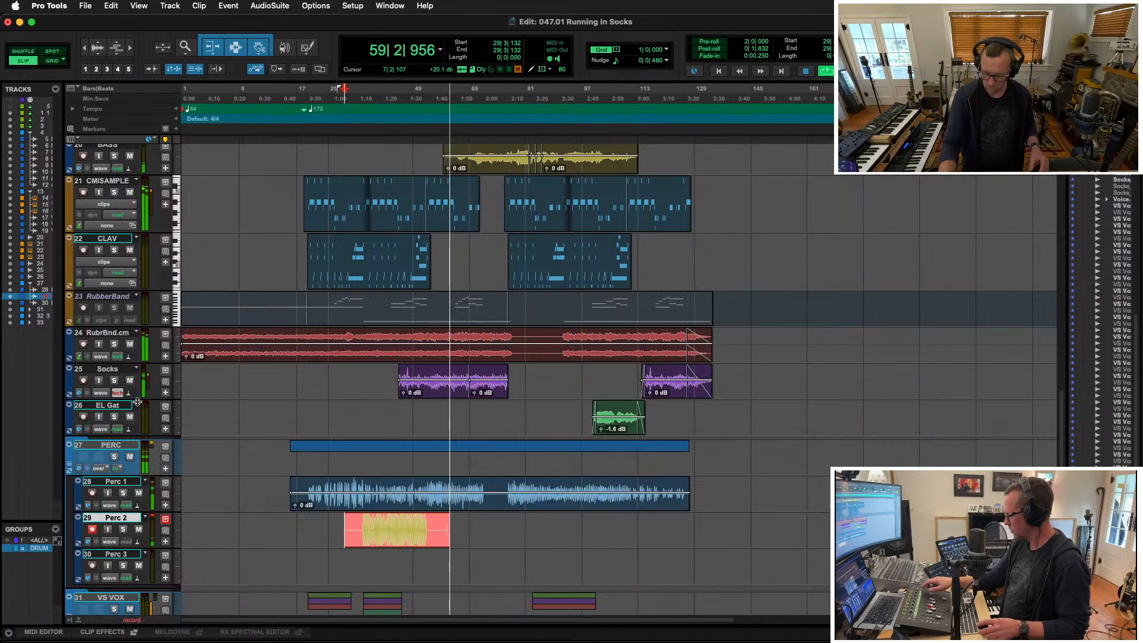
scroll(139, 405, down, 5)
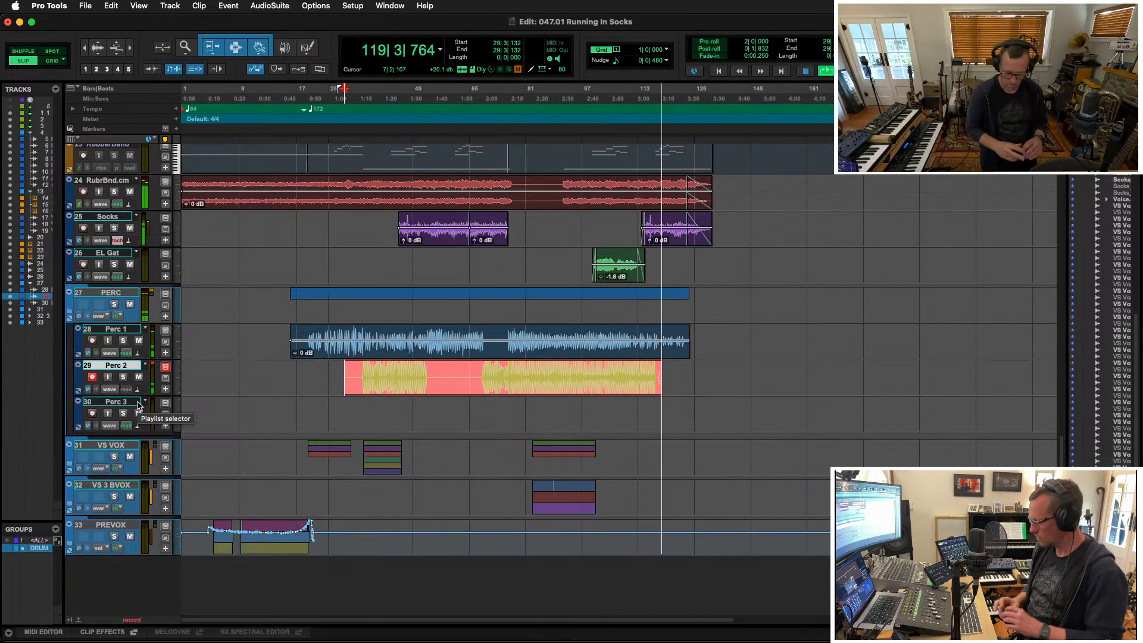
key(space)
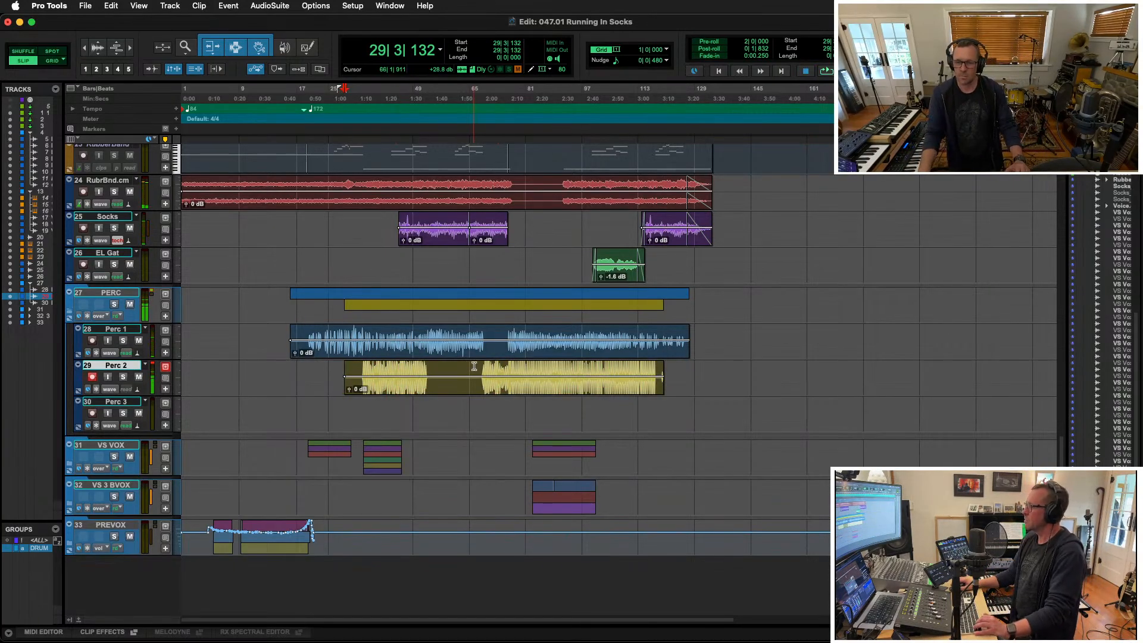
Delete the Perc 2 section from 67|1|318 to 75|3|802 and trim the end of its last clip to 117|4|934
drag(477, 367, 504, 369)
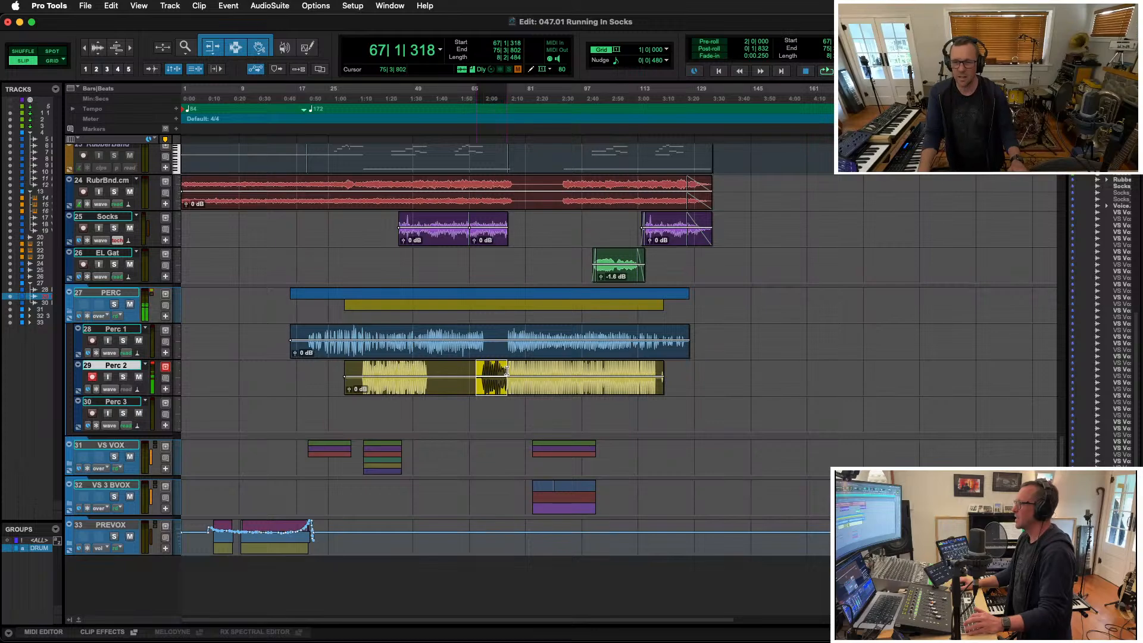
key(Delete)
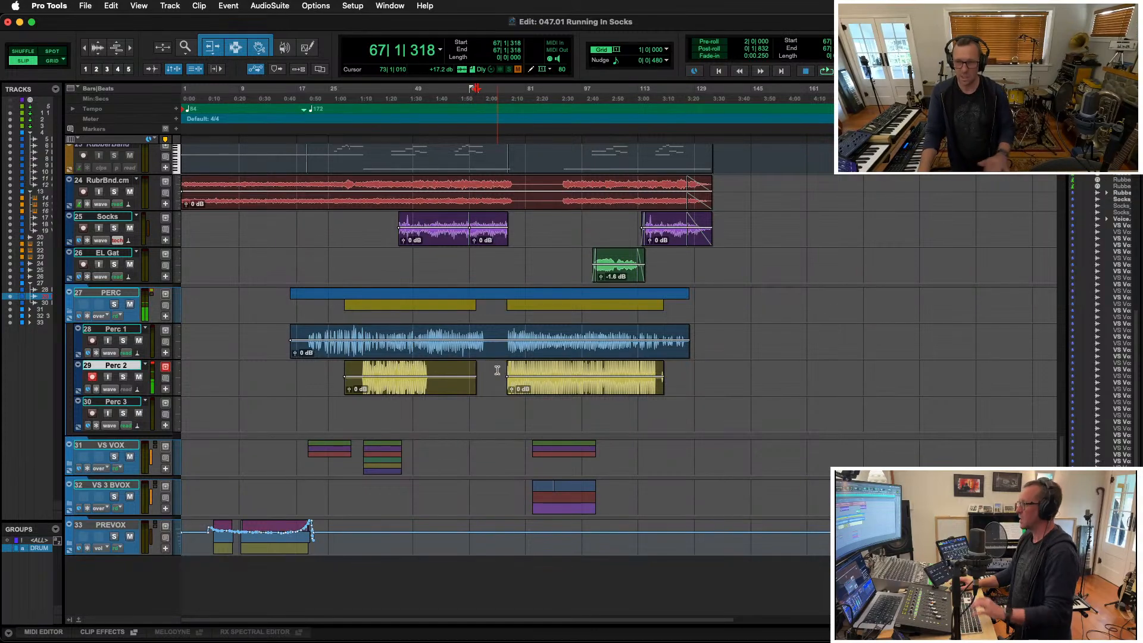
click(656, 370)
key(s)
key(t)
key(t)
key(t)
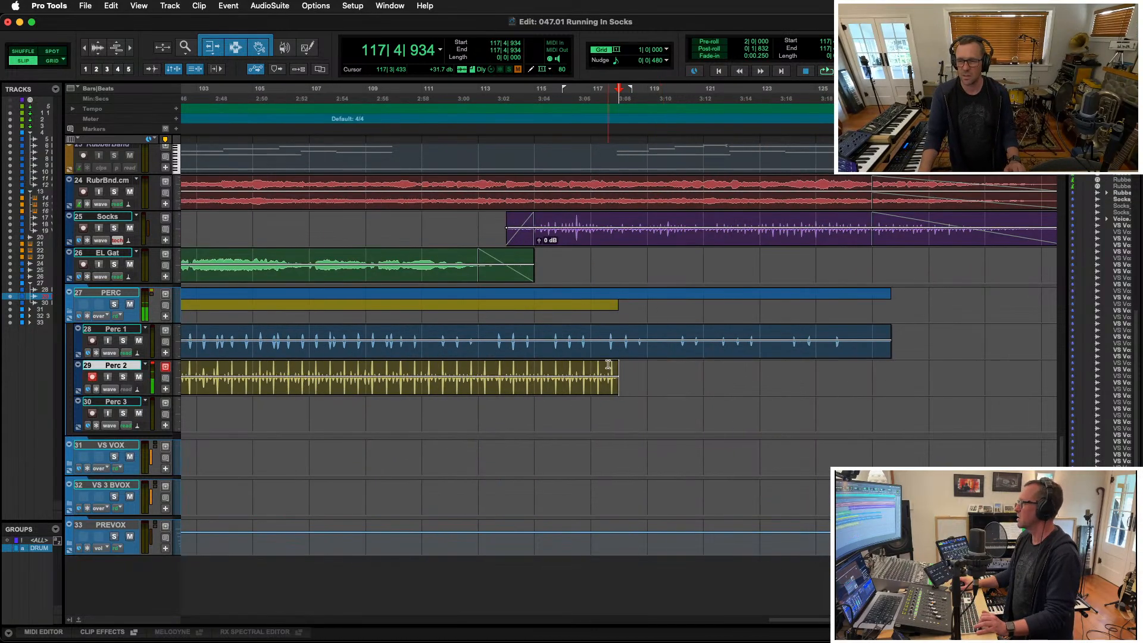
key(r)
key(r)
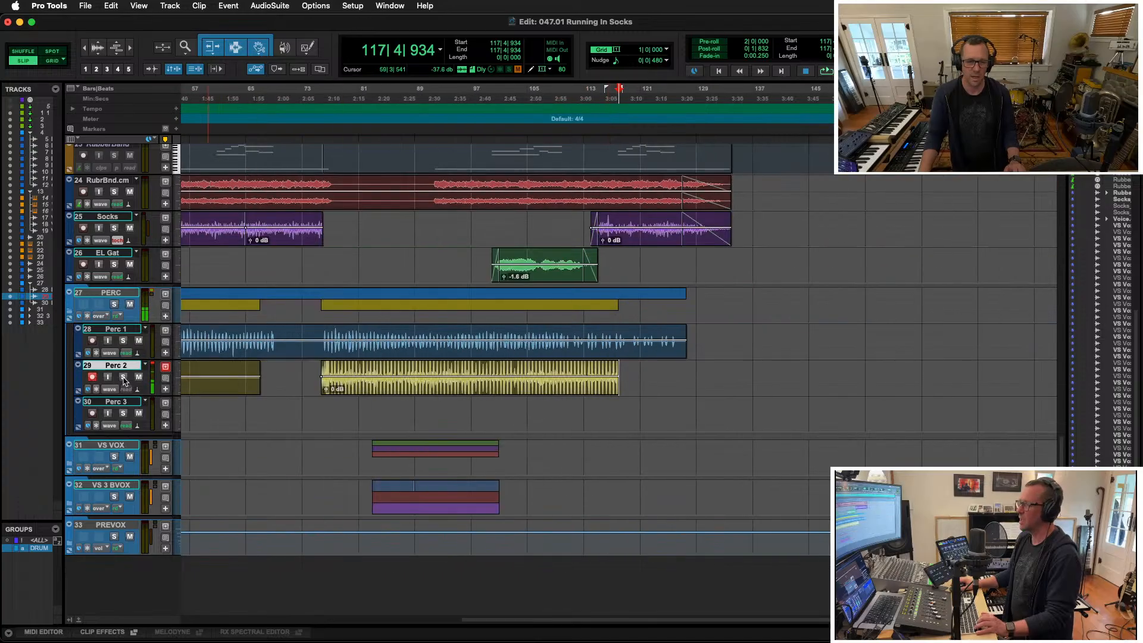
Play the mix from 77|3|266 and pan Perc 2 to 49 left and Perc 1 to 41 right
key(space)
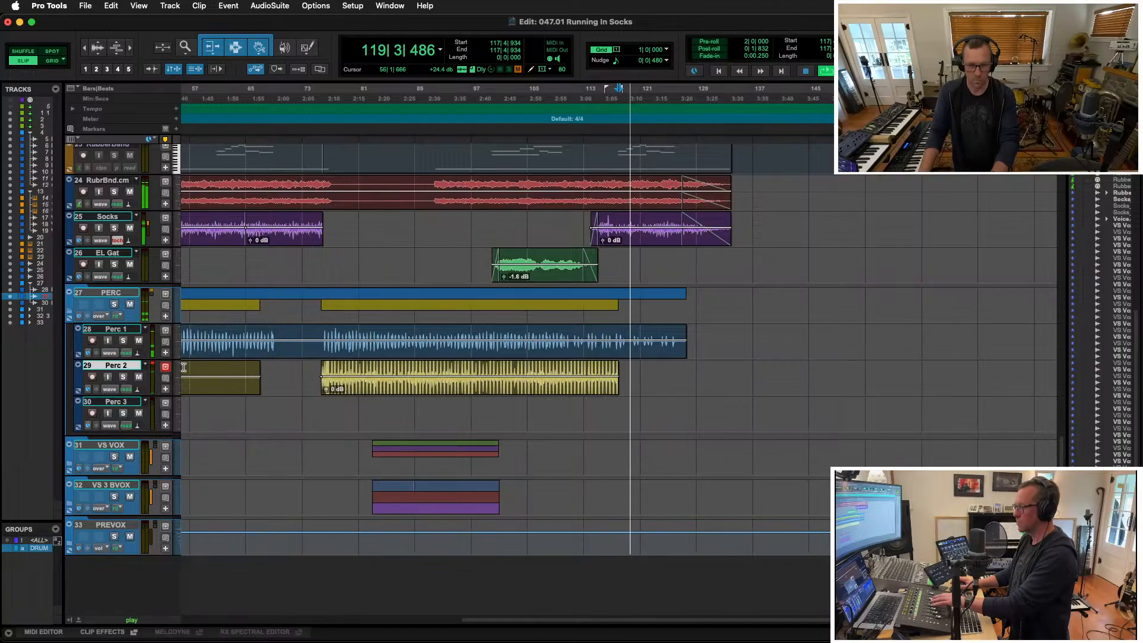
click(335, 364)
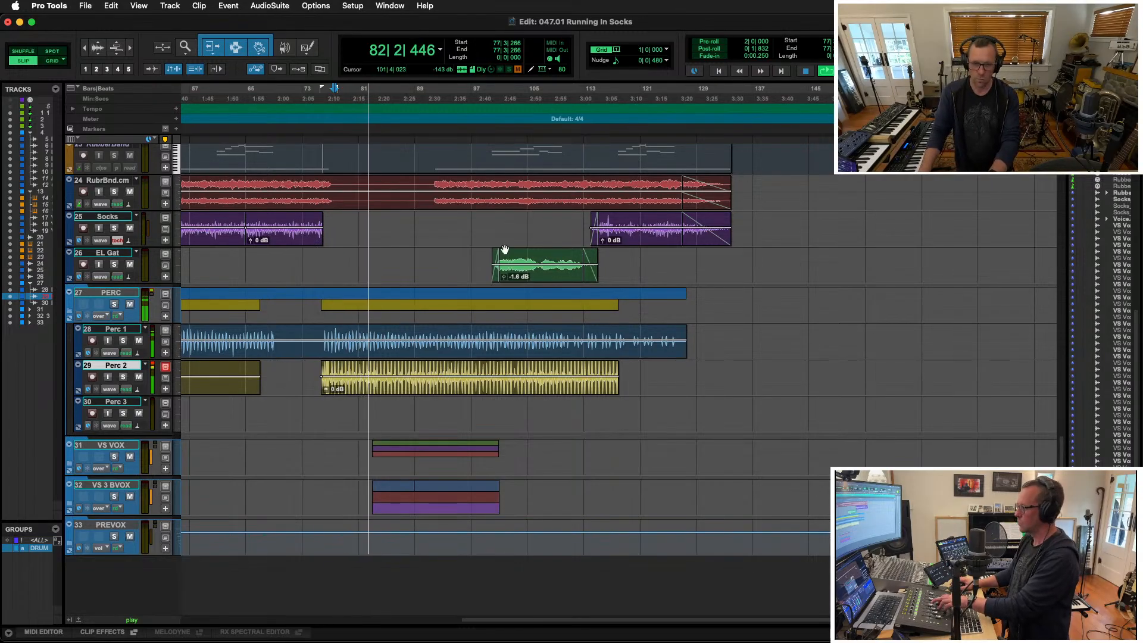
key(super+equal)
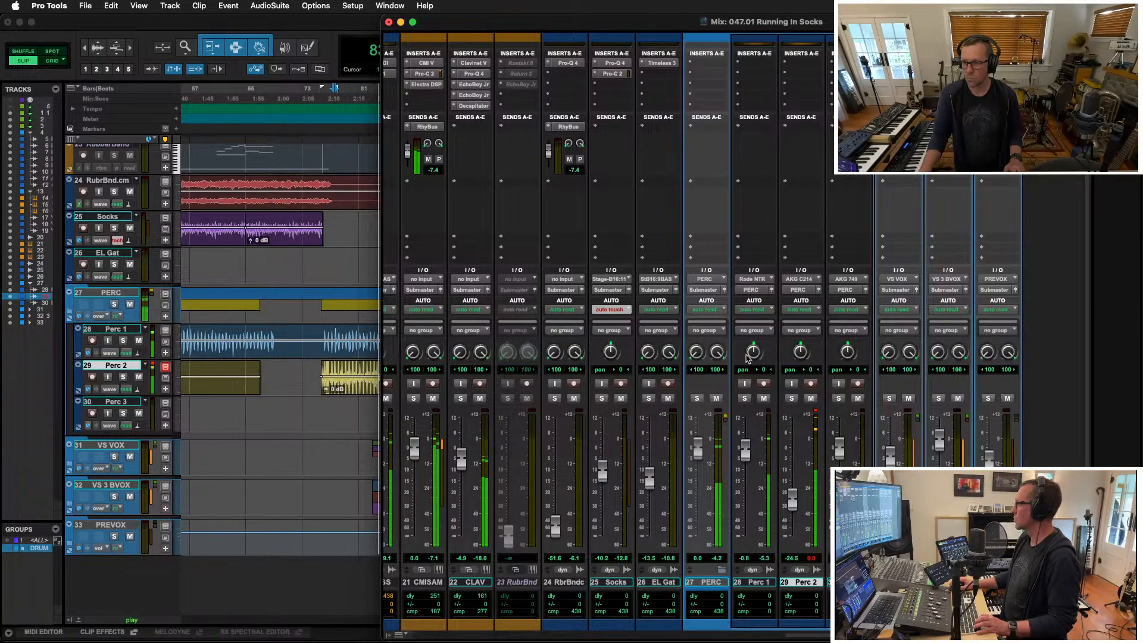
drag(800, 351, 801, 370)
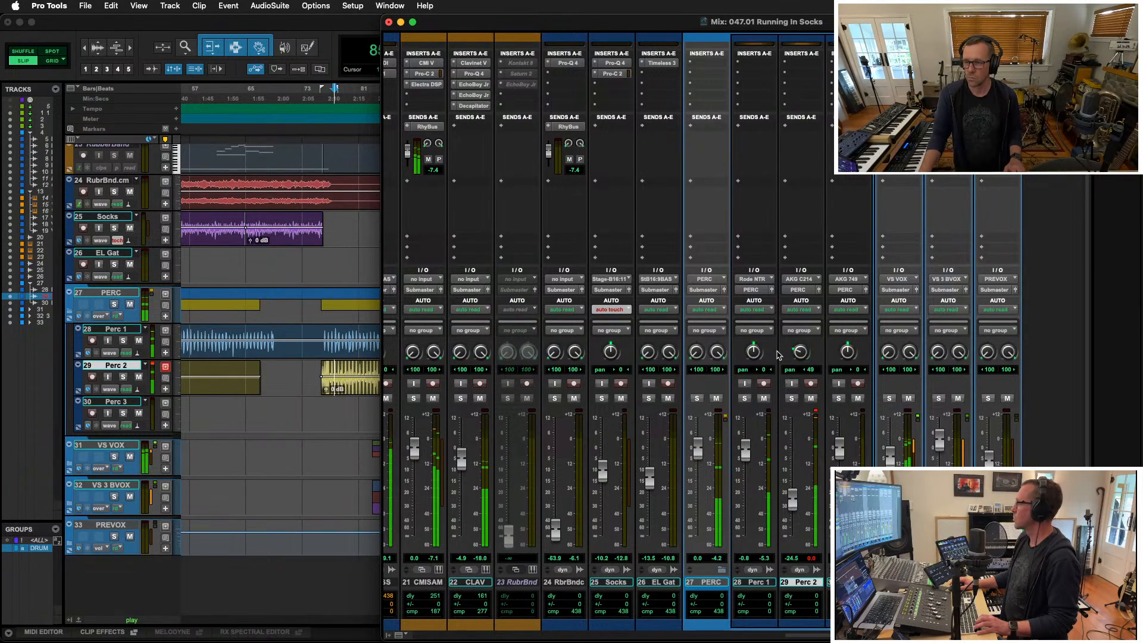
drag(753, 318, 748, 378)
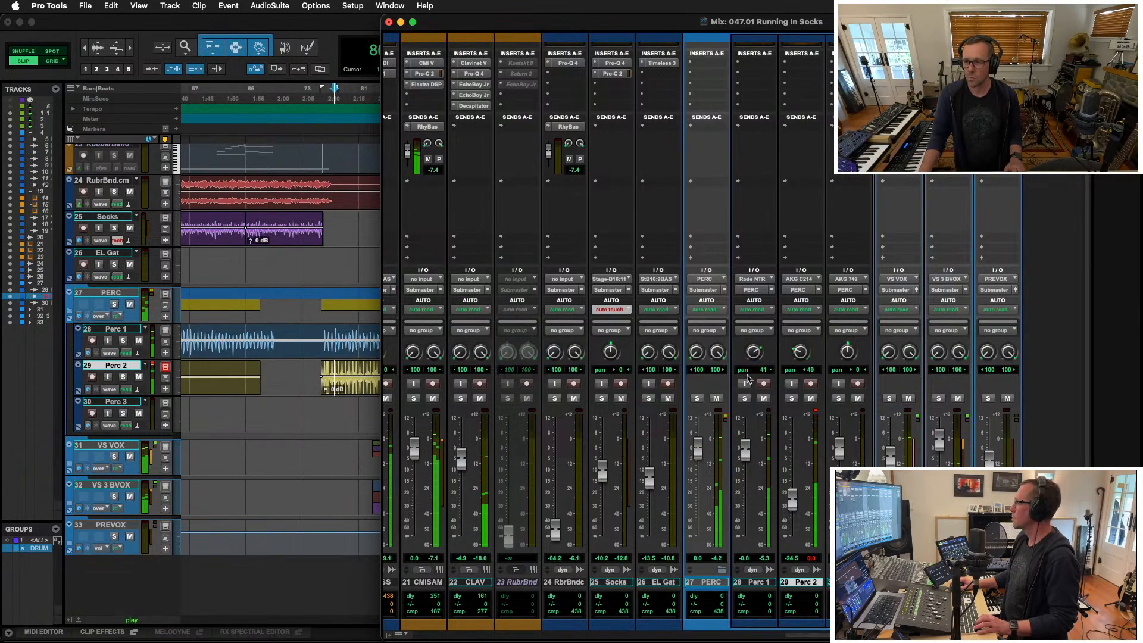
Lower the Perc 1 fader, raise Perc 2 to -13.7 dB, and narrow Perc 2's pan to 42 left
drag(747, 454, 793, 485)
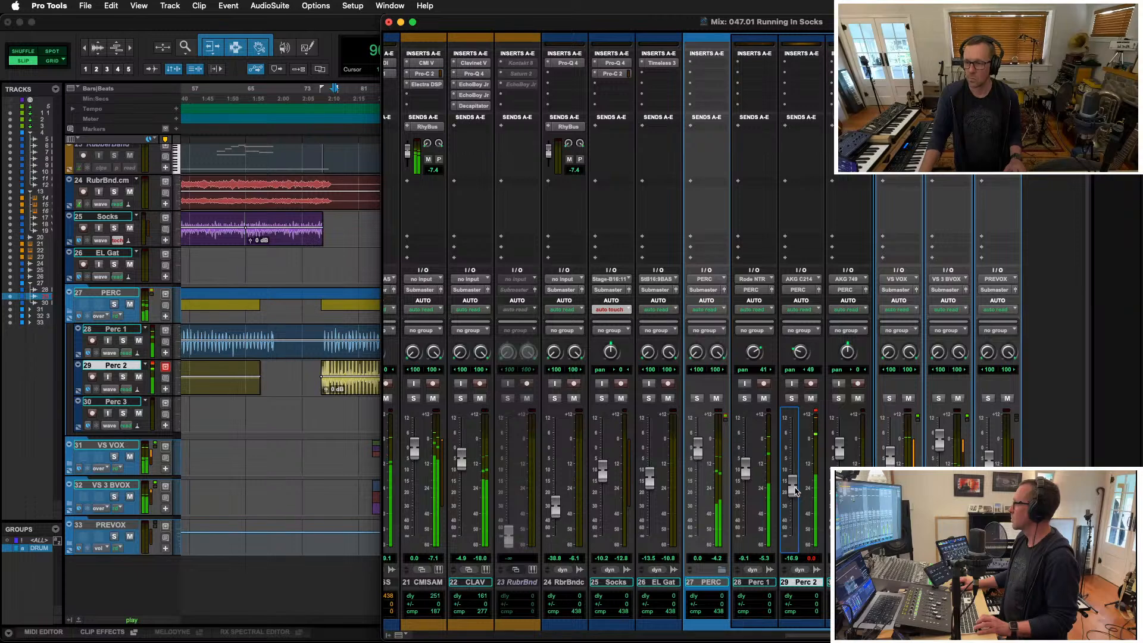
drag(799, 349, 801, 353)
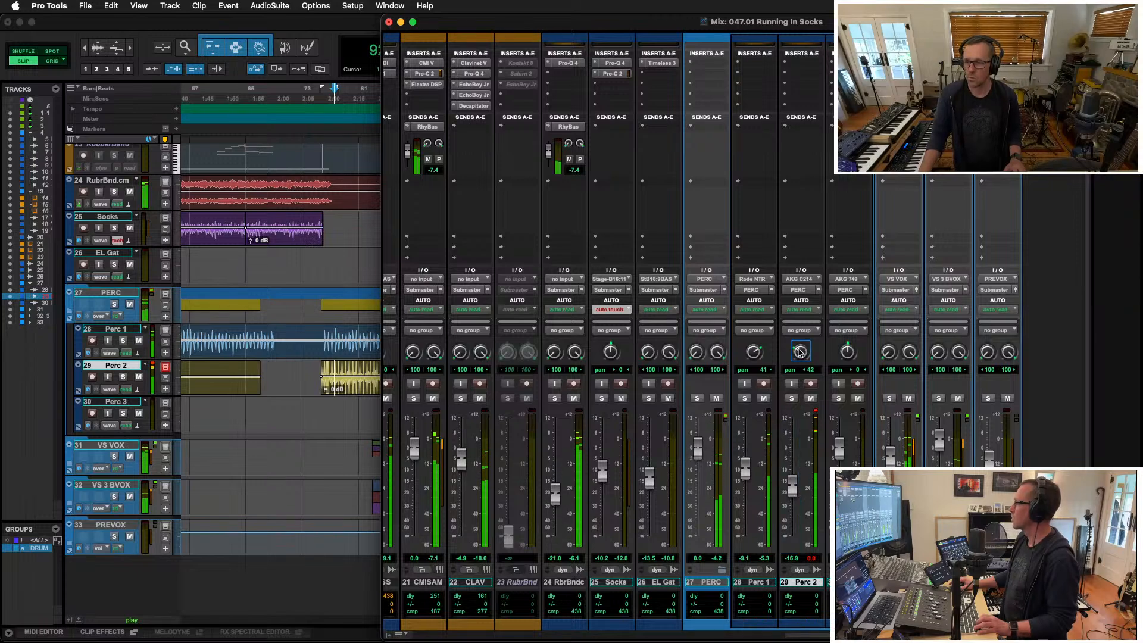
drag(792, 504, 792, 499)
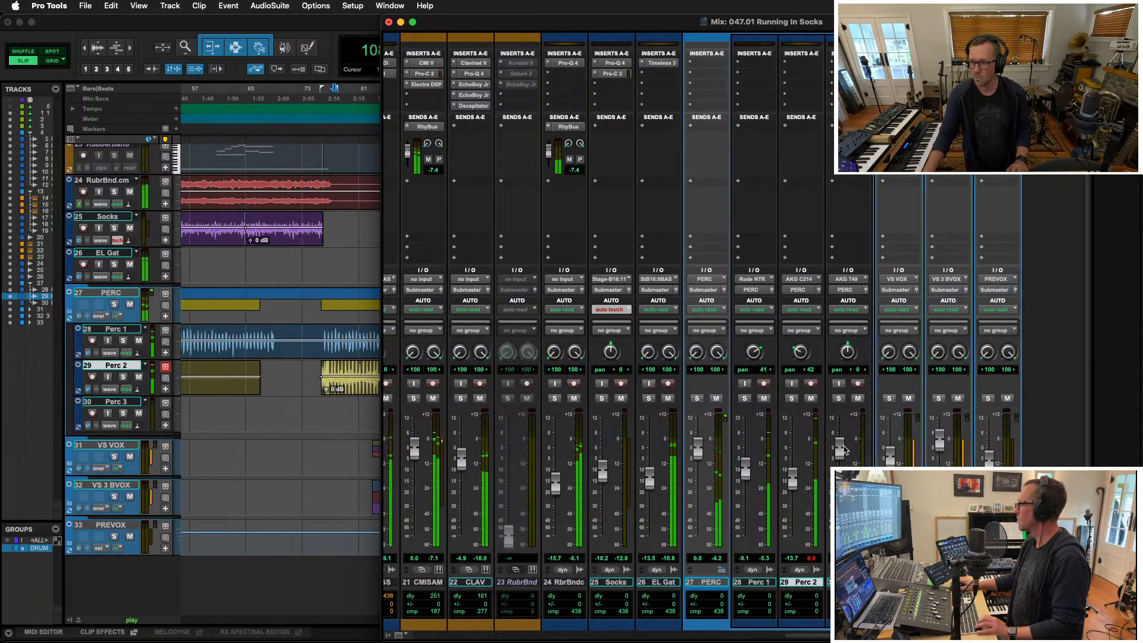
Lower the Perc 3 fader slightly, record-arm the track, and return to the Edit window
drag(839, 452, 839, 462)
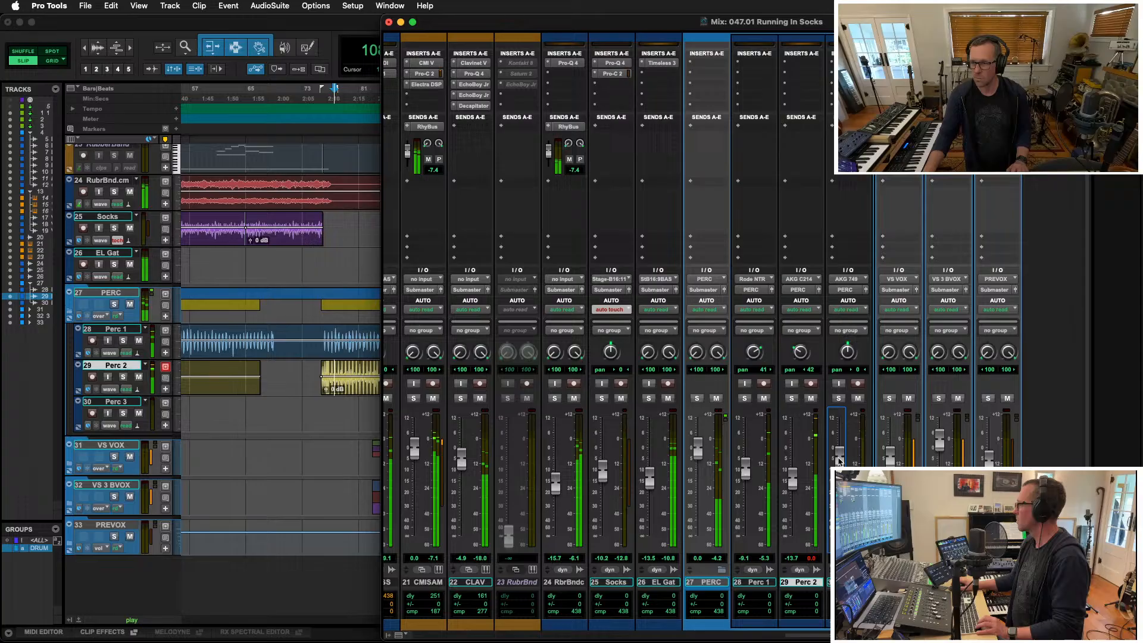
click(858, 383)
key(super+equal)
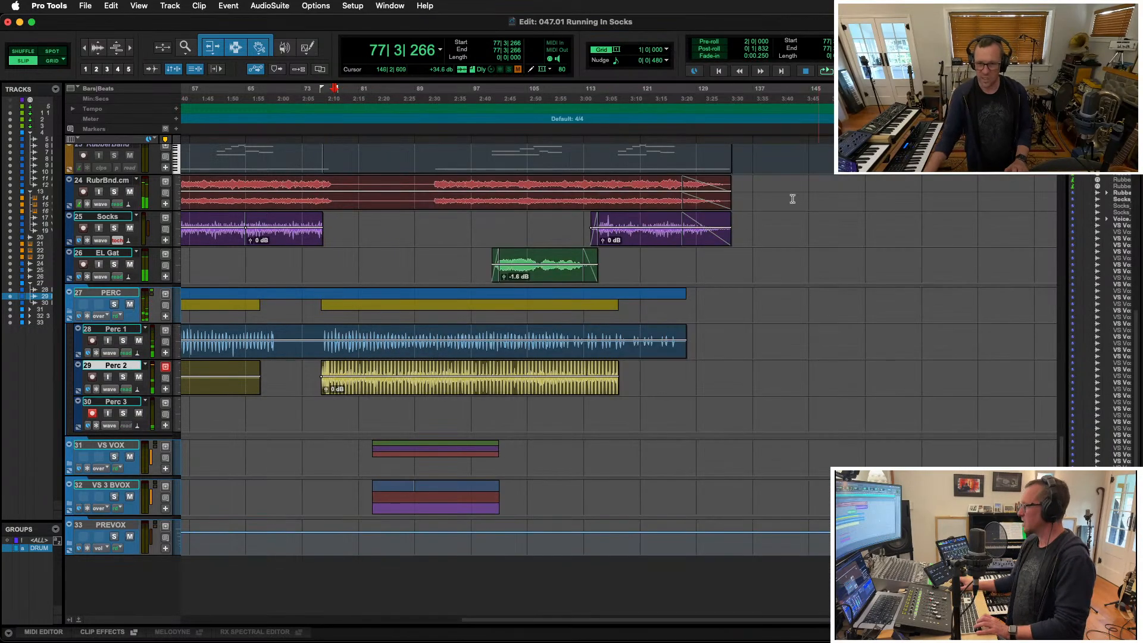
Audition the mix briefly from 74|4|435 and 90|4|047 to find a starting point for the Perc 3 overdub
scroll(336, 429, left, 2)
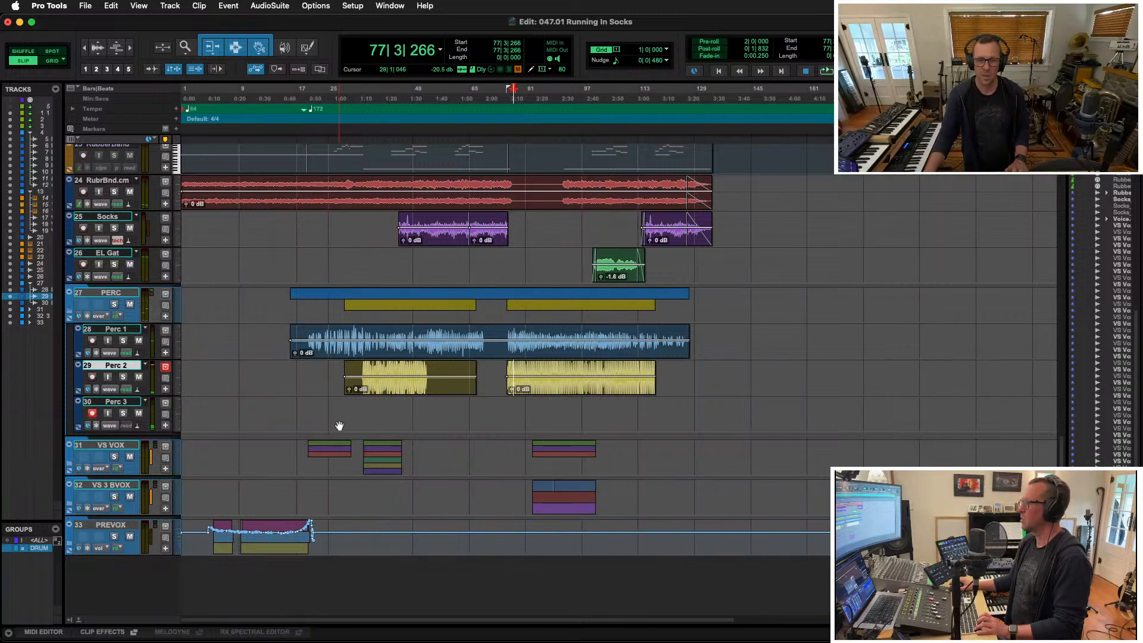
click(505, 409)
key(space)
key(space)
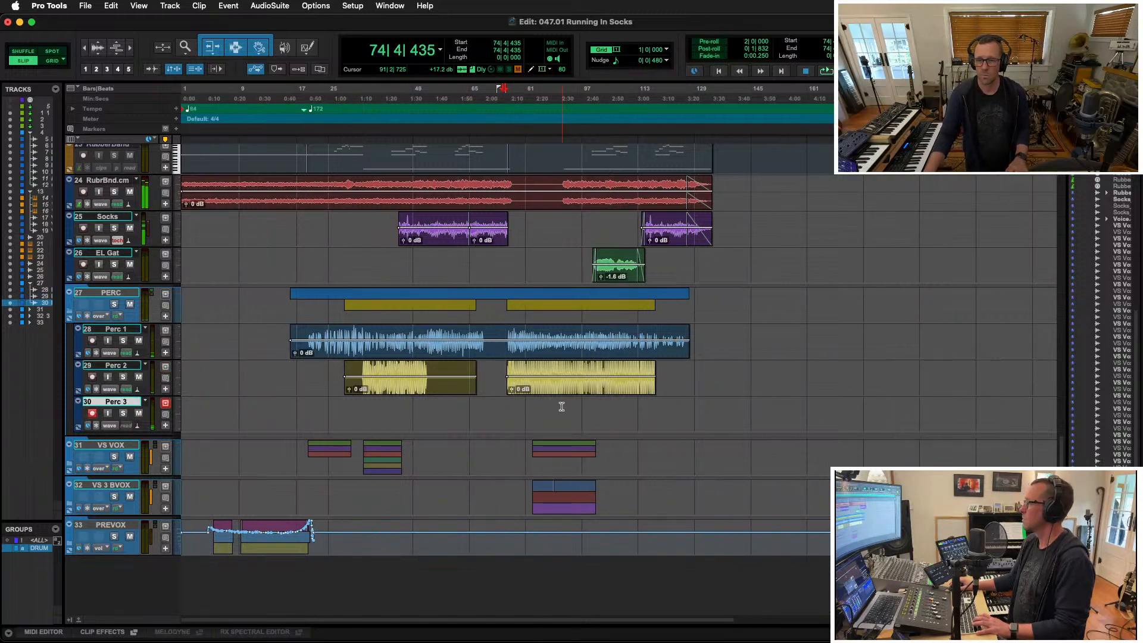
click(561, 406)
key(space)
key(space)
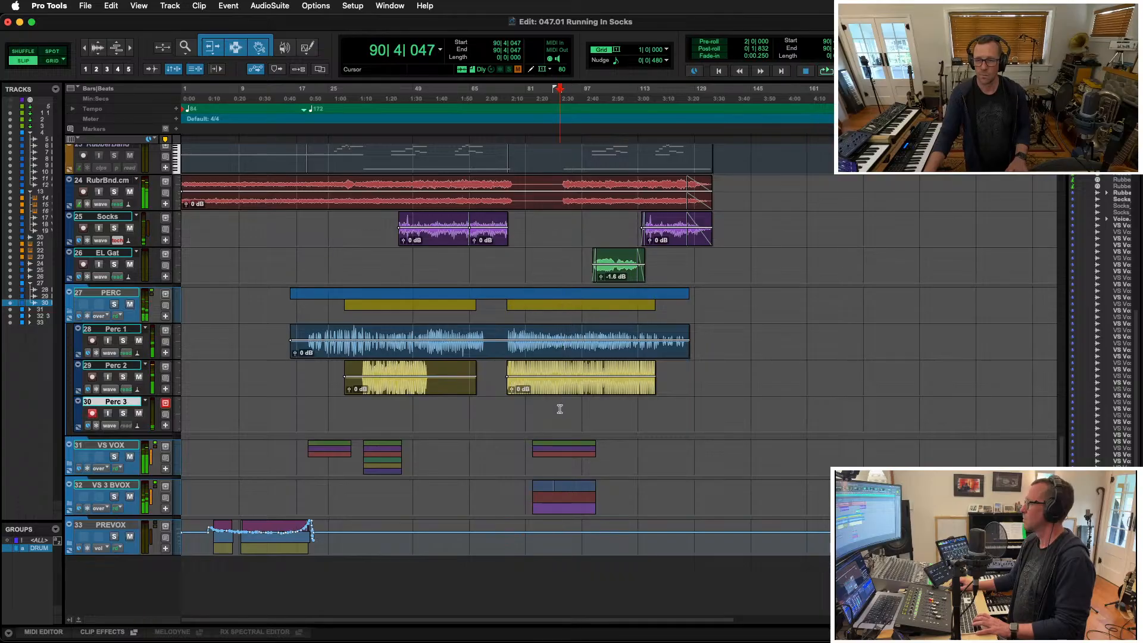
Switch editing to Grid mode and place the edit cursor on Perc 3 at 92|1|000
click(54, 61)
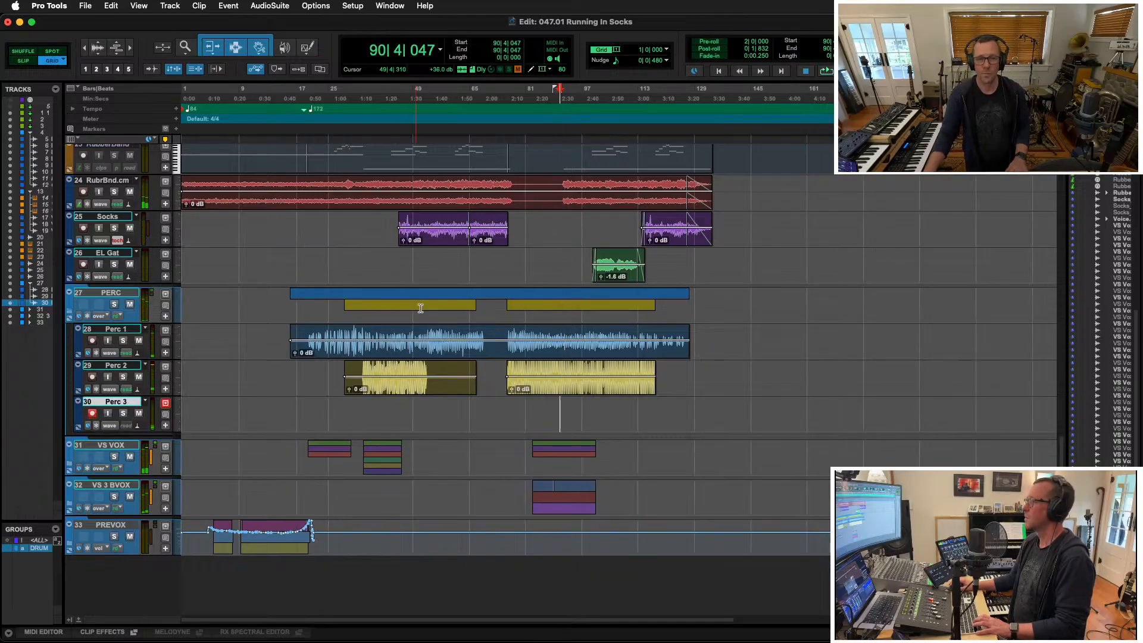
drag(587, 425, 559, 407)
key(super+z)
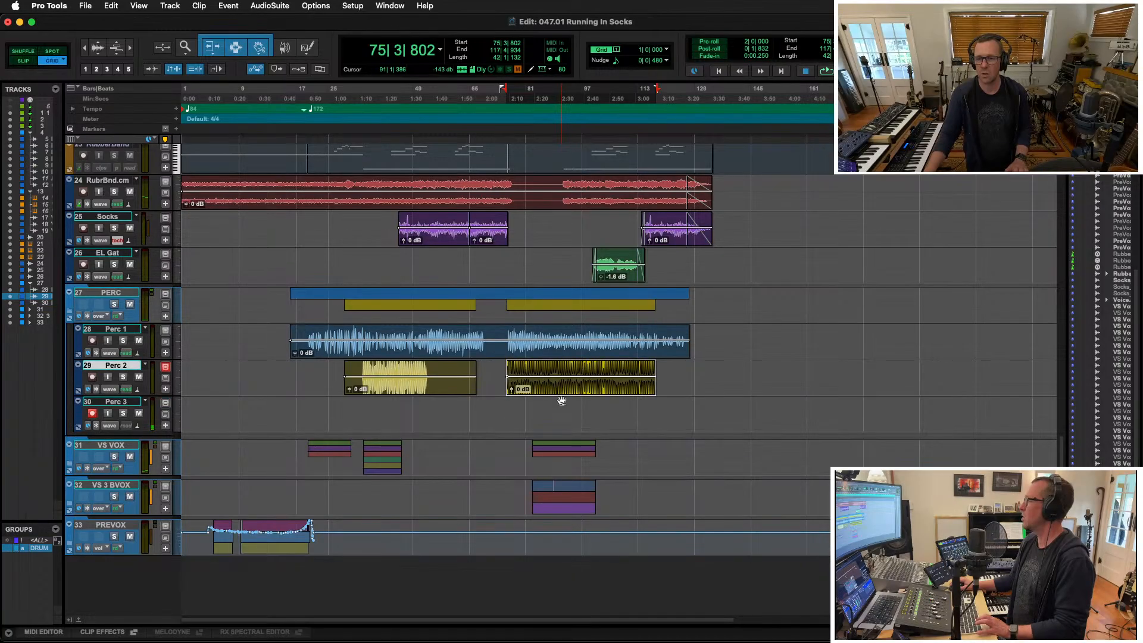
click(564, 406)
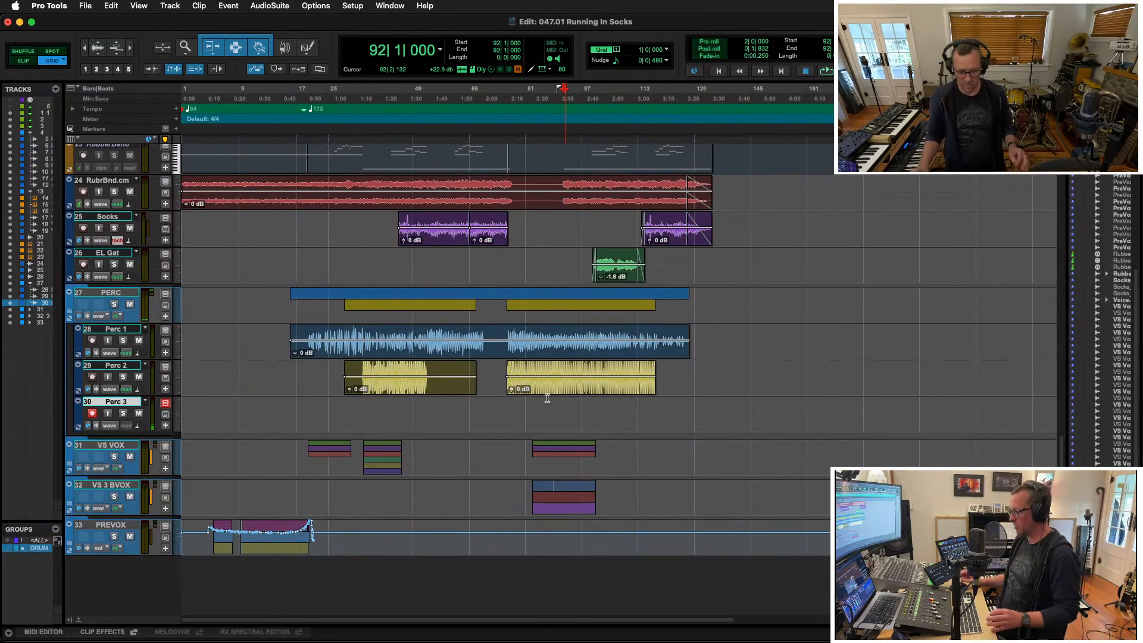
Set the Perc 3 input to Rode NTR in the Mix window
key(super+equal)
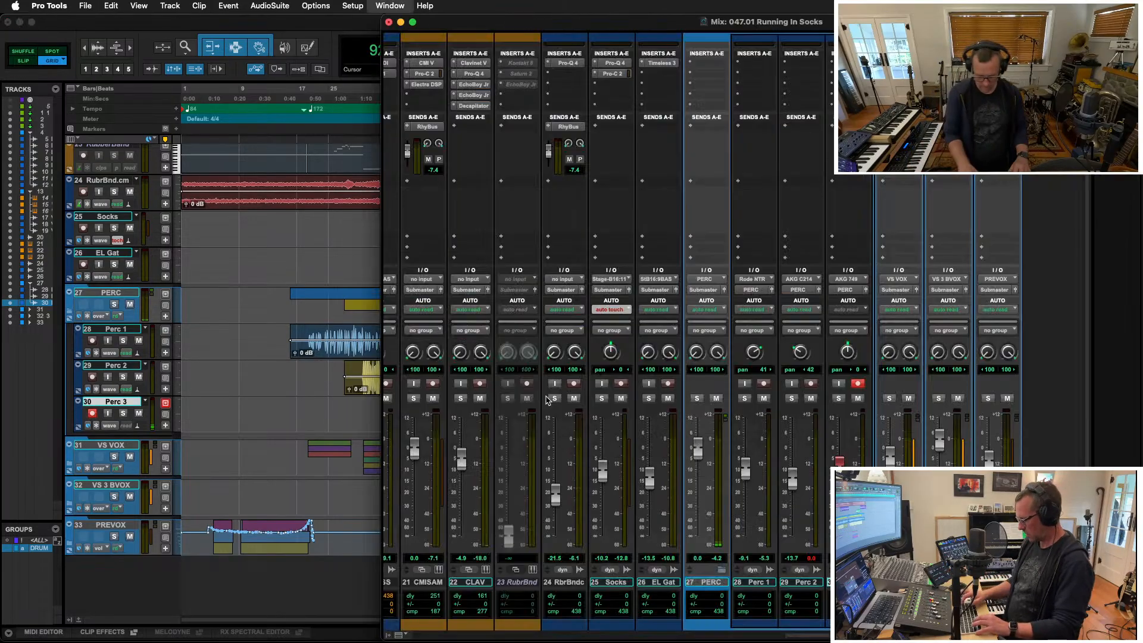
key(shift+r)
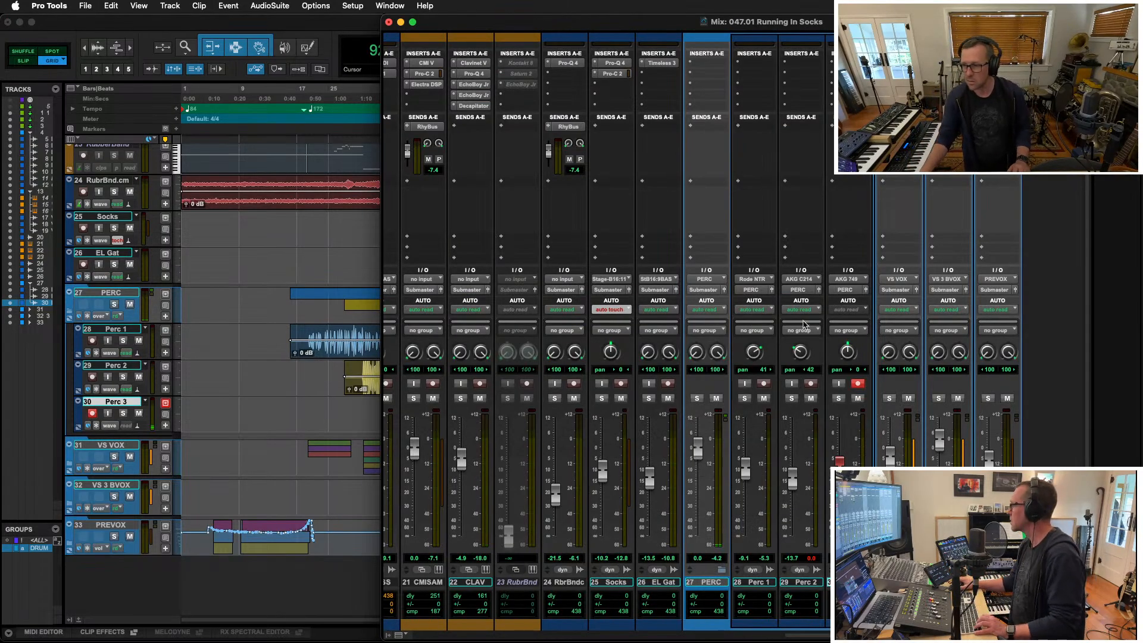
click(852, 280)
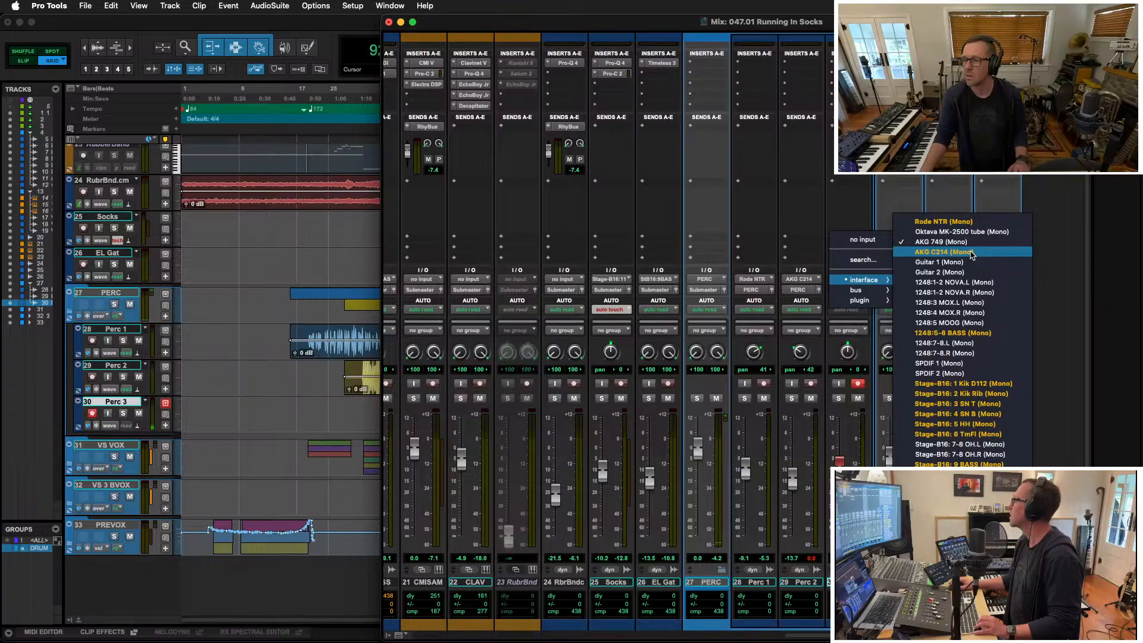
click(972, 222)
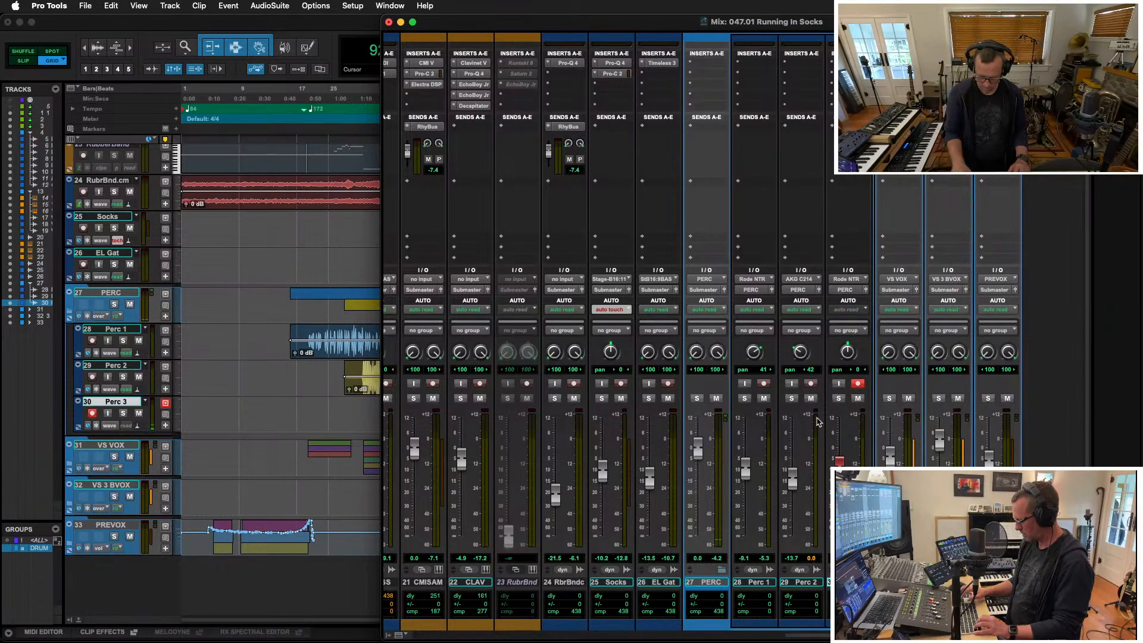
Try recording a take on Perc 3 from 92|1|000 and discard it around bar 106
key(super+equal)
key(super+space)
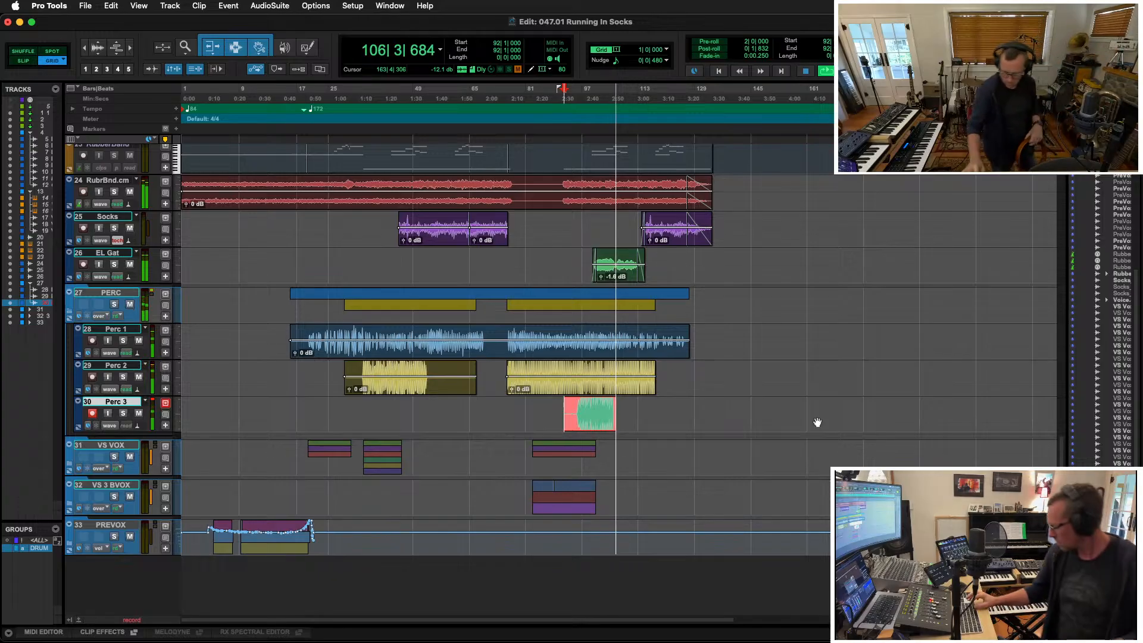
key(super+period)
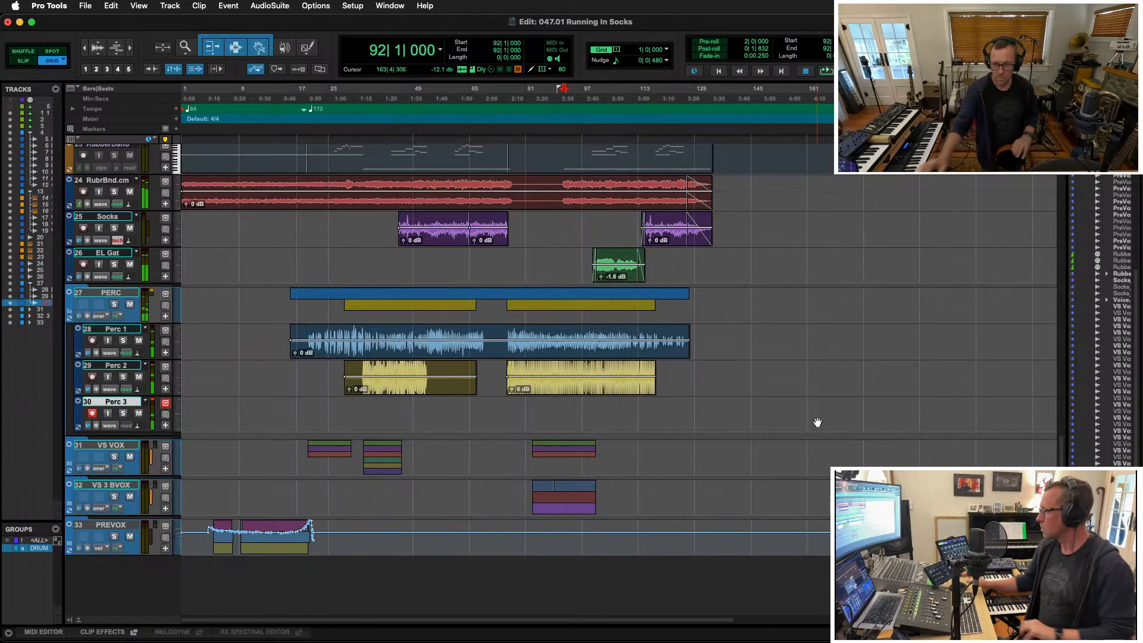
Record a new take on Perc 3 from 21|1|000 to about bar 116
click(337, 406)
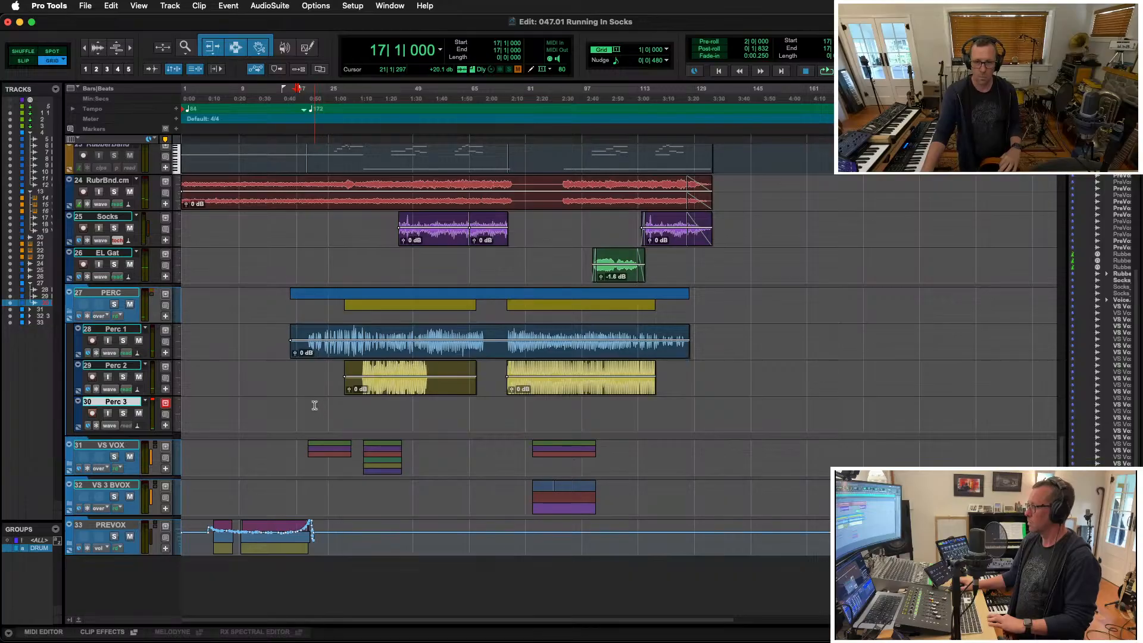
click(314, 406)
key(shift+r)
key(super+space)
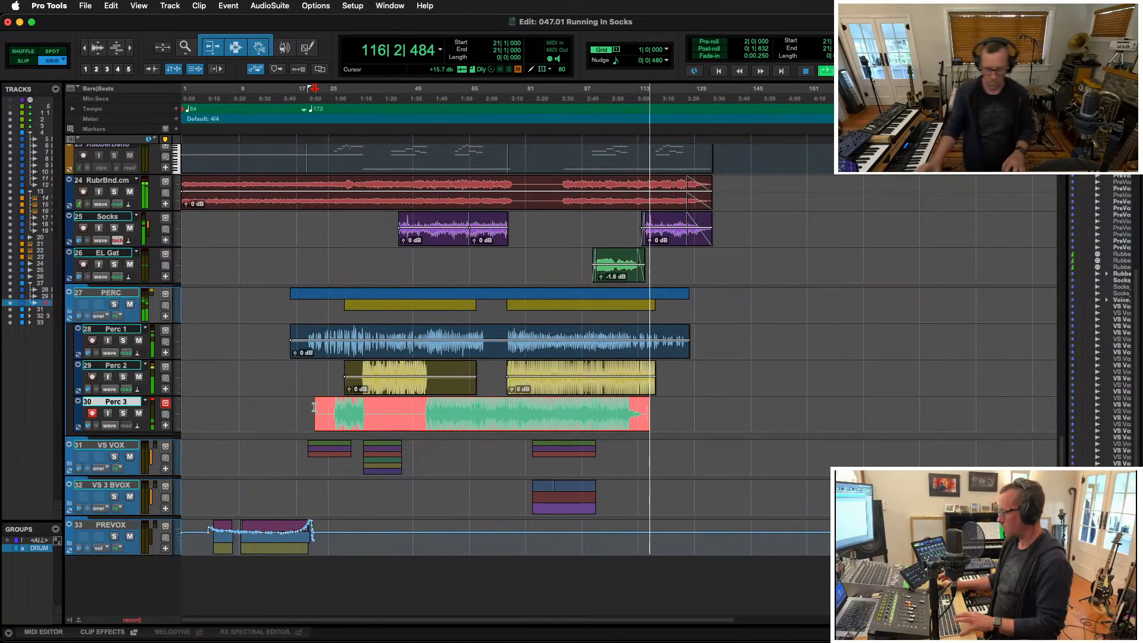
key(space)
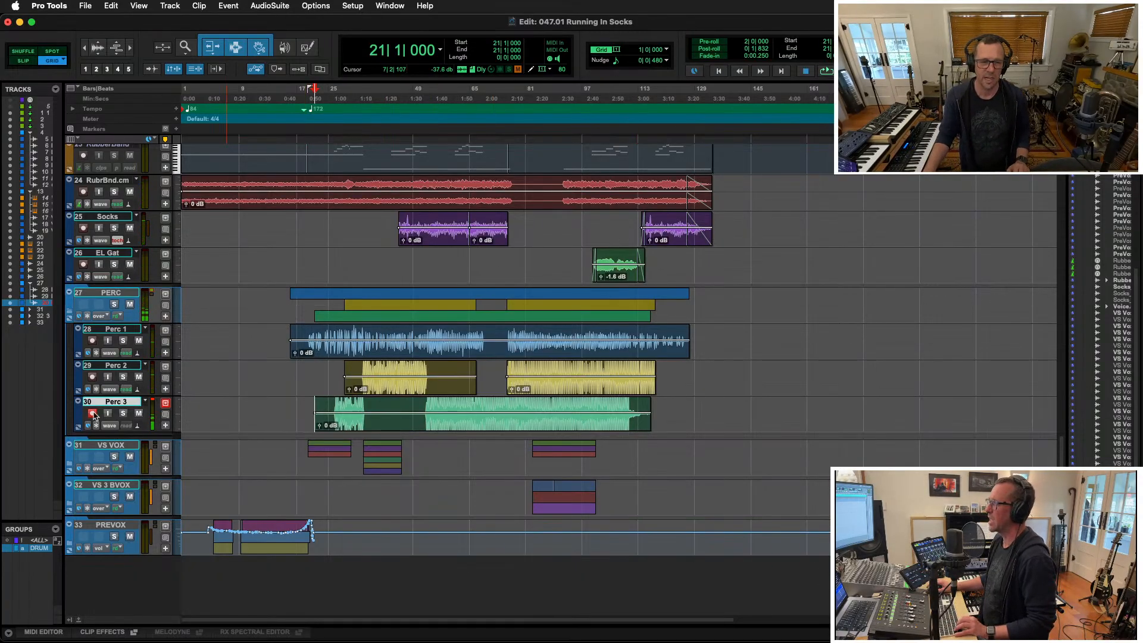
Open FabFilter Pro-Q 4 on Perc 3 during playback and add a 12 dB/oct low cut at about 9570 Hz
key(super+equal)
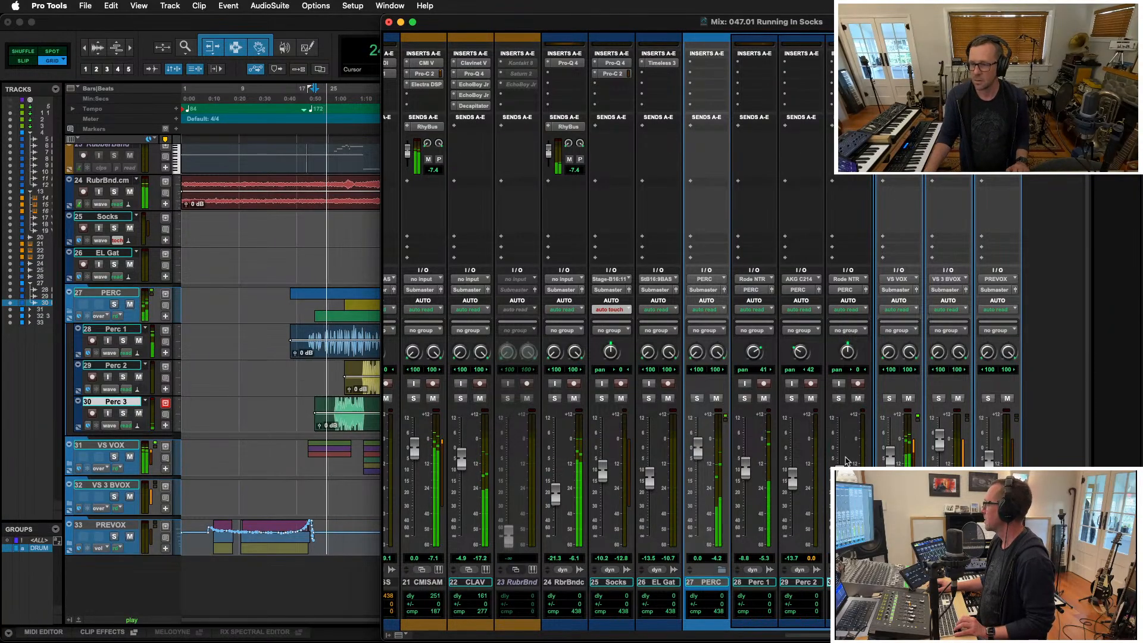
key(t)
key(t)
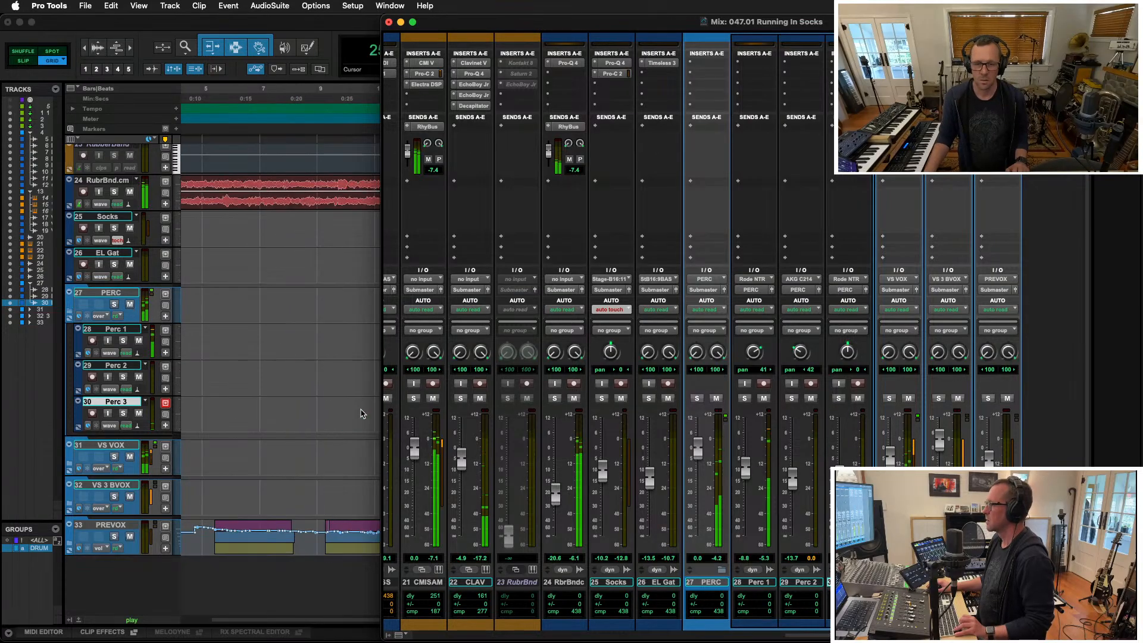
key(r)
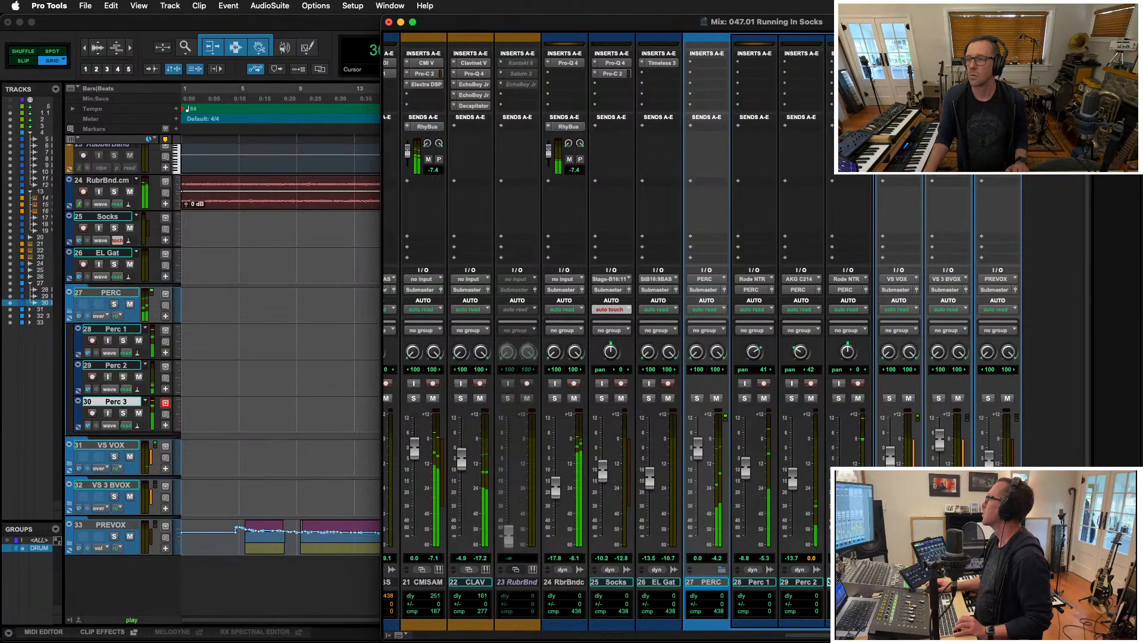
click(850, 62)
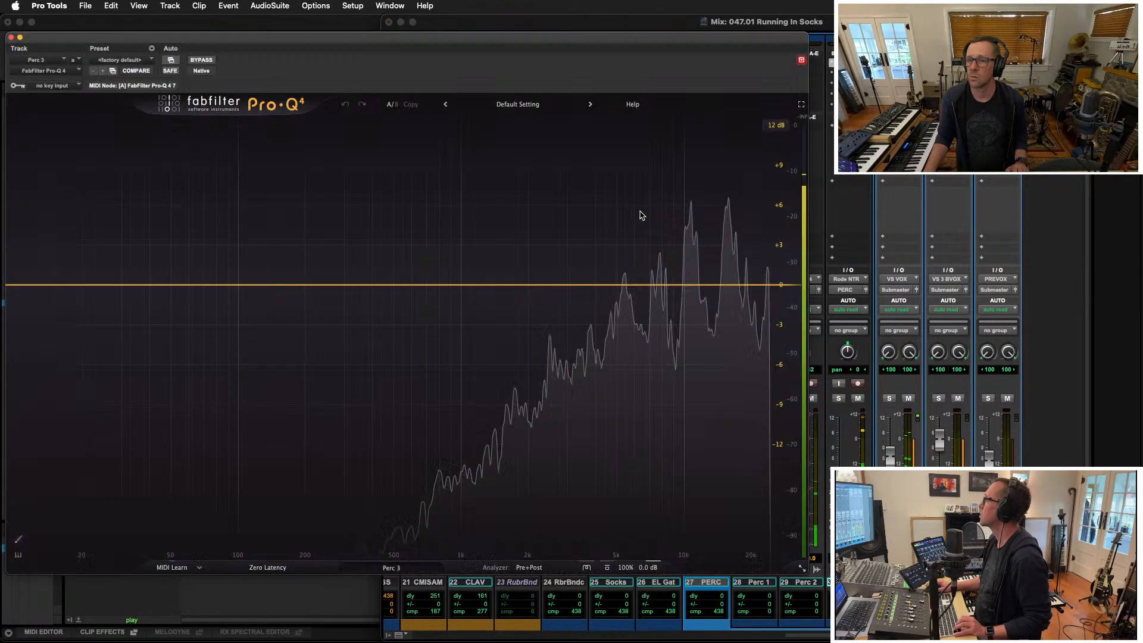
drag(225, 296, 679, 265)
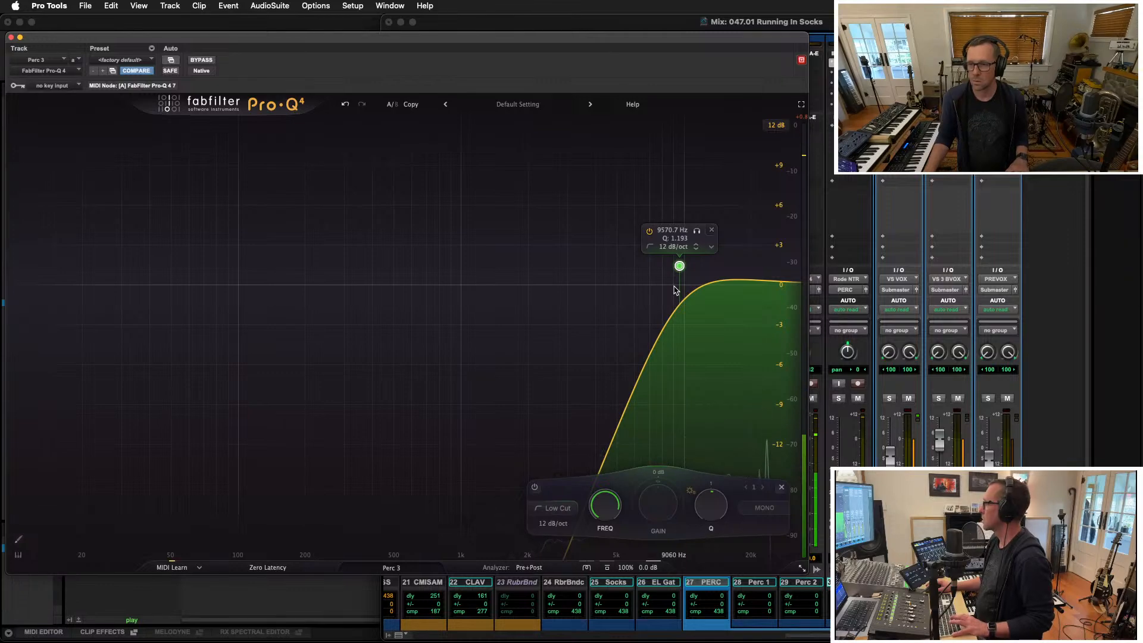
Bring up the Edit window, resize the Pro-Q 4 window to Medium, and move it clear of the track controls
key(super+equal)
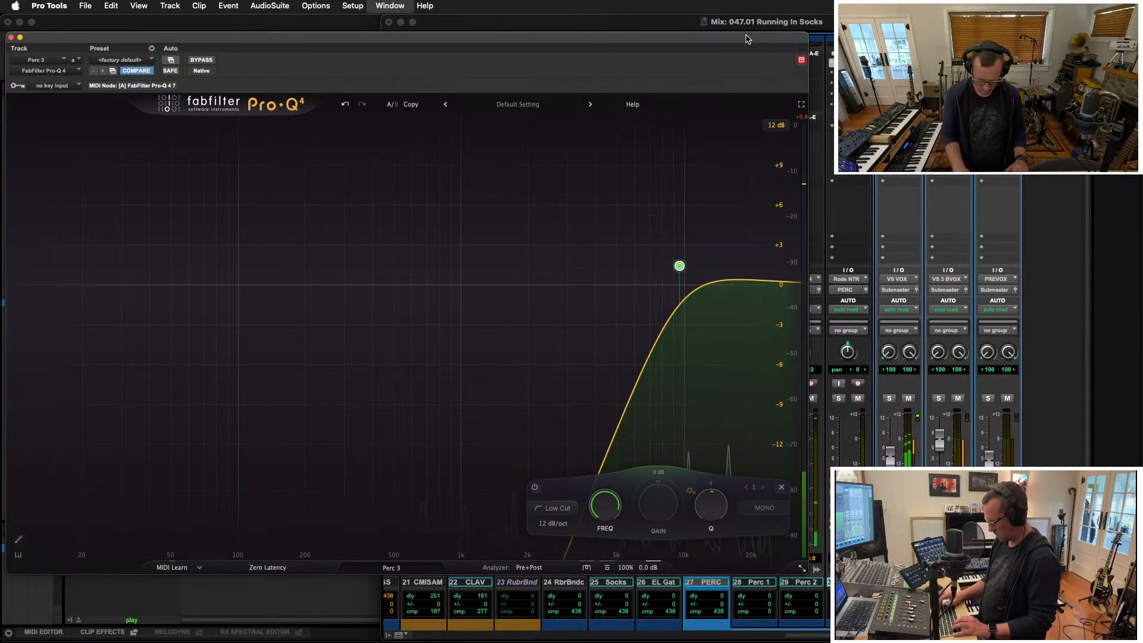
scroll(898, 418, right, 10)
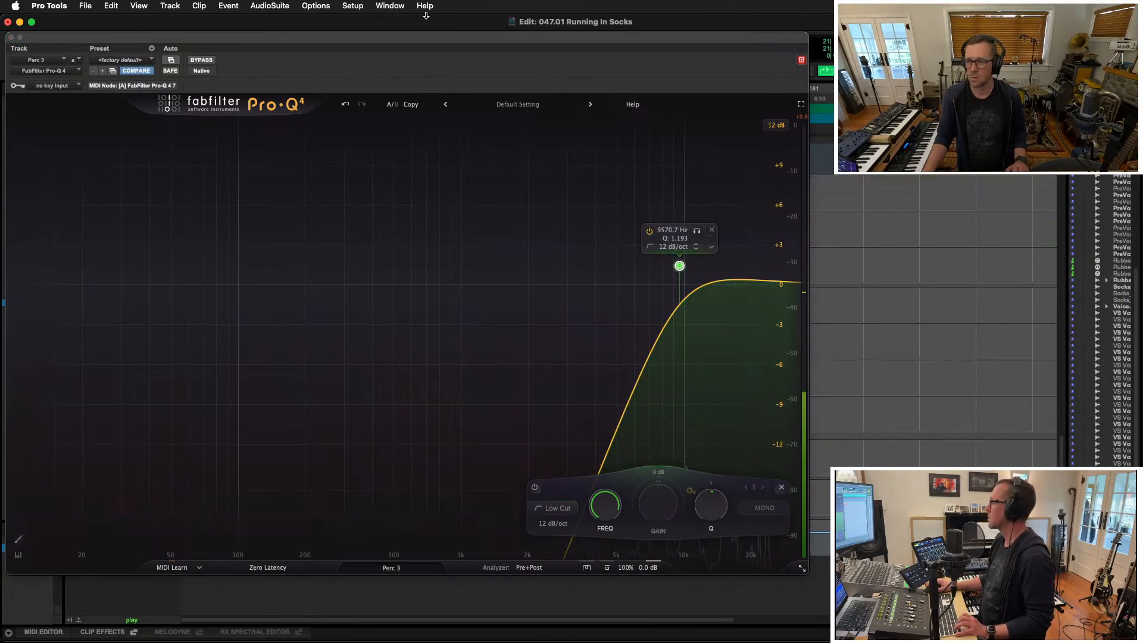
mouse_move(679, 266)
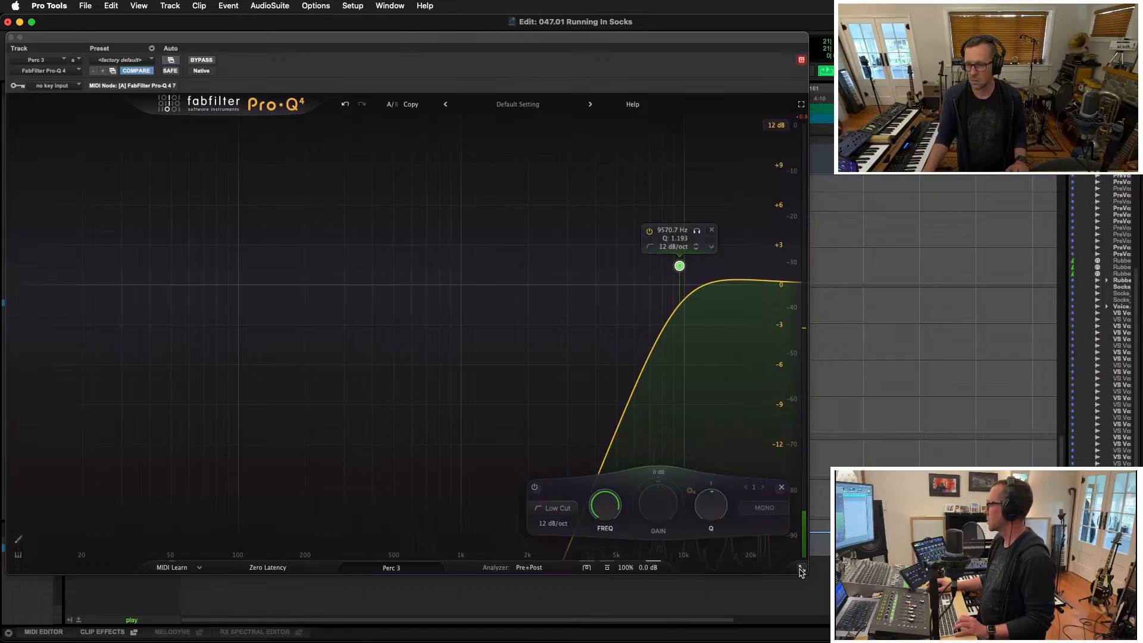
drag(800, 569, 549, 339)
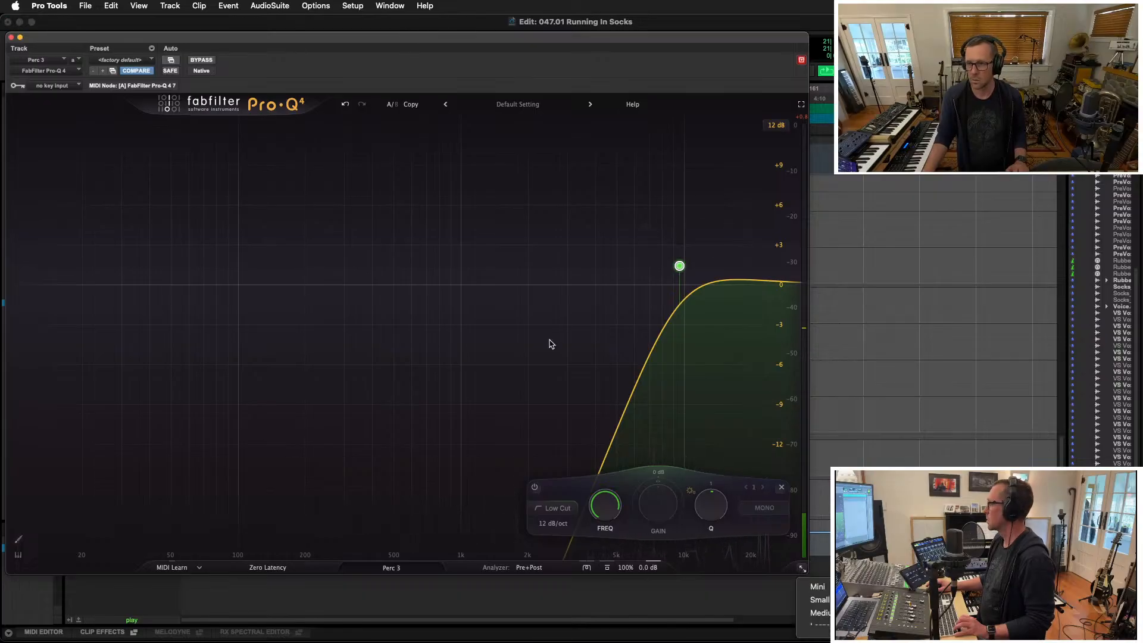
click(802, 568)
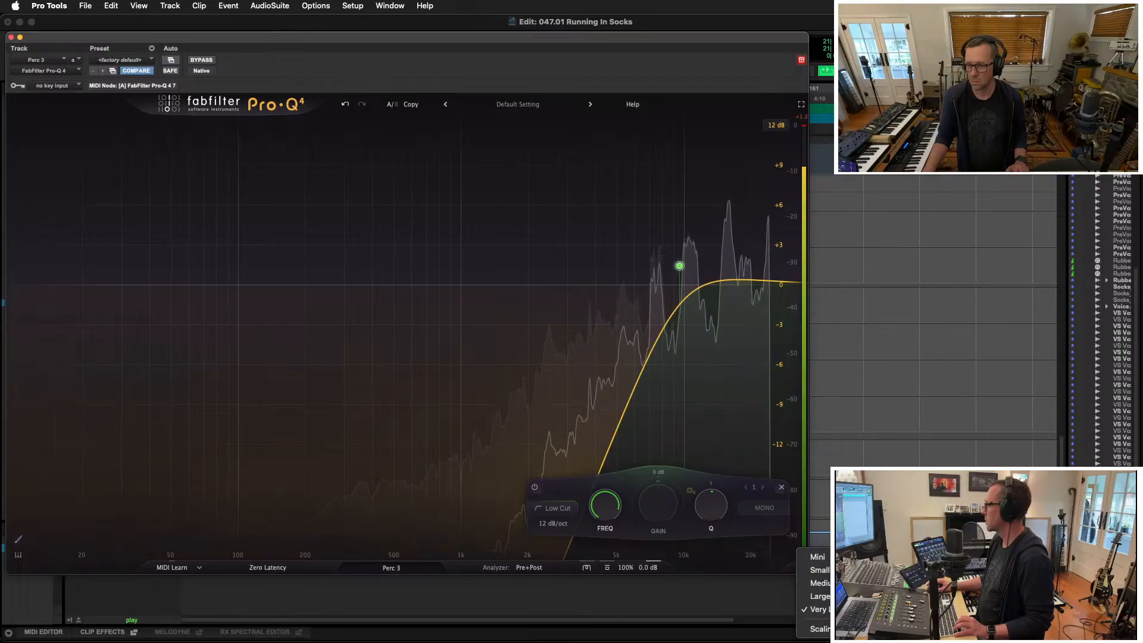
click(792, 474)
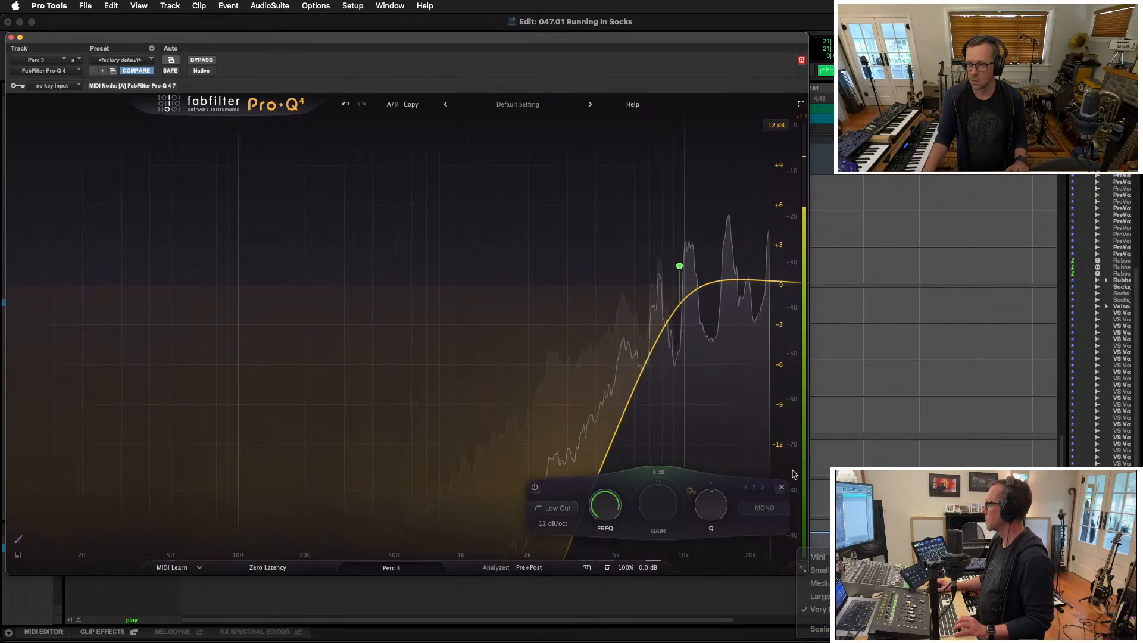
click(801, 569)
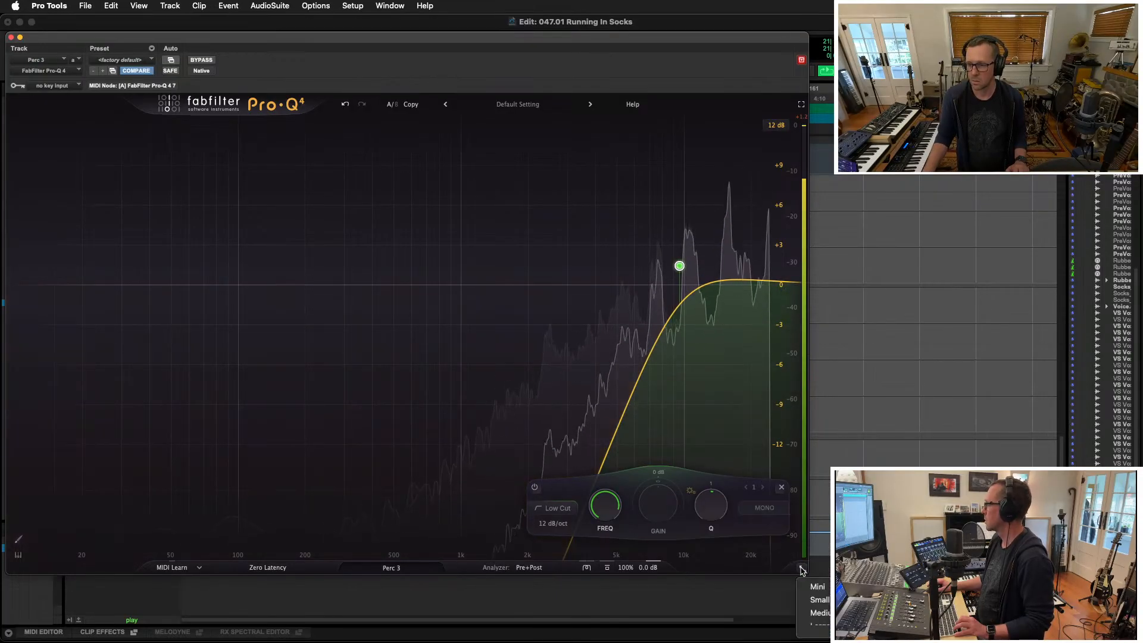
click(817, 613)
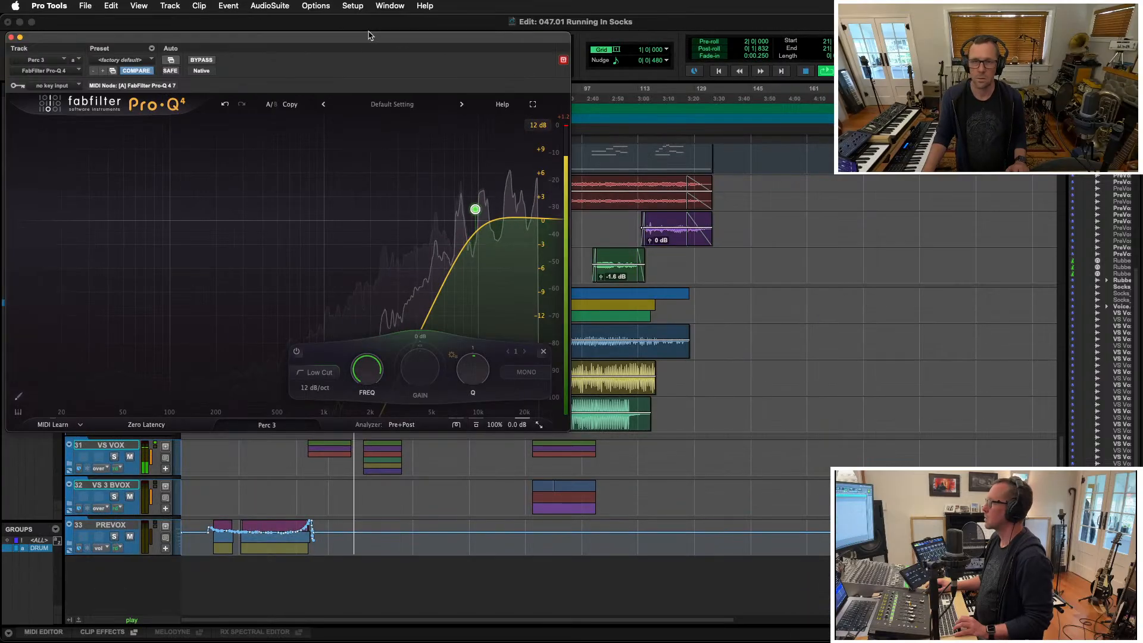
drag(369, 35, 842, 23)
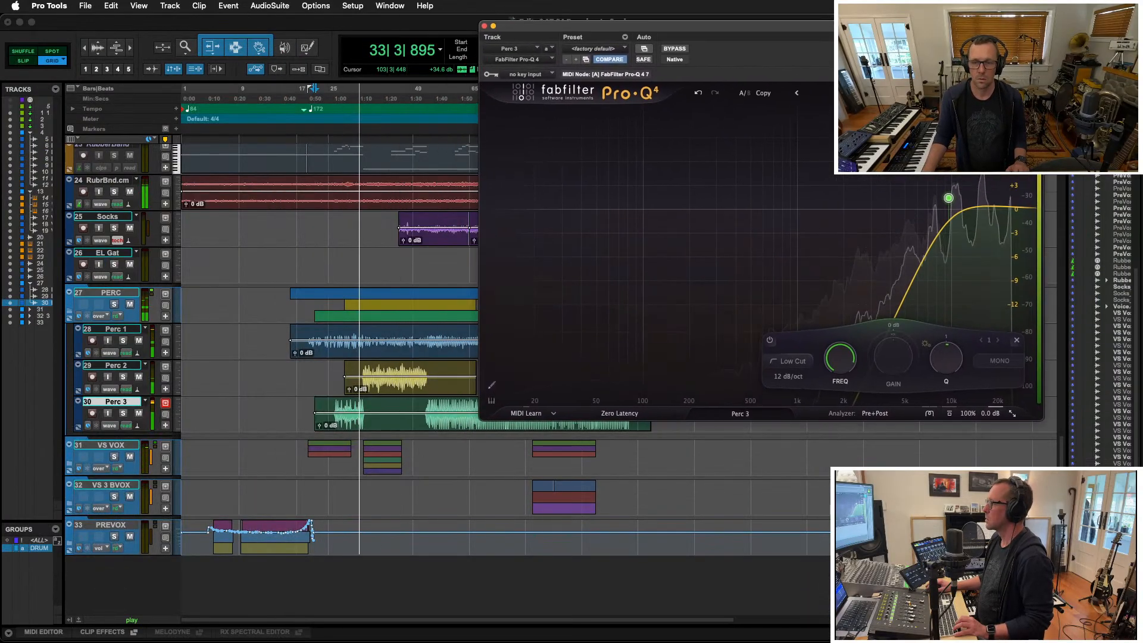
Nudge the Perc 3 low cut slightly higher and audition it from 53|1|000 with the whole Pro-Q 4 graph in view
drag(949, 198, 952, 197)
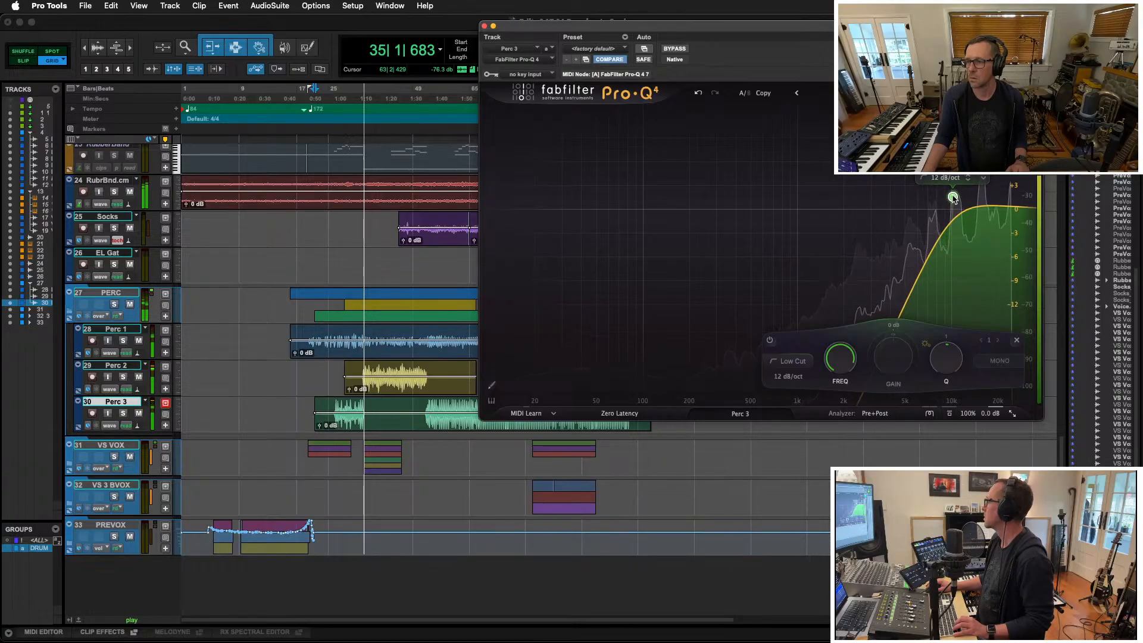
click(427, 402)
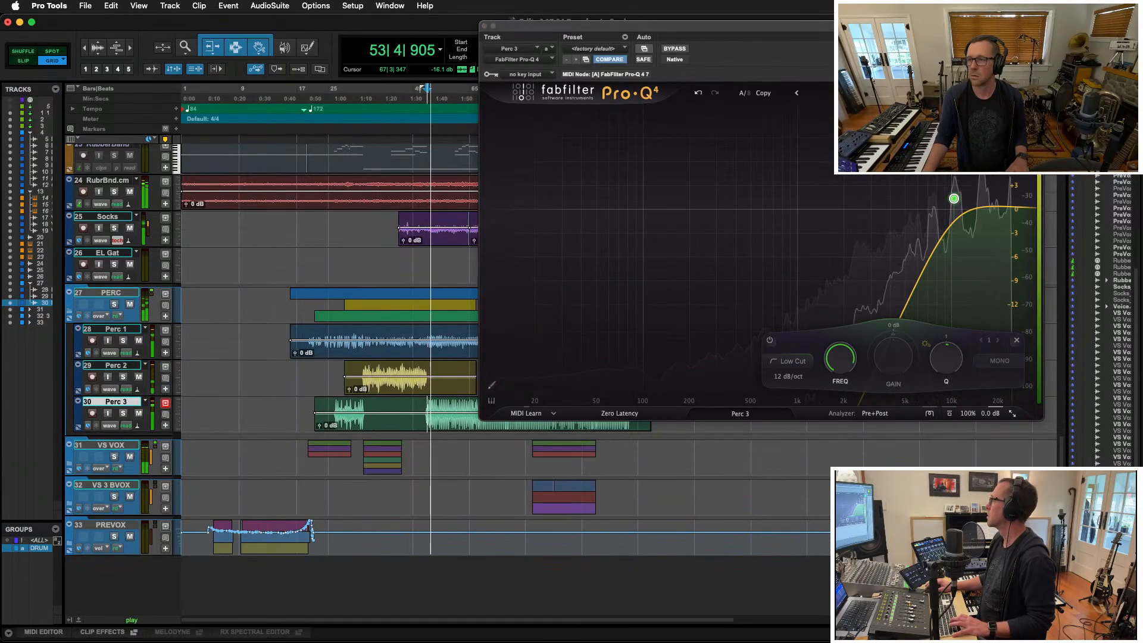
drag(872, 25, 665, 36)
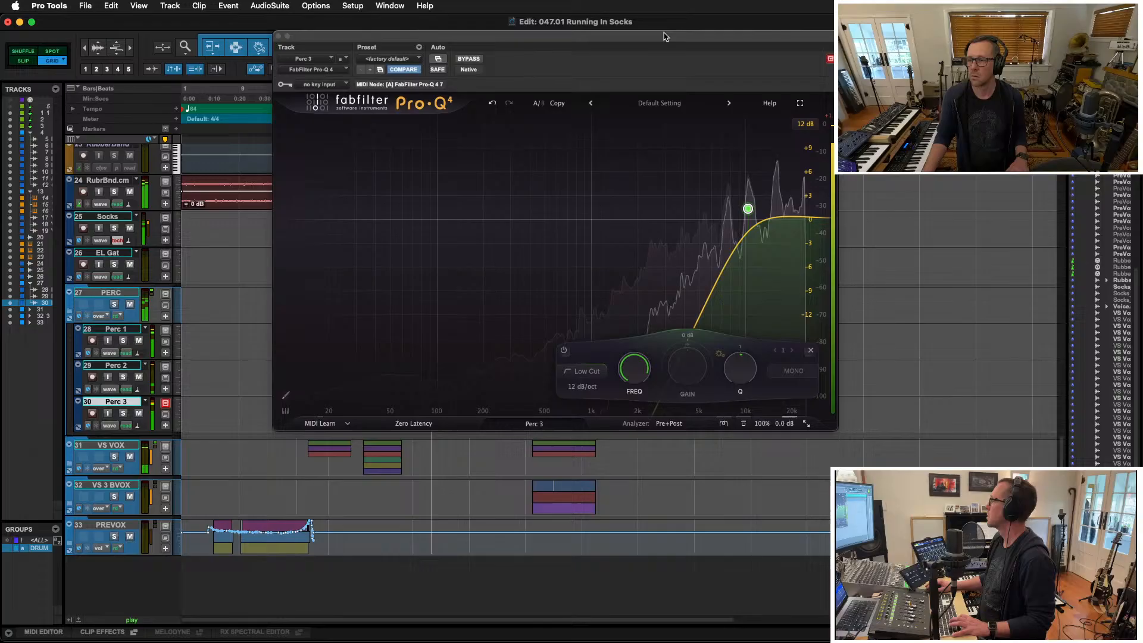
Add a spectral high shelf near 12 kHz at about -0.8 dB to Perc 3, and set its low cut to about 9099 Hz
click(778, 218)
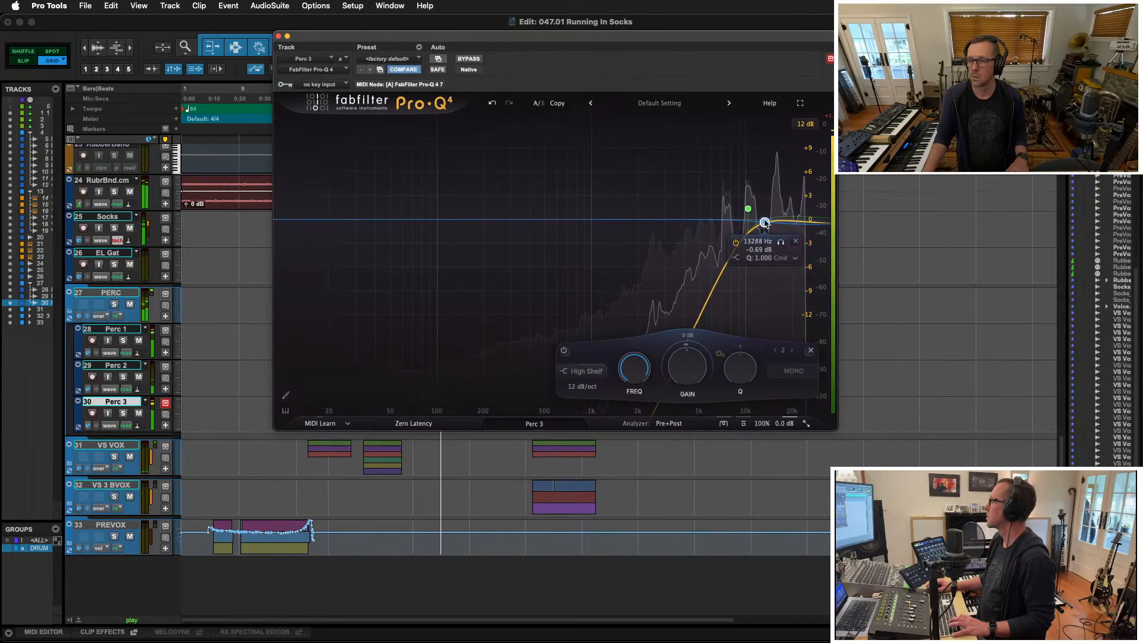
drag(748, 208, 756, 225)
right_click(757, 225)
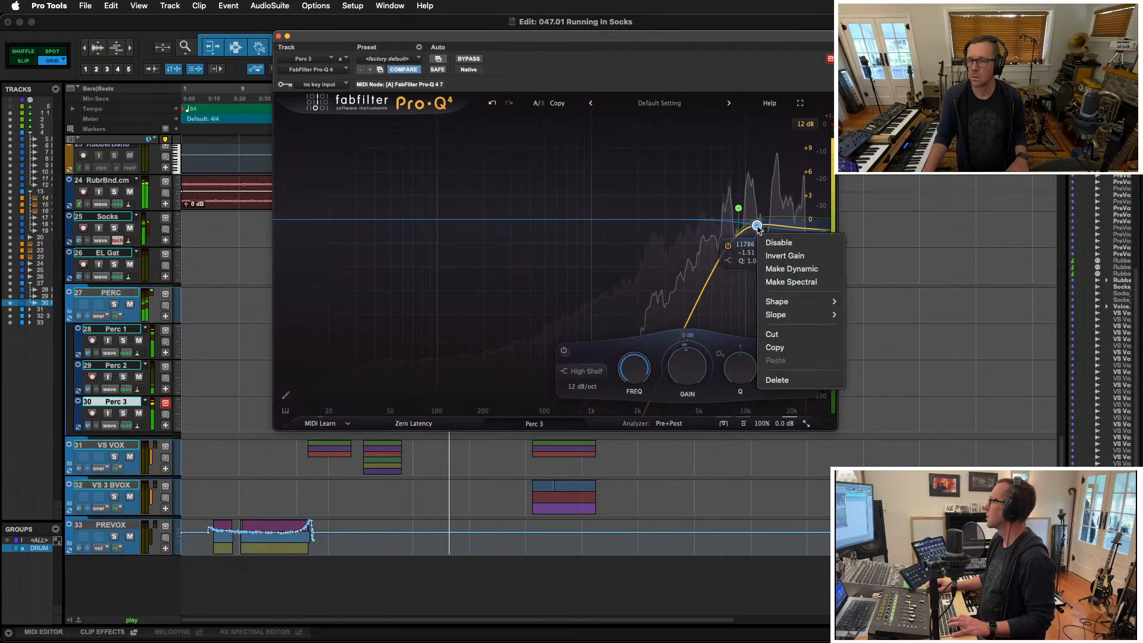
click(785, 282)
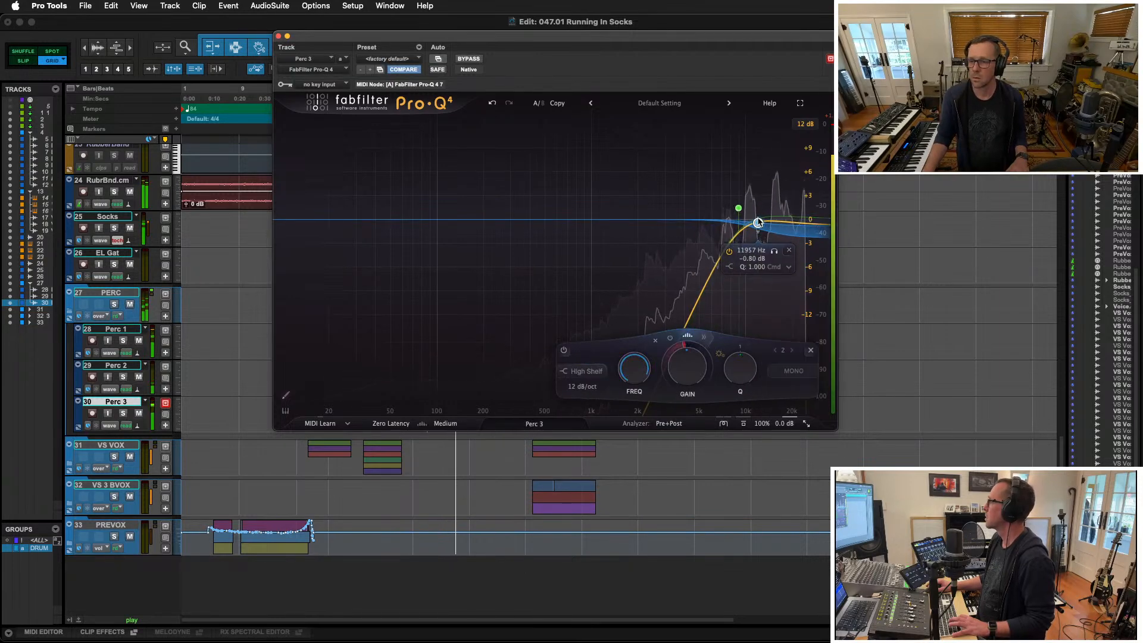
drag(738, 209, 730, 213)
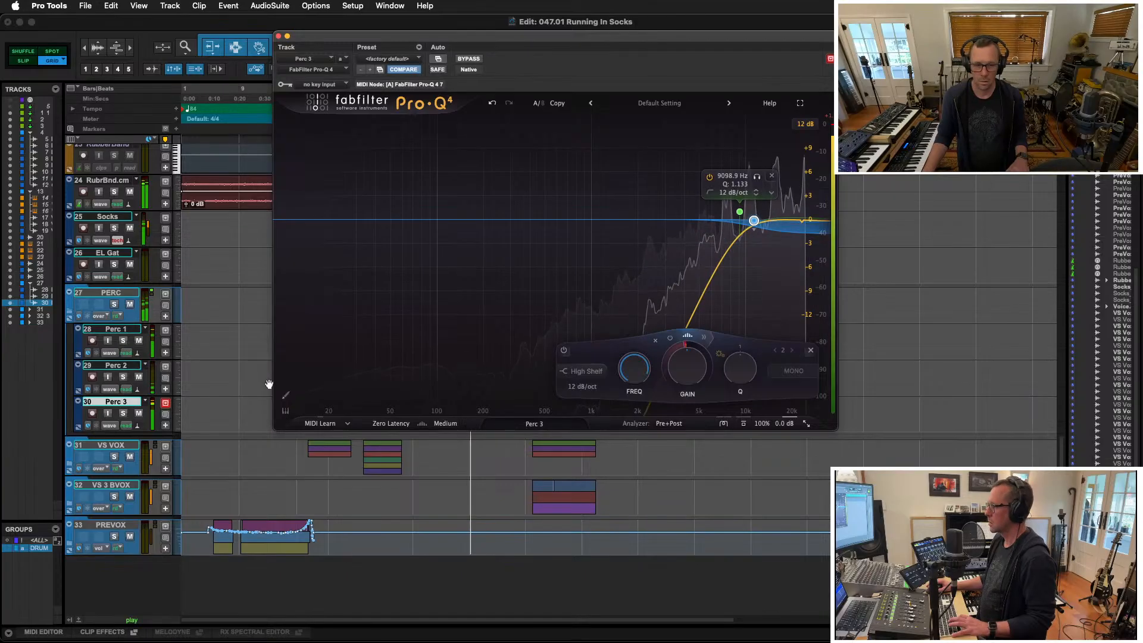
Close the Perc 3 equalizer and open the Pro-Q 4 on VS 3 BVOX with its 4.7 kHz bell selected
key(super+equal)
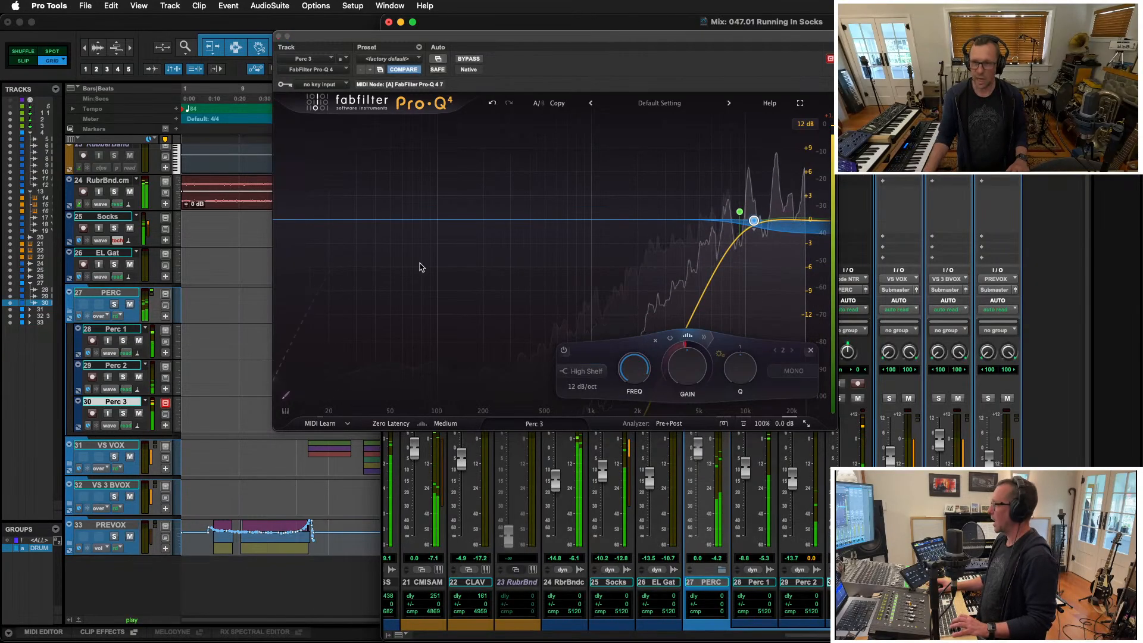
click(279, 36)
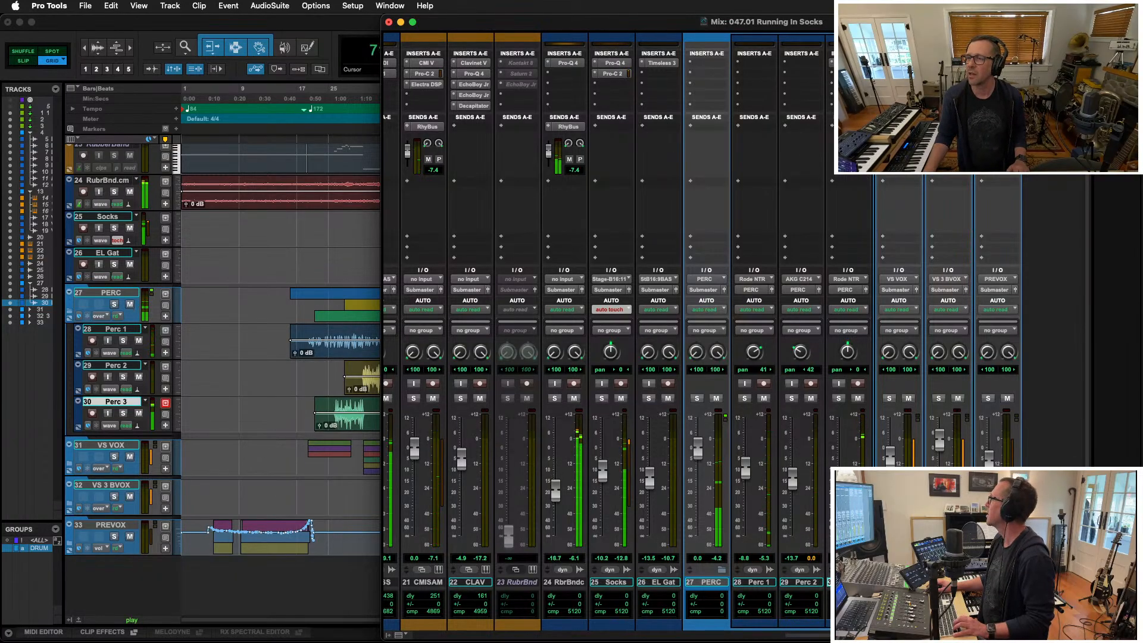
click(951, 84)
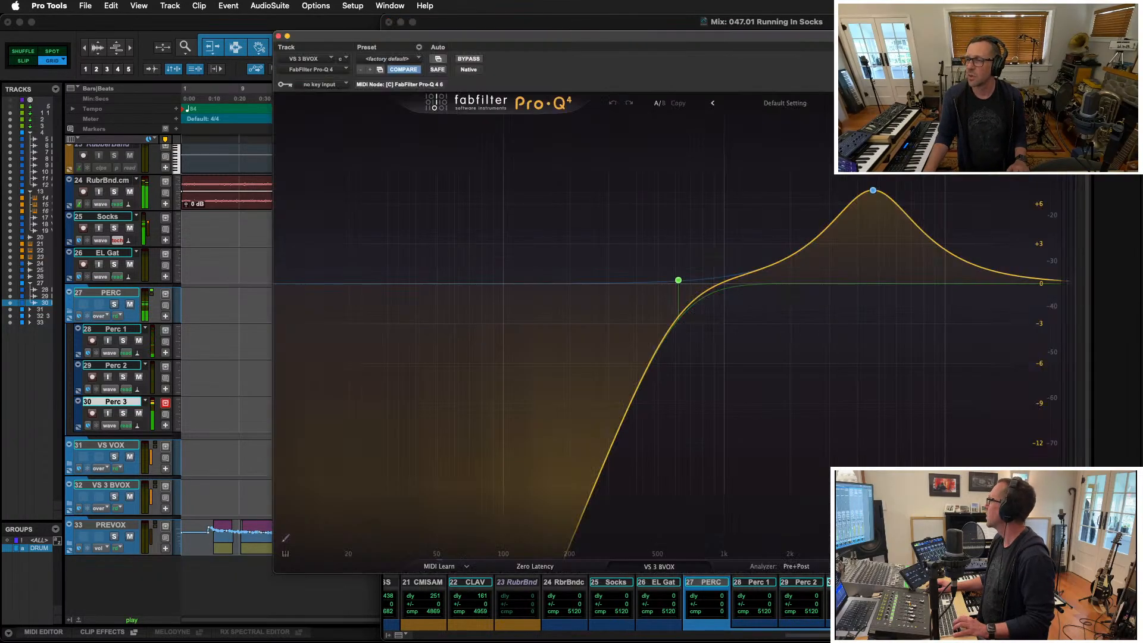
click(873, 191)
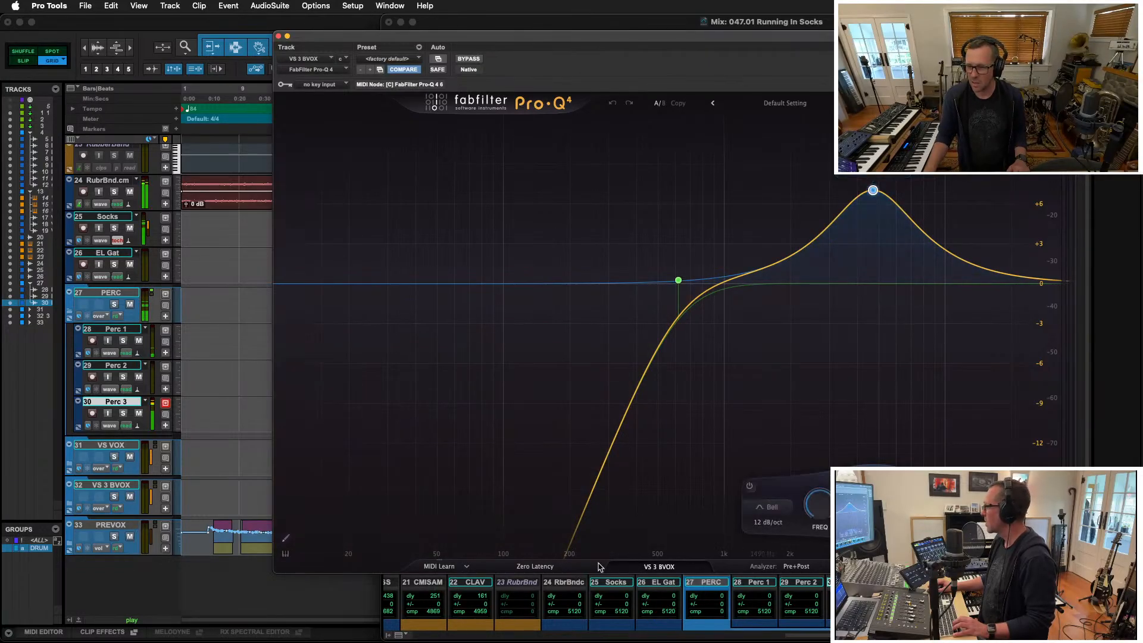
click(563, 567)
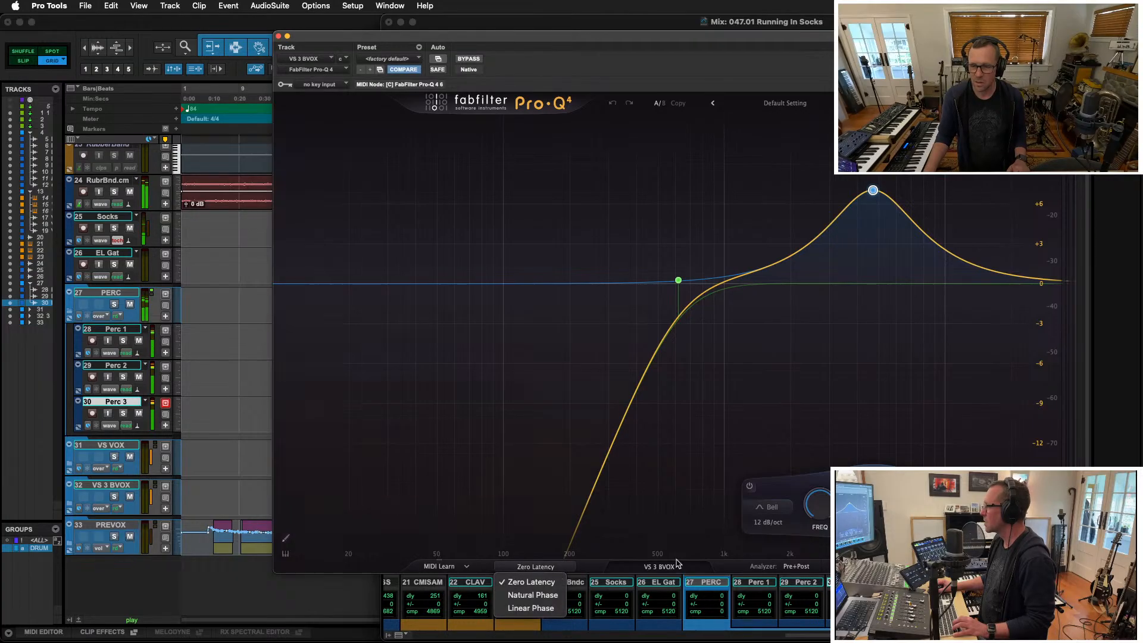
click(854, 509)
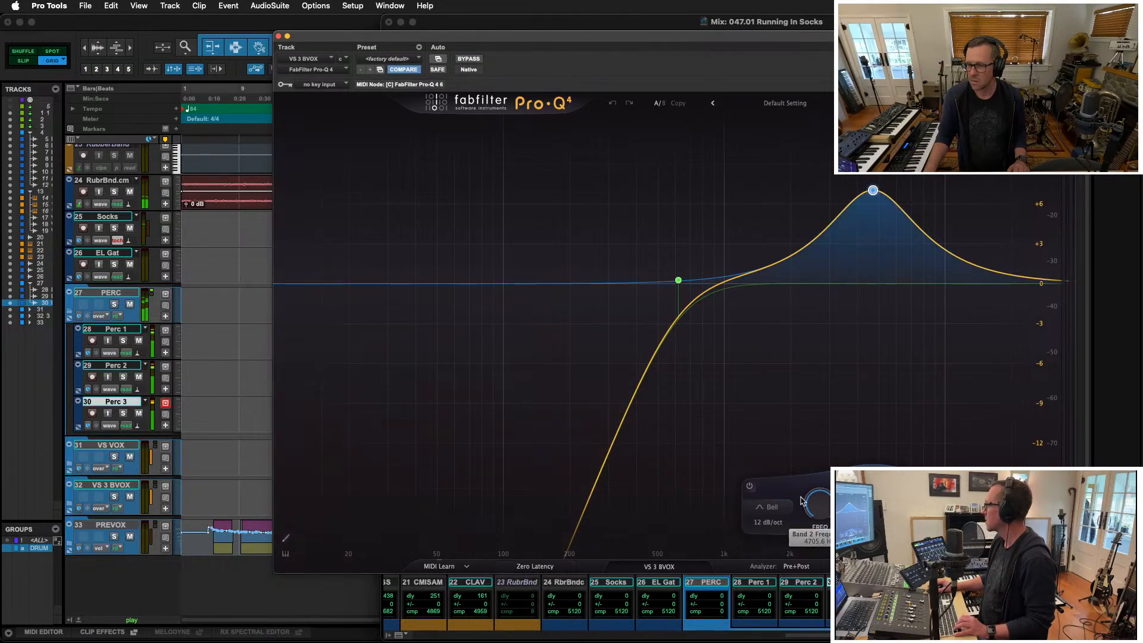
Make the 4.7 kHz bell boost on VS 3 BVOX spectral and audition it during playback
double_click(872, 190)
double_click(873, 190)
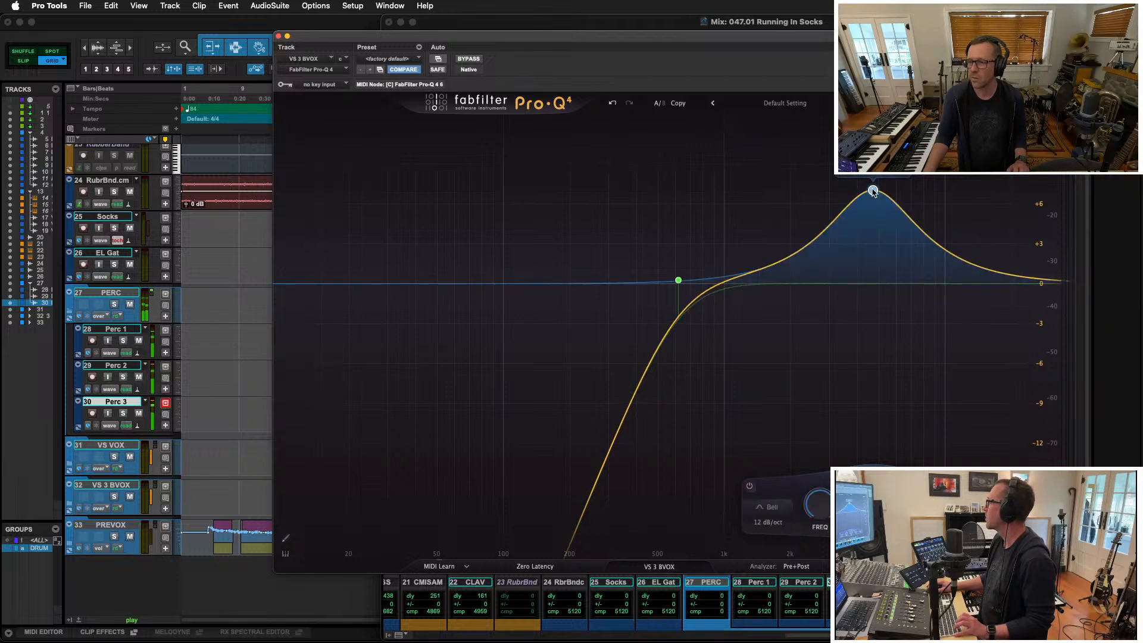
right_click(872, 190)
click(884, 243)
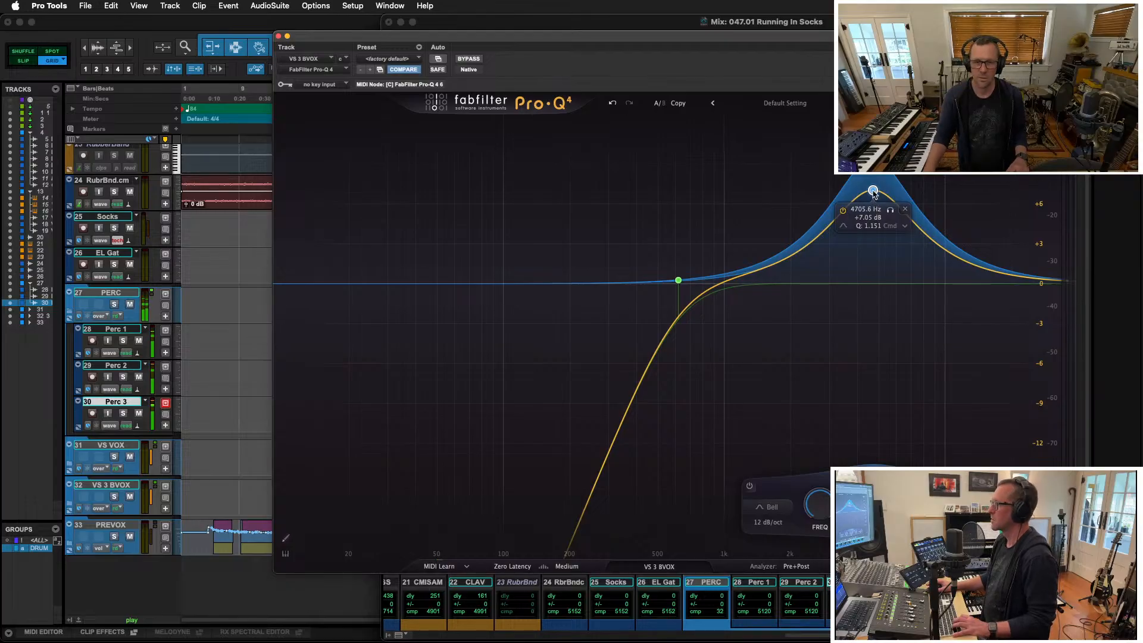
key(space)
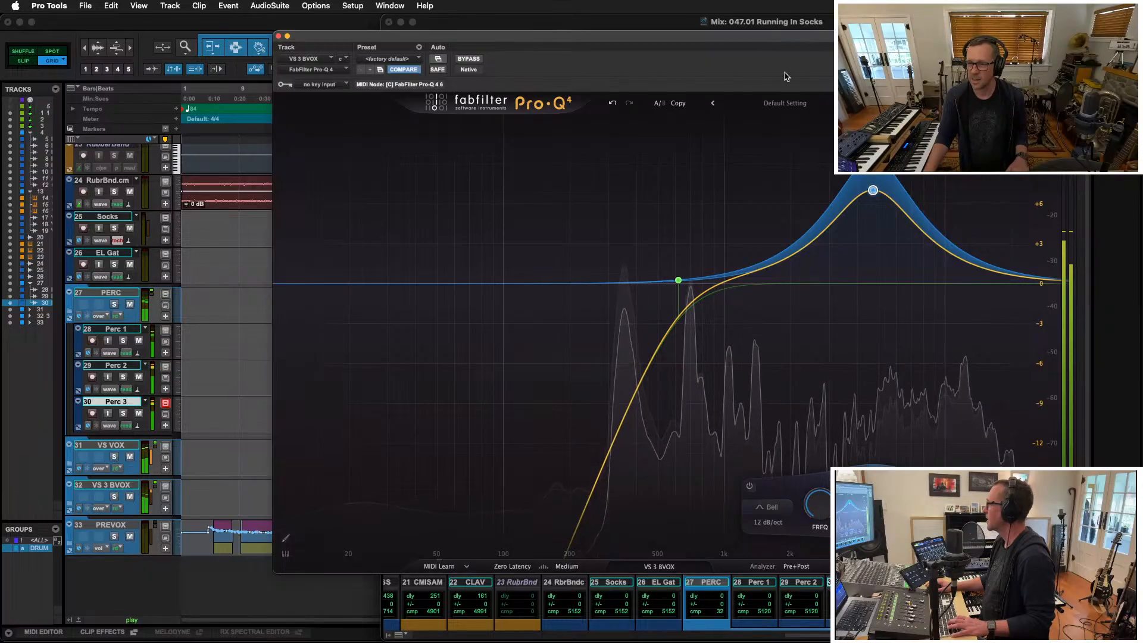
Lower the VS 3 BVOX low cut to about 294 Hz and add a spectral bell near 724 Hz with a slight boost
mouse_move(866, 191)
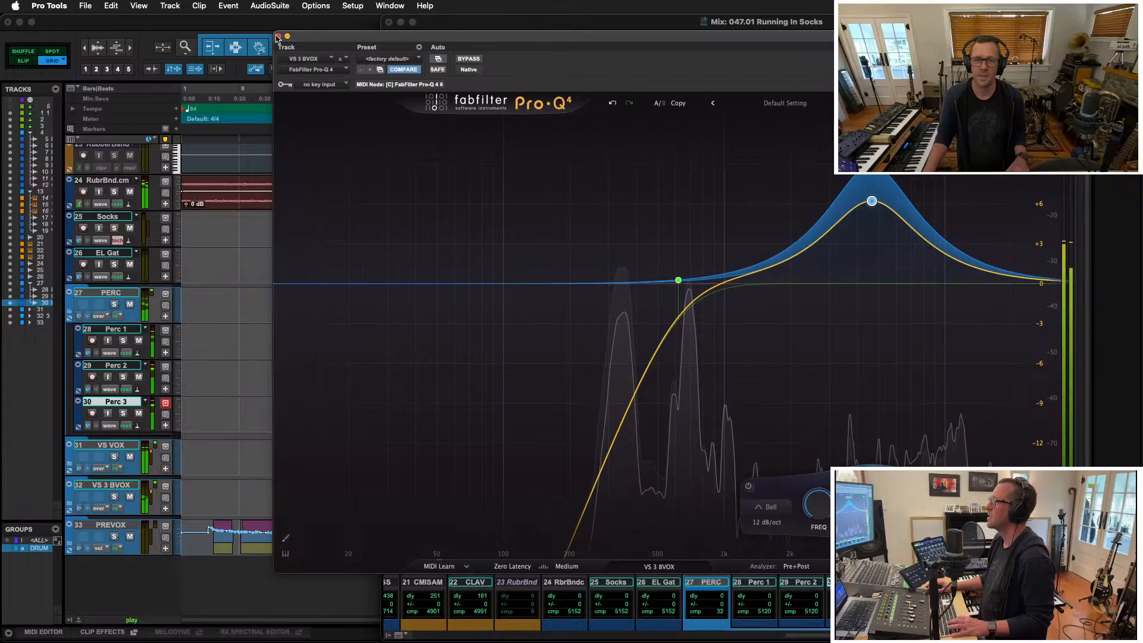
mouse_move(718, 284)
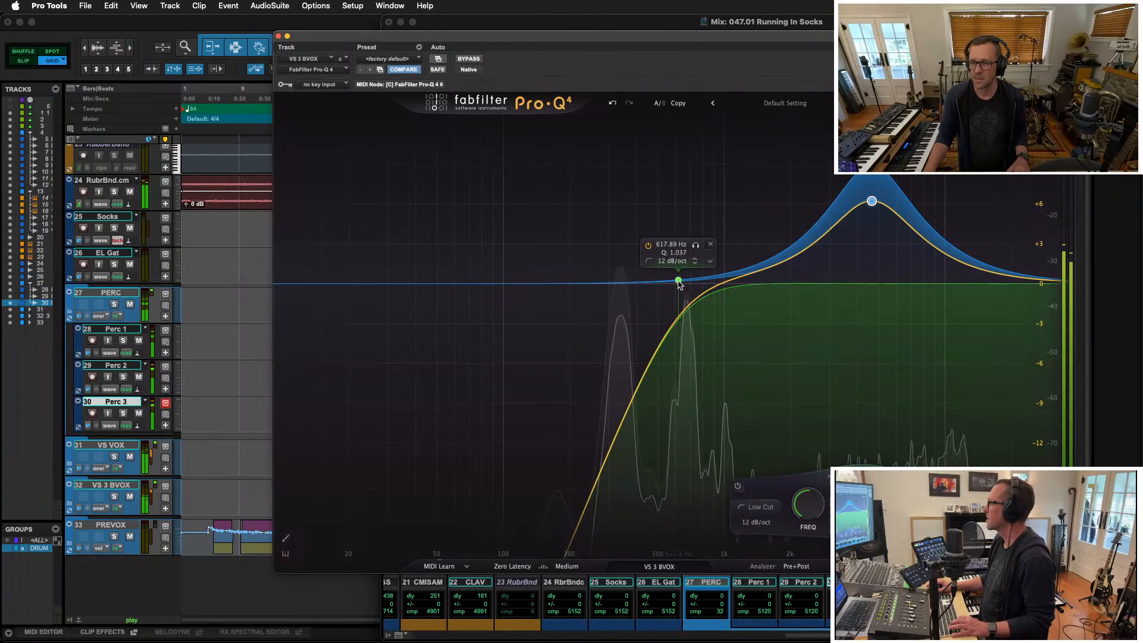
drag(718, 284, 692, 264)
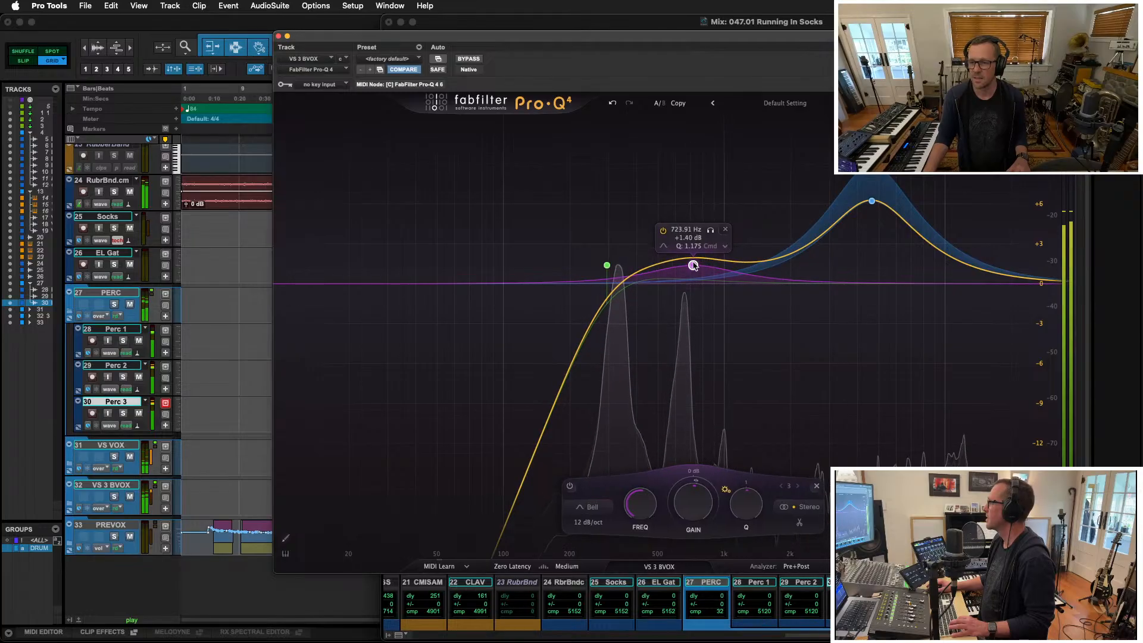
right_click(692, 265)
click(712, 315)
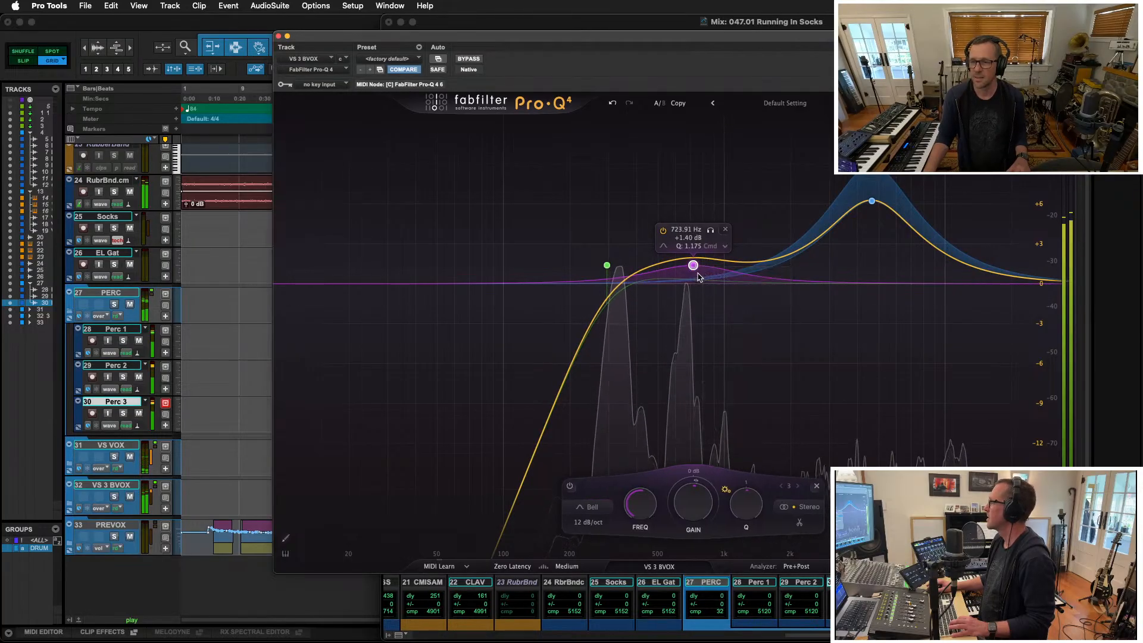
drag(693, 264, 694, 236)
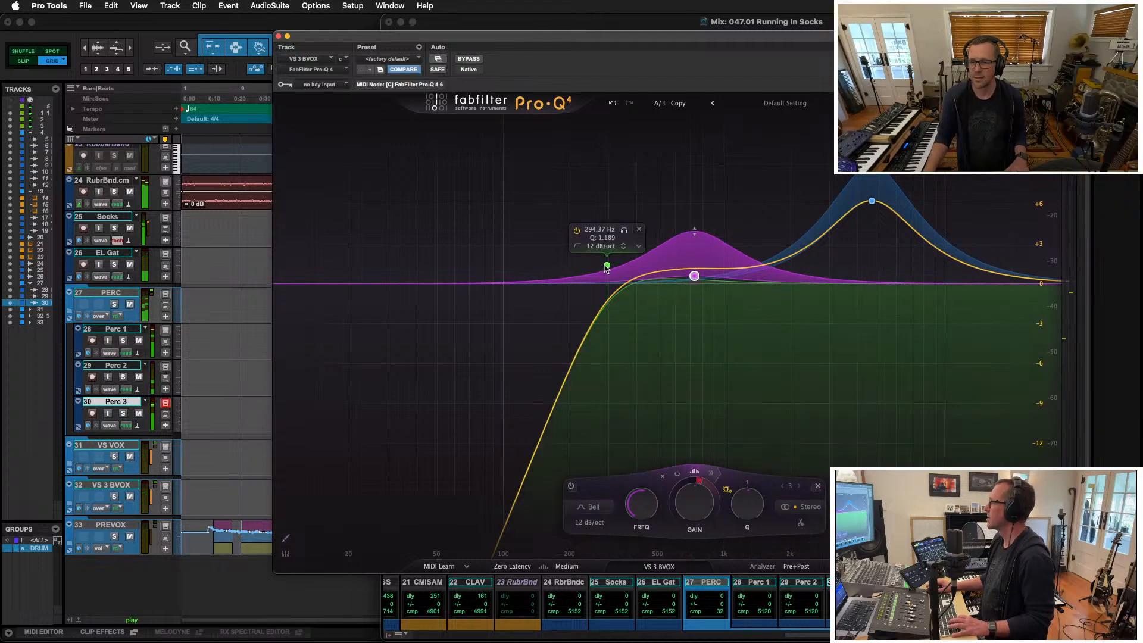
Return to the Edit window with the equalizer closed and play the song from 82|1|000 on VS VOX
key(super+equal)
key(super+equal)
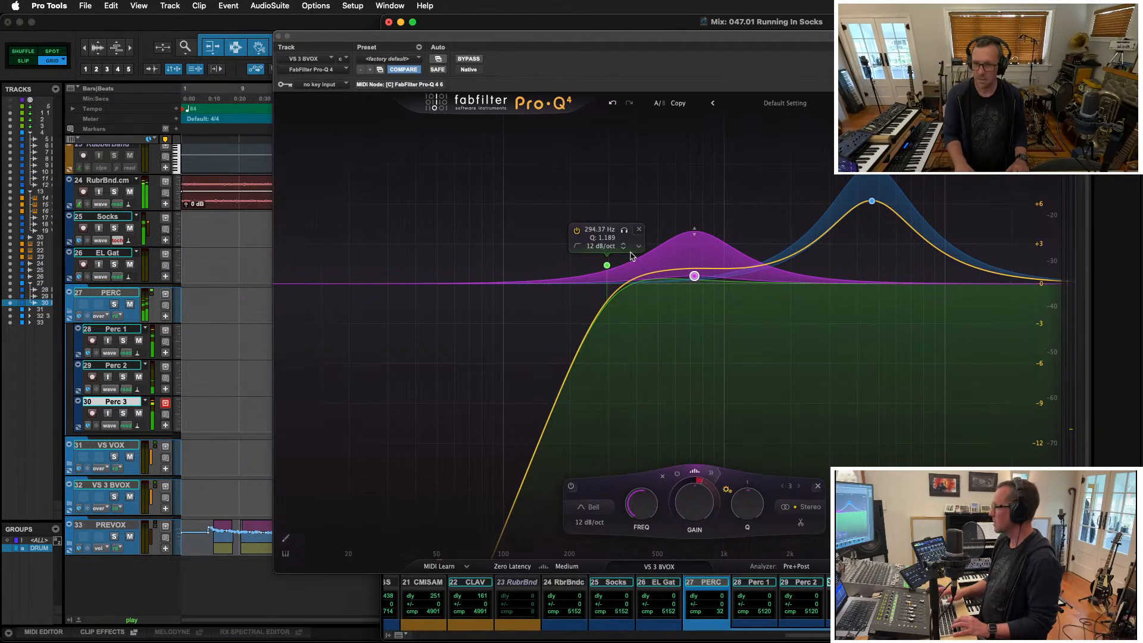
key(super+equal)
key(super+w)
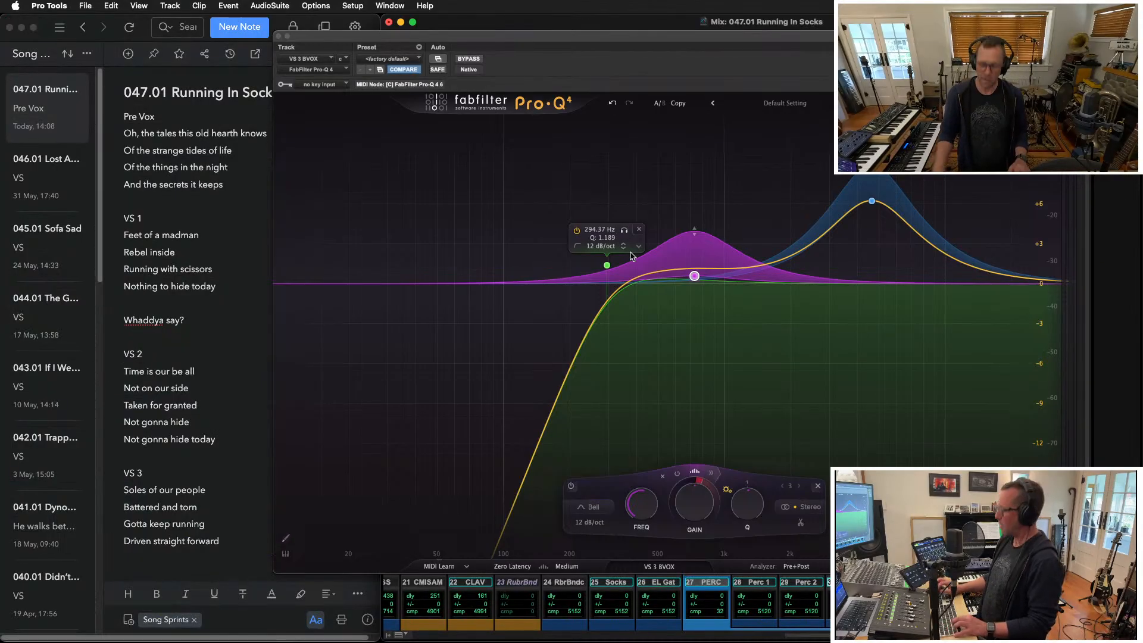
key(super+equal)
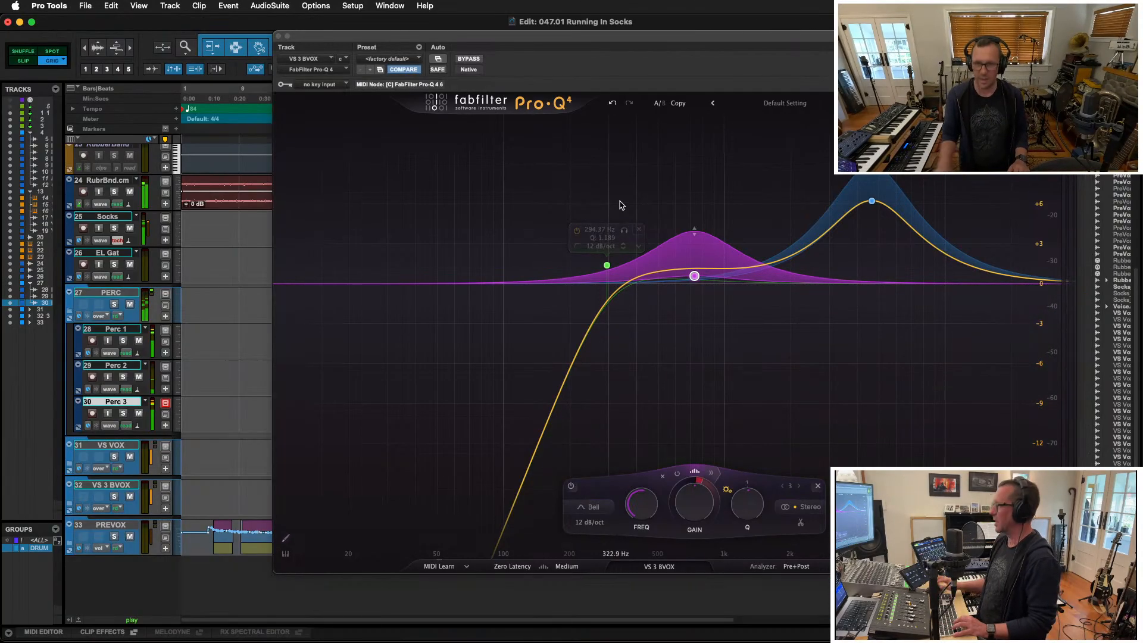
click(279, 36)
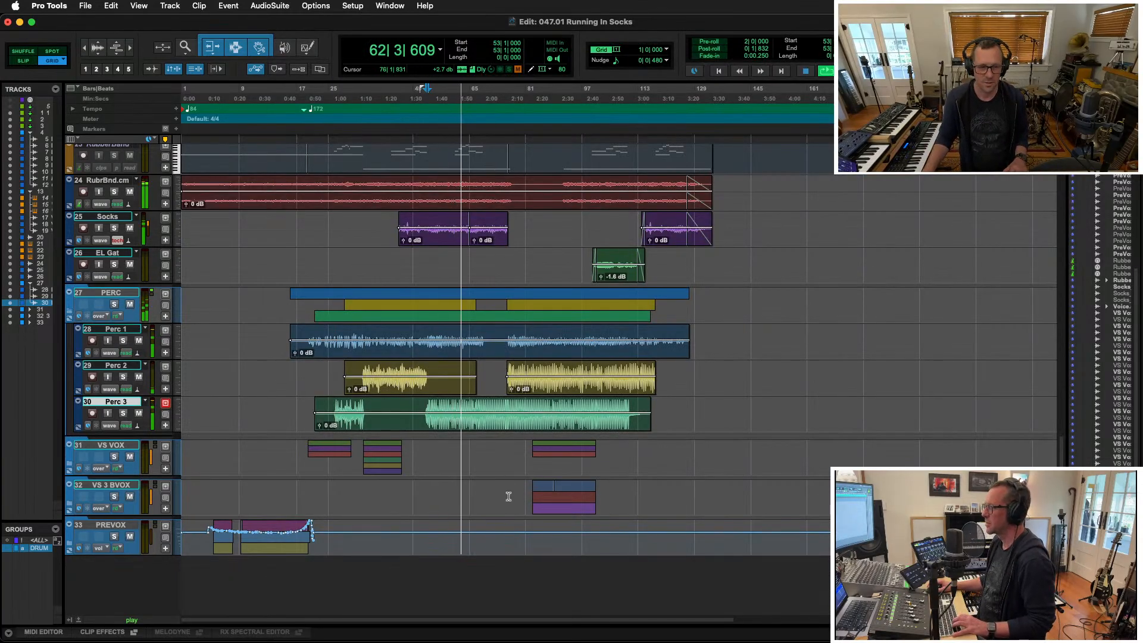
click(530, 445)
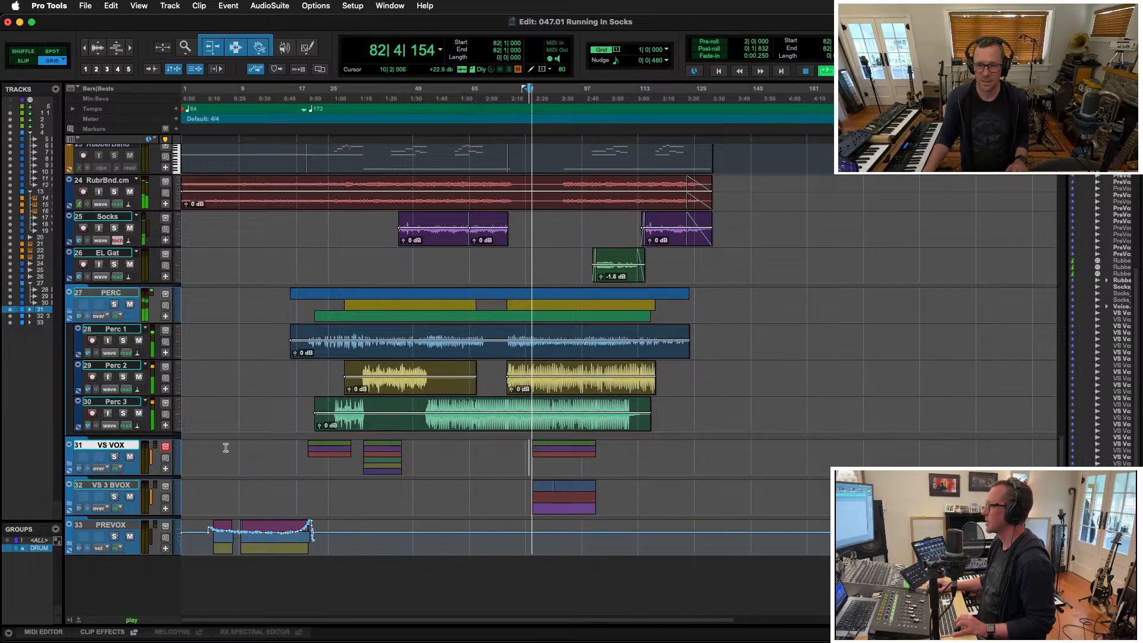
Insert the stereo Decapitator plug-in on the first insert of the PERC folder track in the Mix window
key(super+equal)
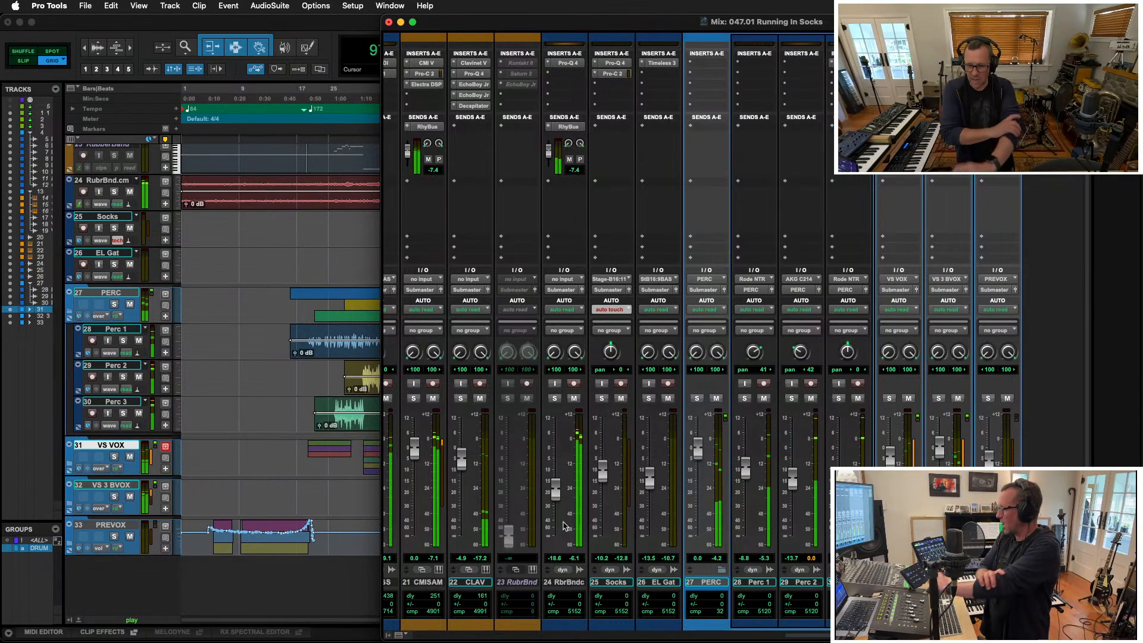
scroll(678, 511, left, 2)
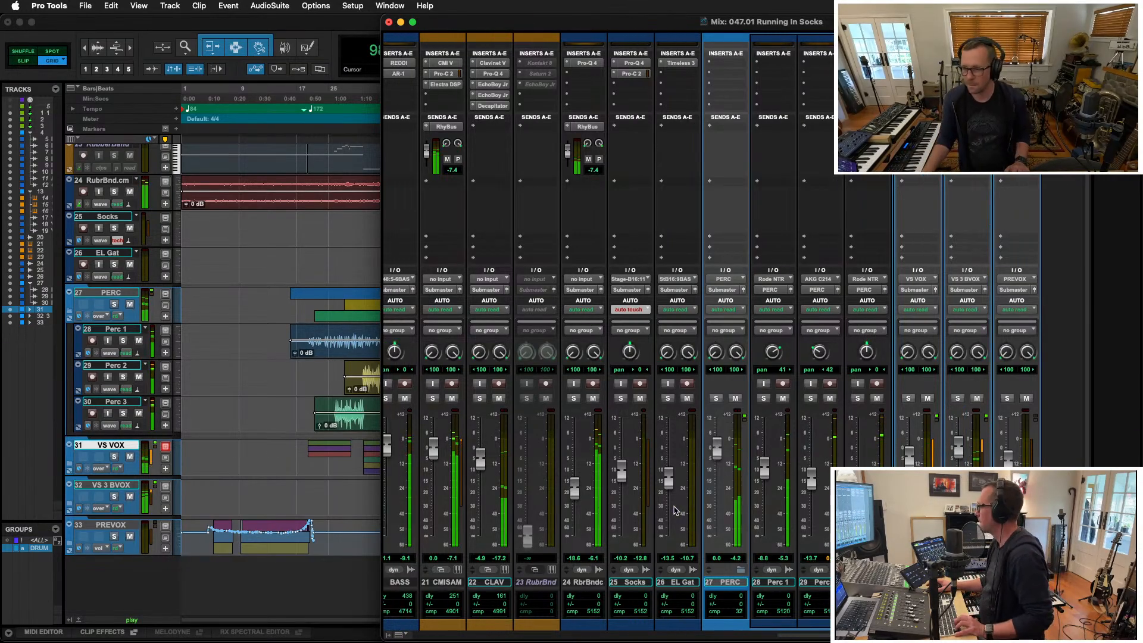
click(732, 69)
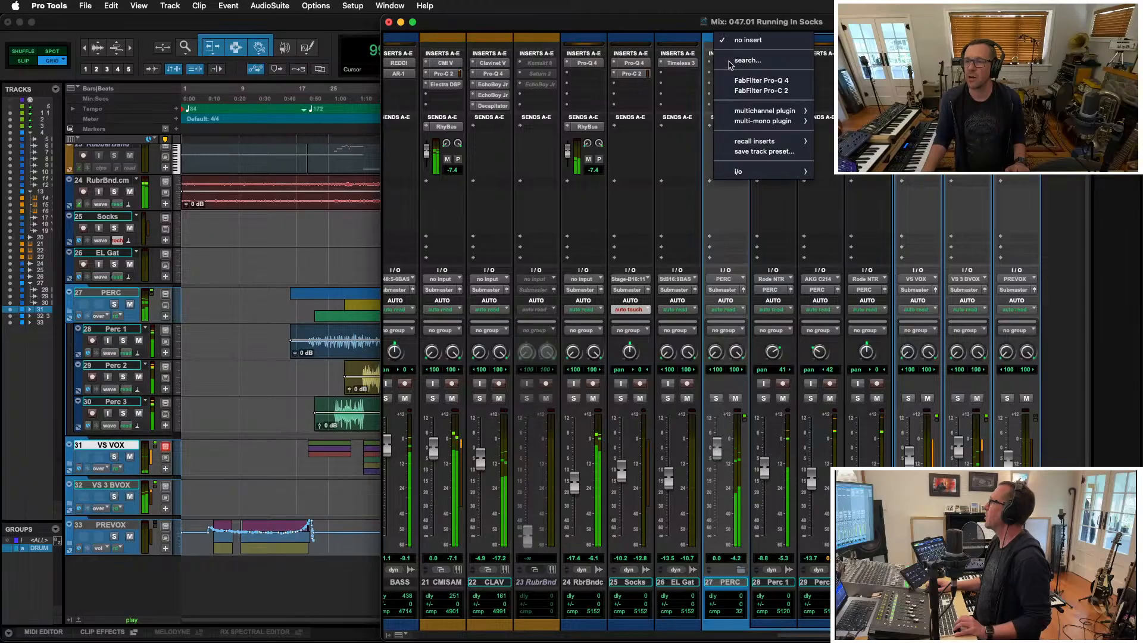
mouse_move(765, 111)
mouse_move(851, 113)
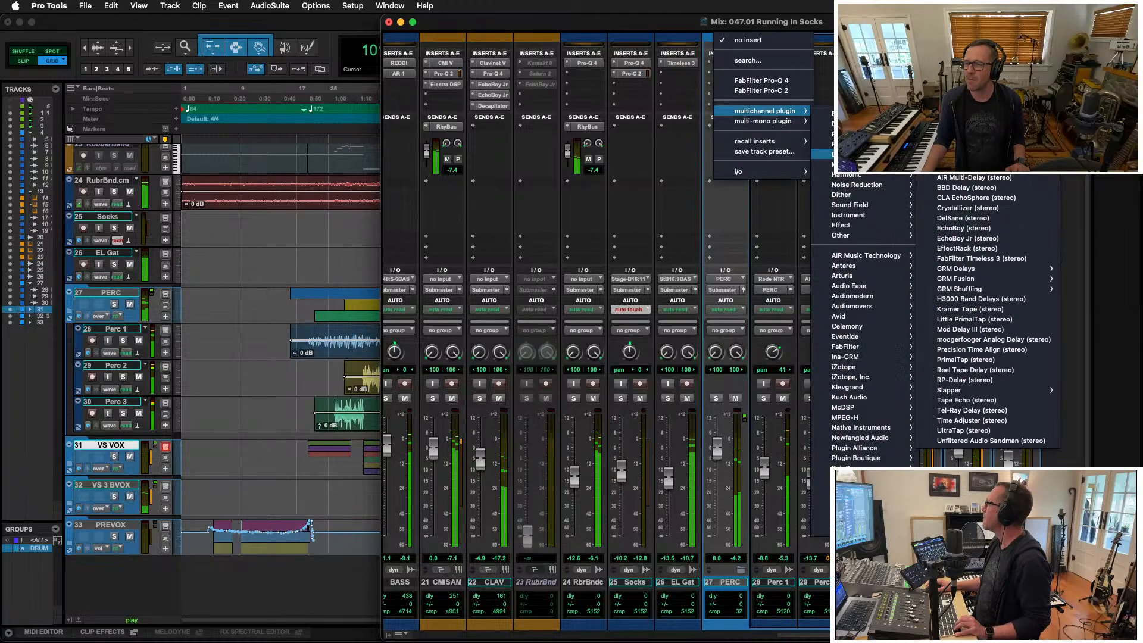
mouse_move(857, 174)
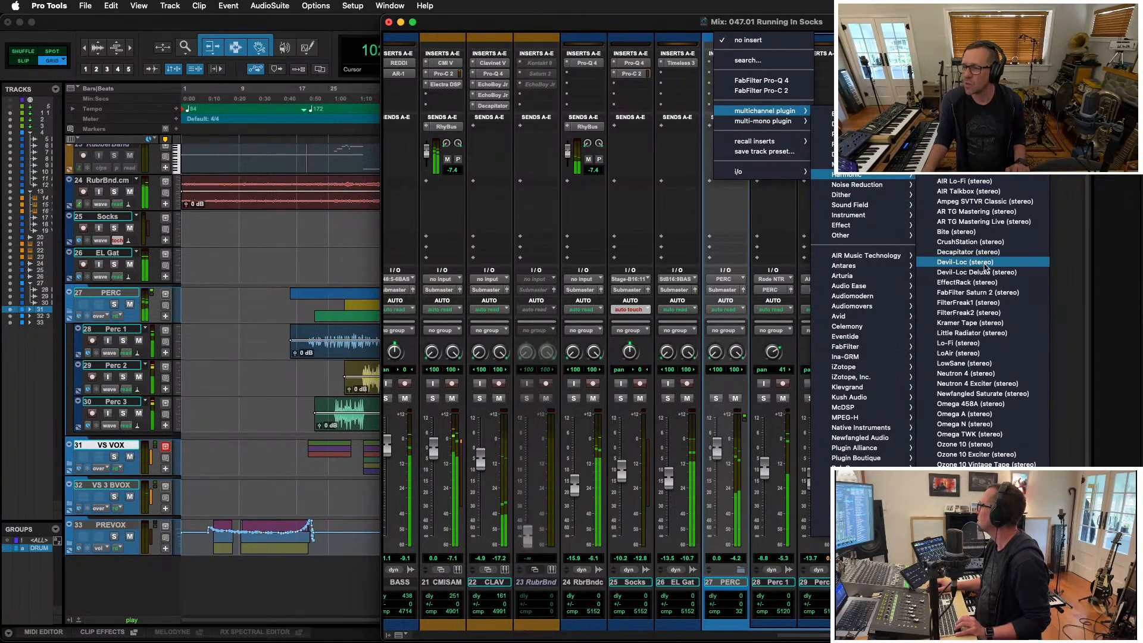
click(963, 251)
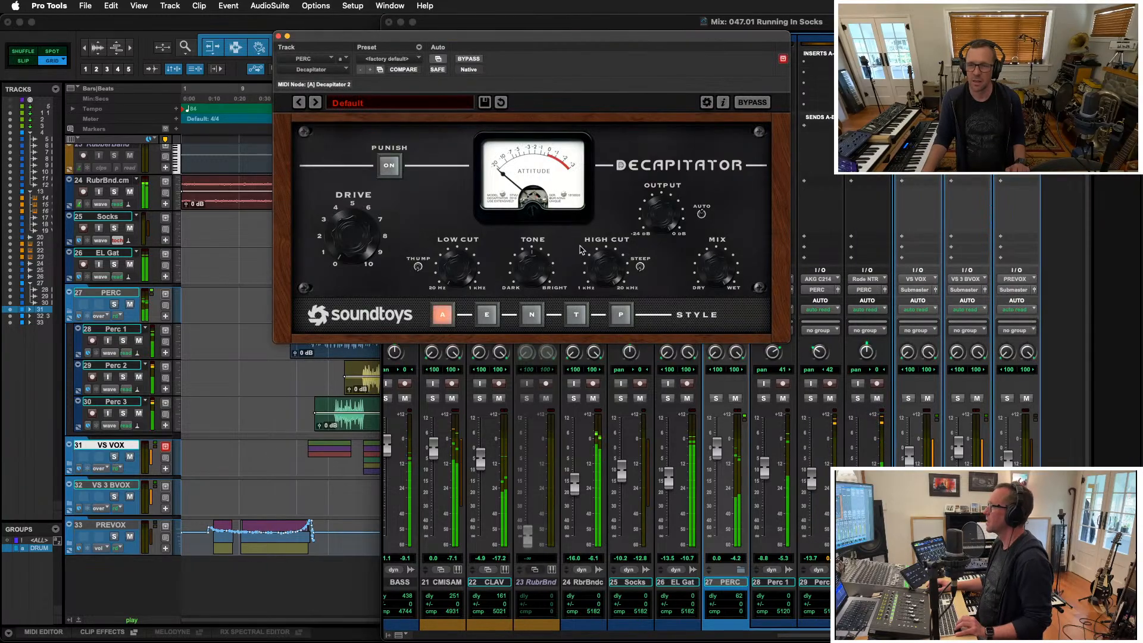
Adjust the Decapitator drive on PERC and compare saturation styles N and E, leaving style E selected
drag(337, 251, 347, 203)
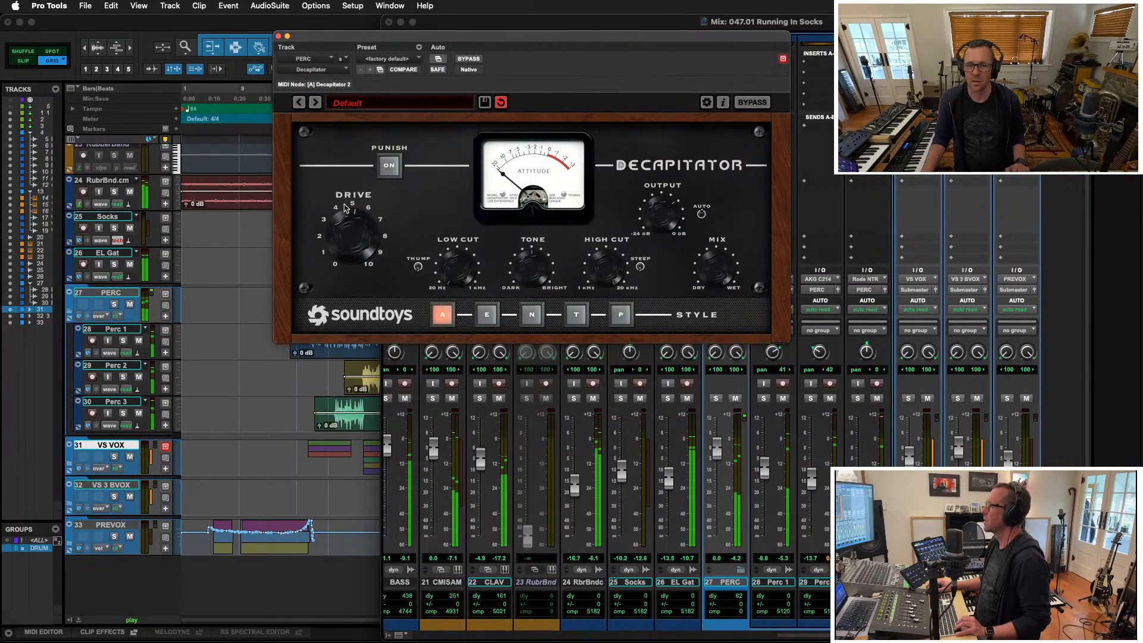
click(531, 315)
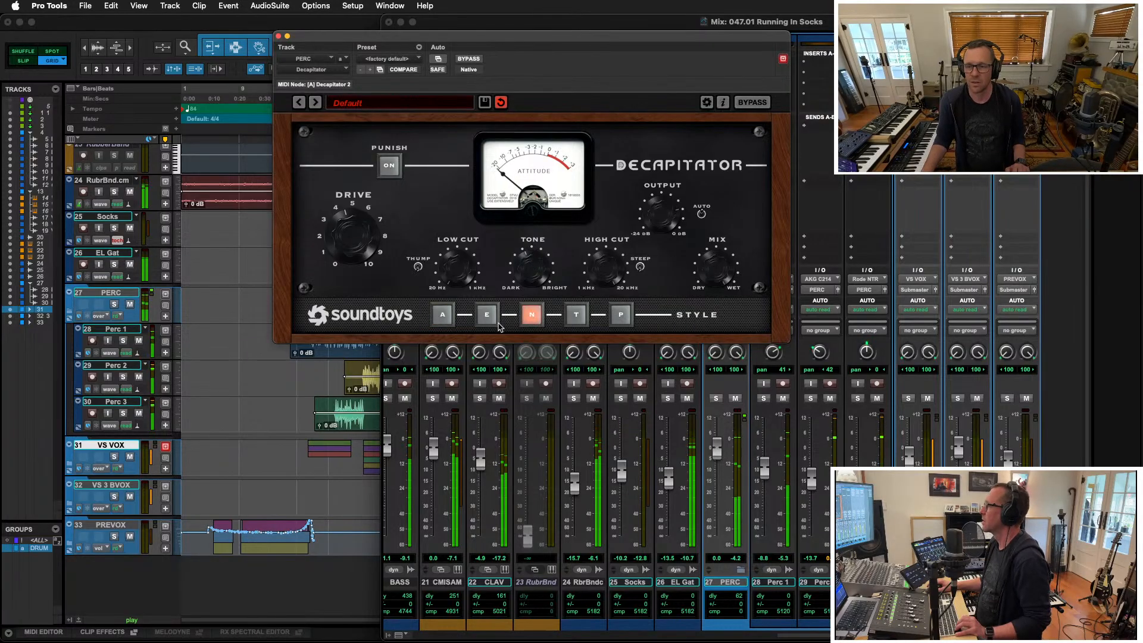
click(487, 316)
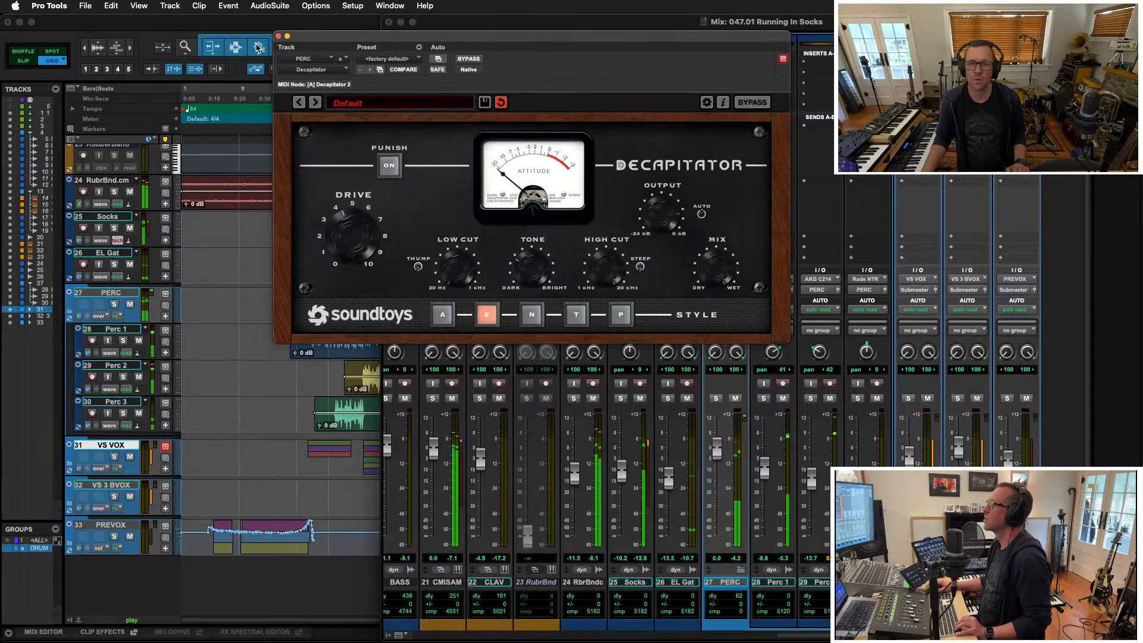
Close the Decapitator and the Mix window, and stop playback
click(278, 37)
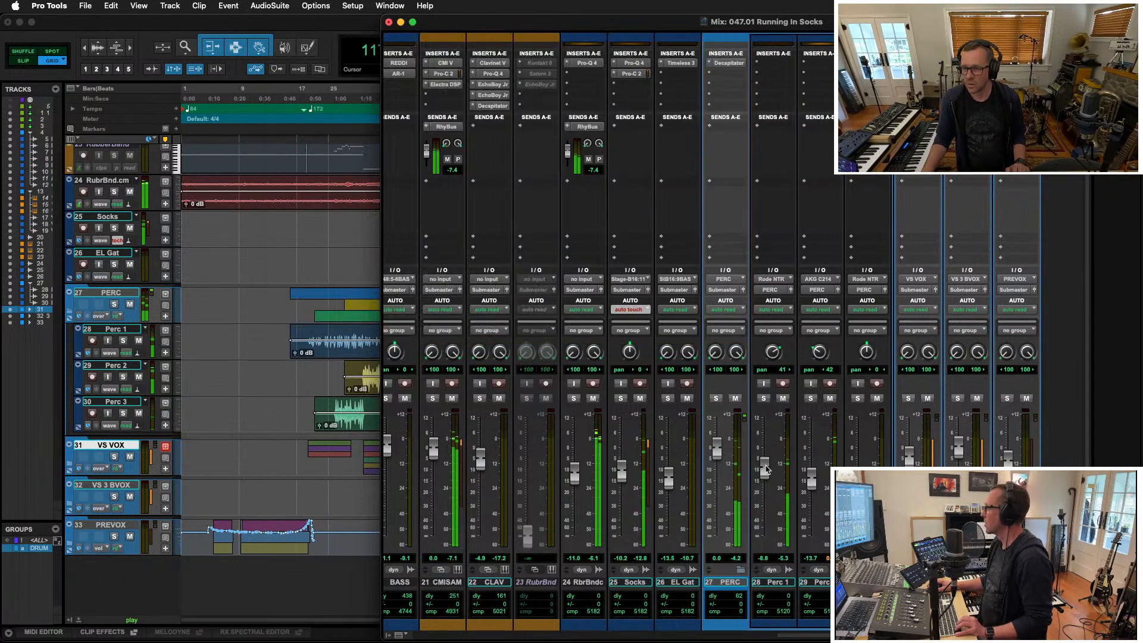
click(388, 22)
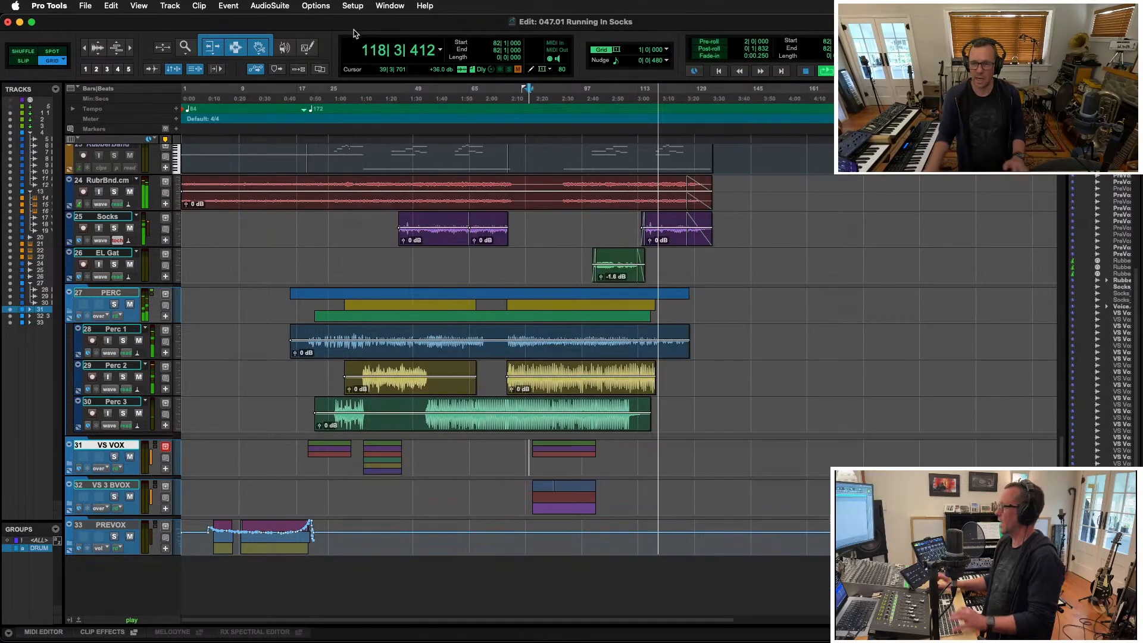
key(space)
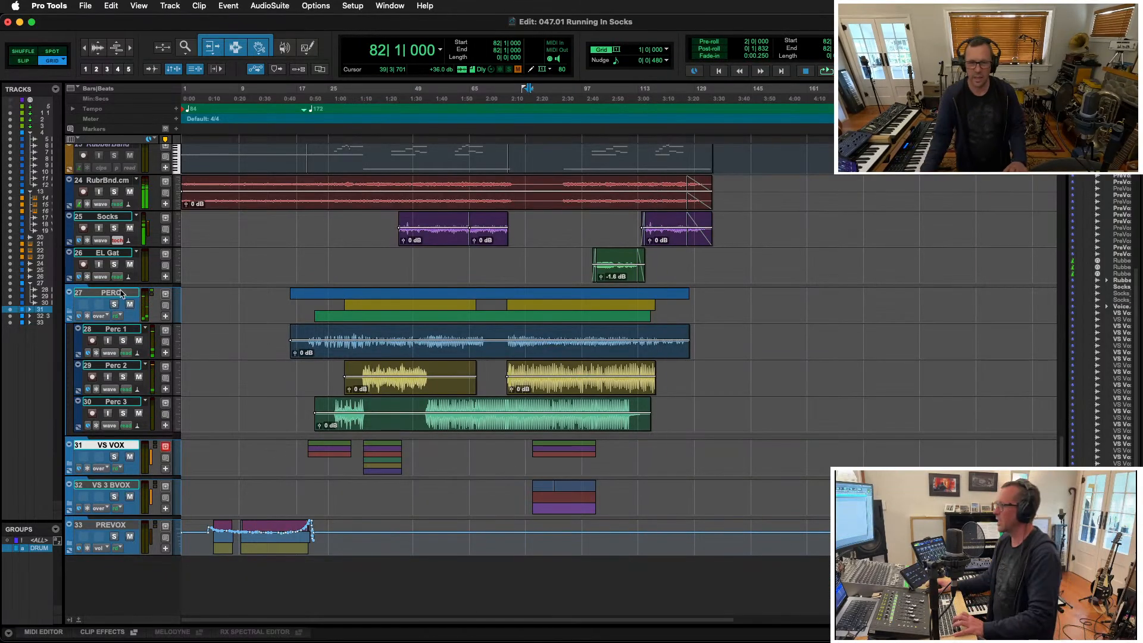
Play the song from 21|1|000 on Perc 2 and from 15|1|000 on Socks to check the percussion in the mix
click(316, 372)
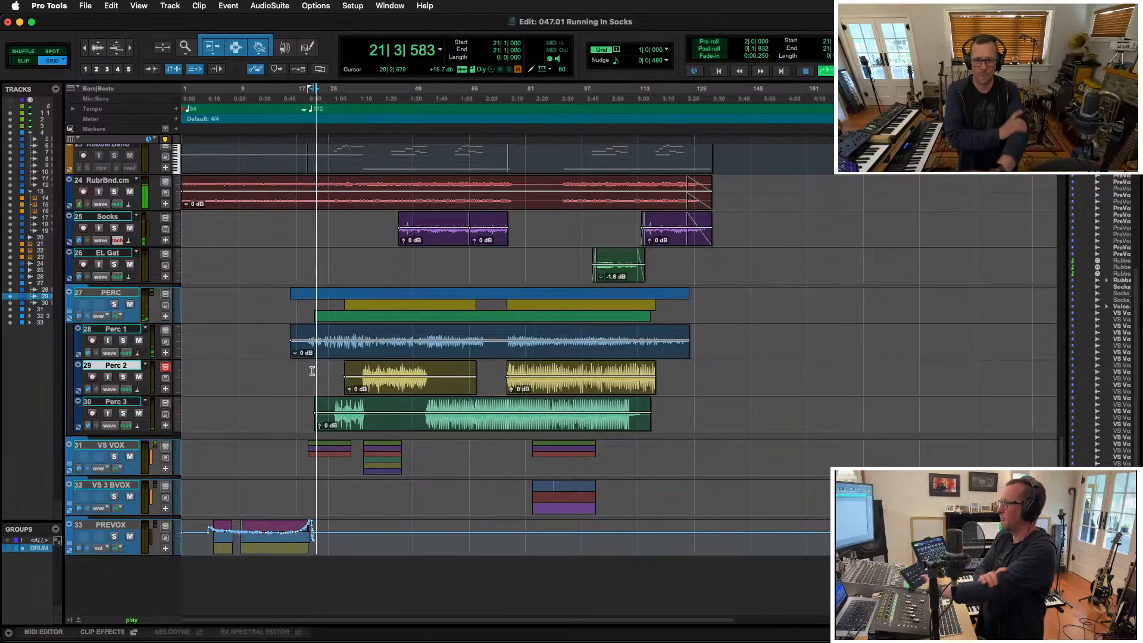
key(super+equal)
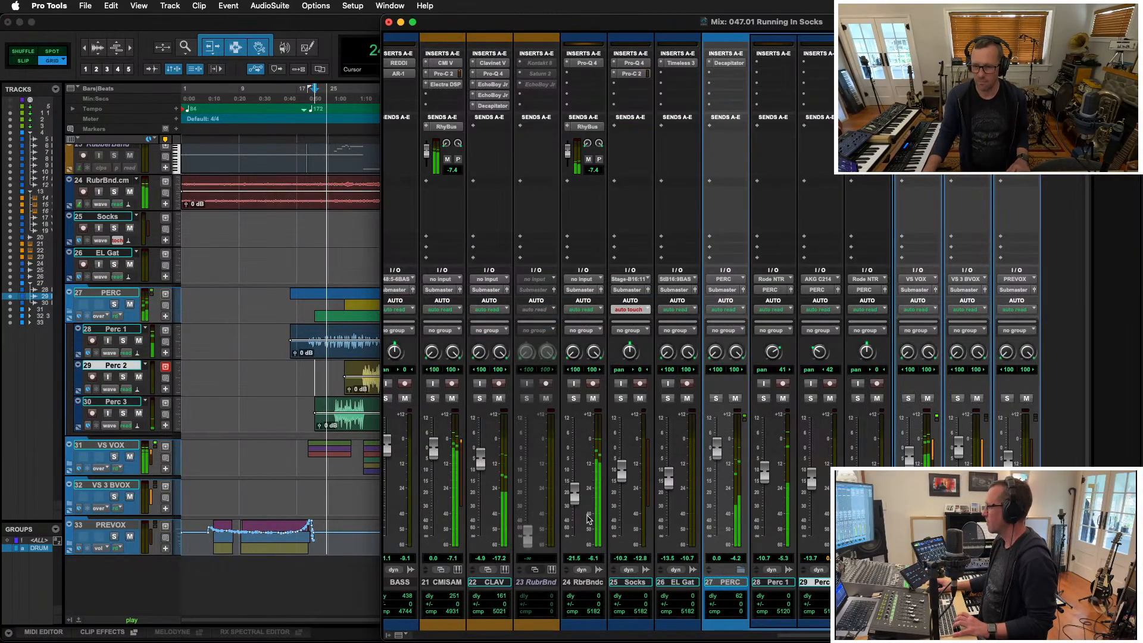
click(288, 21)
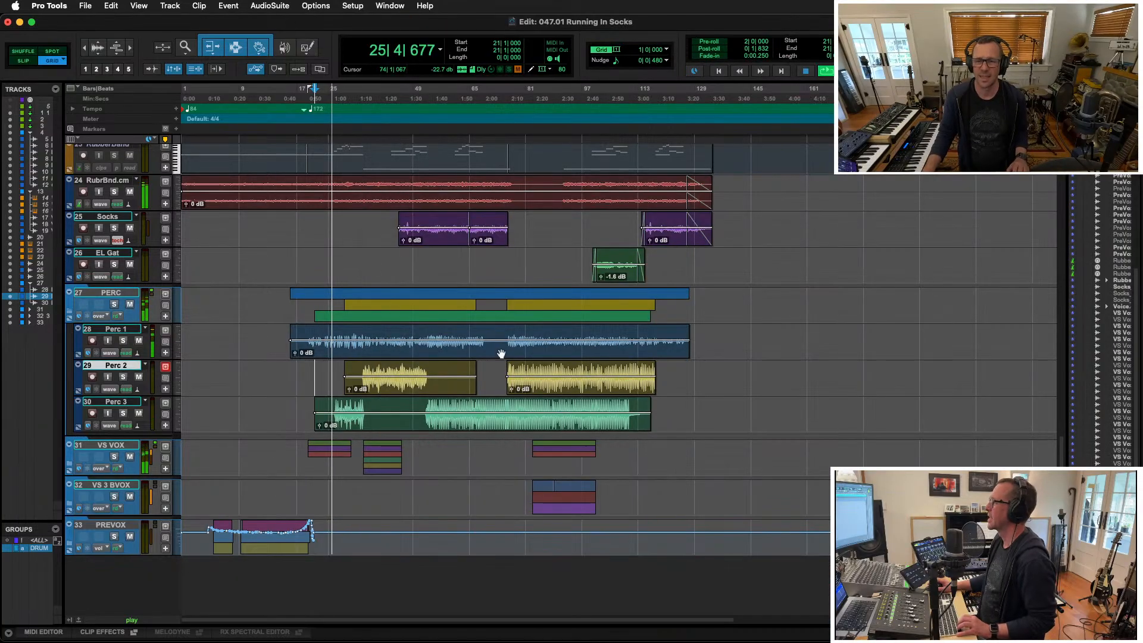
scroll(472, 255, up, 5)
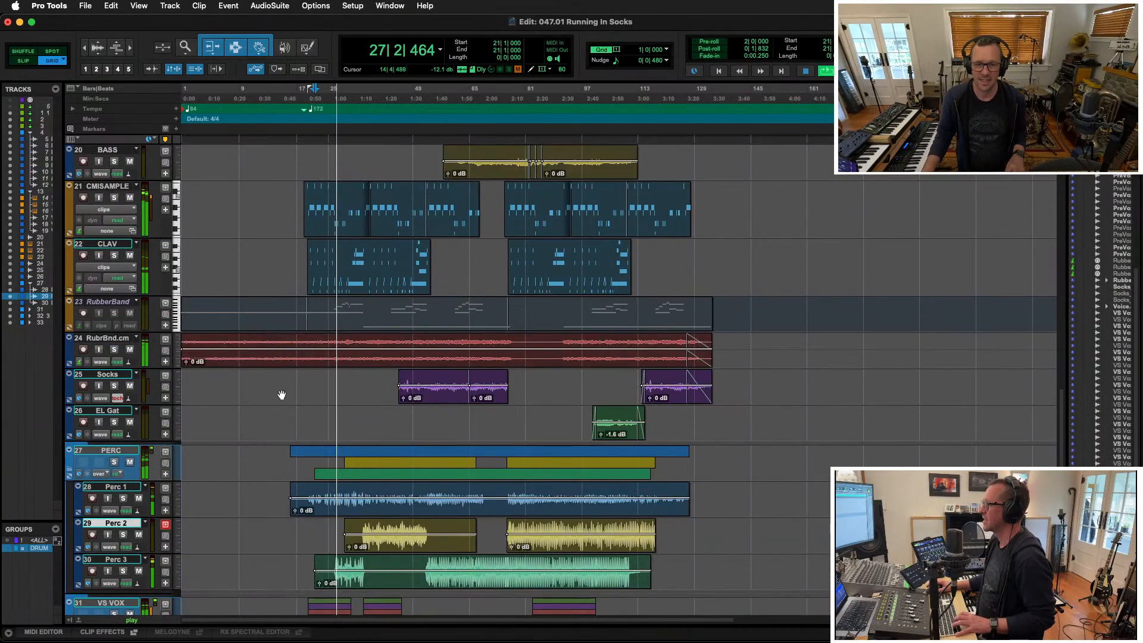
click(282, 395)
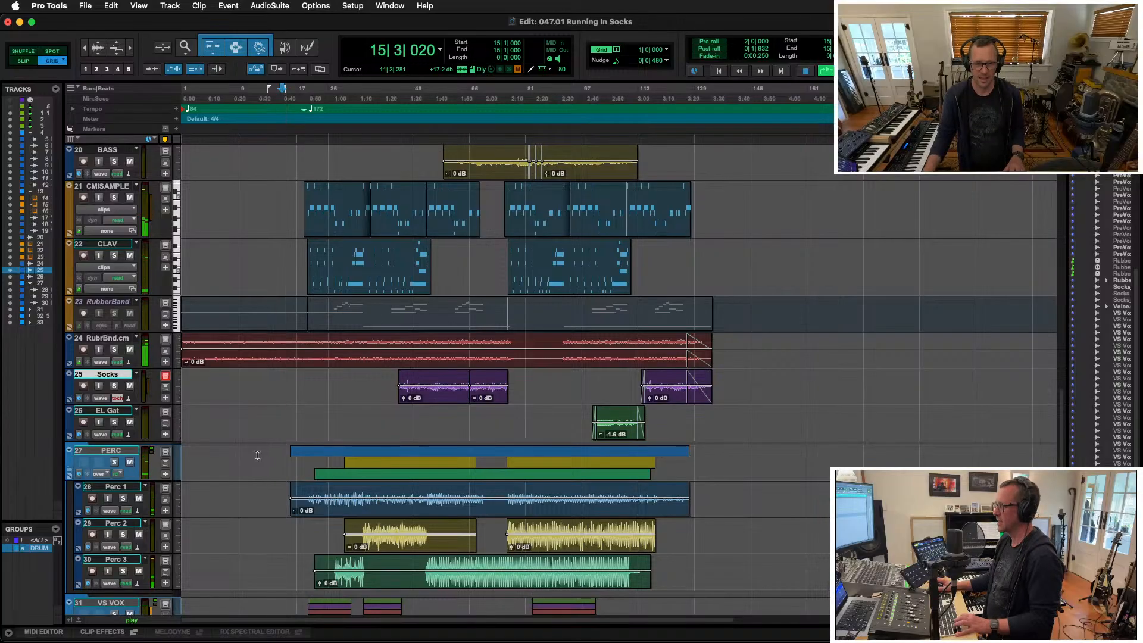
key(space)
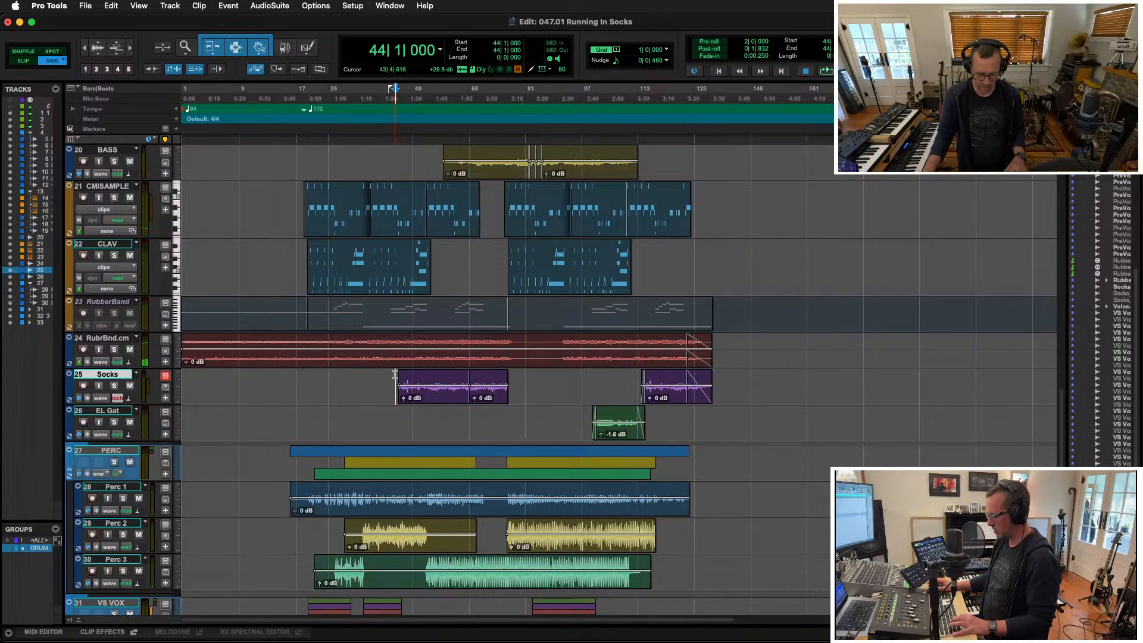
Play from 44|1|000 on Socks and write its volume automation in touch mode, watching the curve in volume view
key(space)
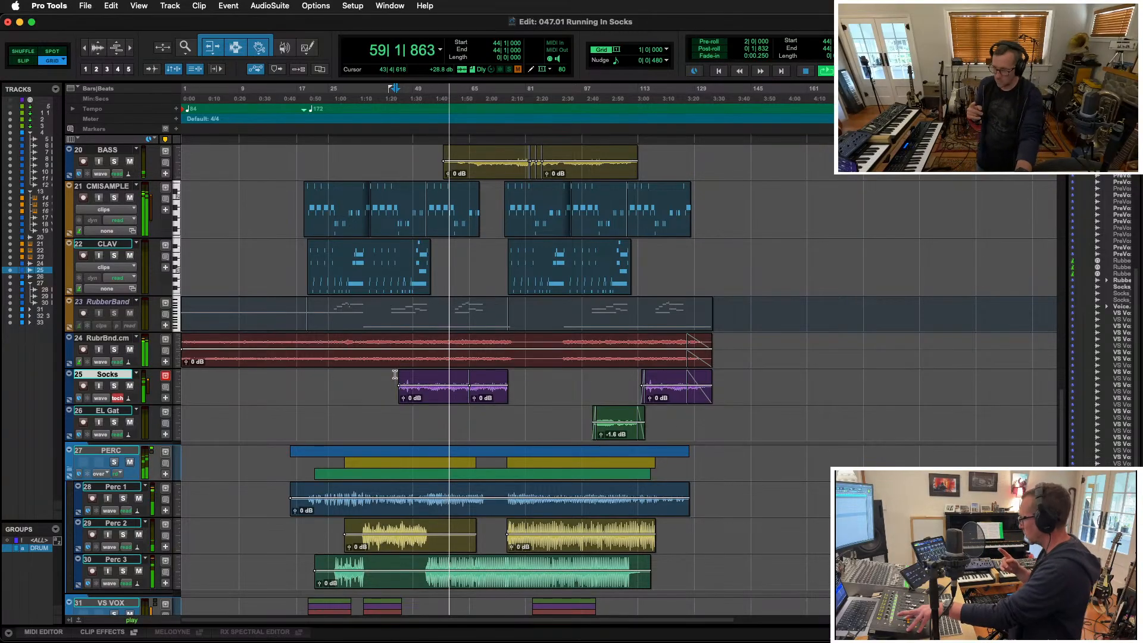
click(102, 399)
click(128, 411)
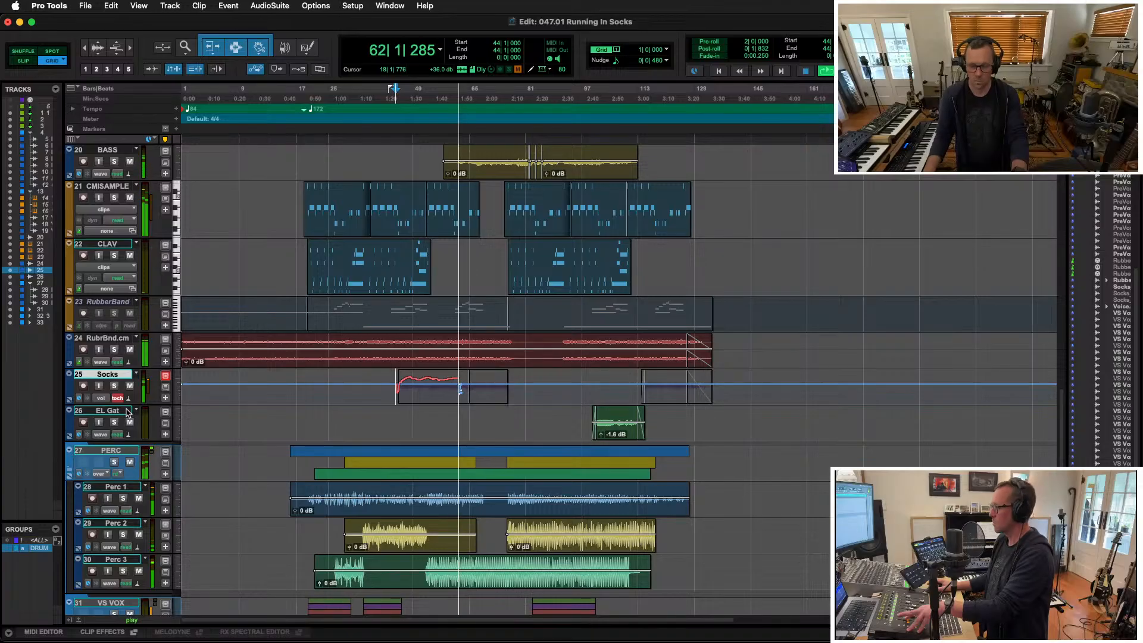
key(e)
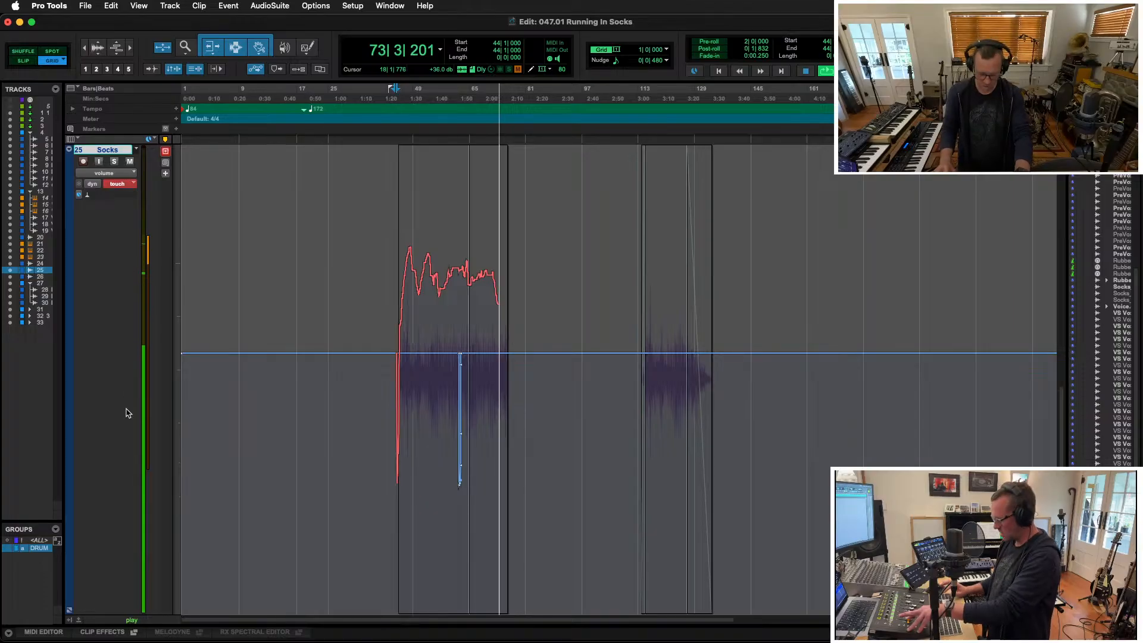
key(e)
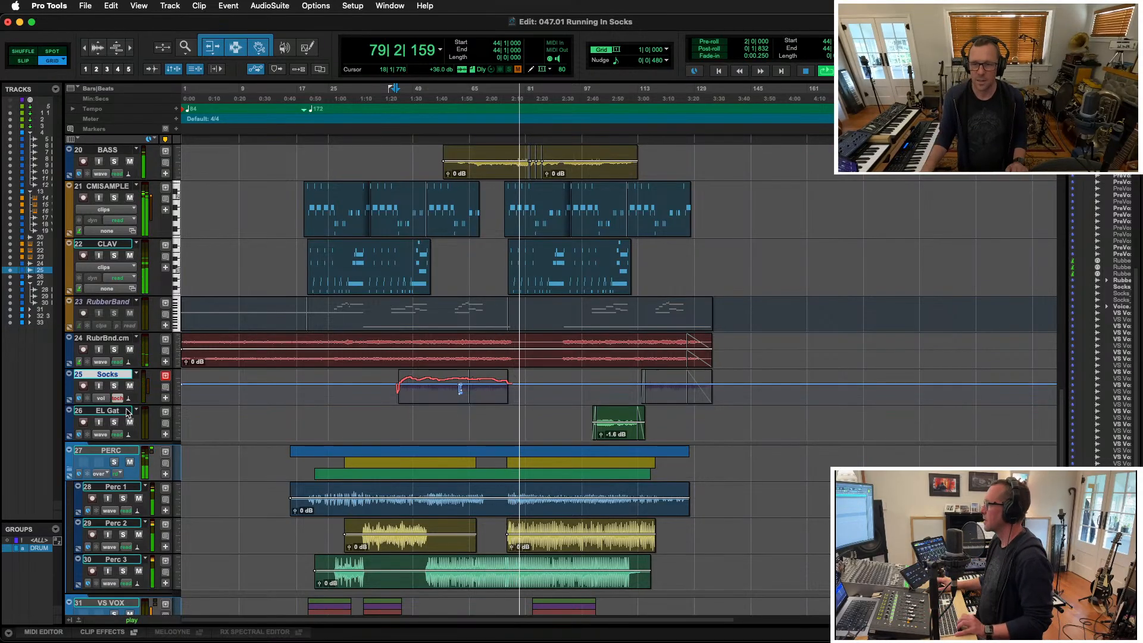
Stop the automation pass, play briefly from 44|1|000 on EL Gat, and leave the insertion point there
click(519, 413)
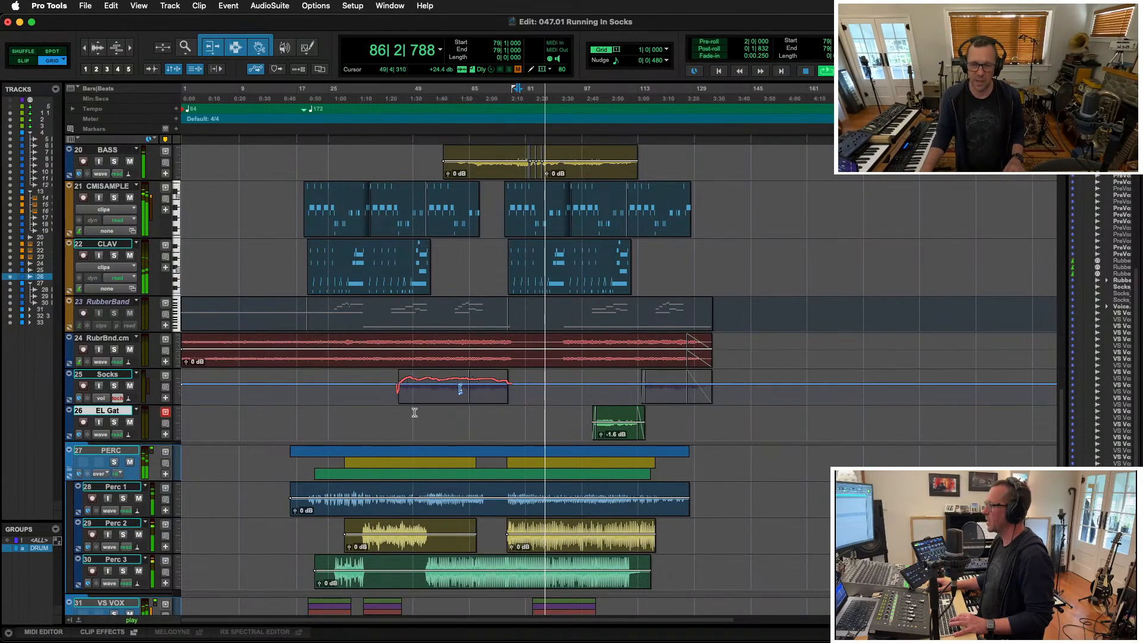
click(297, 407)
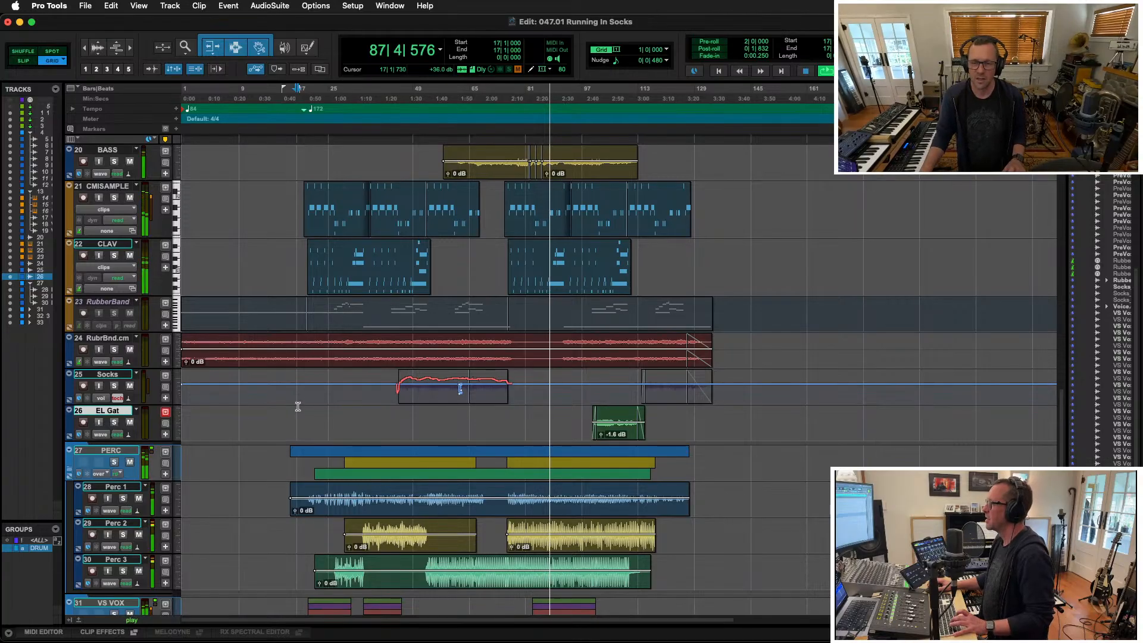
key(space)
click(396, 413)
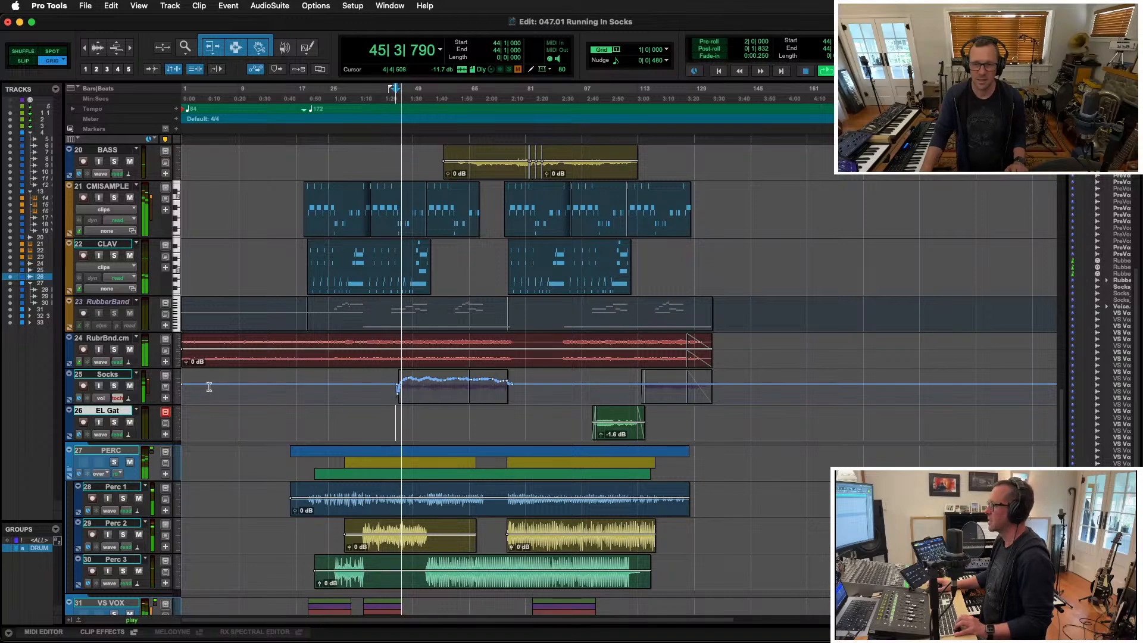
key(space)
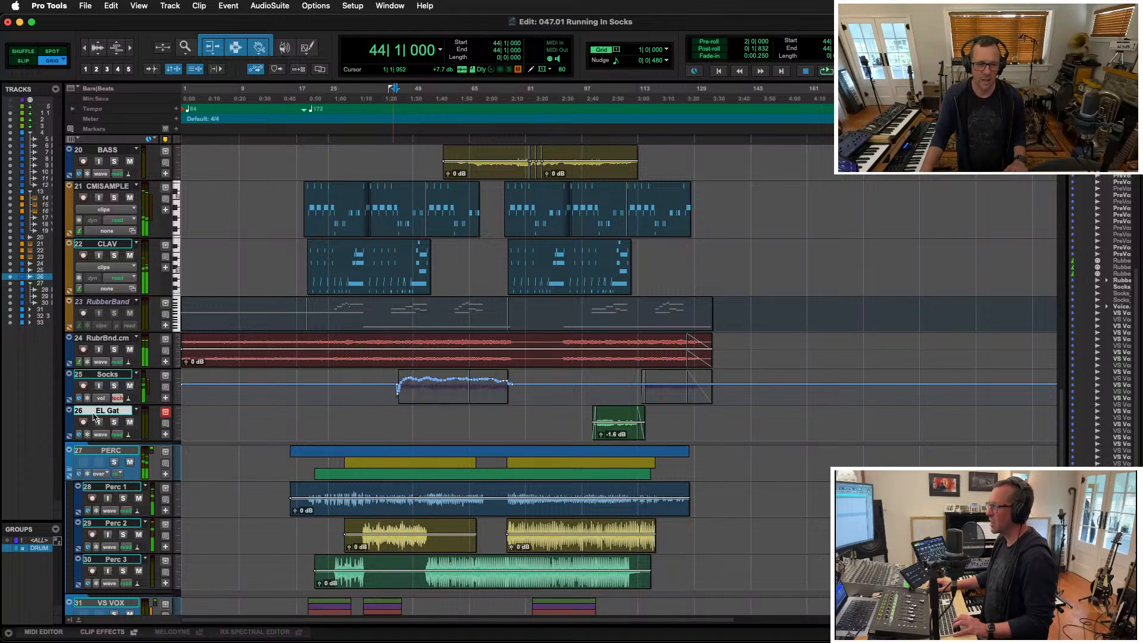
Create one new mono audio track named Melo below EL Gat
key(super+shift+n)
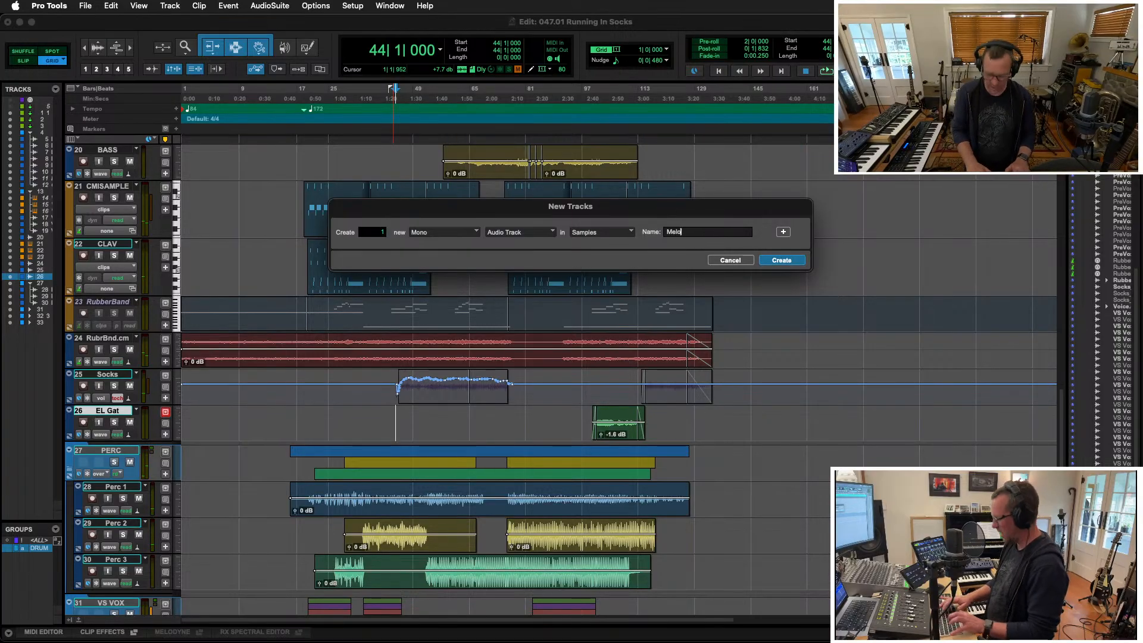
key(Return)
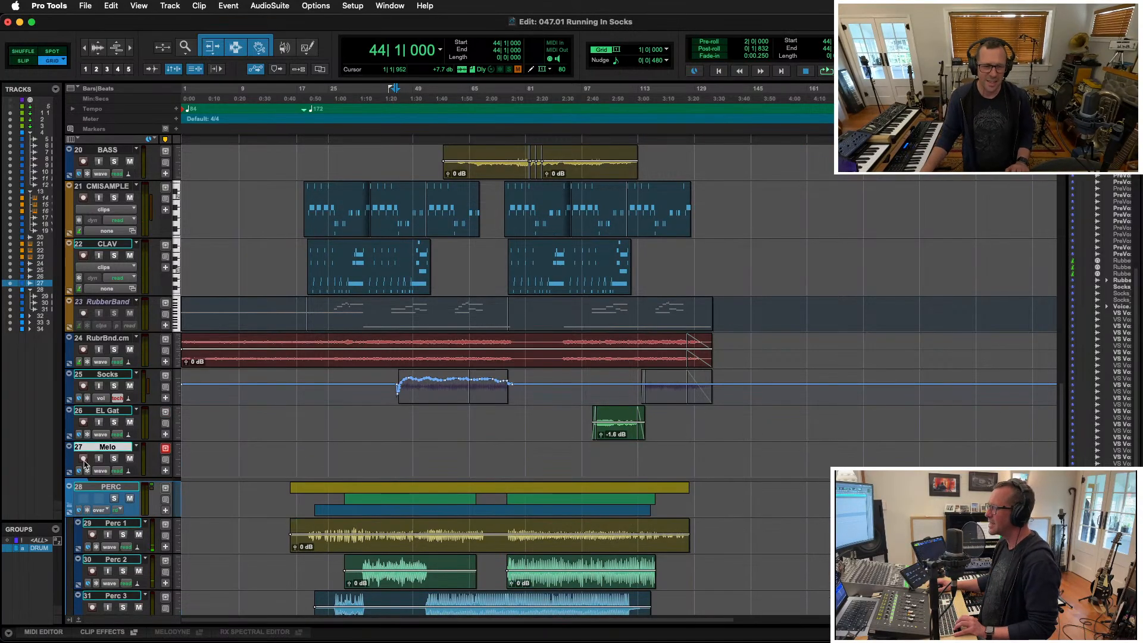
Set the Melo input to AKG C214 (Mono), lower its fader to -14.7 dB, and record-enable the track
key(super+equal)
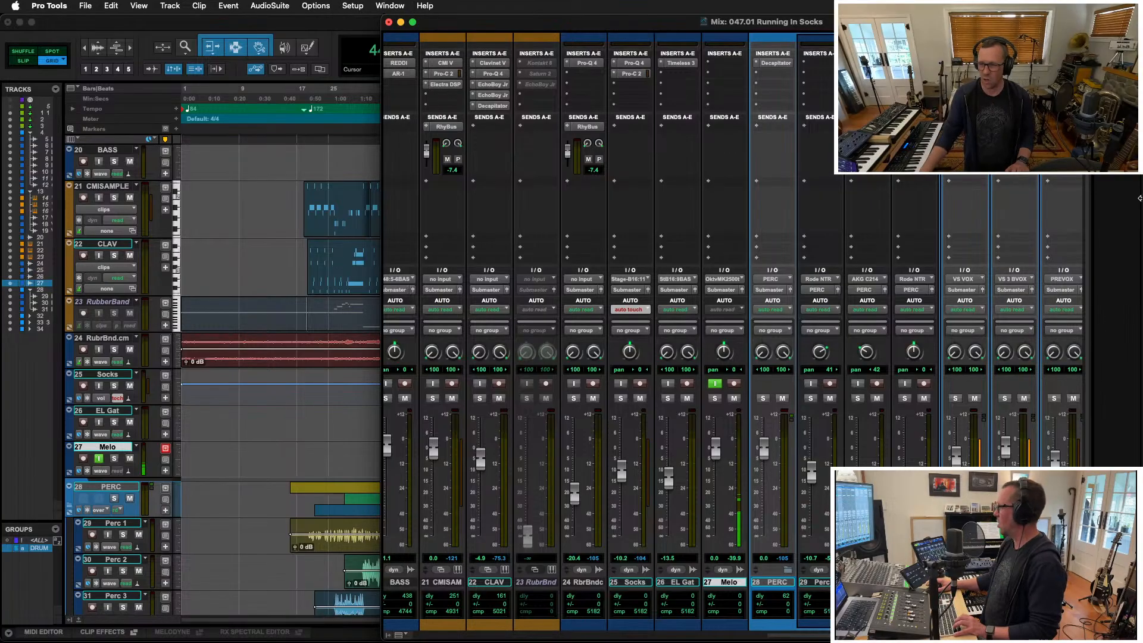
click(729, 279)
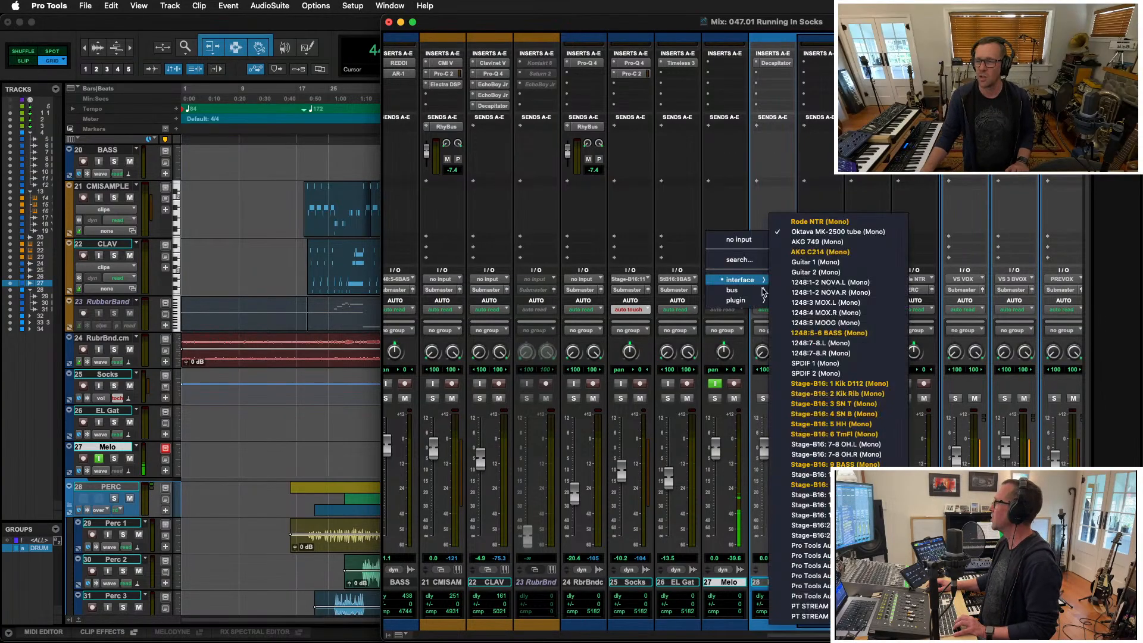
click(830, 248)
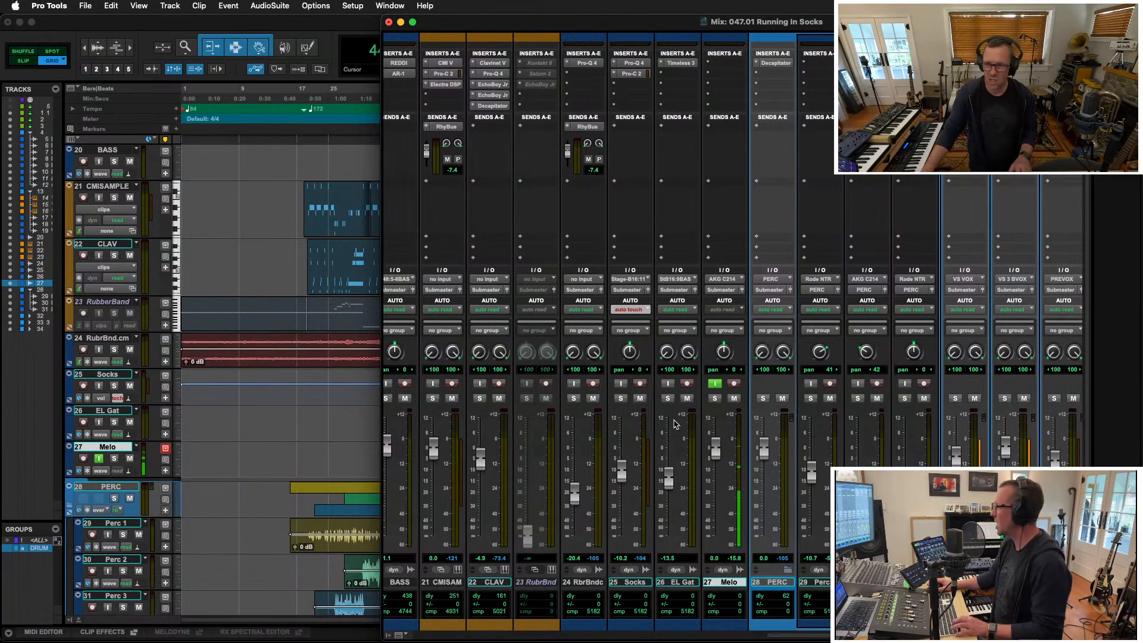
drag(717, 452, 717, 479)
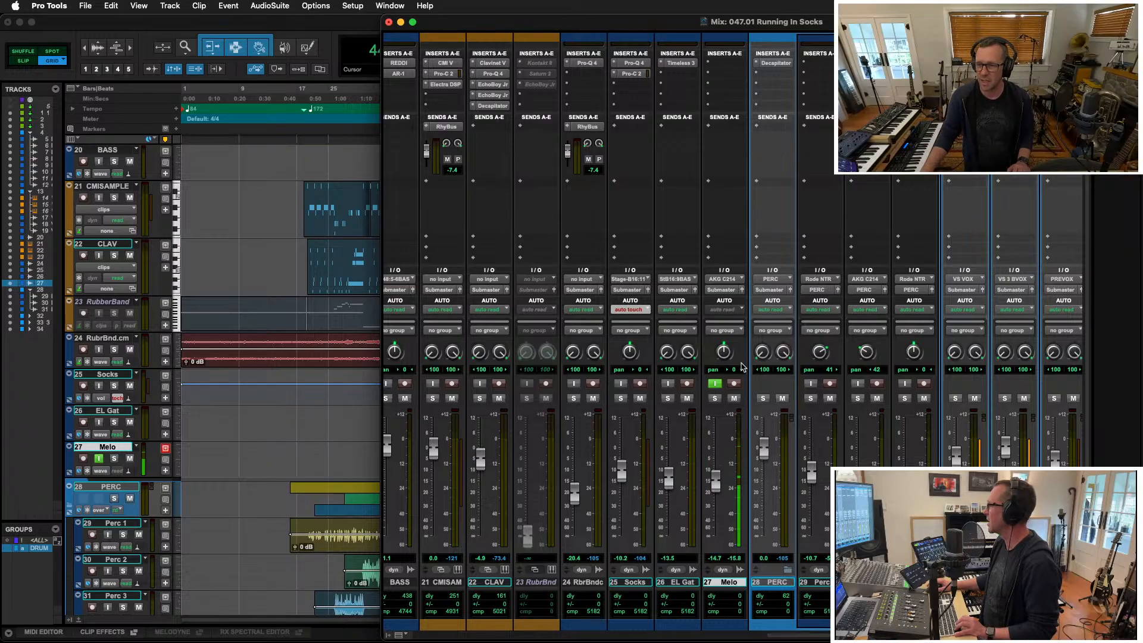
click(733, 384)
Return to the Edit window and record a take on Melo from 44|1|000 to about bar 79
key(super+equal)
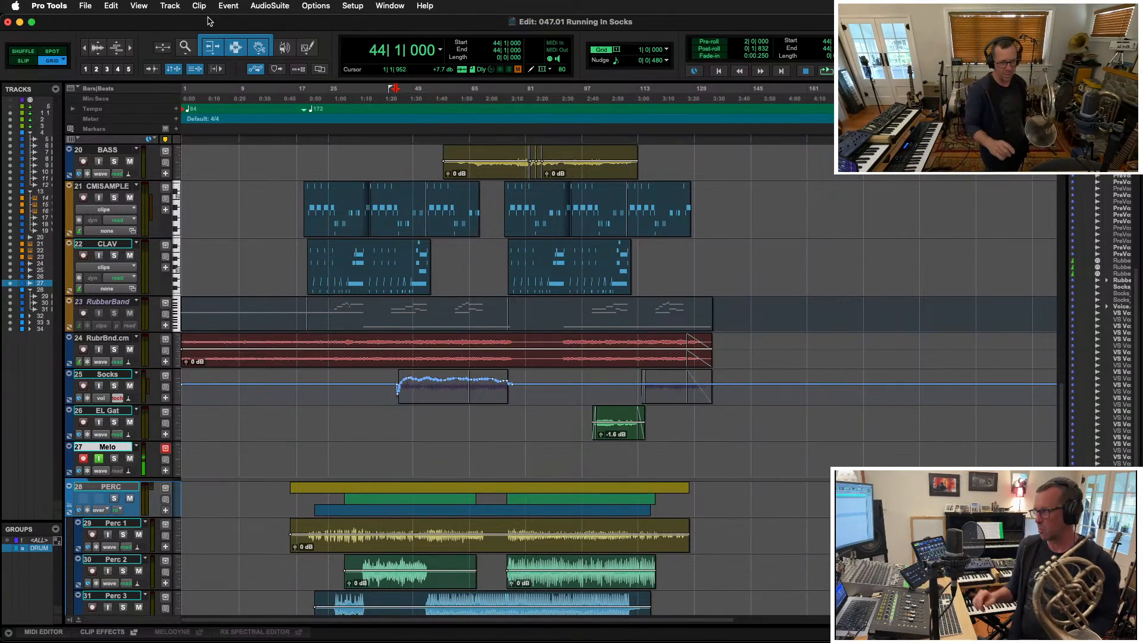
key(KP_3)
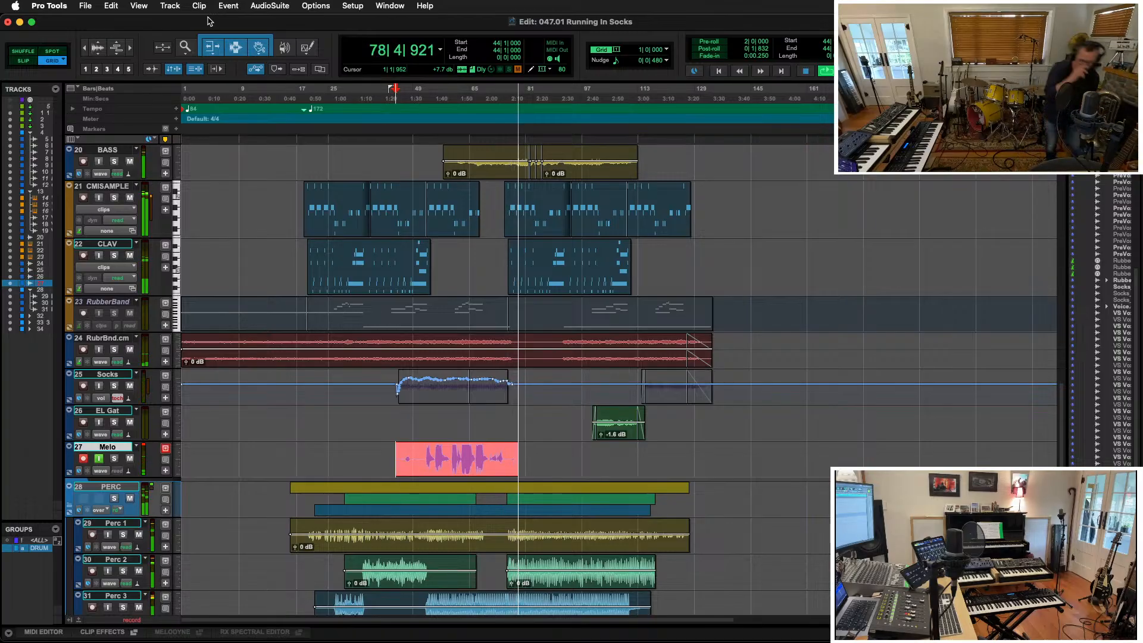
key(space)
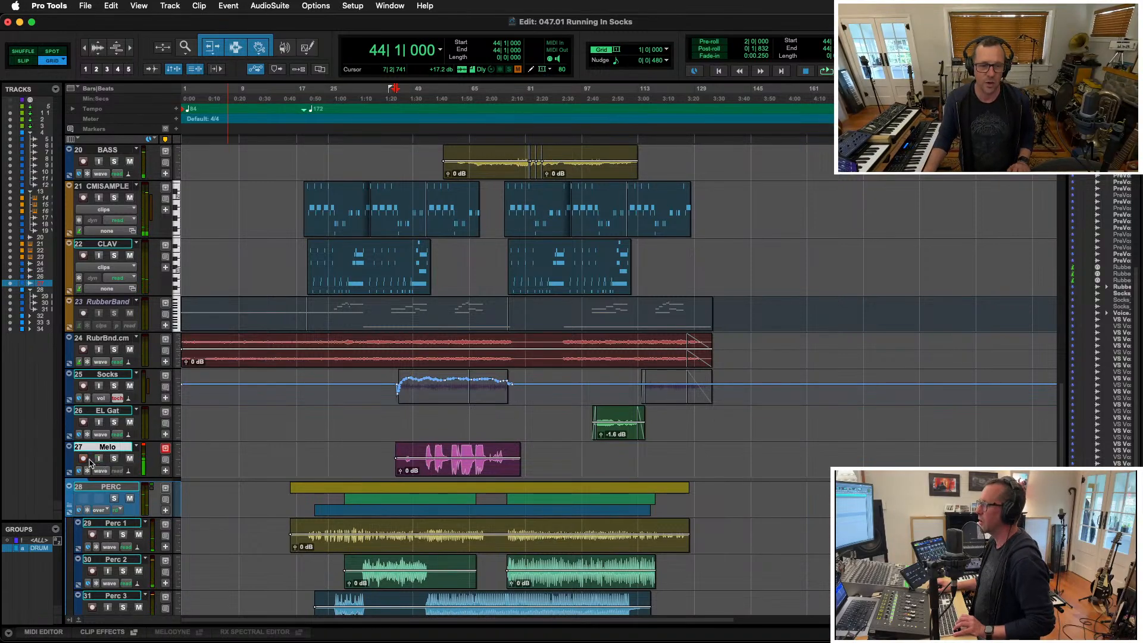
Trim the recorded Melo clip to start at 52|1|000 and end at 71|1|000, playing it from the new start
click(426, 451)
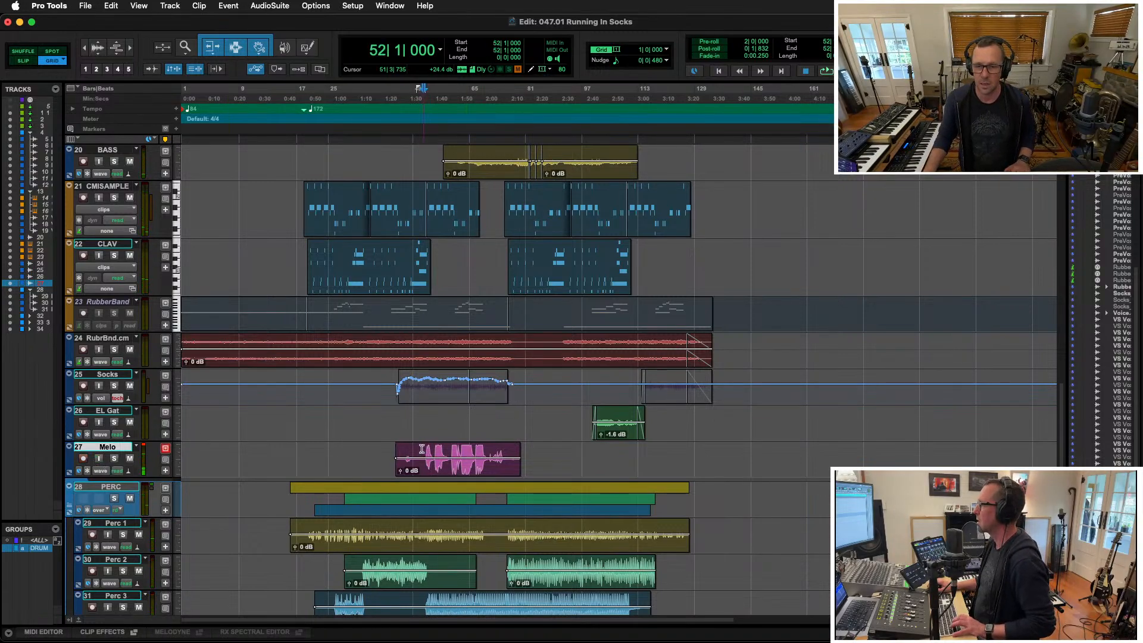
key(a)
key(space)
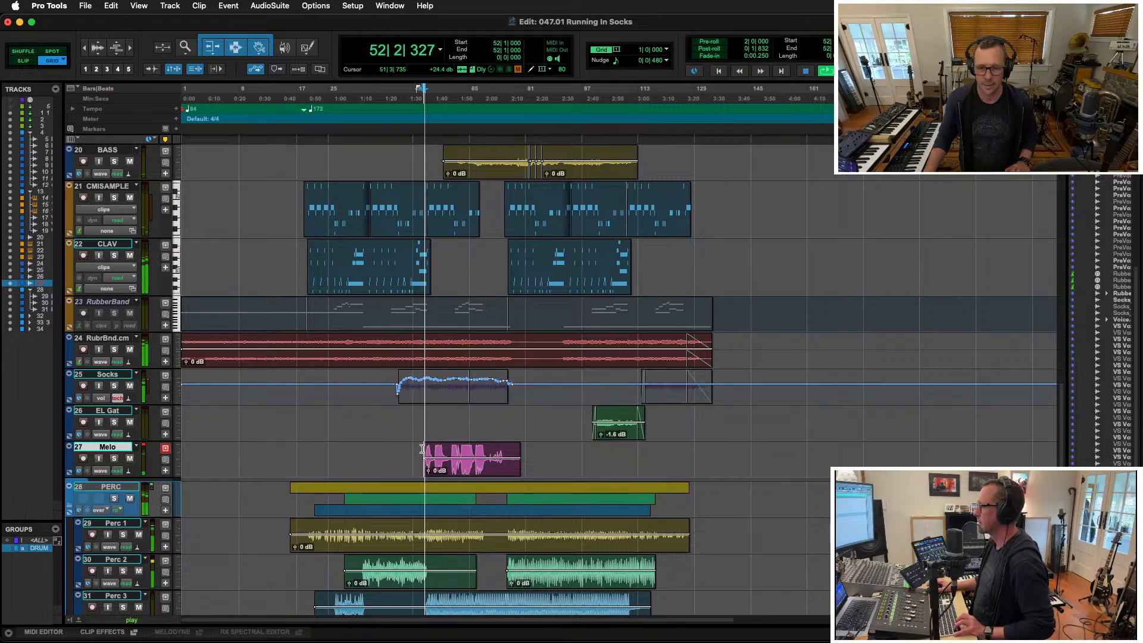
click(488, 448)
key(s)
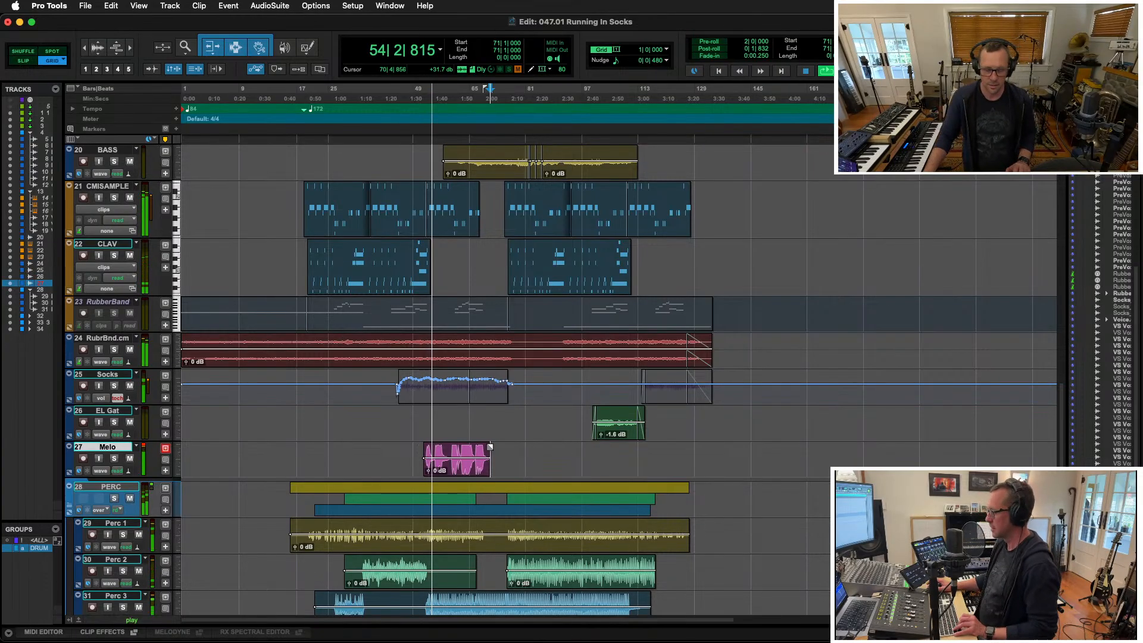
Insert the CLA-2A compressor on Melo with analog off, and adjust its gain and peak reduction during playback
key(super+equal)
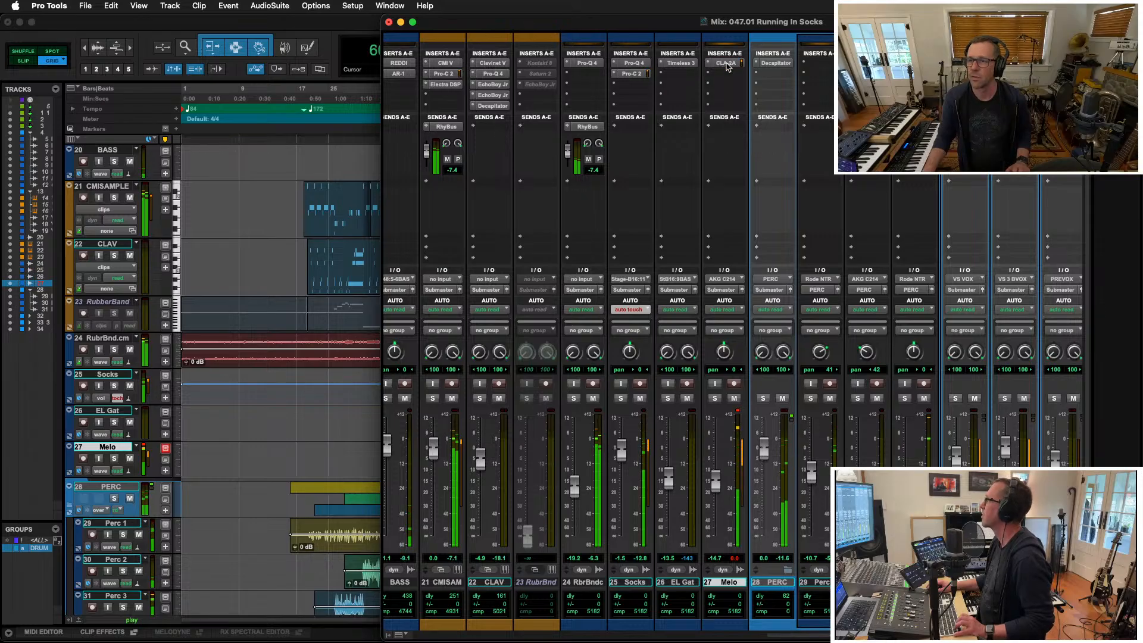
click(726, 66)
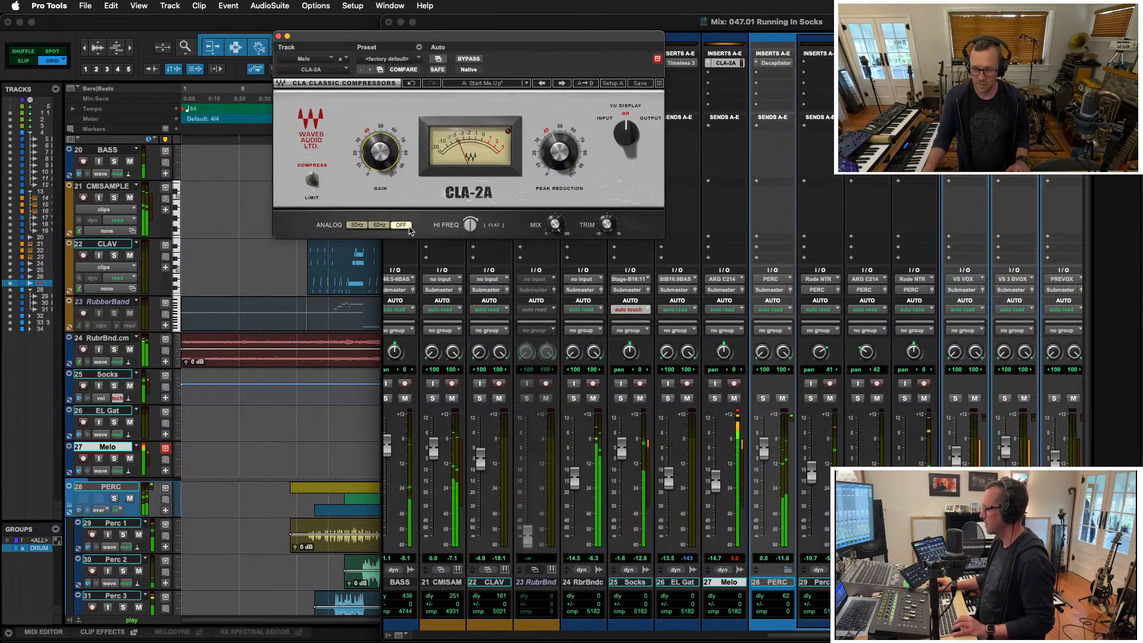
drag(545, 153, 545, 156)
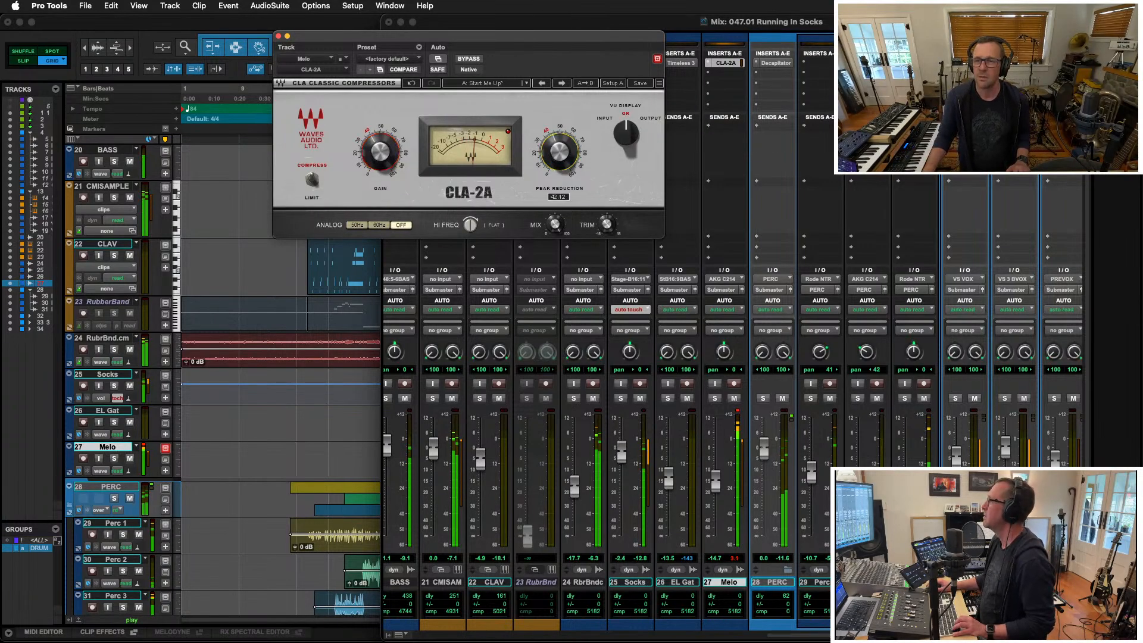
drag(377, 144, 376, 146)
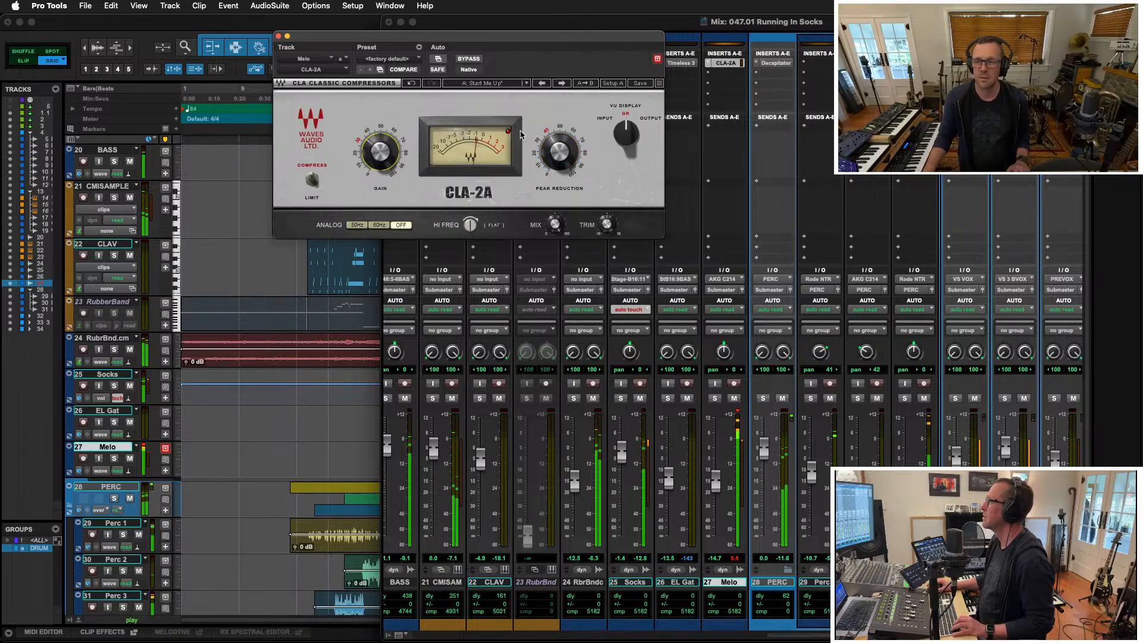
click(560, 152)
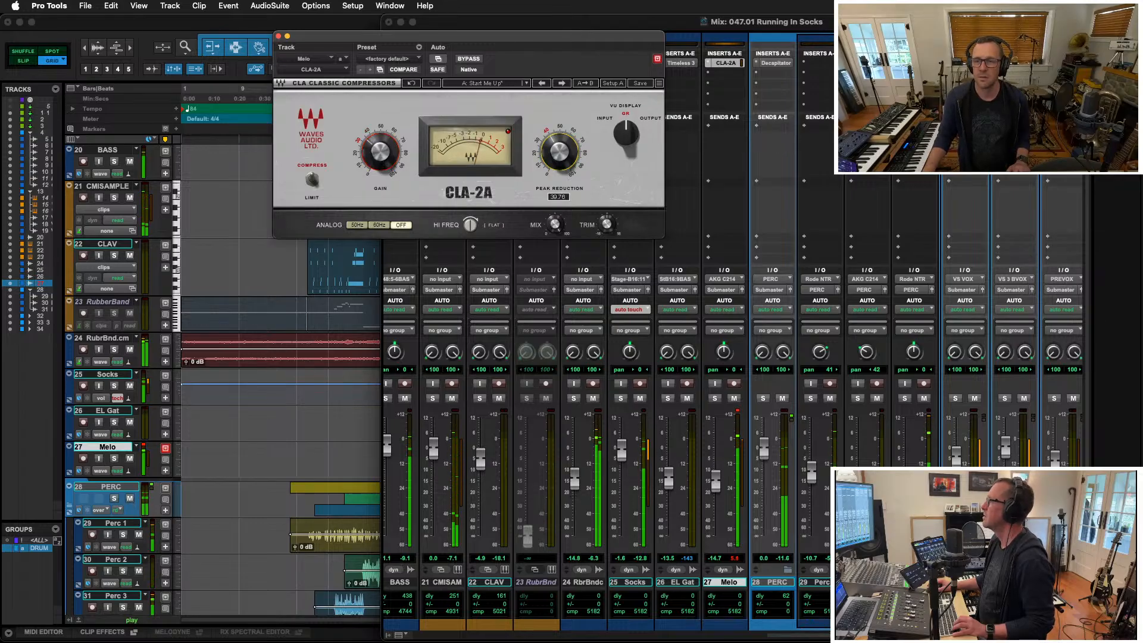
click(278, 37)
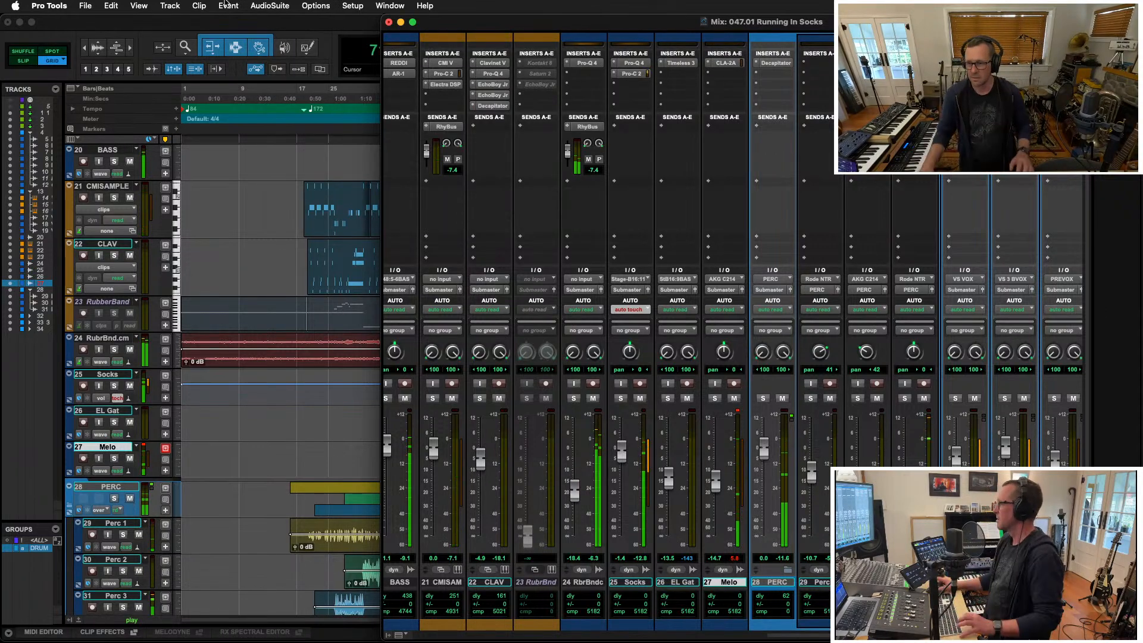
Insert EchoBoy (mono/stereo) on Melo after the CLA-2A, and lower its Mix toward dry while playing the recorded clip
click(722, 74)
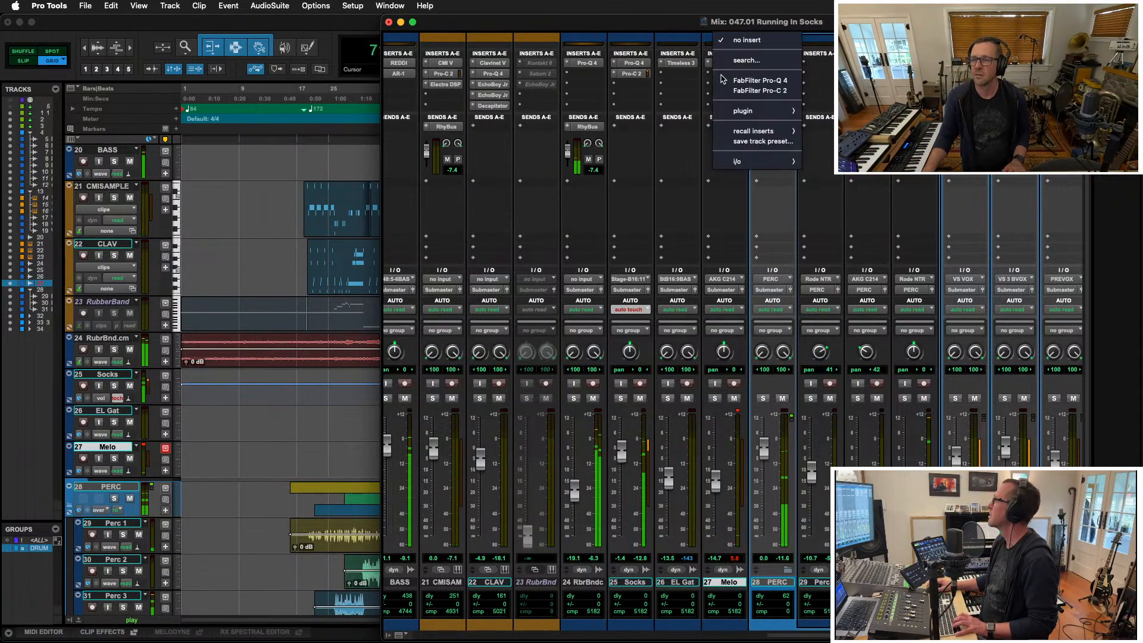
mouse_move(773, 111)
mouse_move(828, 154)
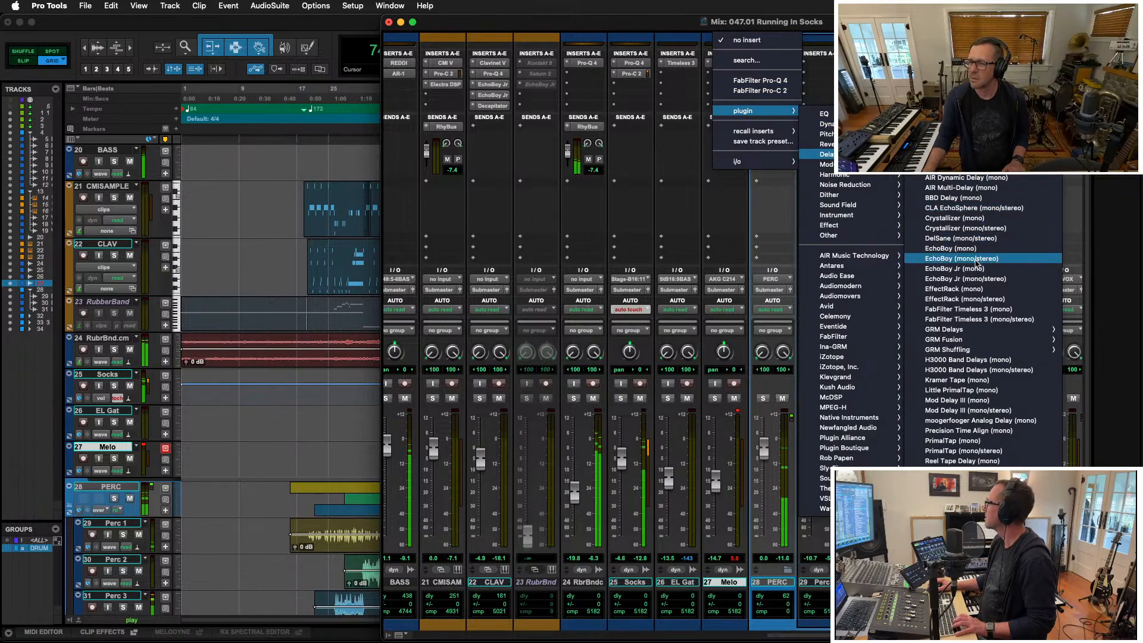
click(976, 262)
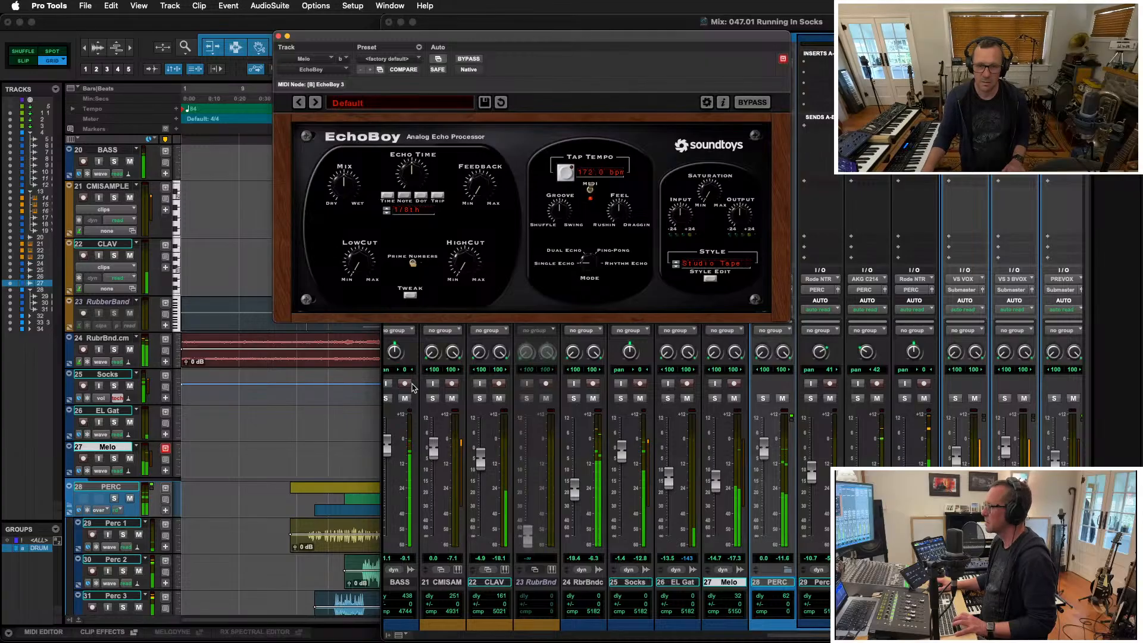
click(245, 472)
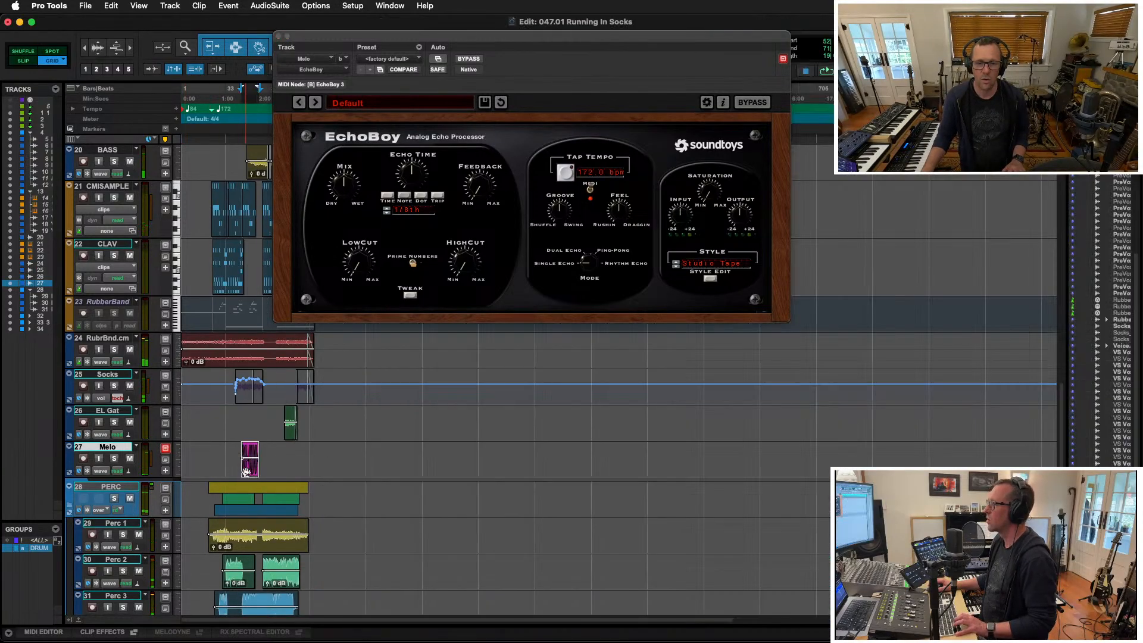
key(space)
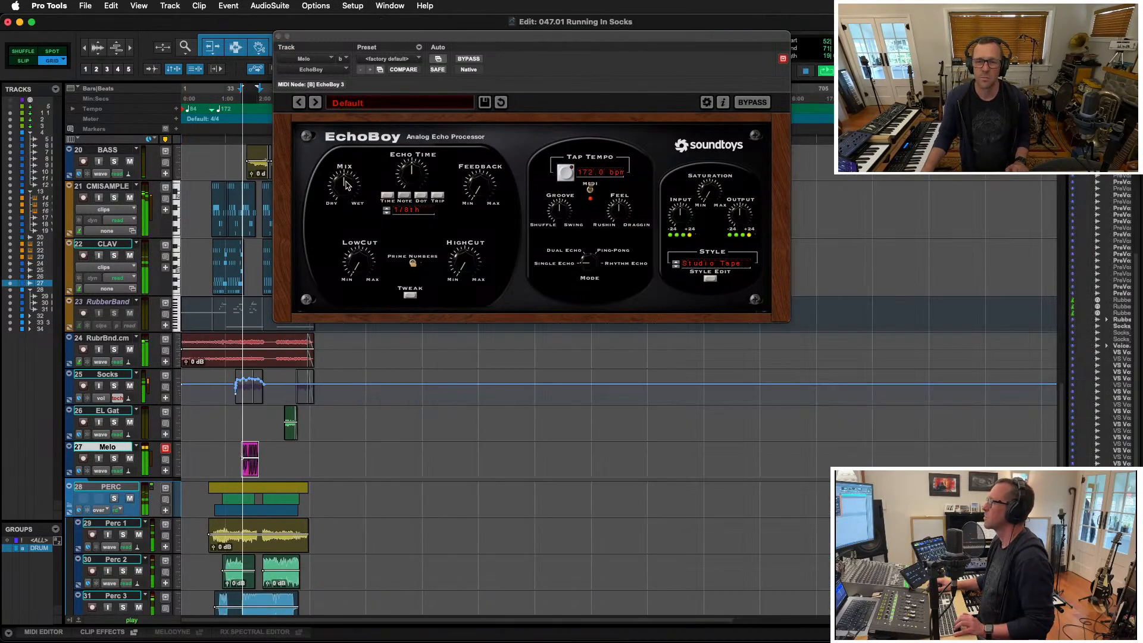
drag(345, 184, 344, 199)
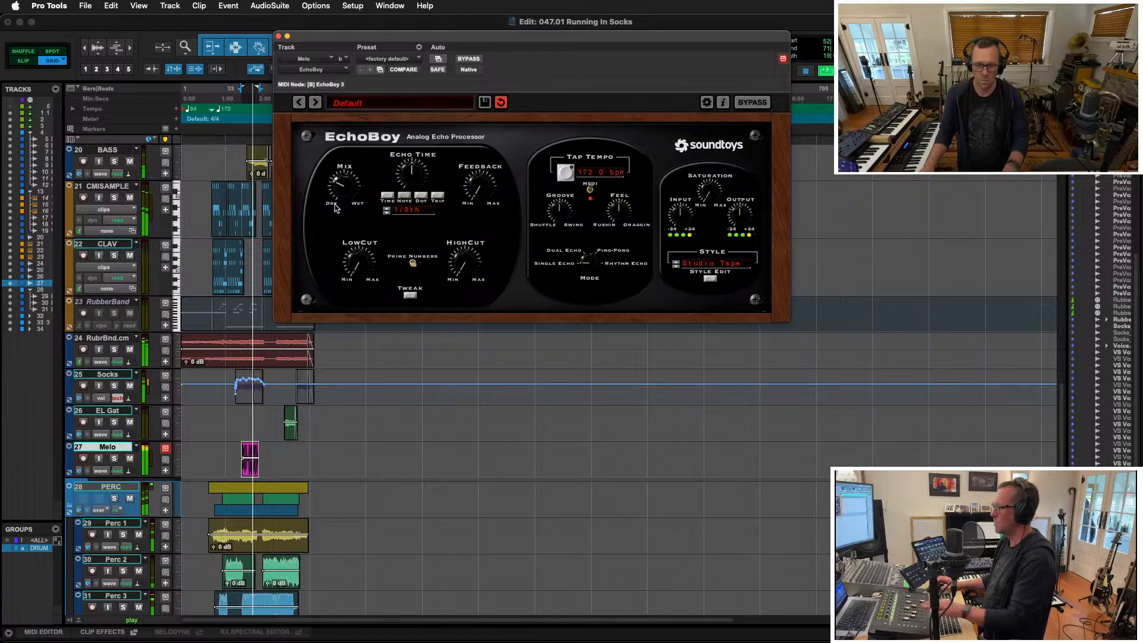
In the Mix window, move EchoBoy down to Melo's third insert slot and insert CLA-76 (mono) in the second
key(super+equal)
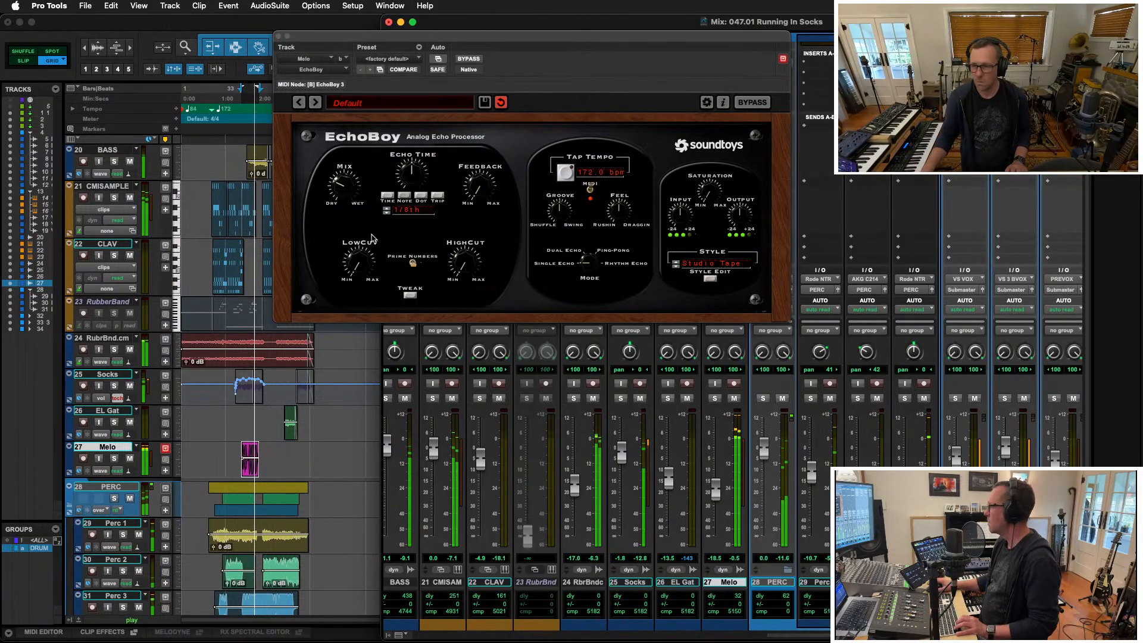
drag(664, 40, 571, 65)
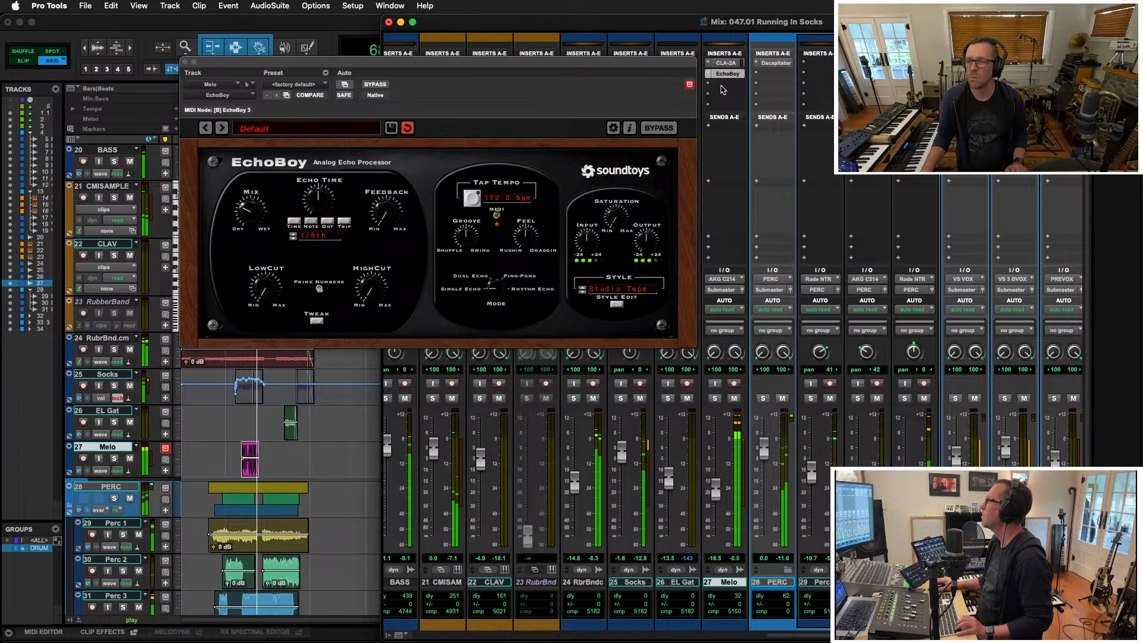
drag(726, 74, 727, 84)
click(723, 74)
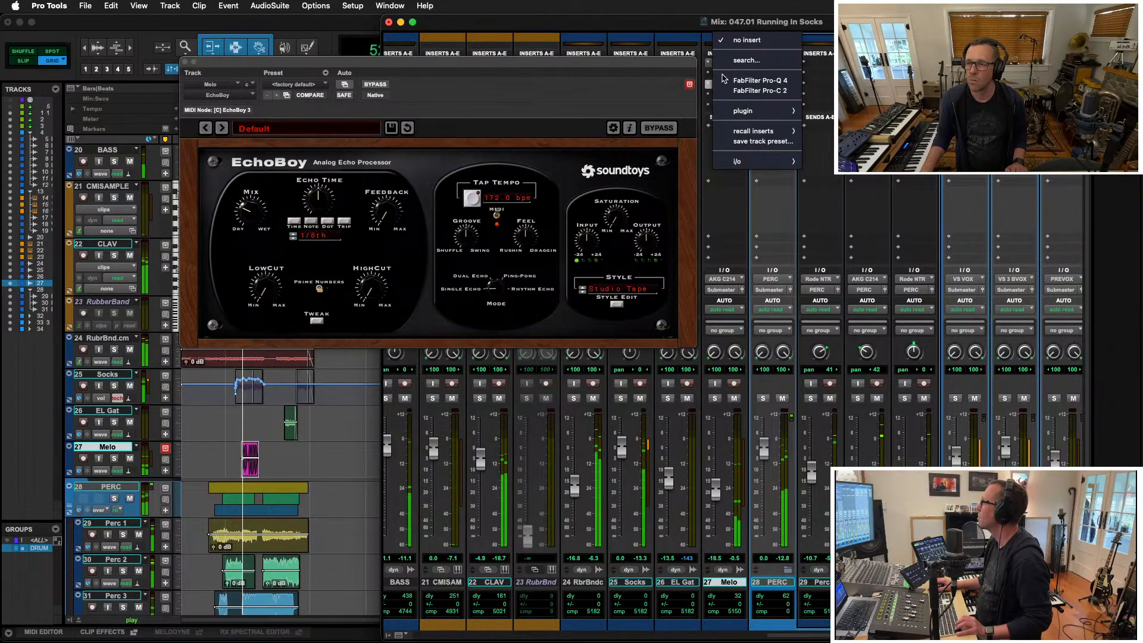
mouse_move(768, 111)
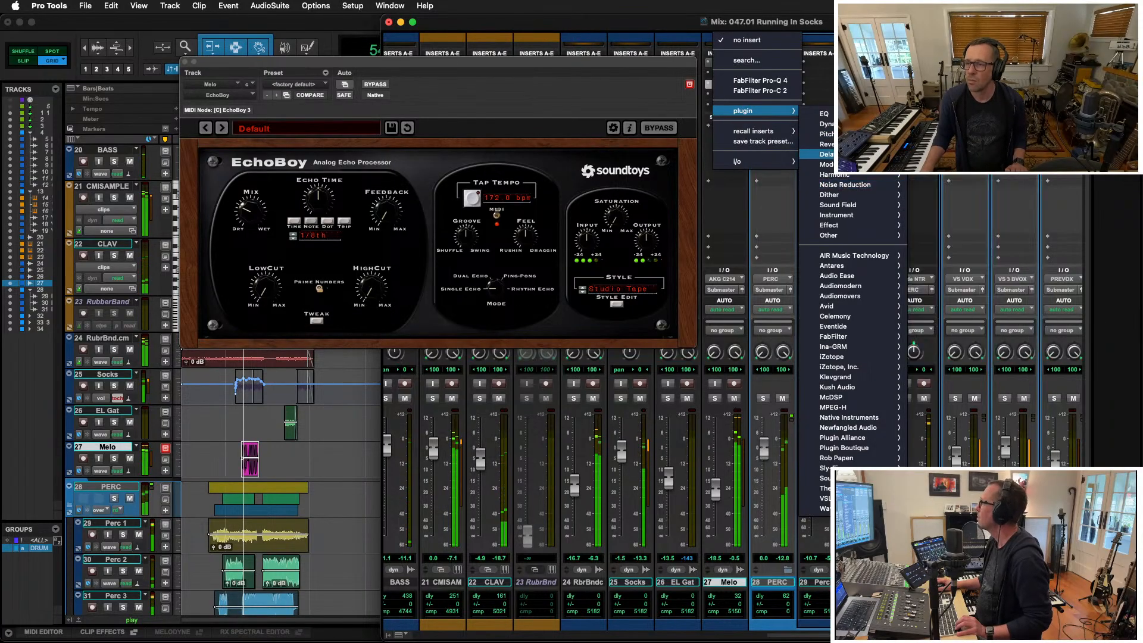
mouse_move(817, 124)
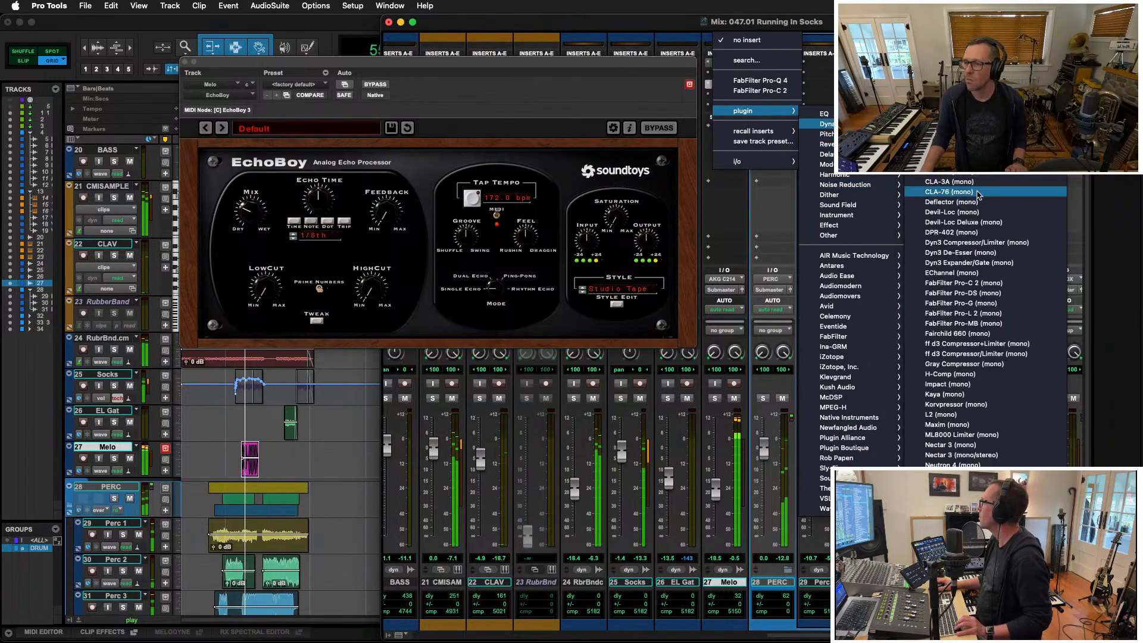
click(977, 192)
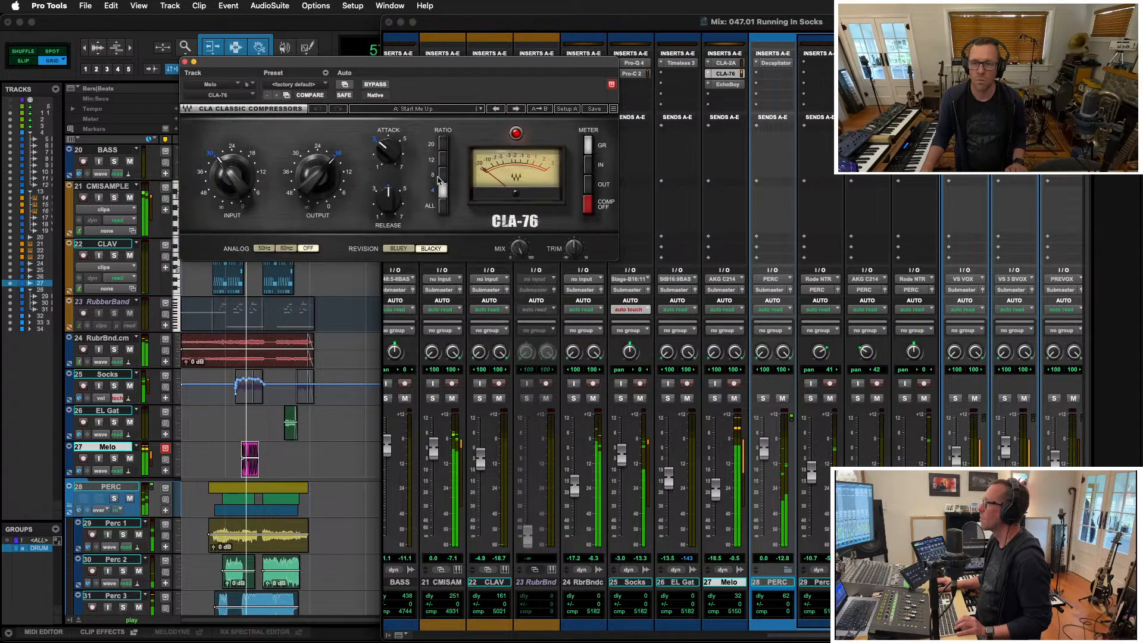
Try the CLA-76 ratio at ALL, return it to 4, and adjust input, output, attack and release during playback
click(443, 206)
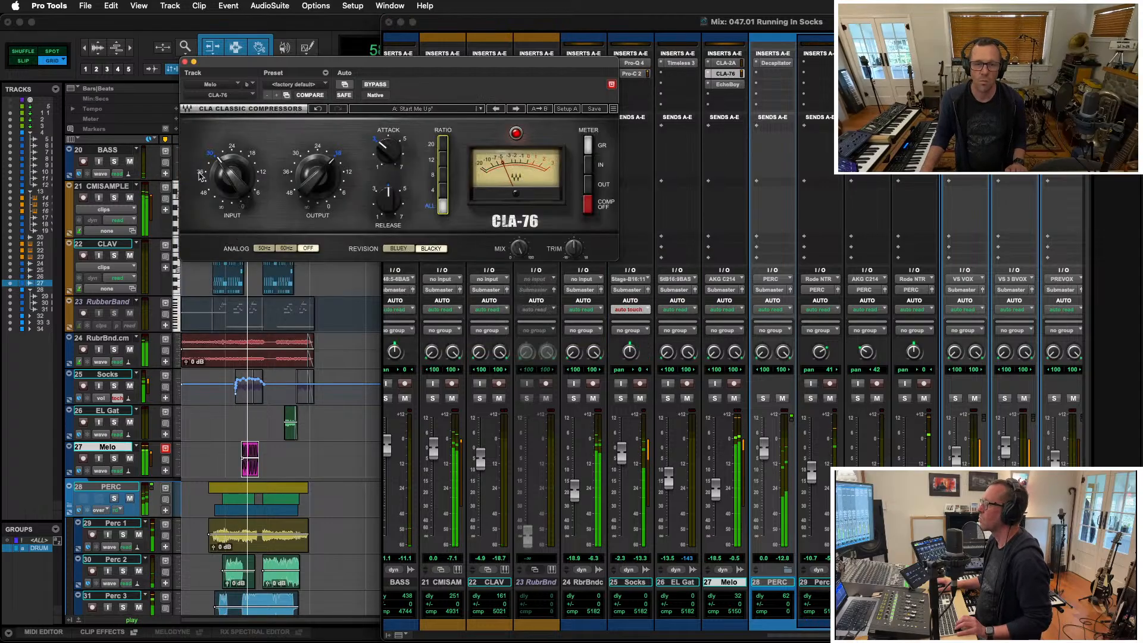
drag(317, 179, 317, 171)
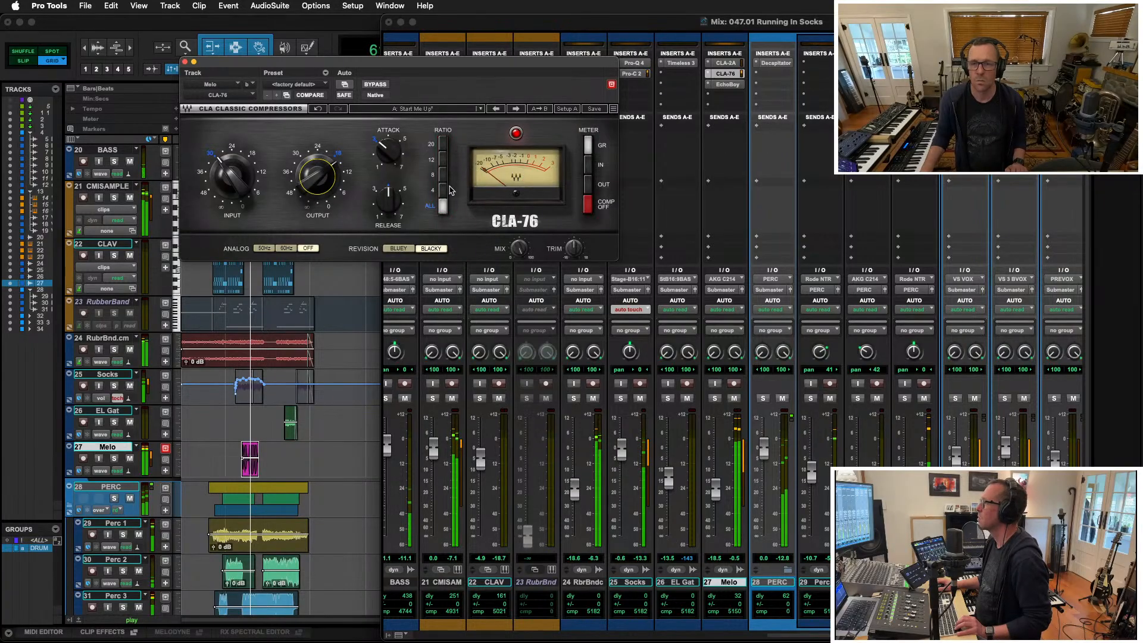
click(441, 189)
mouse_move(231, 177)
mouse_down()
mouse_move(231, 189)
mouse_move(232, 172)
mouse_up()
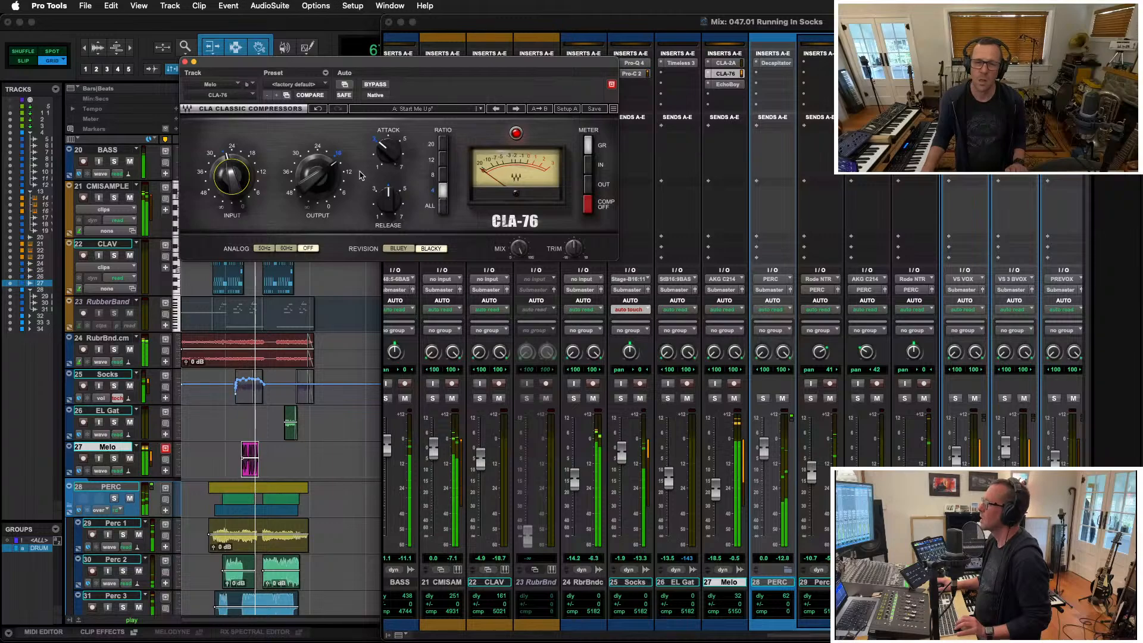
drag(318, 176, 317, 182)
drag(212, 162, 259, 187)
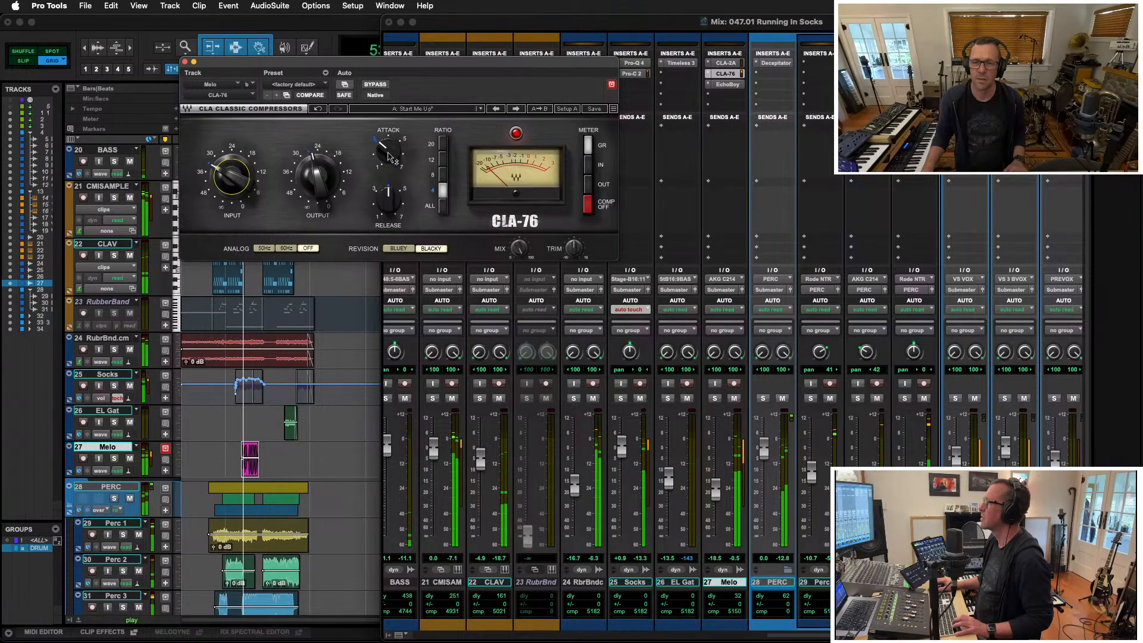
drag(388, 150, 388, 158)
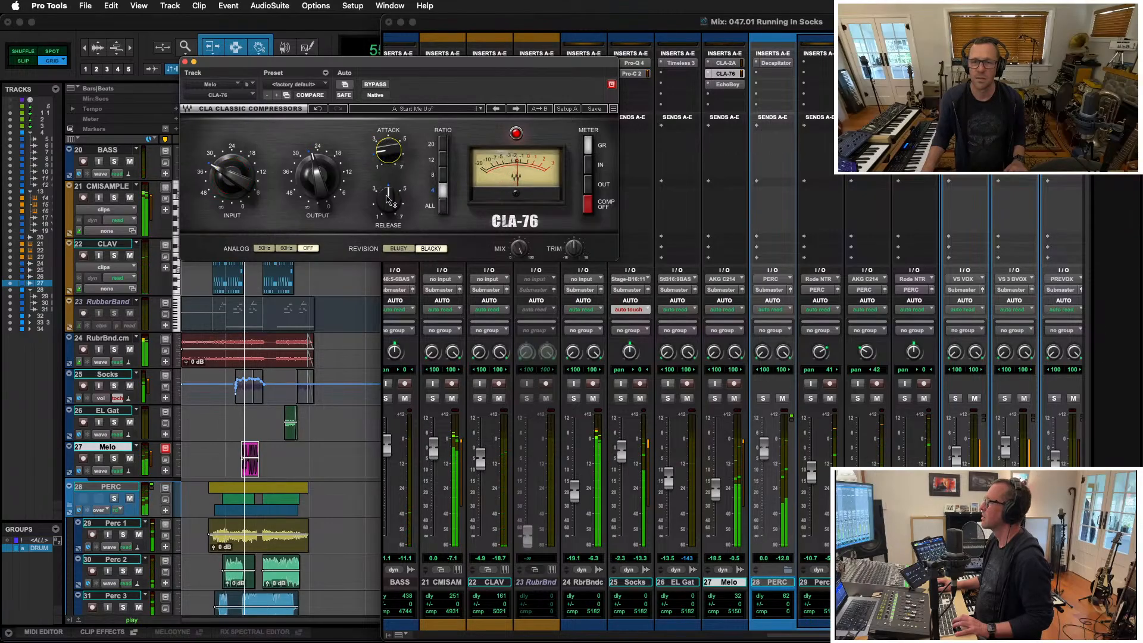
drag(388, 200, 388, 209)
drag(230, 175, 231, 164)
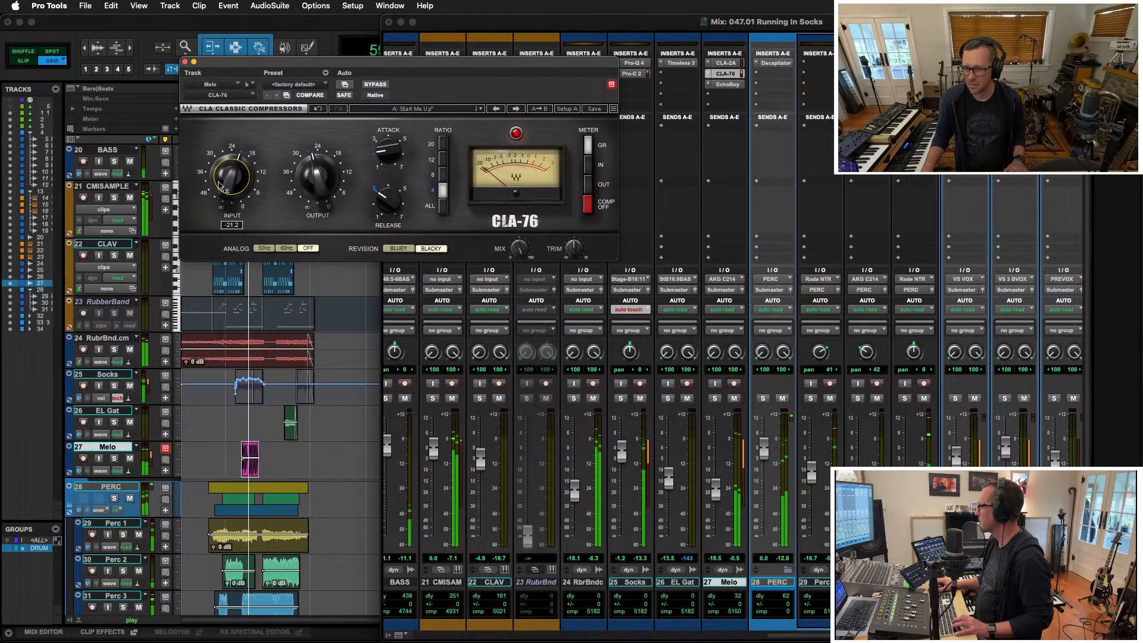
Solo Melo and drive the CLA-76 harder with input around 12, adjusting output and release and setting the ratio to 8
click(718, 403)
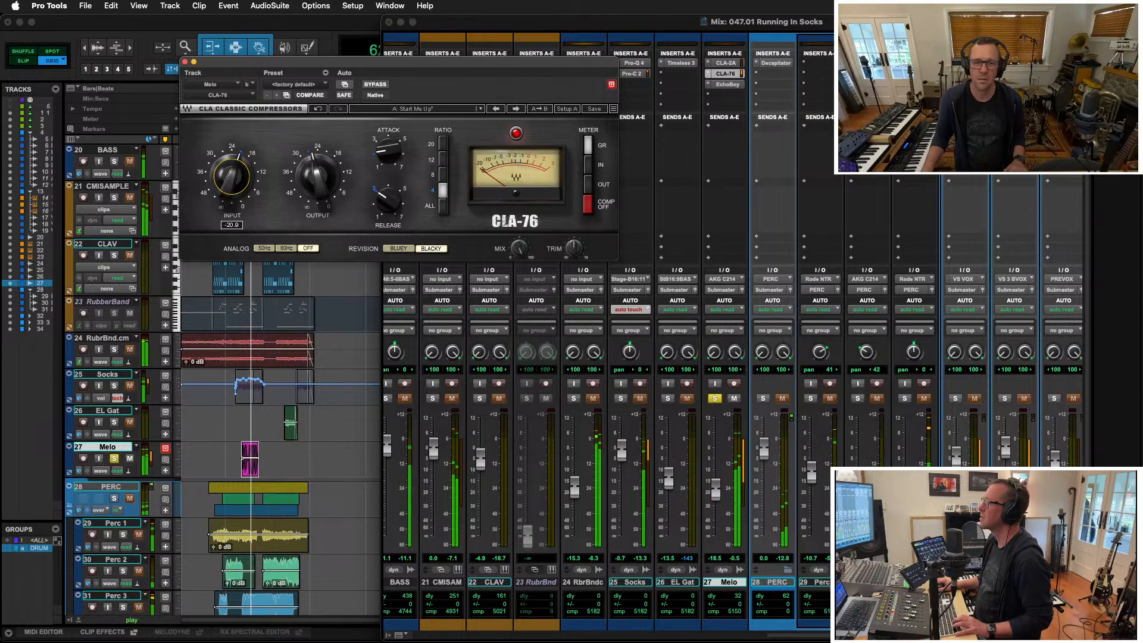
drag(231, 175, 231, 158)
drag(232, 176, 232, 250)
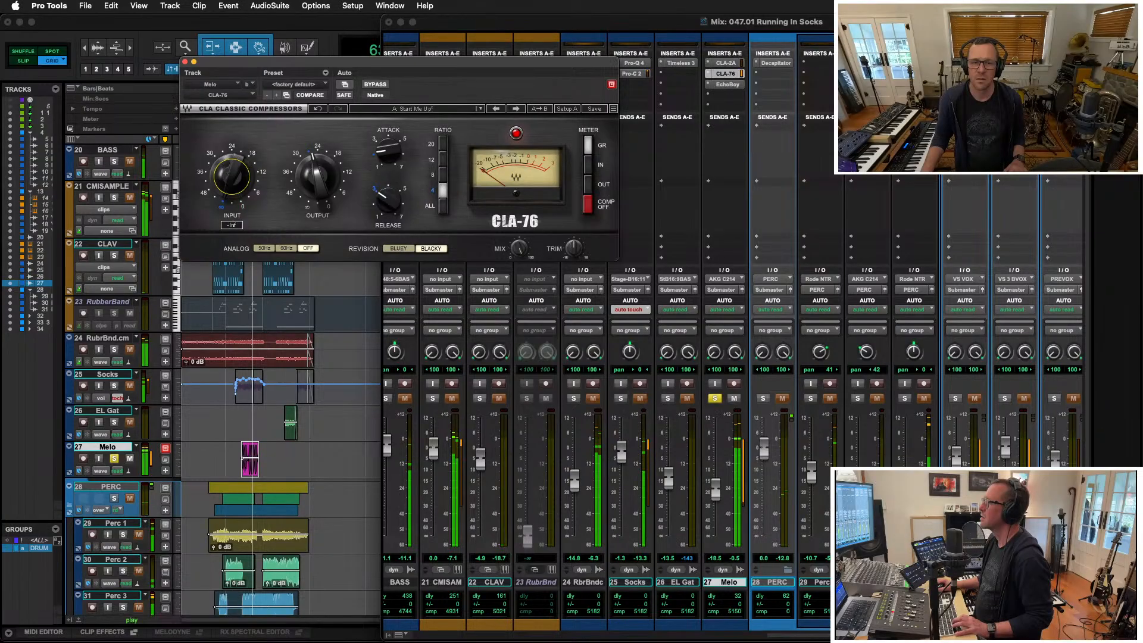
drag(231, 176, 231, 127)
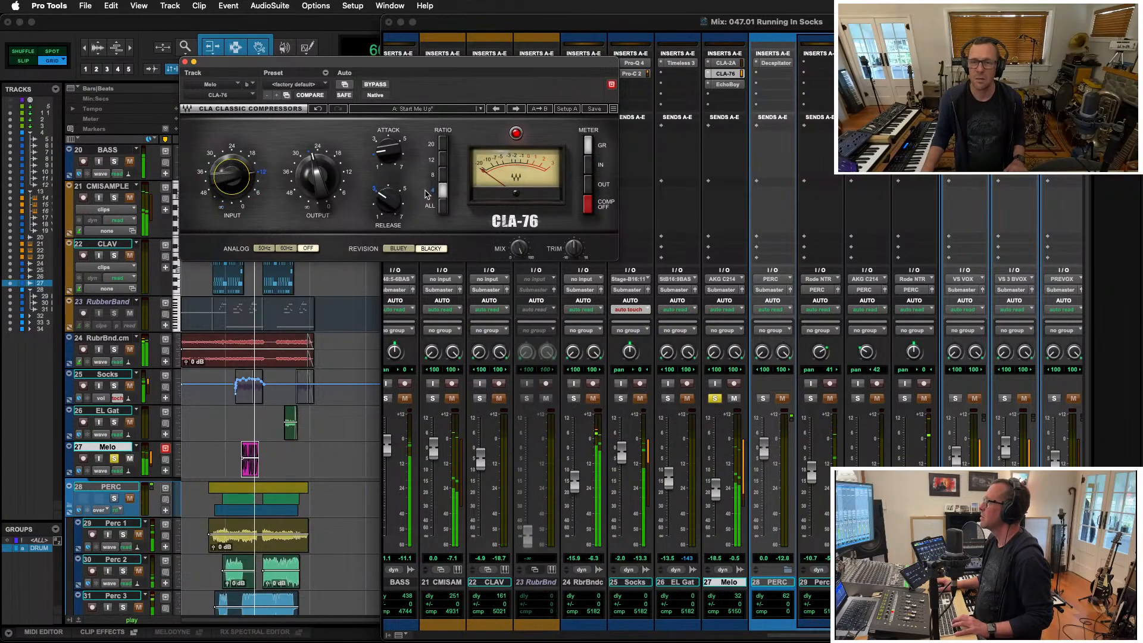
drag(326, 188, 326, 209)
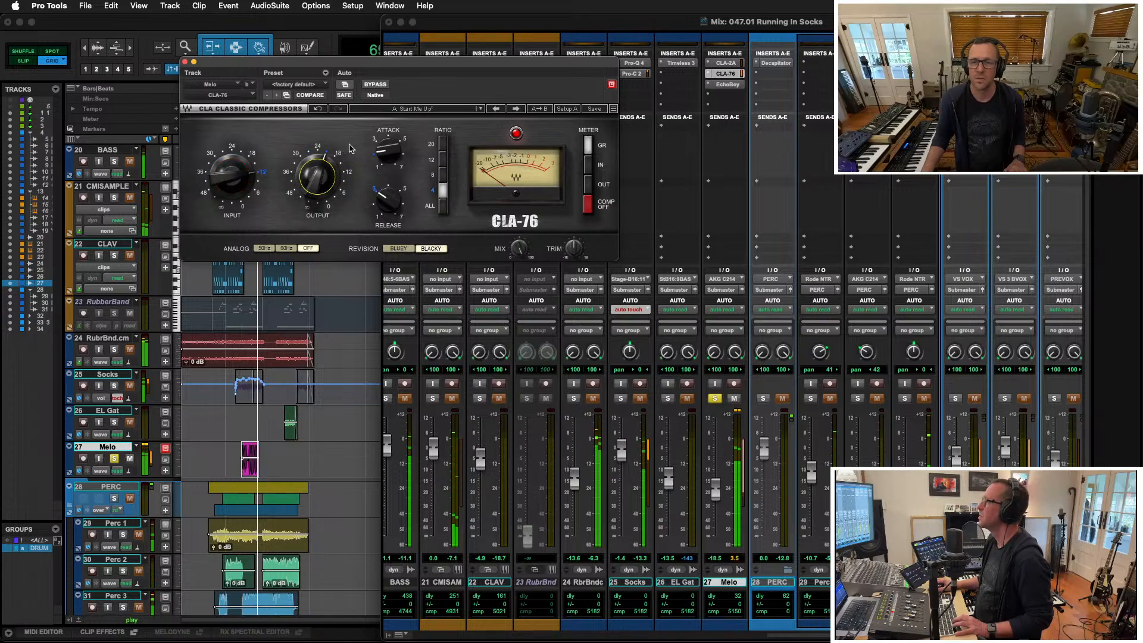
click(443, 174)
drag(388, 201, 388, 210)
click(442, 205)
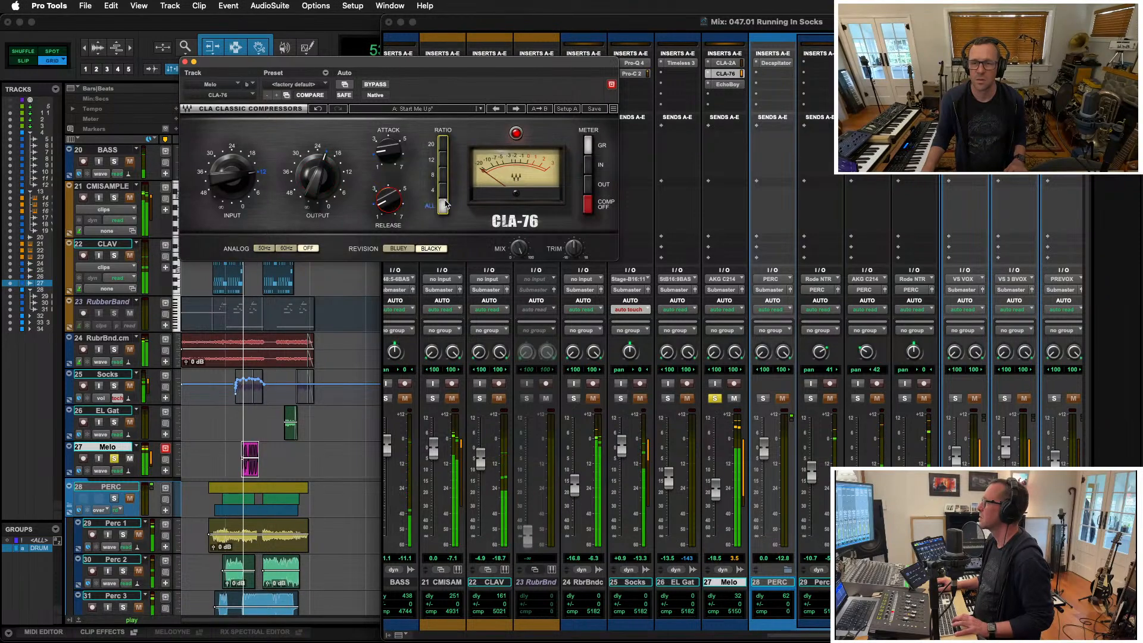
click(443, 174)
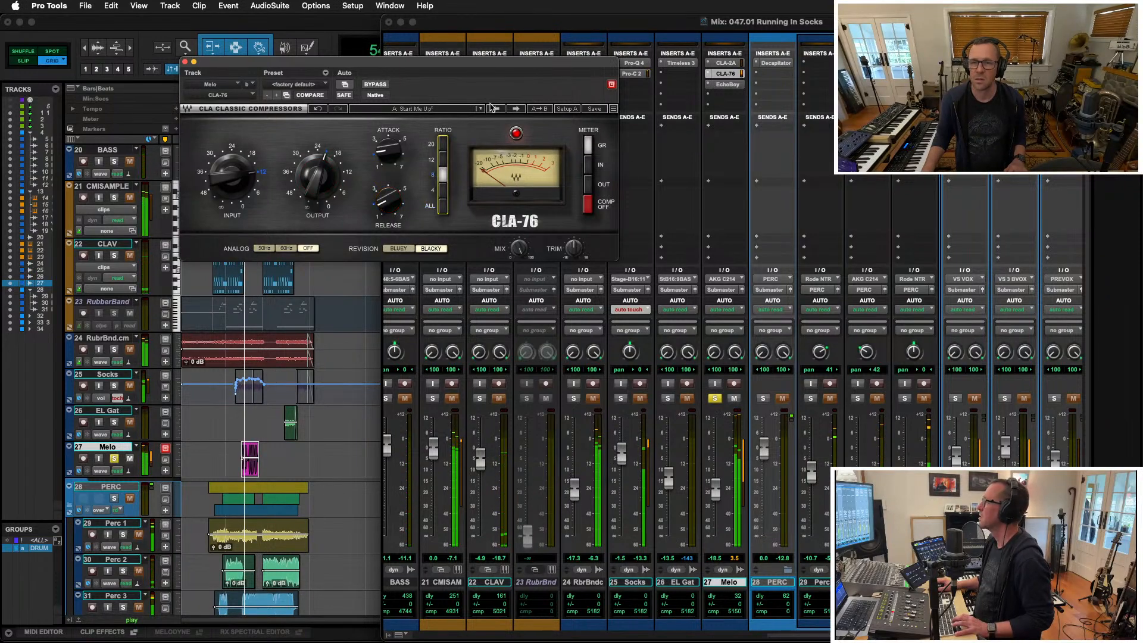
Load the Frank Ocean Vocal preset in the CLA-76 and unsolo Melo to hear it in the mix
click(377, 109)
mouse_move(428, 302)
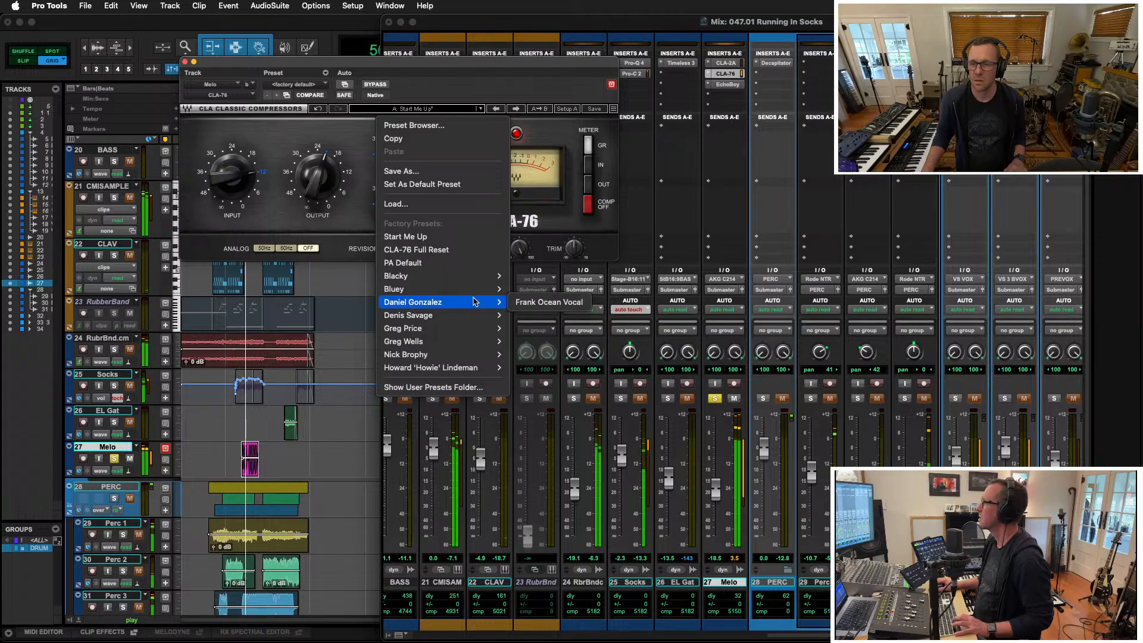
click(536, 301)
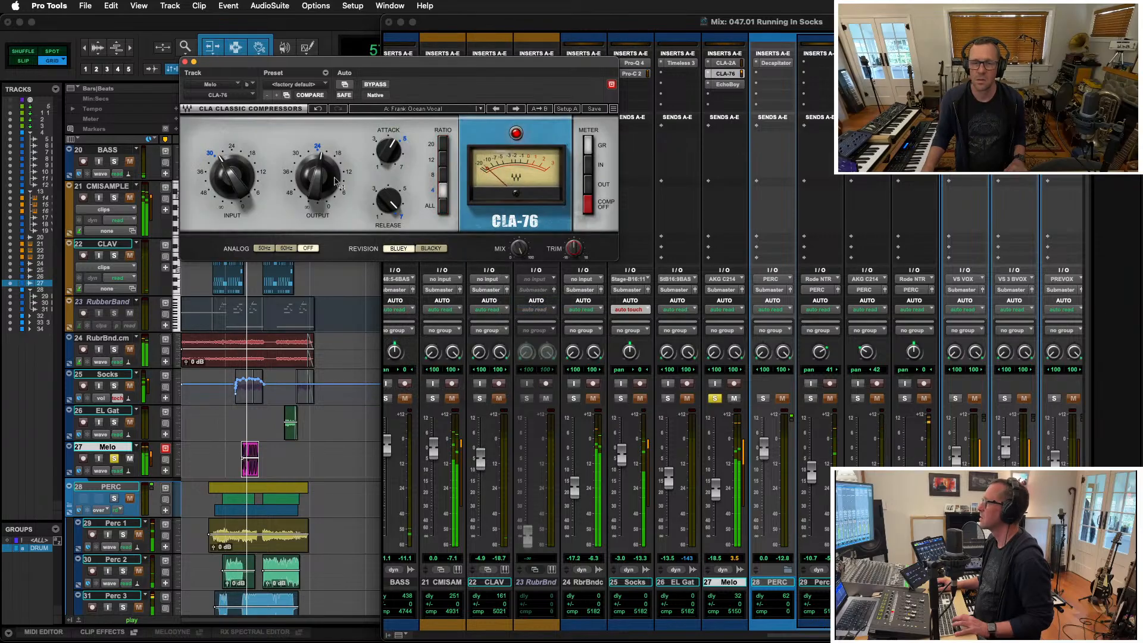
mouse_move(396, 150)
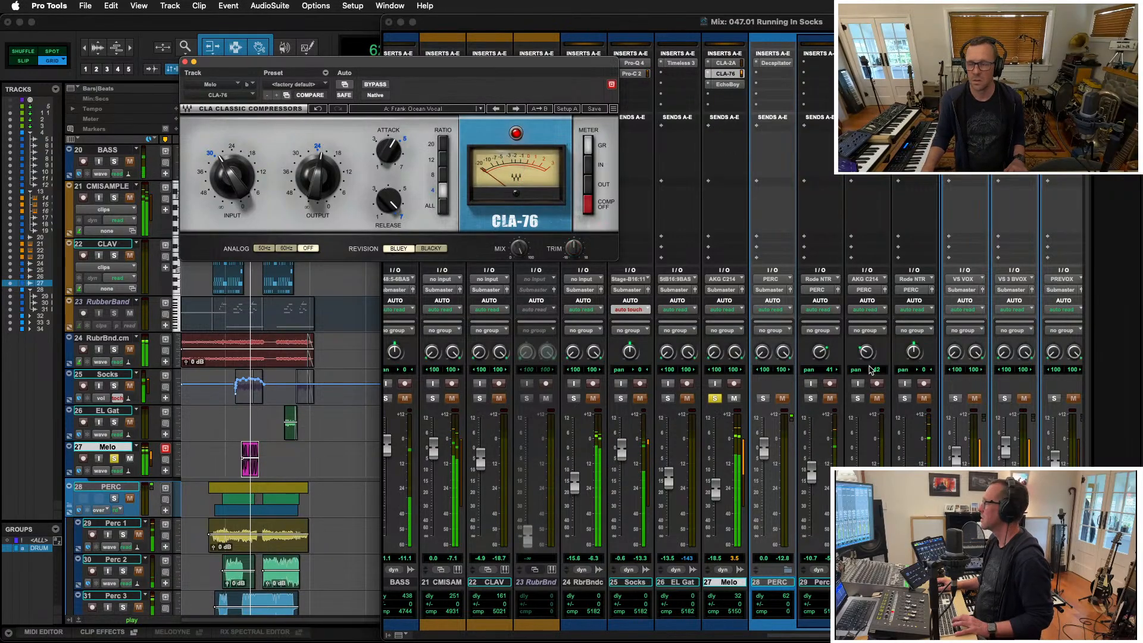
click(714, 398)
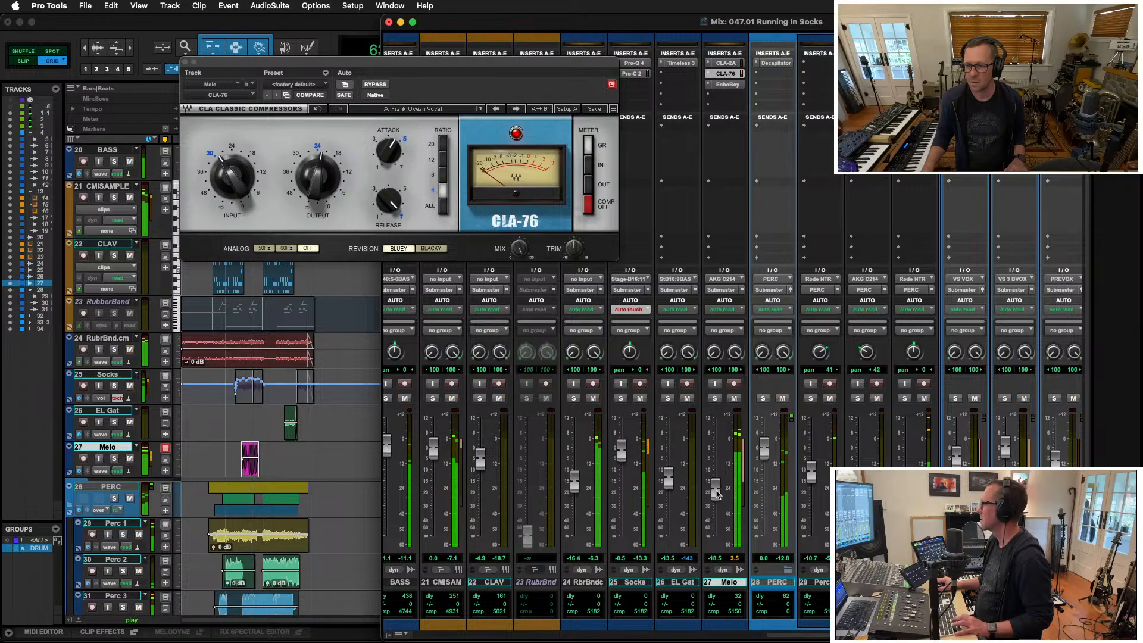
Compare Melo with the CLA-76 active and bypassed, and set the Melo fader to -16.9 dB
drag(715, 489, 715, 479)
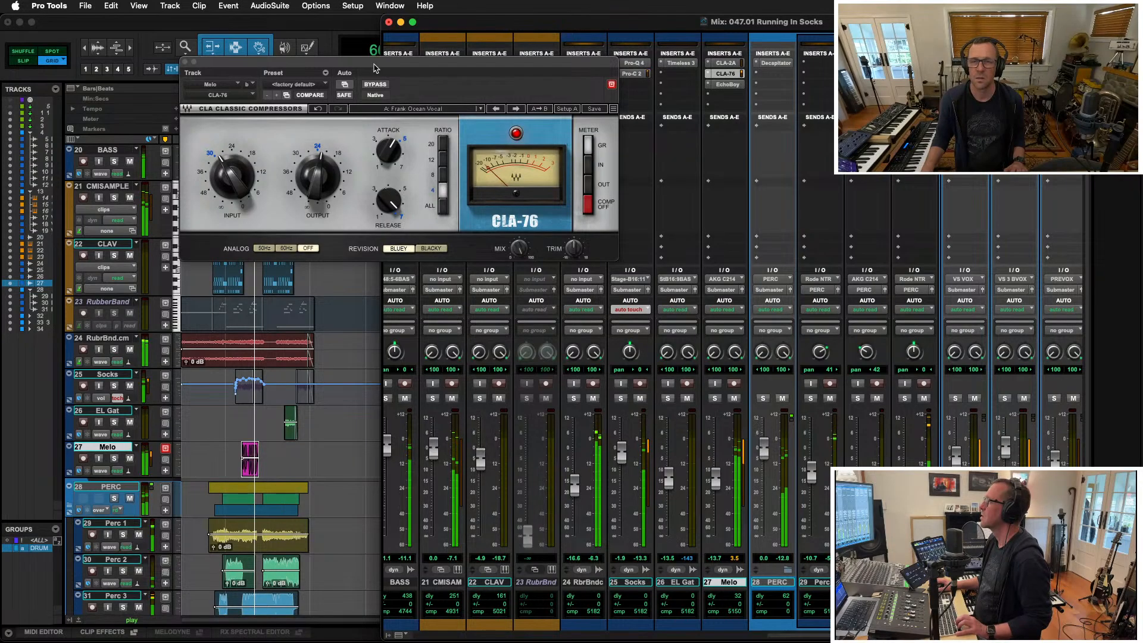
click(380, 85)
click(381, 86)
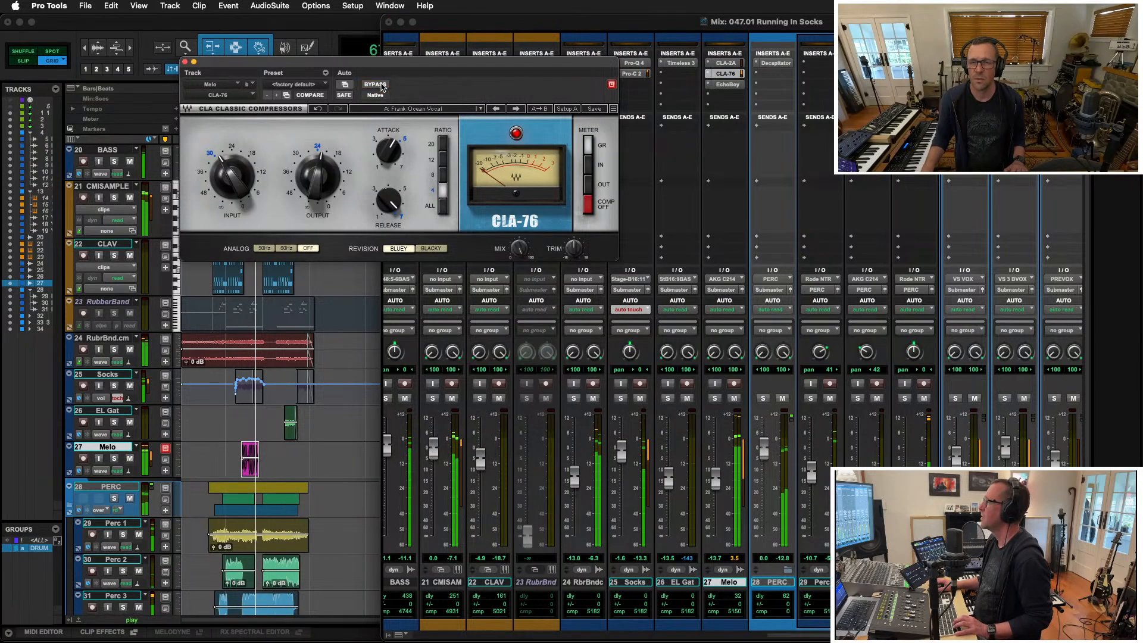
click(381, 85)
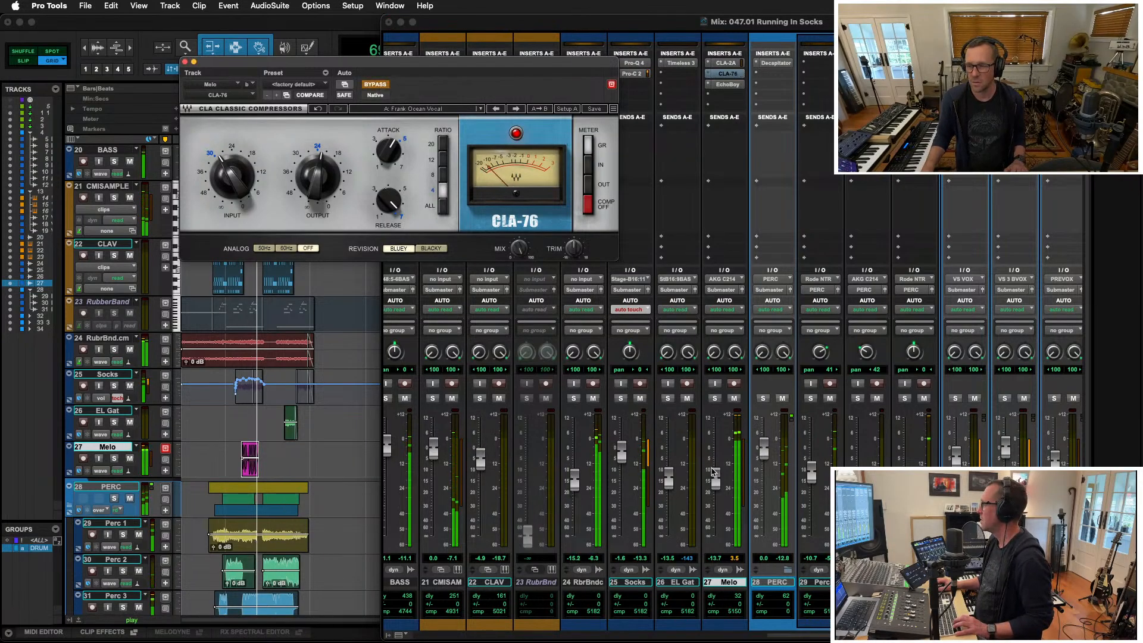
drag(714, 471, 715, 481)
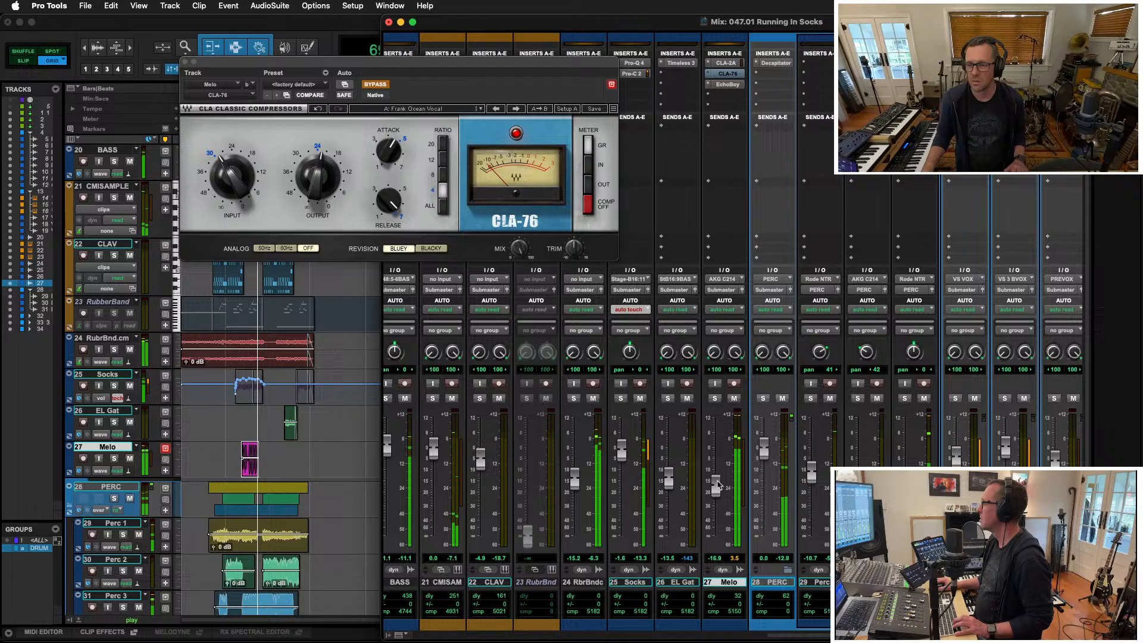
Replace the CLA-76 on Melo with the UBK-2 compressor and set Smash to 35.0%
click(229, 96)
mouse_move(238, 111)
mouse_move(333, 124)
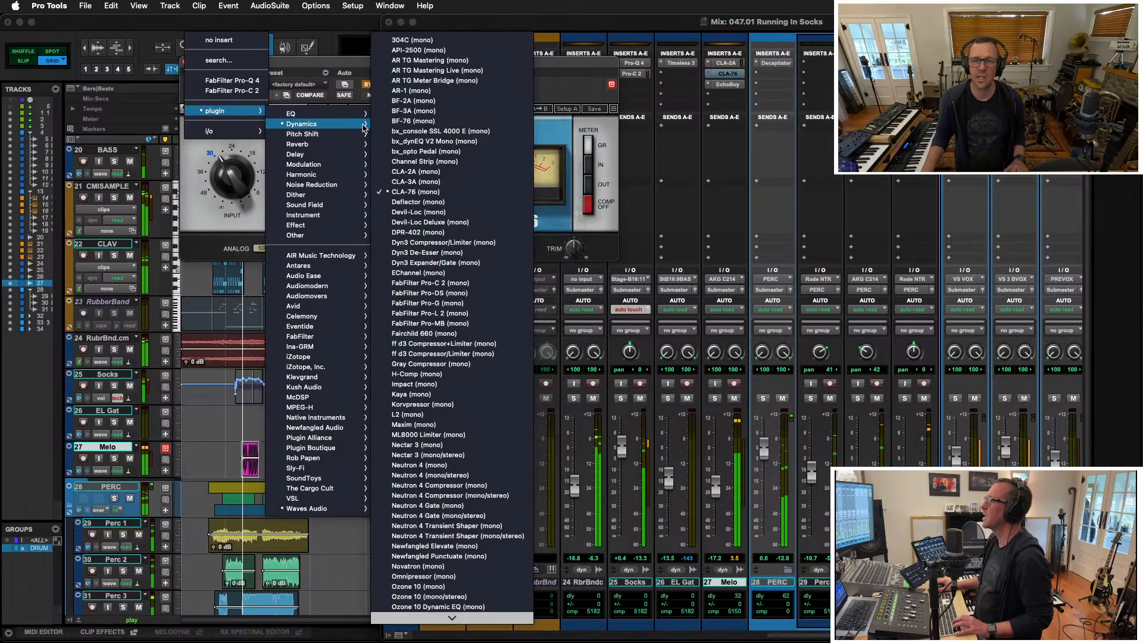
scroll(454, 414, down, 10)
click(455, 586)
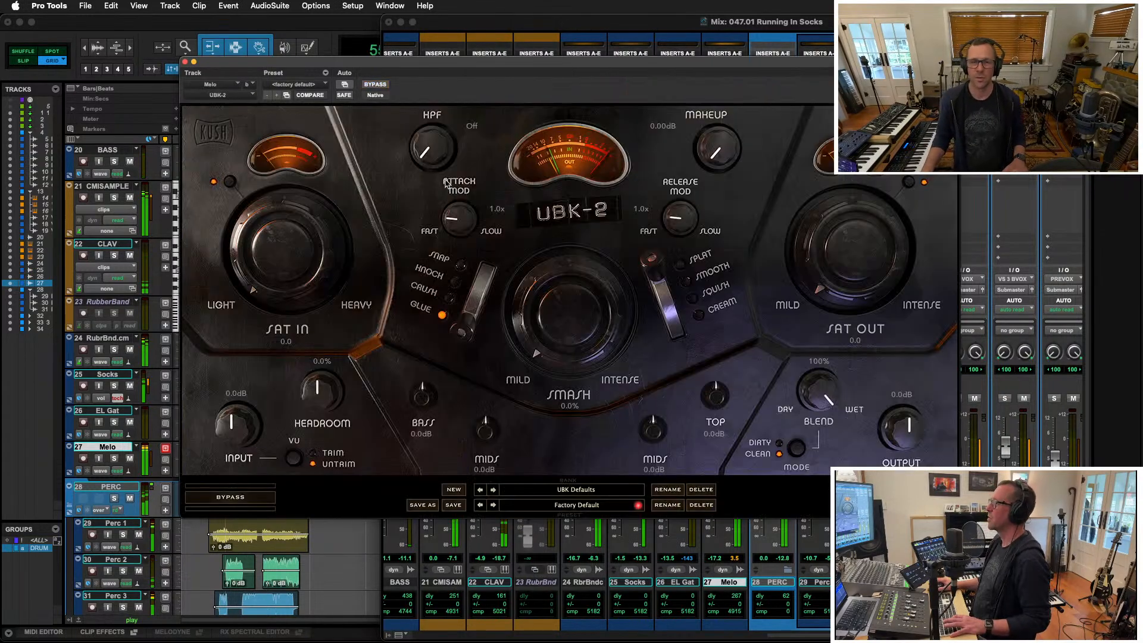
mouse_move(565, 286)
mouse_down()
mouse_move(574, 263)
mouse_move(556, 272)
mouse_up()
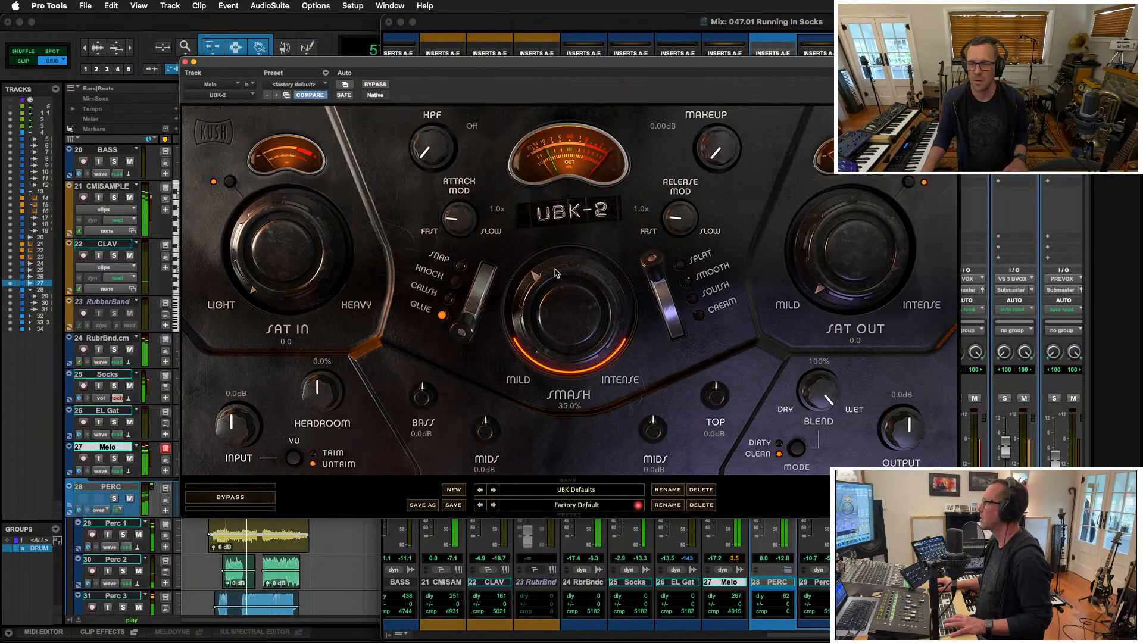
Compare the Crush and Glue modes on Melo's UBK-2, keep Glue, and set Smash to 31.7%, Makeup to 3.50 dB and Sat Out to 17.3
click(448, 299)
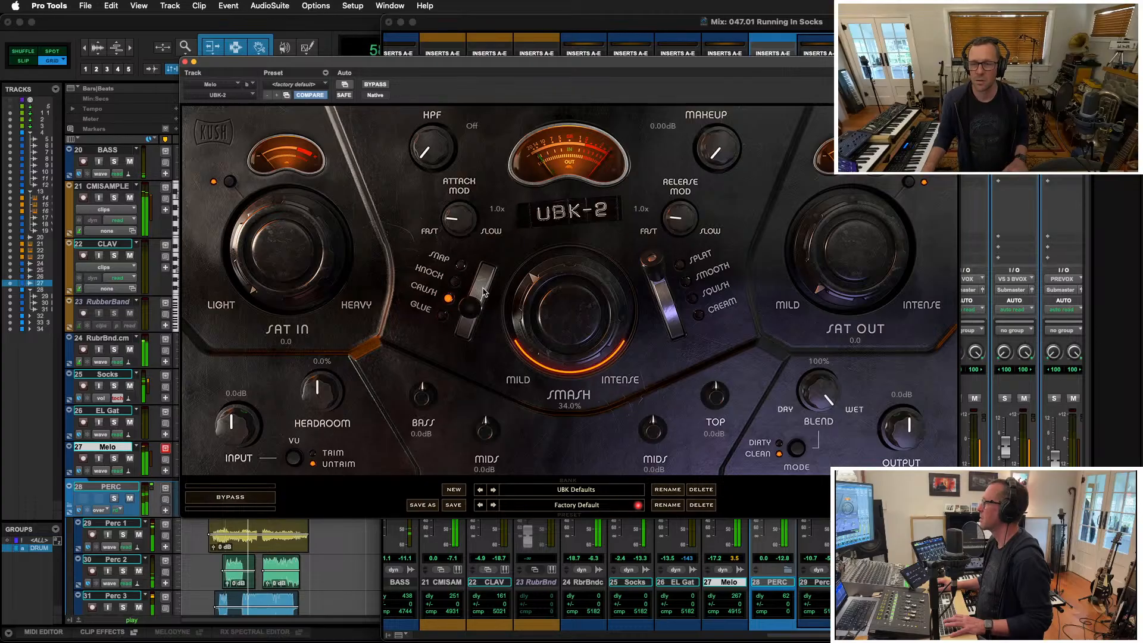
click(443, 320)
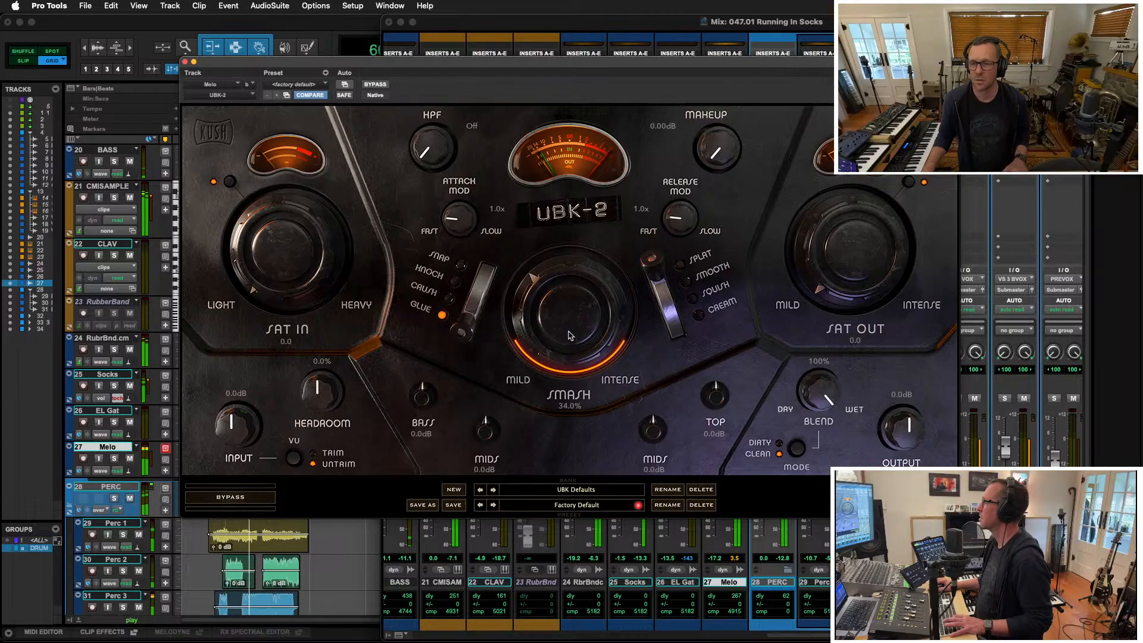
drag(568, 335, 563, 339)
drag(831, 309, 832, 262)
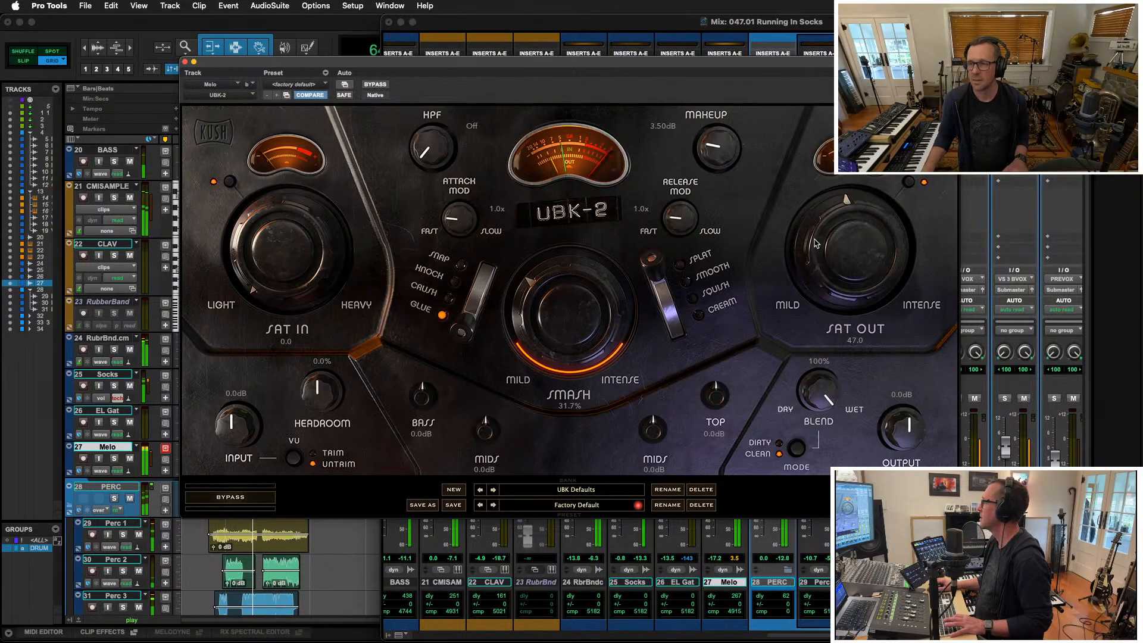
drag(815, 243, 811, 295)
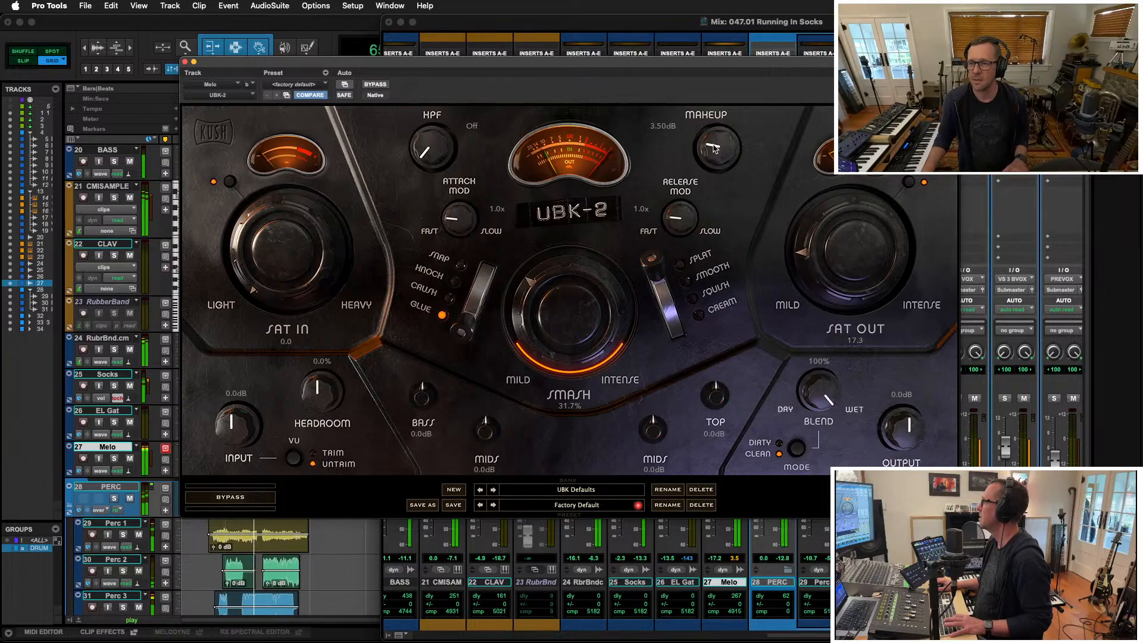
Switch the UBK-2 release to Cream, set Sat In to 18.3, Smash to 34.7%, Sat Out to 23.6 and Output to 0.8 dB, and close it
click(700, 317)
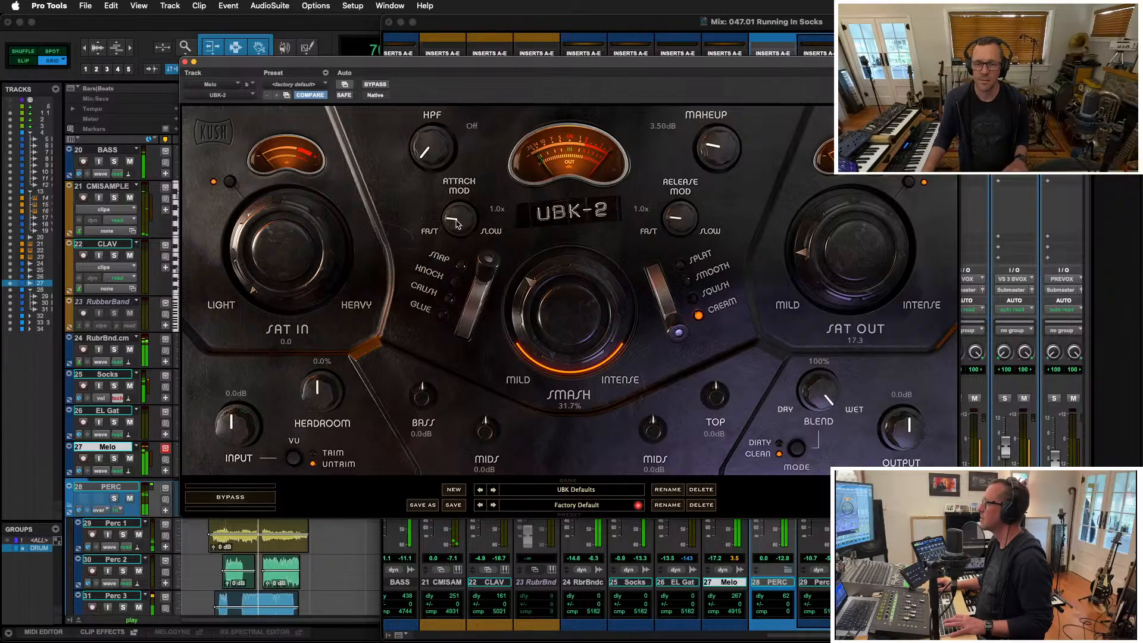
drag(257, 275, 259, 244)
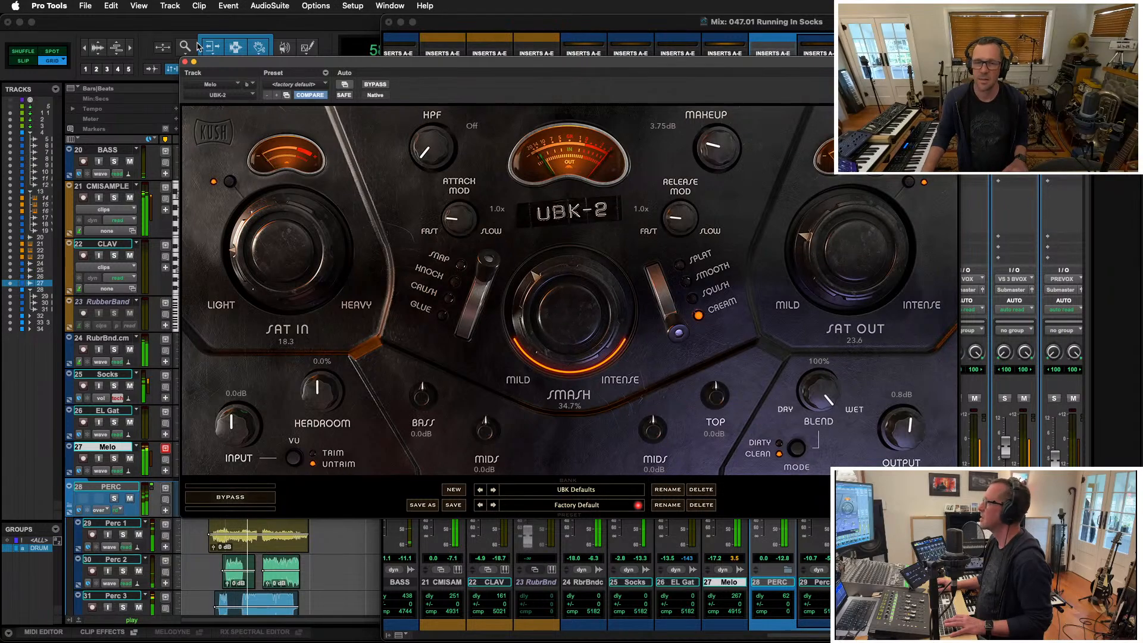
click(185, 62)
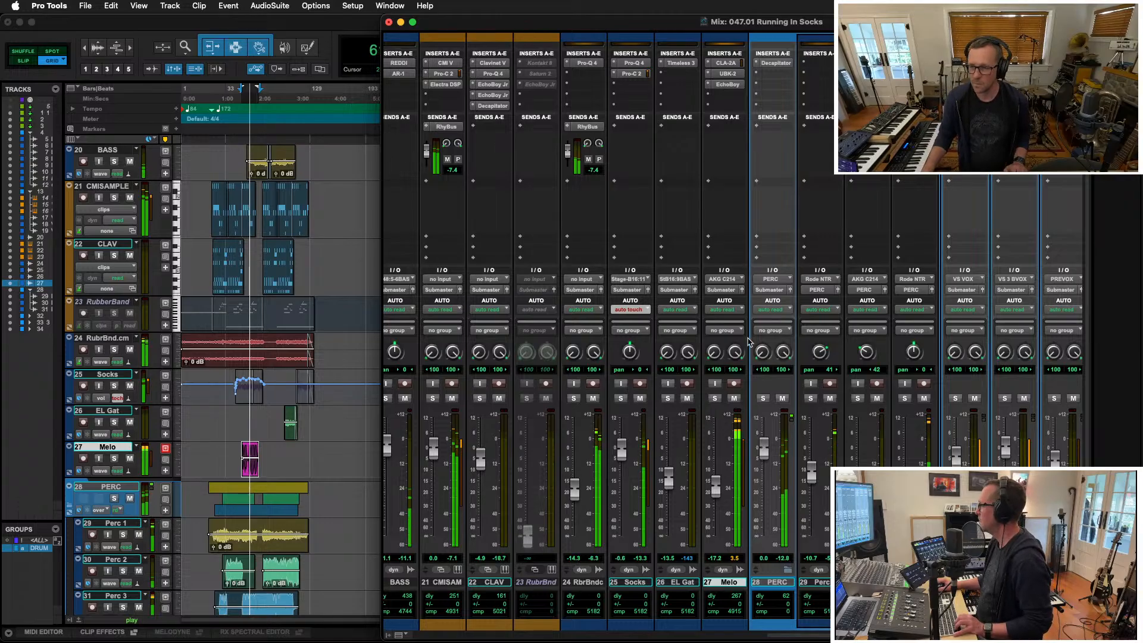
Open Melo's EchoBoy, raise its Feedback slightly, and close the plug-in
click(731, 85)
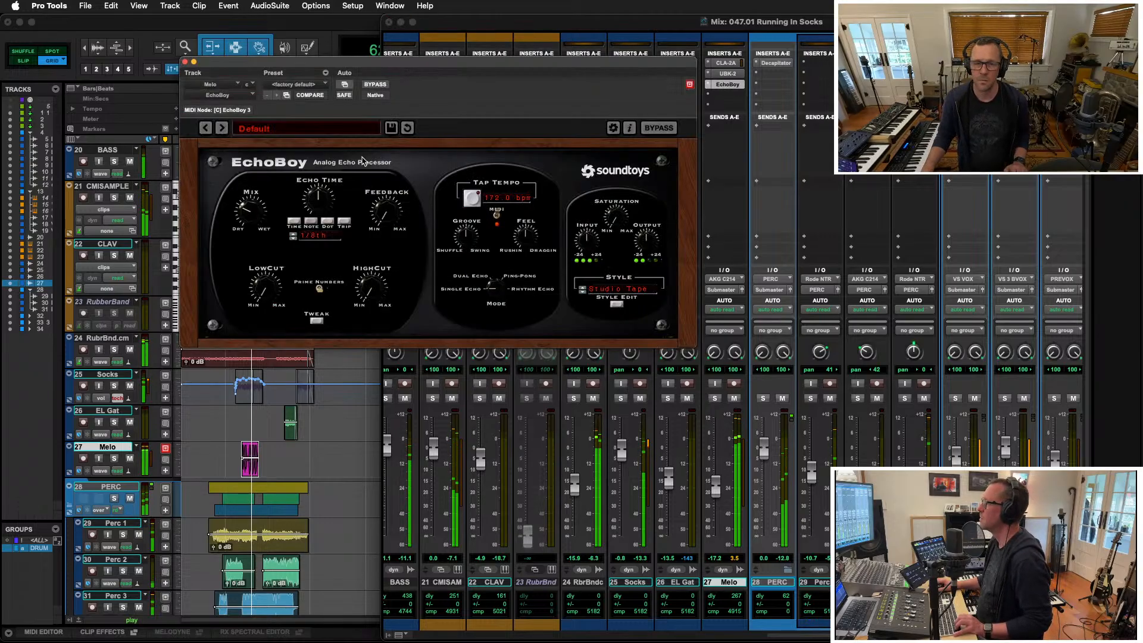
drag(384, 220, 378, 203)
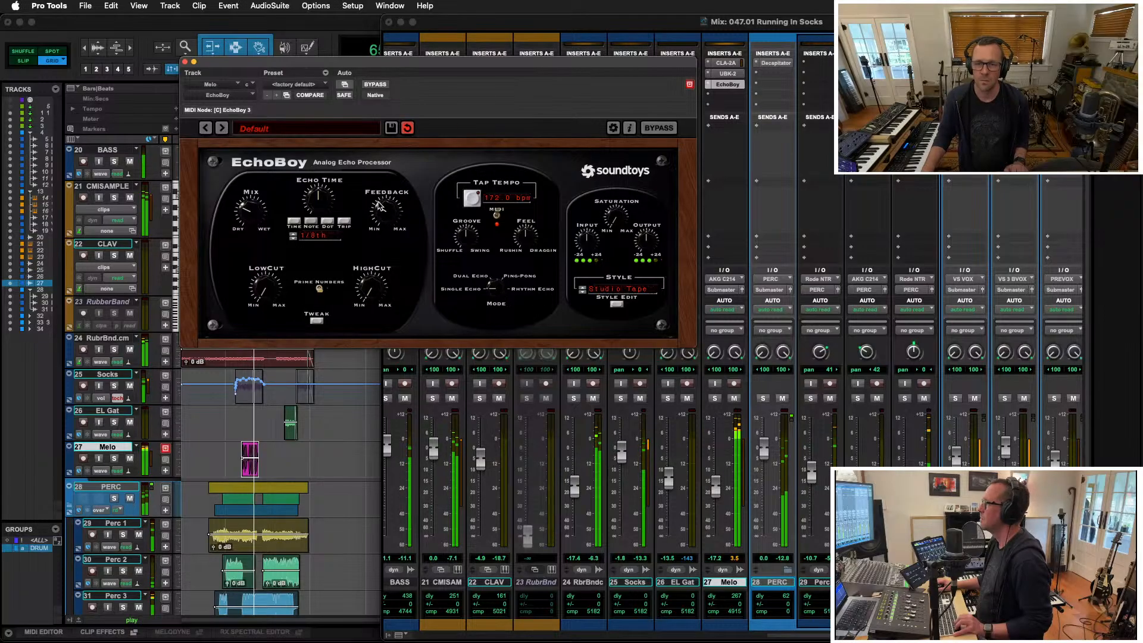
click(184, 61)
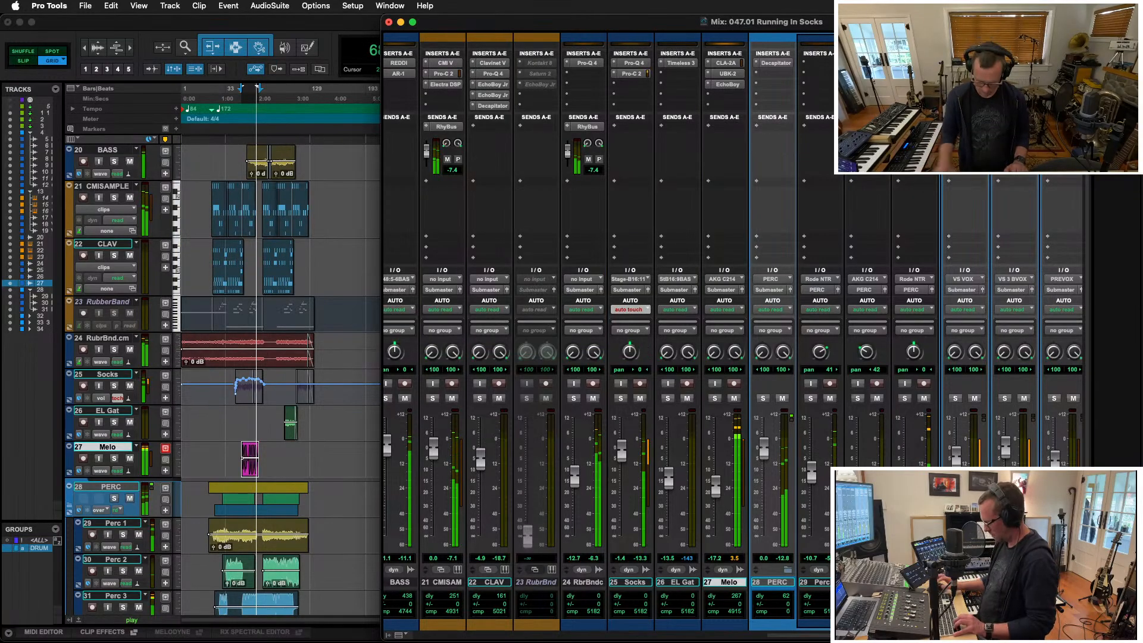
Stop playback and insert the stereo Kramer Tape plug-in in the first insert slot of the Submaster
key(super+equal)
key(super+bracketright)
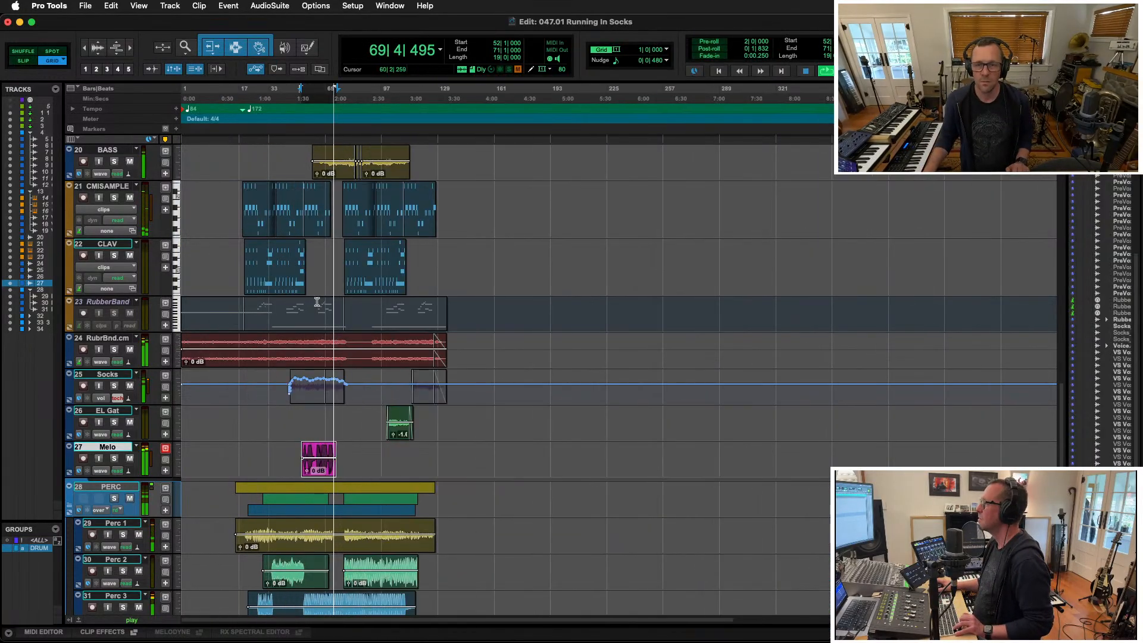
key(super+bracketright)
key(space)
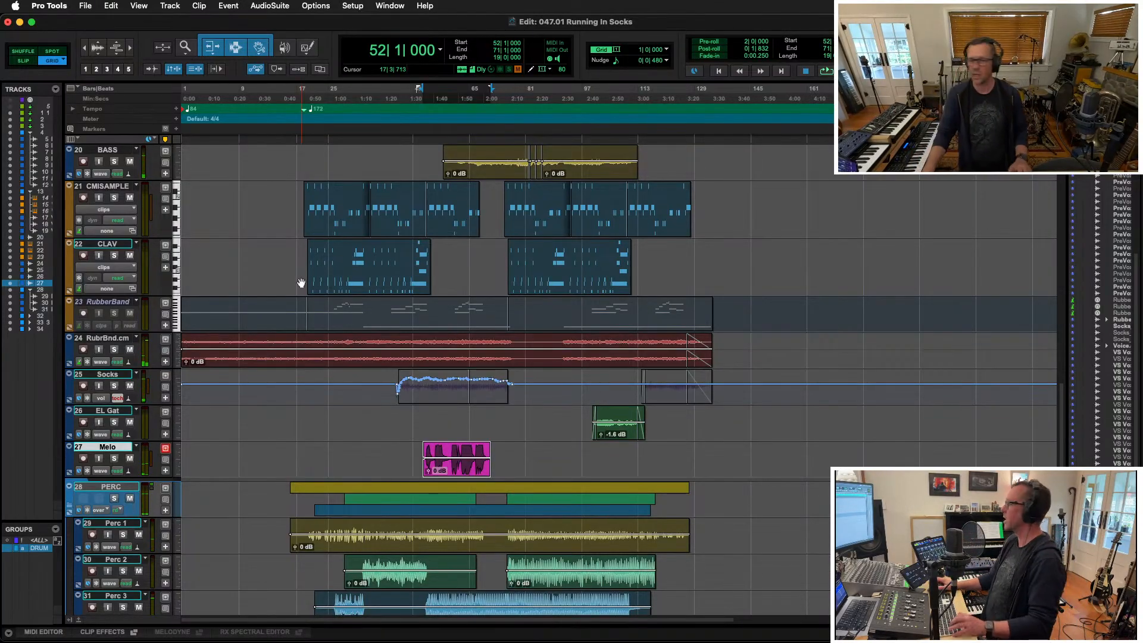
scroll(539, 393, up, 15)
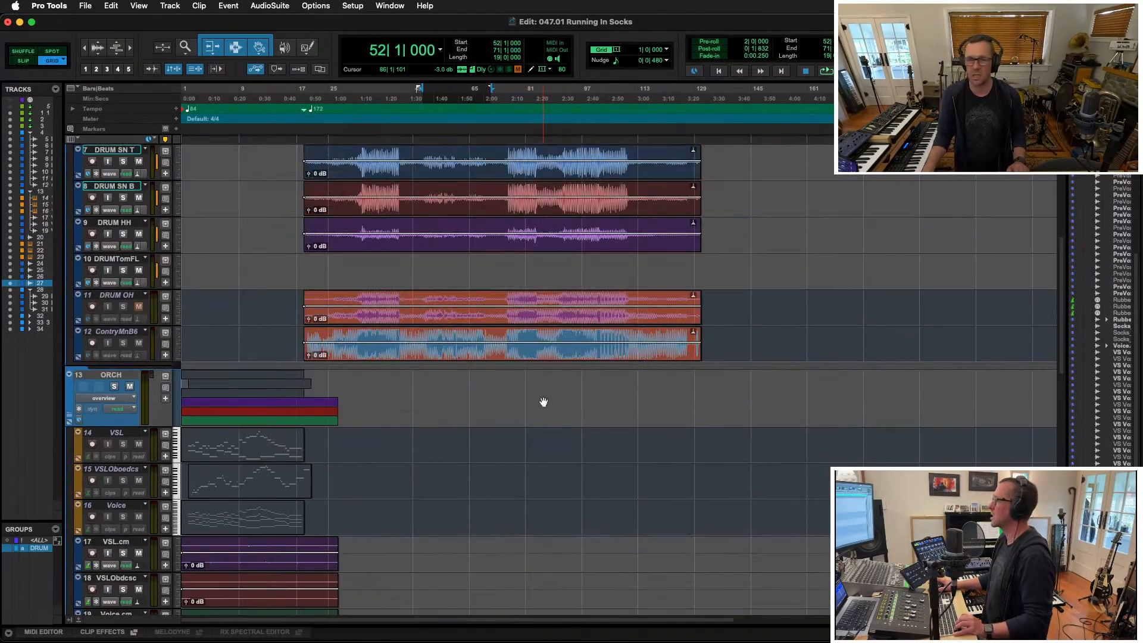
key(super+equal)
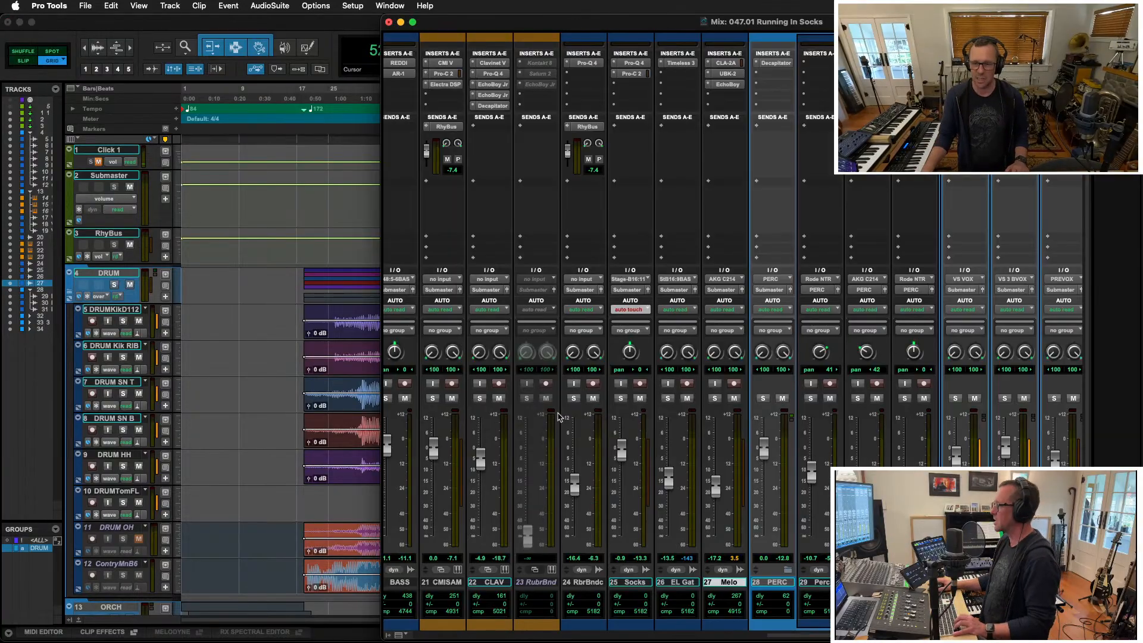
scroll(560, 417, left, 15)
scroll(559, 410, up, 4)
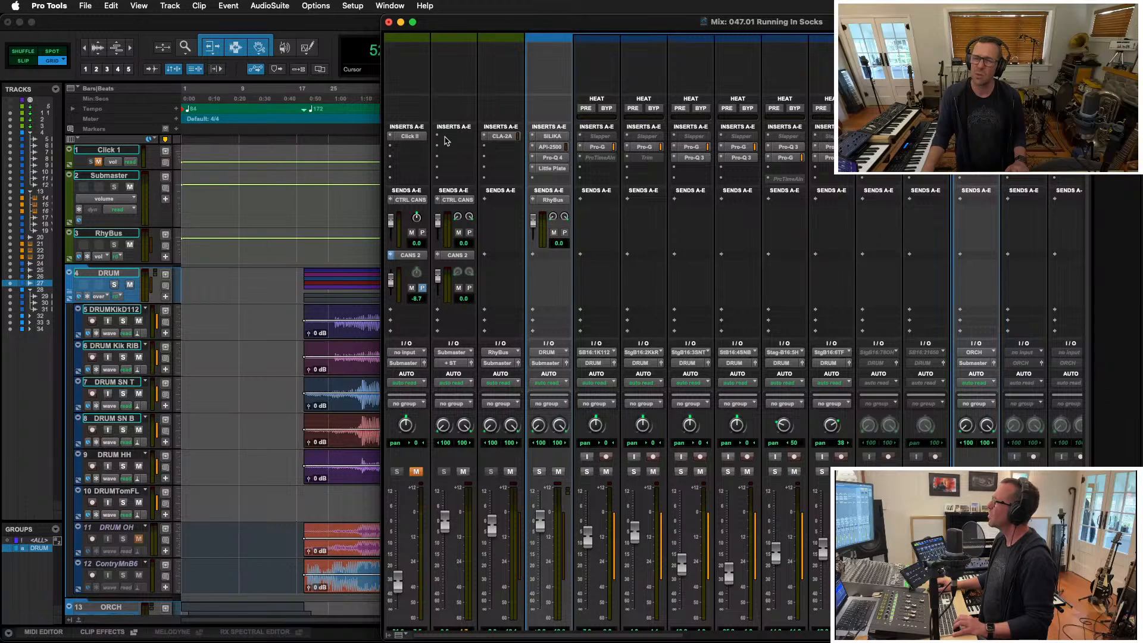
click(445, 140)
mouse_move(575, 143)
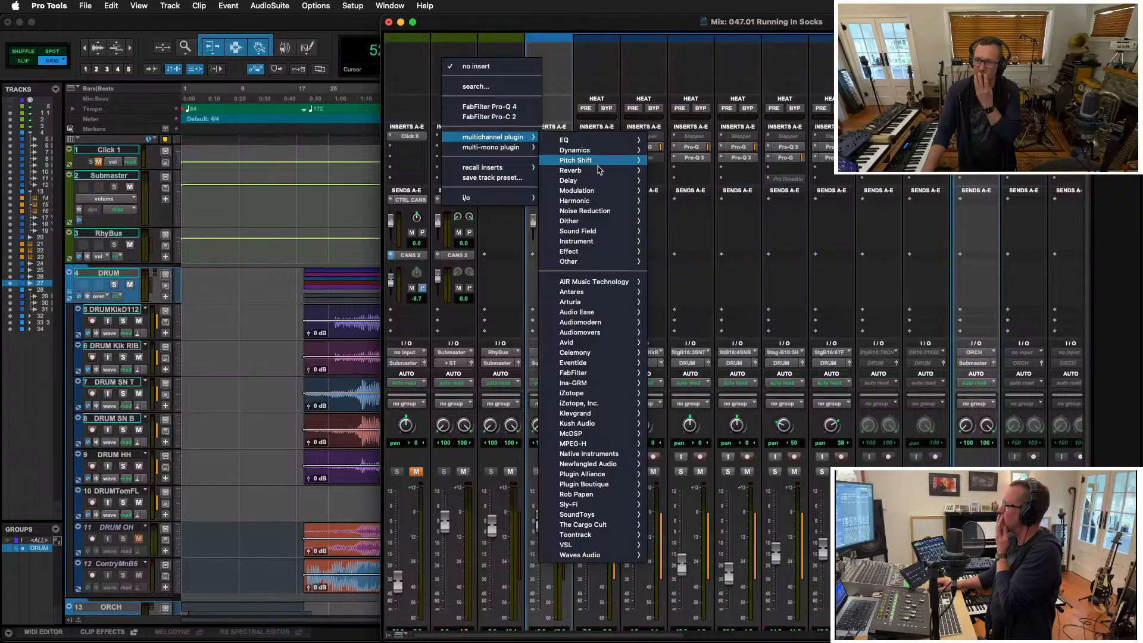
mouse_move(595, 206)
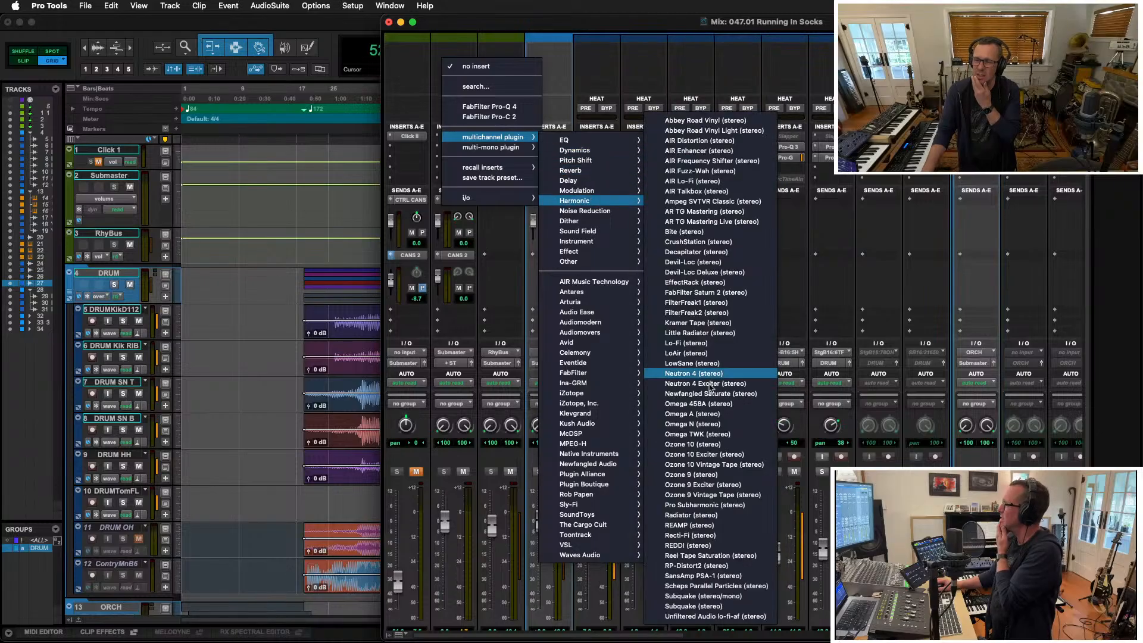
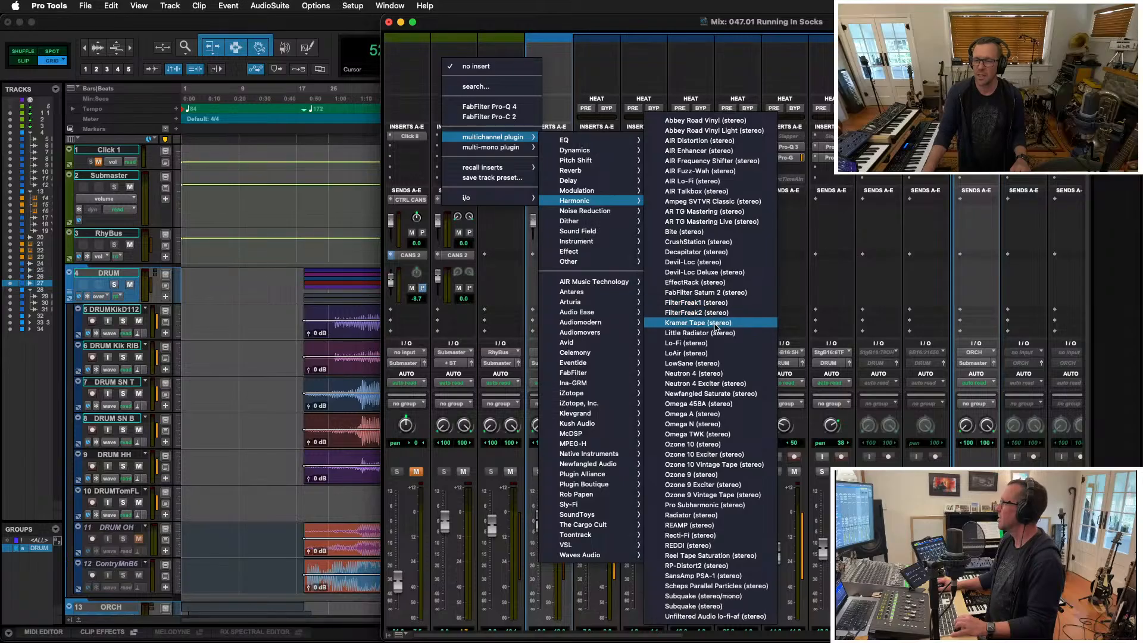
click(712, 323)
Load the Mastering Big and Open preset in Kramer Tape and compare it with the plug-in bypassed during playback
click(364, 109)
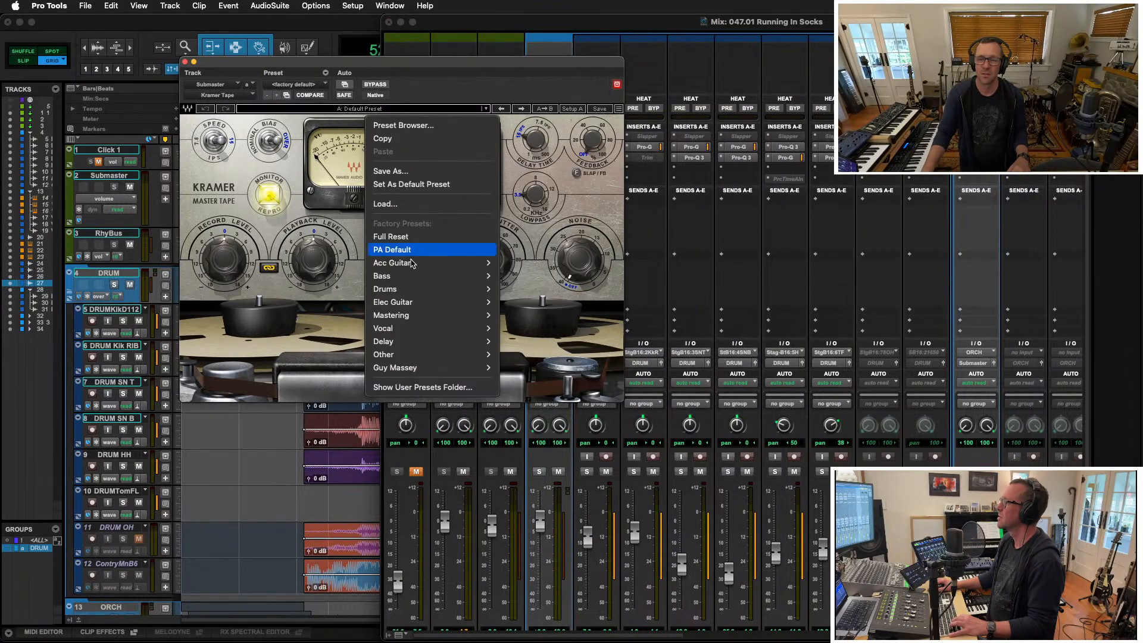
mouse_move(409, 321)
click(560, 316)
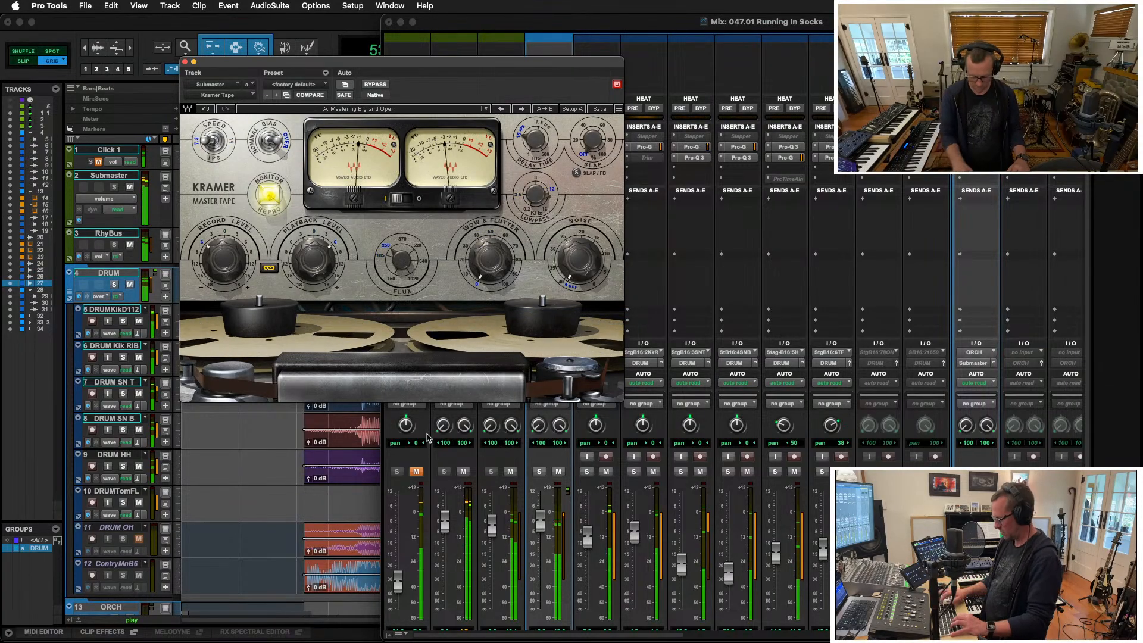
key(super+equal)
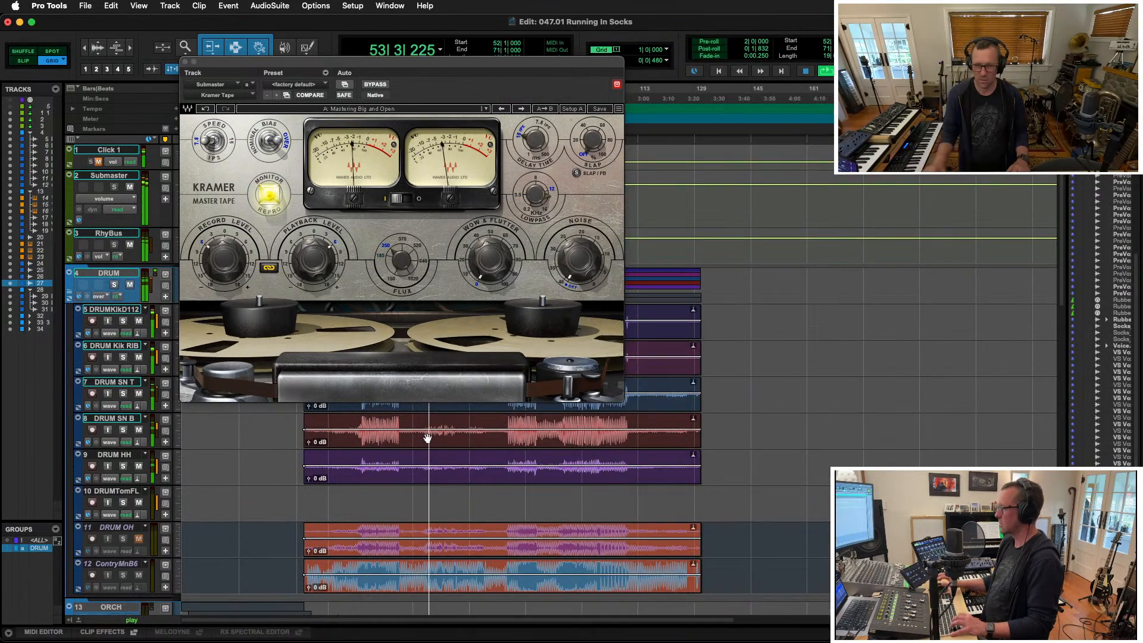
click(378, 86)
click(378, 87)
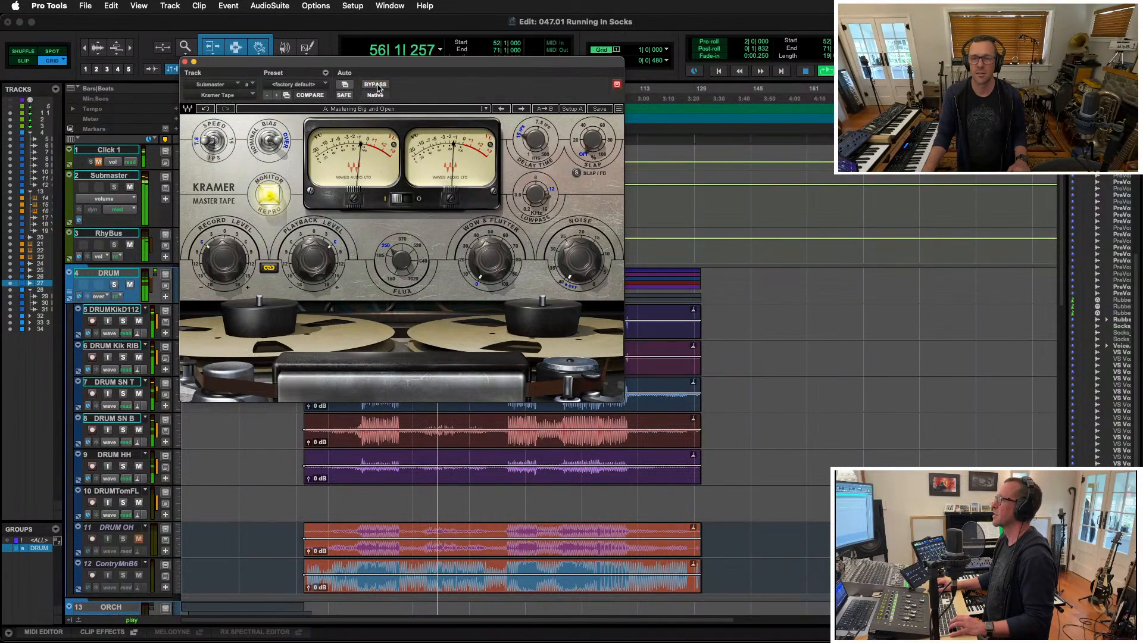
Audition neighbouring Kramer Tape presets such as Mastering Clean and Open and Mastering Crunchy, return to Mastering Big and Open, and check it against bypass
click(521, 109)
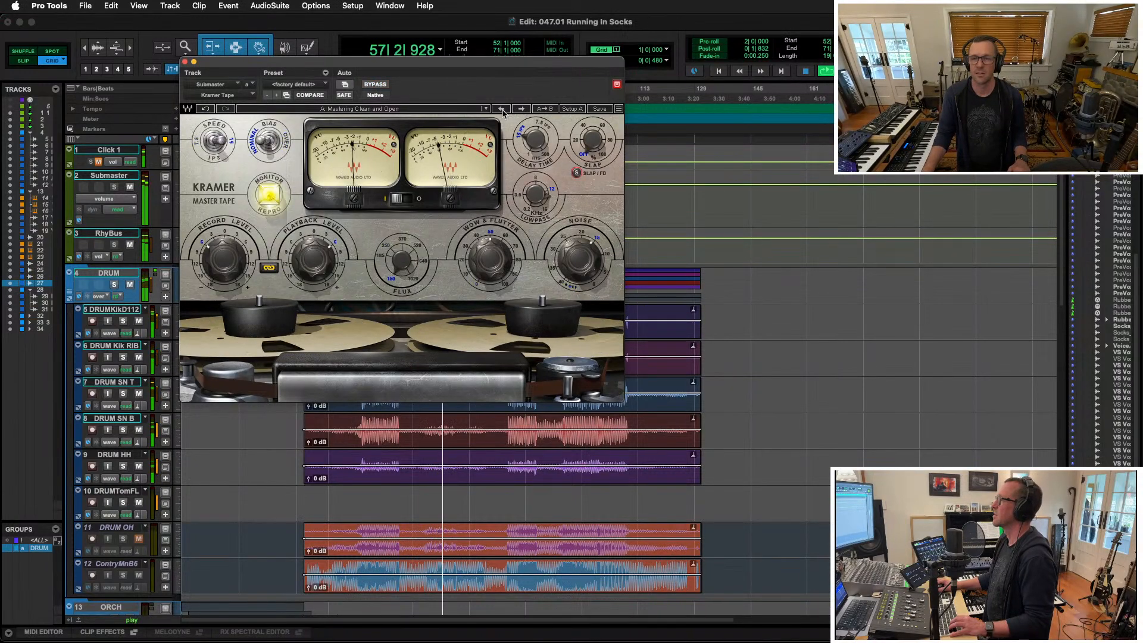
click(503, 110)
click(502, 110)
click(521, 110)
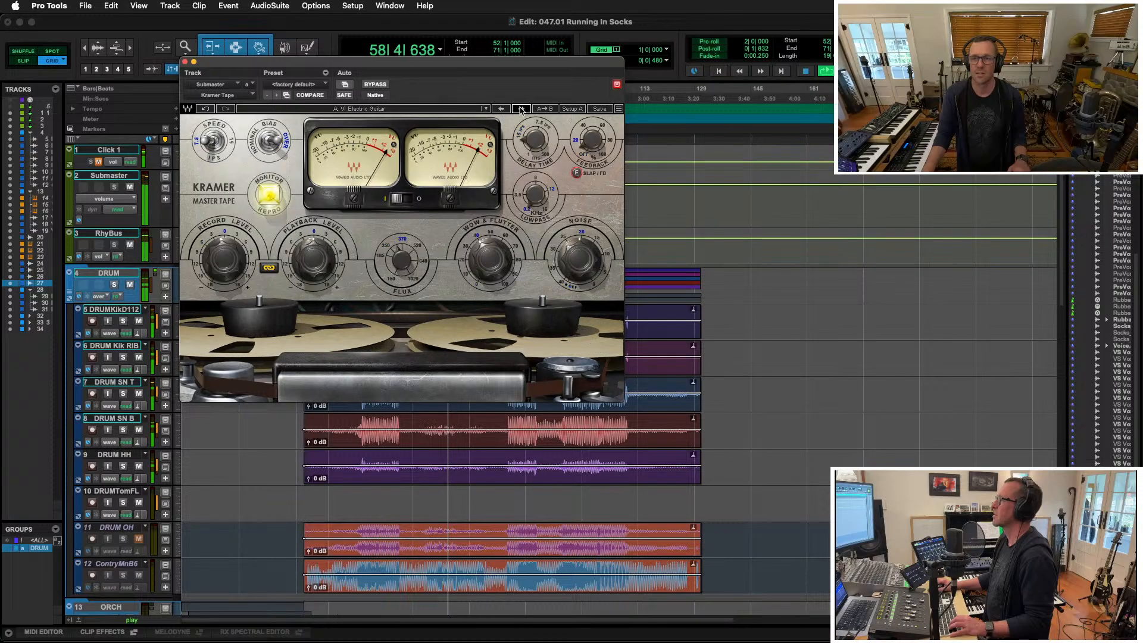
click(521, 110)
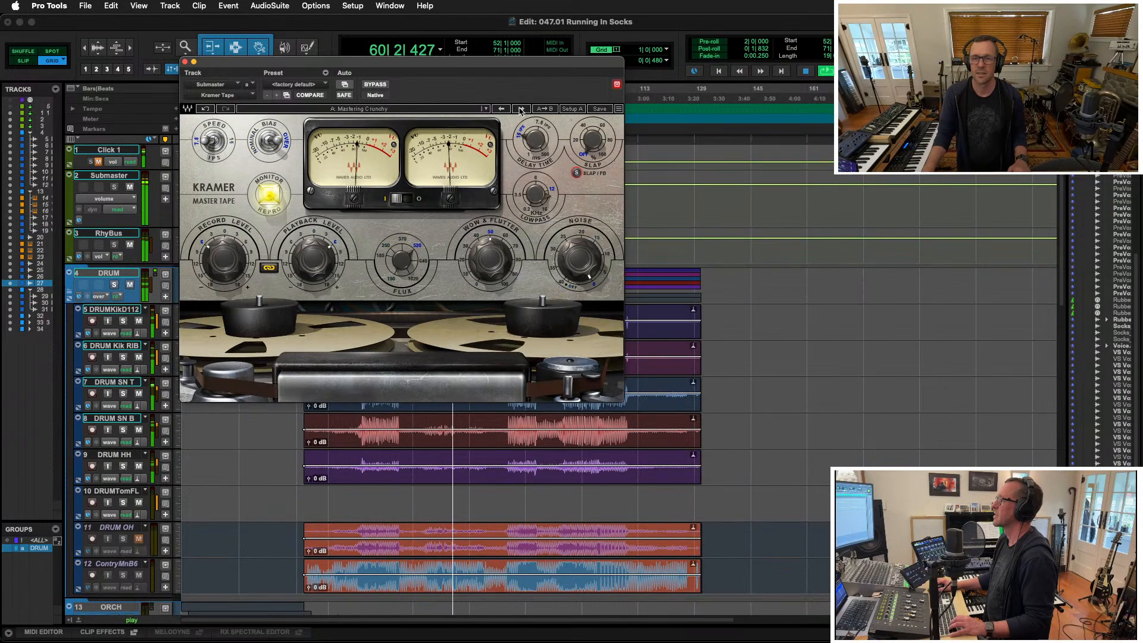
click(503, 110)
click(503, 110)
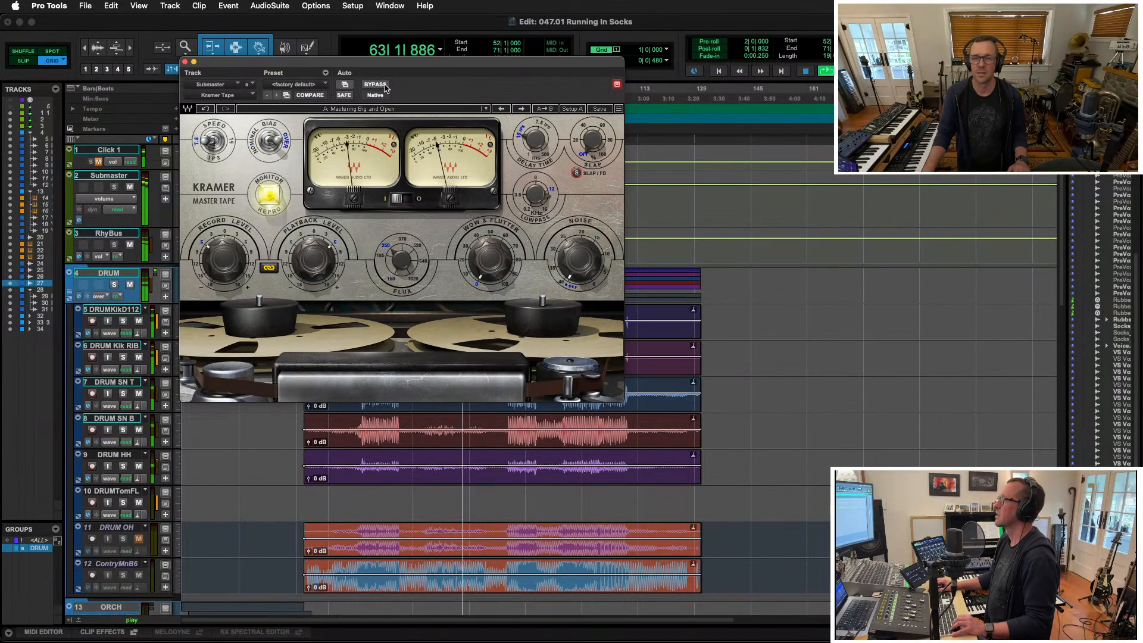
click(385, 87)
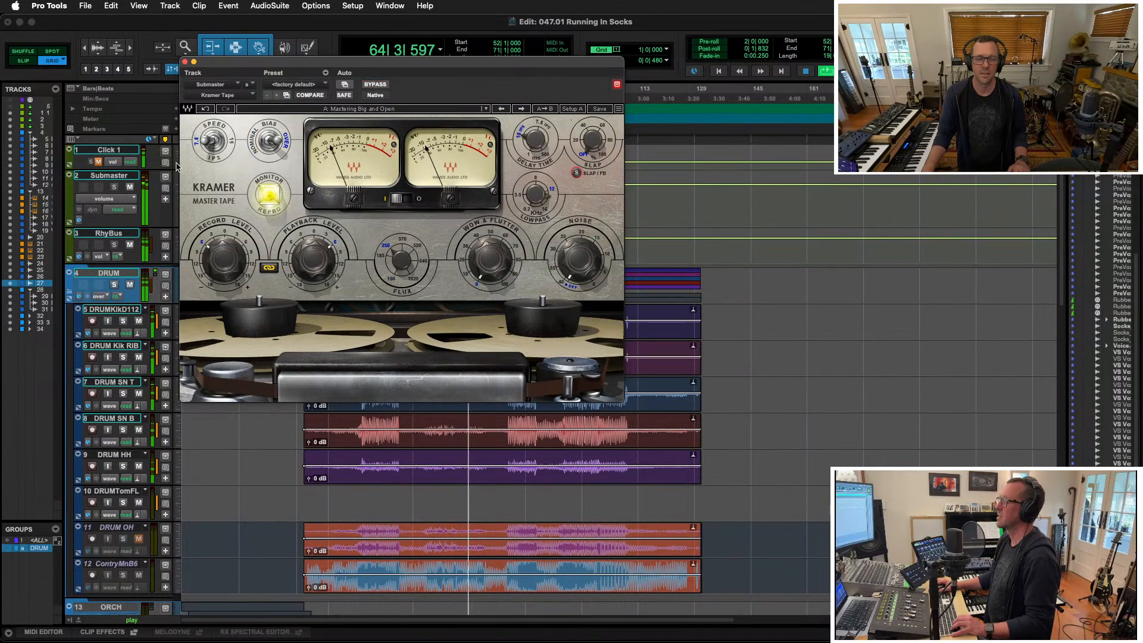
Move the Kramer Tape and Mix windows apart and insert the AR TG Mastering plug-in below Kramer Tape on the Submaster
key(super+equal)
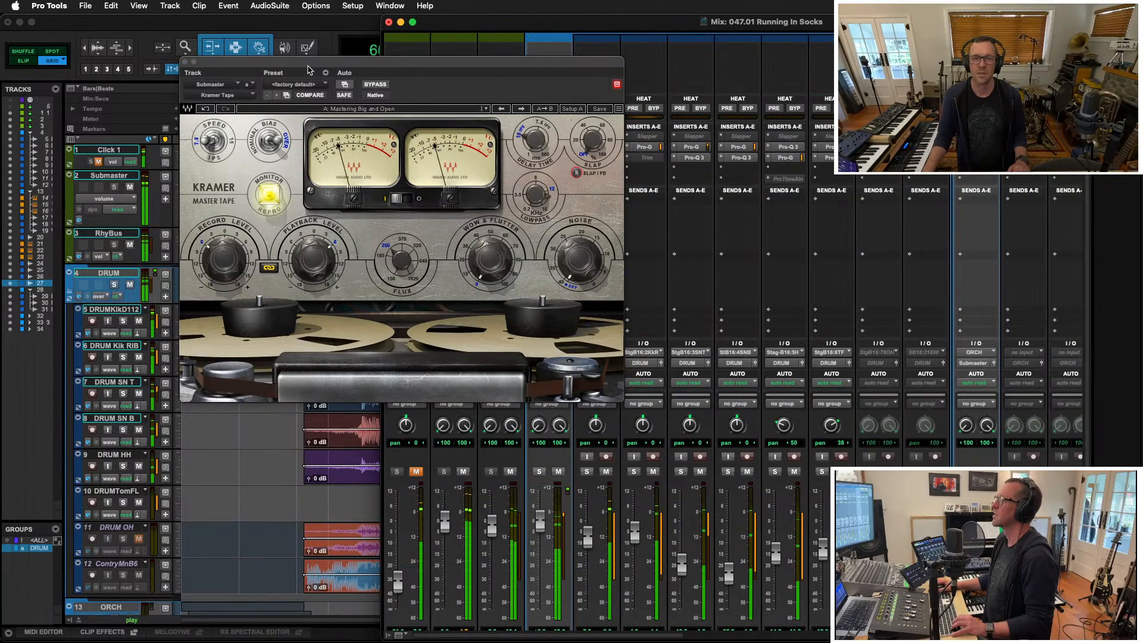
drag(301, 66, 771, 112)
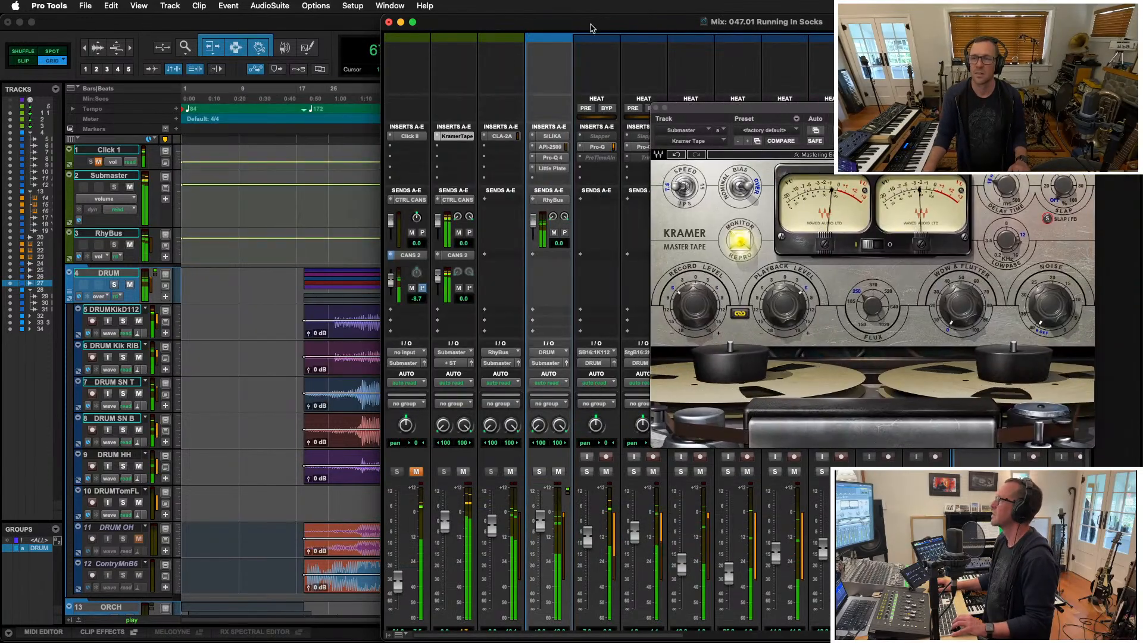
drag(556, 16, 312, 17)
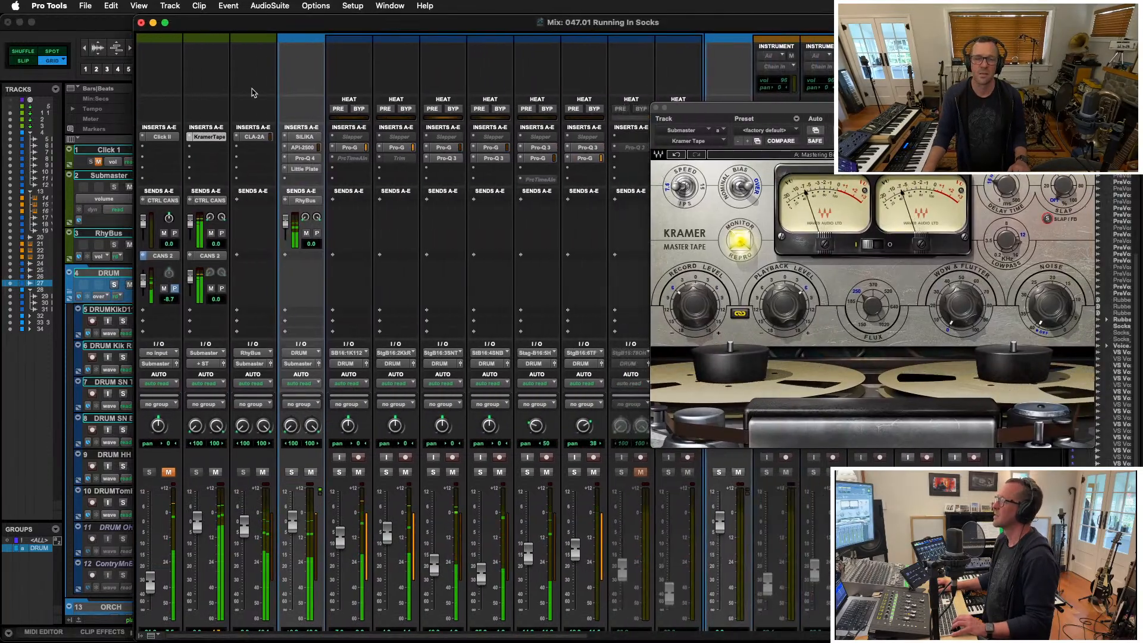
click(192, 154)
mouse_move(244, 149)
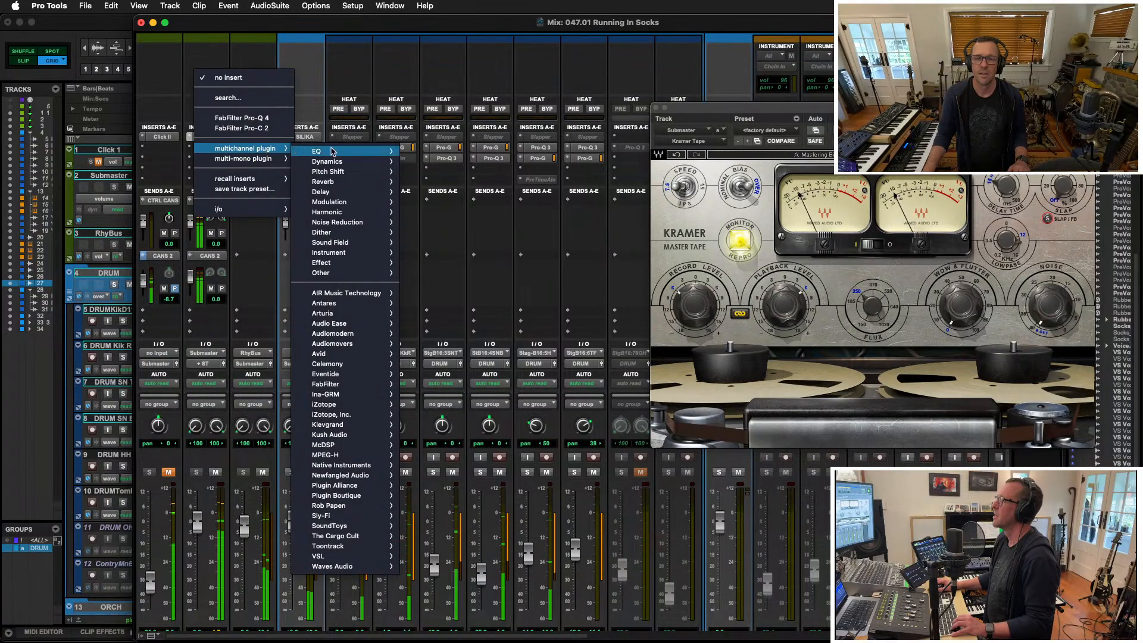
mouse_move(333, 151)
click(452, 60)
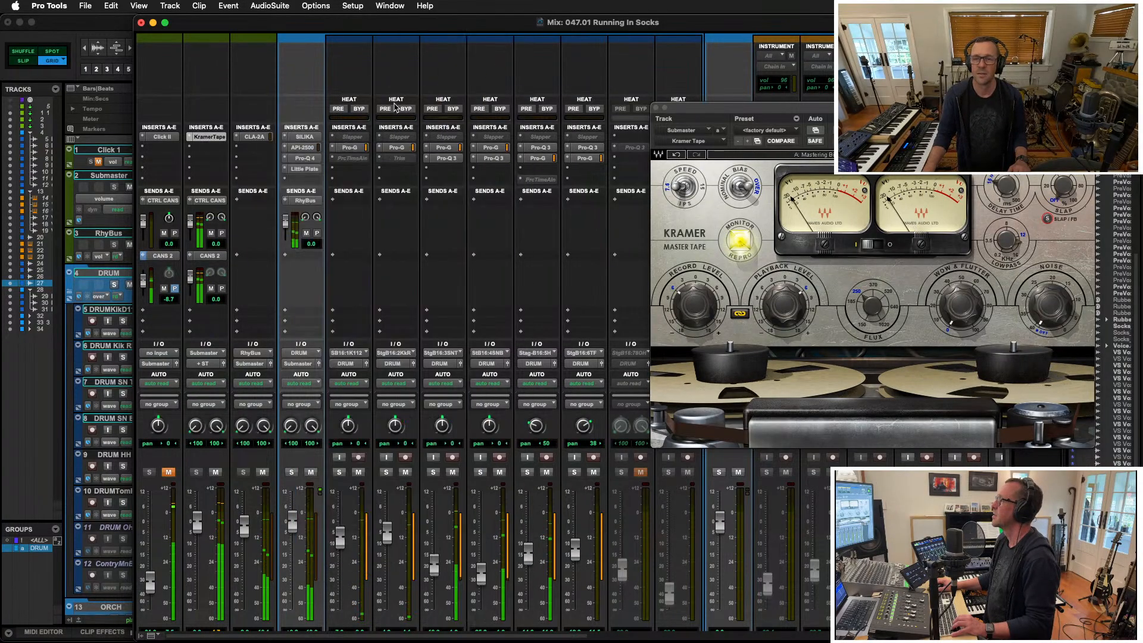
Reposition the AR TG Mastering window and load its Master Bus SS 1 user preset
drag(726, 142, 191, 113)
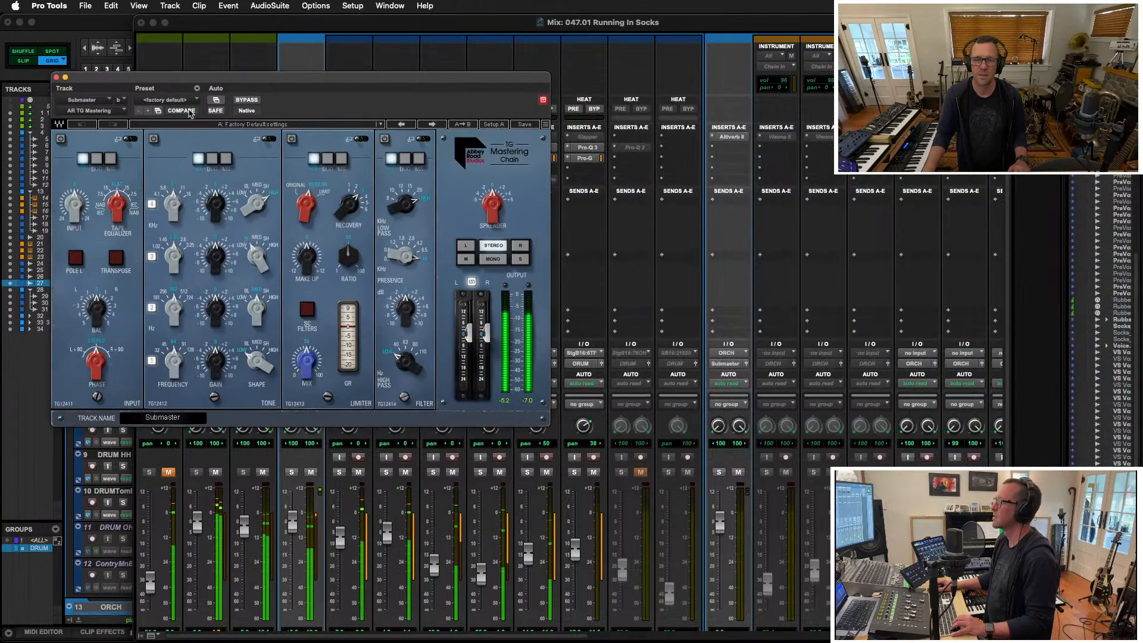
click(277, 126)
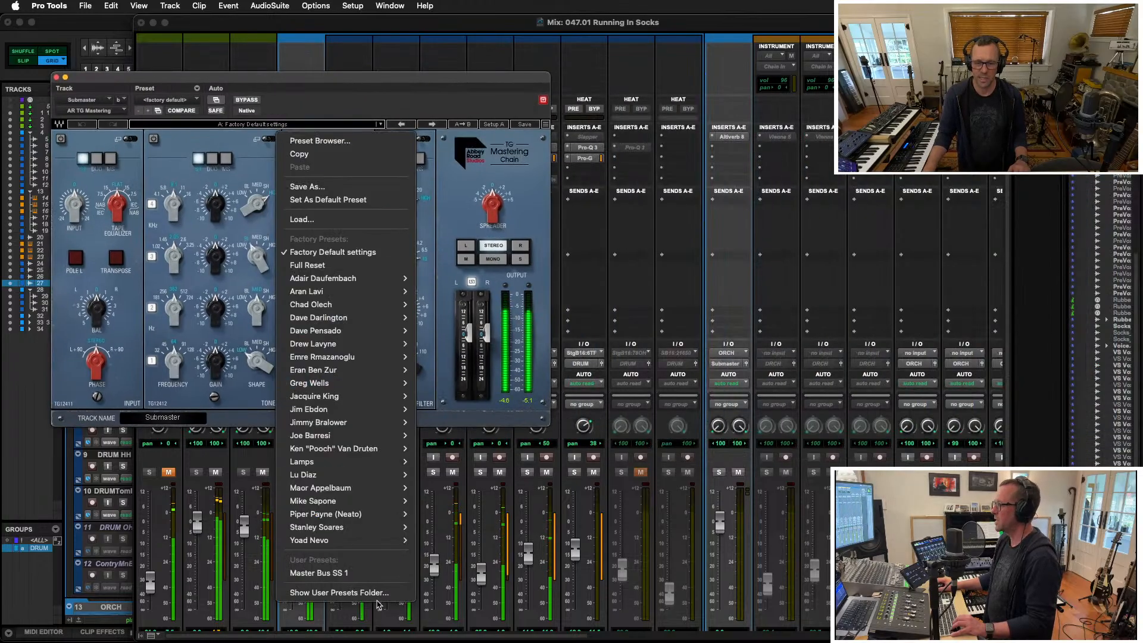
click(371, 573)
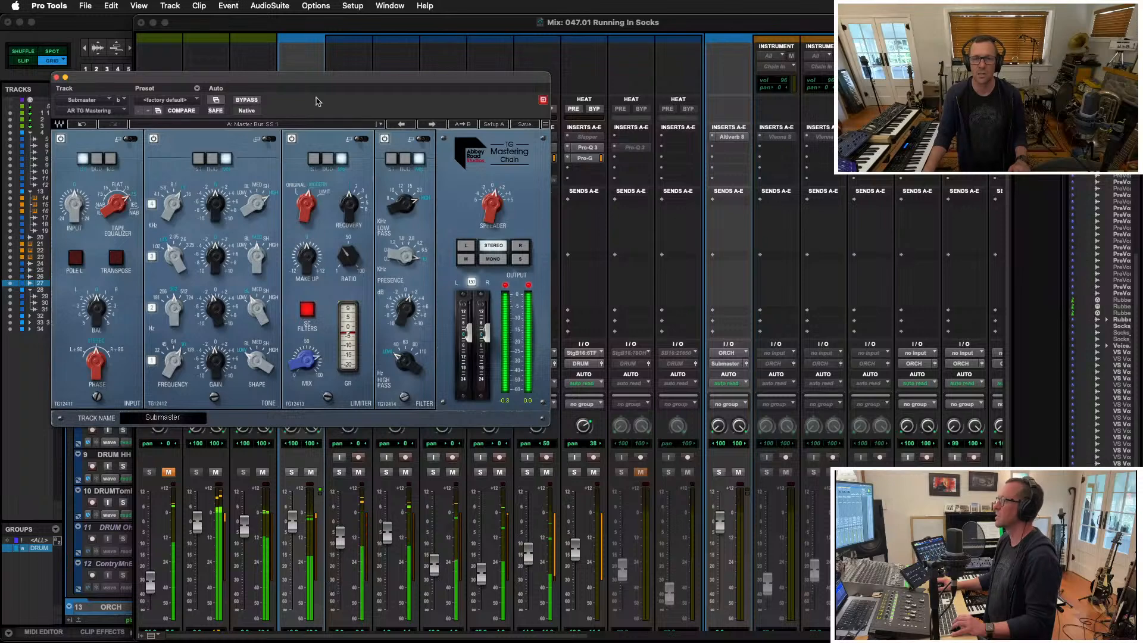
Close the AR TG Mastering window and show the RubberBand through PREVOX tracks in the Edit window
drag(331, 76, 330, 75)
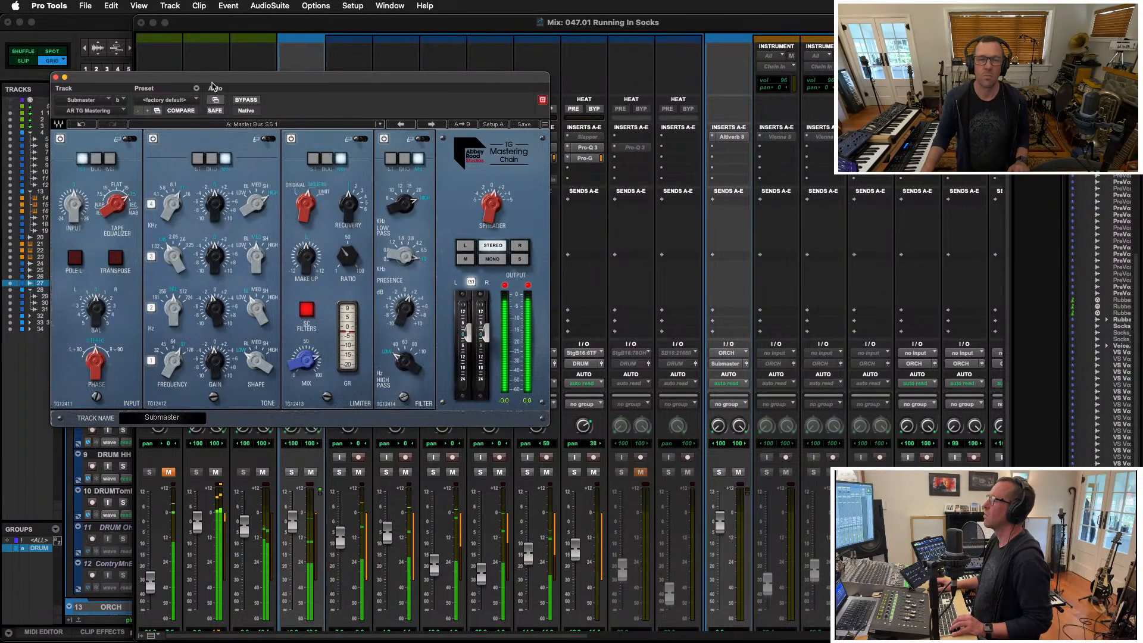
key(super+equal)
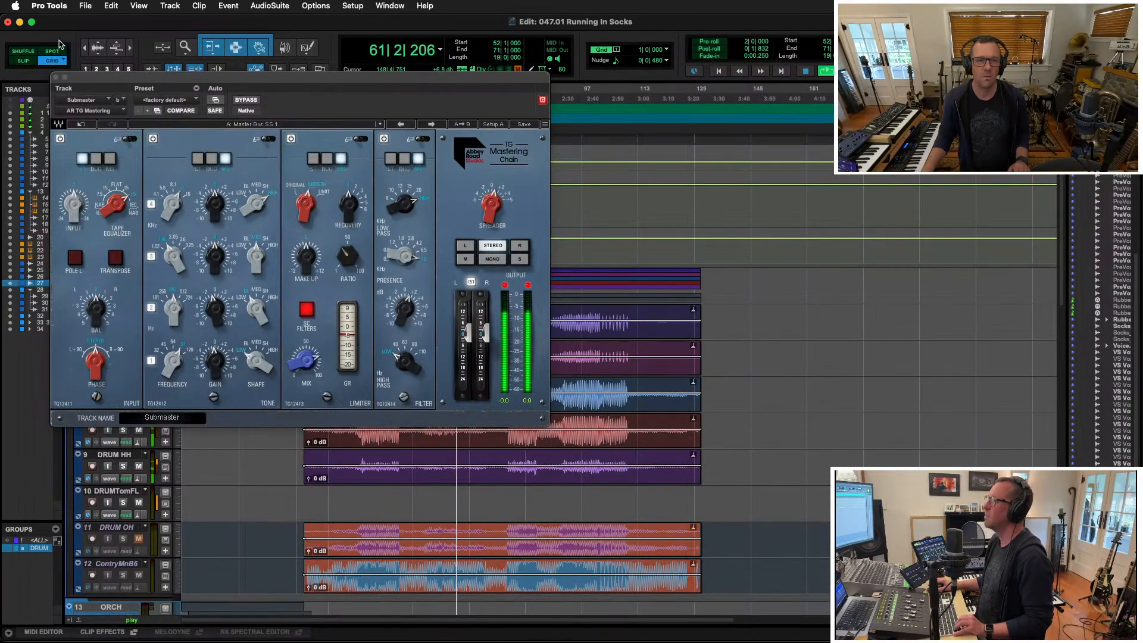
click(55, 78)
scroll(314, 323, down, 10)
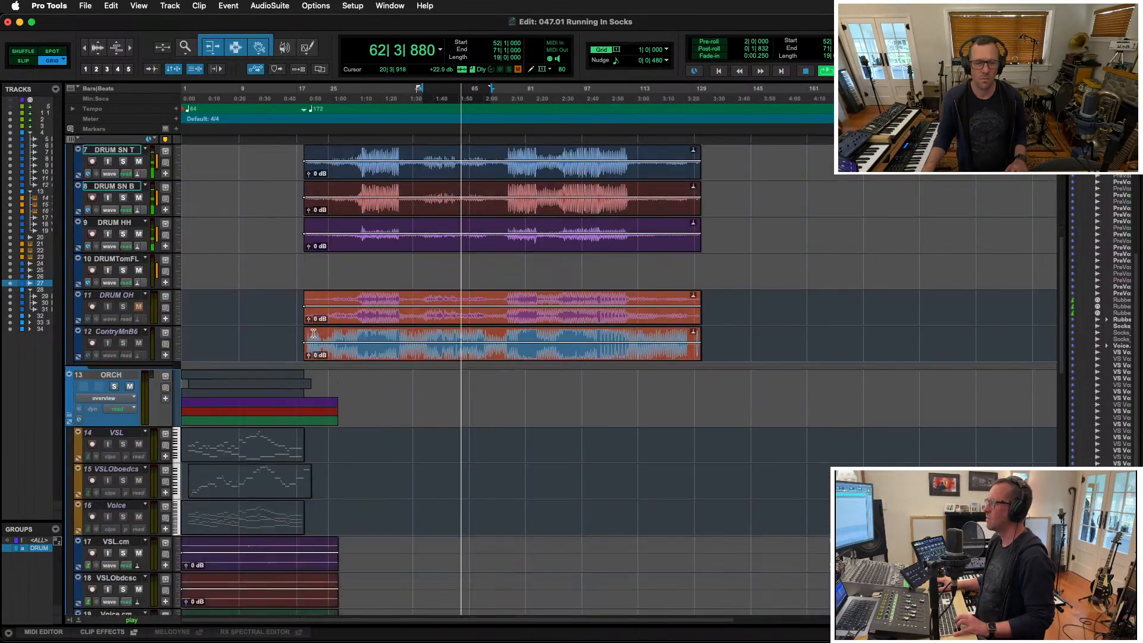
scroll(313, 324, down, 3)
key(r)
key(t)
key(t)
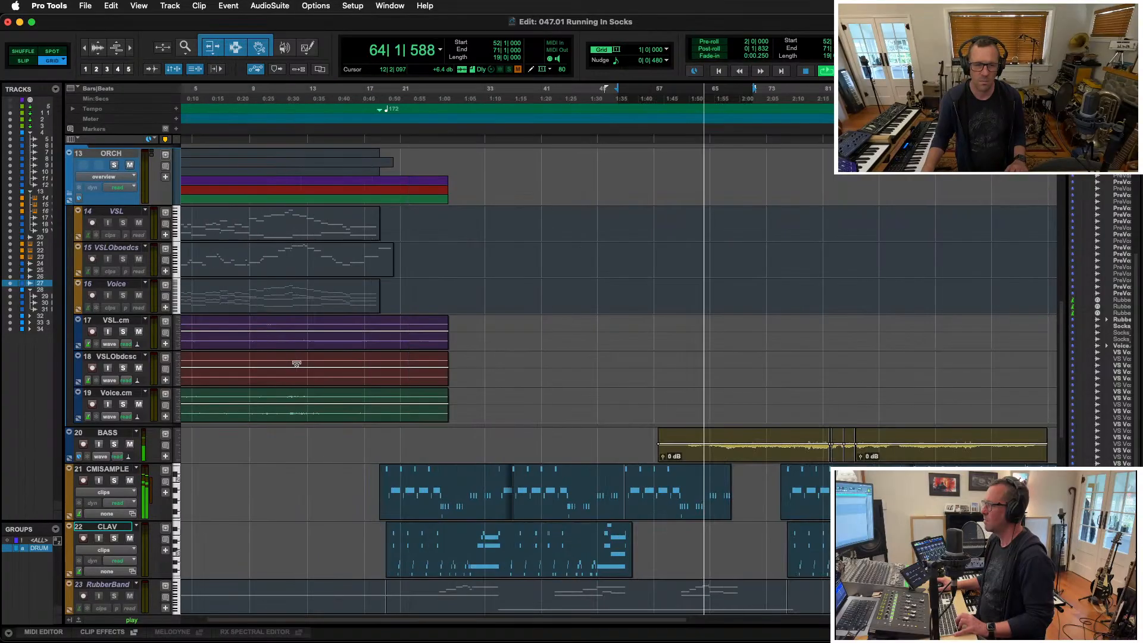
scroll(300, 359, down, 8)
scroll(242, 462, down, 8)
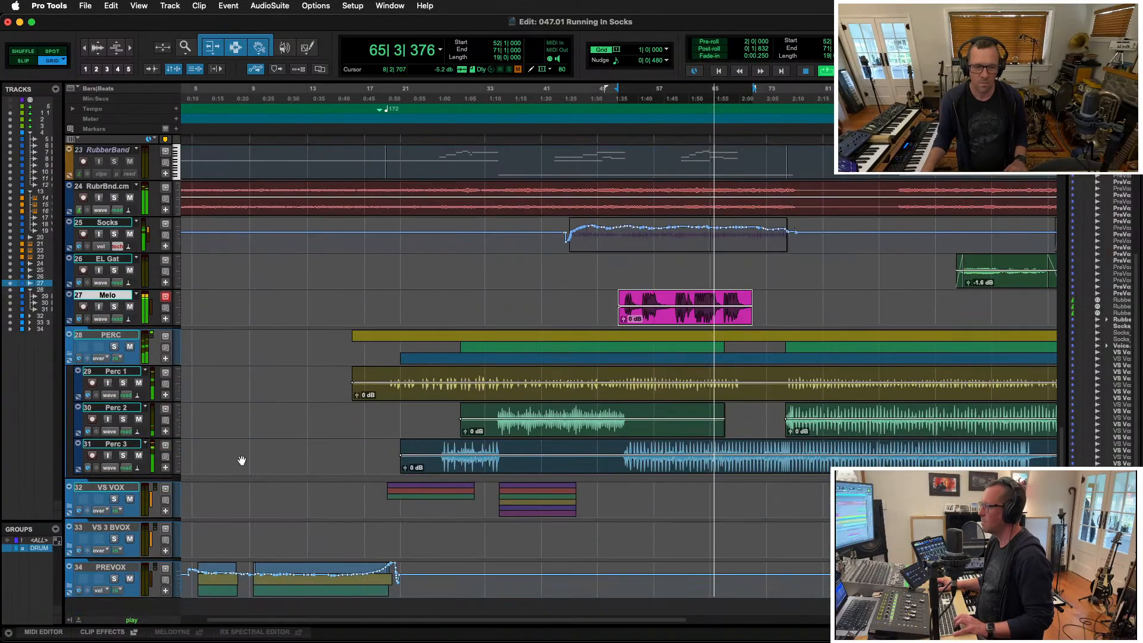
Play the mix from bar 5 and restart it from bar 18, just before the first VS VOX clips
key(space)
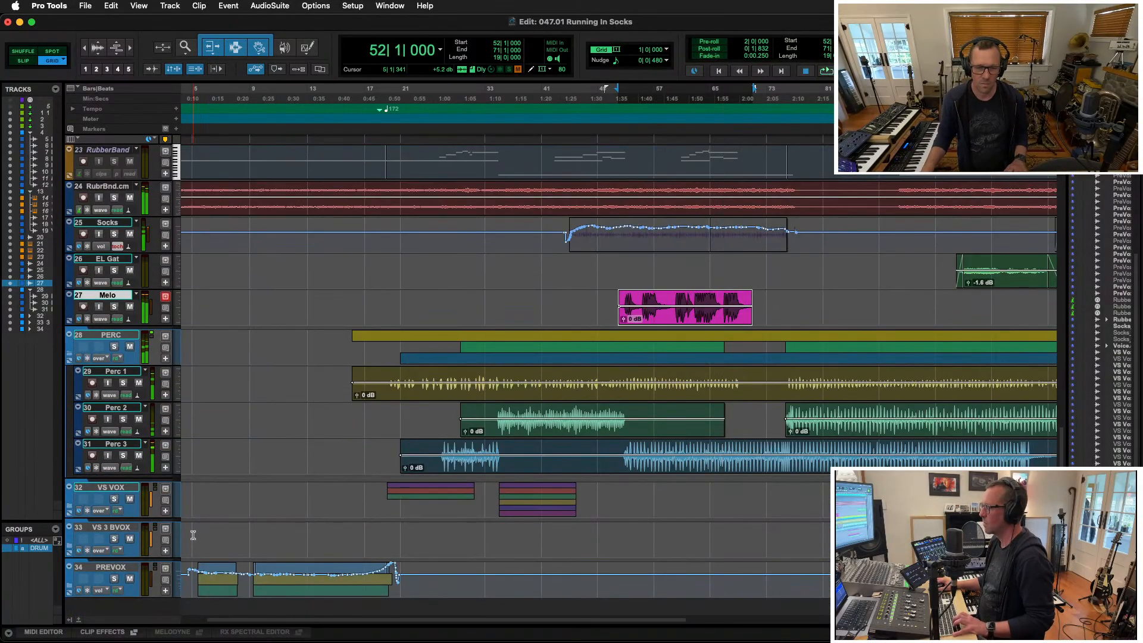
click(193, 528)
key(space)
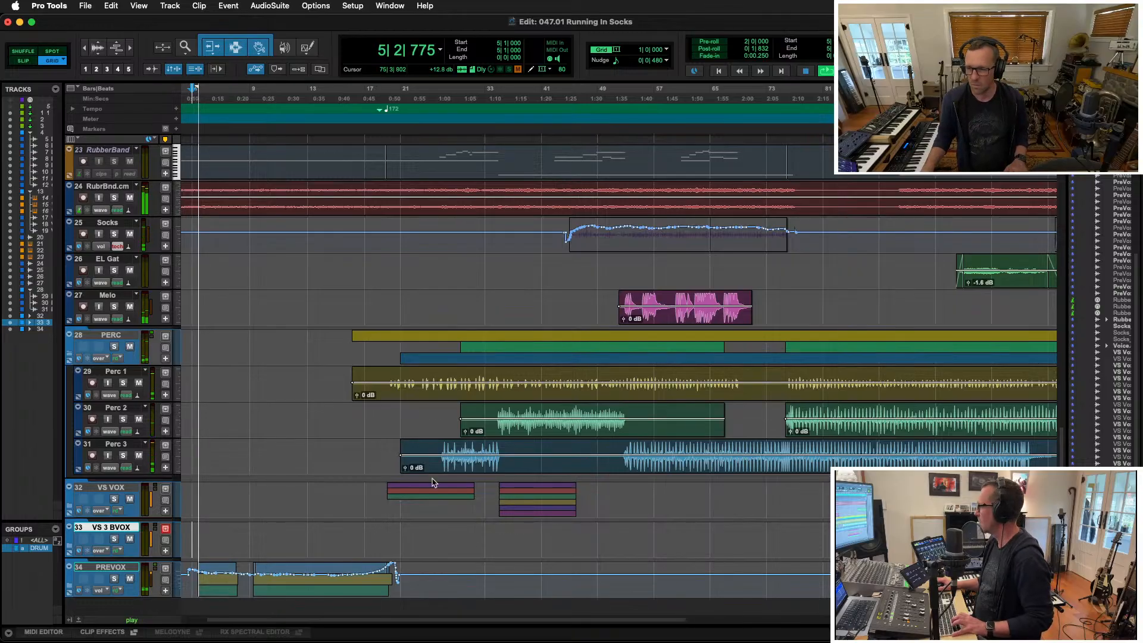
click(380, 493)
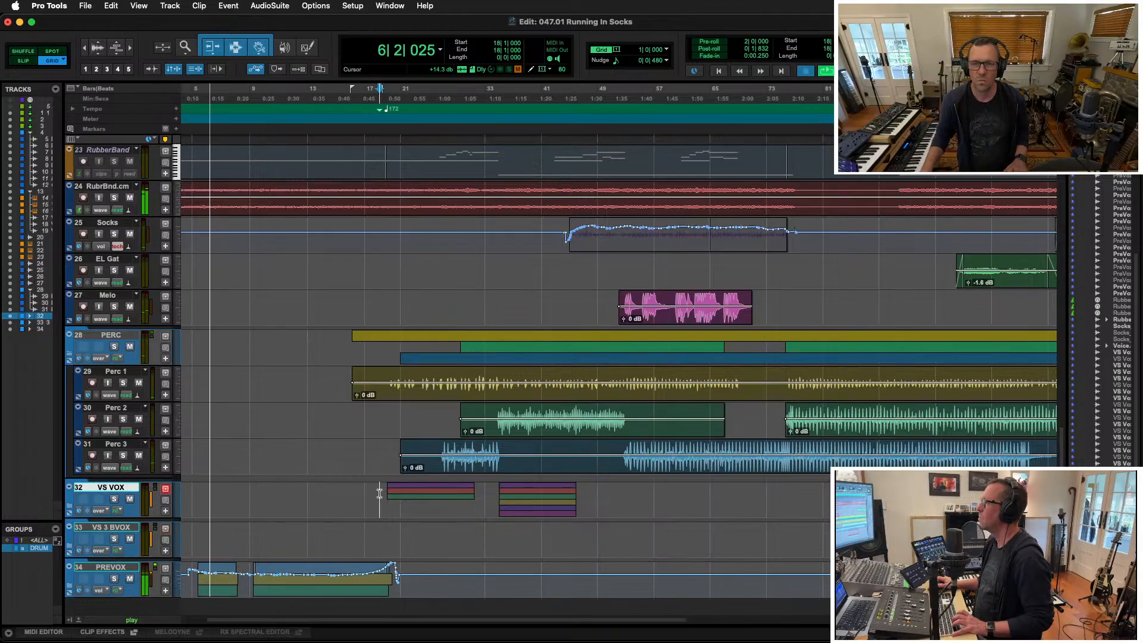
key(space)
key(space)
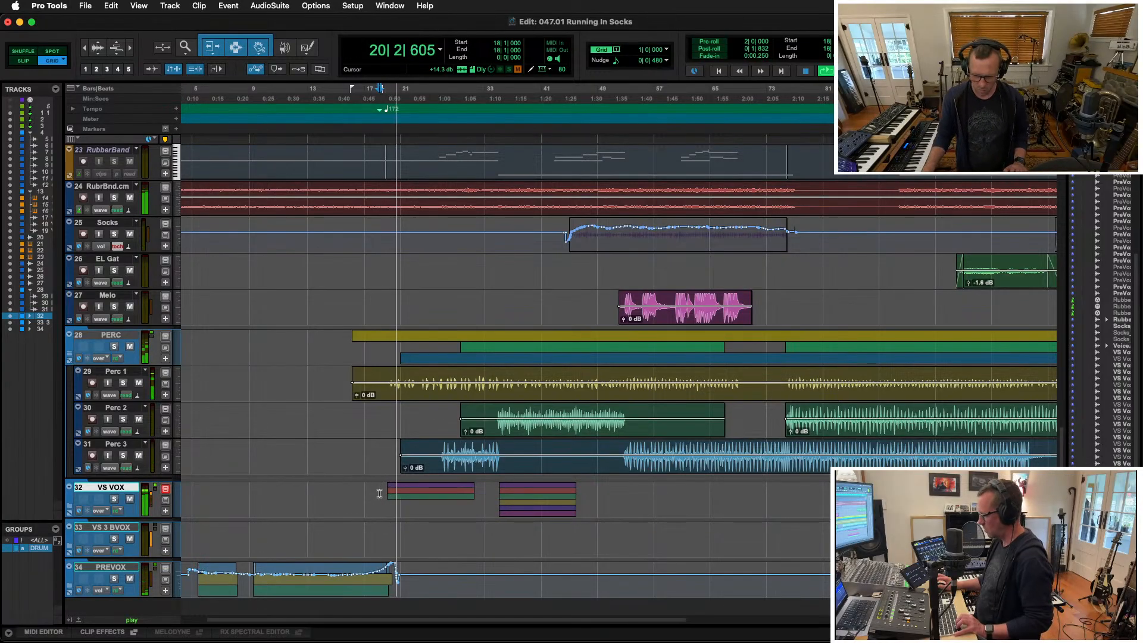
Reopen AR TG Mastering from the Submaster strip in the Mix window, adjust its presence gain and close it
key(super+equal)
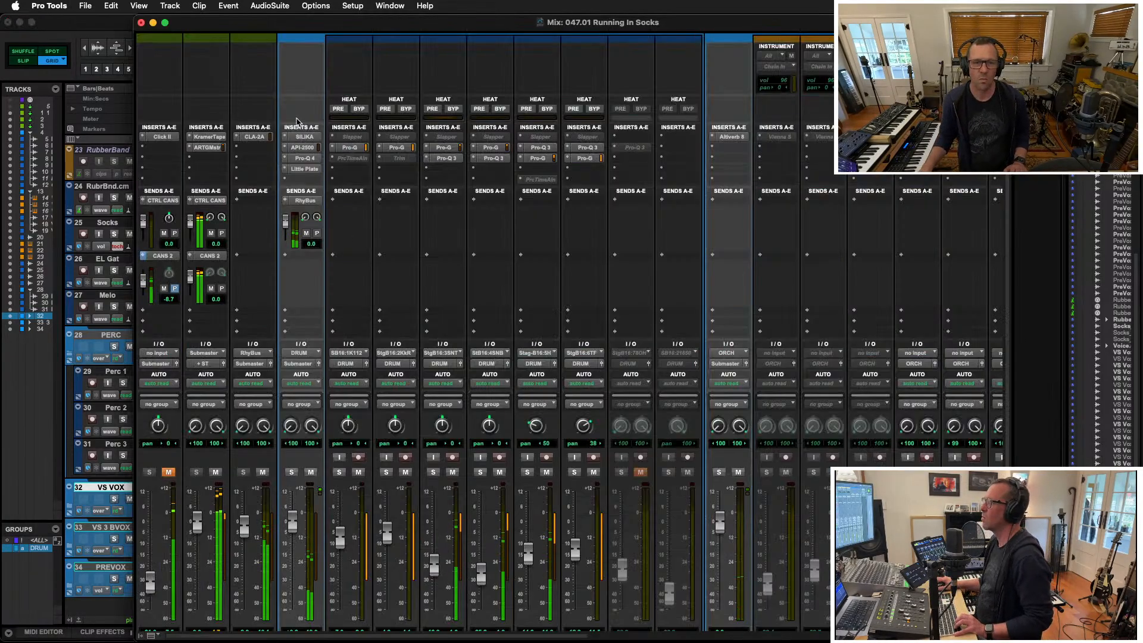
click(213, 148)
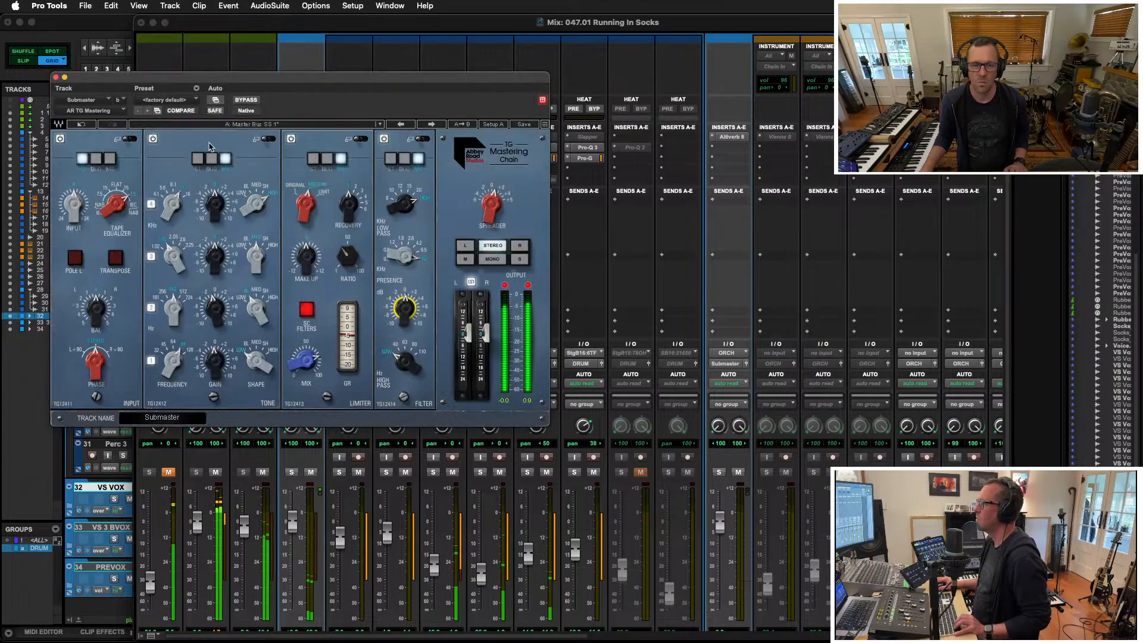
key(super+w)
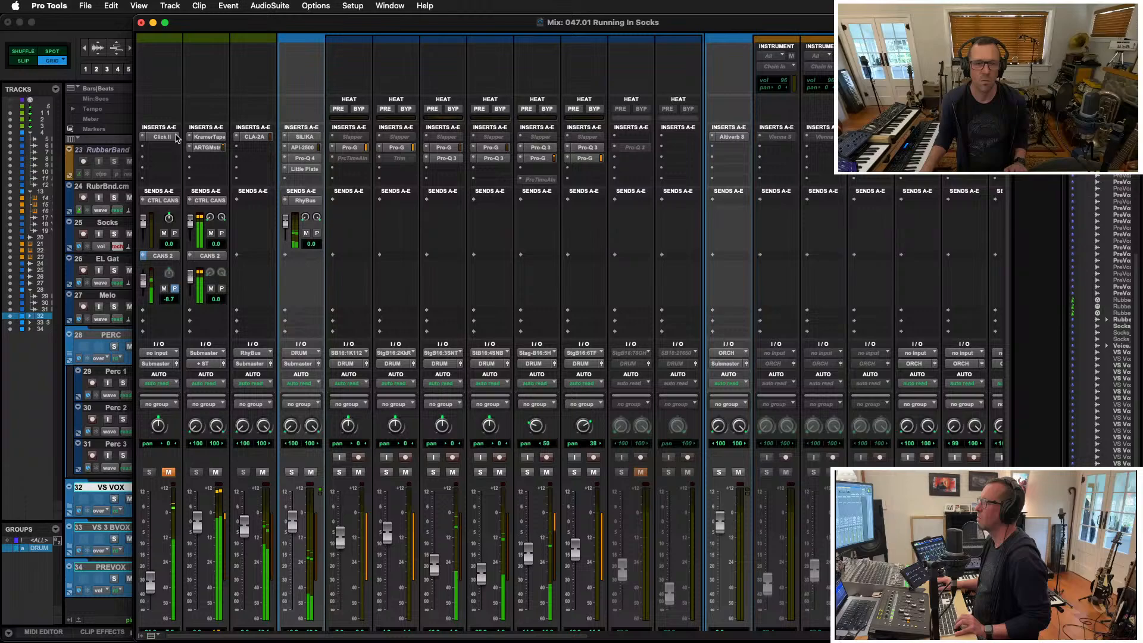
Insert the stereo Clariphonic DSP MKII equalizer below AR TG Mastering on the Submaster
click(203, 169)
mouse_move(250, 159)
mouse_move(368, 161)
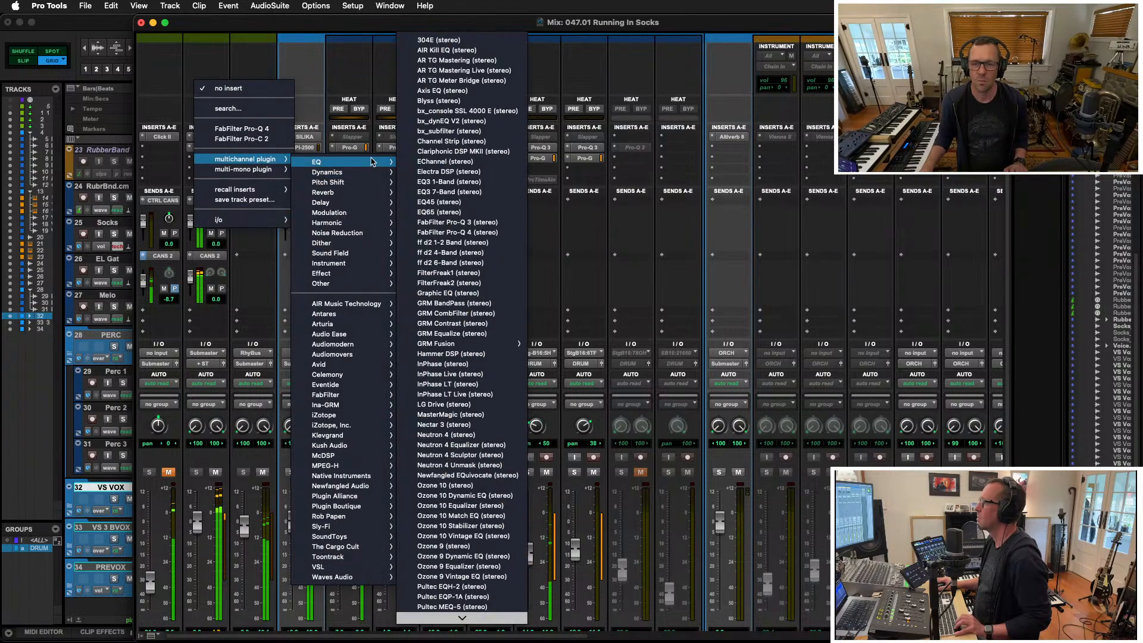
key(Escape)
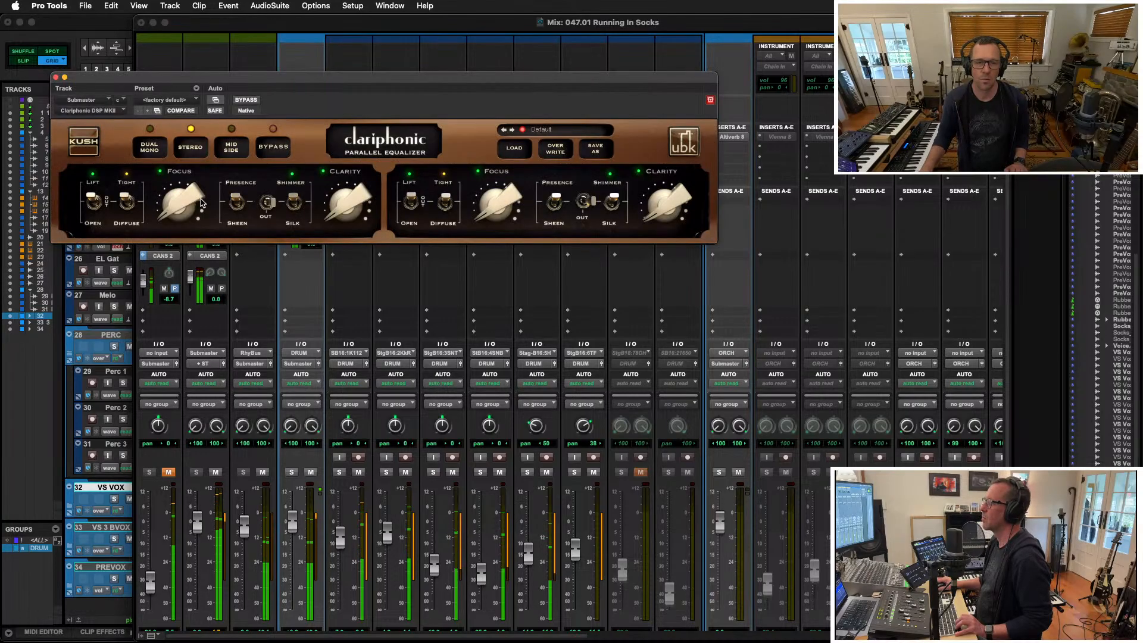
Raise Focus and Clarity in the Clariphonic, compare its Silk and Shimmer settings during playback, and close its window
drag(201, 203, 183, 153)
drag(351, 215, 350, 152)
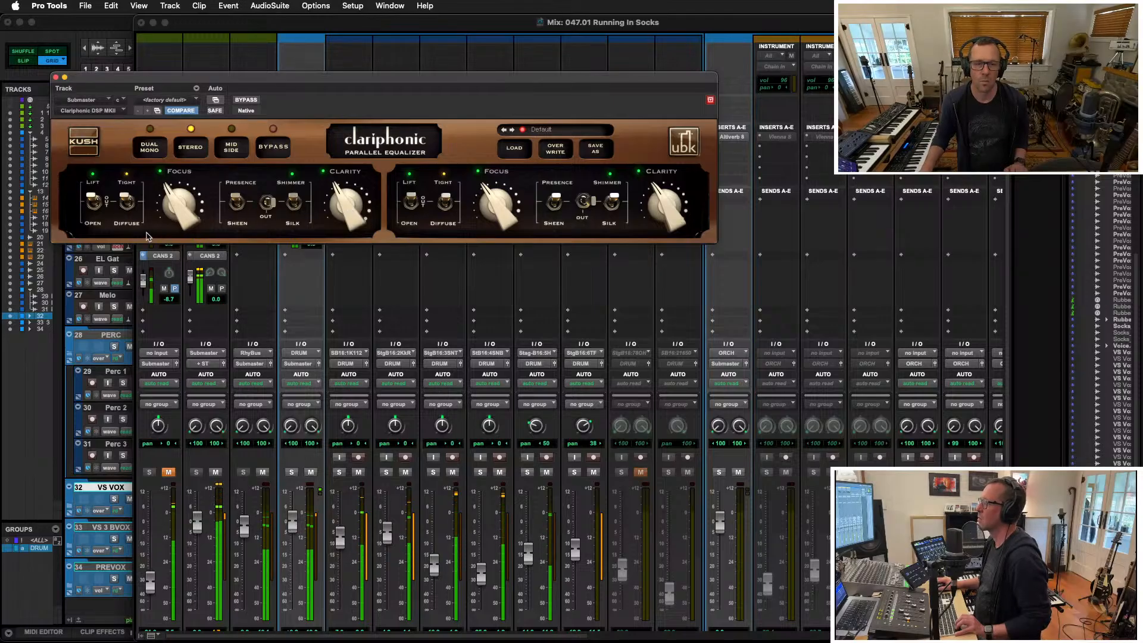
click(296, 204)
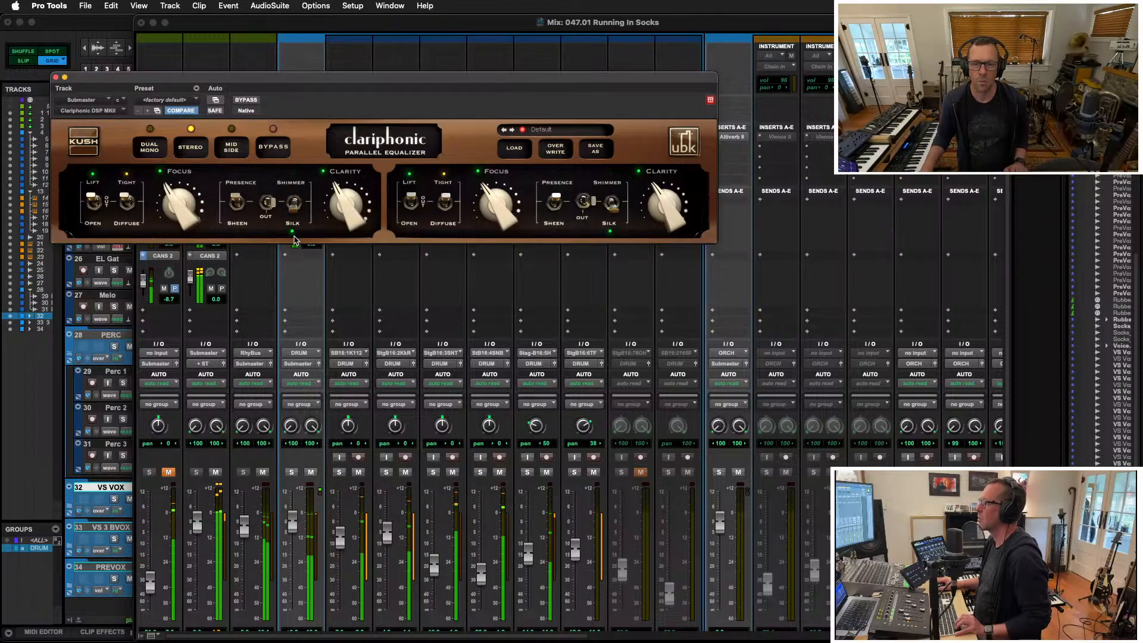
click(297, 203)
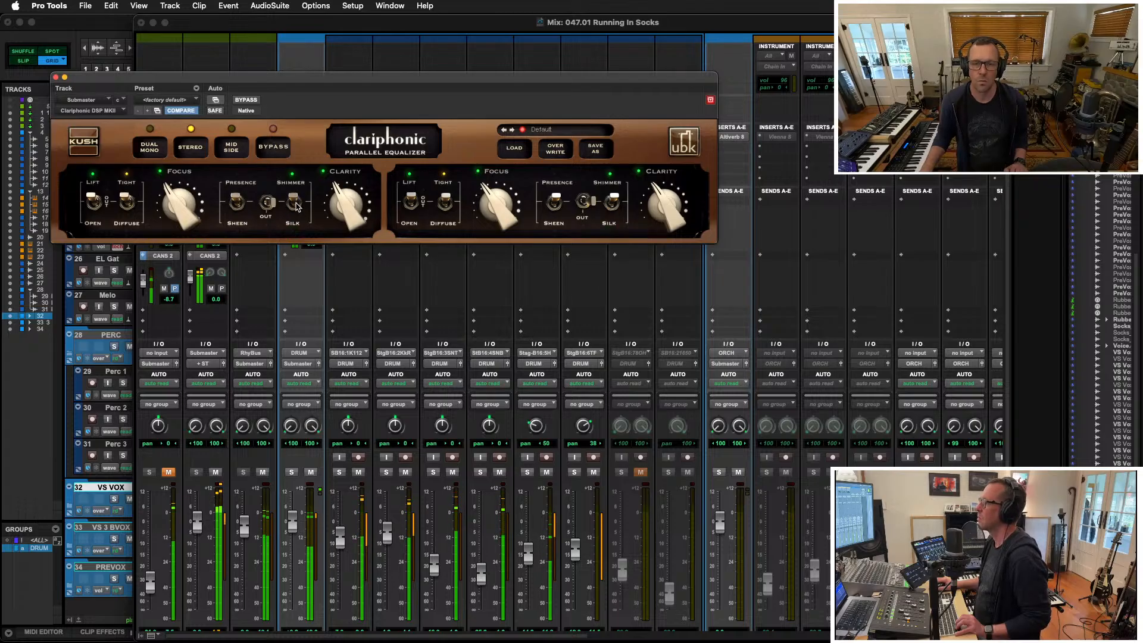
click(295, 204)
click(56, 78)
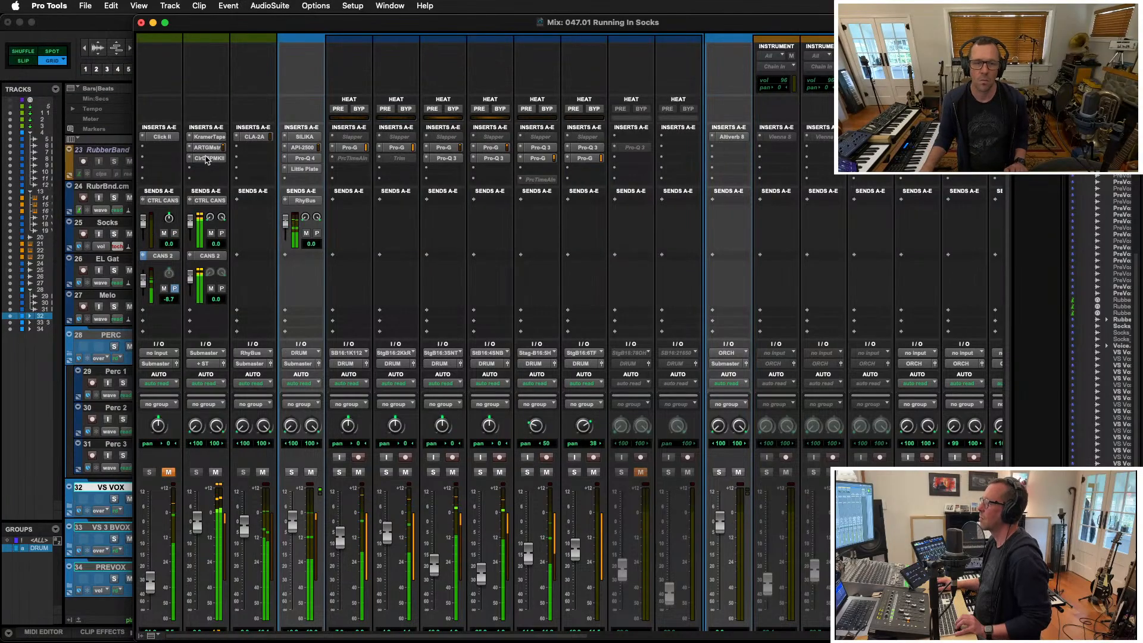
Shift AR TG Mastering and Clariphonic down one slot on the Submaster and insert the stereo API-2500 directly below Kramer Tape
mouse_move(206, 159)
mouse_down()
mouse_move(208, 170)
mouse_move(213, 148)
mouse_move(208, 159)
mouse_up()
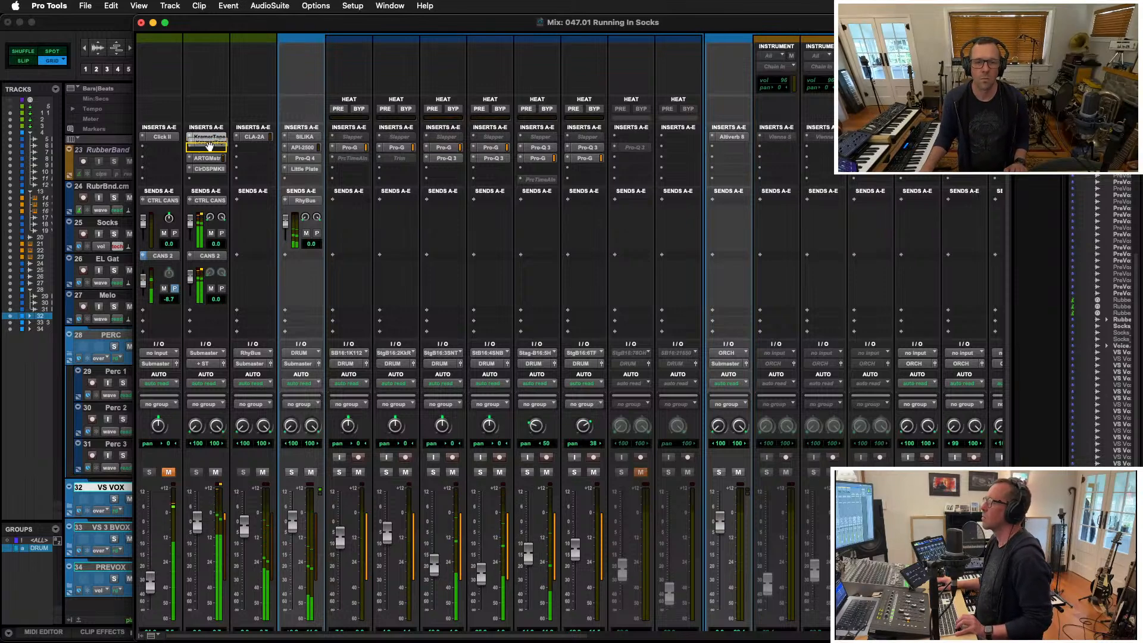
click(200, 148)
mouse_move(244, 148)
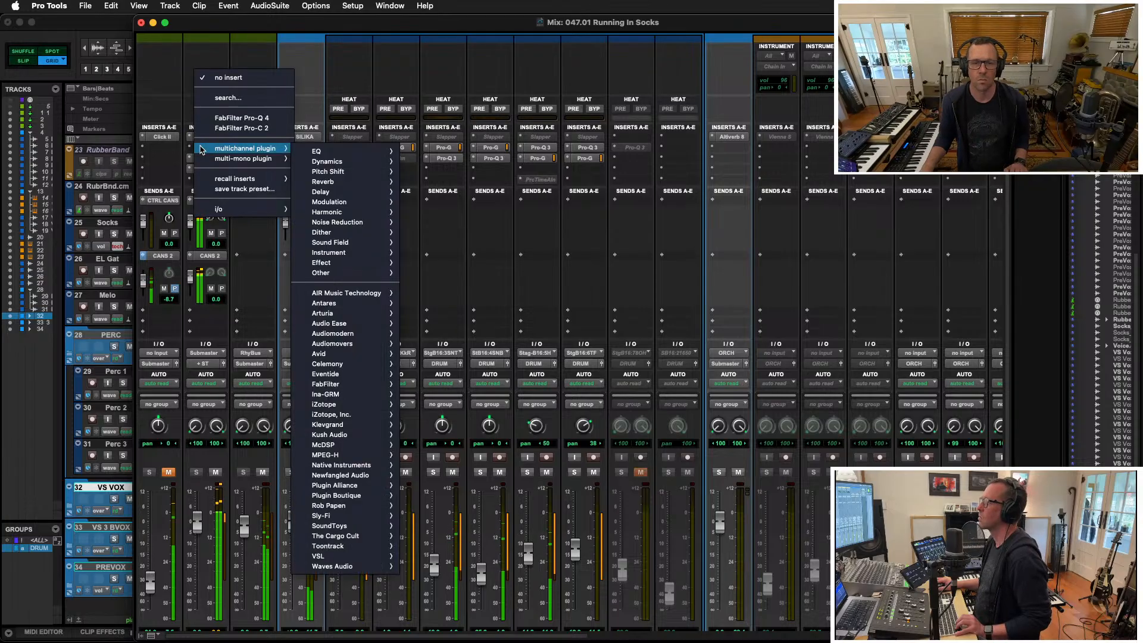
mouse_move(327, 161)
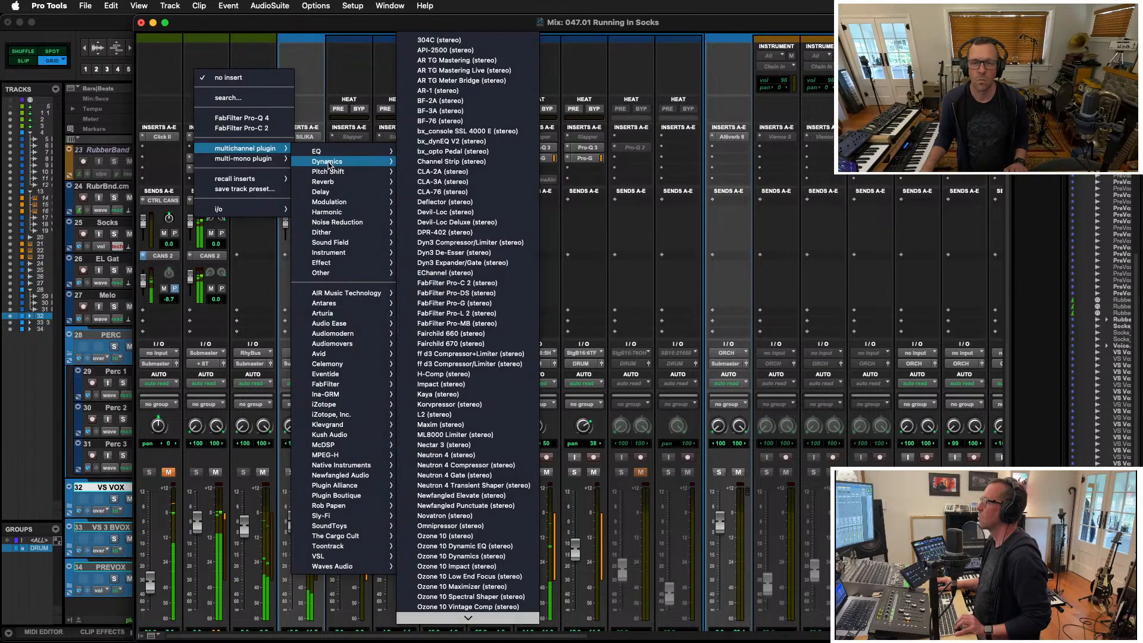
click(458, 51)
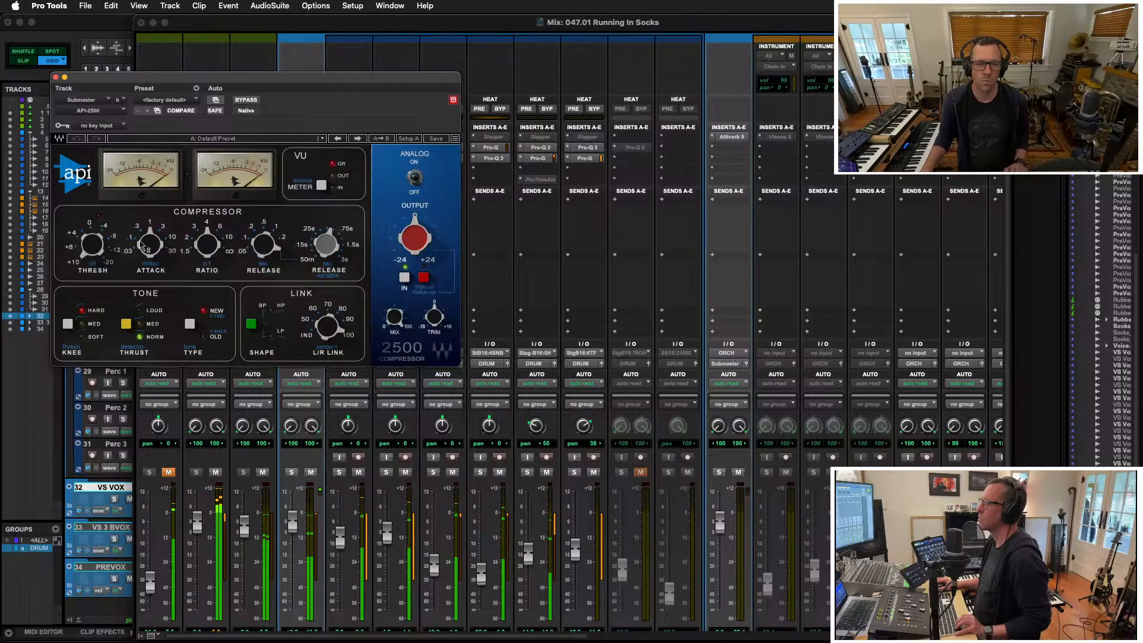
Set the API-2500's attack to 0.03 and threshold to about 9.05, and adjust its ratio and release during playback
drag(141, 244, 141, 261)
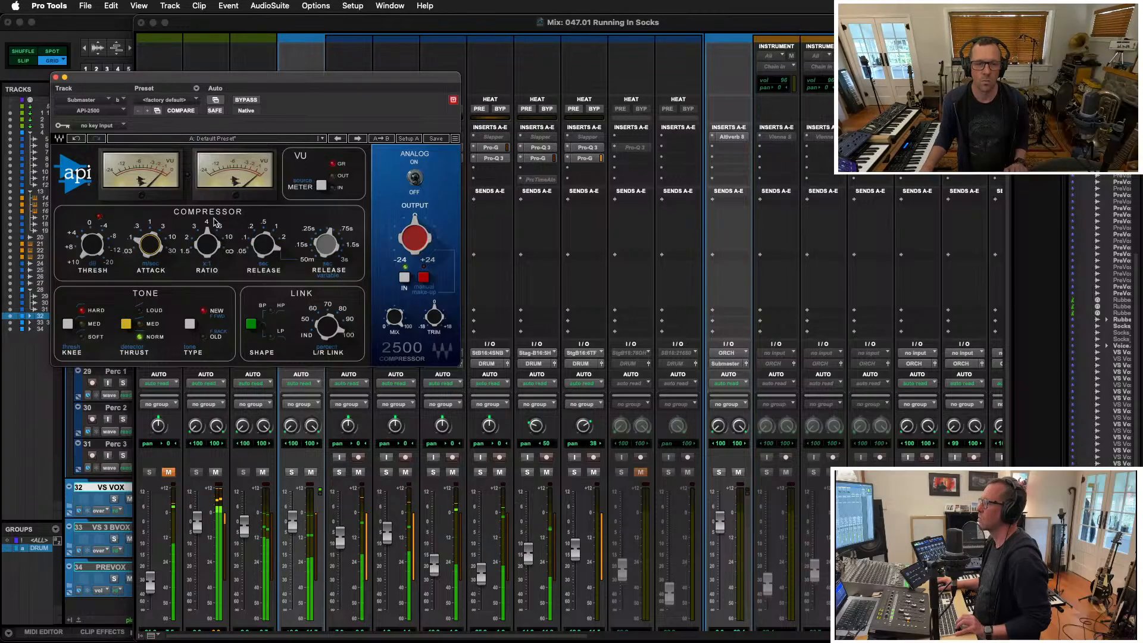
drag(207, 244, 264, 262)
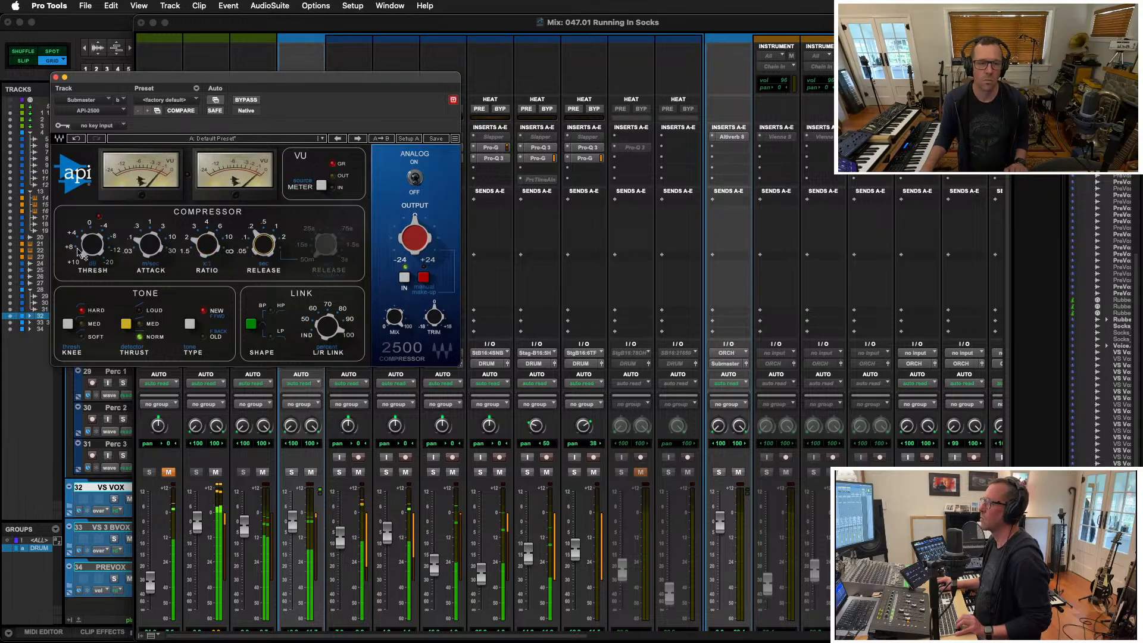
drag(84, 251, 83, 248)
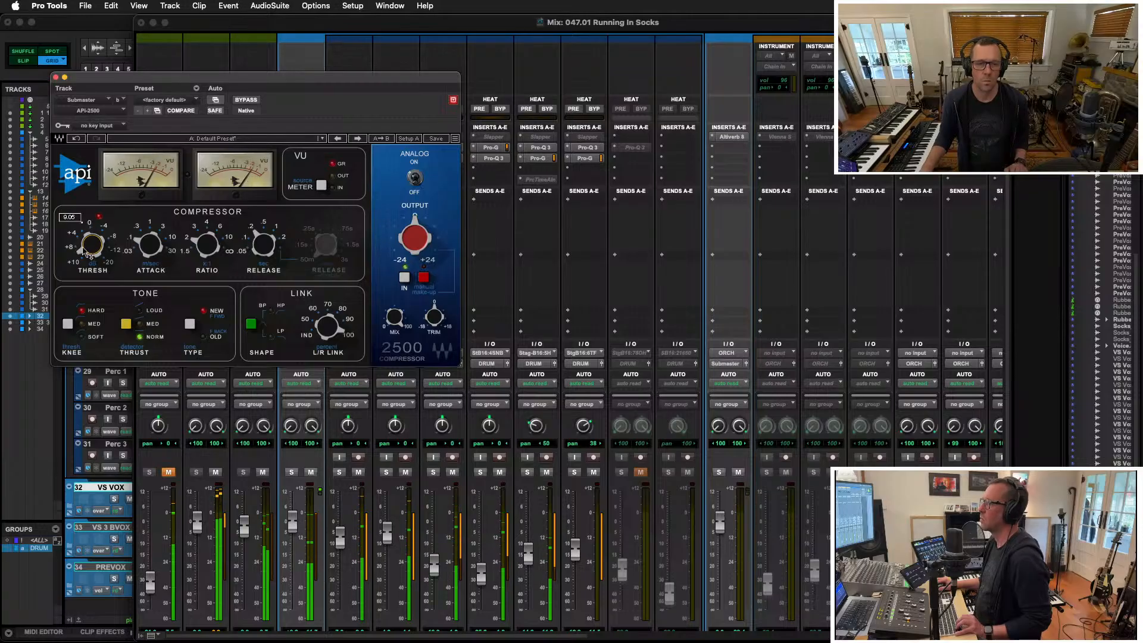
drag(141, 248, 141, 257)
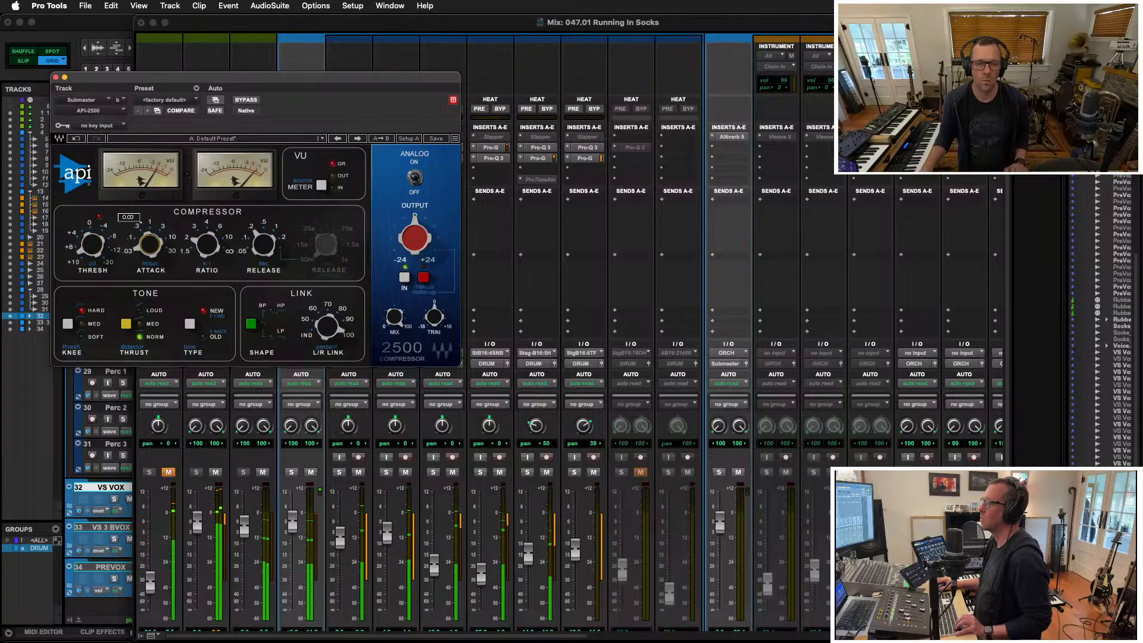
drag(207, 244, 207, 248)
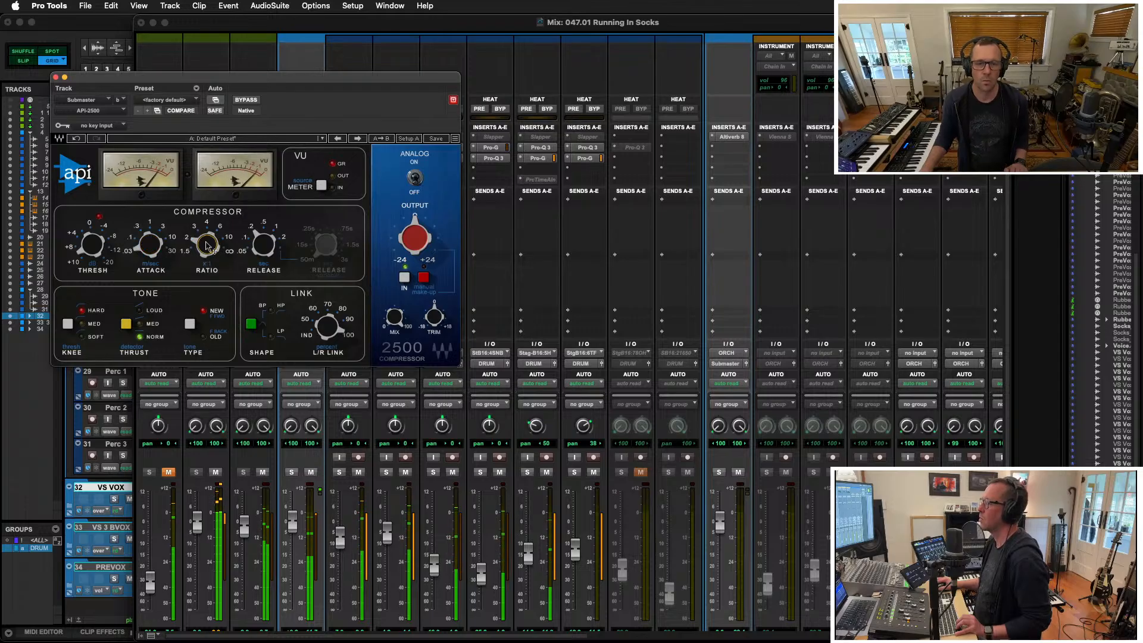
drag(264, 244, 263, 246)
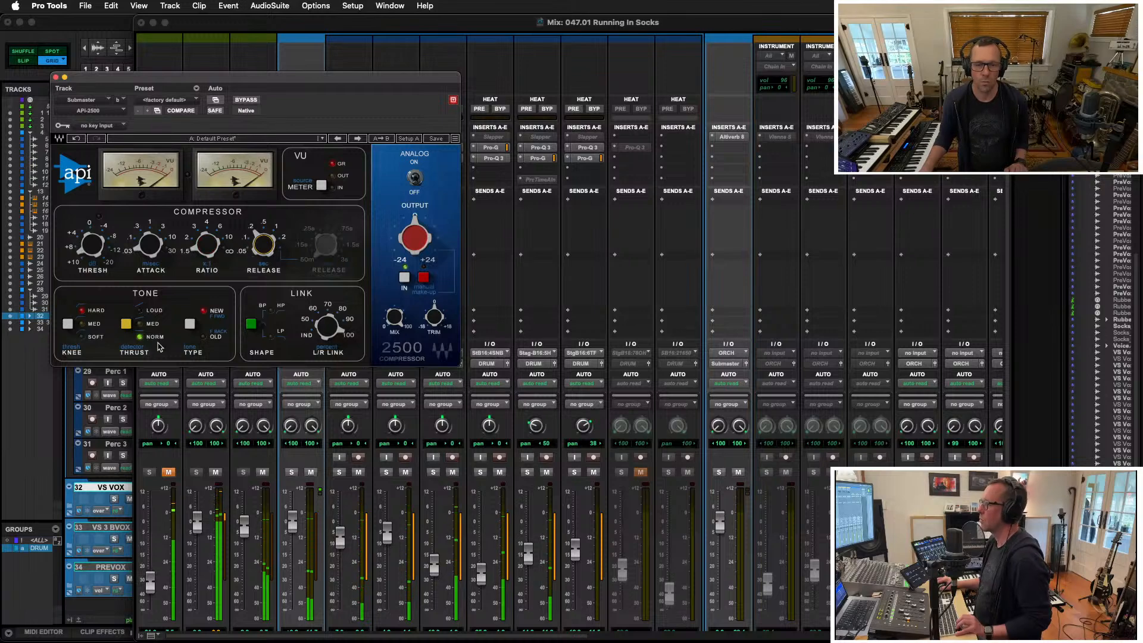
Switch the API-2500 compression type to Old, fine-tune its threshold against the mix, and close the plug-in window
click(190, 324)
drag(90, 253, 90, 273)
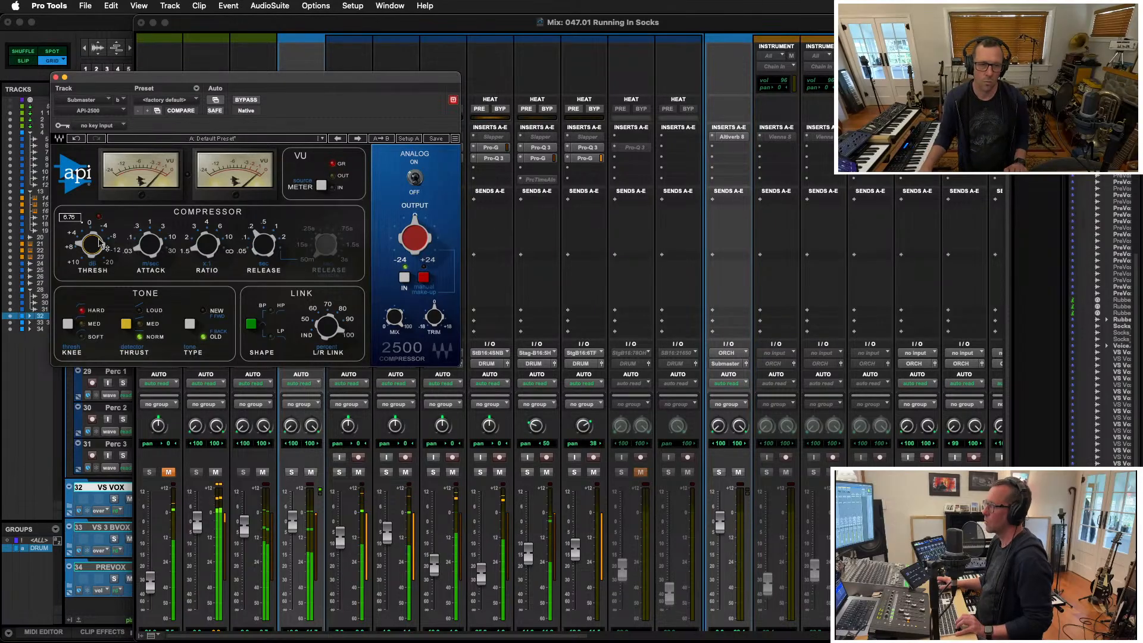
drag(102, 246, 102, 257)
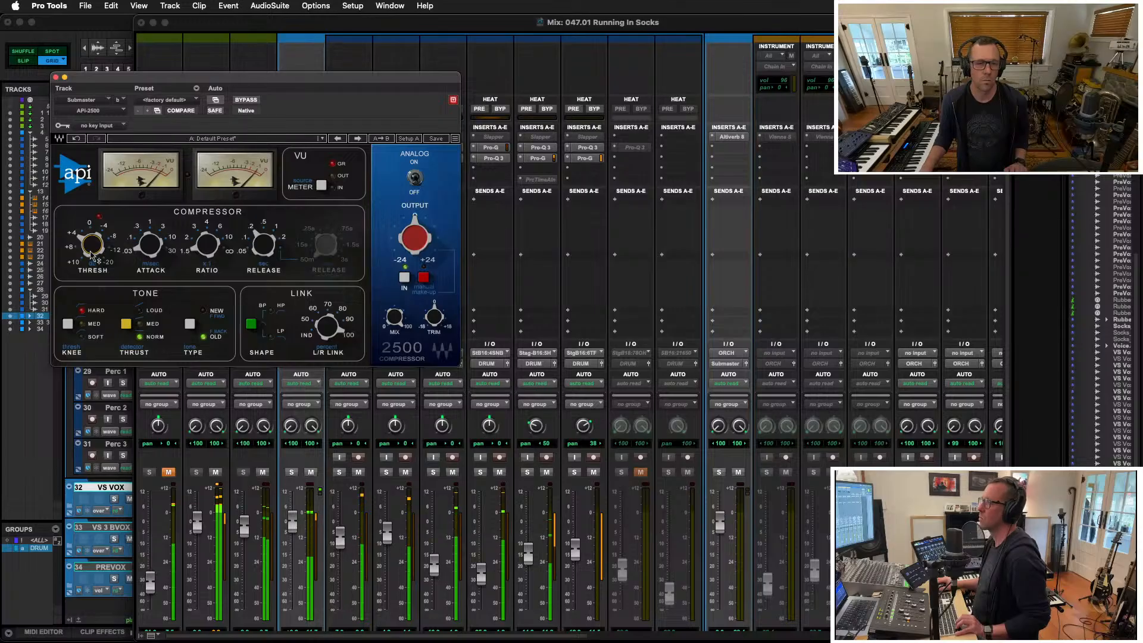
drag(92, 255, 92, 251)
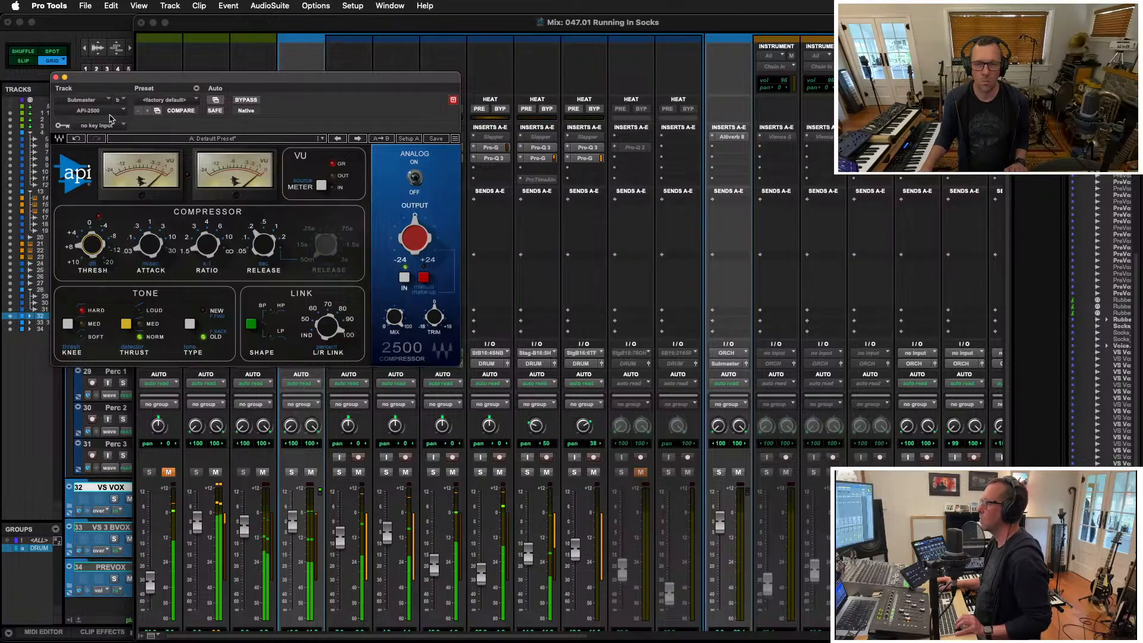
click(56, 77)
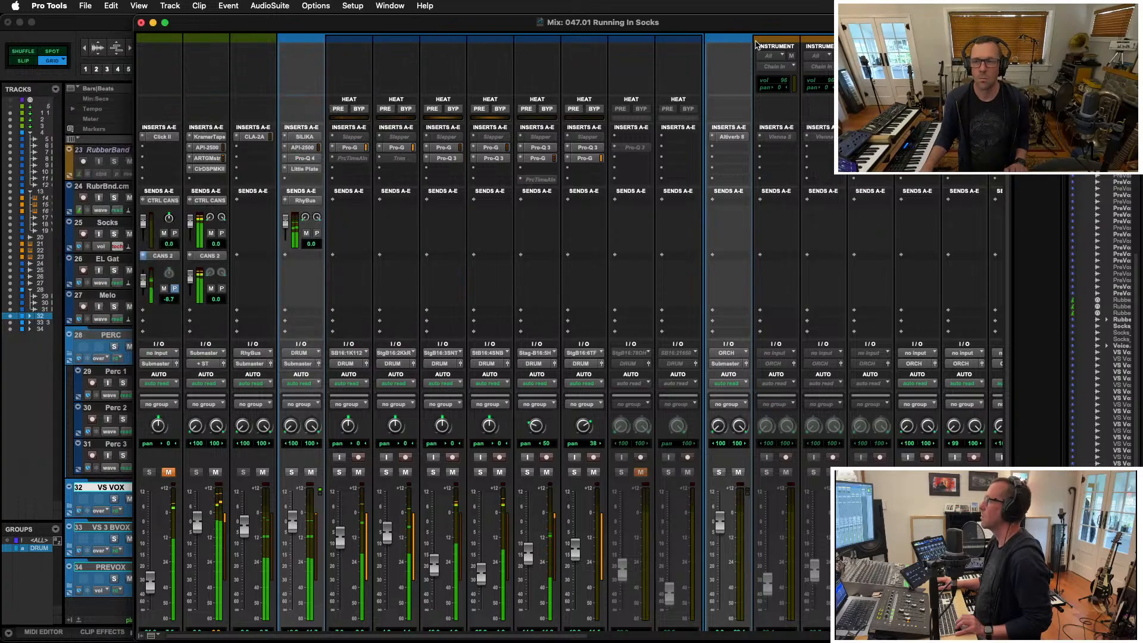
Lower the VS 3 BVOX fader slightly in the Mix window and return to the Edit window
scroll(634, 420, right, 10)
scroll(633, 420, down, 3)
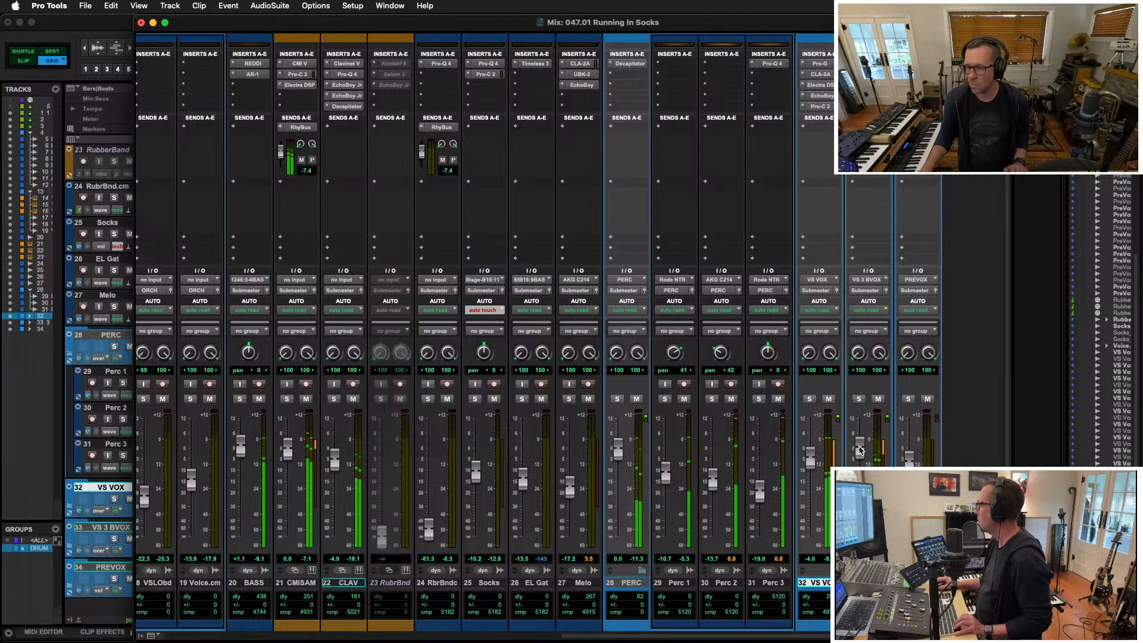
drag(861, 450, 862, 461)
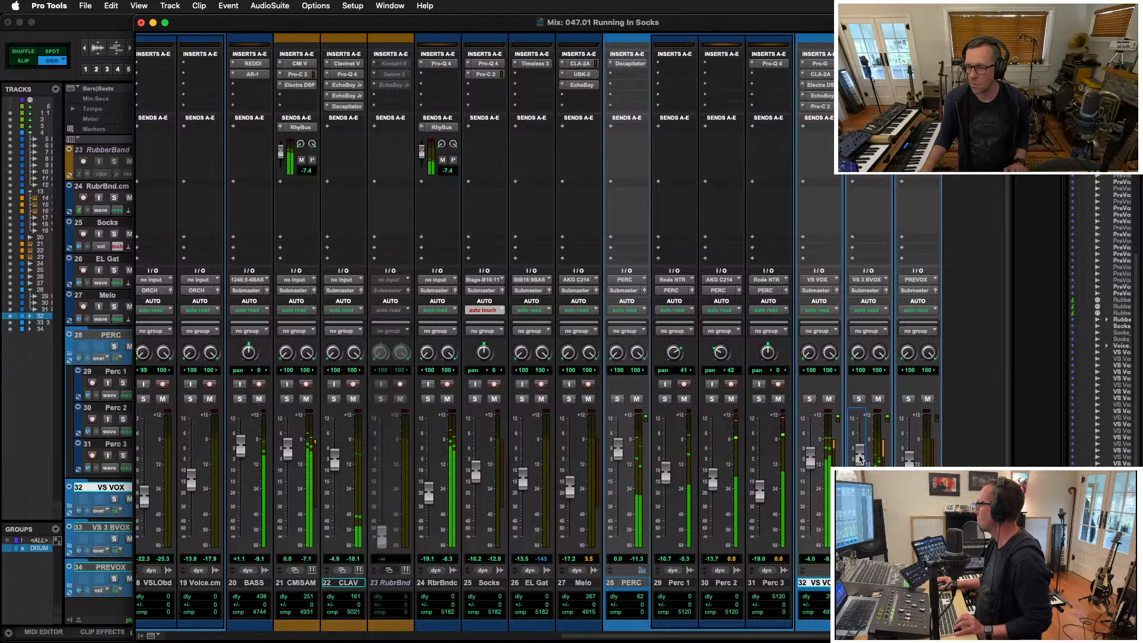
key(super+equal)
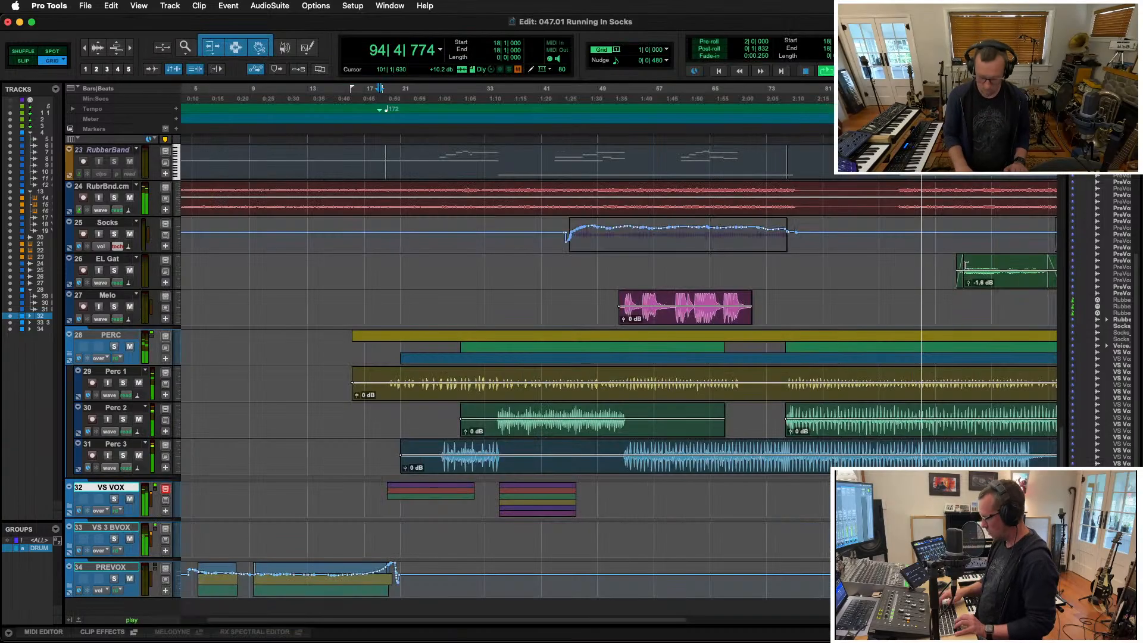
key(super+bracketleft)
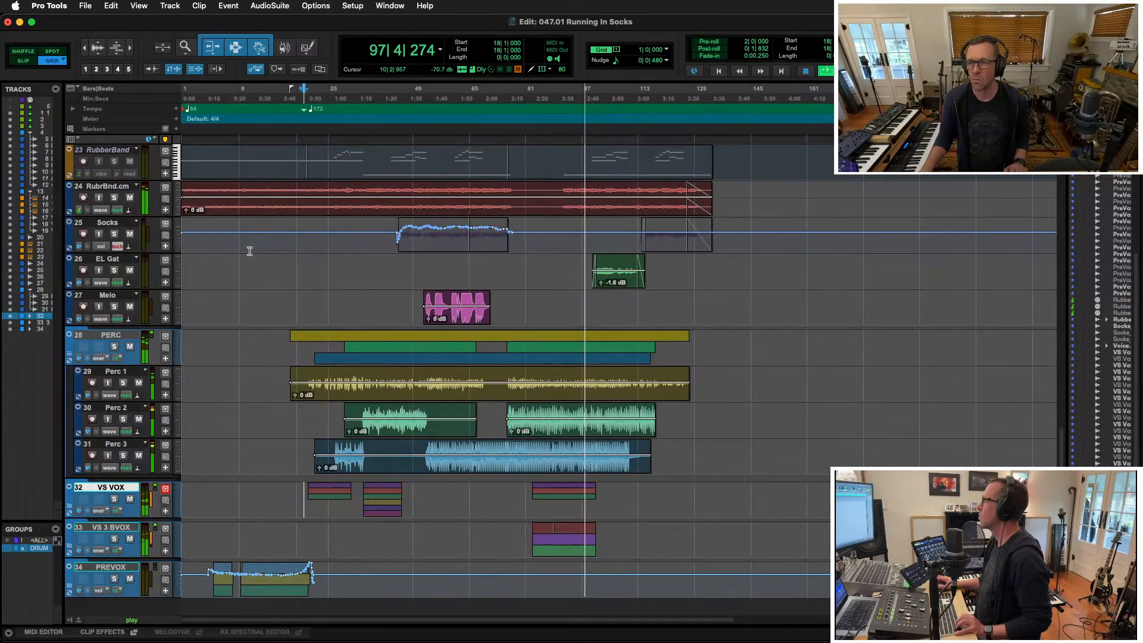
scroll(238, 251, up, 5)
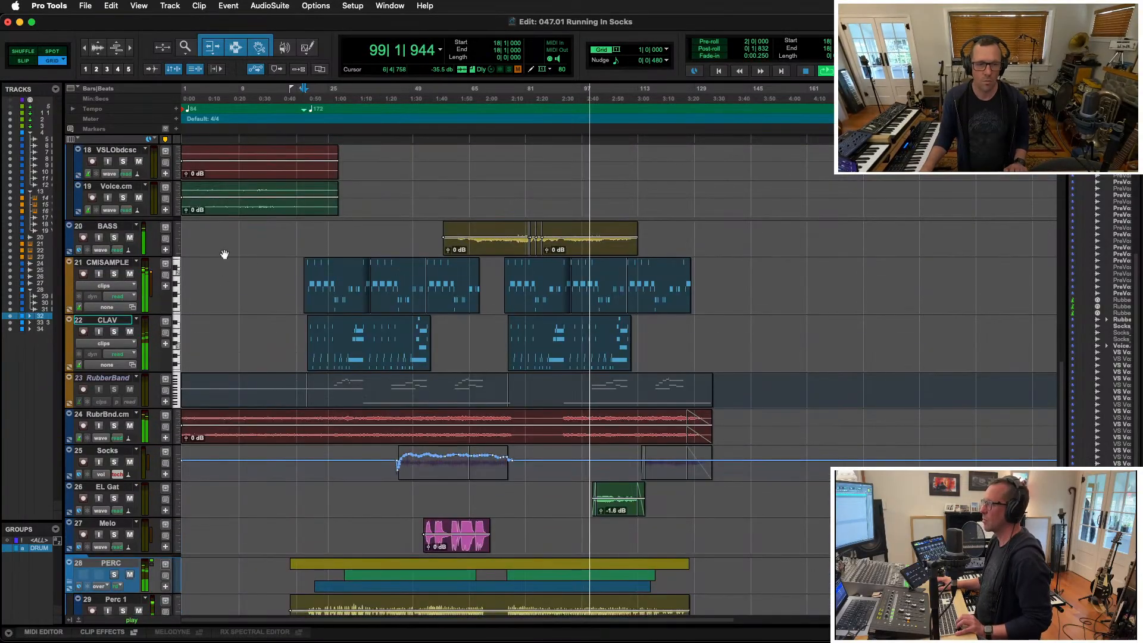
click(122, 473)
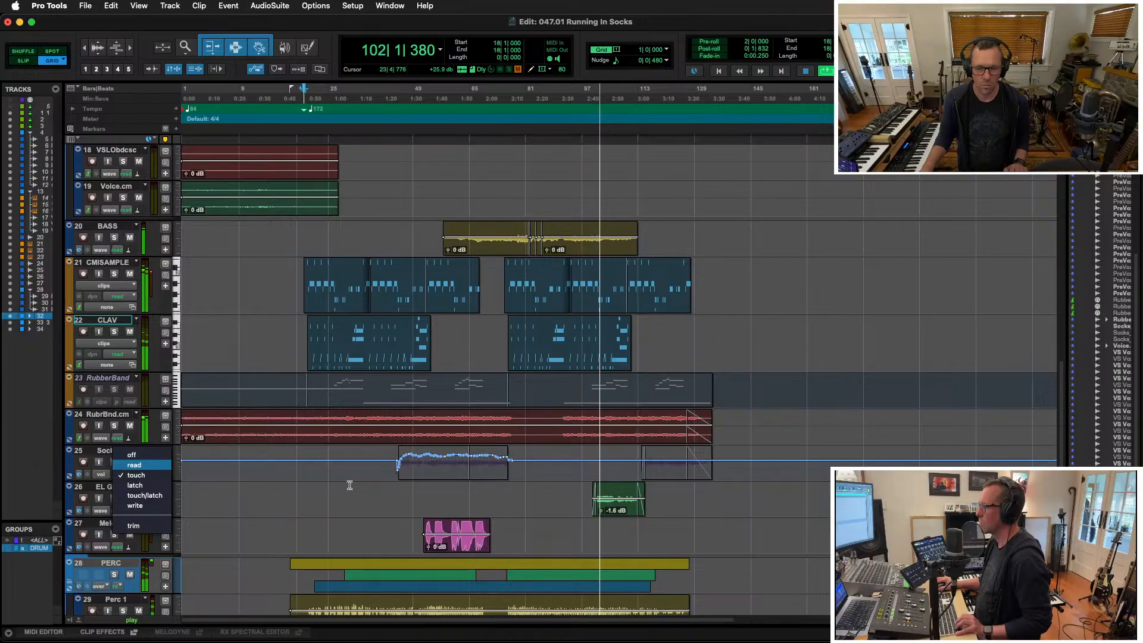
click(637, 455)
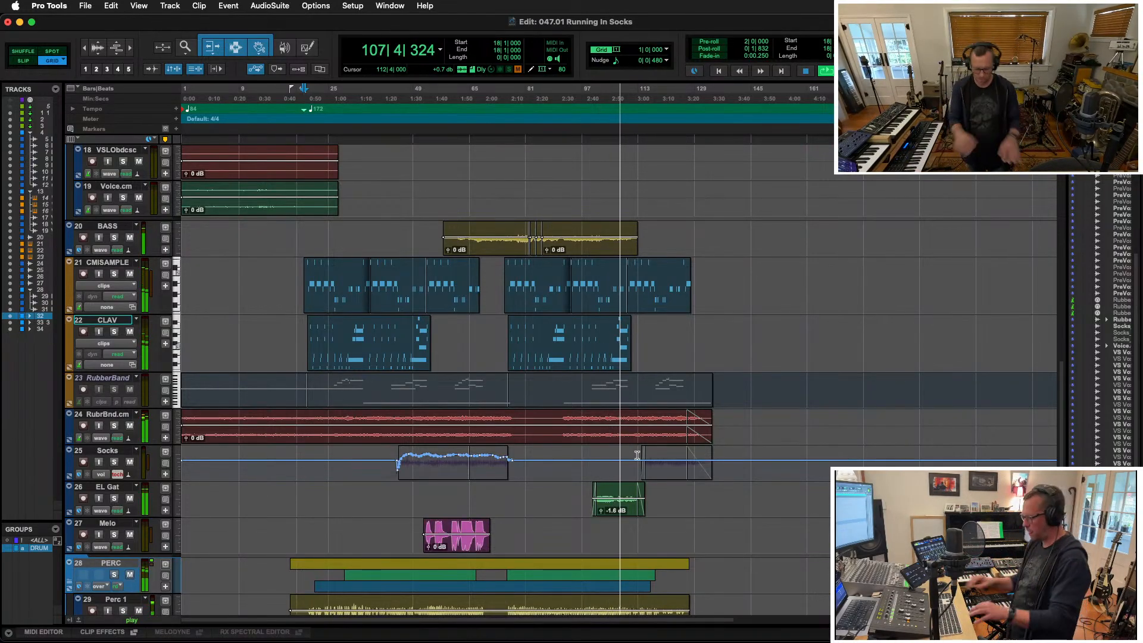
Open AR TG Mastering on the Submaster, show its Input module alone, and adjust the linked tape equalizers
key(super+equal)
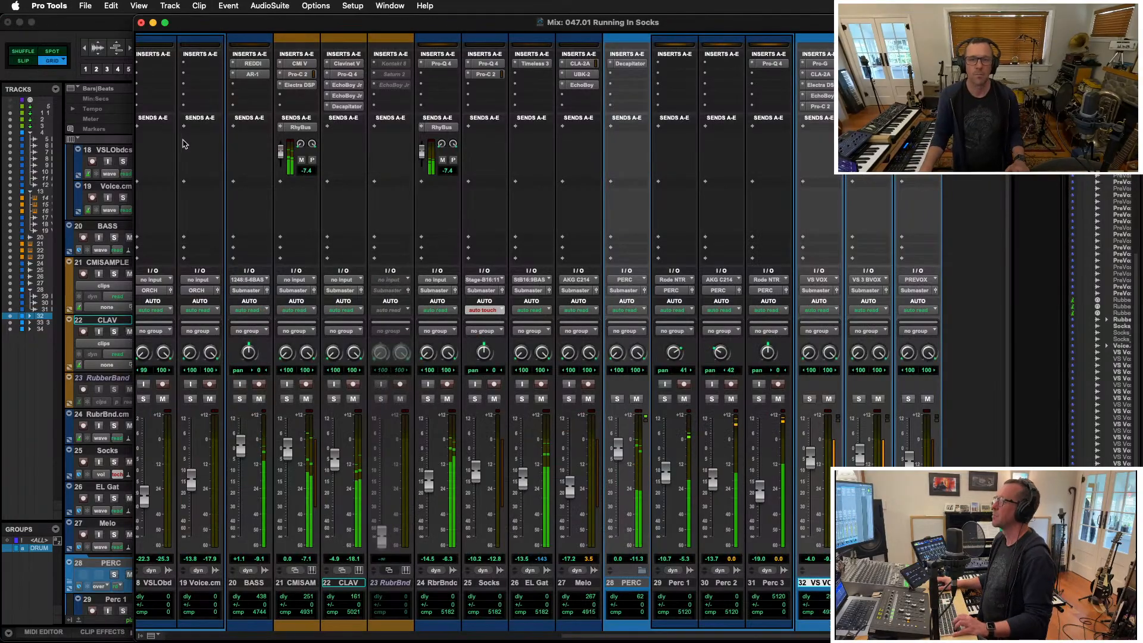
scroll(185, 144, left, 15)
click(208, 85)
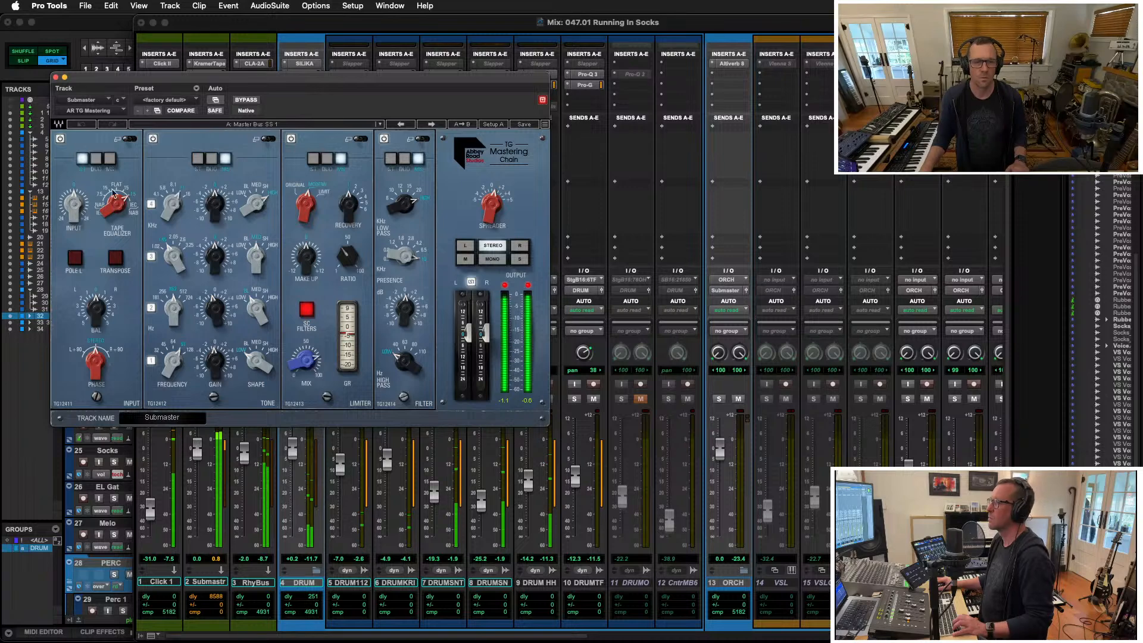
click(128, 141)
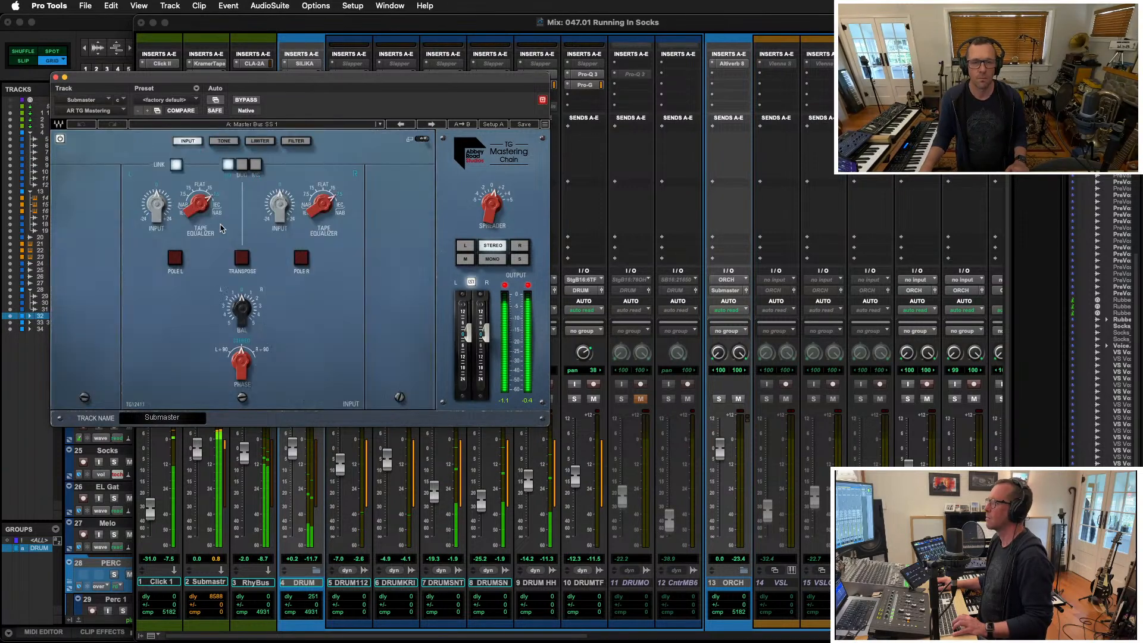
drag(200, 203, 200, 196)
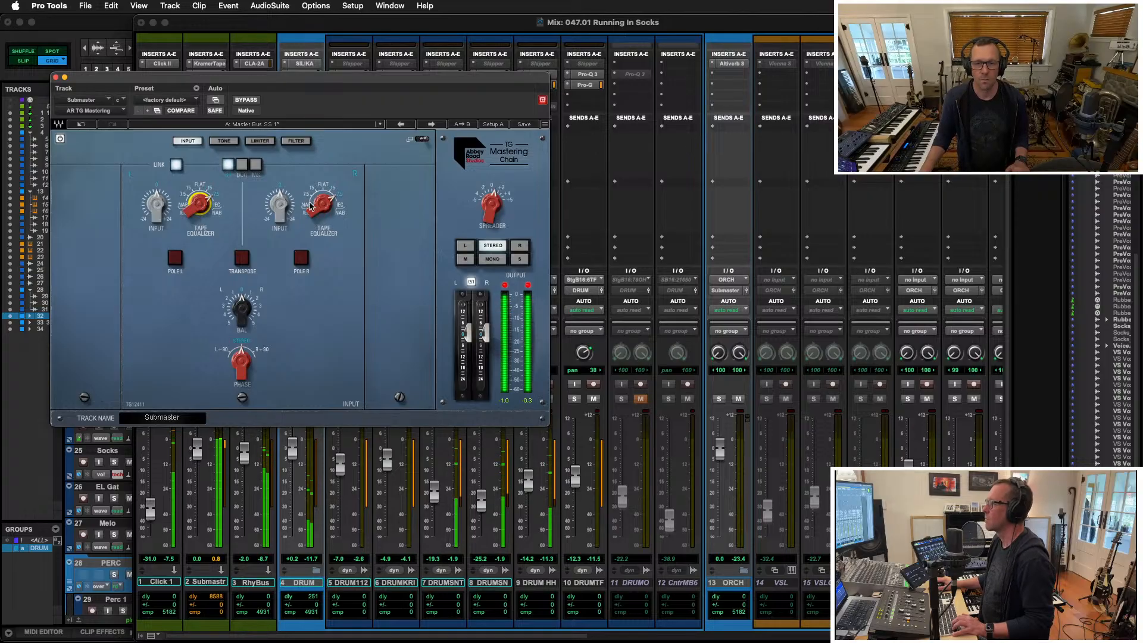
Switch the TG Input module to mid/side processing and adjust the side and mid tape equalizers
click(255, 164)
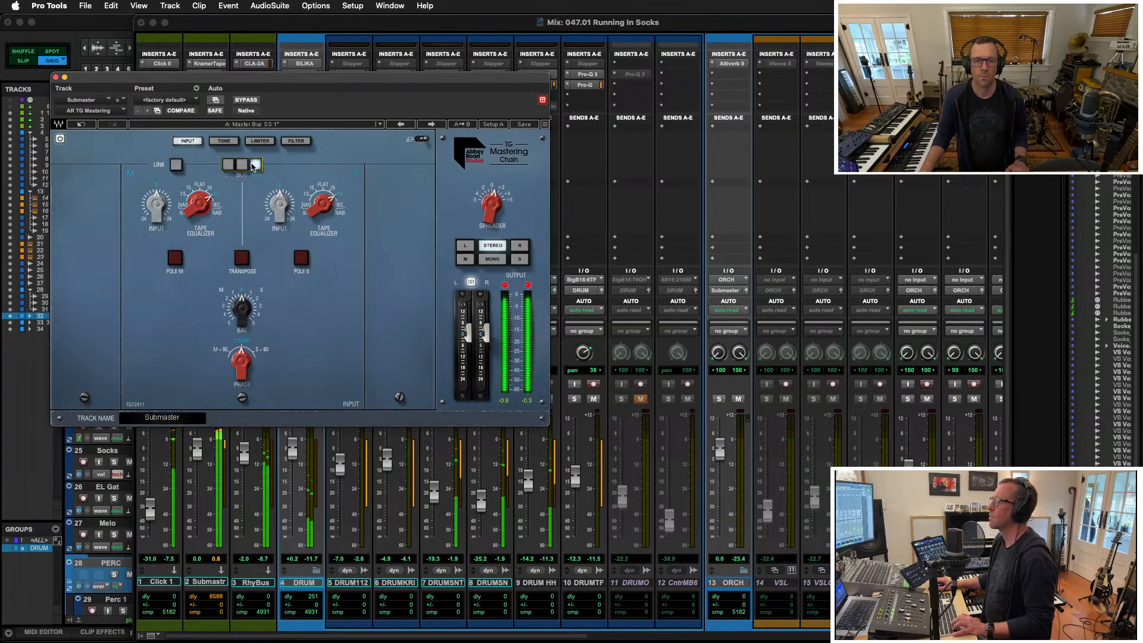
mouse_move(322, 203)
mouse_down()
mouse_move(322, 216)
mouse_move(327, 205)
mouse_up()
mouse_move(197, 201)
mouse_down()
mouse_move(198, 214)
mouse_move(198, 201)
mouse_up()
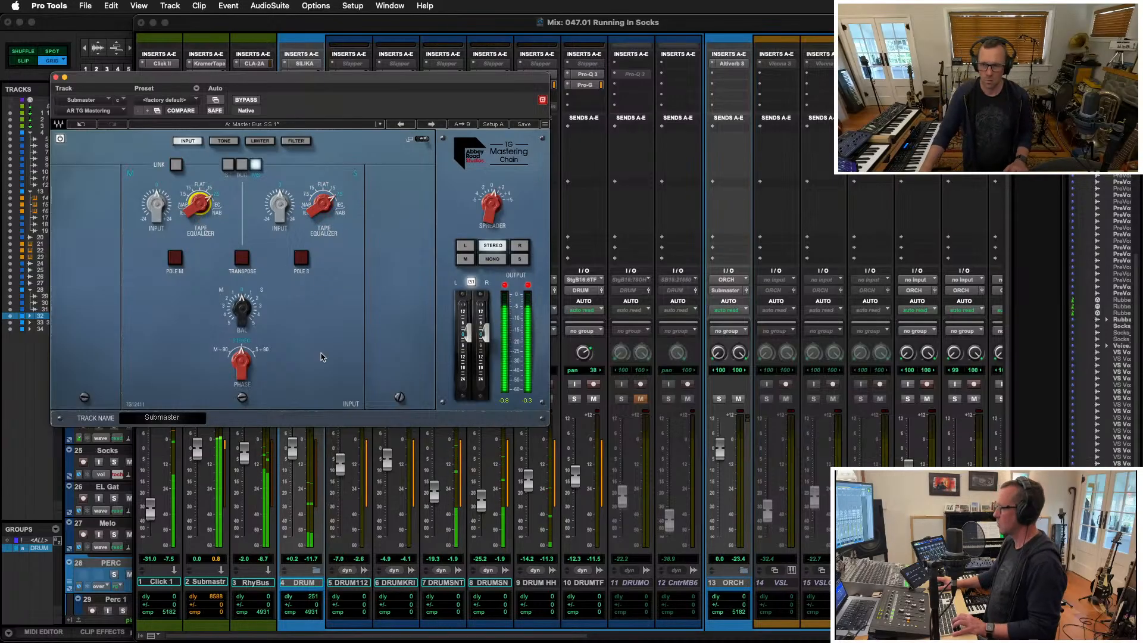
Restart playback and fine-tune the mid tape equalizer and the side tape equalizer by ear
key(super+equal)
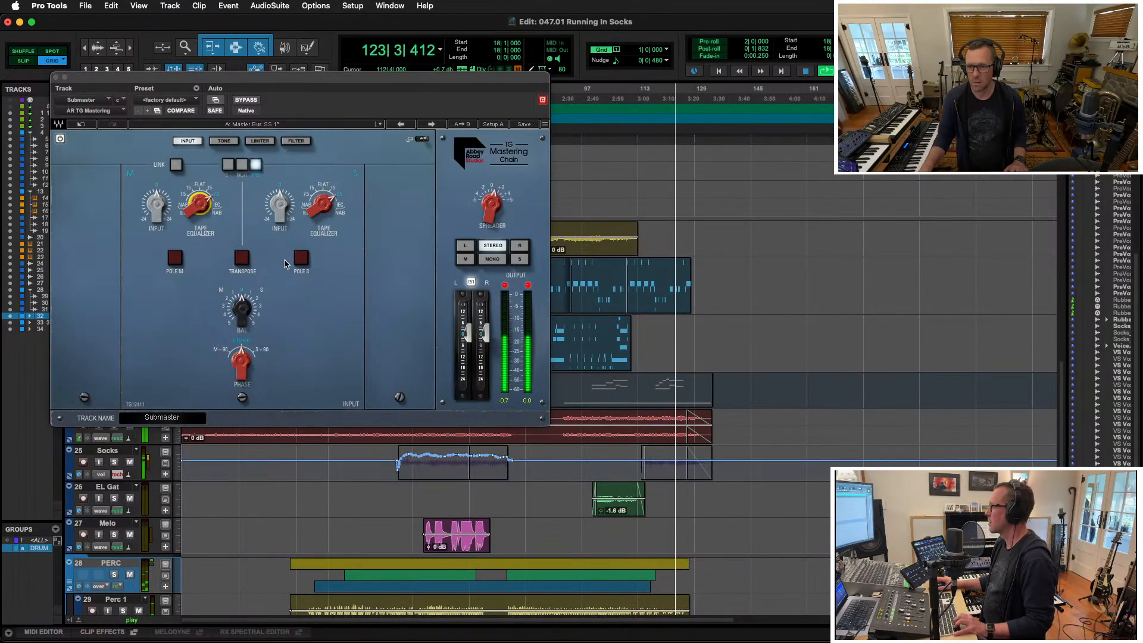
key(space)
key(space)
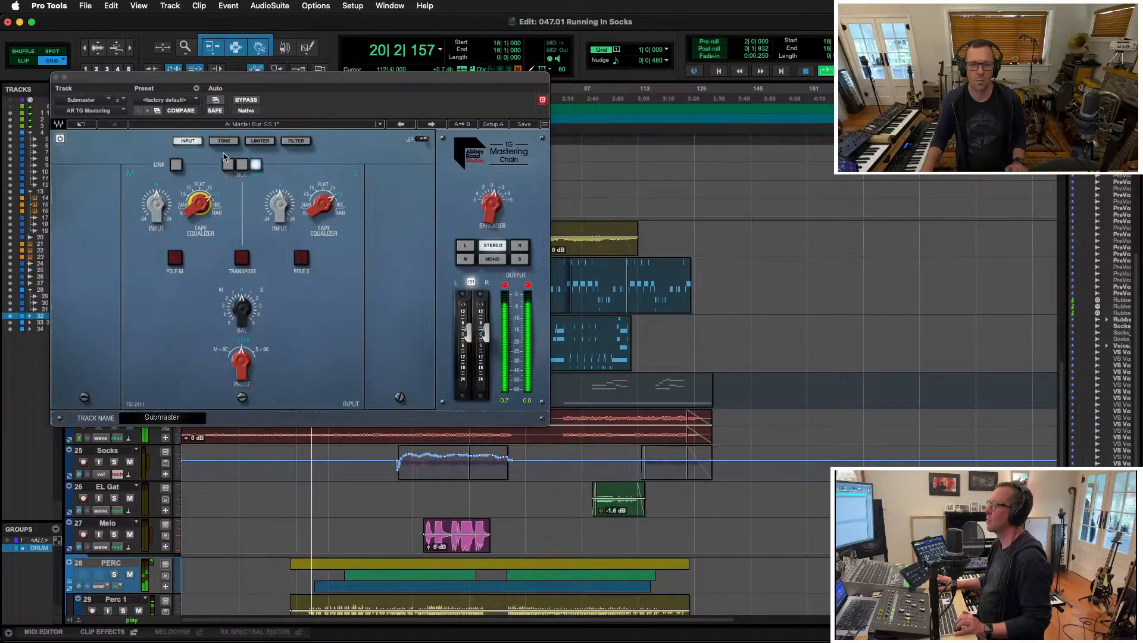
click(199, 207)
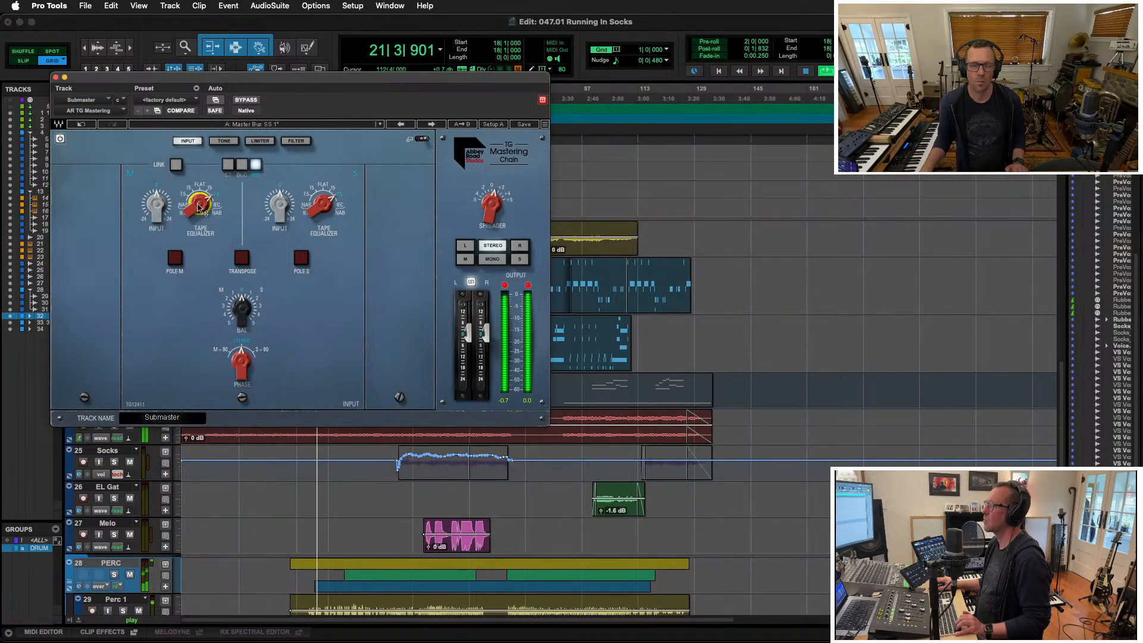
drag(200, 196, 200, 204)
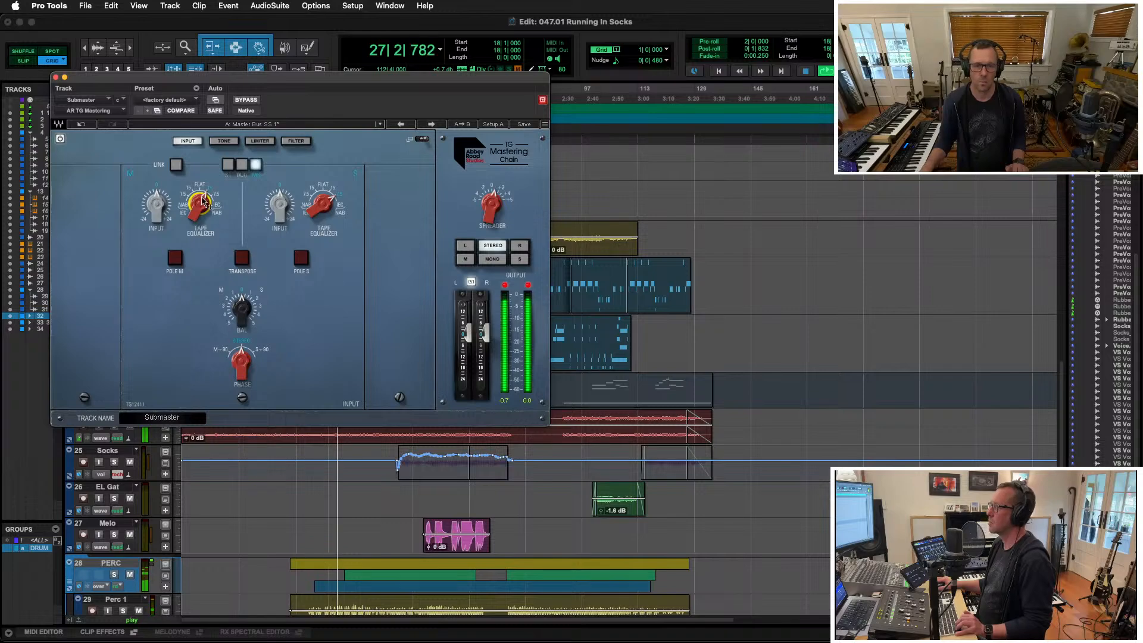
drag(202, 201, 202, 189)
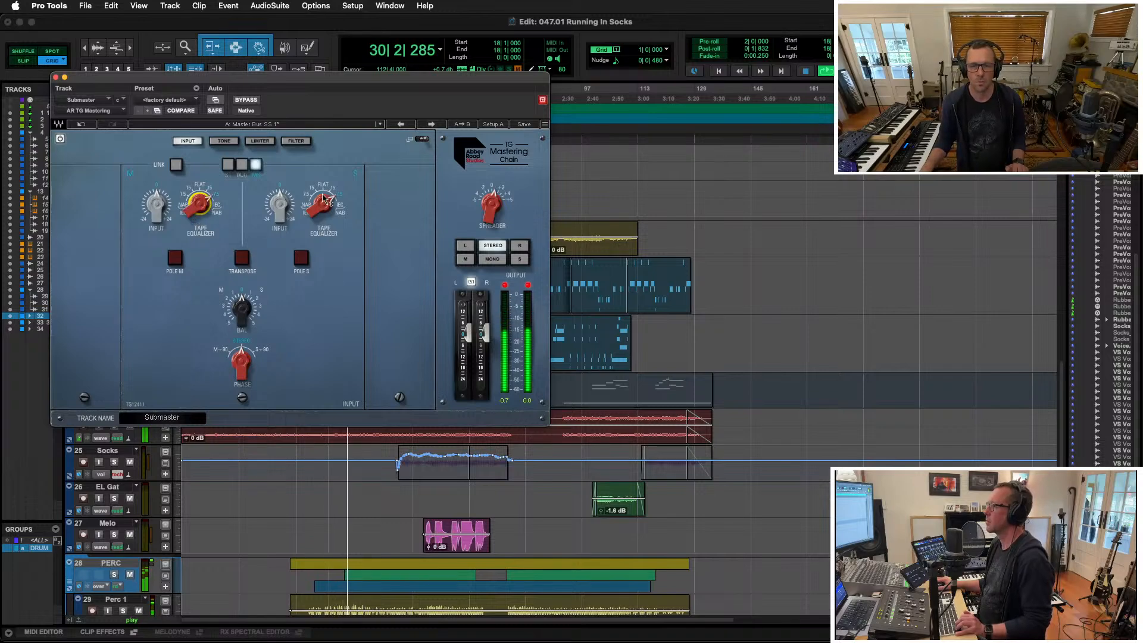
drag(324, 205, 324, 214)
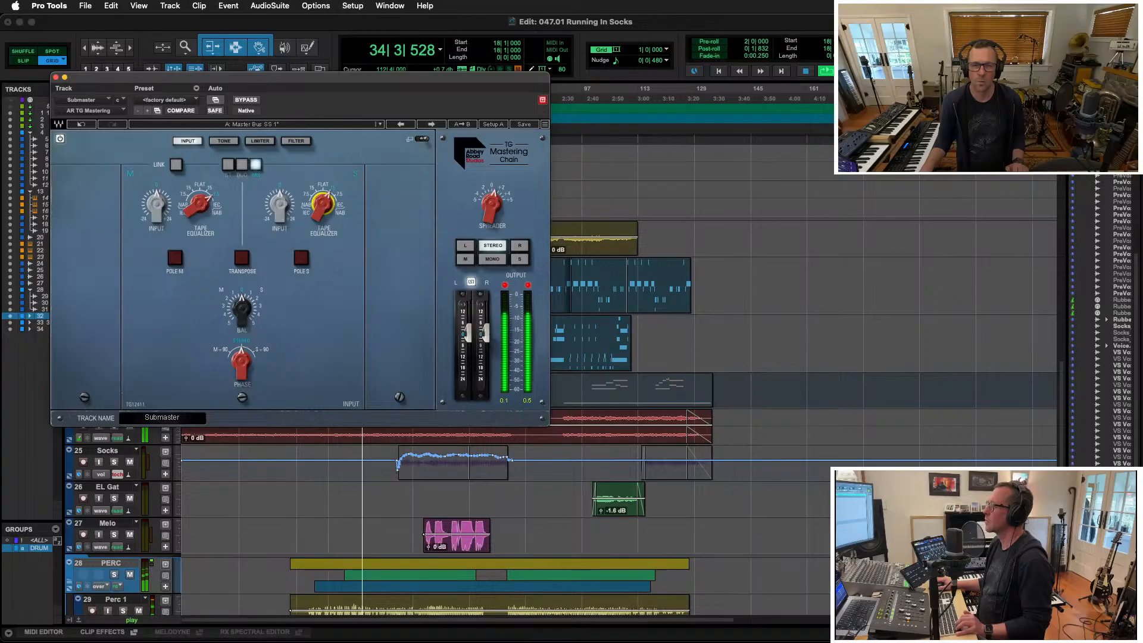
drag(323, 205, 323, 206)
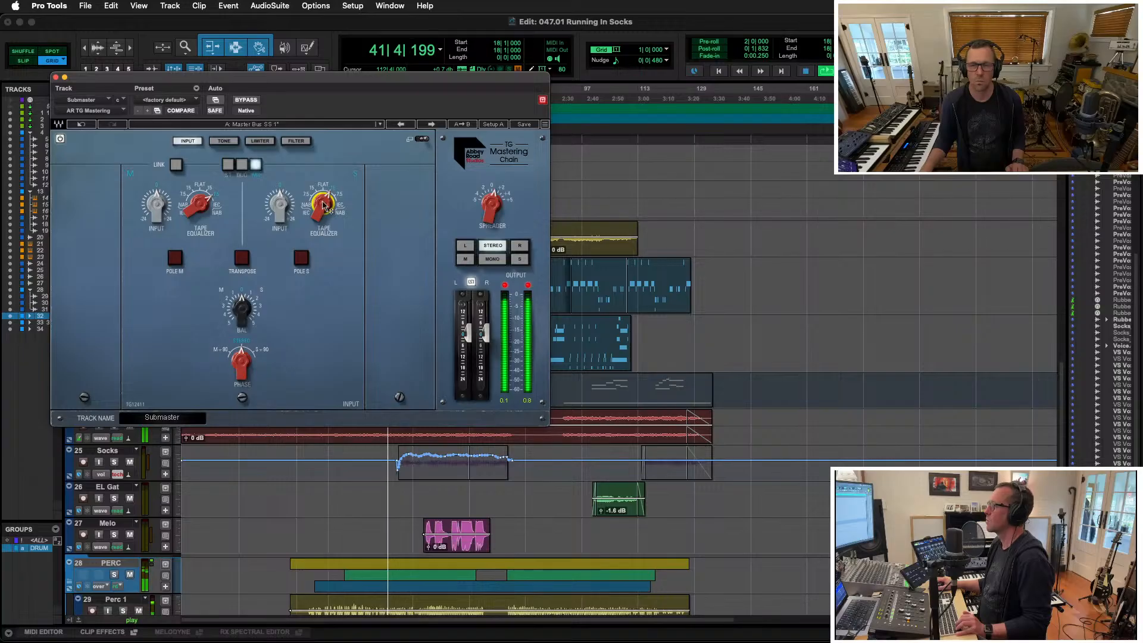
Compare the mix with AR TG Mastering bypassed and active, leave it active, and close the plug-in window
click(252, 100)
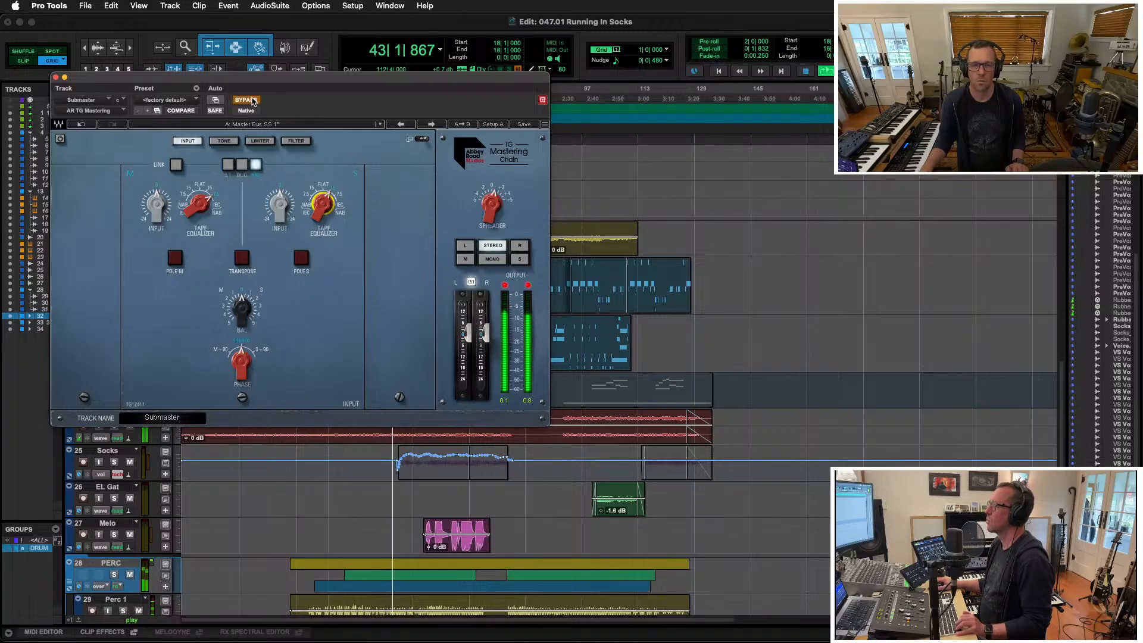
click(253, 100)
click(252, 100)
click(252, 100)
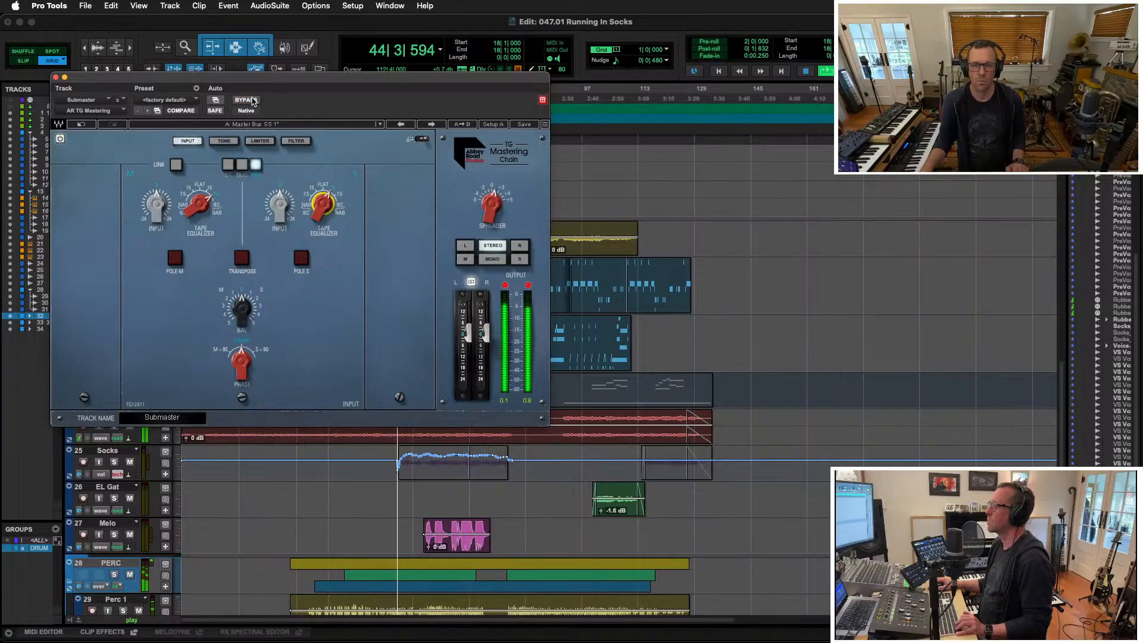
click(55, 76)
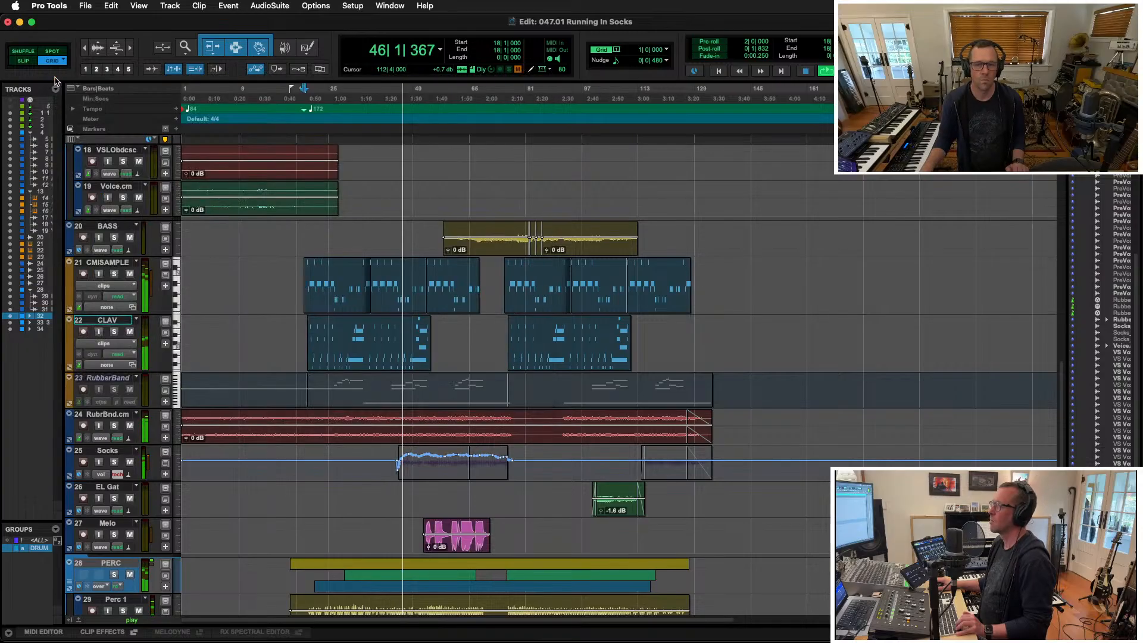
Insert the stereo L2 limiter in the Submaster's empty slot directly below Clariphonic
key(super+equal)
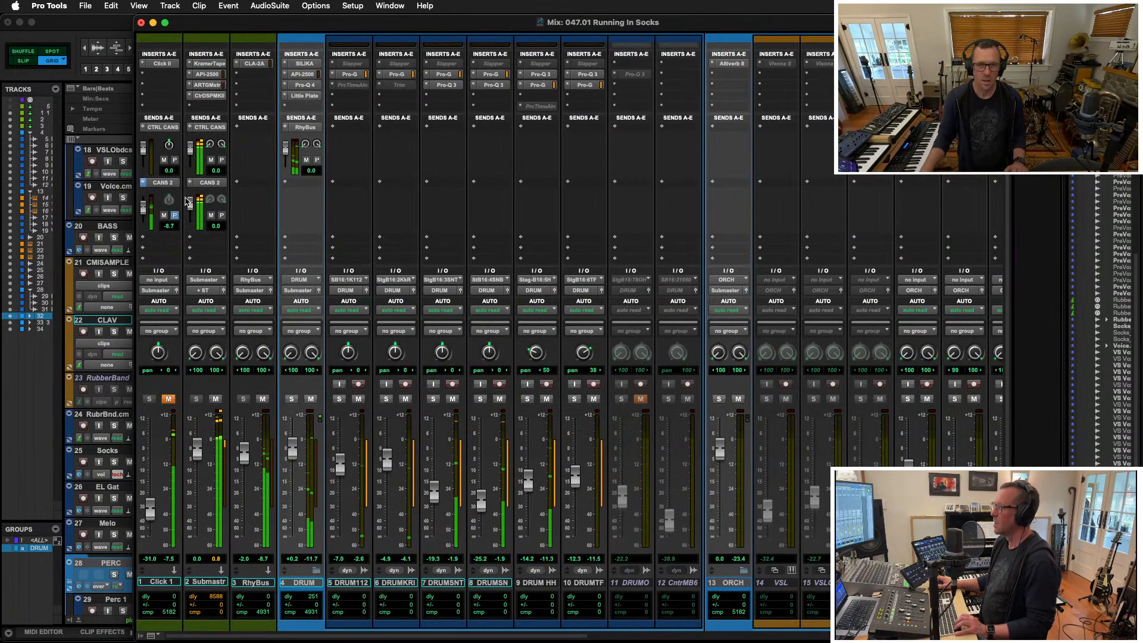
click(194, 106)
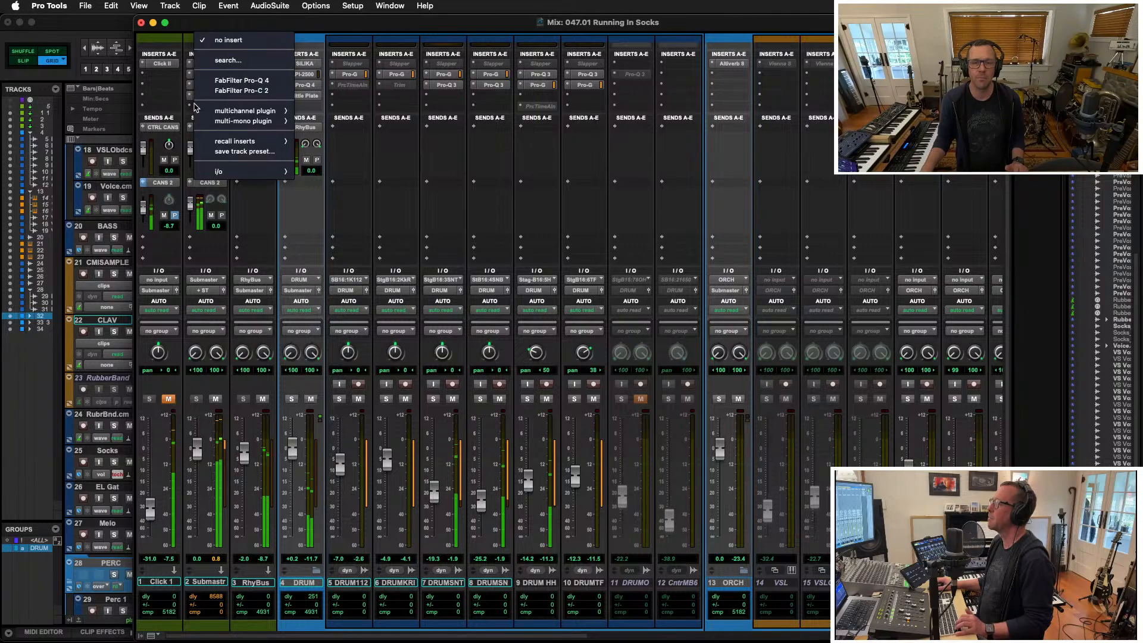
mouse_move(250, 111)
mouse_move(348, 116)
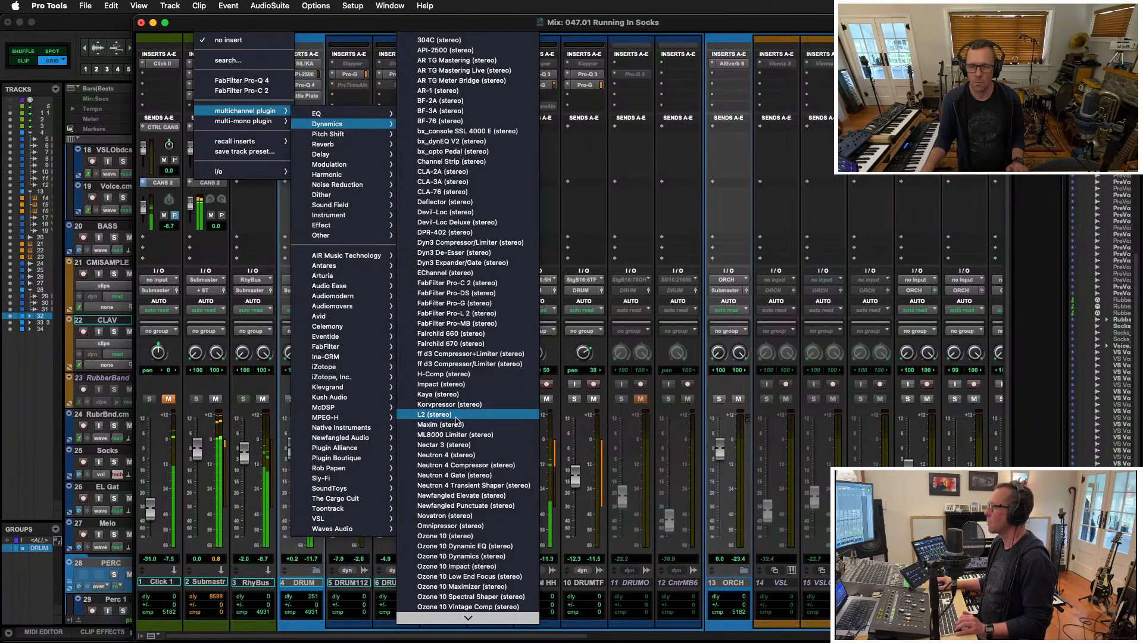
click(434, 415)
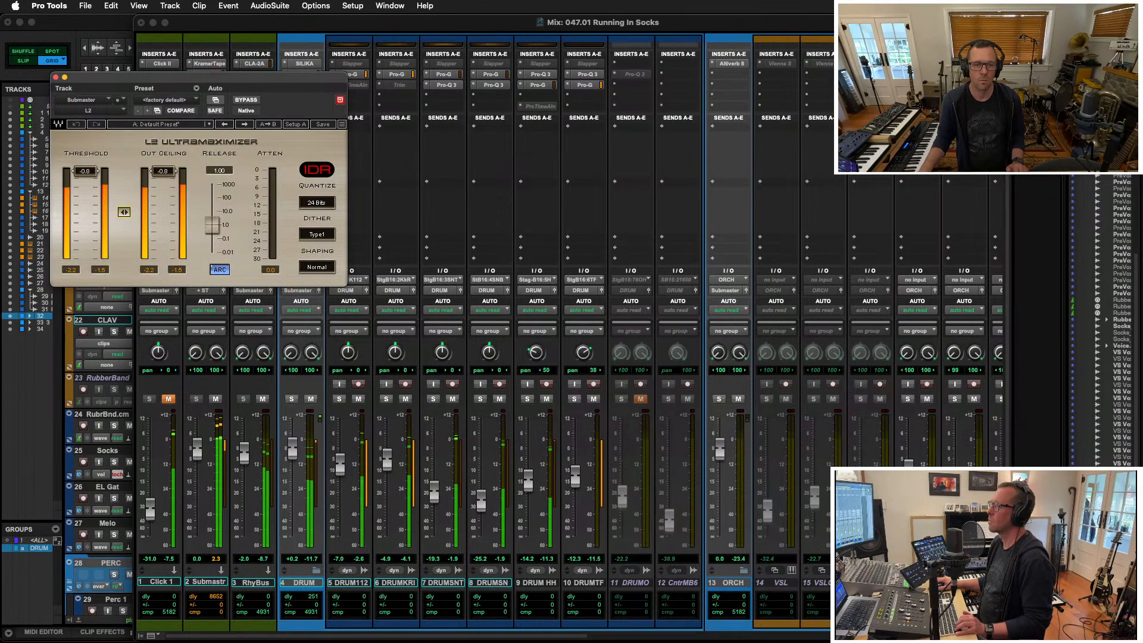
Set the L2 threshold to -1.4 and its output ceiling to -0.3, and close the plug-in window
drag(124, 212, 124, 214)
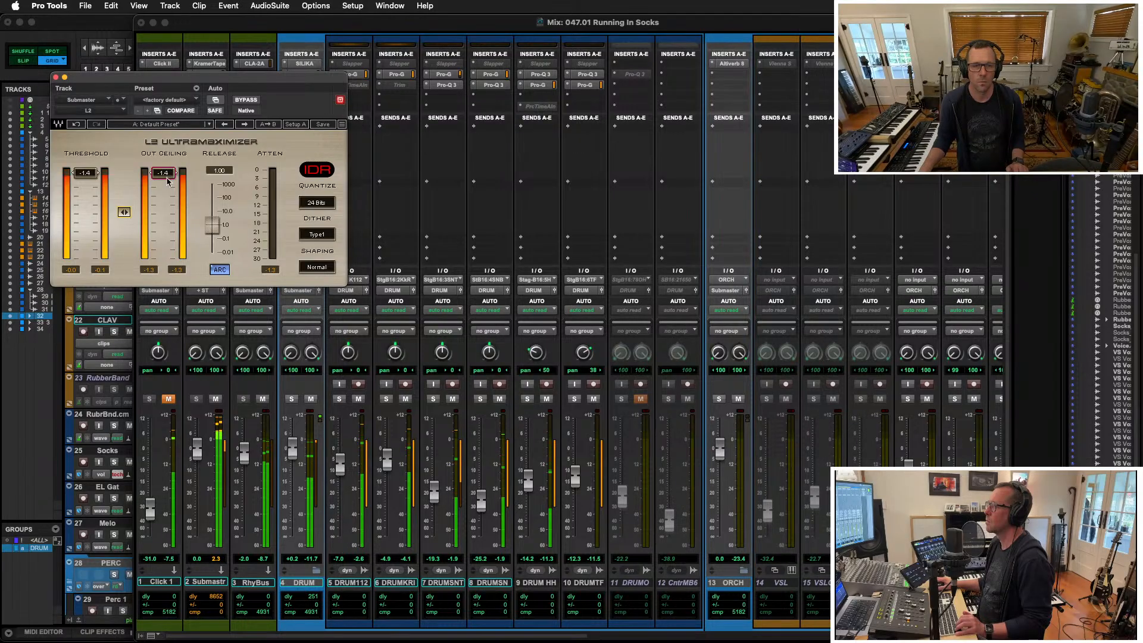
drag(167, 175, 166, 171)
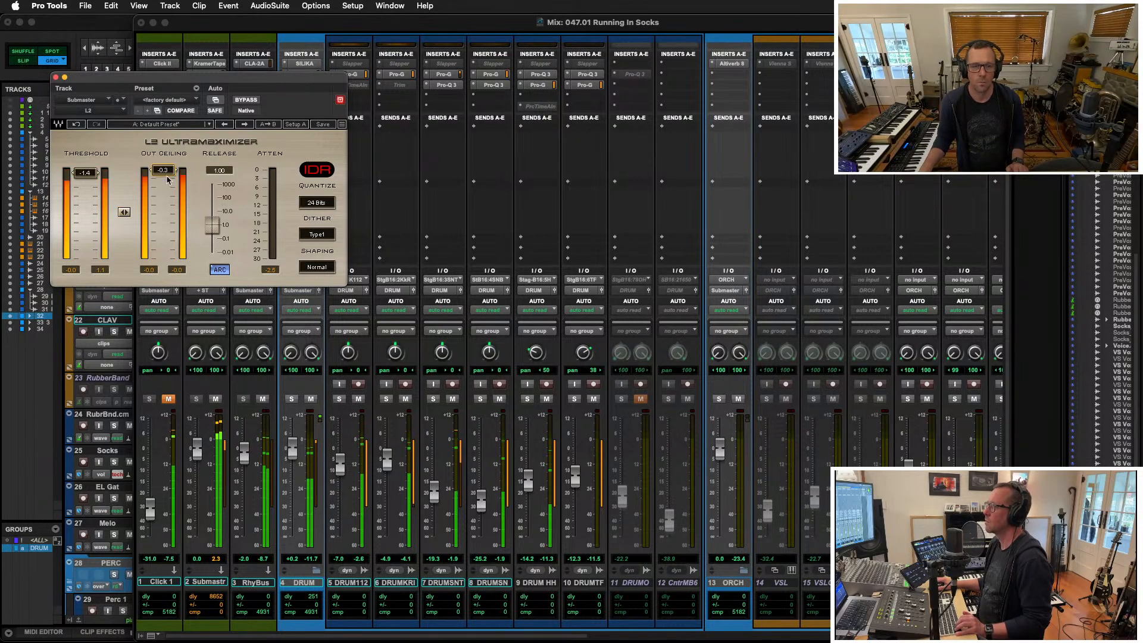
click(56, 78)
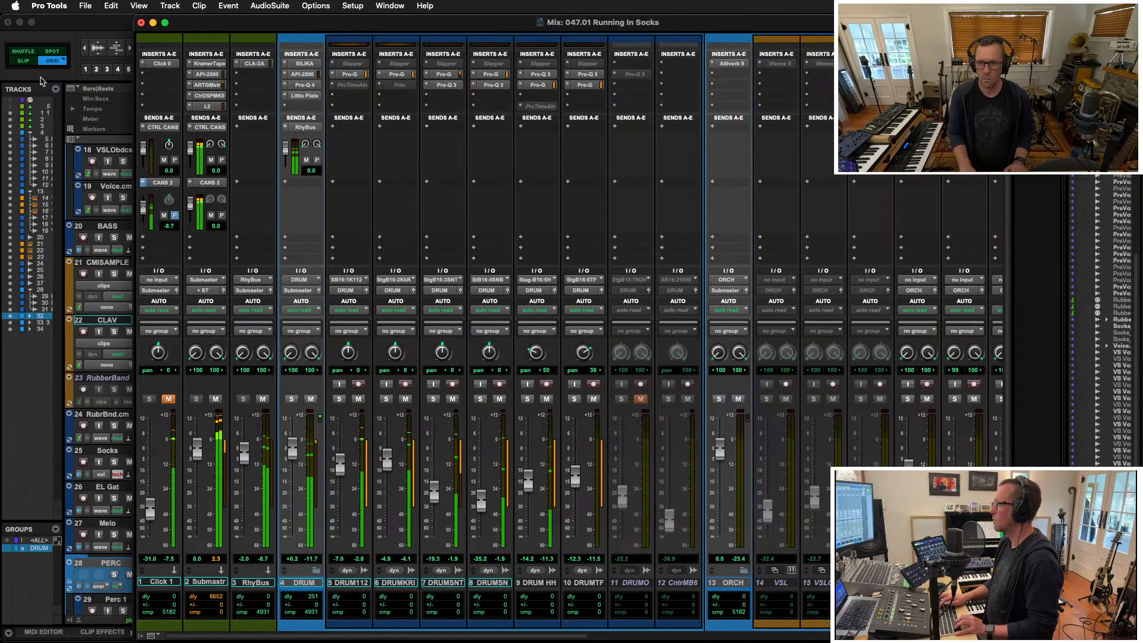
Lower the faders of Perc 3 to -28.1 dB, Perc 2 to -21.0 dB and Perc 1 to -17.2 dB
scroll(673, 333, right, 15)
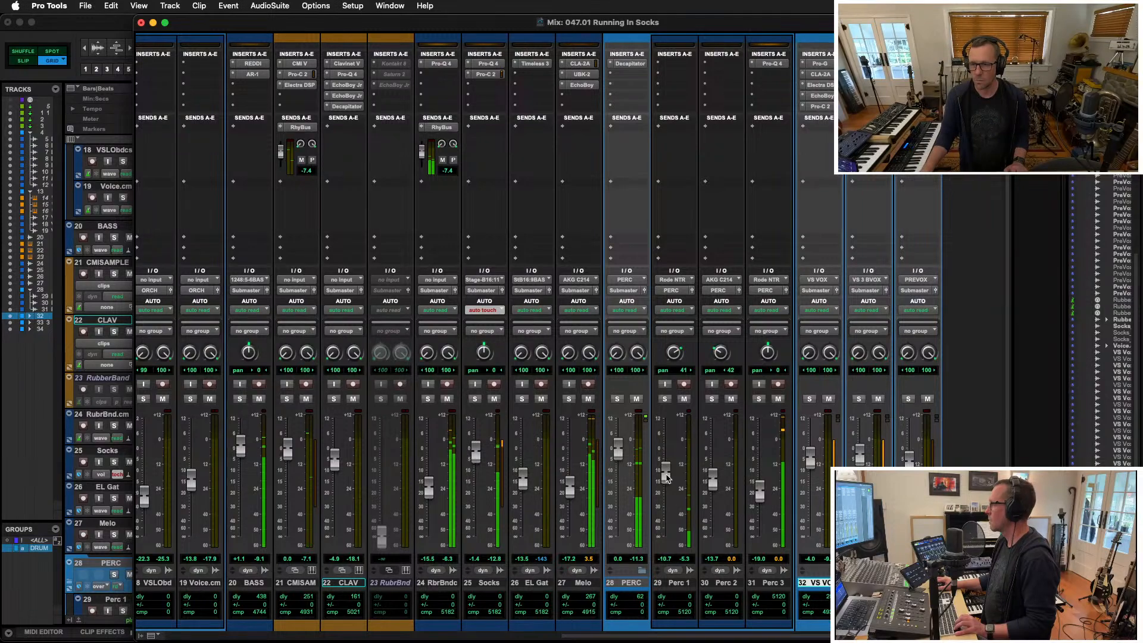
drag(759, 493, 714, 500)
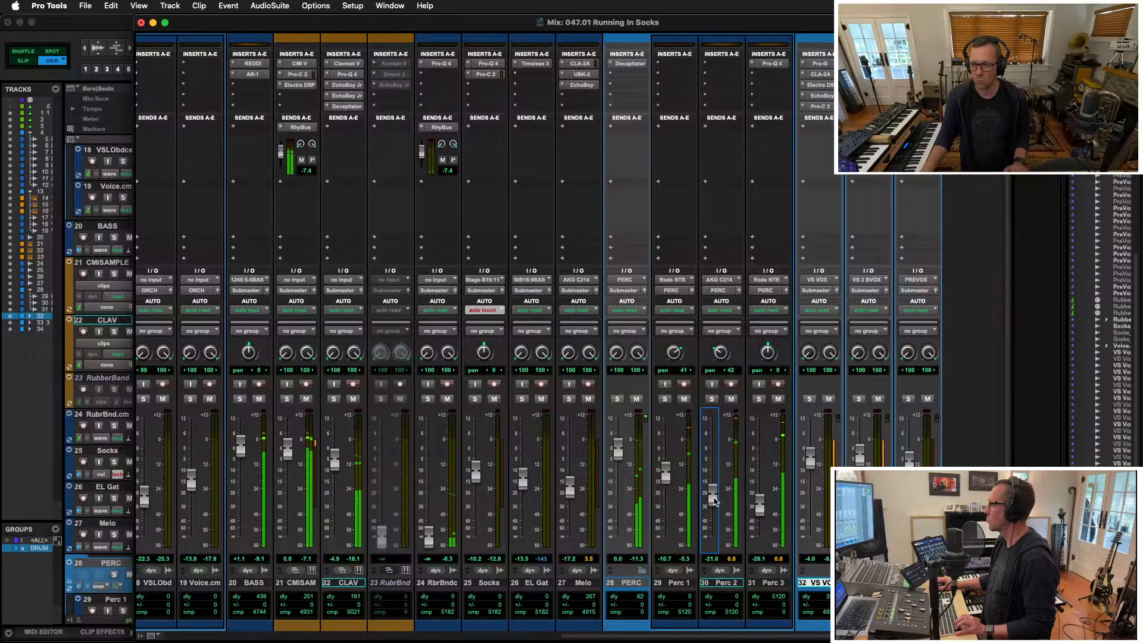
drag(665, 472, 667, 490)
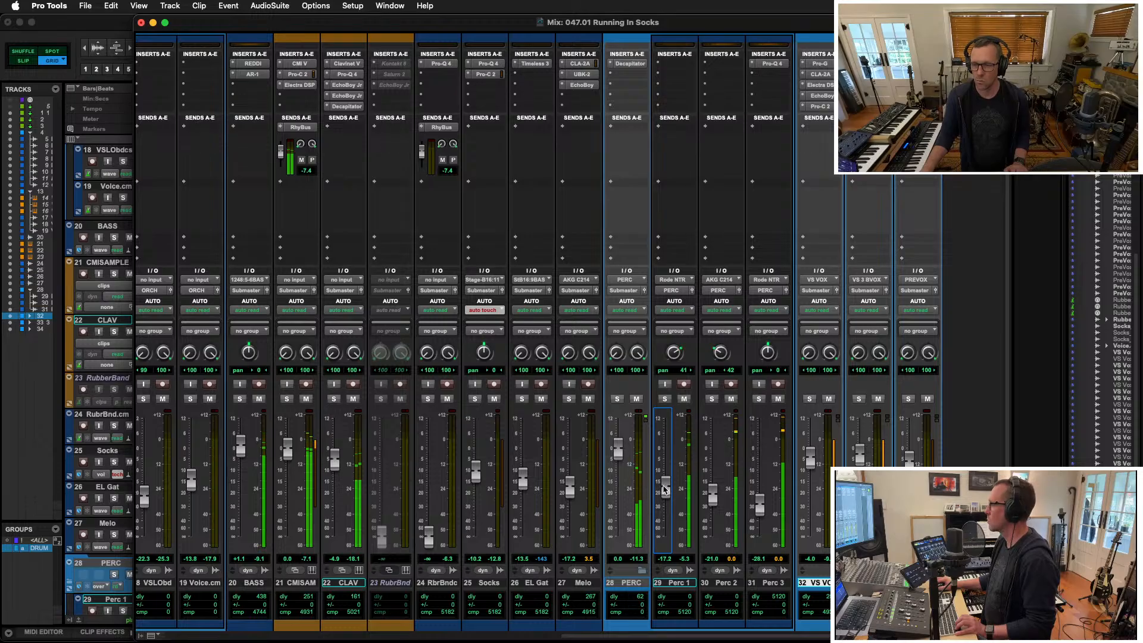
Narrow the percussion panning to 38 left for Perc 2 and 40 right for Perc 1, and raise Perc 1 to -16.9 dB
drag(719, 353, 675, 360)
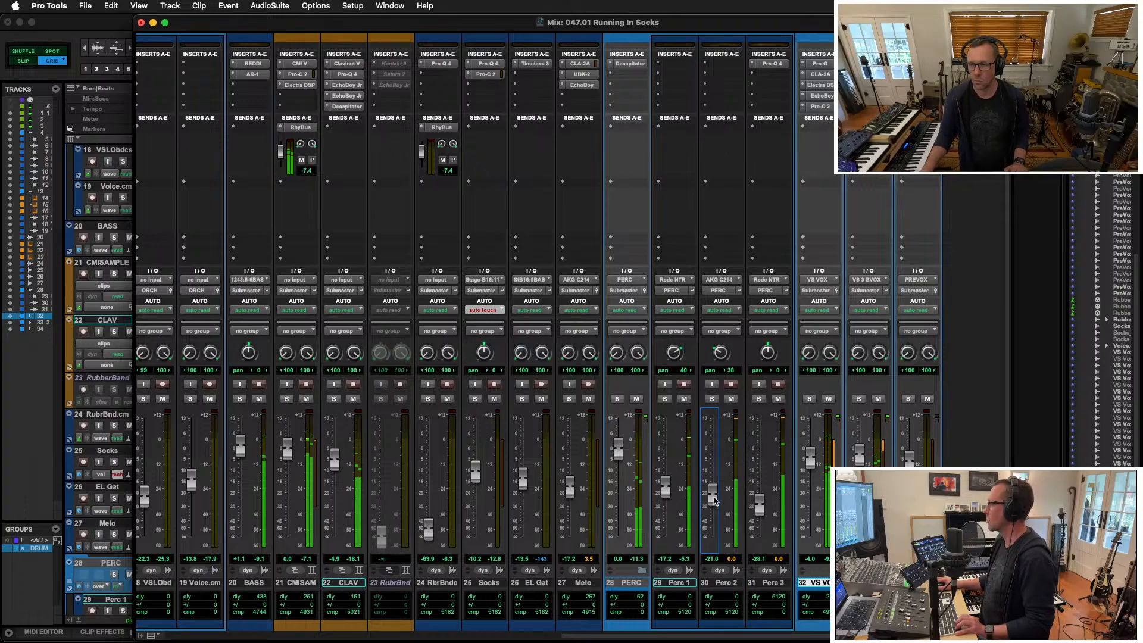
drag(714, 499, 667, 492)
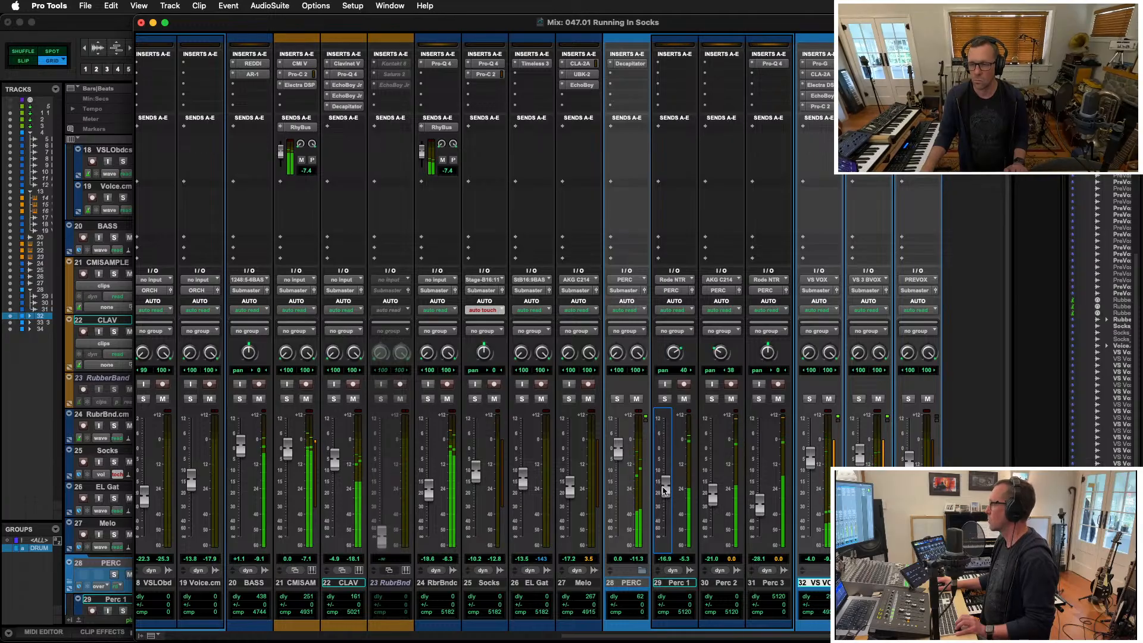
click(759, 503)
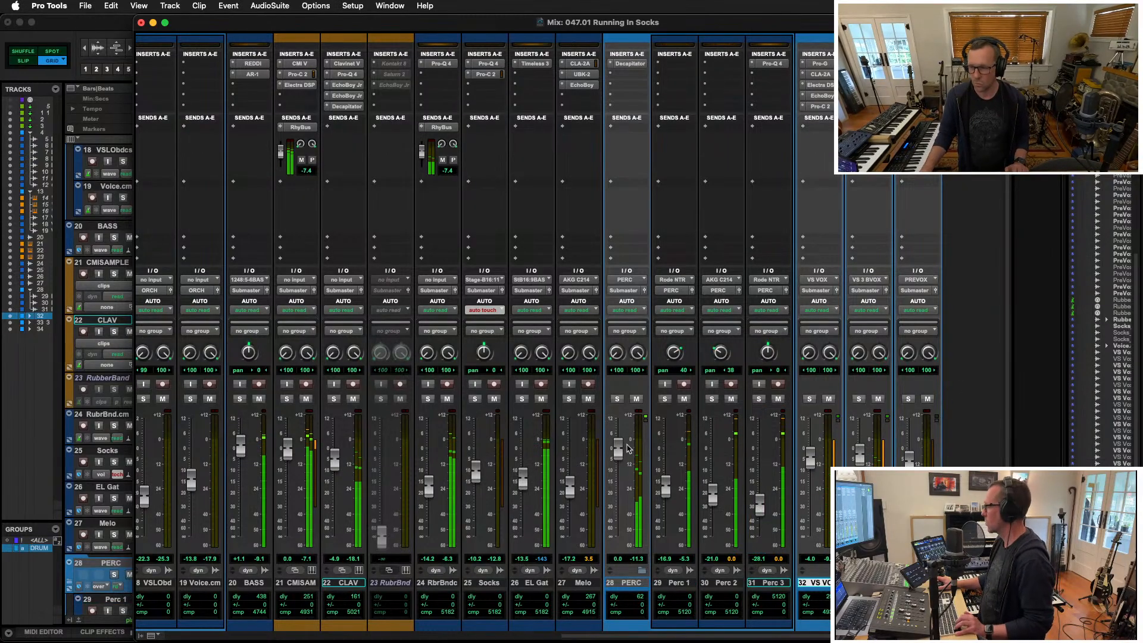
scroll(629, 449, left, 7)
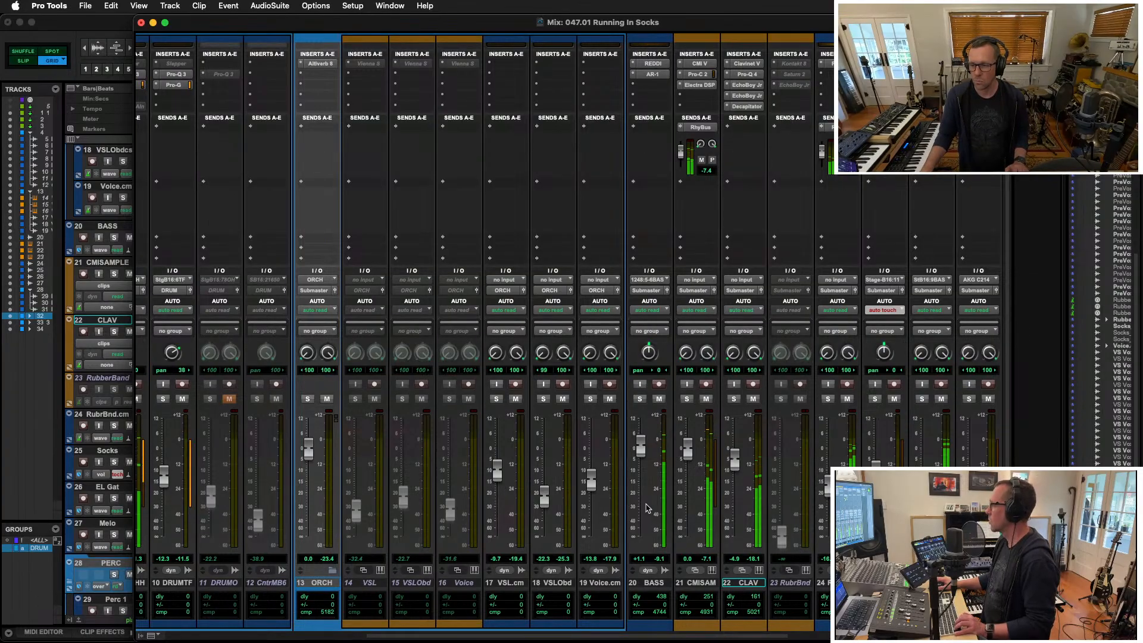
scroll(648, 508, left, 7)
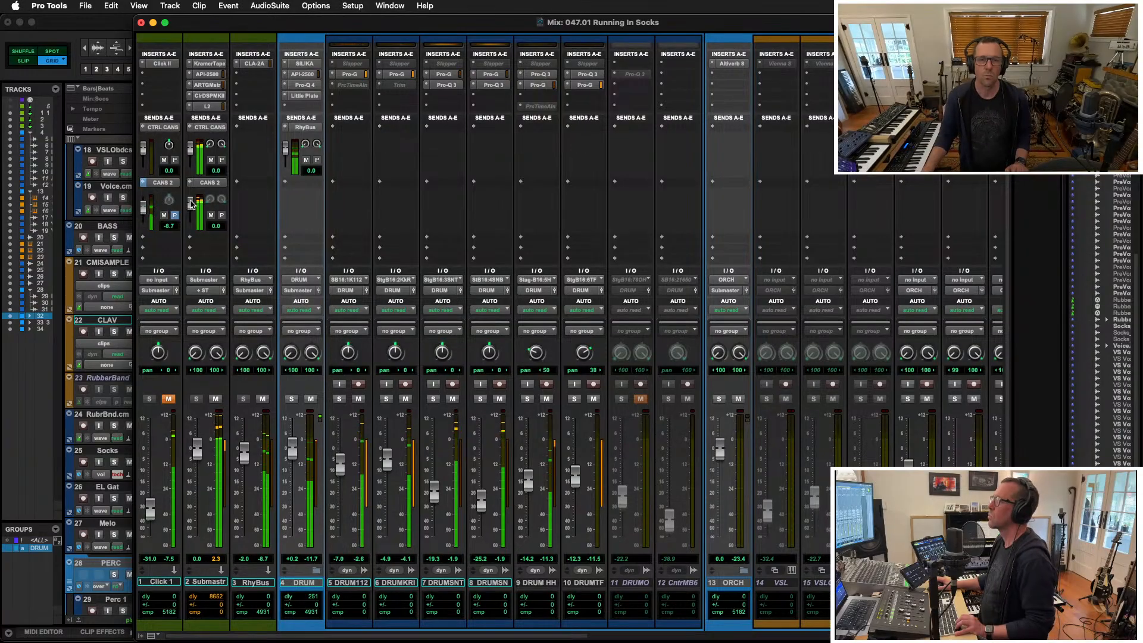
Deactivate the KramerTape insert on the Submaster and return to the Edit window
click(220, 66)
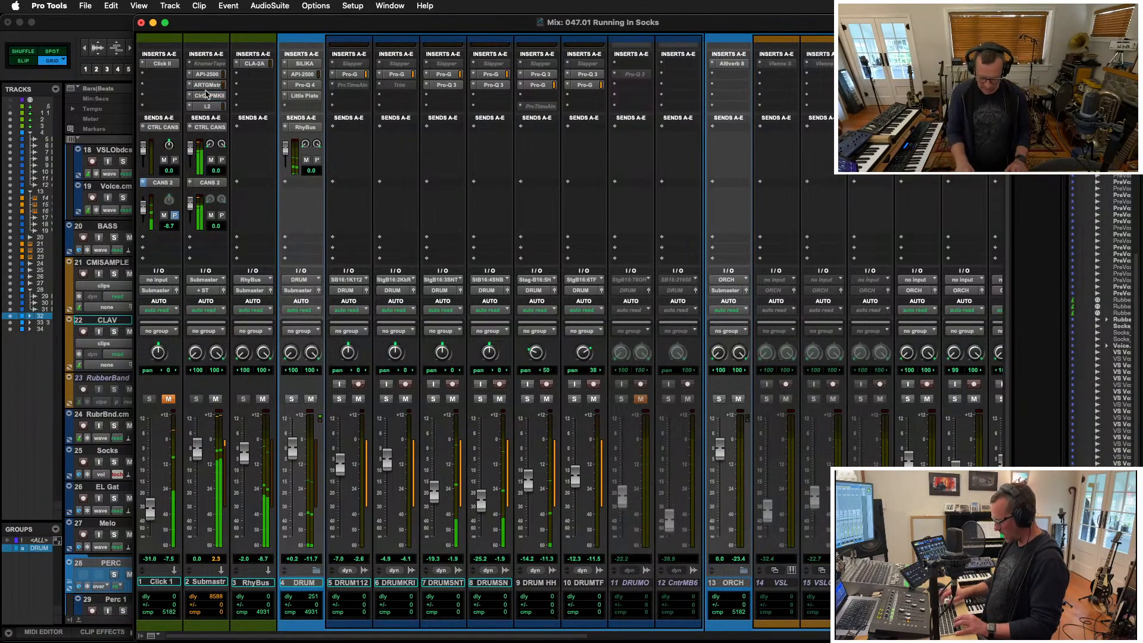
key(super+equal)
key(super+bracketleft)
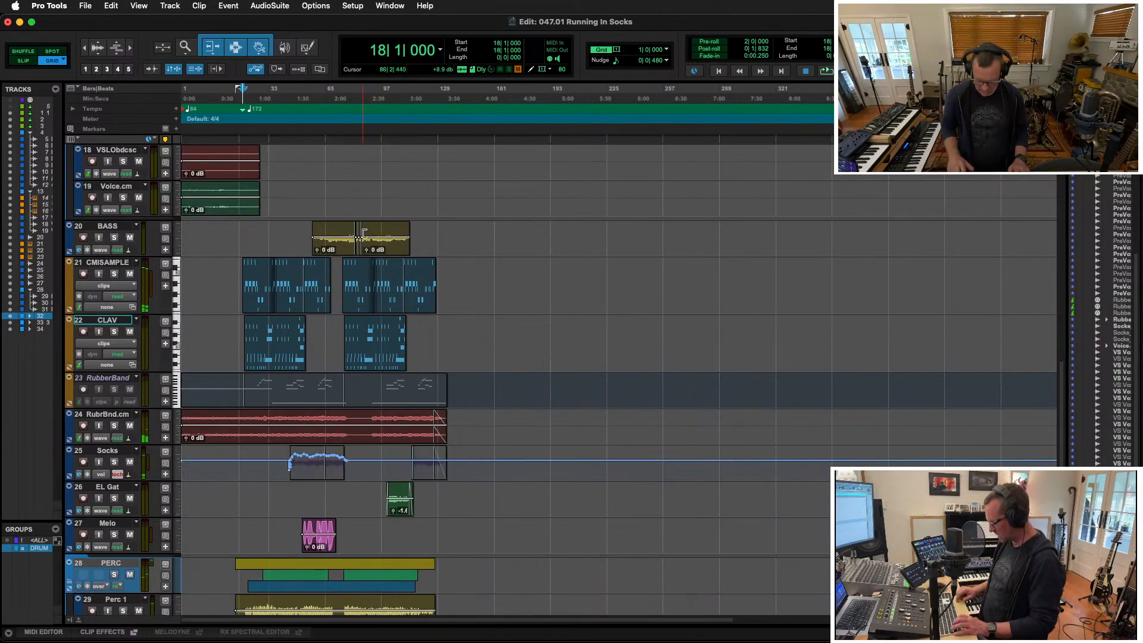
Zoom in on the session start and play the opening moments to check where the audio begins
key(Return)
key(super+bracketright)
key(super+bracketright)
key(super+bracketright)
key(super+bracketright)
key(super+bracketright)
key(super+bracketright)
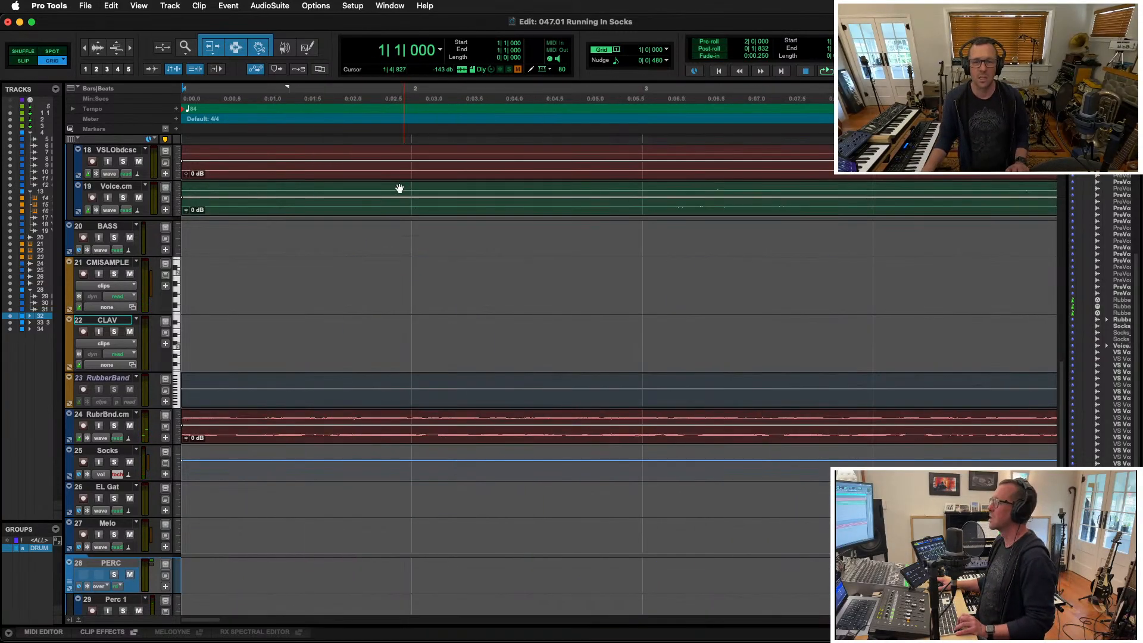
key(space)
key(alt+super+bracketleft)
key(alt+super+bracketleft)
key(alt+super+bracketleft)
key(alt+super+bracketleft)
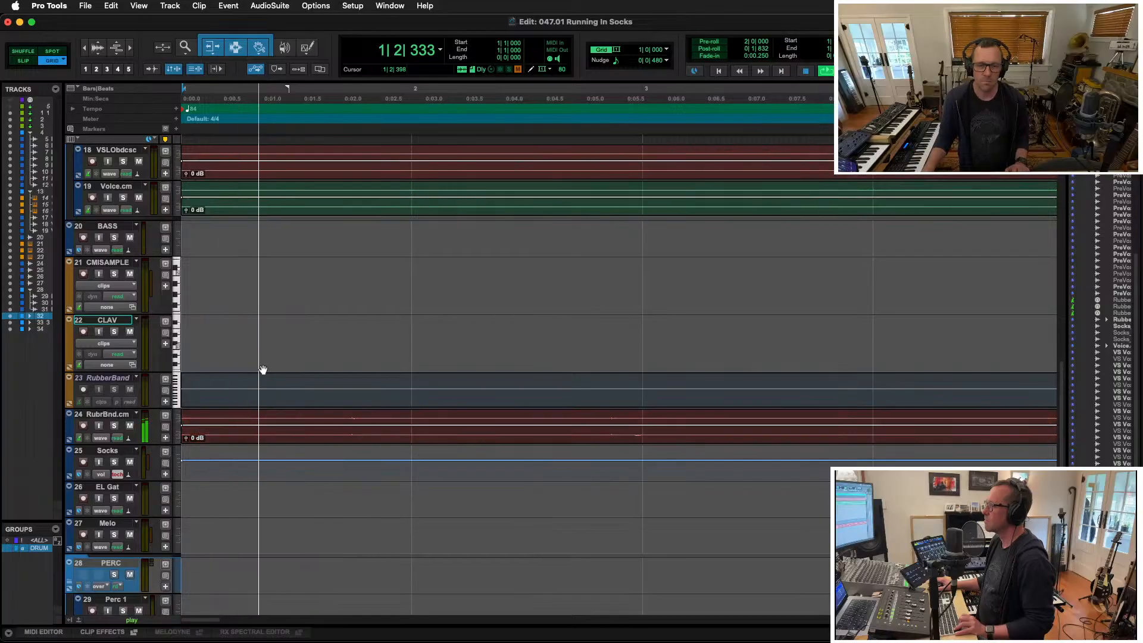
key(space)
Create a marker named STRART at the session start, bar 1
key(shift+s)
key(shift+t)
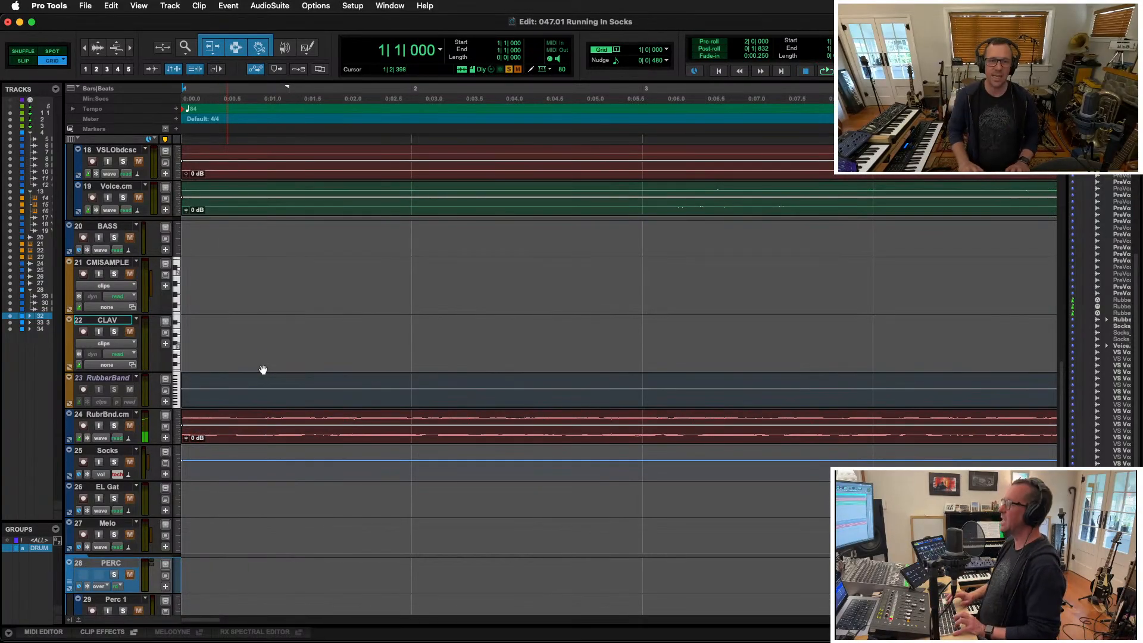
key(KP_Enter)
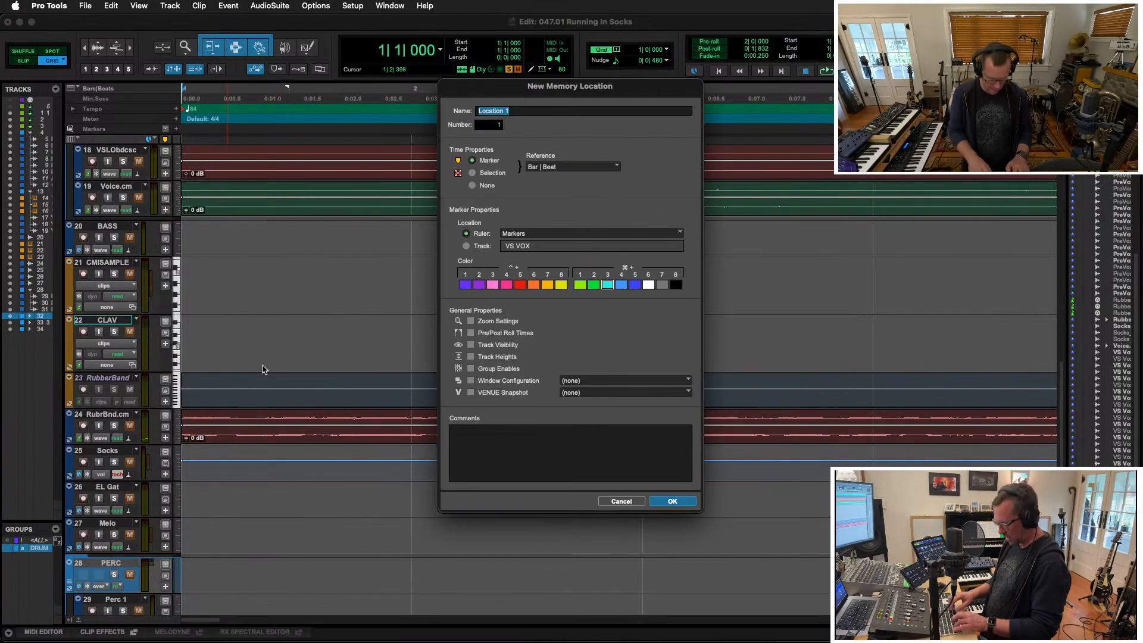
key(Return)
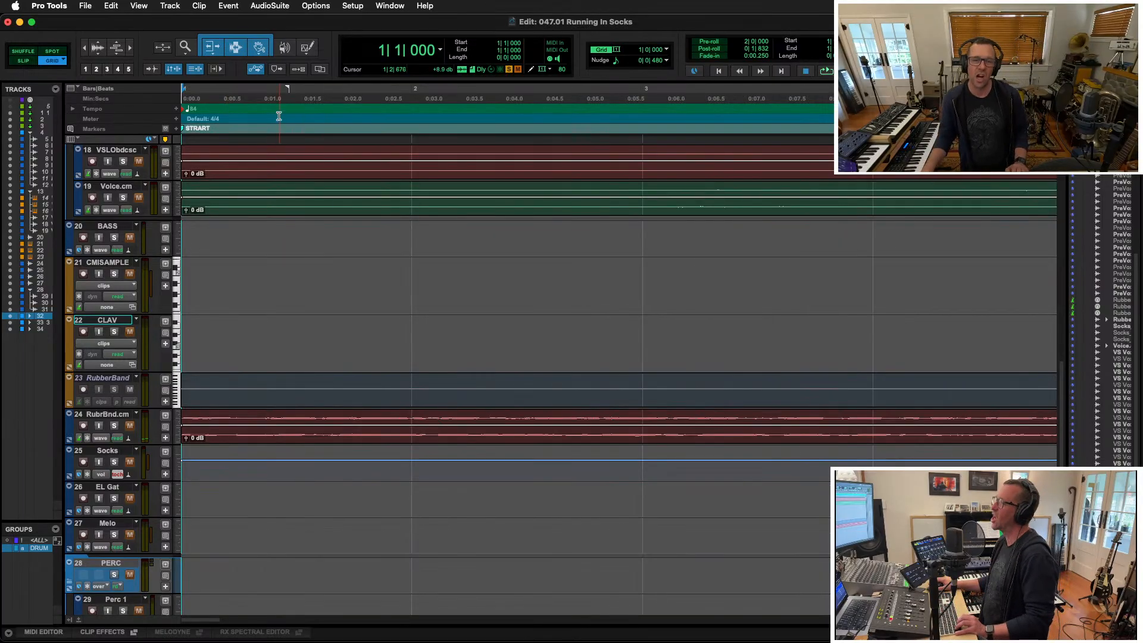
Play the song's ending from bar 127 to check where the final fade-out stops
key(alt+a)
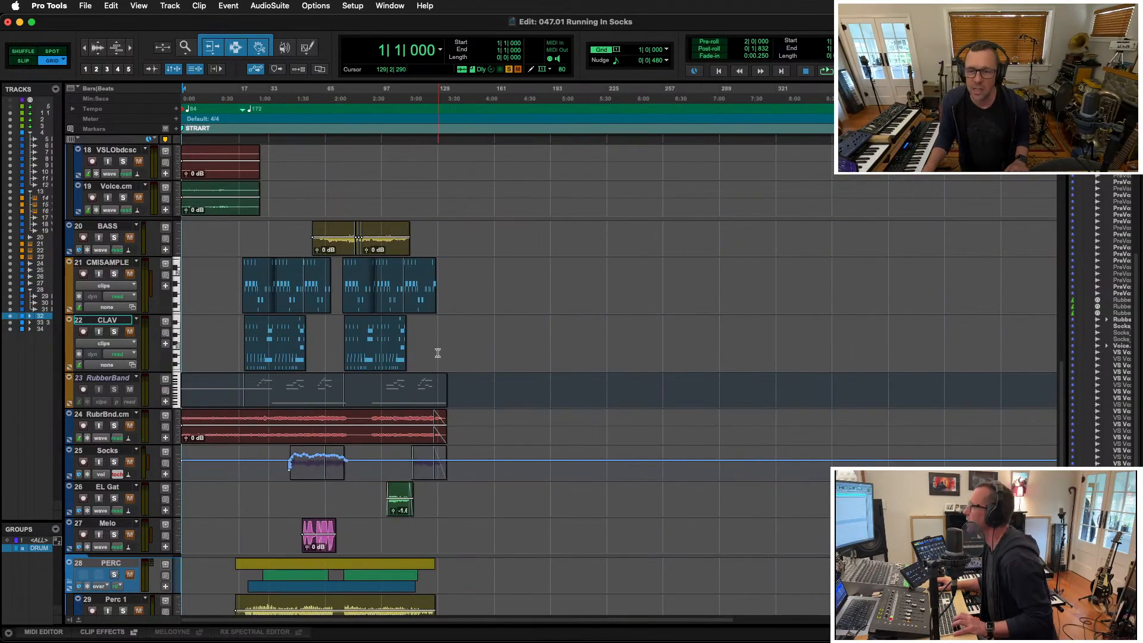
click(431, 333)
key(space)
key(super+bracketright)
key(super+bracketright)
key(super+bracketright)
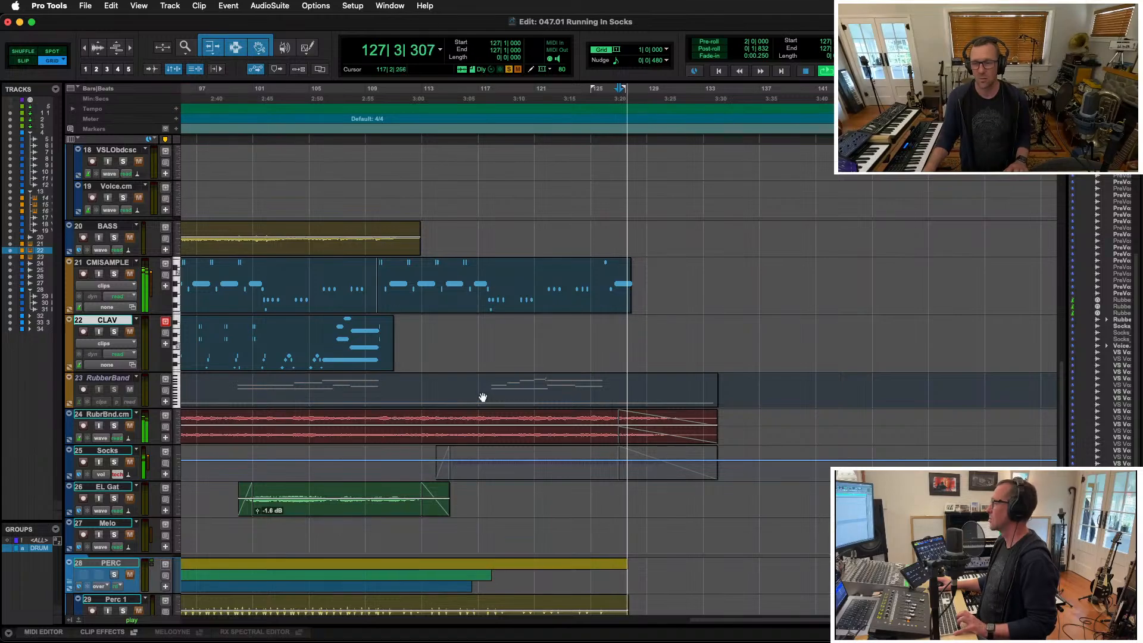
Turn off the solo on the VS VOX track while the ending plays
scroll(199, 323, up, 10)
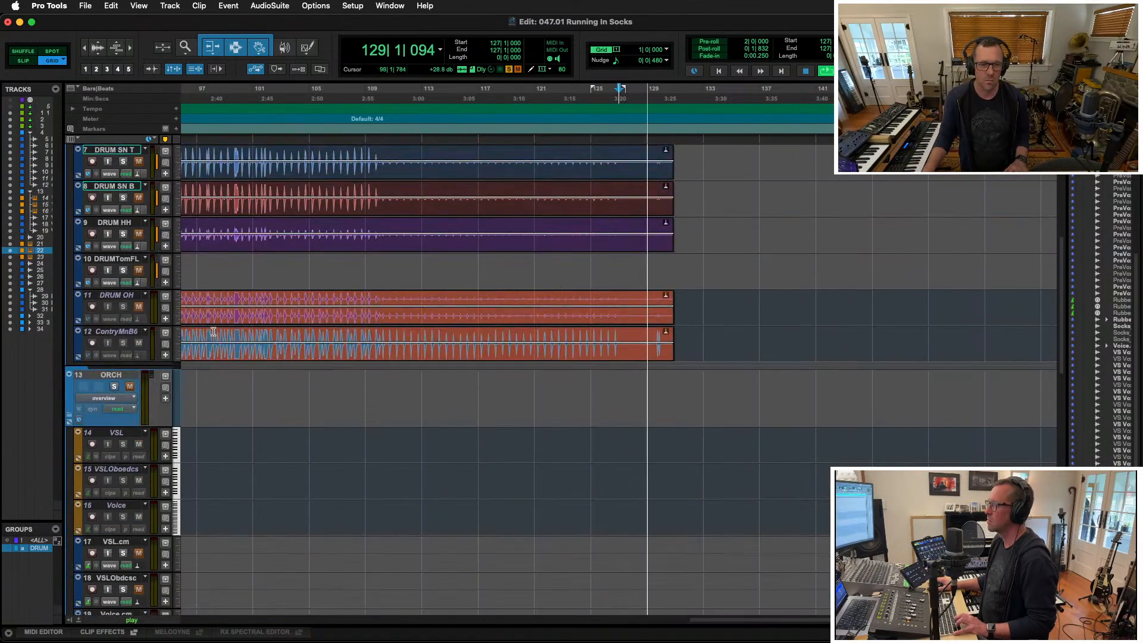
scroll(199, 323, down, 5)
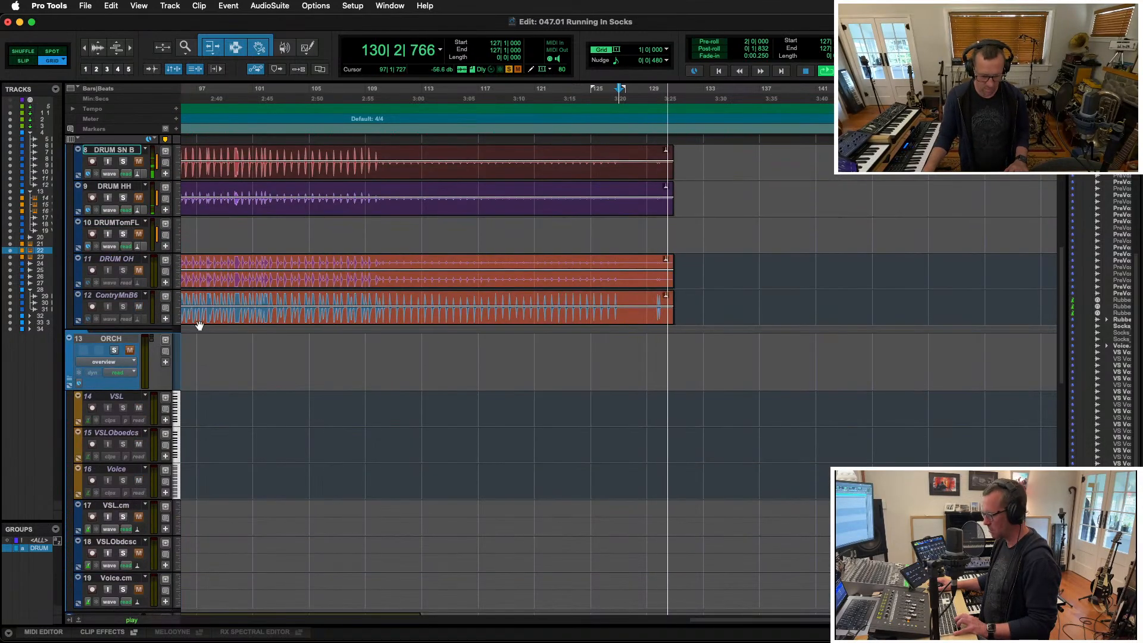
scroll(200, 324, down, 5)
scroll(200, 324, down, 5)
scroll(200, 324, down, 5)
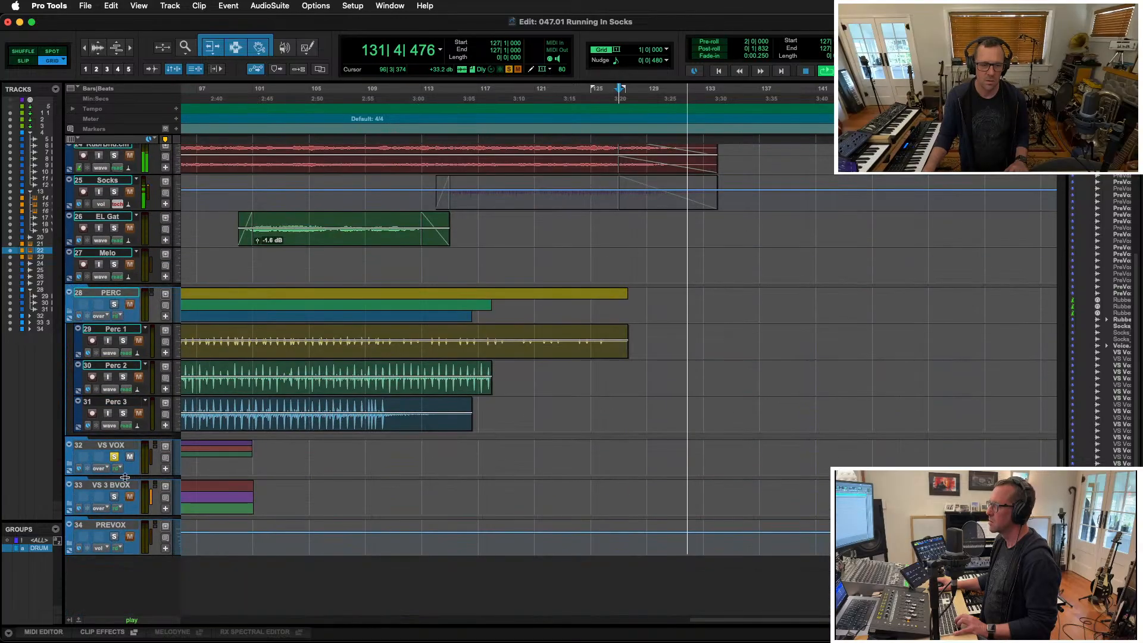
click(114, 456)
click(114, 457)
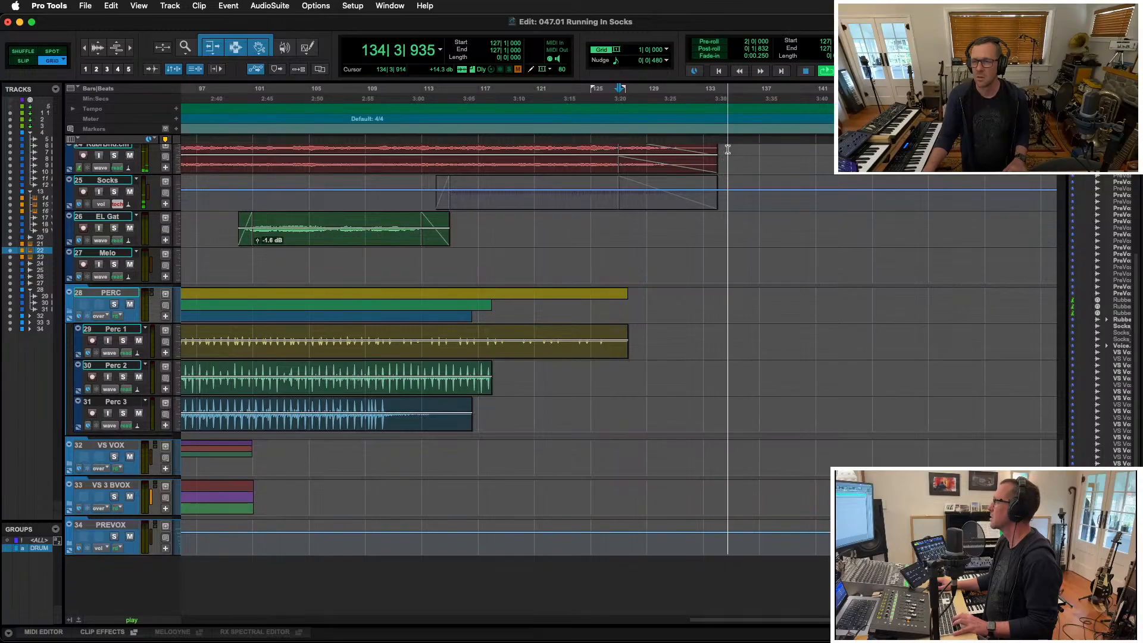
Create a marker named END at bar 136, just after the last clips fade out
click(749, 147)
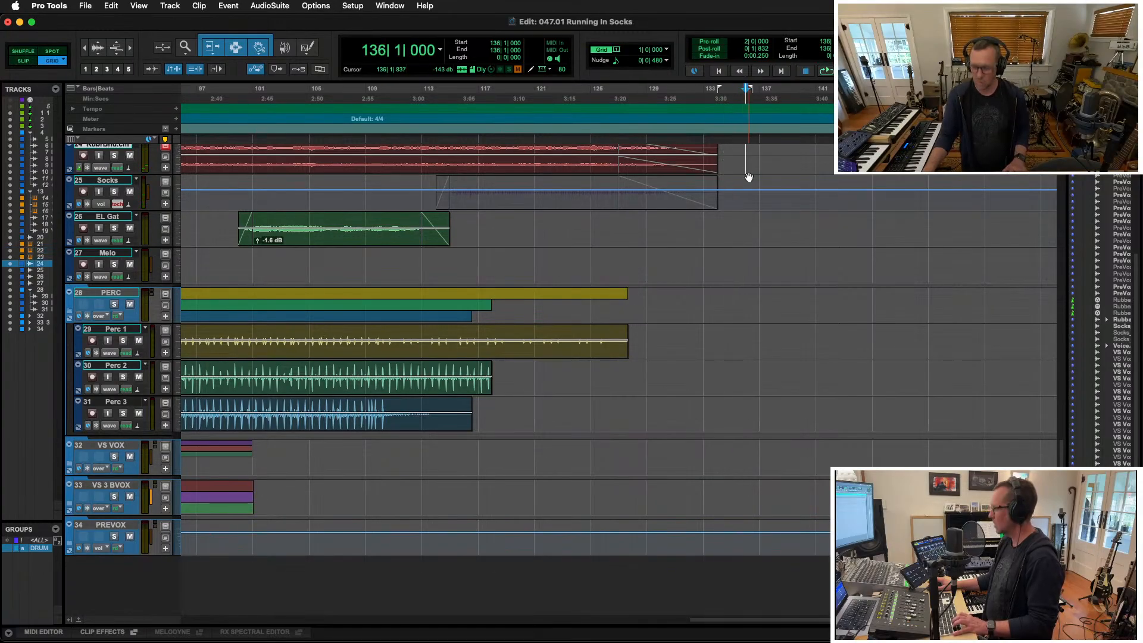
key(KP_Enter)
text(END)
key(Return)
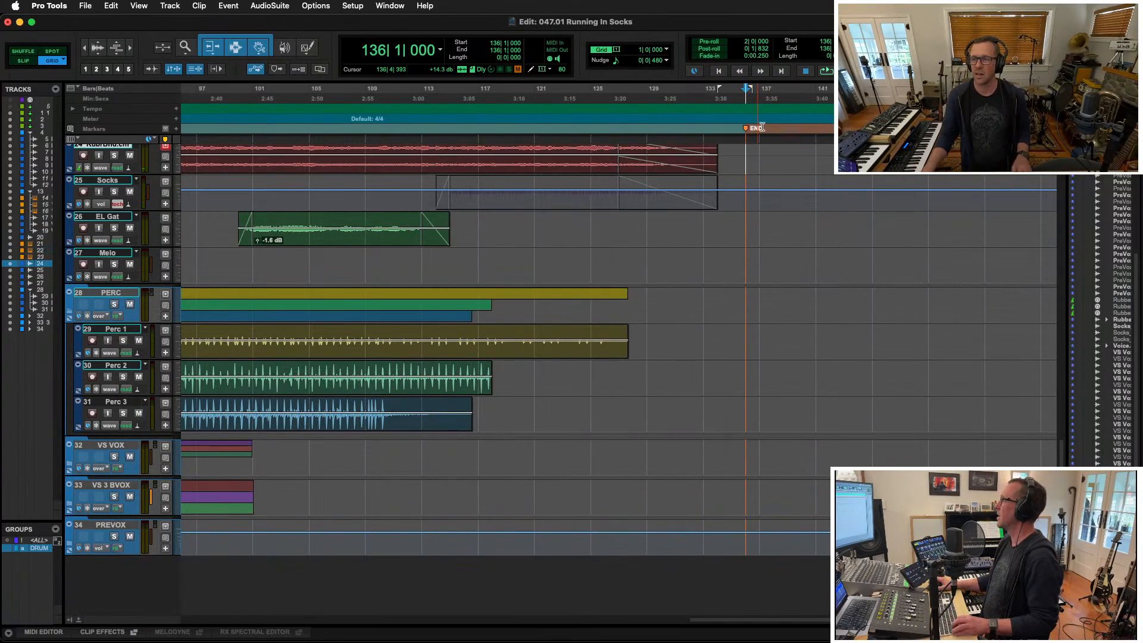
Select from bar 1 to the END marker and bounce the mix offline as 047.01 Running In Socks, an interleaved 24-bit, 48 kHz WAV
click(732, 128)
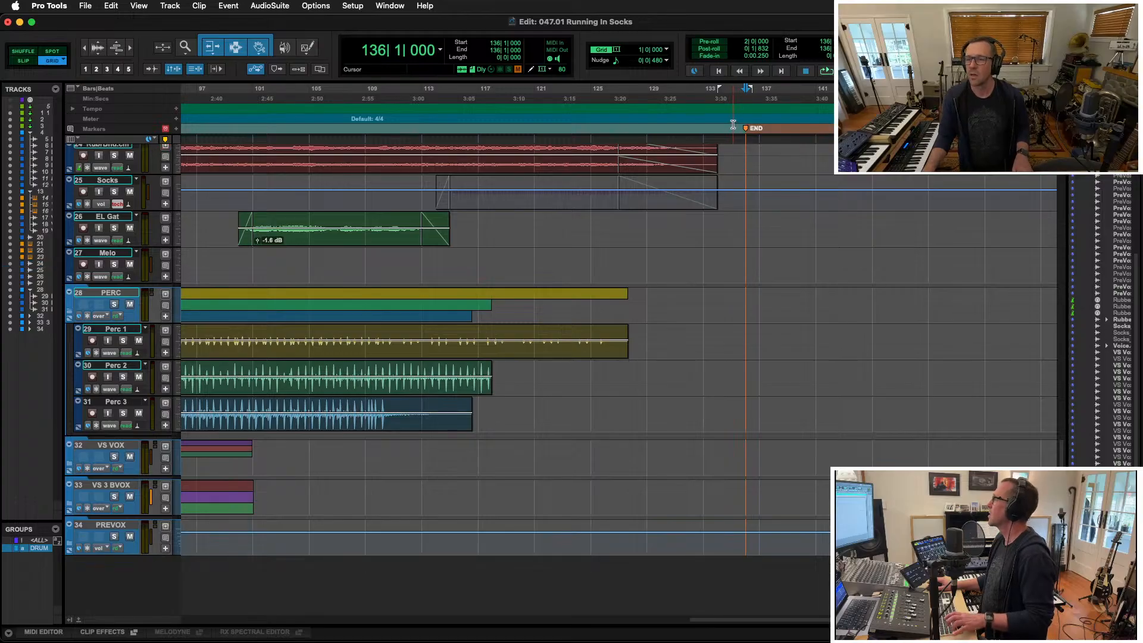
key(shift+Return)
key(alt+super+b)
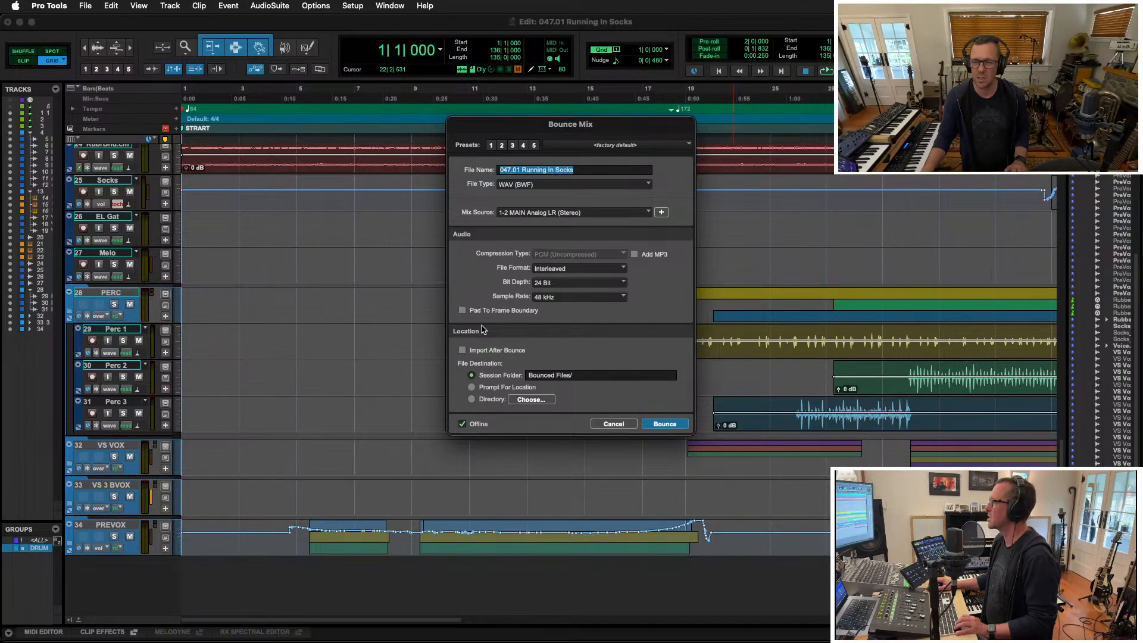
key(Return)
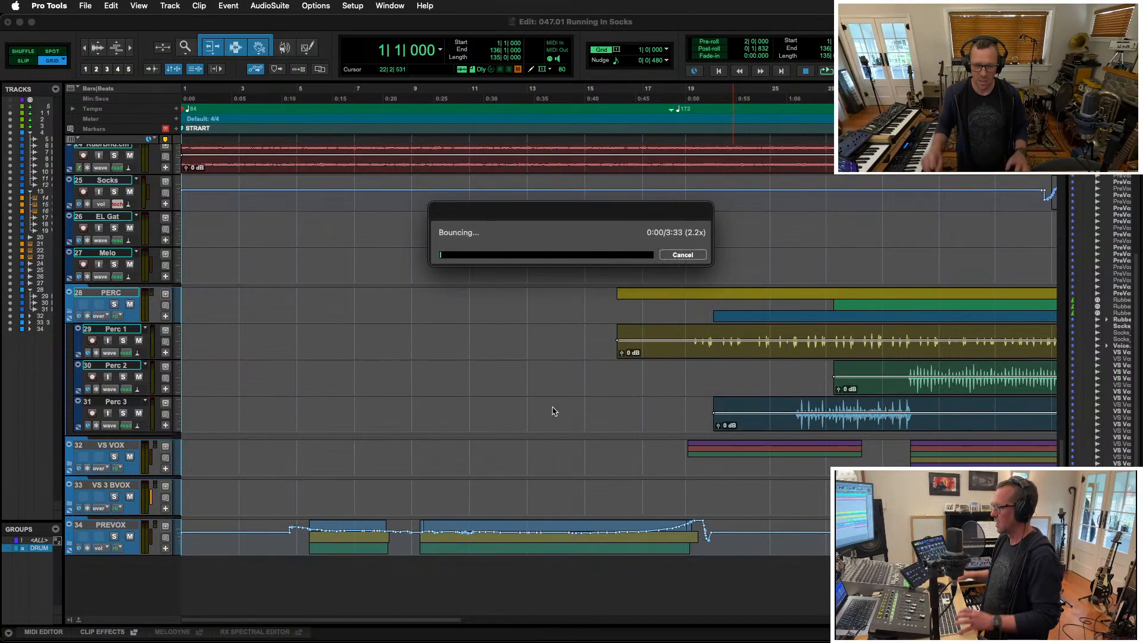